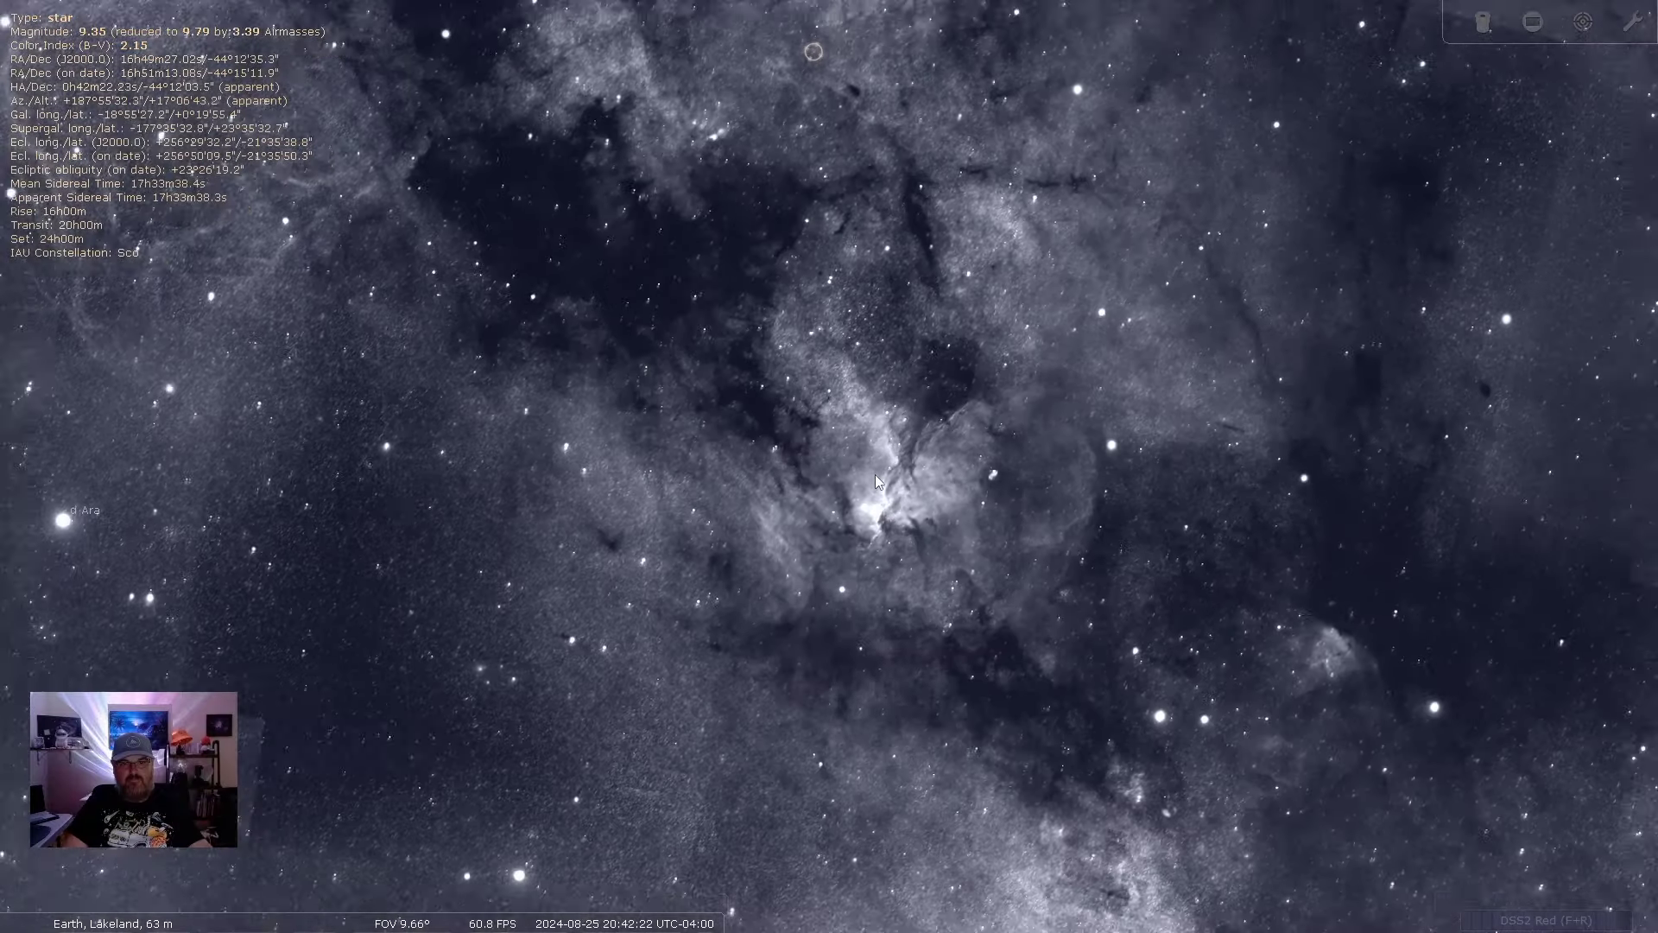
Step: Zoom in on the nebula field near Norma in Stellarium's sky view
scroll(874, 480, "up", 3)
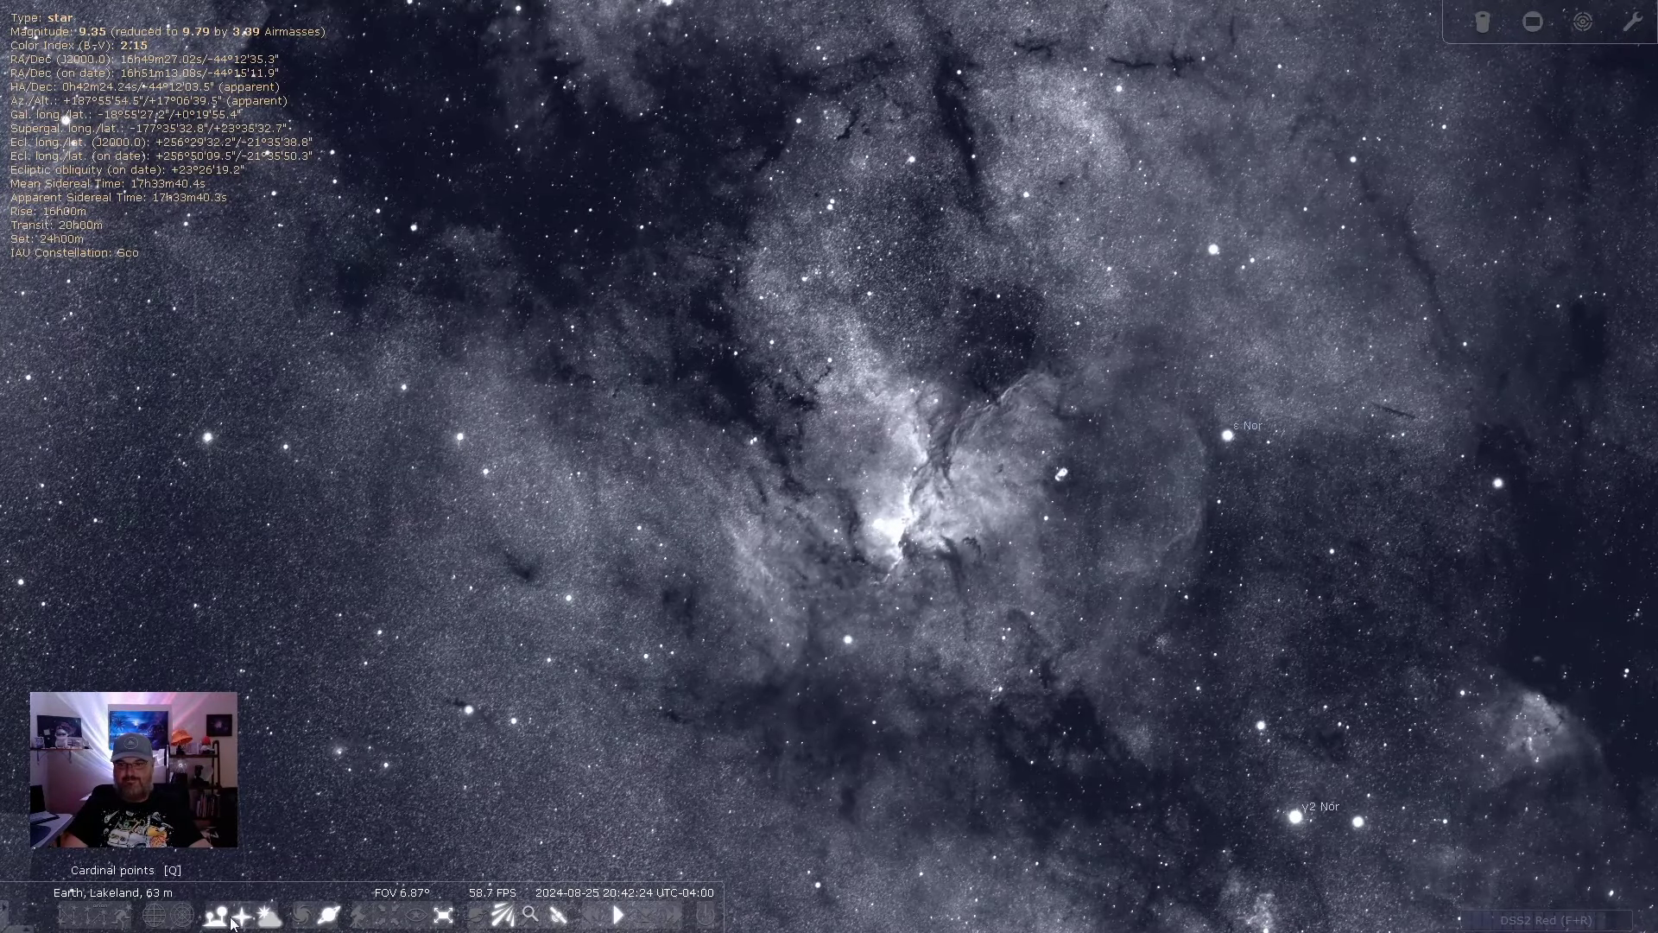
Step: Show deep-sky object labels and select NGC 6193 to see its details
left_click(302, 916)
left_click(879, 523)
scroll(879, 524, "down", 5)
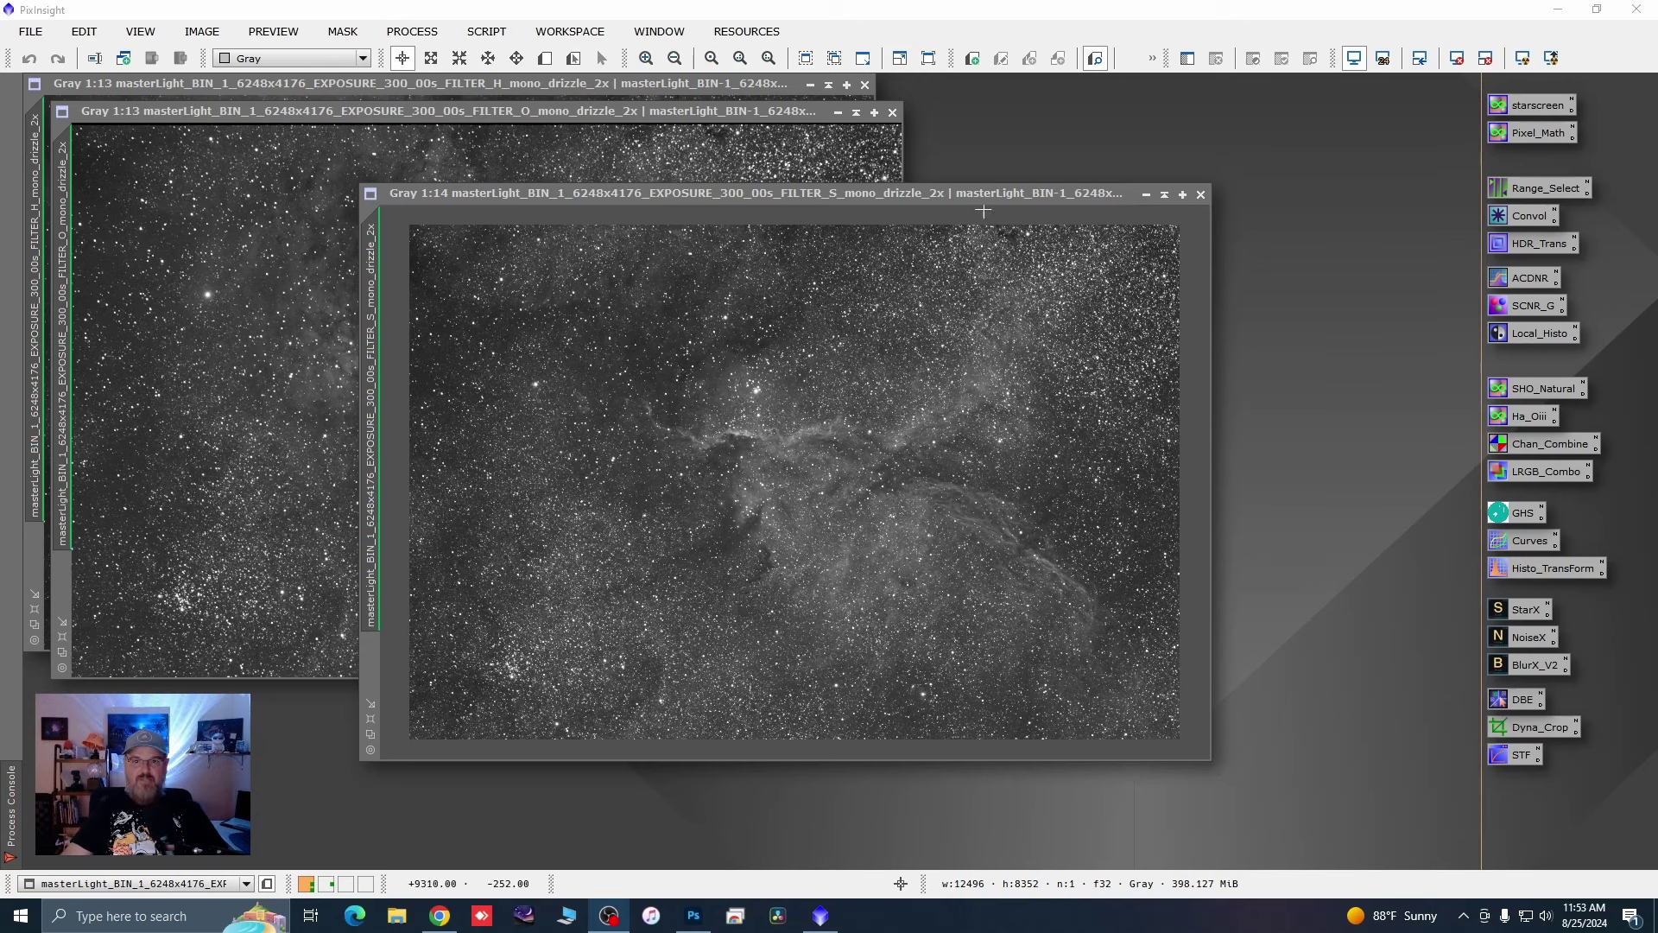
Step: Move the S and O filter windows aside and bring the H-filter image forward
left_click_drag(1040, 190, 978, 183)
left_click_drag(777, 187, 917, 181)
left_click_drag(600, 113, 621, 133)
left_click(622, 86)
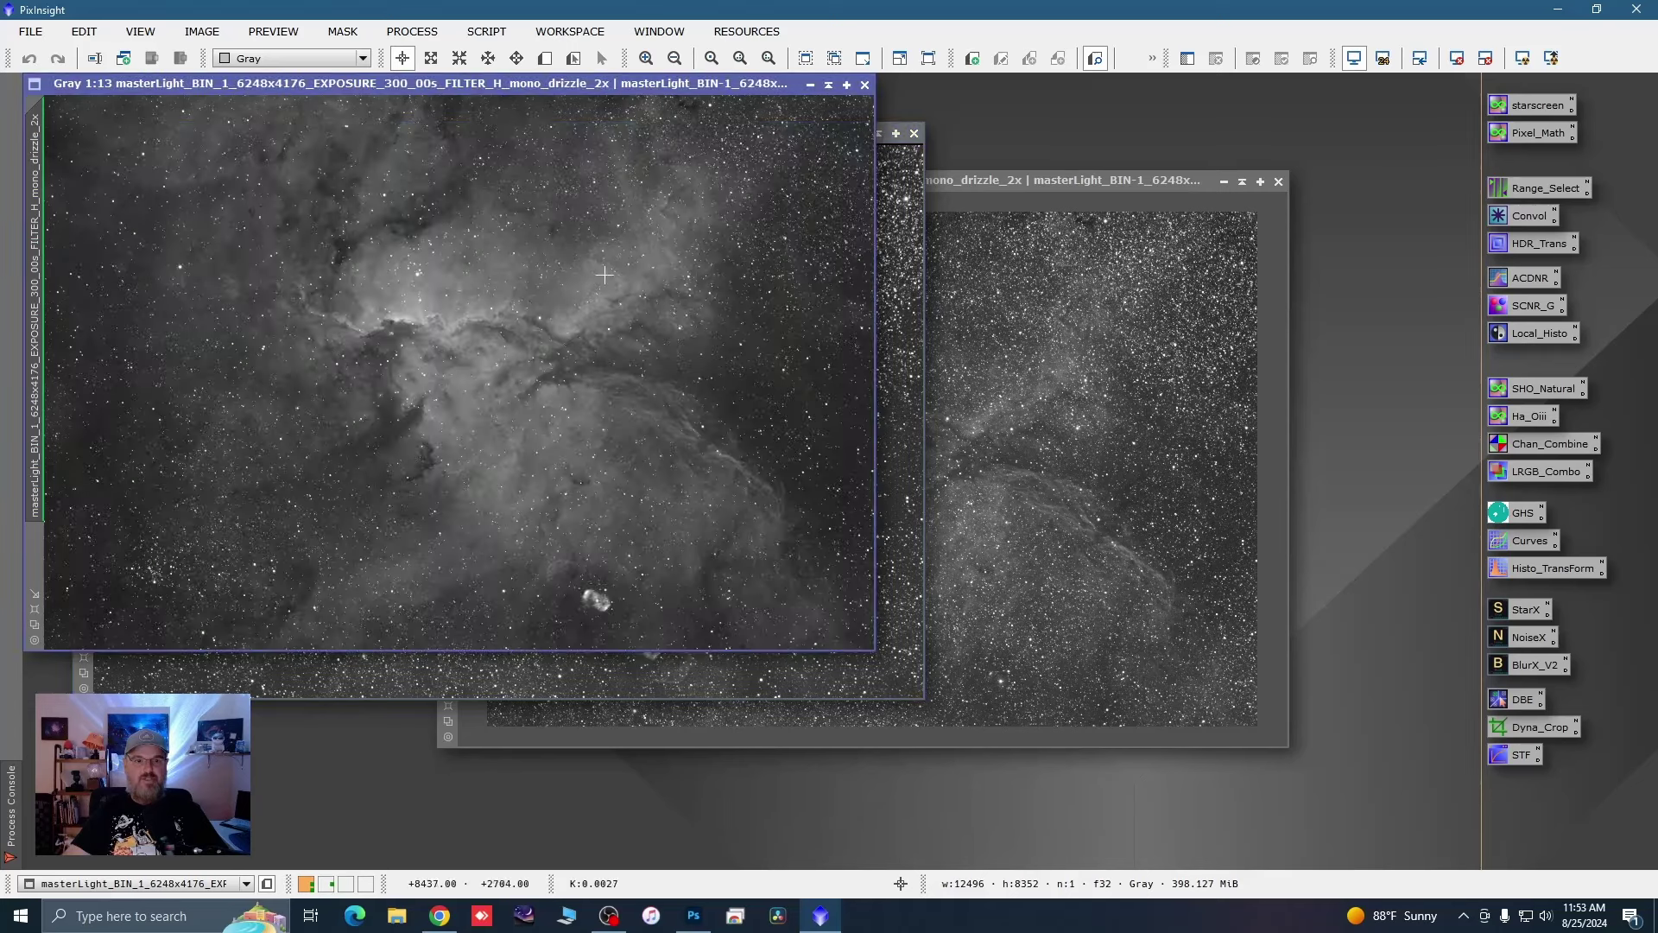
Step: Zoom around the H-filter image to inspect its bright ridge and knot, then shift the window
scroll(443, 299, "up", 2)
scroll(443, 299, "up", 3)
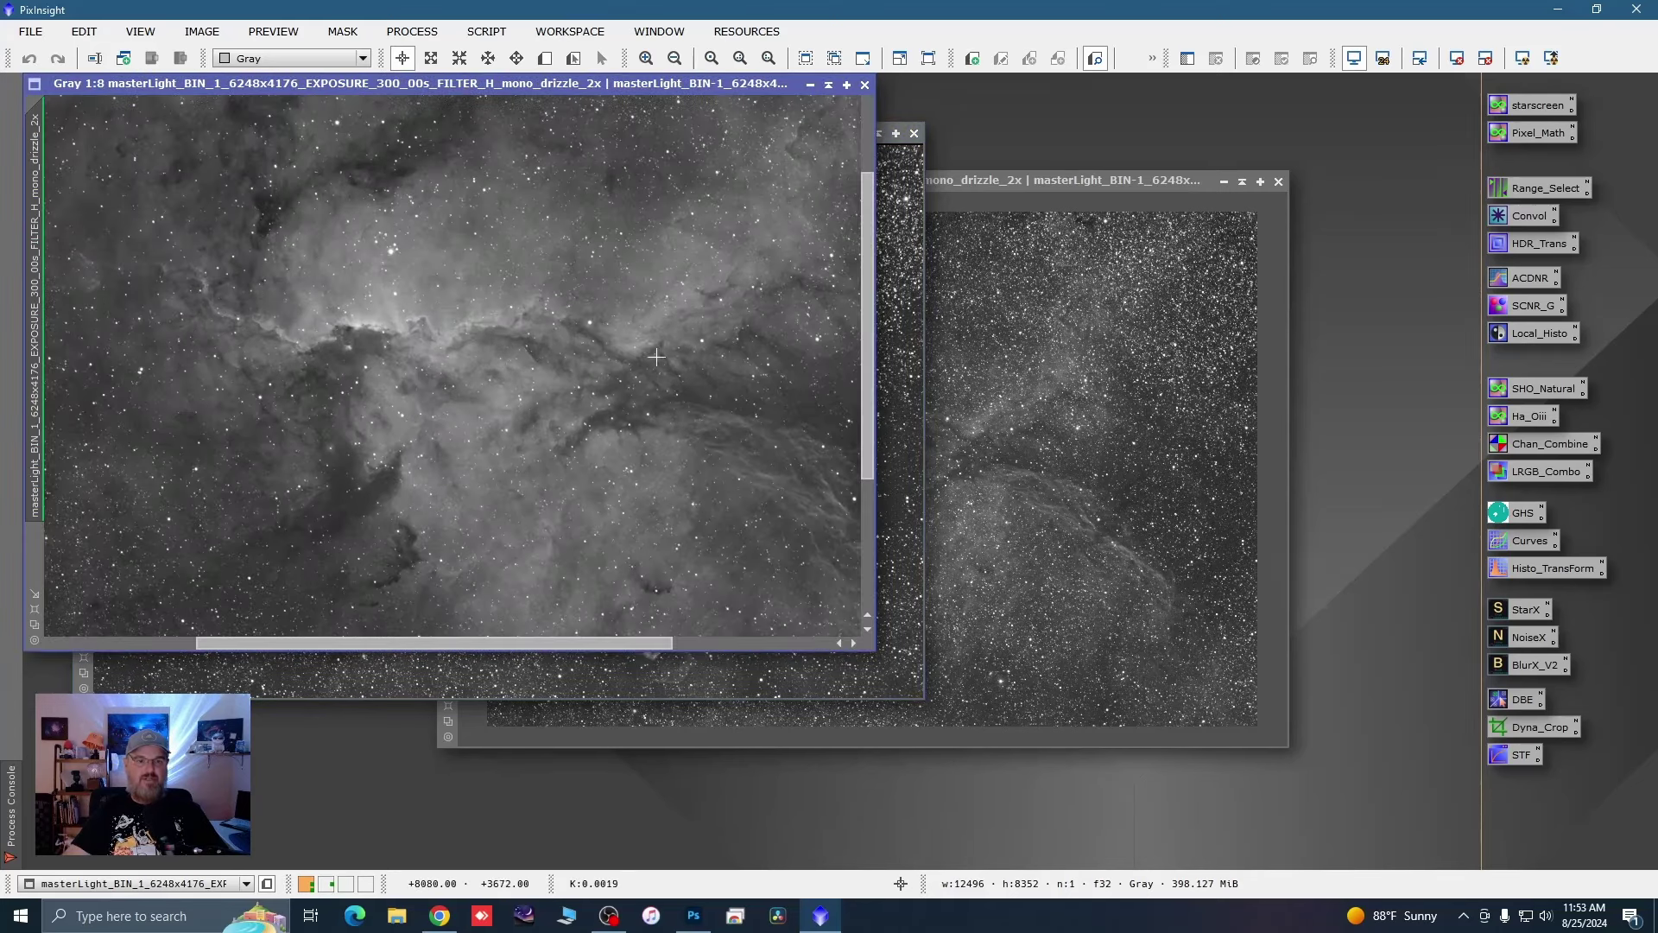
scroll(662, 376, "down", 3)
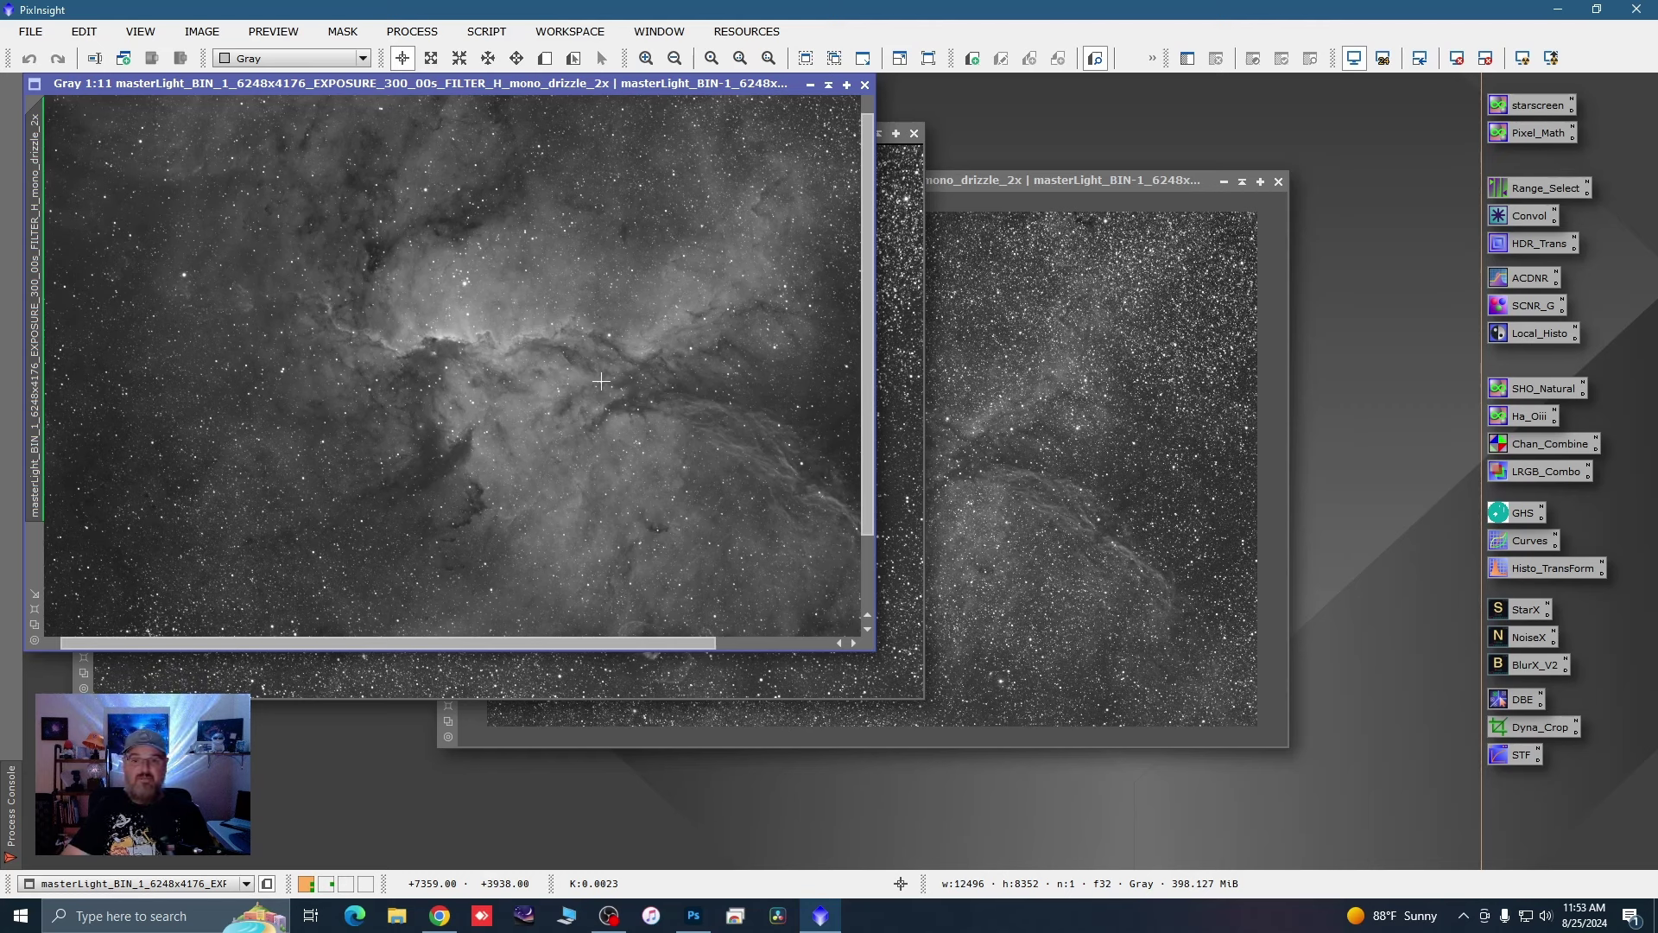
scroll(601, 381, "up", 1)
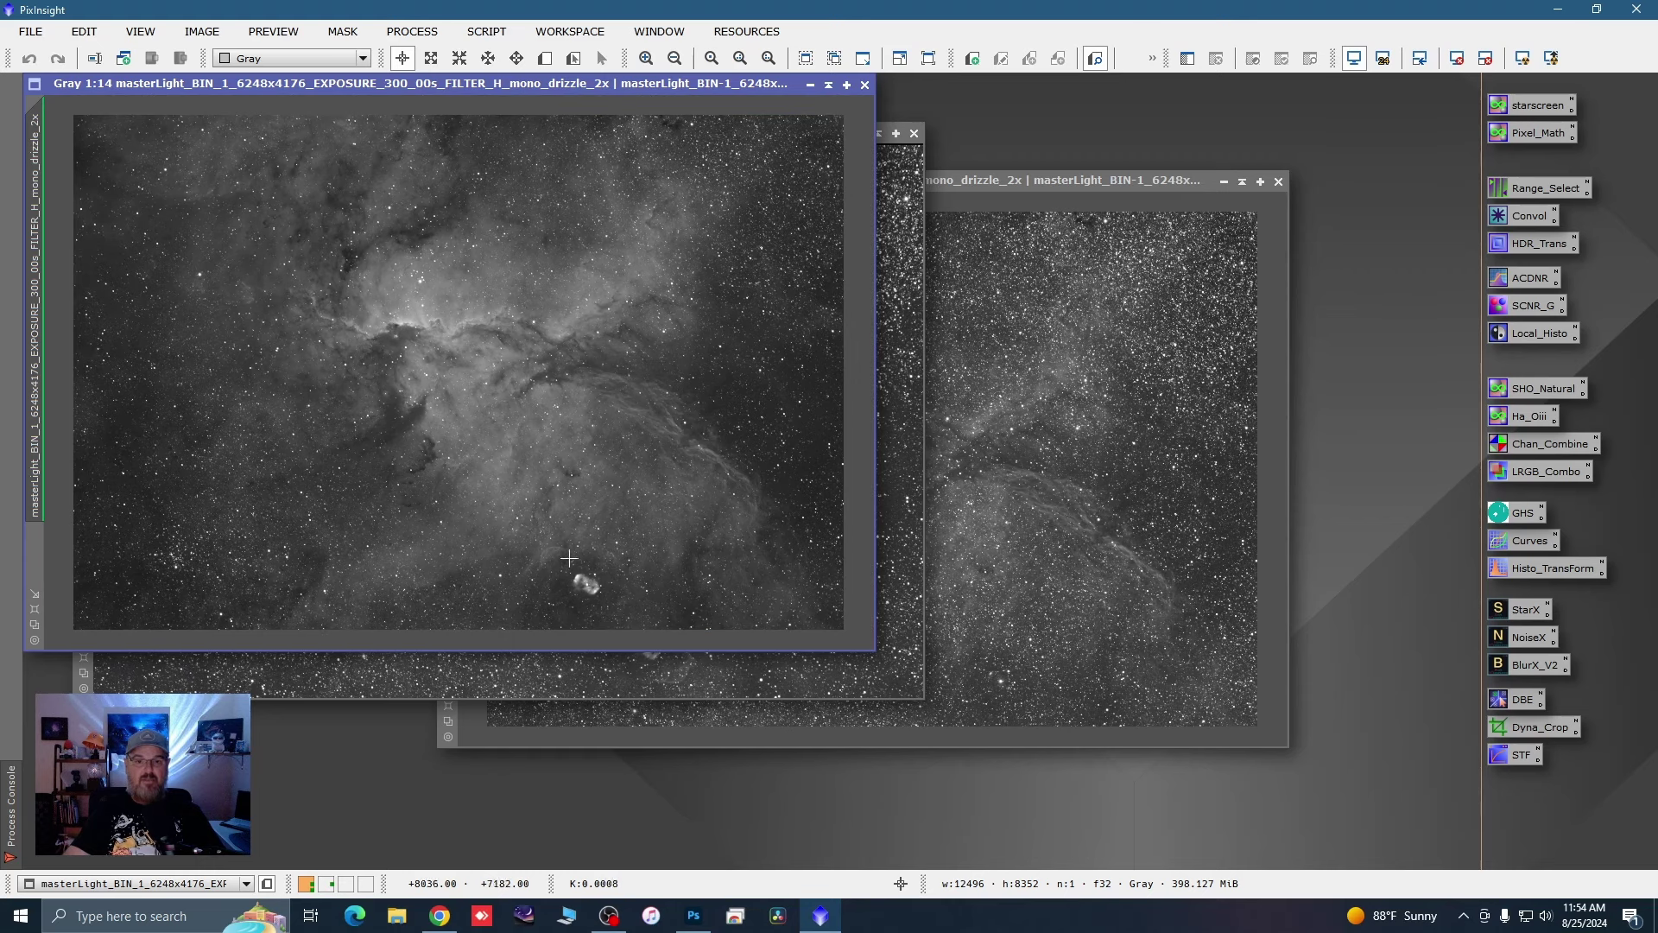
scroll(579, 587, "up", 2)
scroll(586, 597, "up", 1)
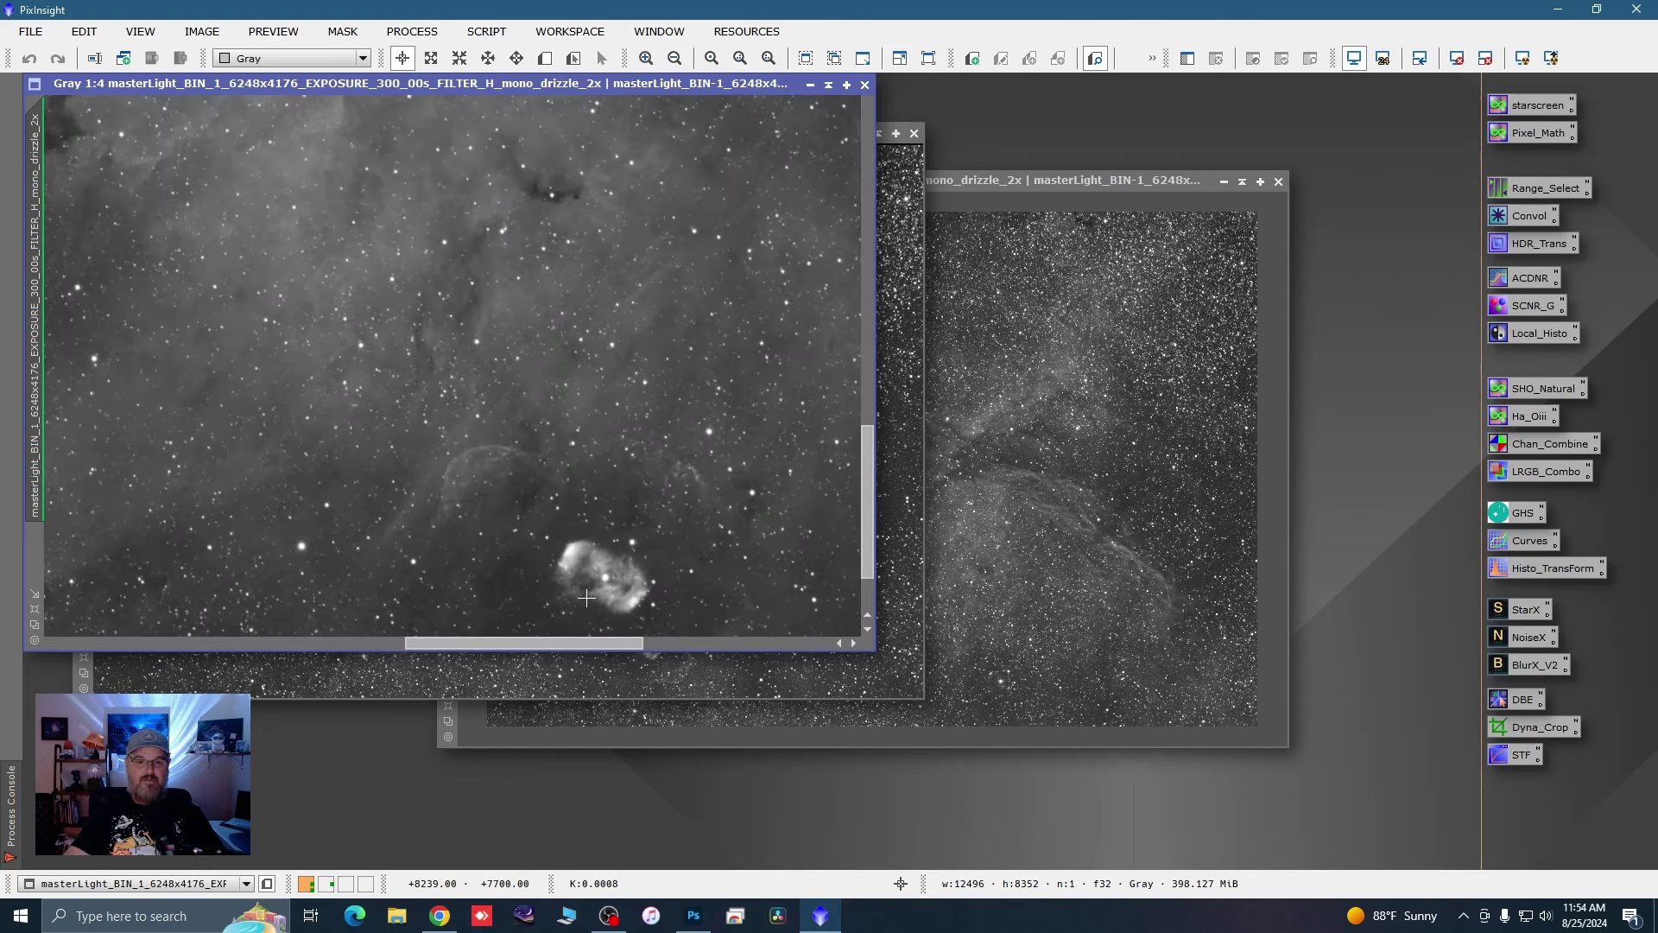
scroll(586, 597, "down", 3)
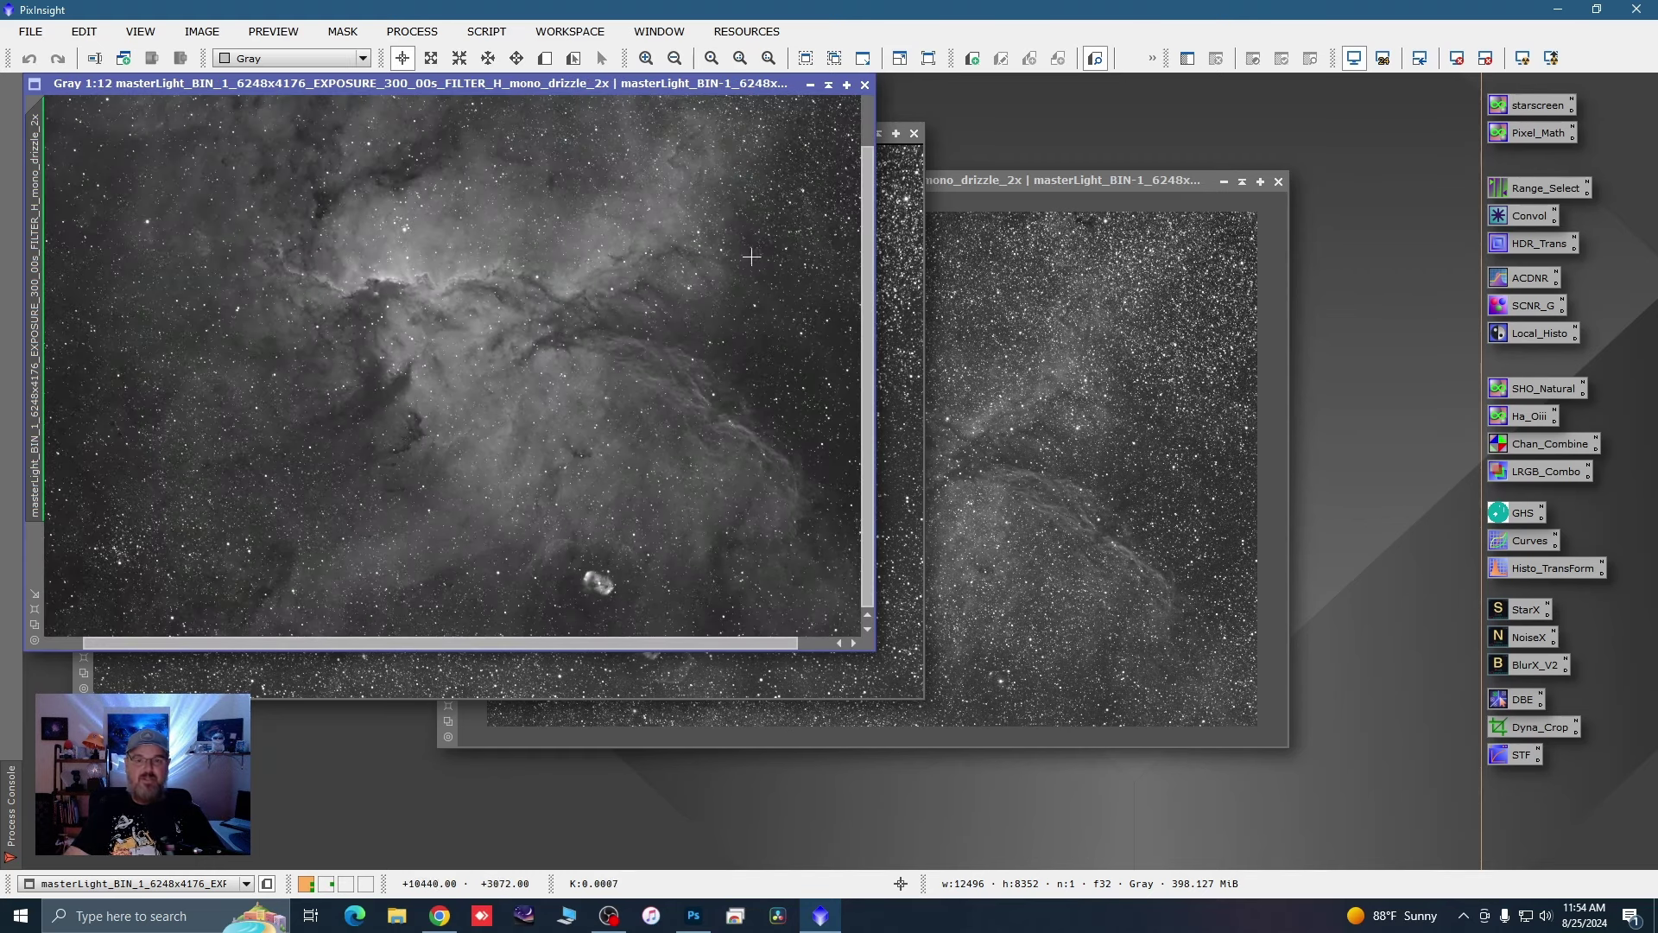
left_click_drag(513, 83, 777, 218)
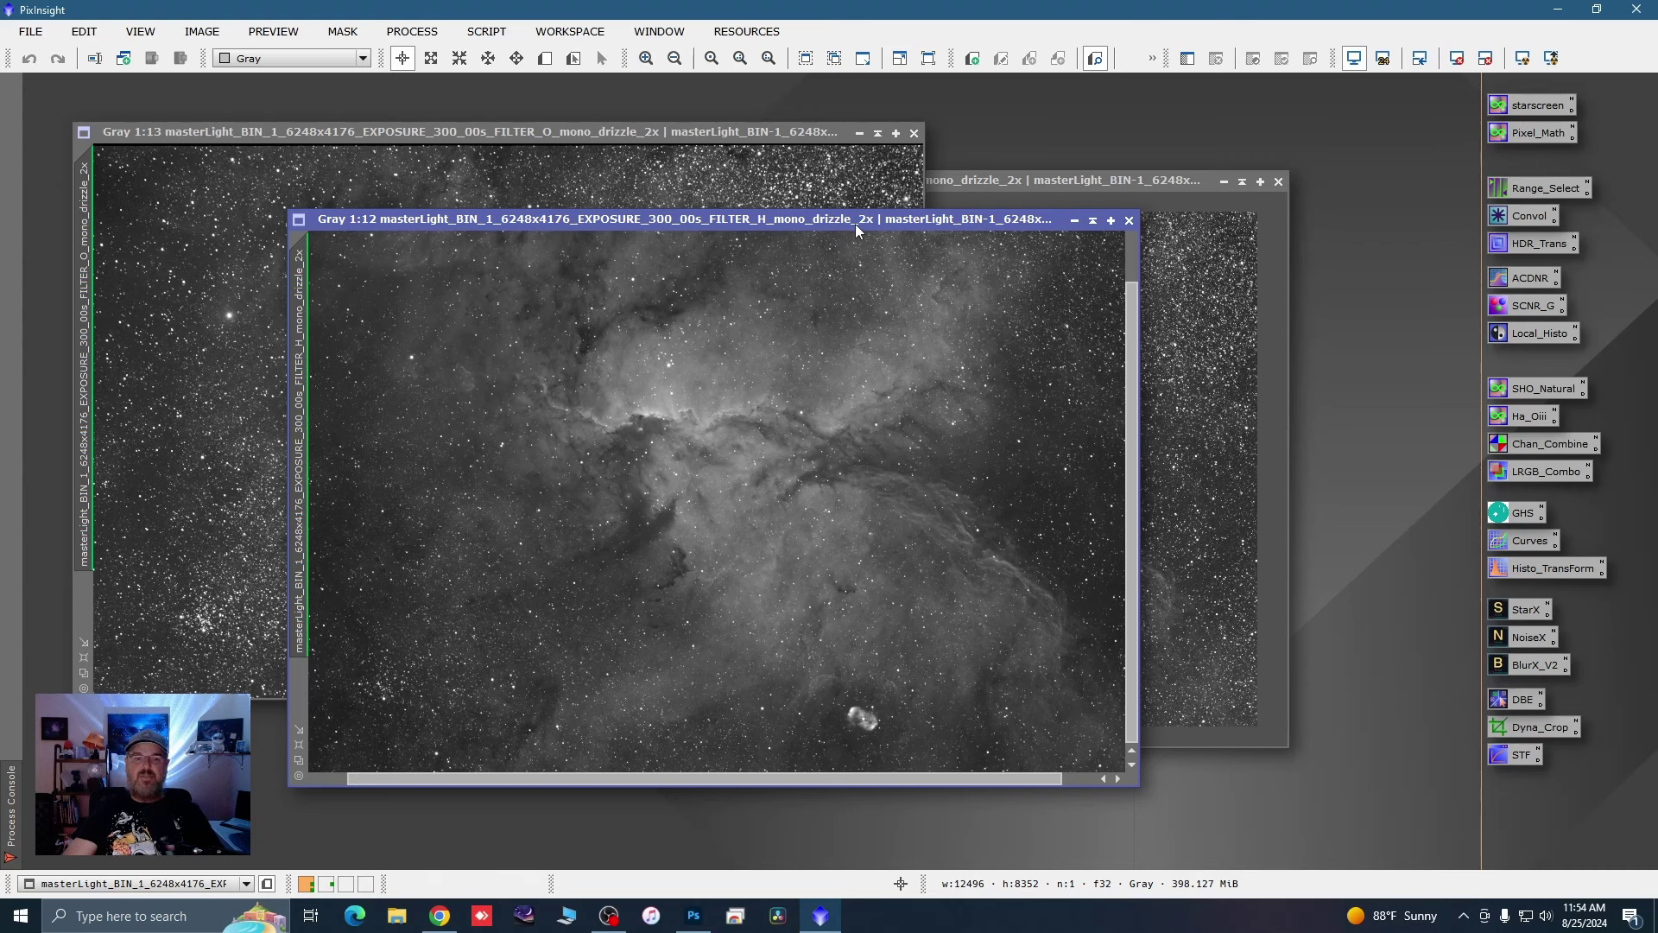
Step: Nudge the H-filter window left several times and zoom out to 1:14
left_click_drag(855, 221, 840, 221)
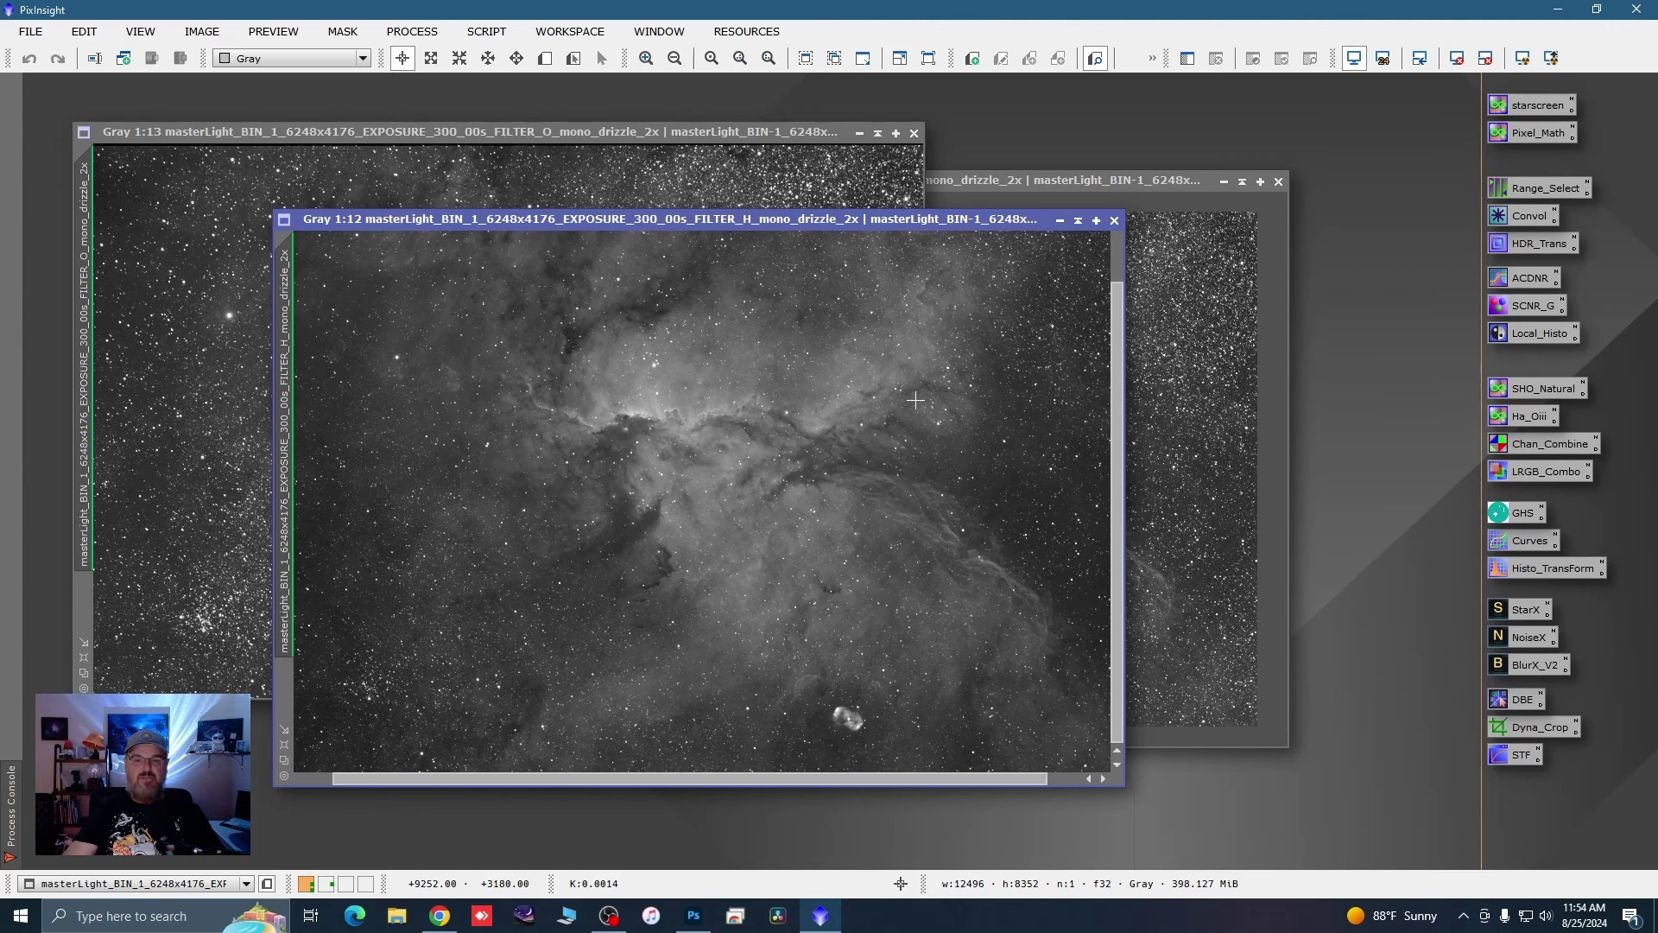
left_click_drag(778, 220, 754, 220)
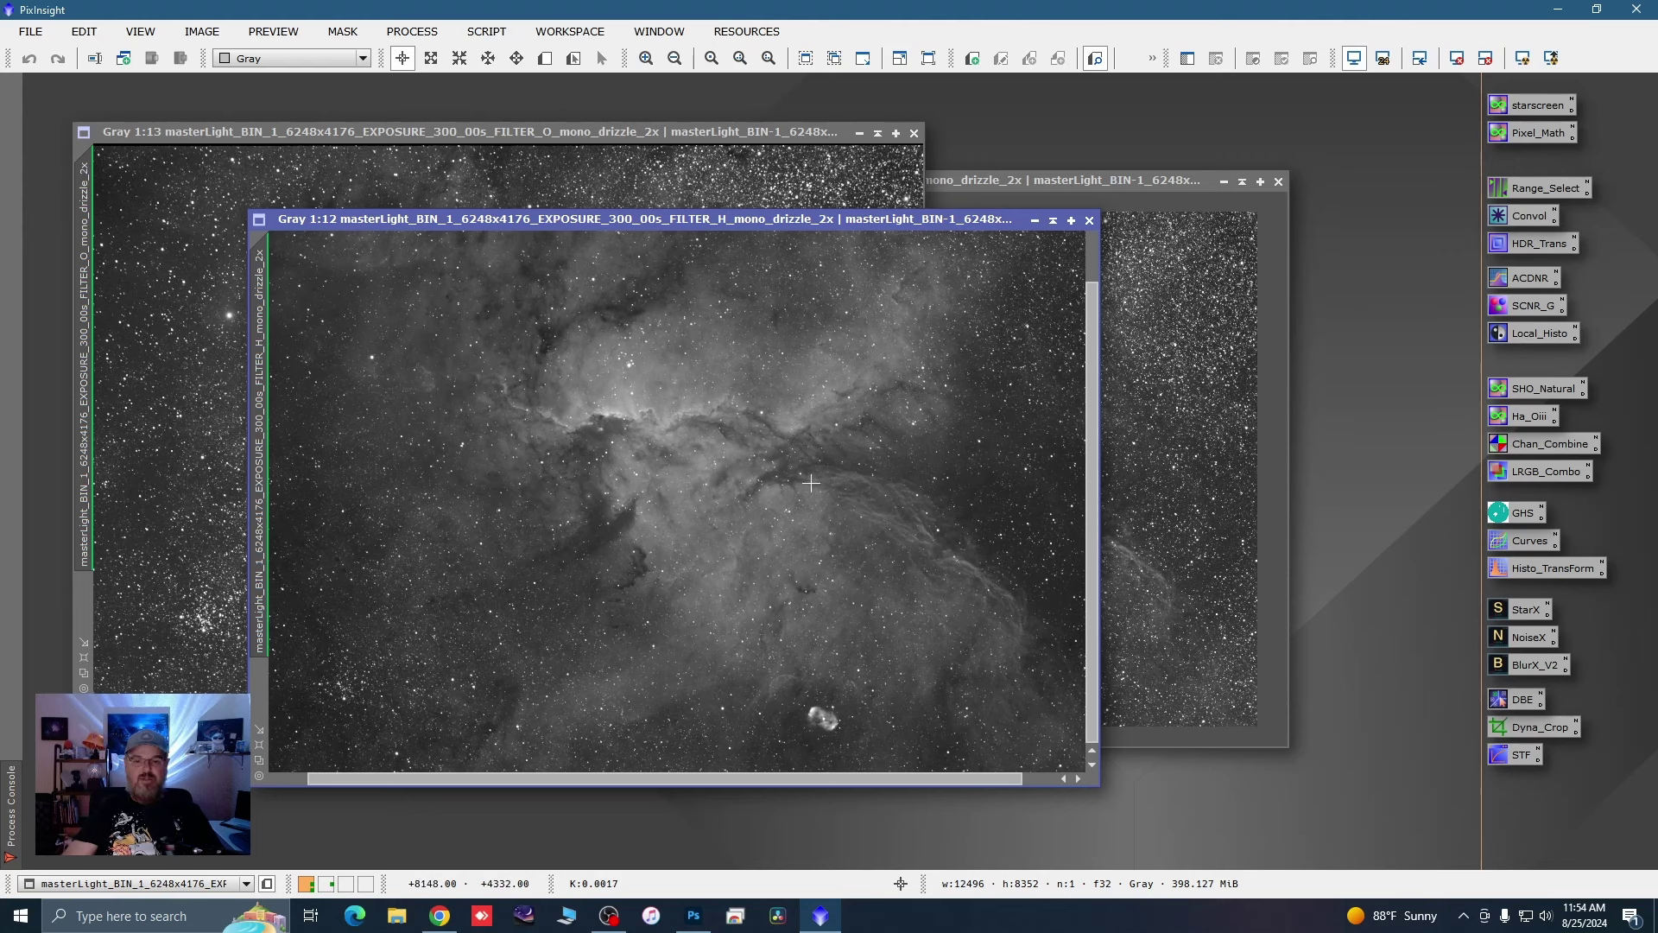
scroll(826, 483, "down", 1)
scroll(827, 483, "down", 1)
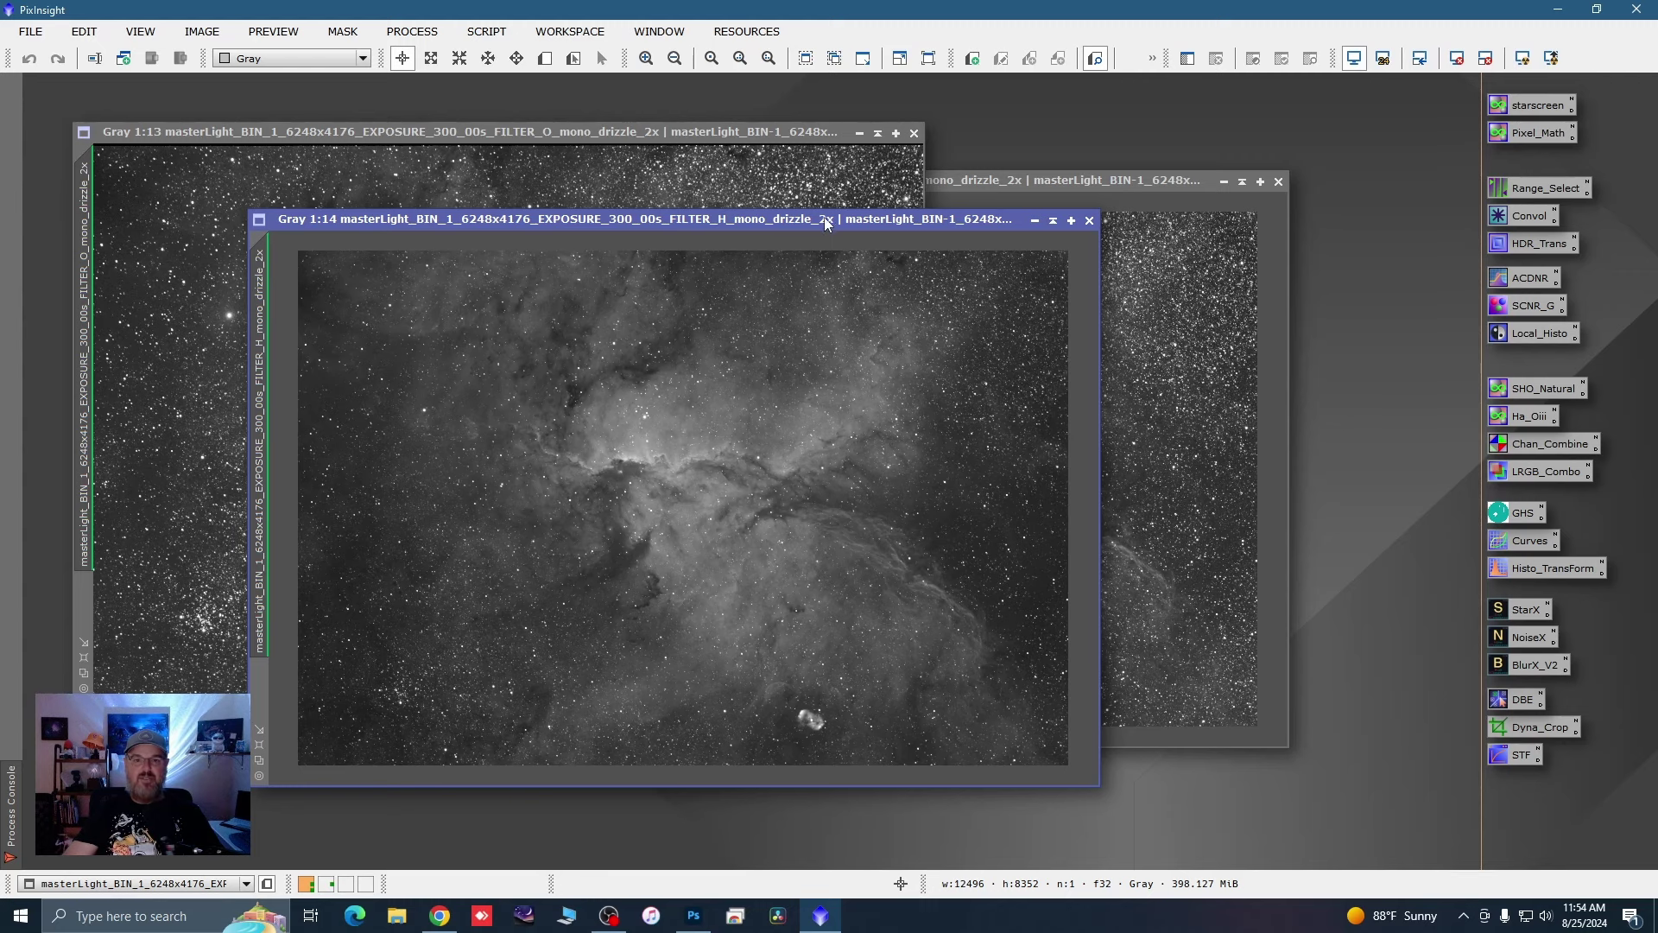
left_click_drag(827, 224, 765, 228)
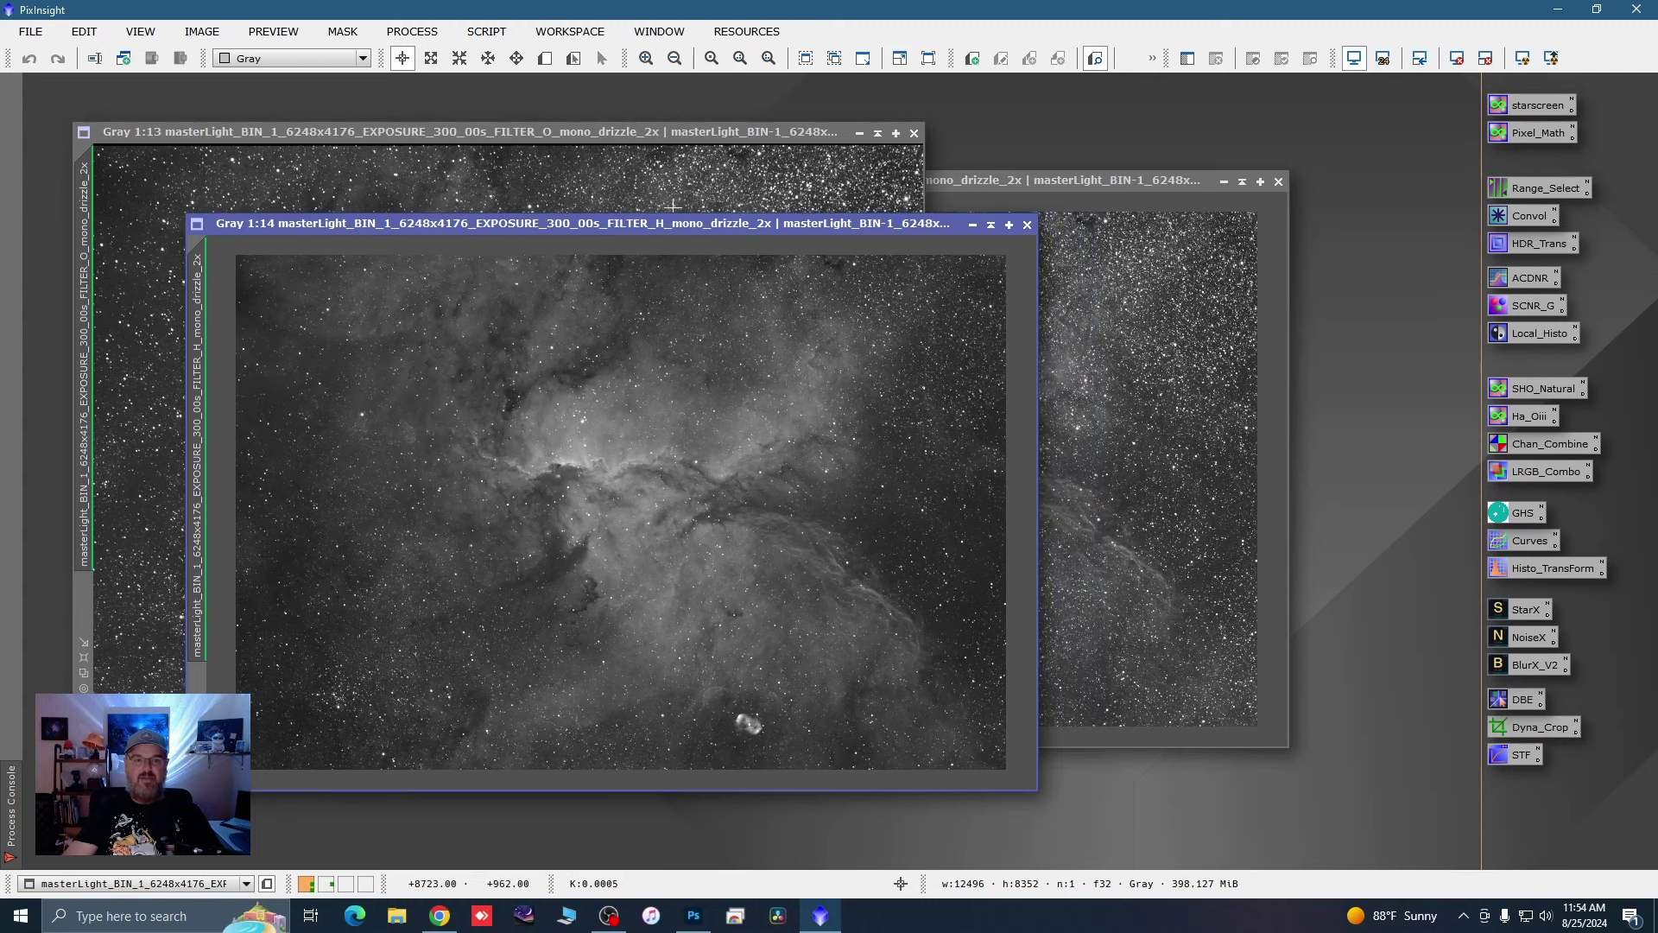
left_click(485, 32)
mouse_move(578, 339)
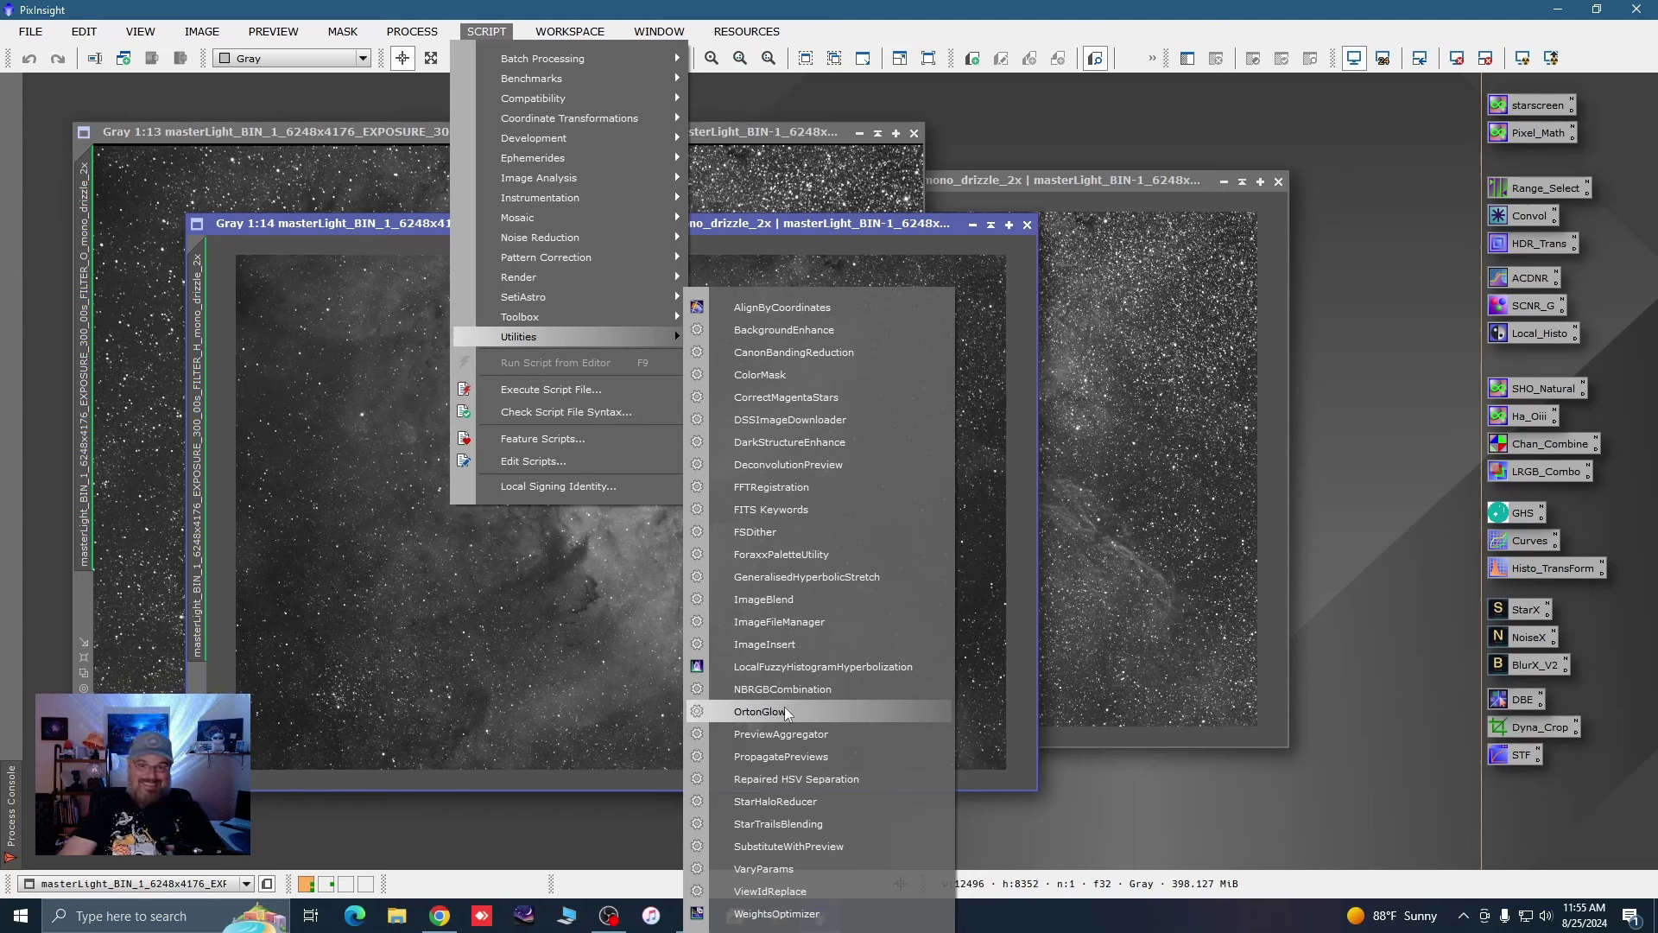
left_click(1364, 149)
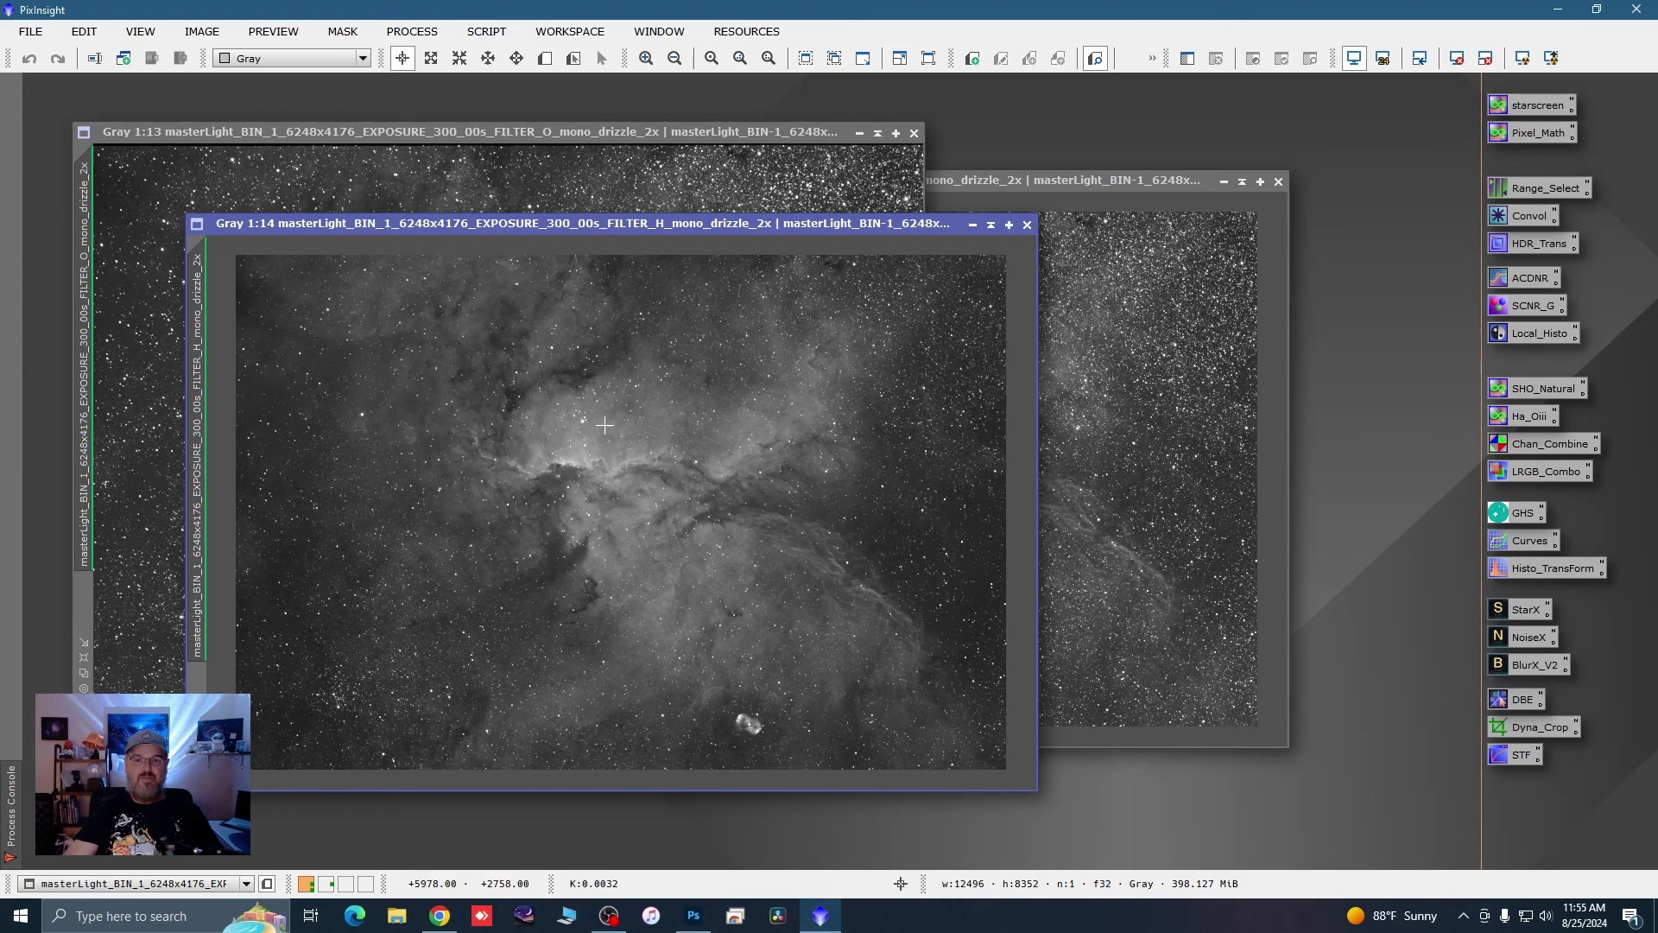
Step: Move the H-filter window down-right and bring the O-filter image to the front
left_click_drag(831, 224, 826, 225)
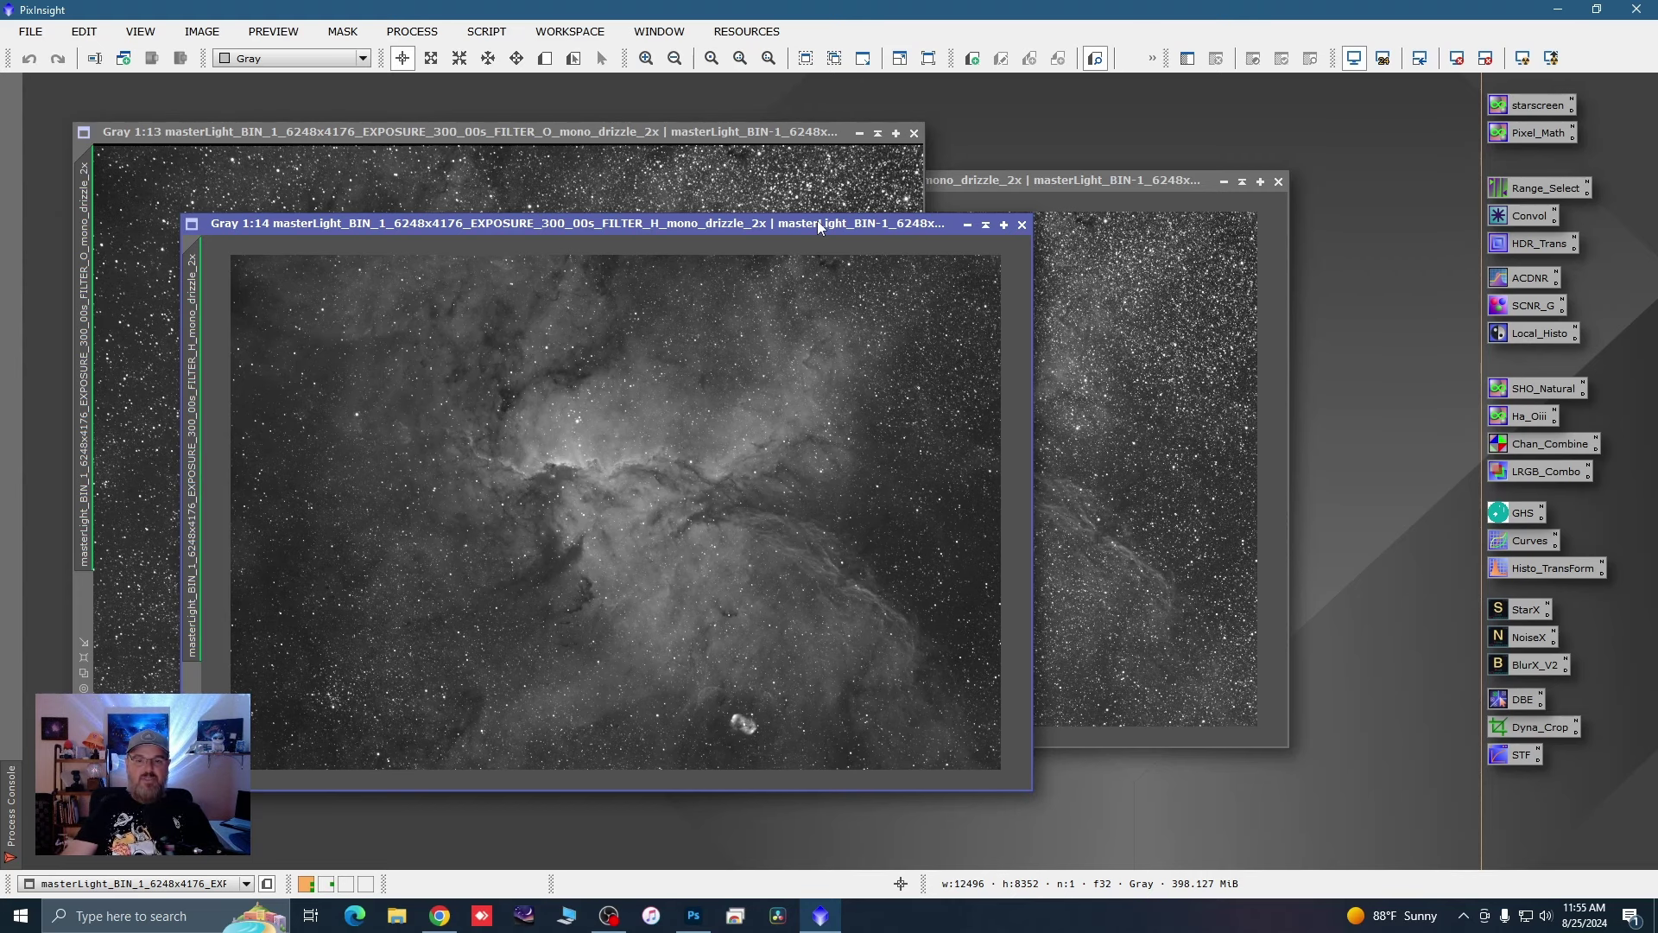
left_click_drag(817, 222, 918, 244)
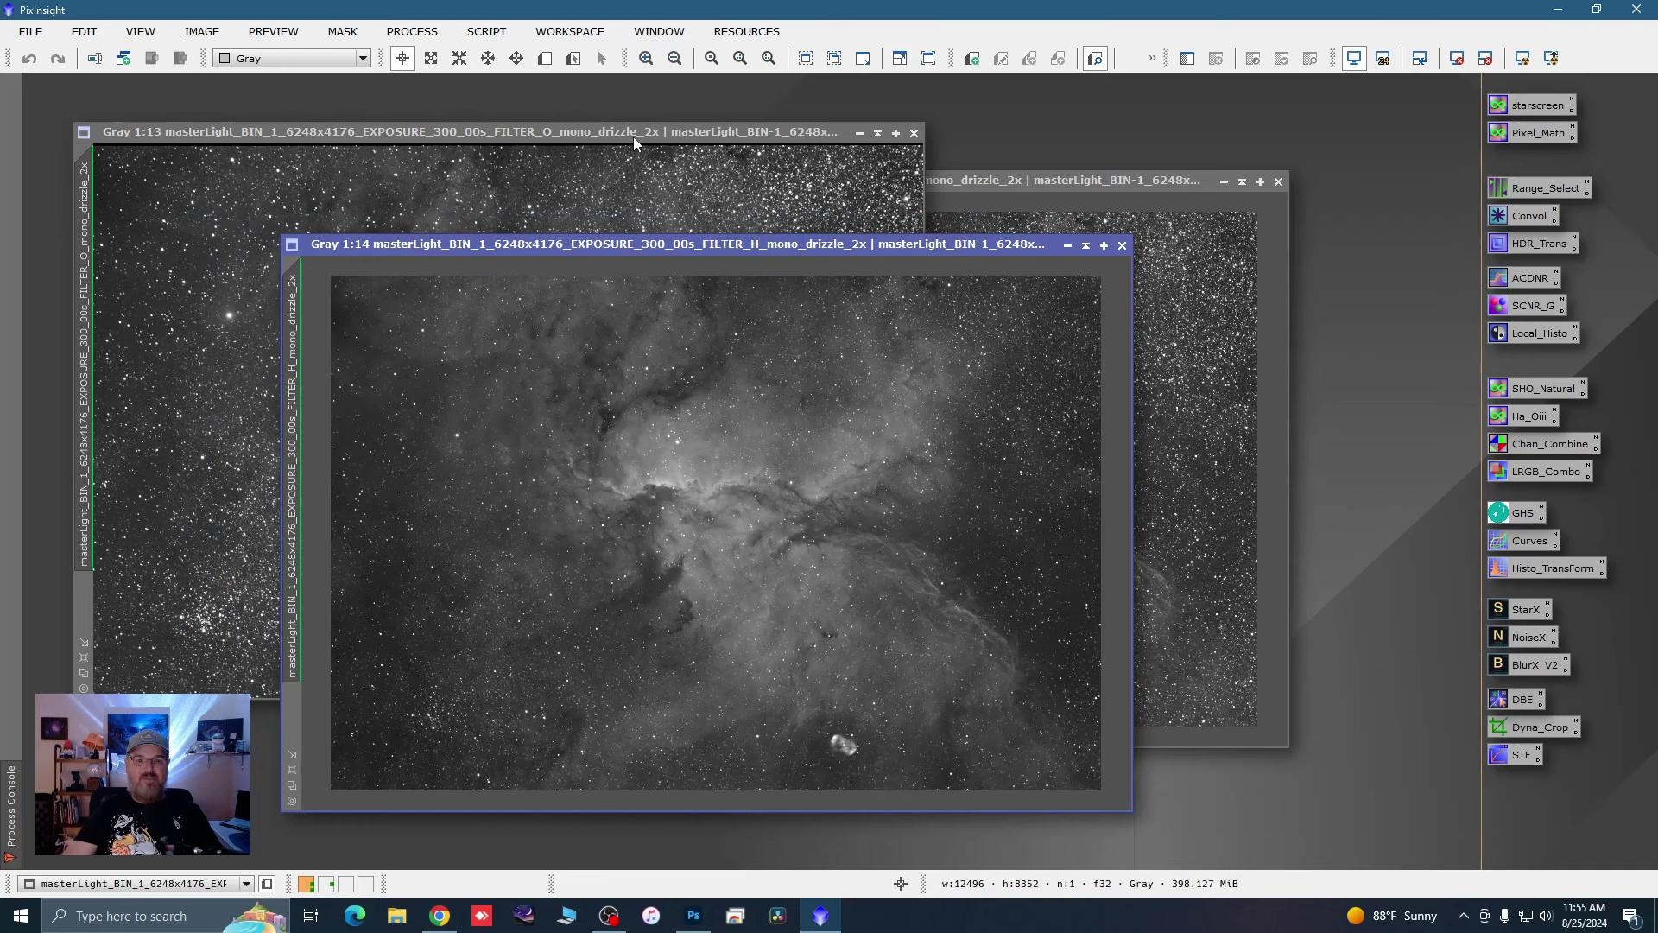
left_click(634, 136)
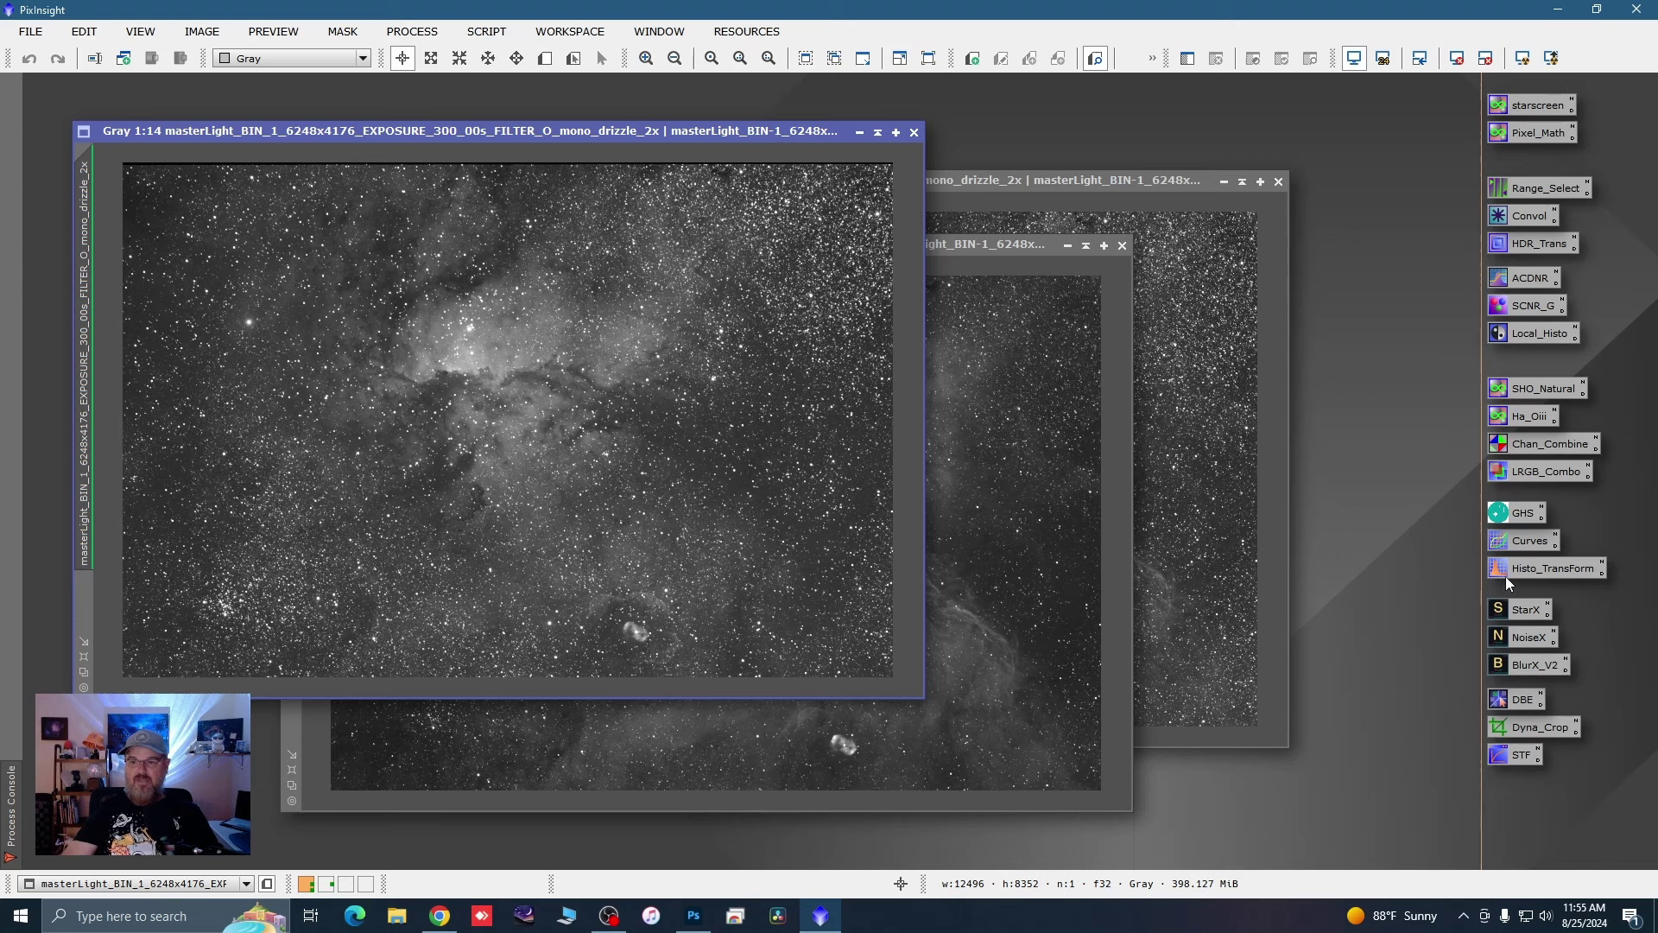
Step: Set a DynamicCrop of 12342×8156 on the O image and save it as a Process66 icon
double_click(1527, 734)
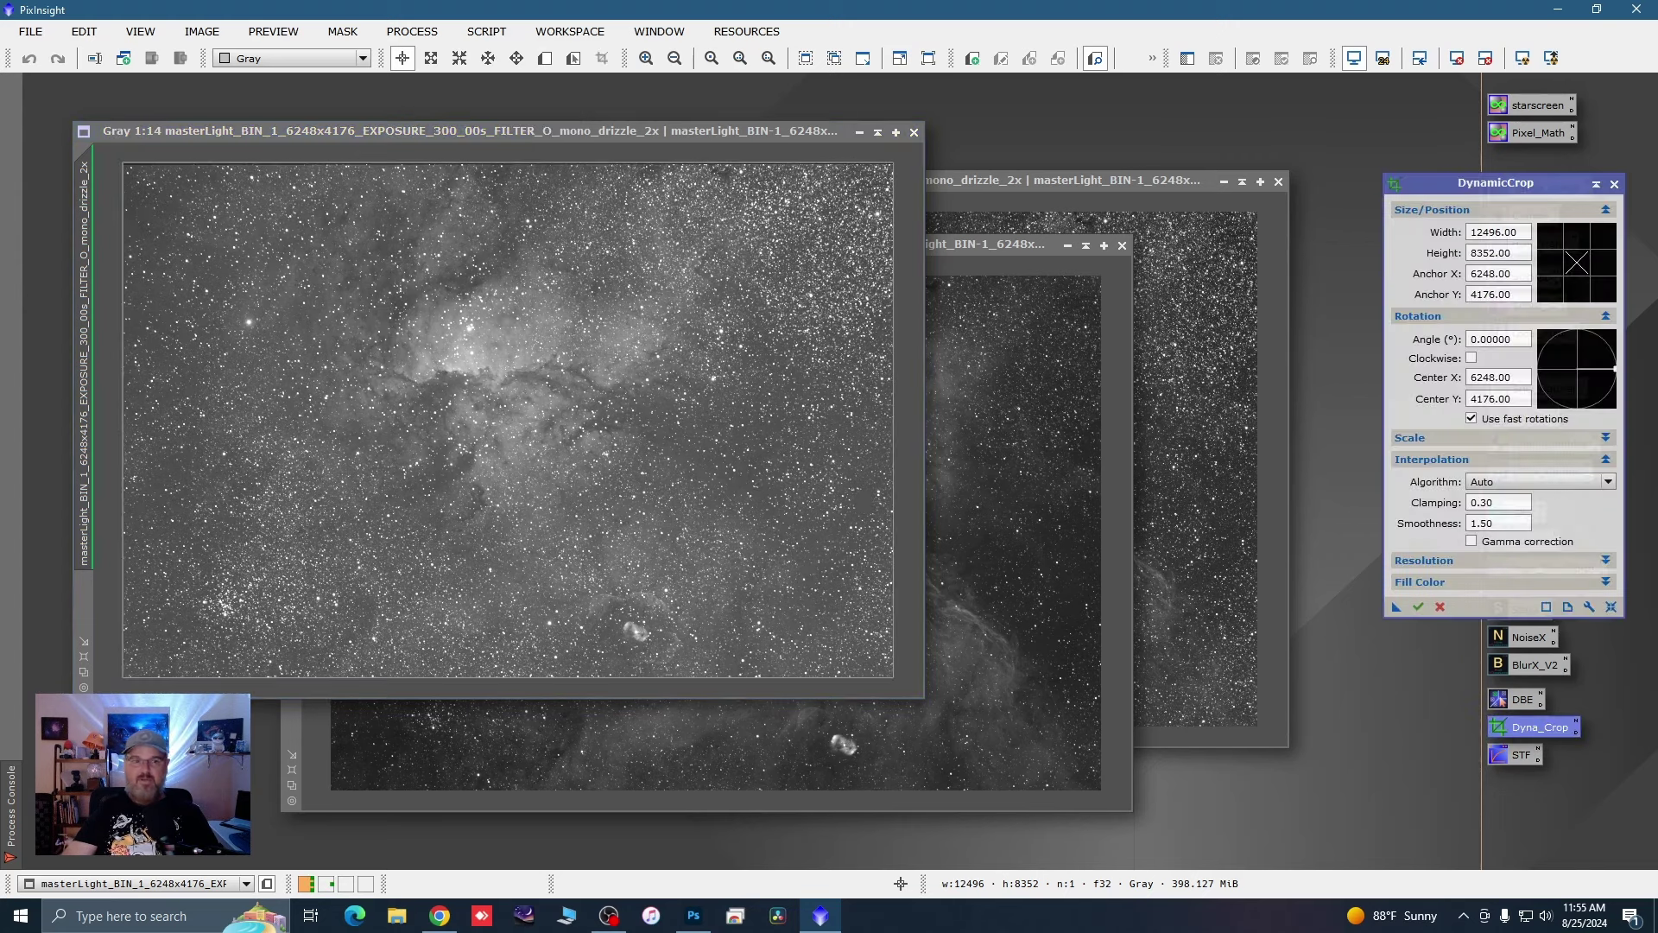
left_click_drag(124, 161, 127, 169)
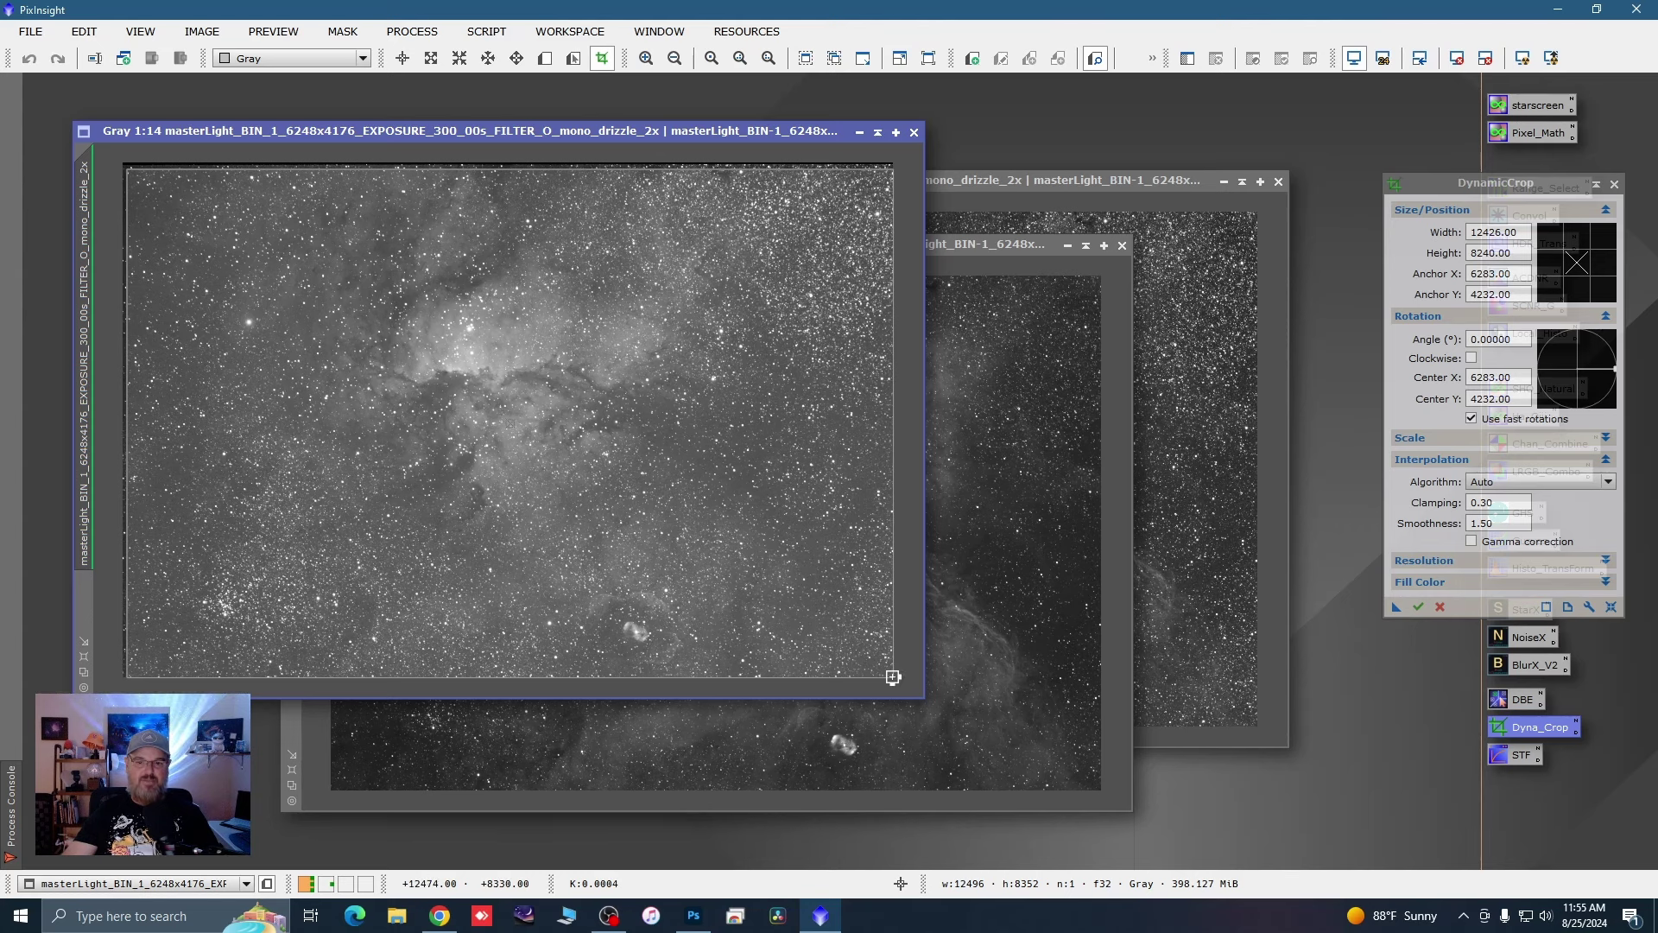
left_click_drag(893, 677, 888, 672)
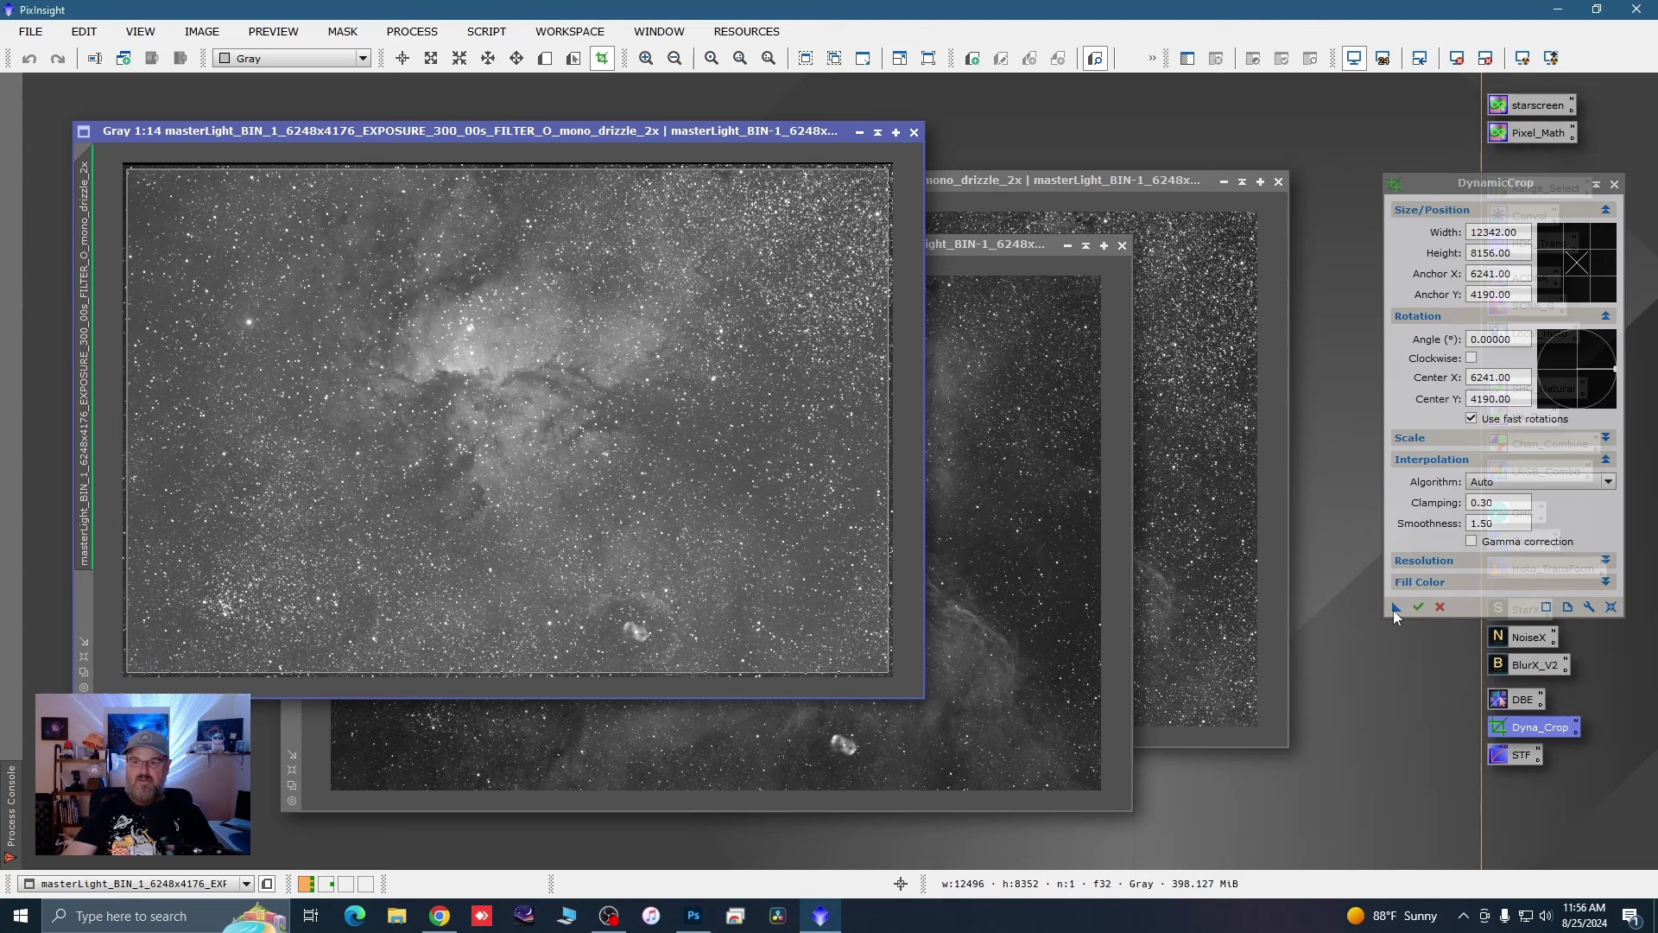
left_click_drag(1394, 611, 1520, 851)
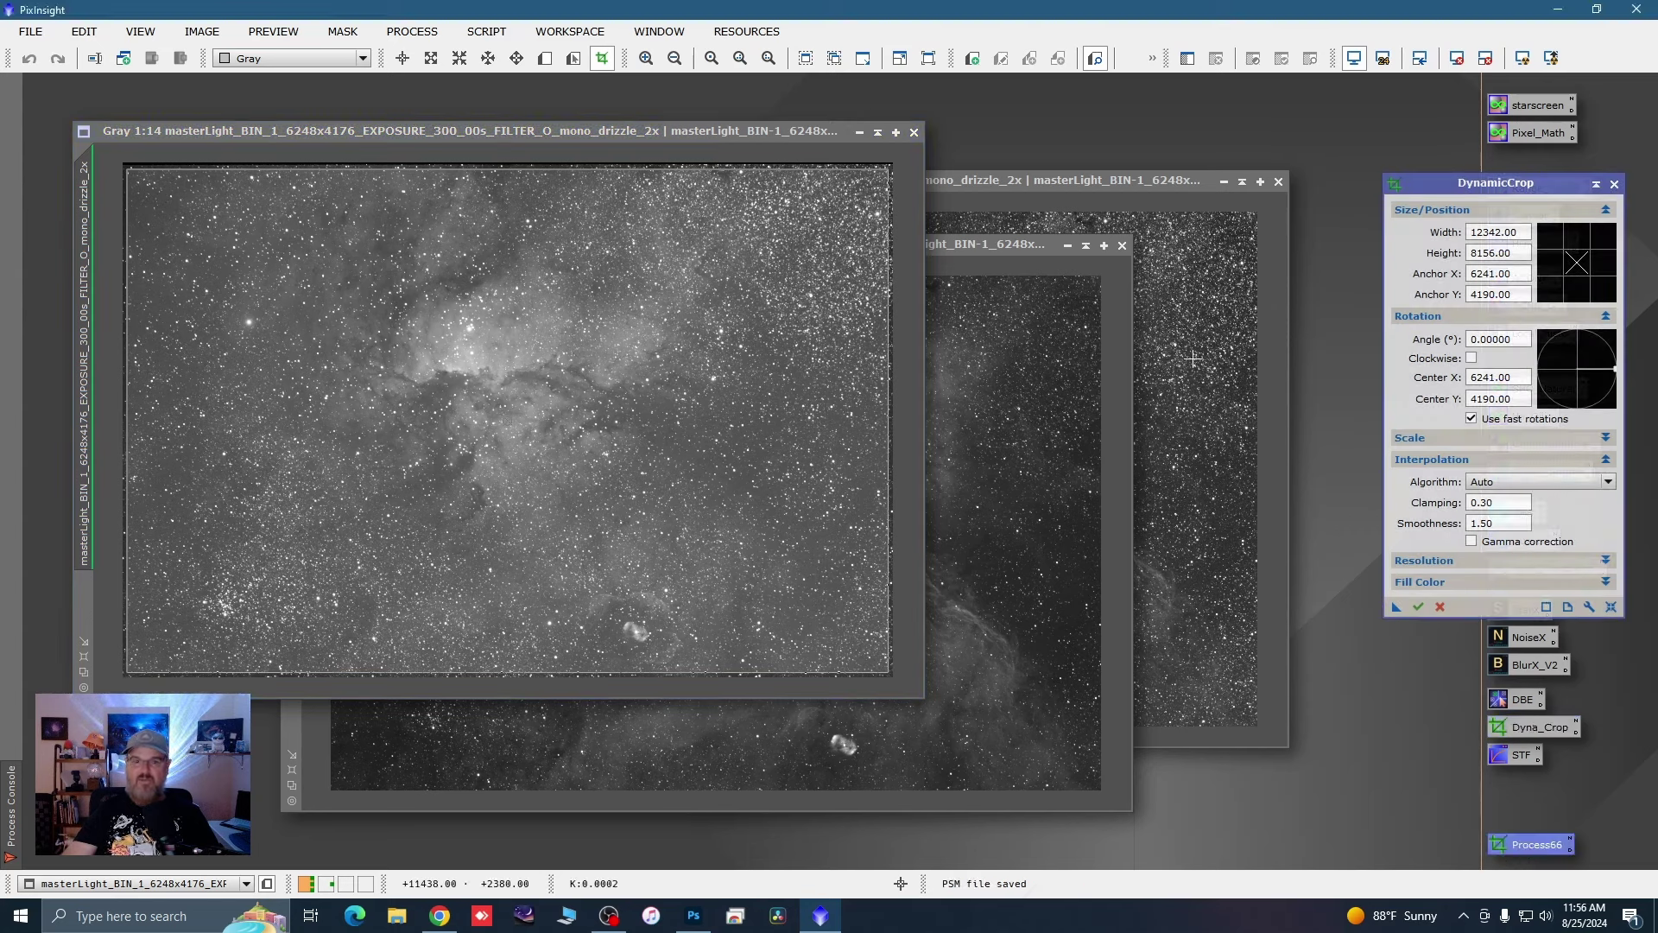
Step: Cancel the live crop and apply the Process66 crop to the O image, accepting the astrometry loss
left_click(1614, 185)
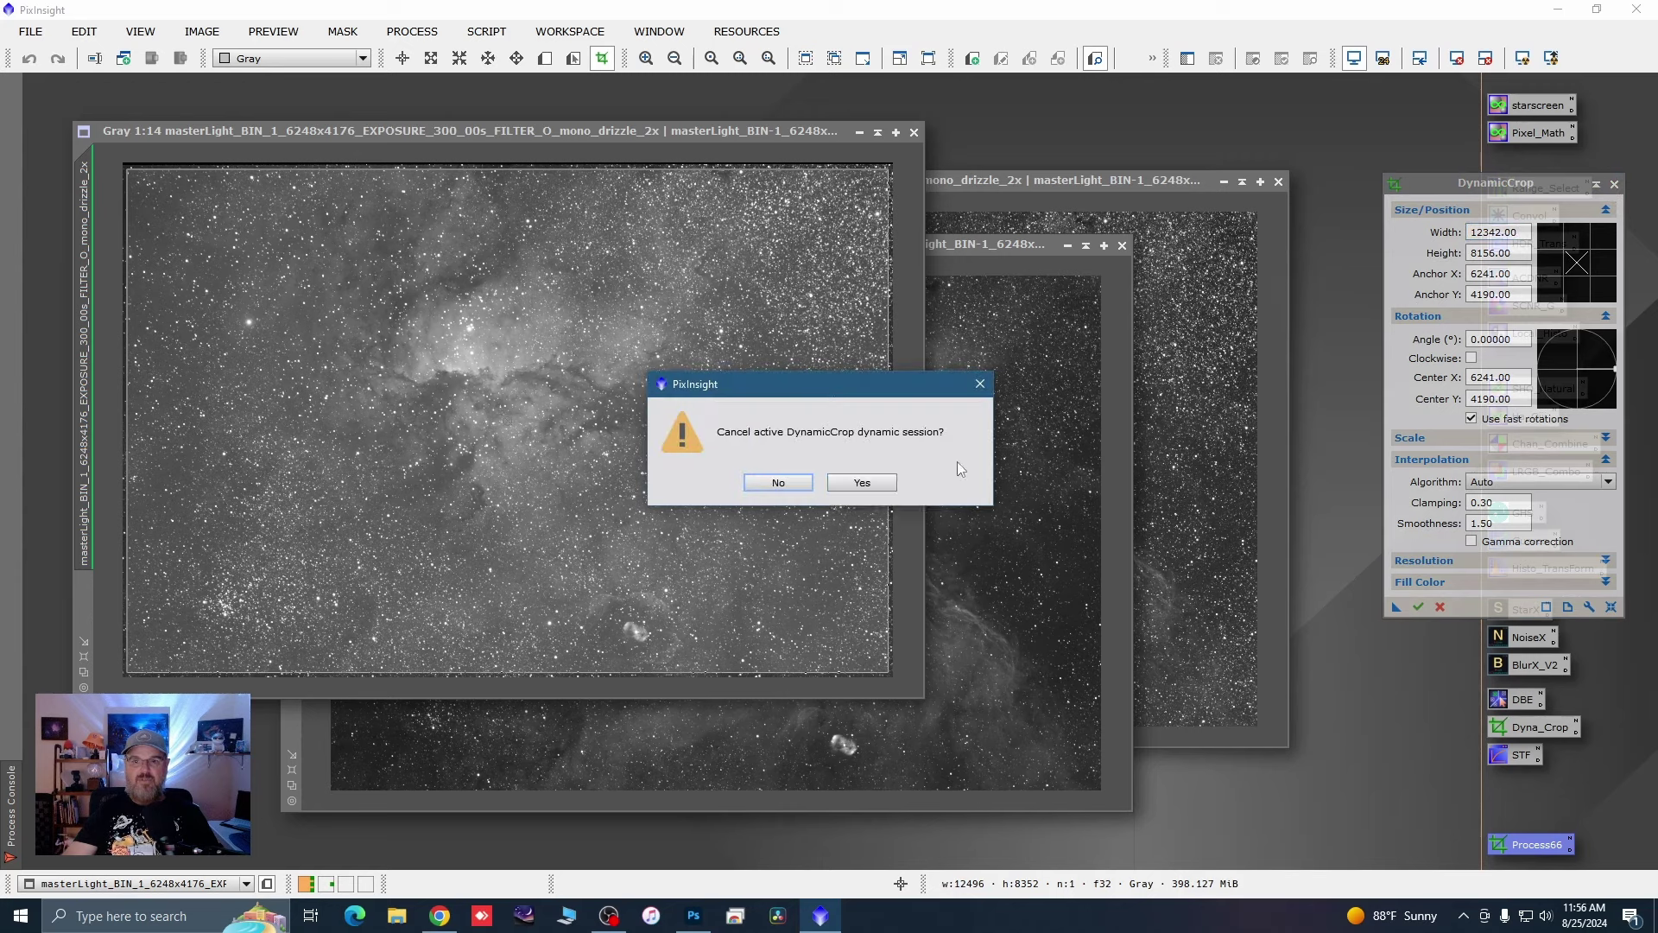
left_click(956, 481)
left_click_drag(1501, 843, 730, 595)
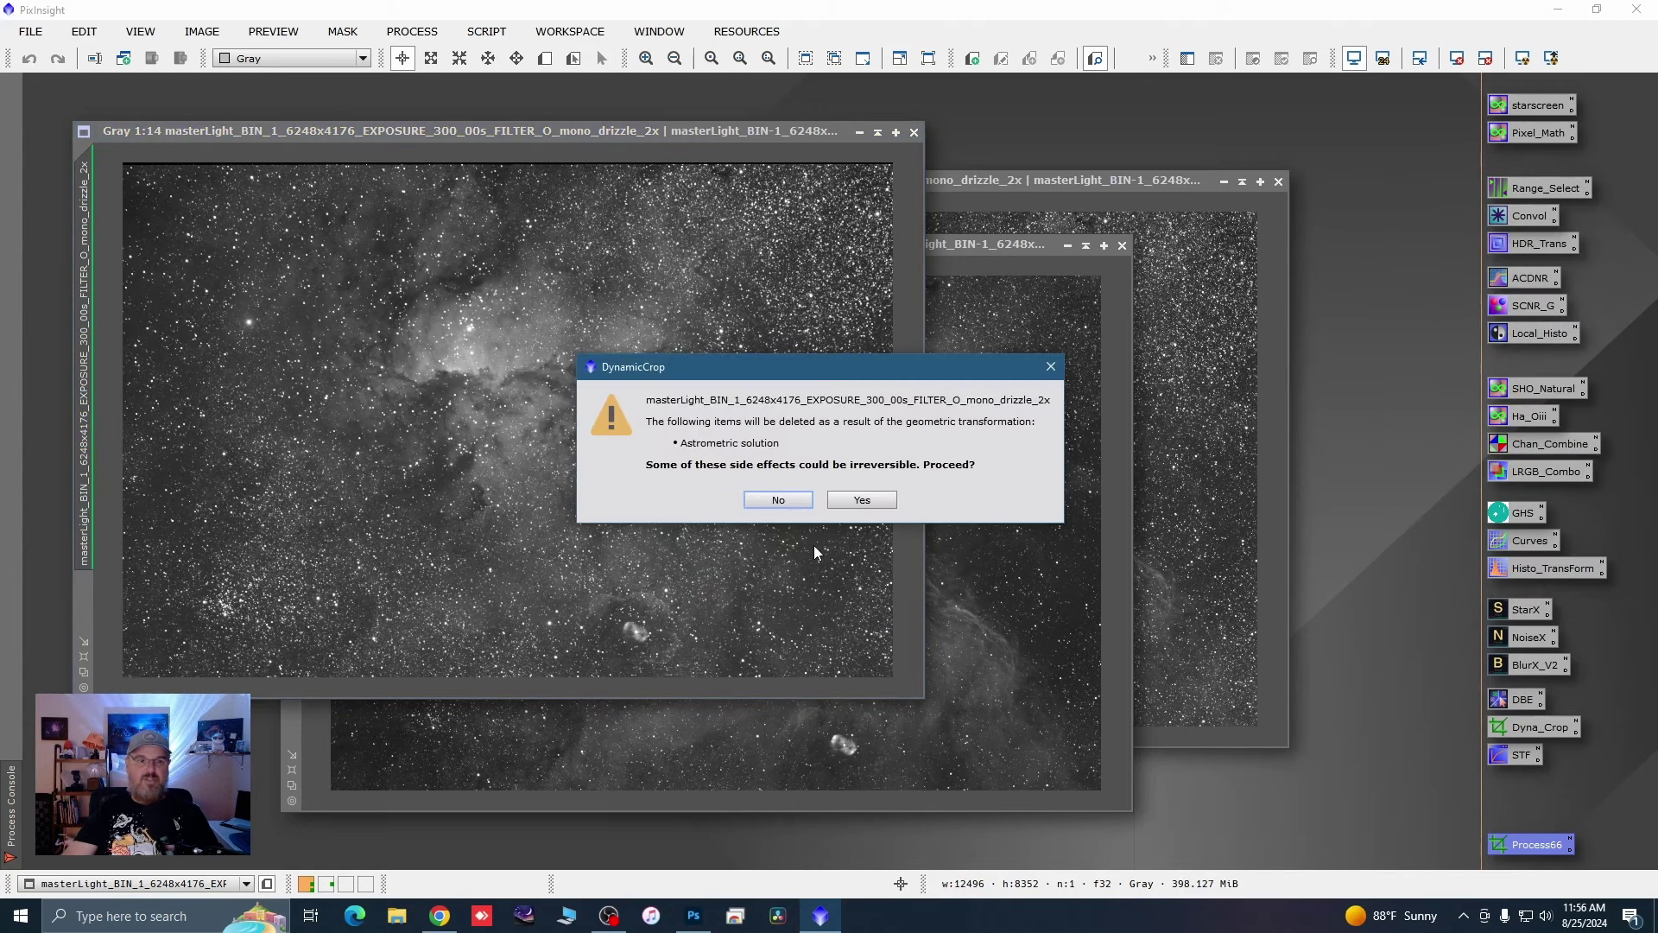
left_click(862, 500)
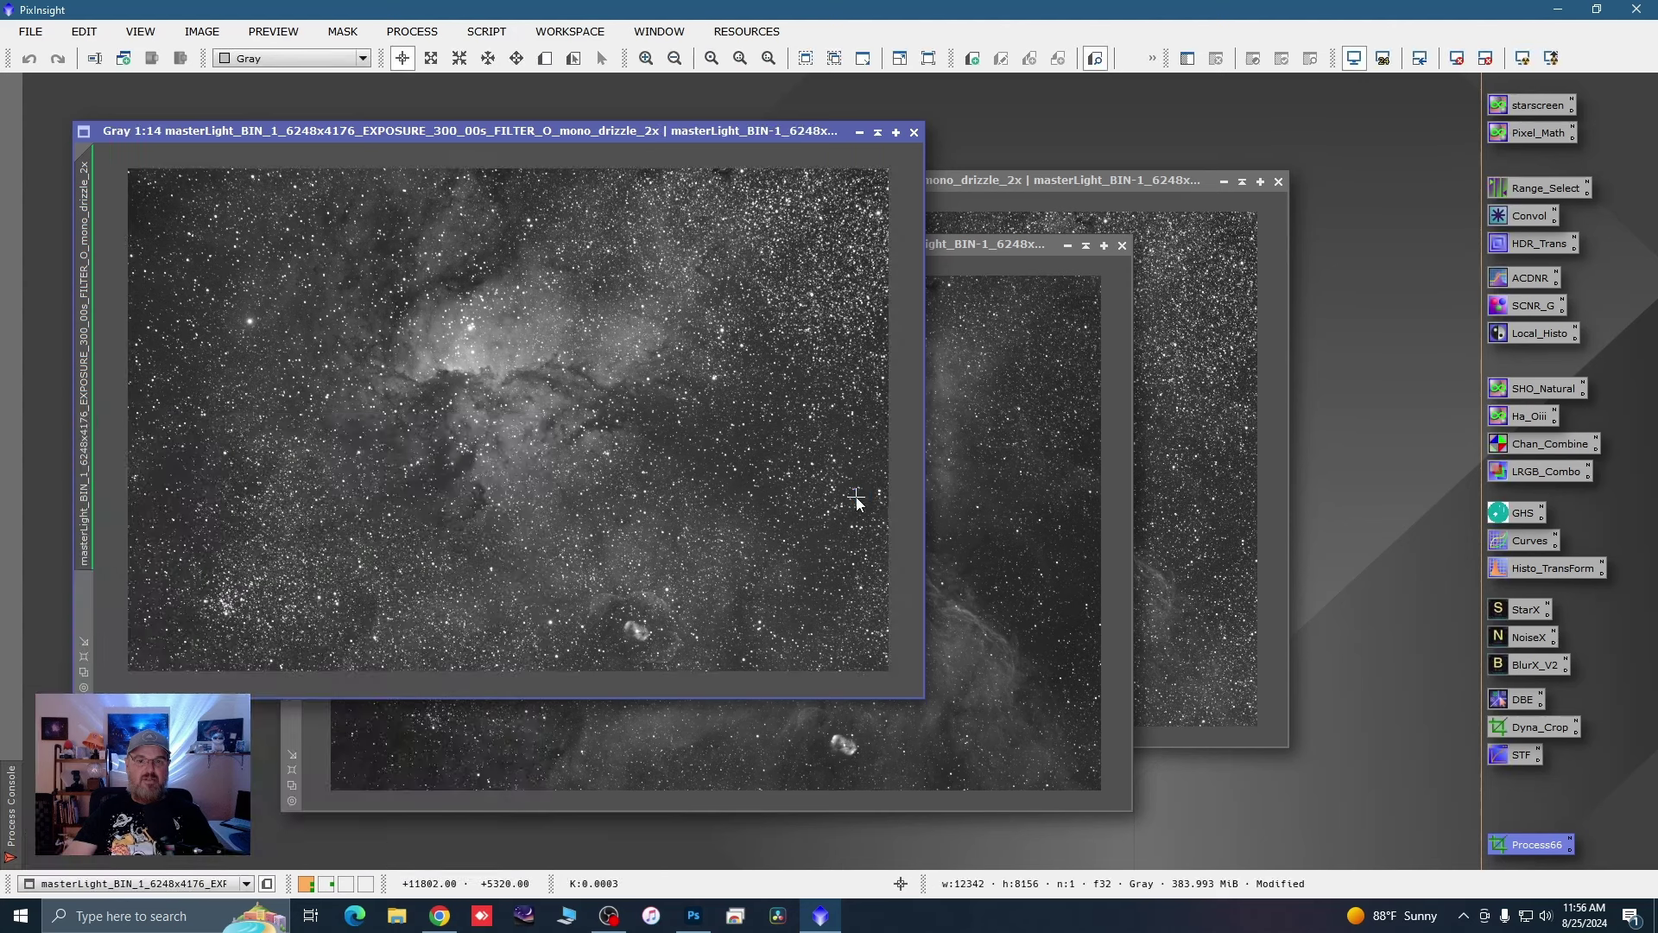
Step: Apply the Process66 crop to the H and S images, accepting the astrometric-solution warnings
left_click(855, 137)
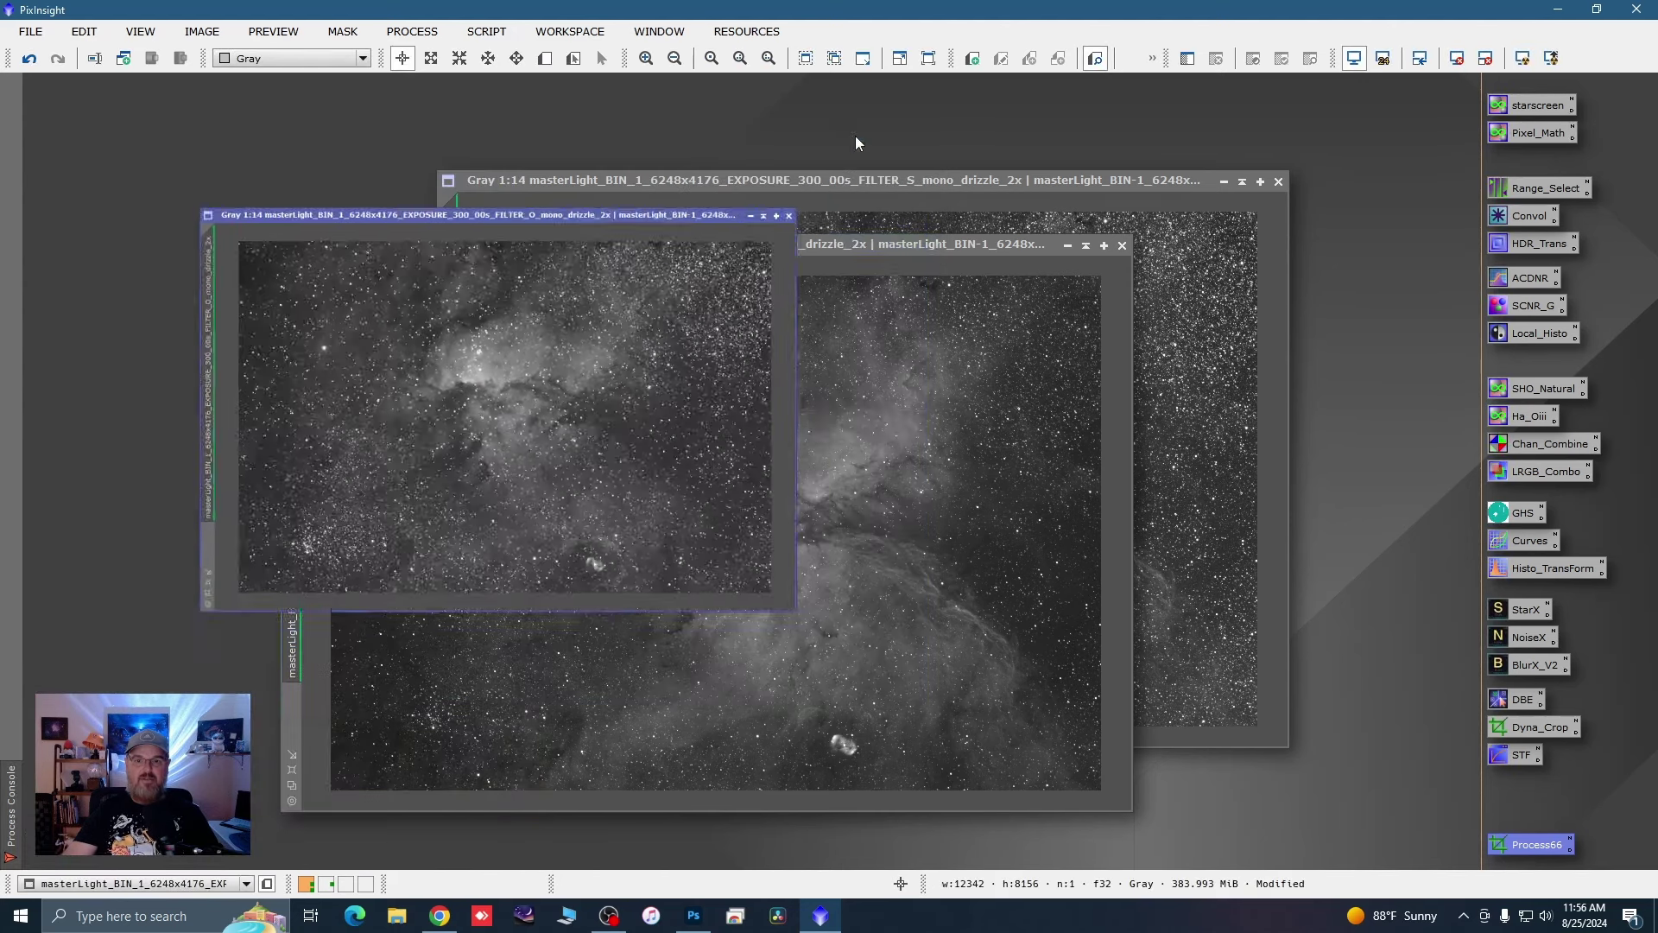
left_click_drag(1521, 851, 916, 659)
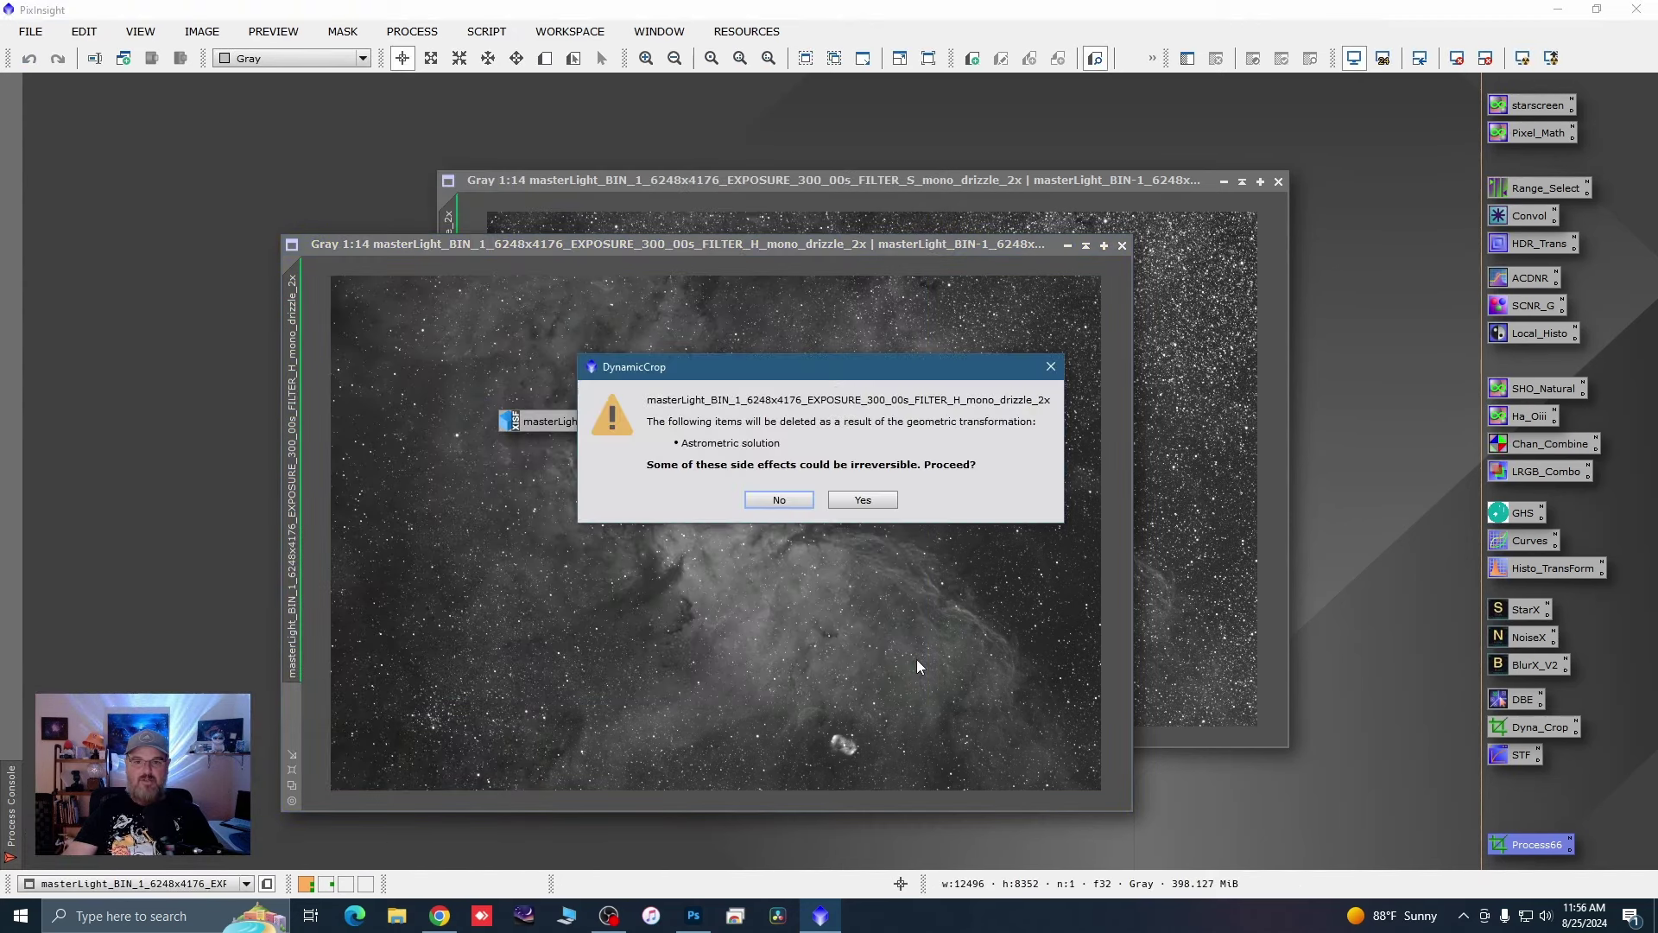
left_click(861, 501)
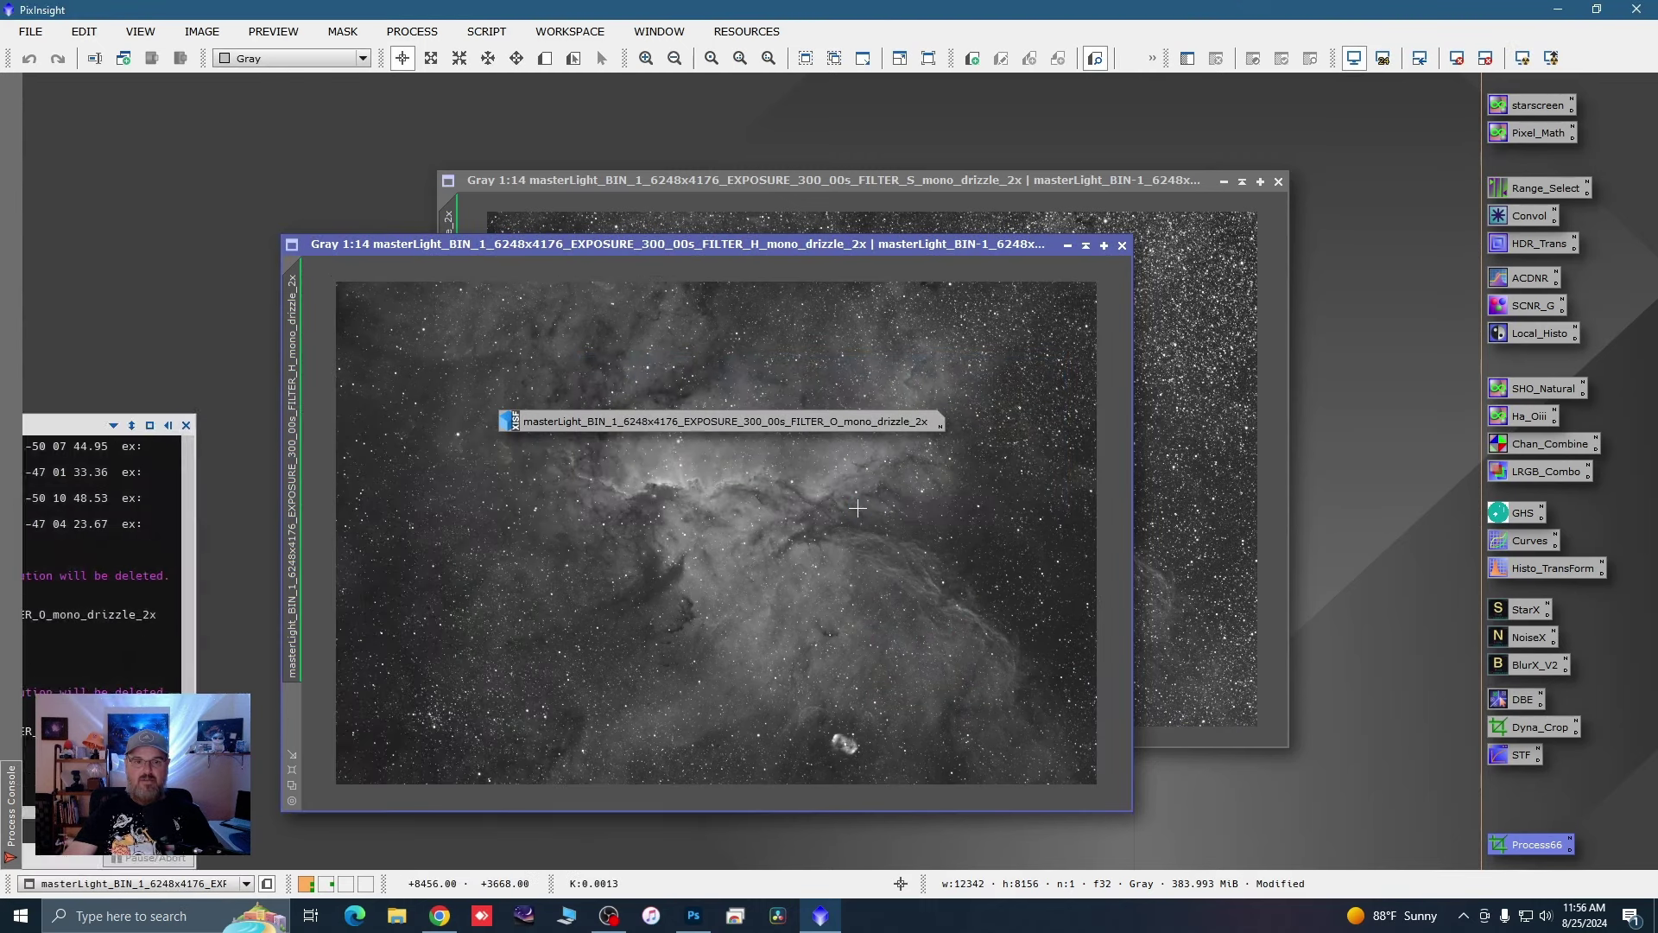
left_click(1104, 178)
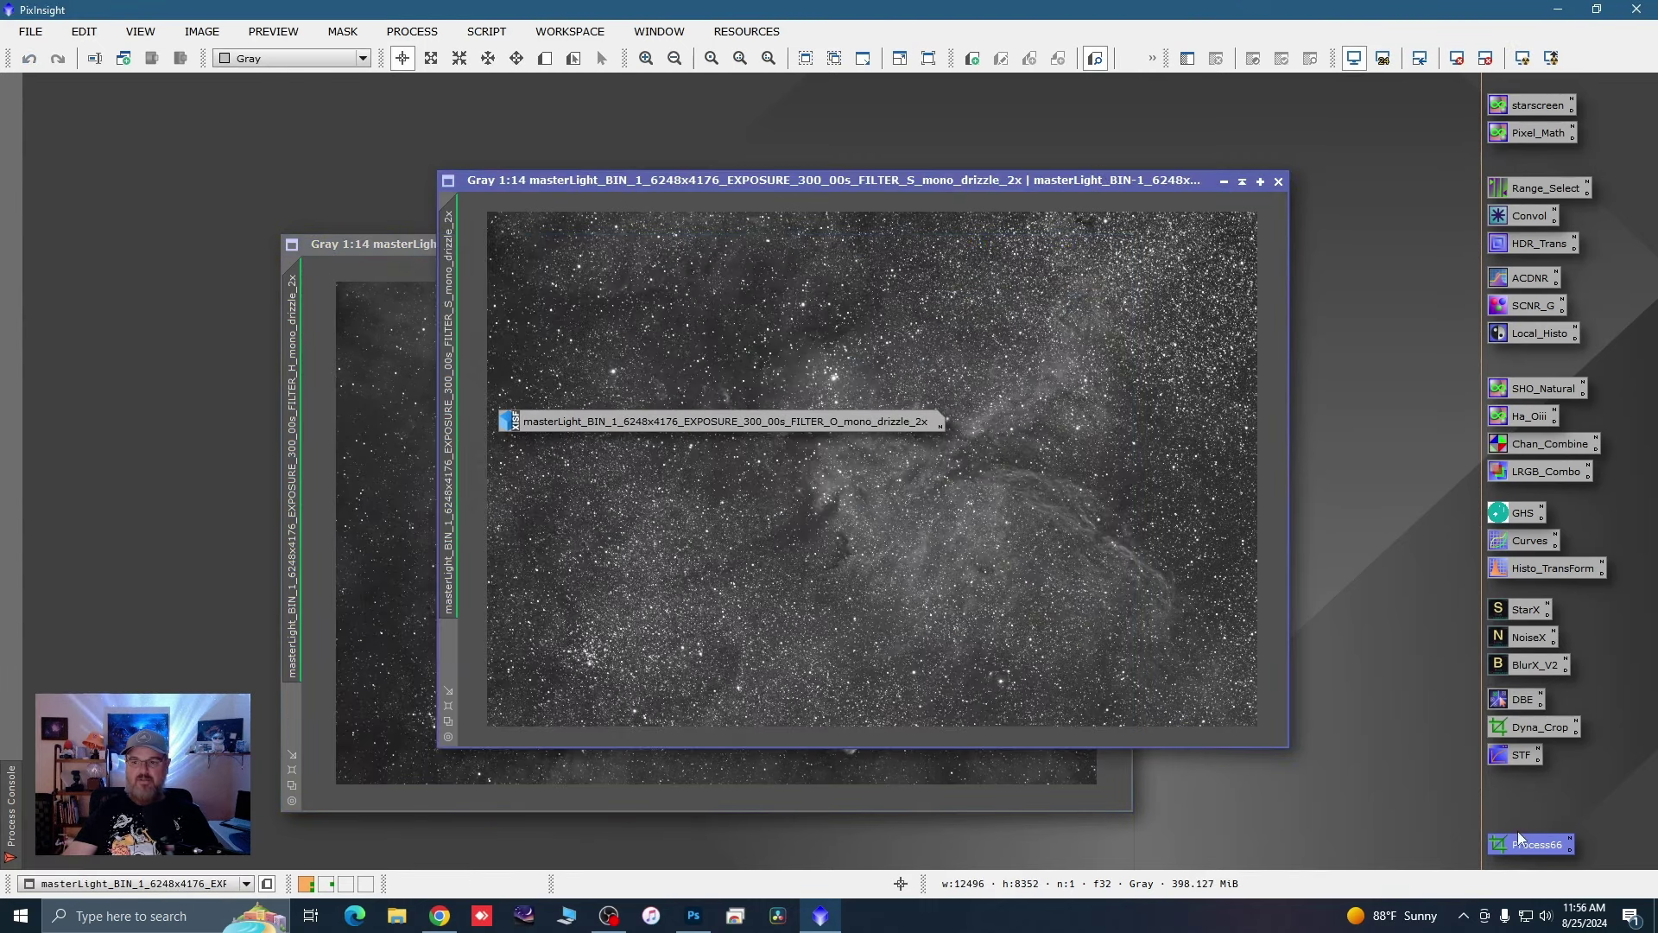
left_click_drag(1487, 801, 1188, 661)
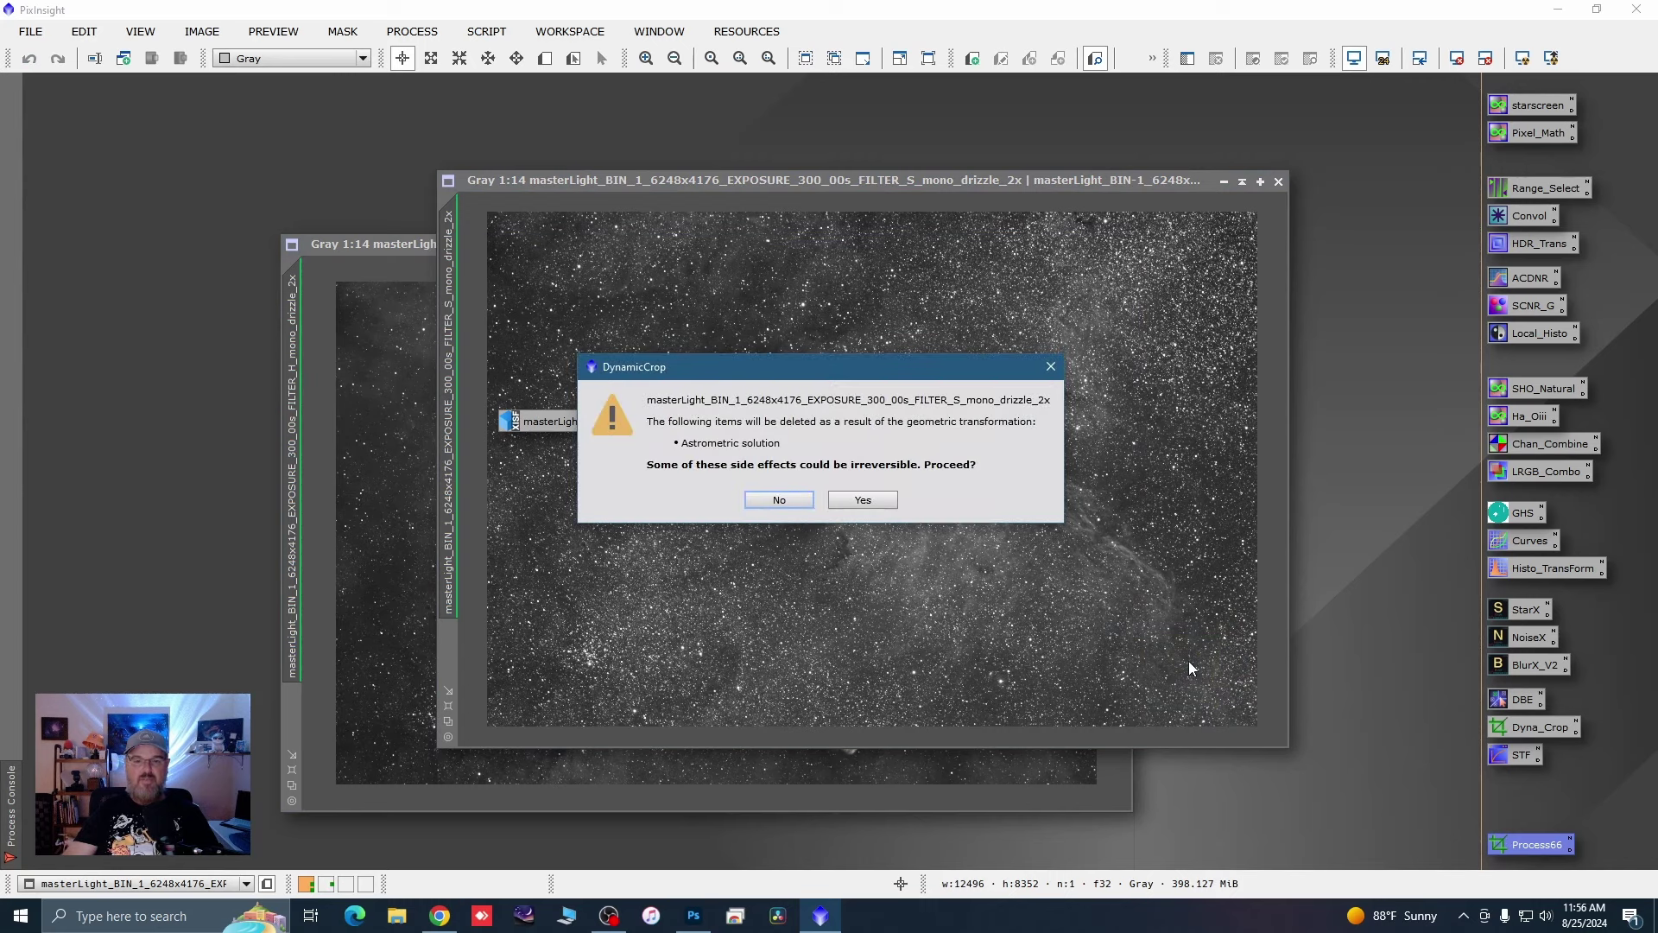
left_click(862, 499)
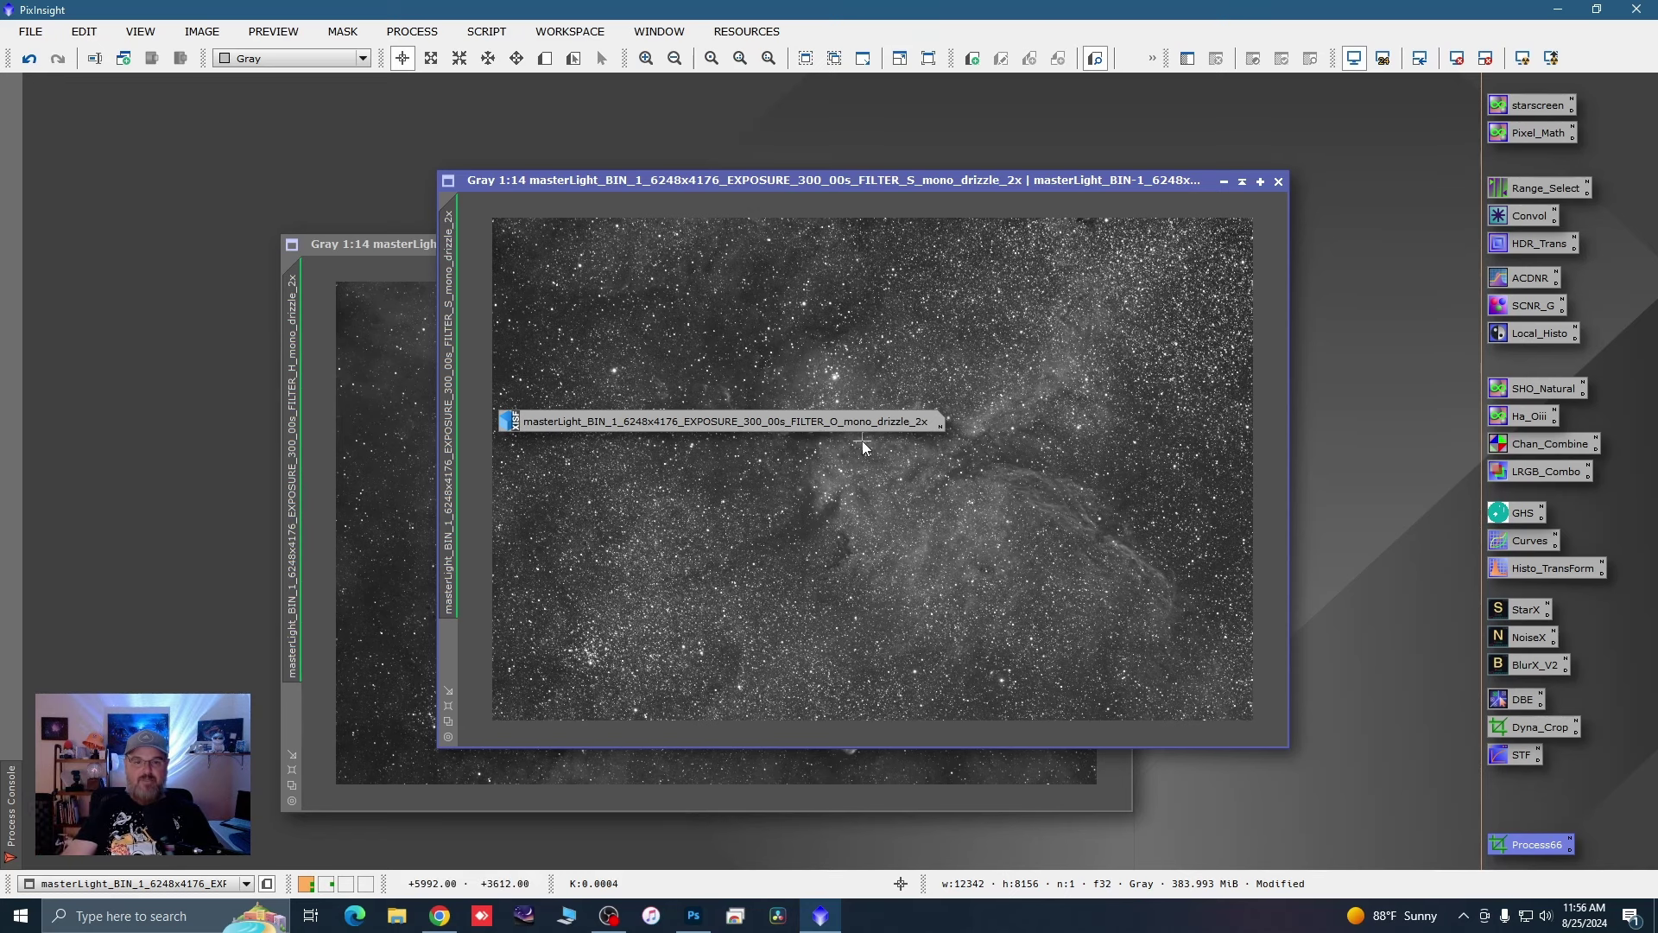
Step: Rename the O-filter image to 'oiii' and park its icon aside
left_click(368, 236)
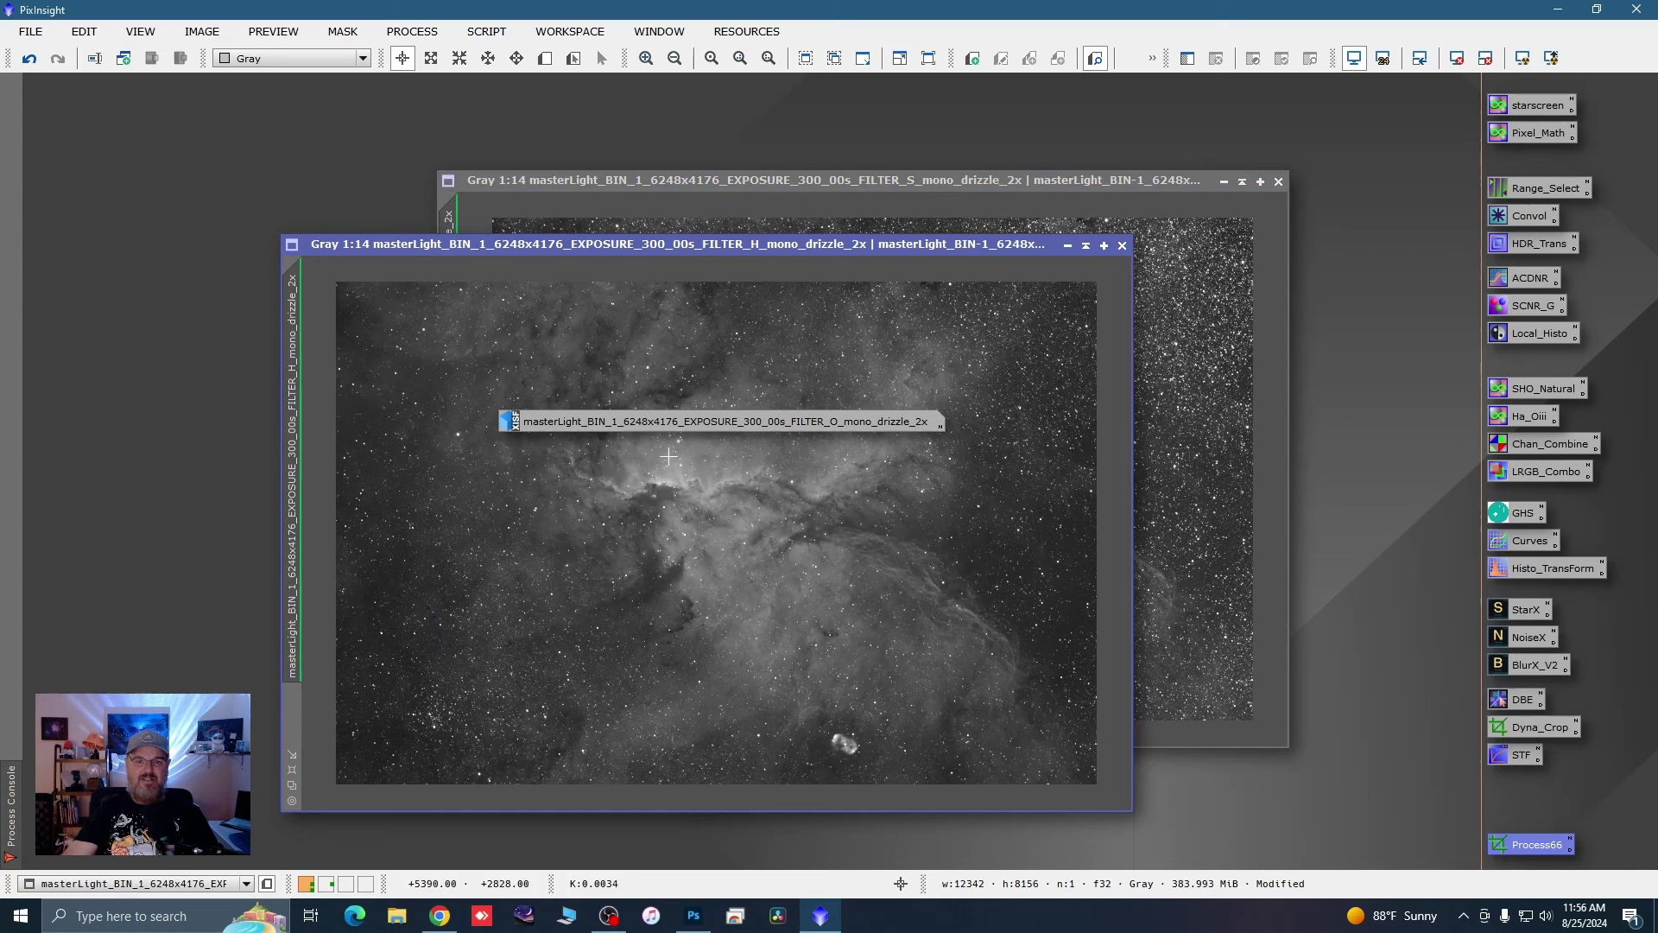
right_click(672, 422)
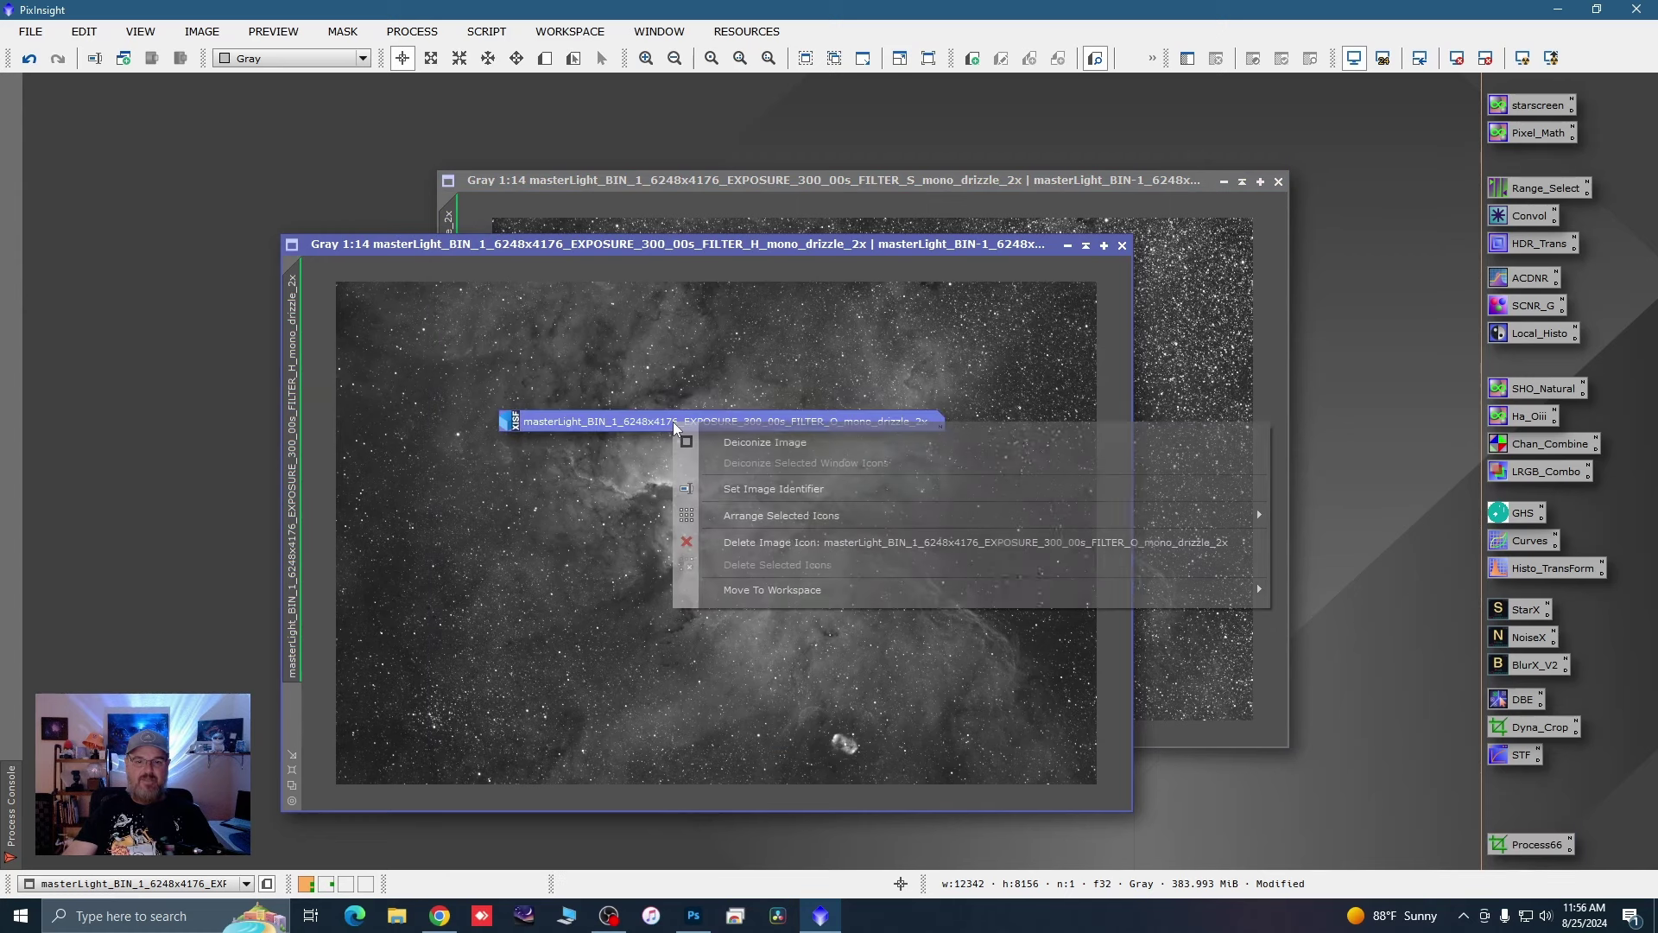
left_click(782, 488)
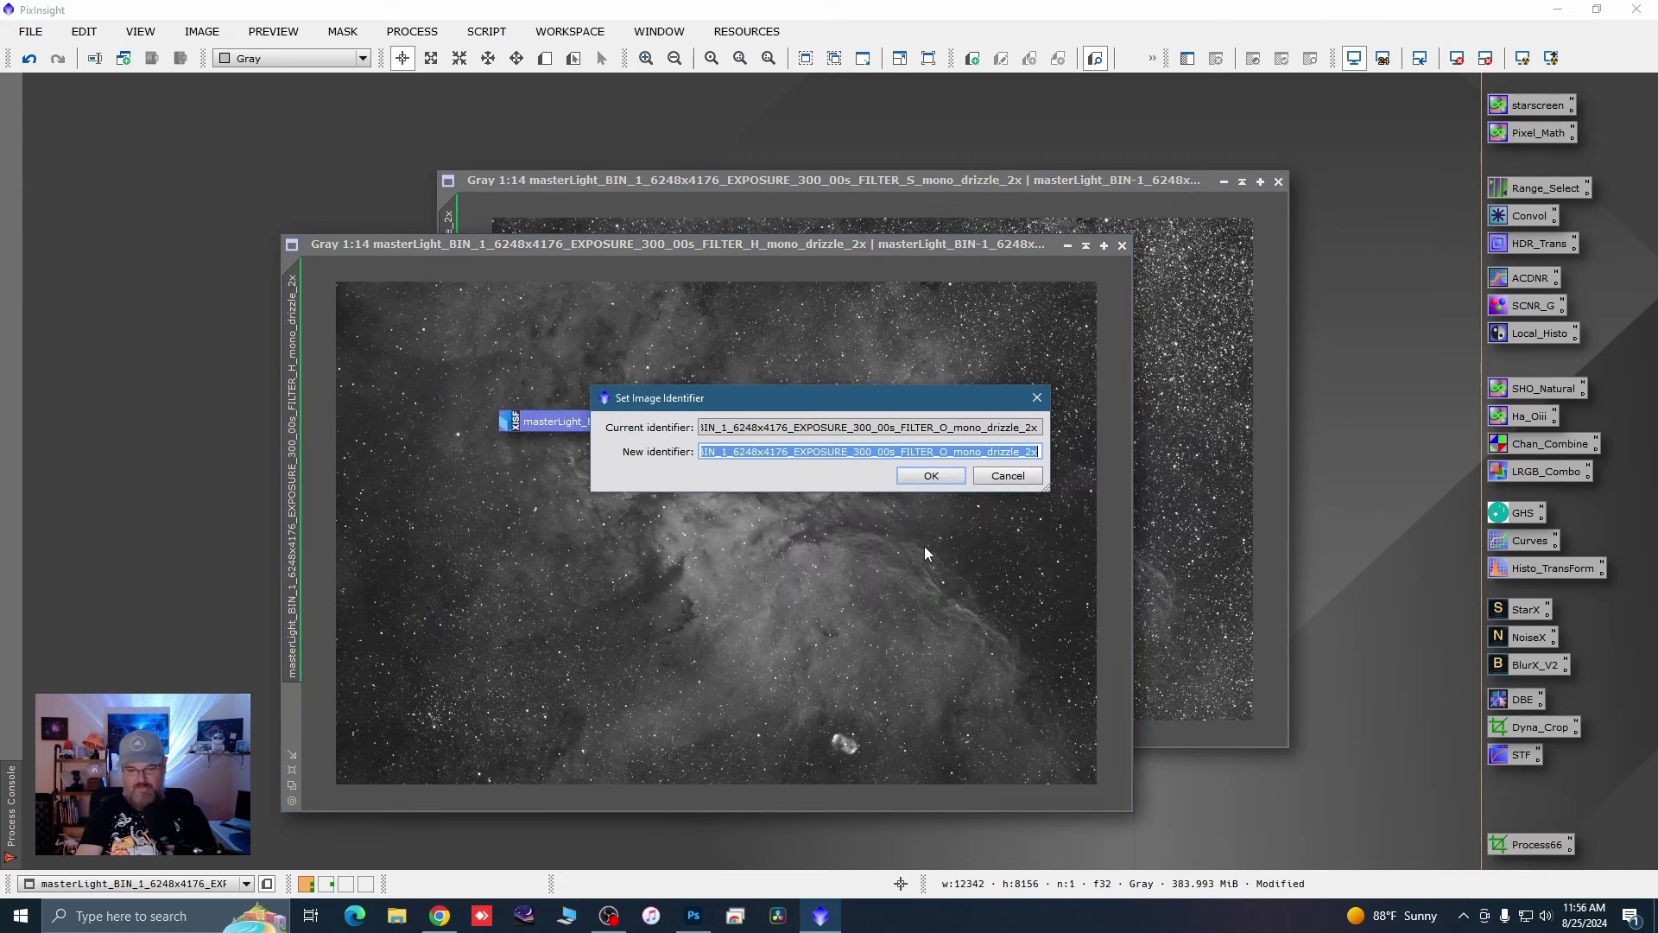
type("oiii")
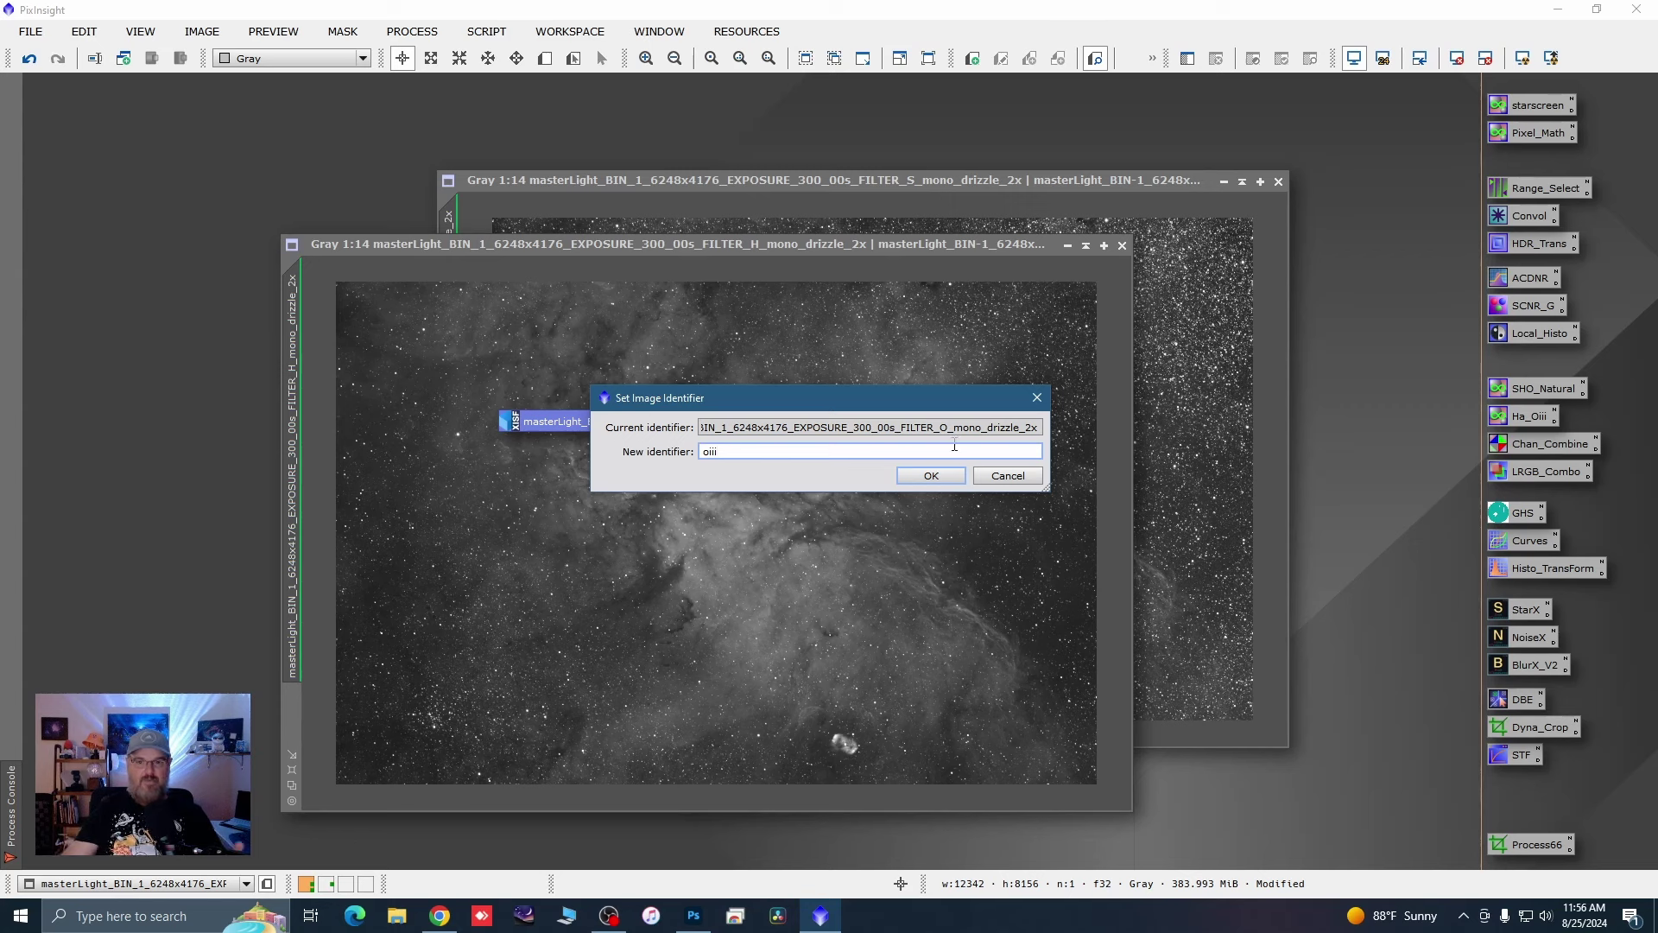
left_click(939, 481)
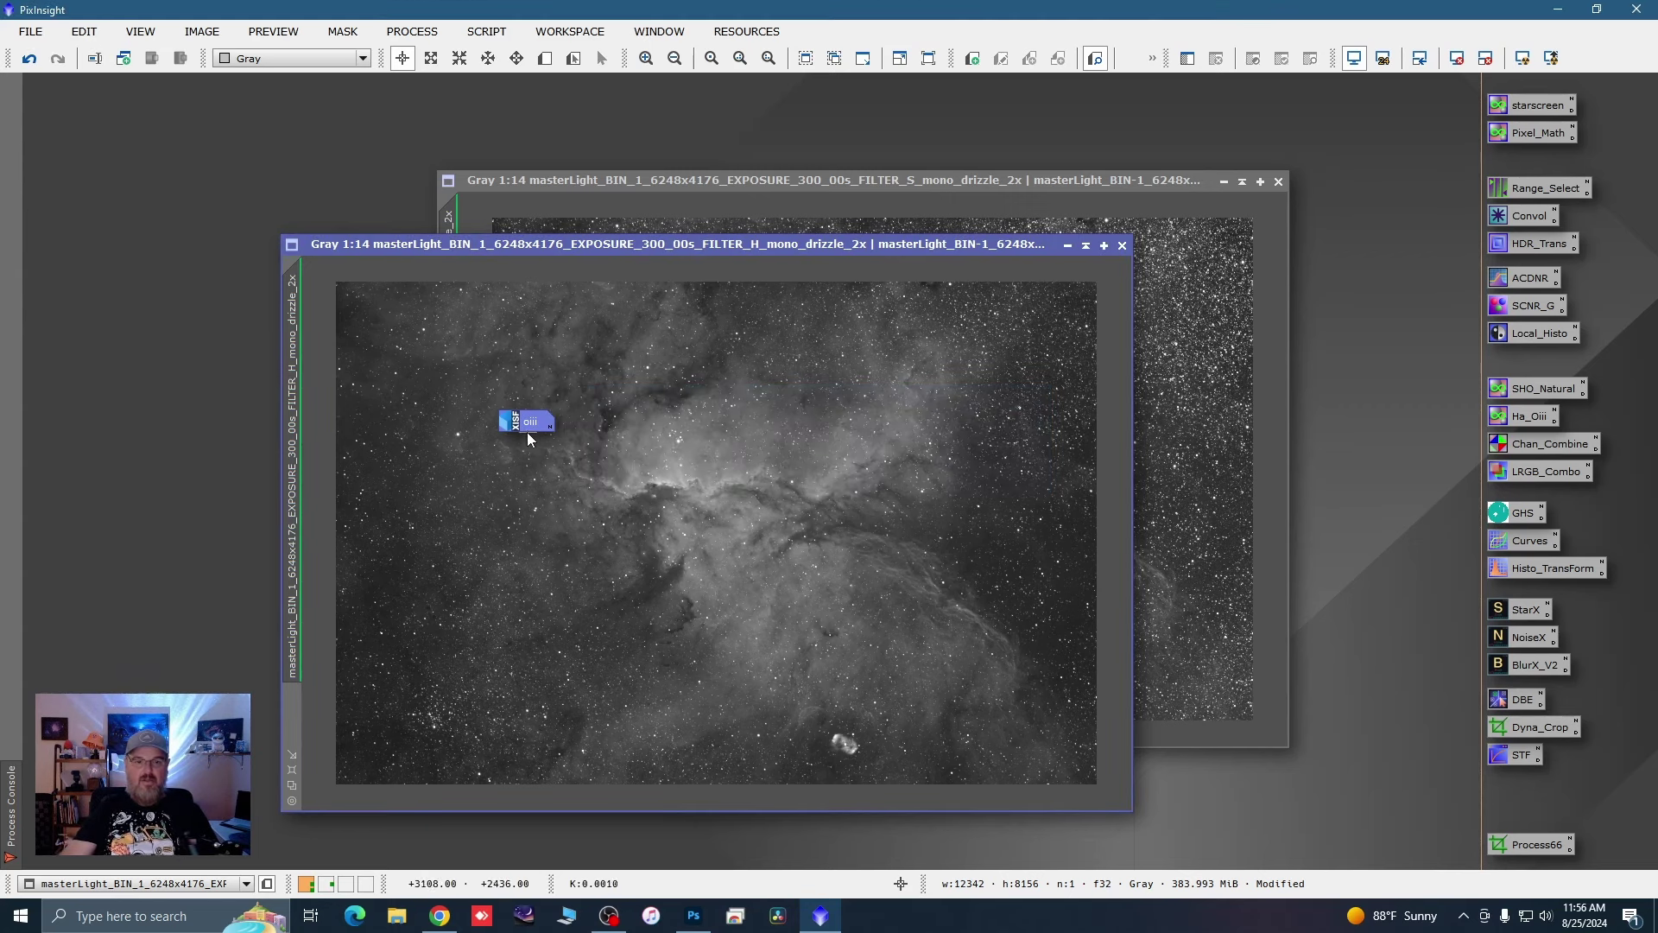
left_click_drag(527, 422, 1379, 815)
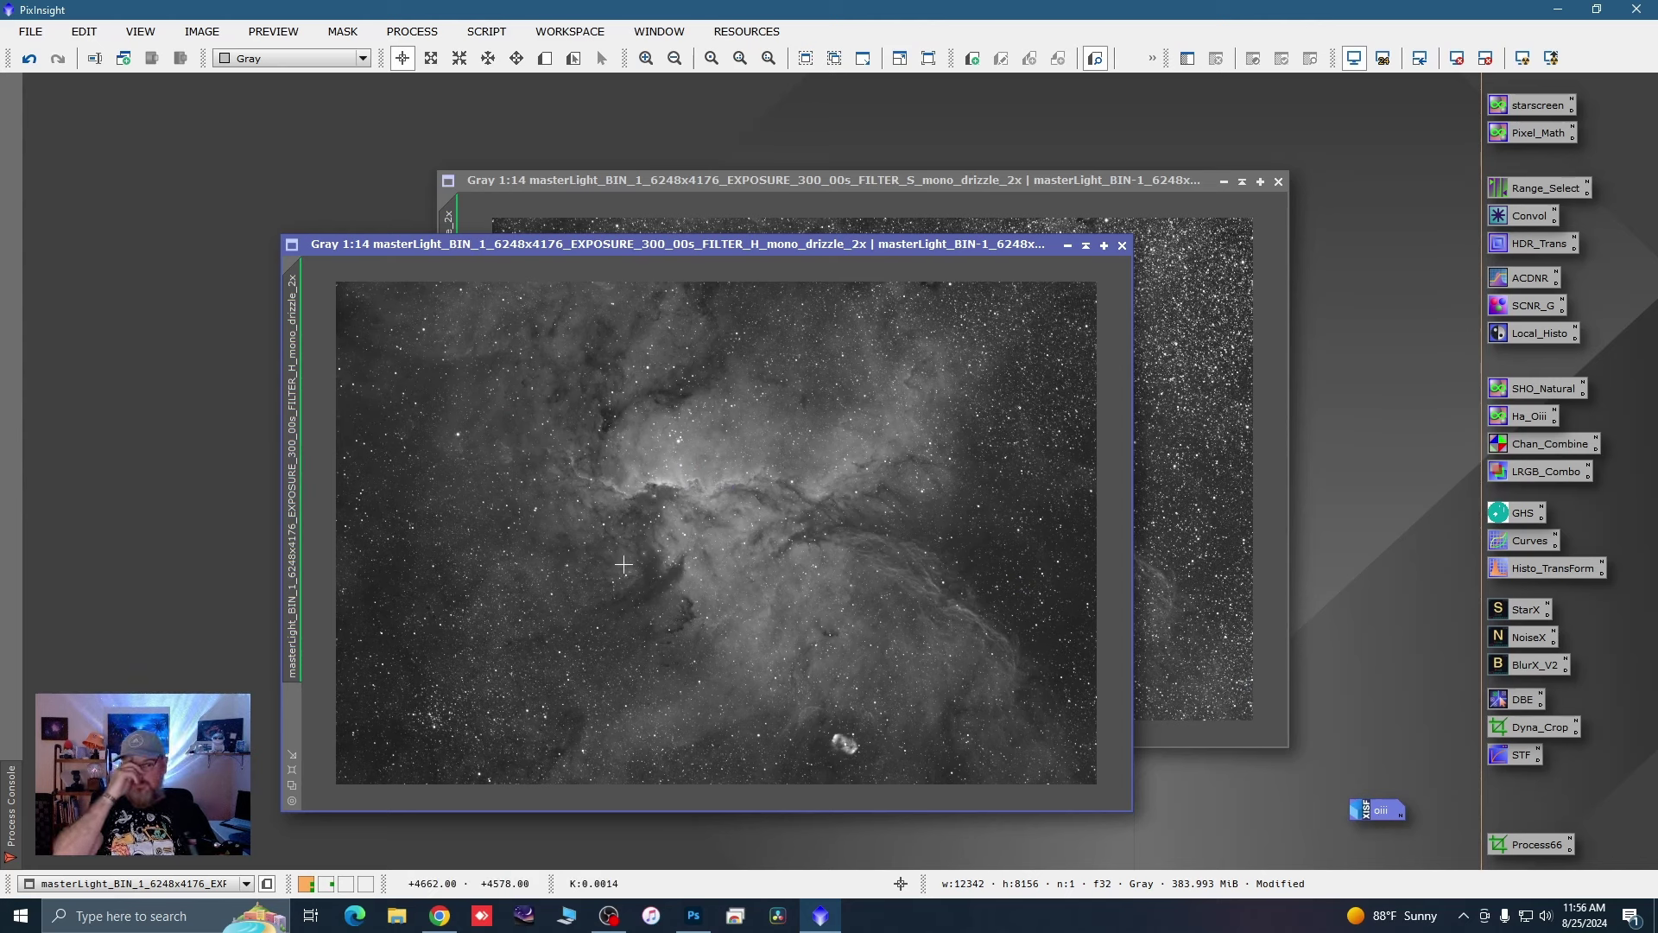
Step: Rename the H-filter image to 'ha' and iconize it beside the oiii icon
double_click(293, 382)
type("ha")
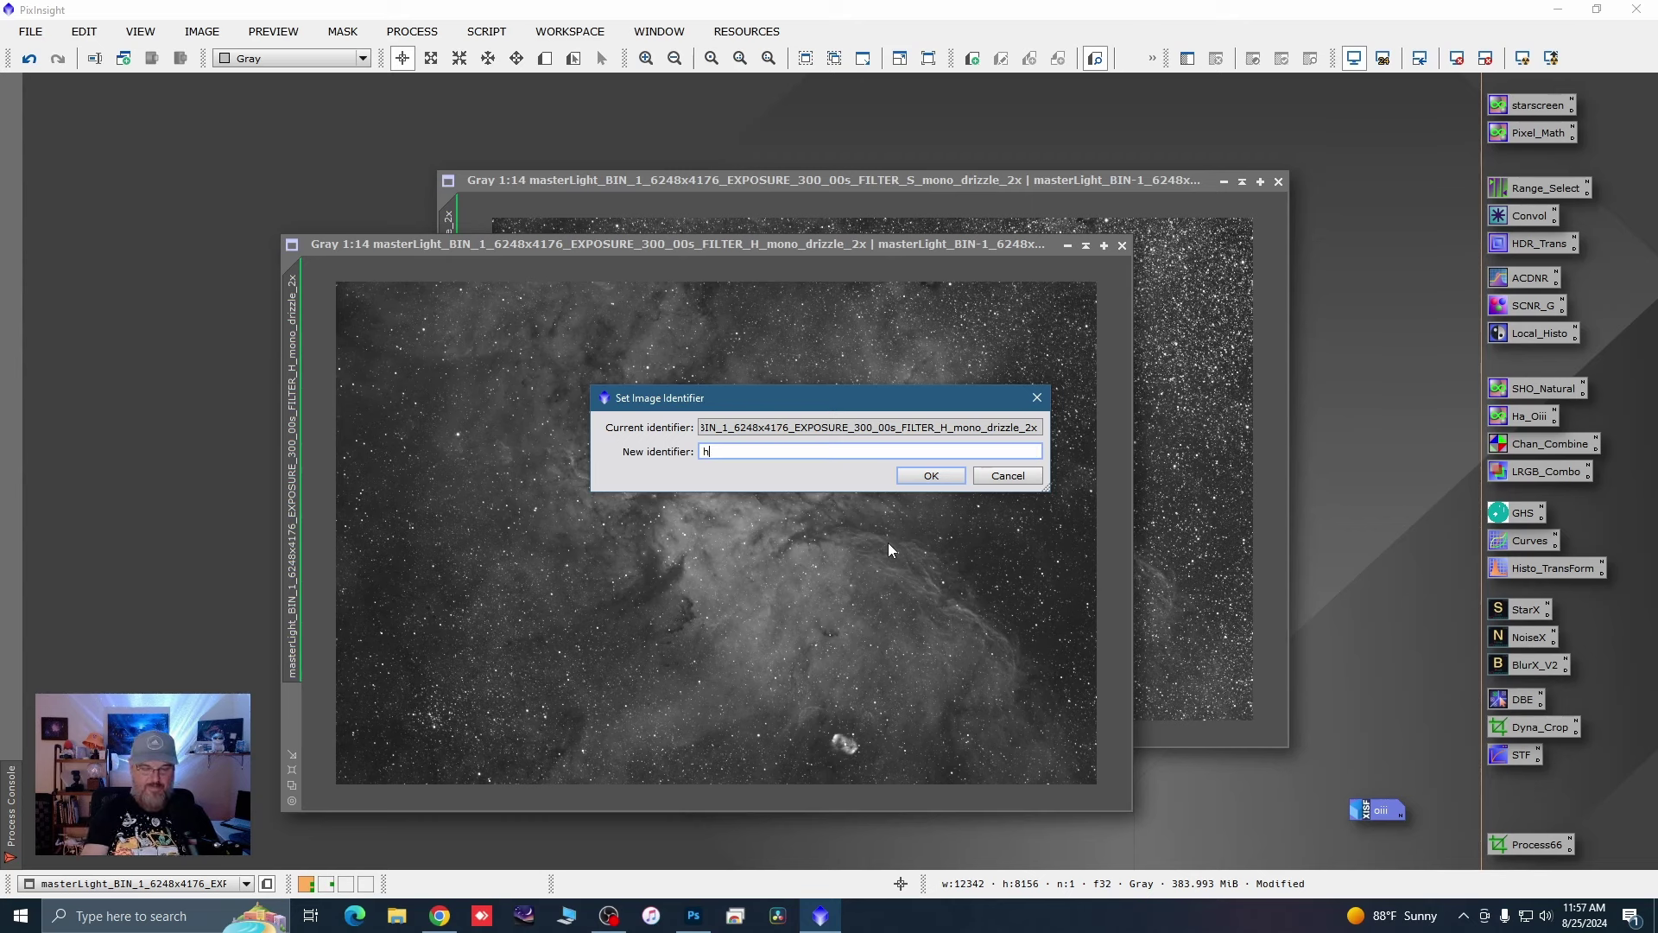
left_click(953, 476)
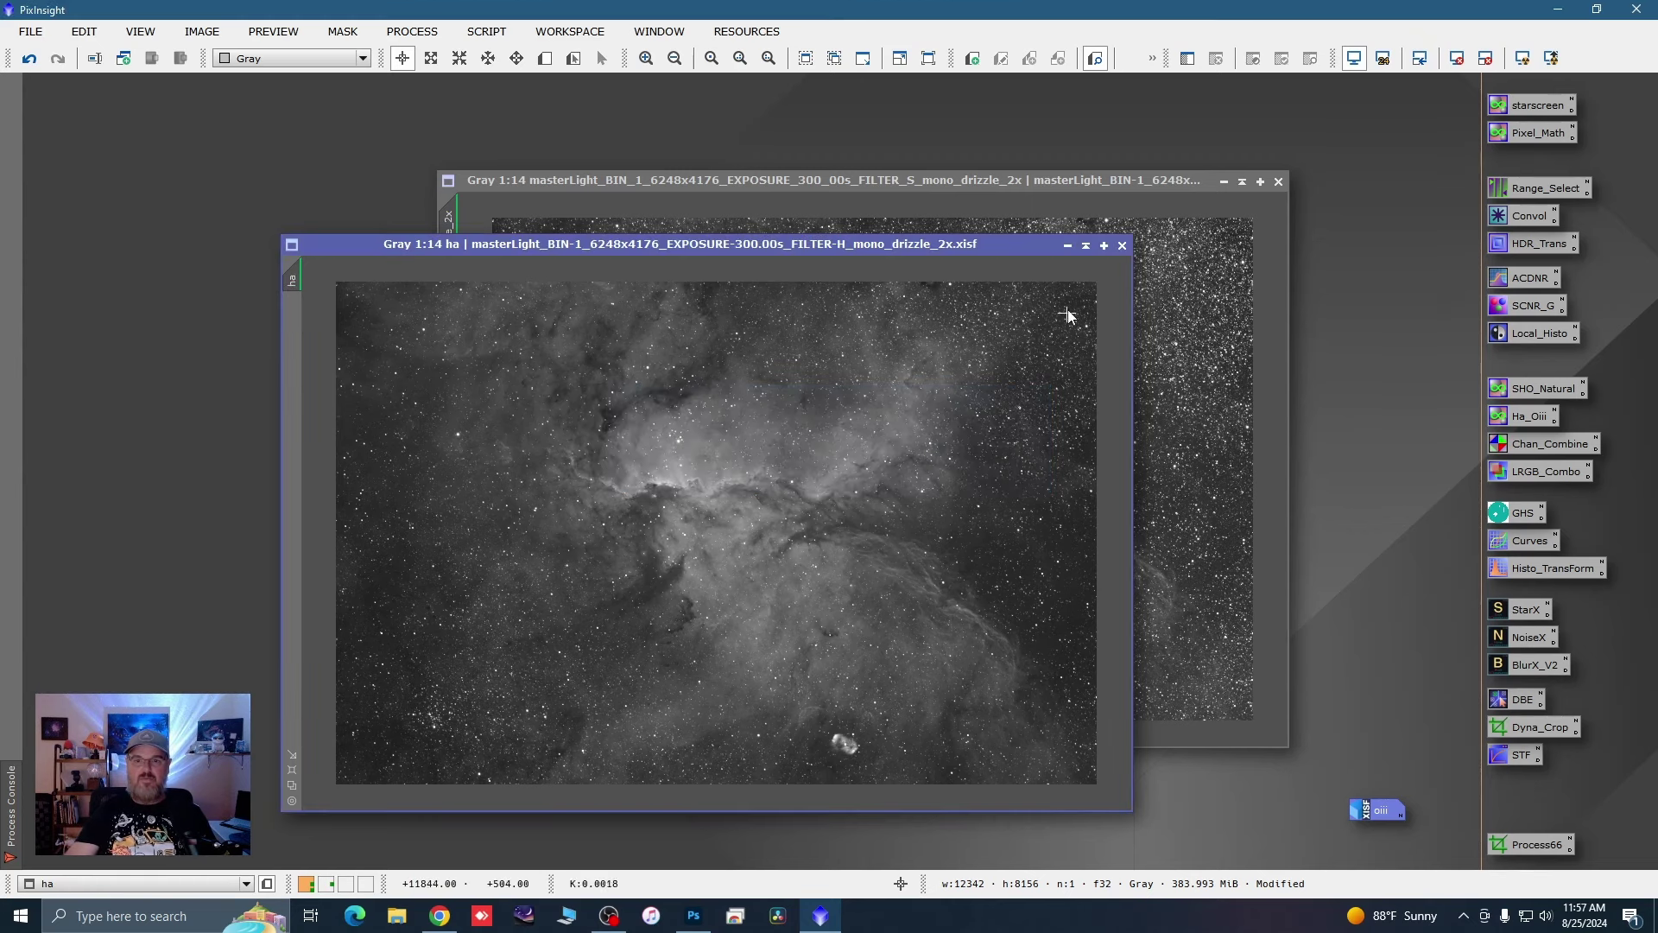
left_click(1068, 246)
left_click_drag(734, 535, 1371, 786)
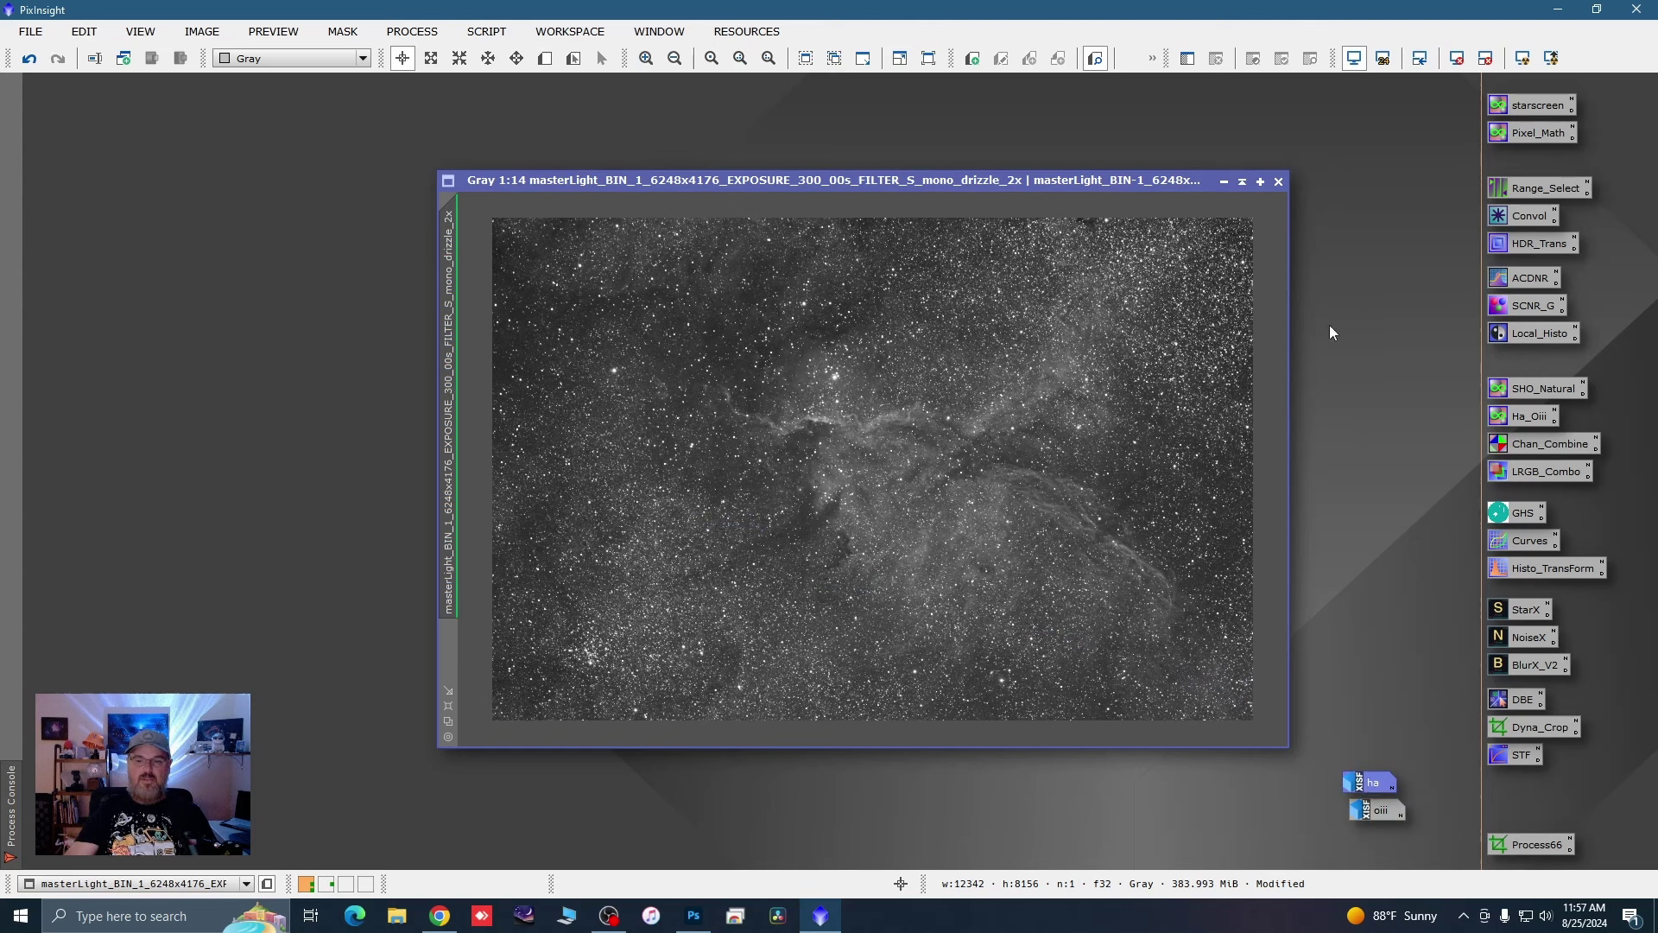
Step: Rename the S-filter image to 'Sii'
double_click(450, 358)
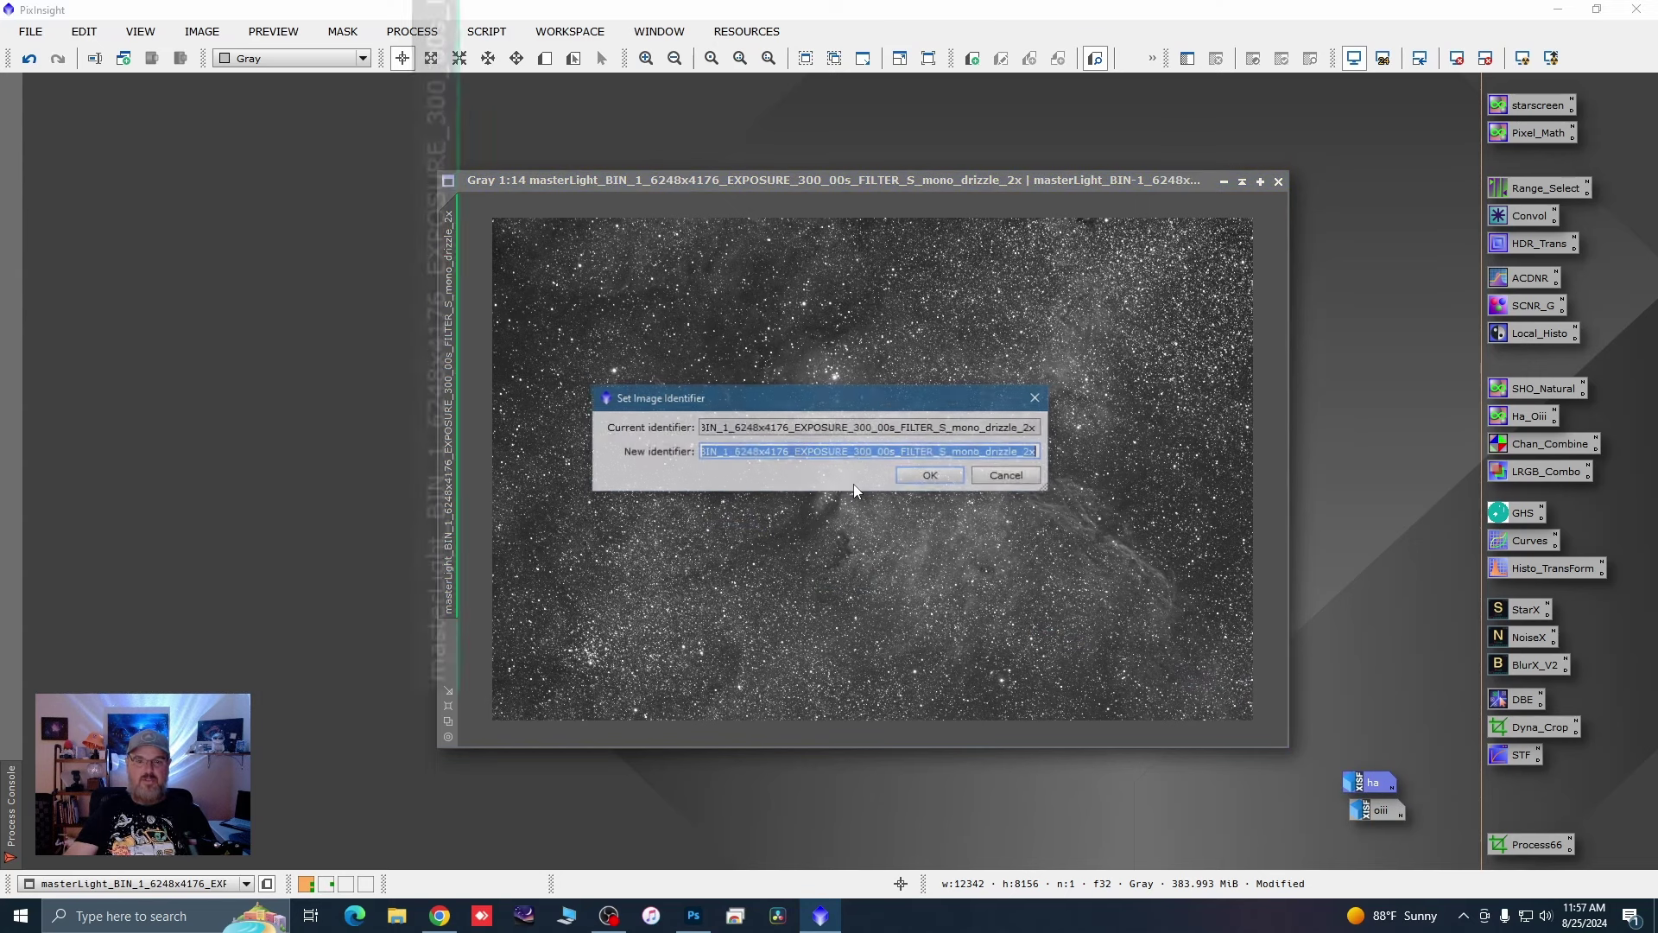
type("Sii")
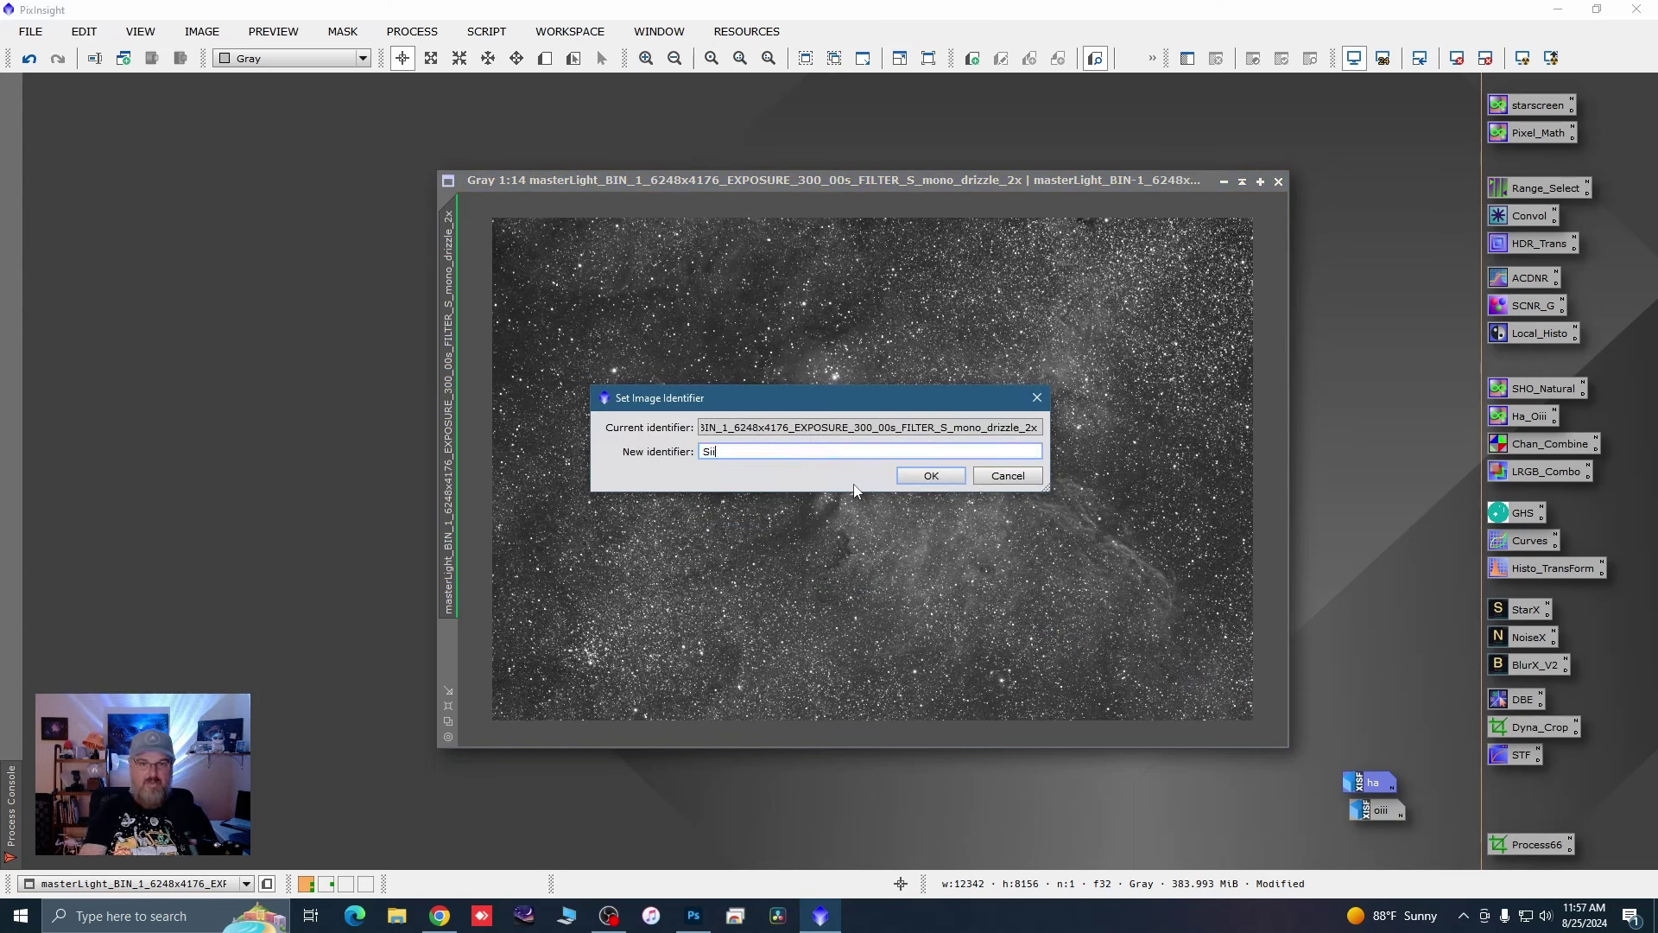
left_click(931, 475)
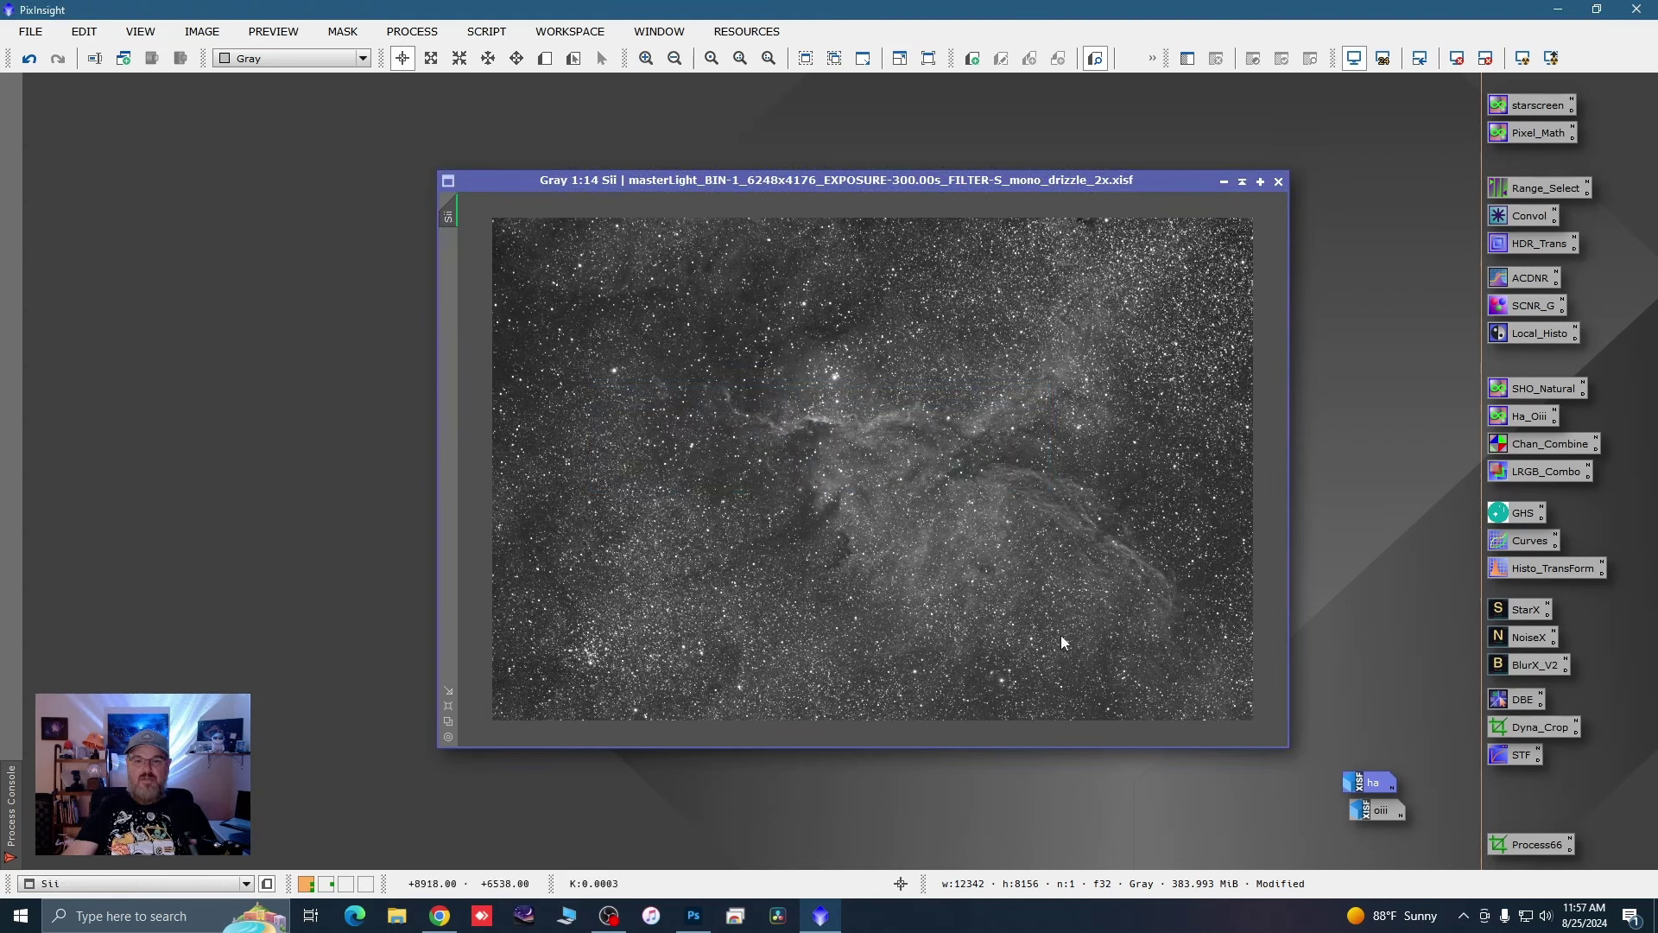
left_click_drag(1067, 181, 831, 176)
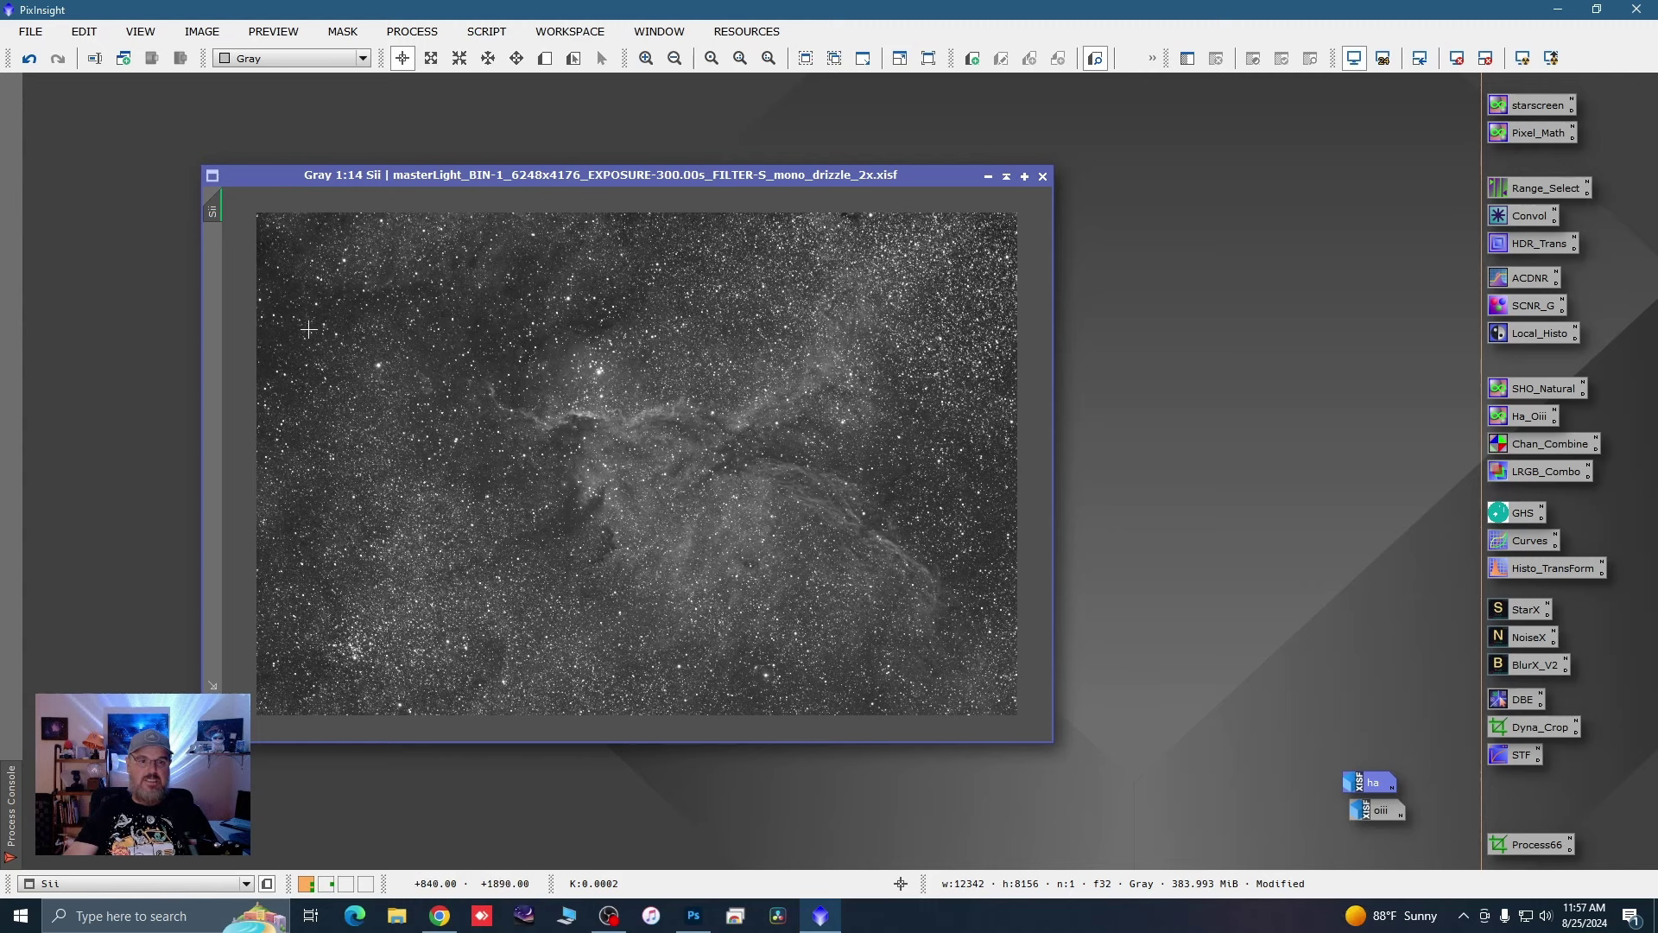
scroll(300, 326, "up", 2)
scroll(300, 326, "up", 6)
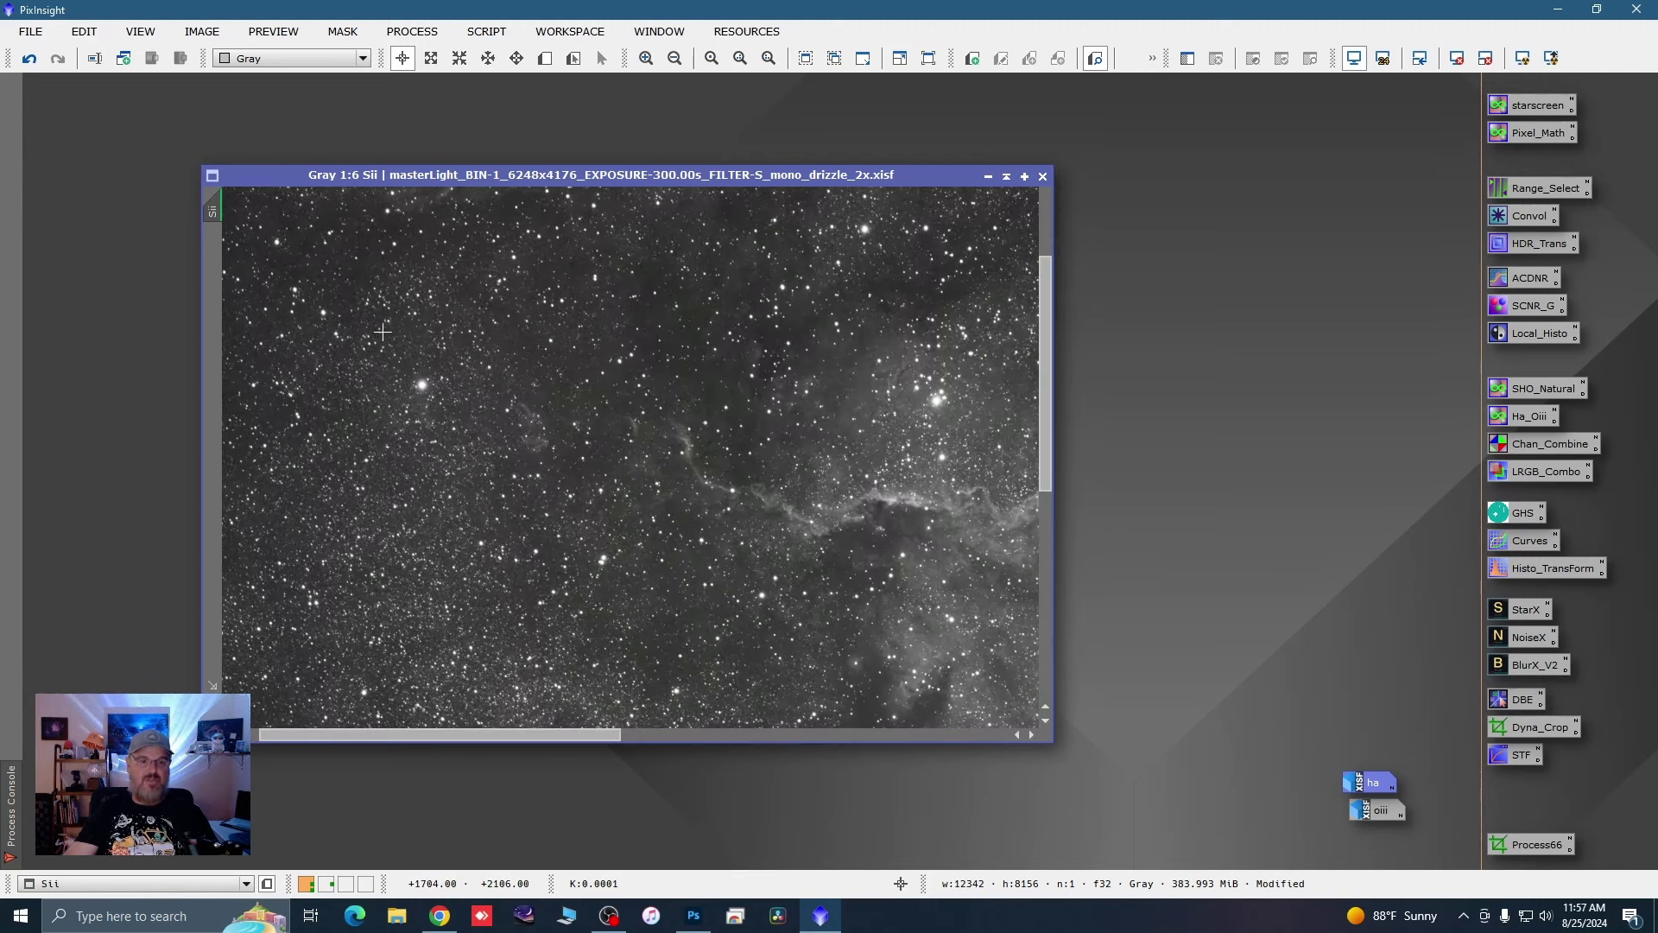
scroll(361, 306, "up", 2)
key("space")
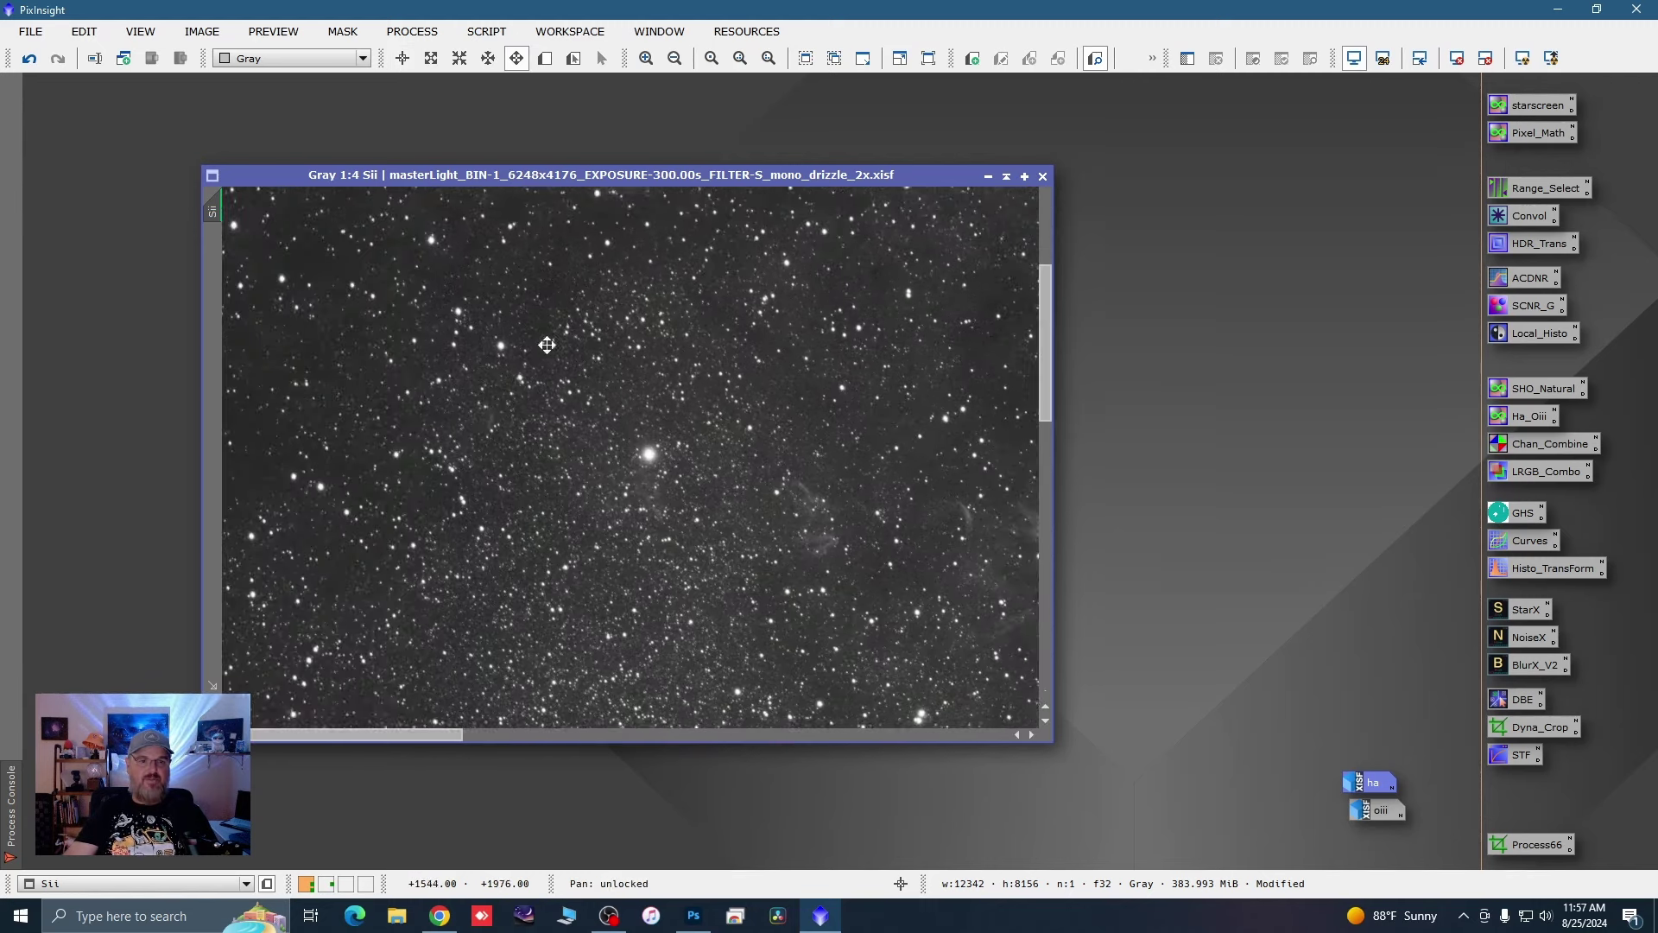
scroll(527, 316, "up", 3)
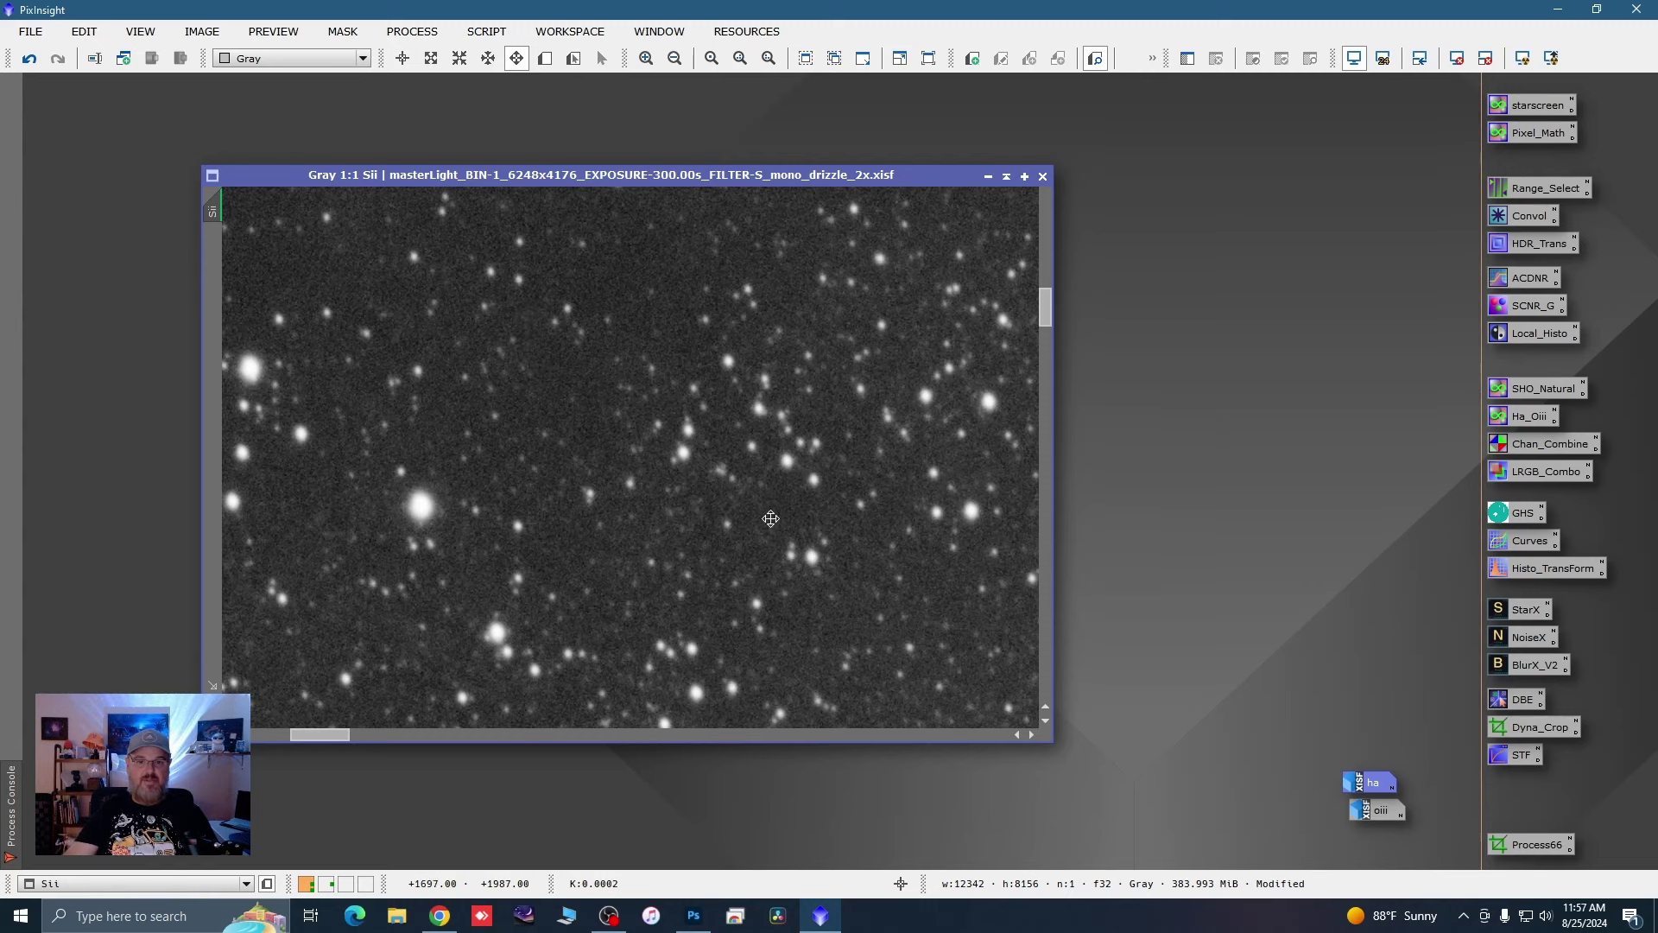
scroll(650, 386, "down", 2)
scroll(608, 409, "down", 7)
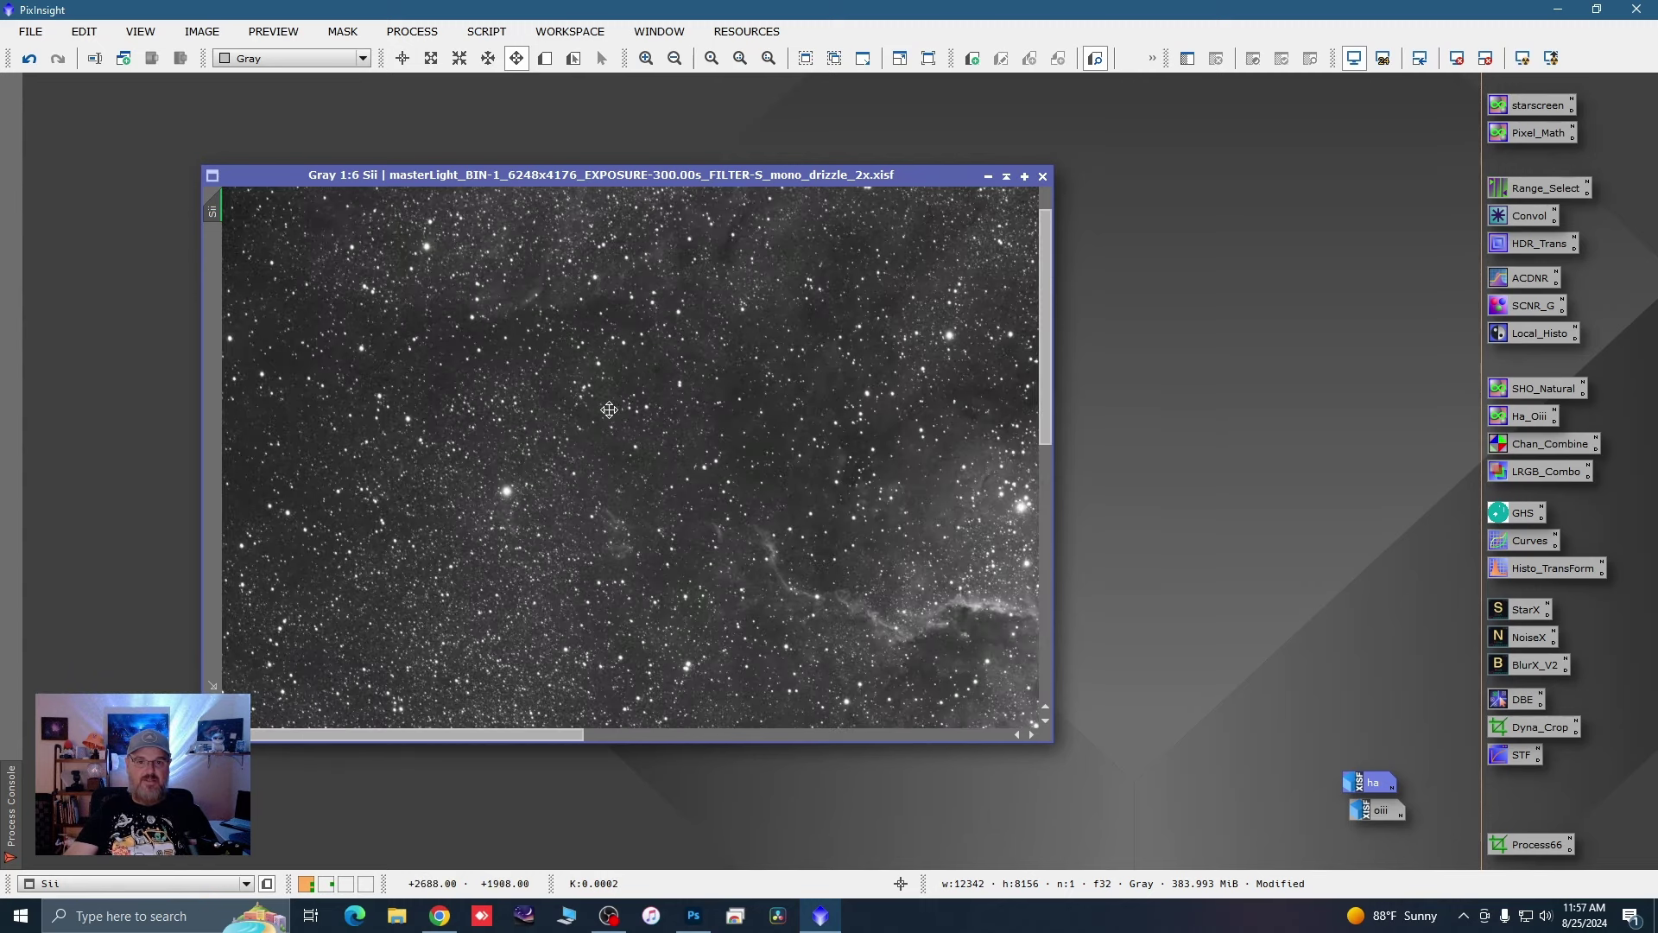
scroll(608, 410, "down", 4)
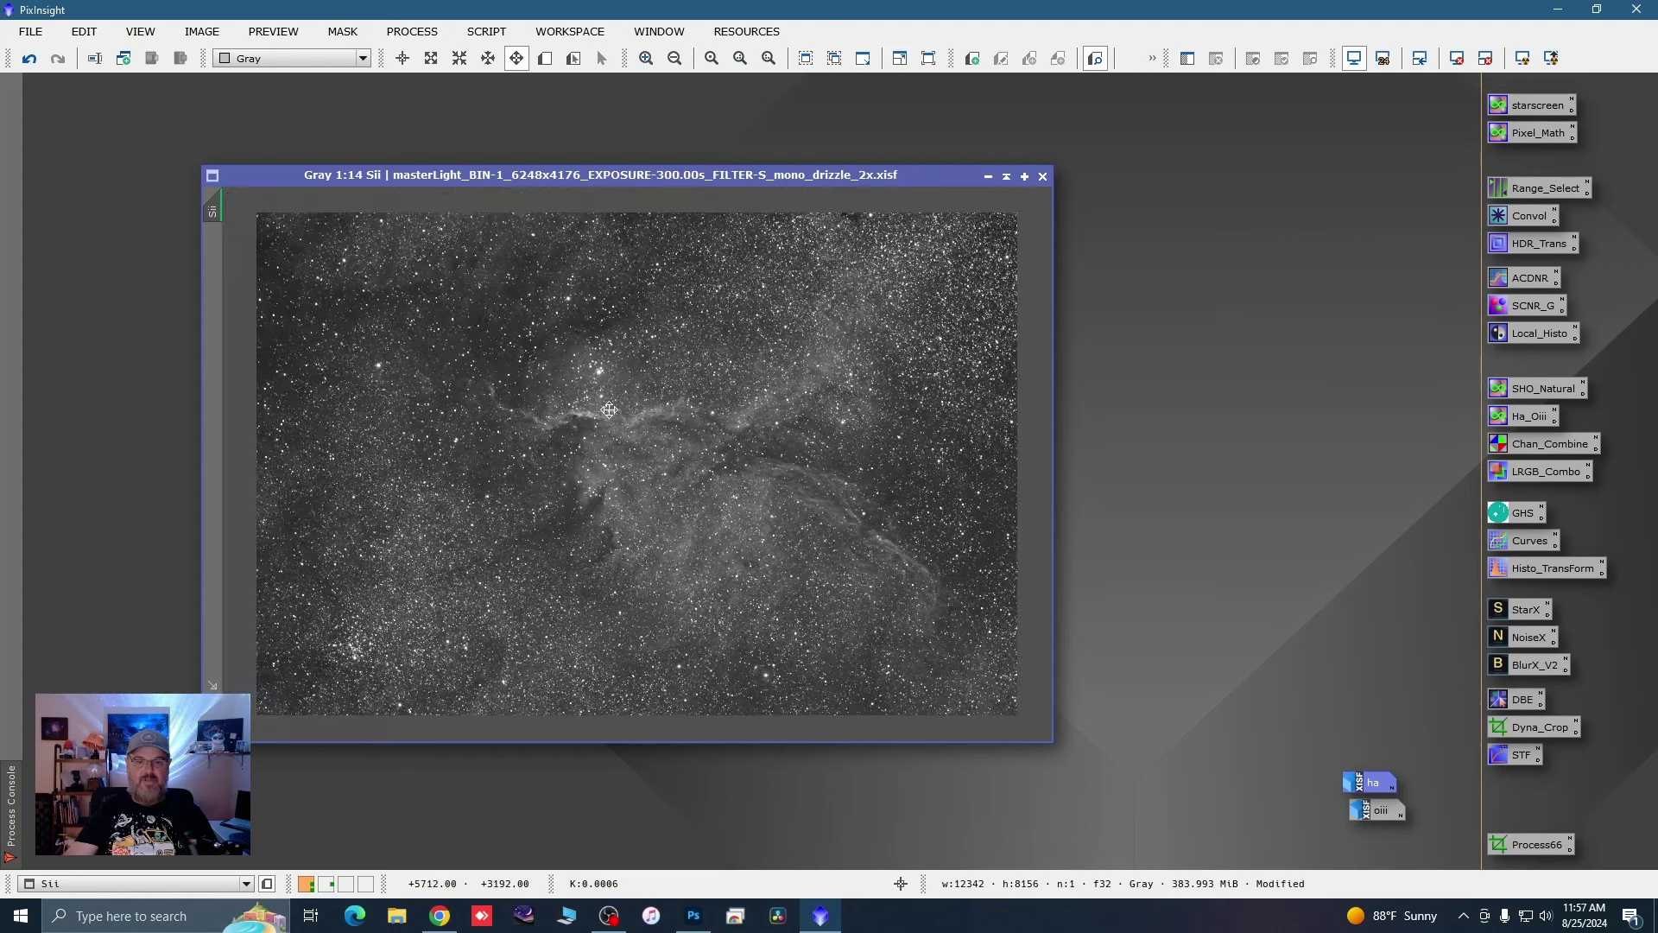
key("alt+r")
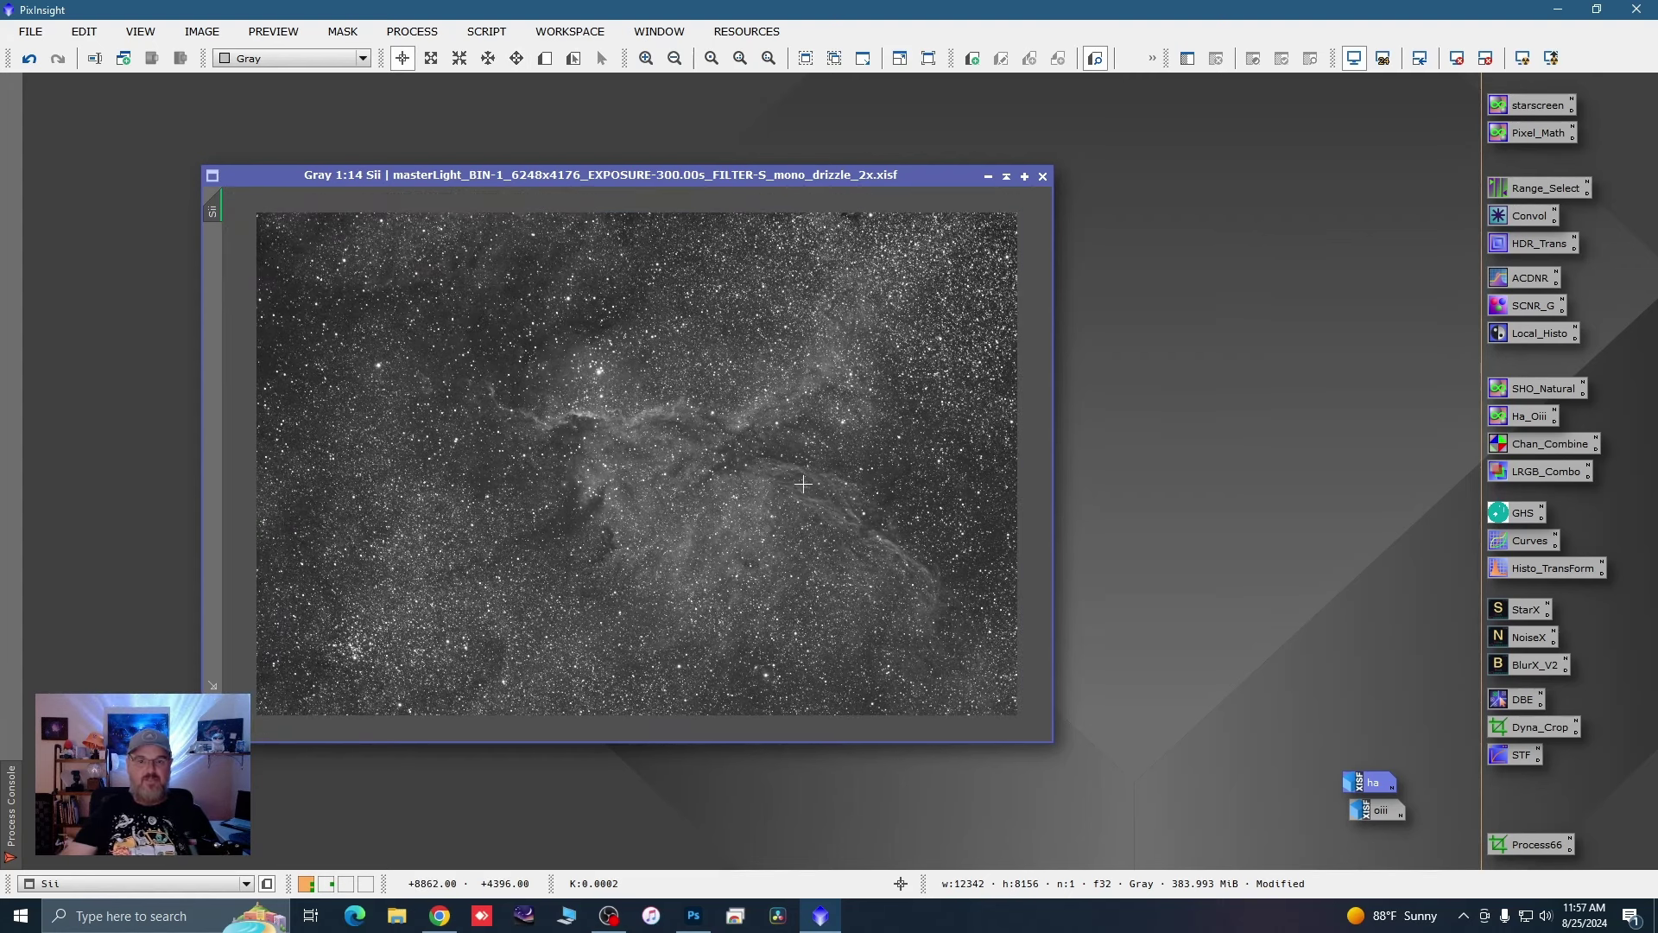
left_click(987, 177)
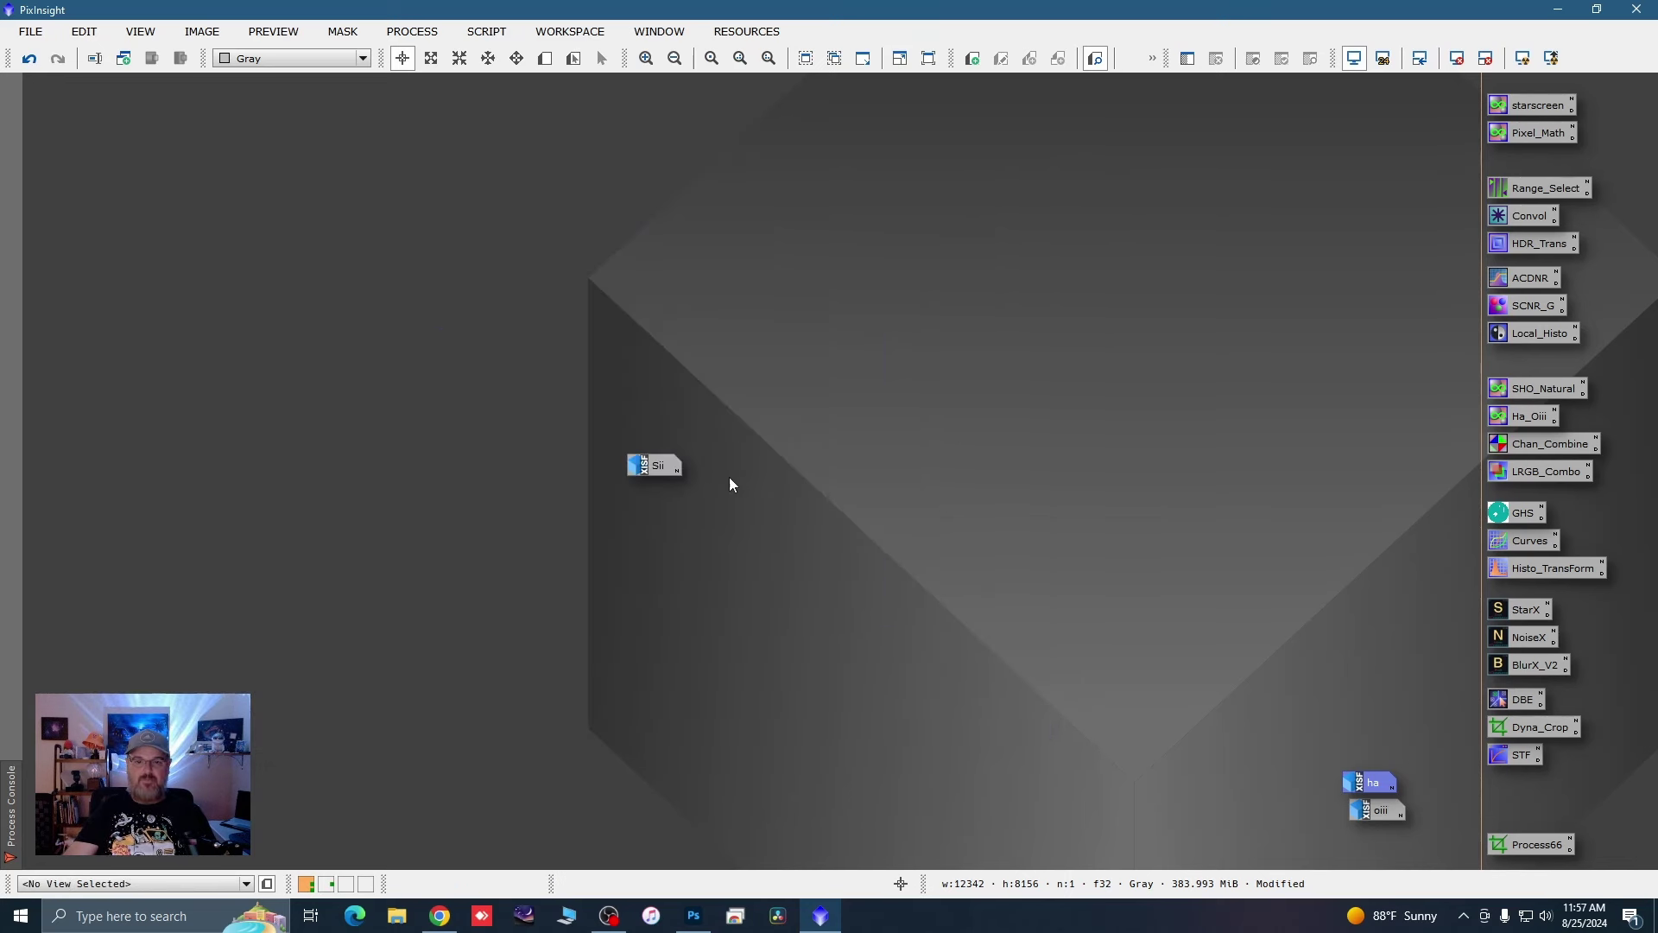
double_click(658, 468)
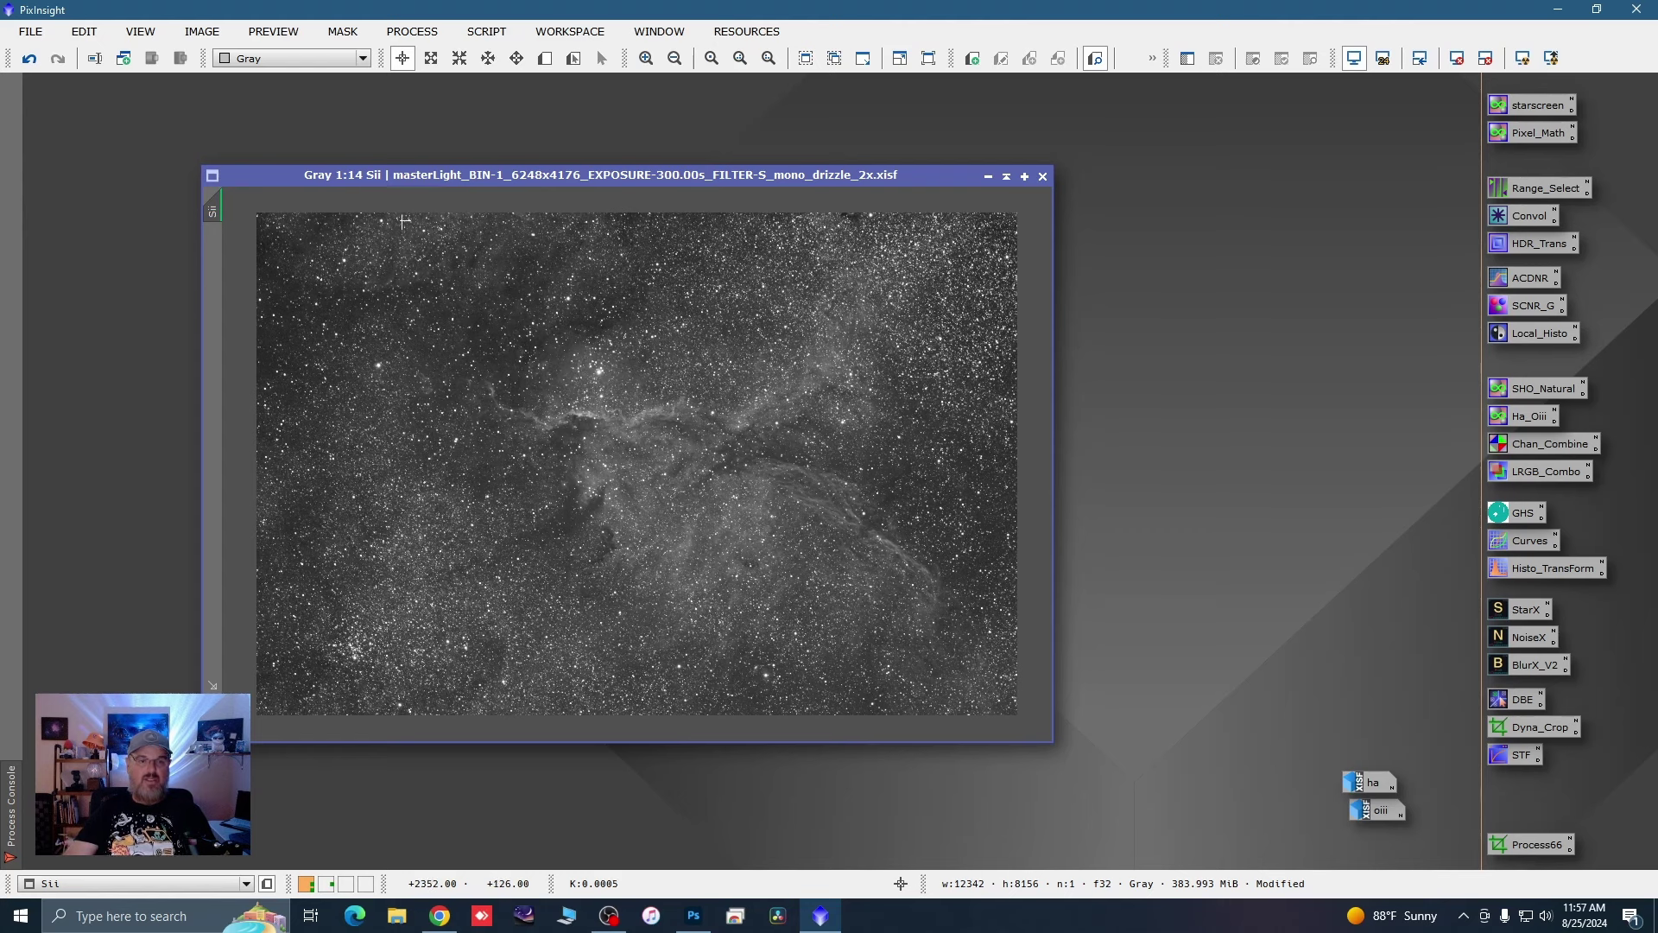
left_click_drag(273, 178, 392, 215)
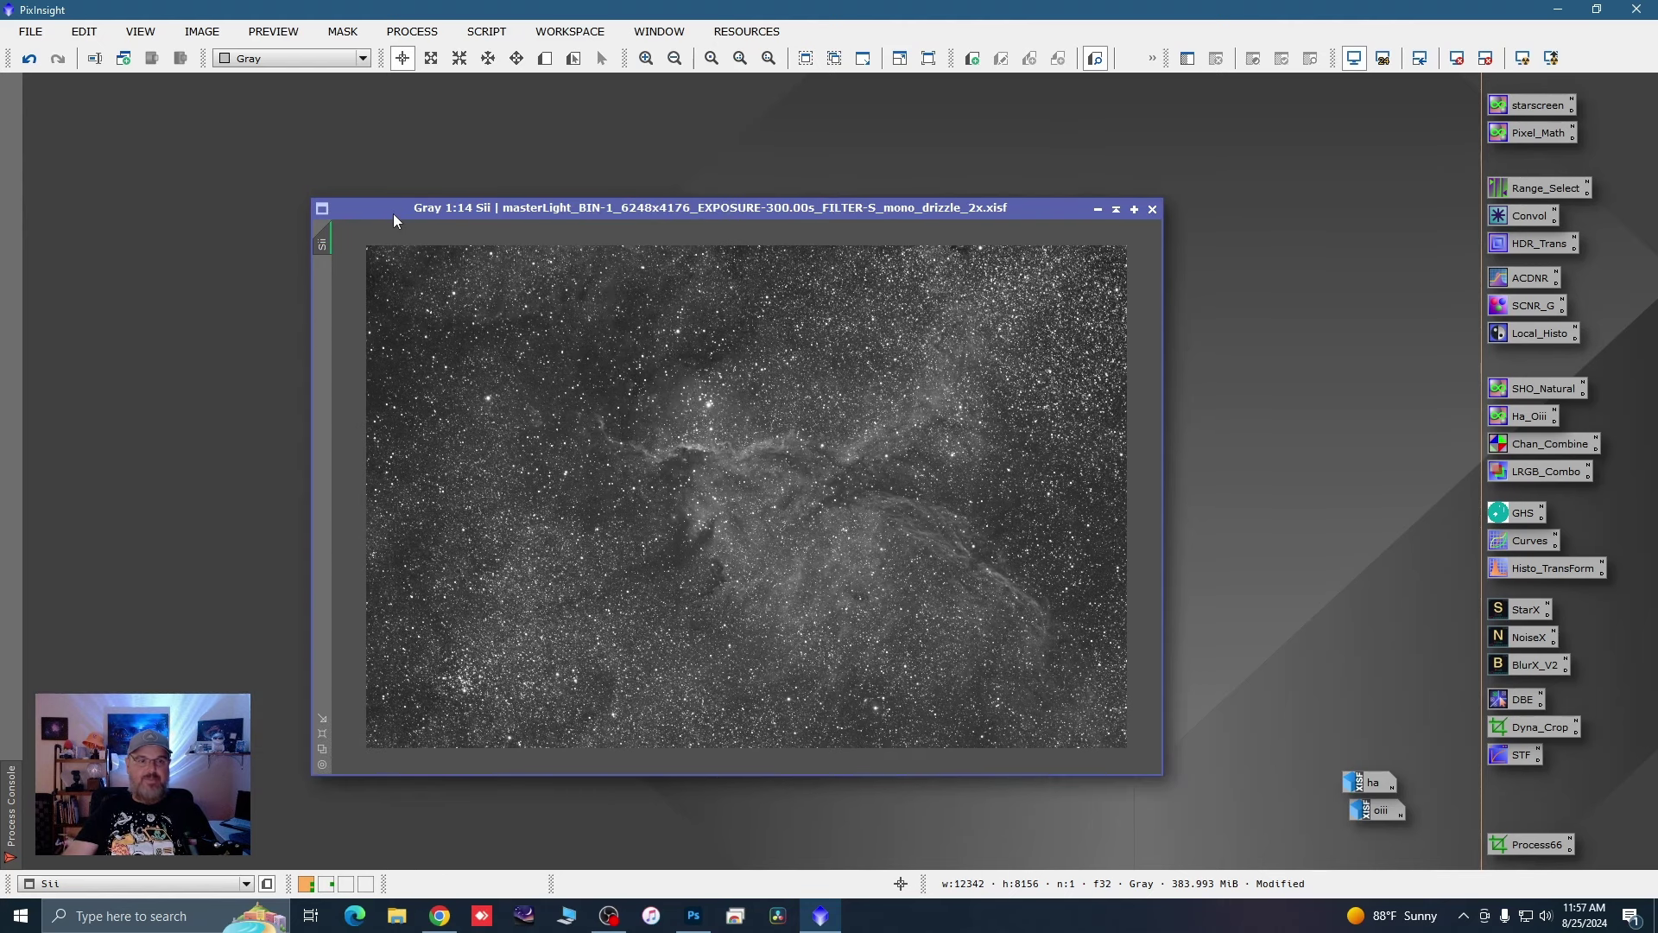
Step: Create a new INT folder in the save location and go into it
left_click(31, 32)
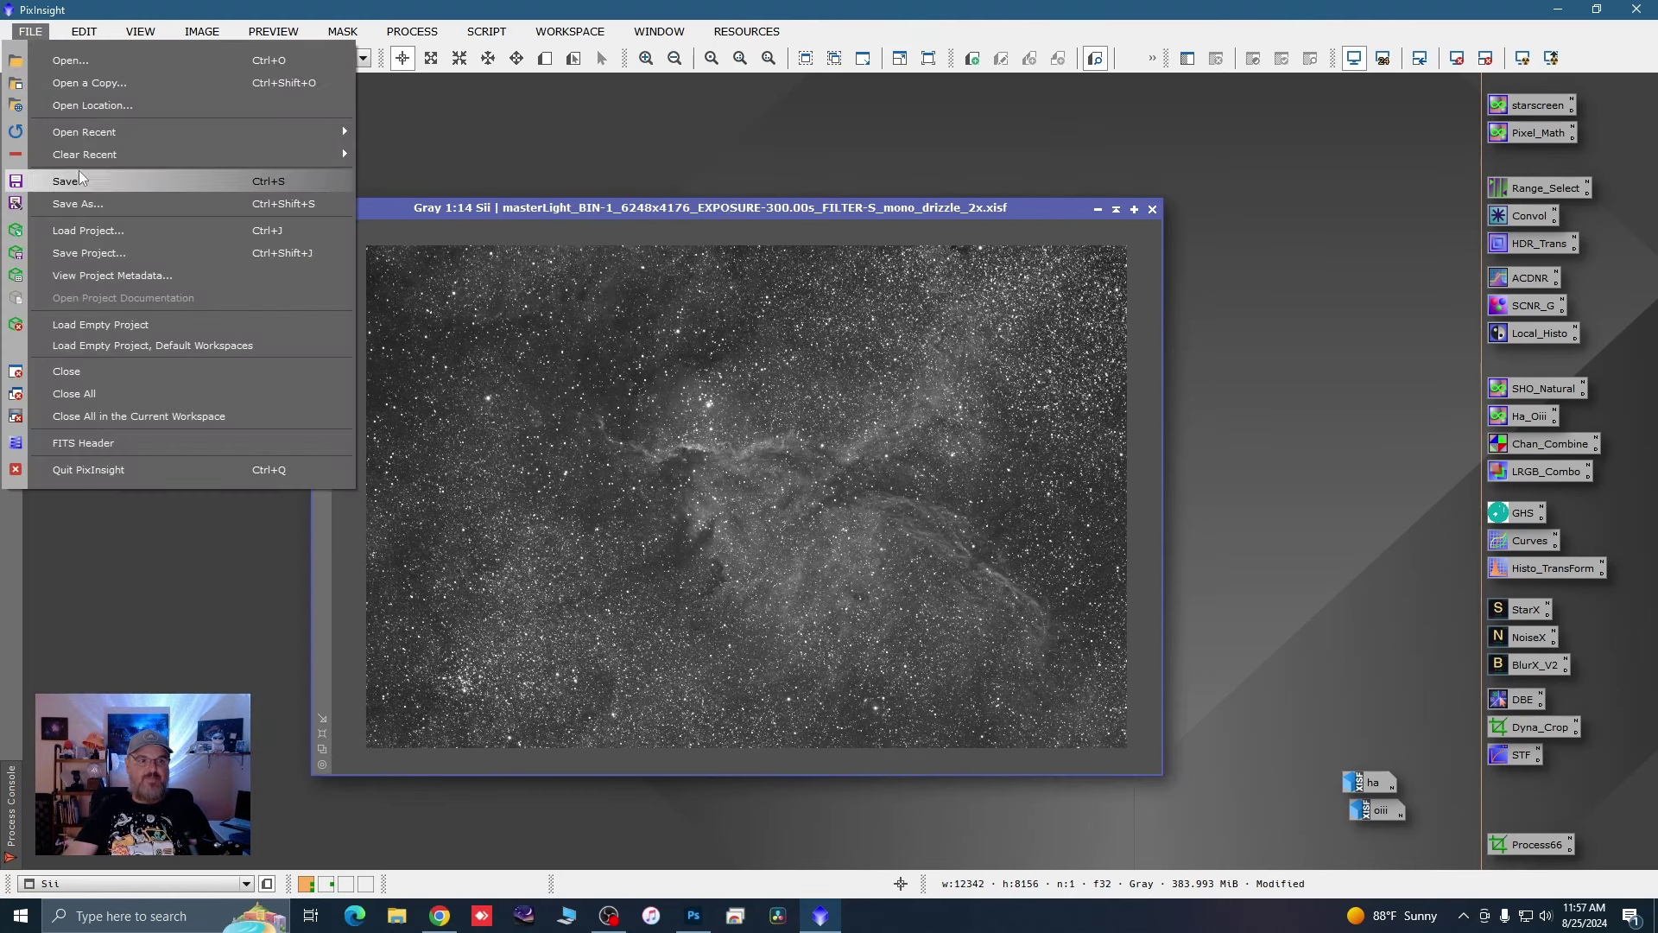
key("Escape")
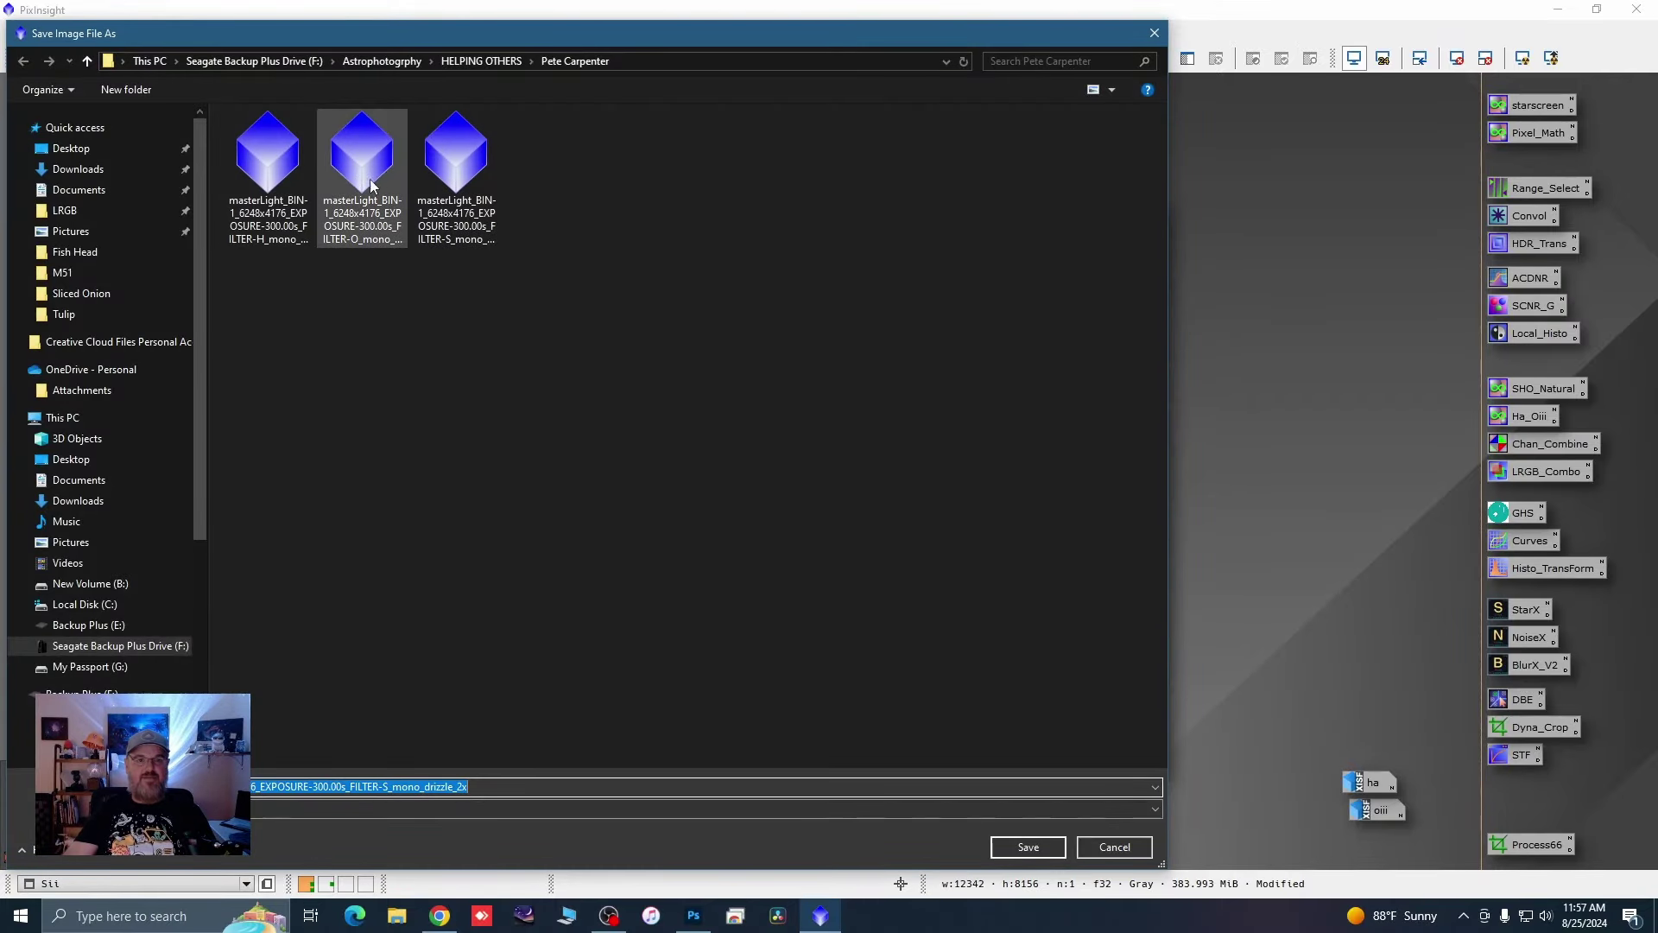
right_click(459, 385)
mouse_move(580, 570)
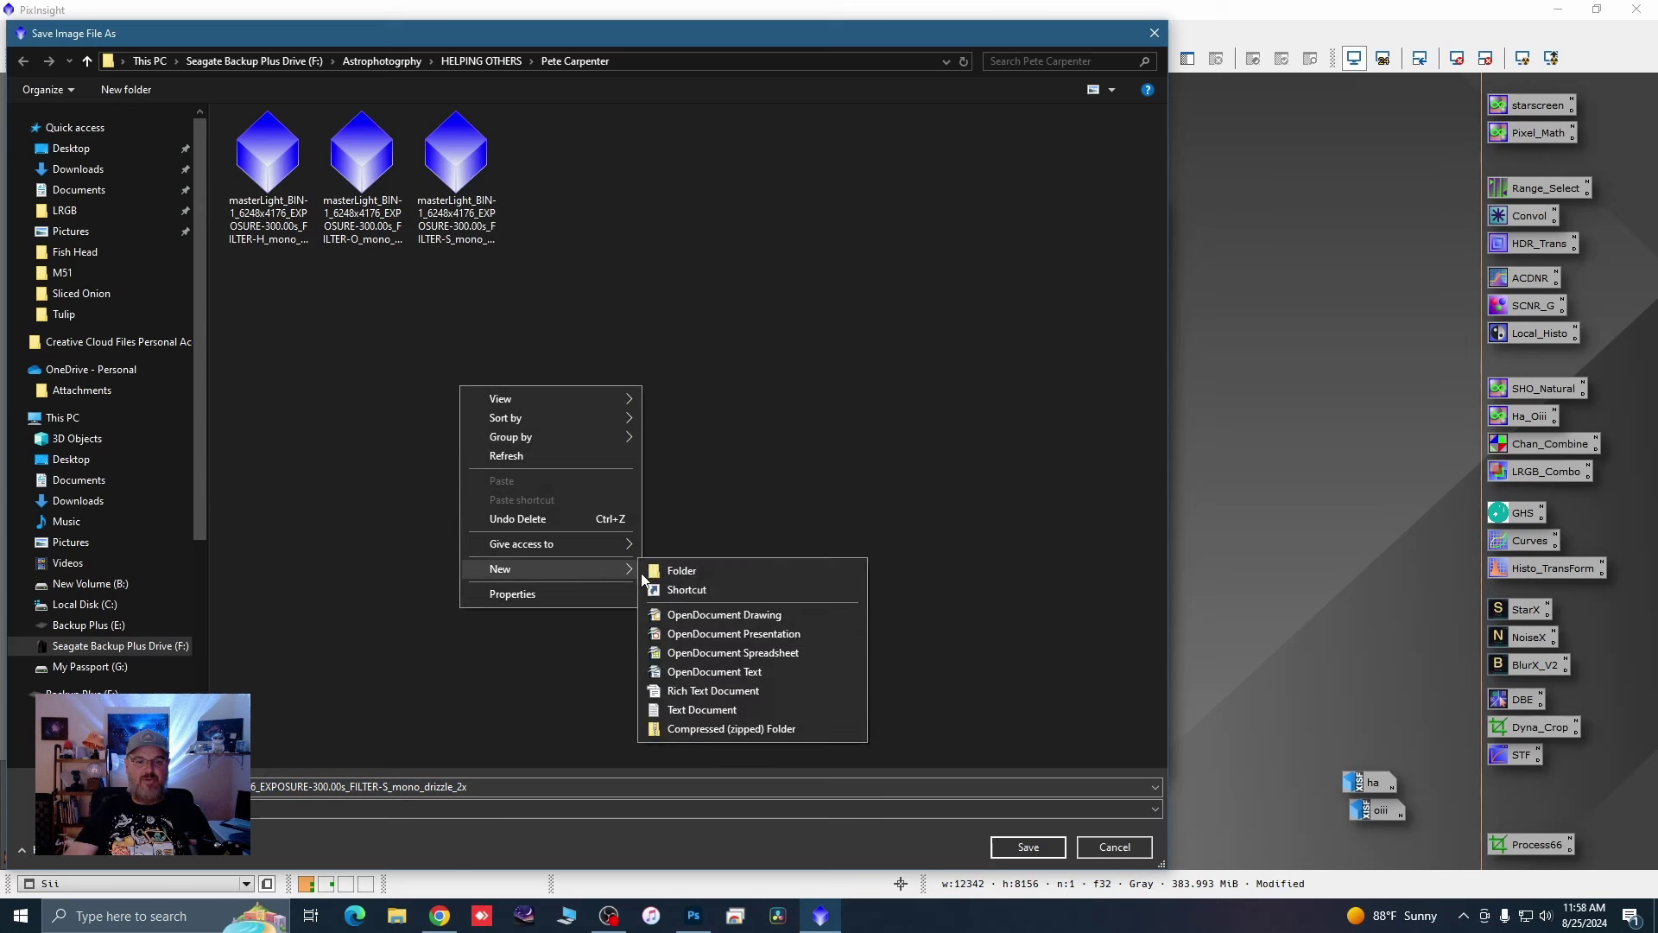
left_click(752, 571)
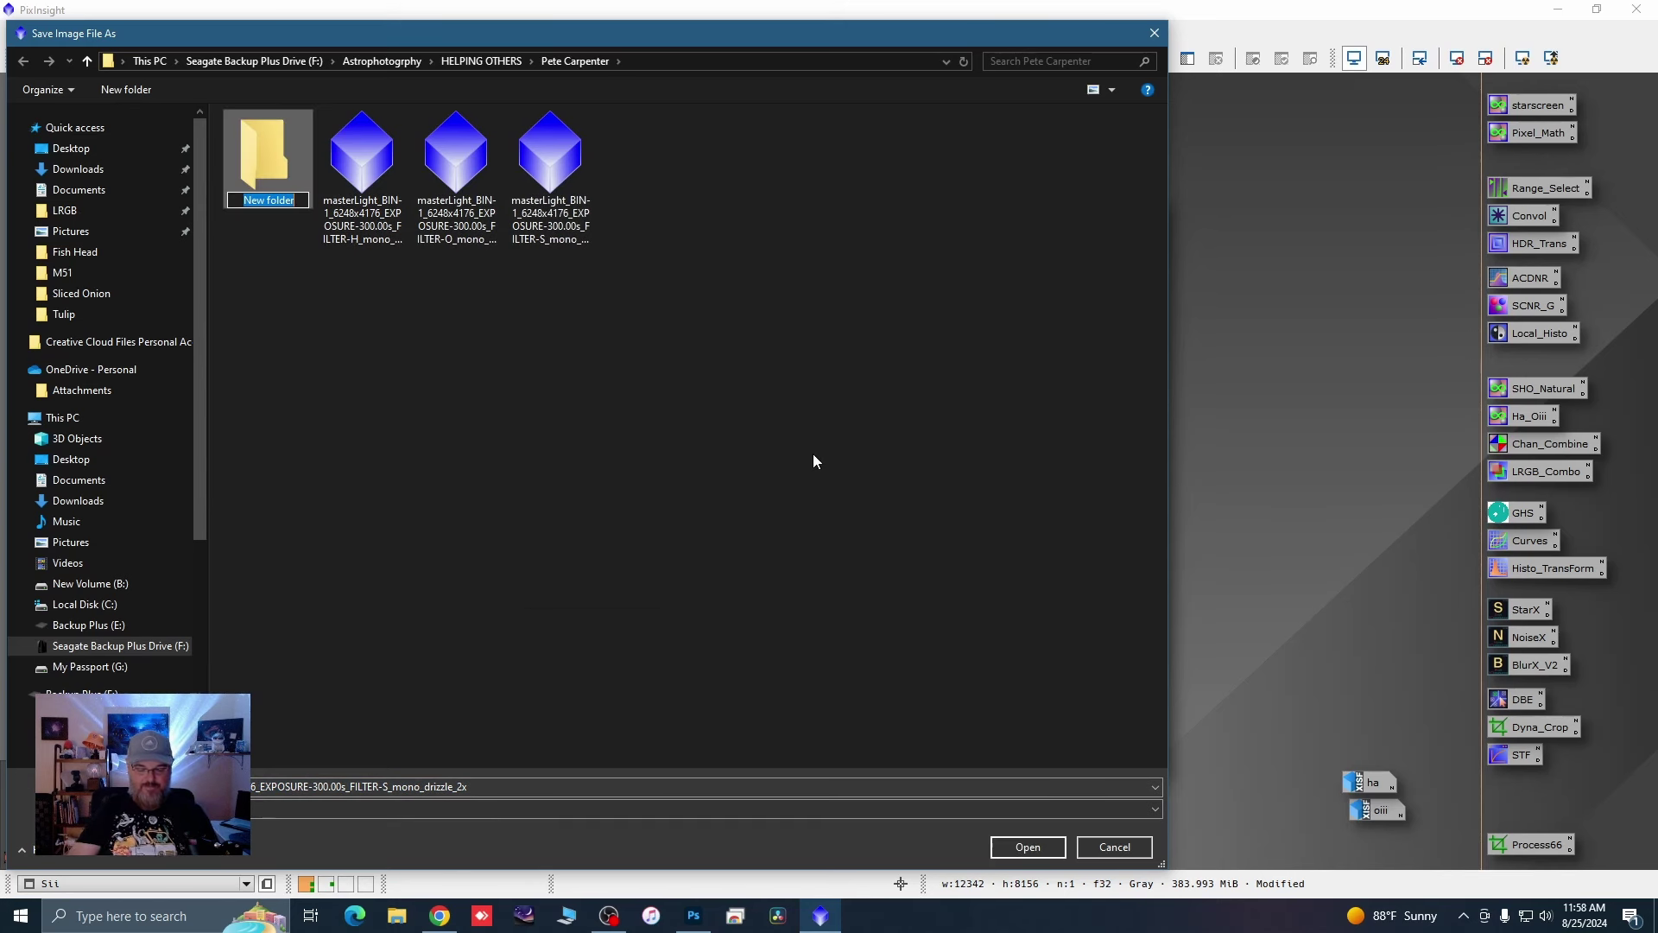
type("INT")
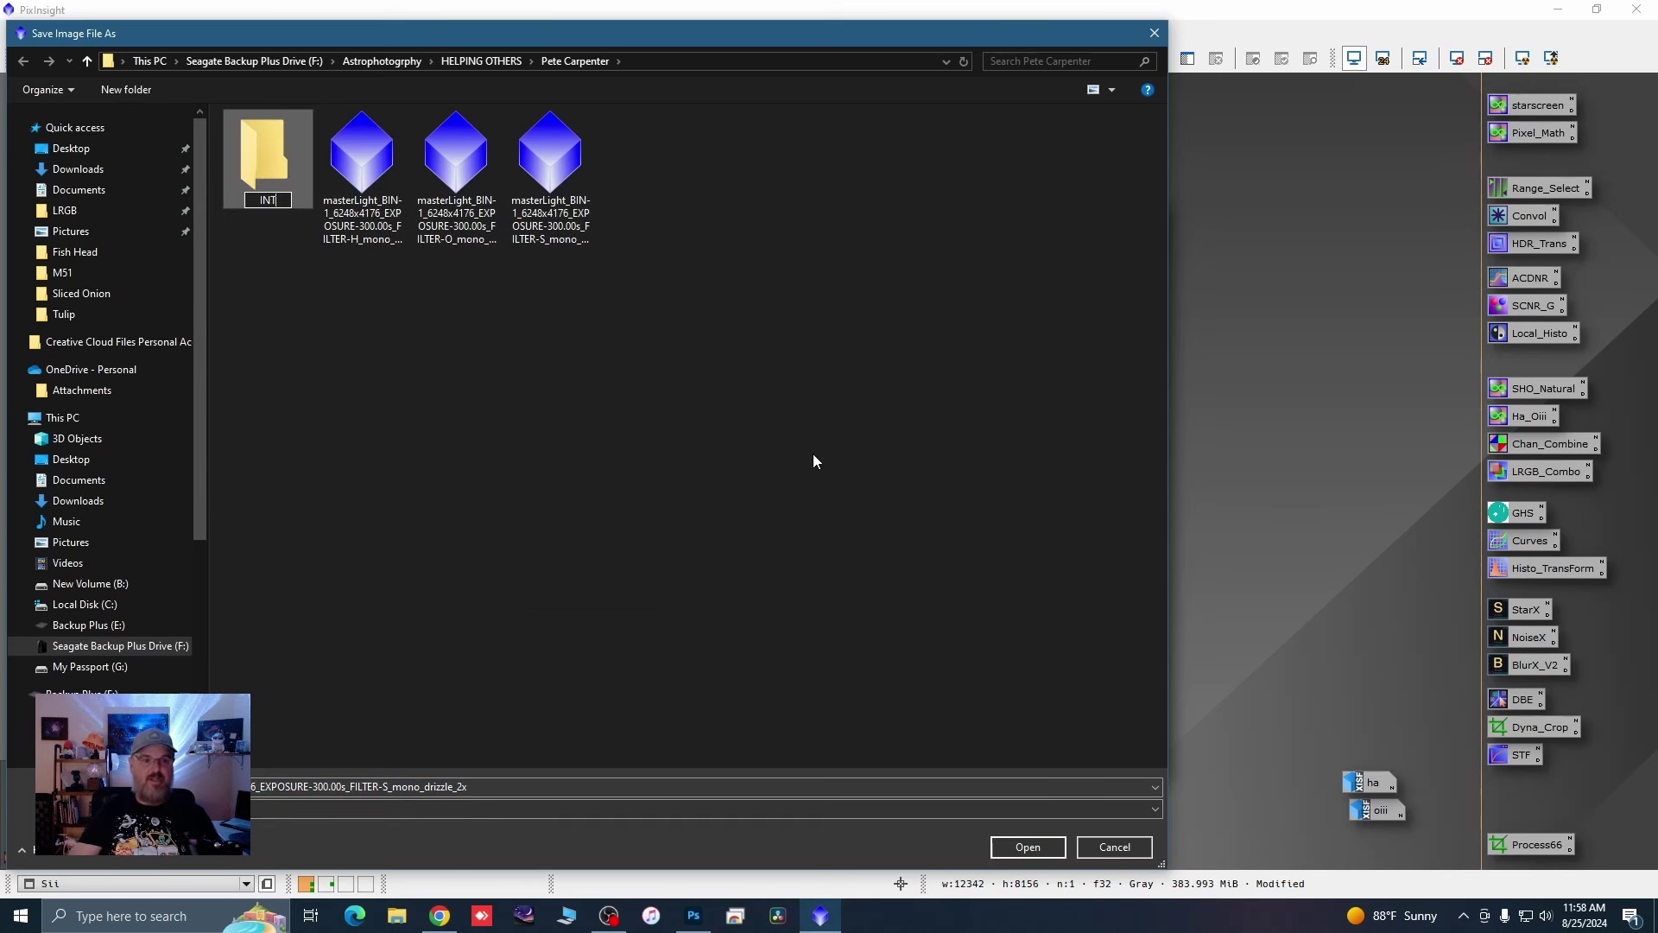
left_click(806, 452)
double_click(283, 177)
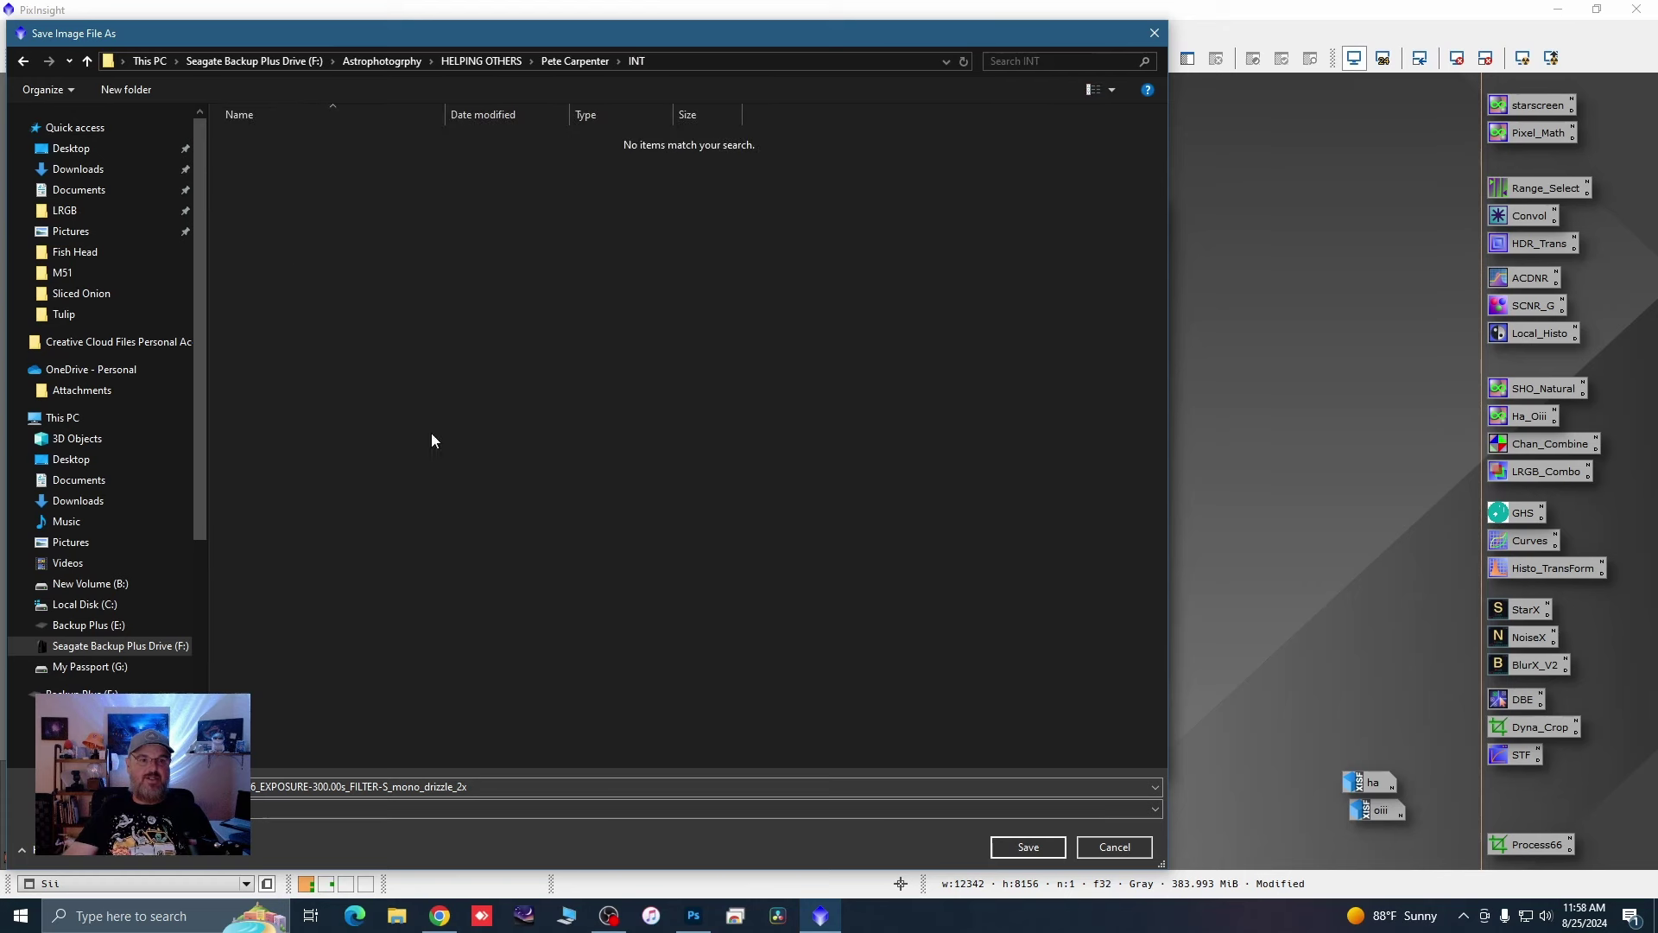
Step: Save the image as Sii.xisf in 32-bit floating point
double_click(531, 788)
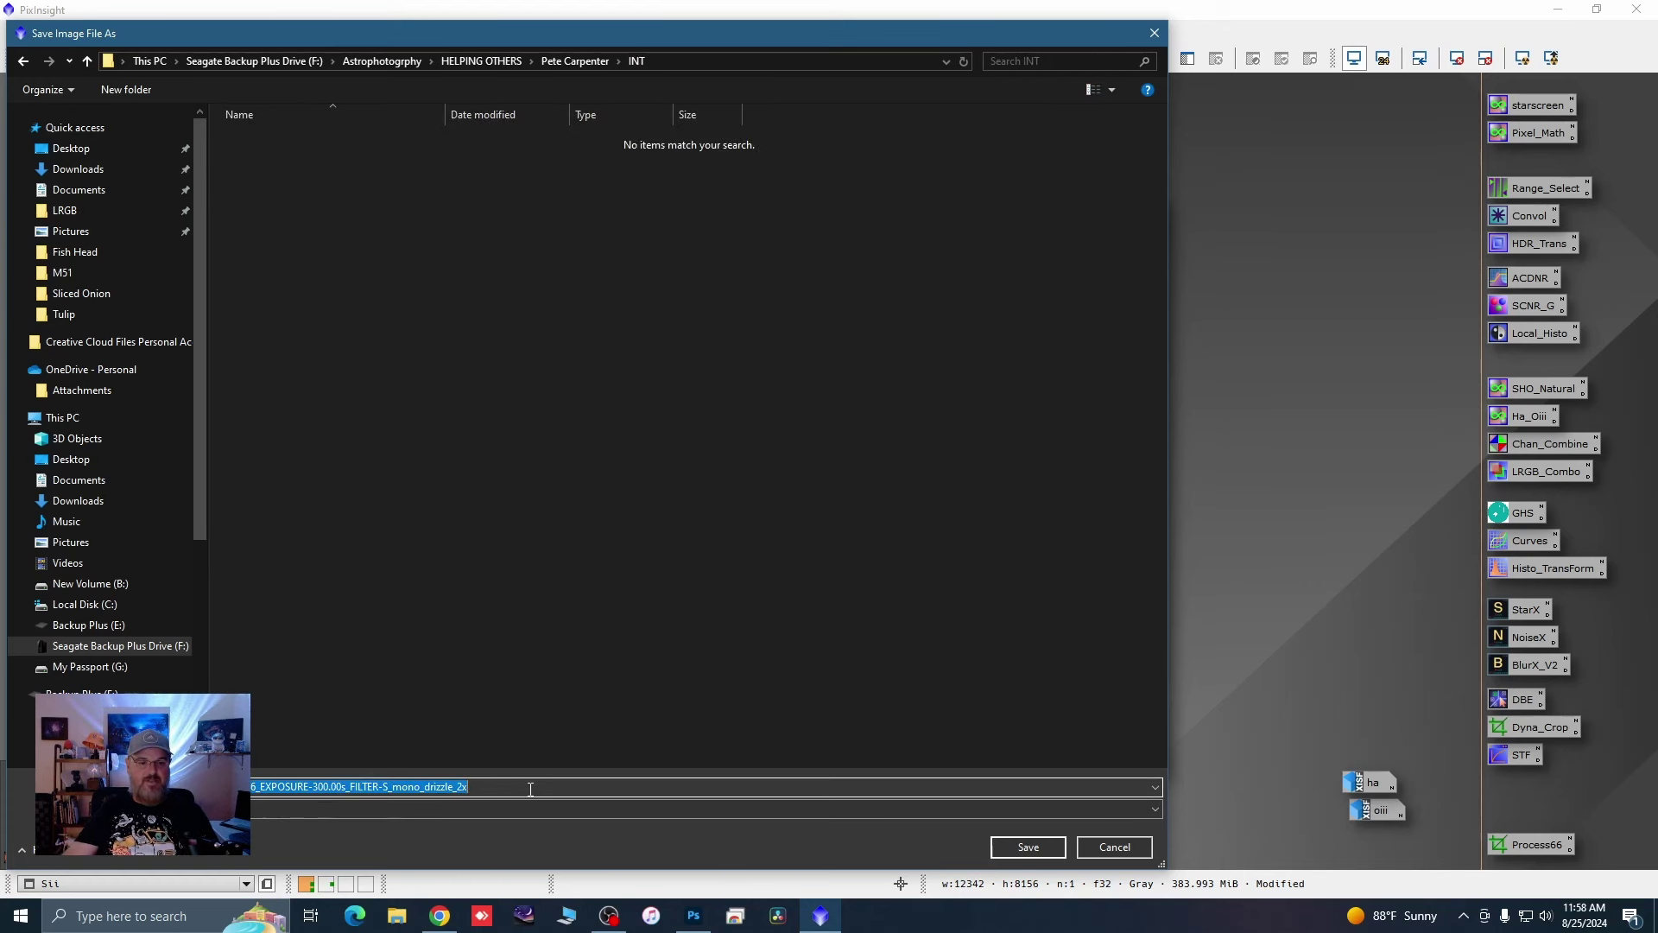
key("BackSpace")
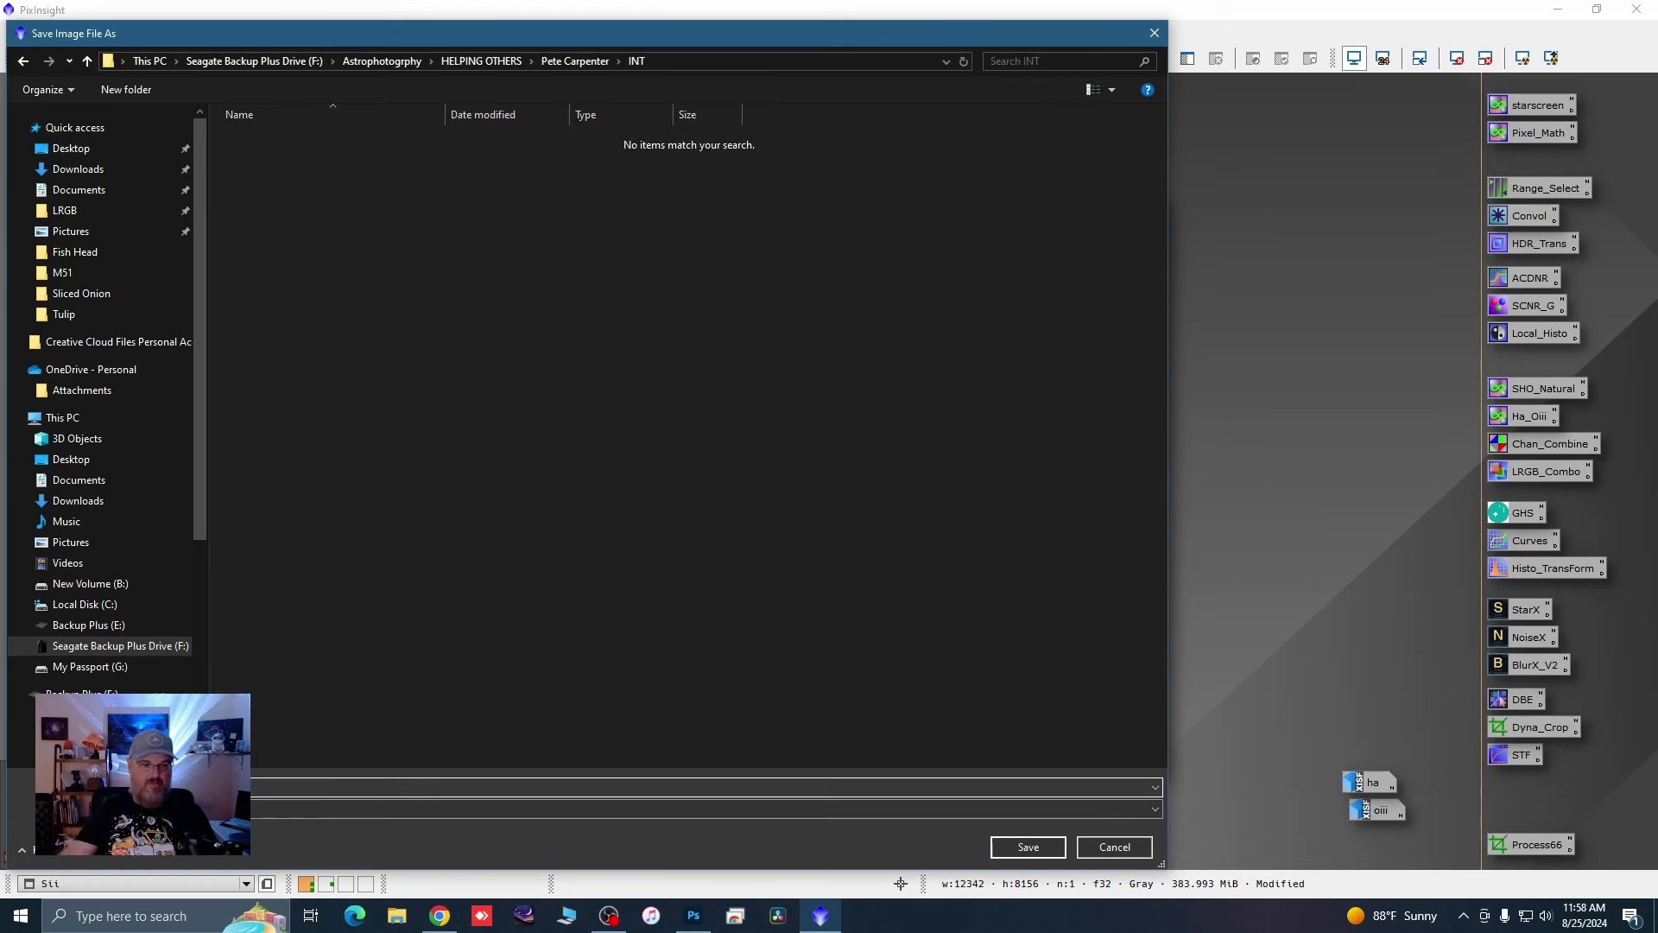
left_click(1012, 838)
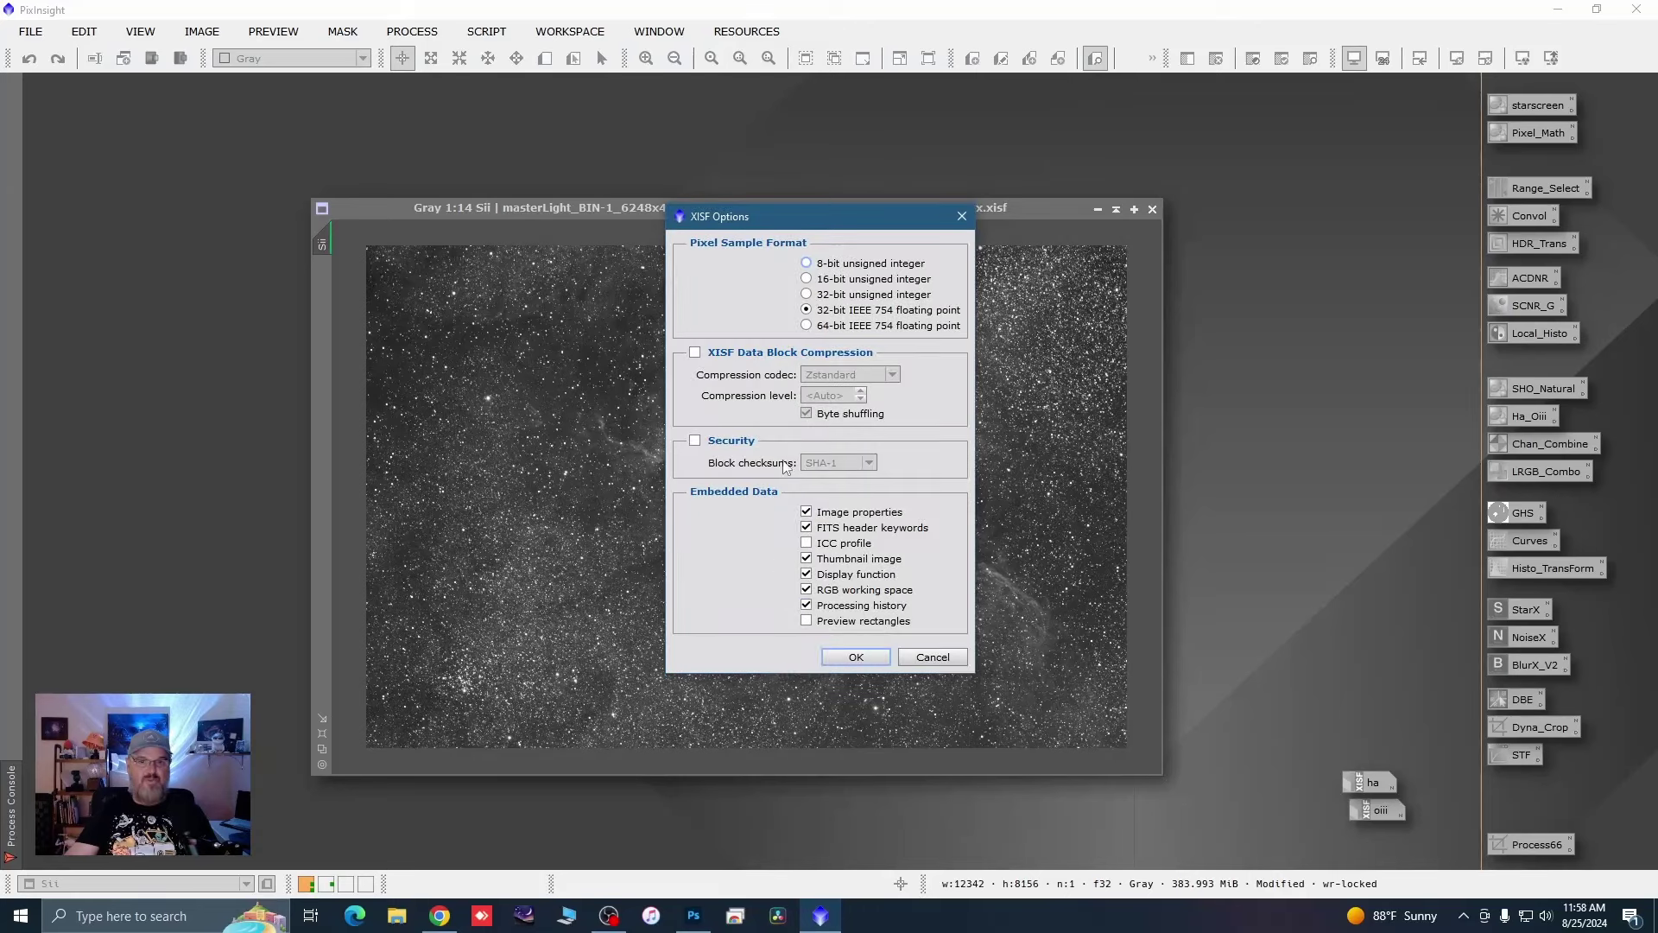
left_click(861, 655)
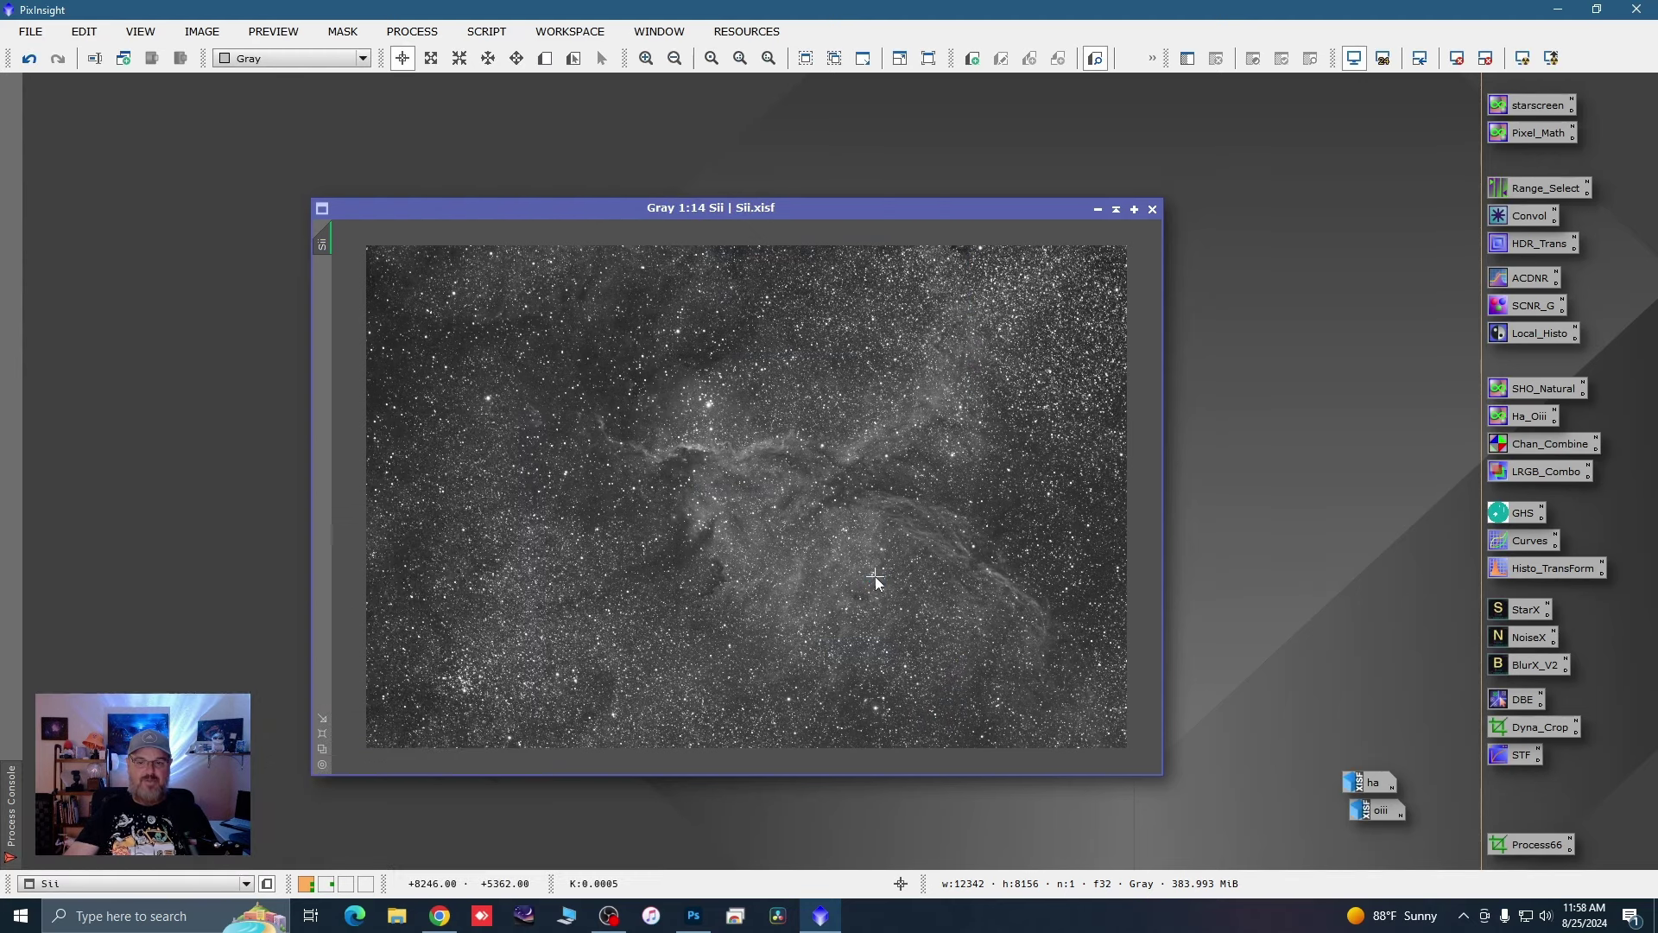
Step: Save the ha image as Ha.xisf in the INT folder
double_click(1361, 787)
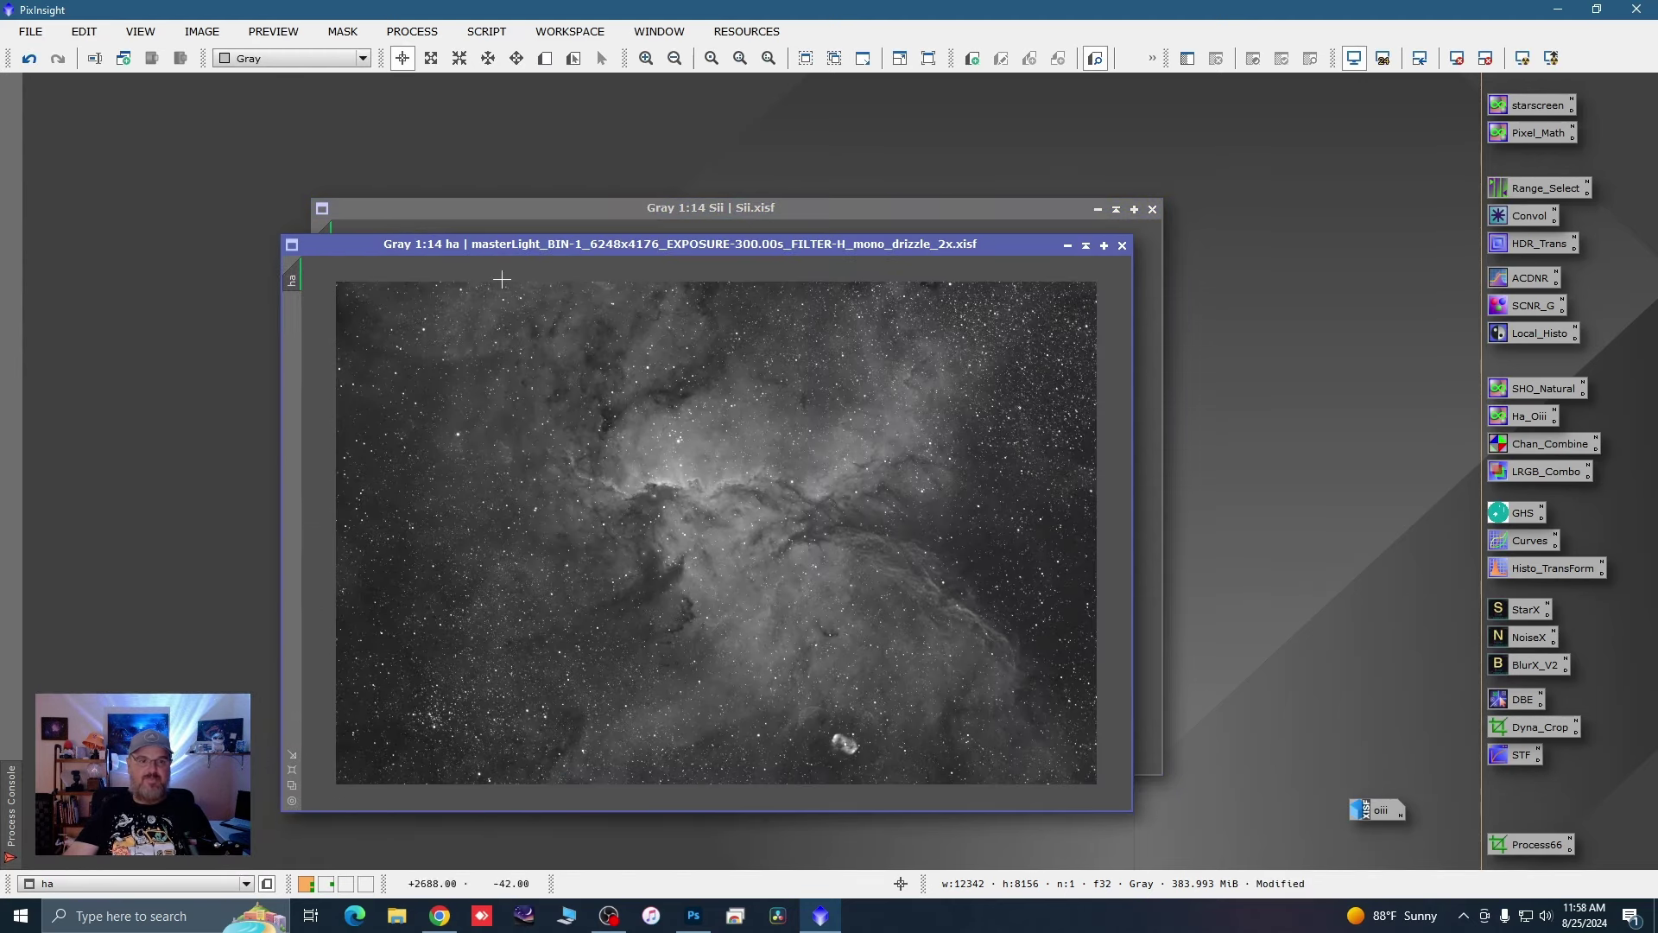
left_click(26, 33)
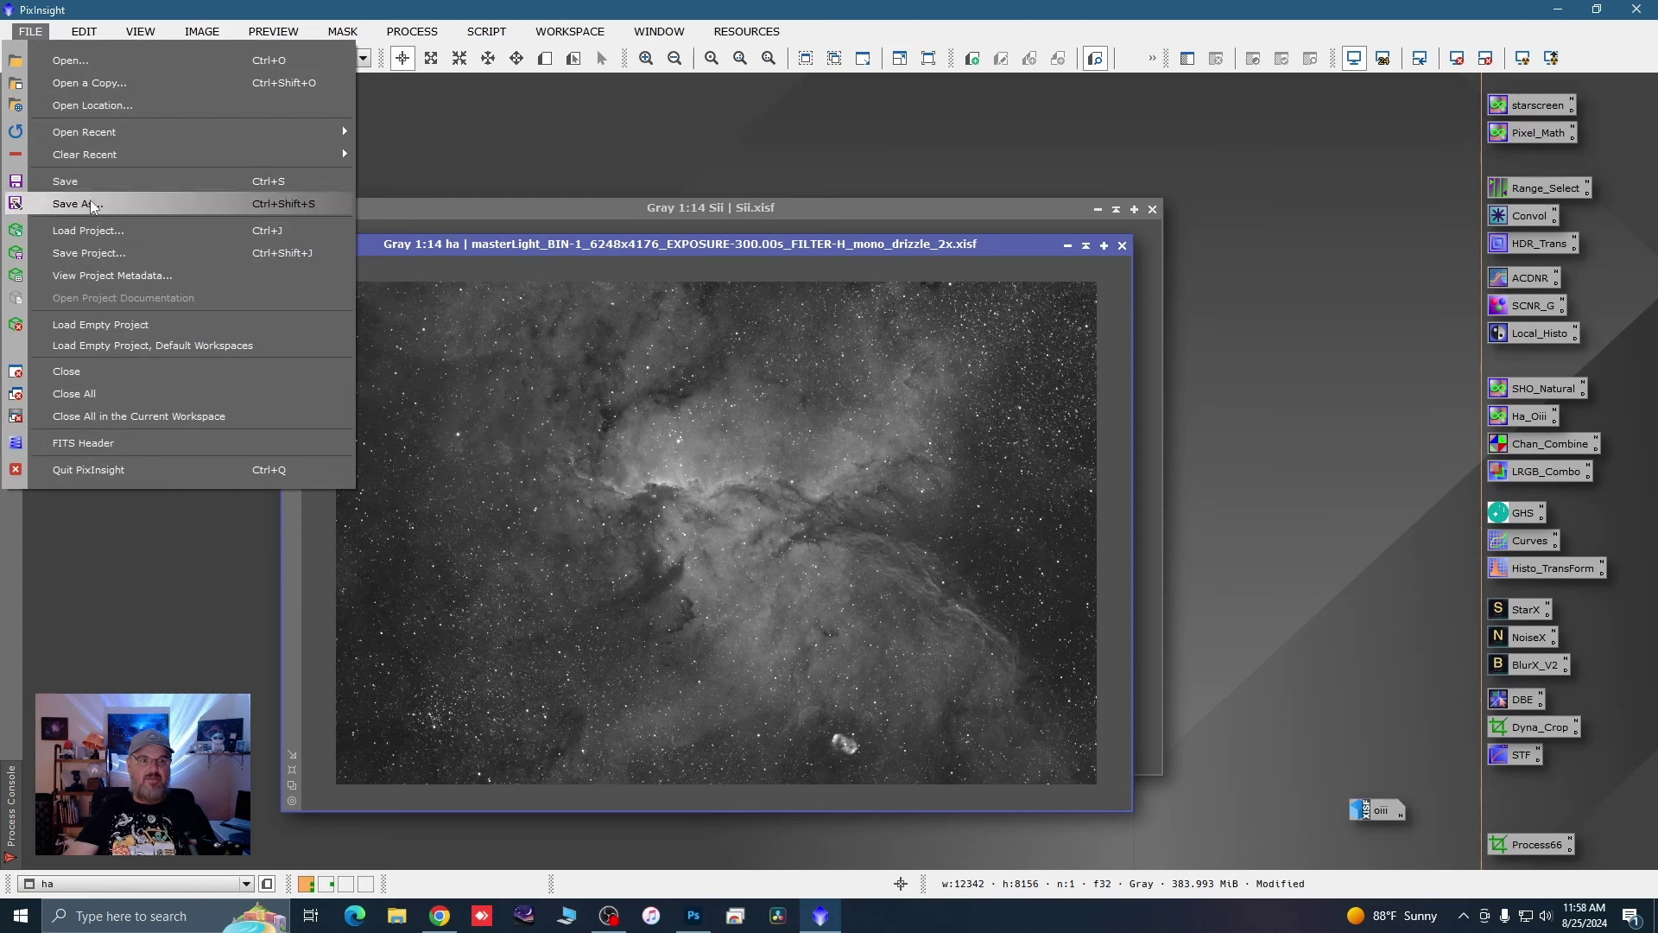
left_click(102, 222)
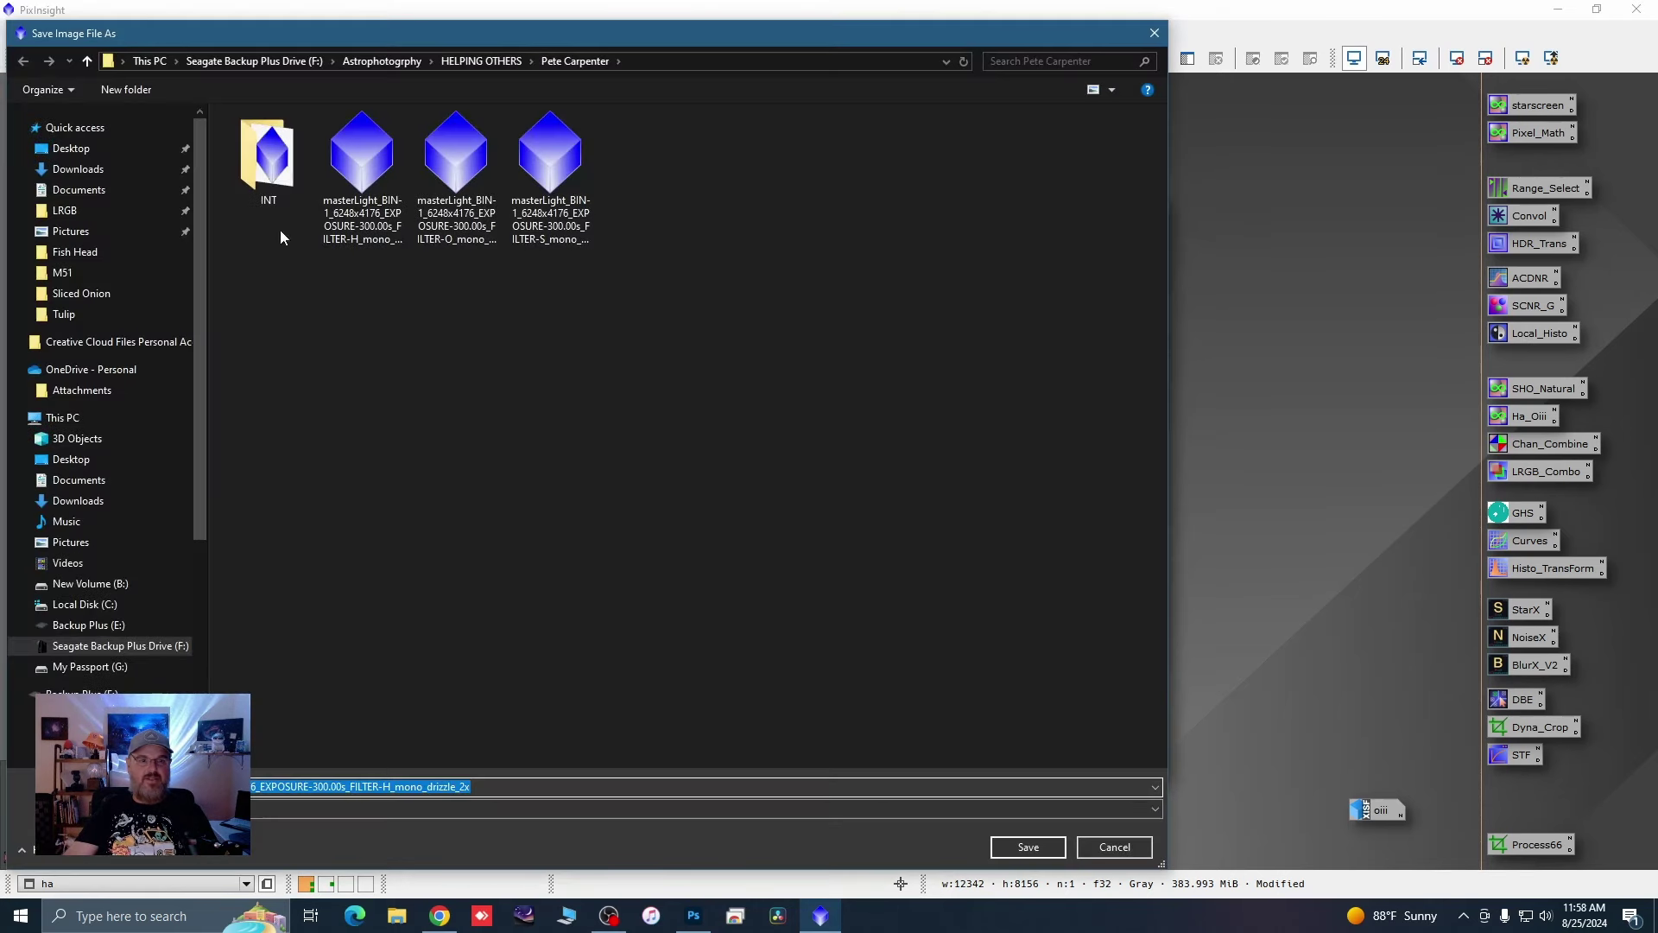
double_click(273, 171)
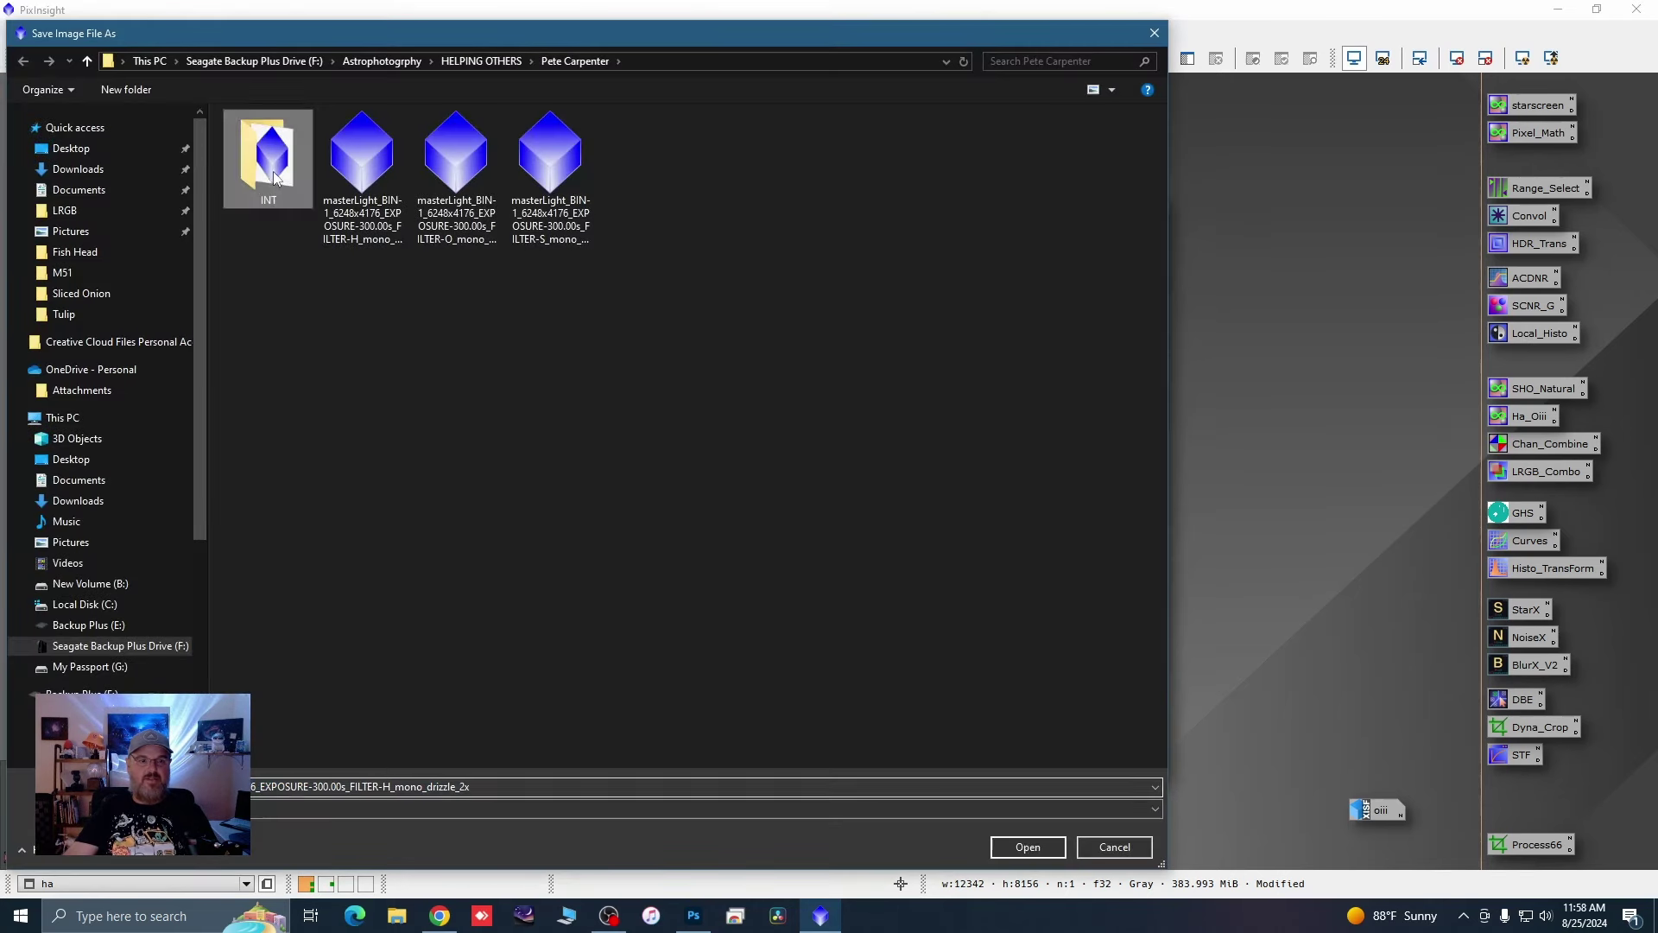
double_click(518, 784)
key("BackSpace")
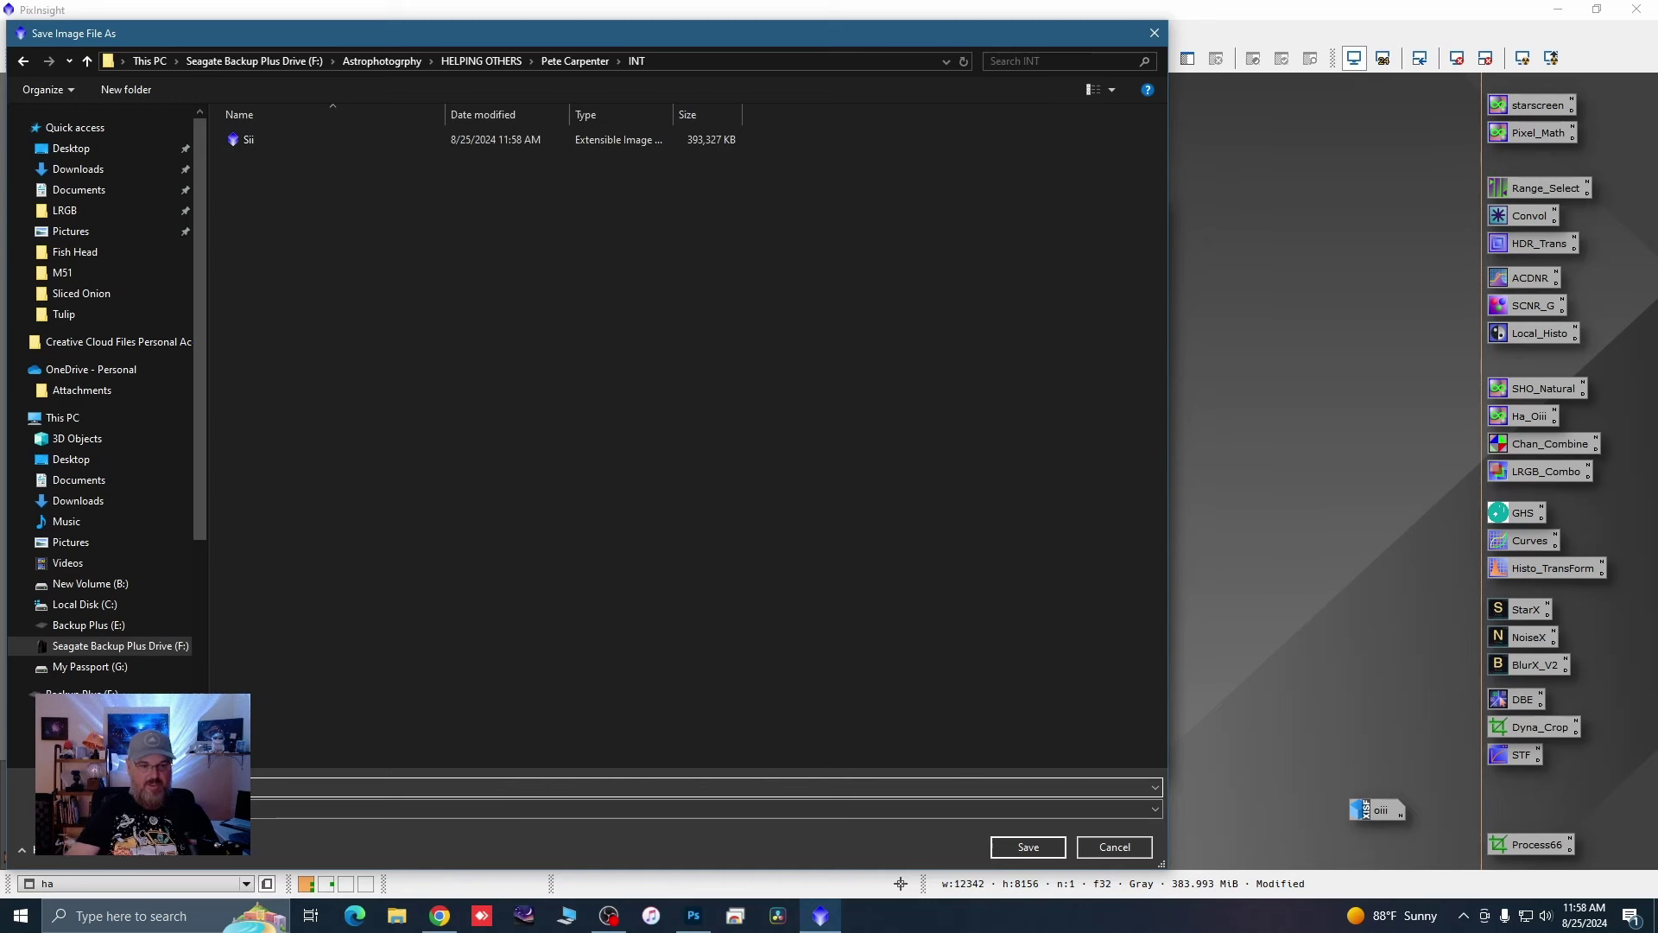
left_click(1028, 847)
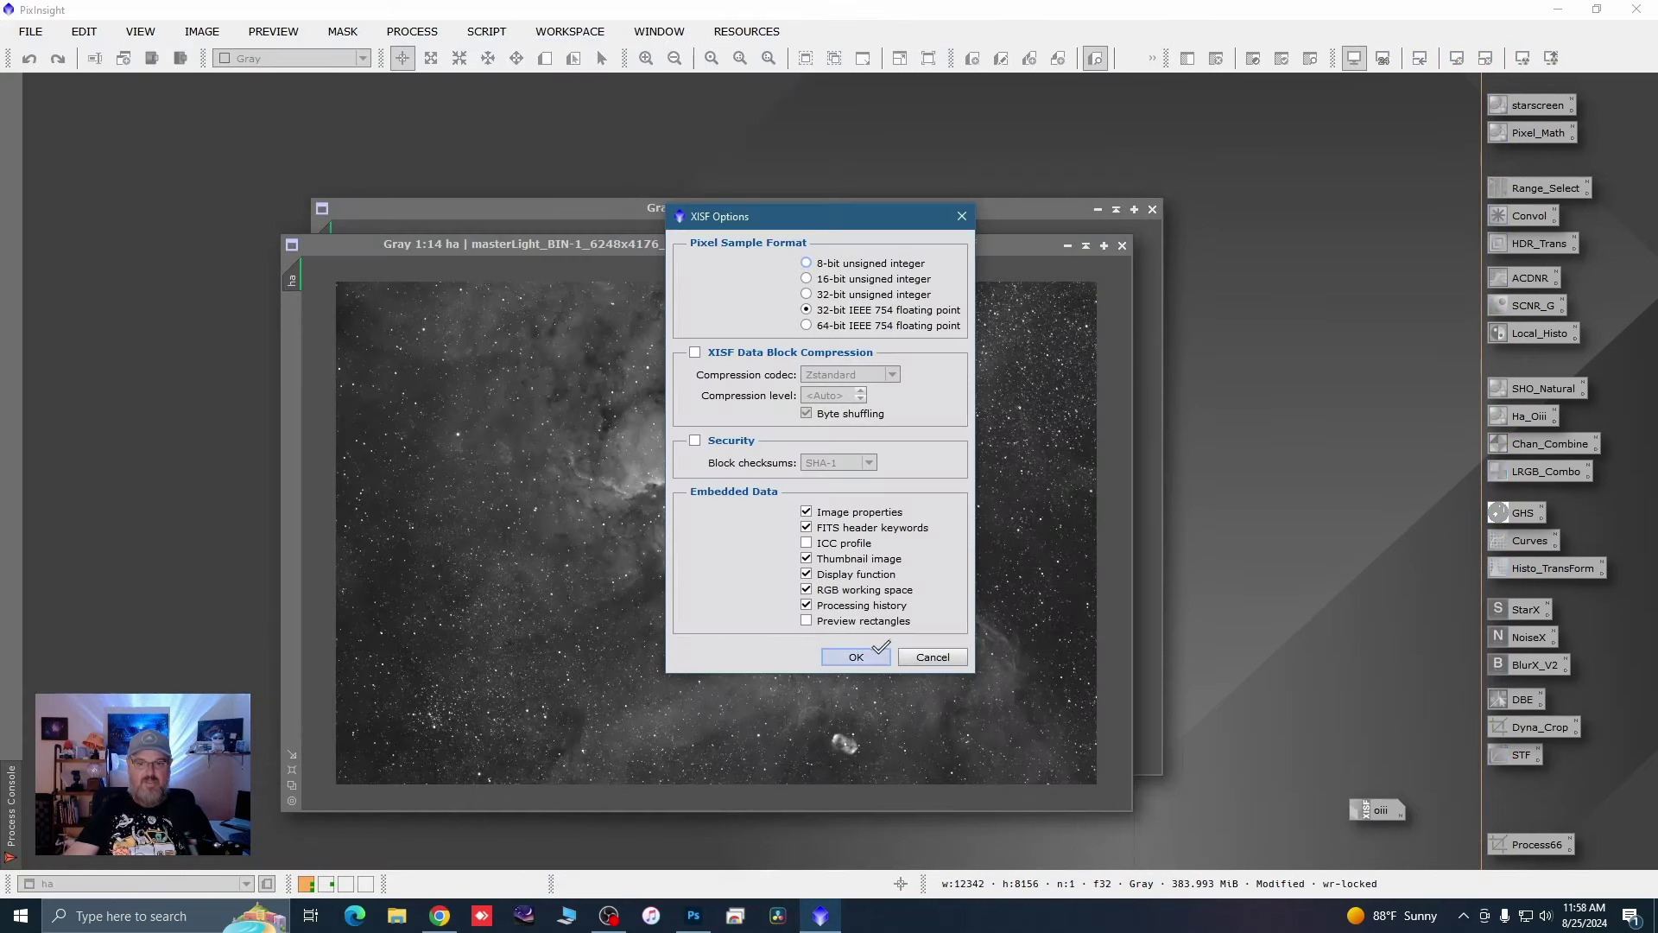
left_click(855, 656)
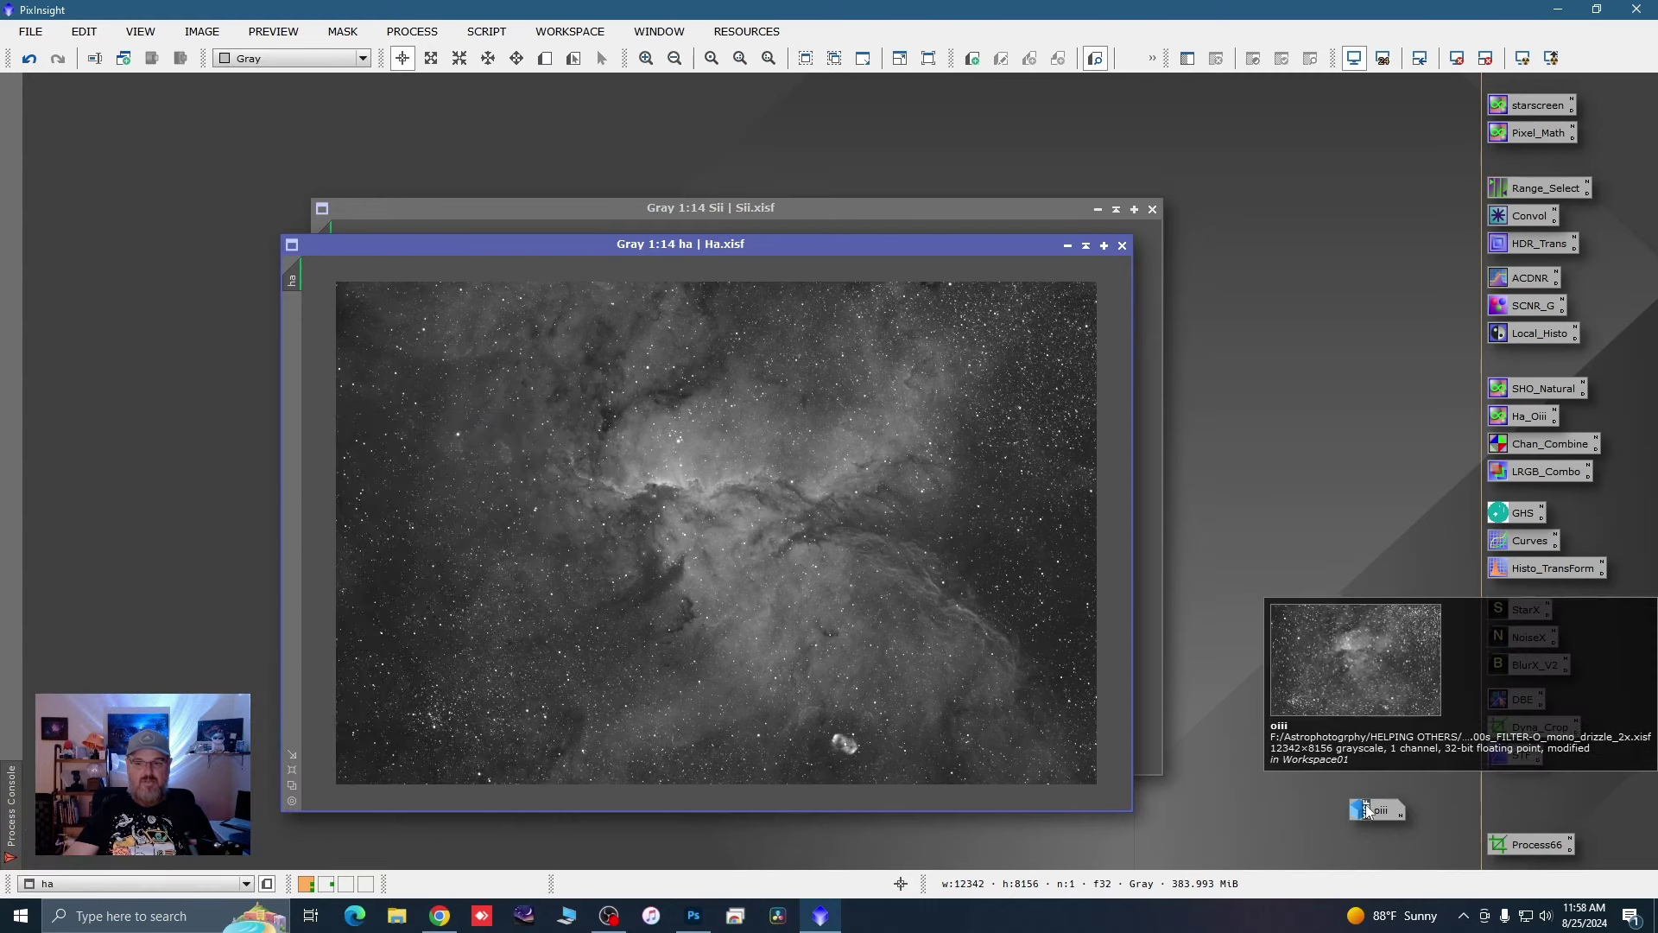
Step: Save the oiii image as Oiii.xisf in the INT folder
double_click(1373, 808)
left_click(30, 31)
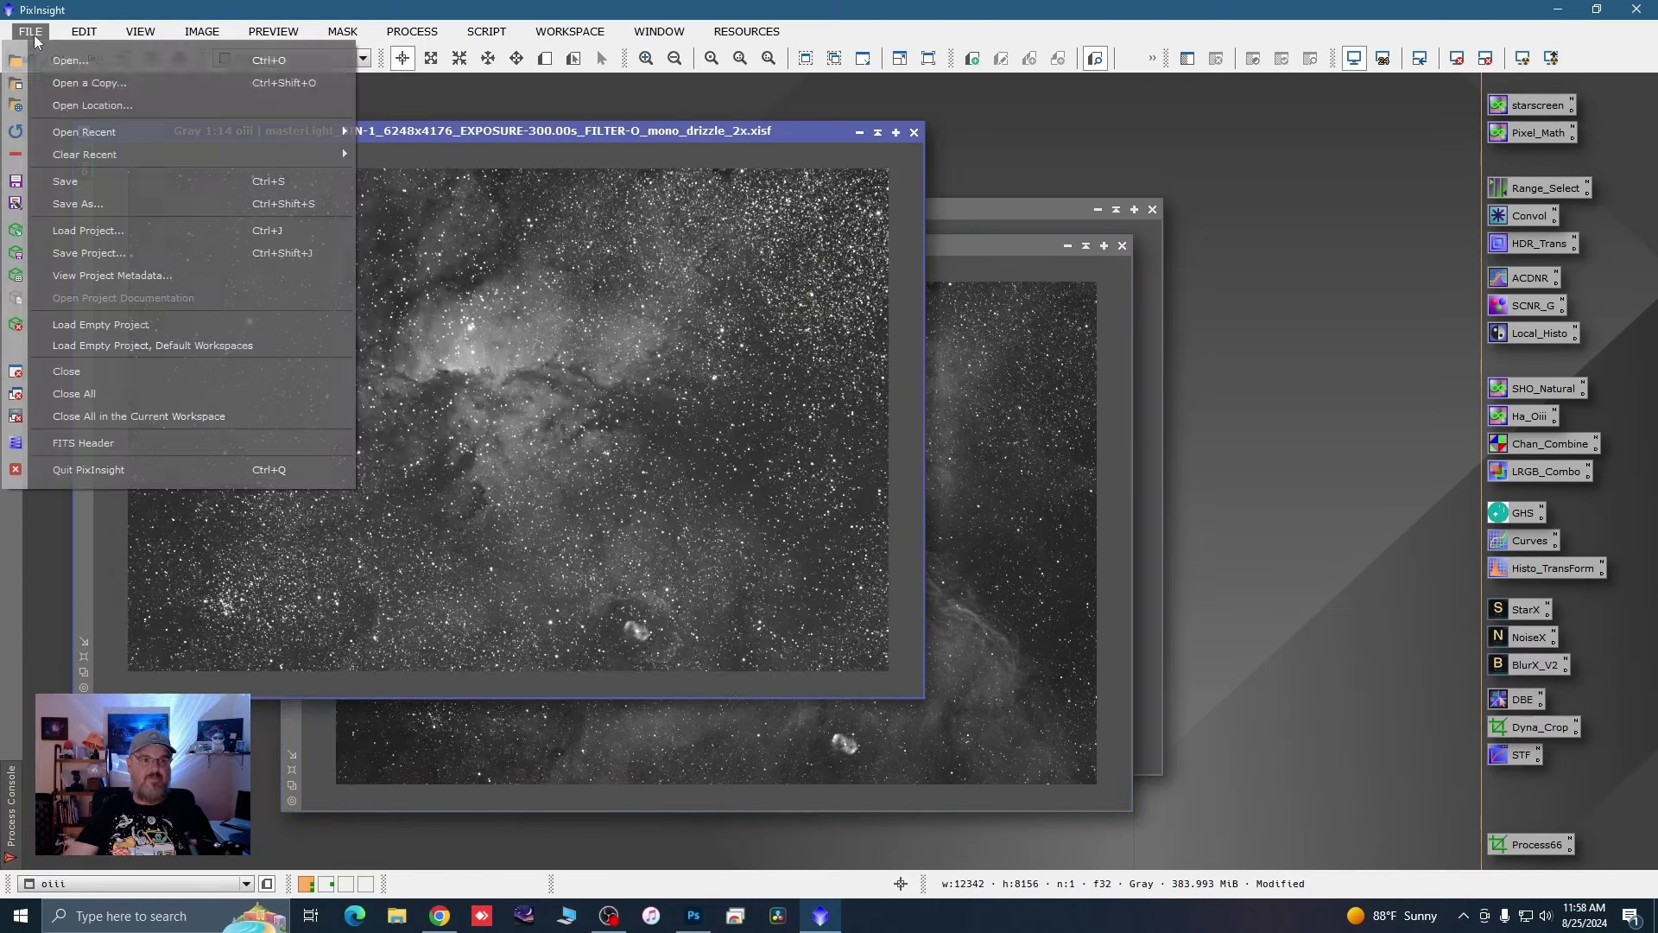
left_click(104, 202)
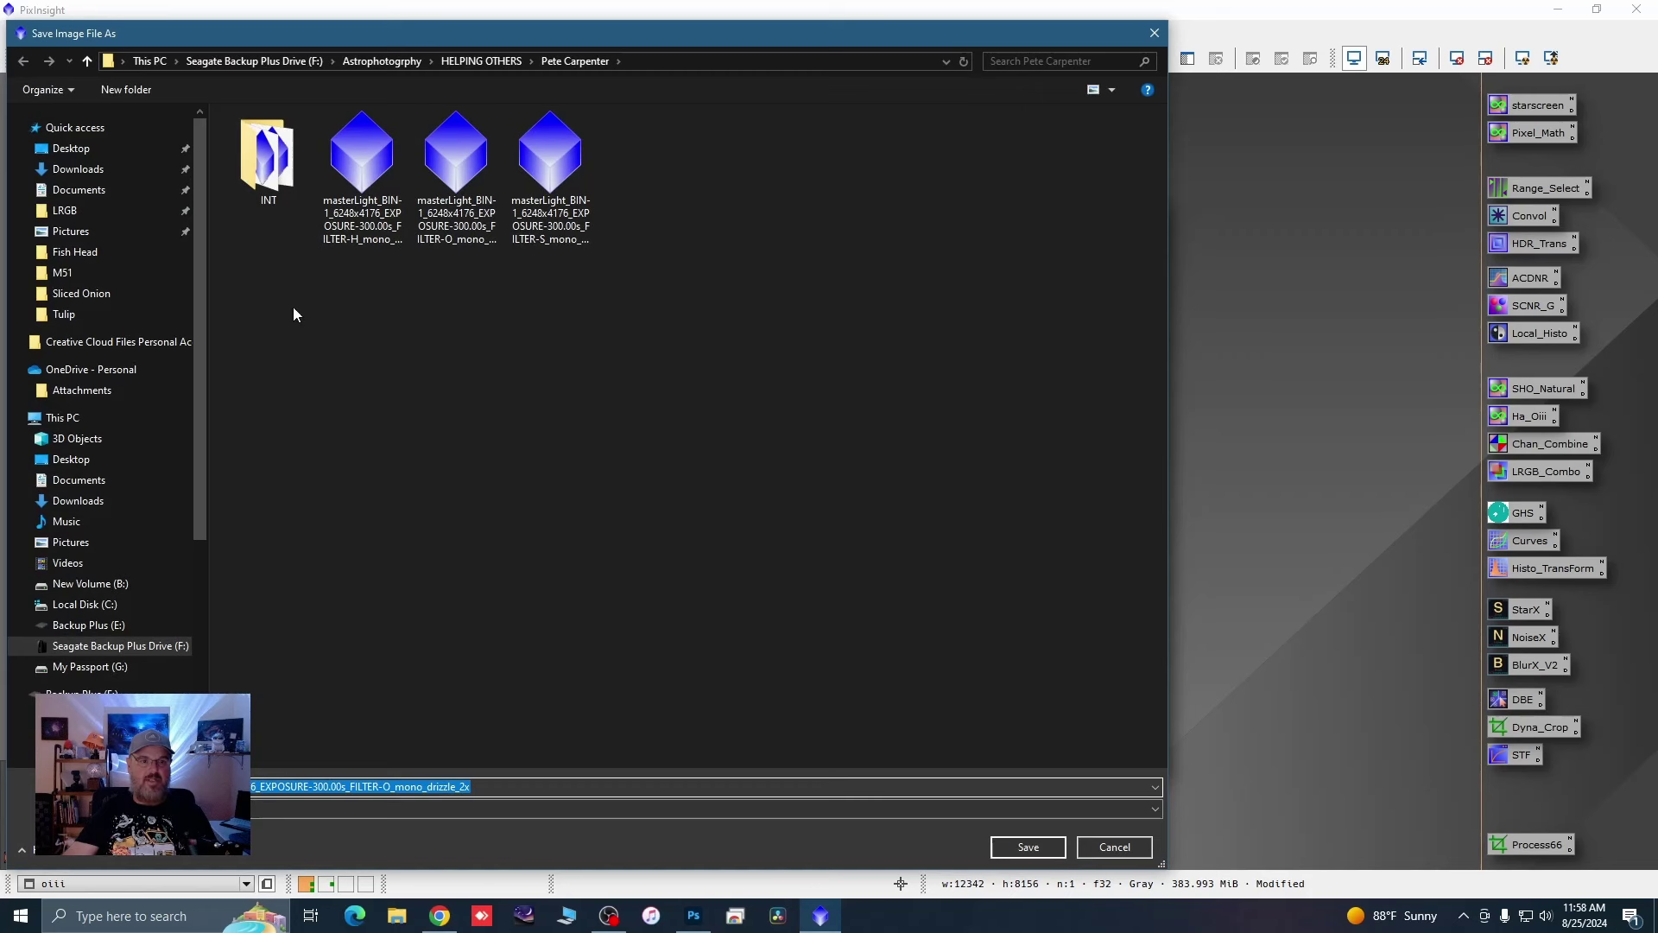
double_click(271, 156)
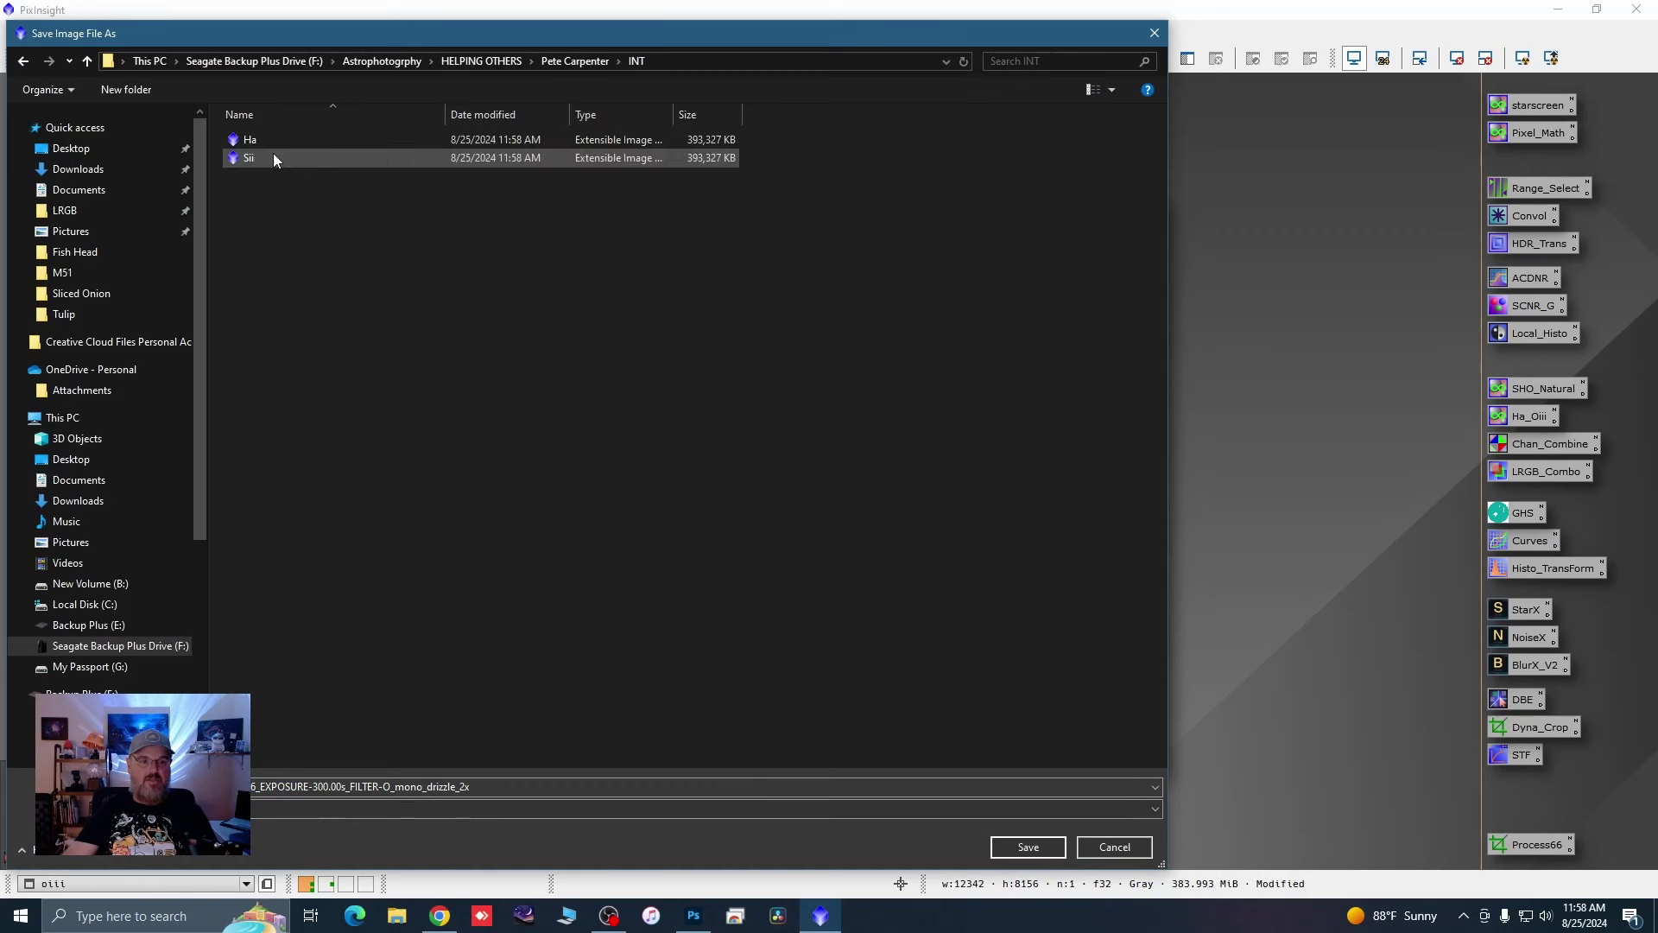
left_click(561, 784)
key("BackSpace")
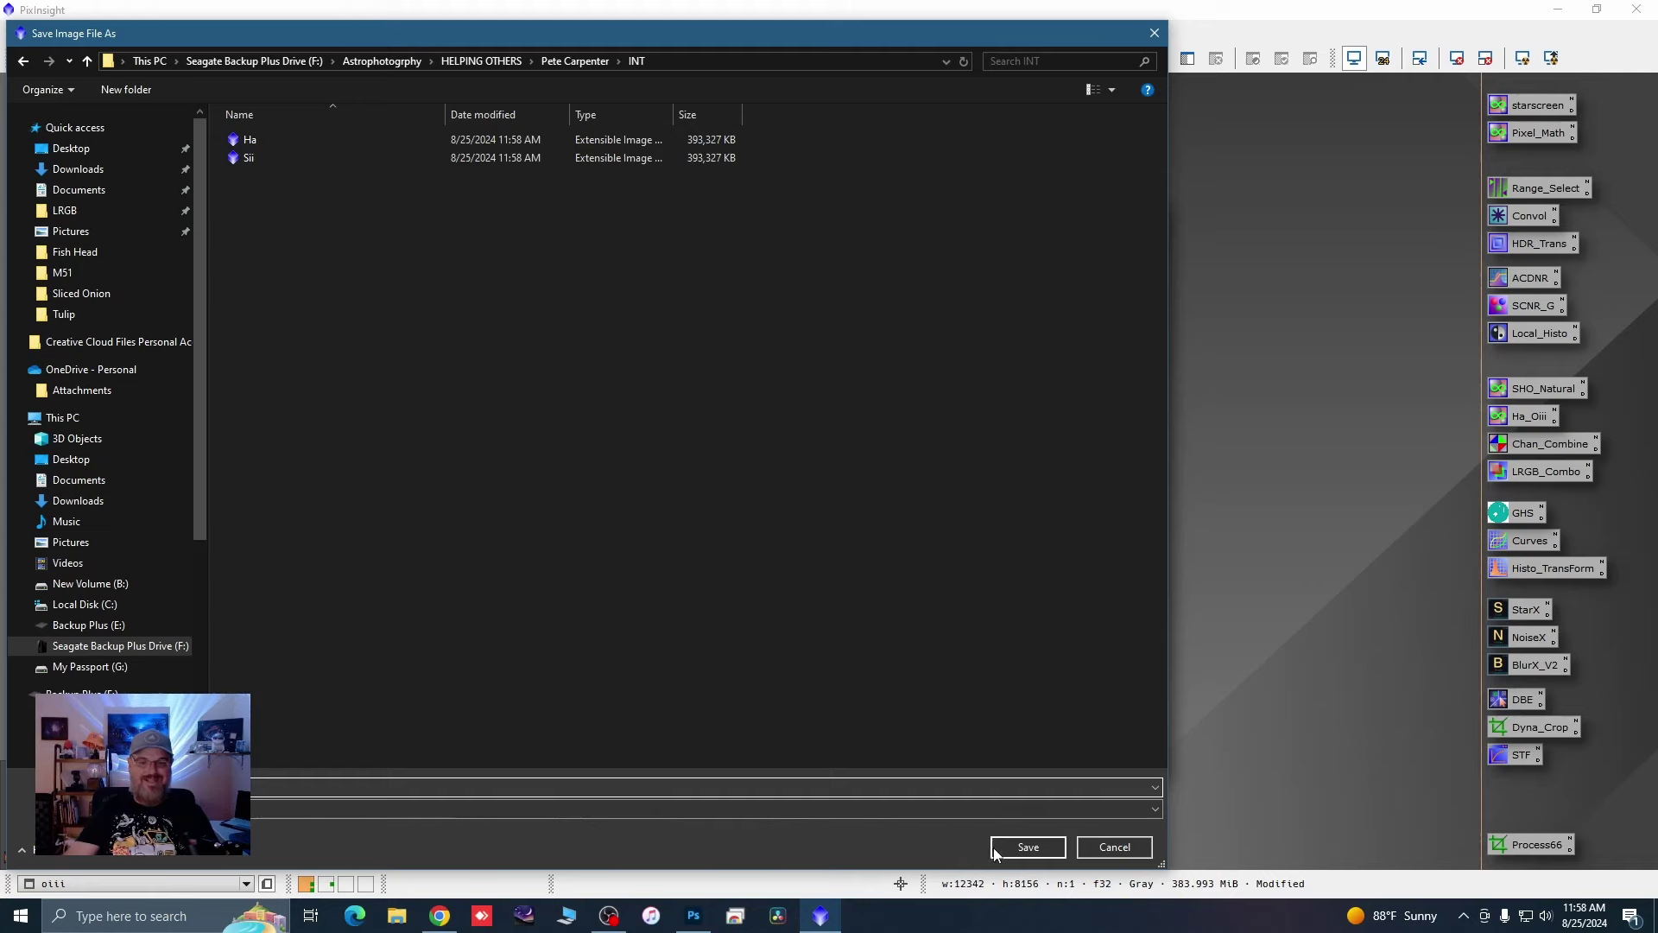
left_click(1028, 847)
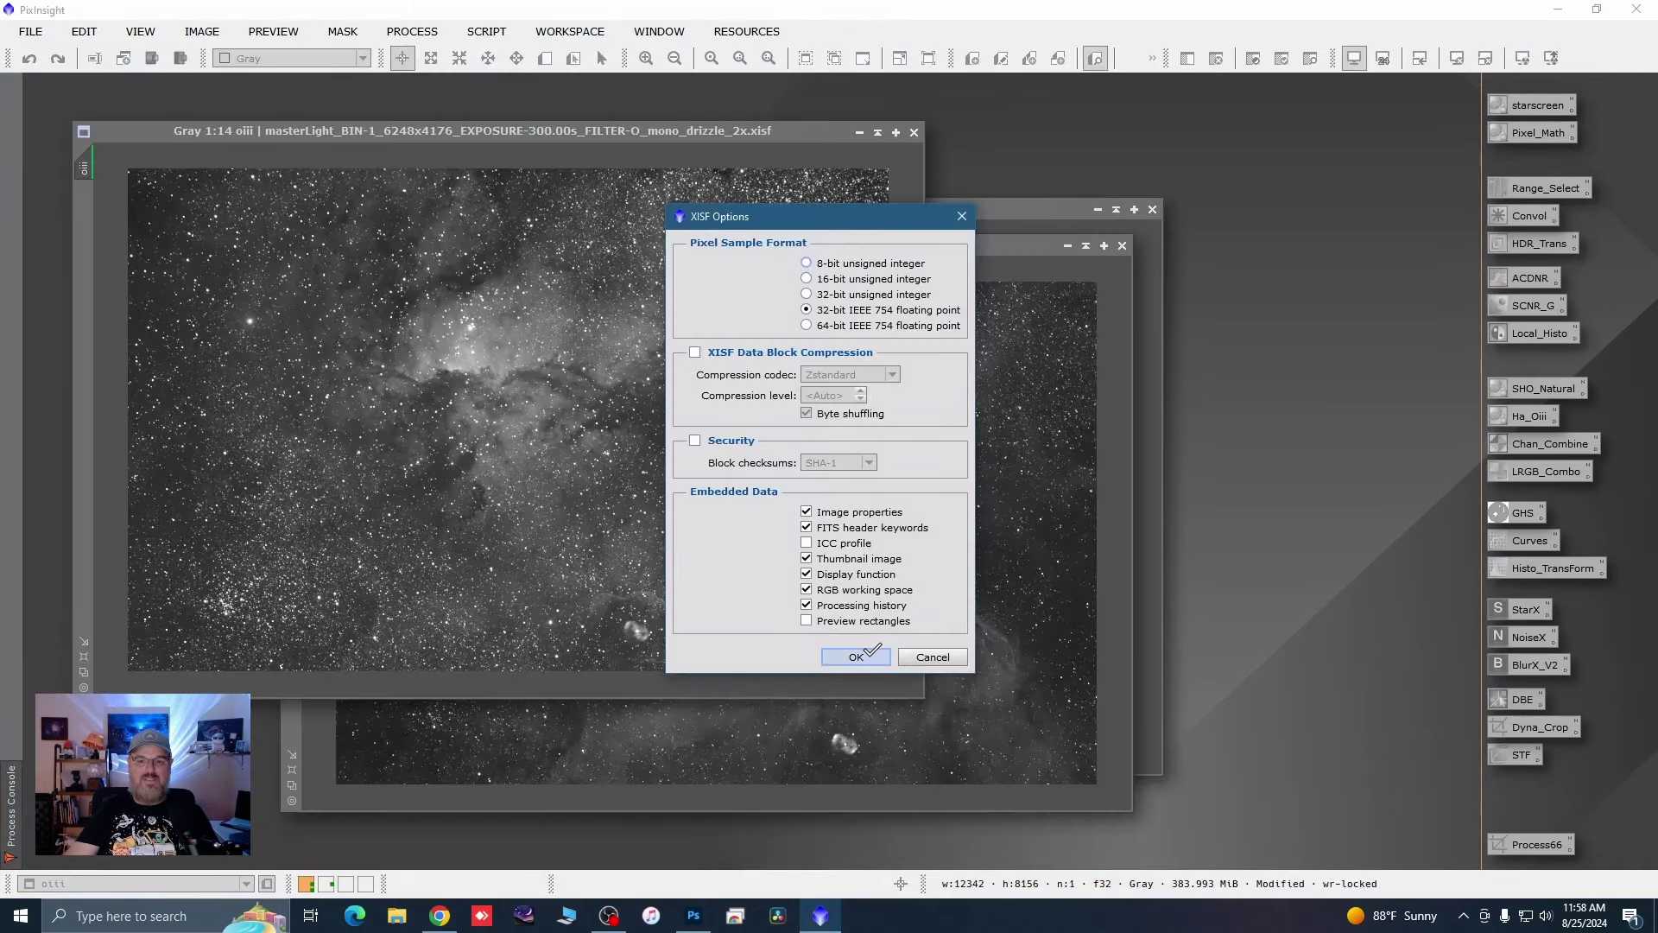
left_click(872, 653)
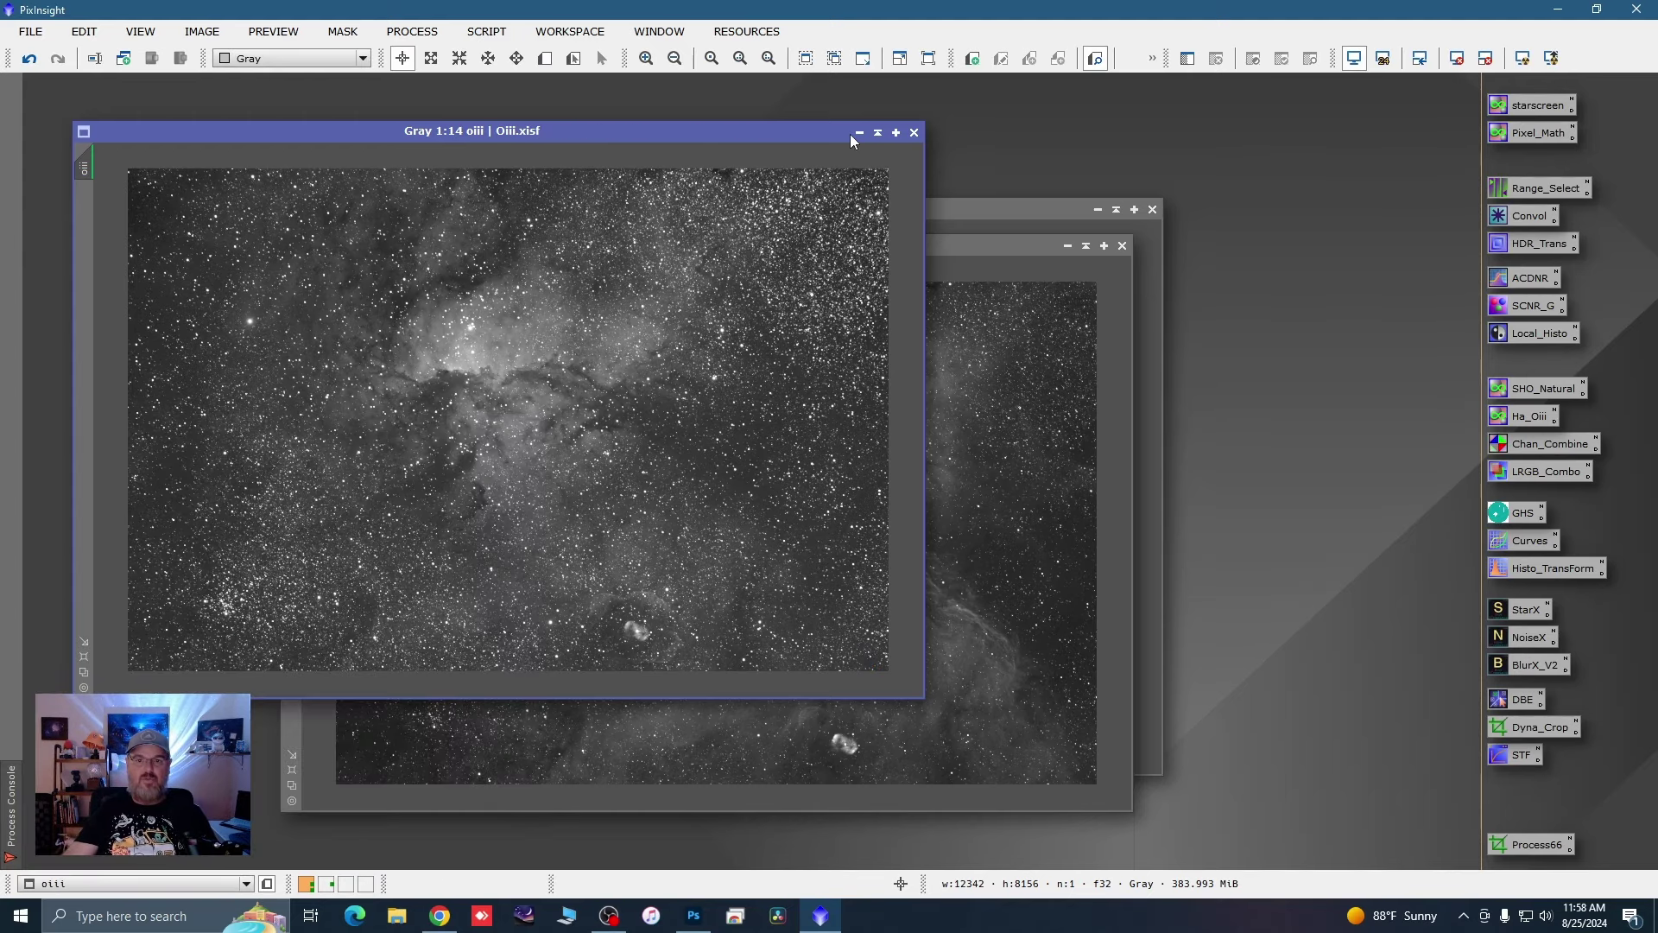
Step: Minimize the ha and Sii images and place the Sii icon beside ha and oiii
left_click(1068, 247)
left_click(1098, 209)
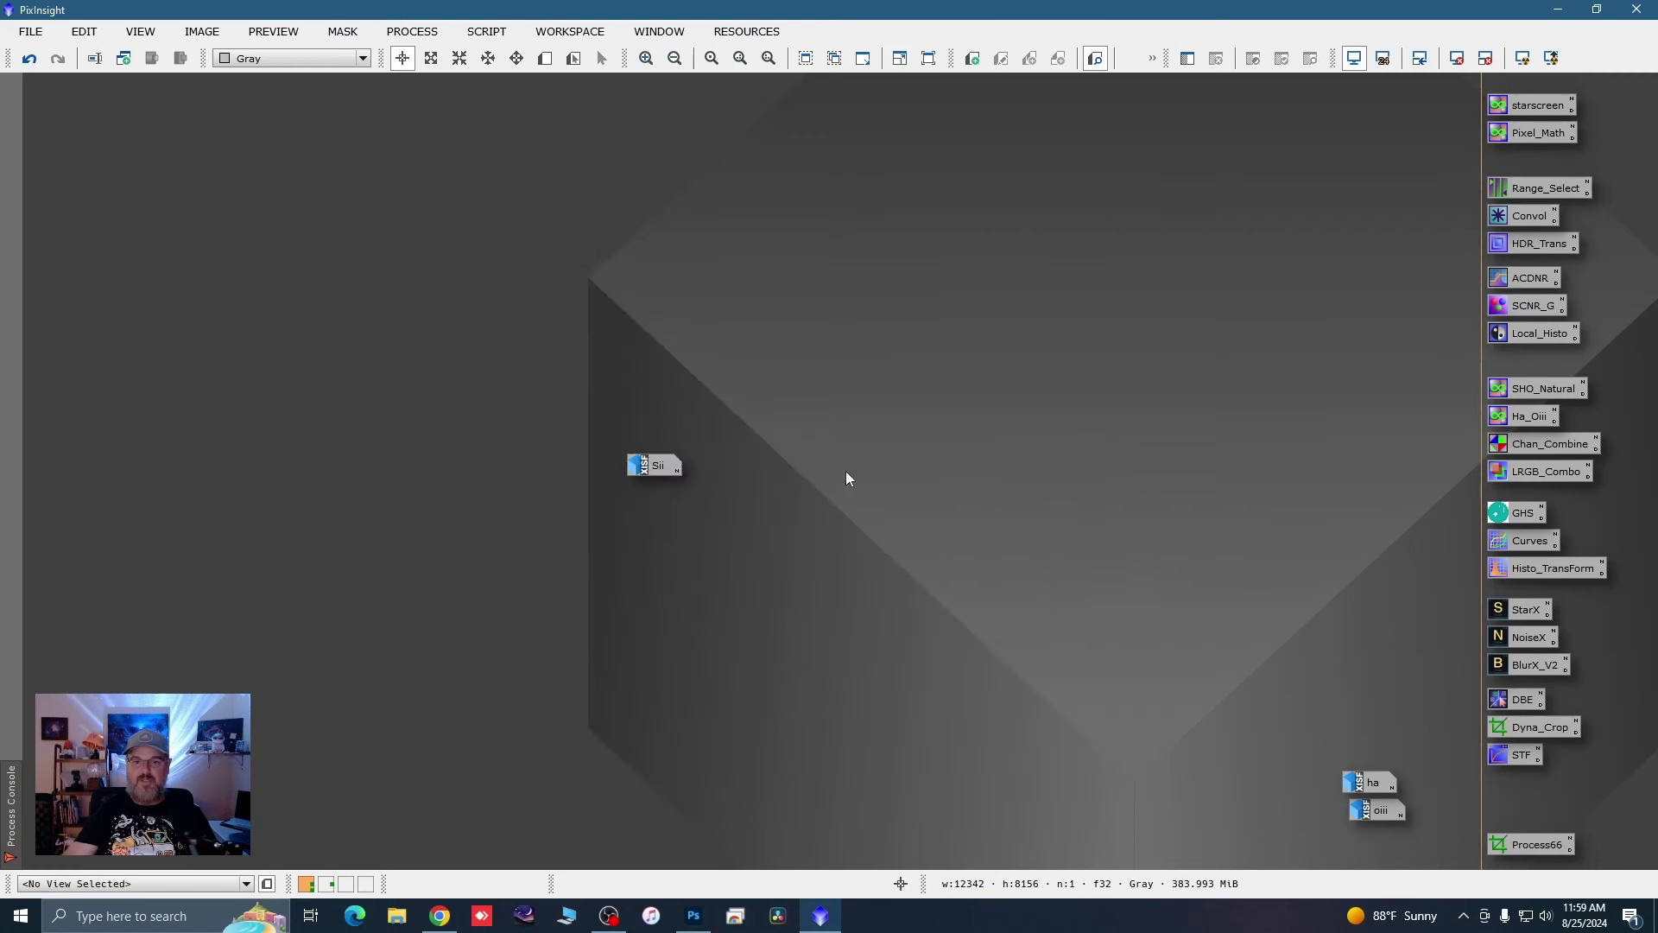
left_click_drag(663, 469, 1381, 781)
left_click(1390, 762)
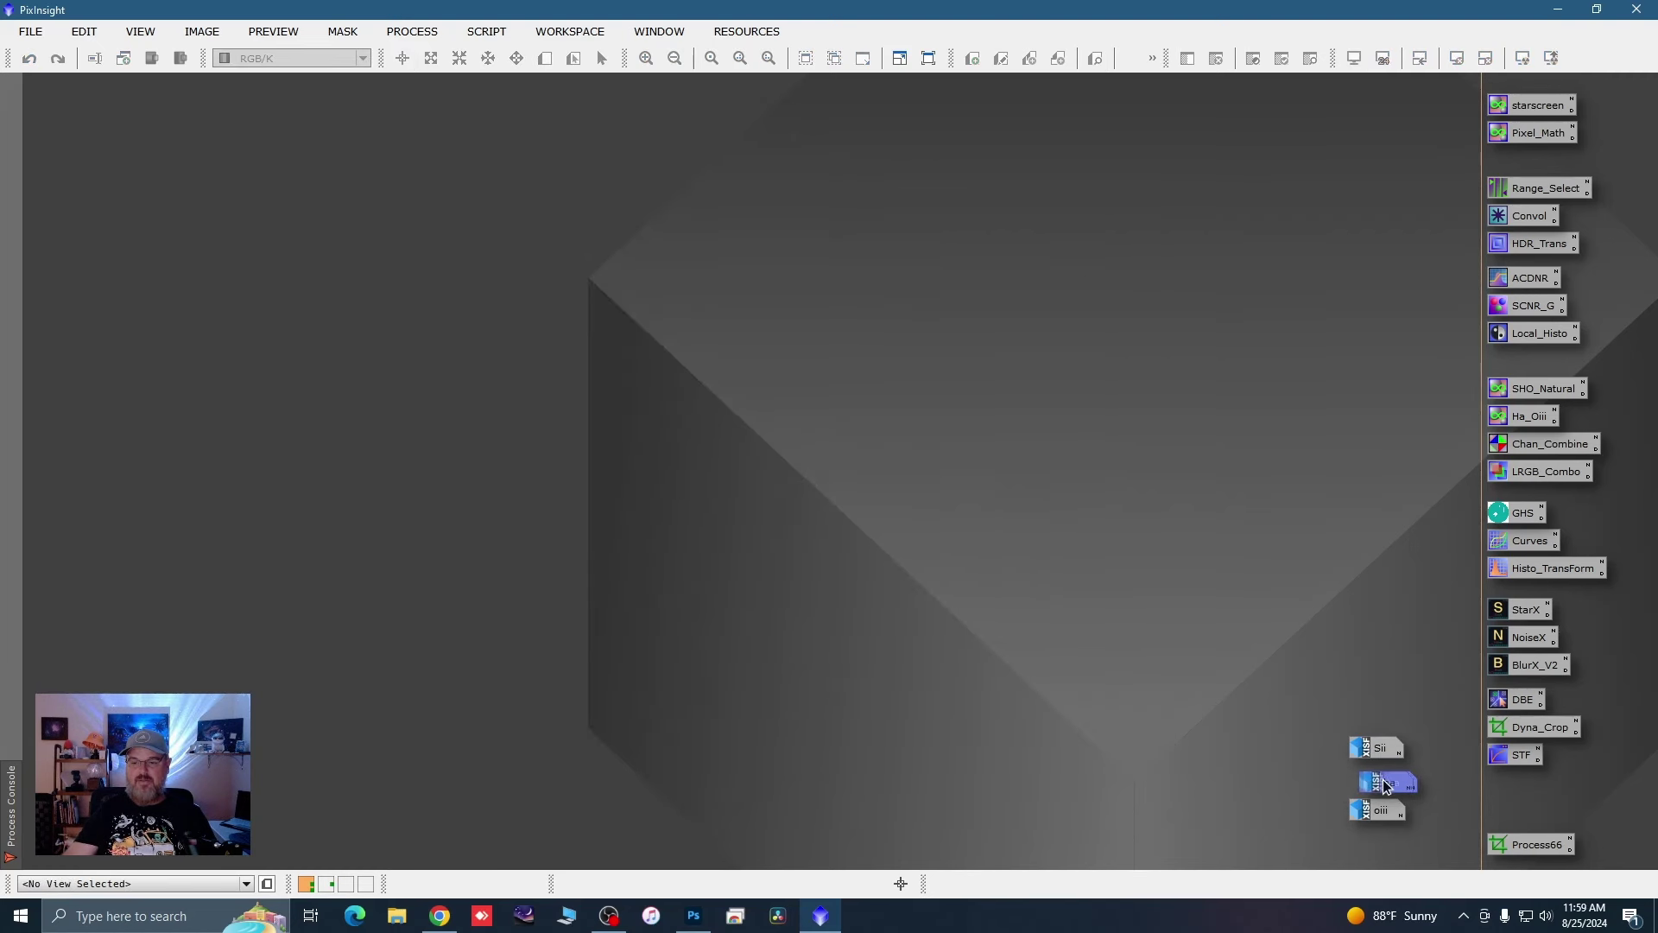
Step: Create a new folder named Batch beside the INT folder from the file-open dialog
left_click(31, 31)
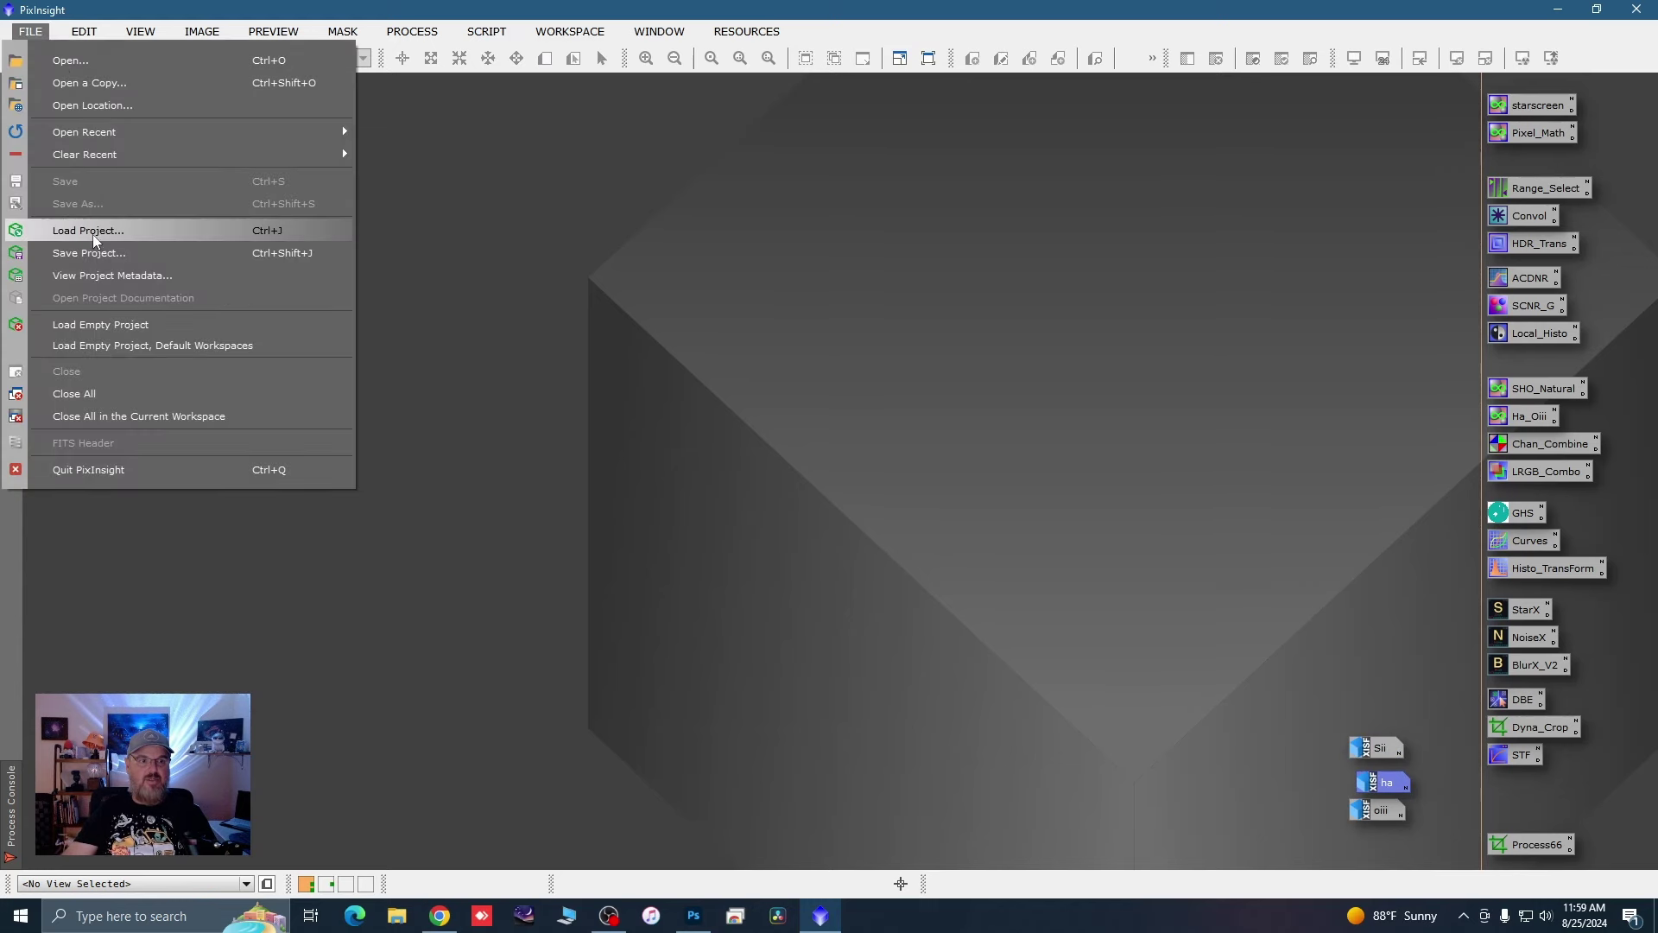
left_click(76, 61)
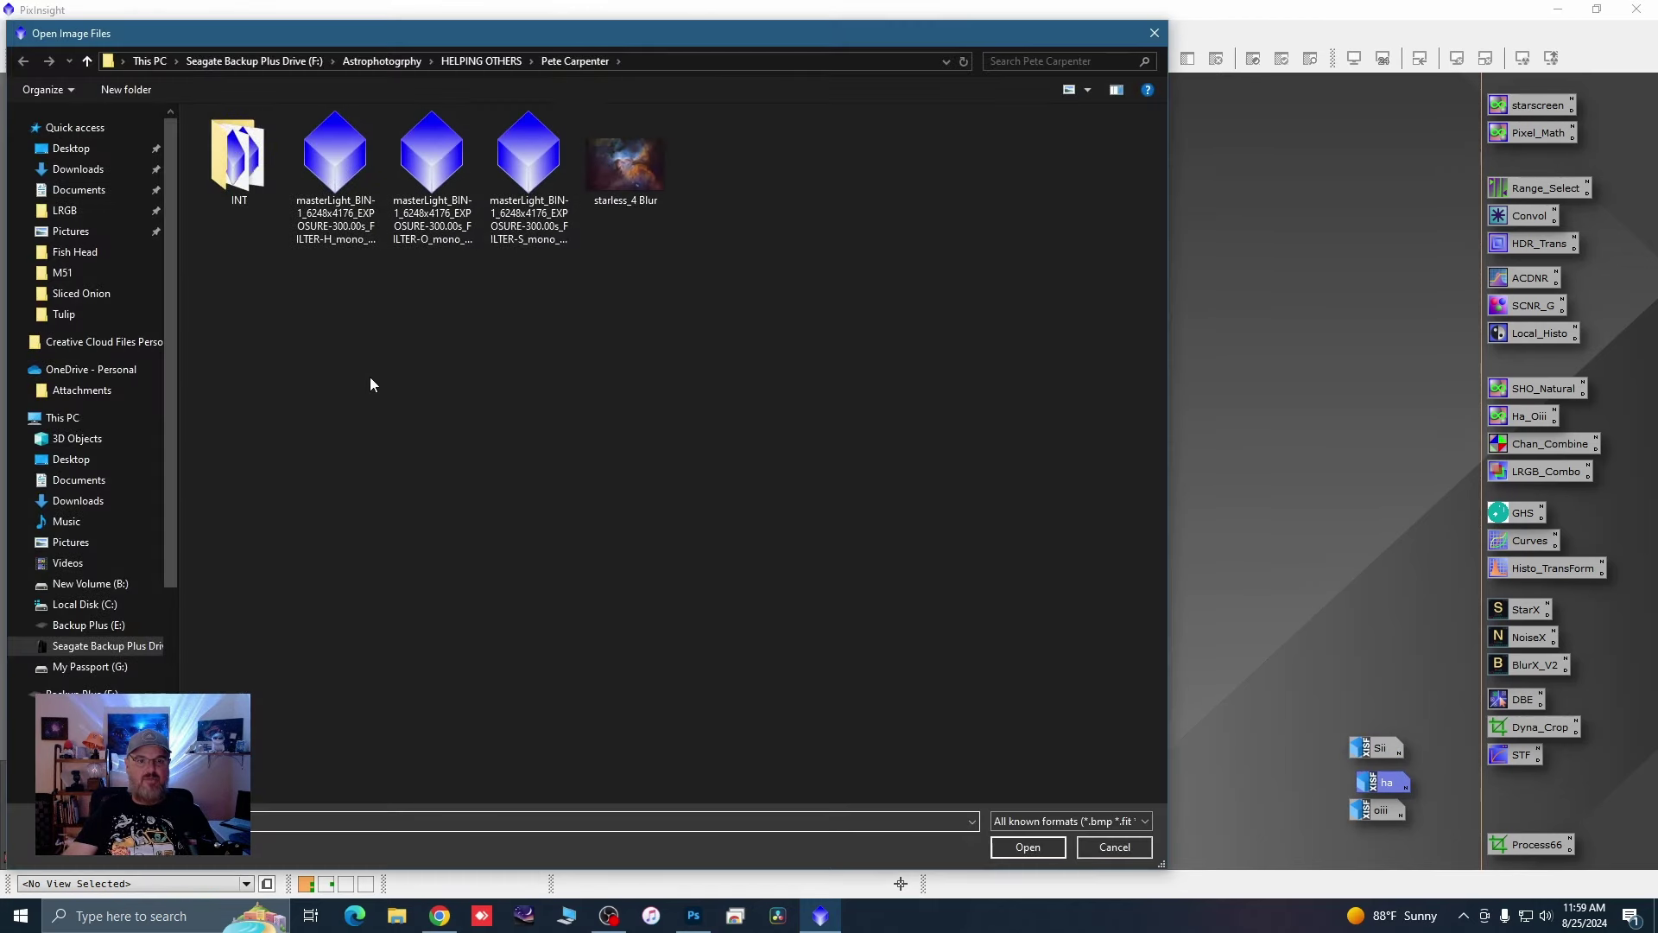
right_click(317, 411)
mouse_move(468, 594)
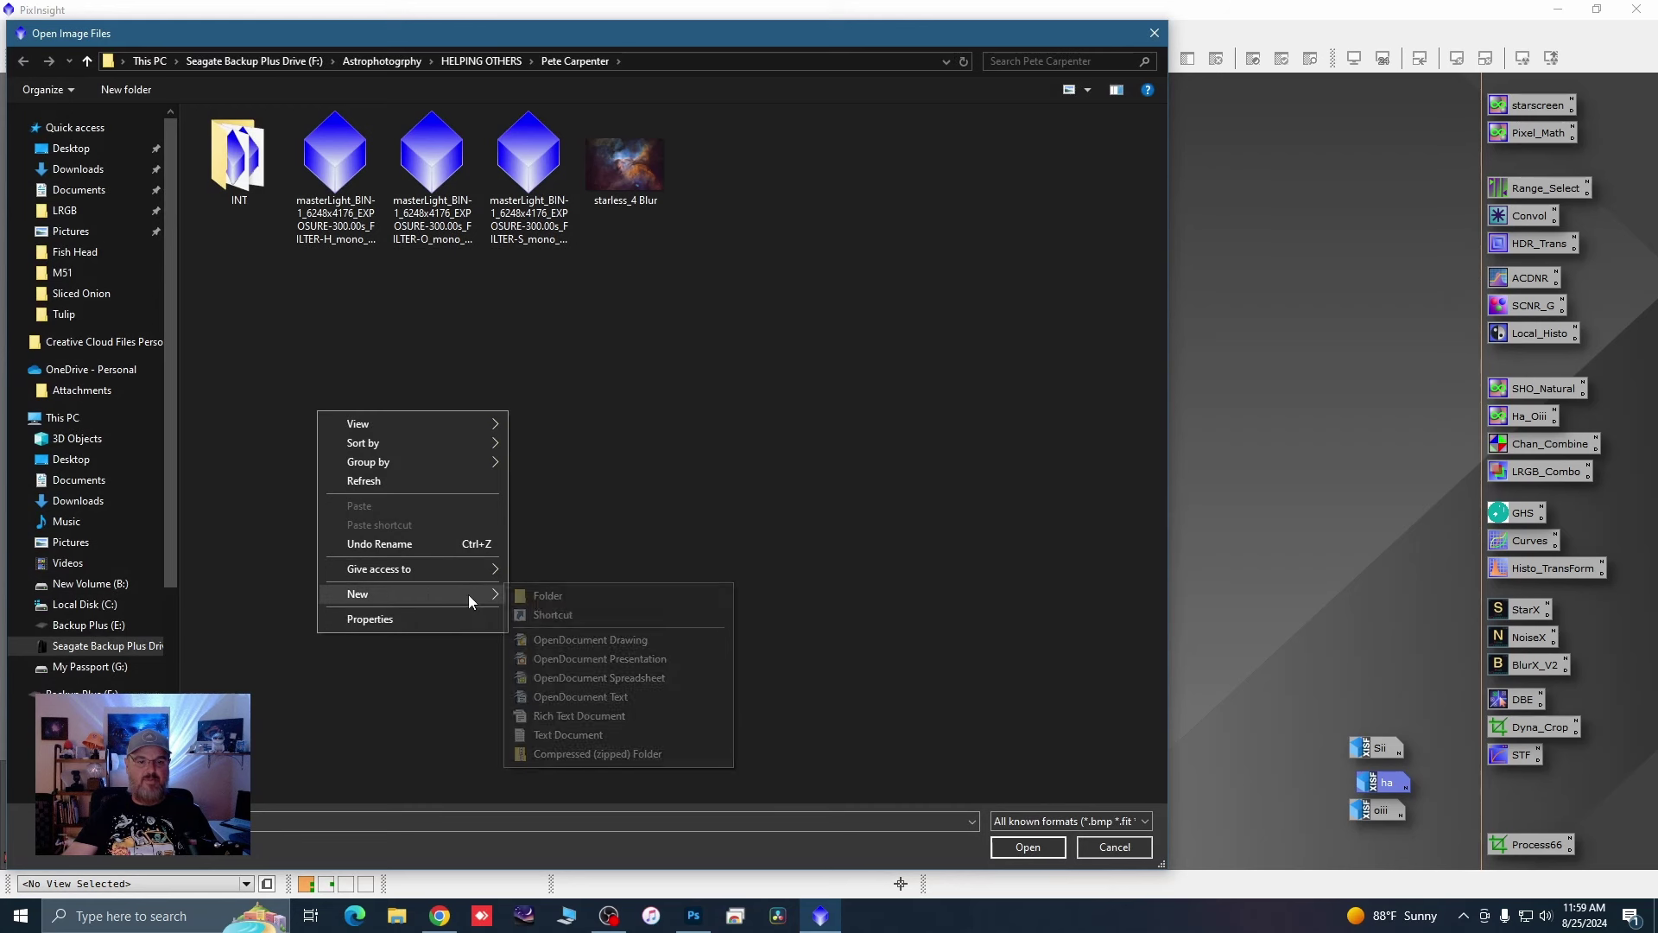
left_click(620, 593)
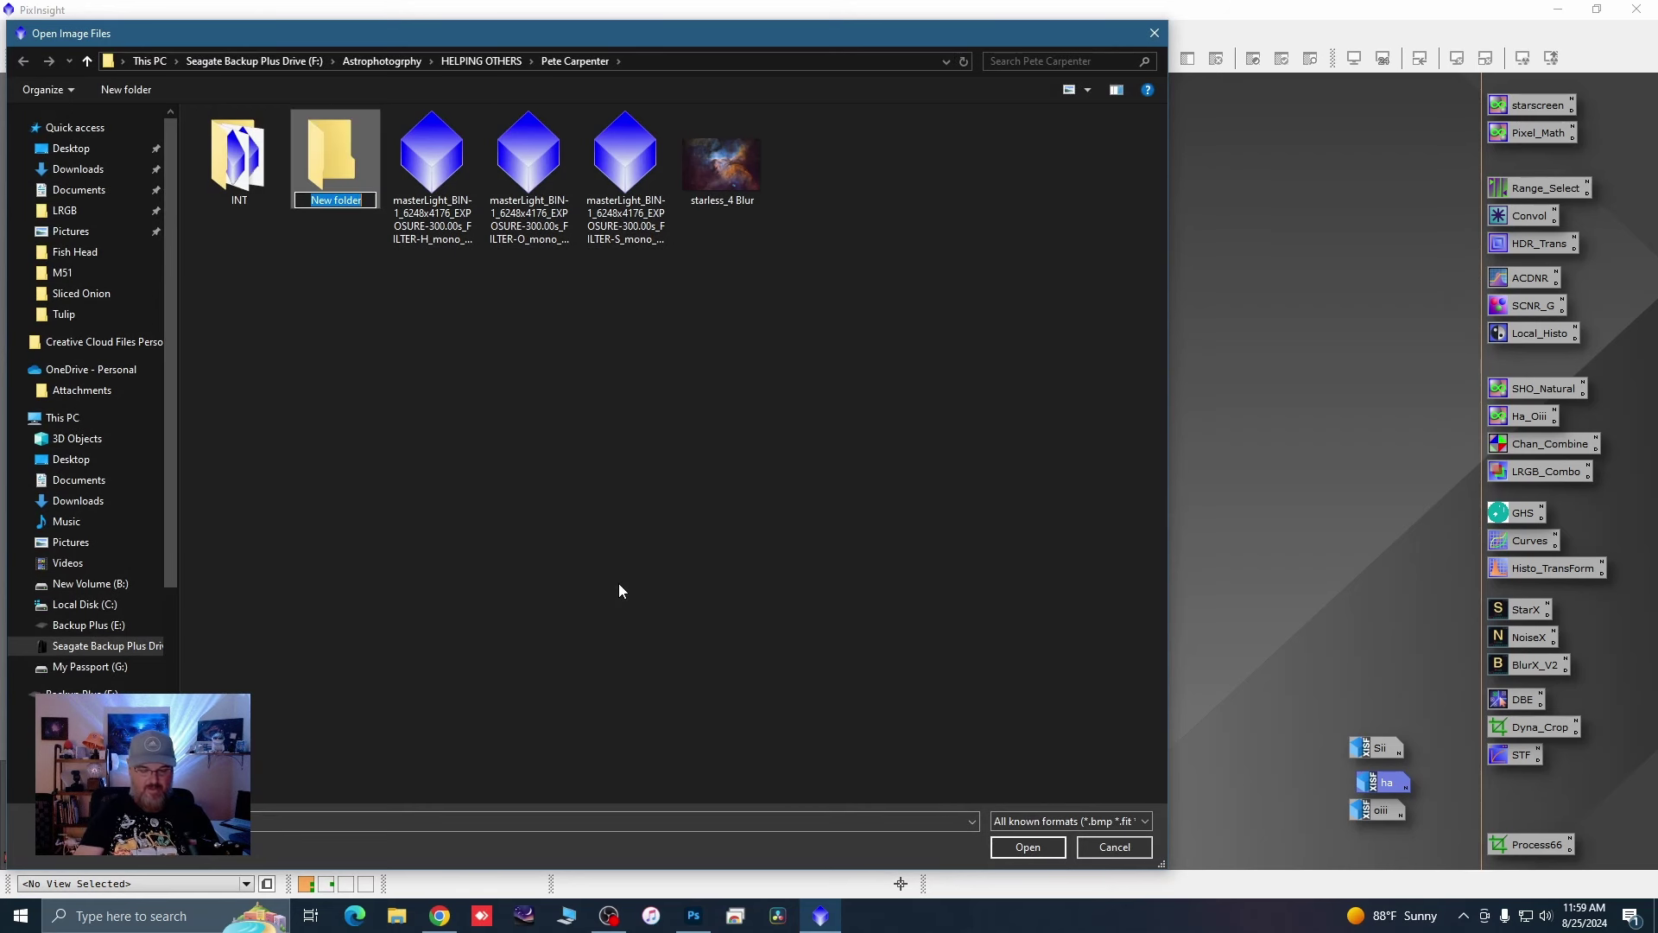
type("Batch")
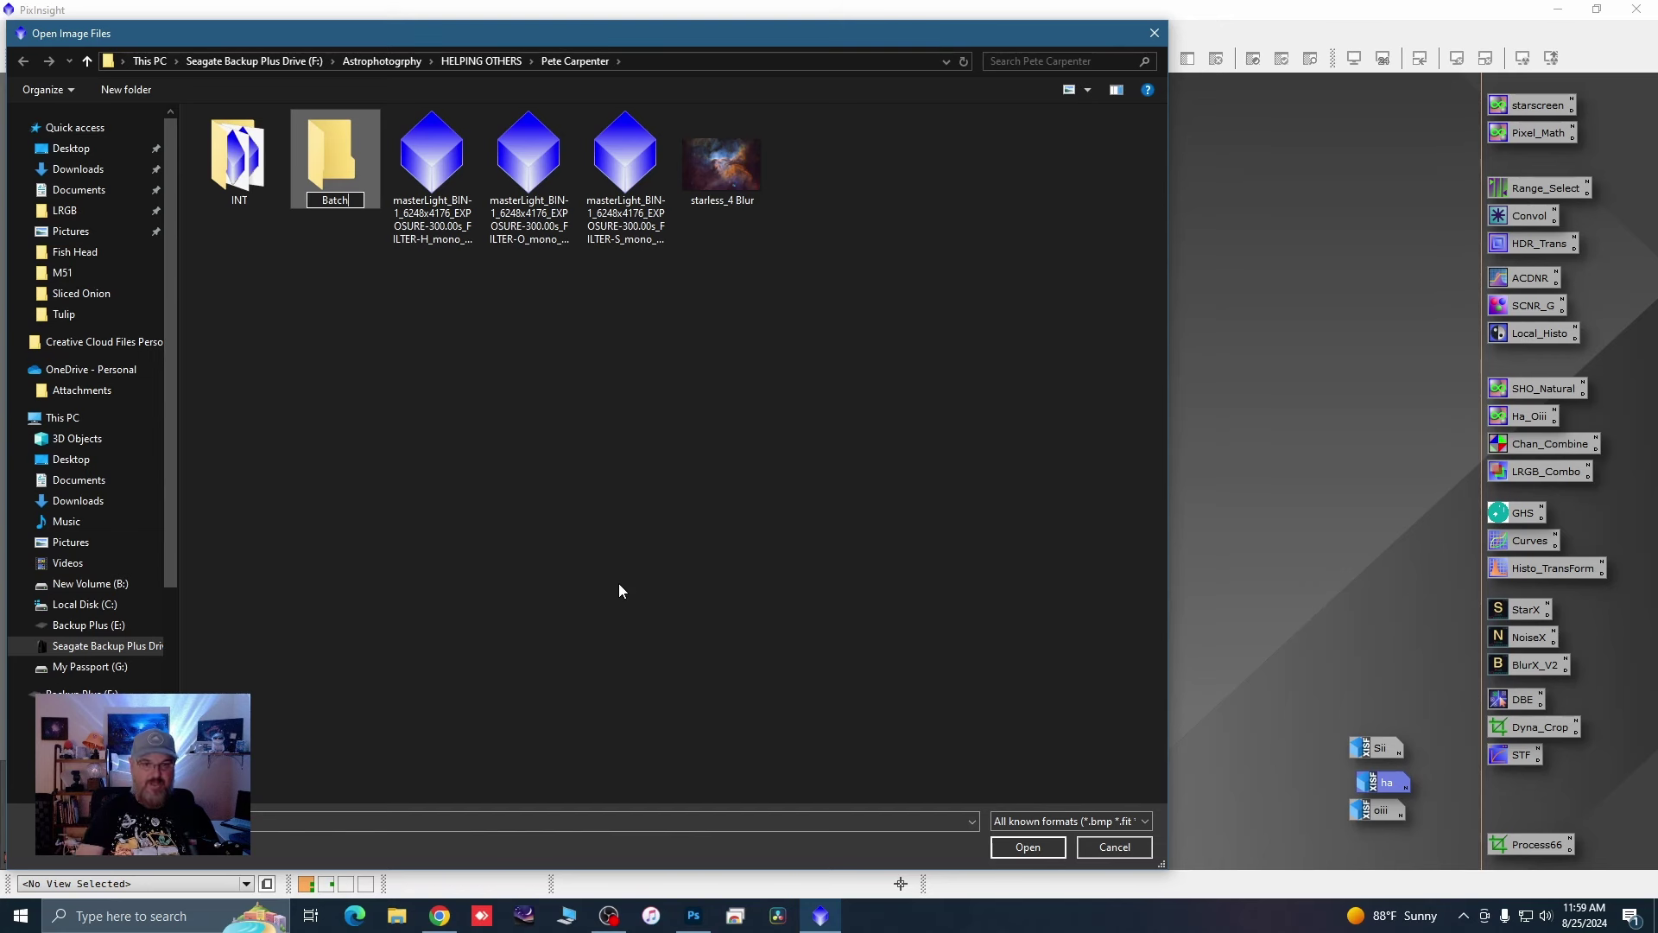
key("Return")
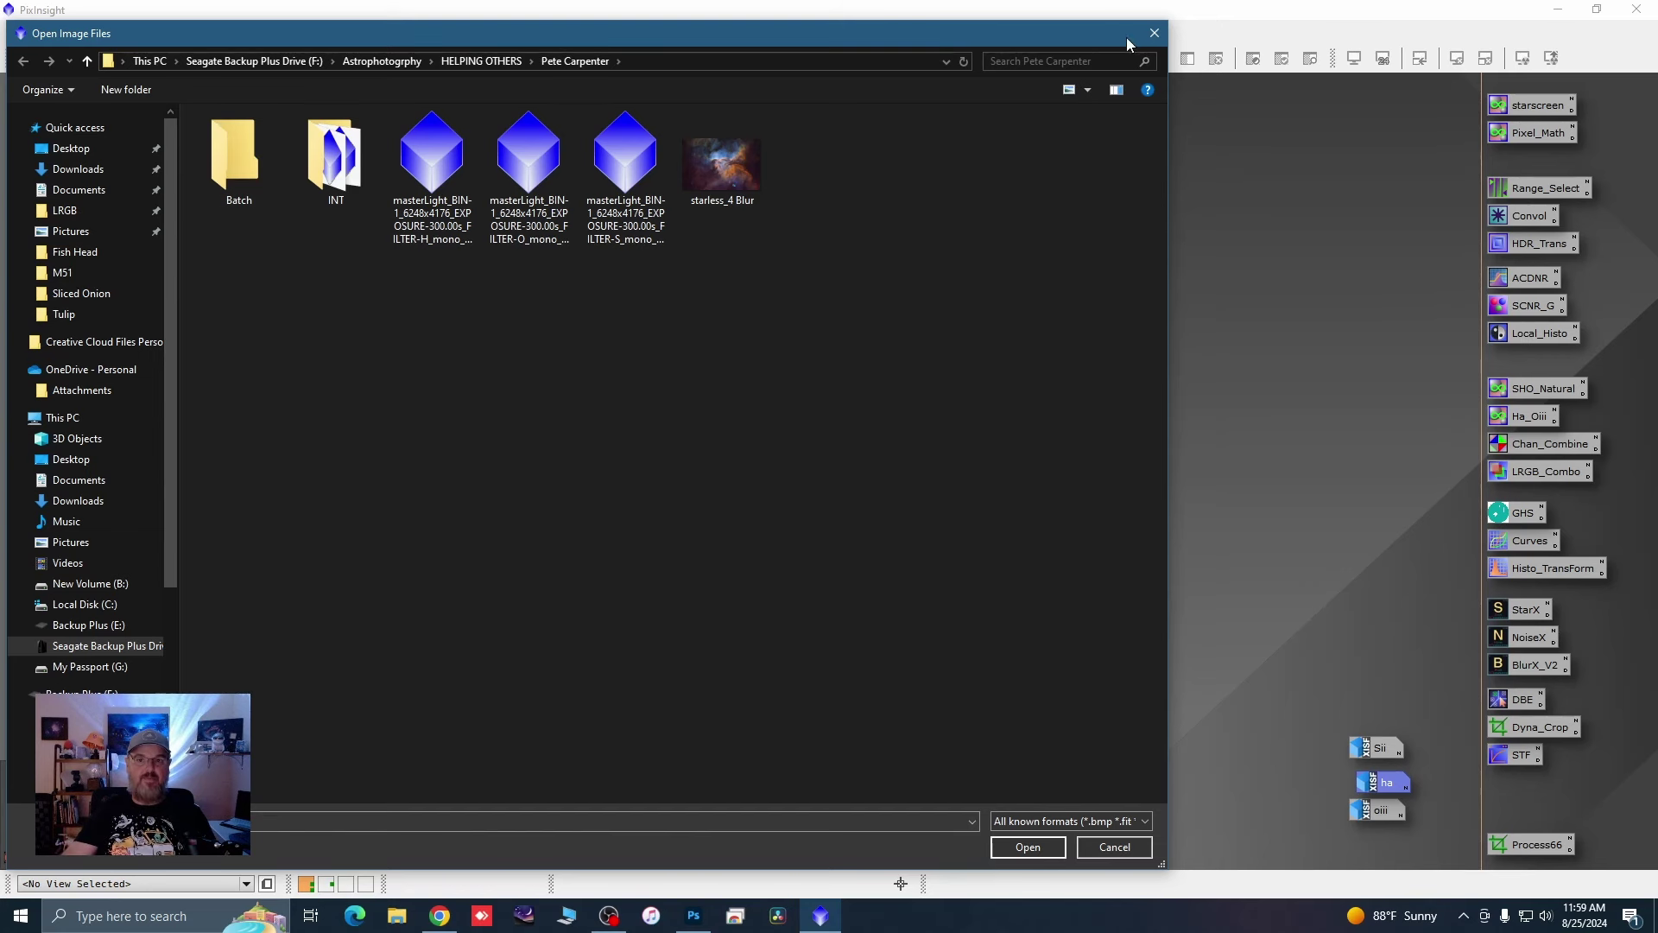
left_click(1154, 33)
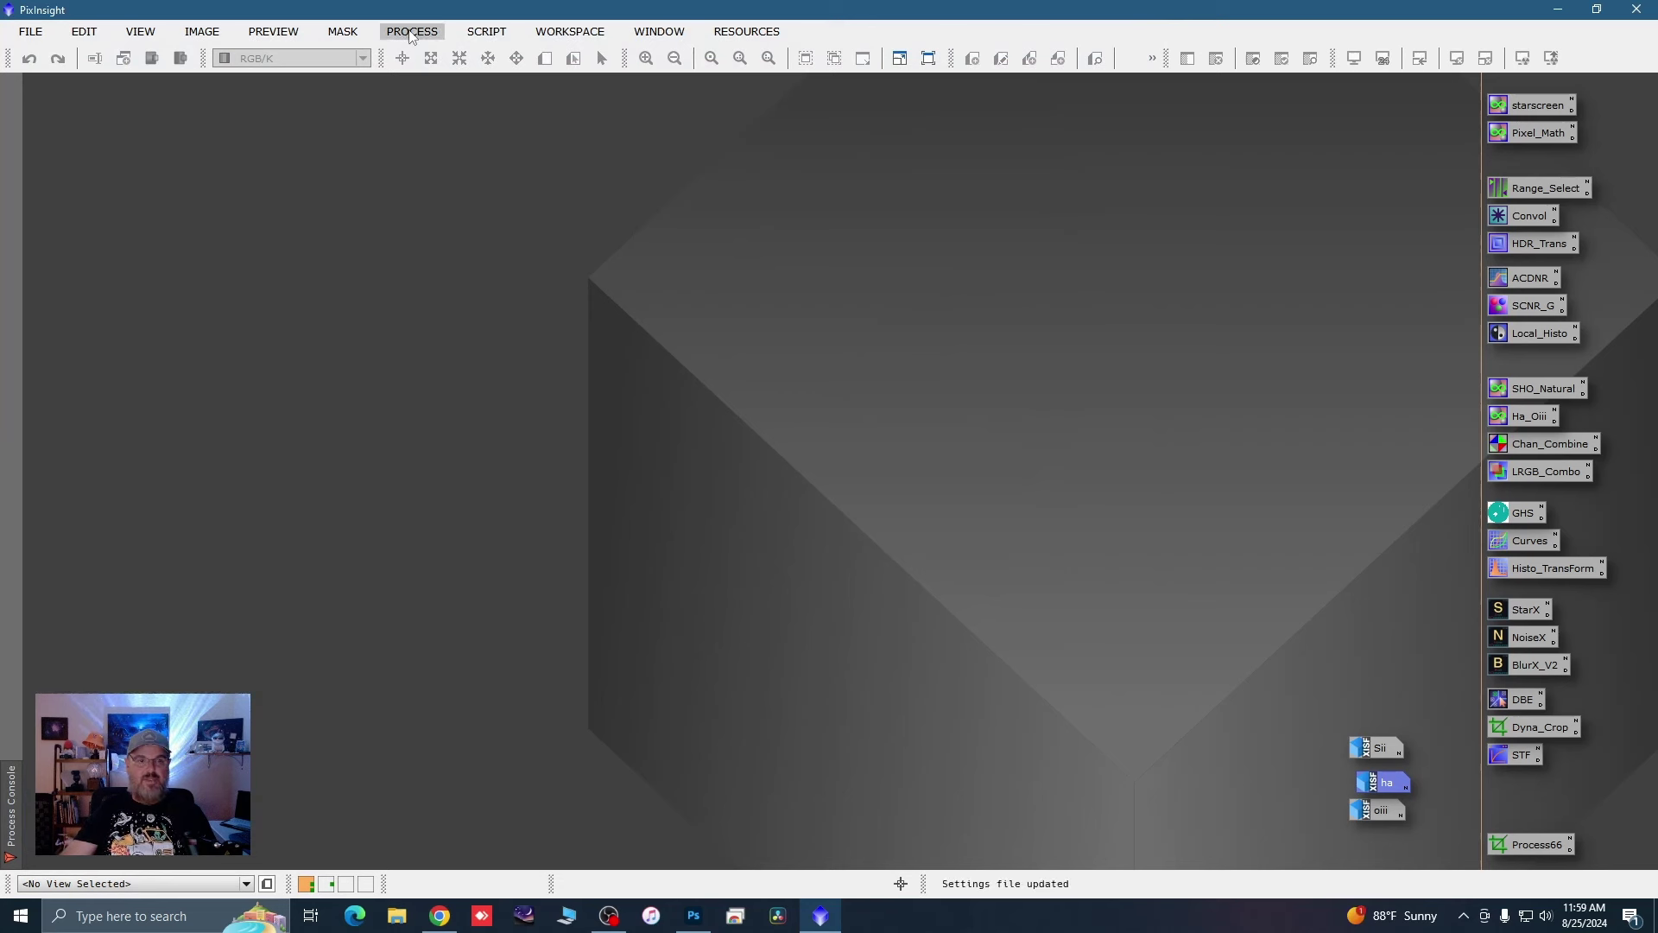
right_click(636, 356)
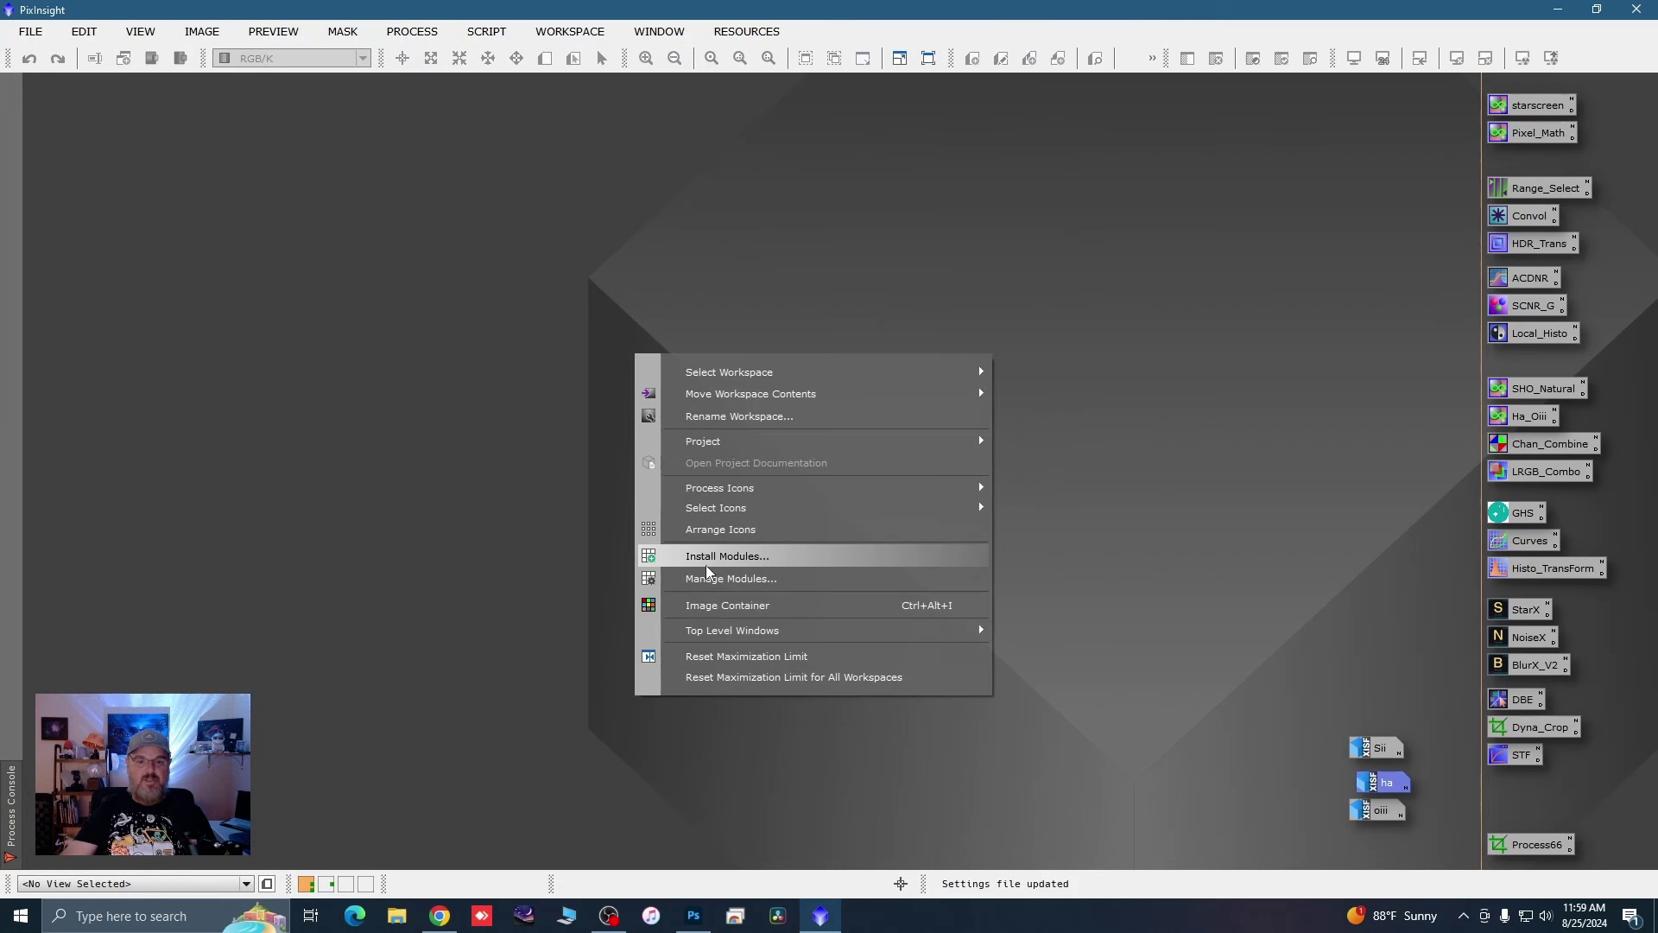
Step: Load the Ha, Oiii and Sii files from the INT folder into ImageContainer
left_click(738, 611)
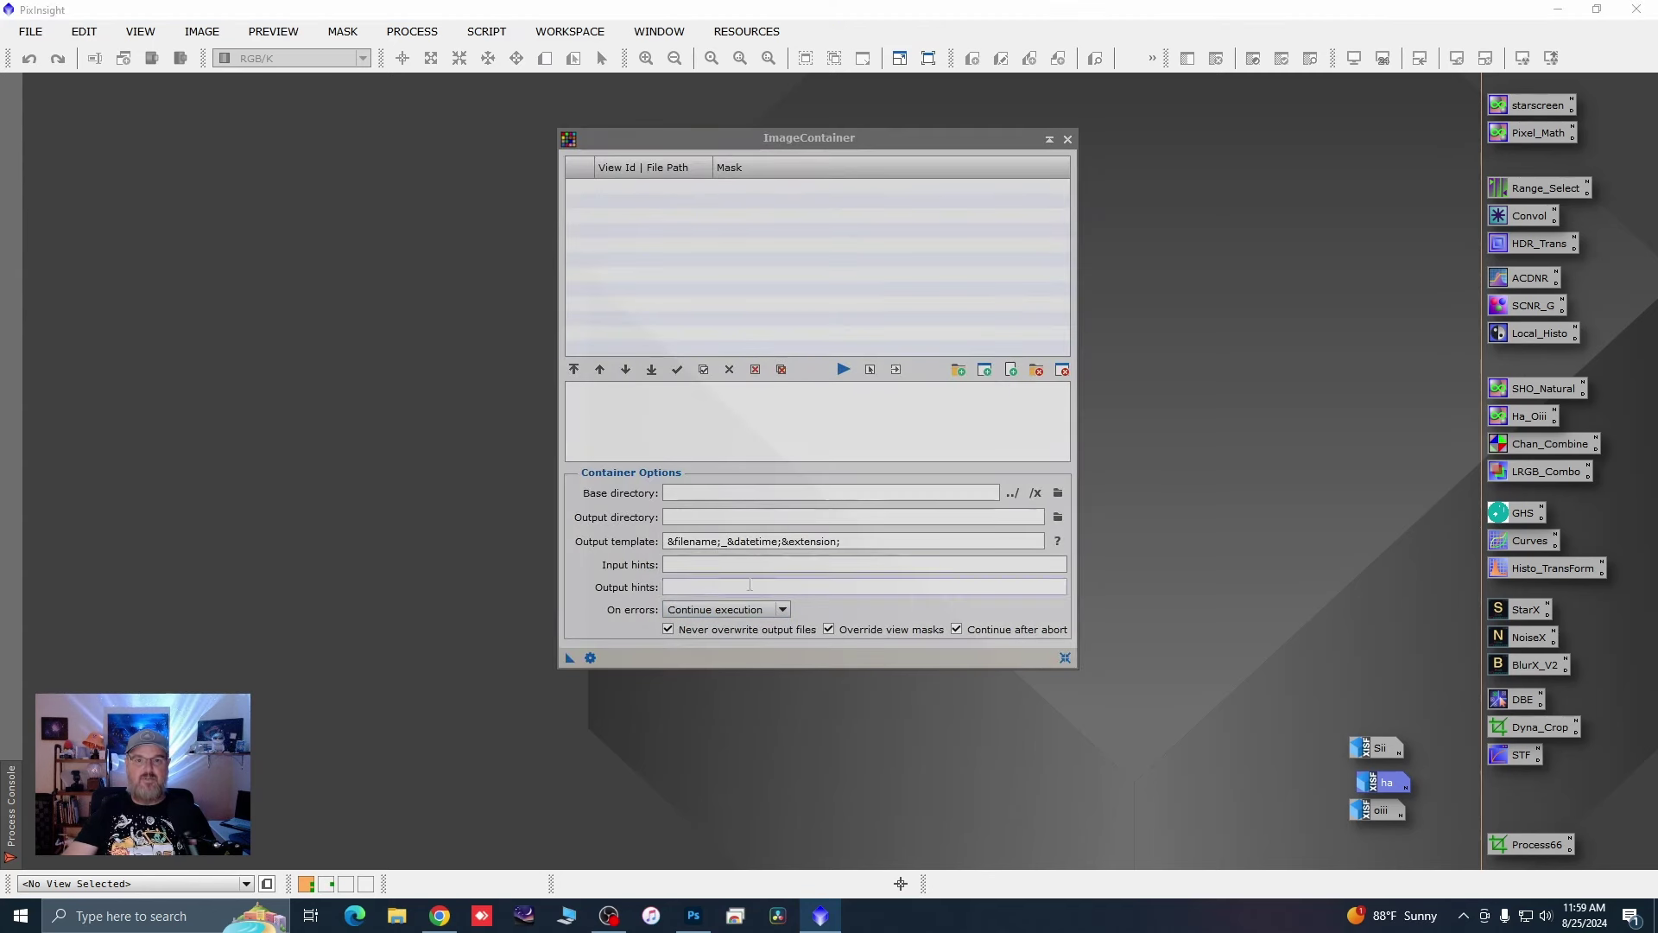
left_click_drag(909, 137, 851, 139)
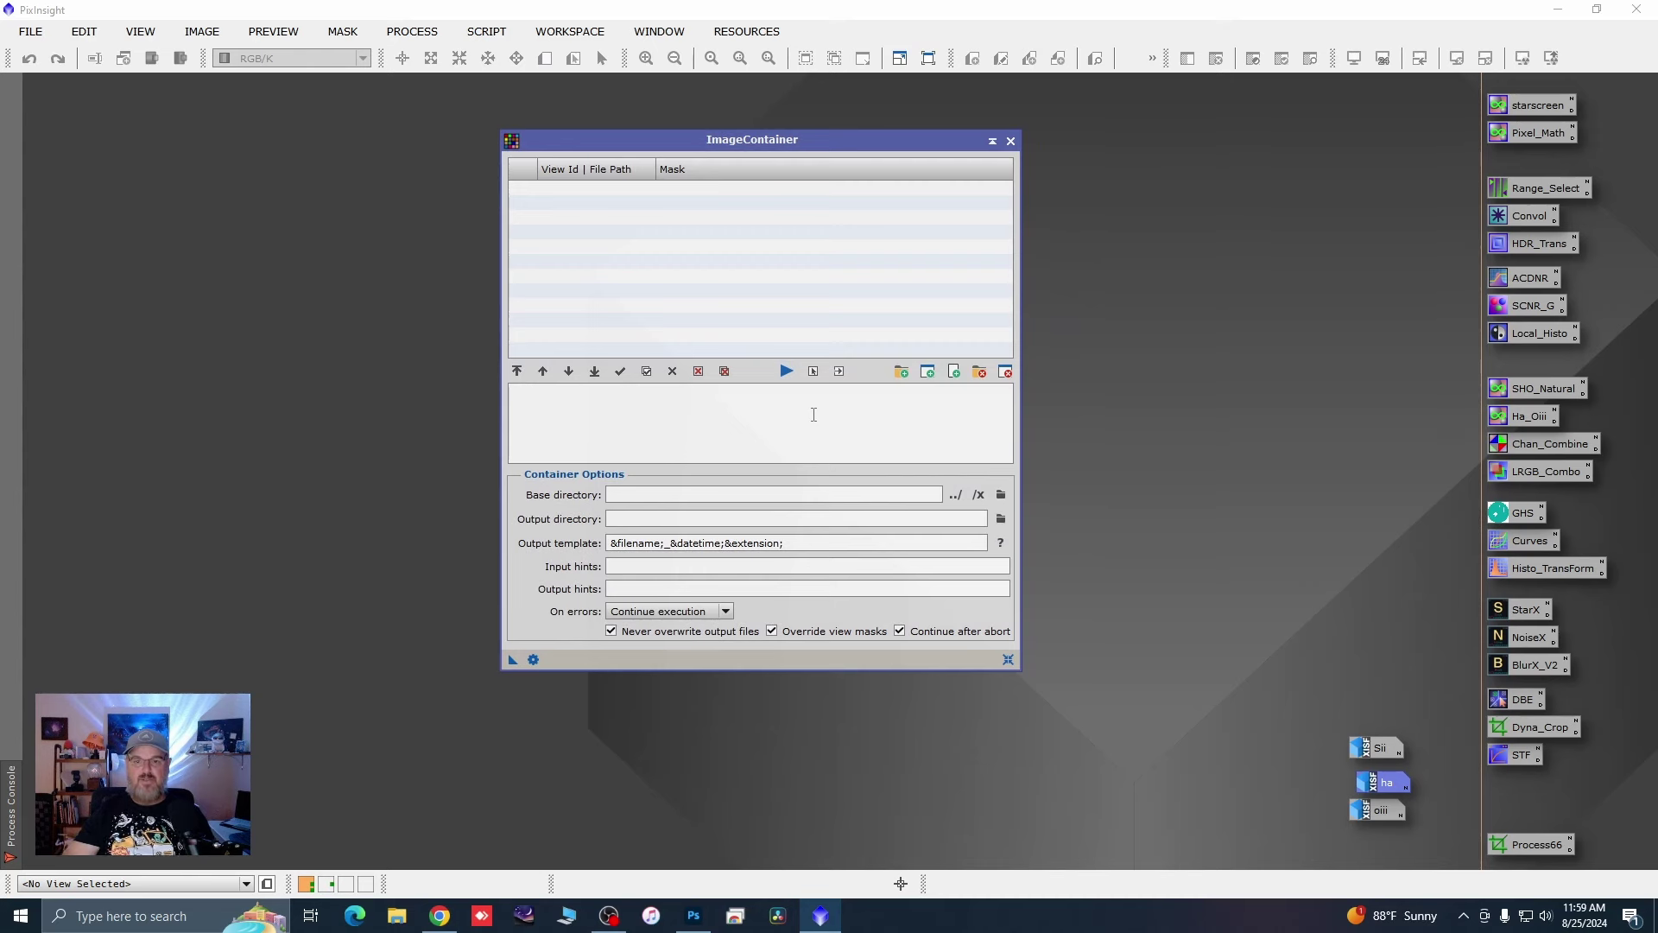
left_click(902, 371)
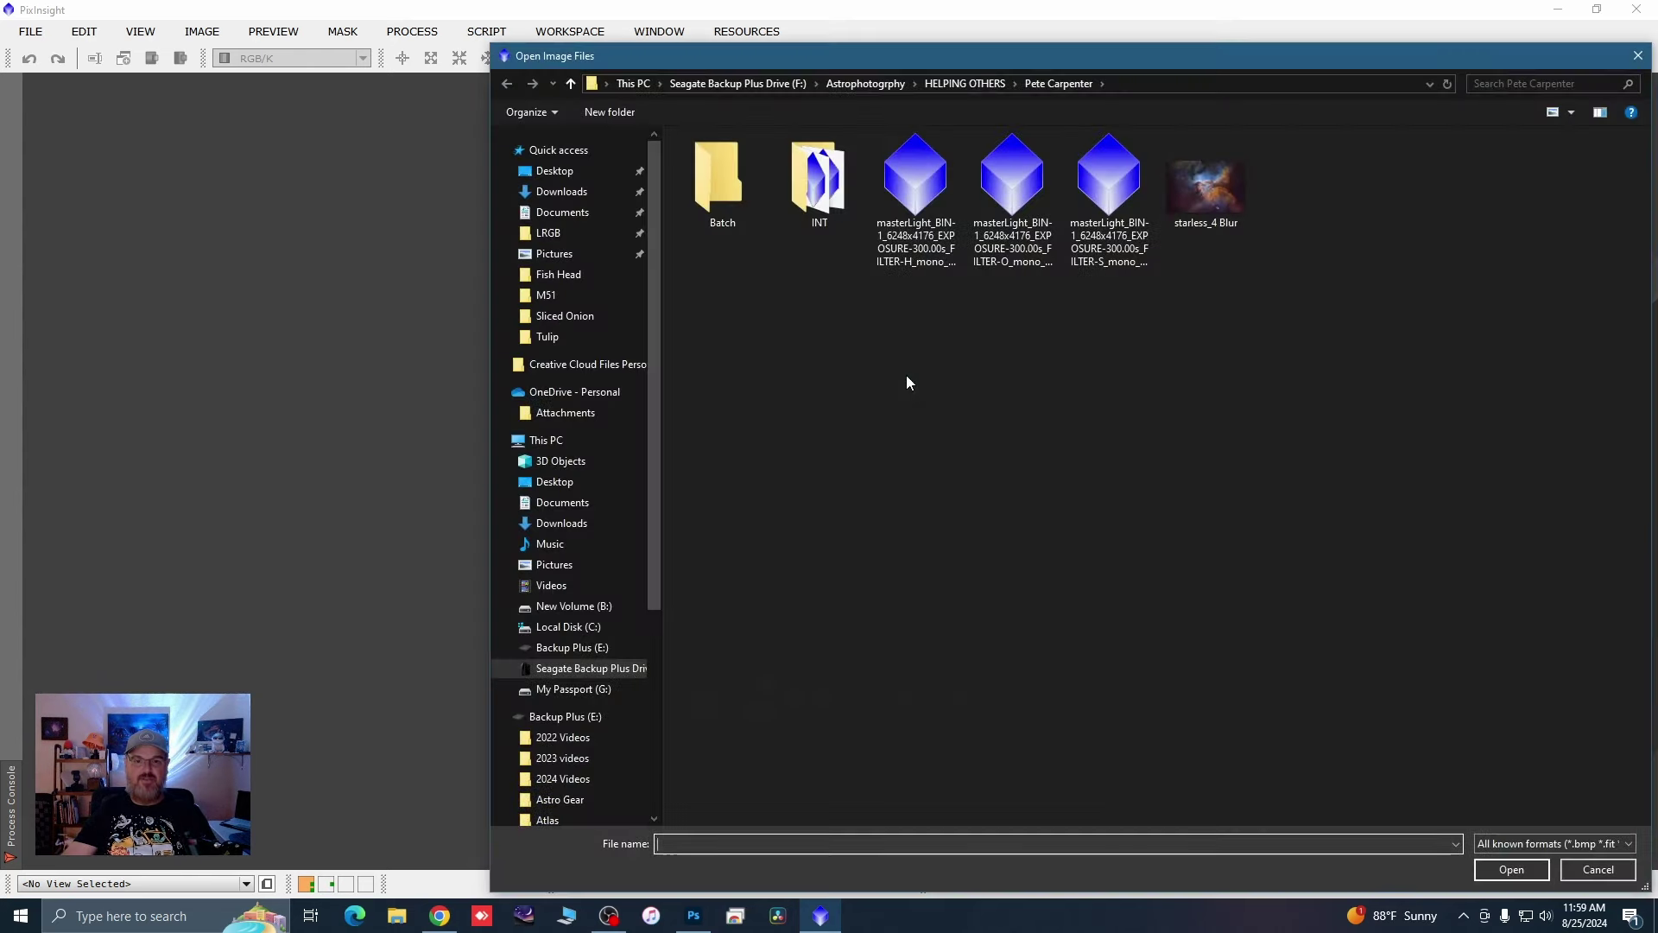
double_click(819, 203)
left_click_drag(703, 233, 751, 145)
left_click(1527, 870)
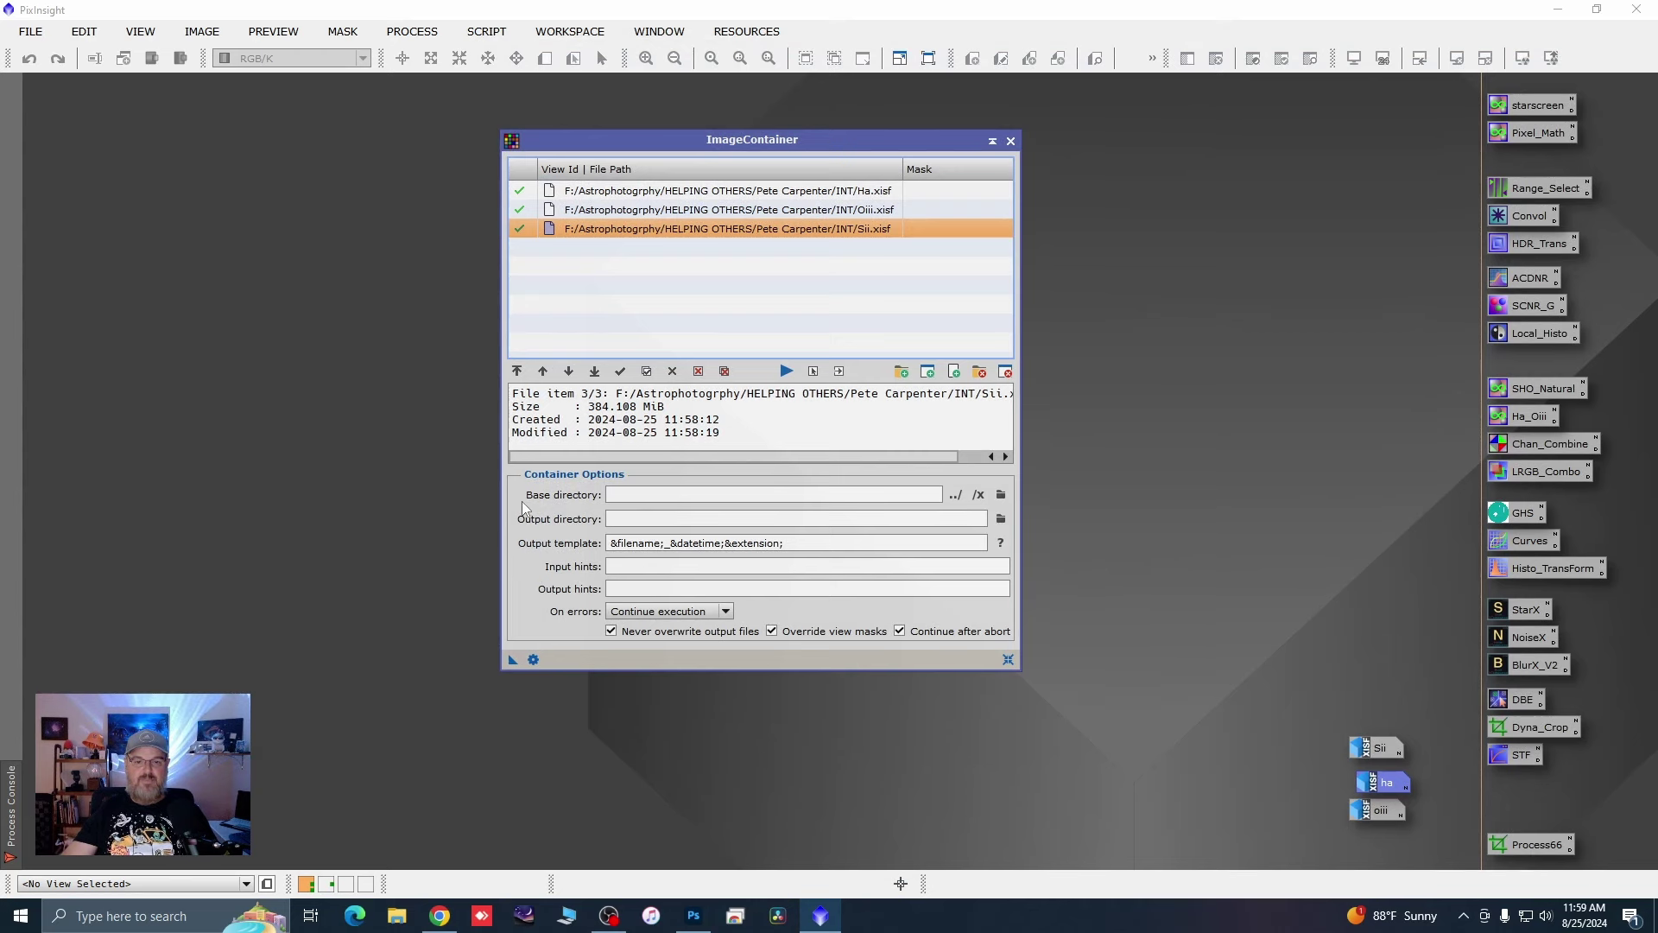
Step: Set the container's output directory to Batch and save it as a workspace instance
left_click(1000, 519)
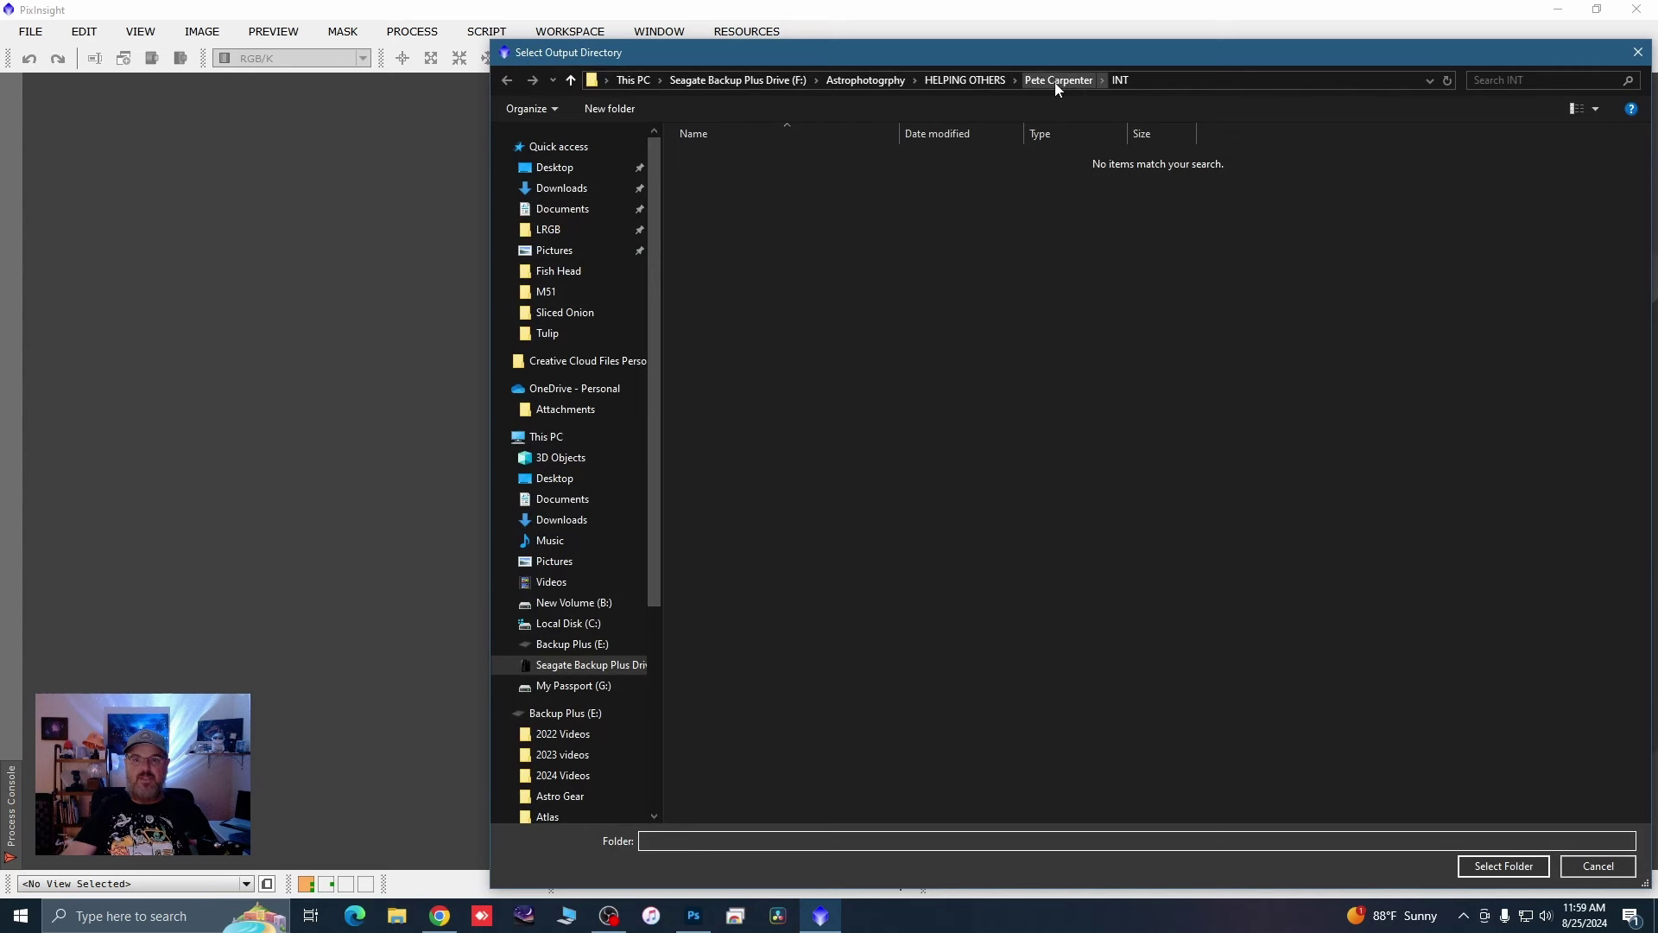
left_click(1057, 88)
double_click(722, 194)
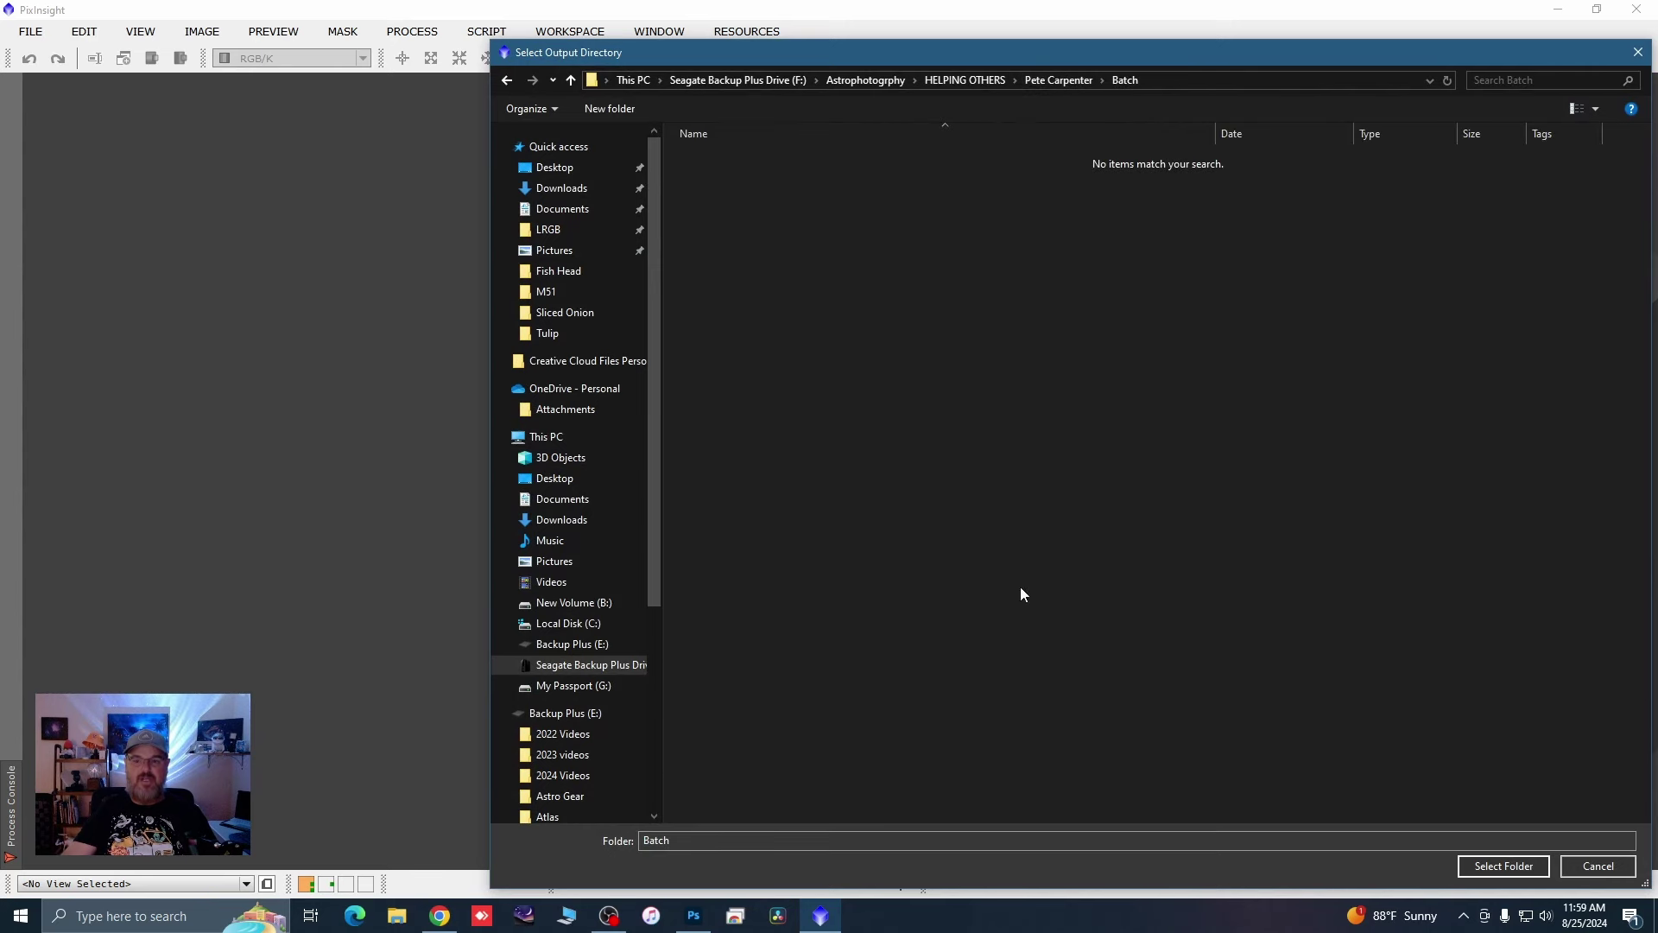
left_click(1479, 866)
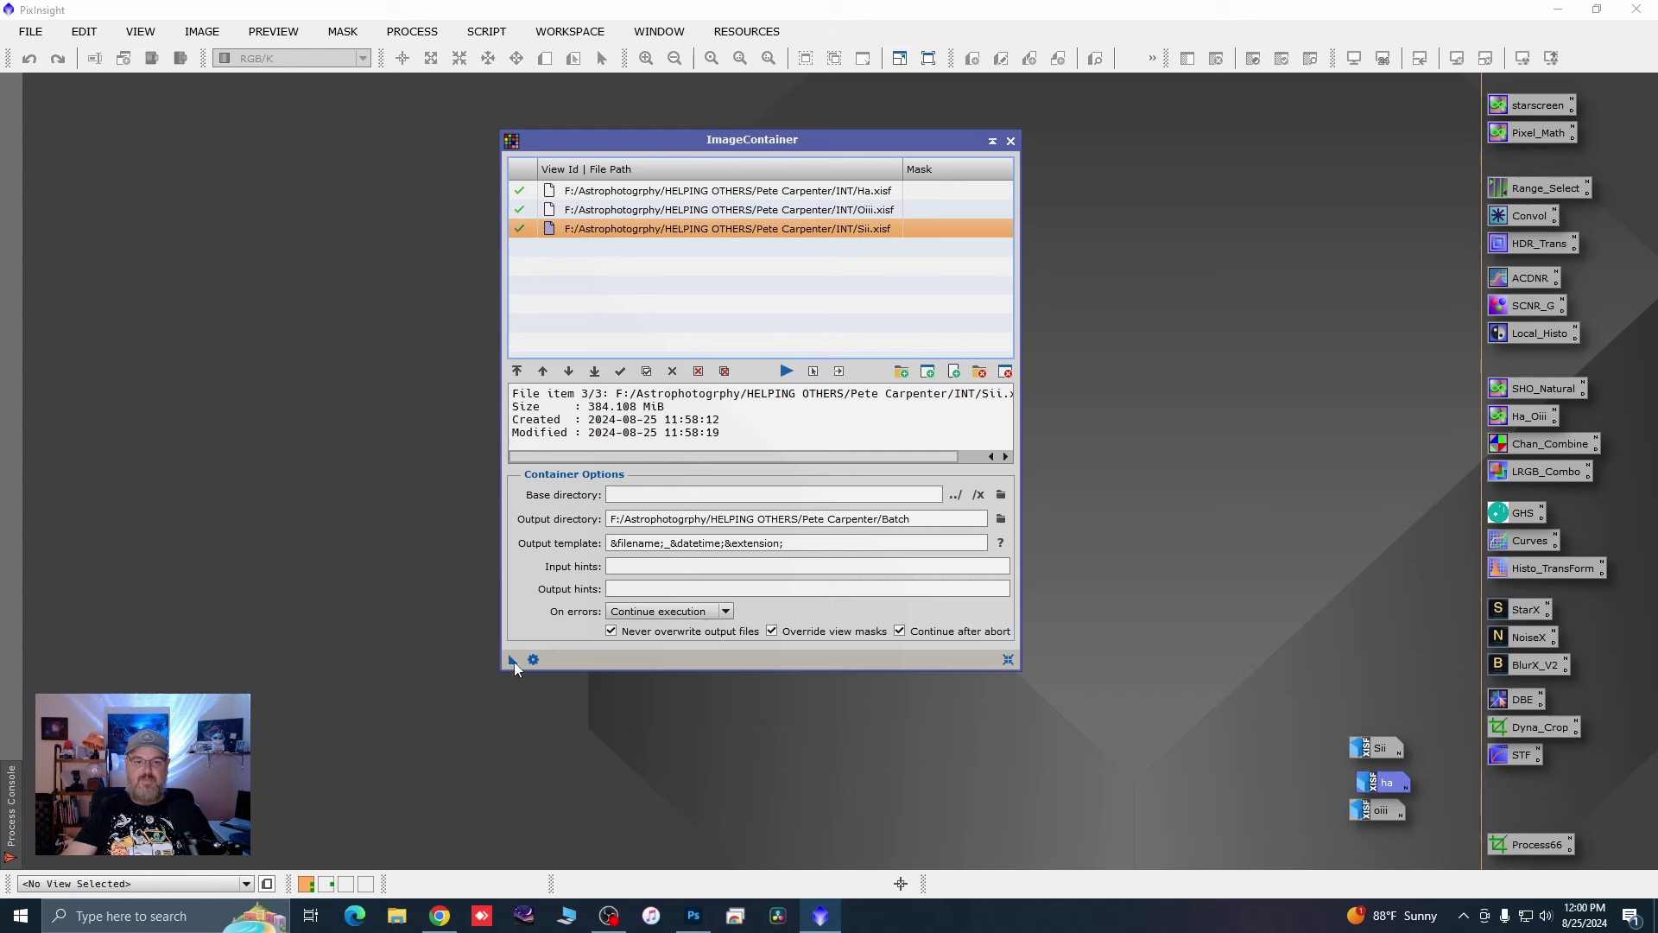
left_click_drag(513, 661, 259, 805)
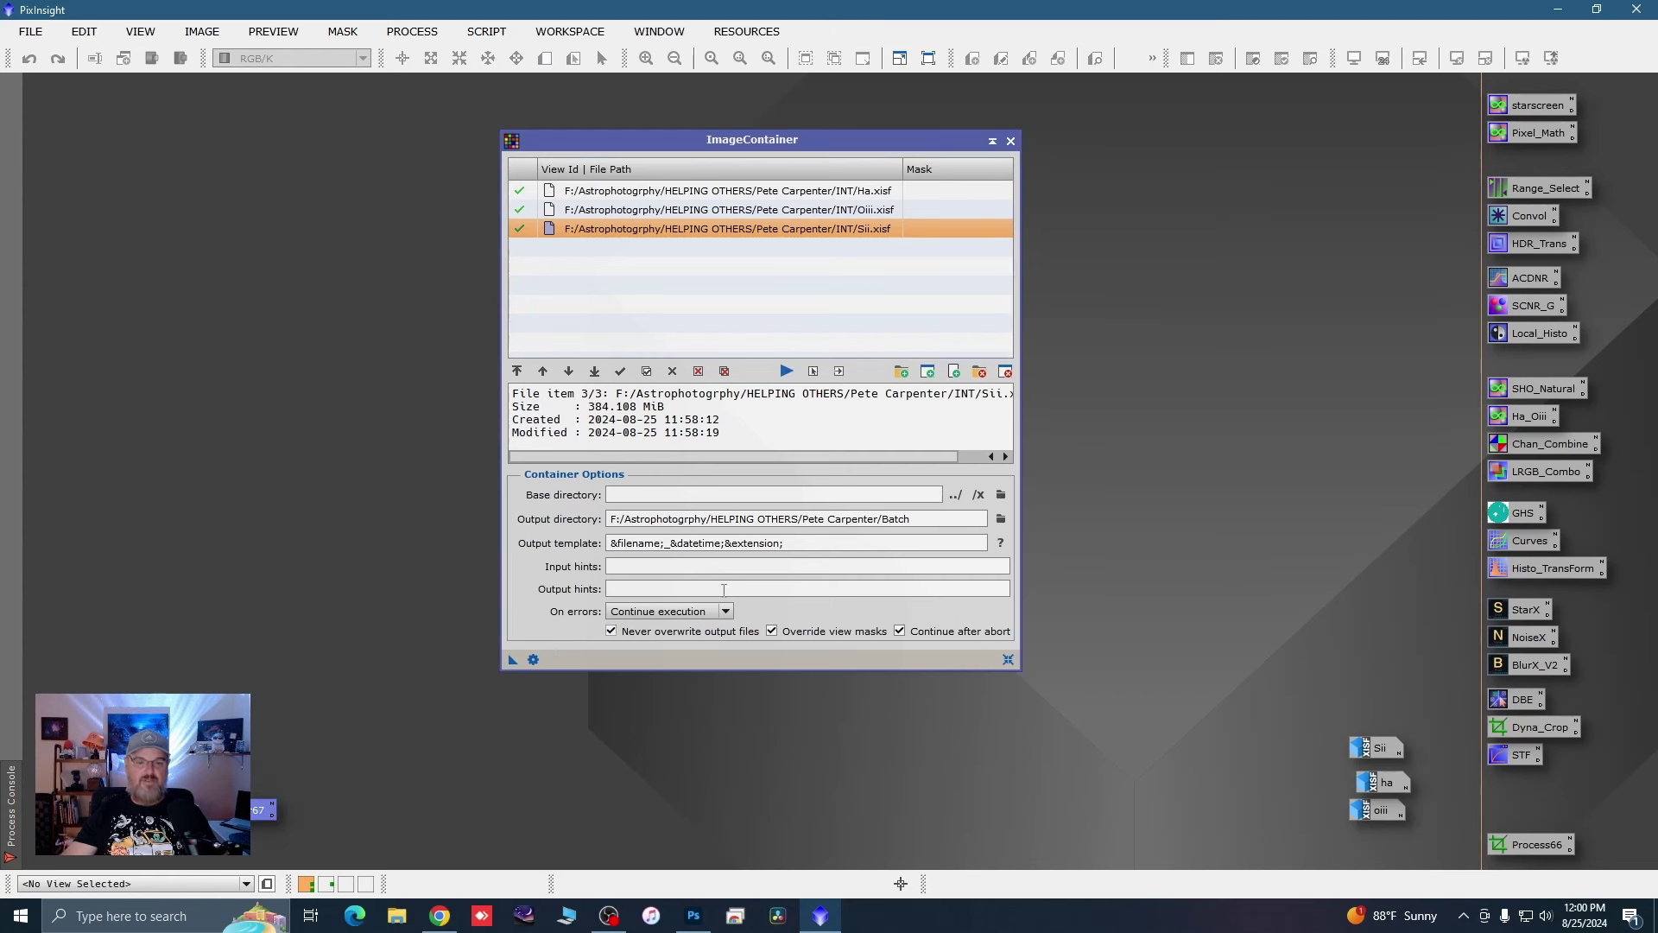
left_click(1013, 141)
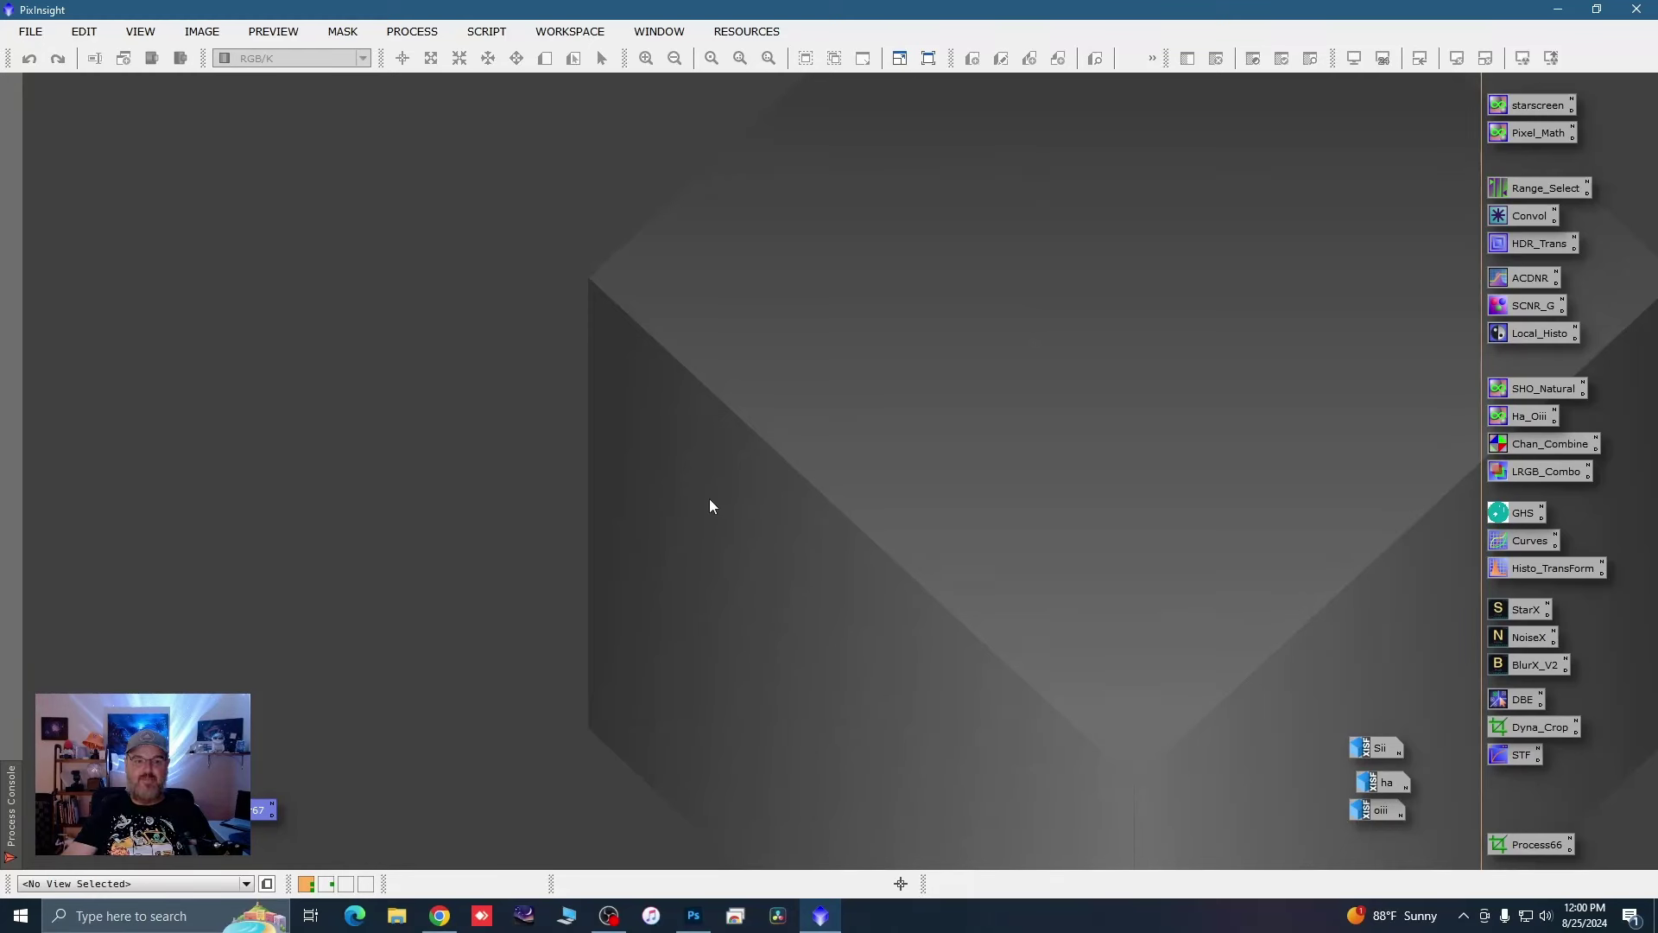
Step: Move ImageContainer67 into clear view and open an empty ProcessContainer from All Processes
left_click_drag(259, 805, 381, 816)
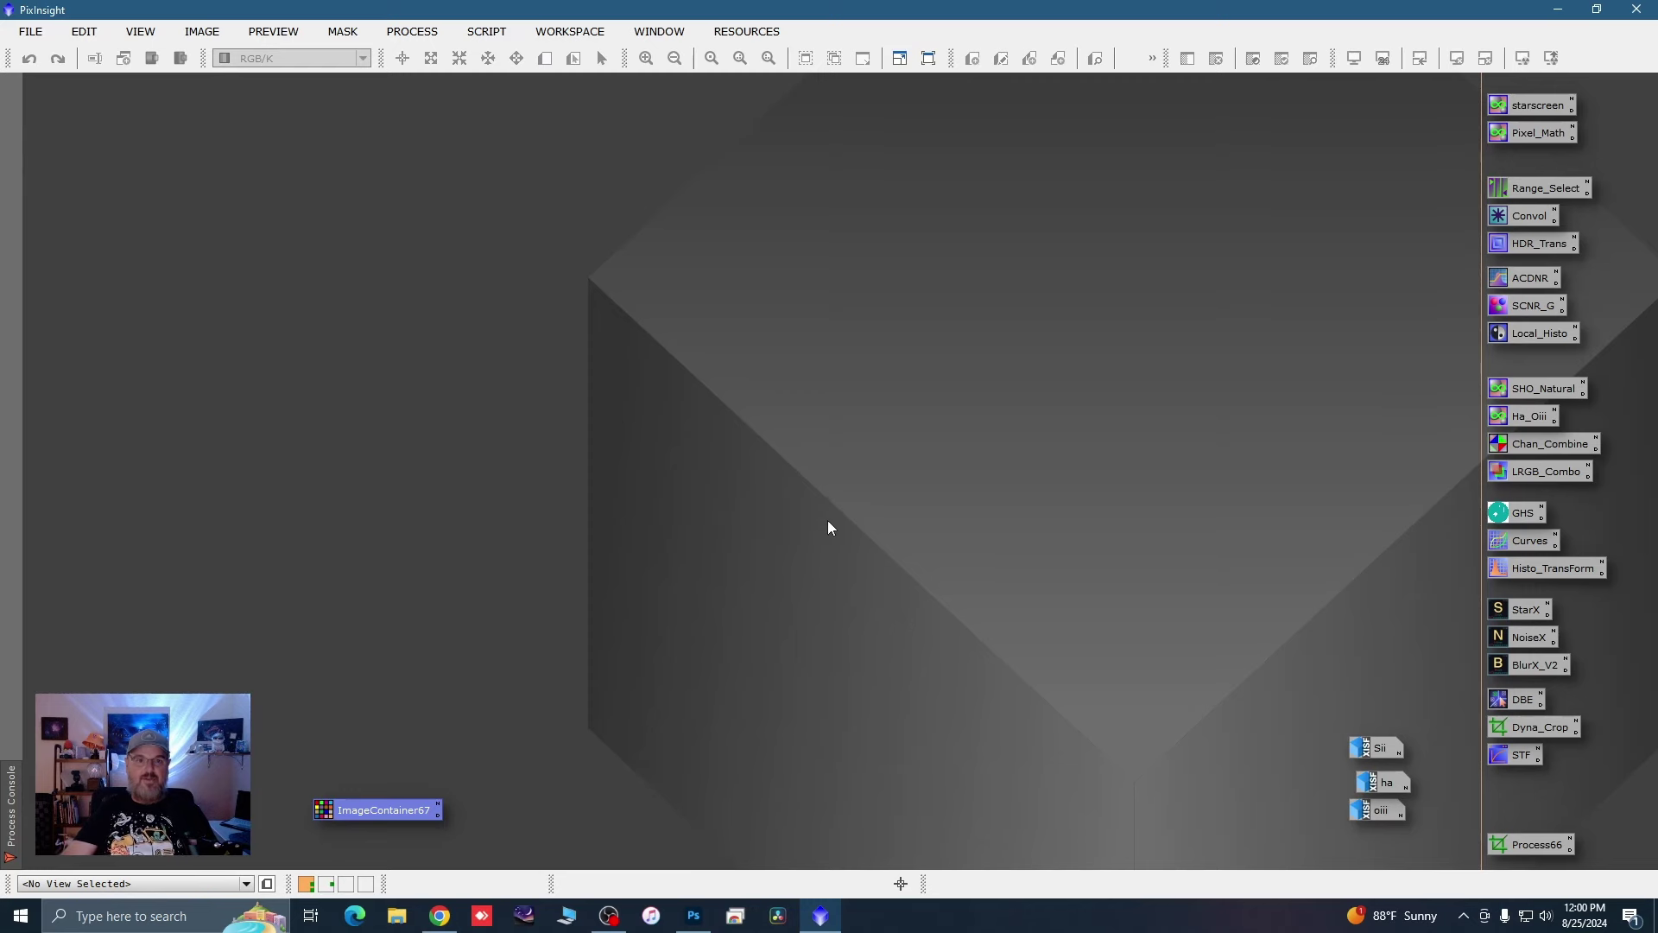
left_click(410, 34)
mouse_move(525, 19)
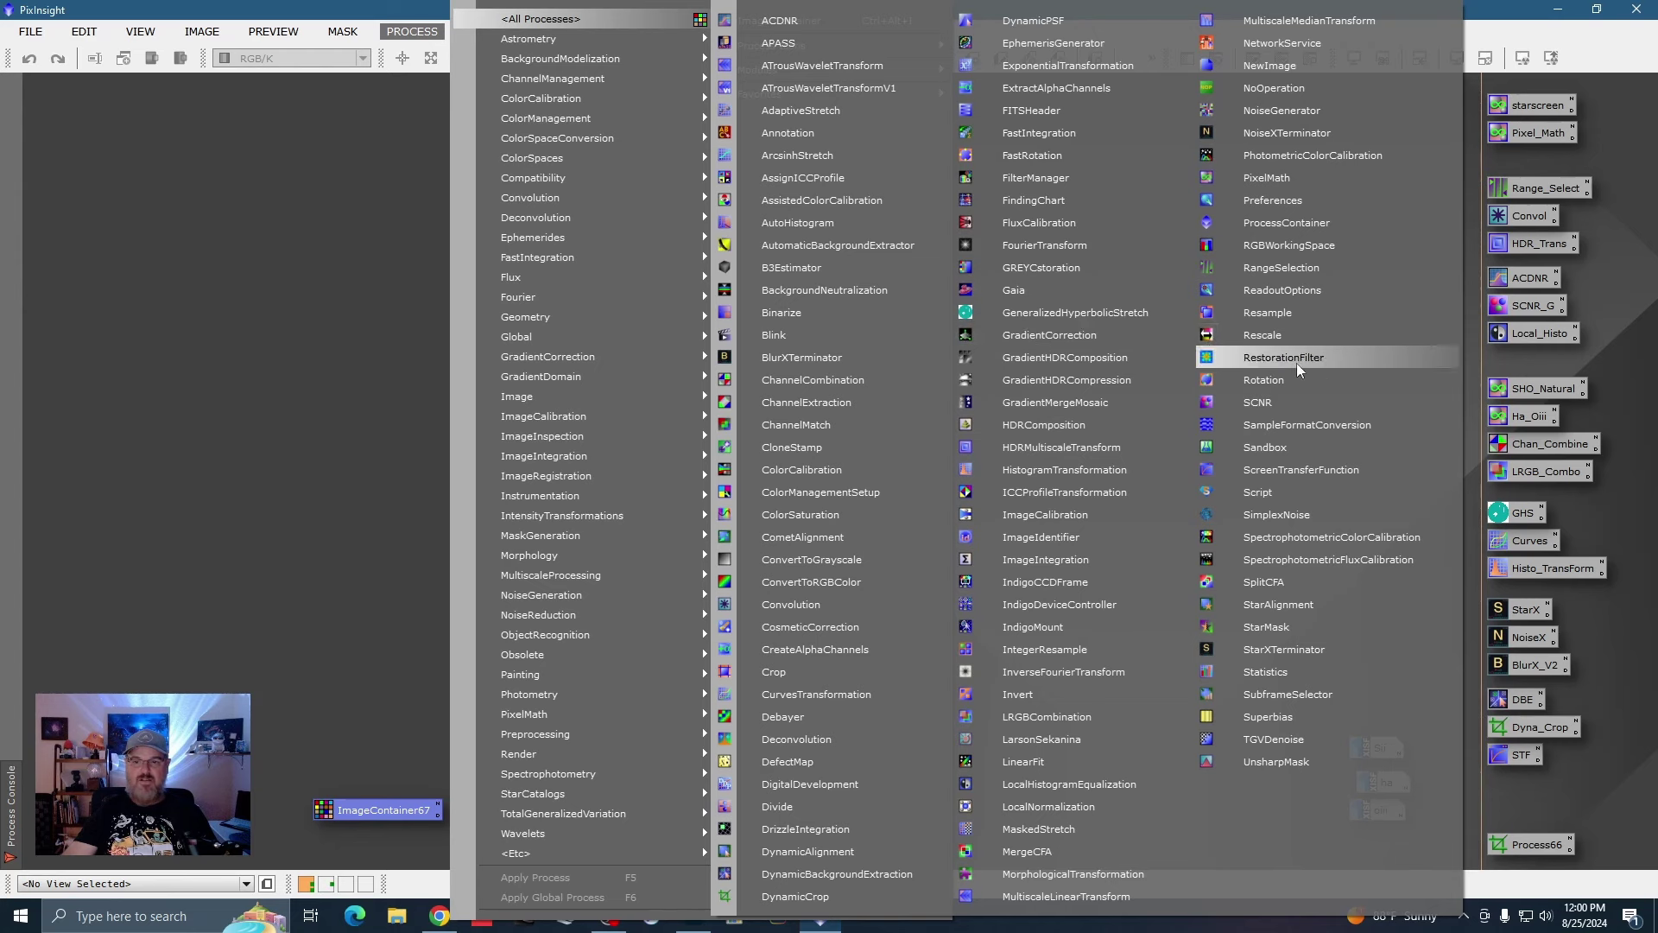
left_click(1272, 227)
left_click_drag(691, 184, 656, 178)
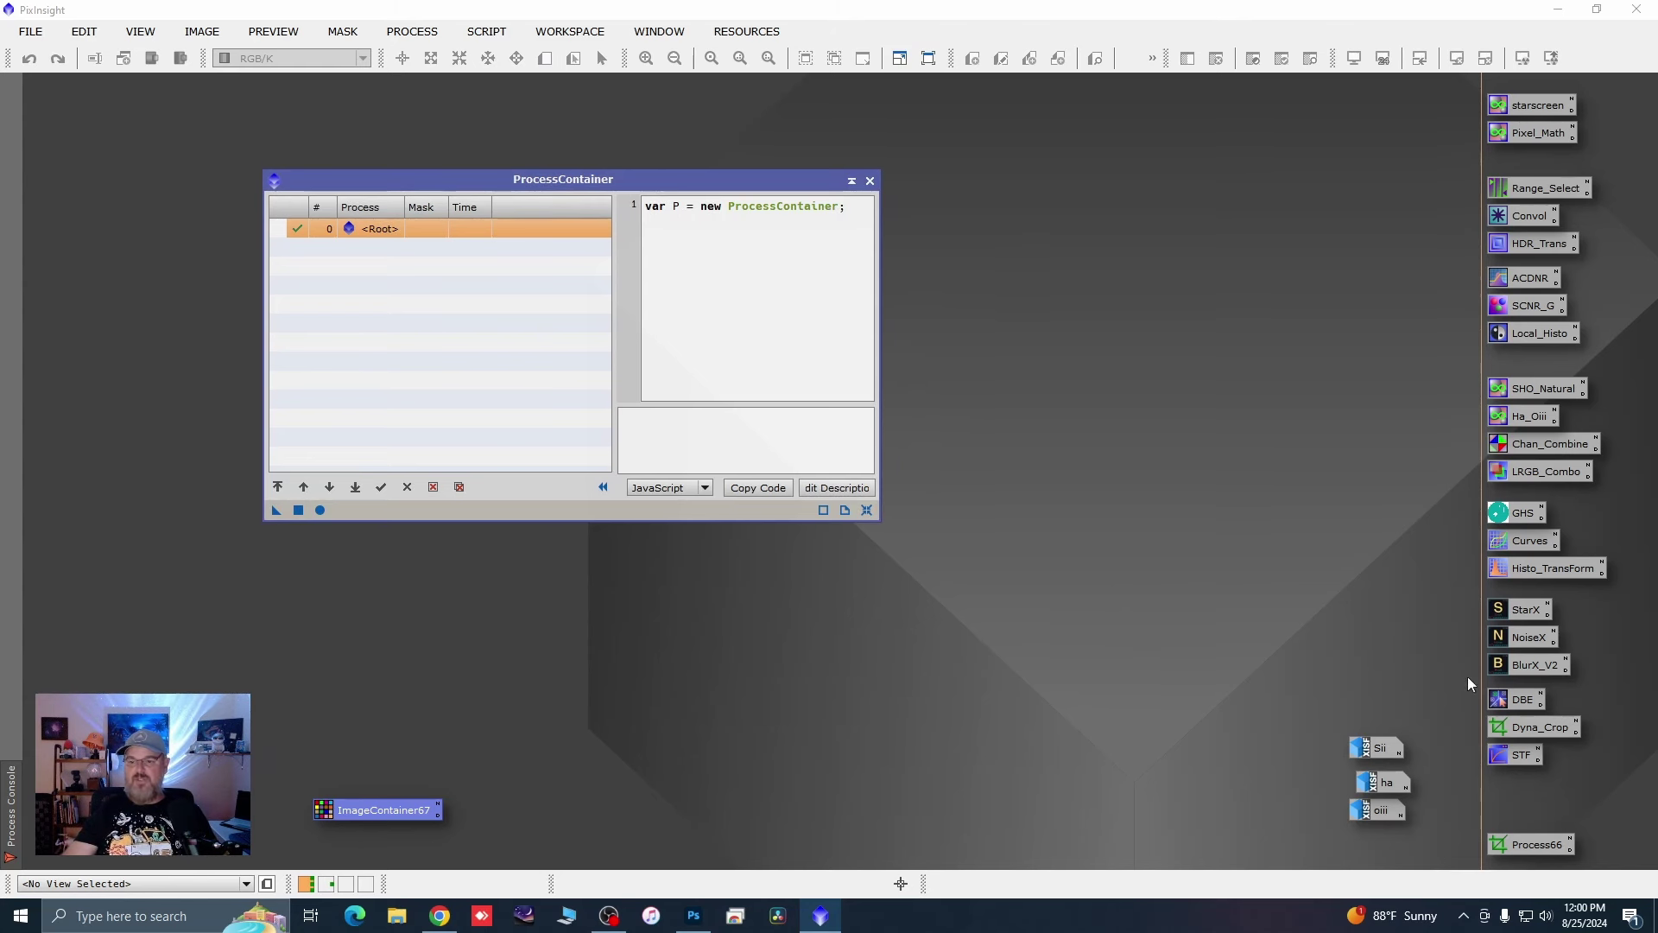
Step: Add BlurXTerminator (correct only) and StarXTerminator (with star image) to the ProcessContainer
double_click(1534, 665)
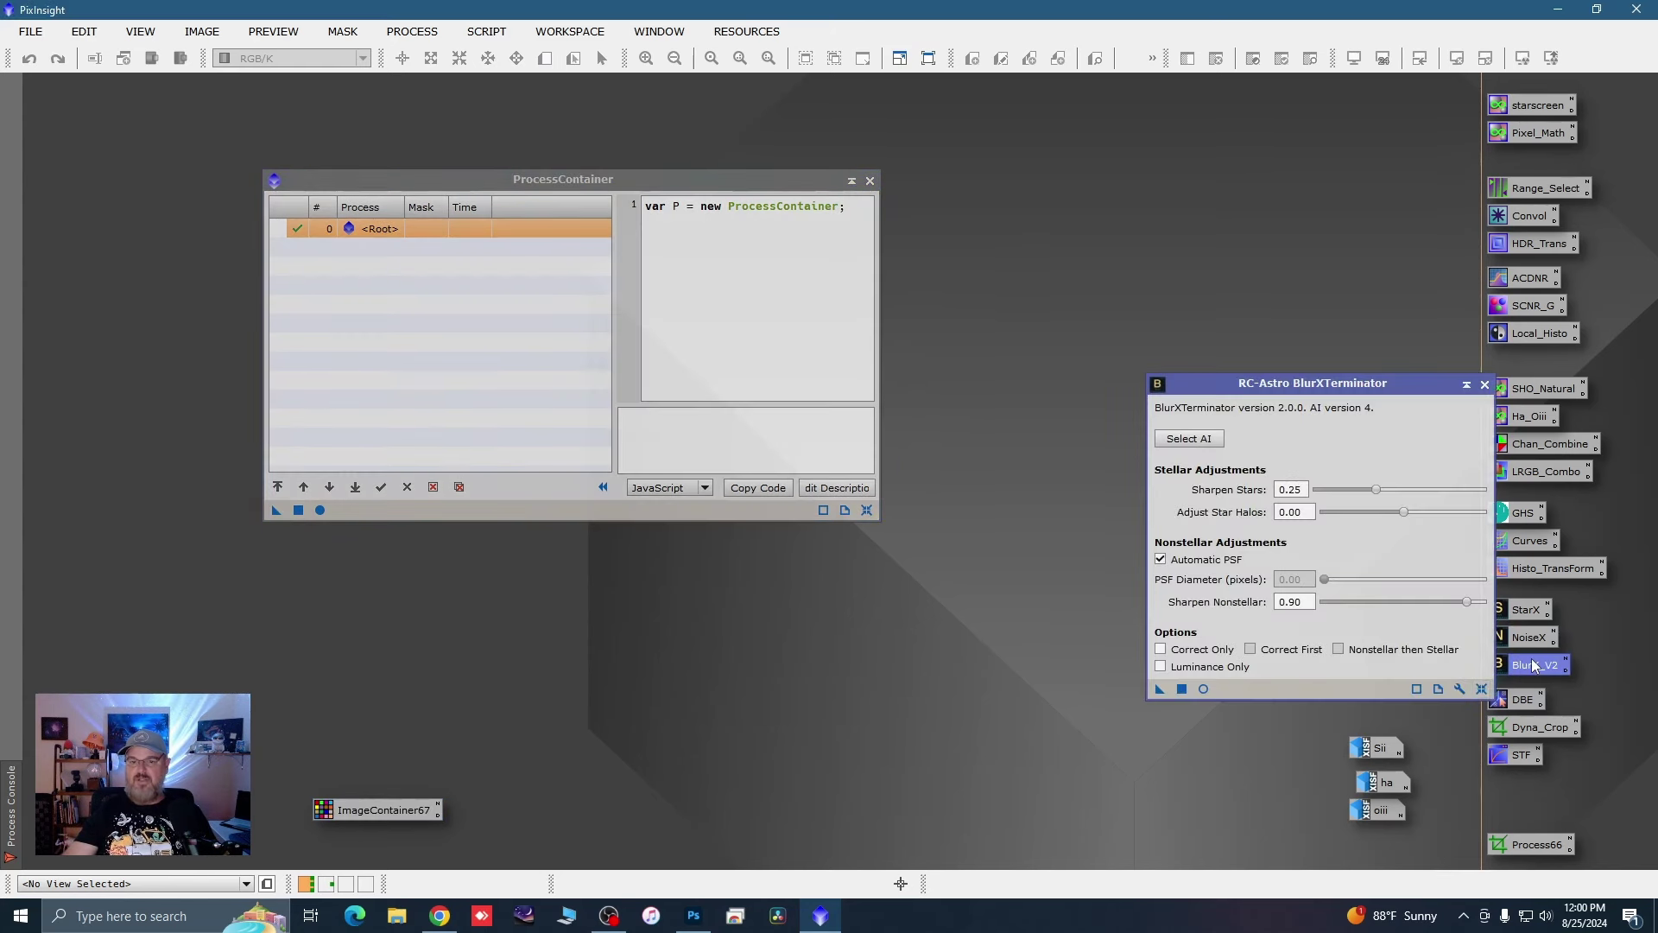
left_click(1161, 649)
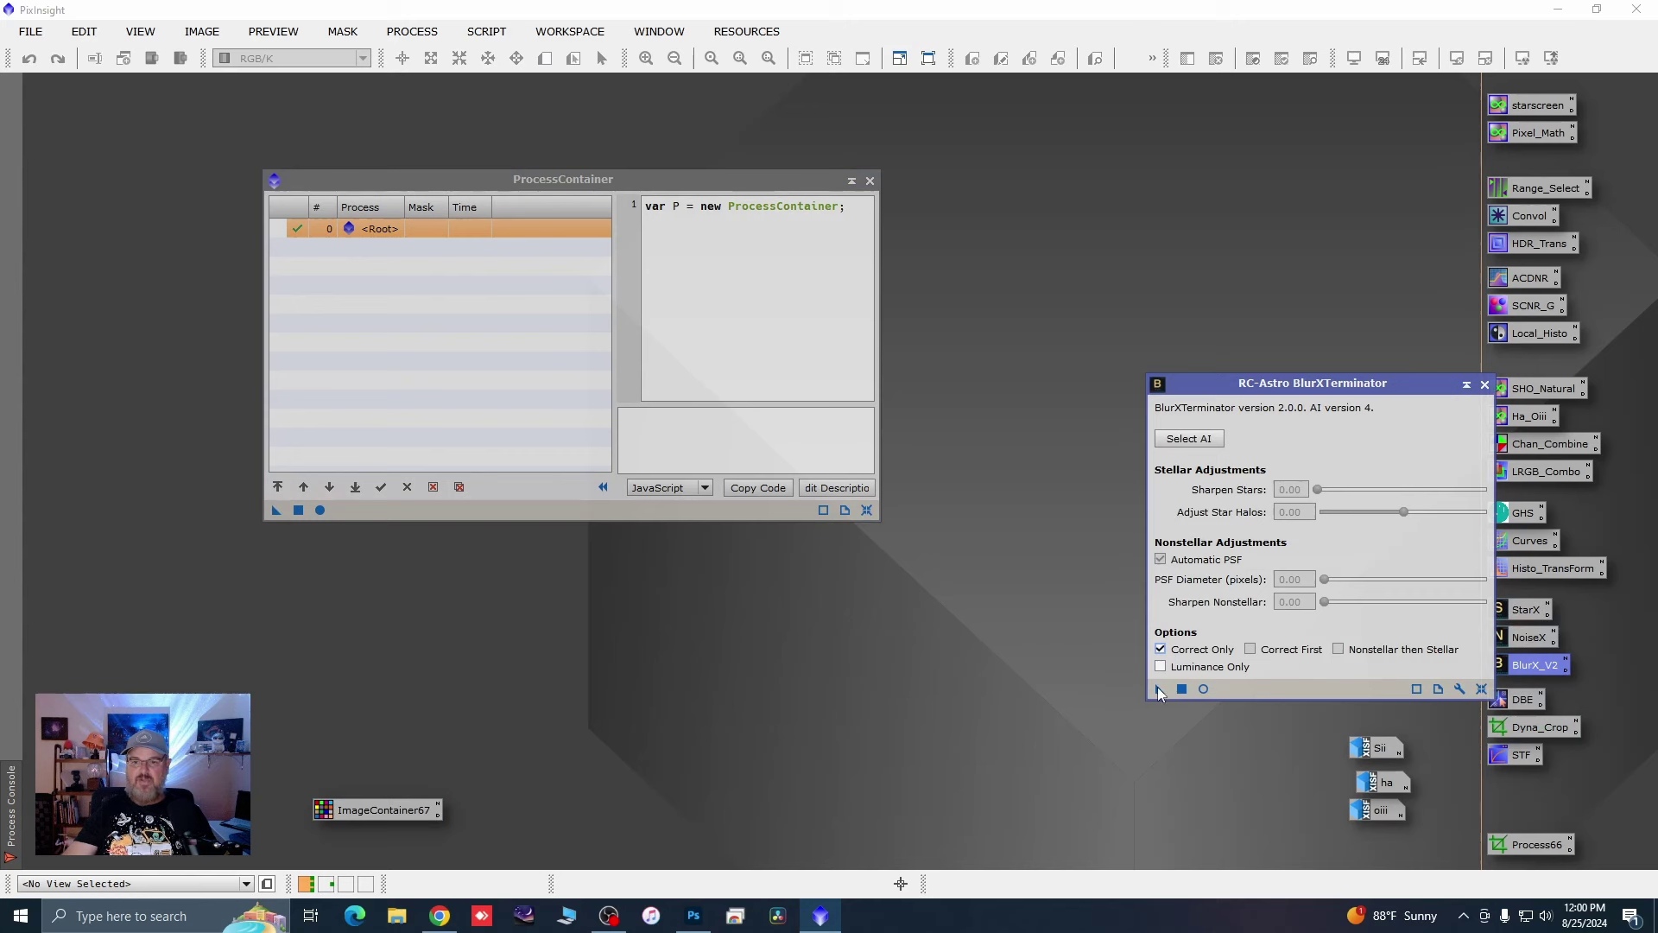
left_click_drag(1161, 690, 442, 346)
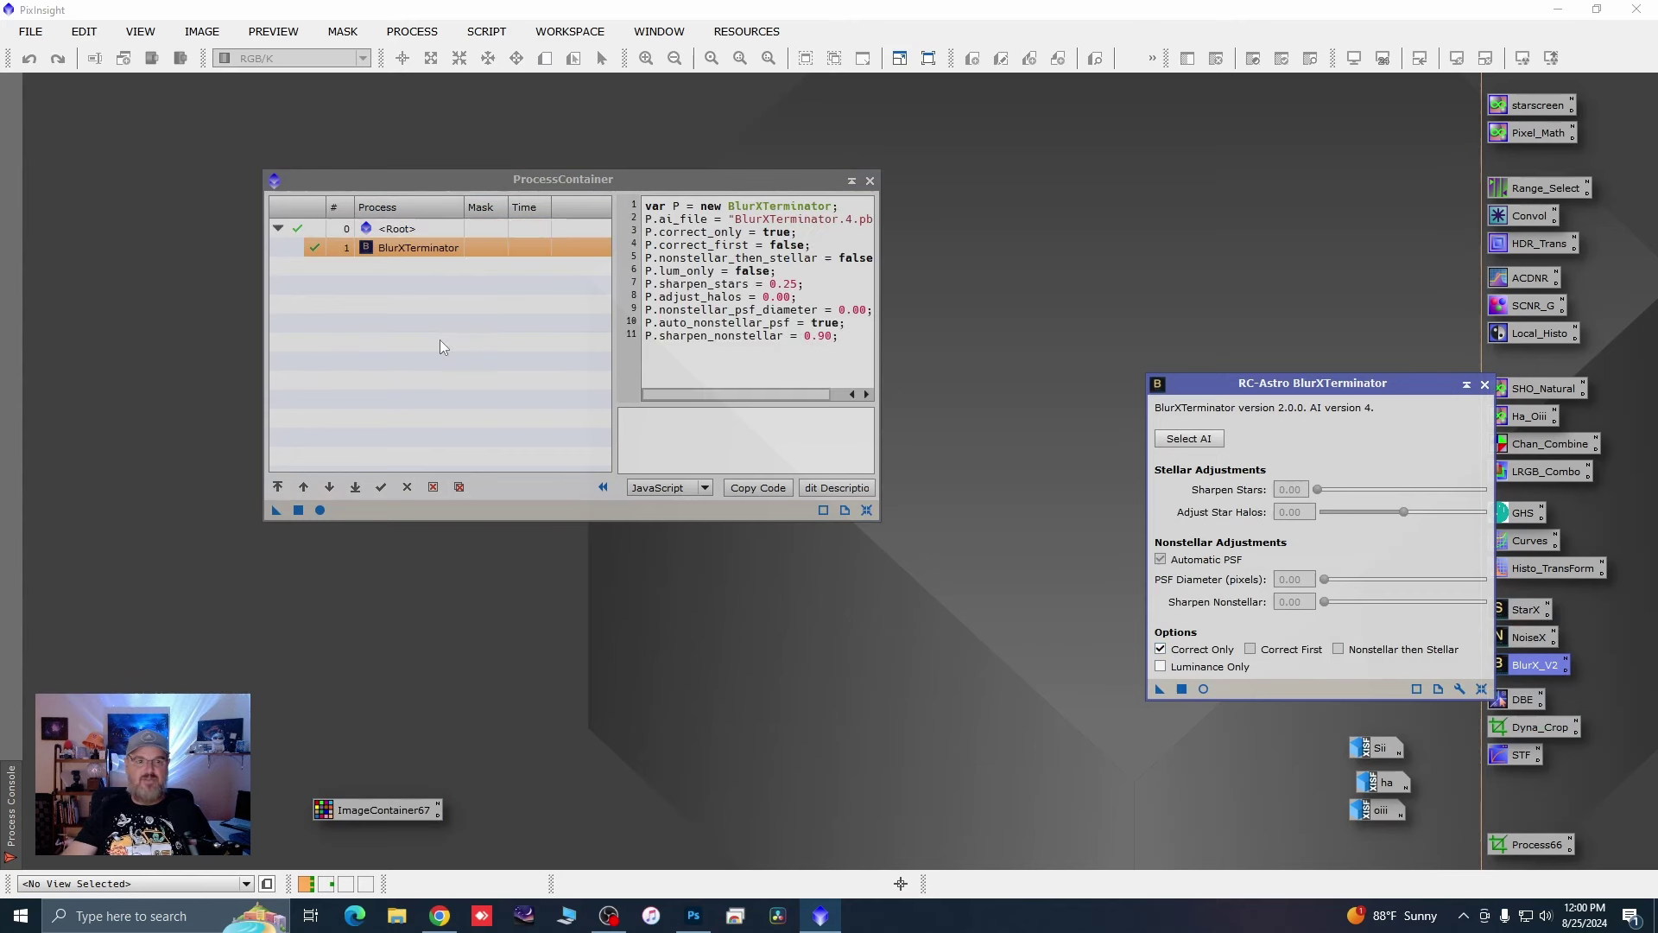
left_click(1484, 384)
double_click(1521, 612)
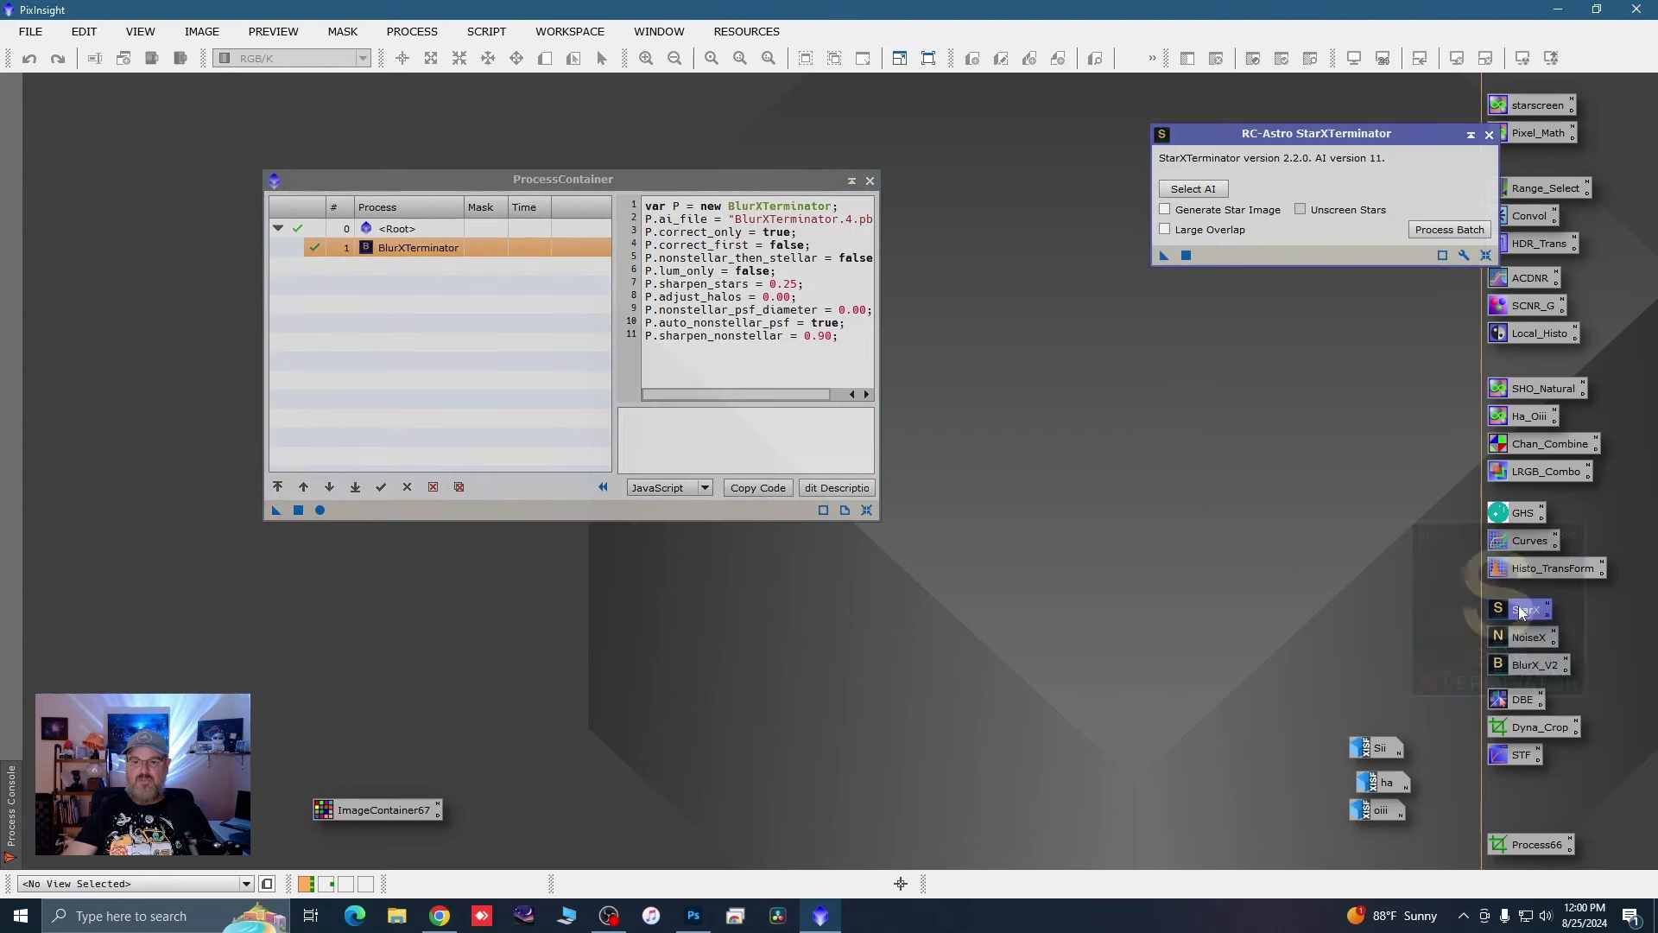
left_click(1165, 210)
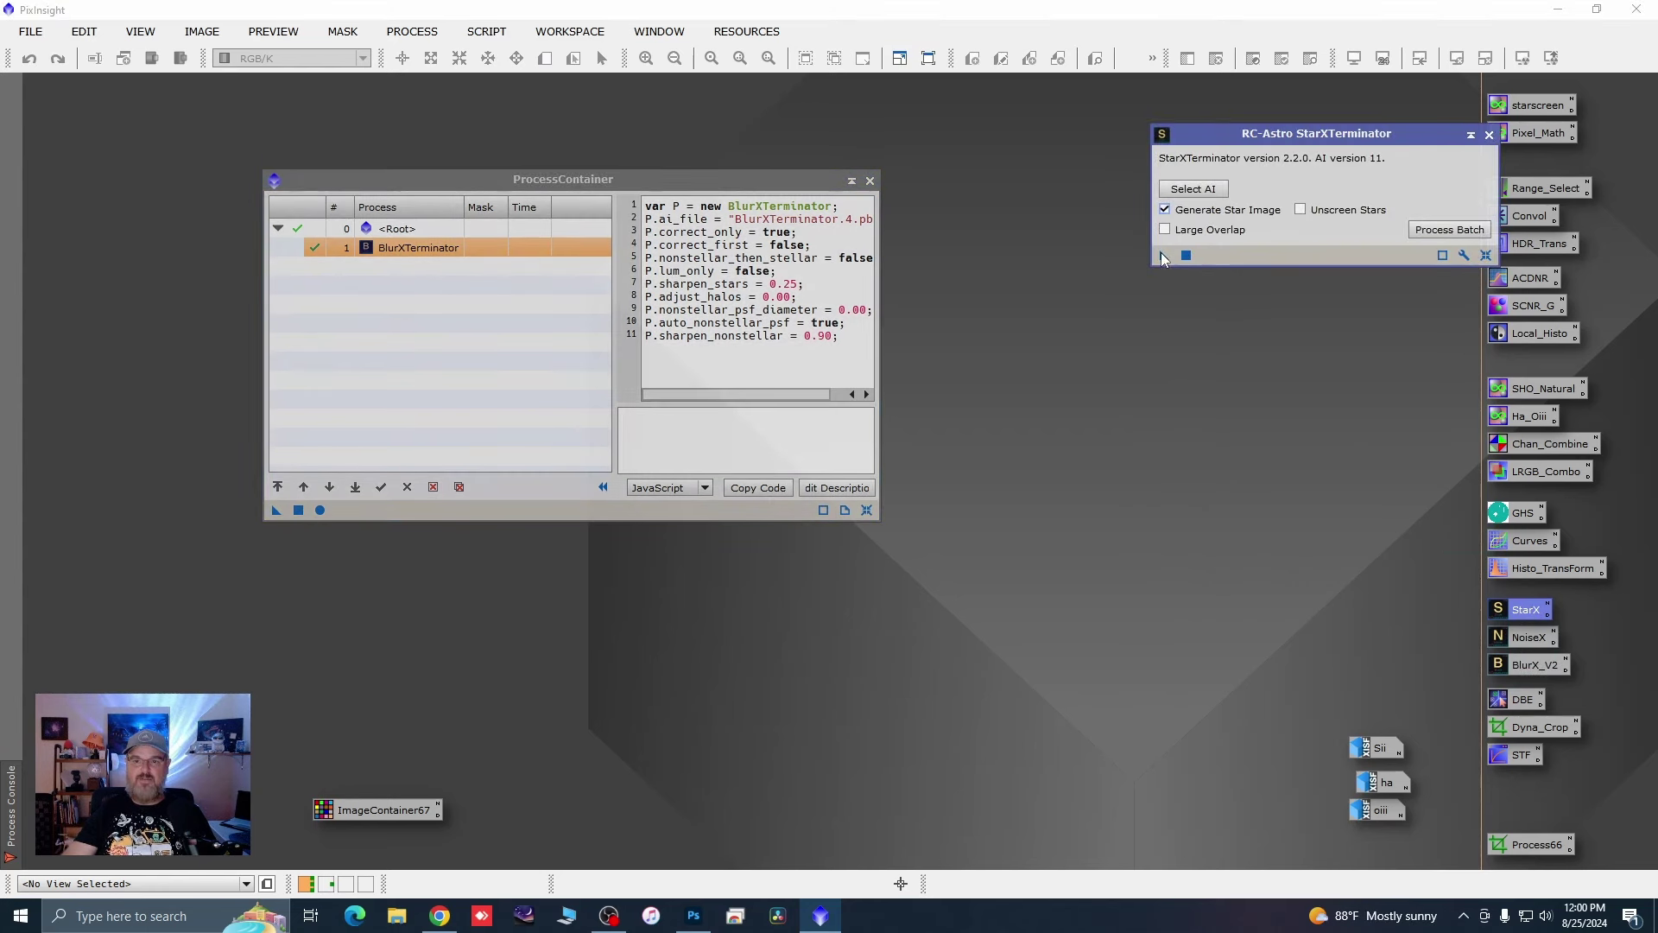
left_click_drag(1163, 256, 531, 334)
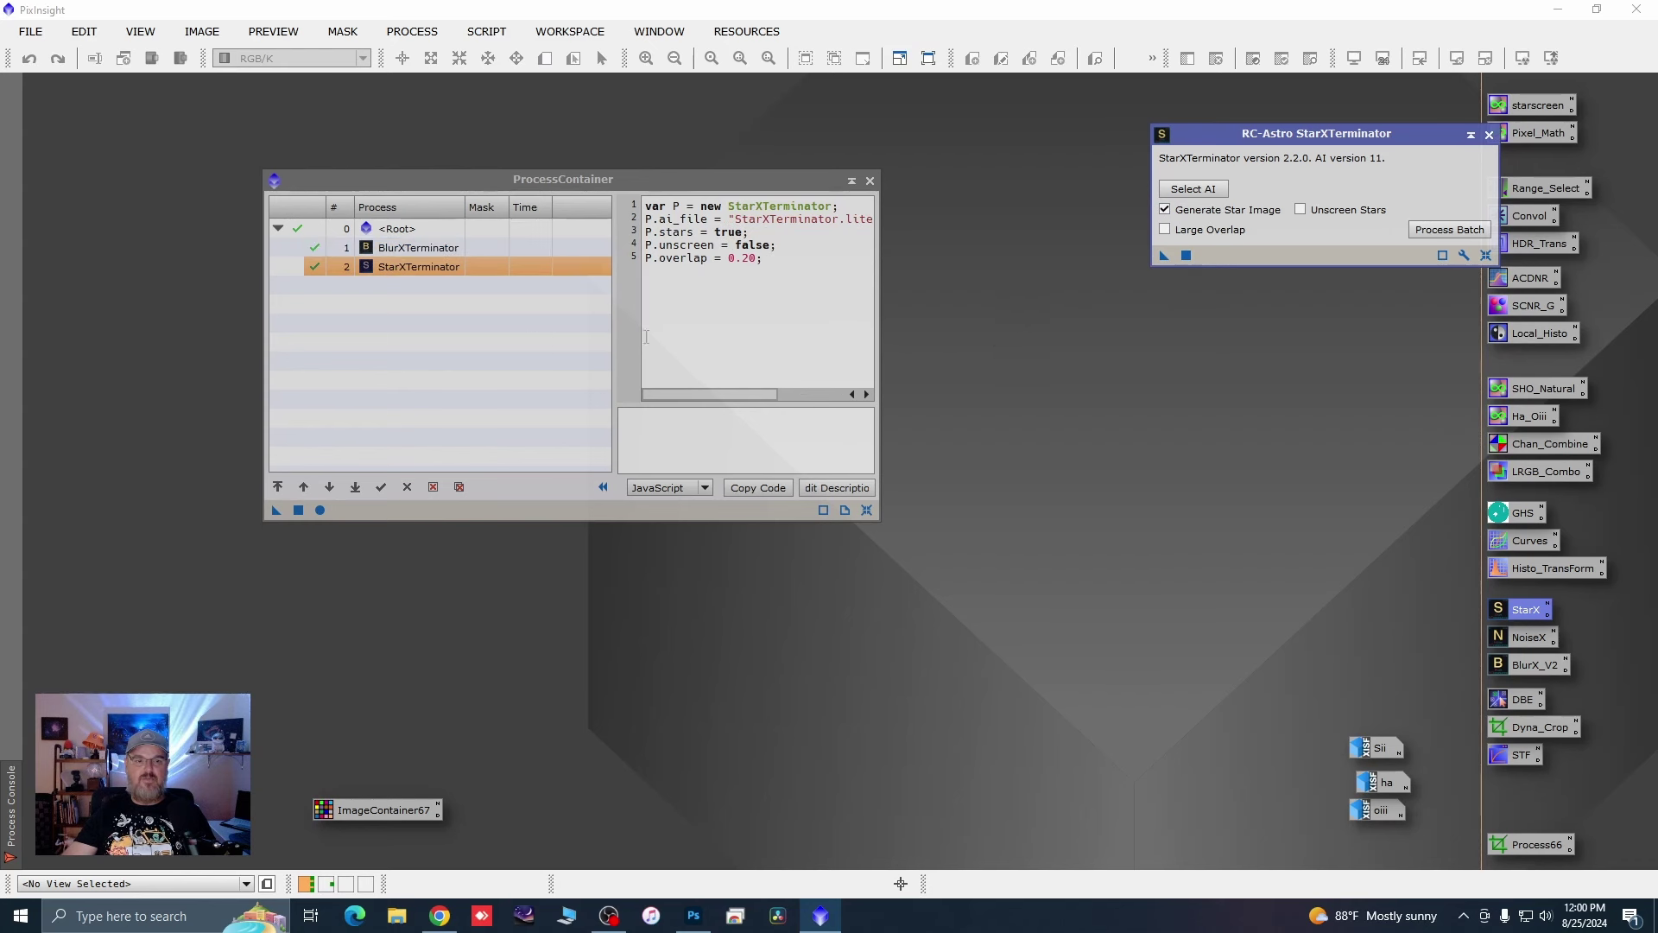
left_click(1490, 136)
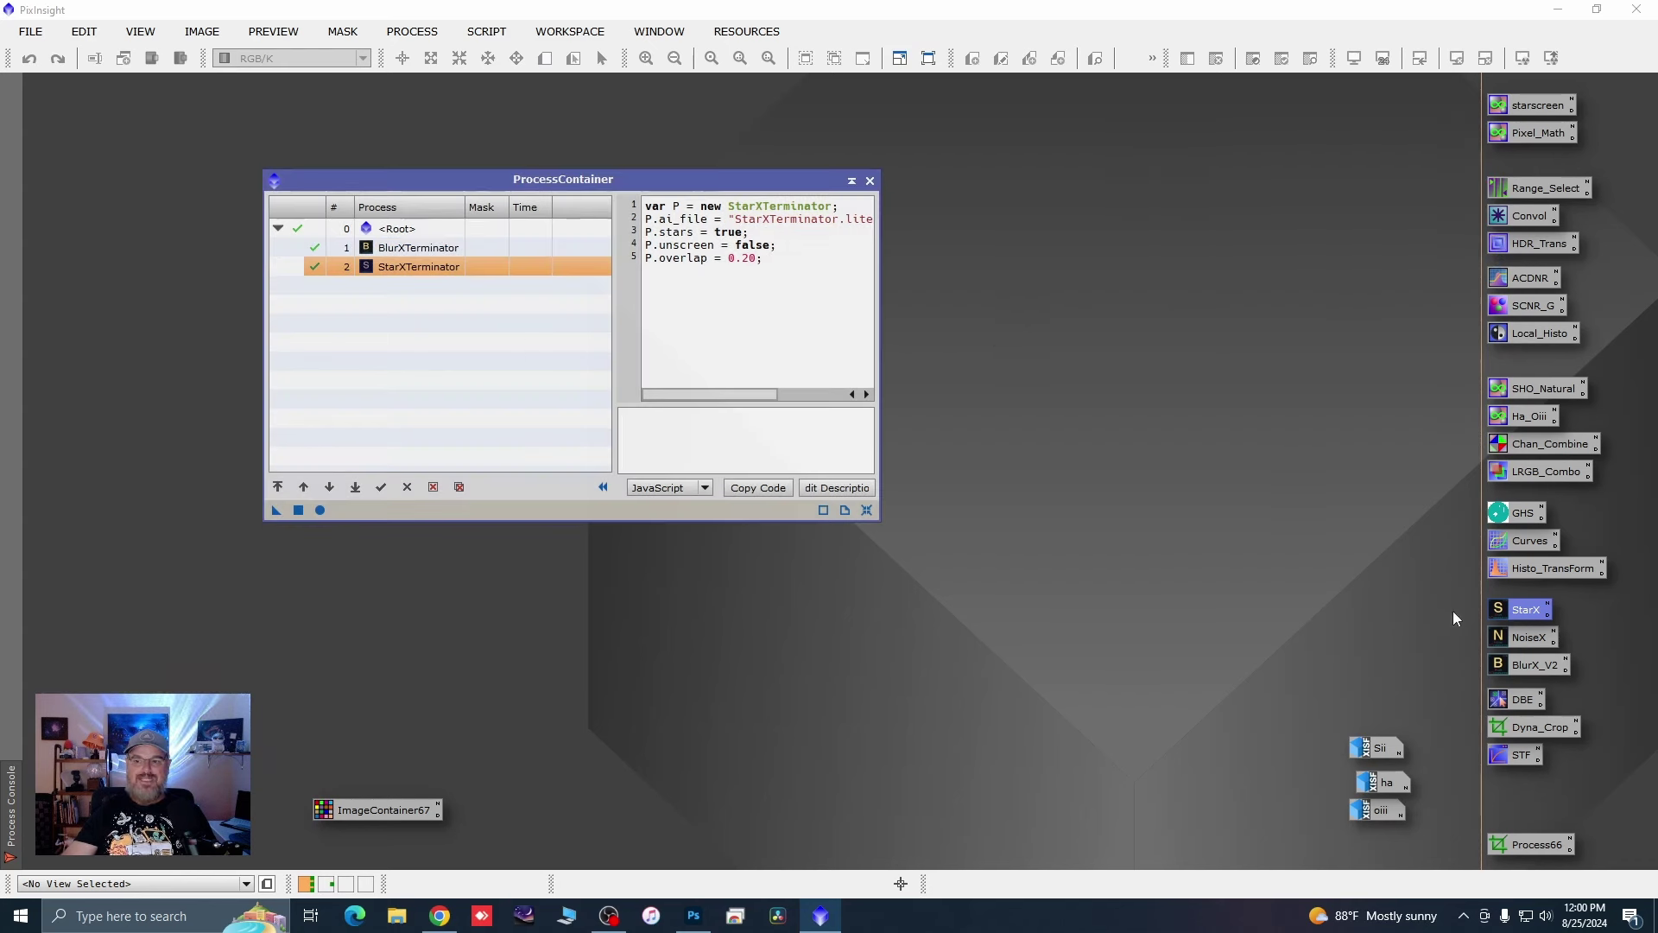
Step: Add NoiseXTerminator at 0.53 denoise, then save the chain as Process68
double_click(1529, 640)
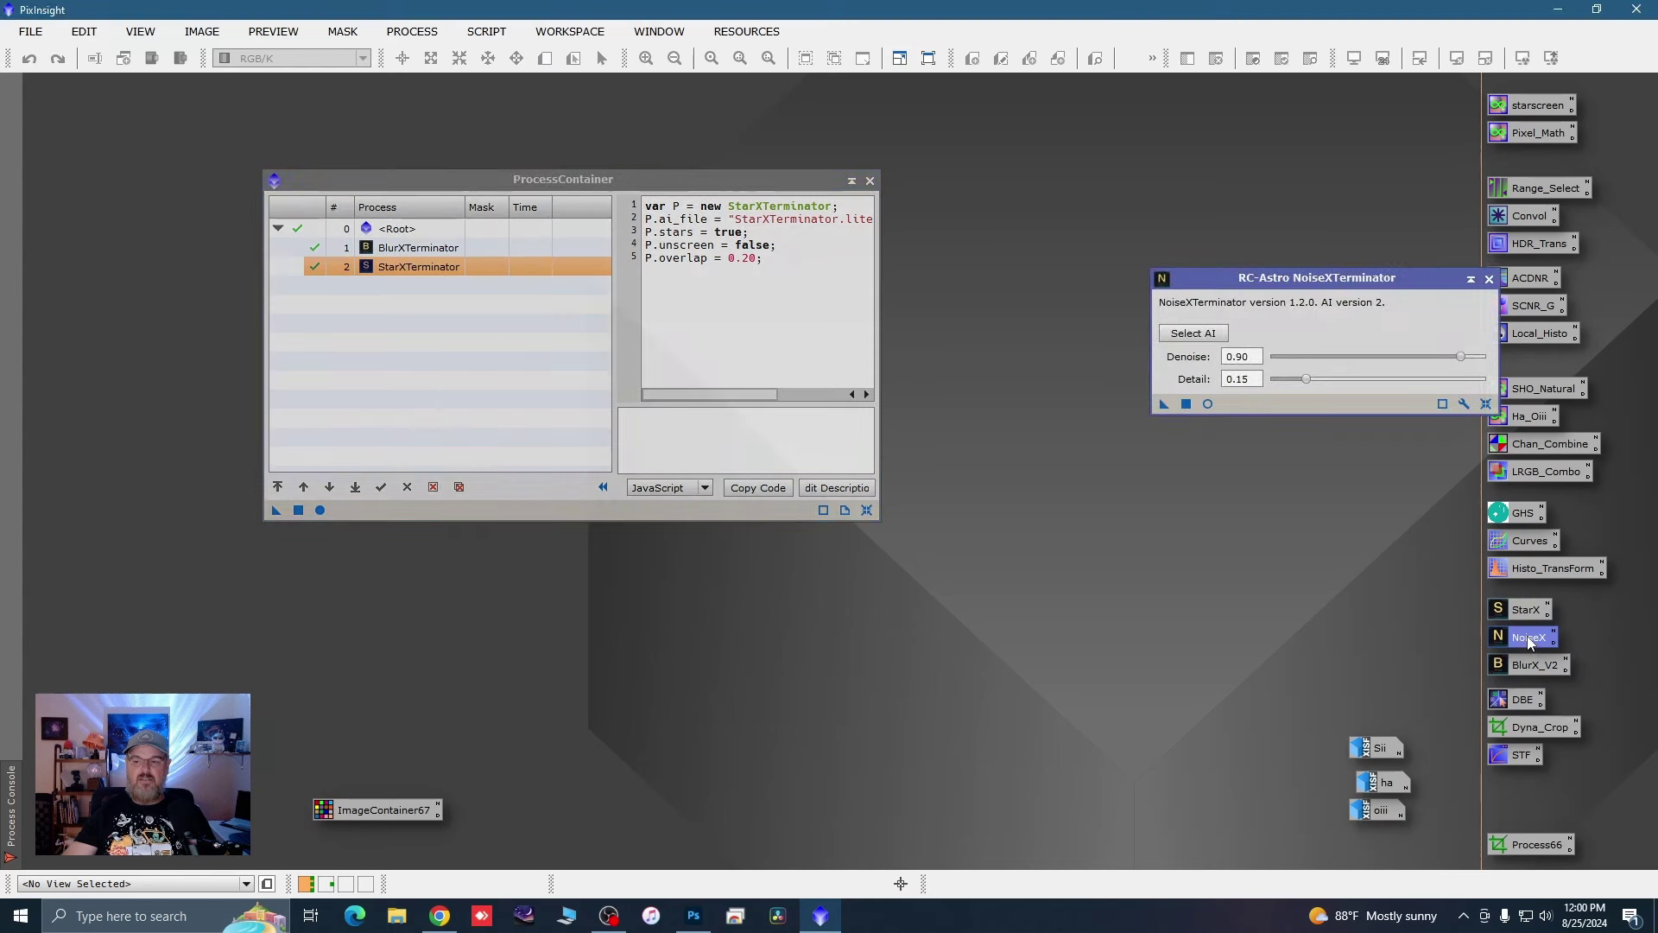
left_click_drag(1461, 356, 1385, 362)
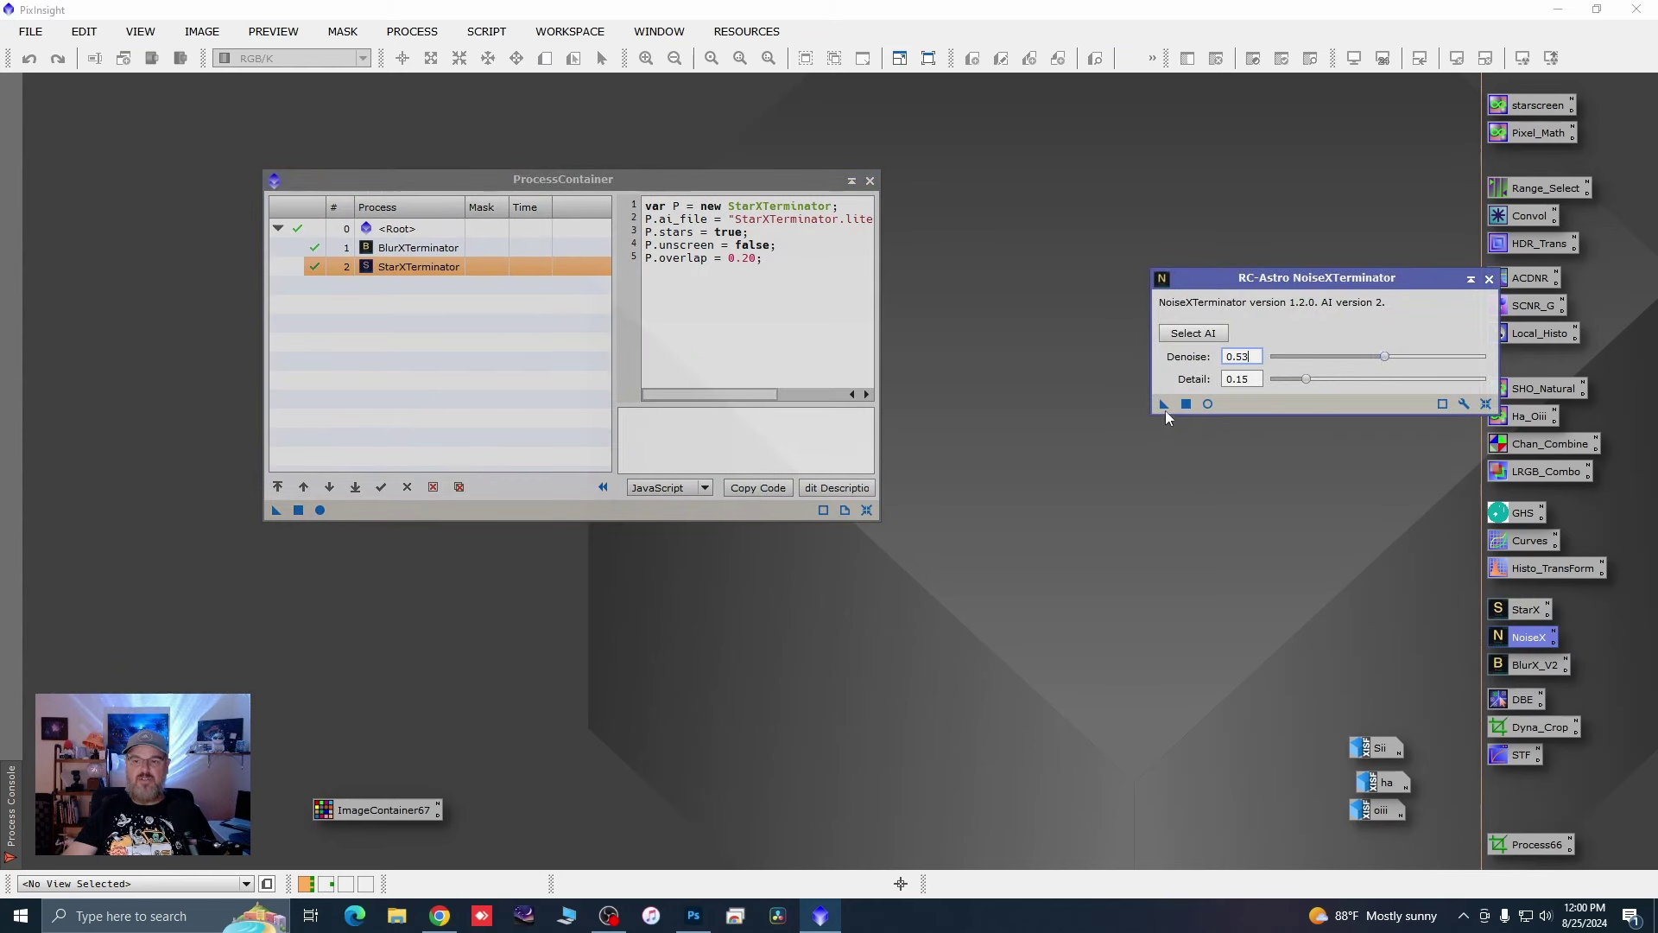
left_click_drag(1164, 406, 489, 365)
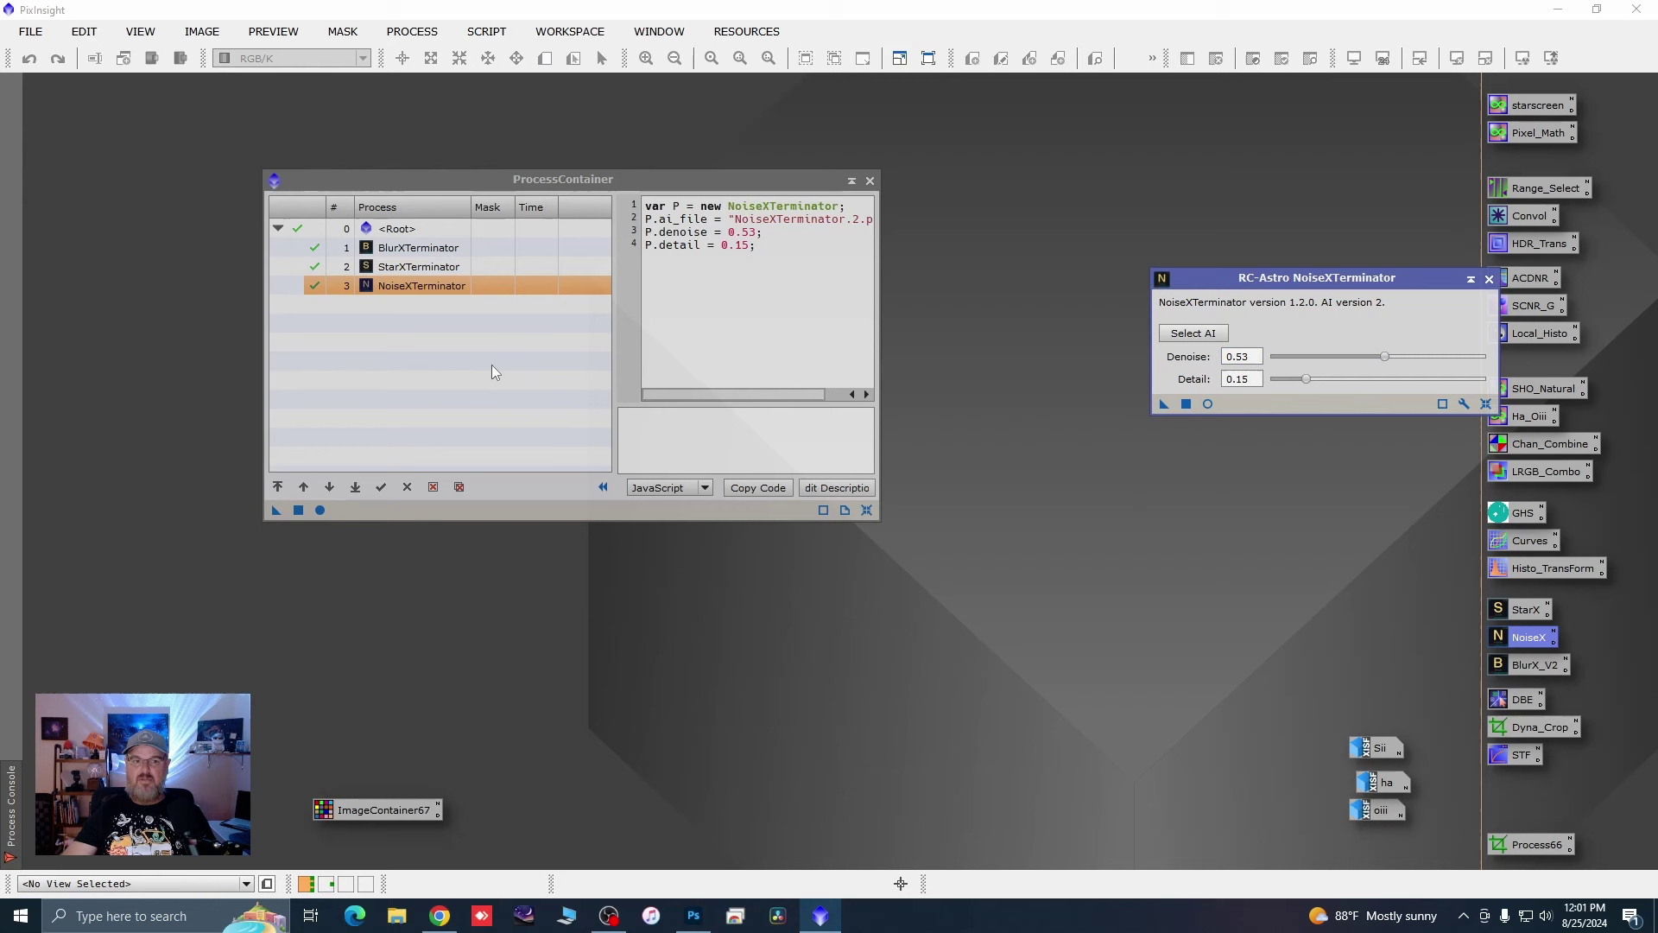
left_click(1489, 279)
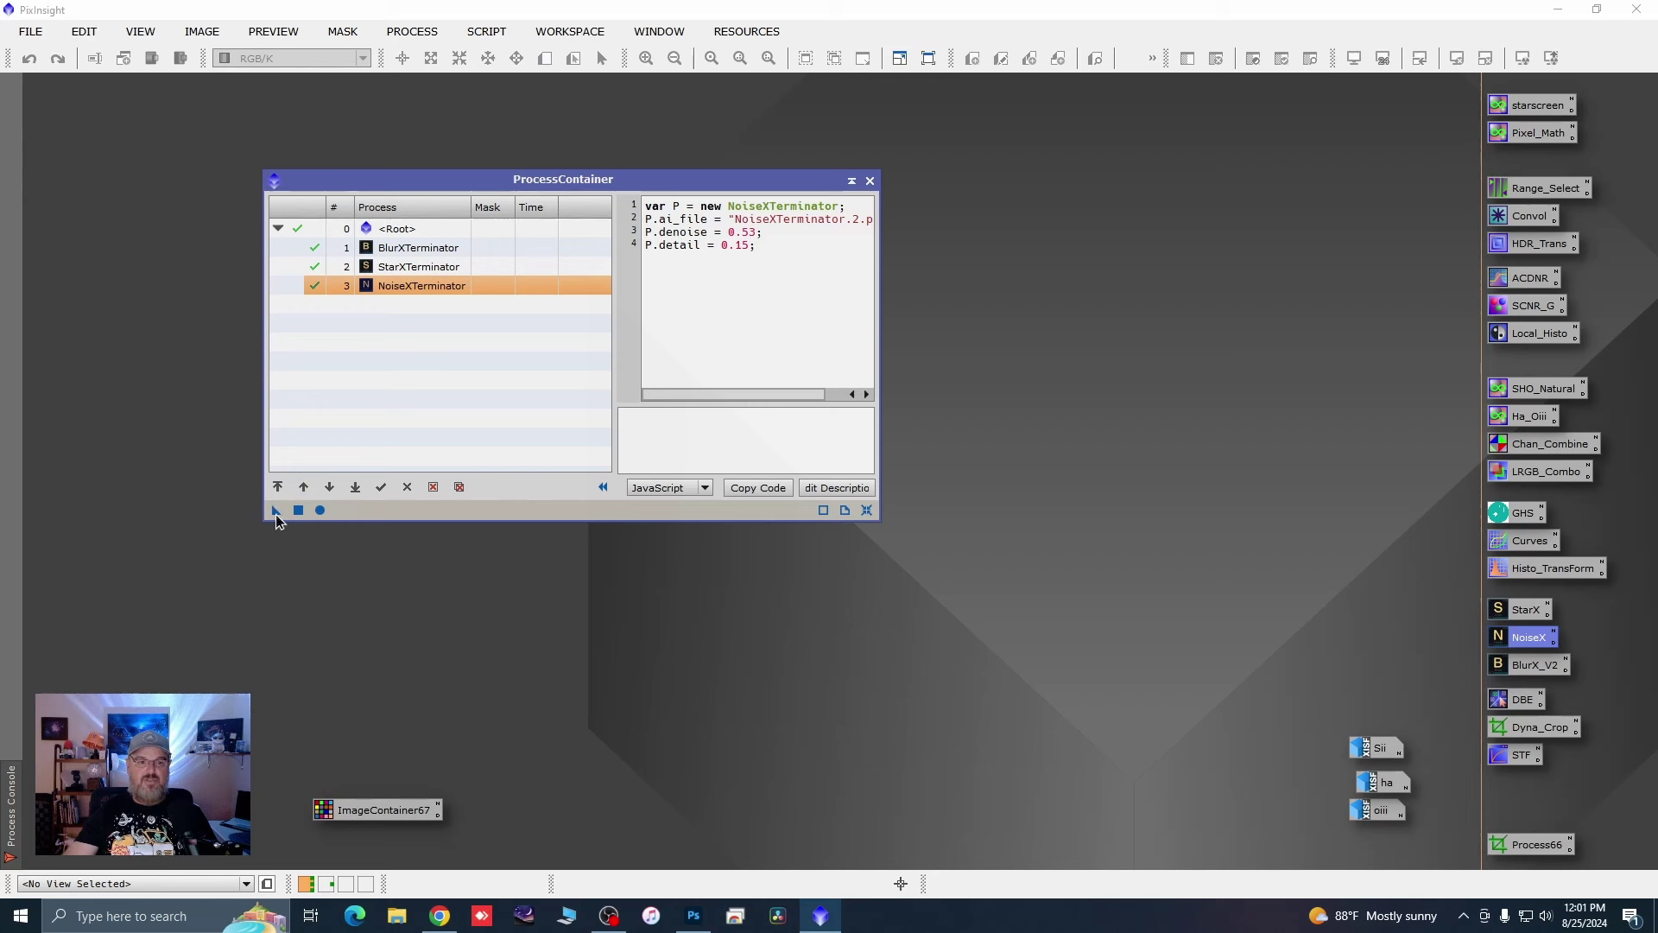
left_click_drag(277, 511, 507, 830)
left_click(869, 181)
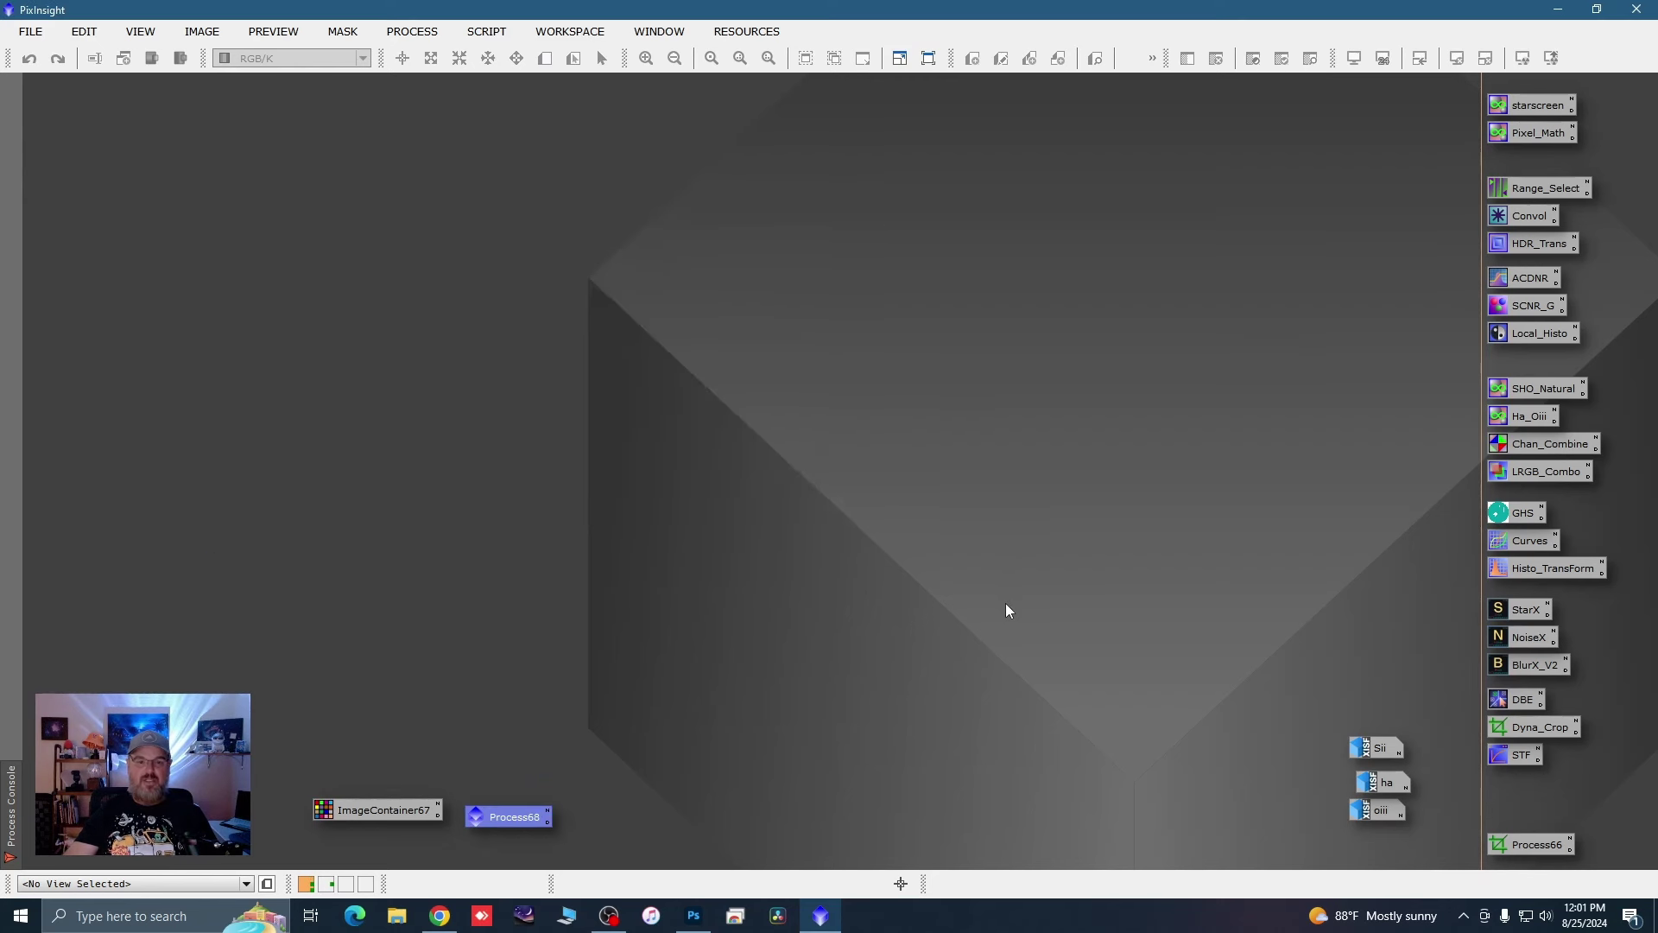
Step: Run Process68 on ImageContainer67 and stack the Sii, Oiii and Ha star-image icons bottom-right
left_click_drag(502, 823, 365, 806)
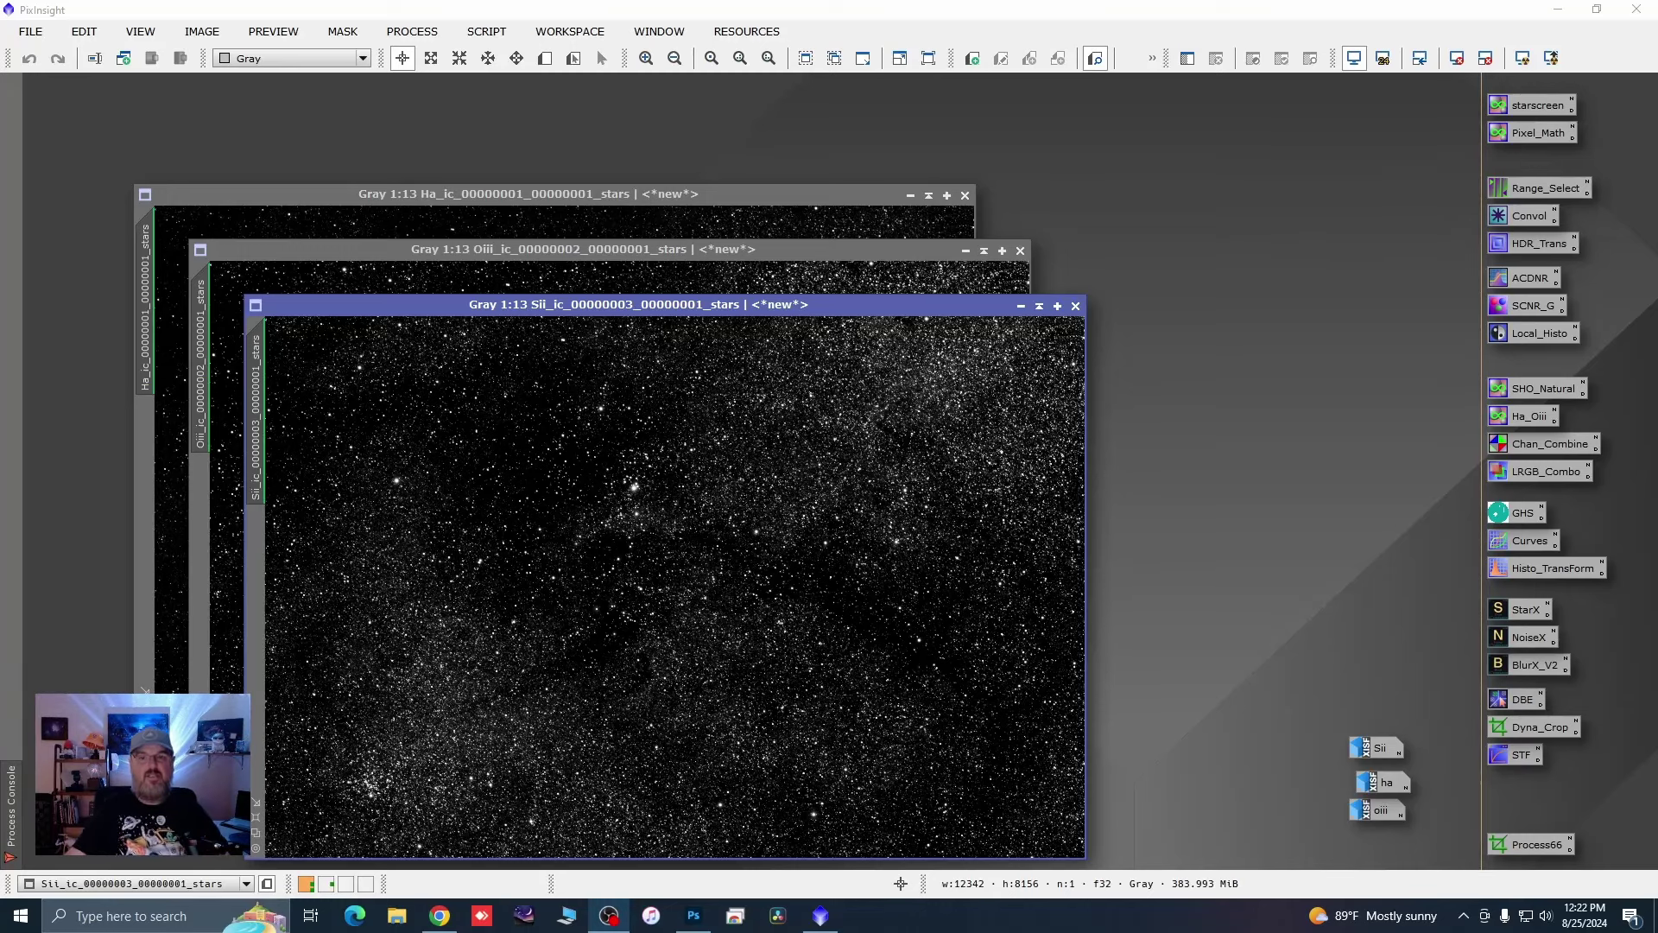
left_click(1020, 309)
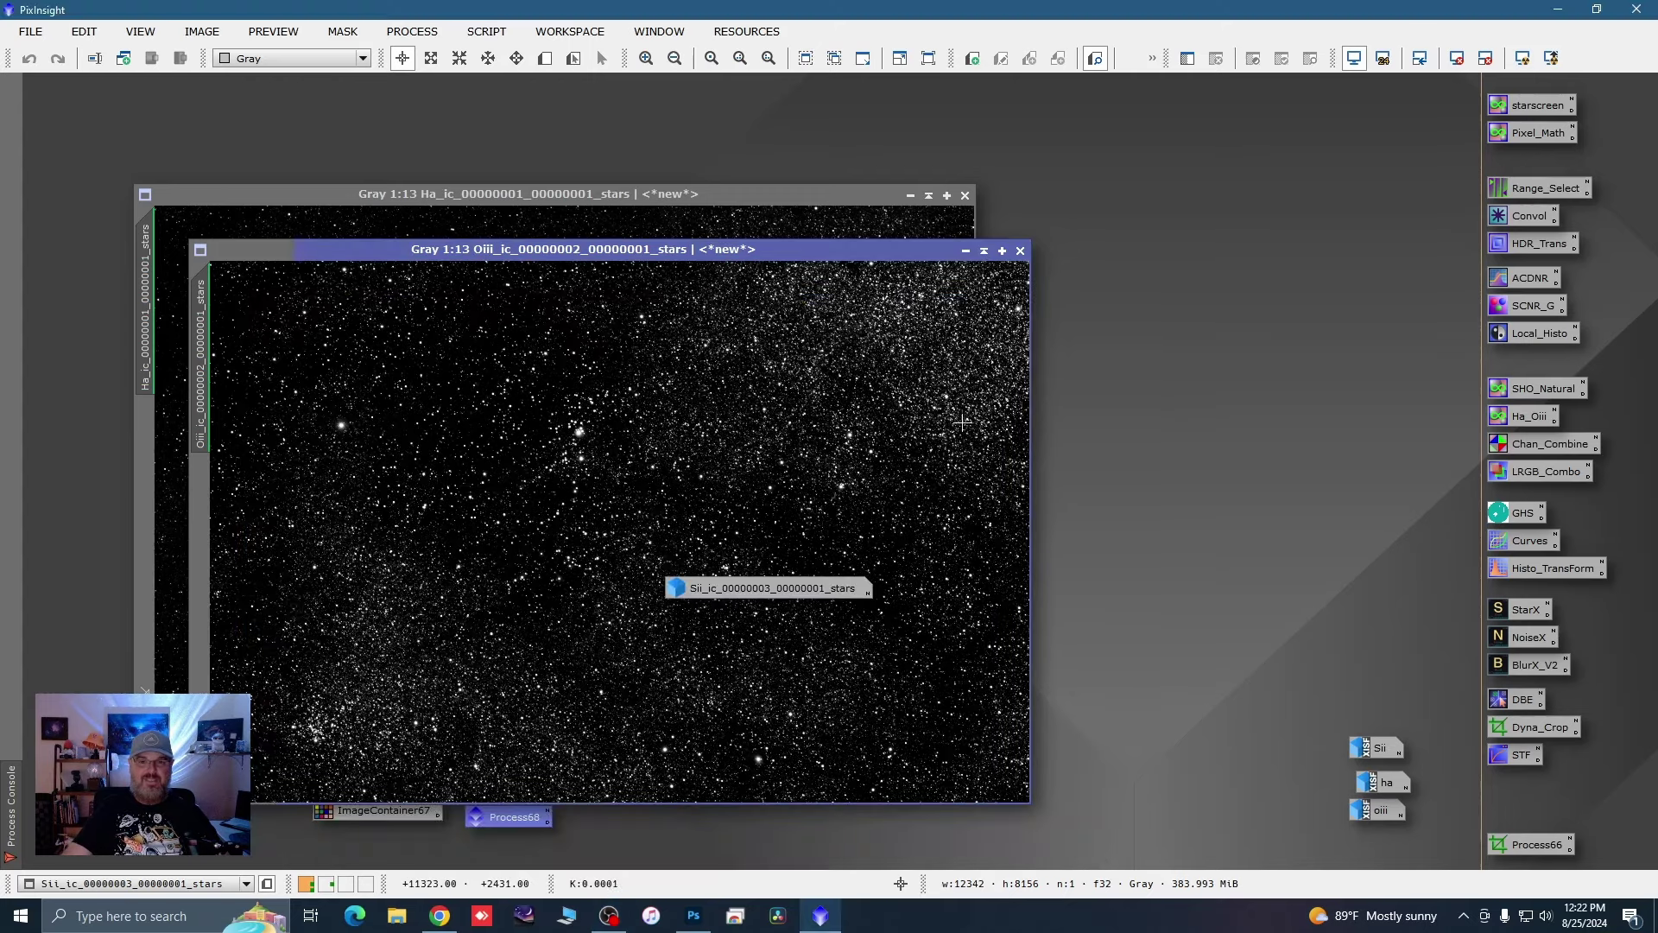
left_click_drag(765, 591, 1219, 829)
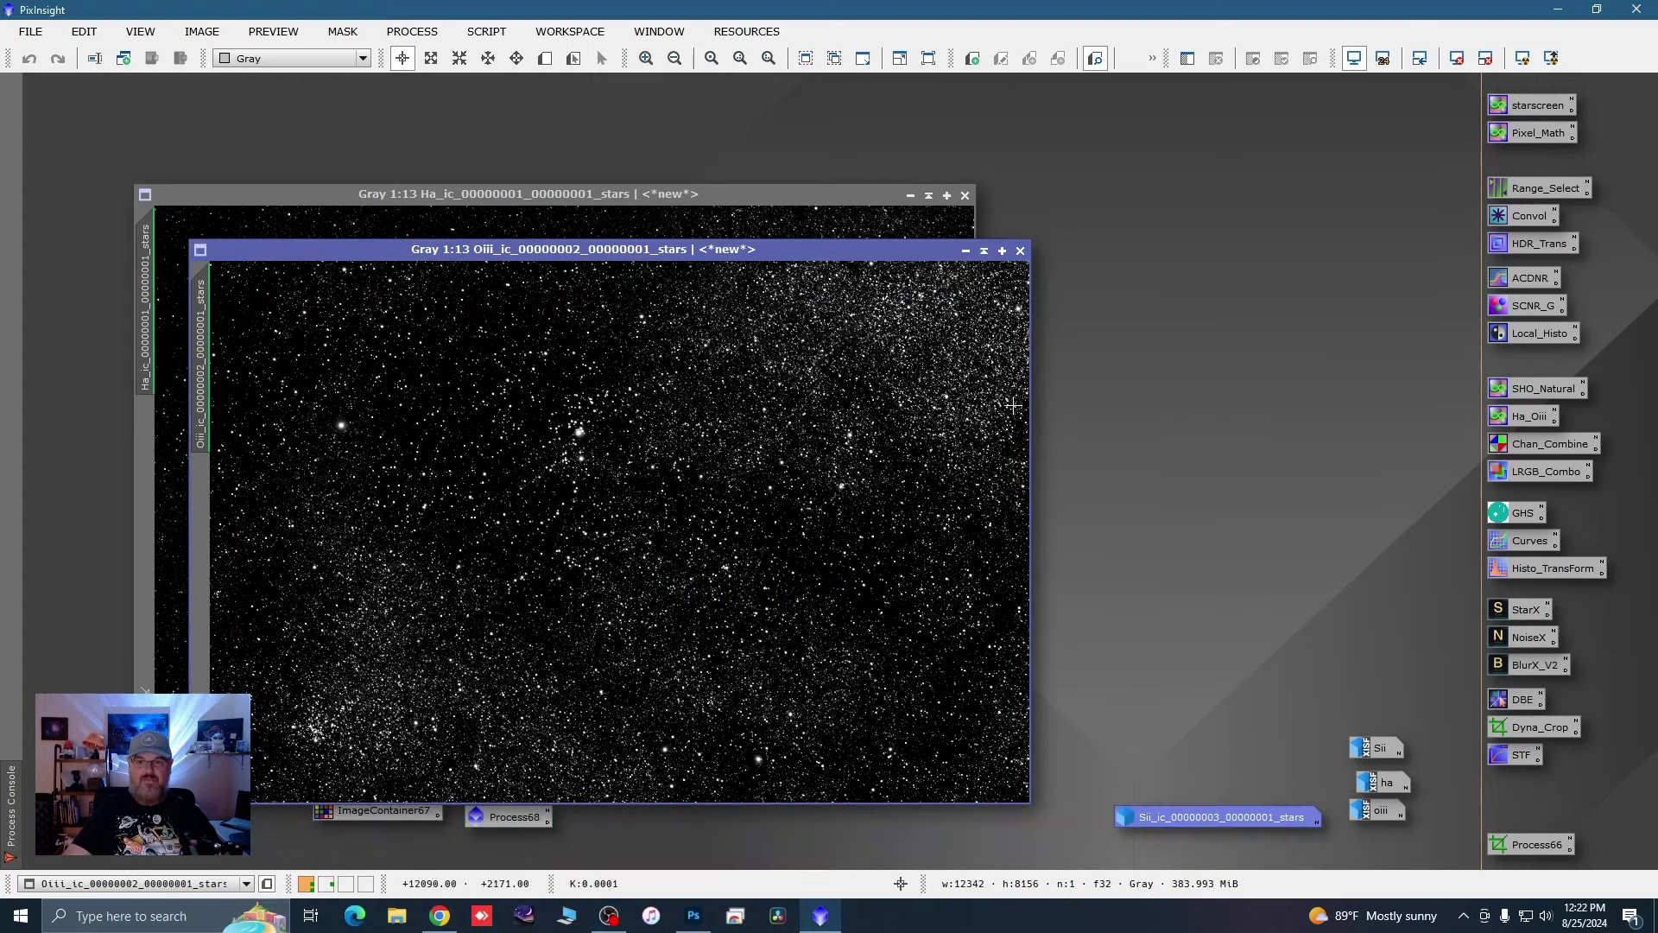
left_click(966, 250)
left_click_drag(706, 542, 1200, 794)
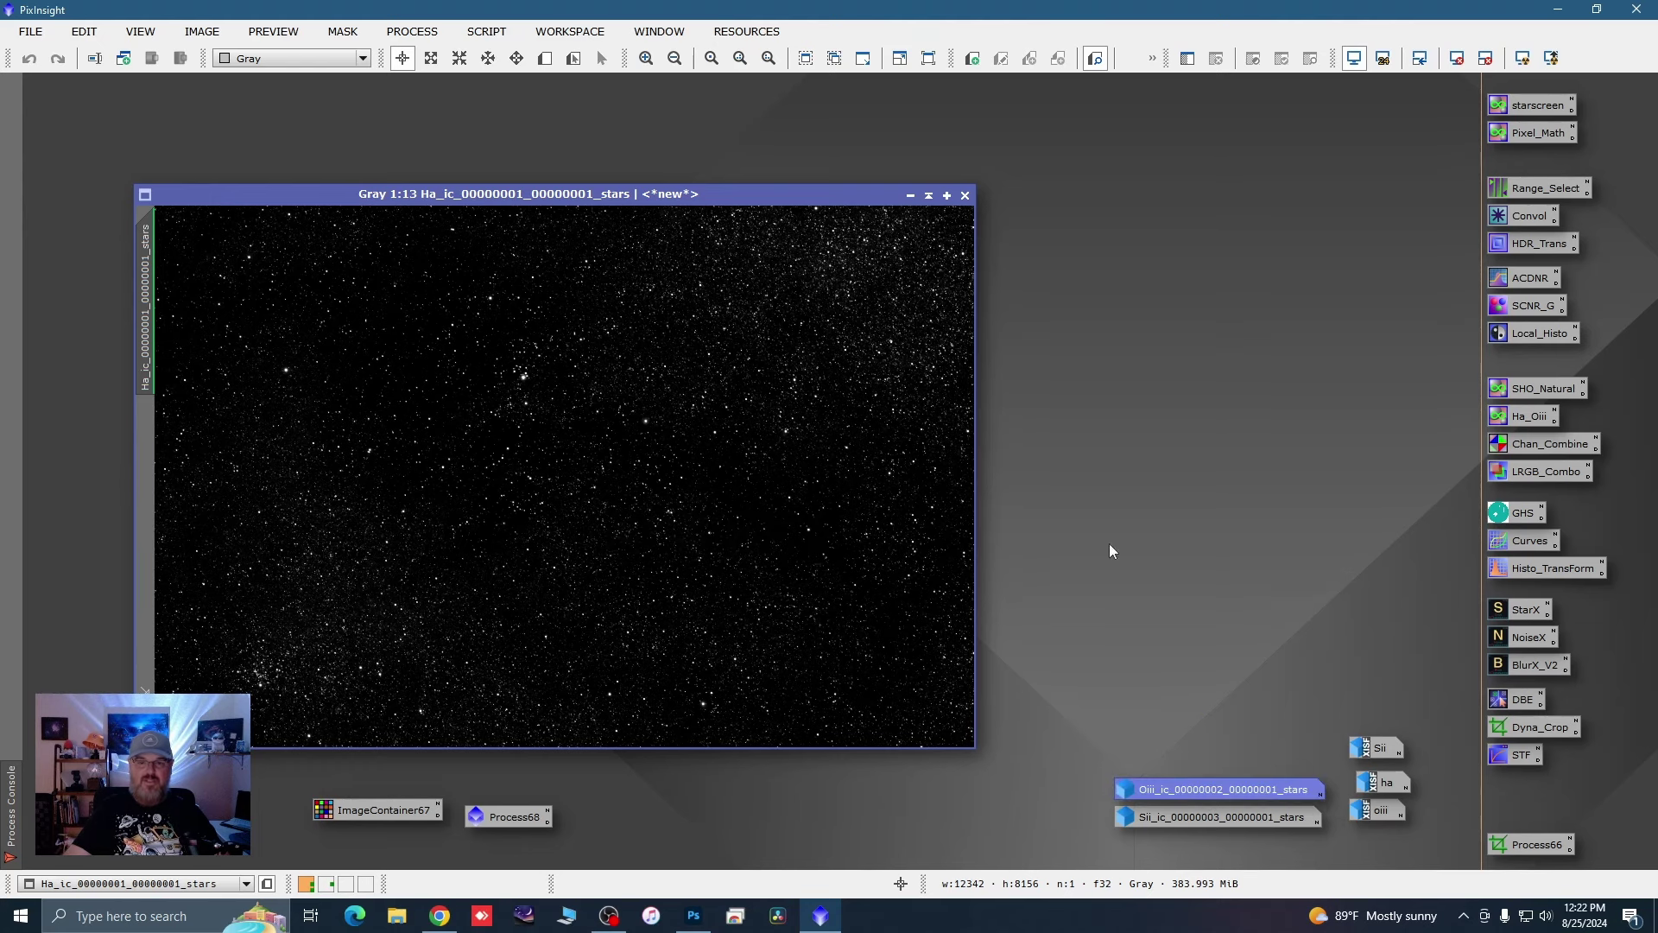
left_click(910, 195)
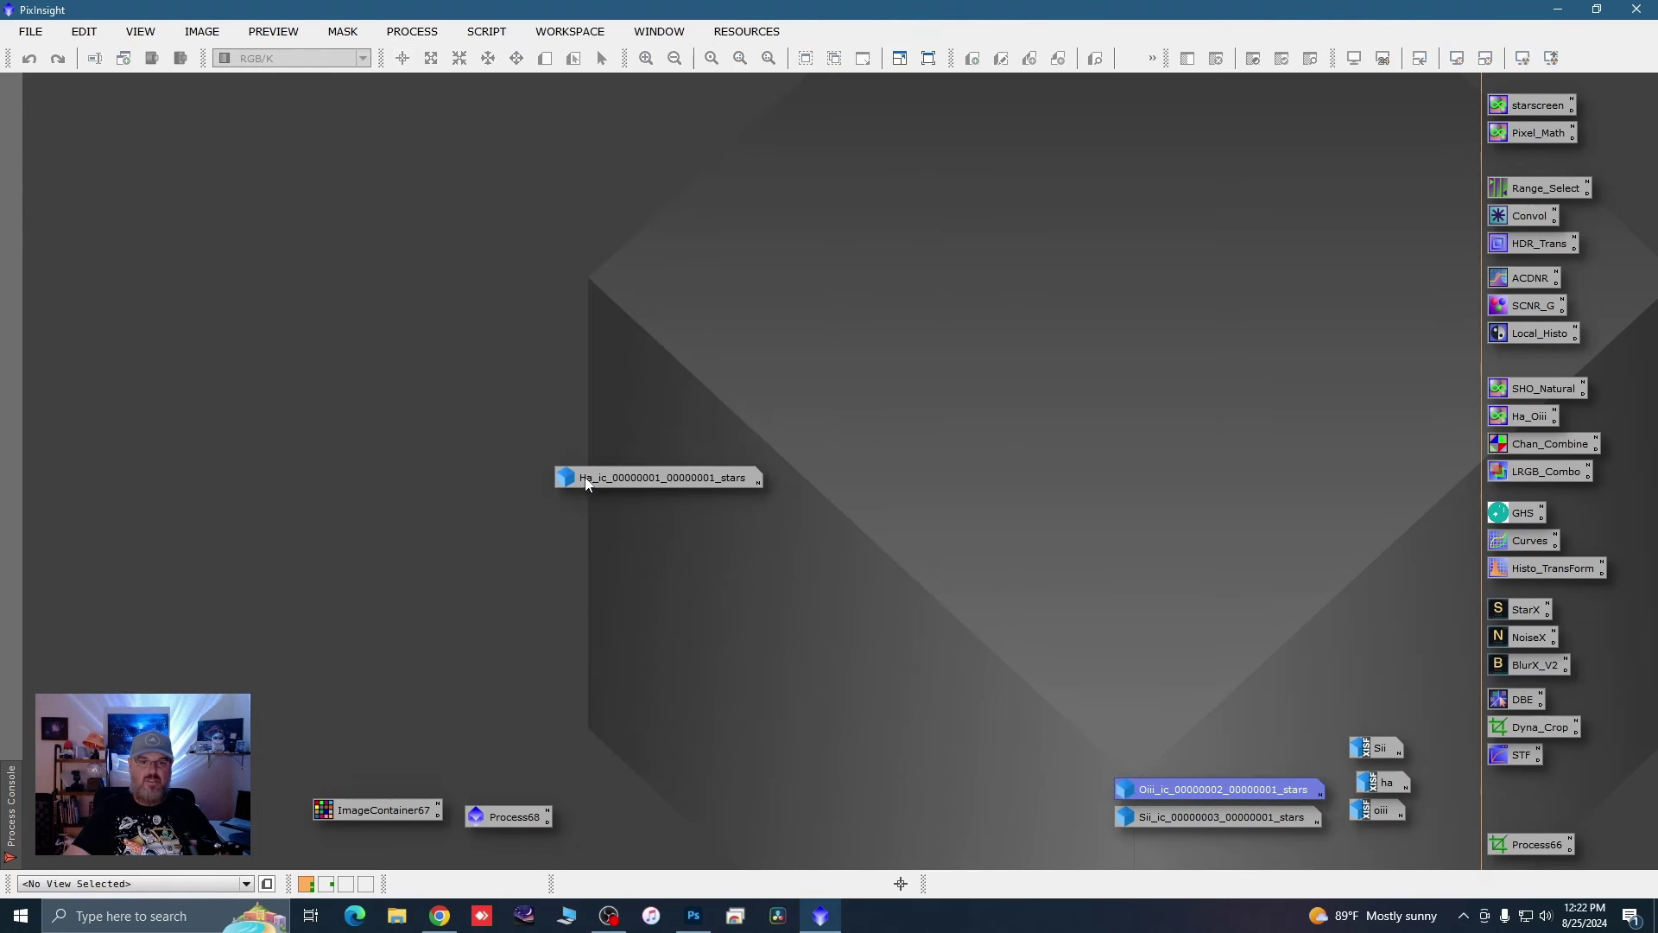
left_click_drag(587, 484, 1146, 768)
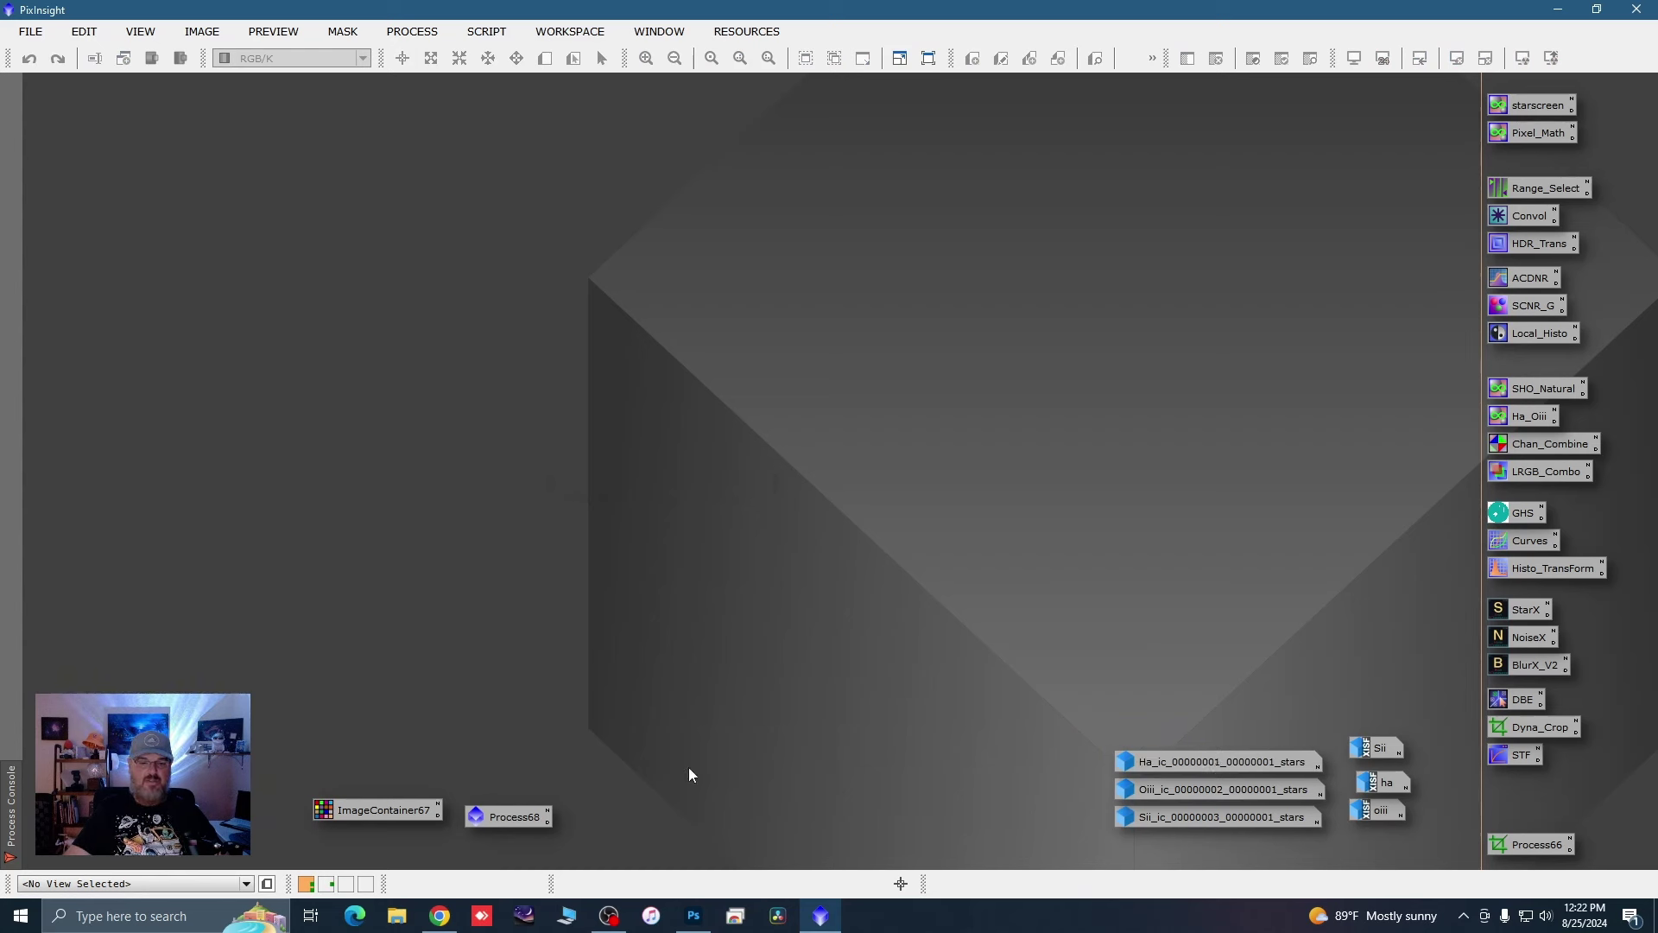
mouse_move(423, 810)
left_mouse_down()
mouse_move(386, 806)
mouse_move(416, 815)
left_mouse_up()
left_click(723, 794)
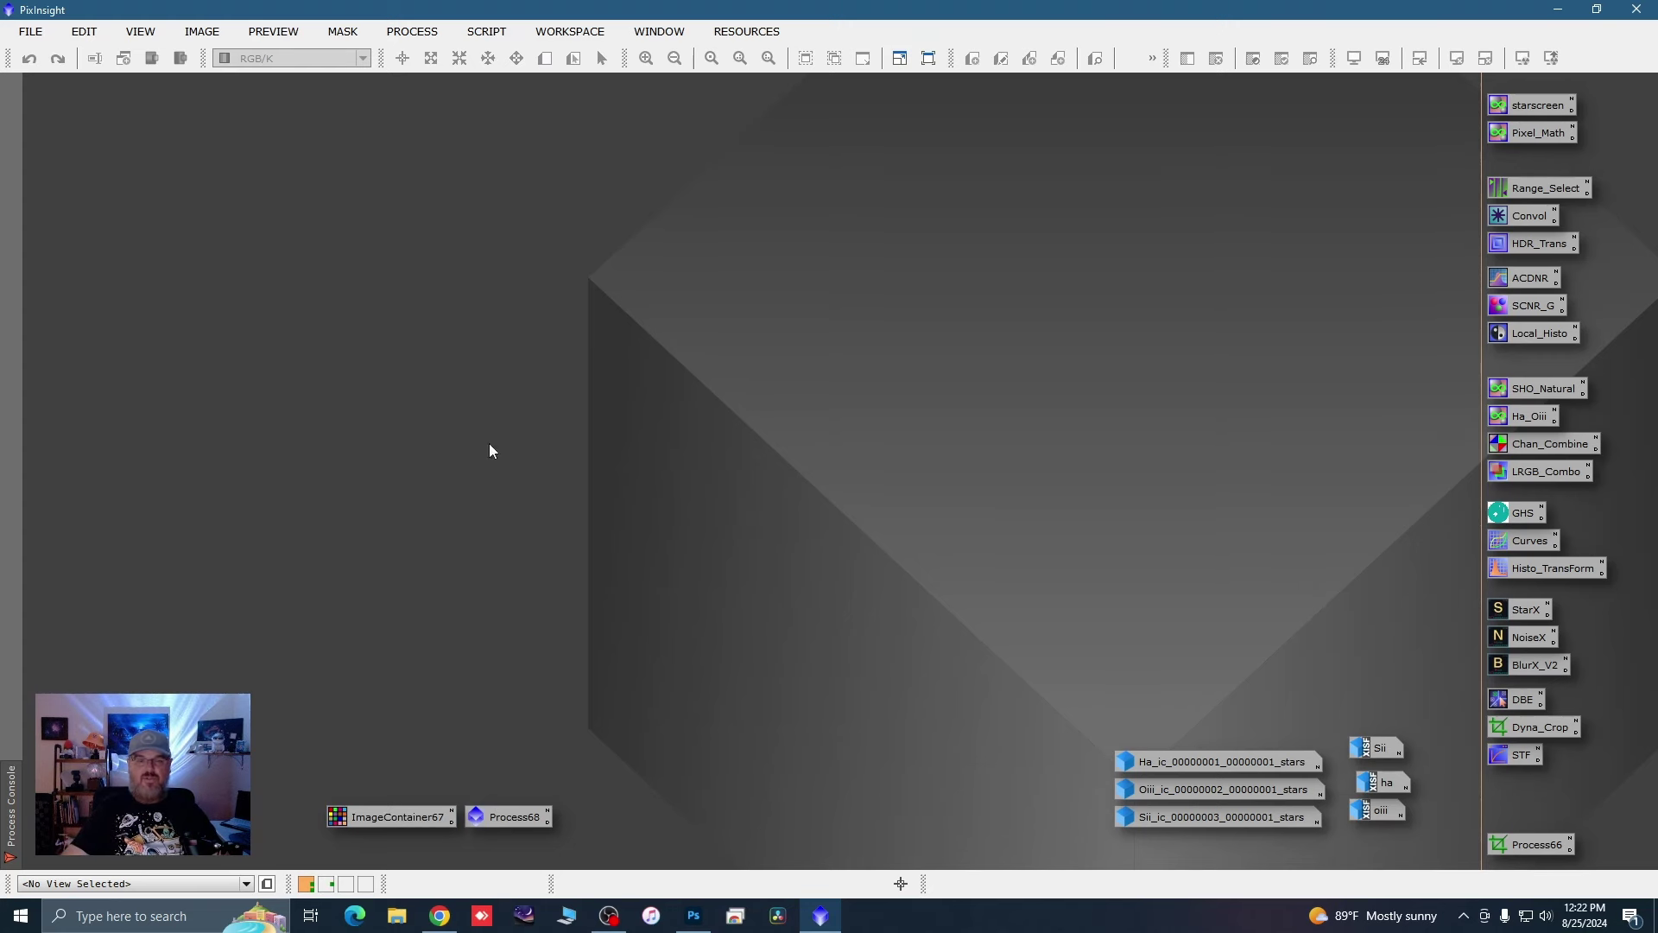
Step: Open the Ha, Oiii and Sii master files from the Batch folder
left_click(30, 32)
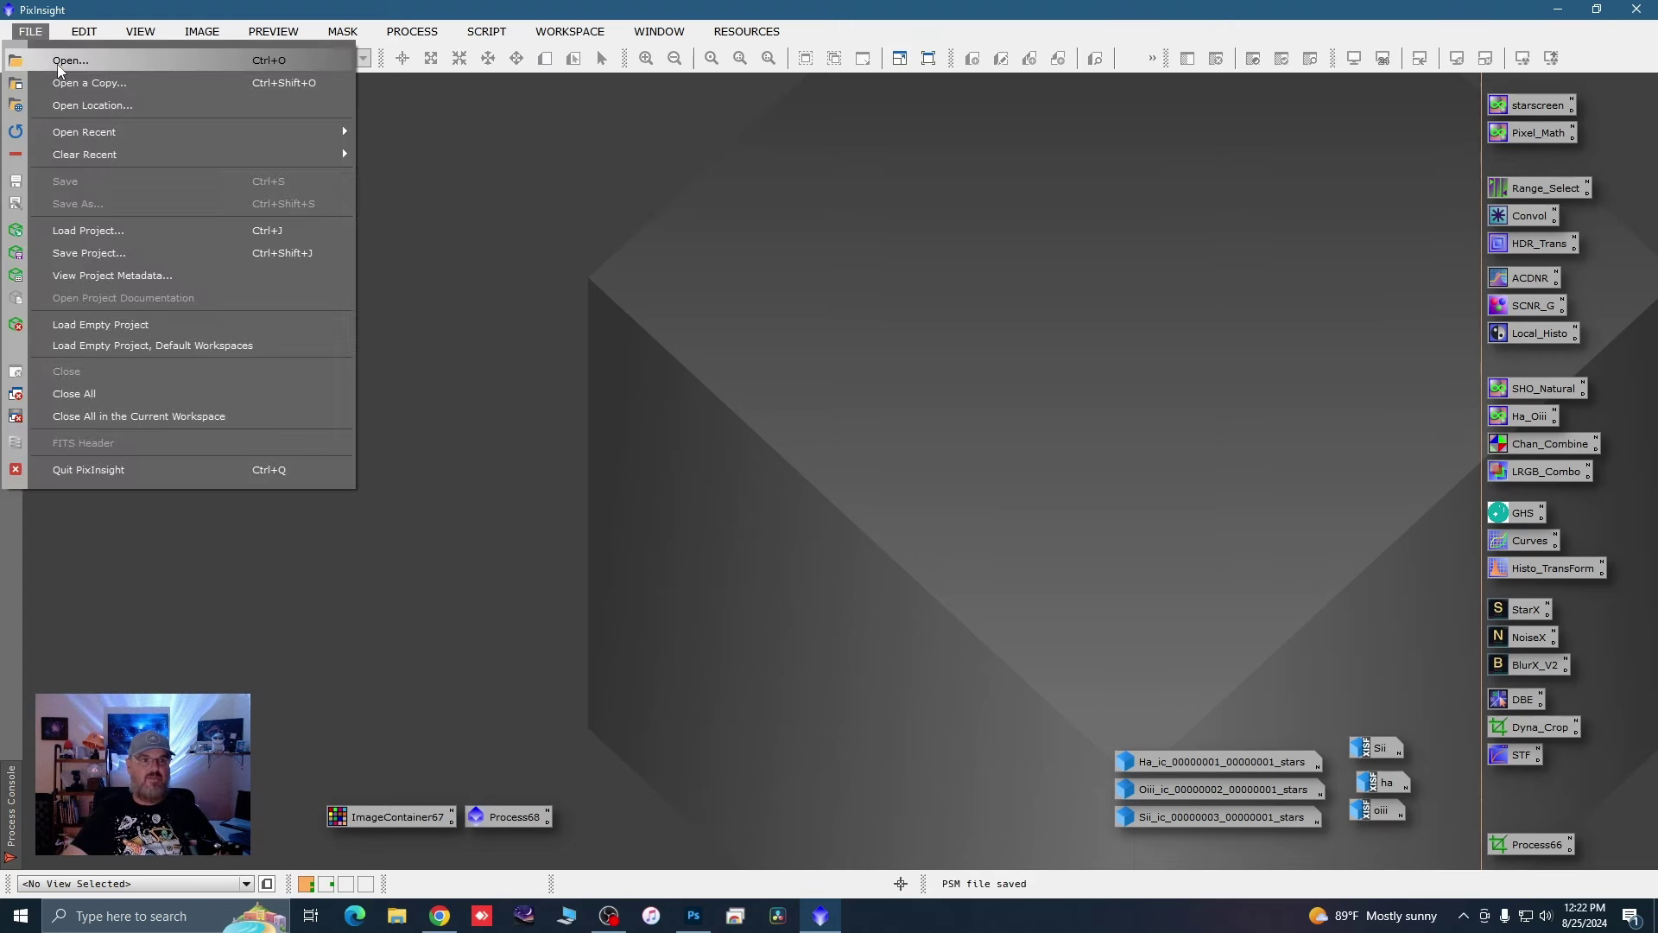
left_click(59, 61)
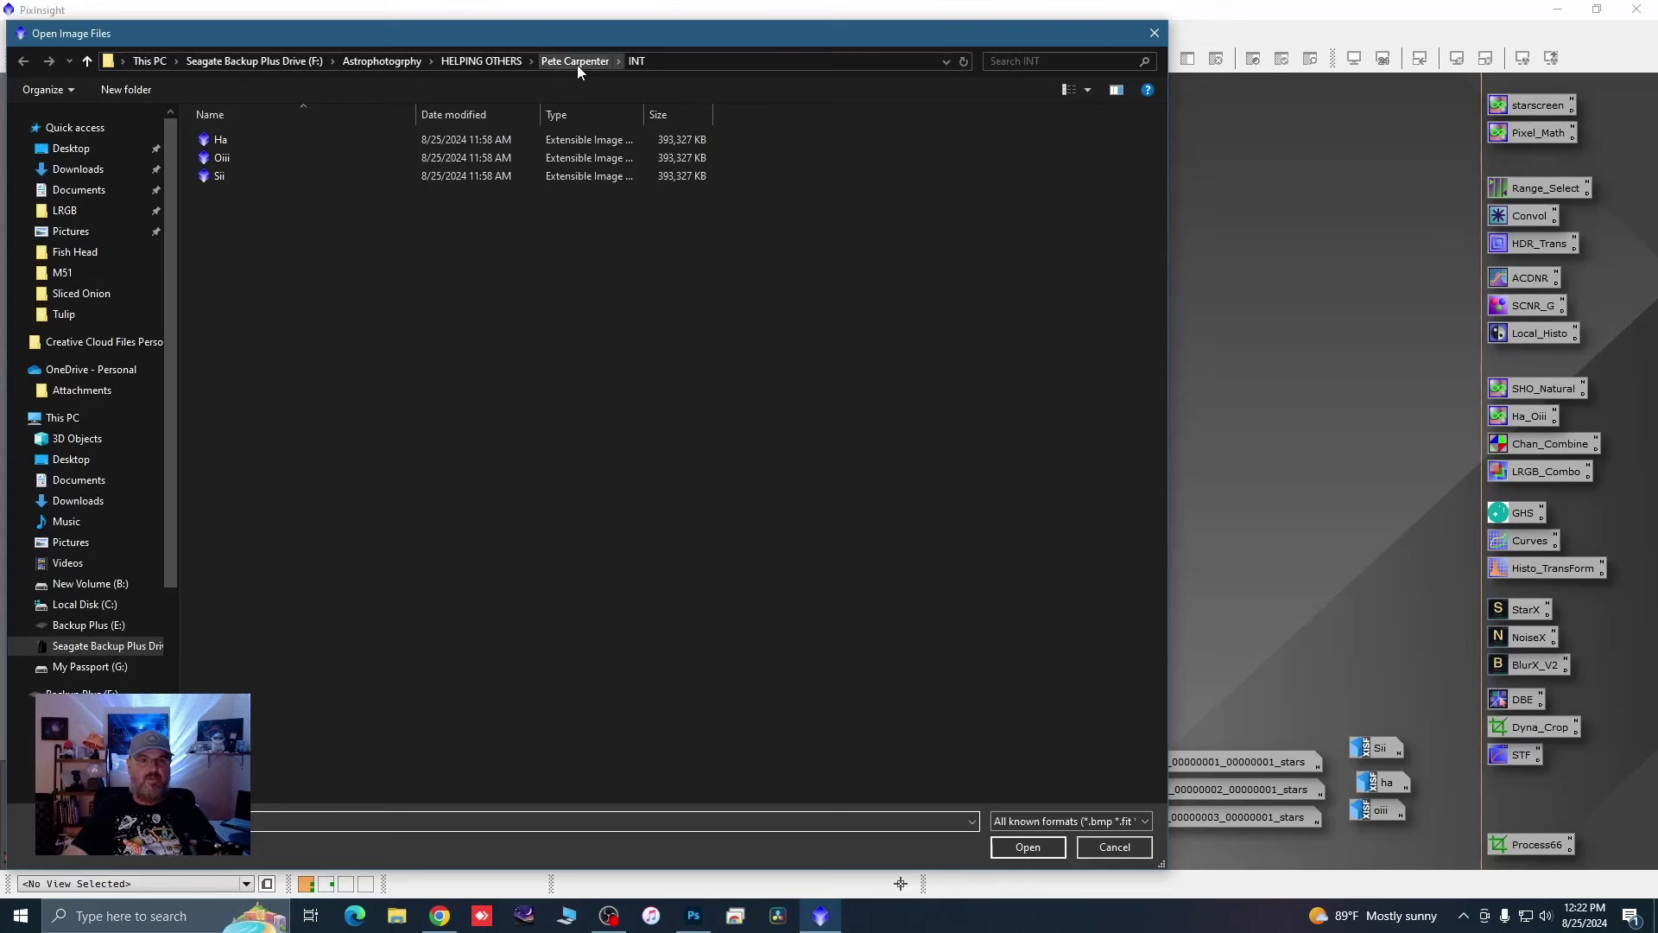
left_click(577, 62)
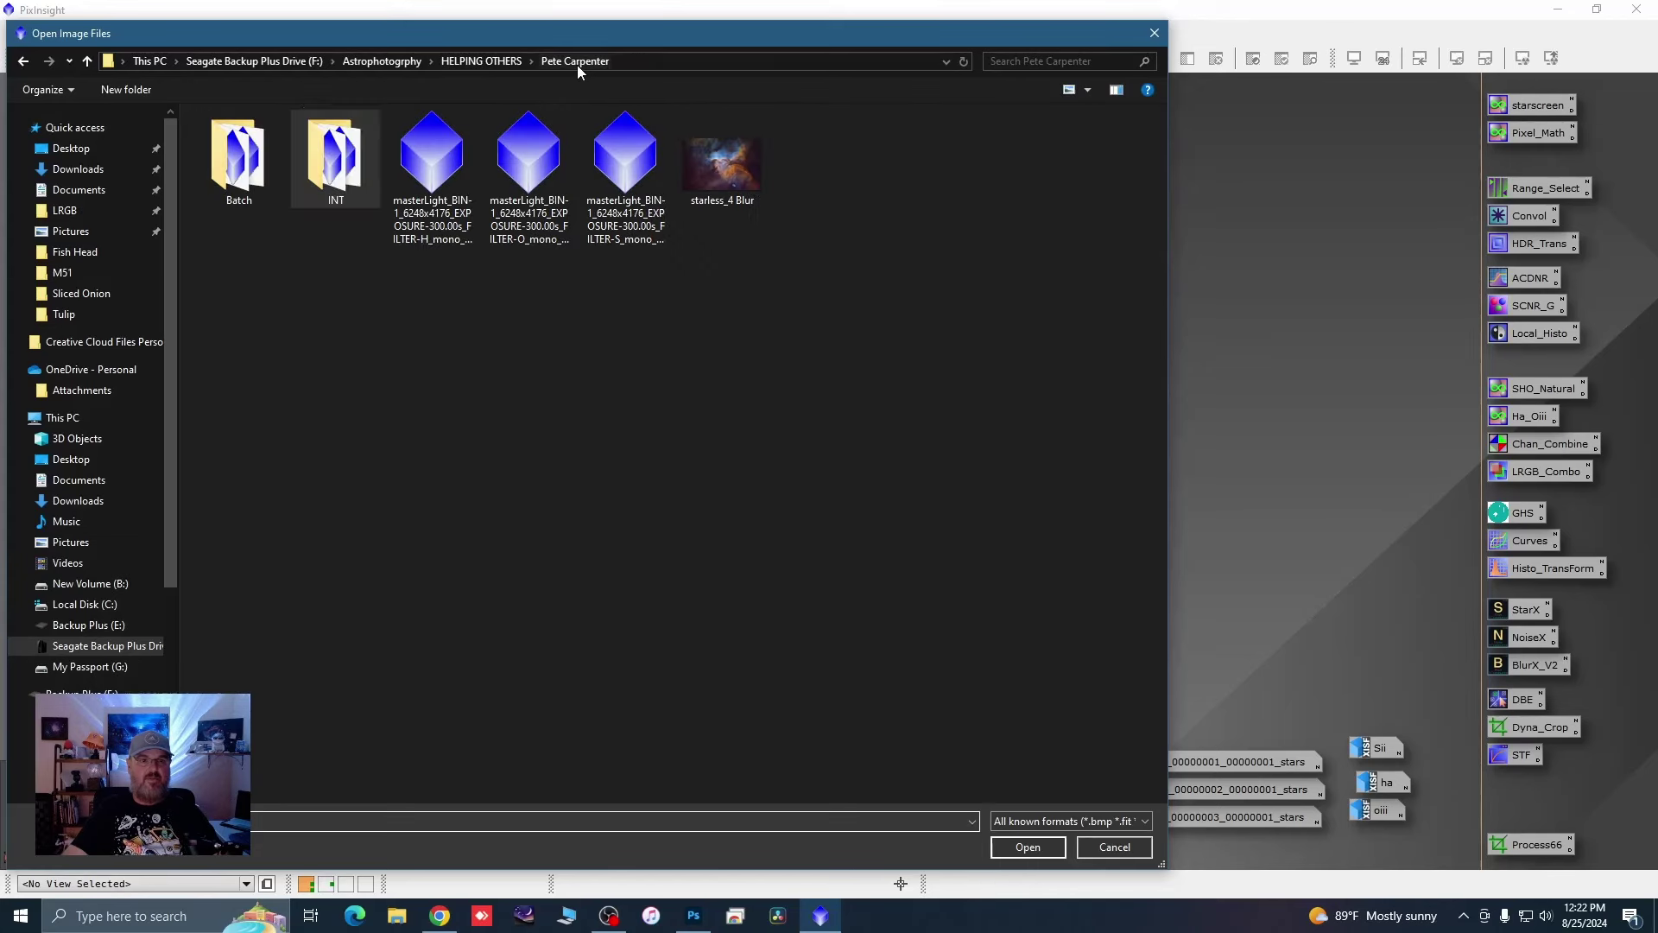
double_click(246, 183)
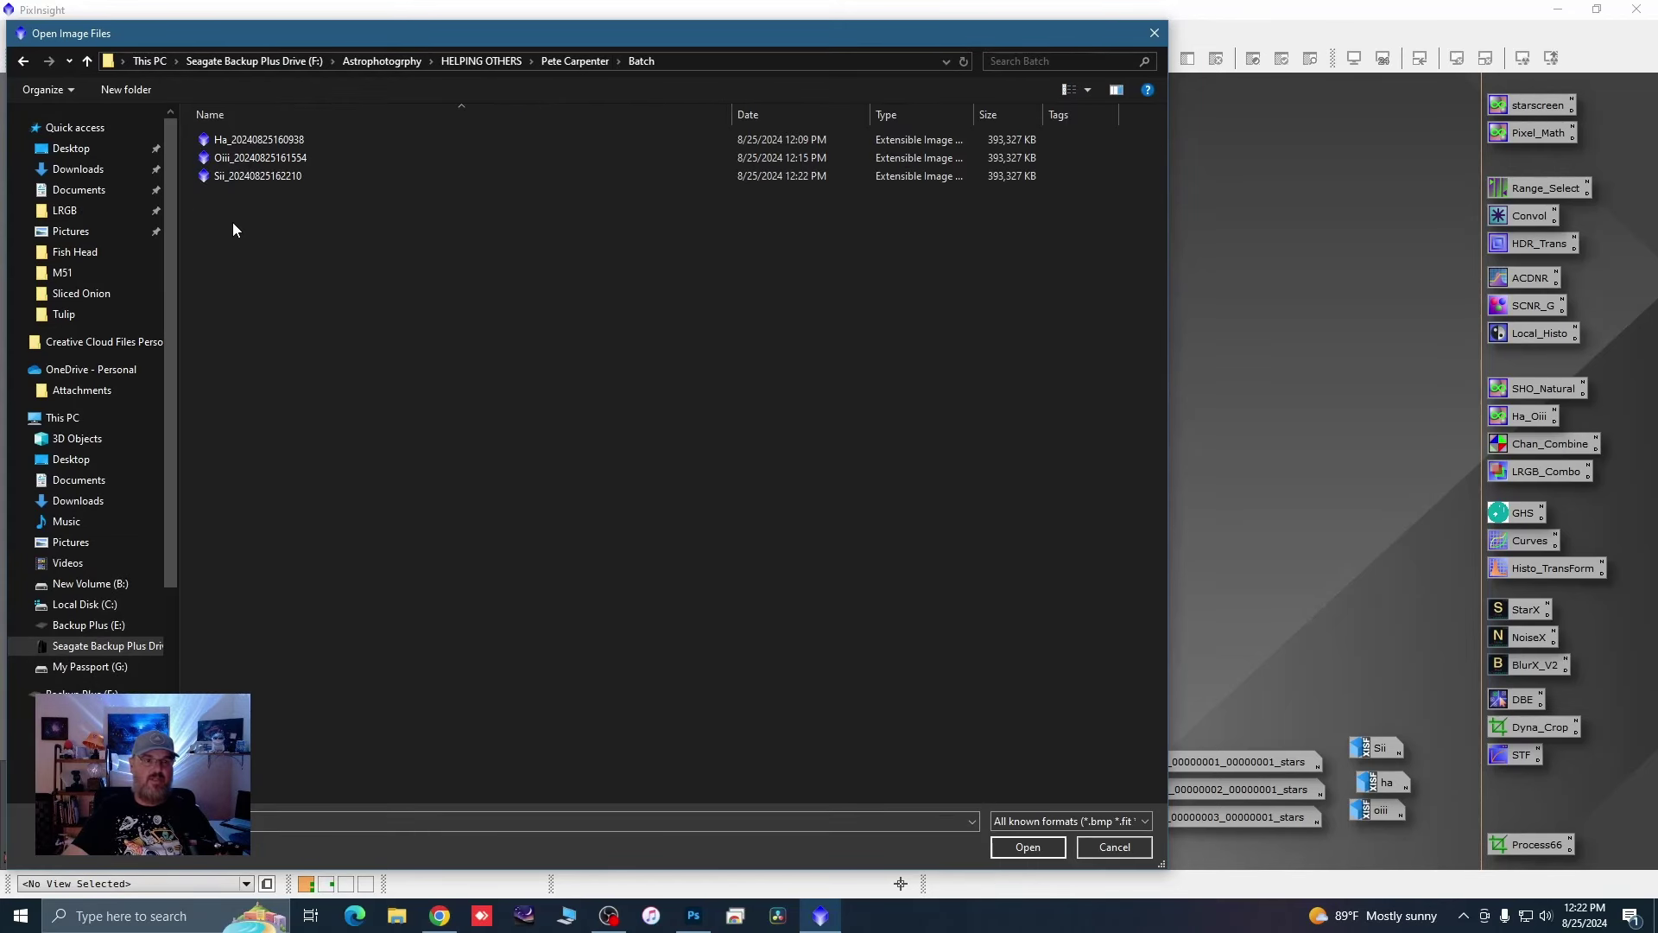
left_click_drag(233, 224, 397, 135)
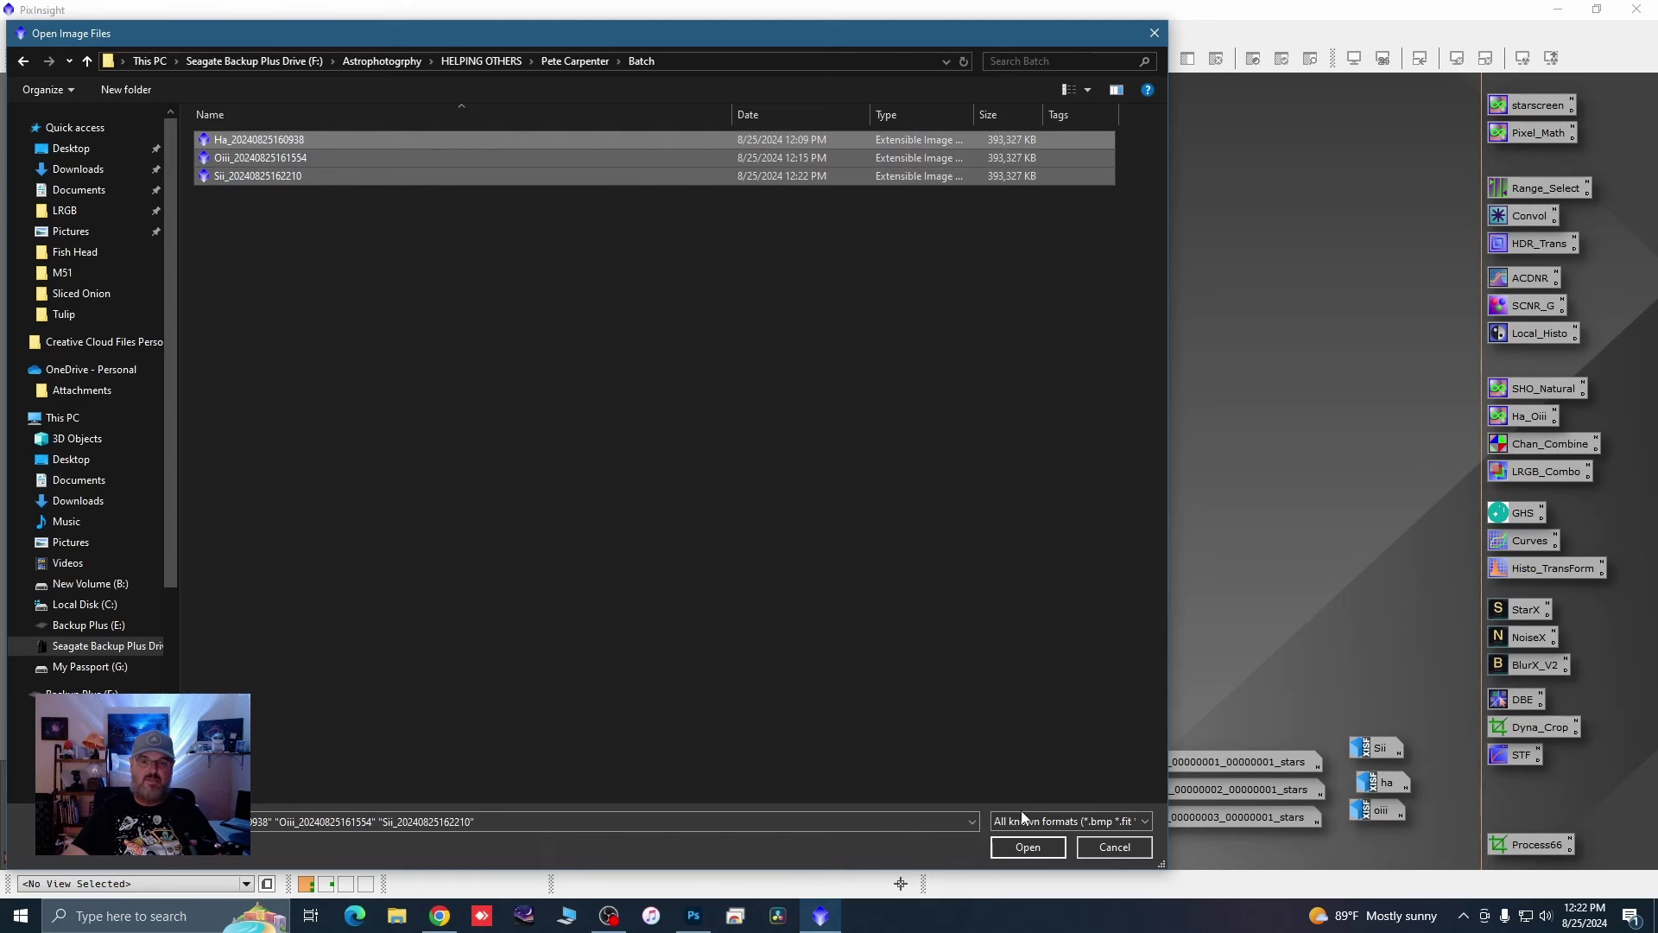
left_click(1028, 847)
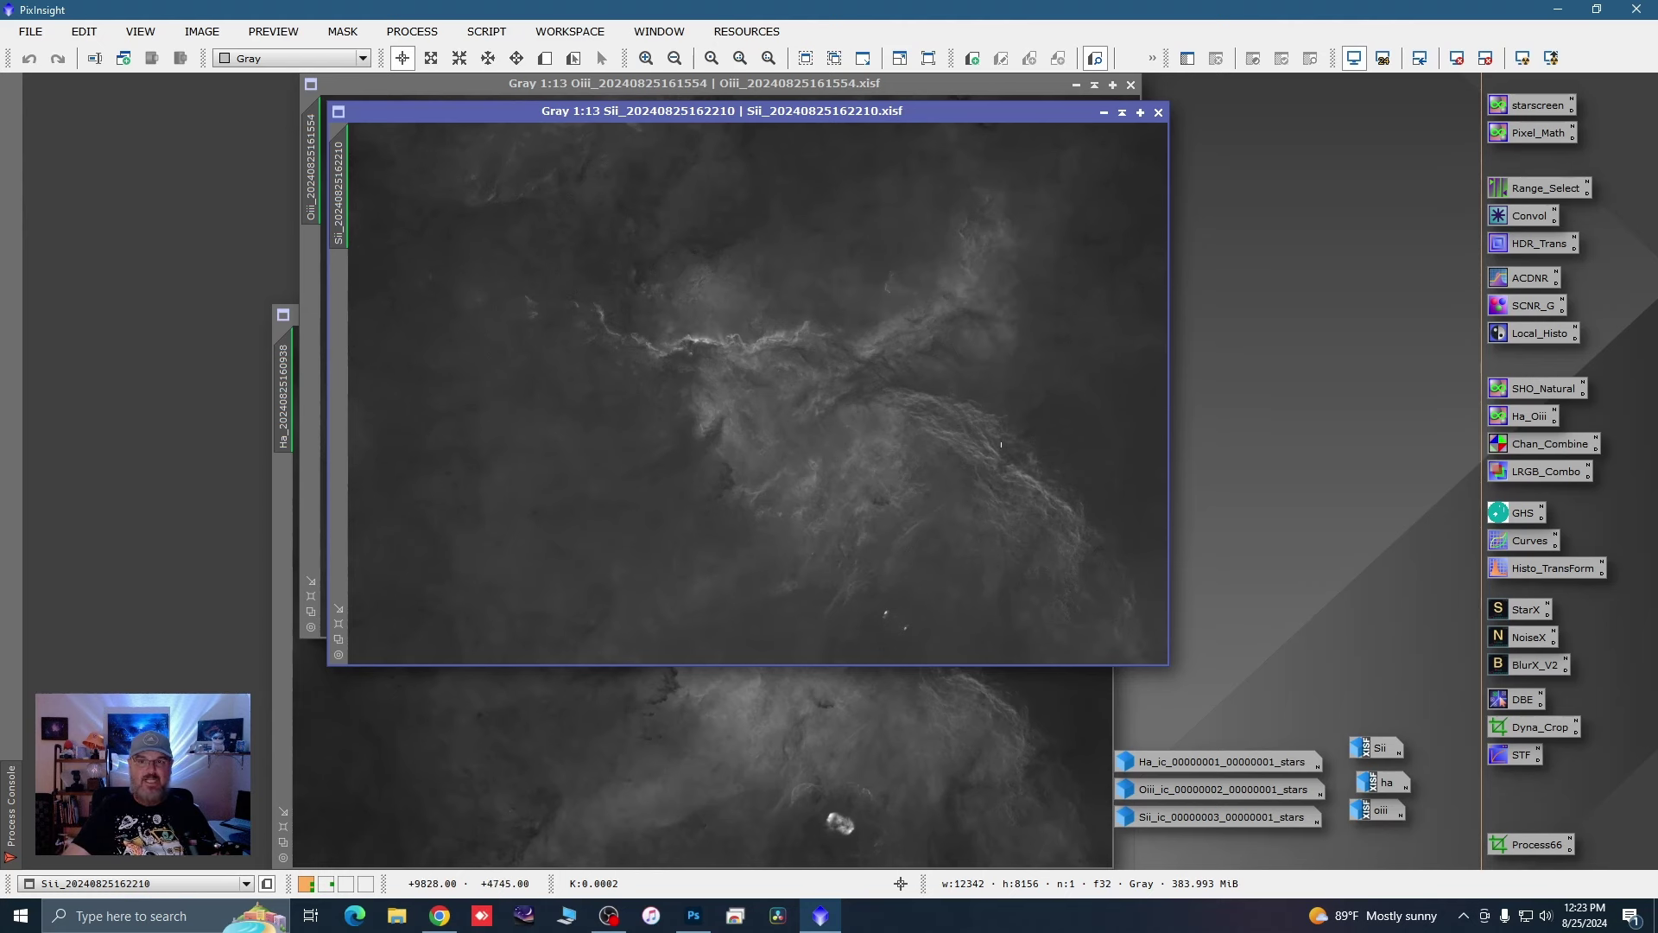
Step: Minimize the Sii, Oiii and Ha images and stack their icons above the star icons
left_click(1104, 112)
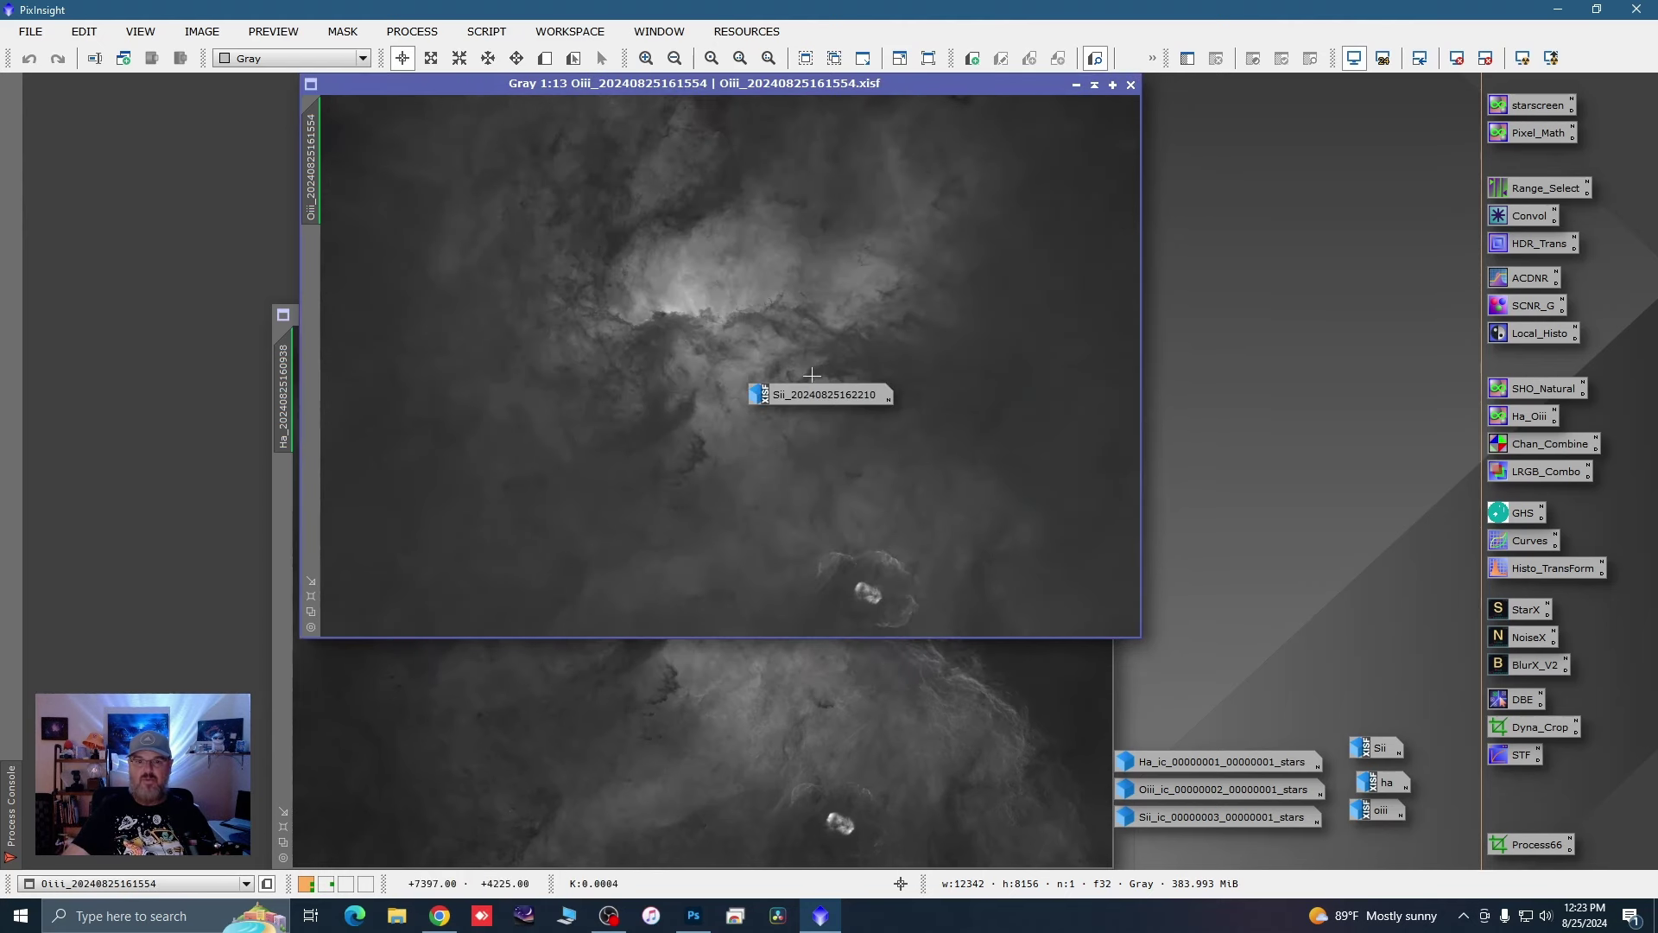
left_click_drag(803, 395, 1230, 733)
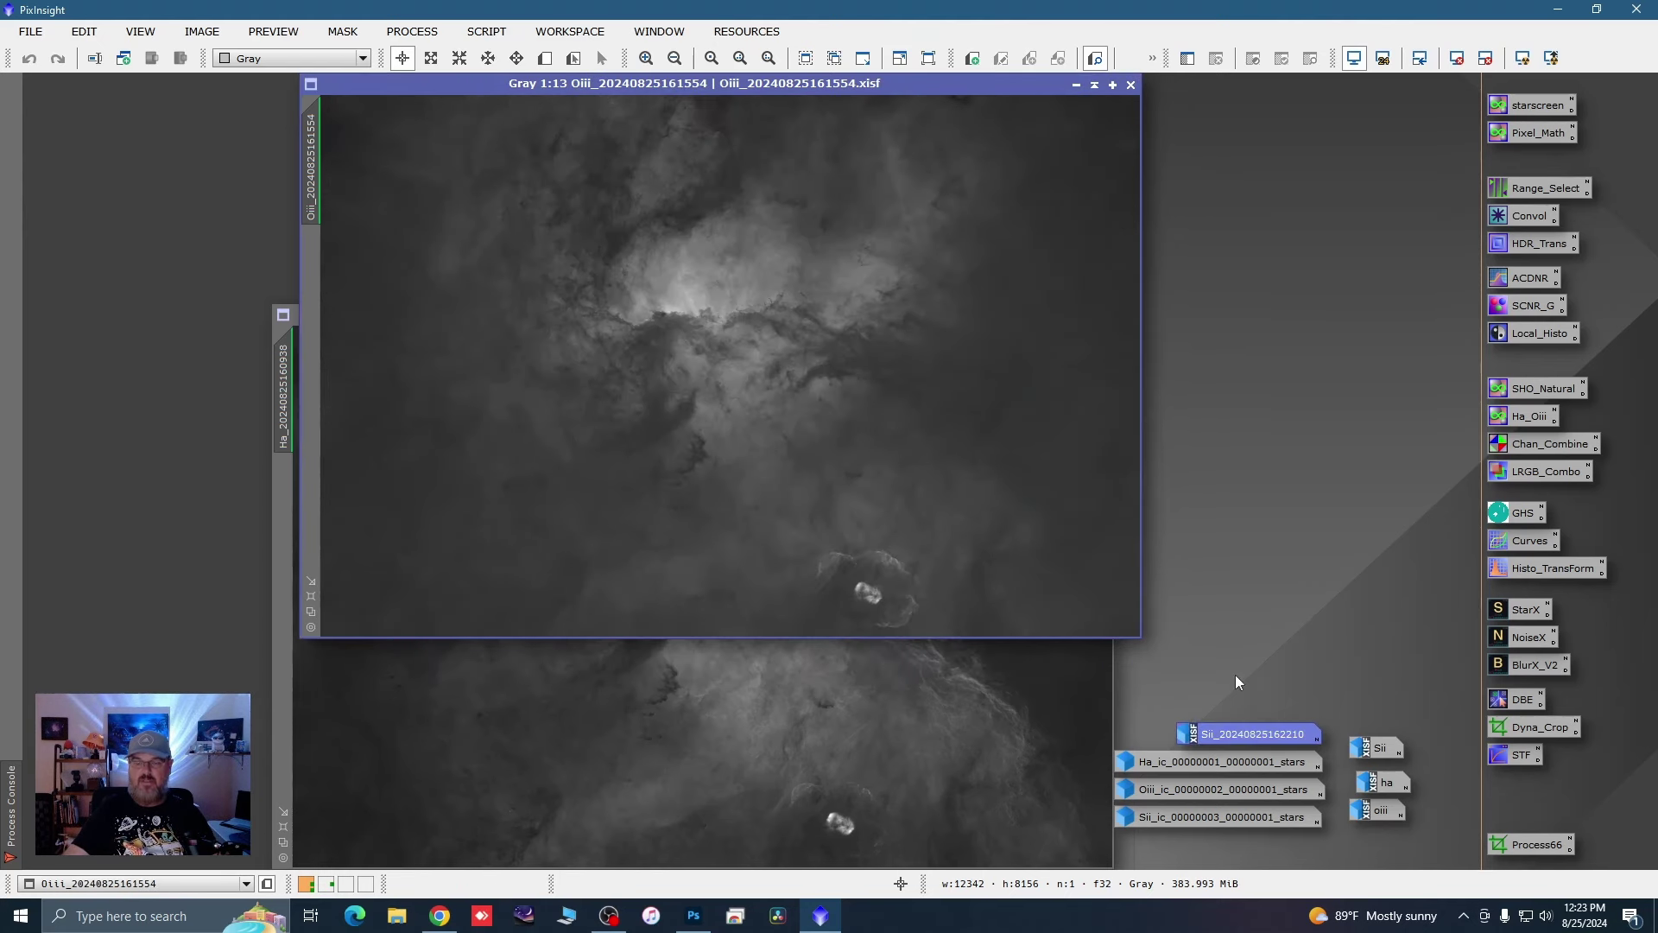
left_click(1076, 84)
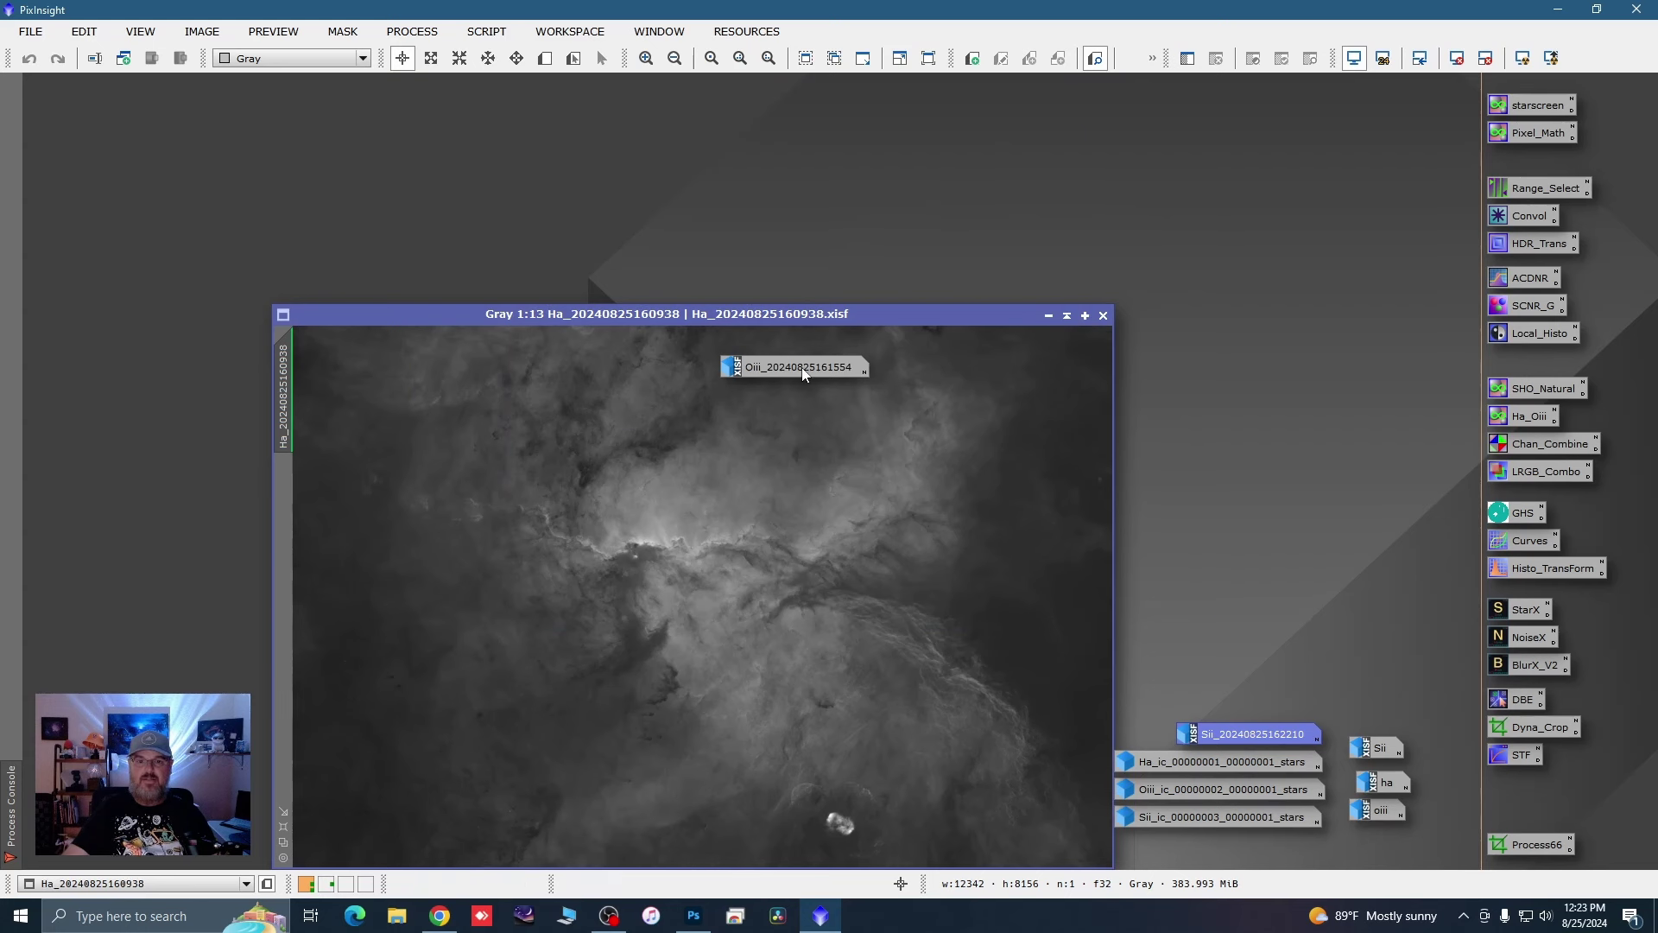
left_click_drag(803, 373, 1256, 706)
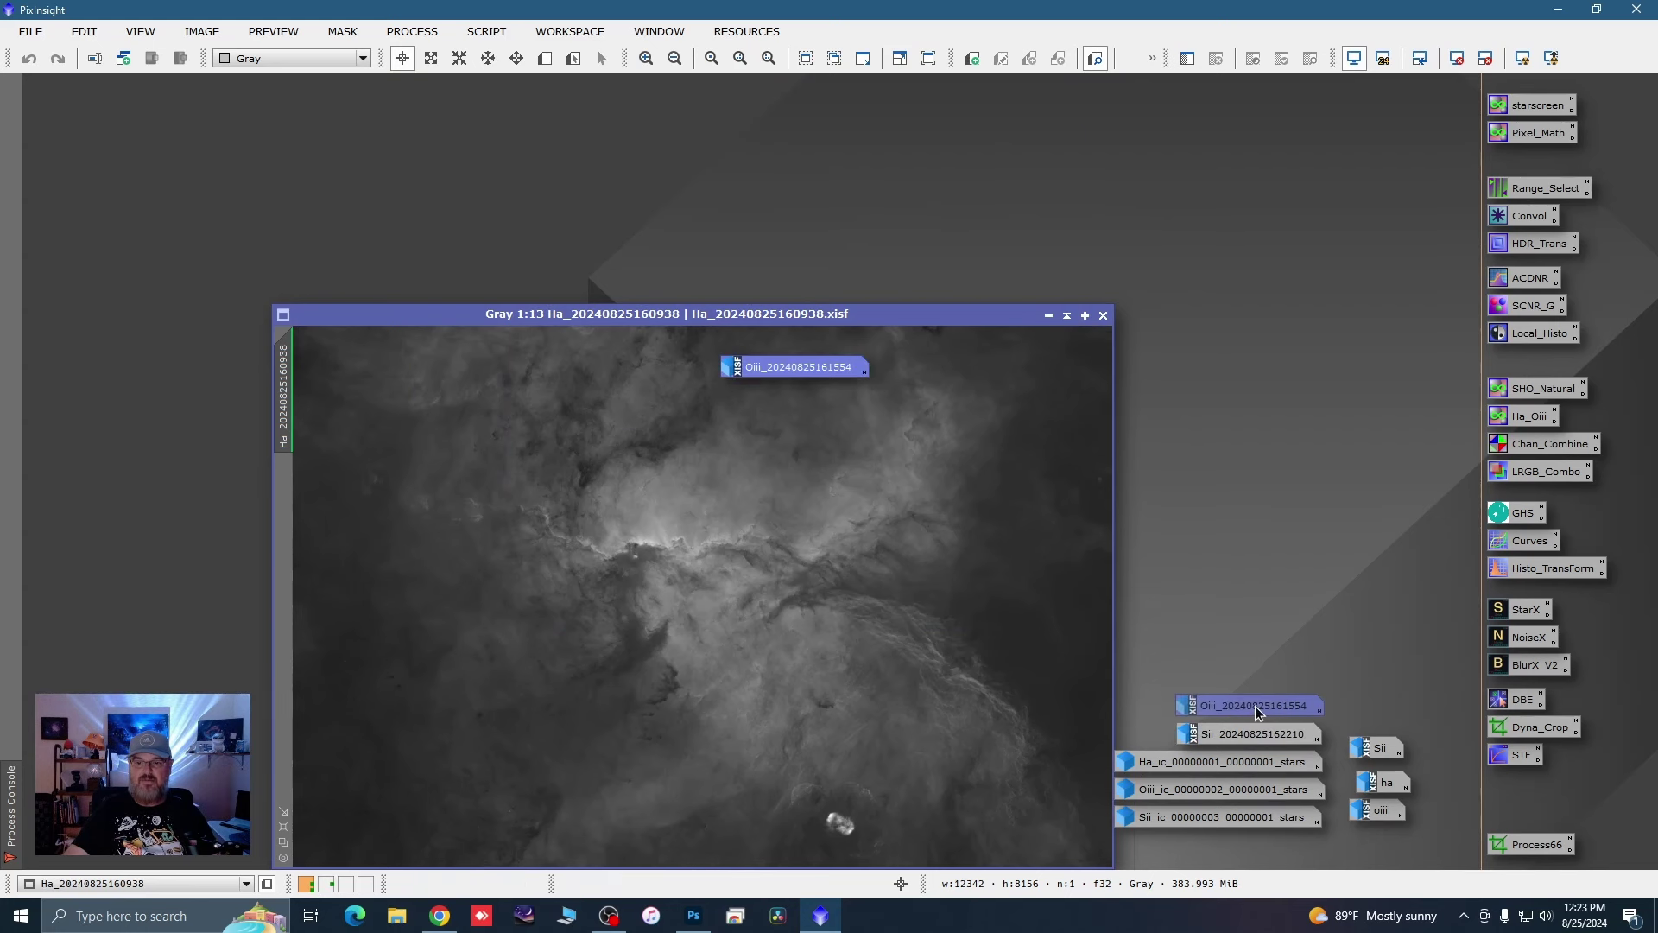
left_click(1048, 315)
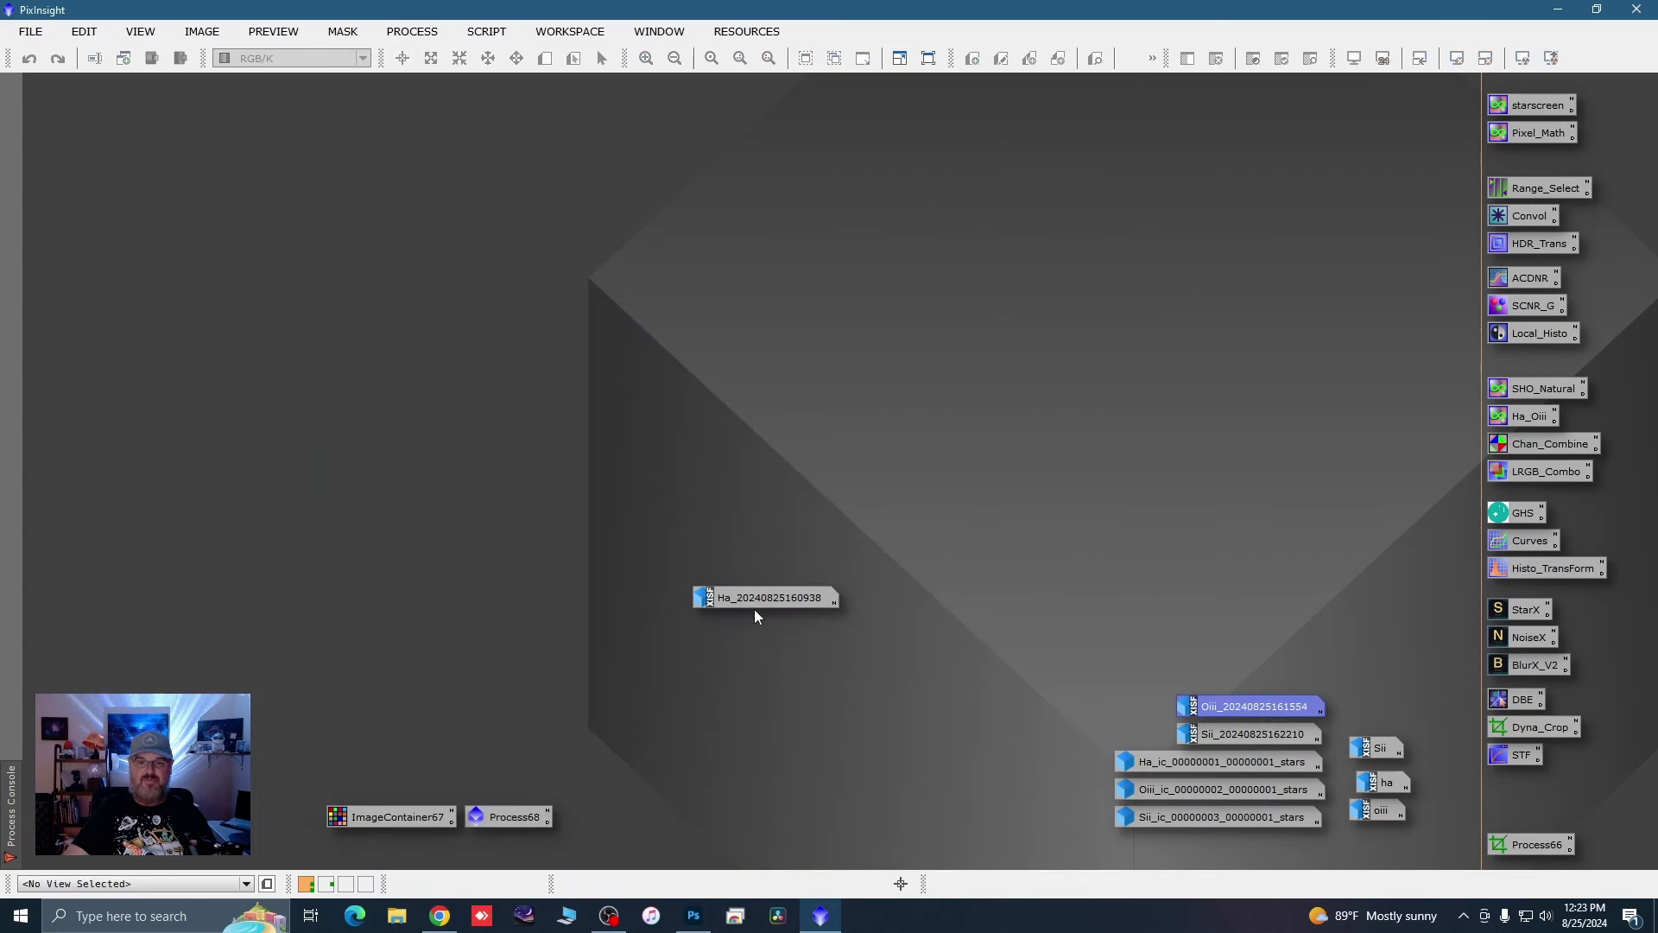
left_click_drag(755, 604, 1233, 684)
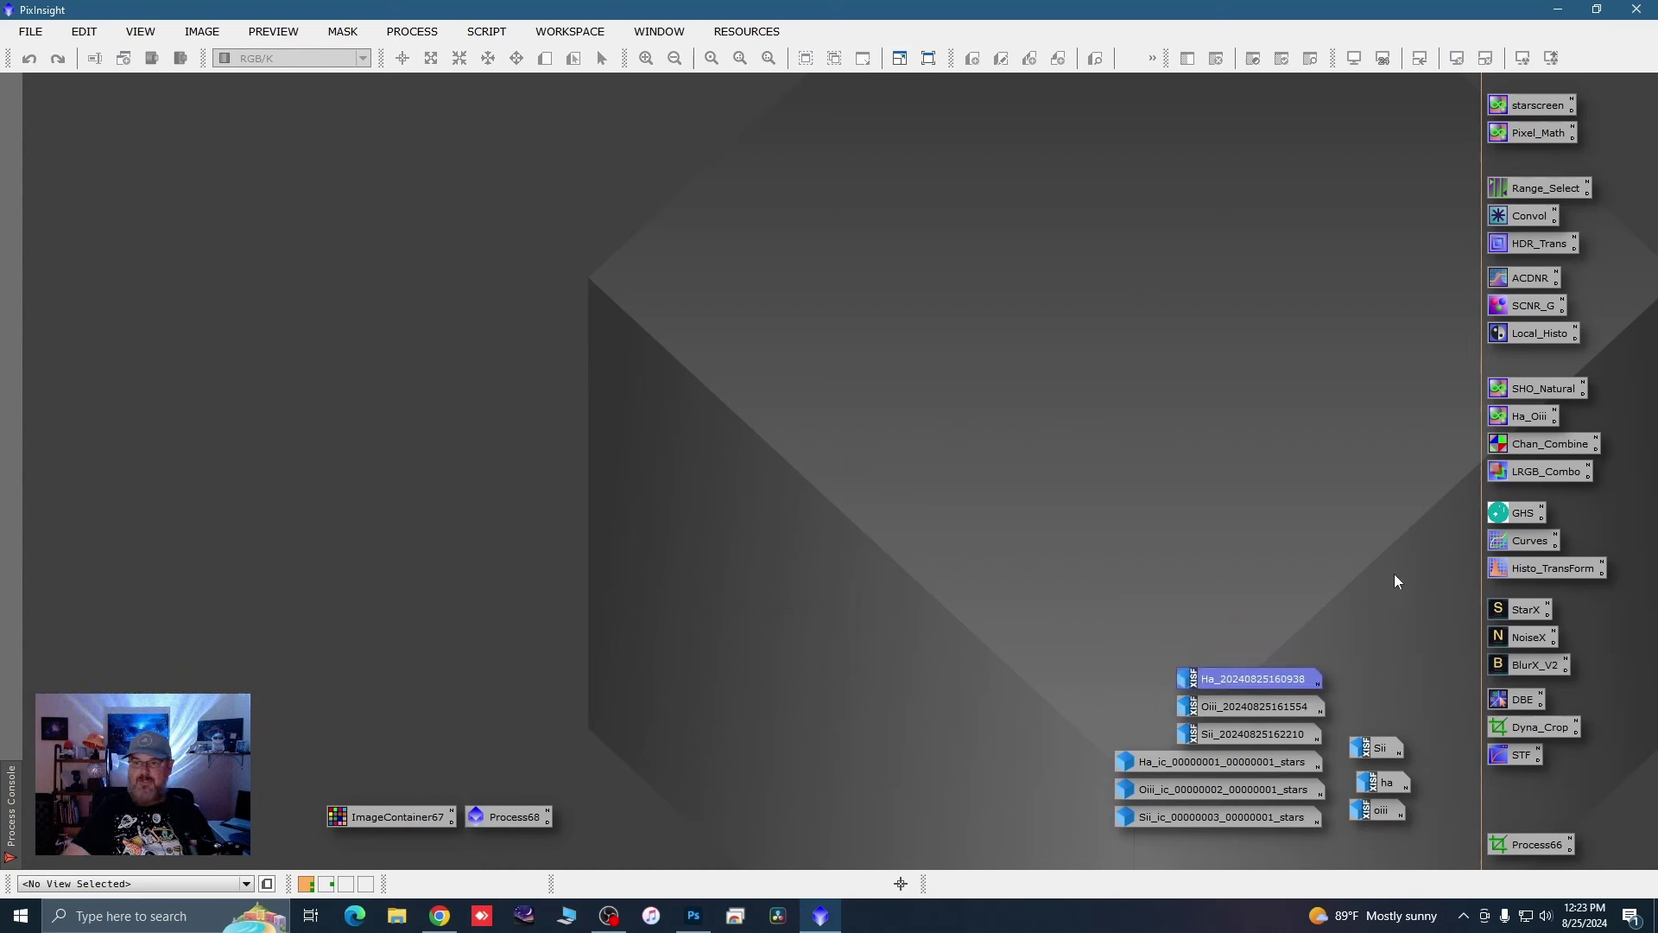
Step: In LRGBCombination assign Sii to R, Ha to G, Oiii to B and apply to create Image15
double_click(1515, 470)
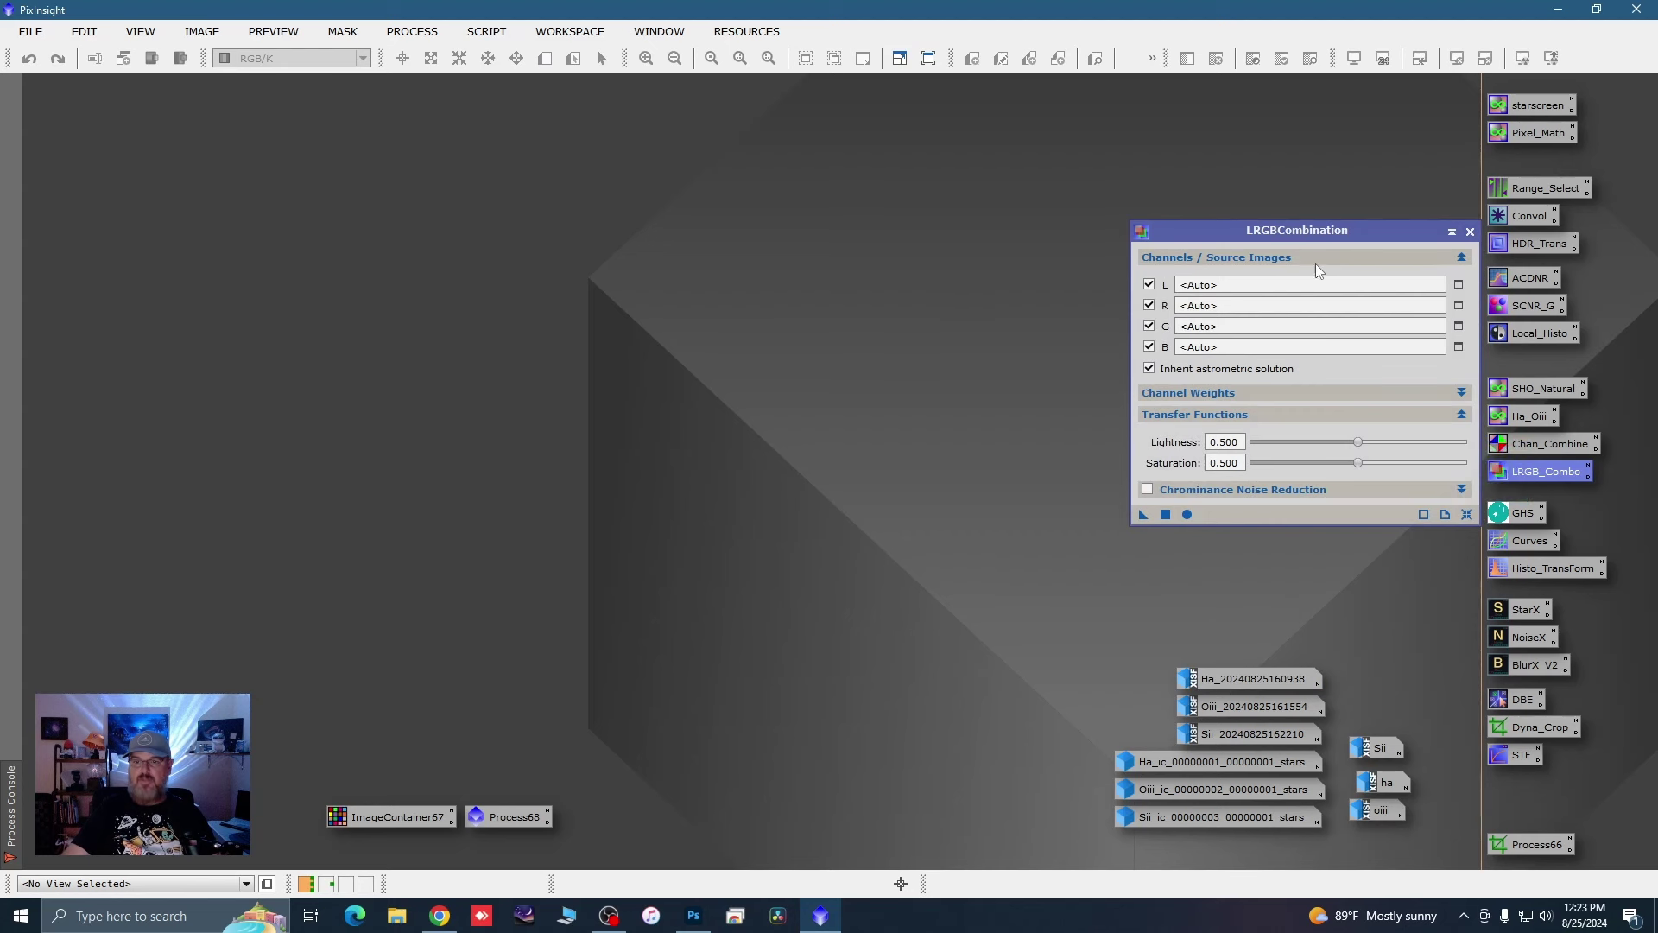
left_click_drag(1313, 221, 1269, 213)
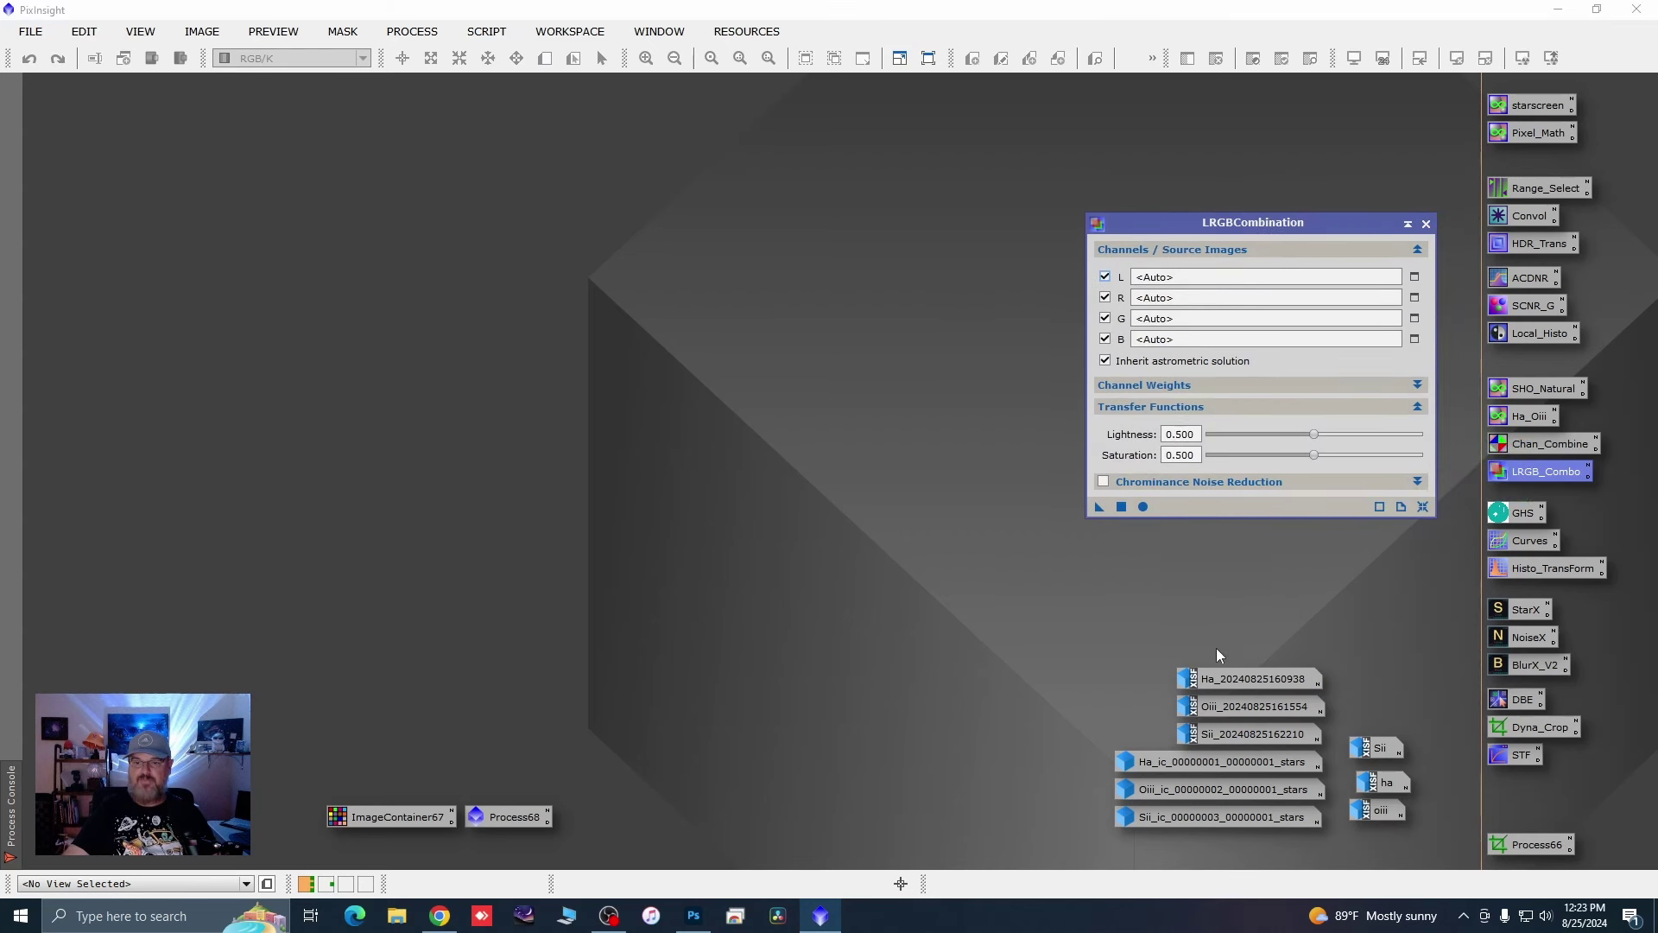
left_click_drag(1223, 682, 1210, 326)
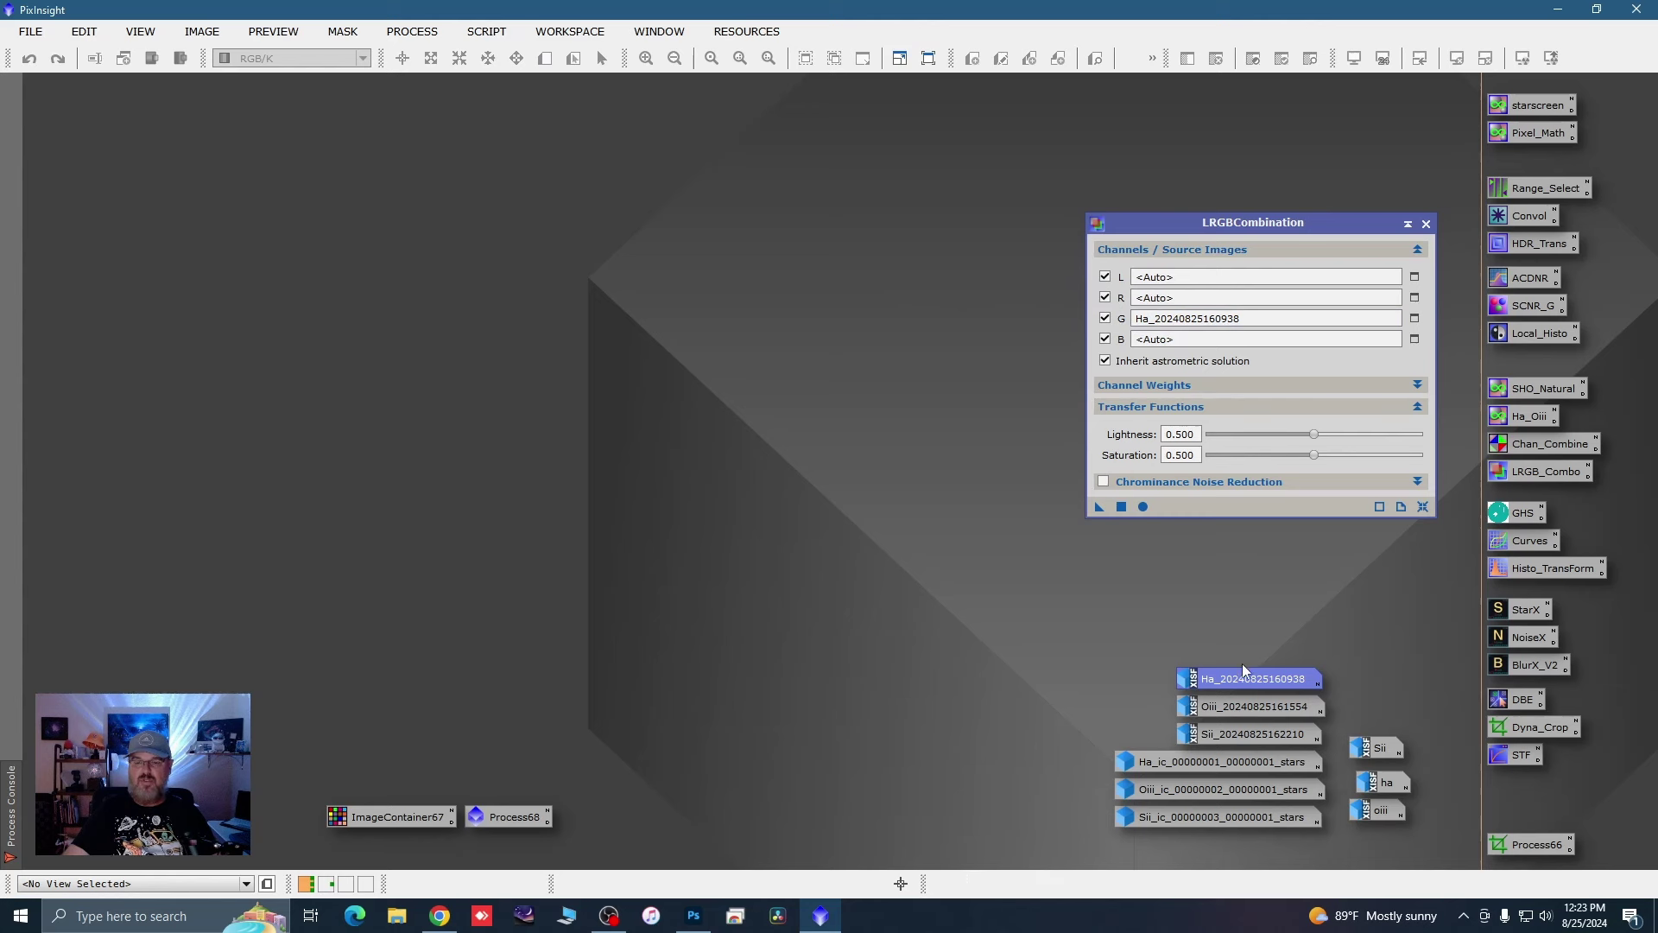
left_click_drag(1236, 703, 1209, 340)
left_click_drag(1230, 739, 1206, 311)
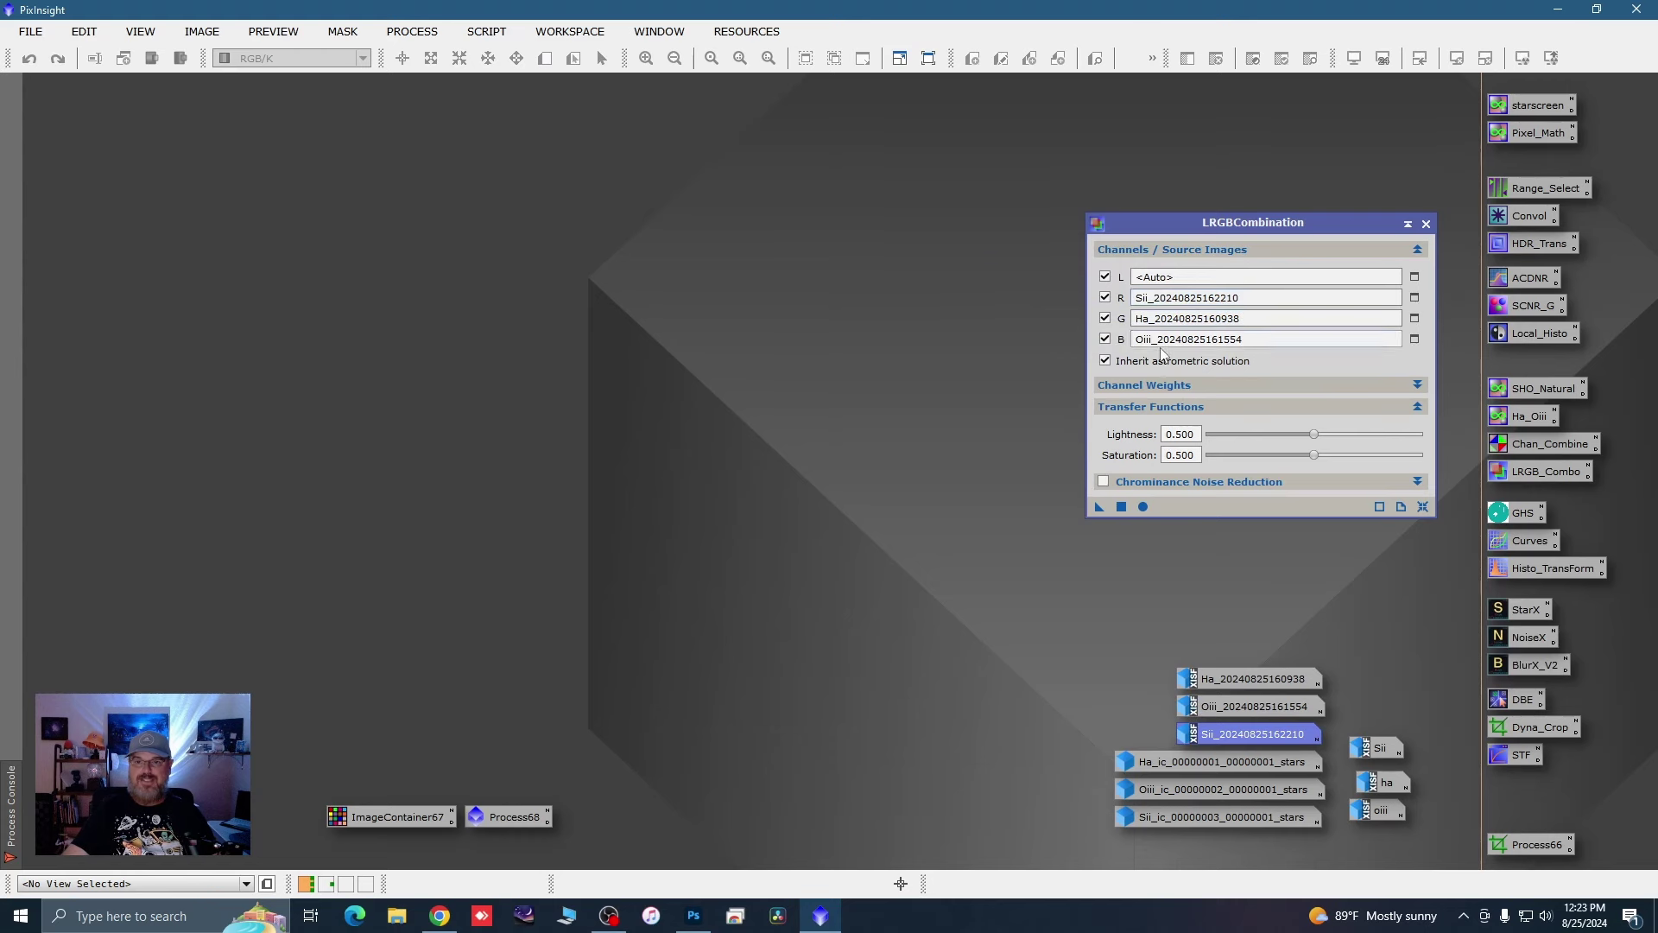
left_click(1144, 506)
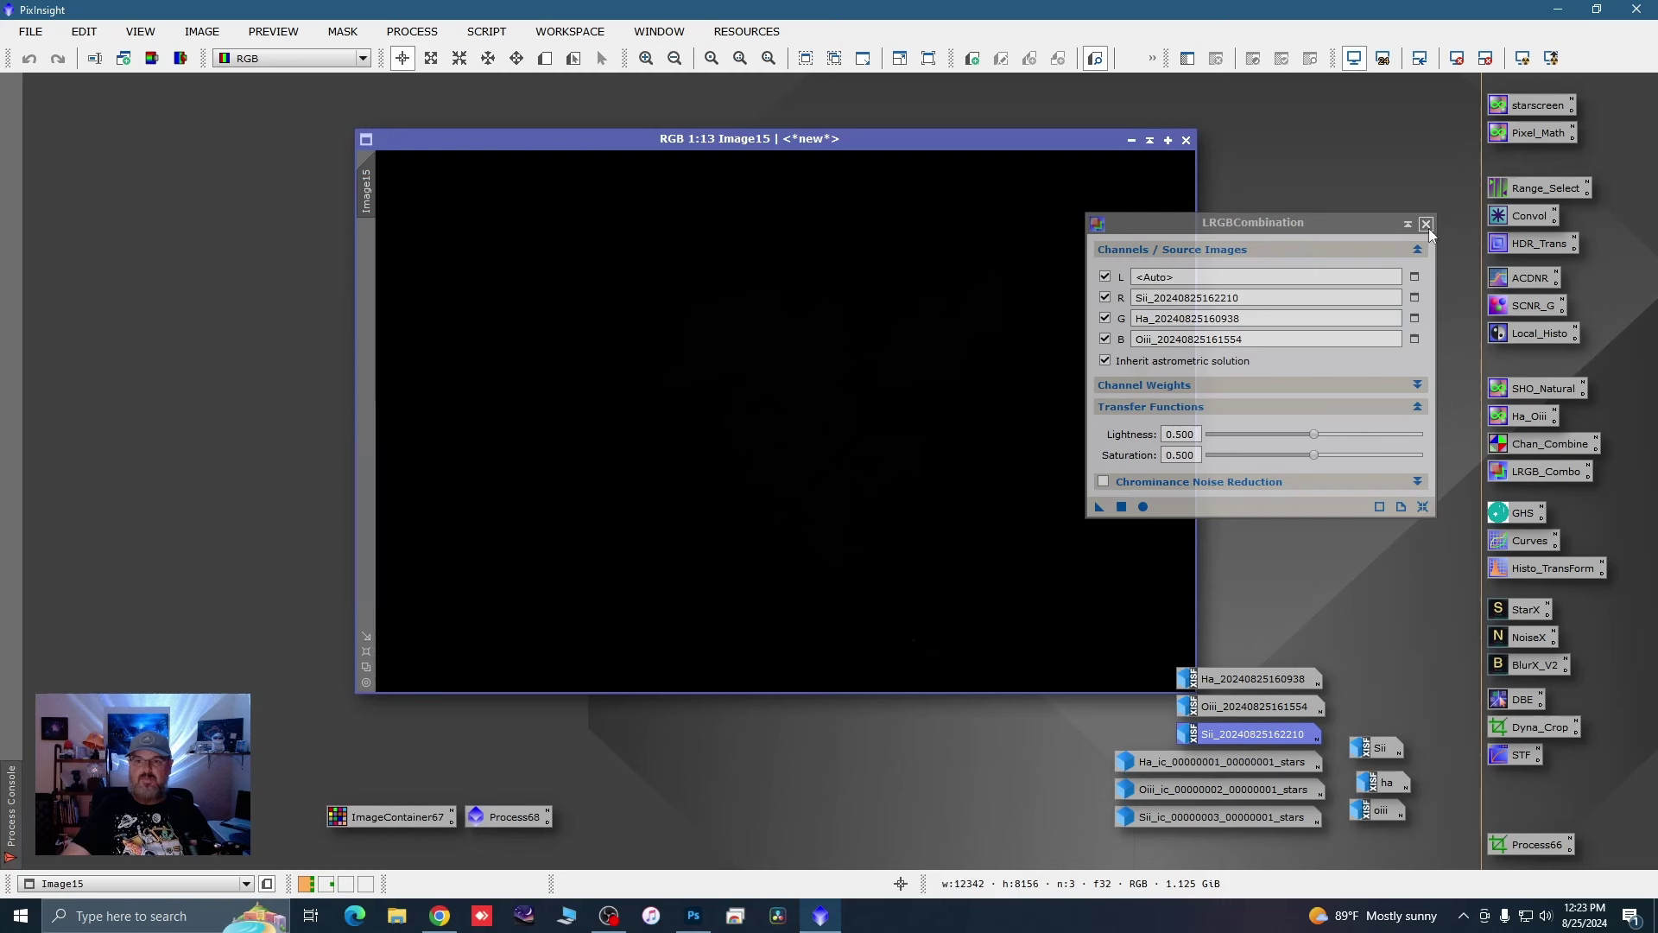
left_click(1426, 224)
Step: Auto-stretch Image15 with unlinked STF channels and lower the green channel's shadows slightly
left_click_drag(1051, 145, 849, 135)
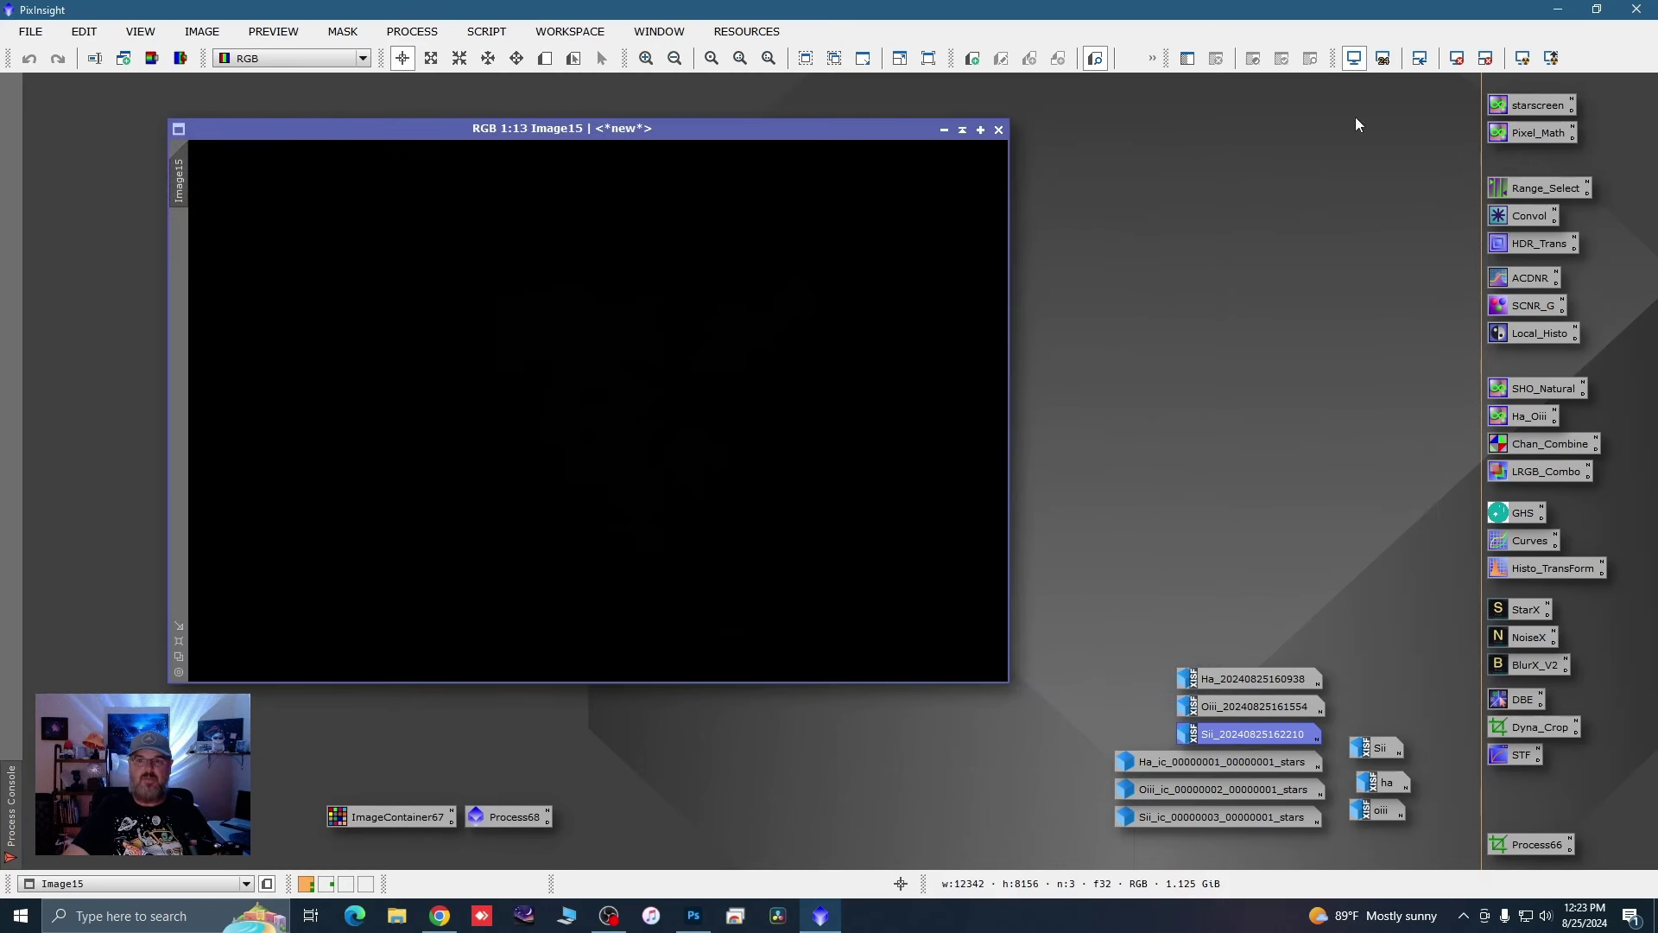
double_click(1523, 757)
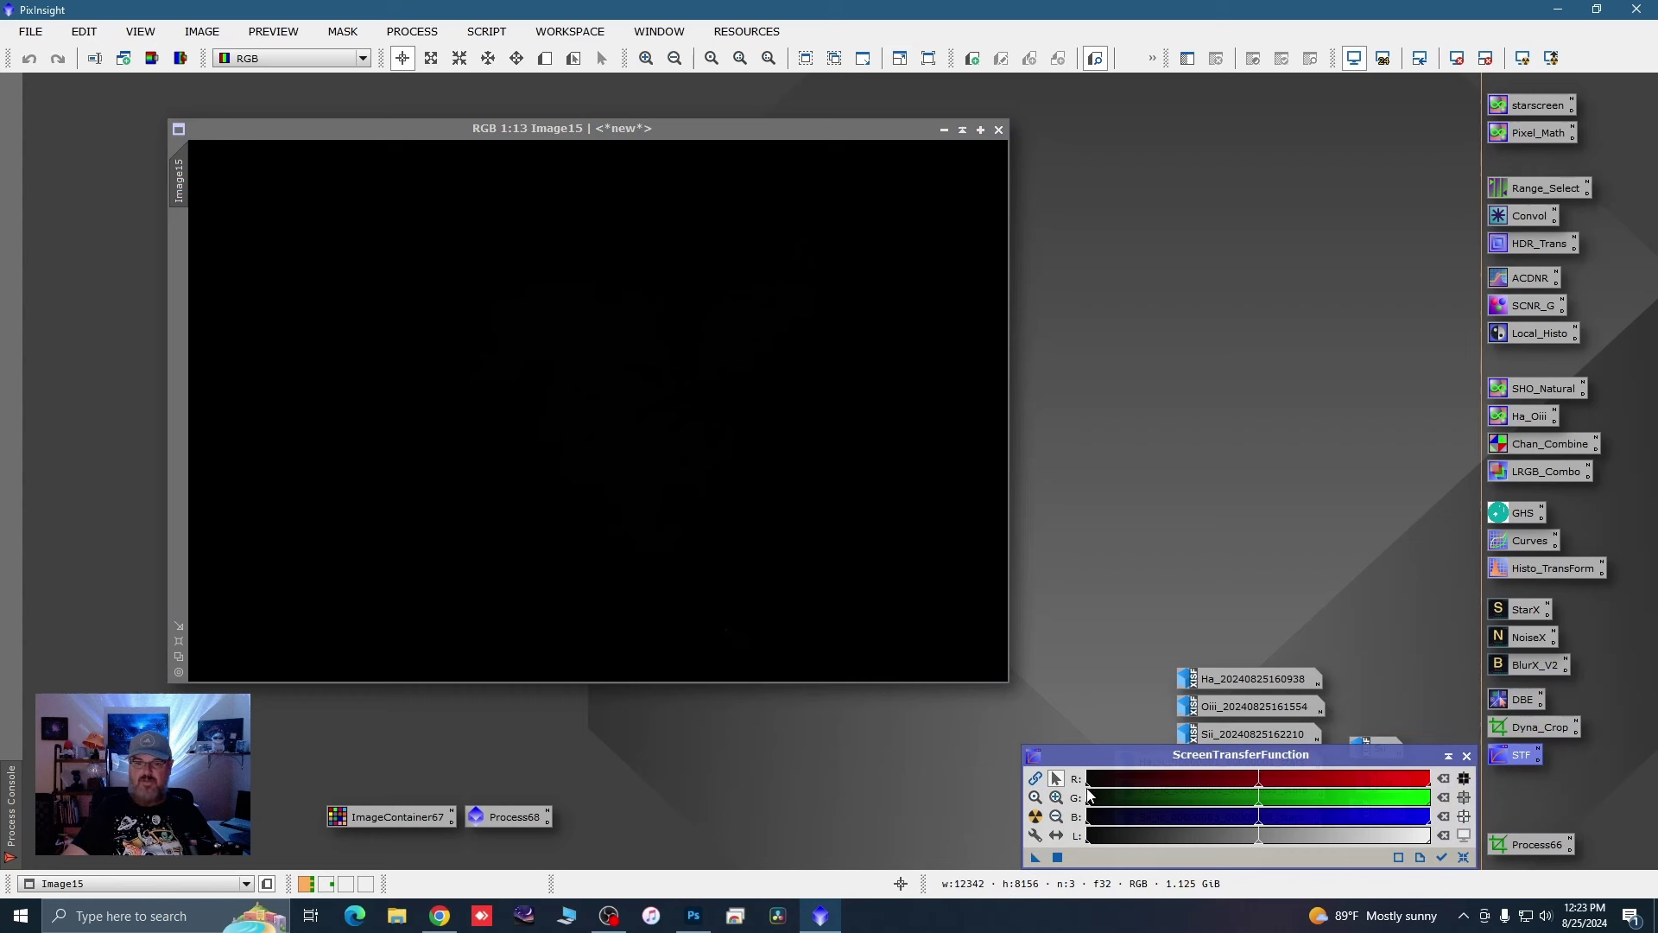
left_click(1035, 780)
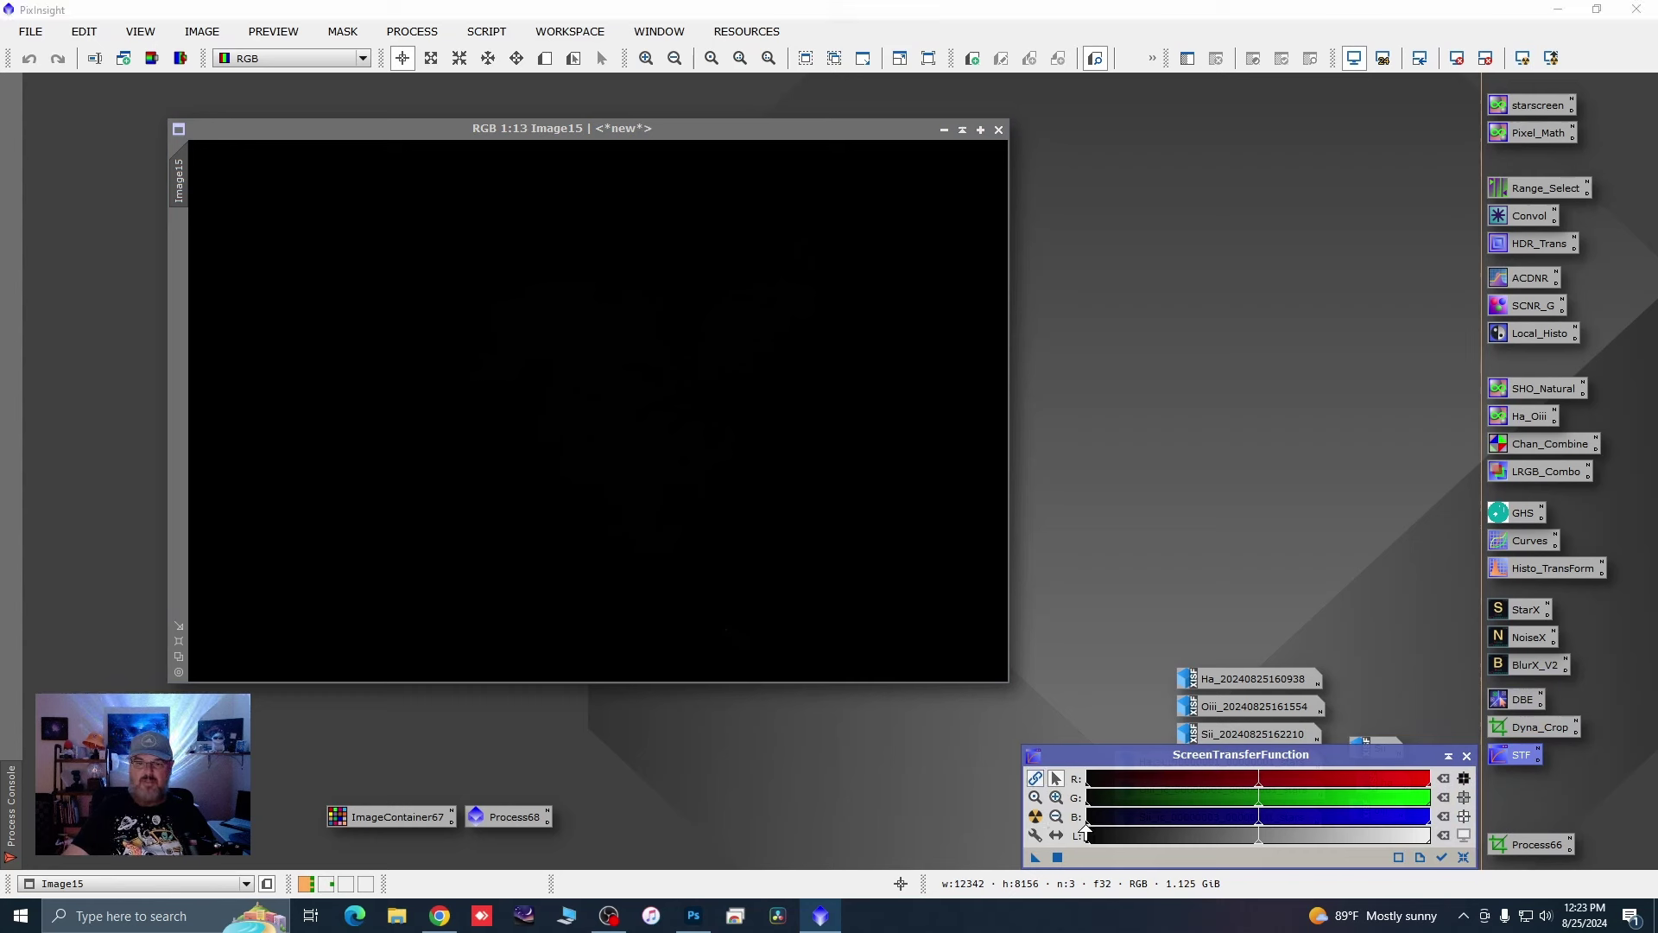
left_click(1035, 817)
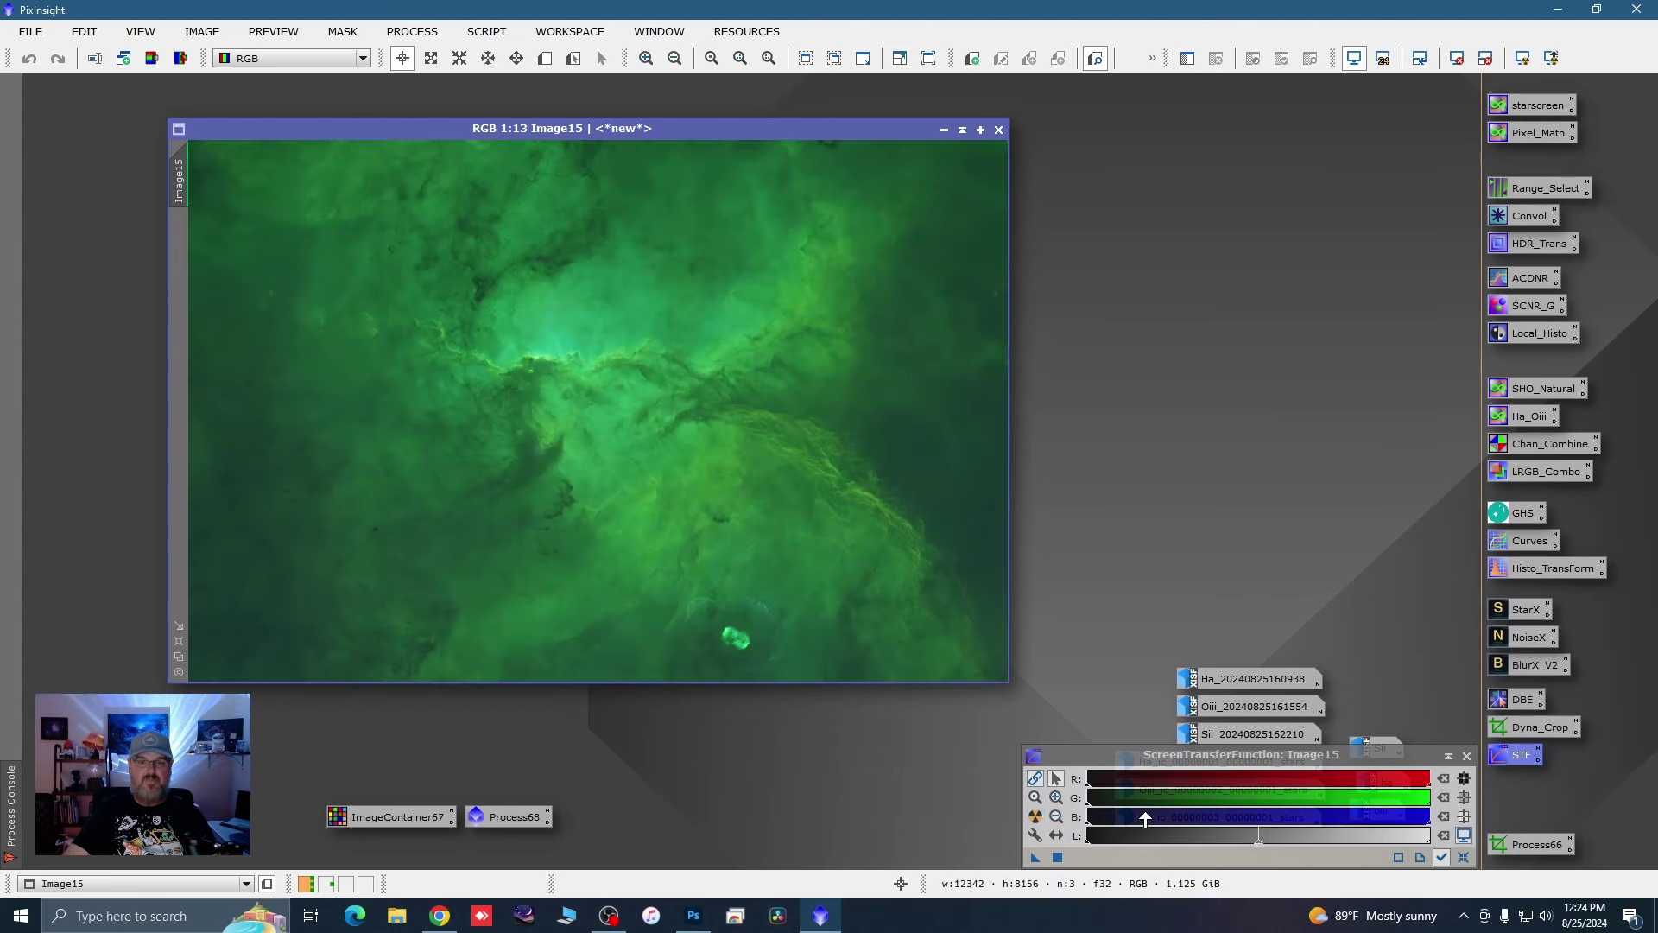
left_click(1034, 780)
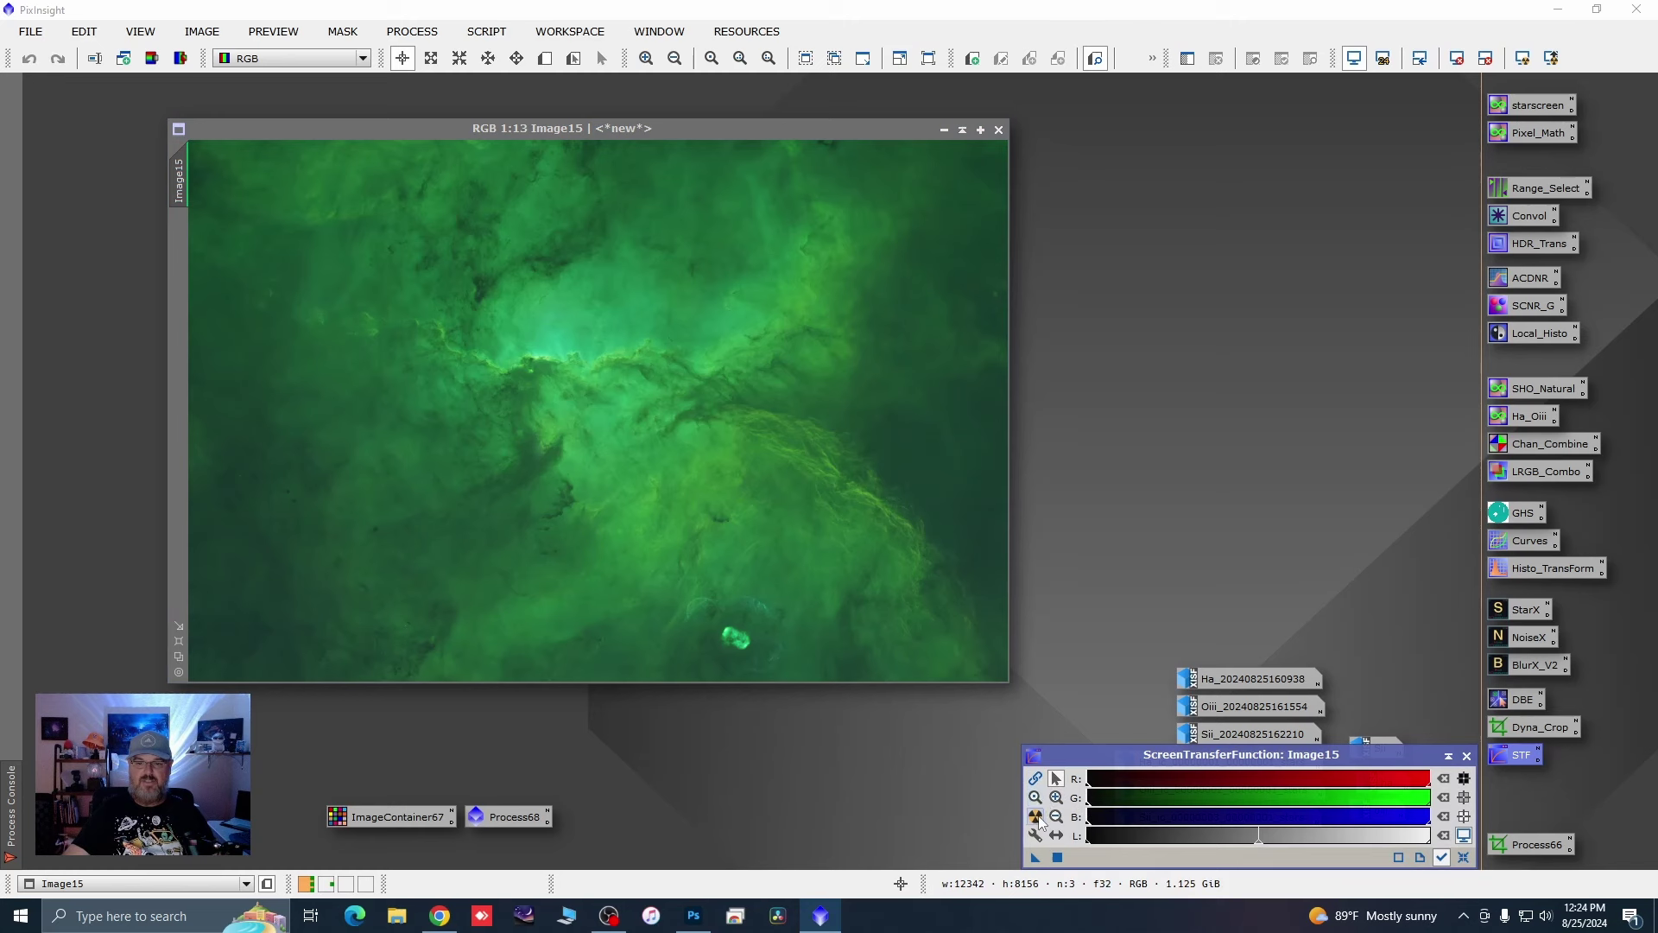
left_click(1036, 817)
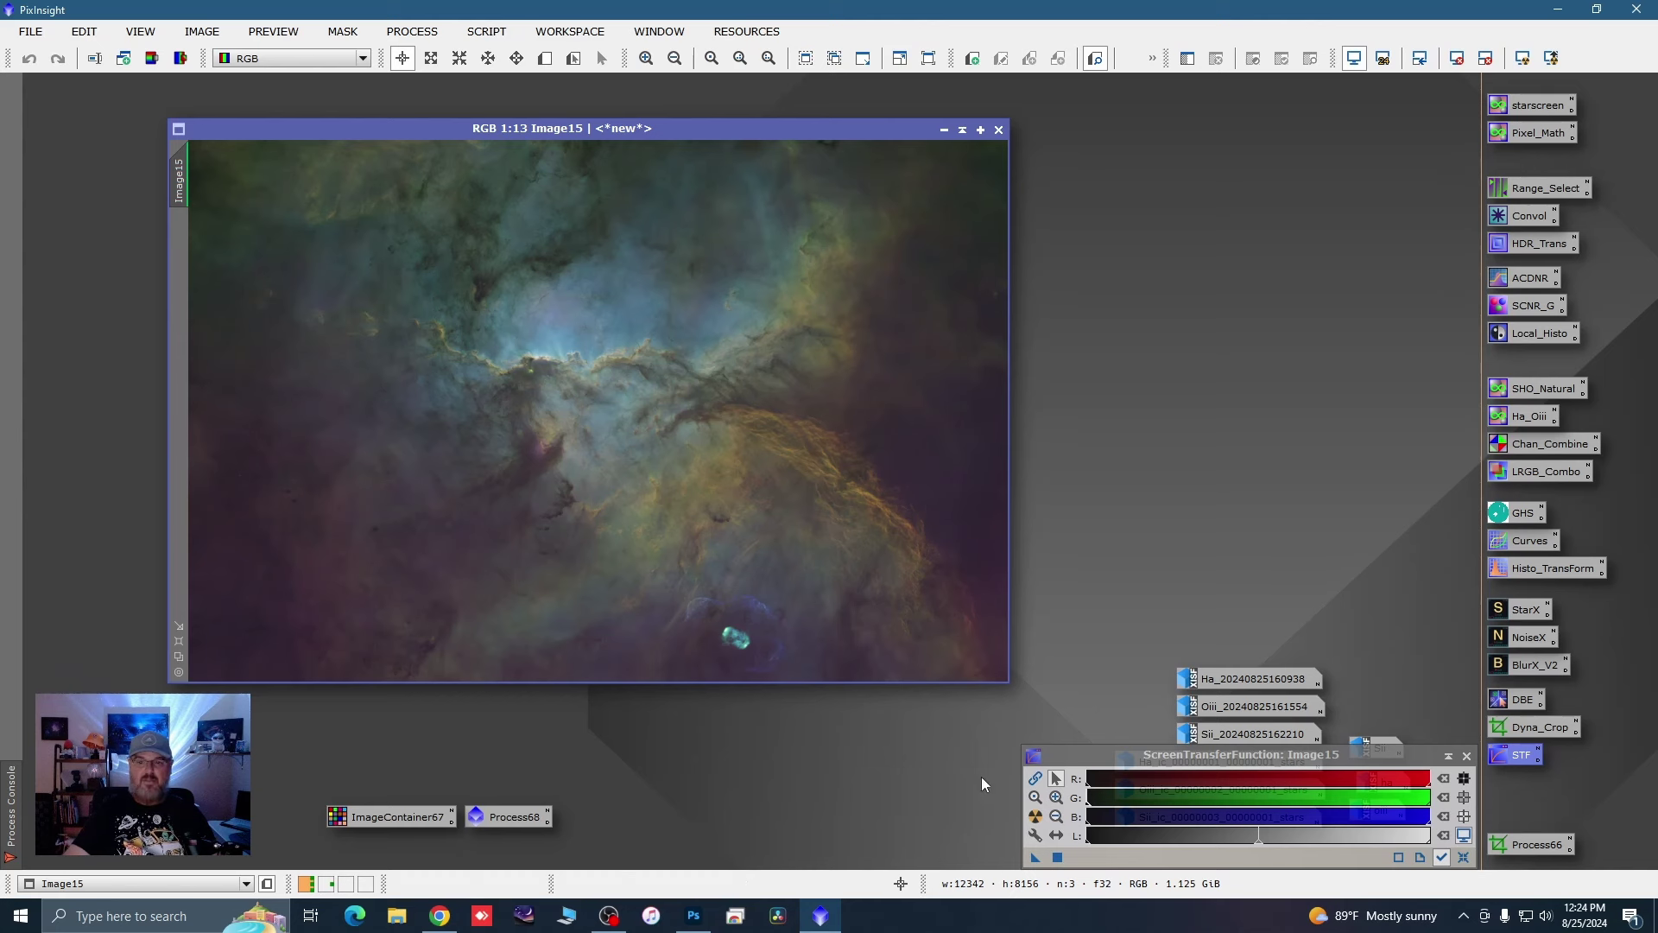
left_click_drag(1019, 795, 404, 756)
left_click_drag(476, 796, 476, 815)
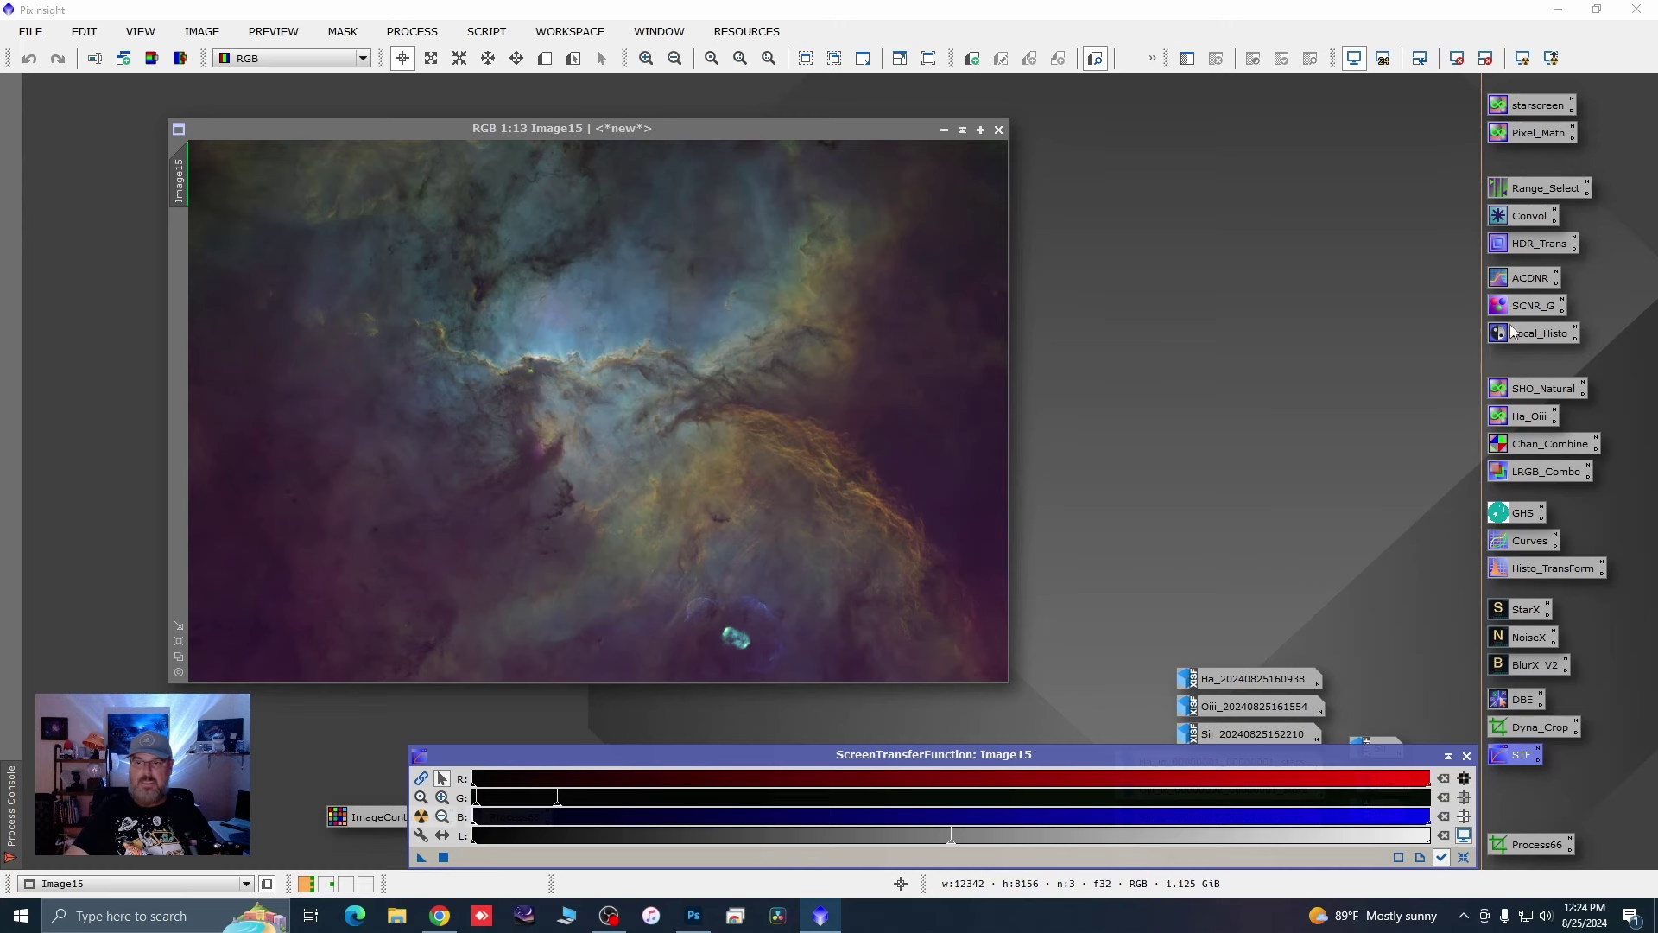
Step: Transfer the STF stretch to HistogramTransformation, reset the display, and apply it permanently to Image15
double_click(1524, 569)
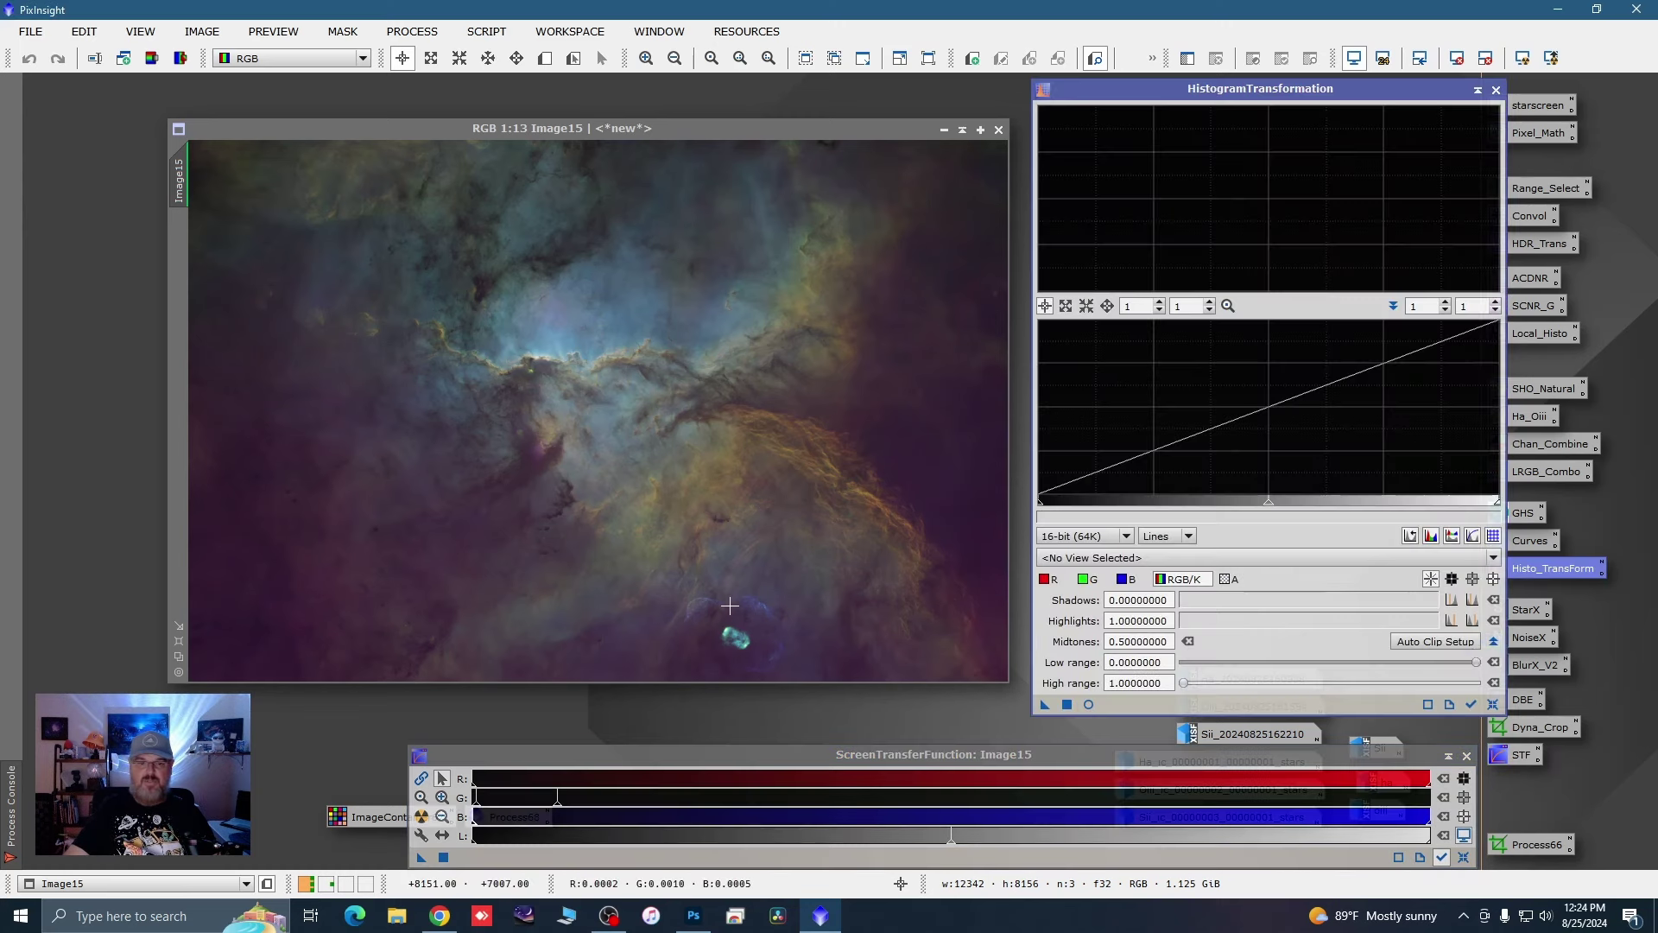
left_click_drag(422, 857, 1124, 713)
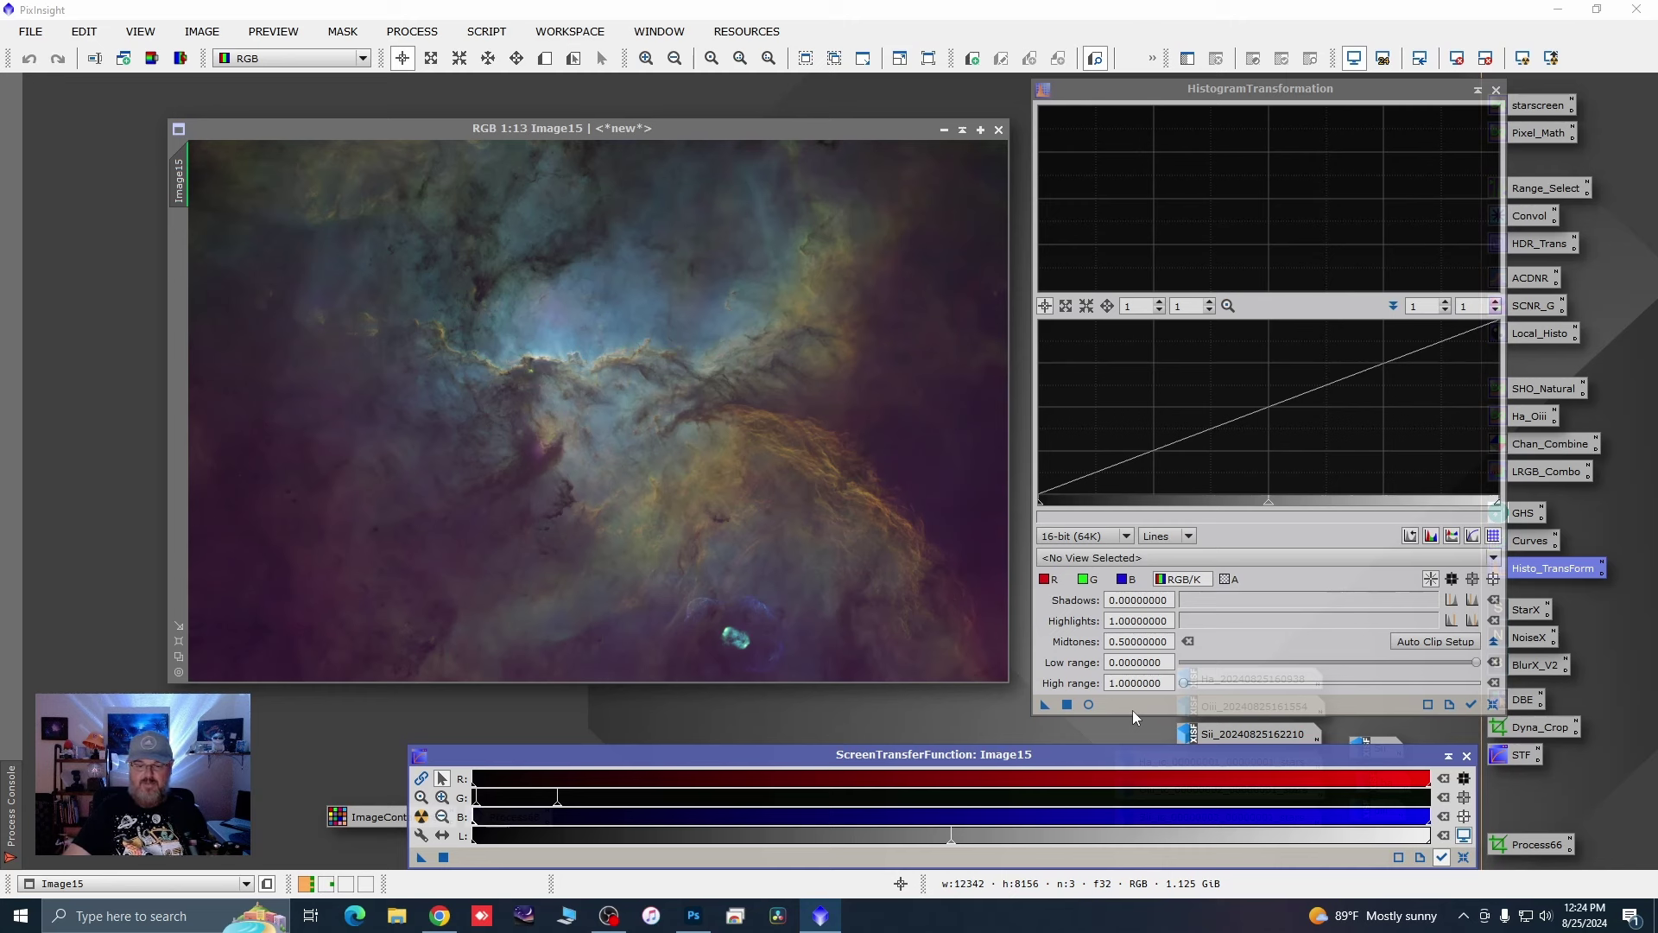
key("ctrl+F12")
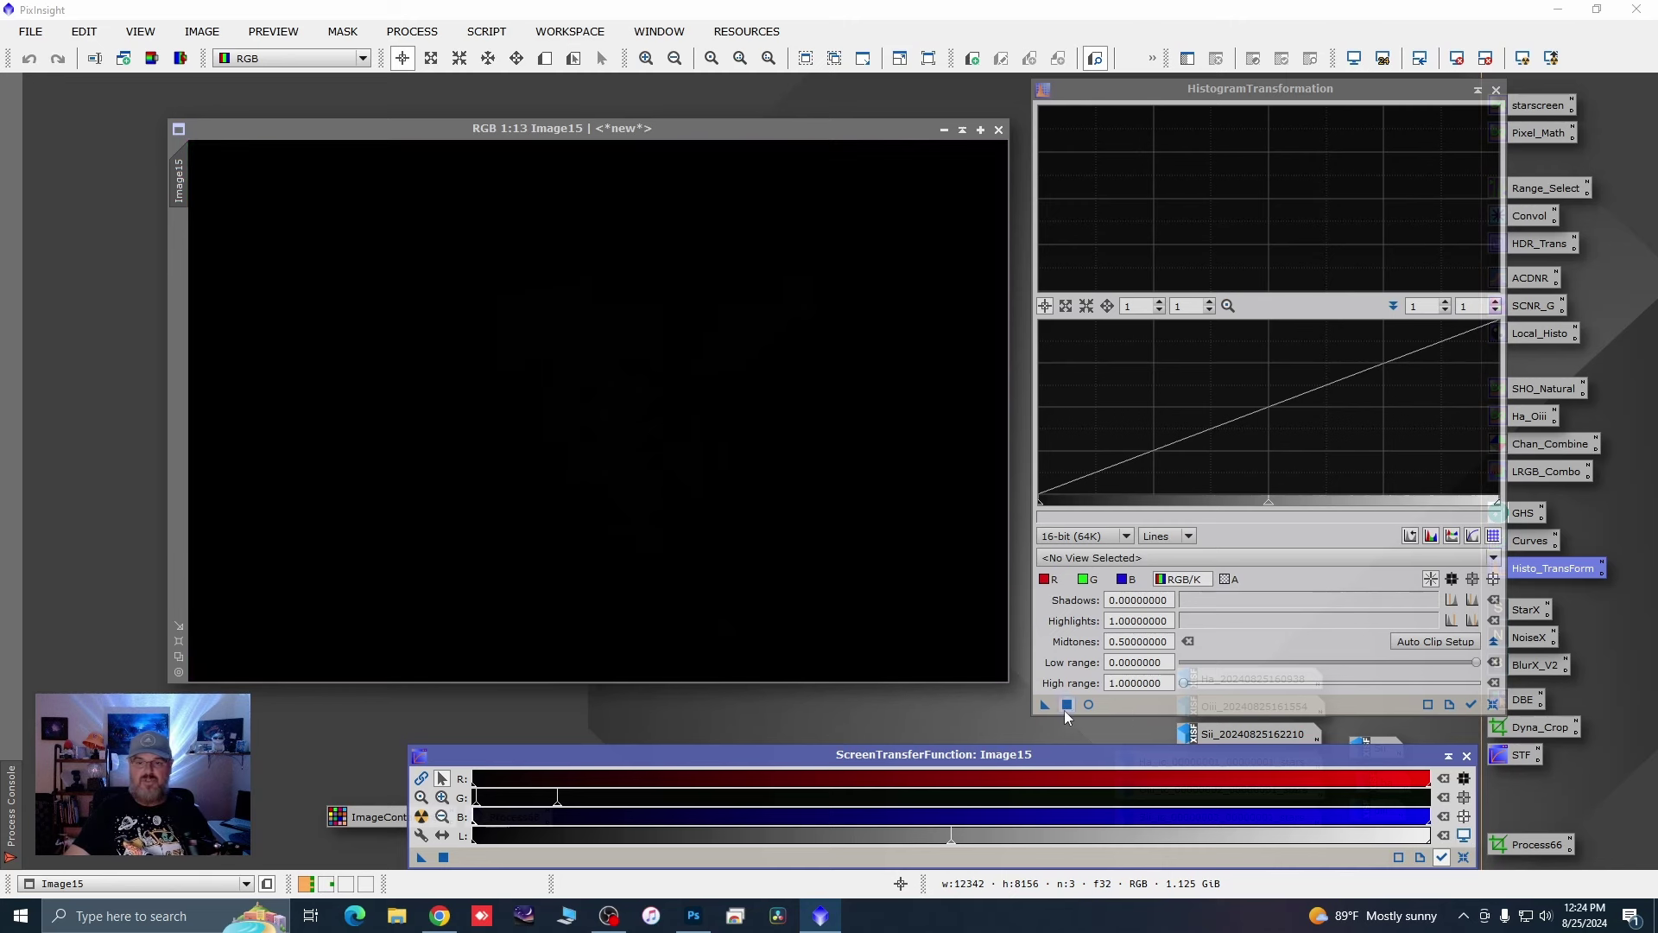
left_click_drag(1044, 705, 855, 607)
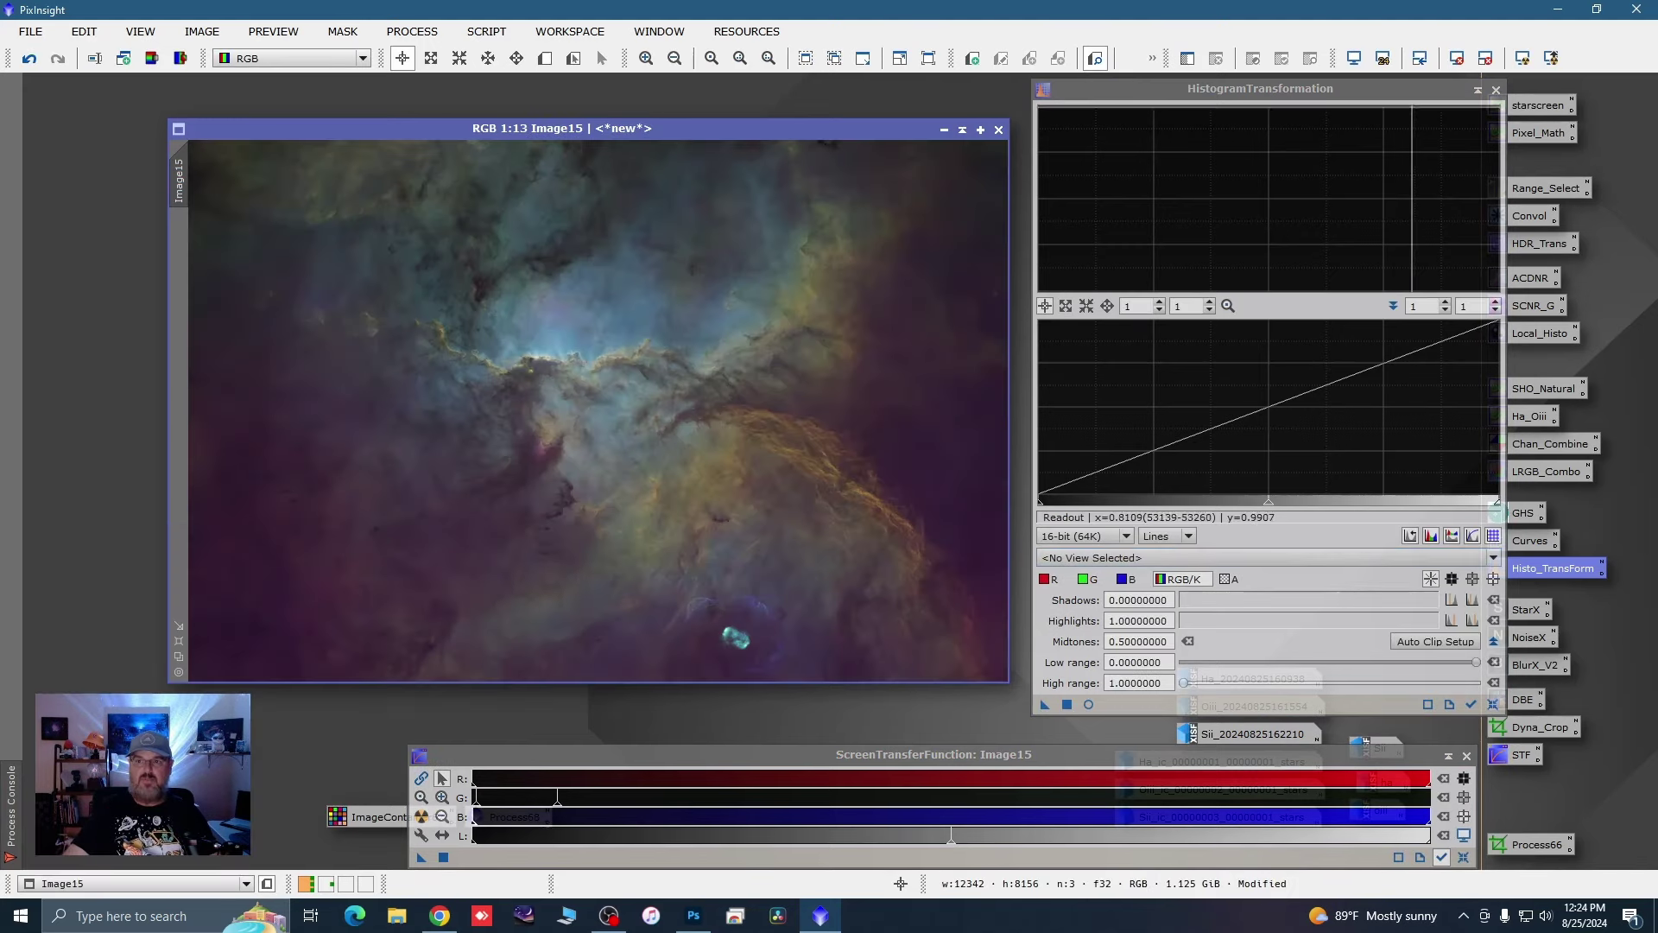
left_click(1496, 90)
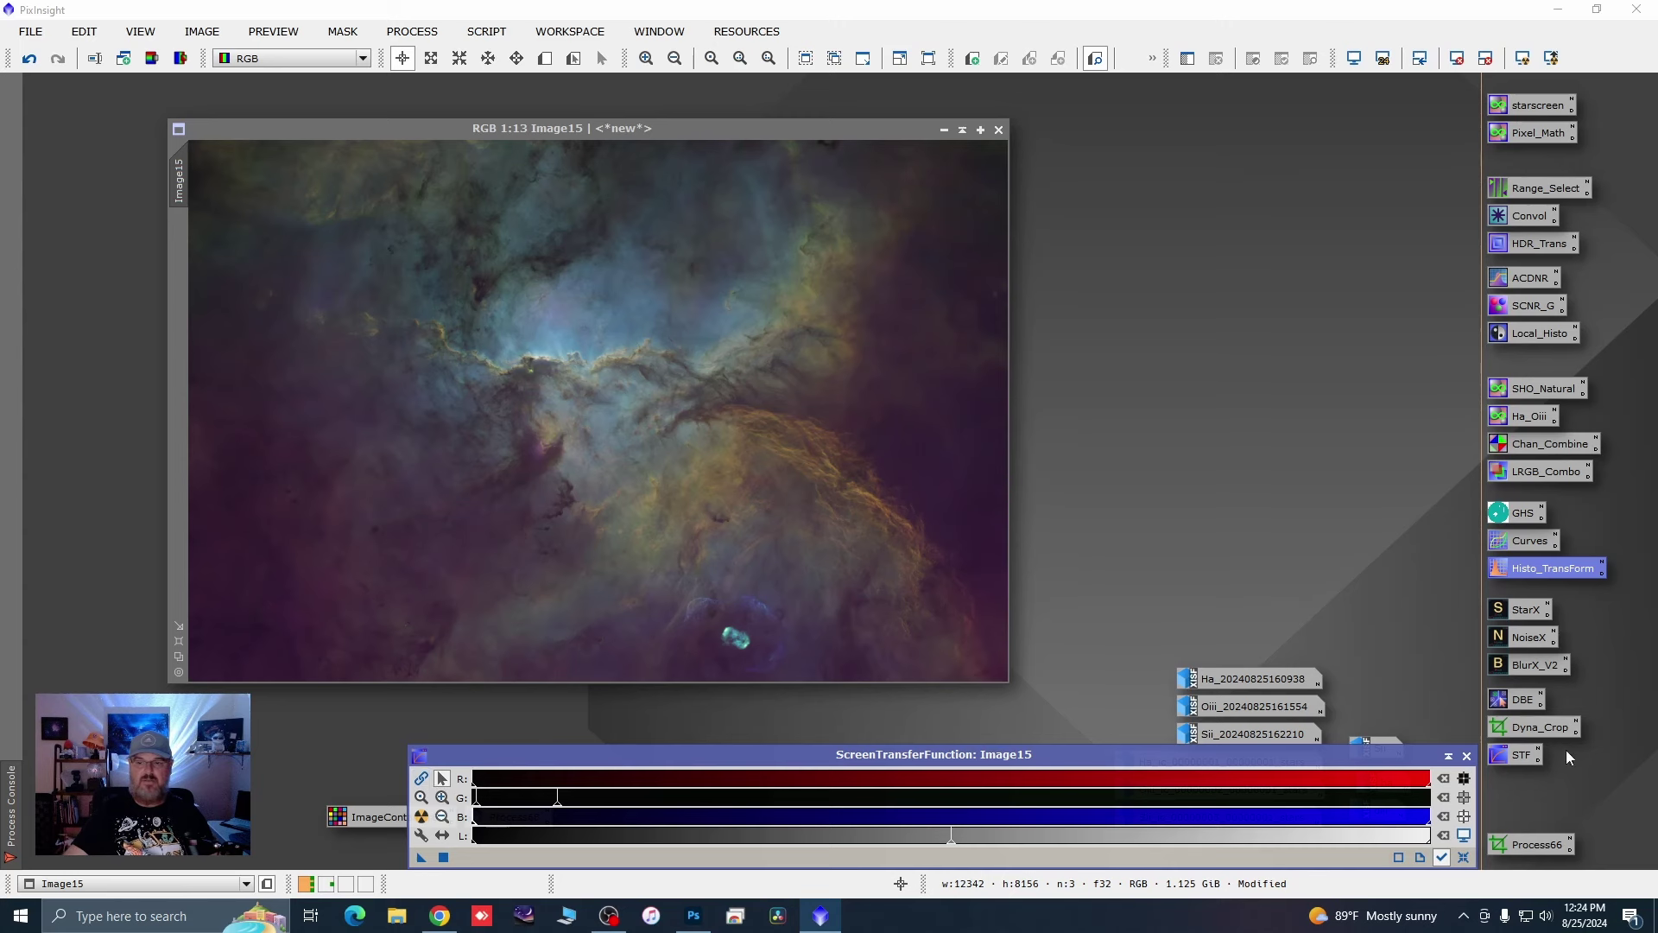
left_click(1465, 758)
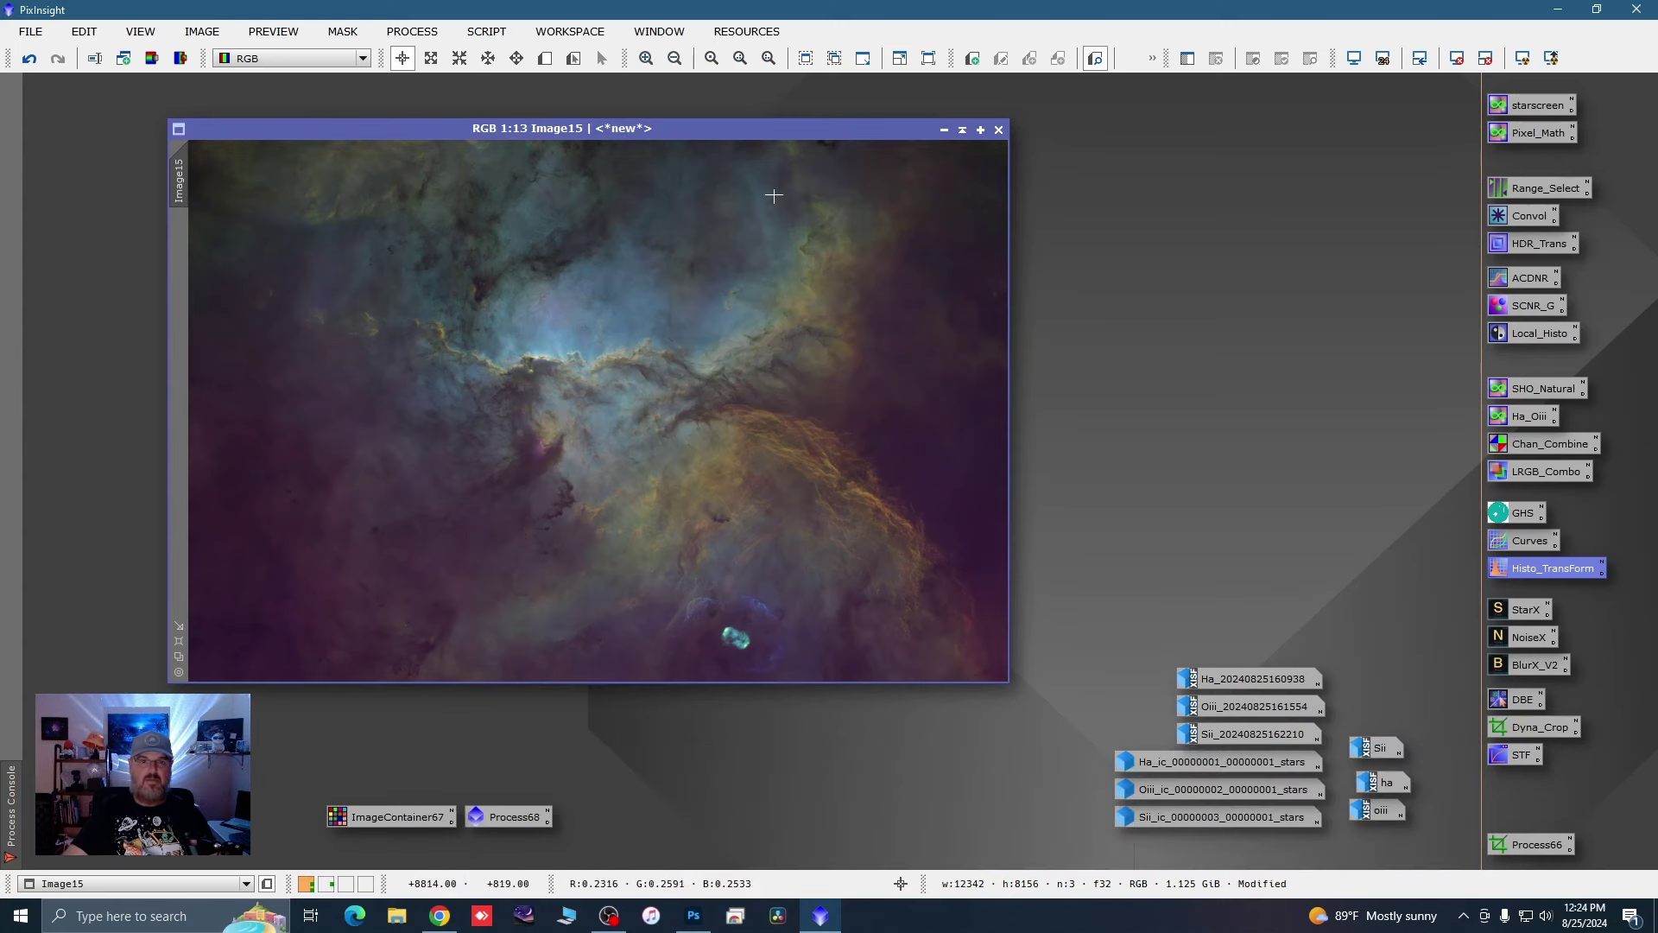
Step: Enlarge the Image15 window and zoom out to view the whole SHO nebula
left_click_drag(634, 127, 526, 100)
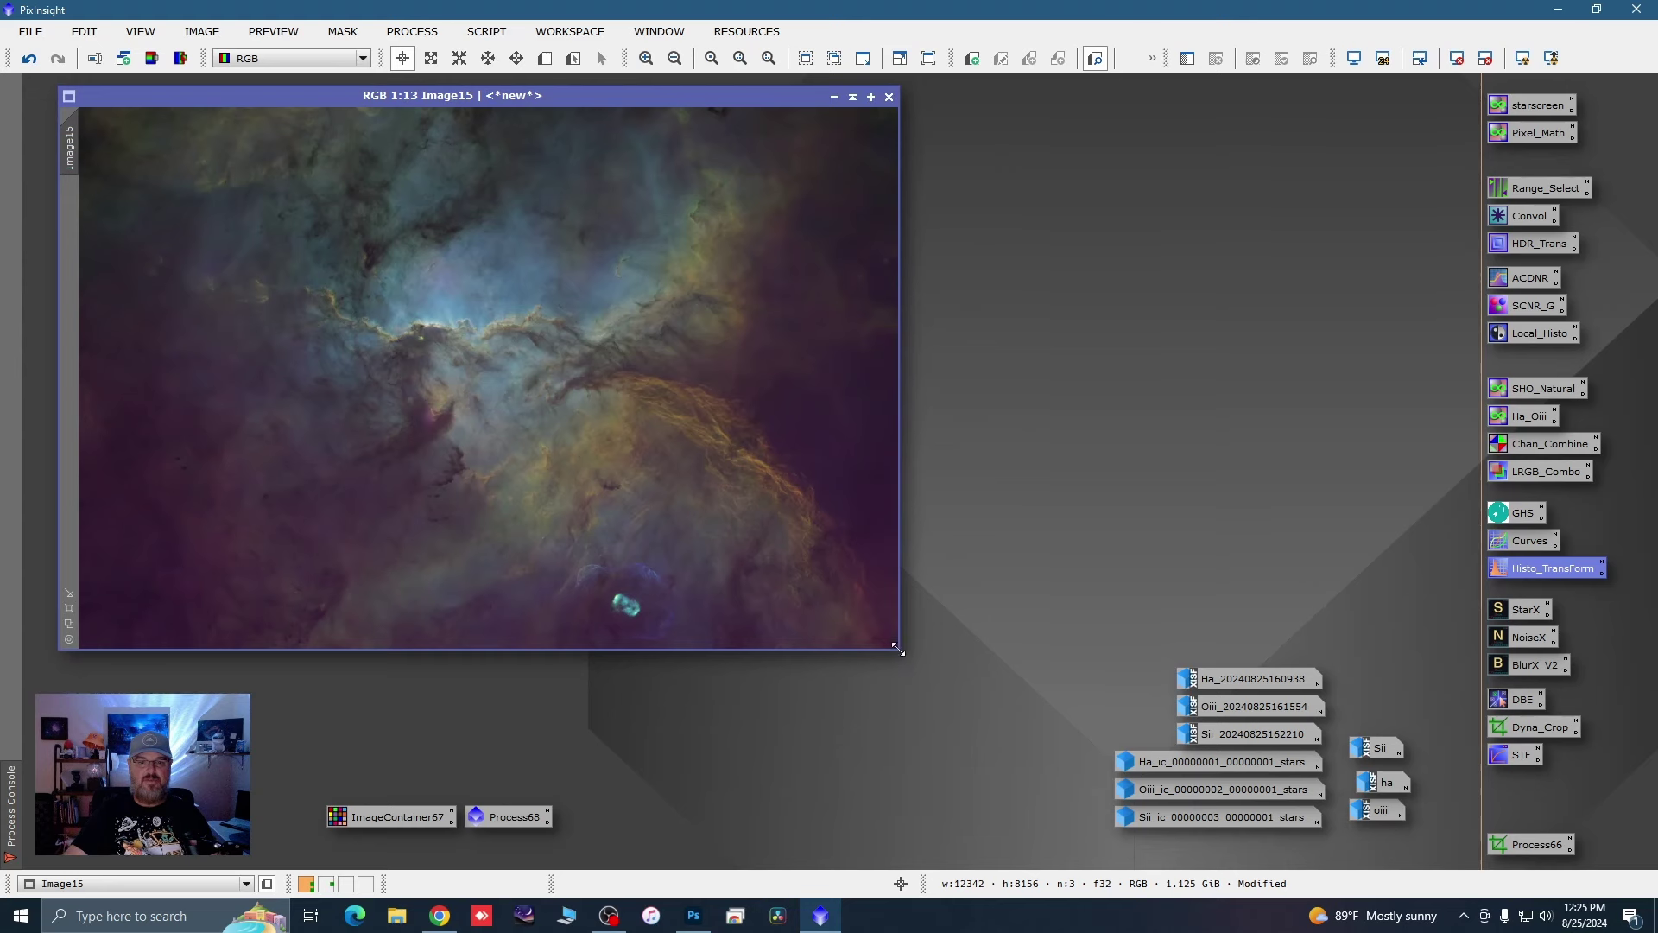
left_click_drag(898, 648, 981, 719)
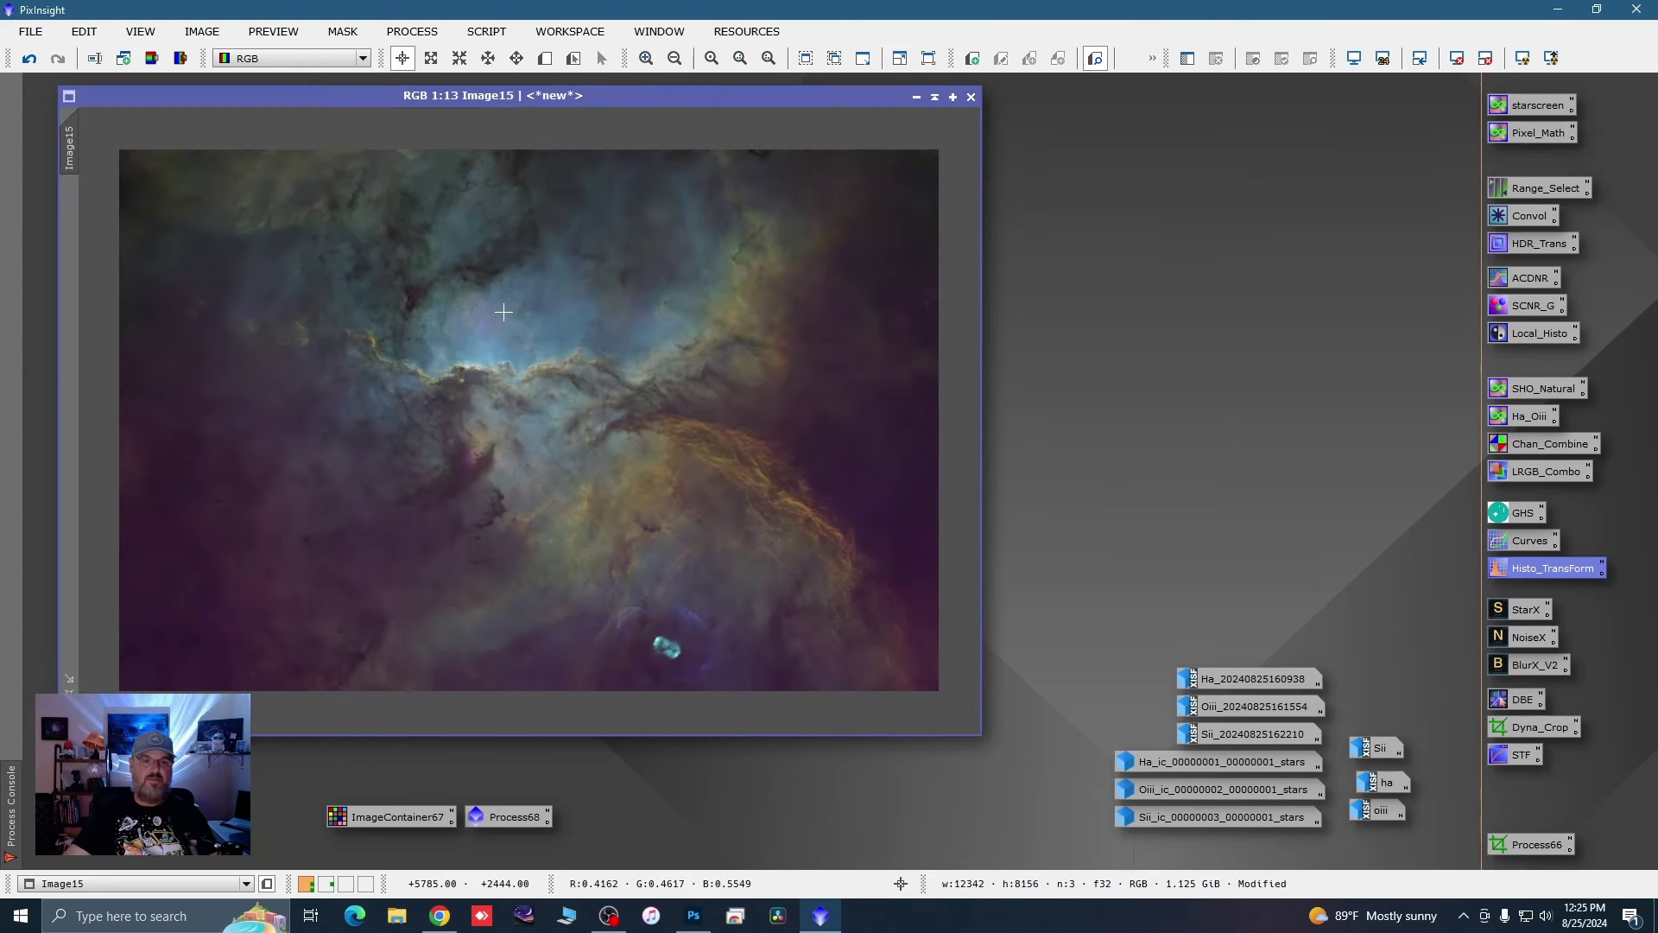
scroll(504, 312, "up", 10)
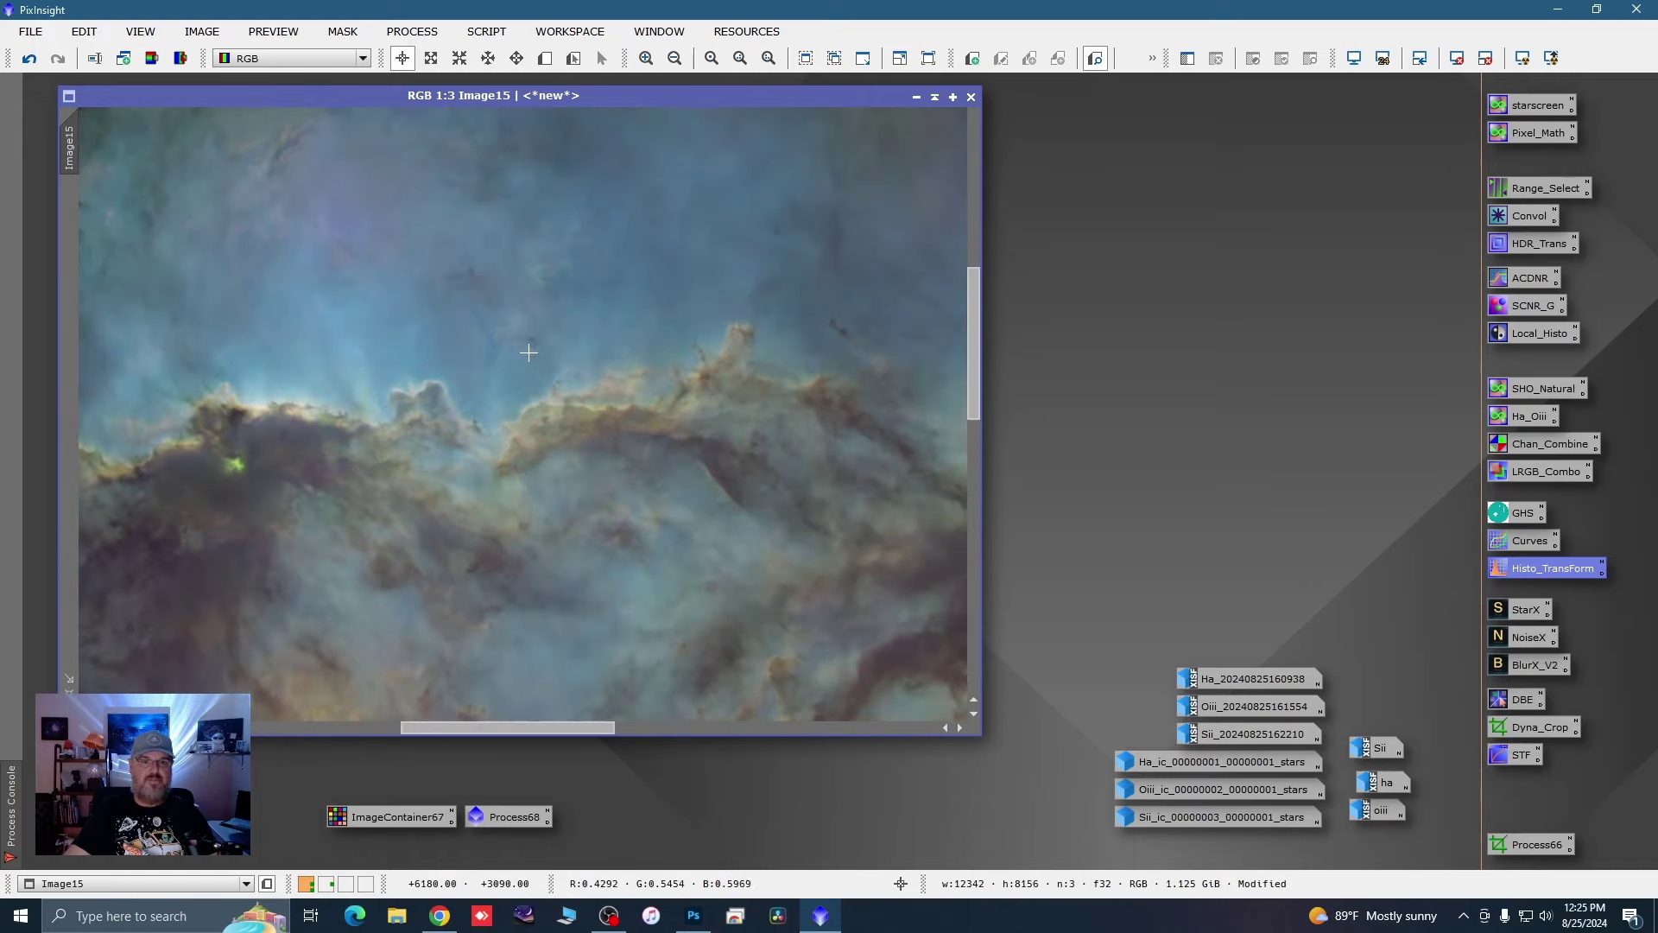
scroll(529, 353, "down", 2)
scroll(455, 412, "up", 2)
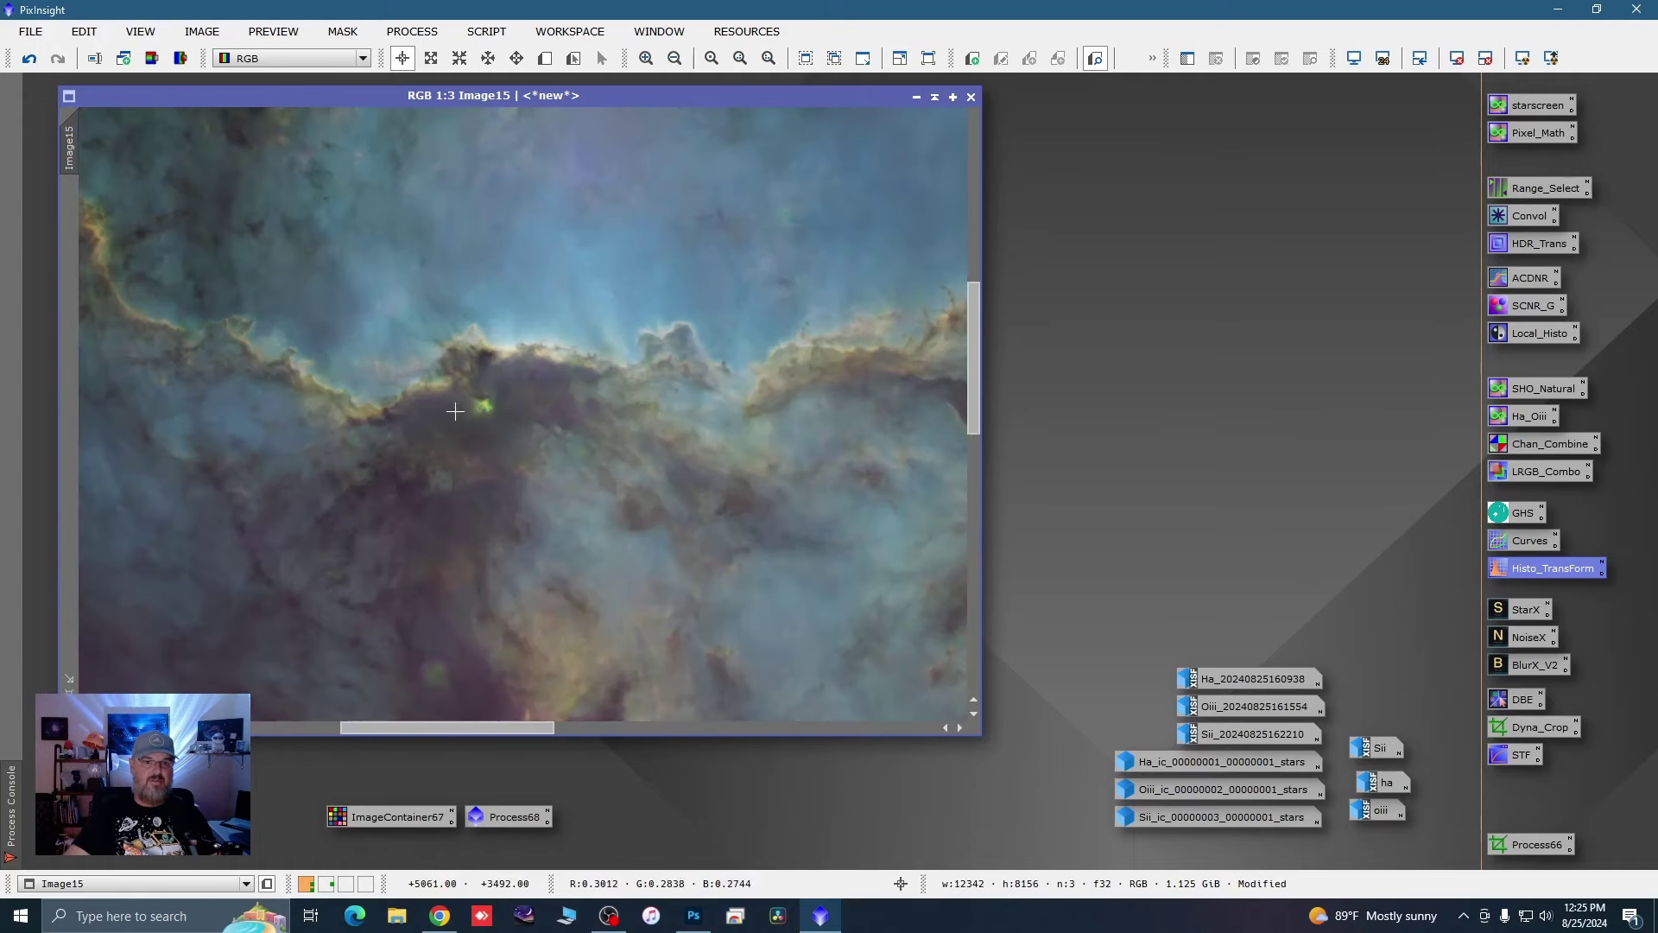
scroll(455, 412, "down", 8)
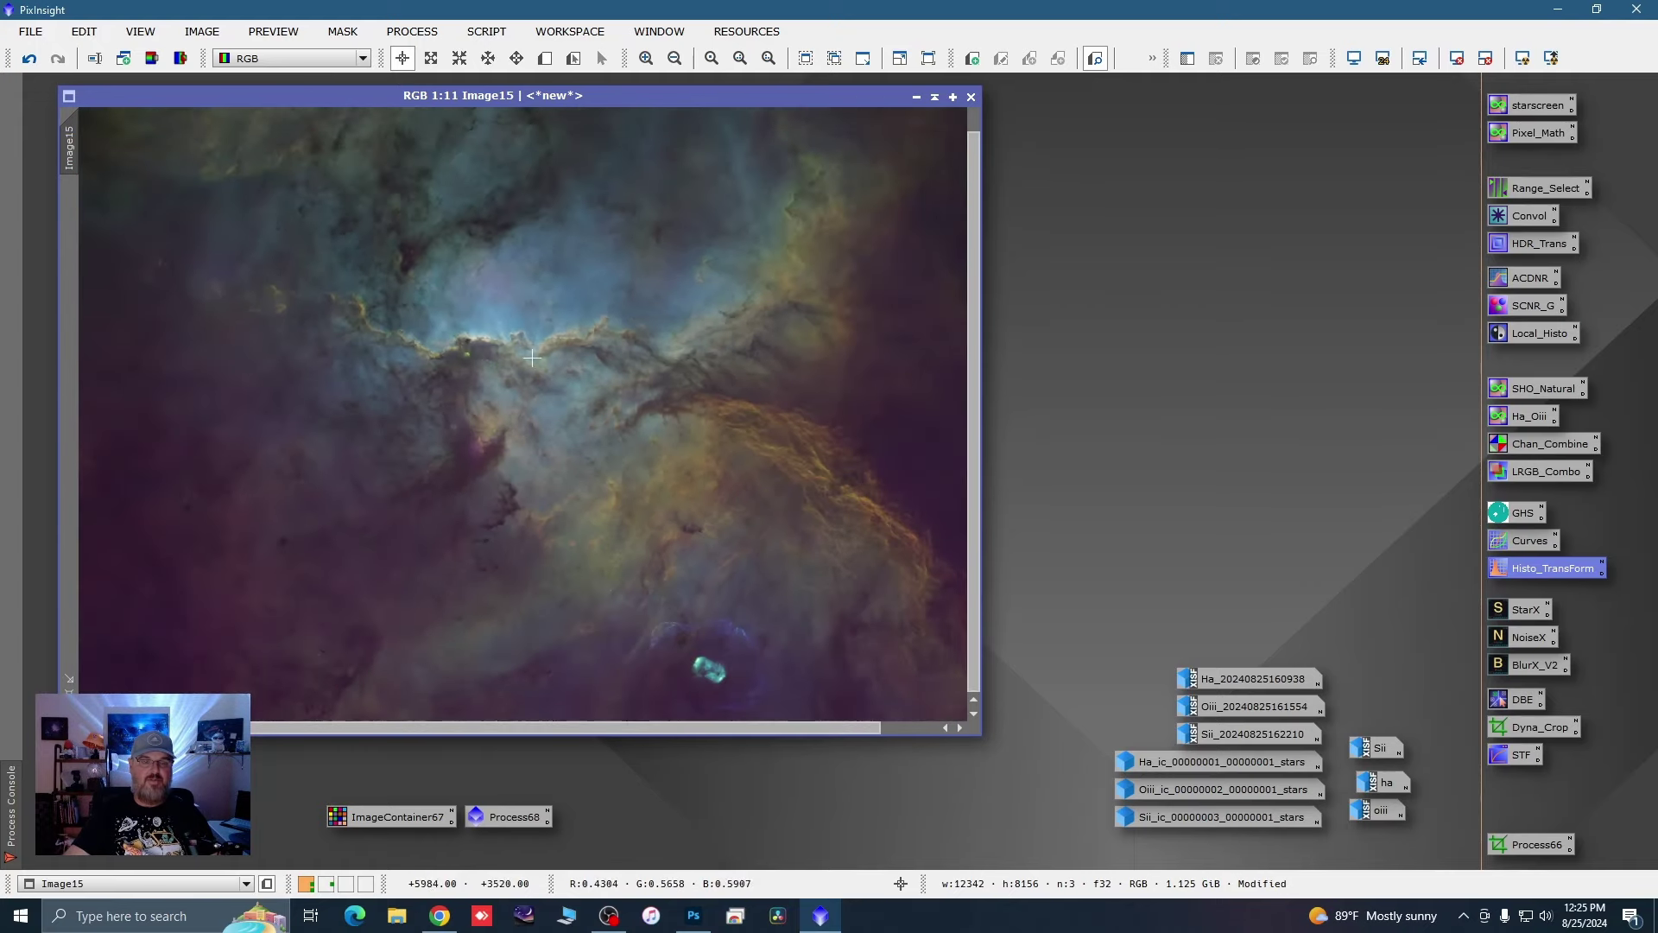
scroll(532, 358, "down", 2)
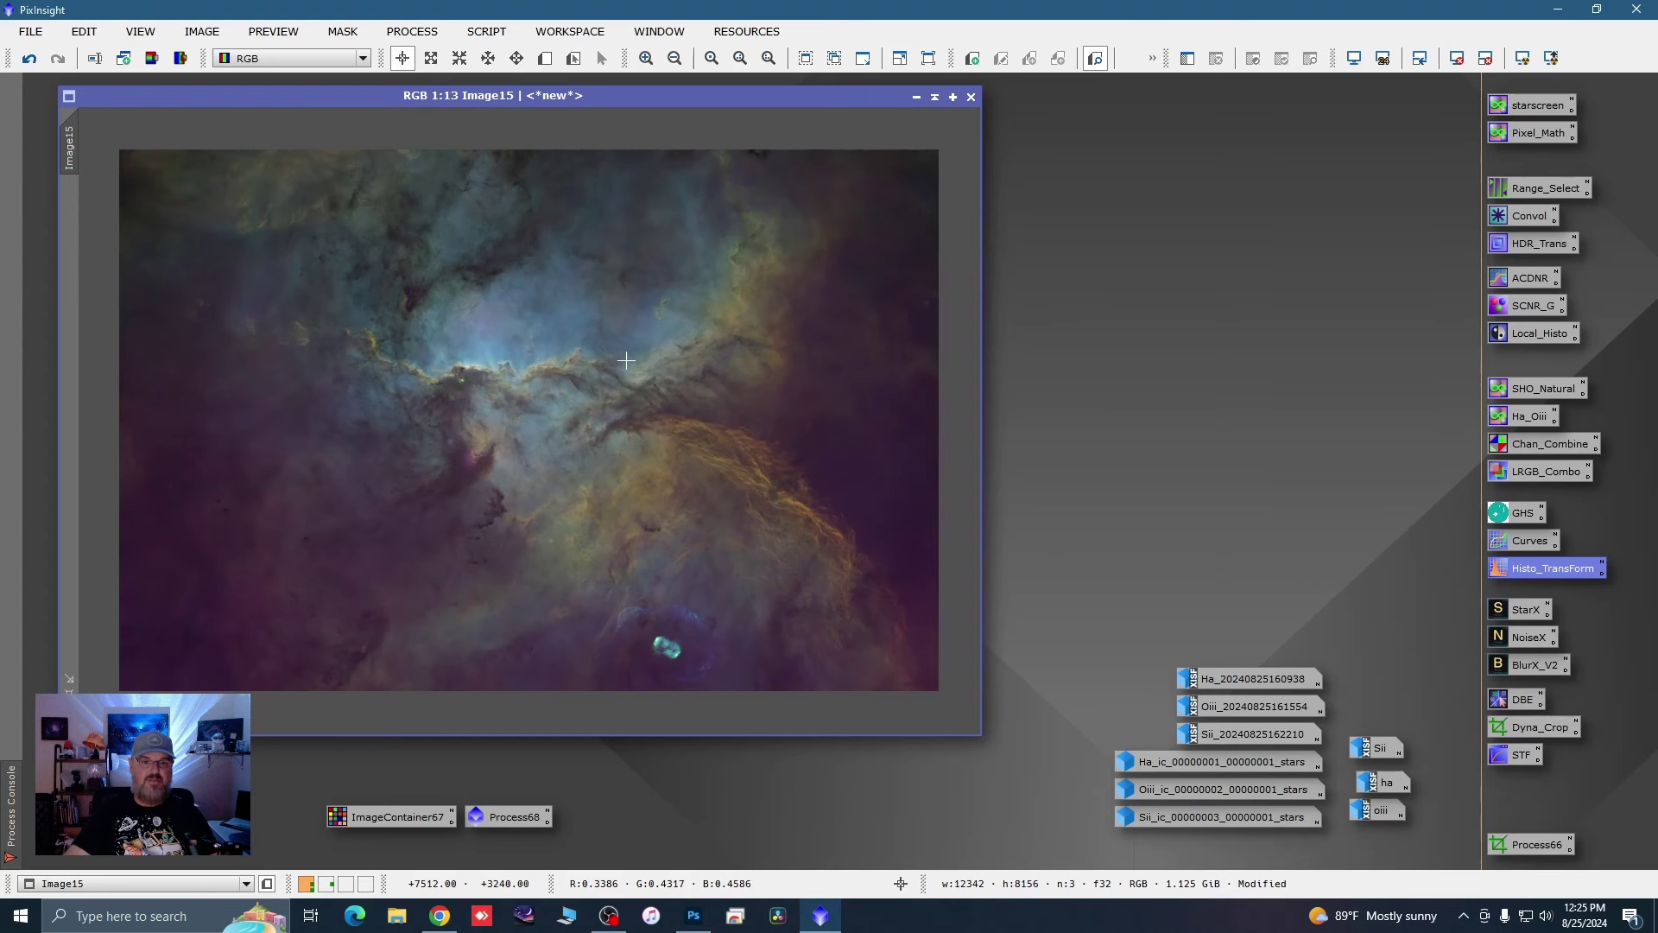
left_click_drag(458, 98, 442, 96)
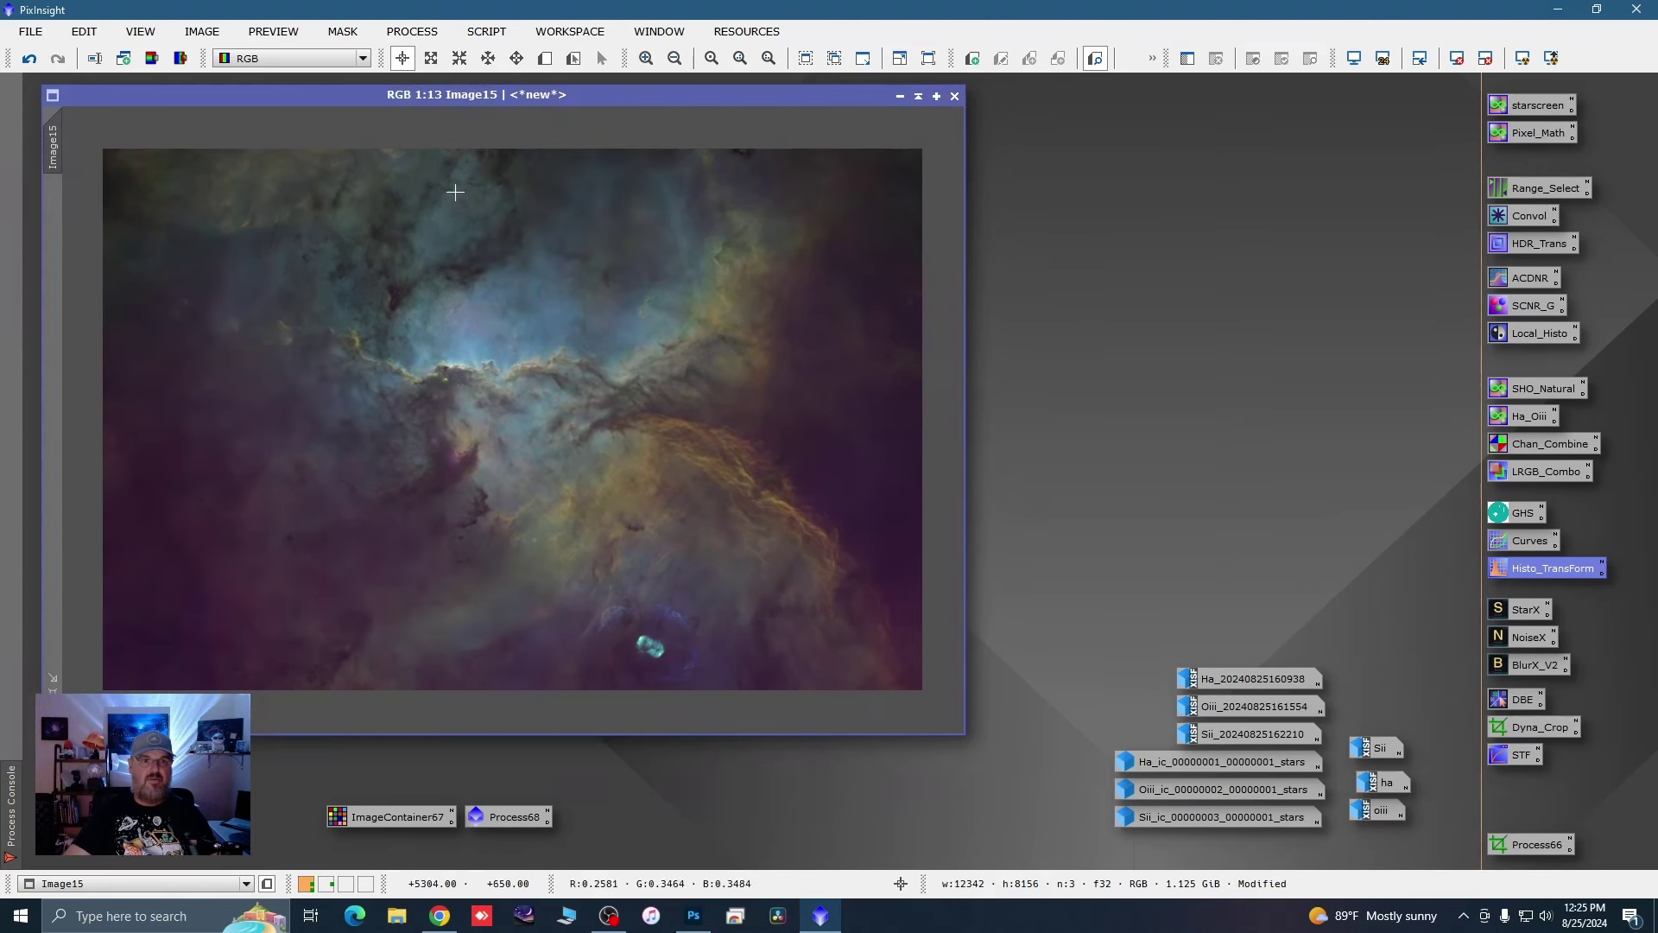
Step: Run the ColorMask script with the Green preset on Image15 to create the Image15_cmG mask
left_click(475, 33)
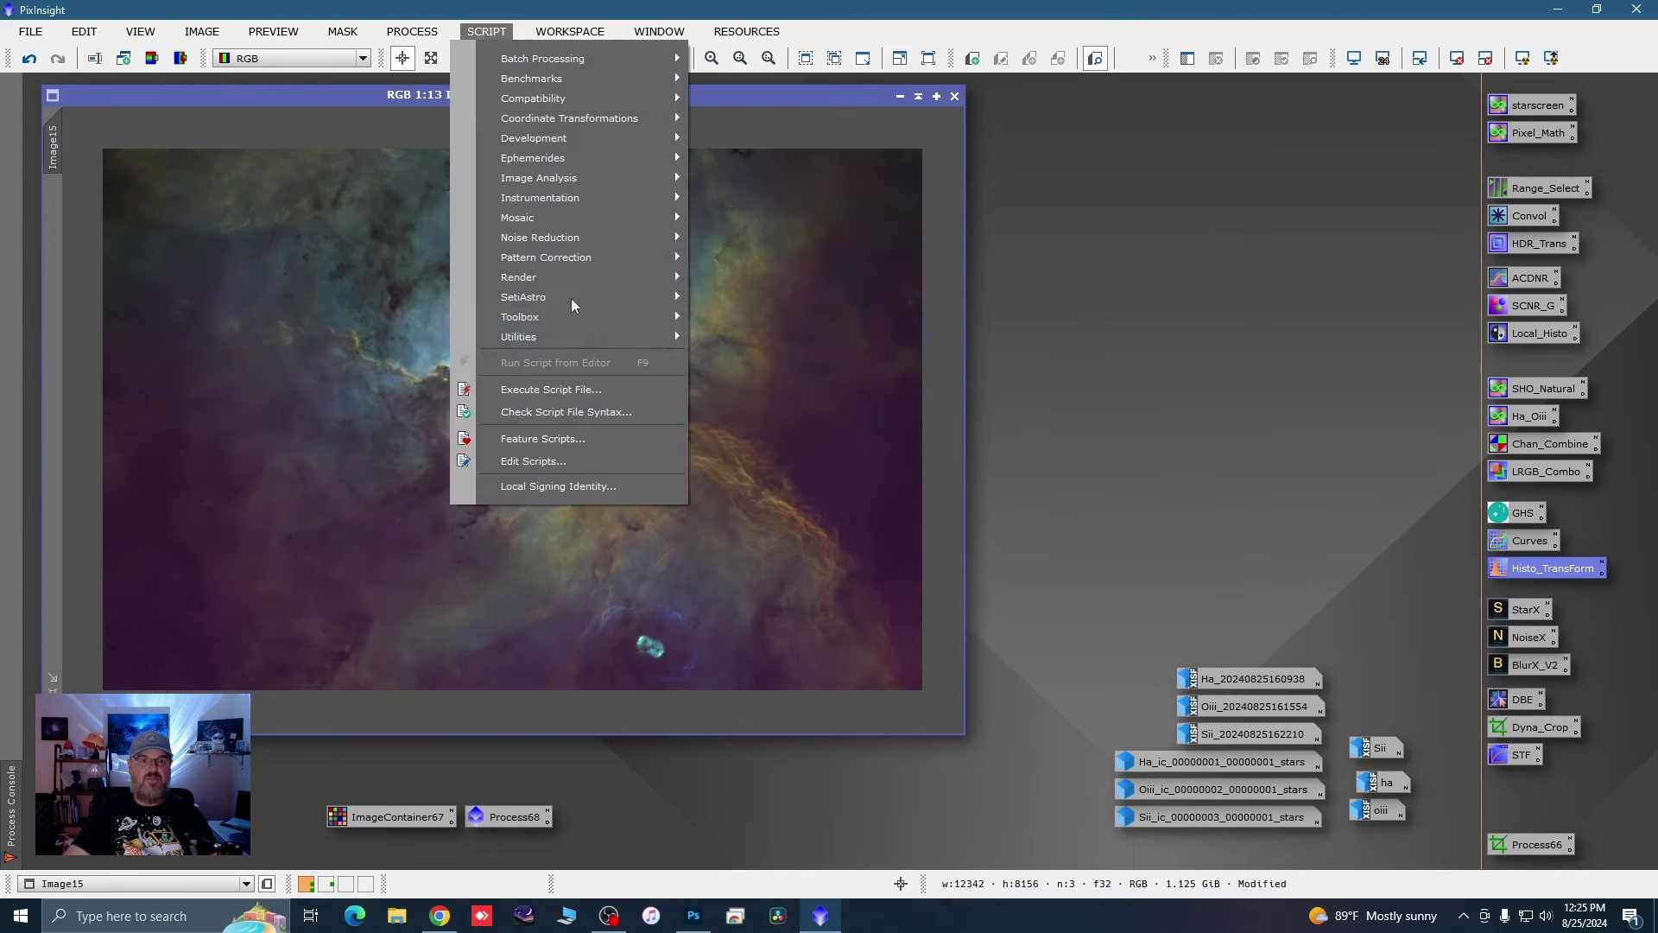
mouse_move(577, 339)
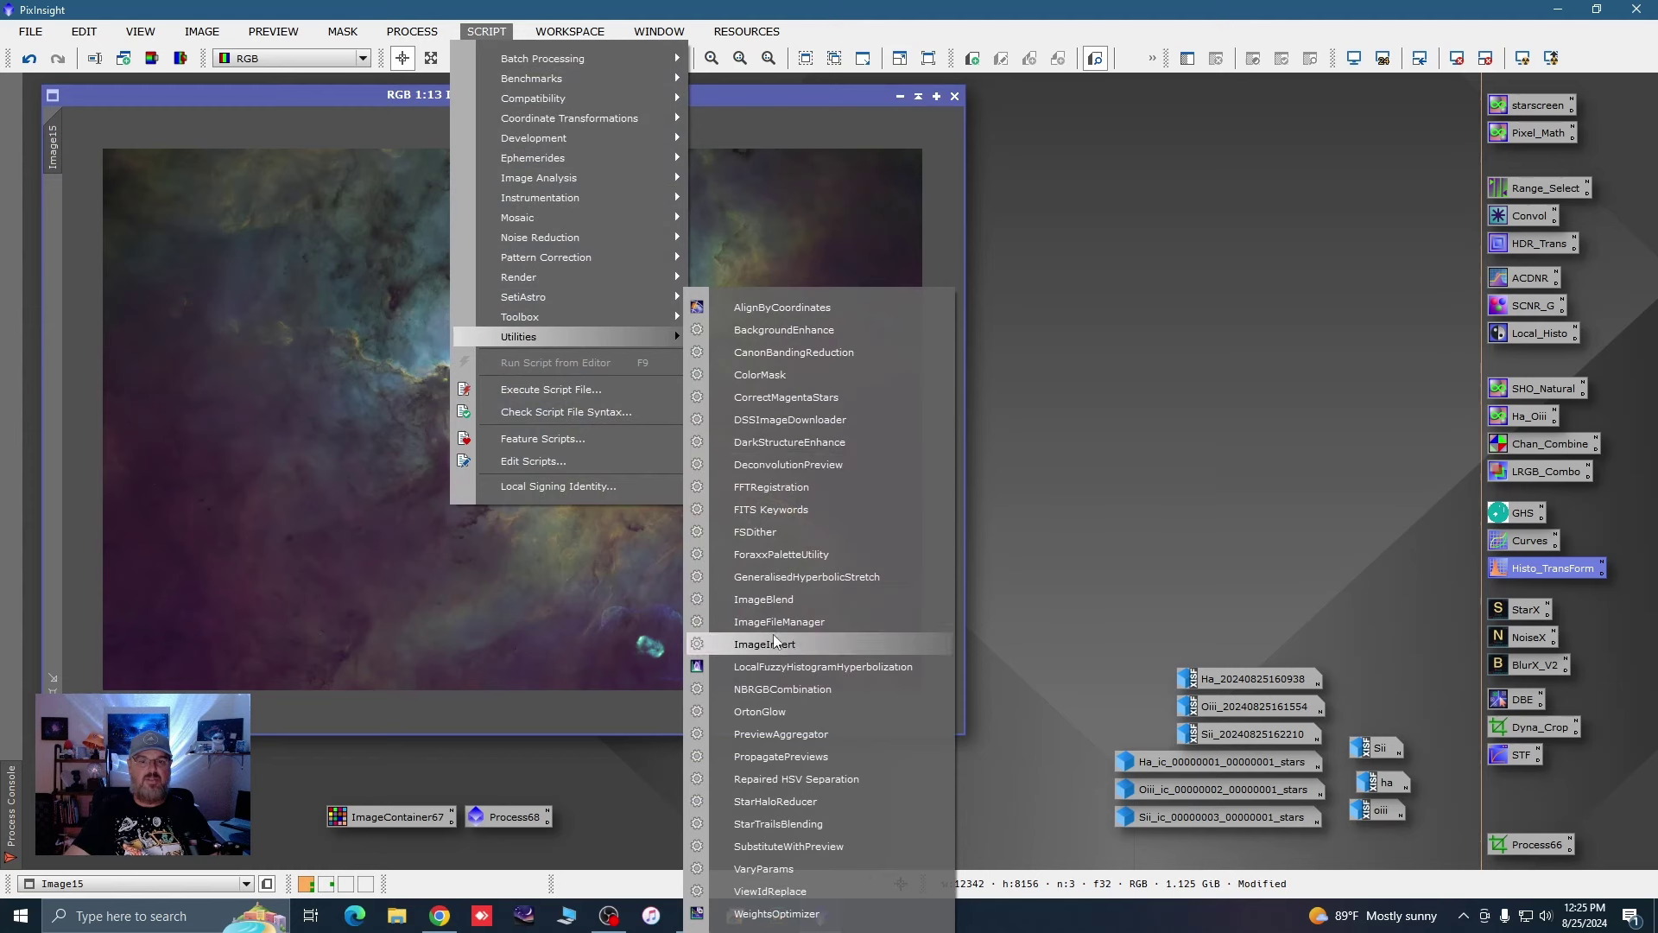
left_click(783, 378)
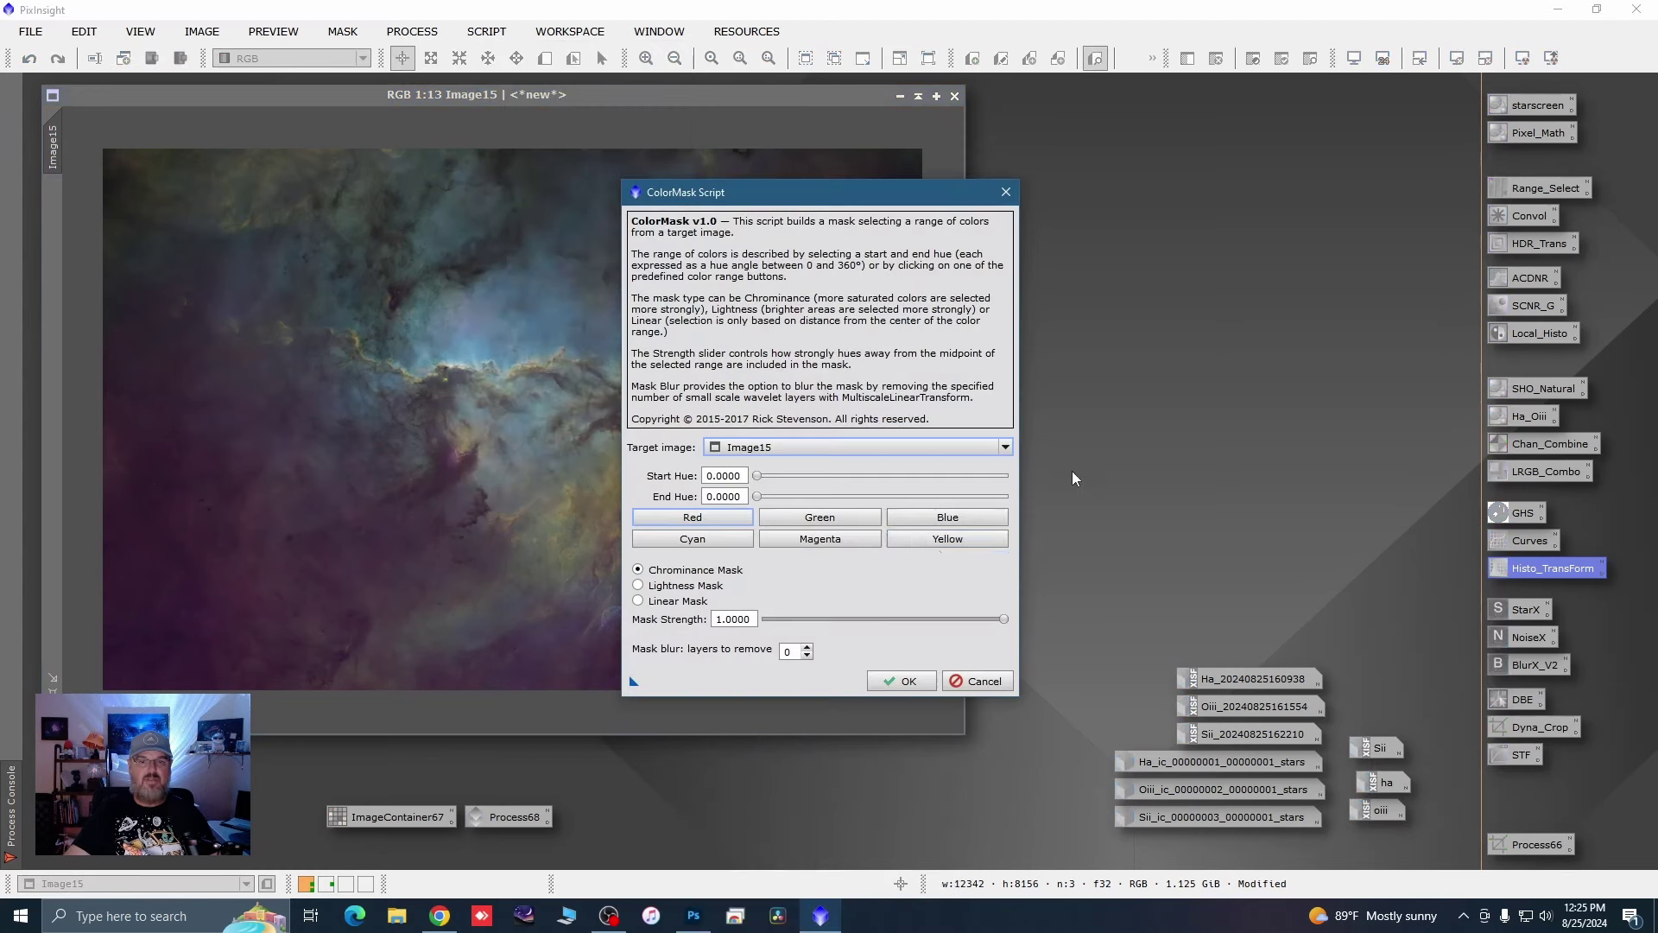
left_click(831, 524)
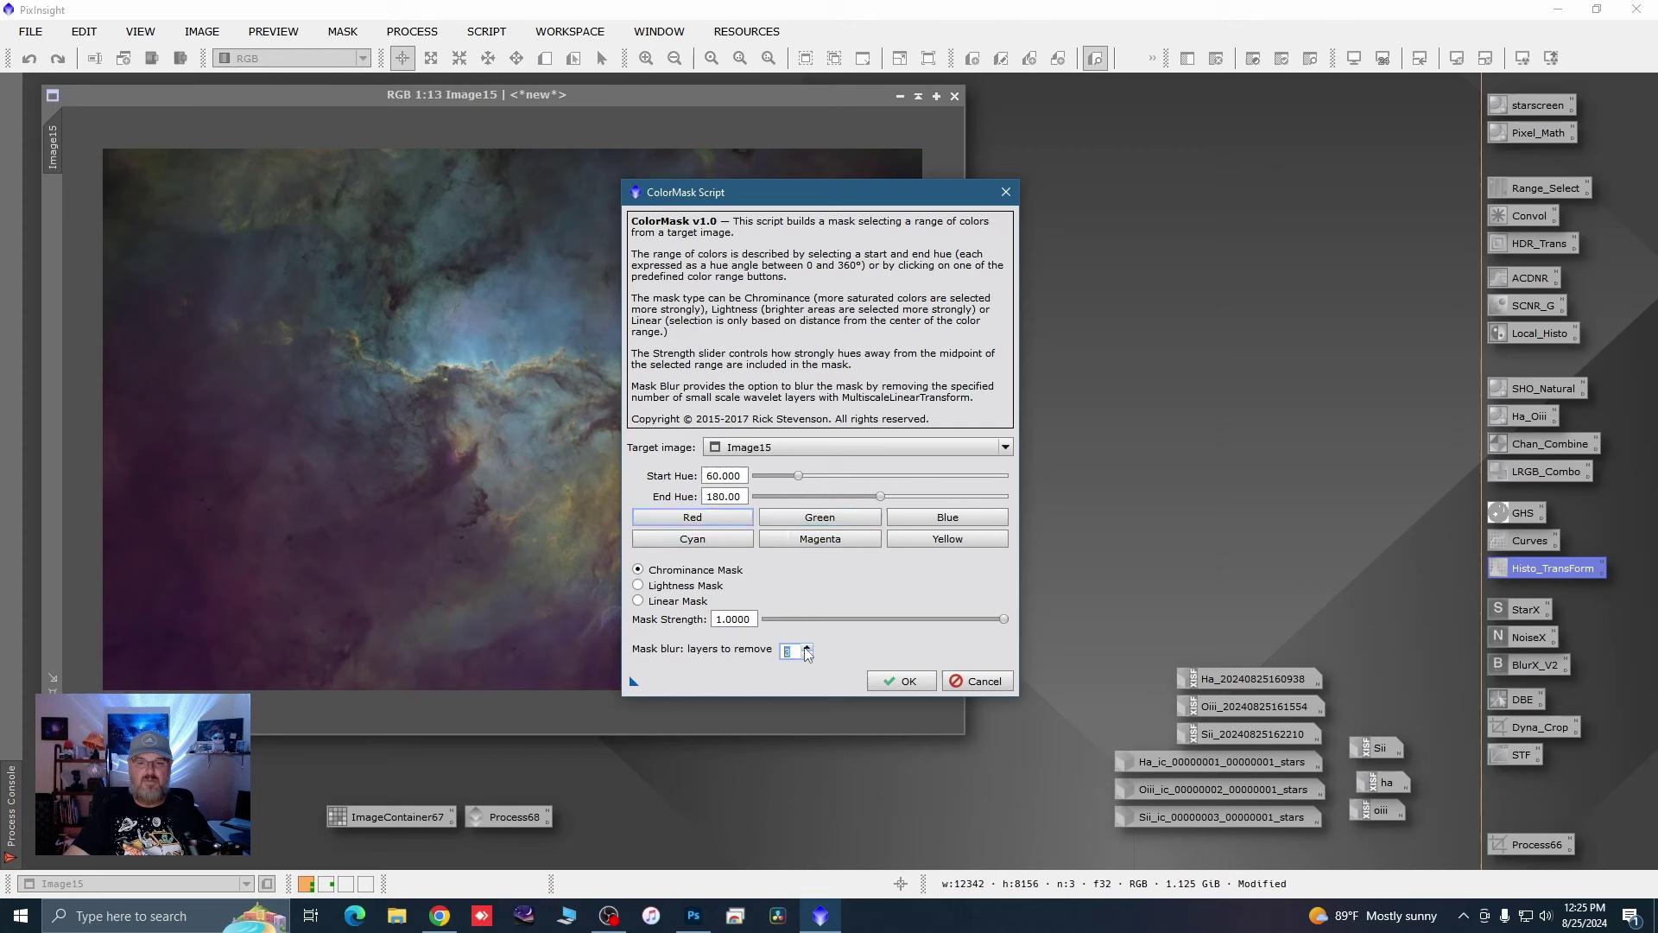
left_click(902, 681)
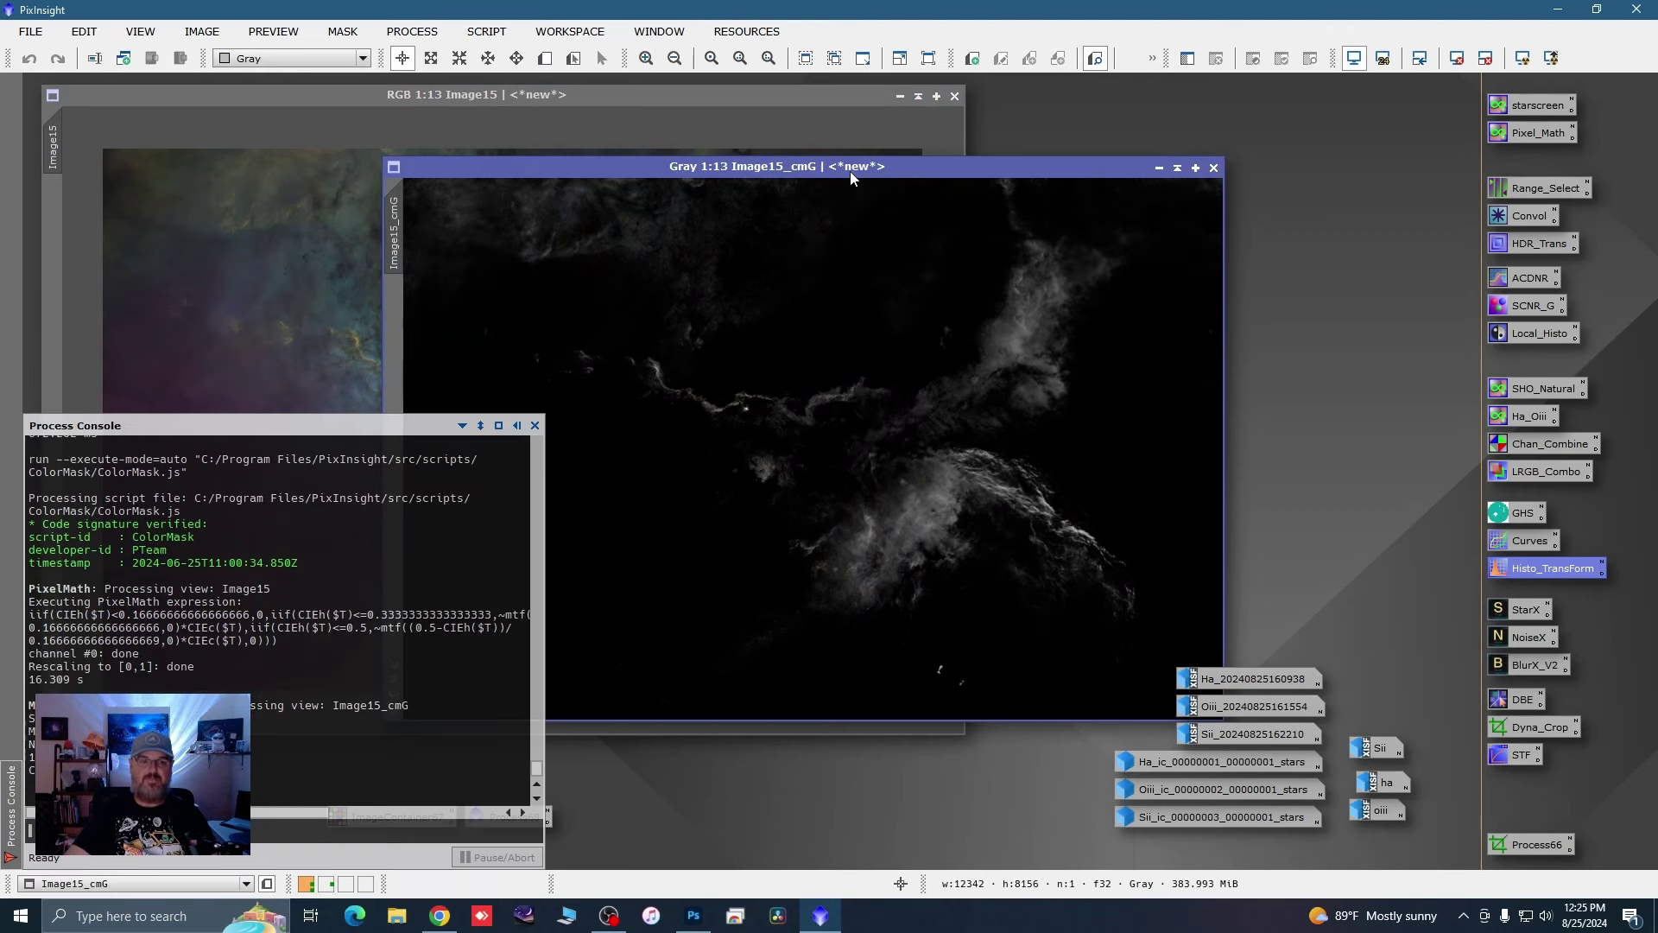
left_click_drag(850, 171, 759, 170)
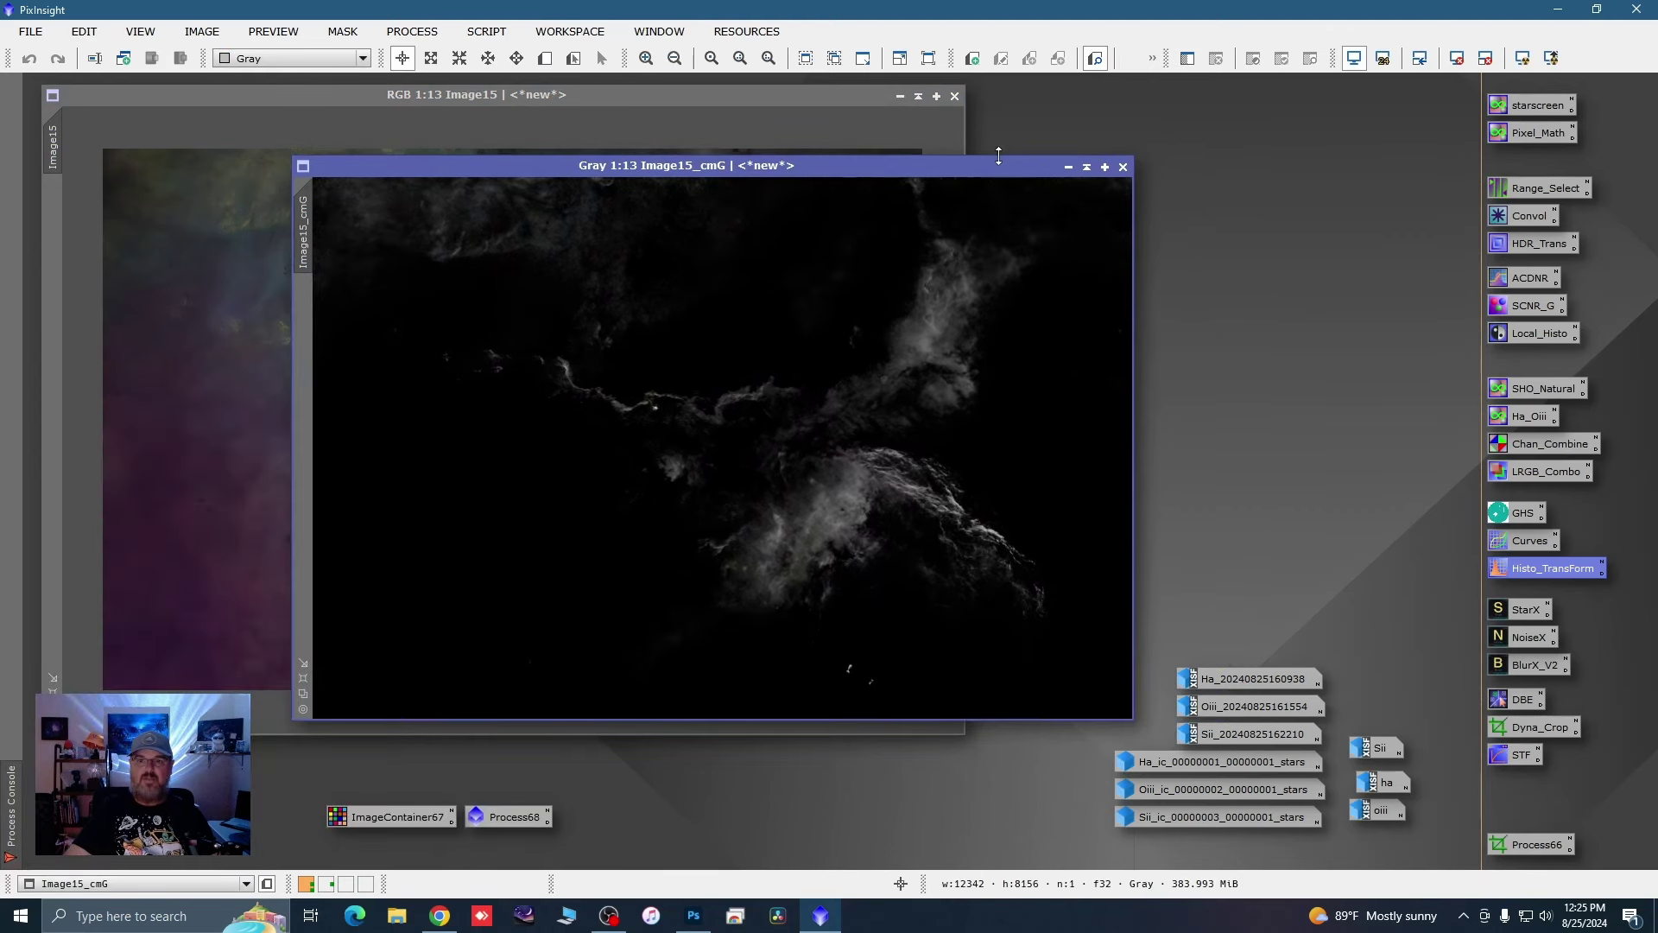
left_click_drag(980, 164, 876, 155)
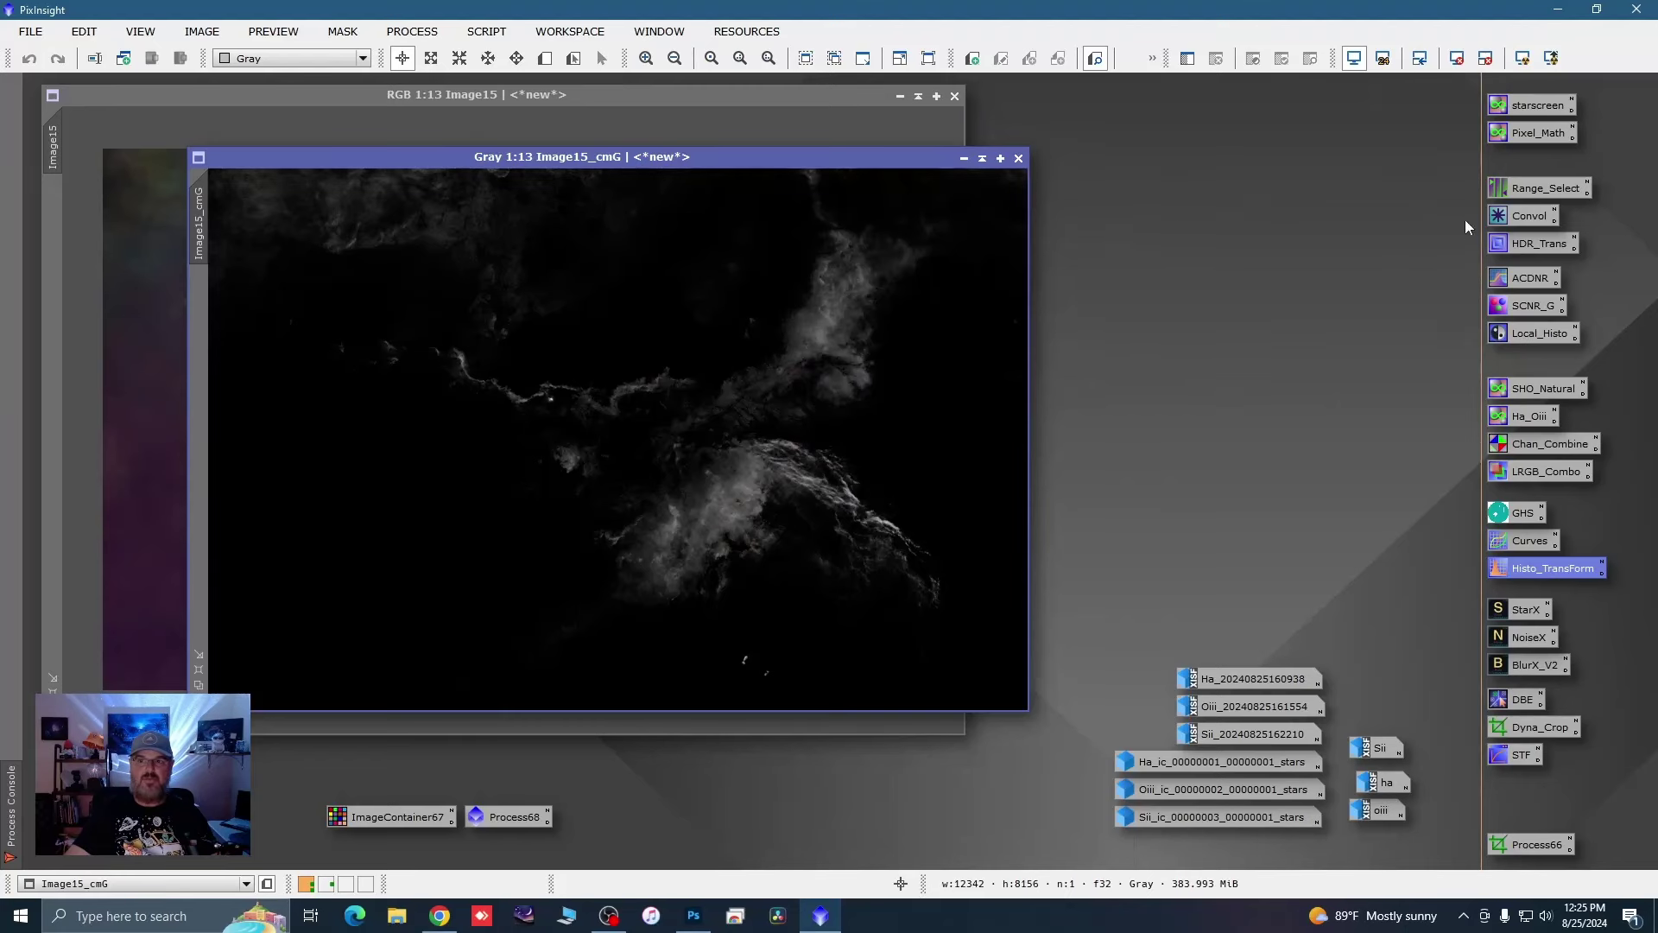
Step: Blur the Image15_cmG mask with Convolution at StdDev 36, checked in Real-Time Preview
double_click(1502, 217)
left_click(1159, 449)
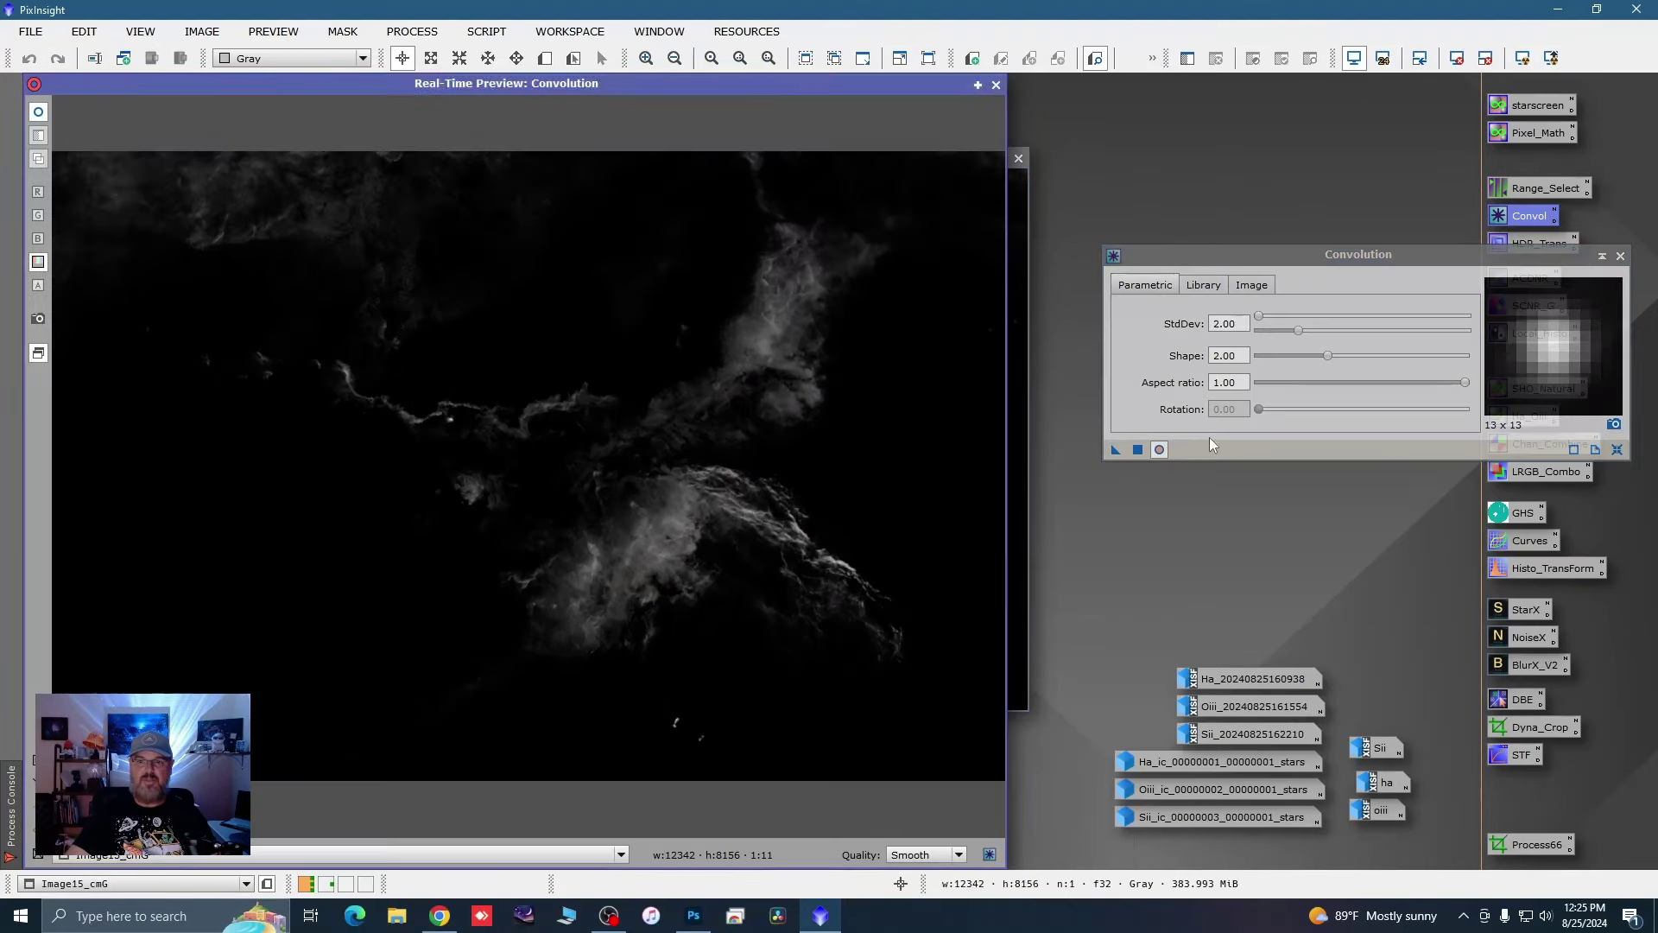
left_click_drag(1259, 318, 1285, 318)
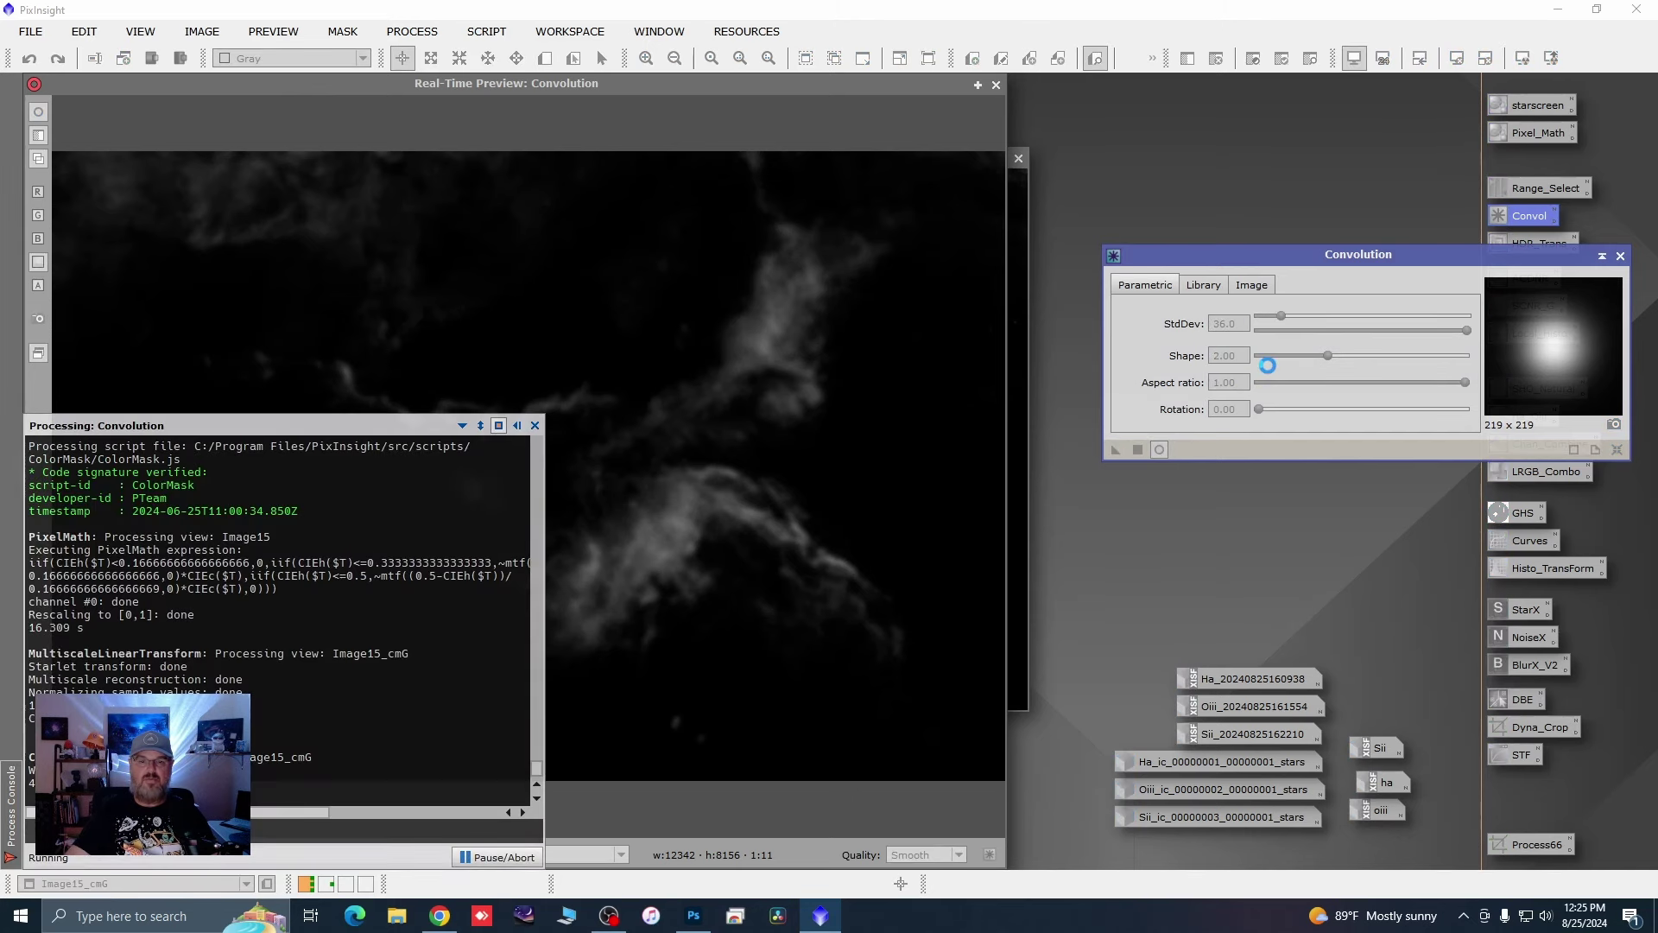
left_click(1621, 257)
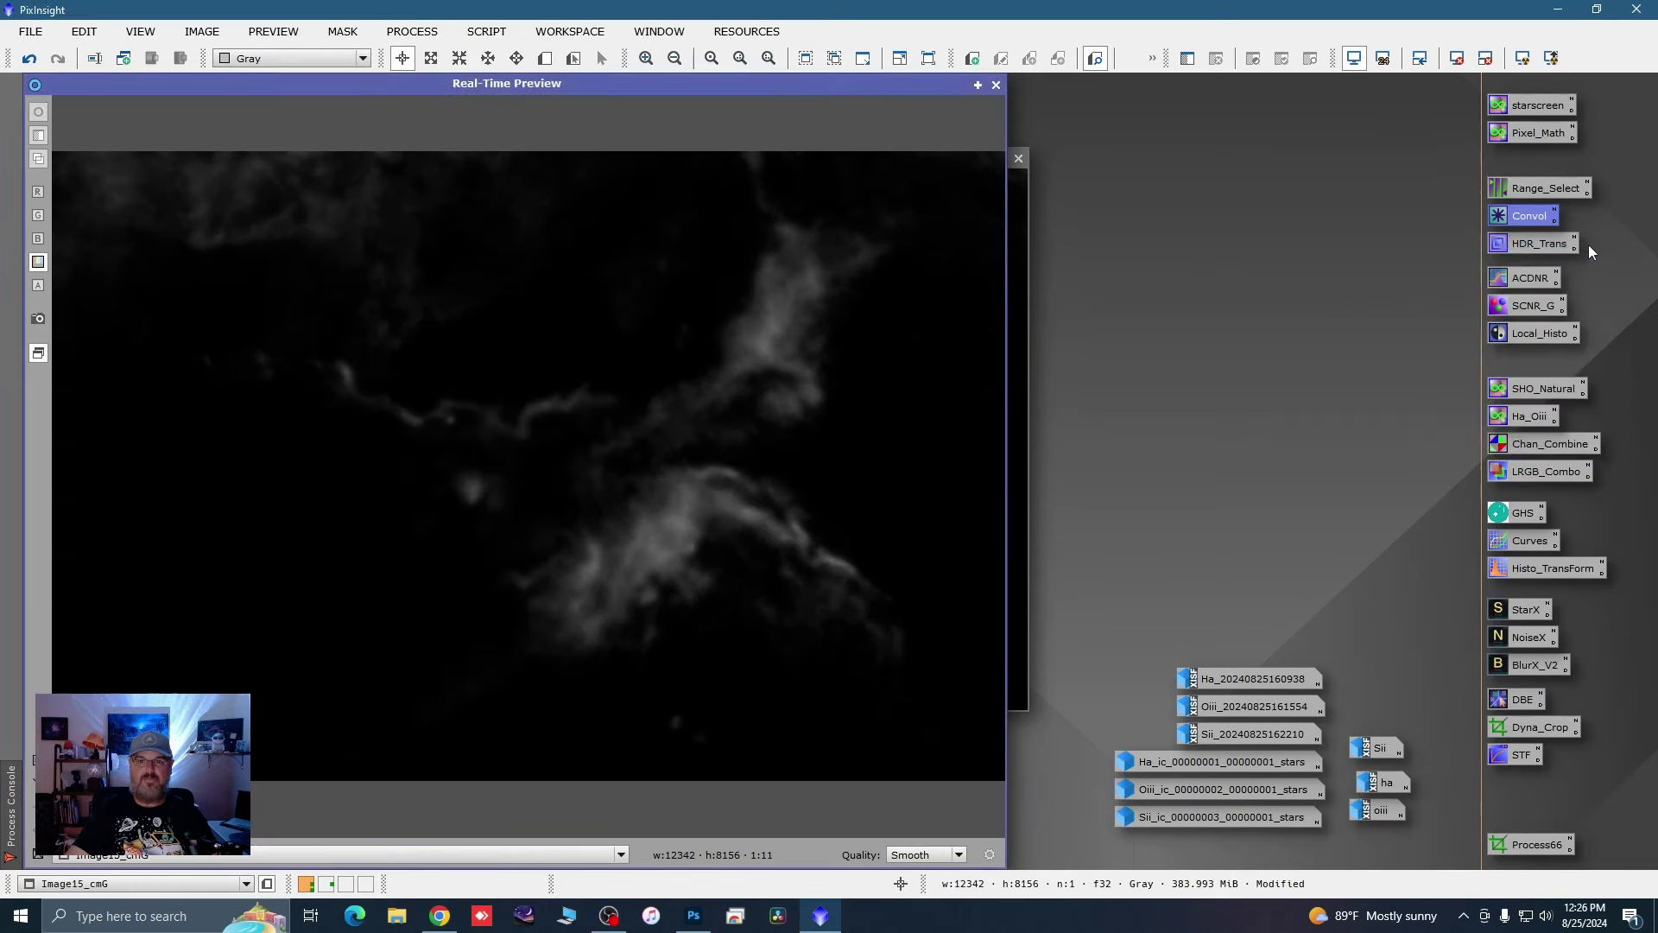
left_click(998, 85)
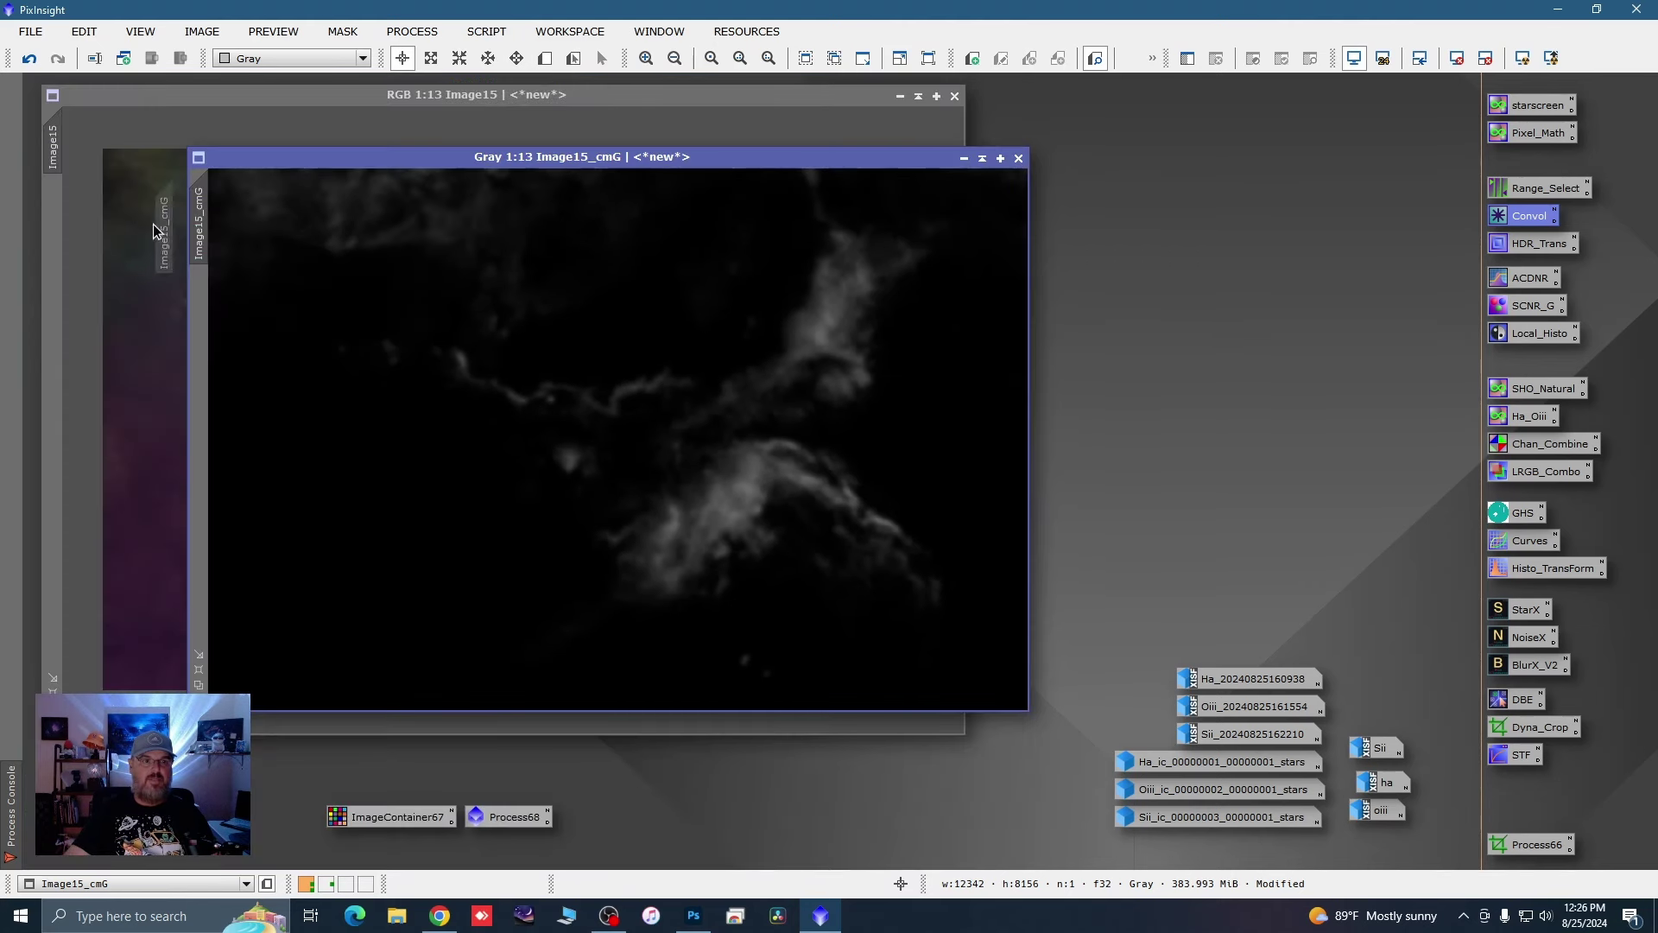
Step: Apply Image15_cmG as the mask on Image15 and iconize the mask window
left_click_drag(59, 231, 47, 232)
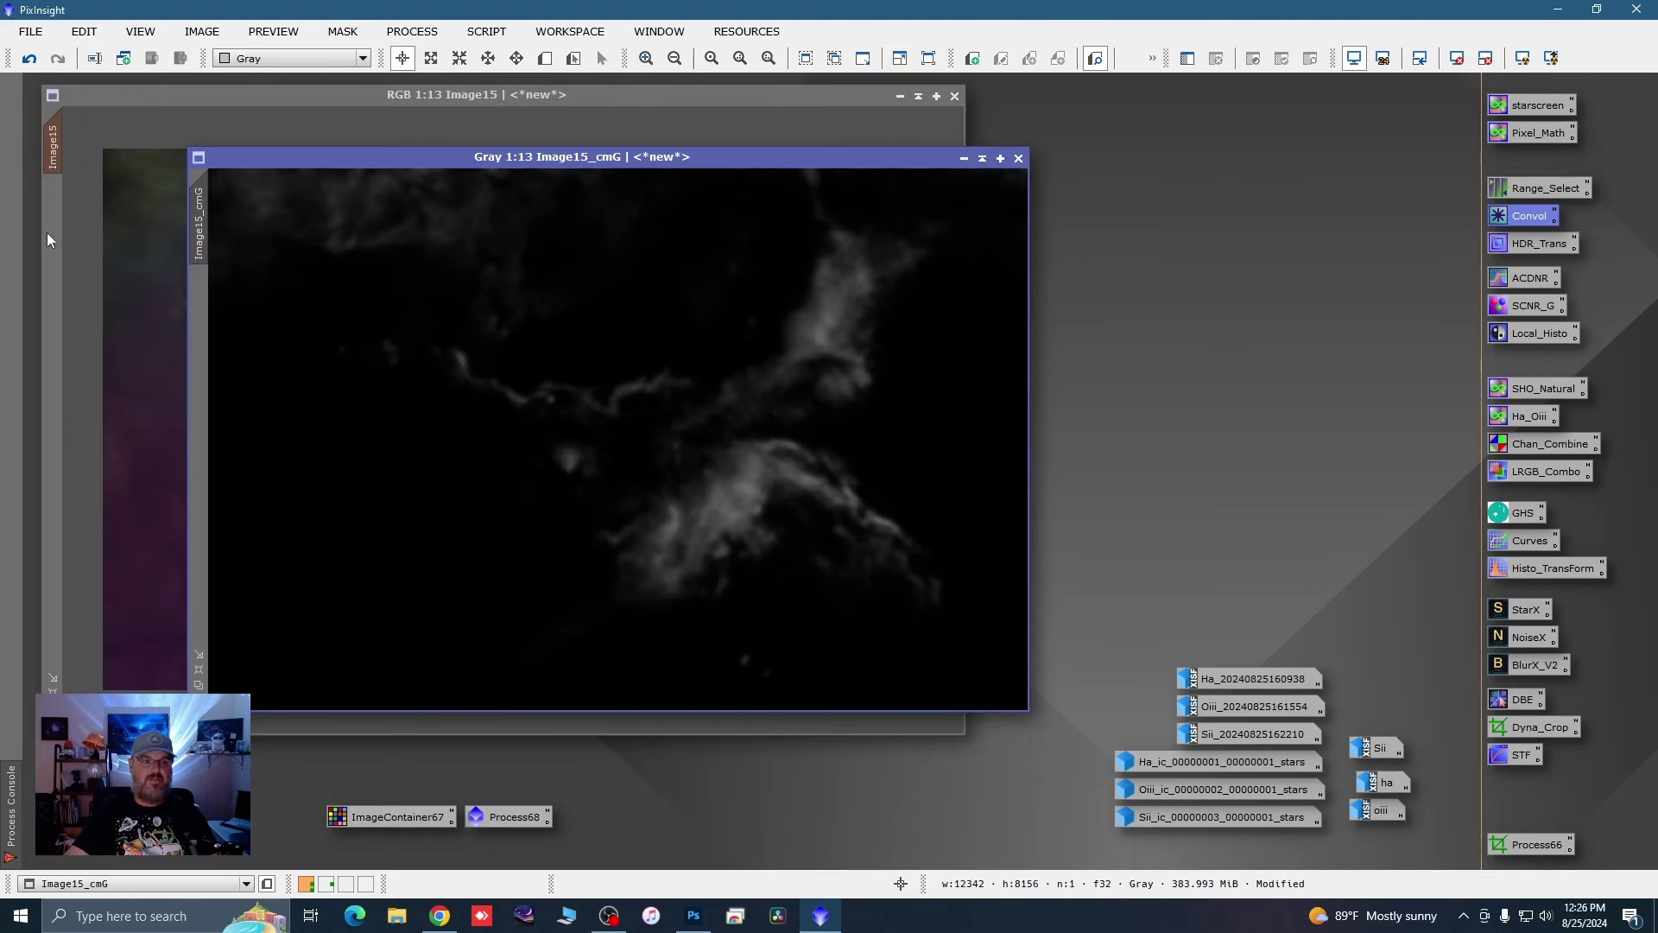
left_click(960, 161)
left_click_drag(691, 438, 660, 817)
Step: Hide the red mask overlay on Image15 using Mask > Show Mask
right_click(622, 817)
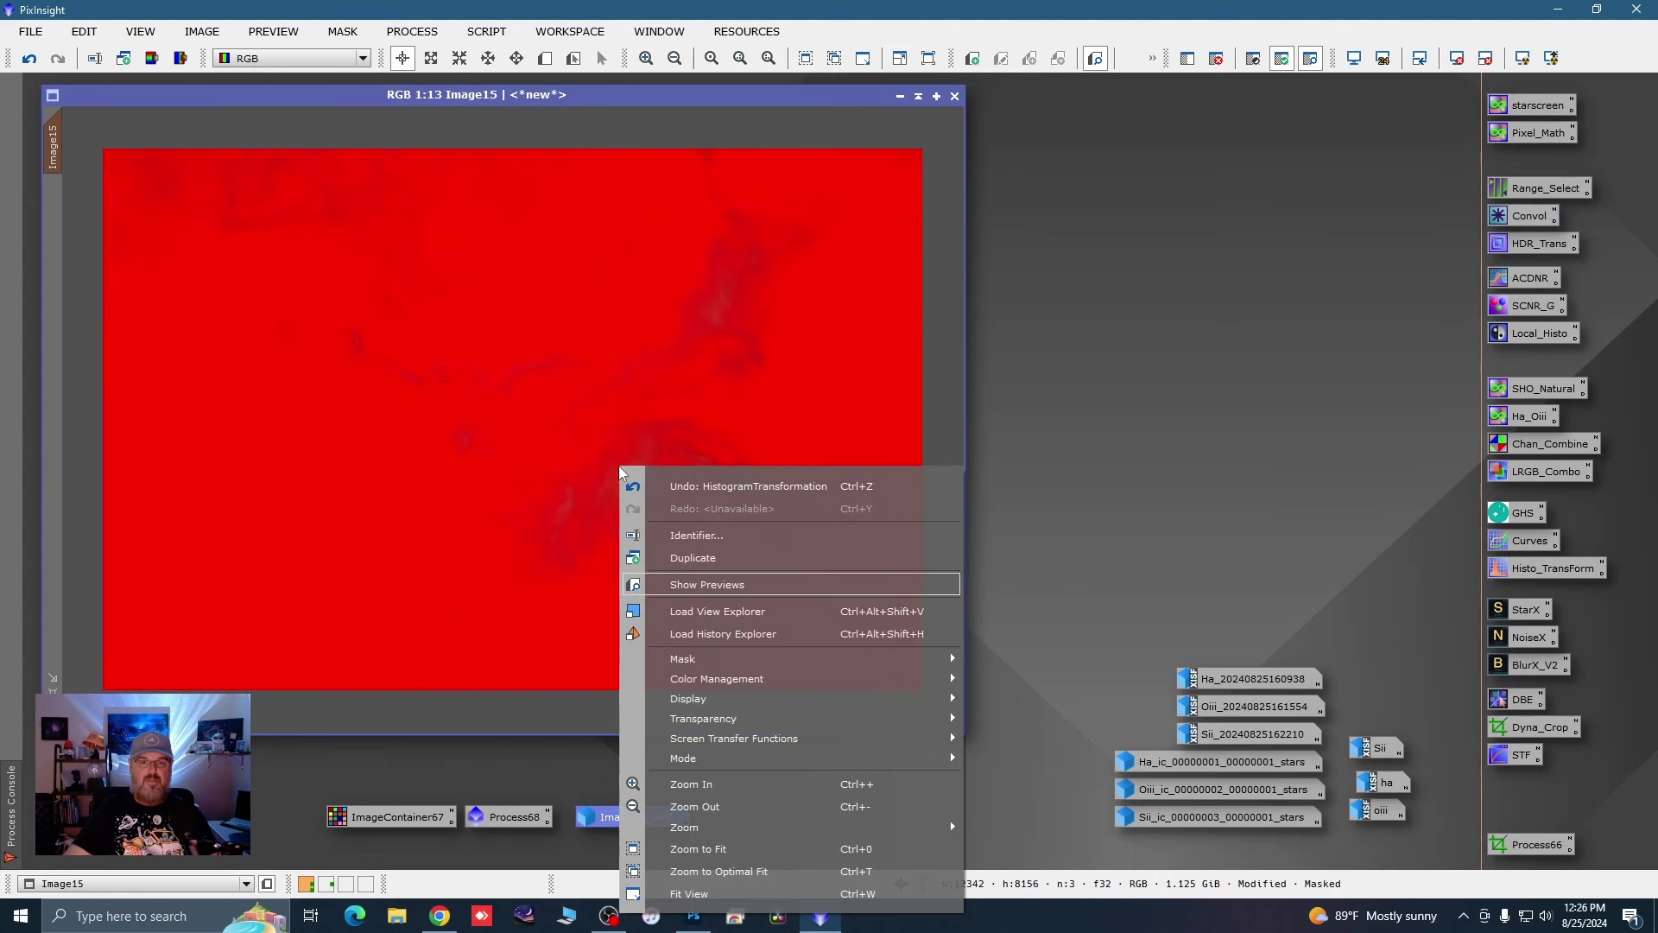
mouse_move(764, 663)
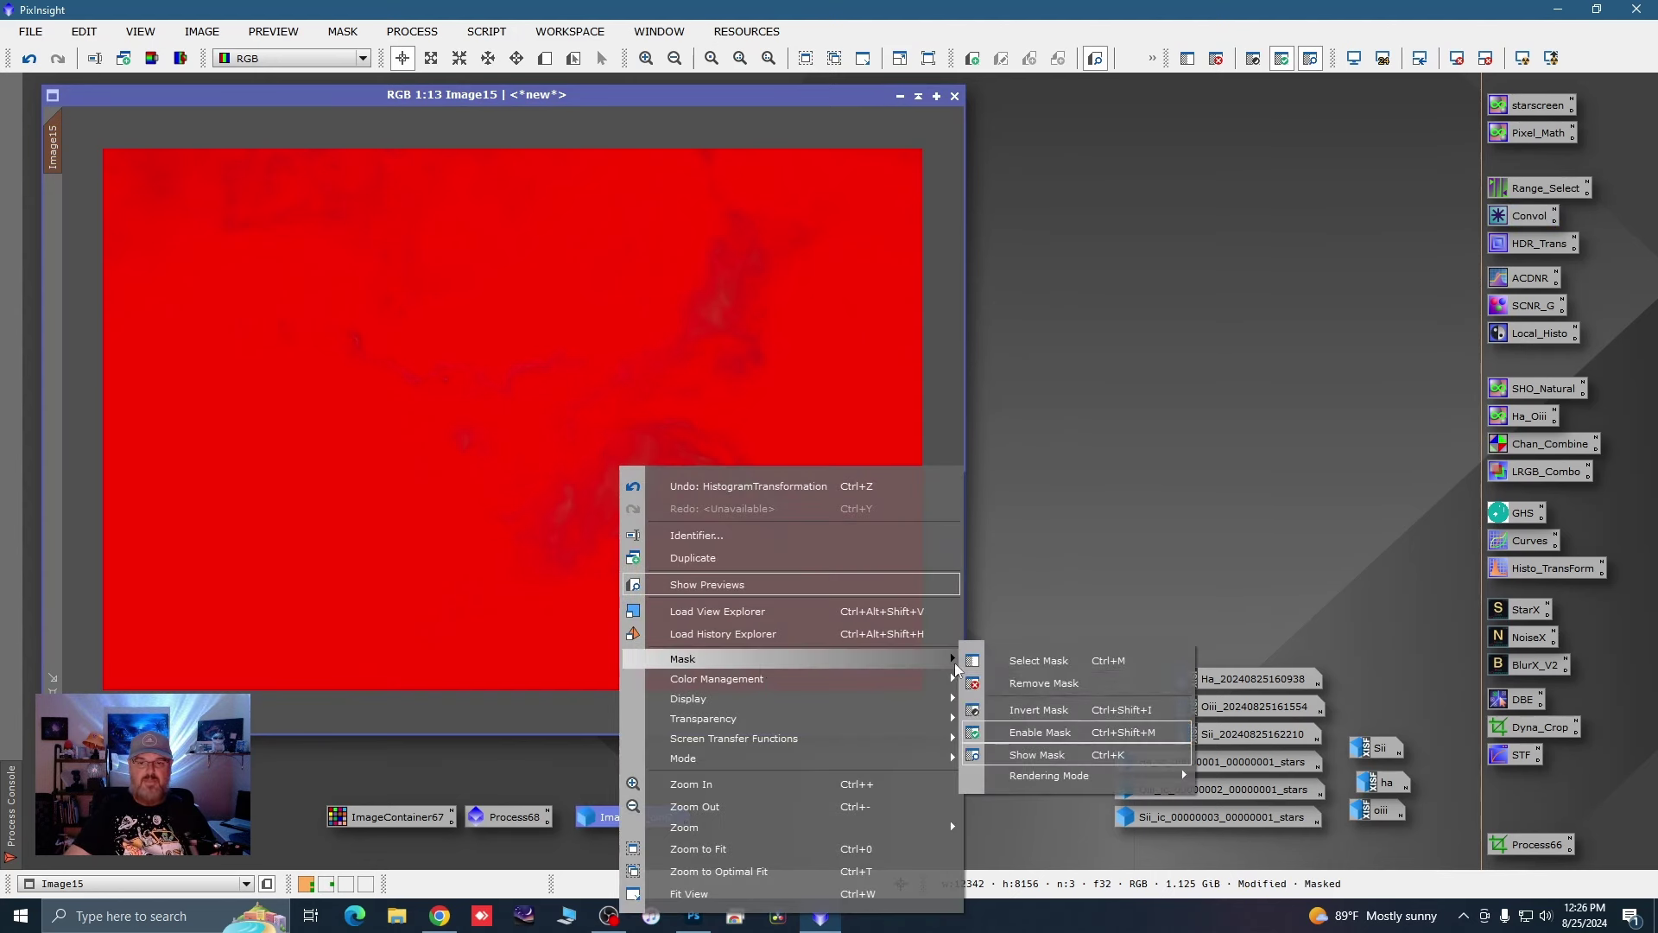
left_click(1019, 756)
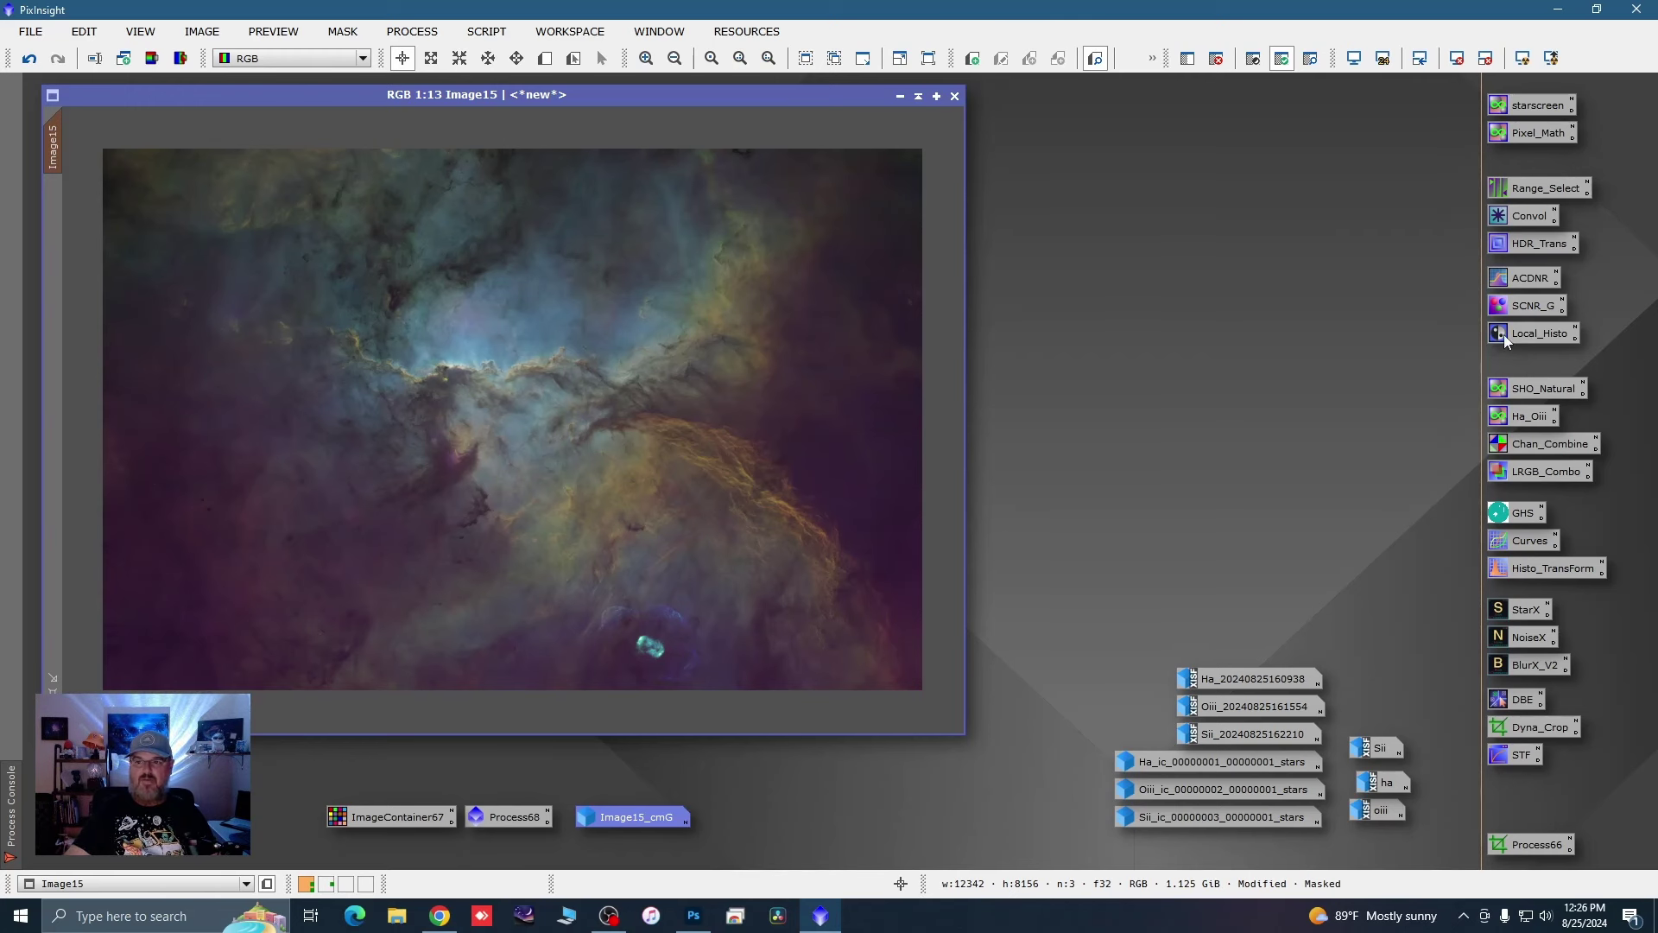
Step: Apply a masked curves adjustment to Image15: green lowered, red raised, blue slightly lowered
double_click(1520, 542)
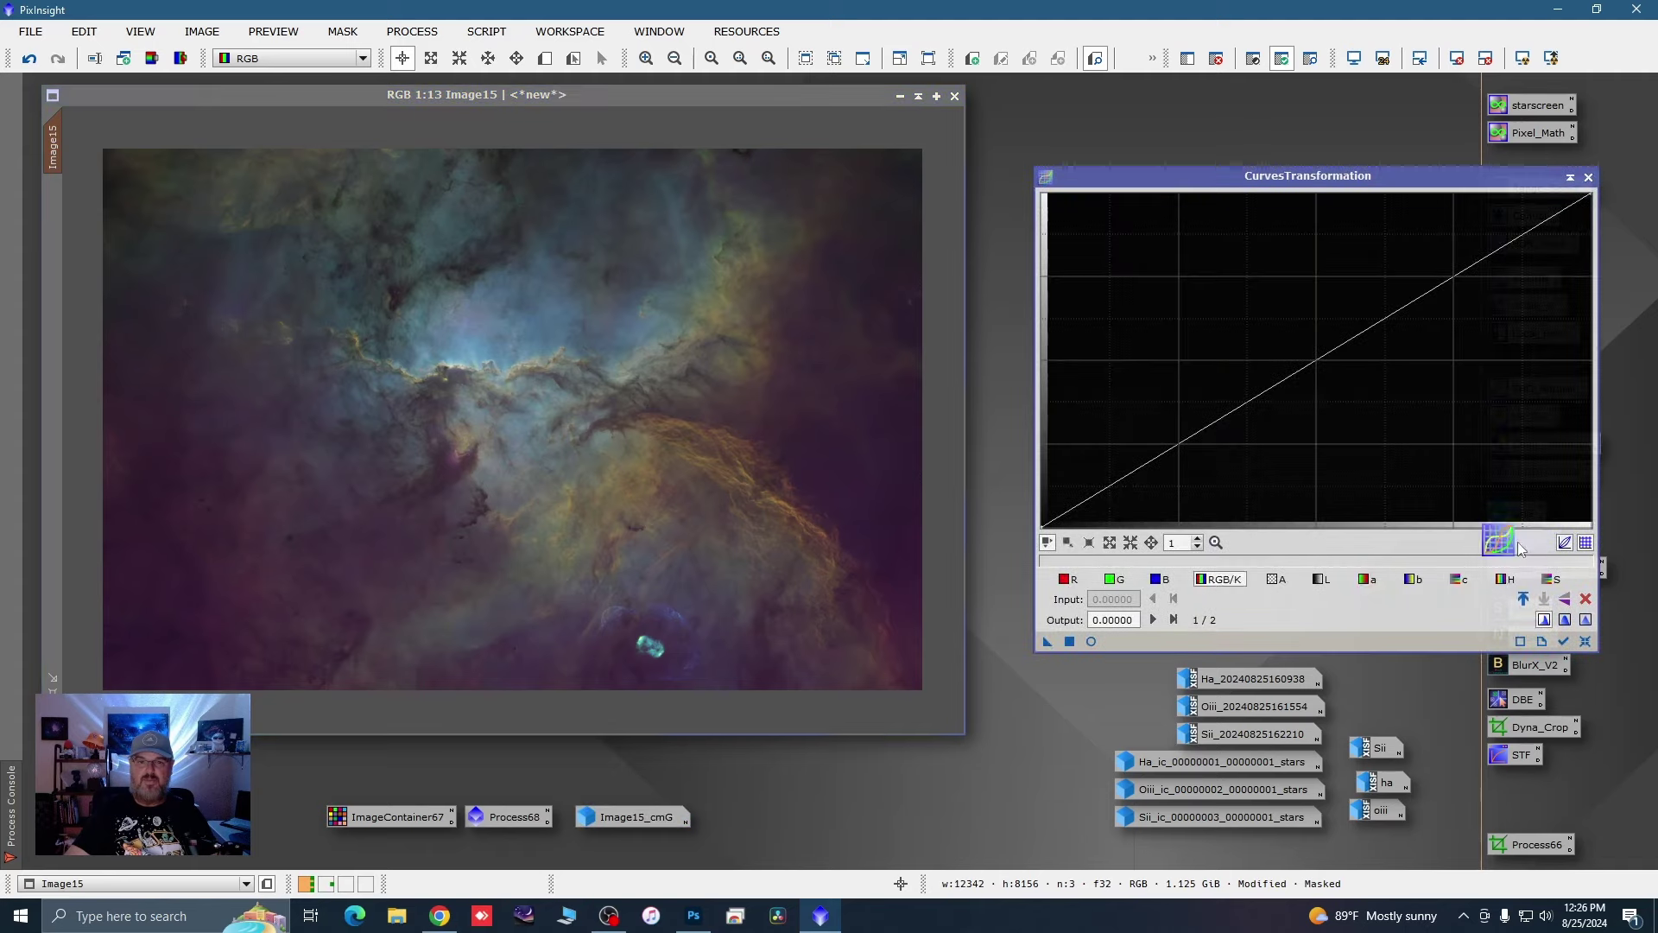
left_click(1091, 642)
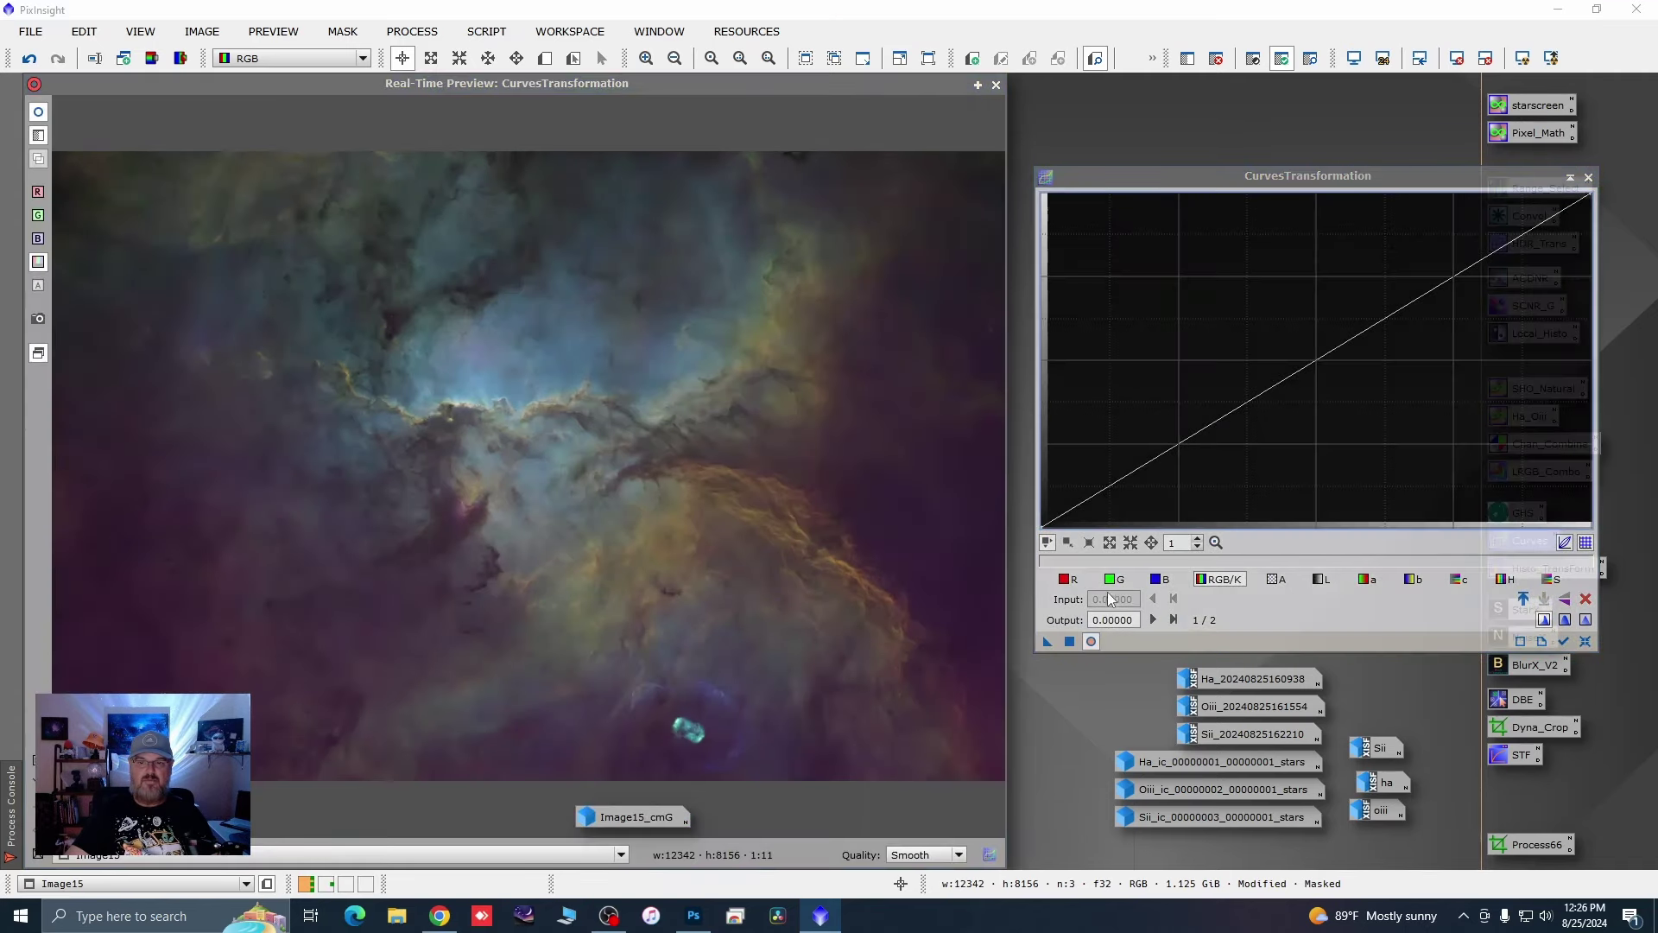
left_click(1113, 579)
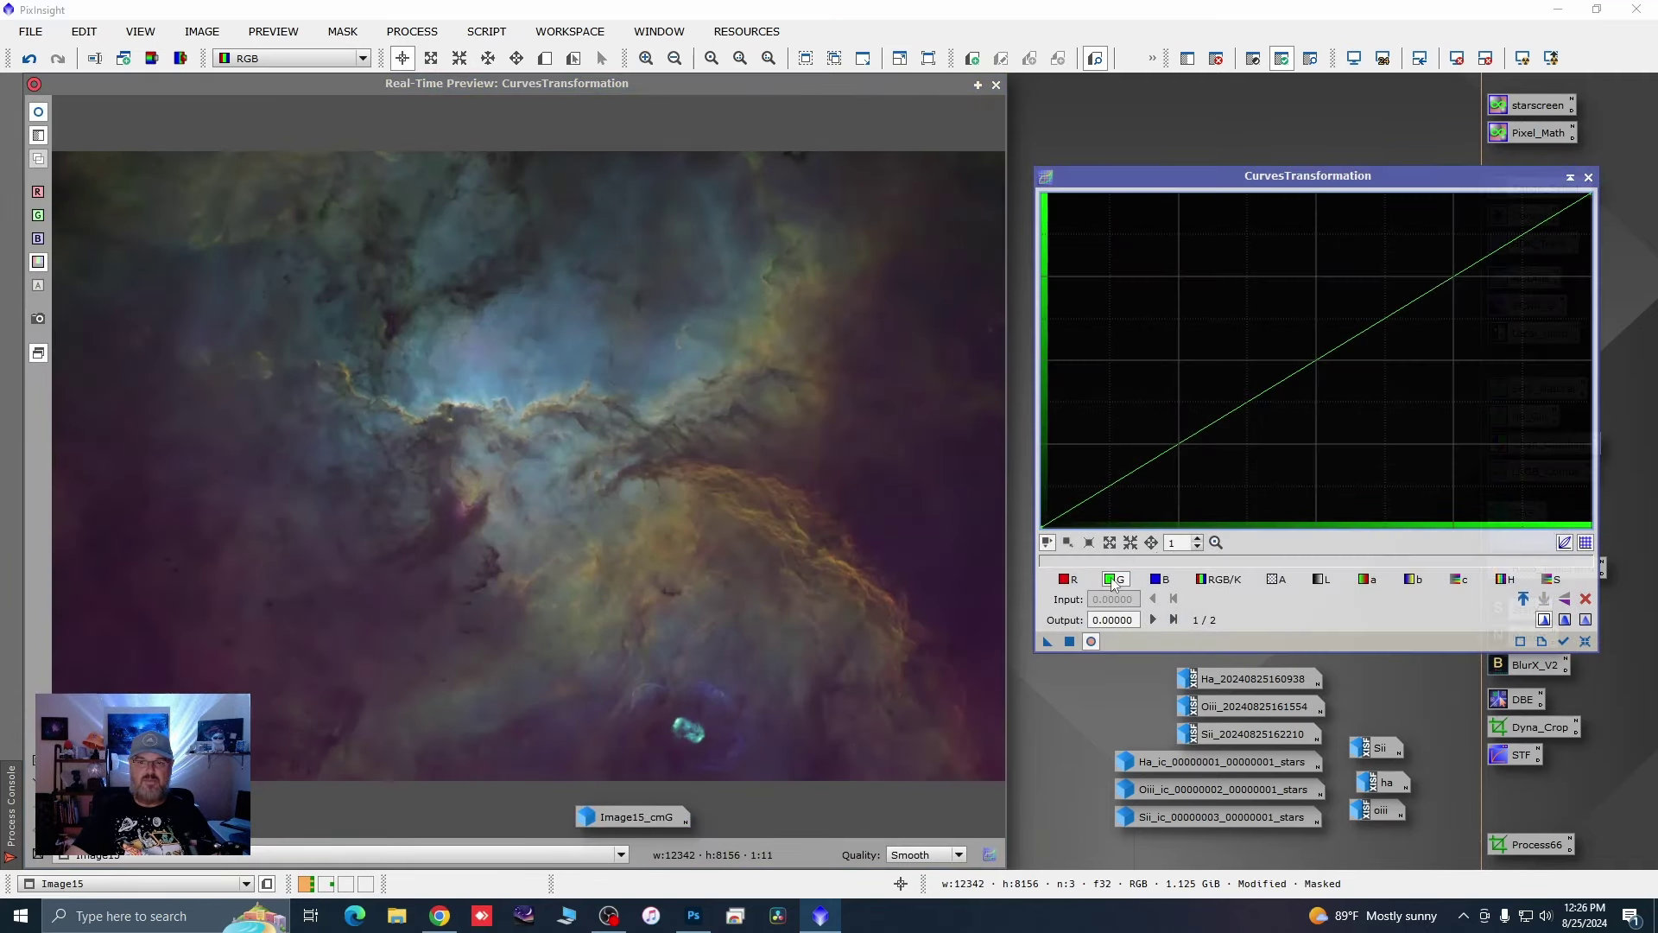
left_click_drag(1172, 449, 1178, 454)
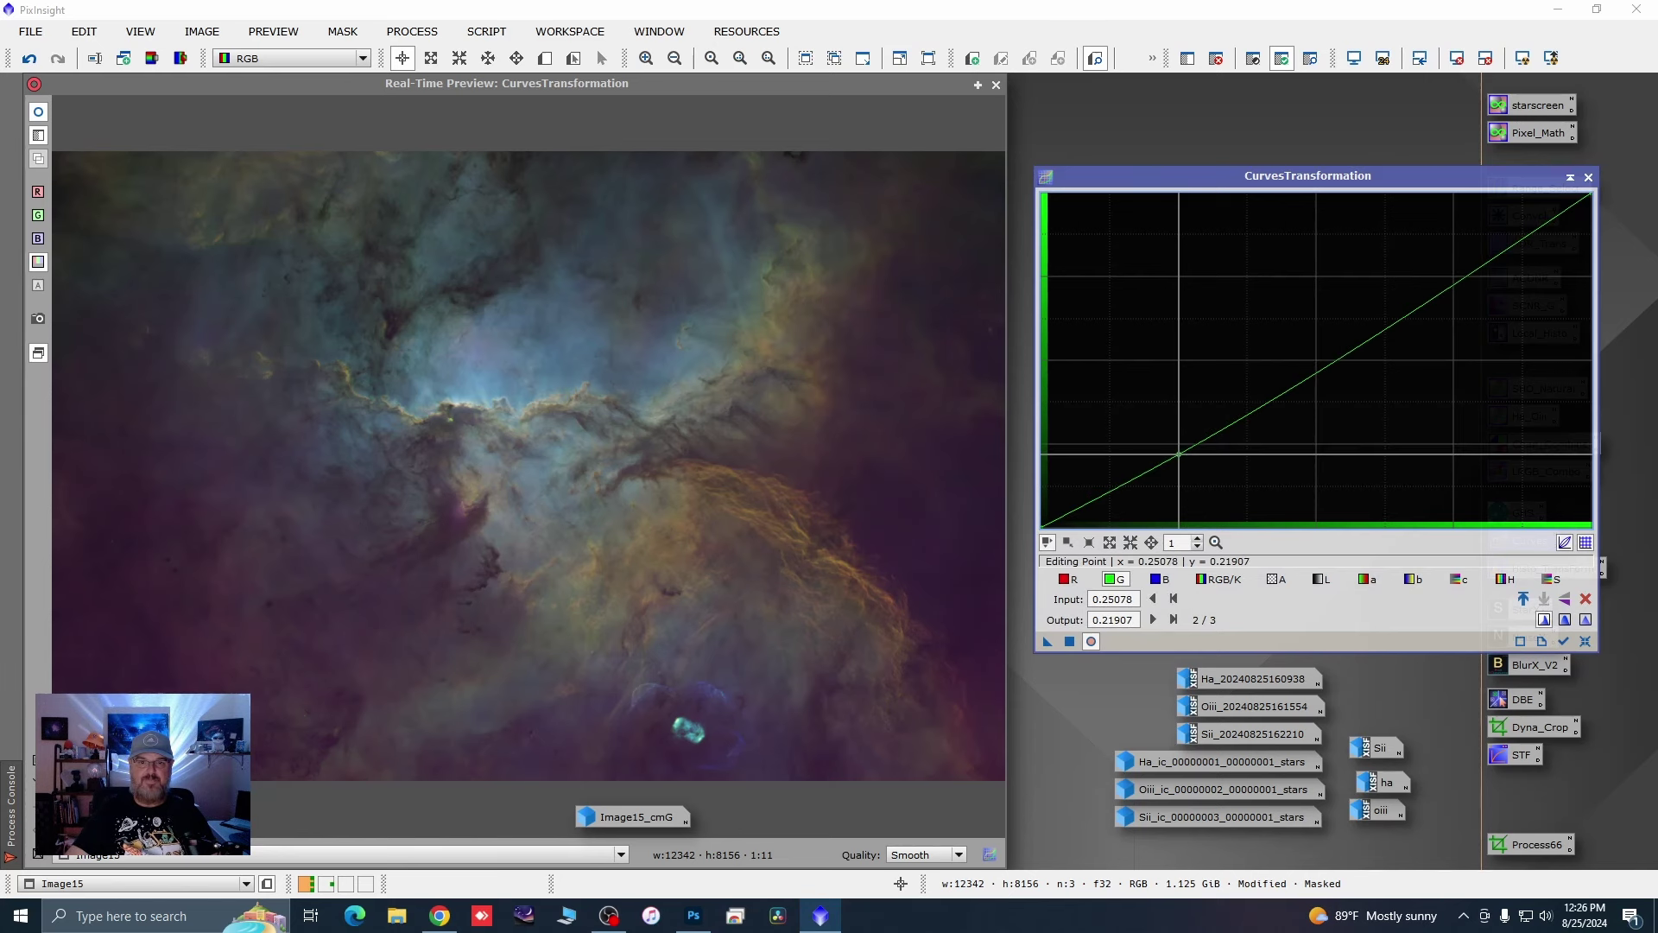
left_click(1069, 579)
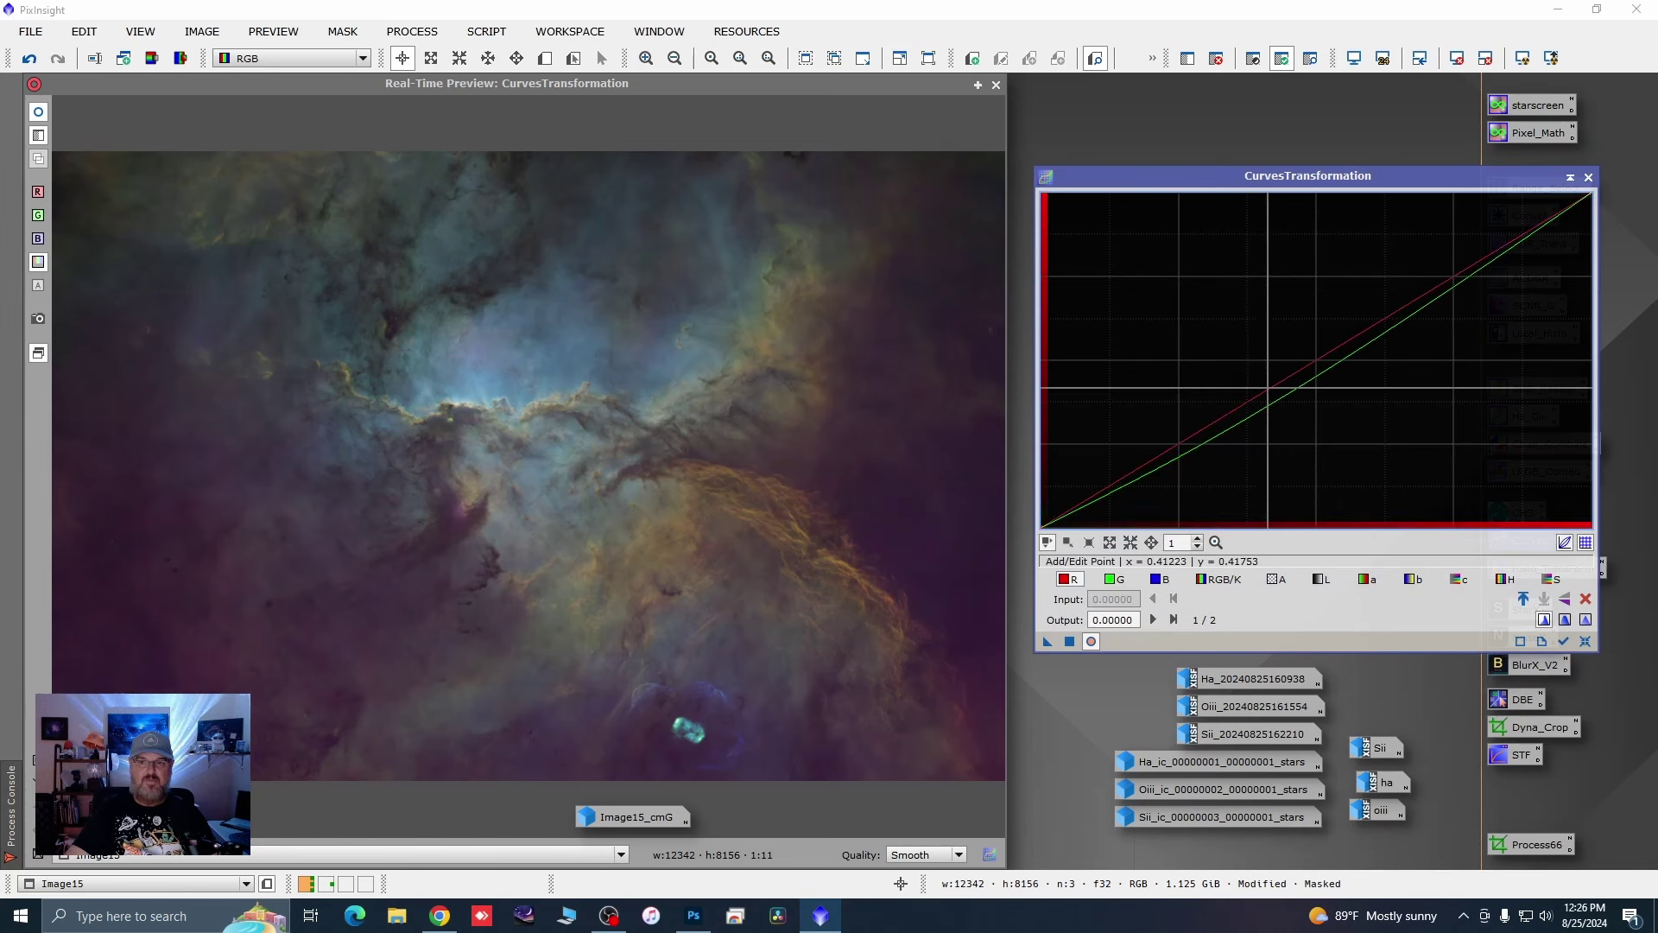
left_click_drag(1266, 390, 1262, 382)
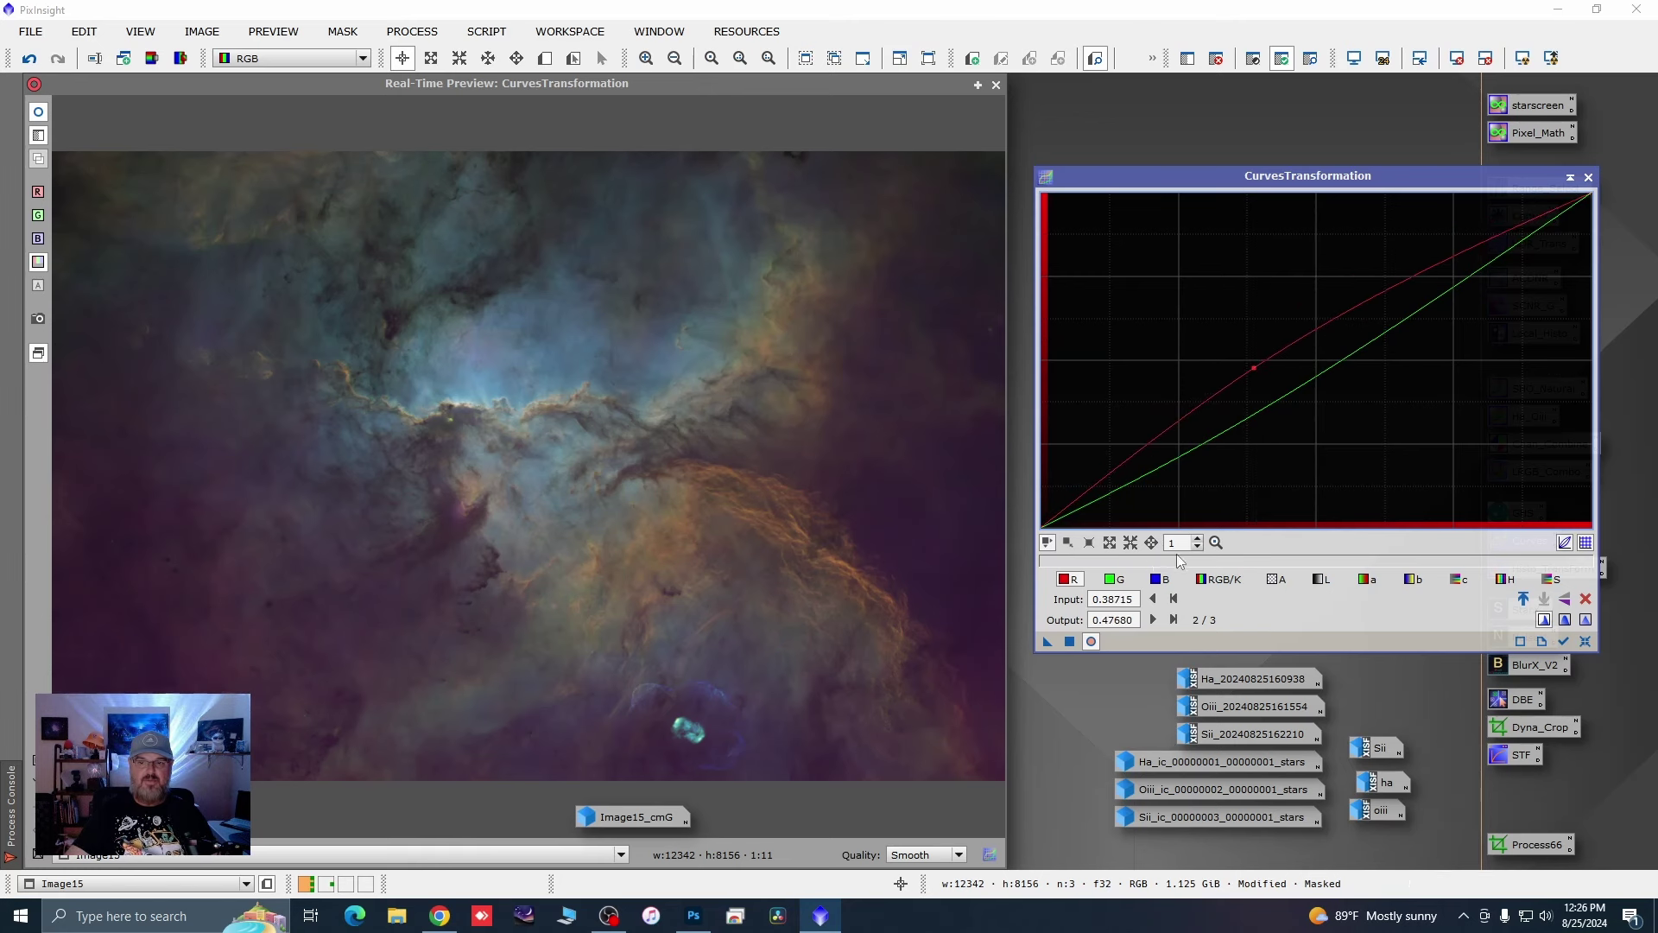
left_click(1158, 580)
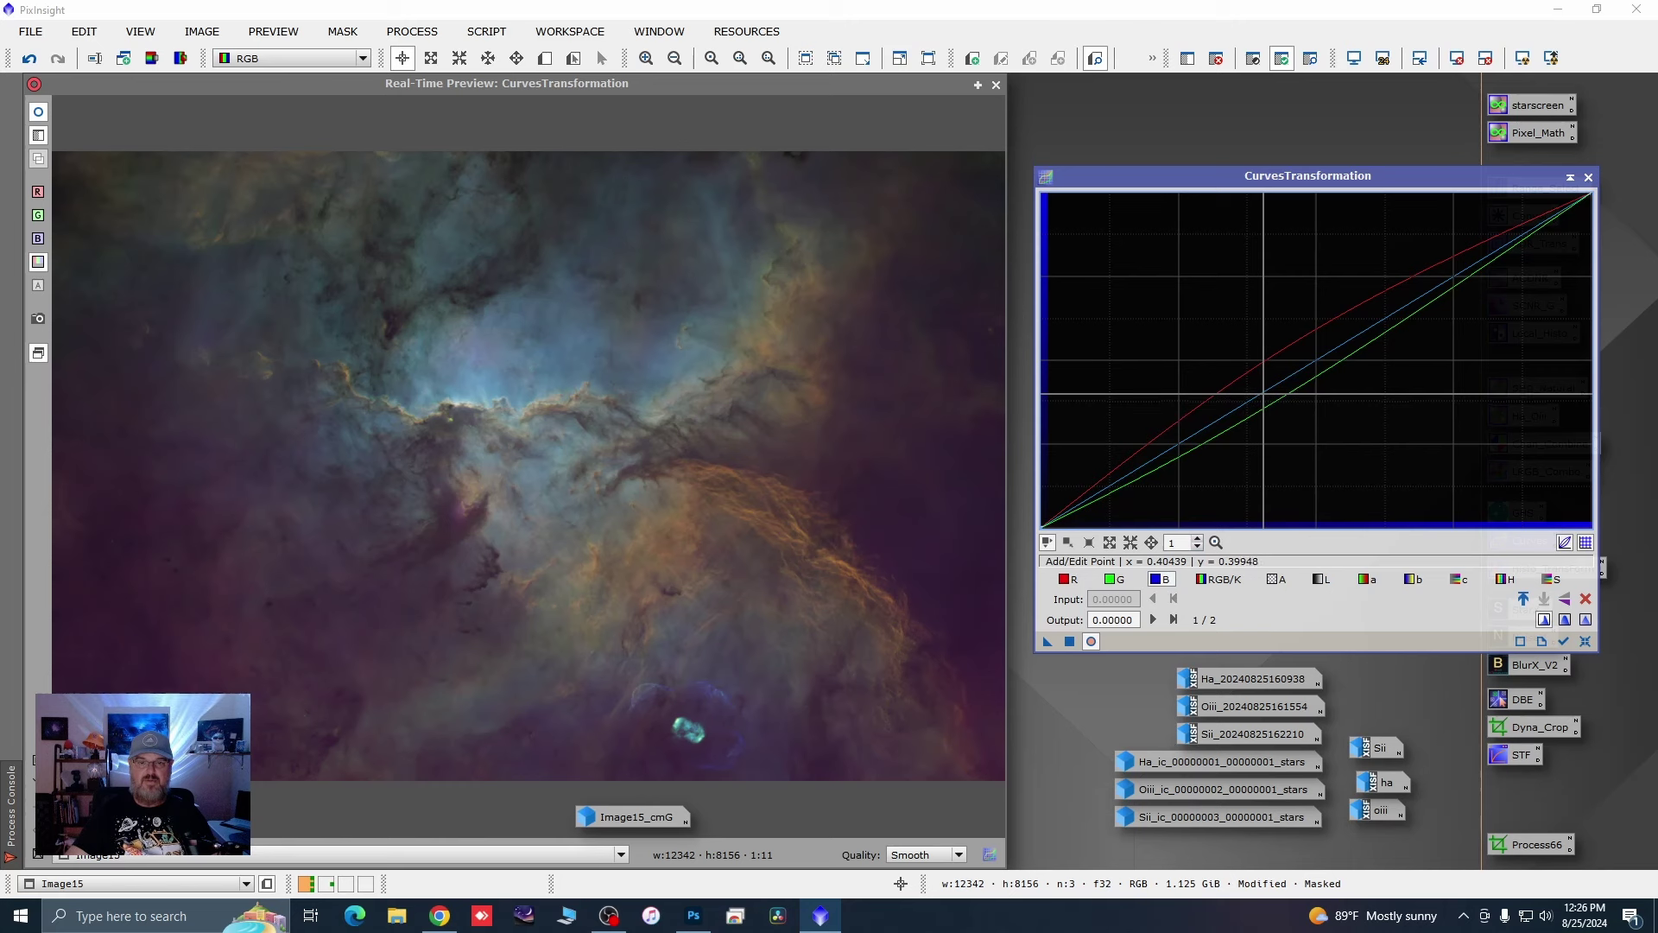
left_click_drag(1264, 393, 1272, 405)
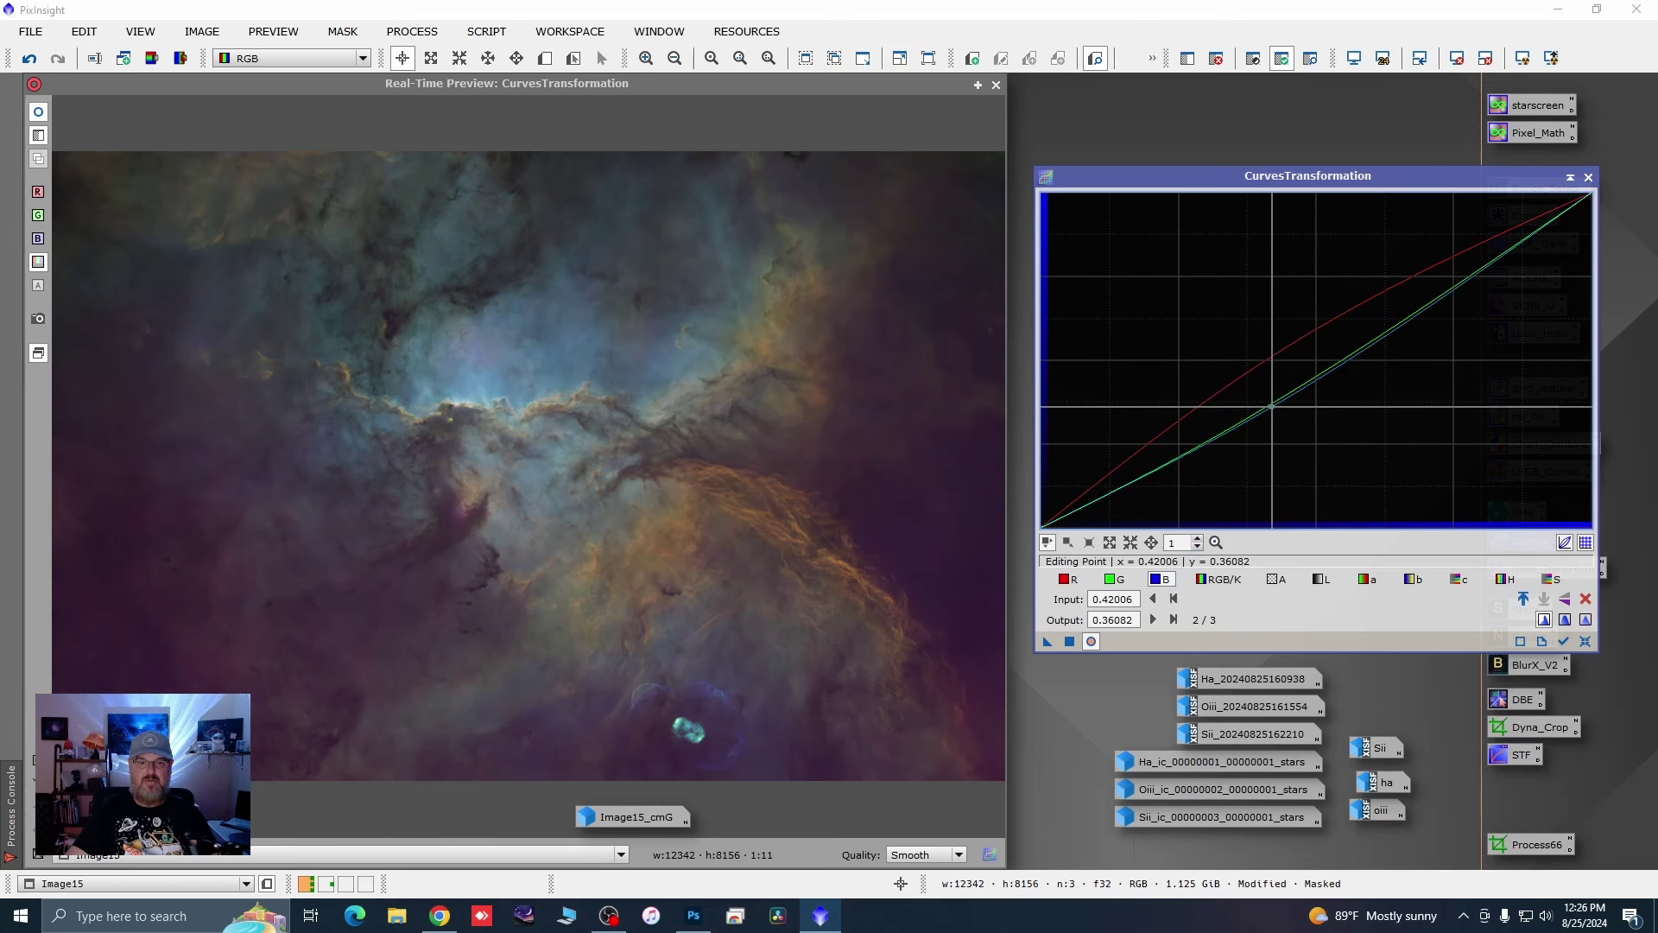
left_click(1091, 641)
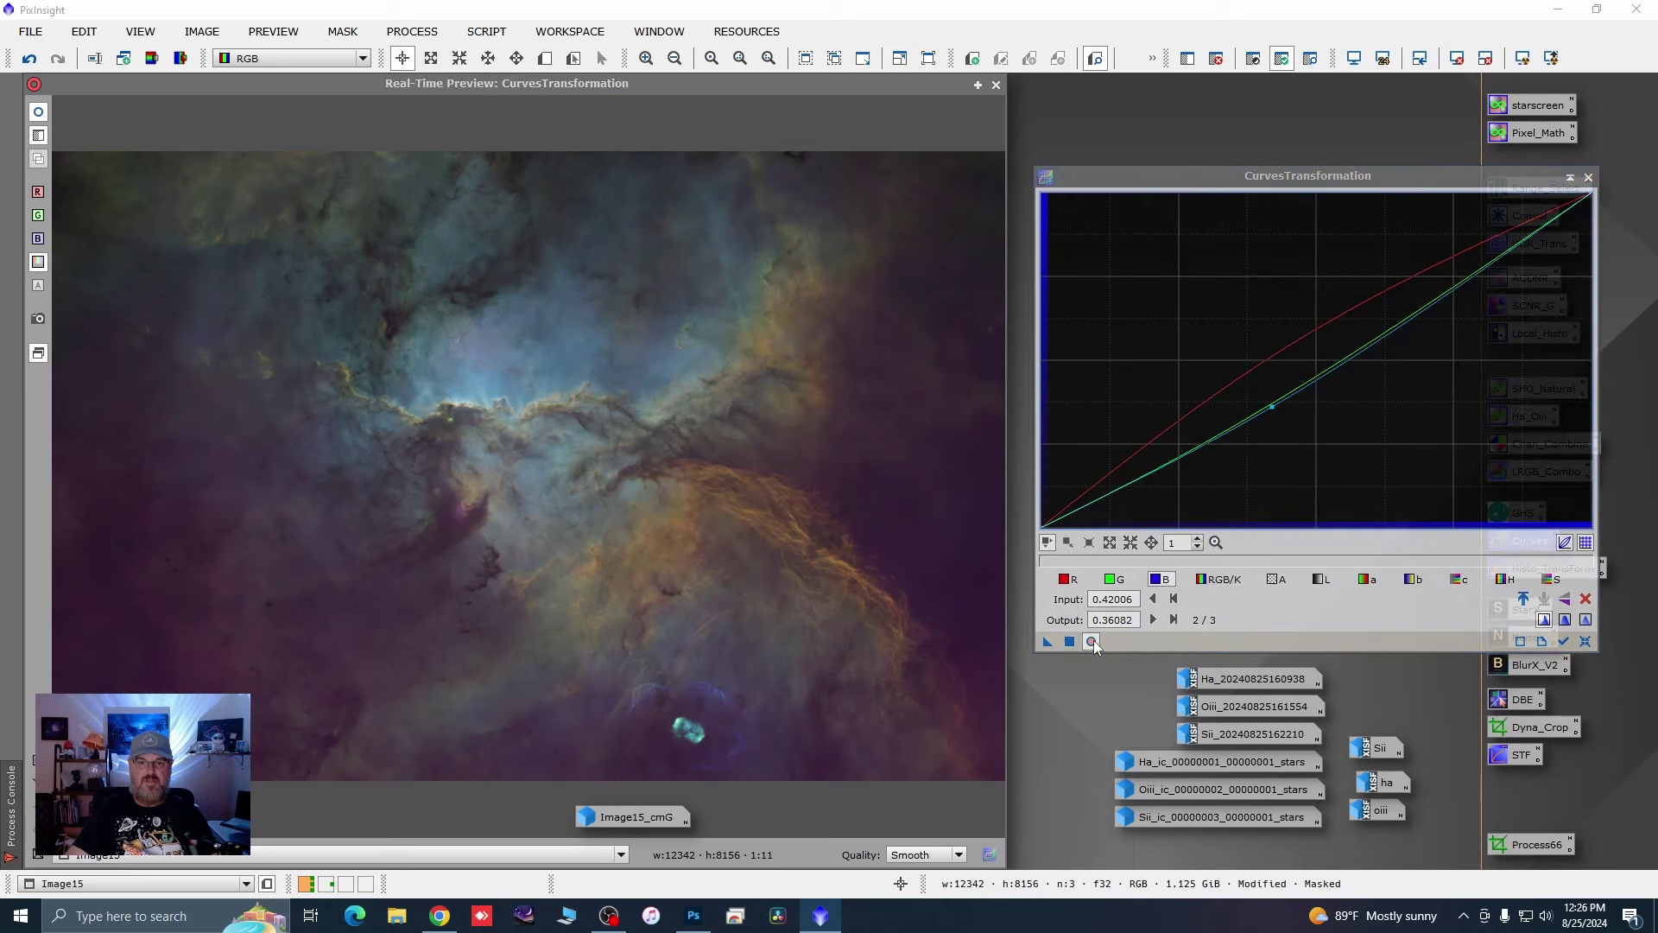
left_click(1069, 642)
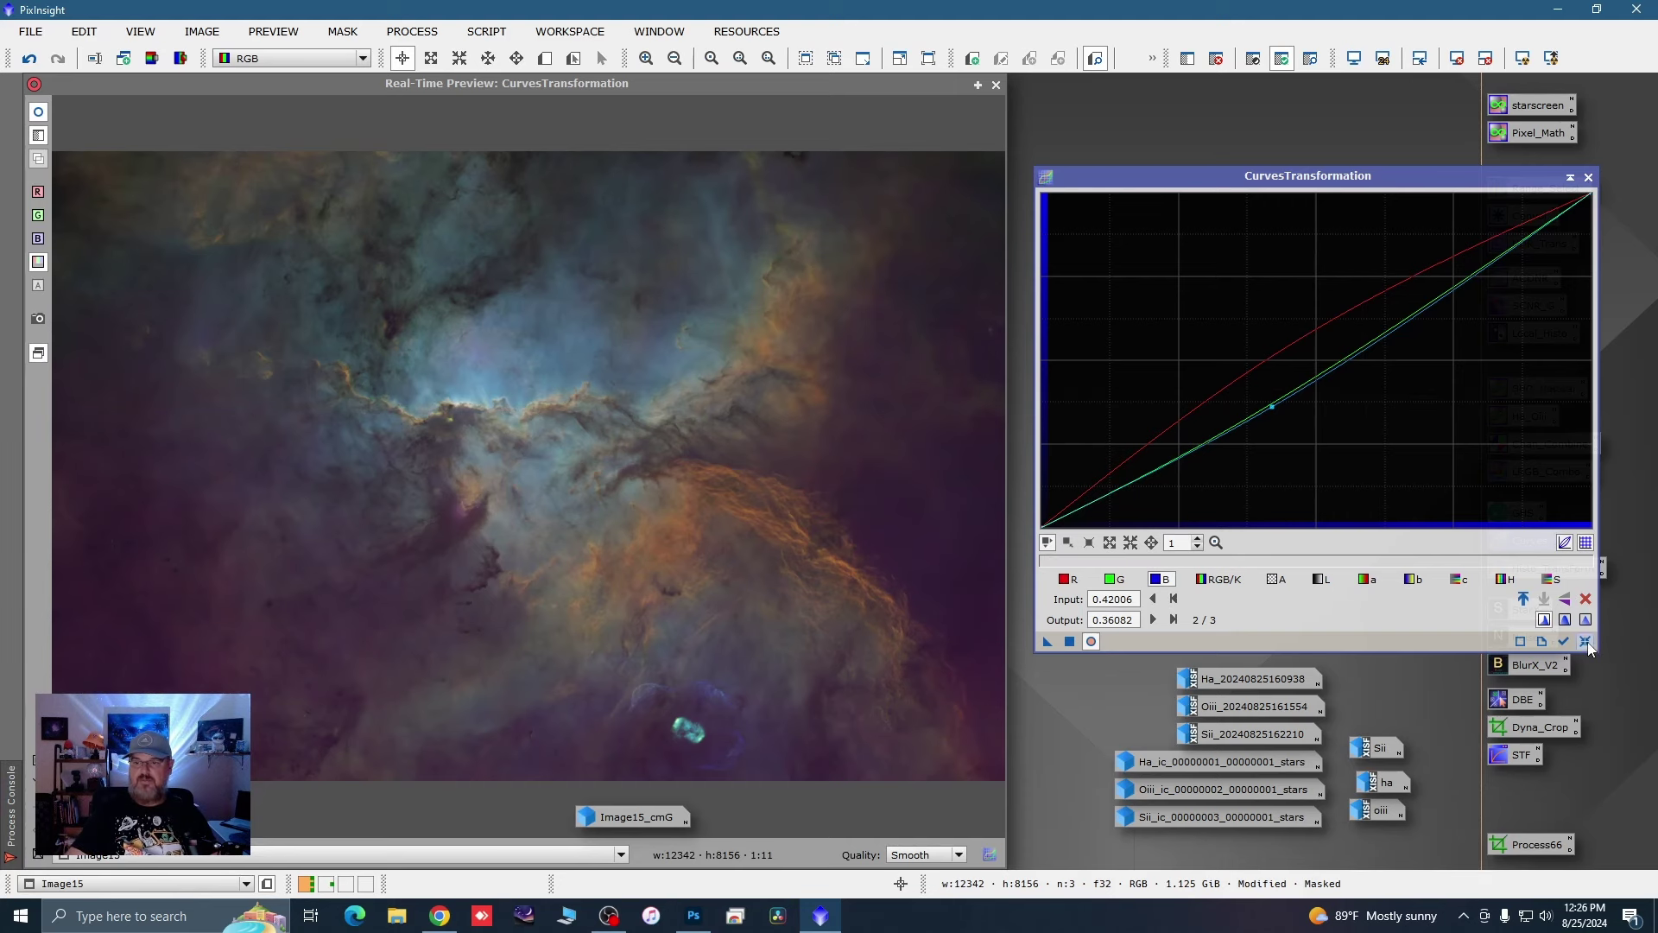
left_click(1585, 641)
left_click(1588, 177)
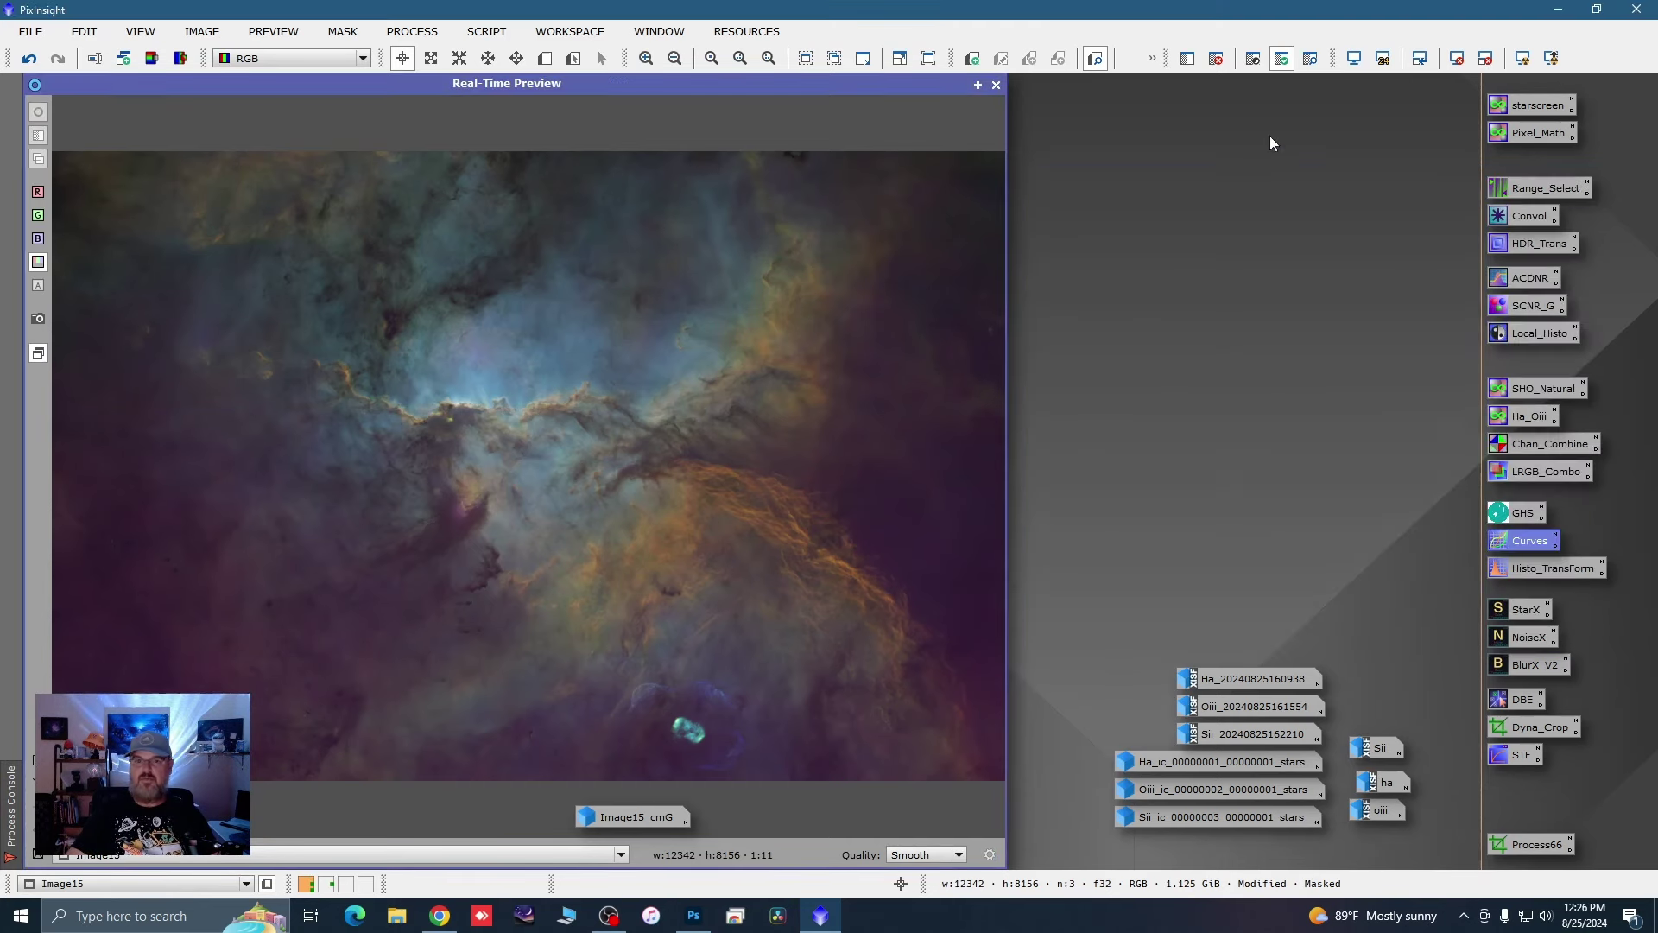
Step: Remove the Image15_cmG mask from Image15 via Mask > Remove Mask
left_click(997, 86)
right_click(557, 460)
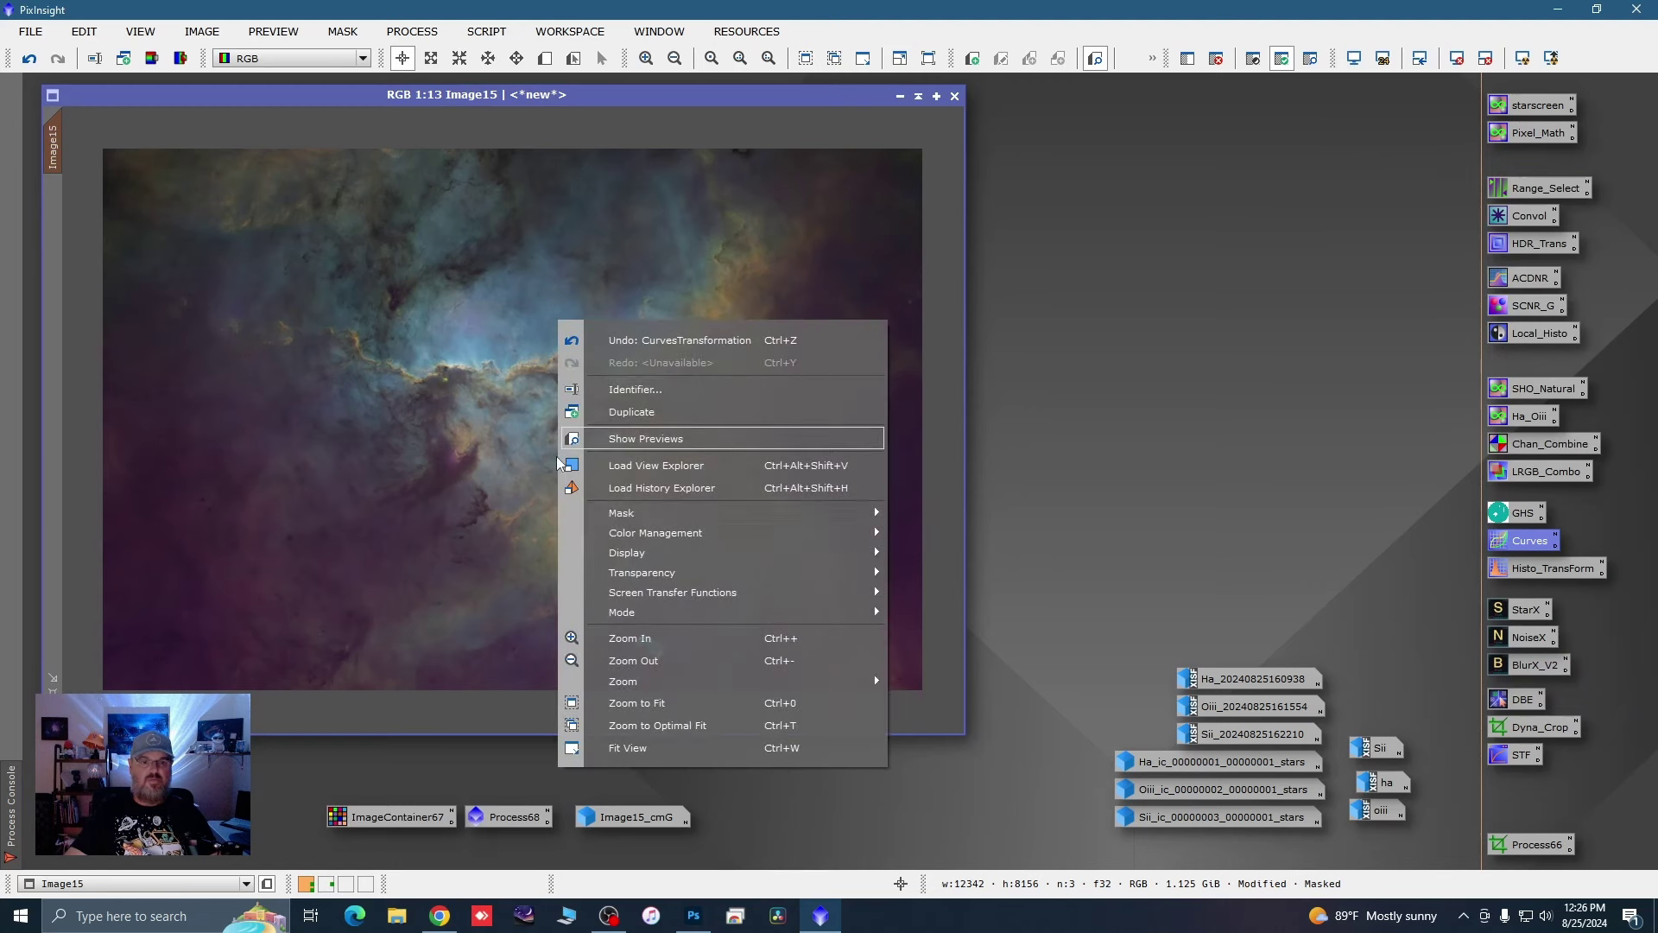
mouse_move(656, 513)
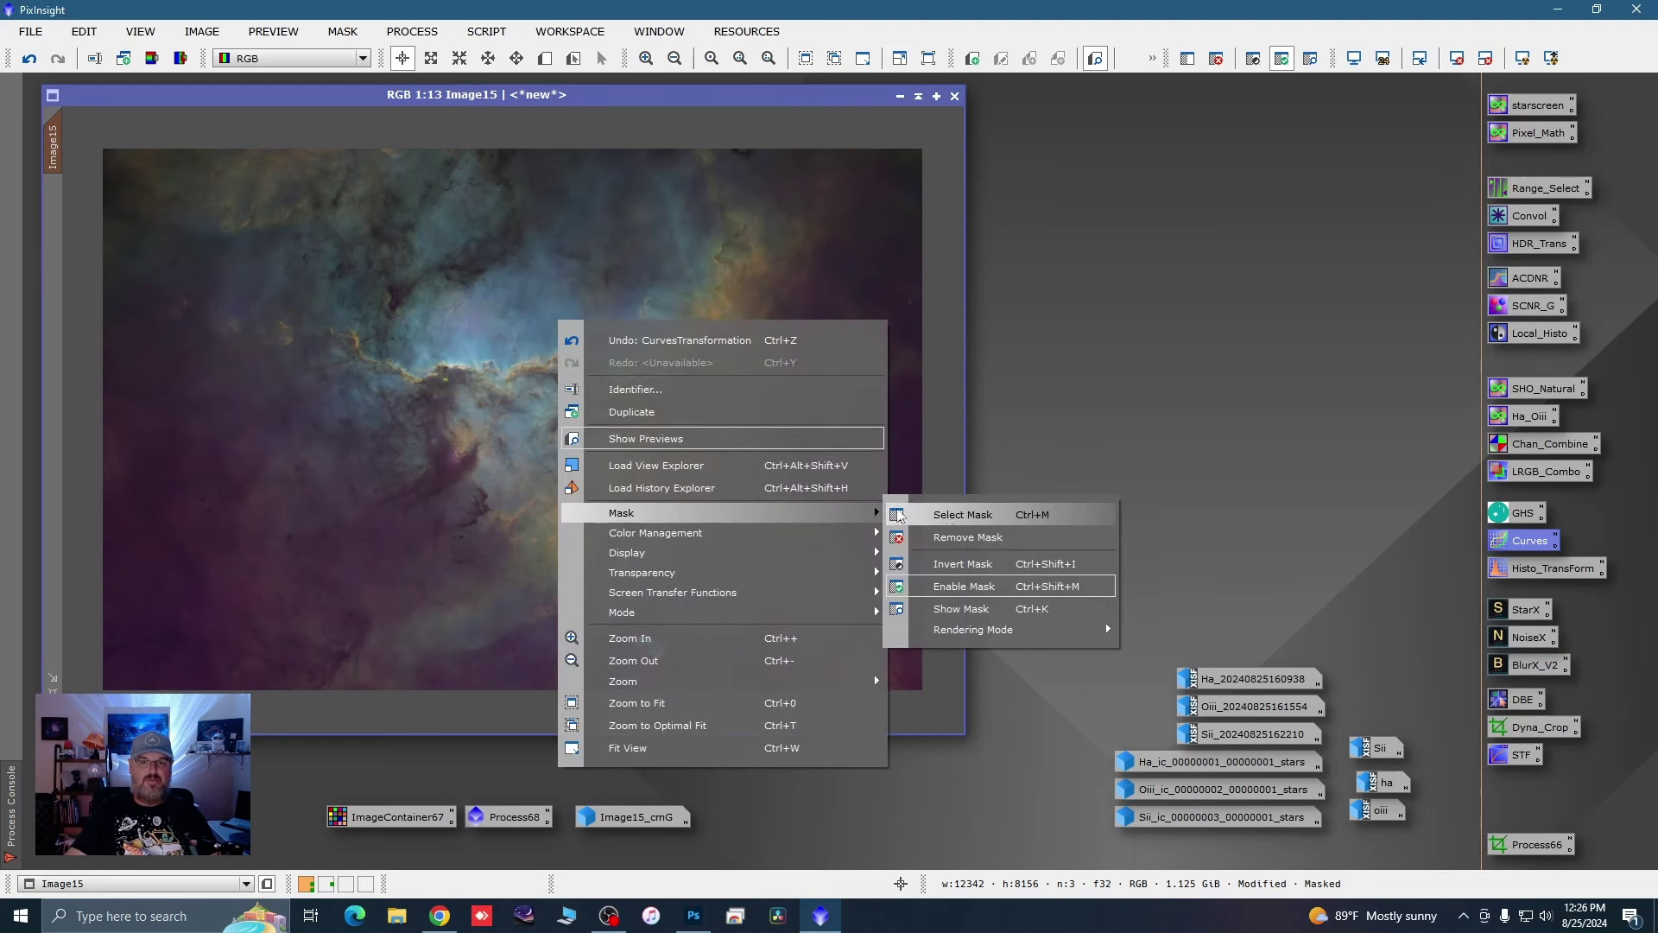
left_click(963, 545)
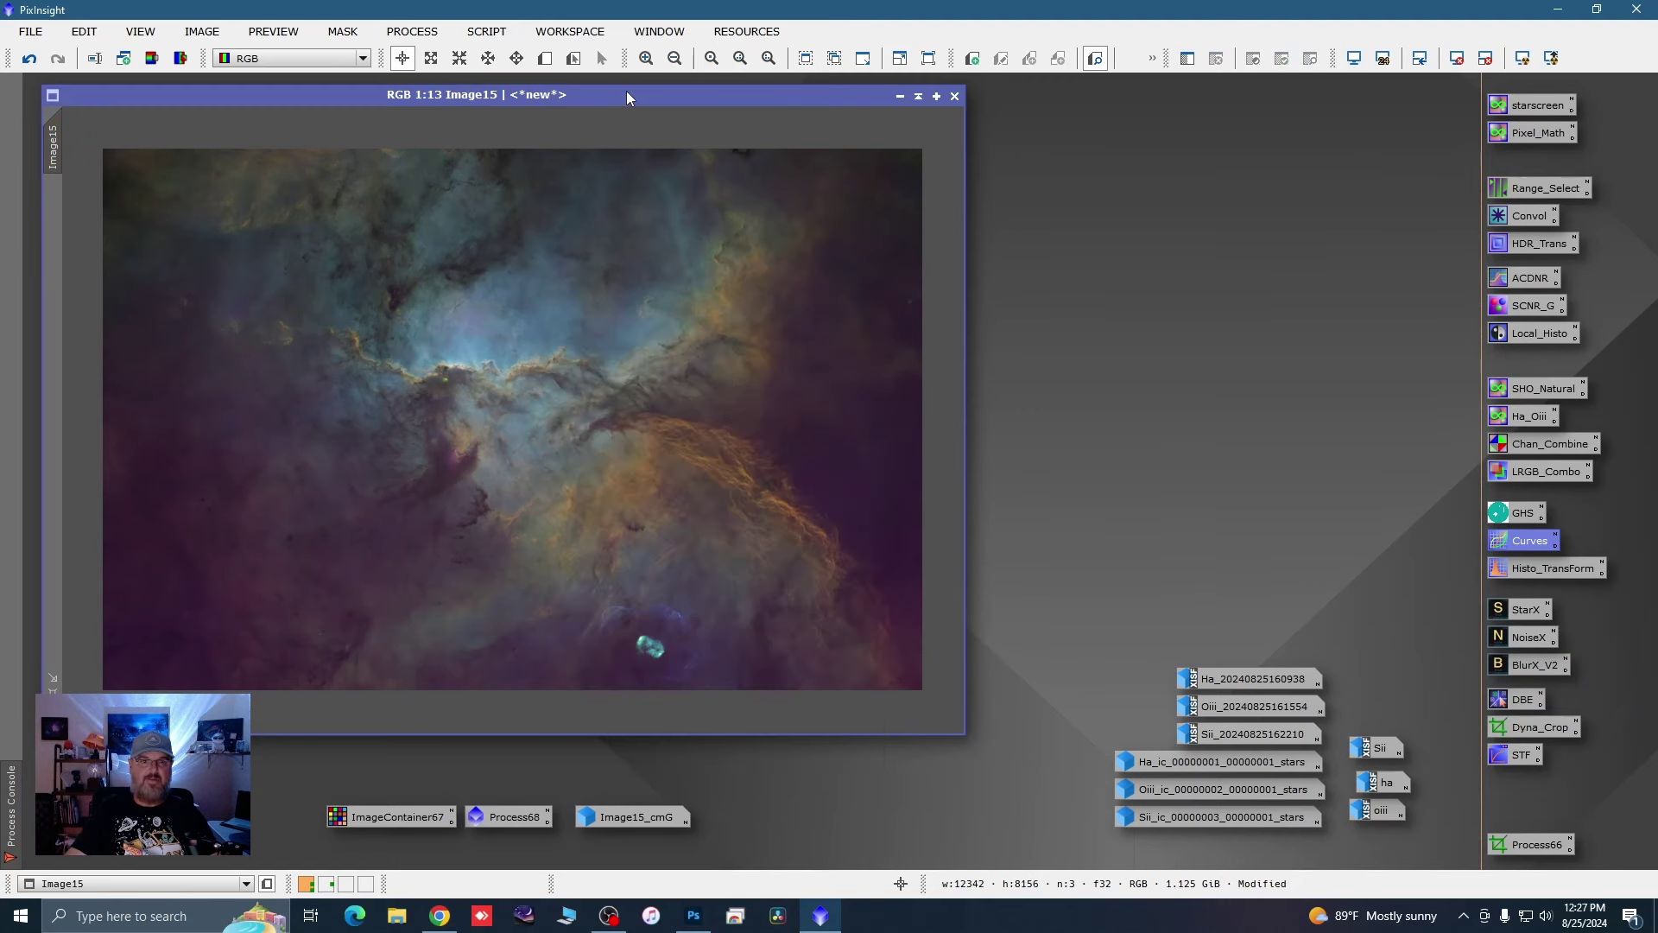
left_click_drag(627, 96, 620, 97)
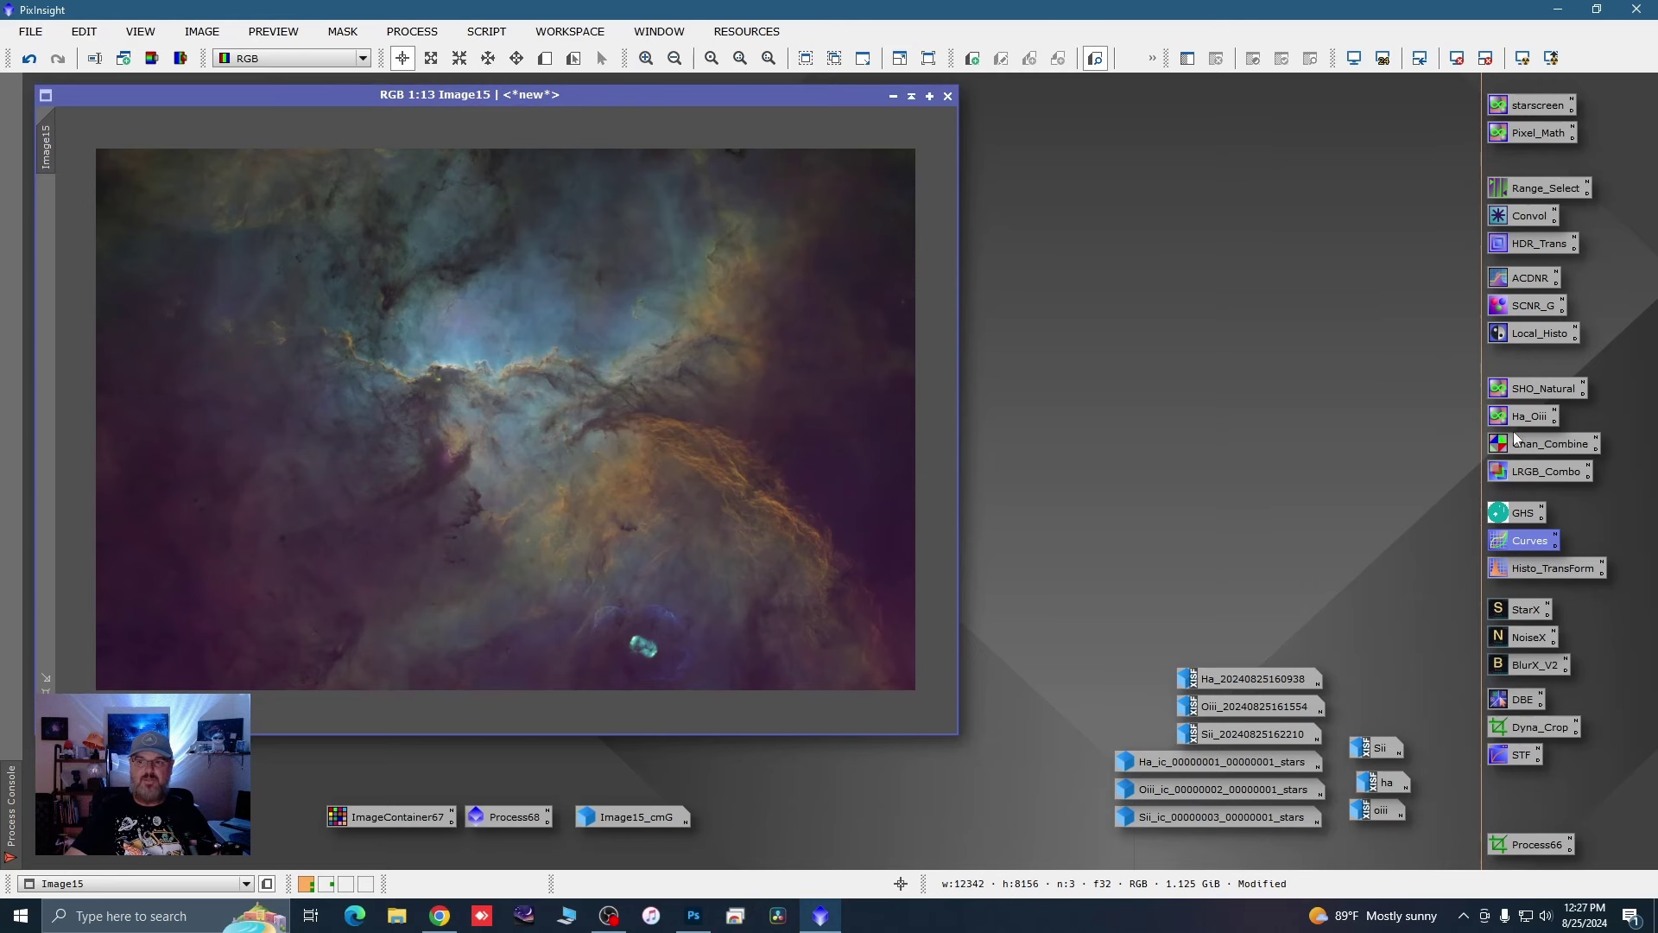
Step: Apply a GHS stretch in Saturation mode with stretch factor 0.580 to Image15
double_click(1518, 513)
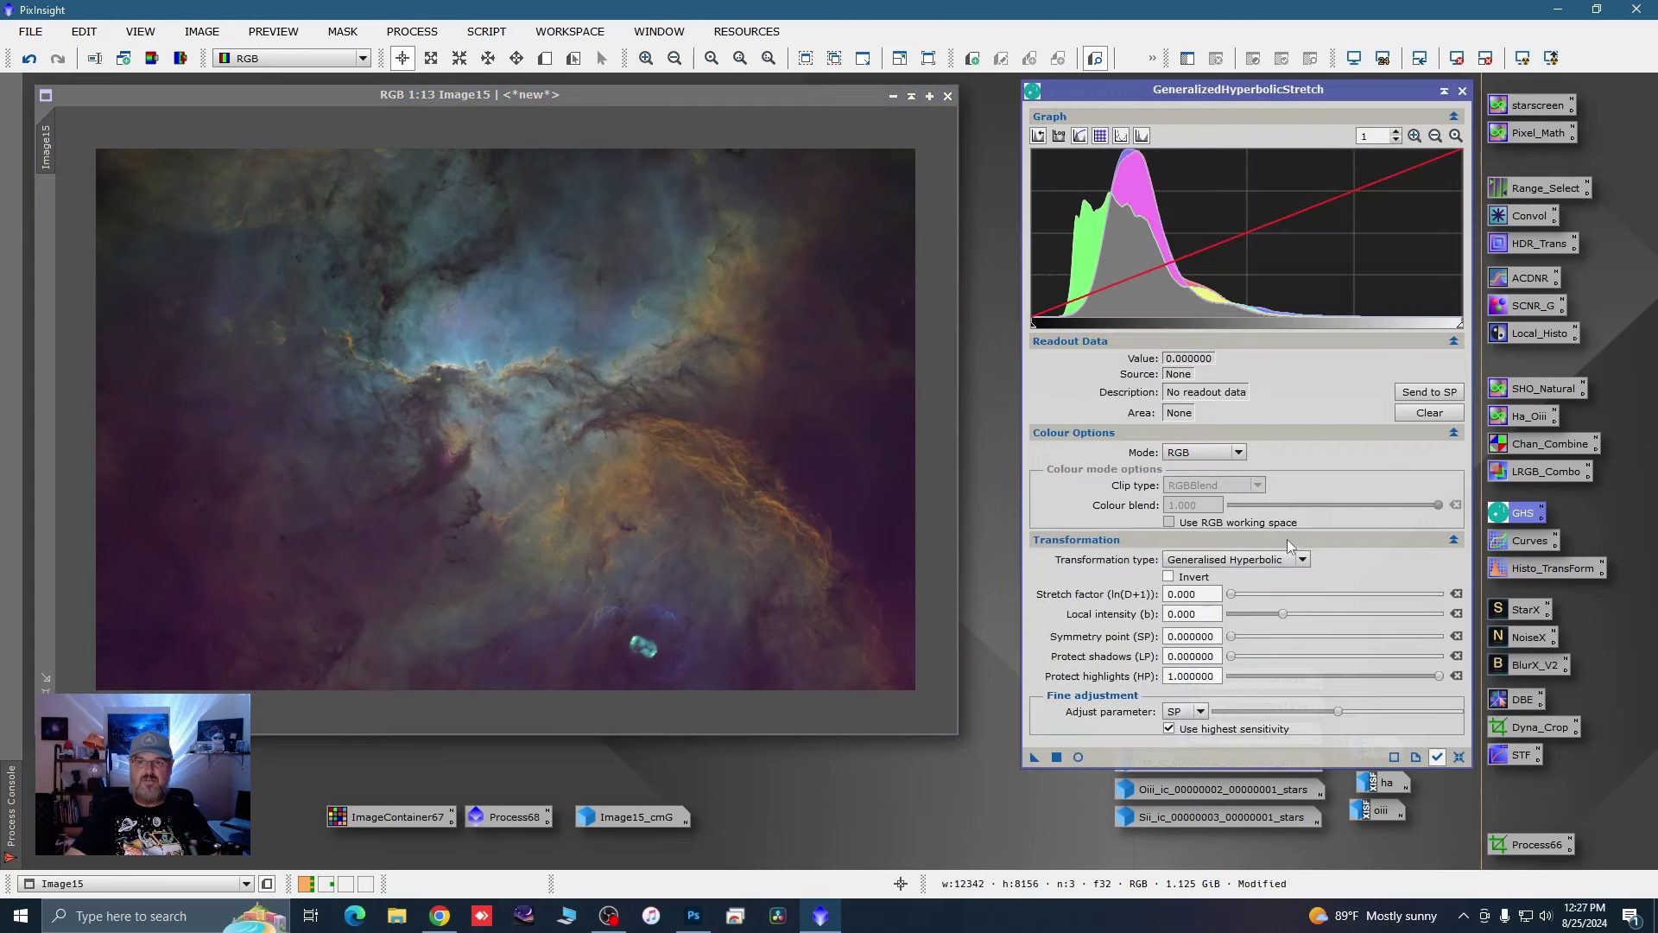
left_click(1078, 757)
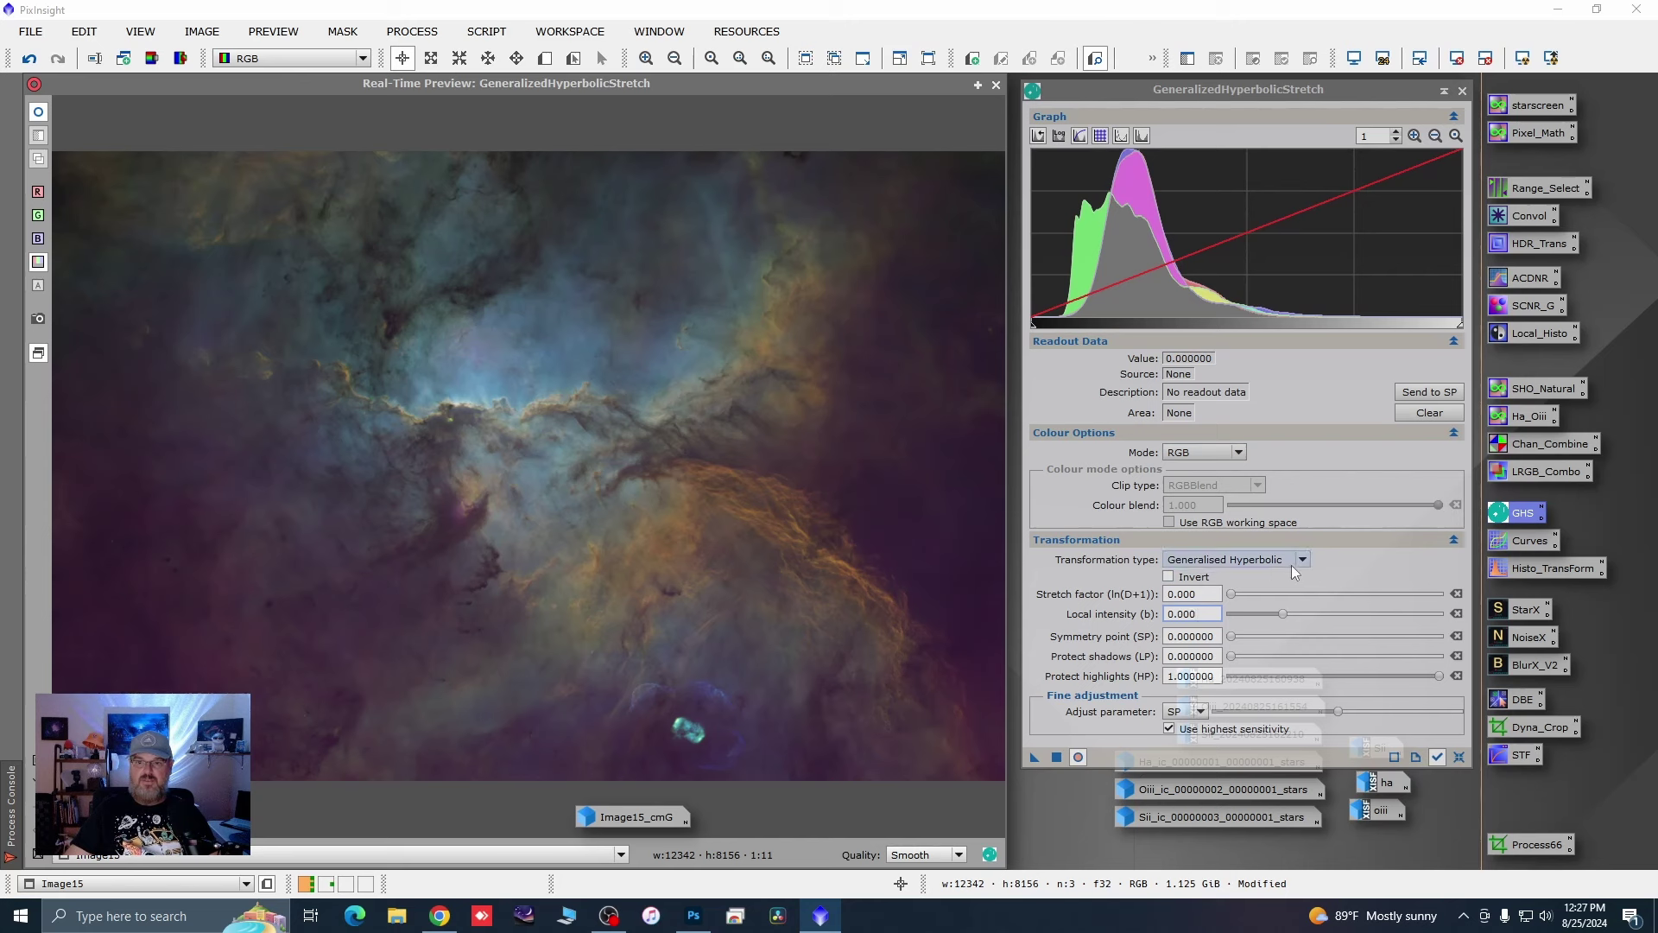
left_click(1236, 452)
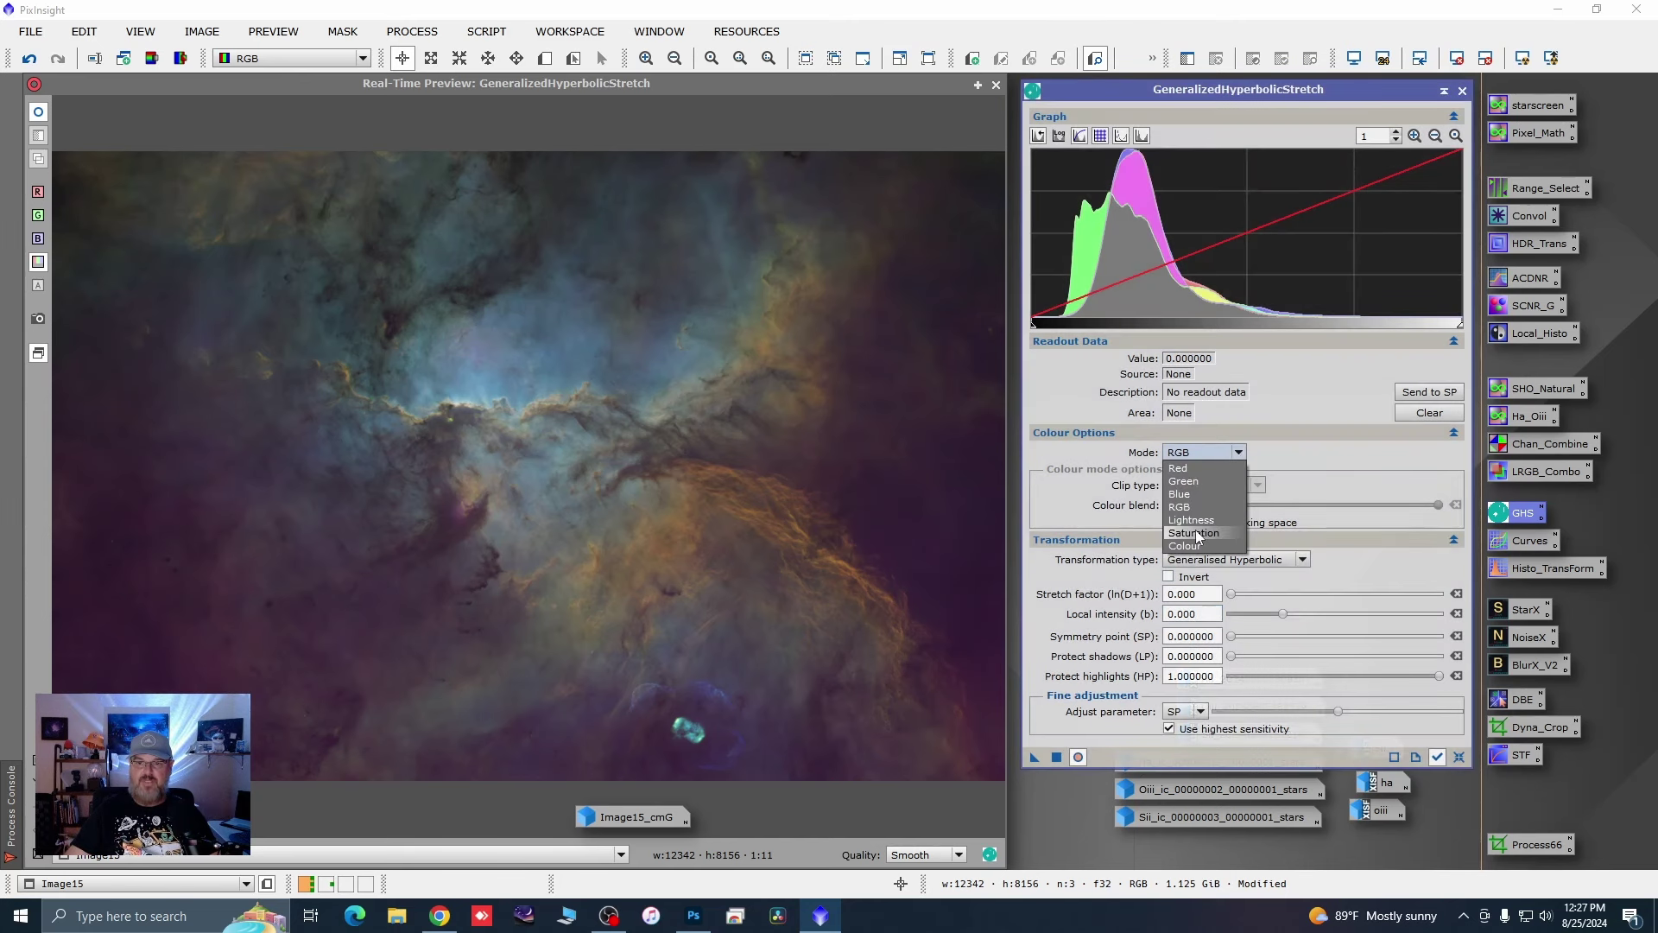
left_click(1199, 533)
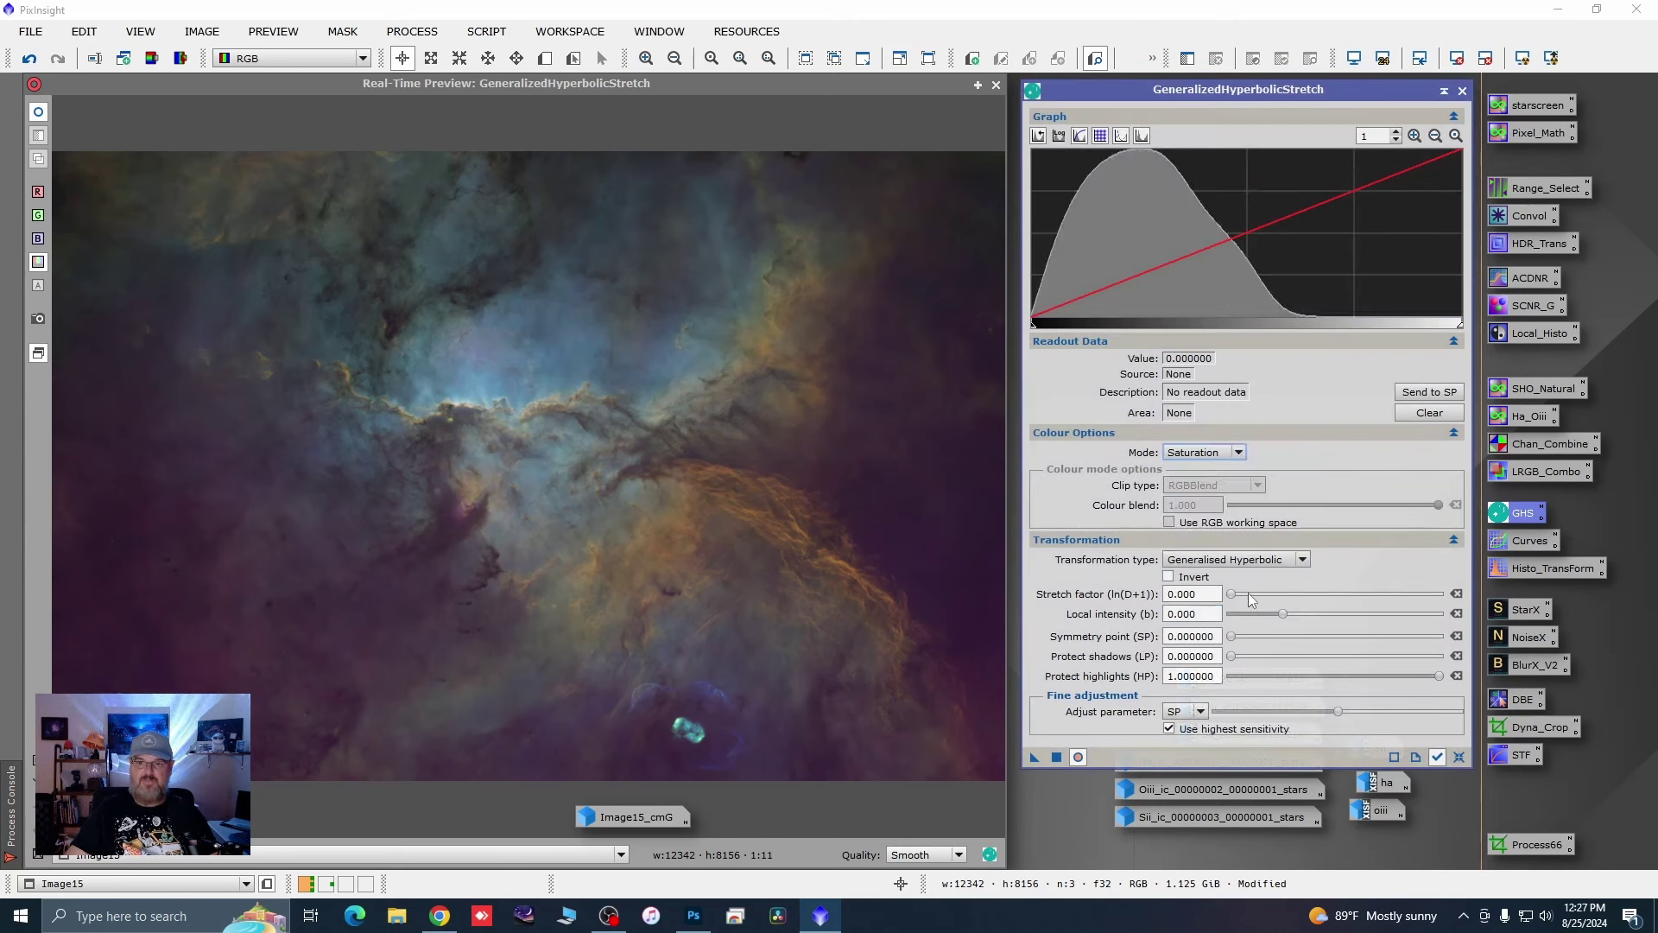
left_click_drag(1238, 600, 1242, 602)
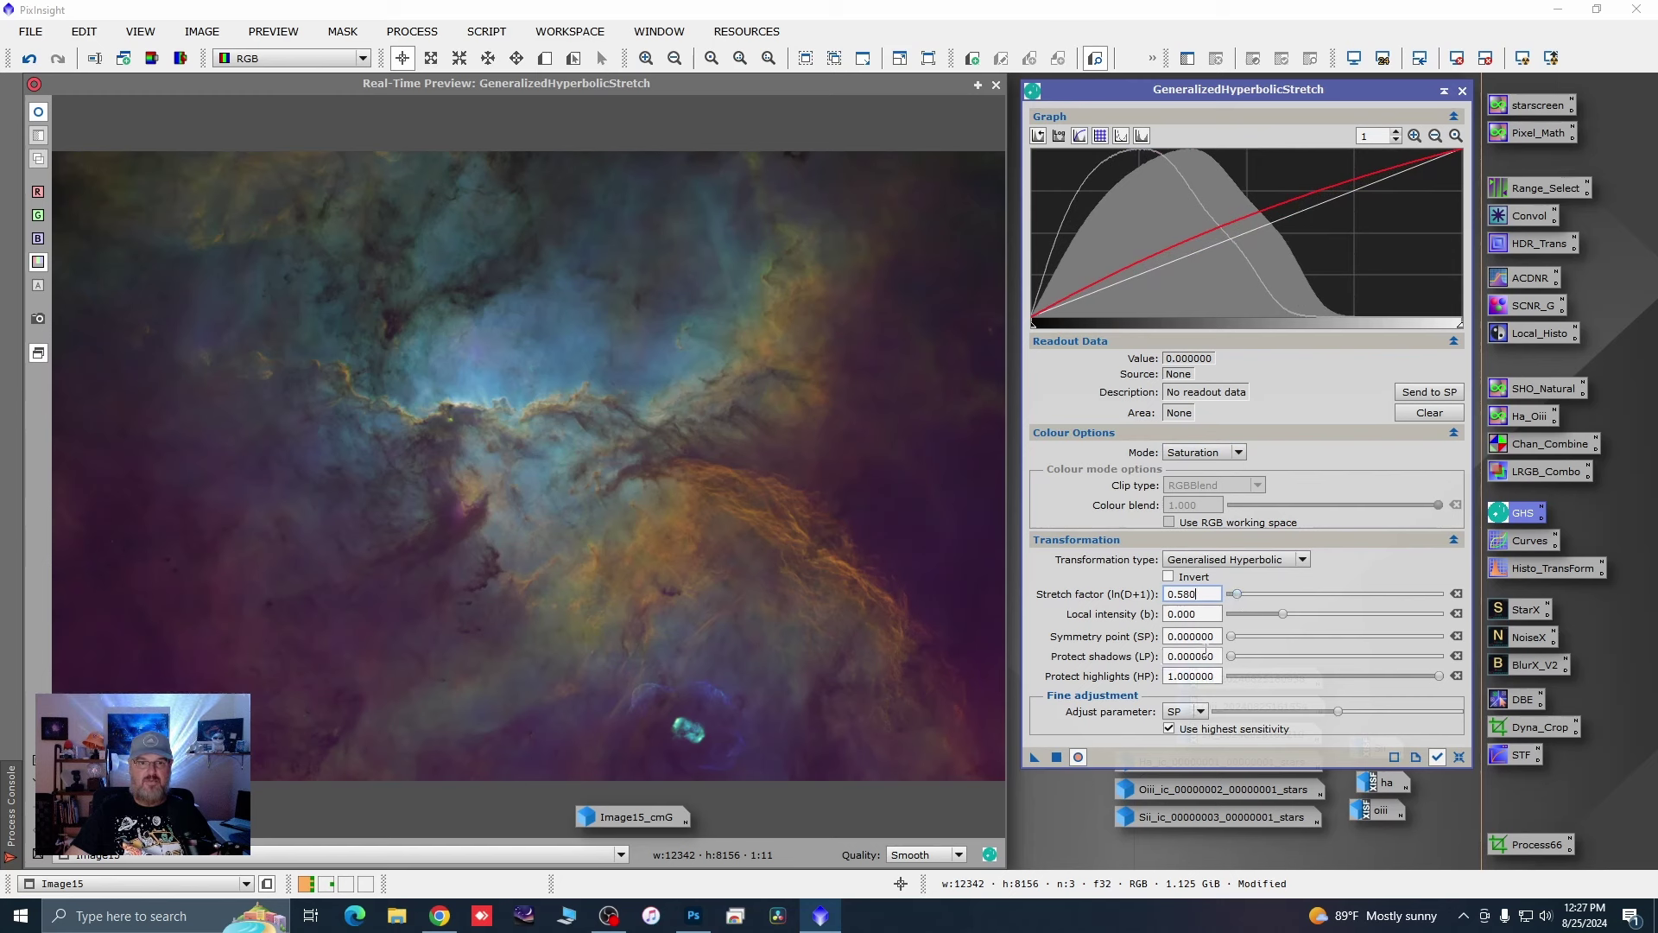
left_click(1057, 758)
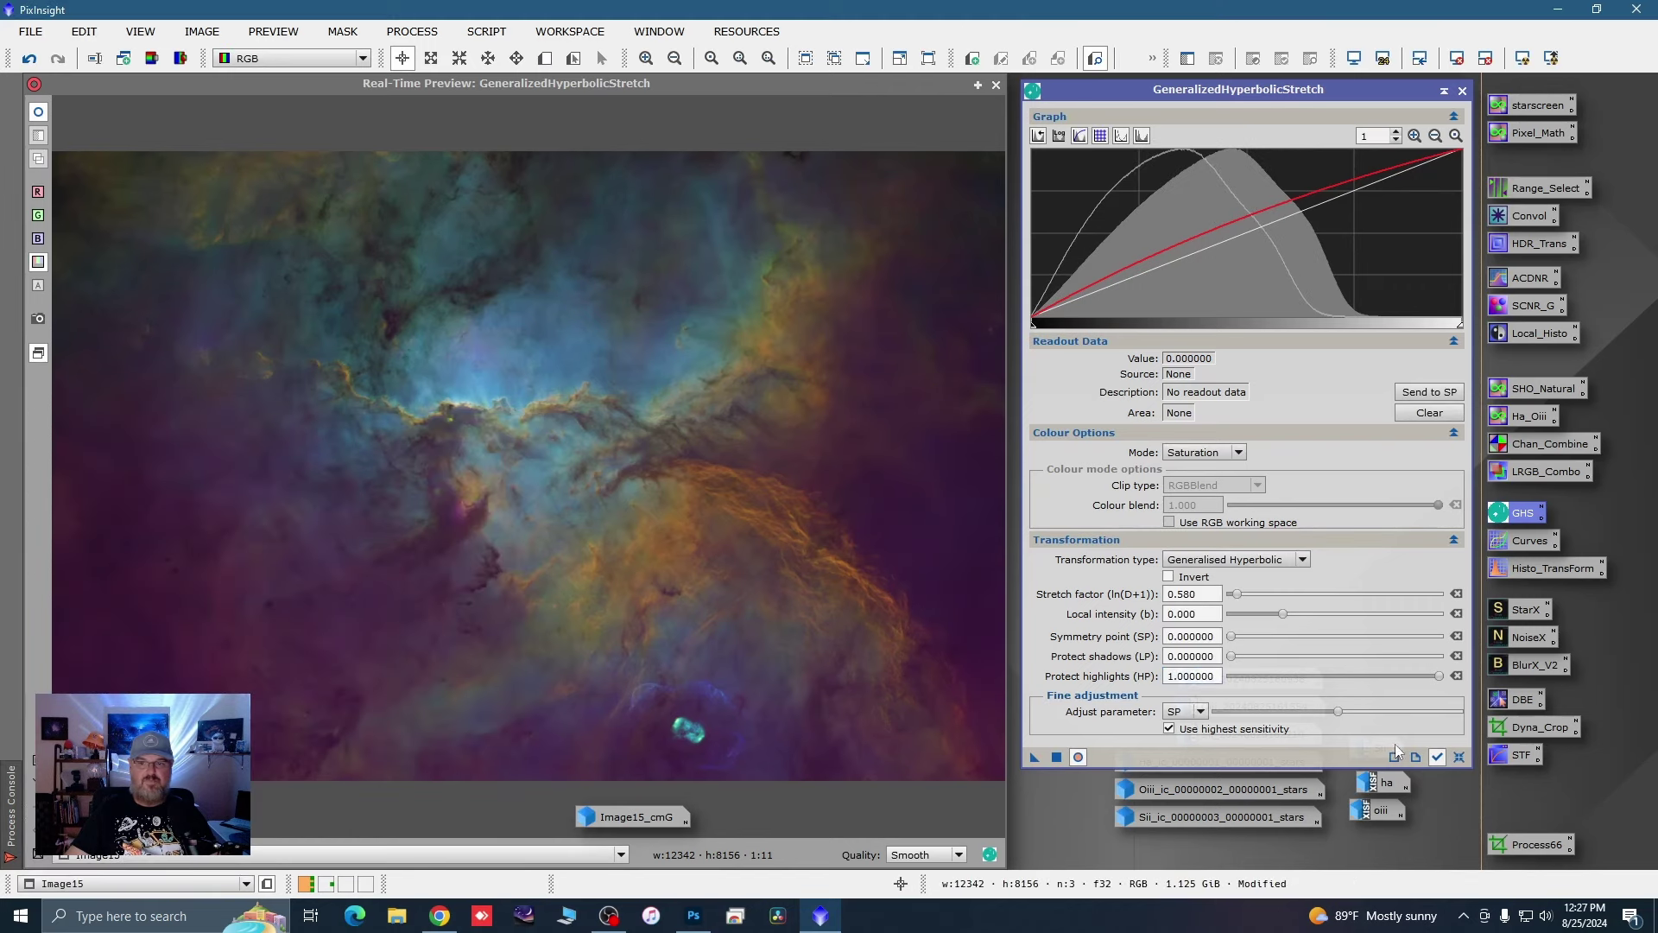
left_click(1459, 756)
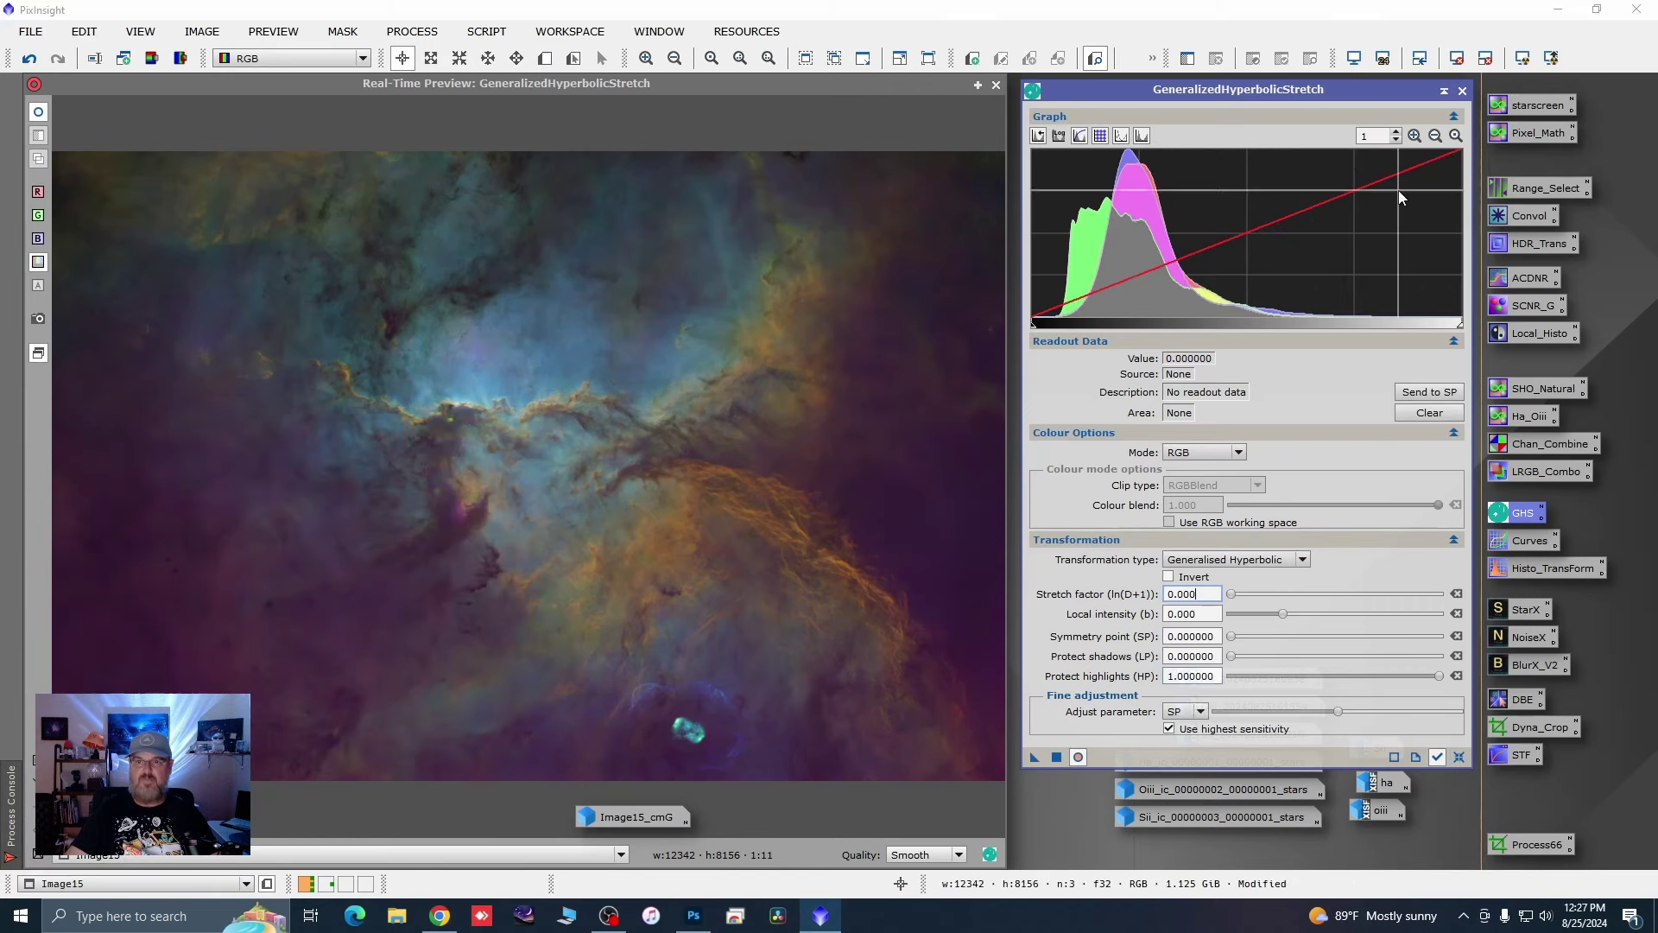
left_click(1462, 90)
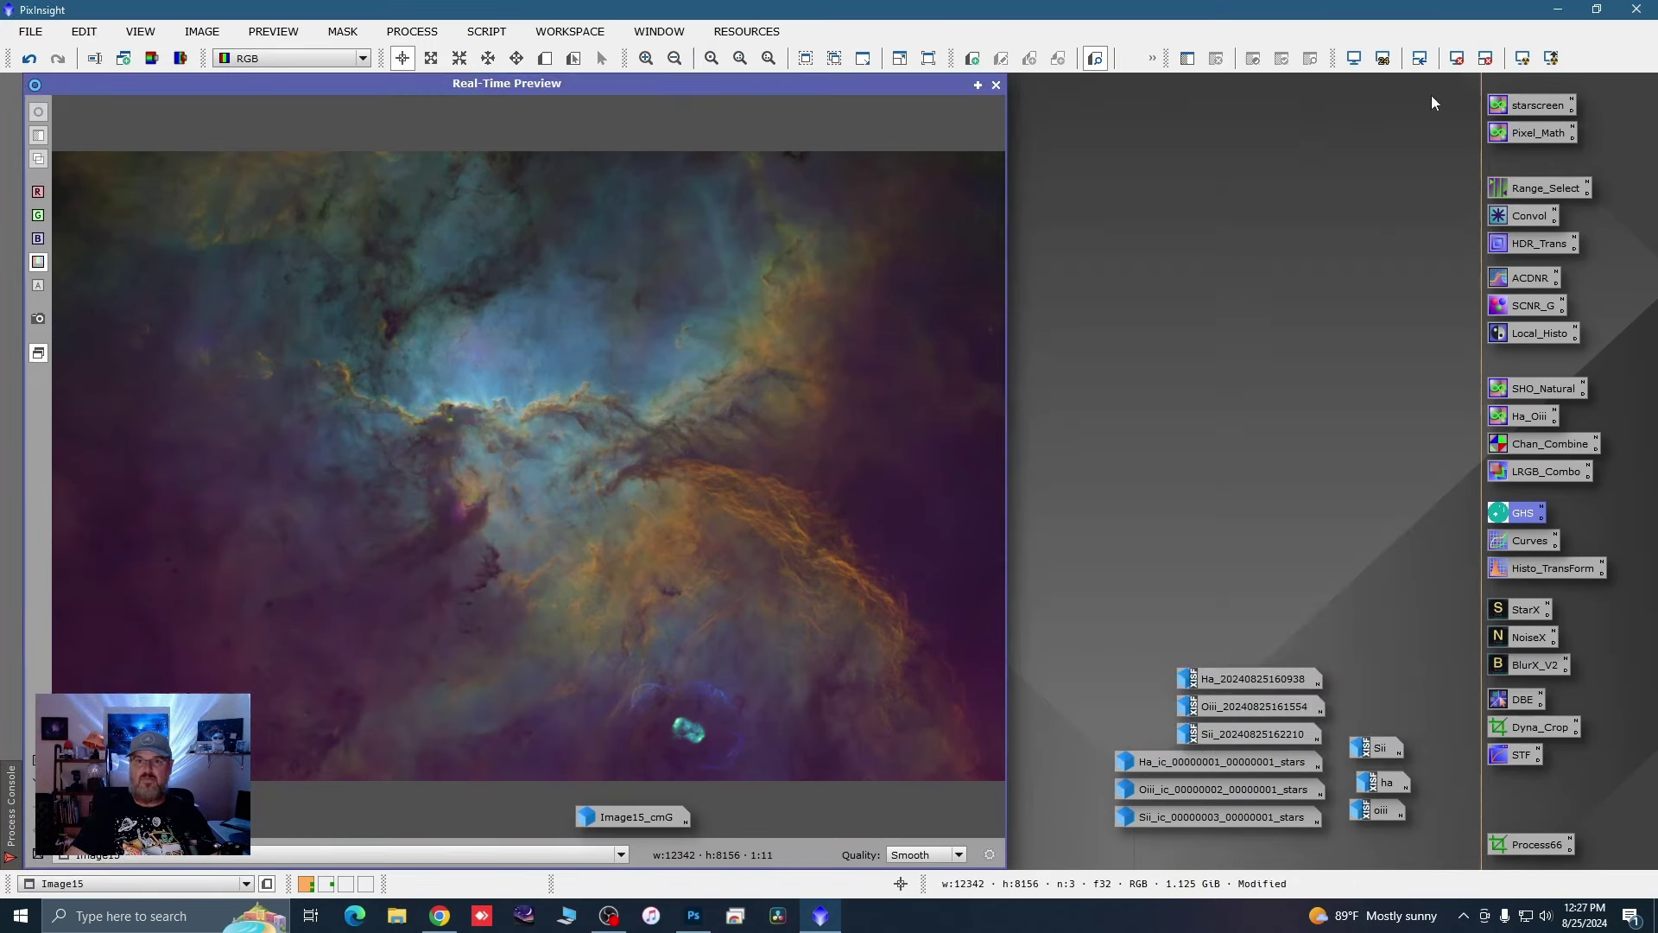
left_click(996, 86)
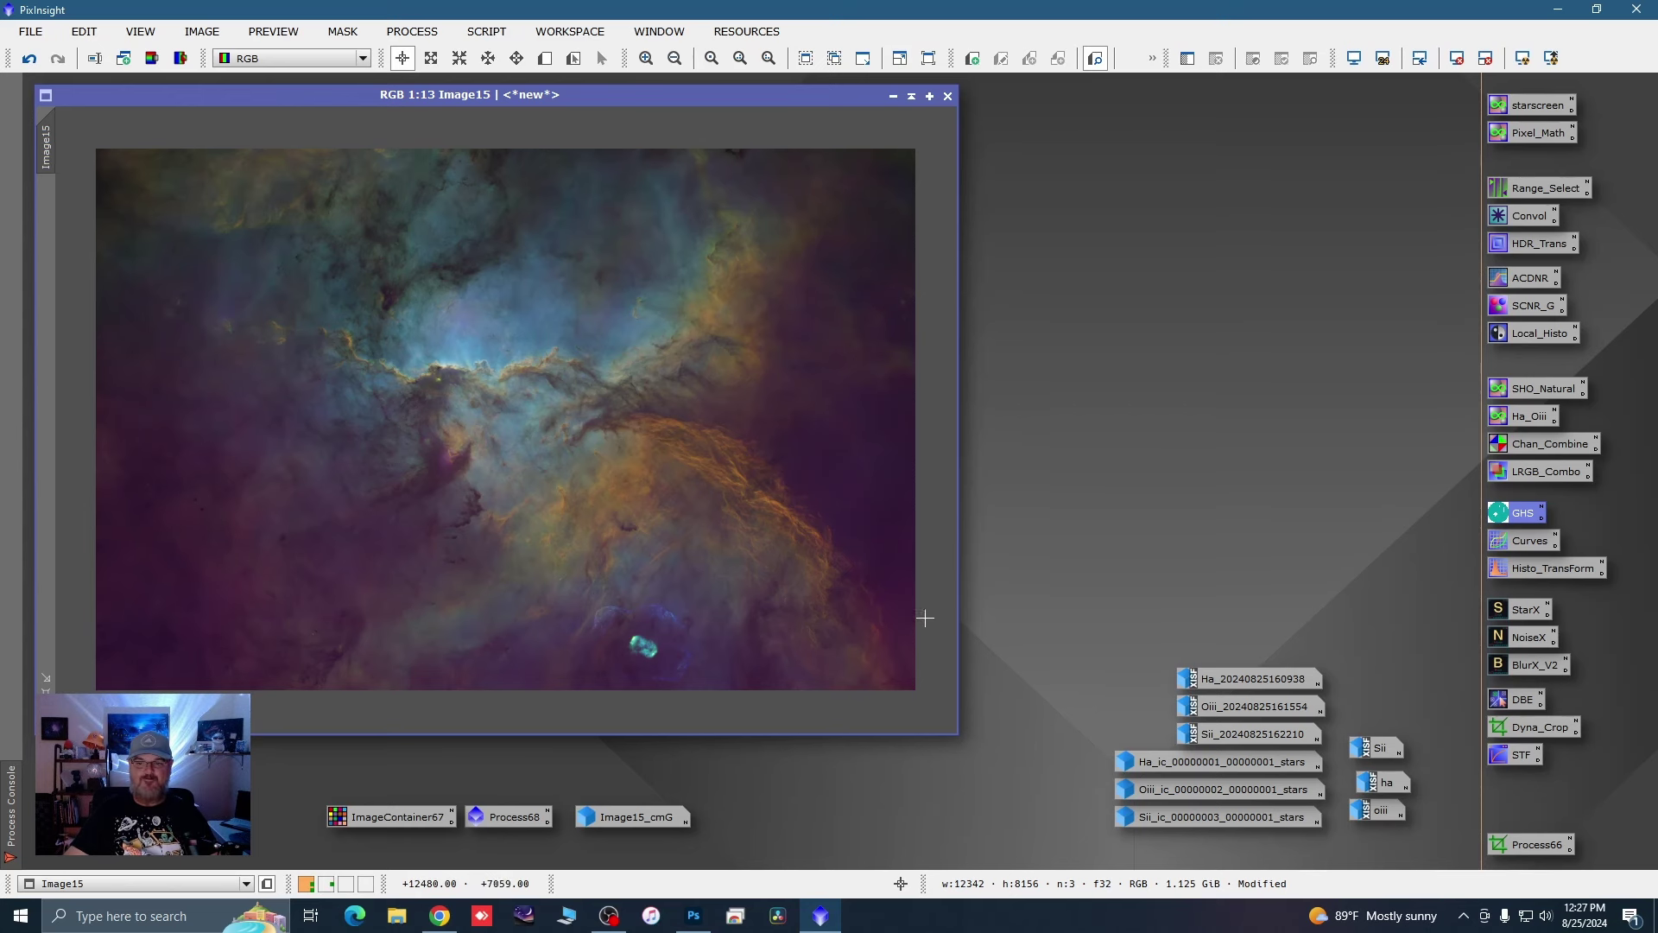
left_click(893, 97)
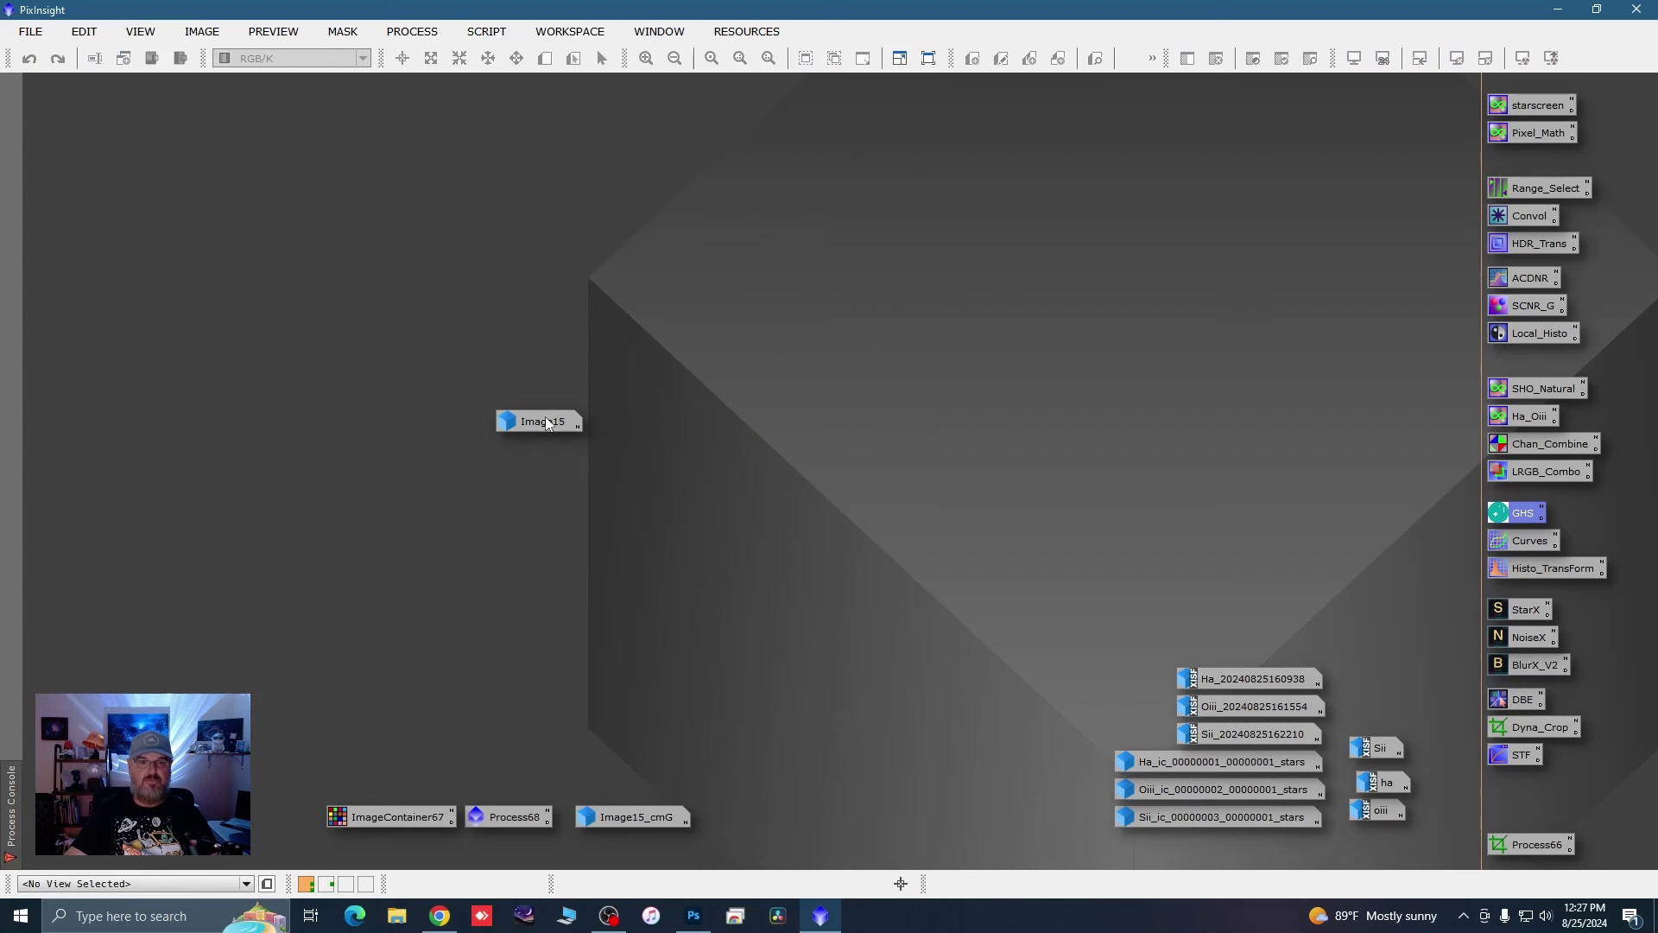
right_click(545, 419)
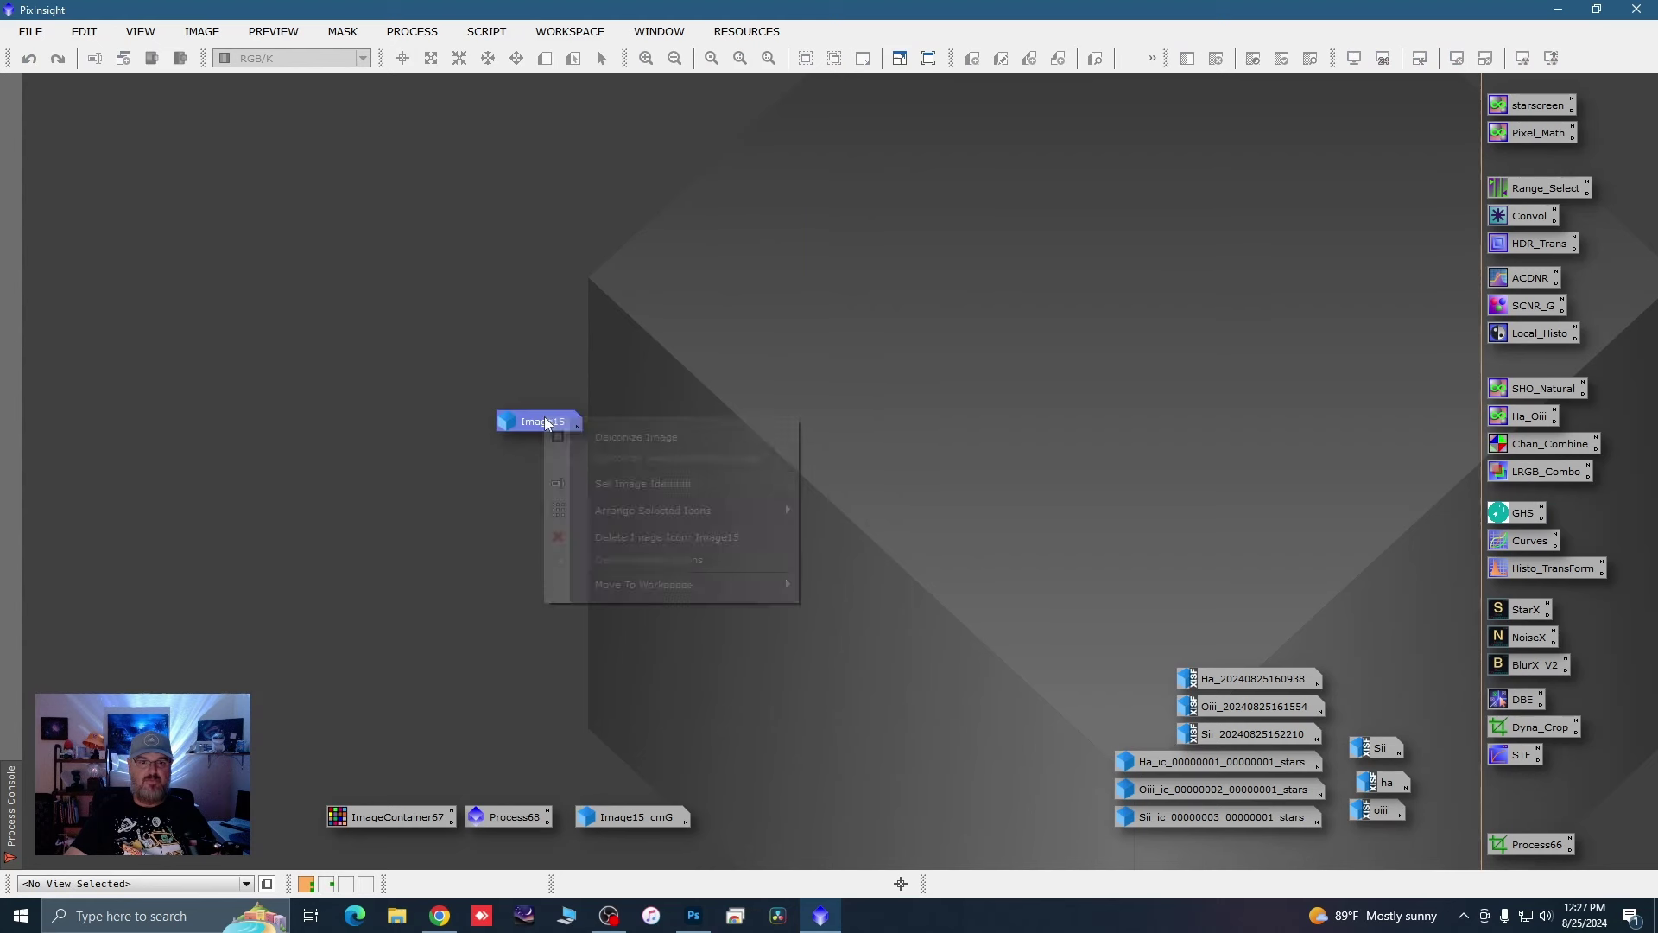
left_click(621, 484)
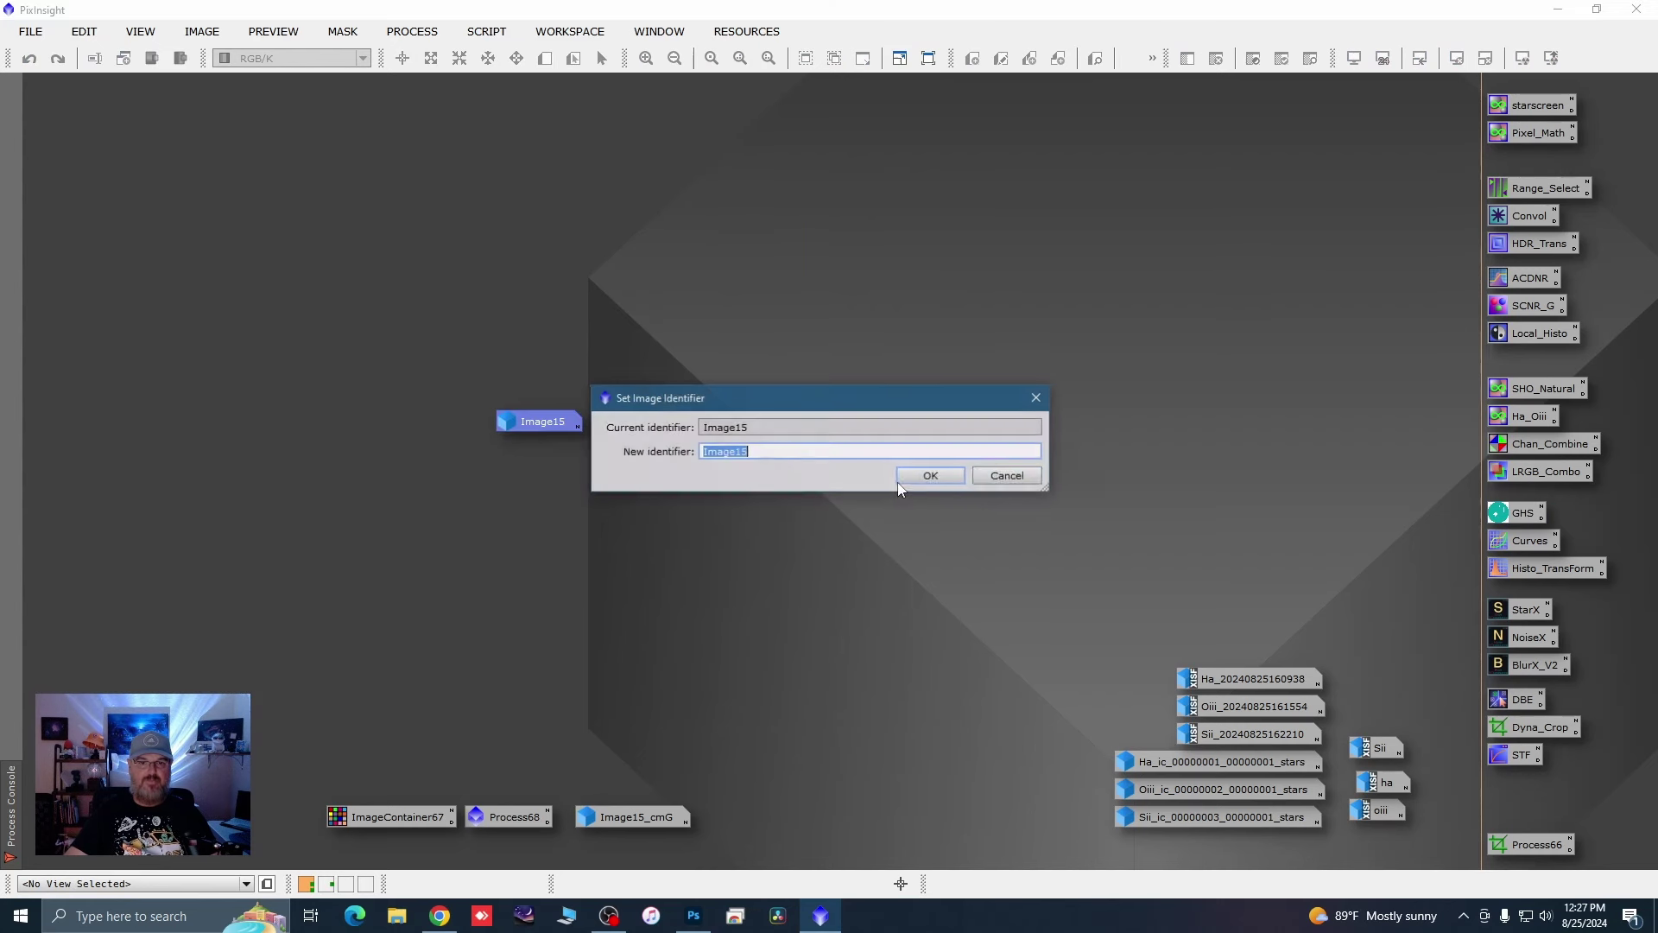
type("RGB")
left_click(942, 471)
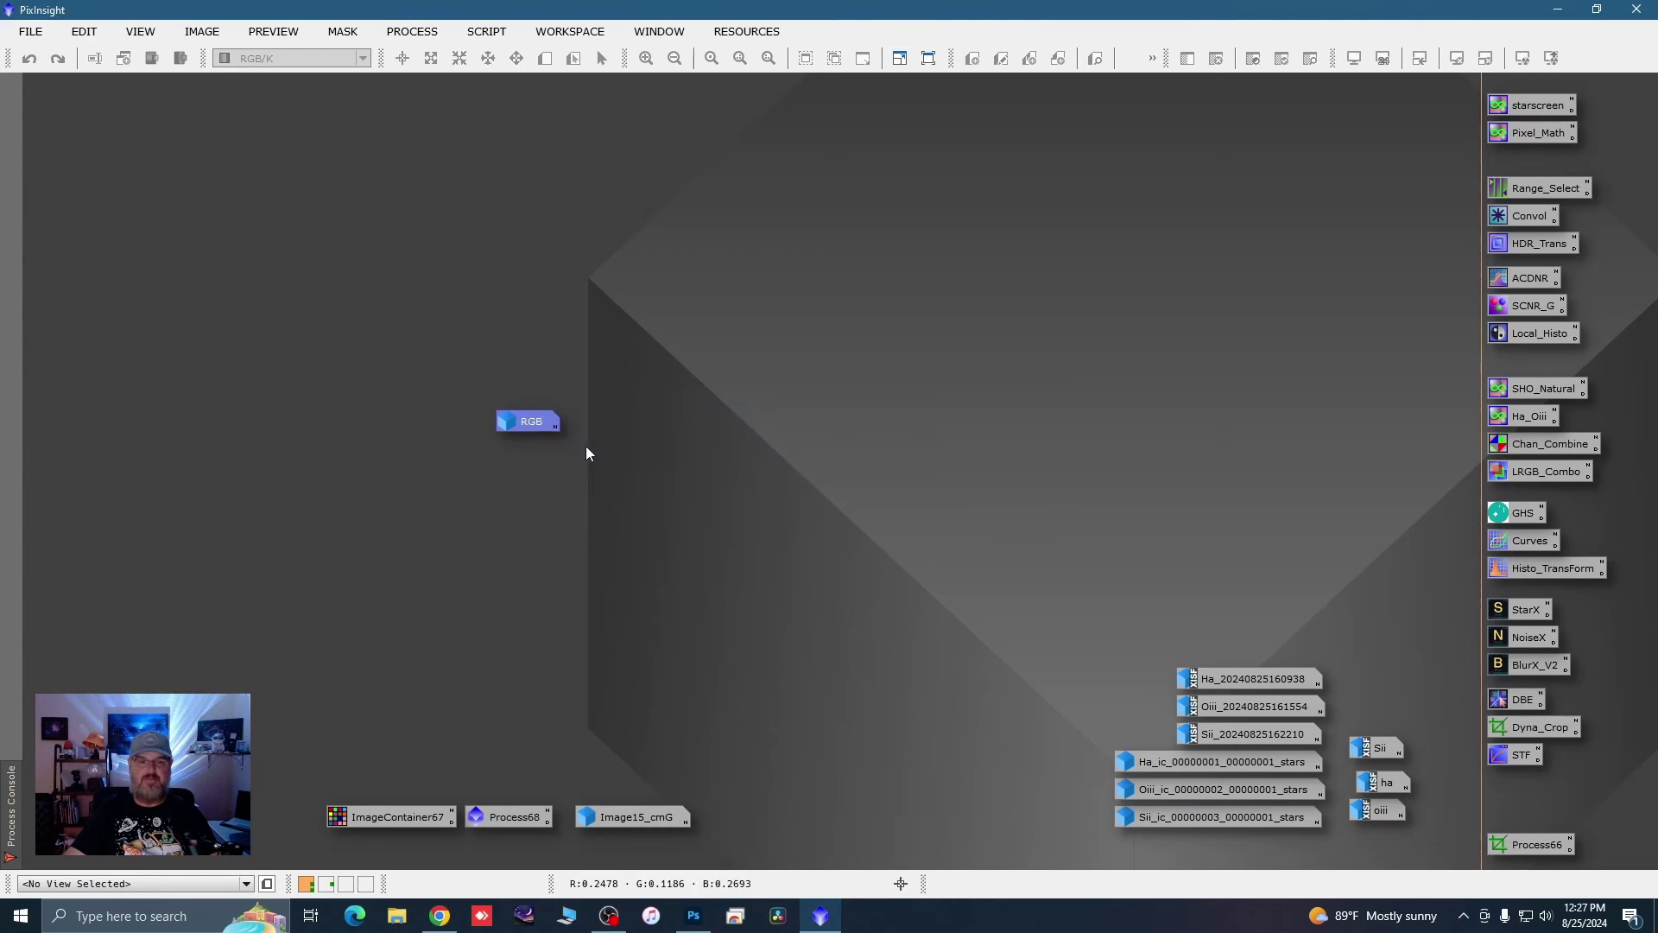
double_click(531, 424)
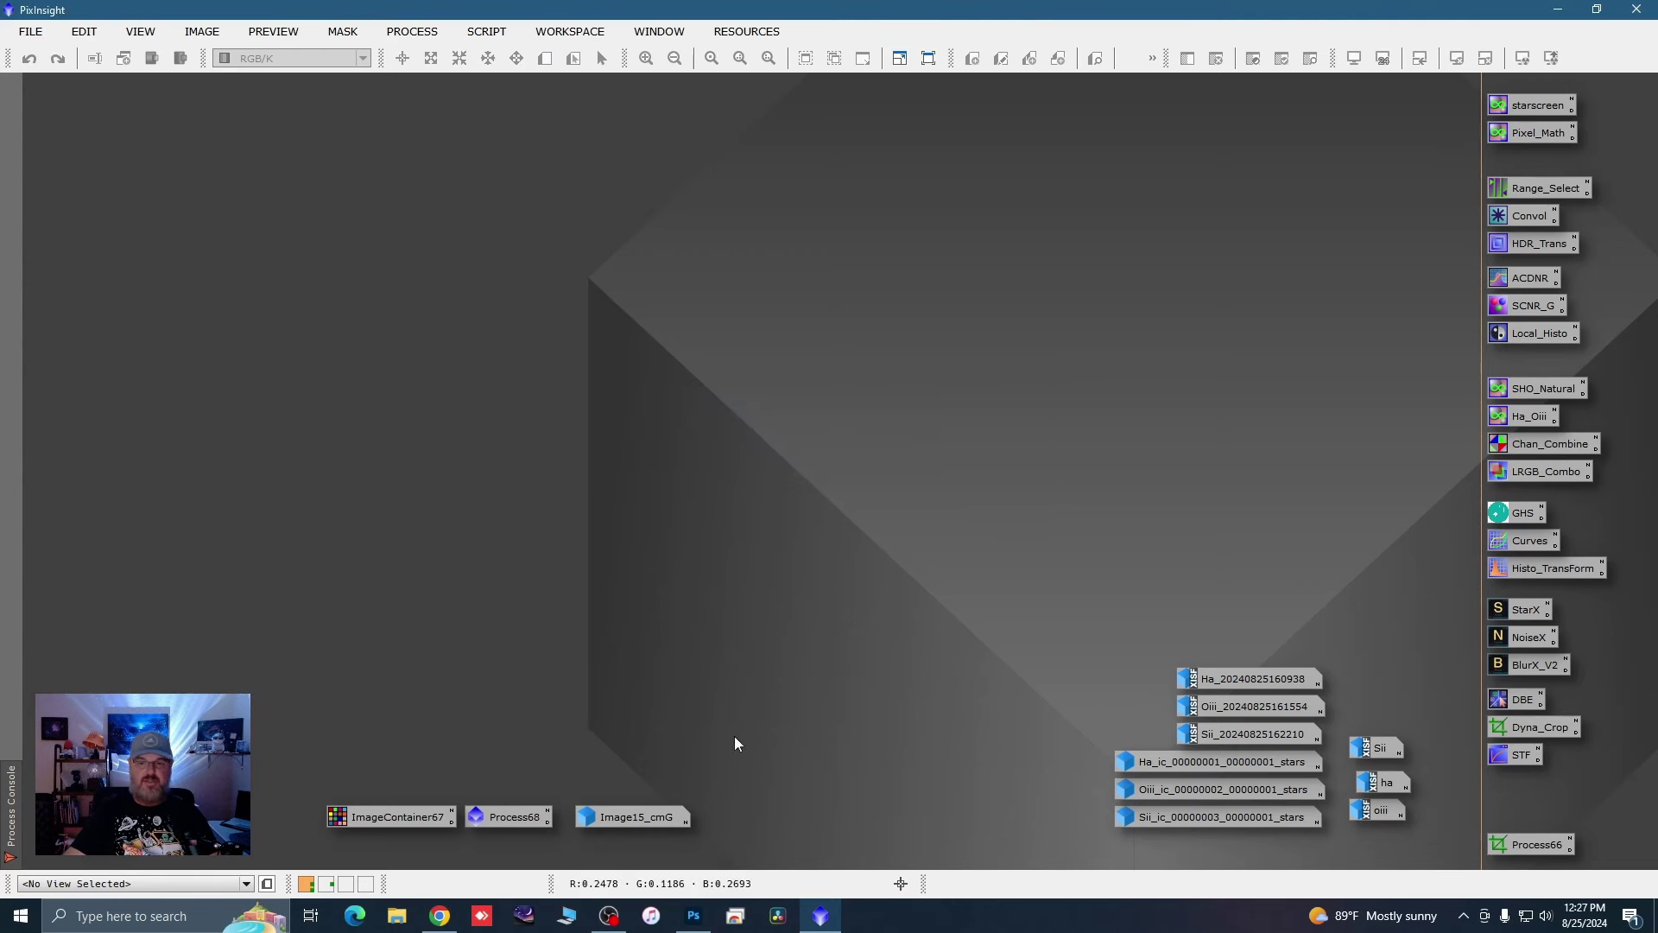
double_click(1220, 684)
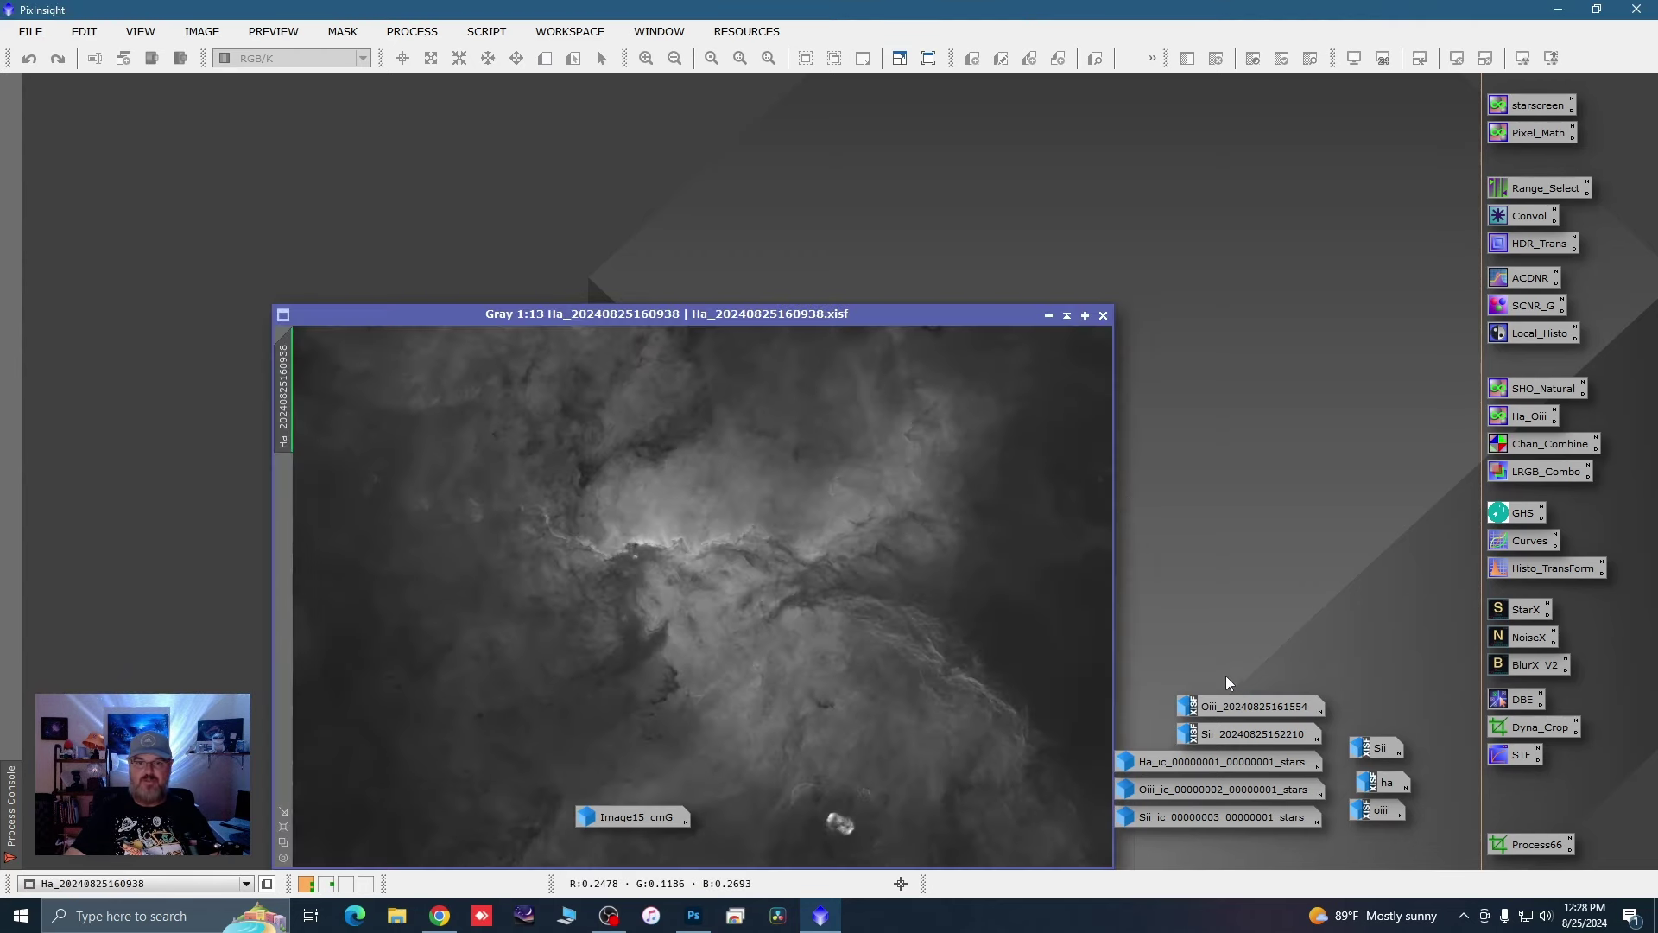
Step: Show the Ha image unstretched and open GHS with preview, histogram zoomed to 250
left_click_drag(859, 309, 636, 145)
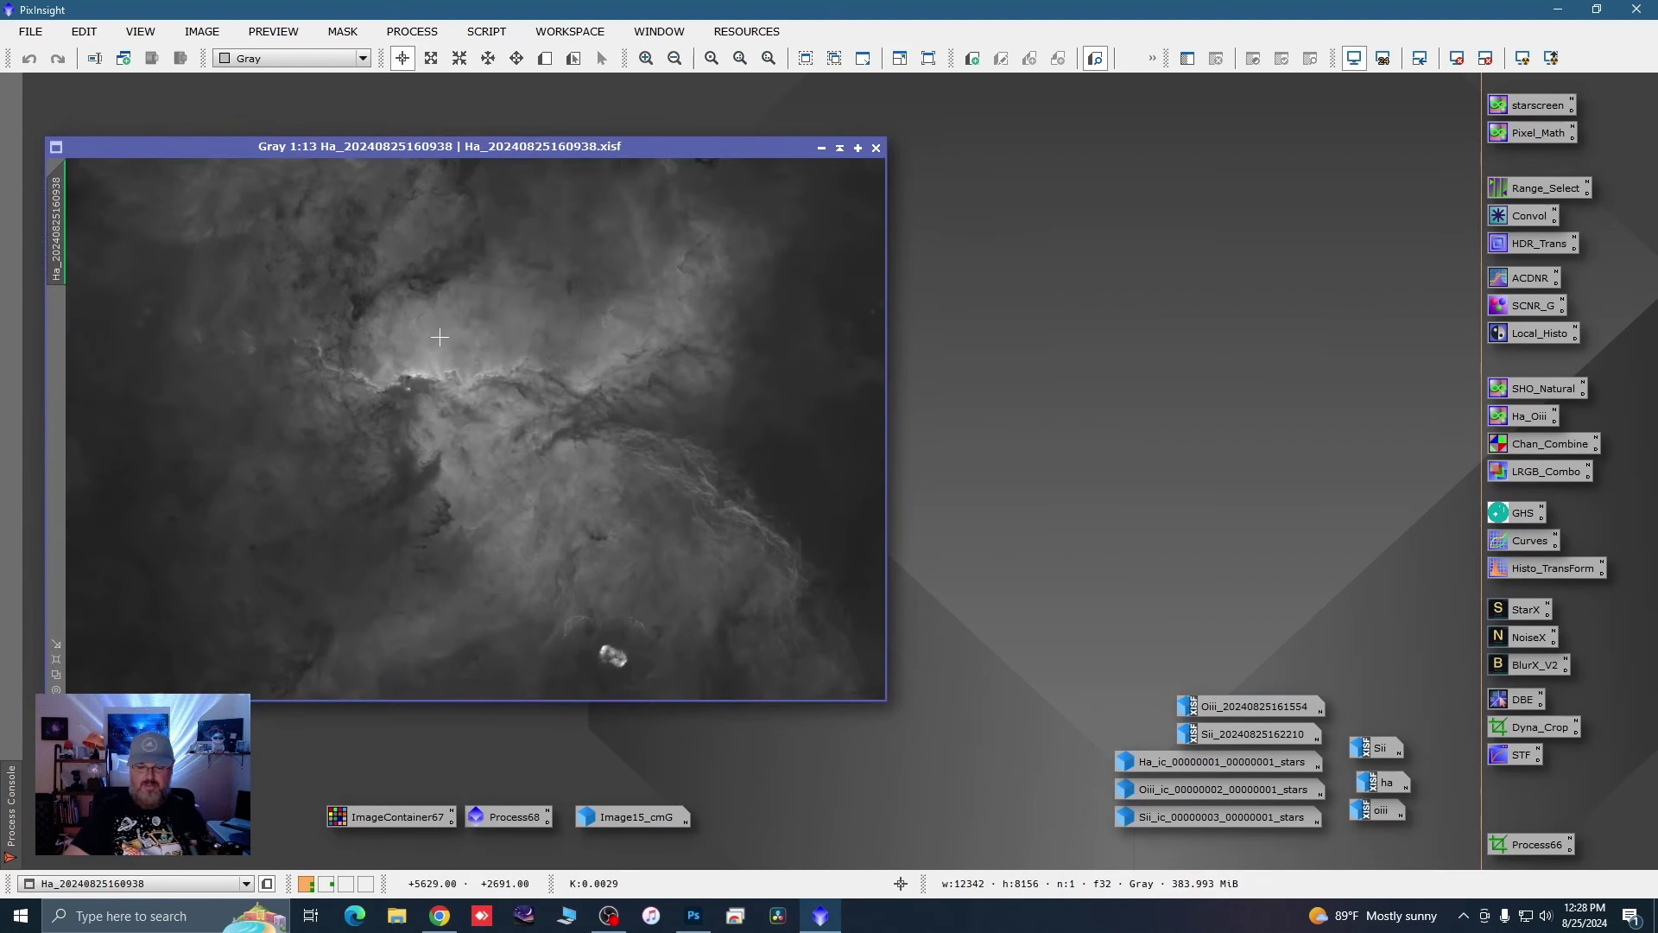
key("ctrl+F12")
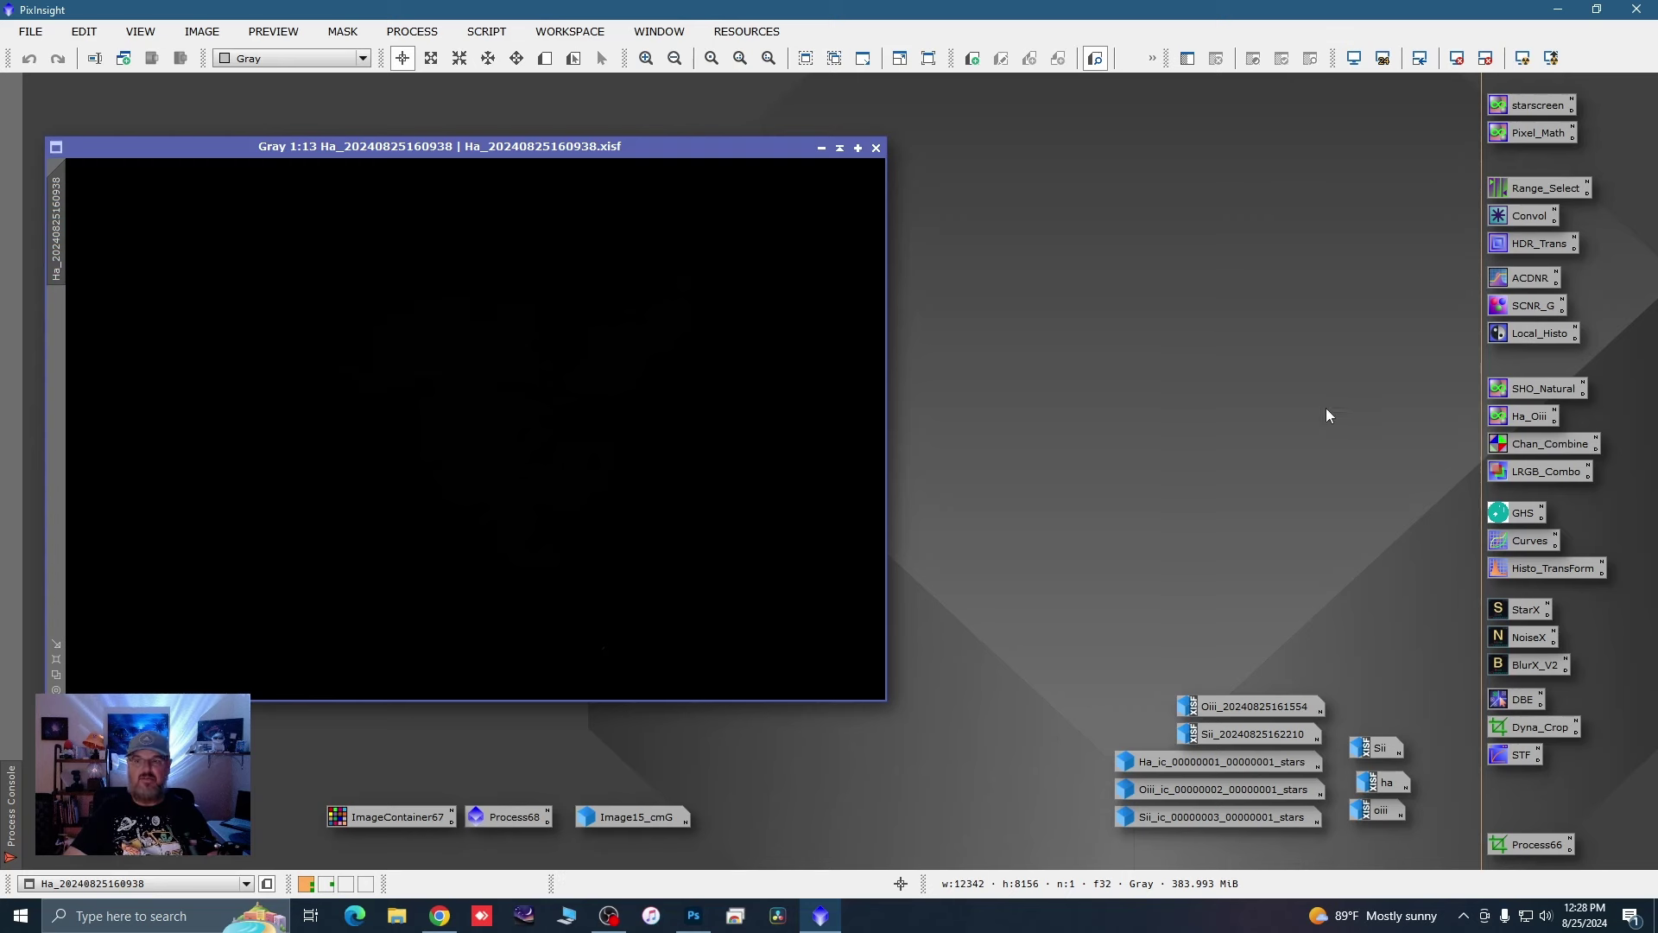
double_click(1515, 515)
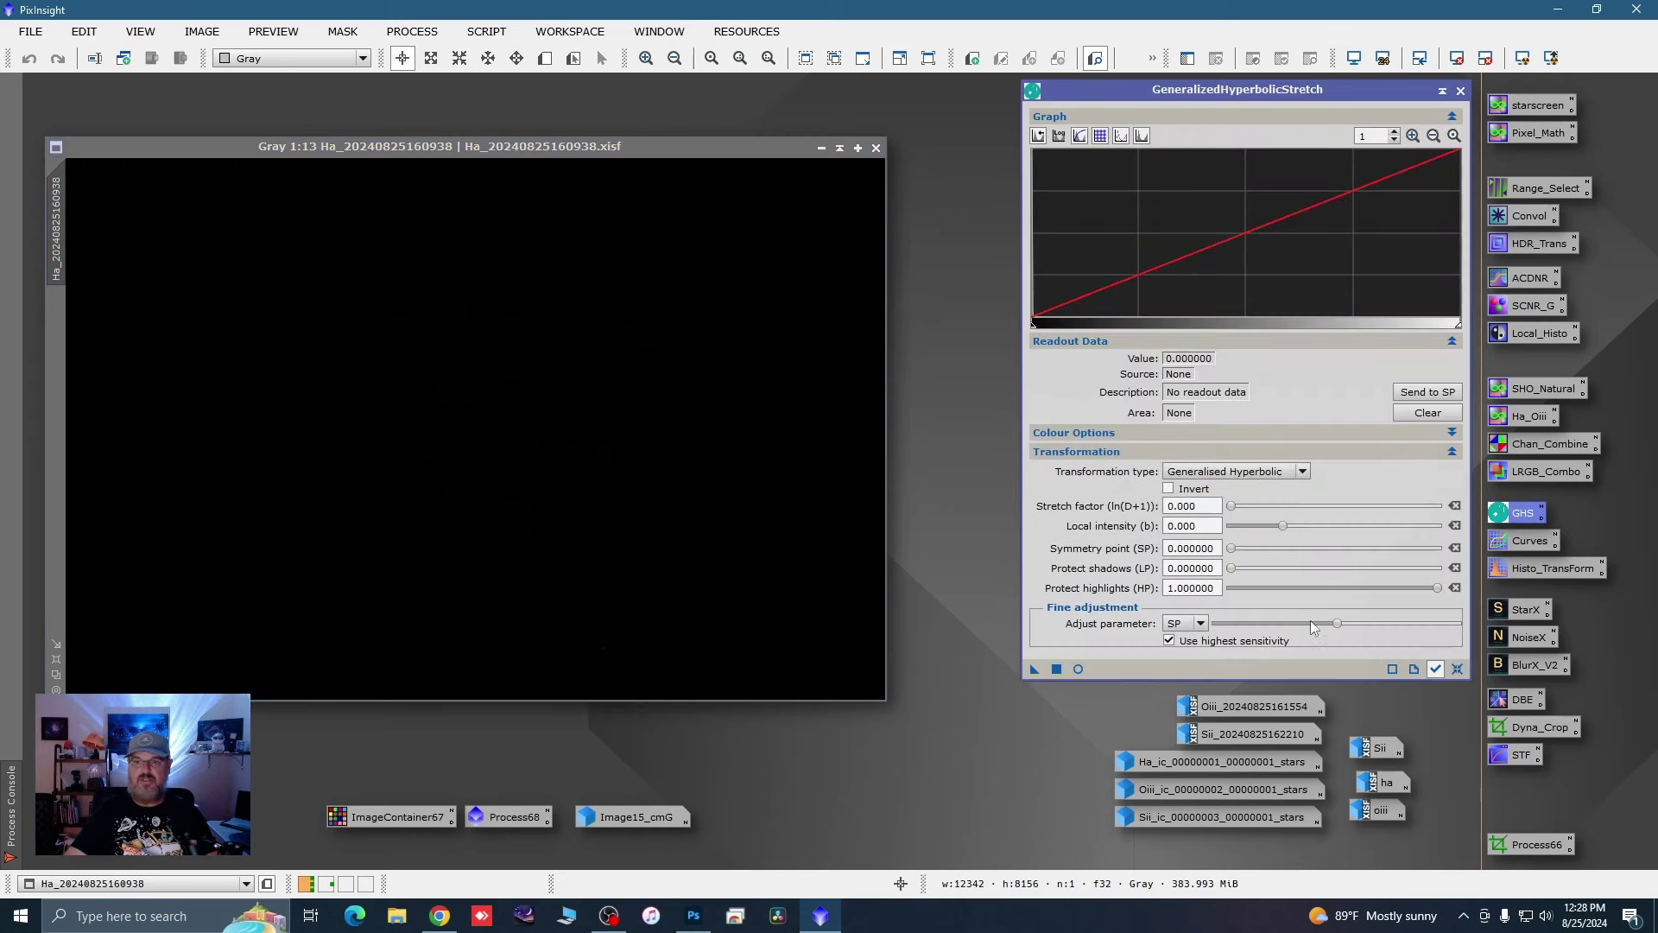
left_click(1078, 669)
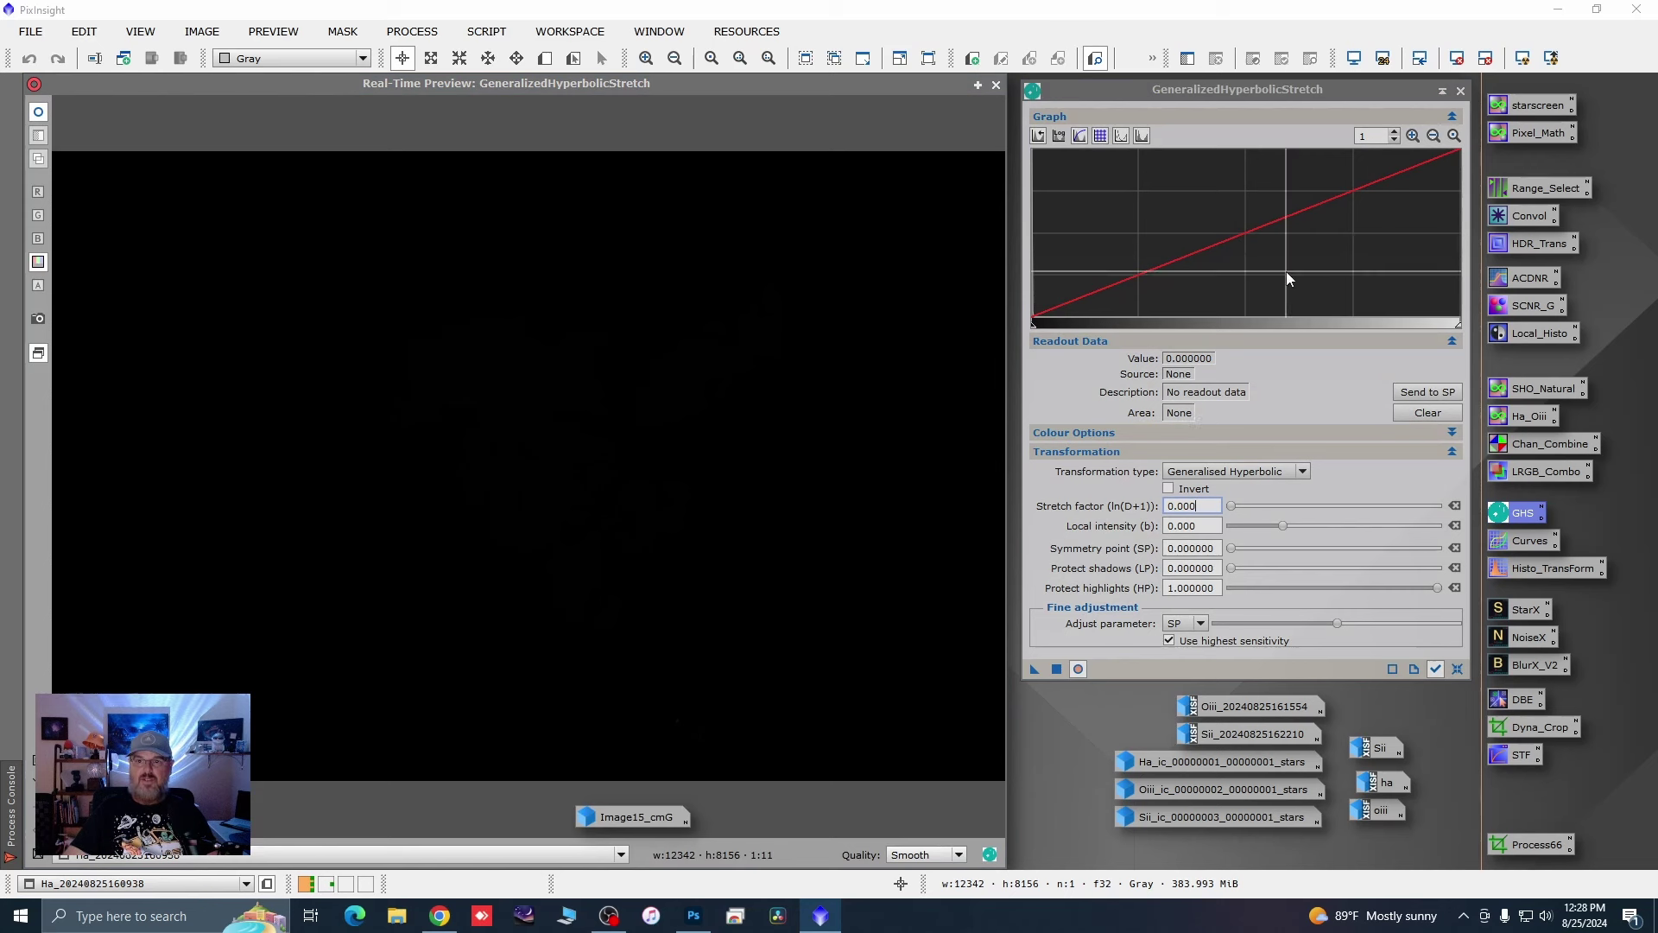
left_click(1412, 135)
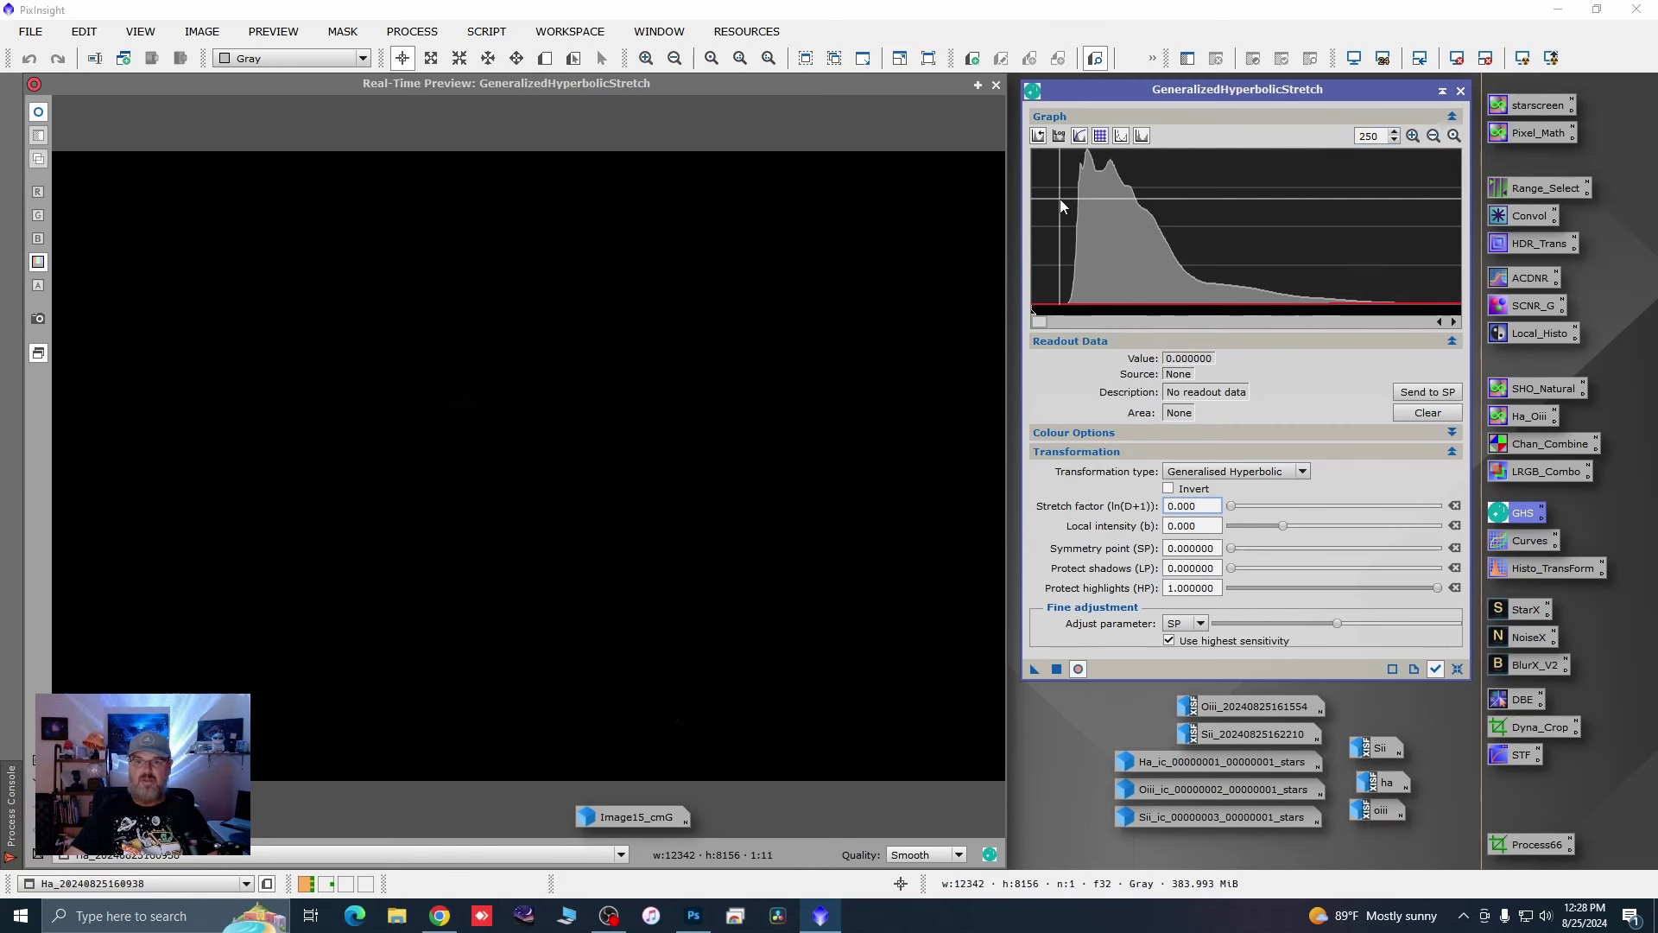
Step: Apply a Linear GHS blackpoint of 0.000241 to the Ha image, then reset with graph zoom 1
mouse_move(1061, 205)
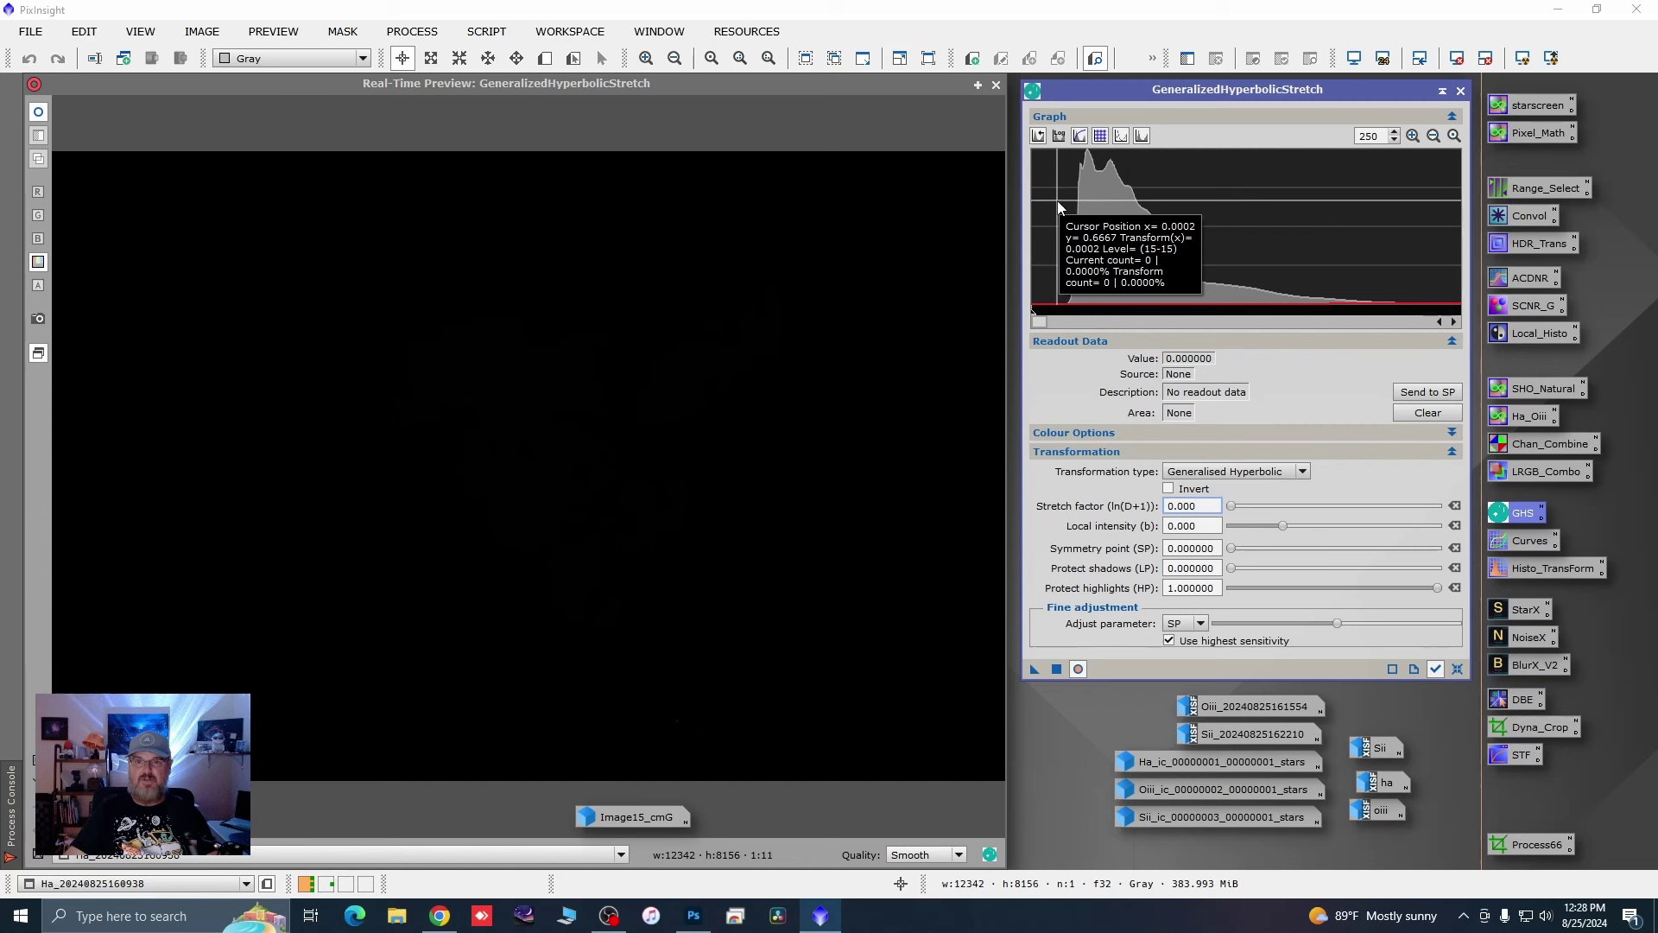
left_click(1057, 201)
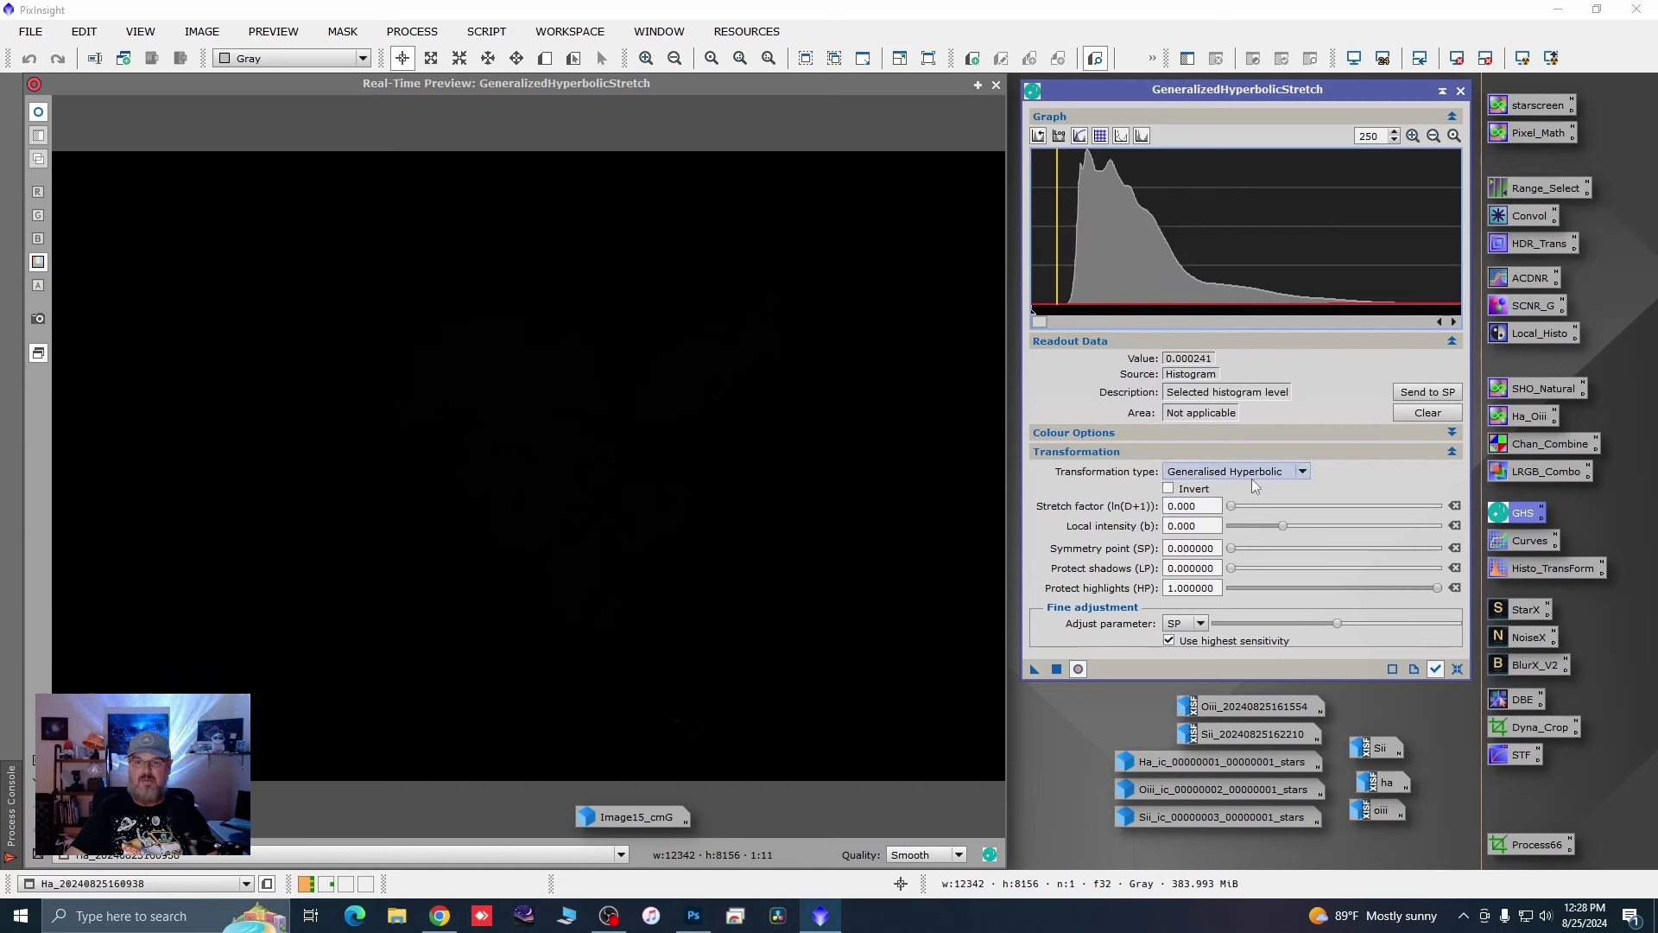
left_click(1304, 472)
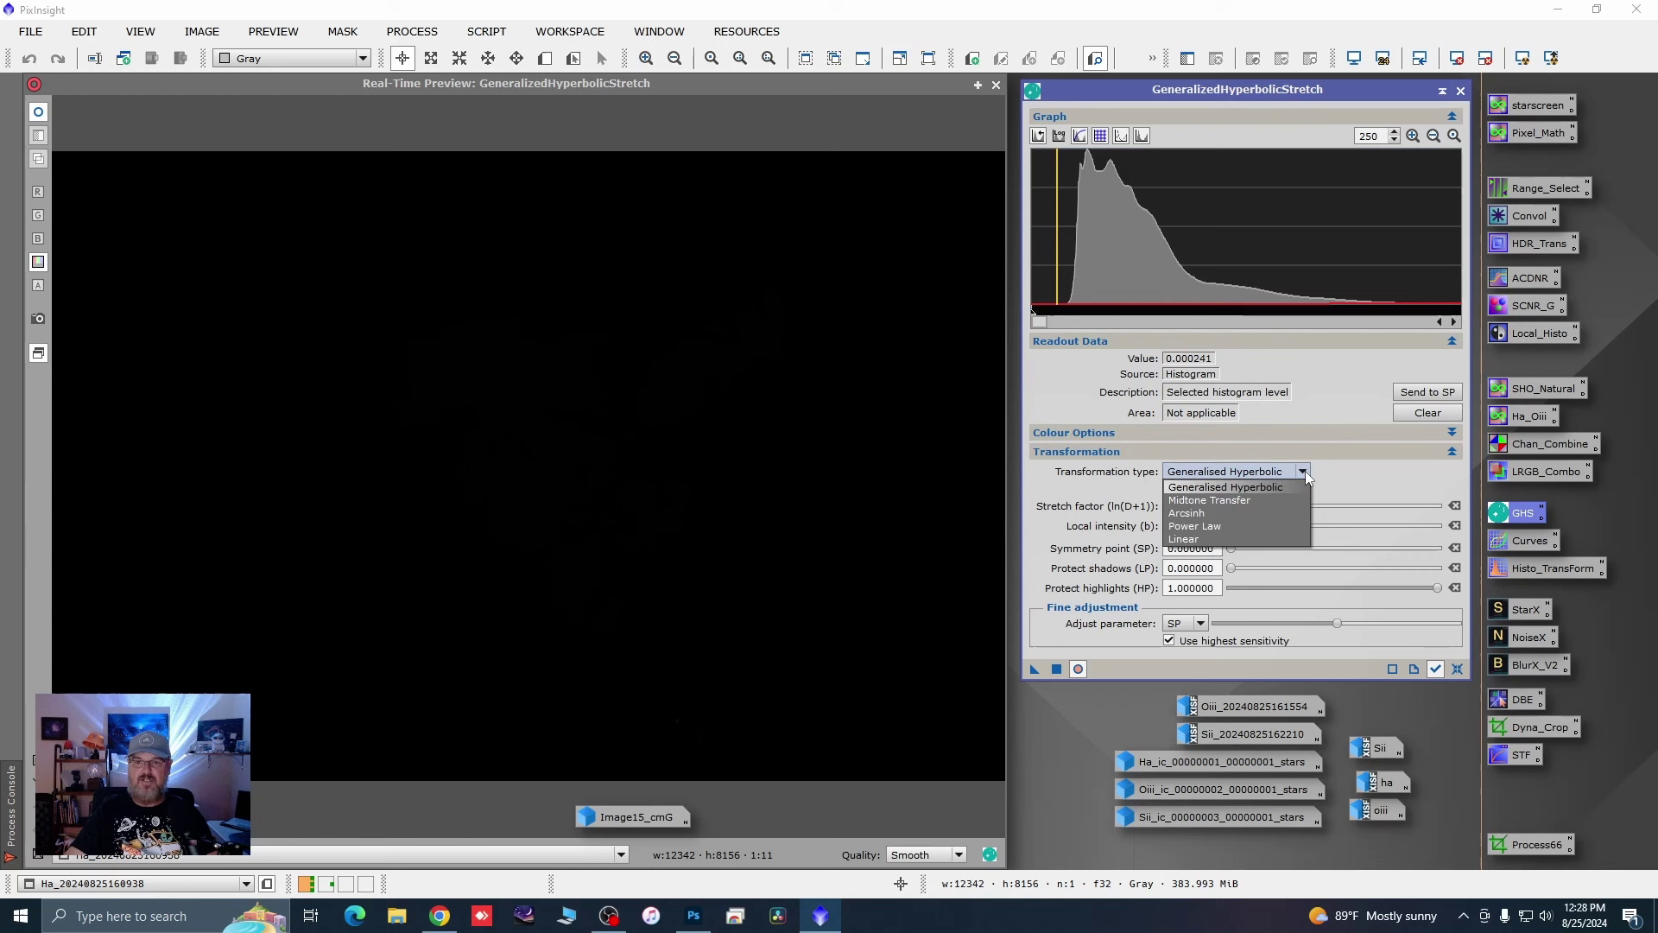
left_click(1200, 534)
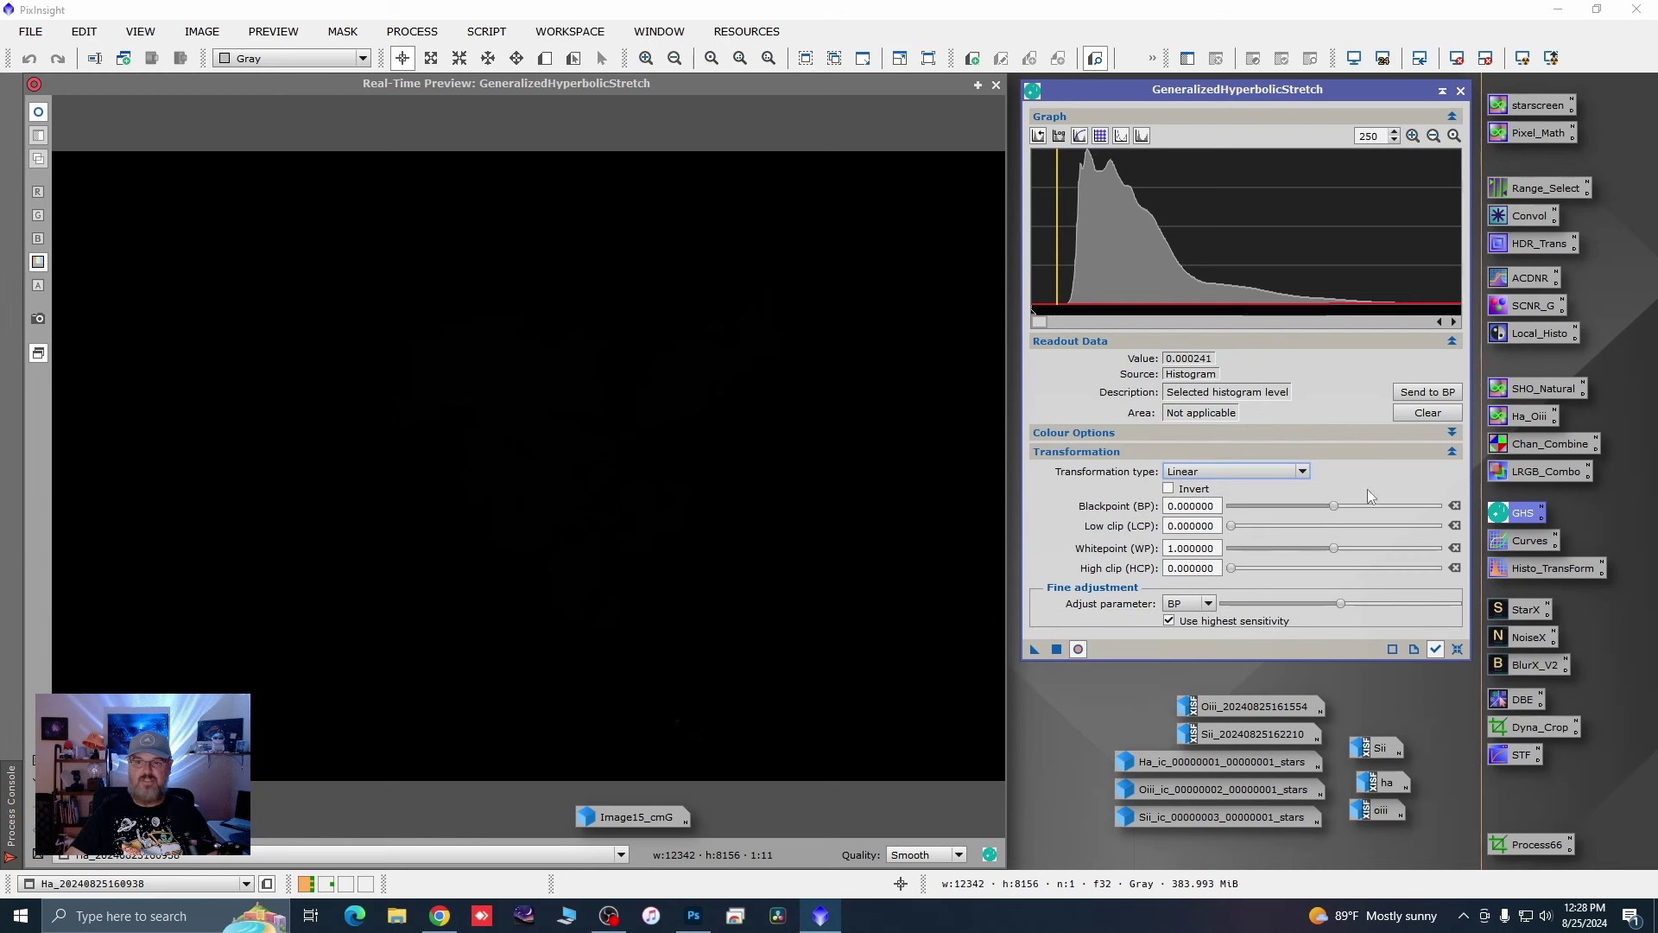
left_click(1426, 393)
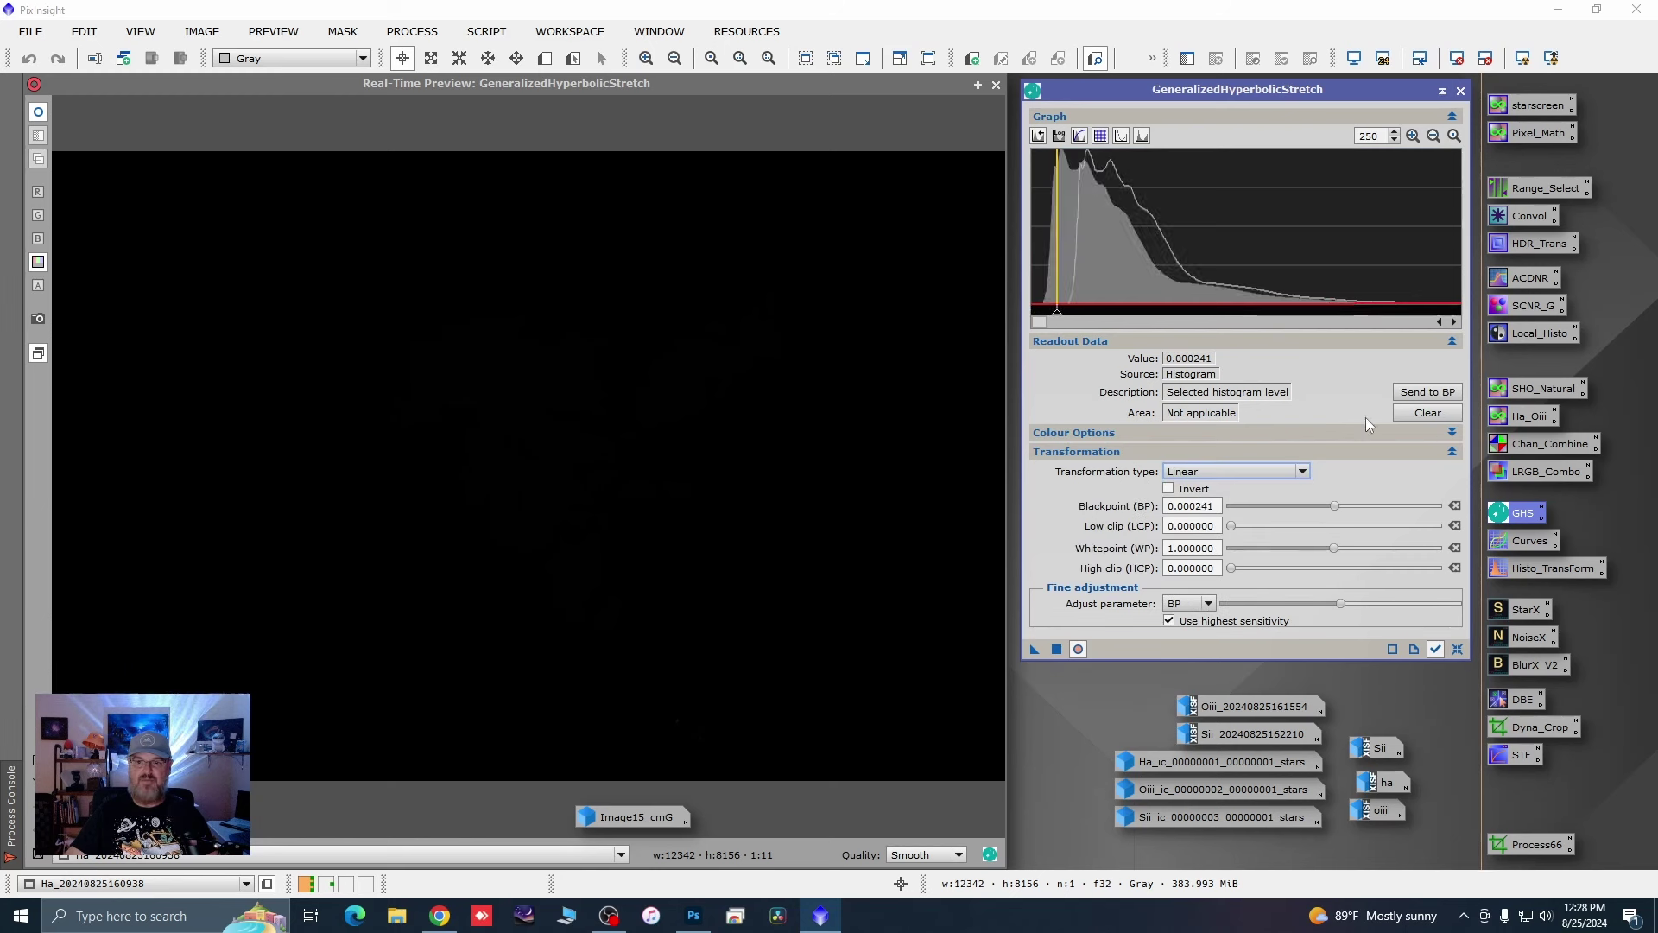
left_click(1077, 649)
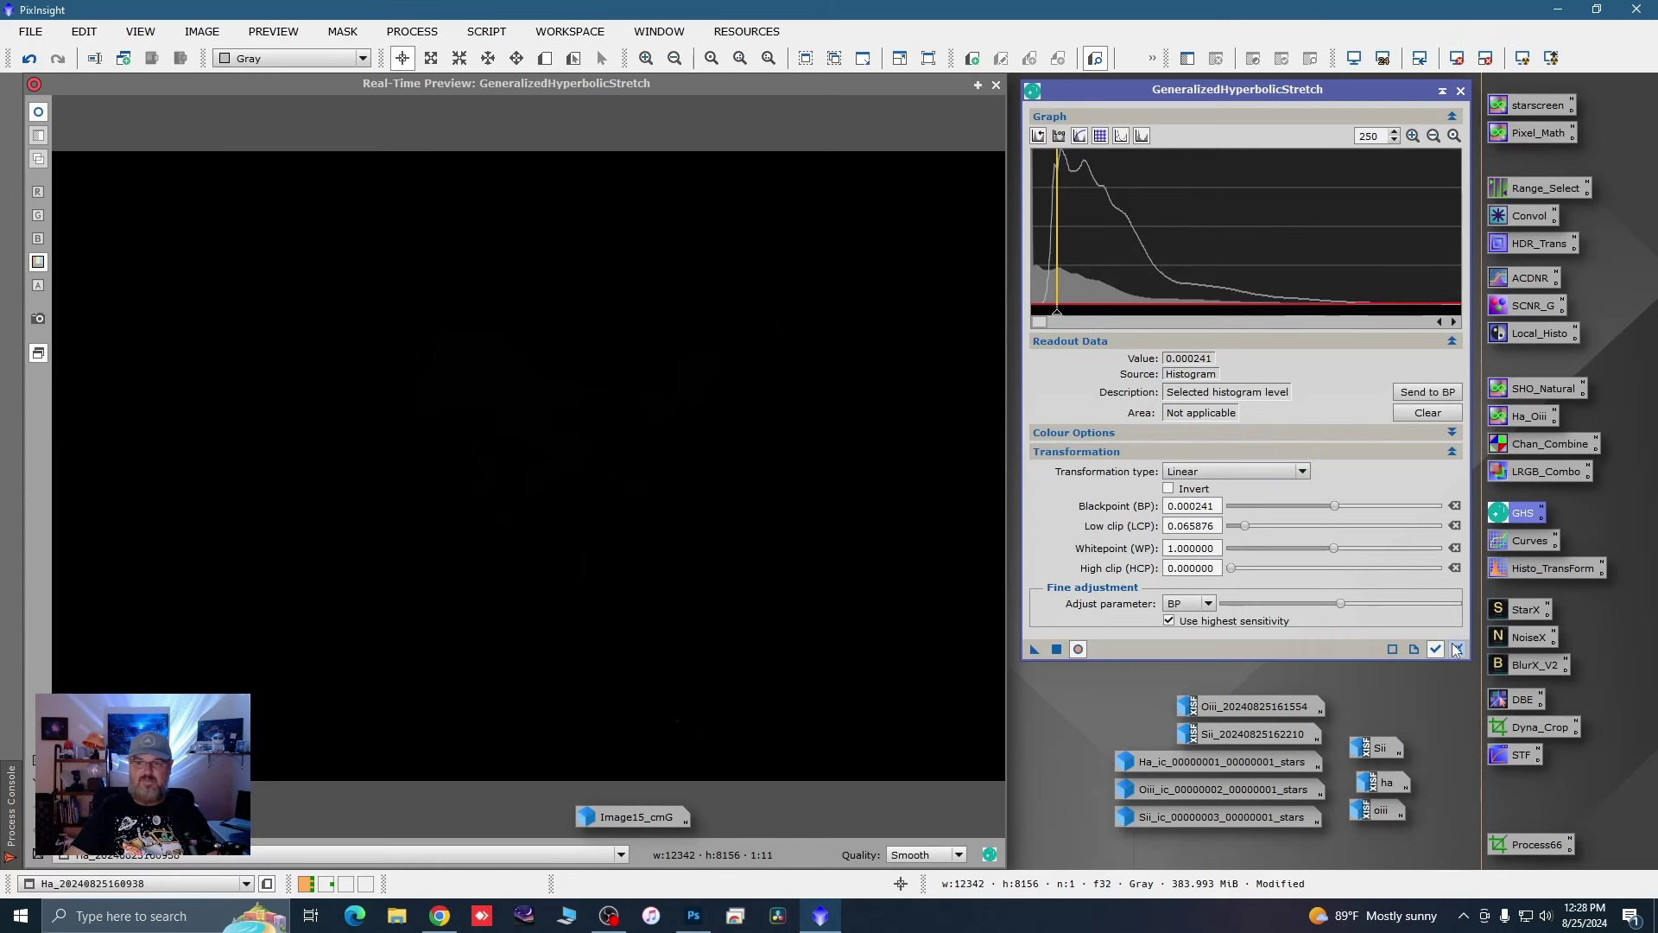
left_click(1458, 649)
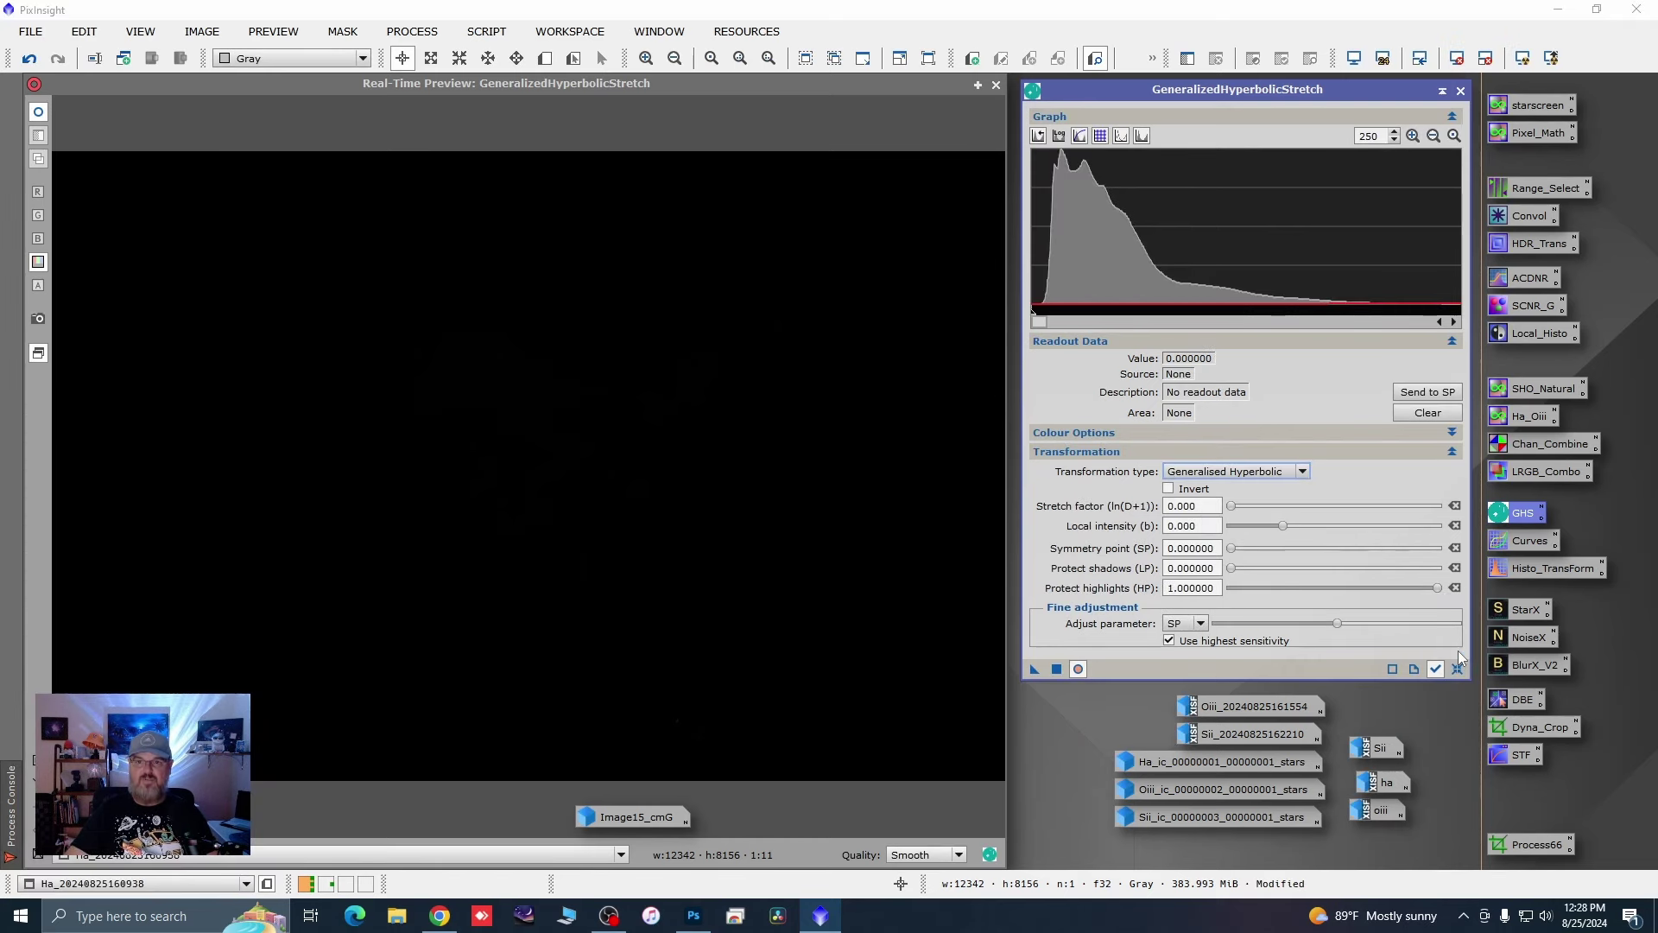
left_click(1434, 137)
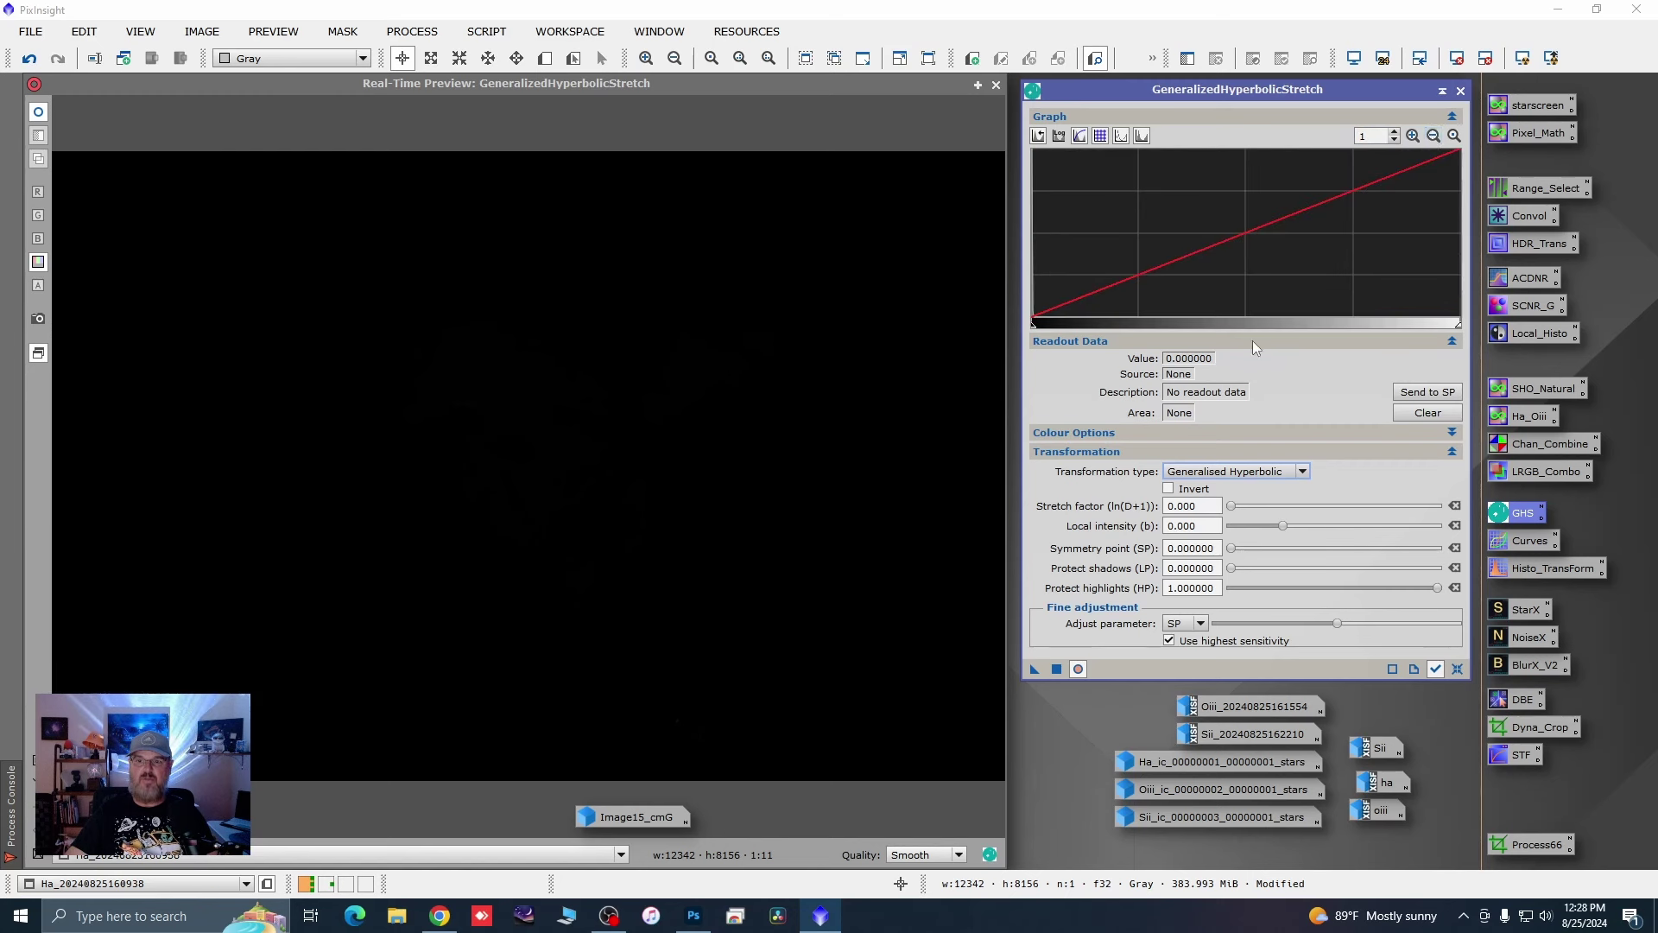
Step: Trial a GHS stretch on the Ha image with a background symmetry point, then reset it
left_click_drag(1235, 509, 1299, 495)
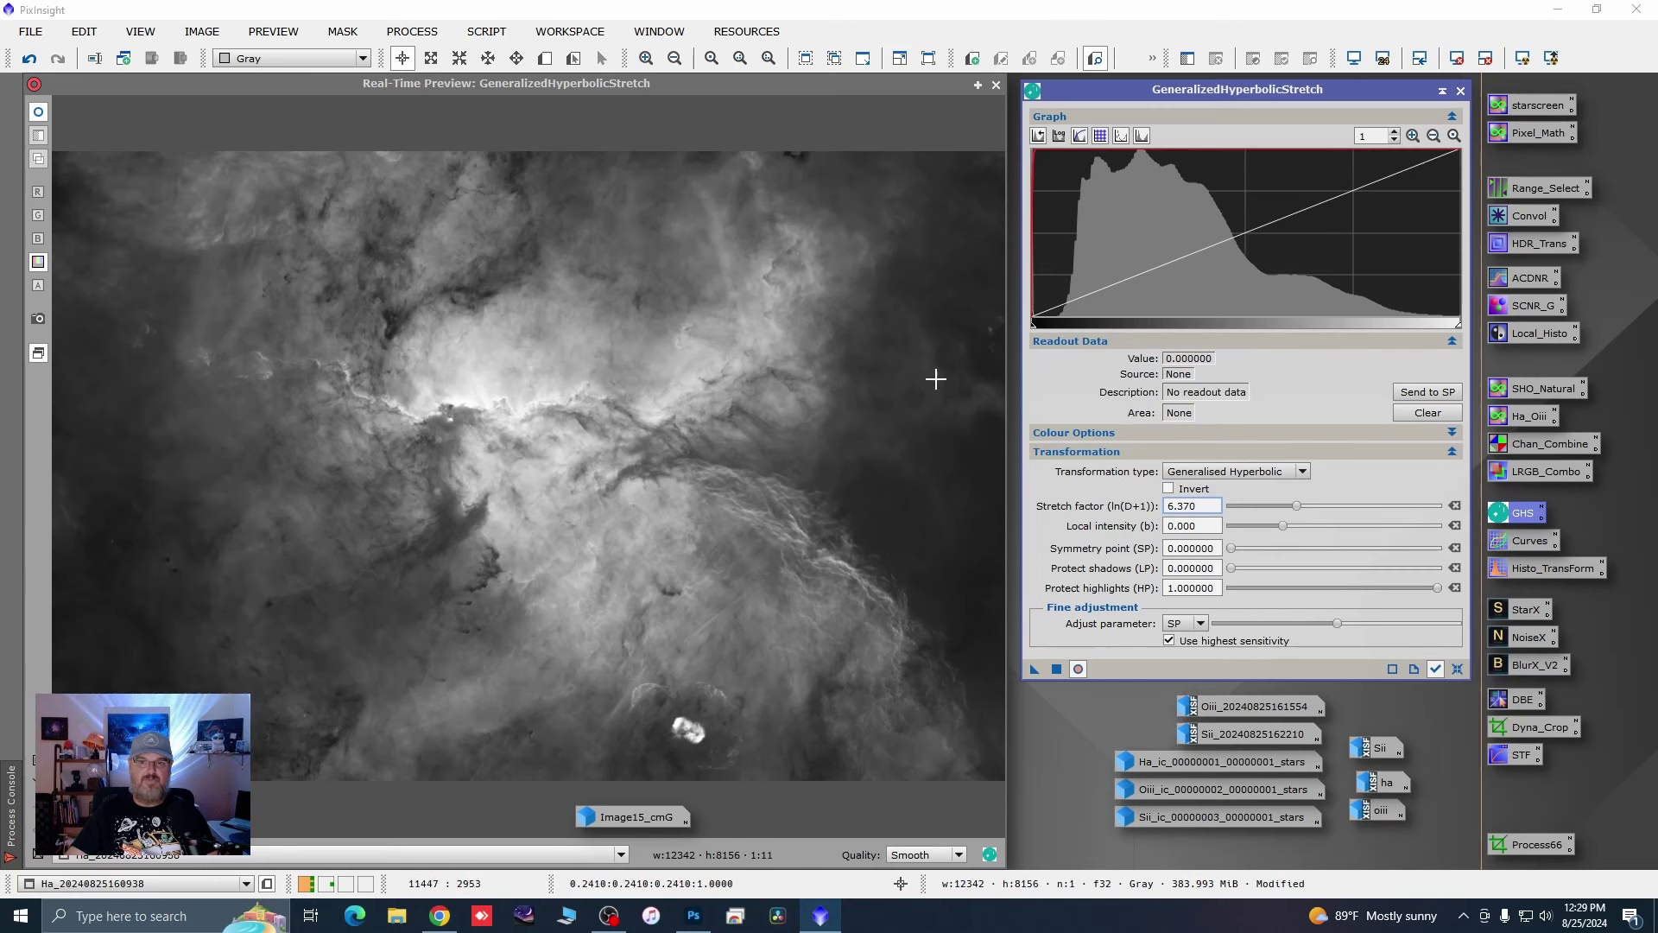
left_click(988, 392)
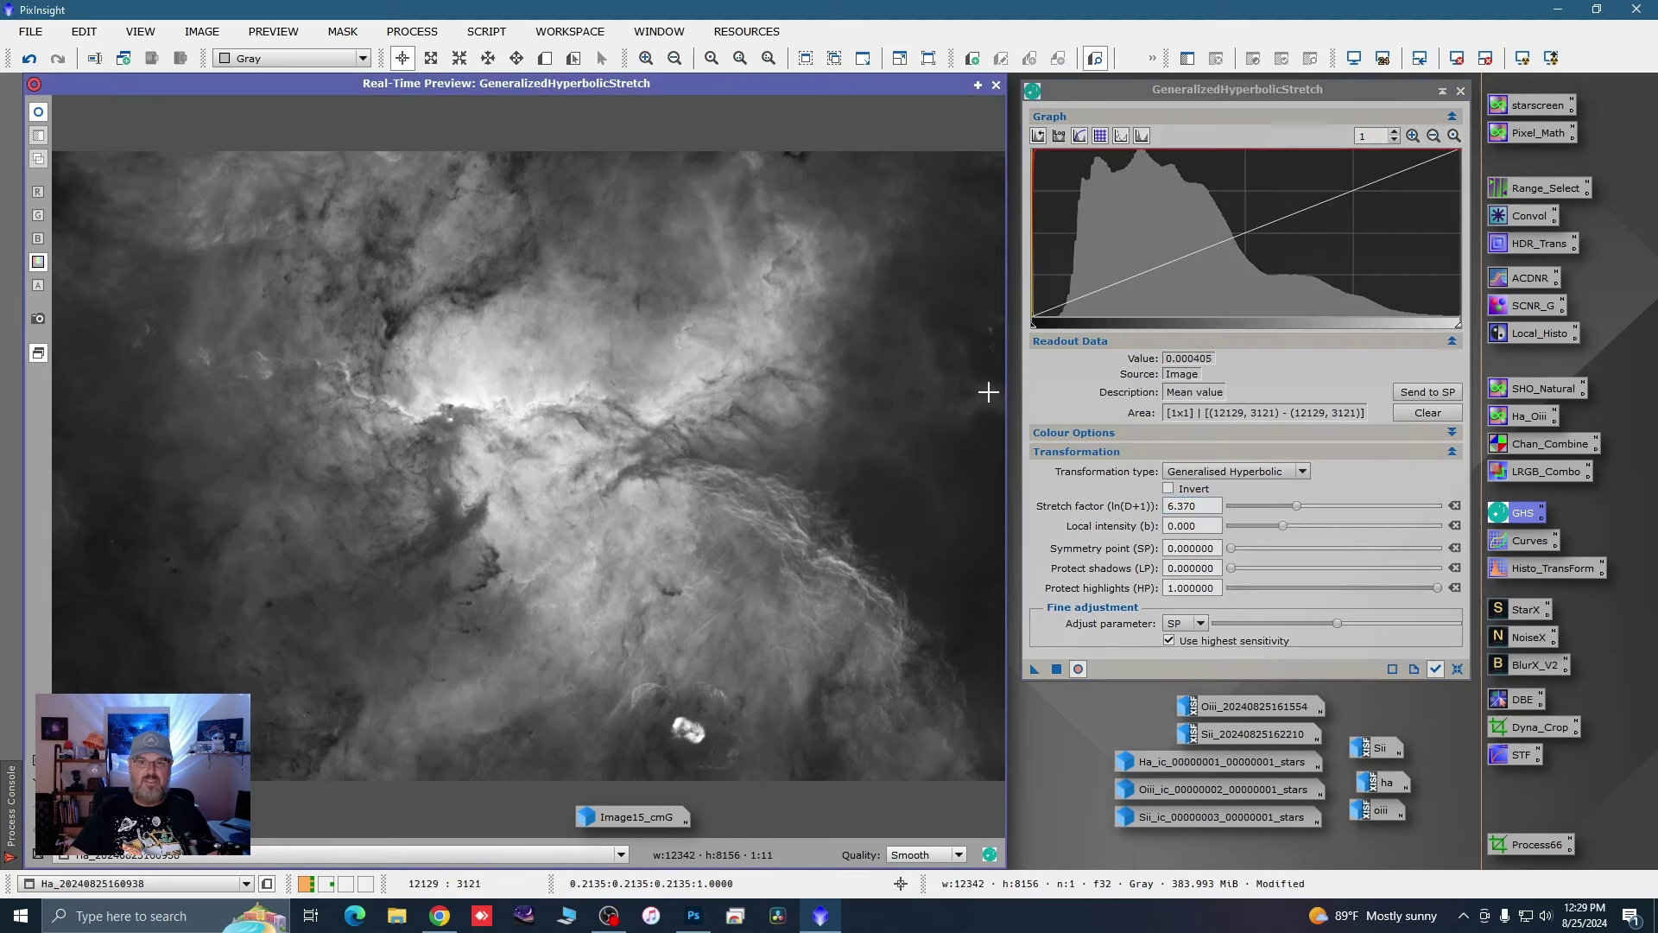
left_click(1425, 394)
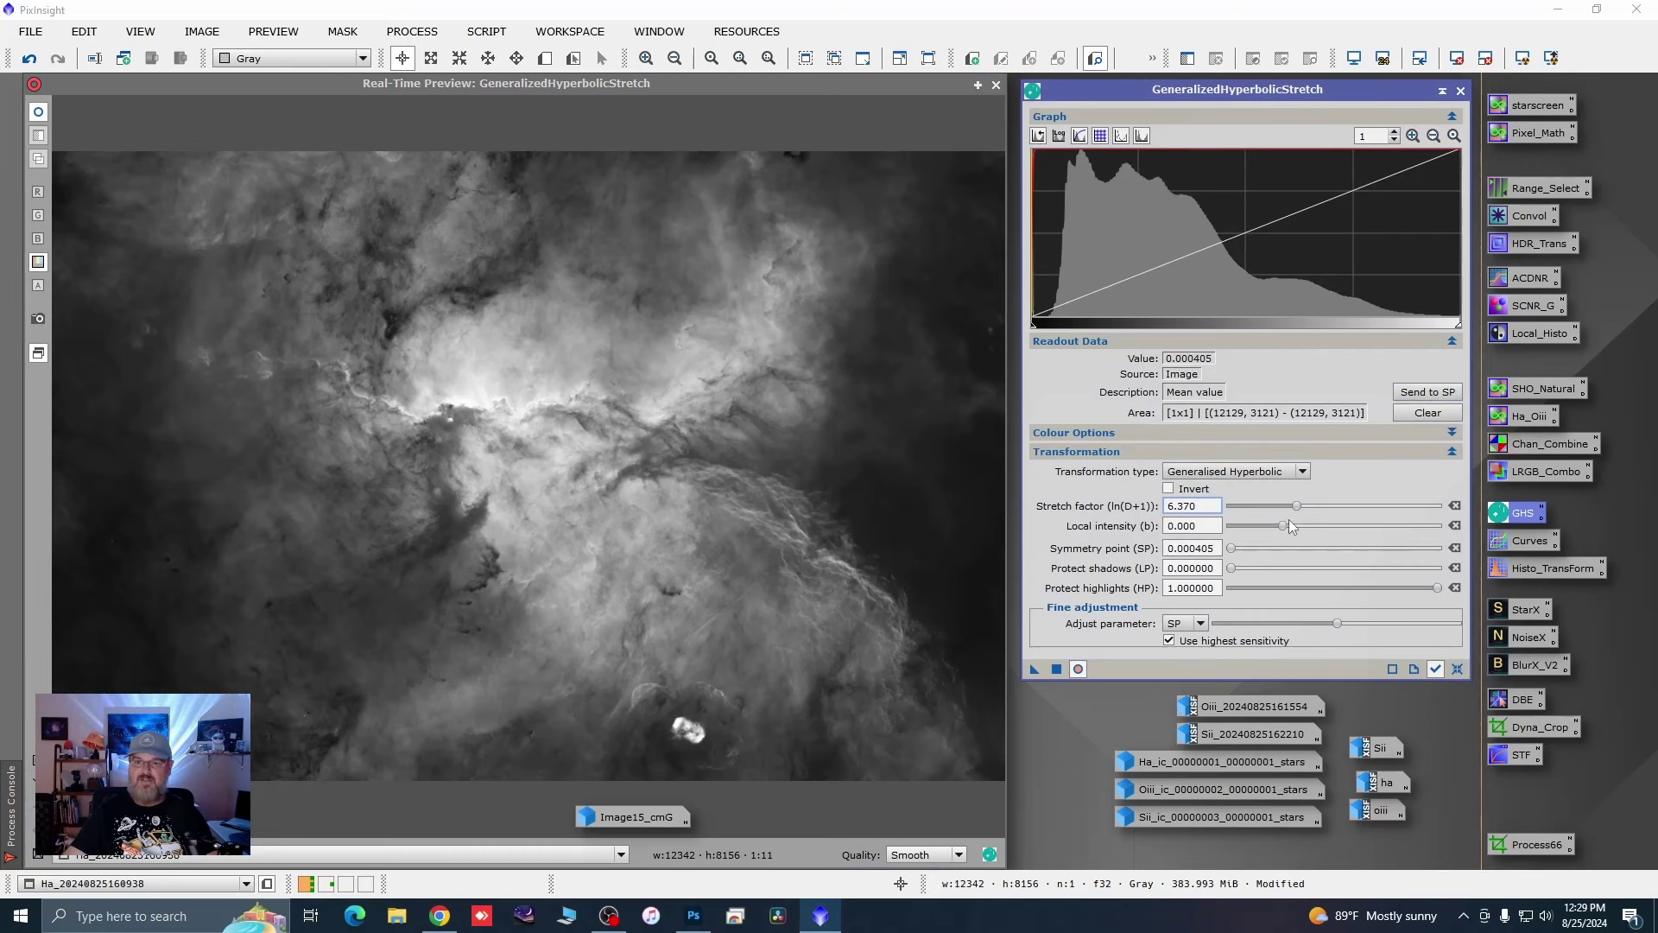
left_click_drag(1283, 526, 1302, 539)
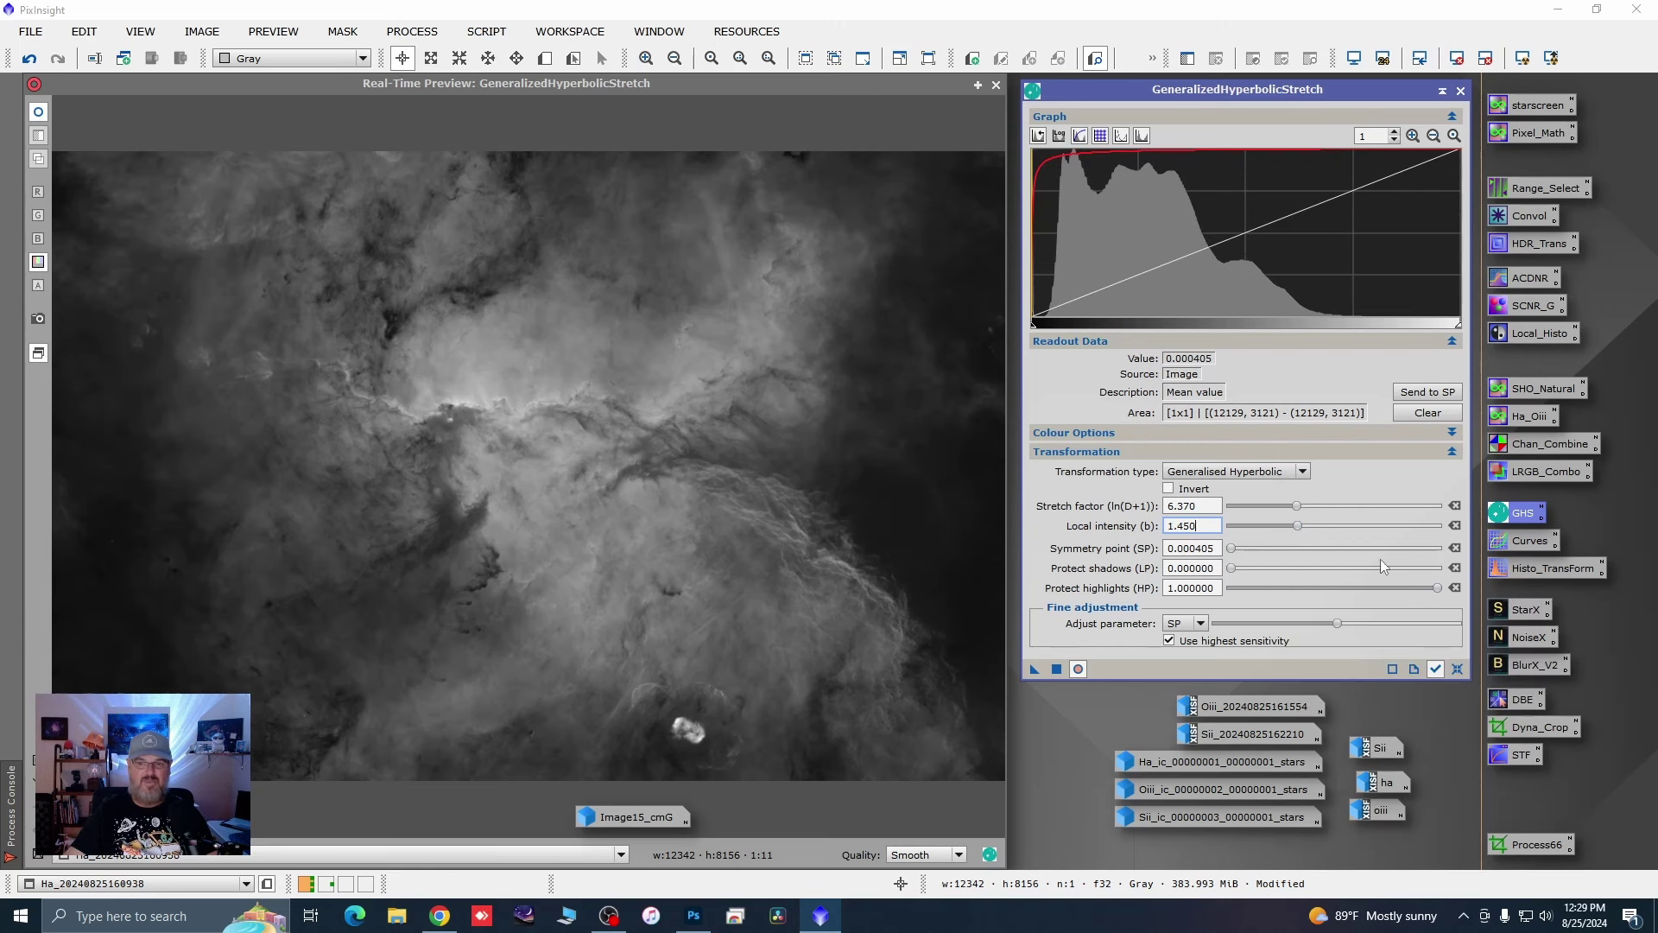
left_click(1456, 669)
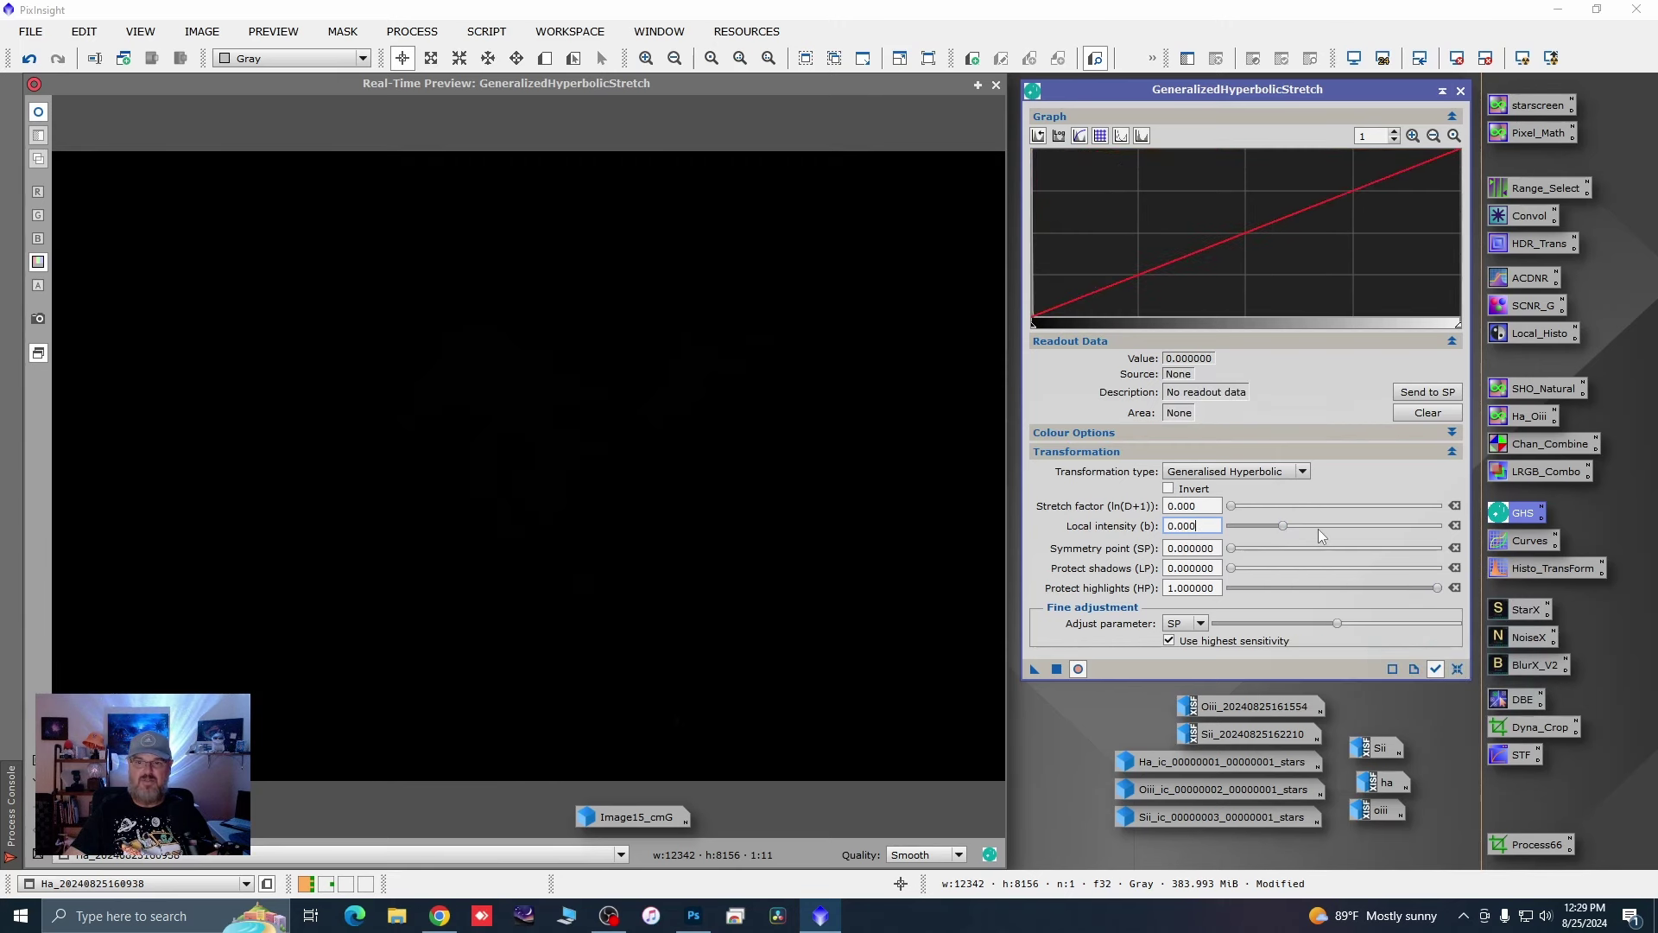
Step: Stretch the Ha image with factor 5.77, local intensity 1.11 and background SP 0.000401
left_click_drag(1233, 511, 1294, 504)
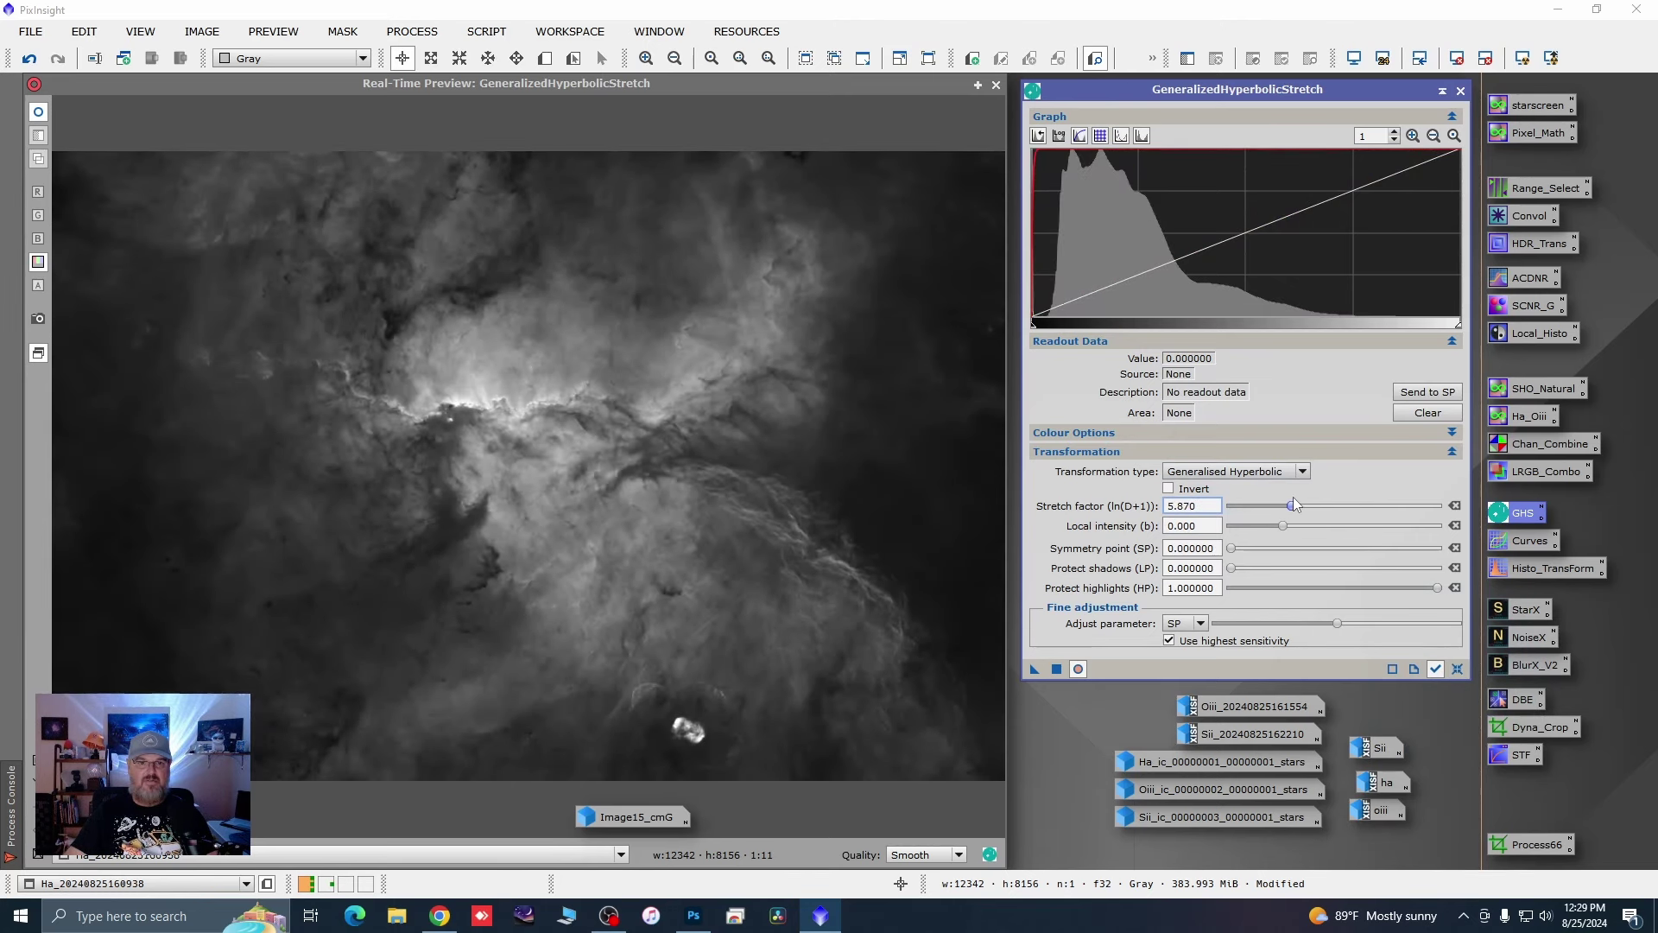
scroll(1293, 498, "down", 1)
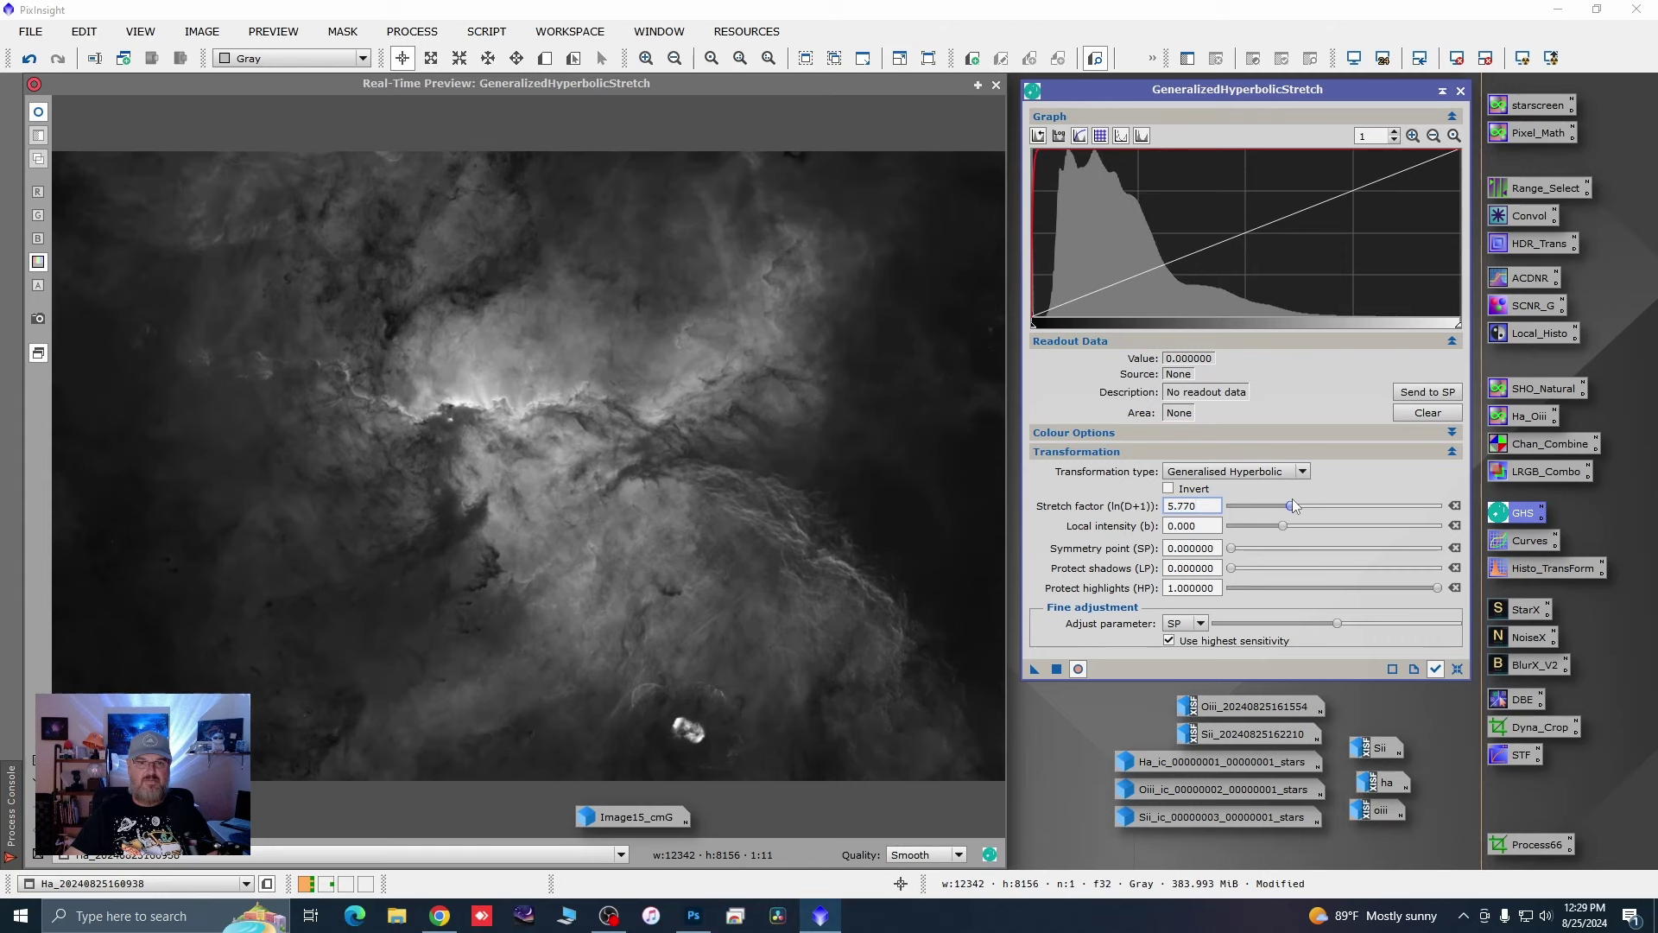
left_click(870, 435)
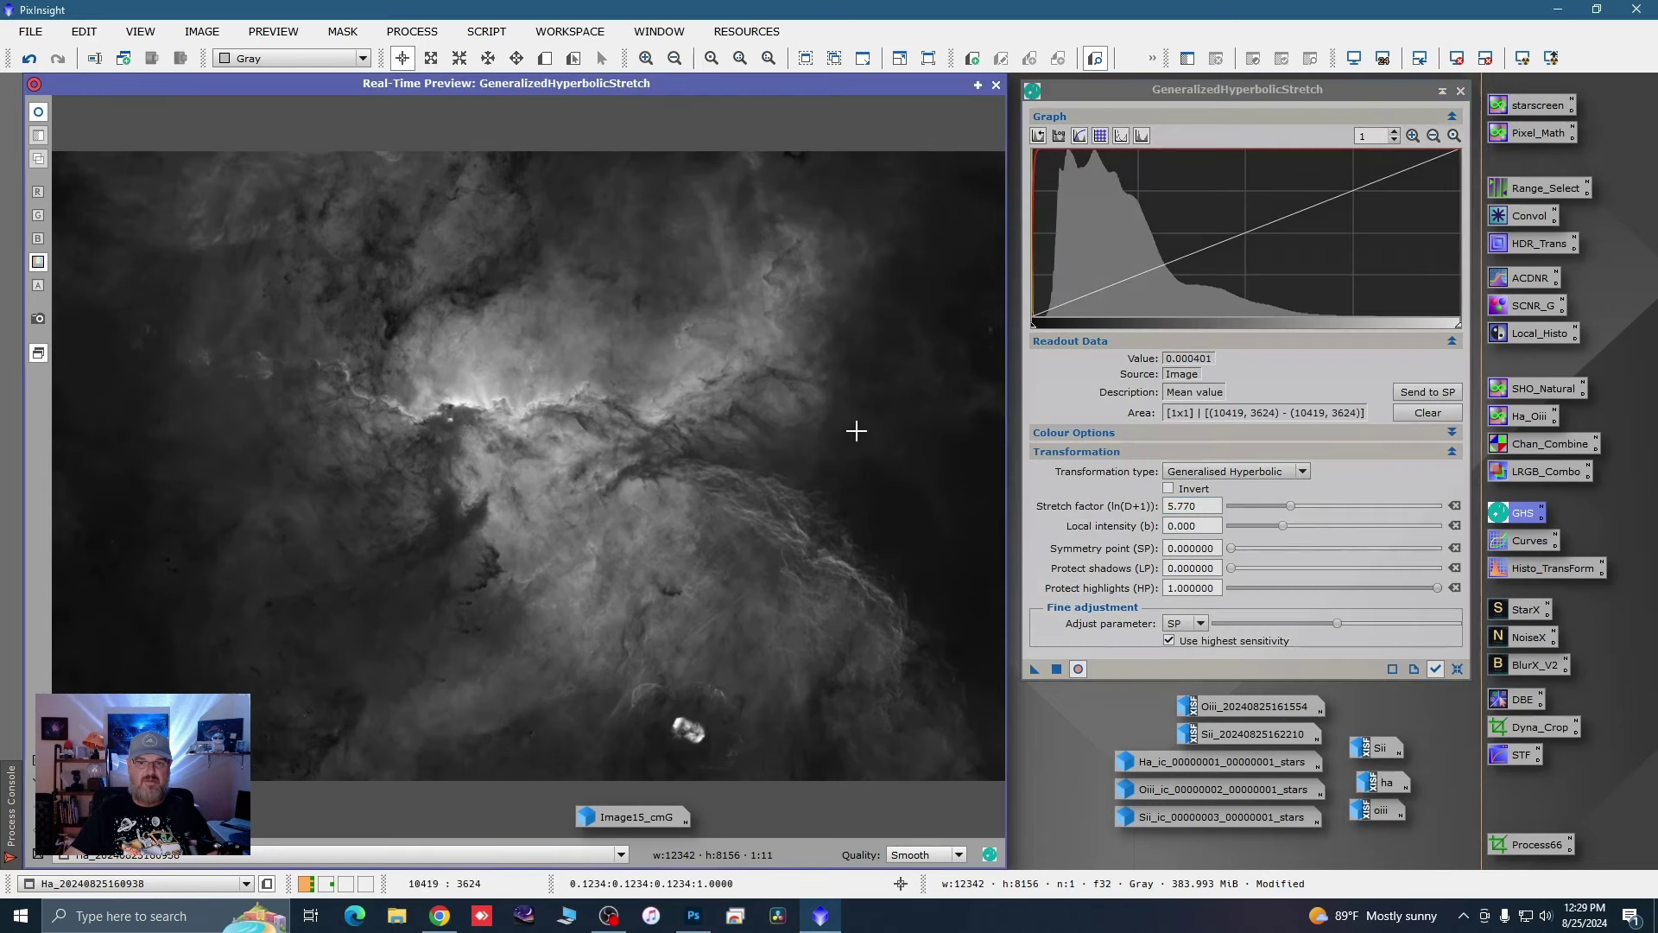
left_click(1411, 393)
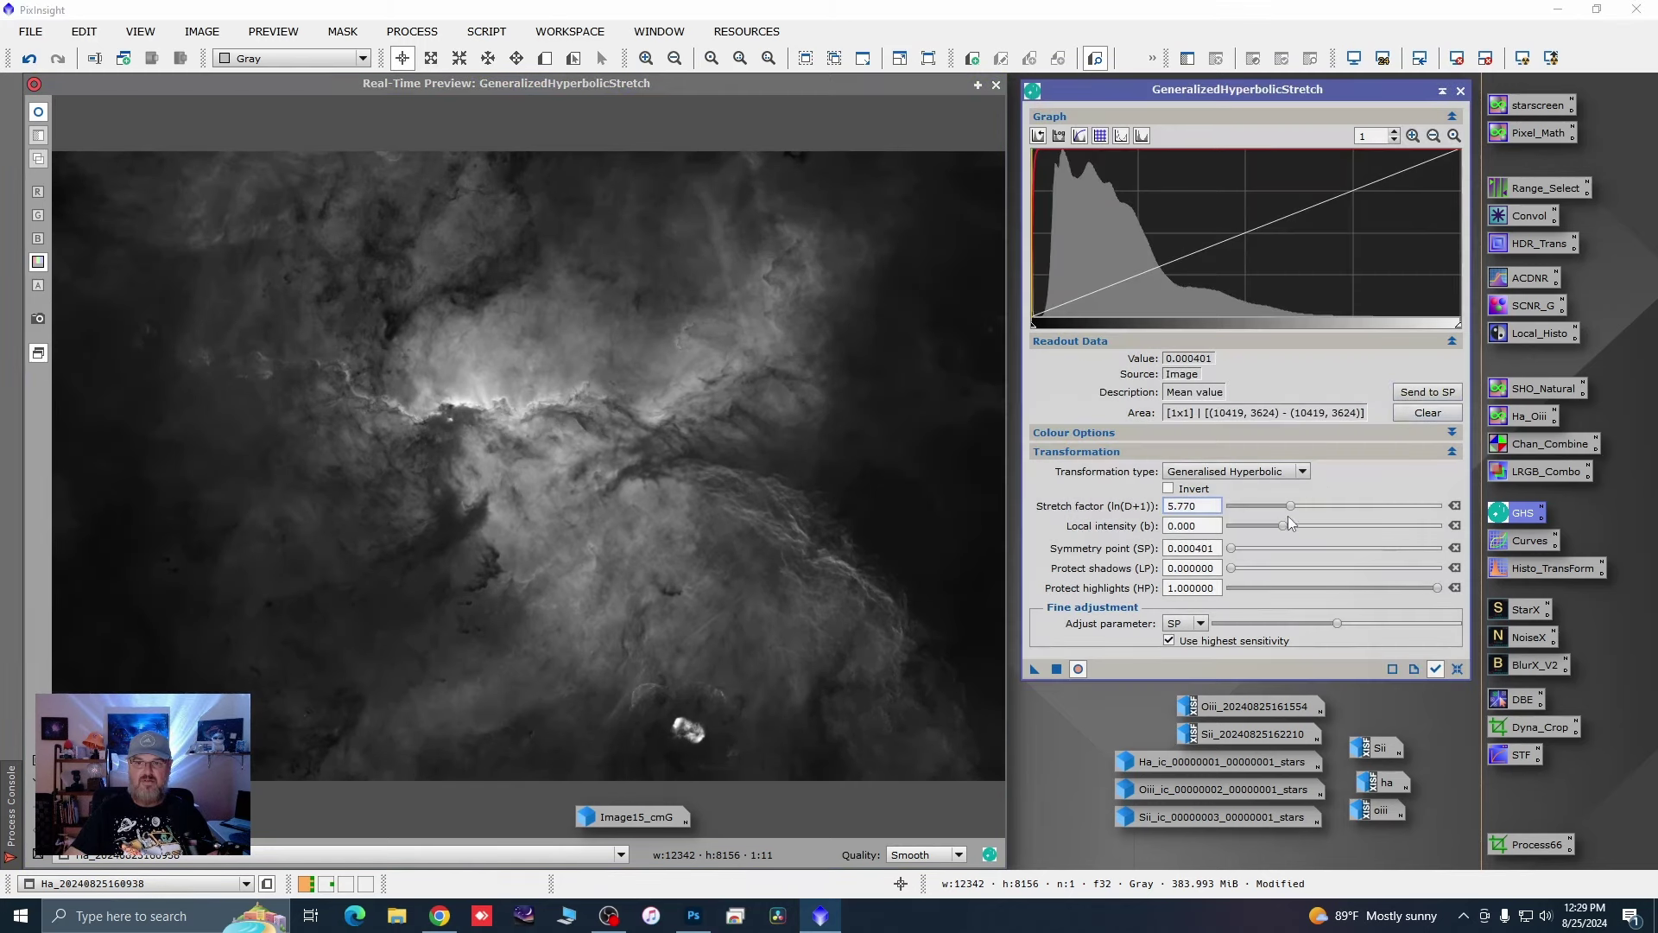
left_click_drag(1283, 526, 1291, 528)
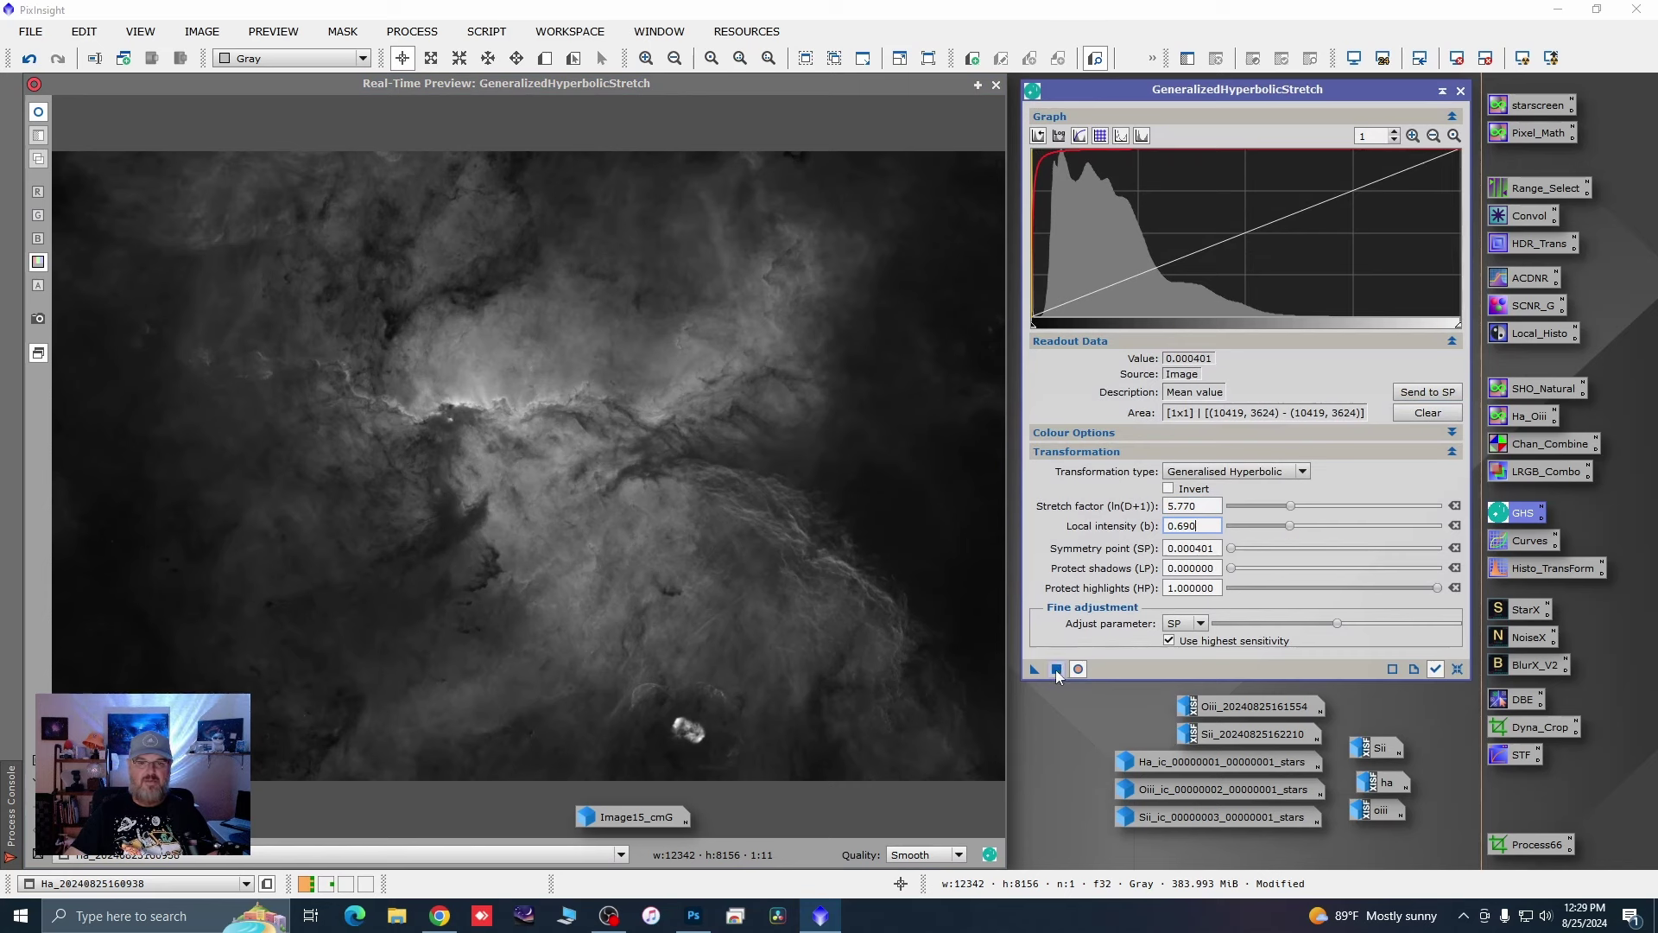
left_click(678, 724)
mouse_move(678, 724)
left_mouse_down()
mouse_move(700, 741)
mouse_move(678, 726)
left_mouse_up()
left_click(701, 743)
left_click_drag(1292, 524, 1296, 527)
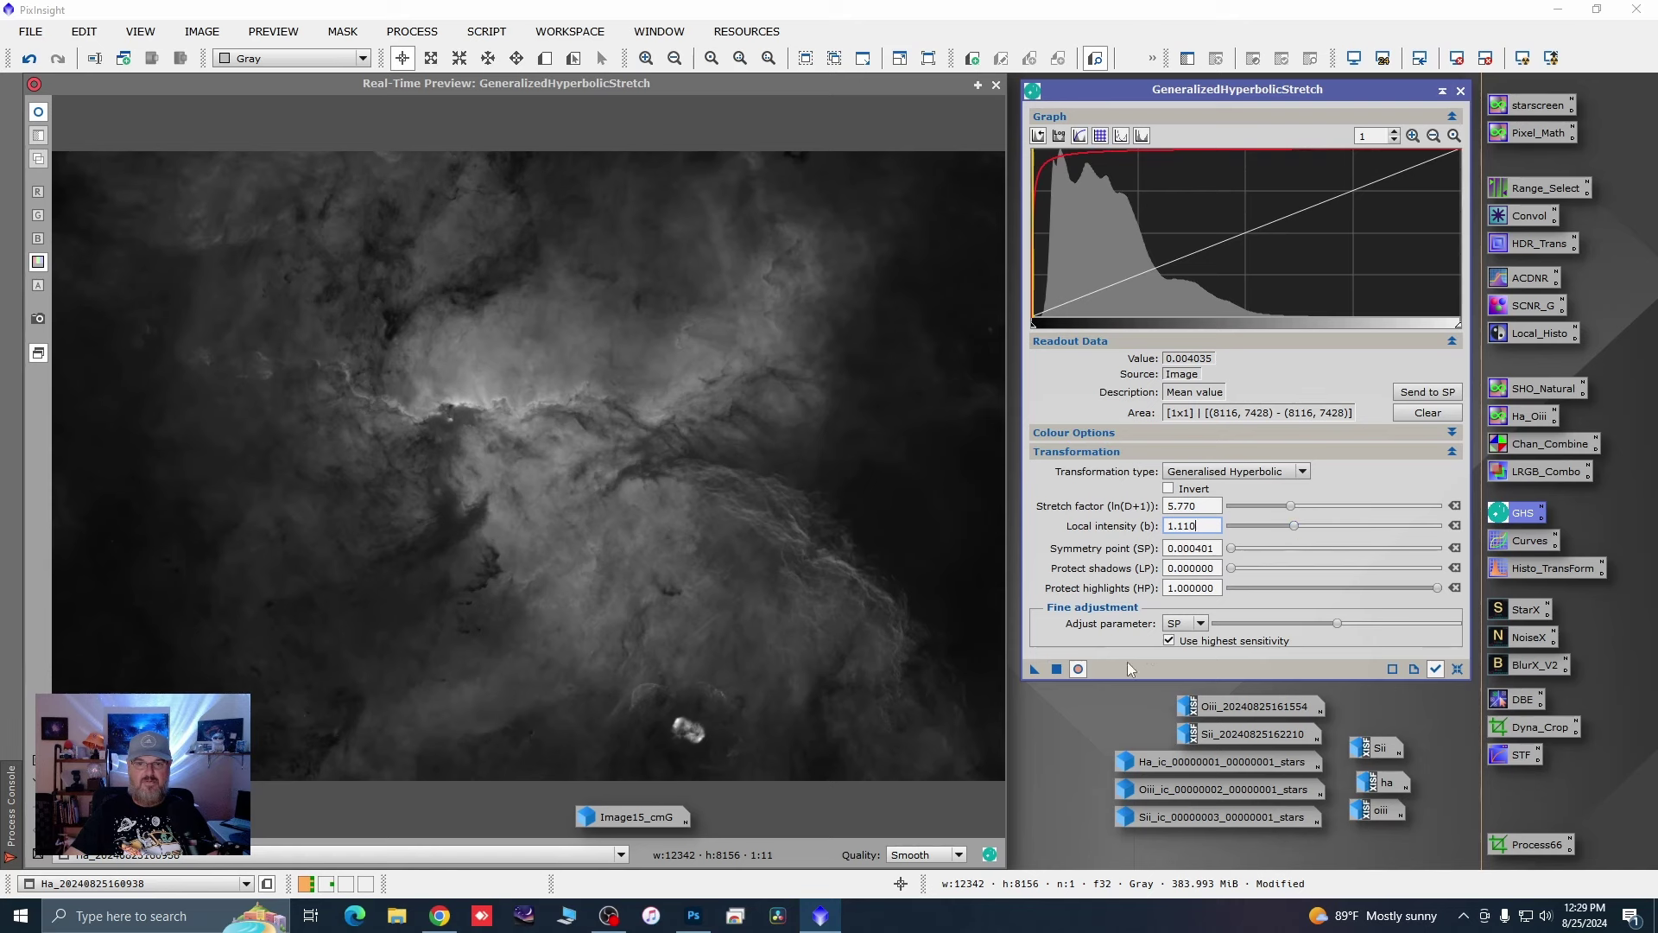
left_click(1057, 670)
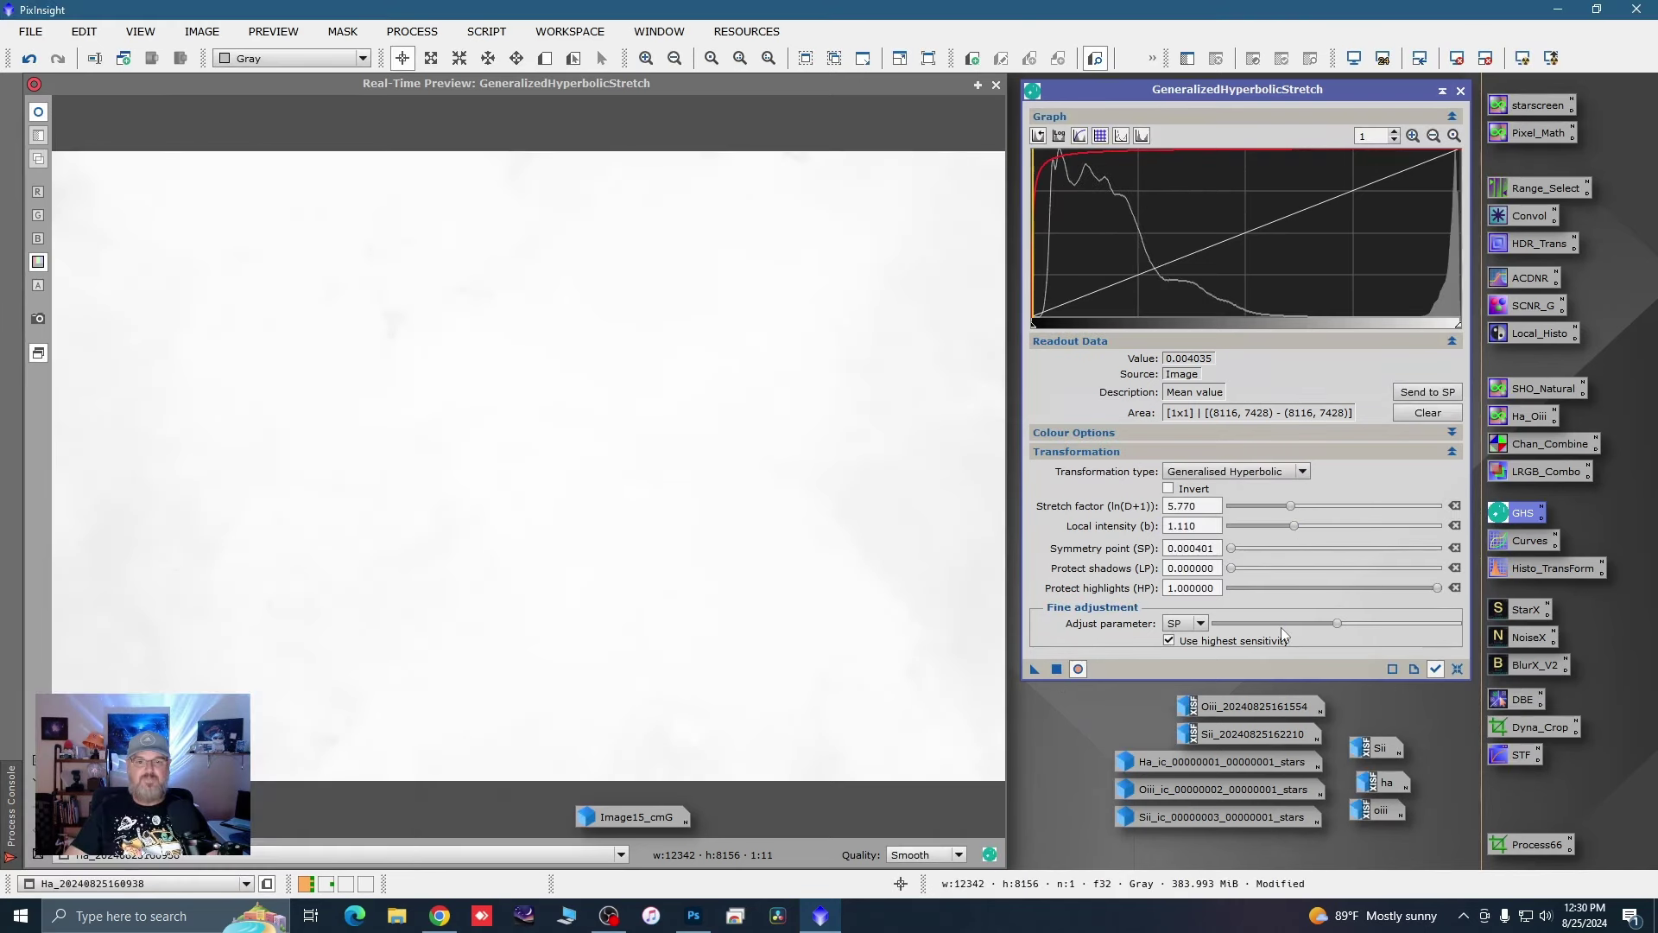
left_click(1457, 668)
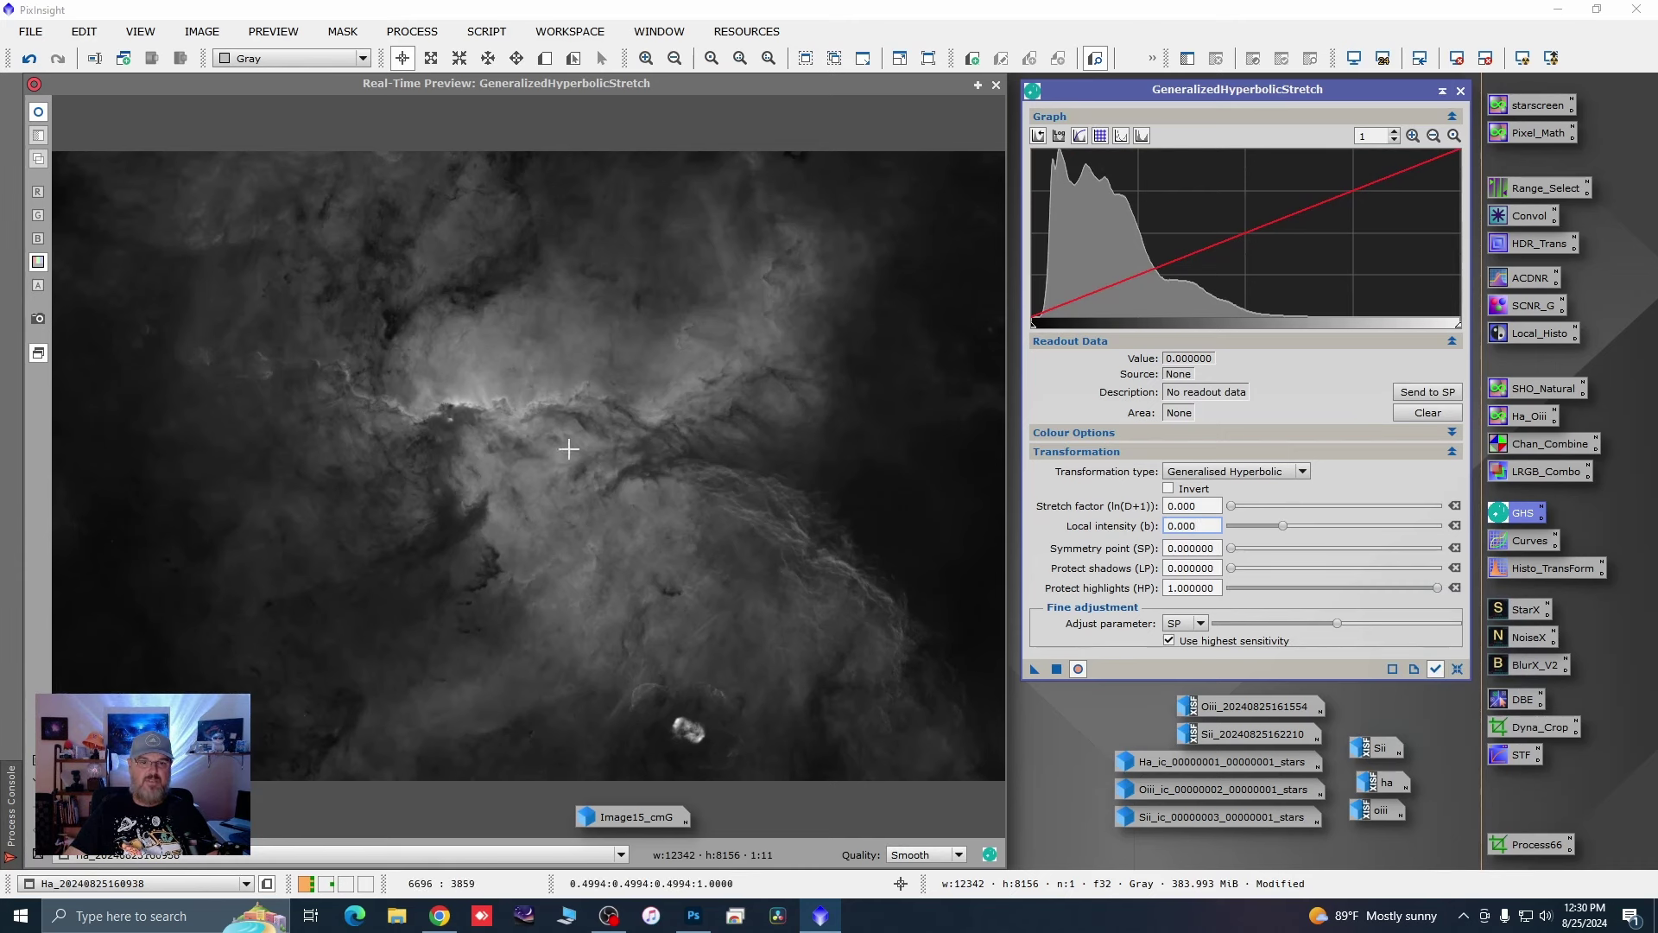
Step: Apply a GHS stretch with SP 0.553708 at the core, factor 0.34, shadow protection 0.25
left_click(551, 399)
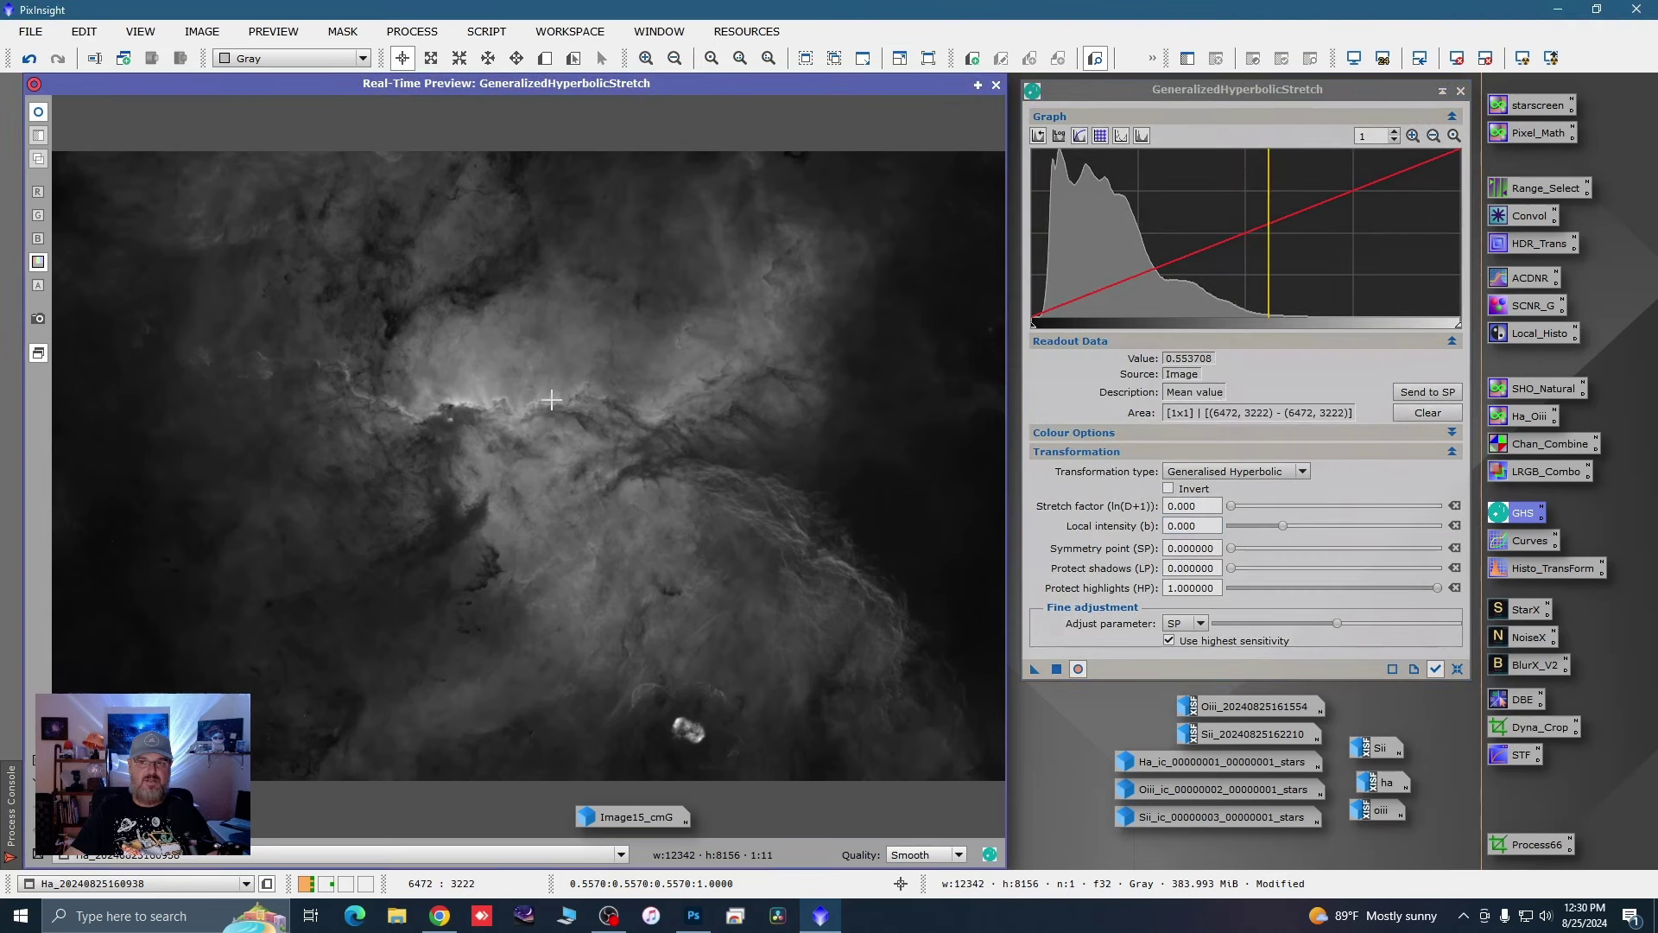
left_click(1425, 393)
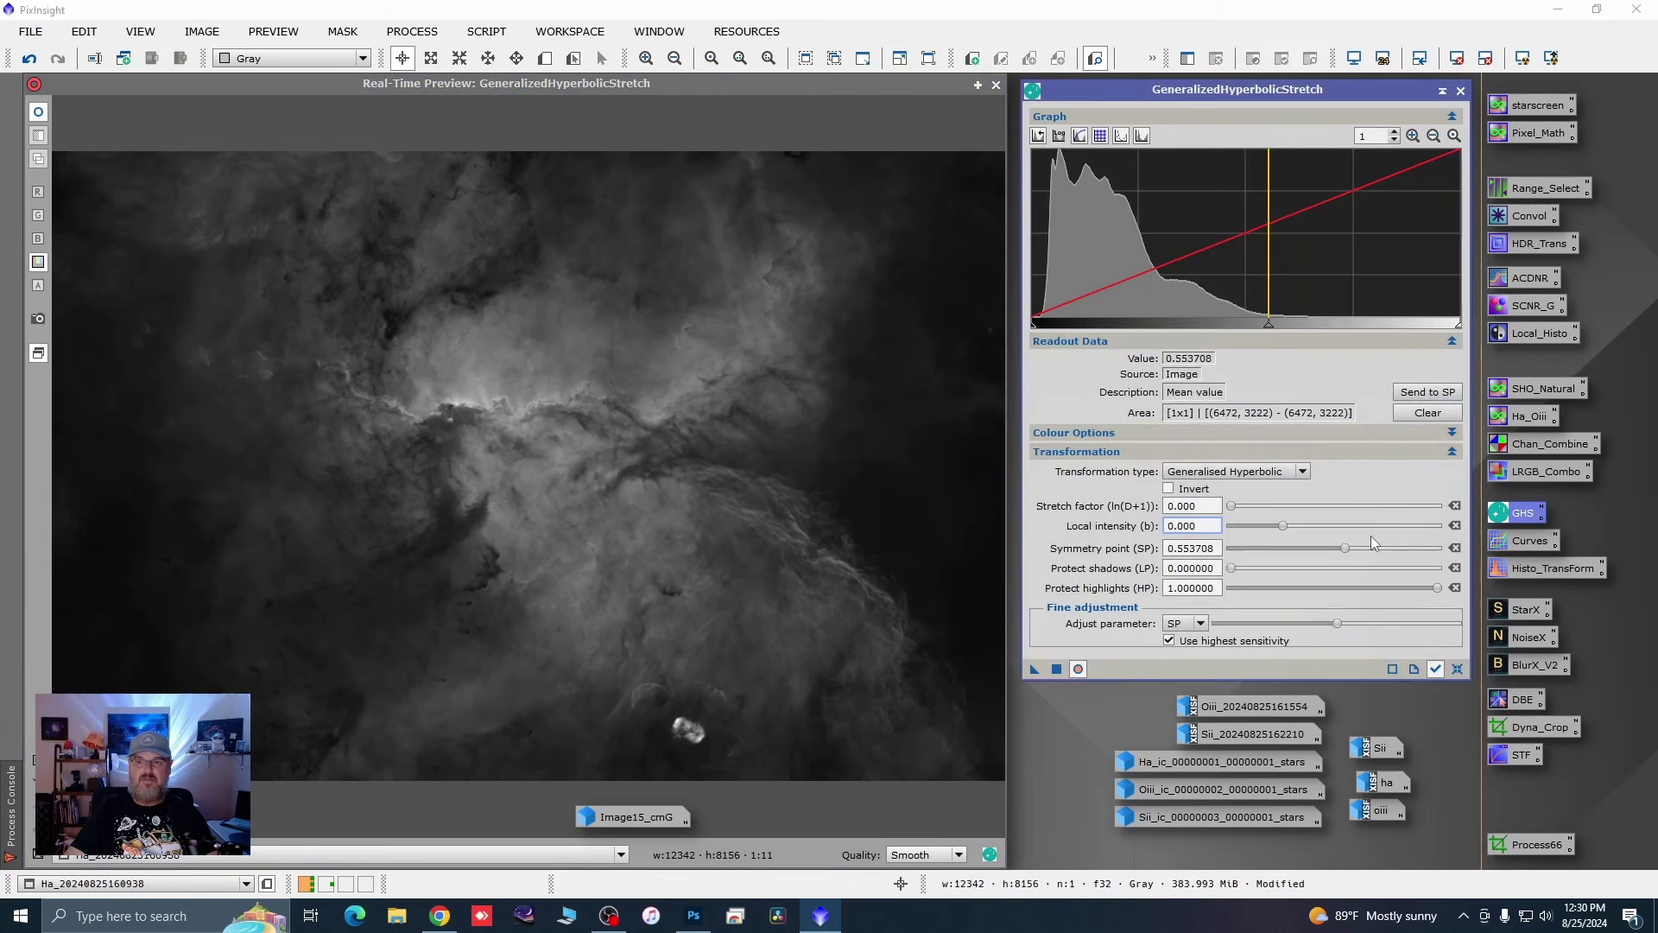
left_click(1233, 507)
left_click_drag(1233, 509, 1239, 511)
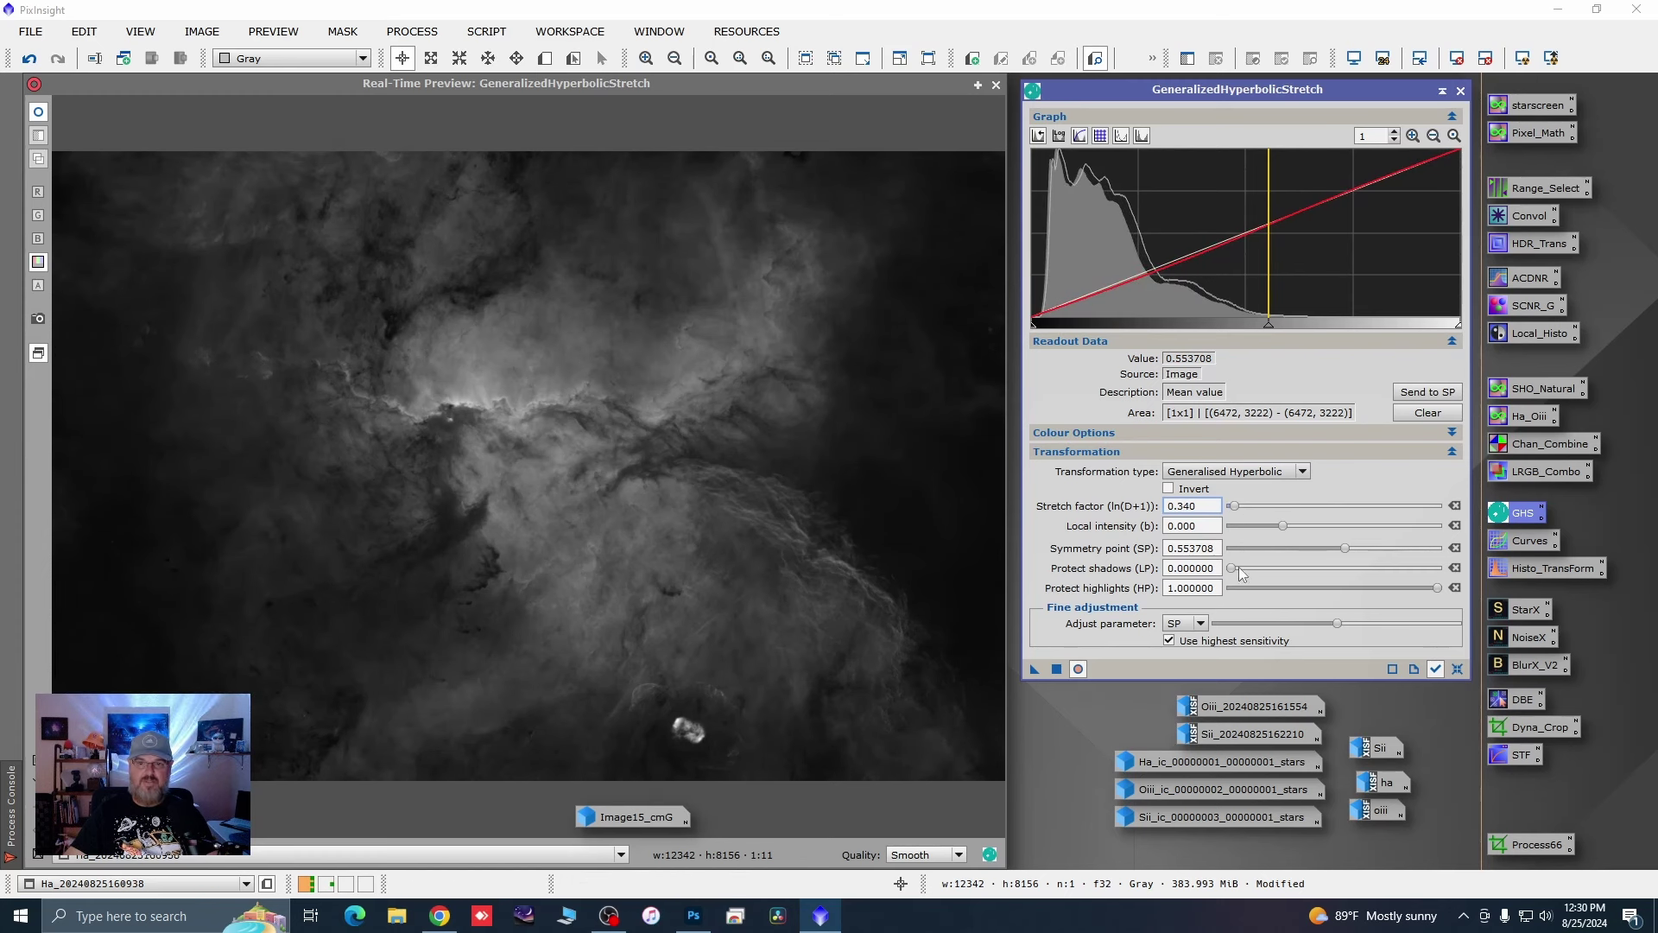
mouse_move(1232, 568)
left_mouse_down()
mouse_move(1319, 565)
mouse_move(1288, 567)
left_mouse_up()
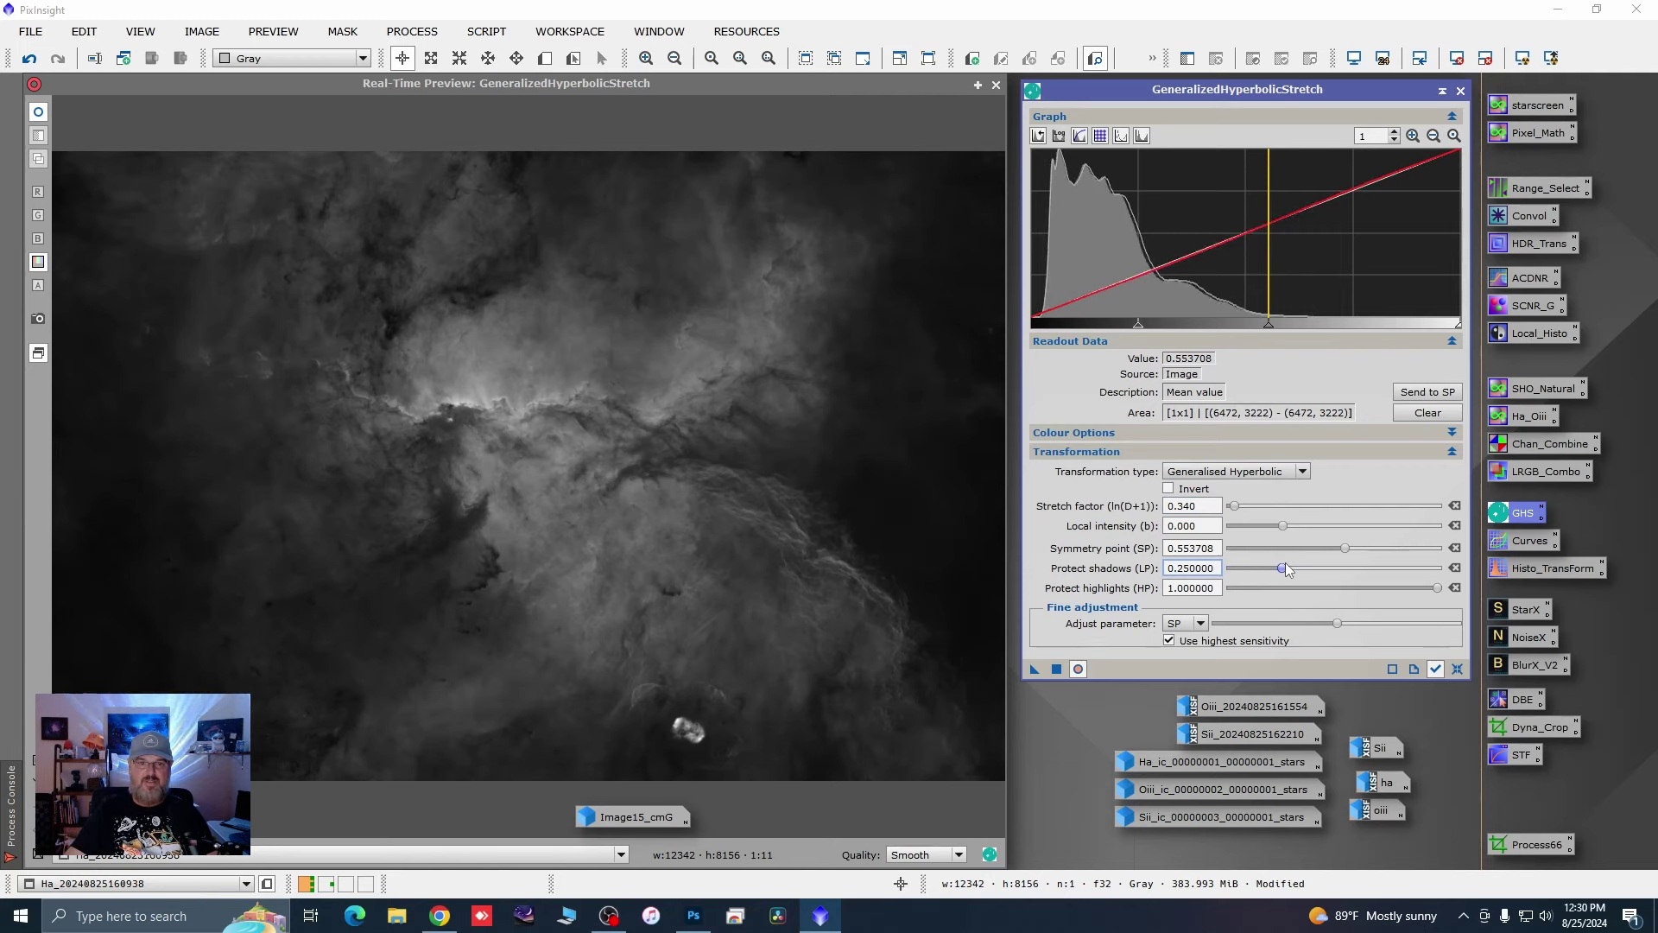
left_click(1059, 670)
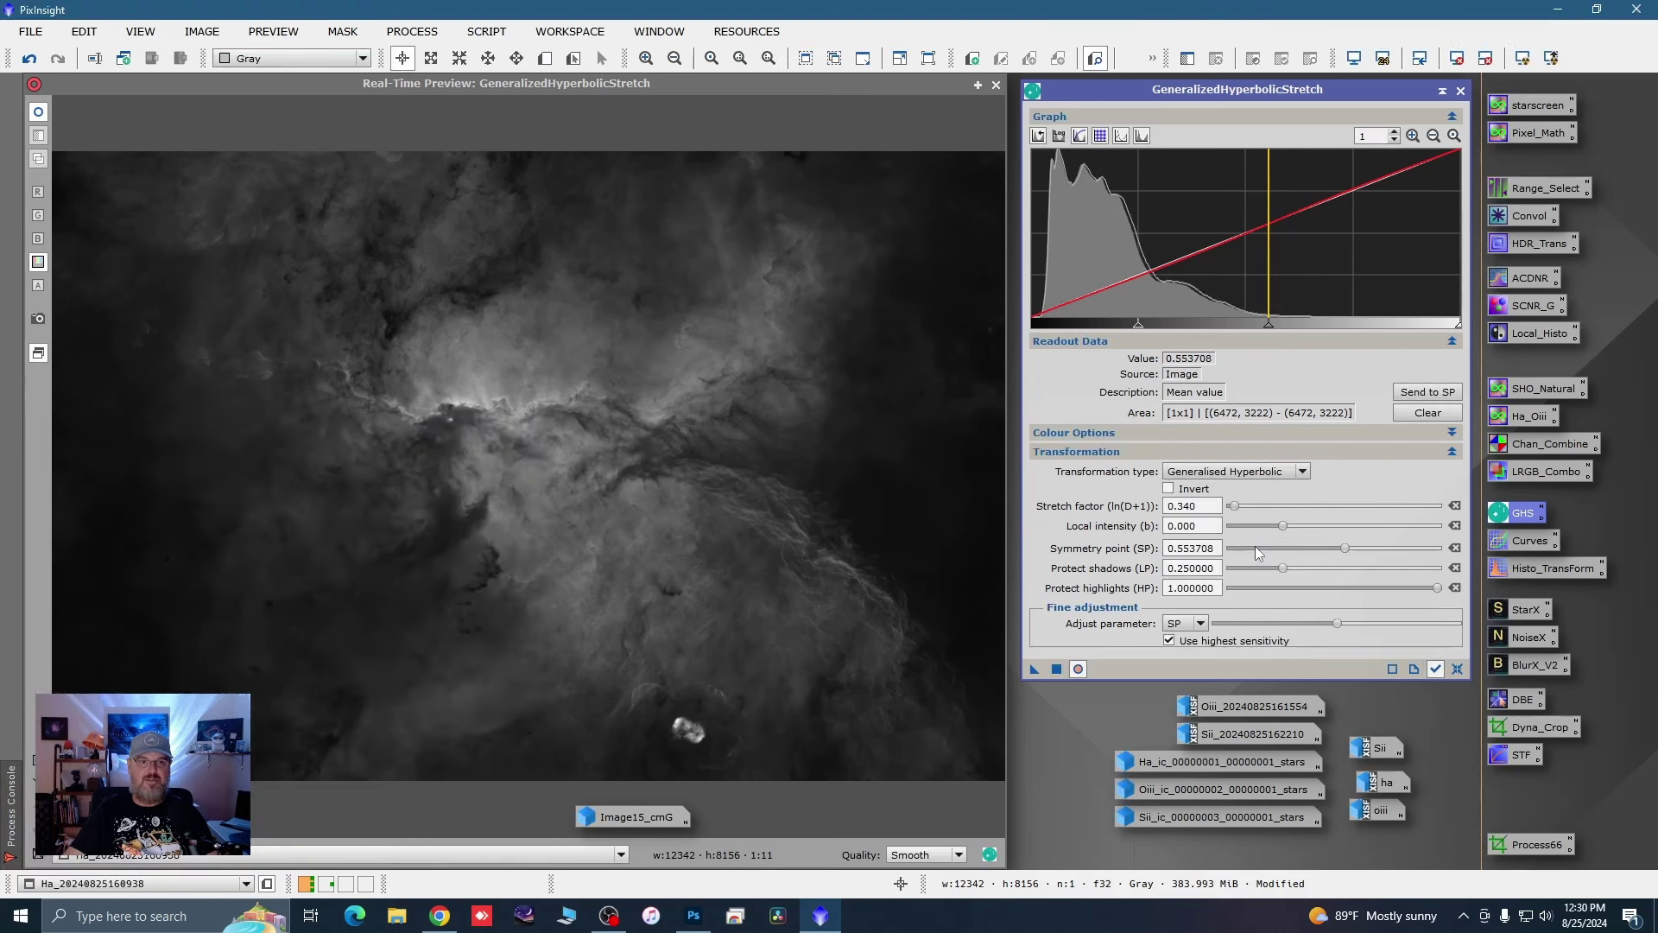
left_click(1457, 668)
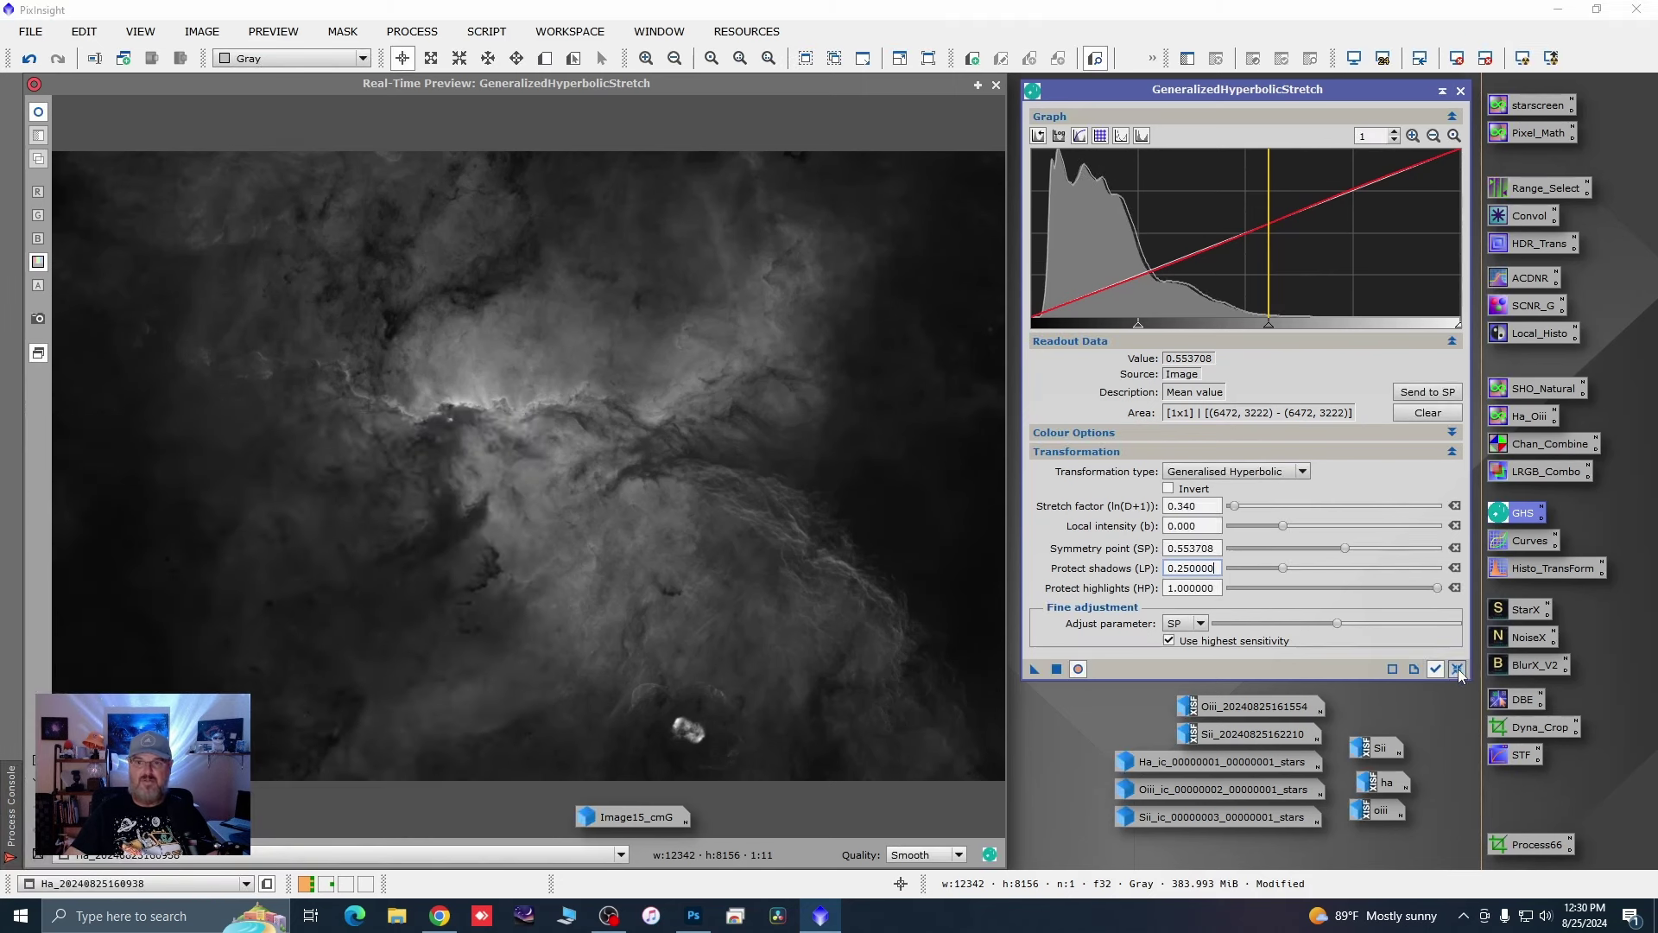
Step: Close the GHS stretch tool and its Real-Time Preview
left_click(1459, 91)
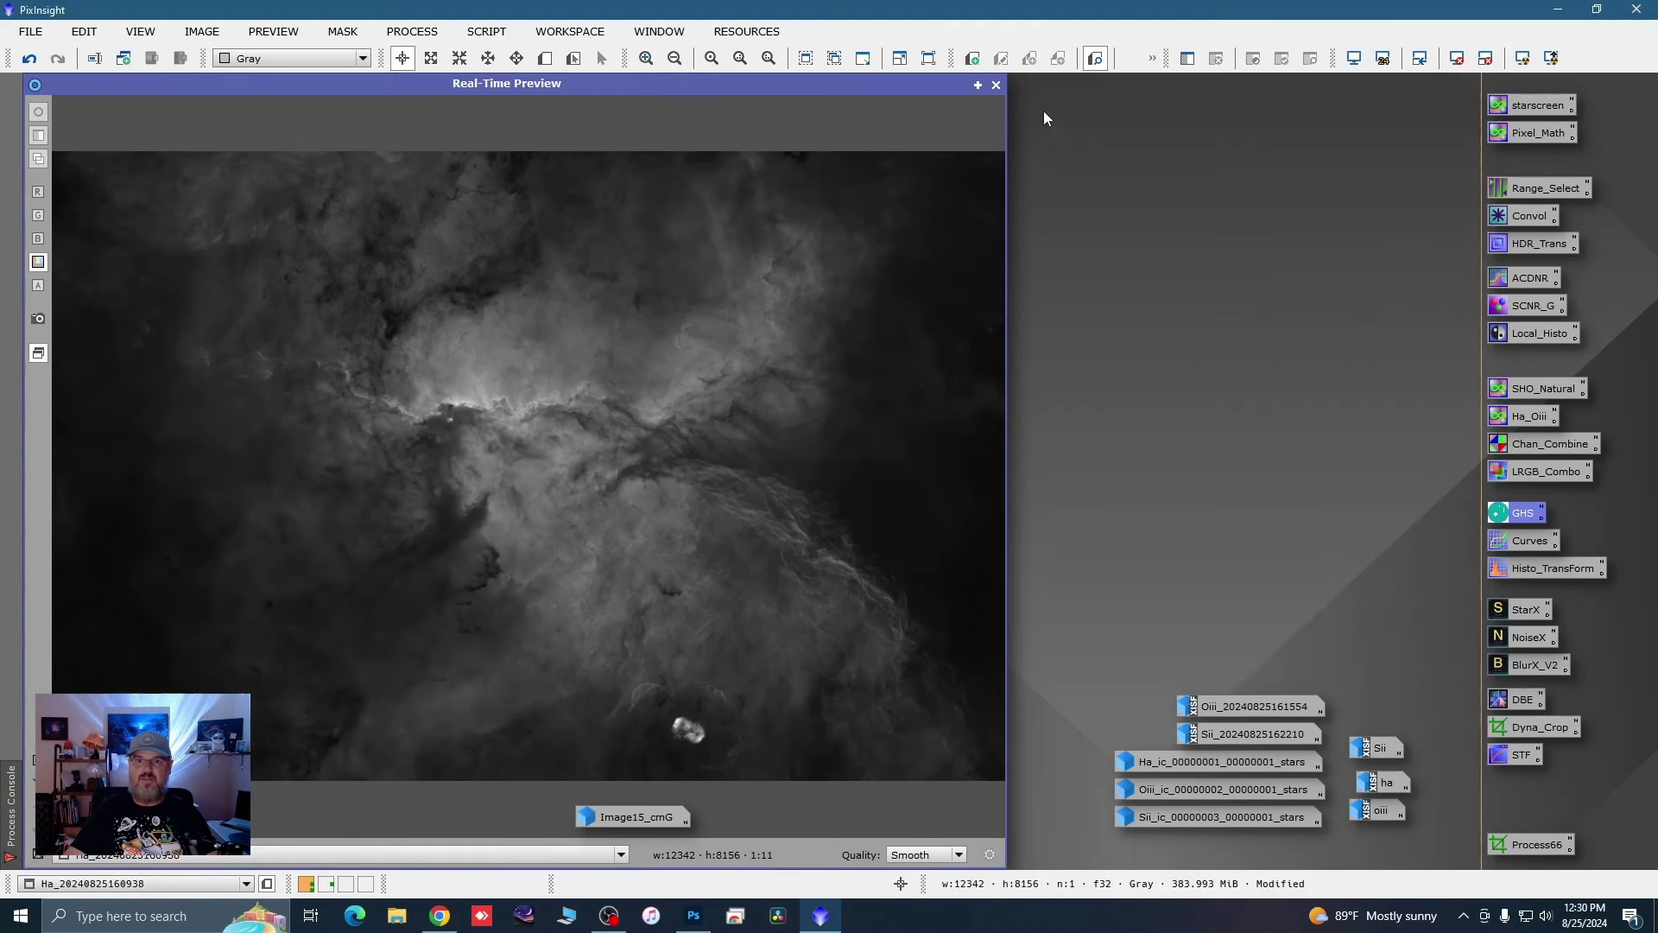
left_click(997, 86)
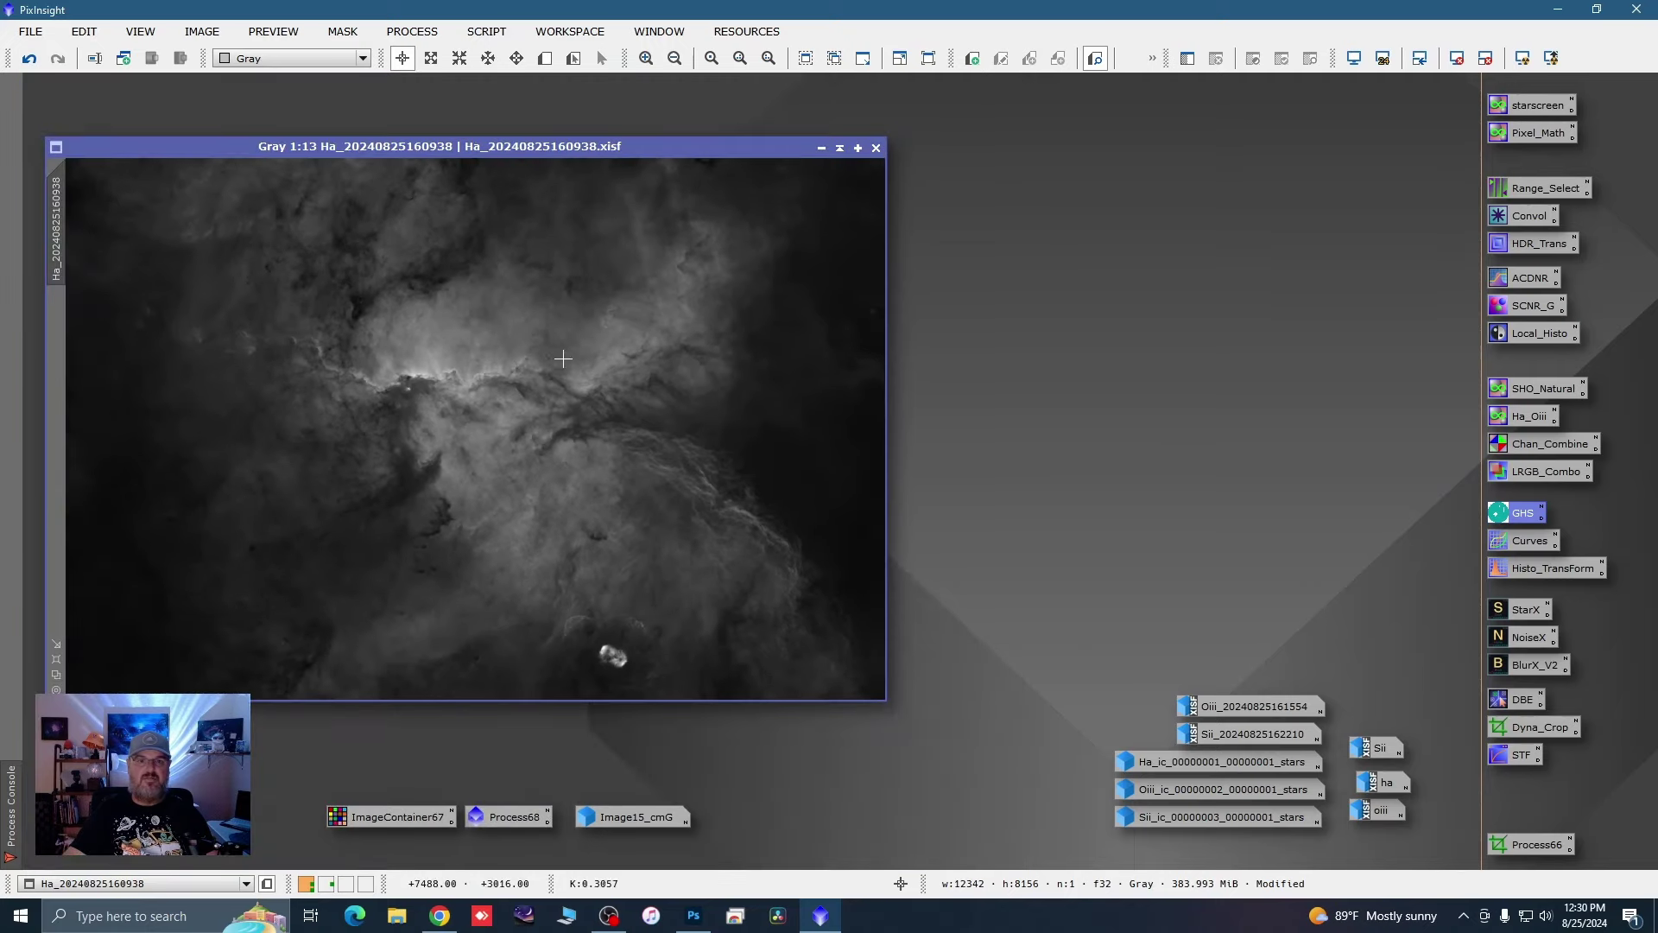
scroll(677, 369, "up", 3)
Step: Pan around the stretched Ha image to inspect nebula detail, then bring up CurvesTransformation
left_click_drag(677, 370, 817, 467)
left_click_drag(424, 460, 376, 307)
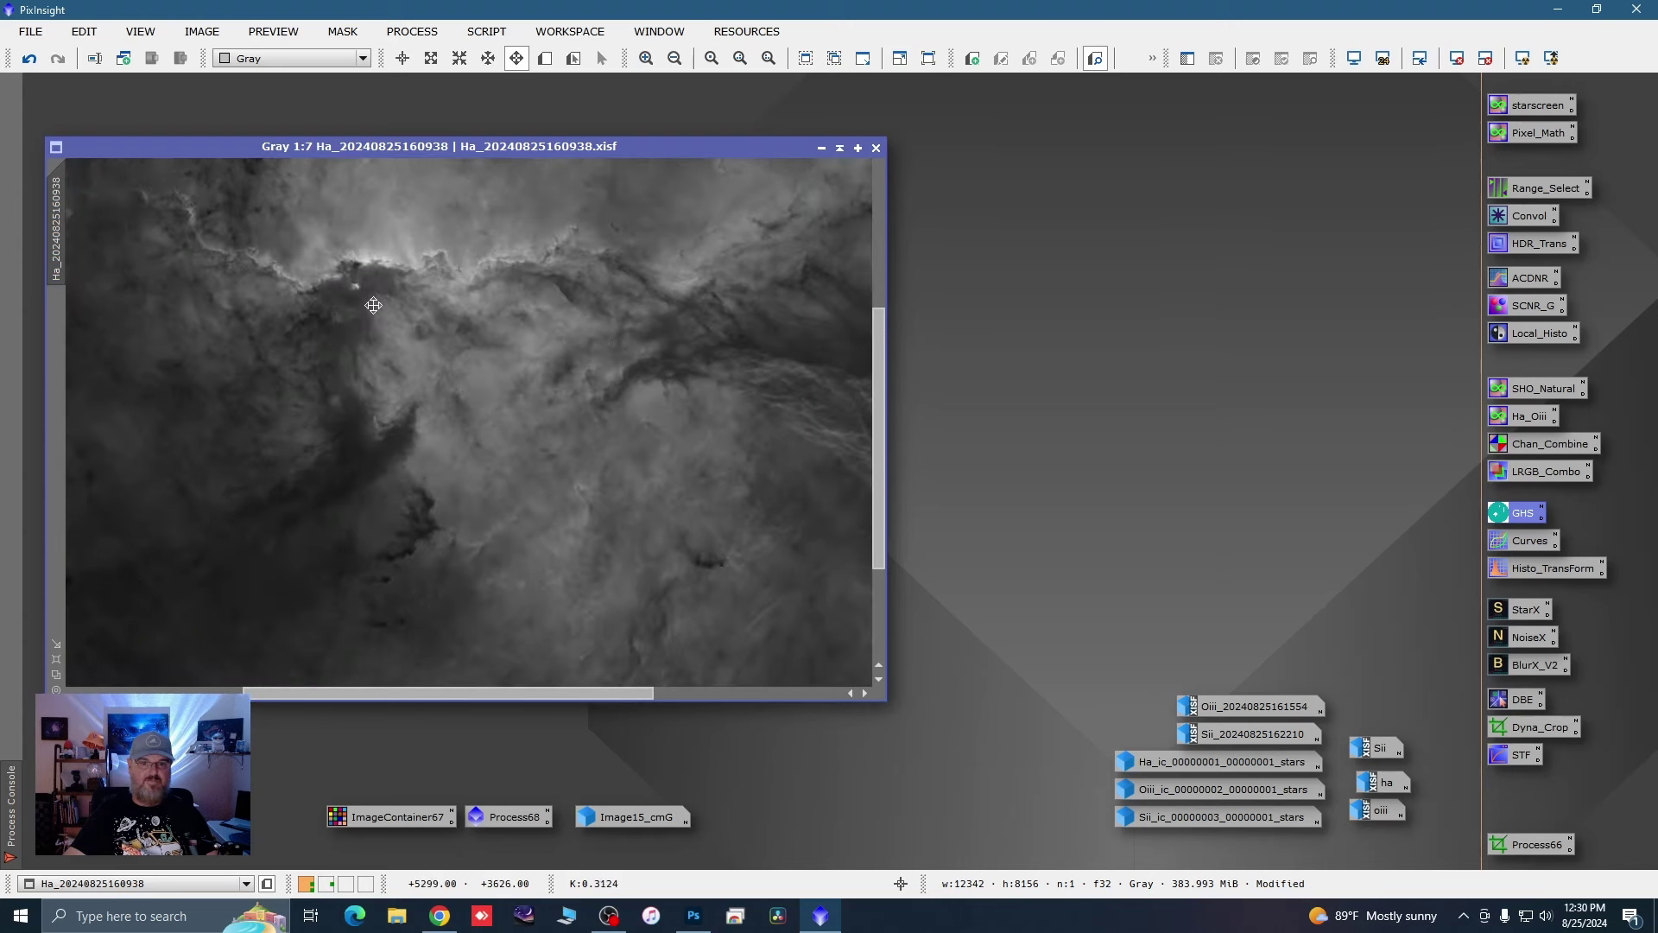
left_click_drag(607, 345, 417, 375)
scroll(417, 375, "down", 3)
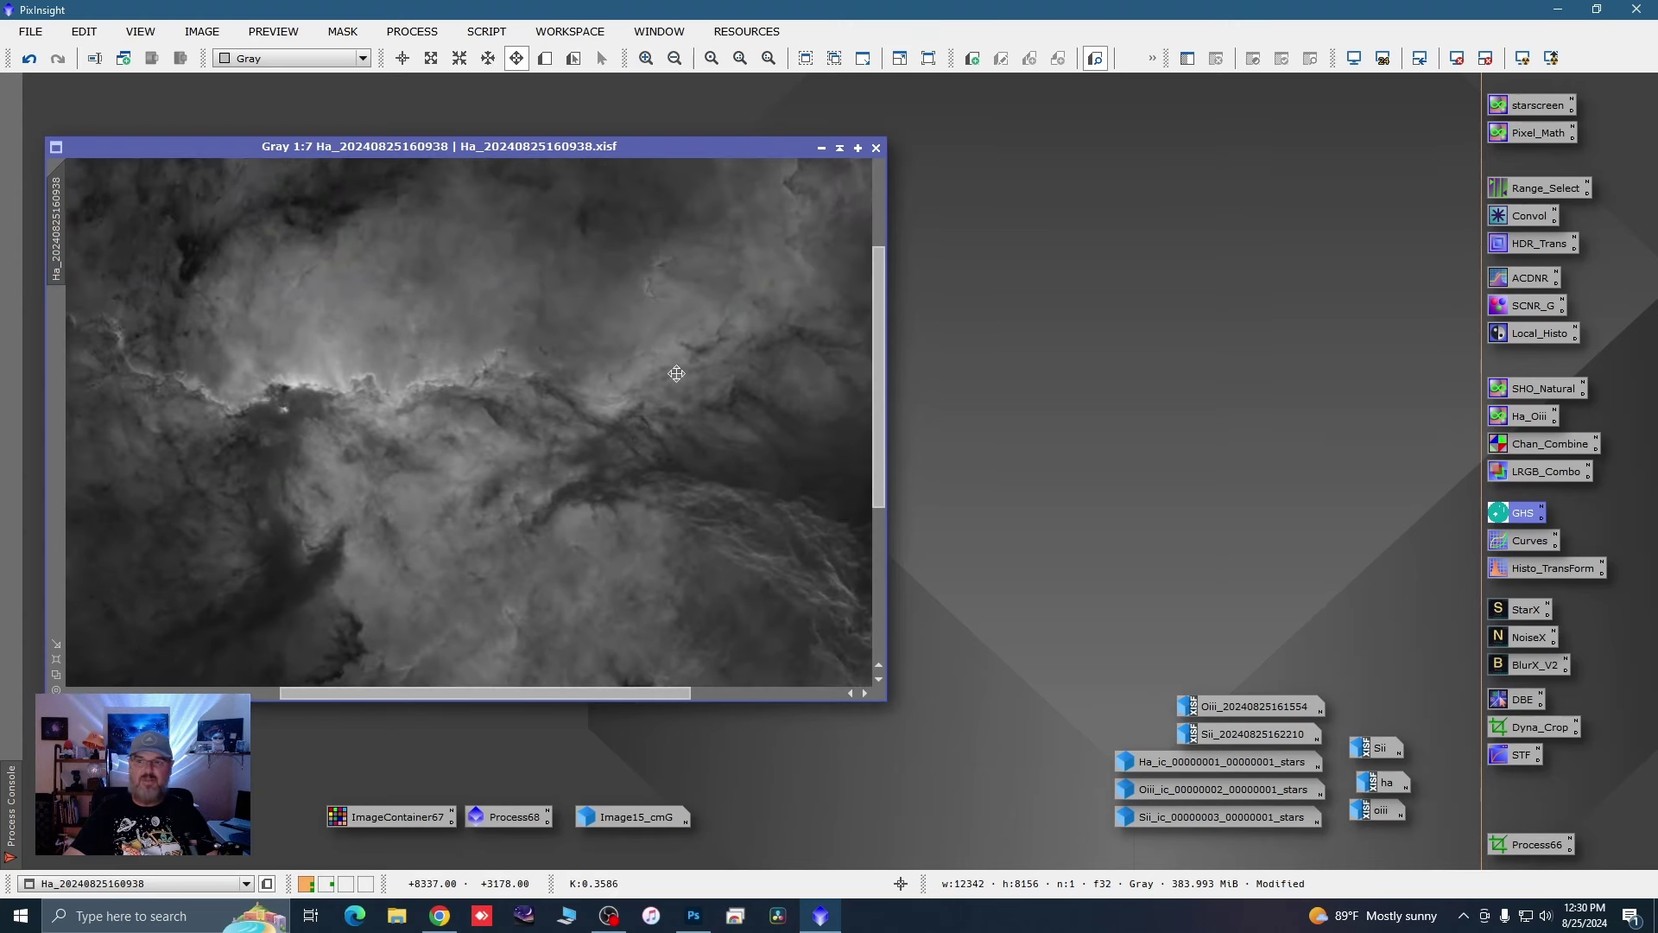
double_click(1520, 540)
Step: Give the Ha image a gentle combined-channel midtone curve lift, checked in Real-Time Preview
left_click(1219, 580)
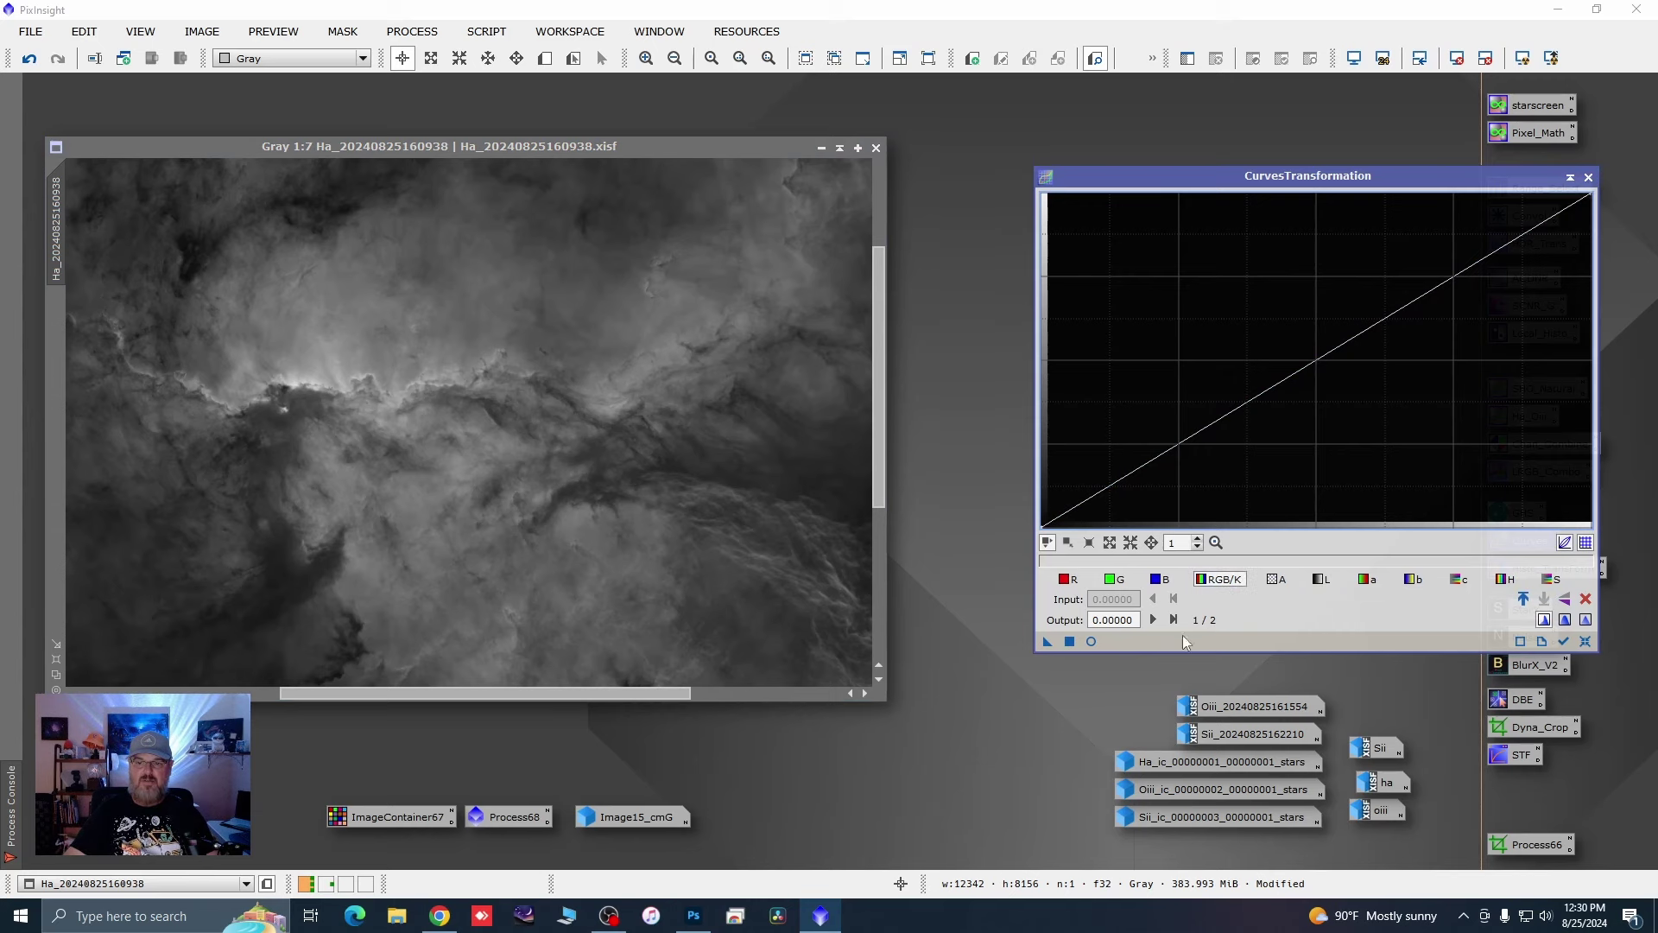
left_click(1091, 641)
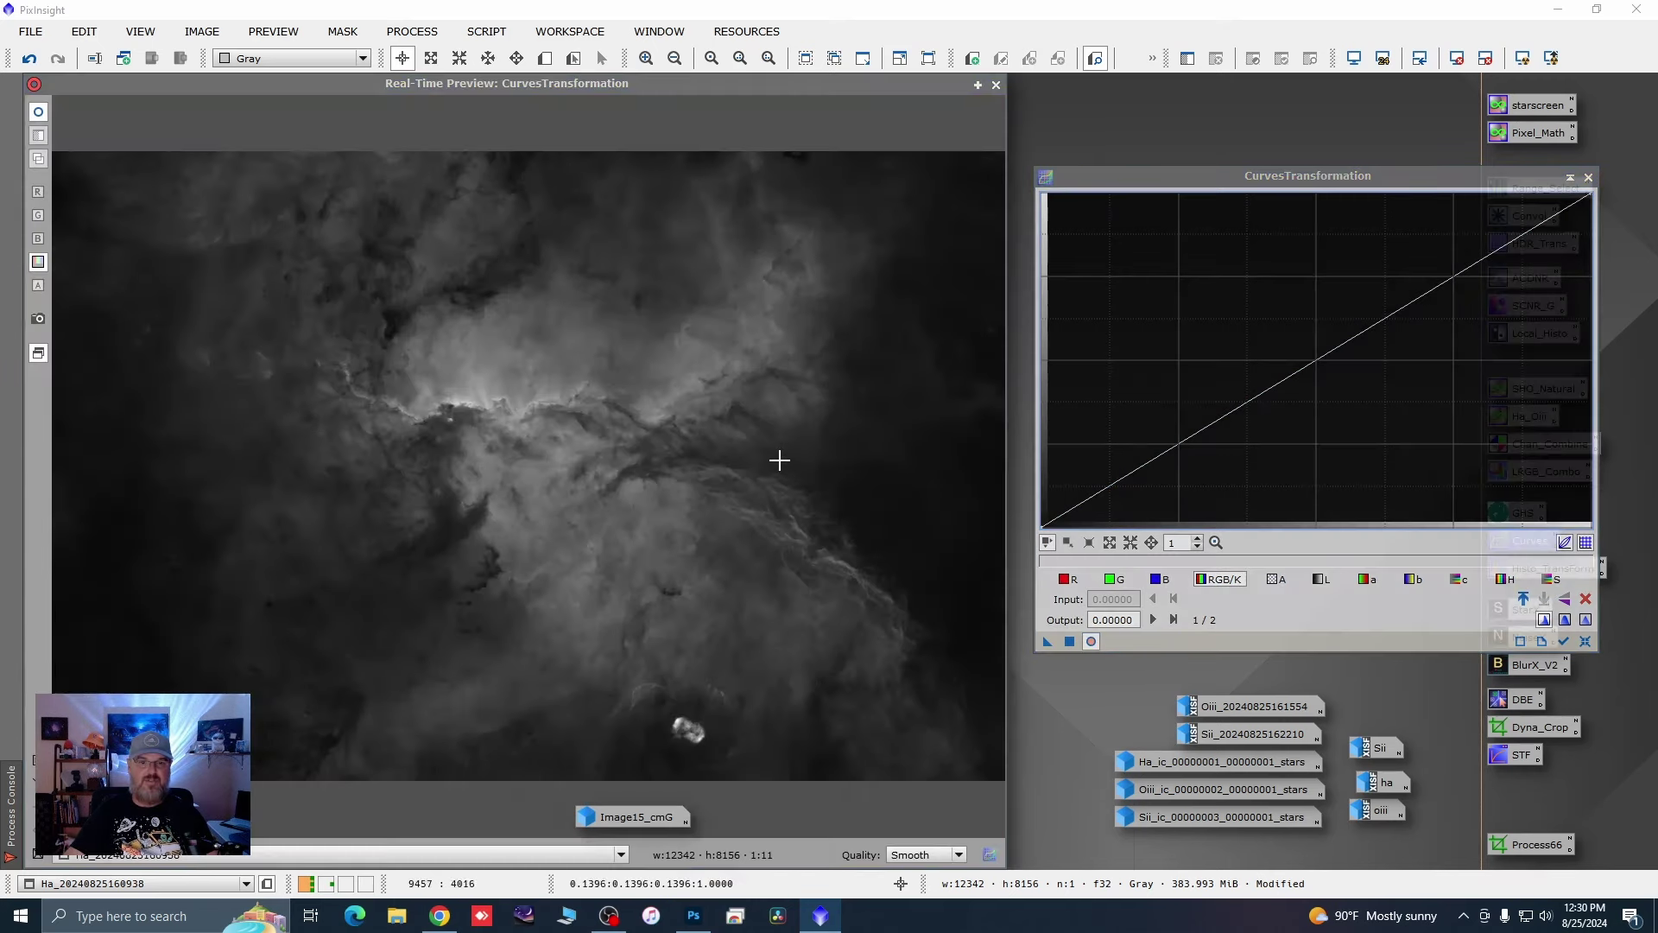
mouse_move(777, 458)
left_mouse_down()
mouse_move(636, 399)
mouse_move(478, 397)
left_mouse_up()
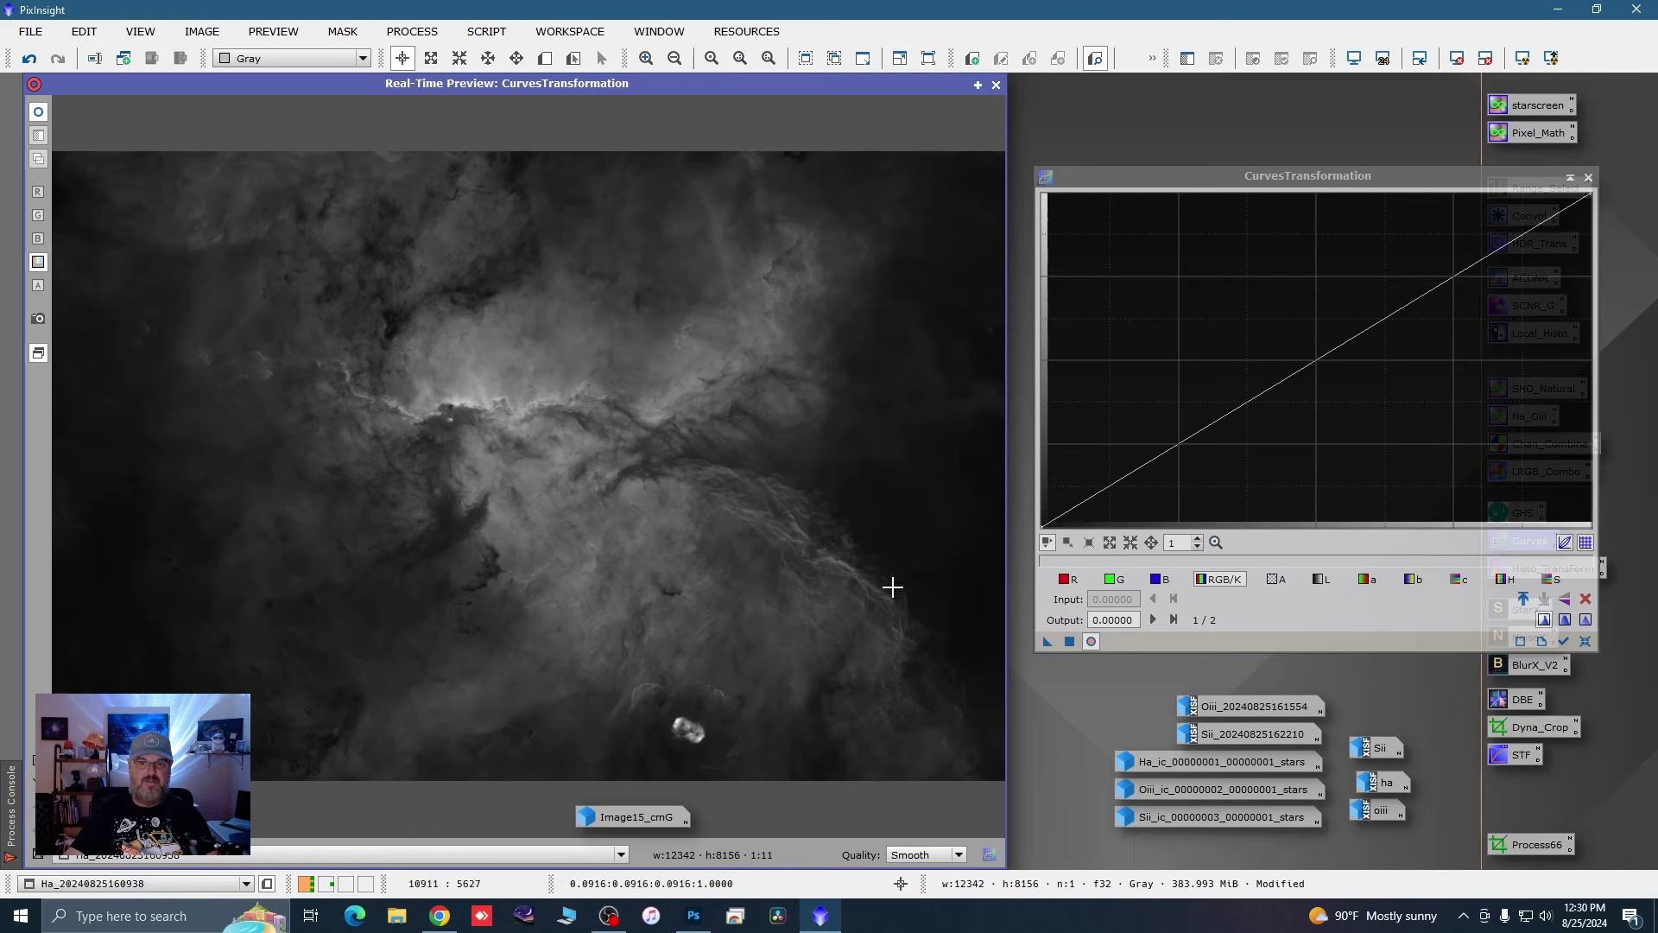
left_click_drag(889, 600, 892, 618)
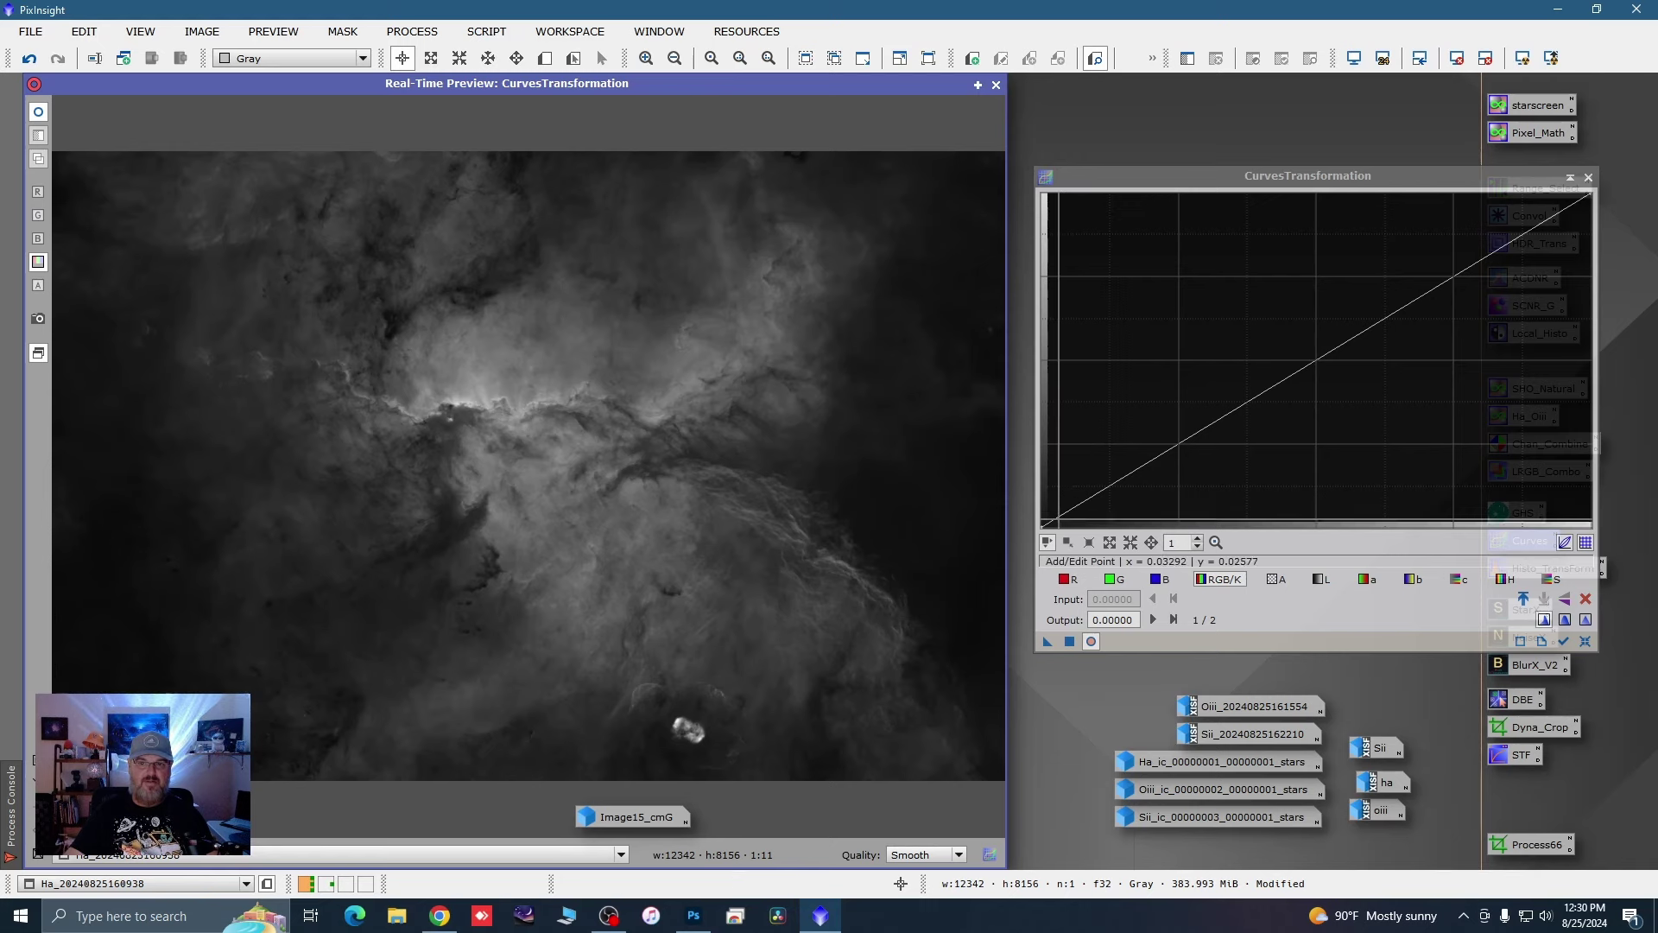
left_click_drag(906, 522, 920, 534)
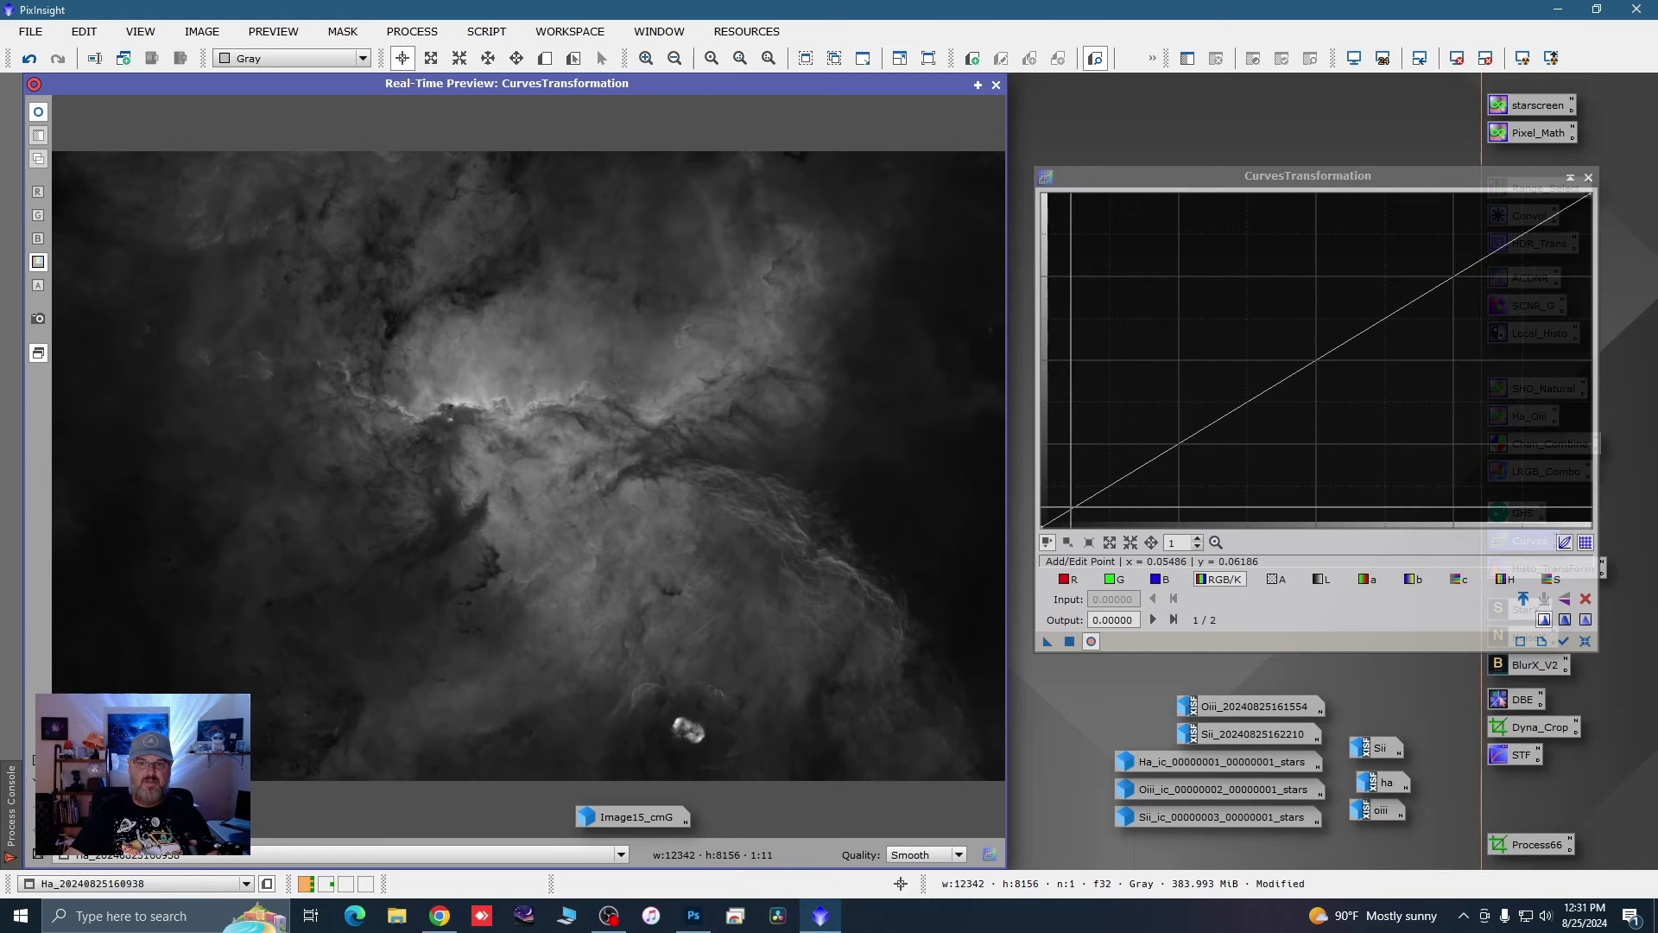
left_click(1068, 511)
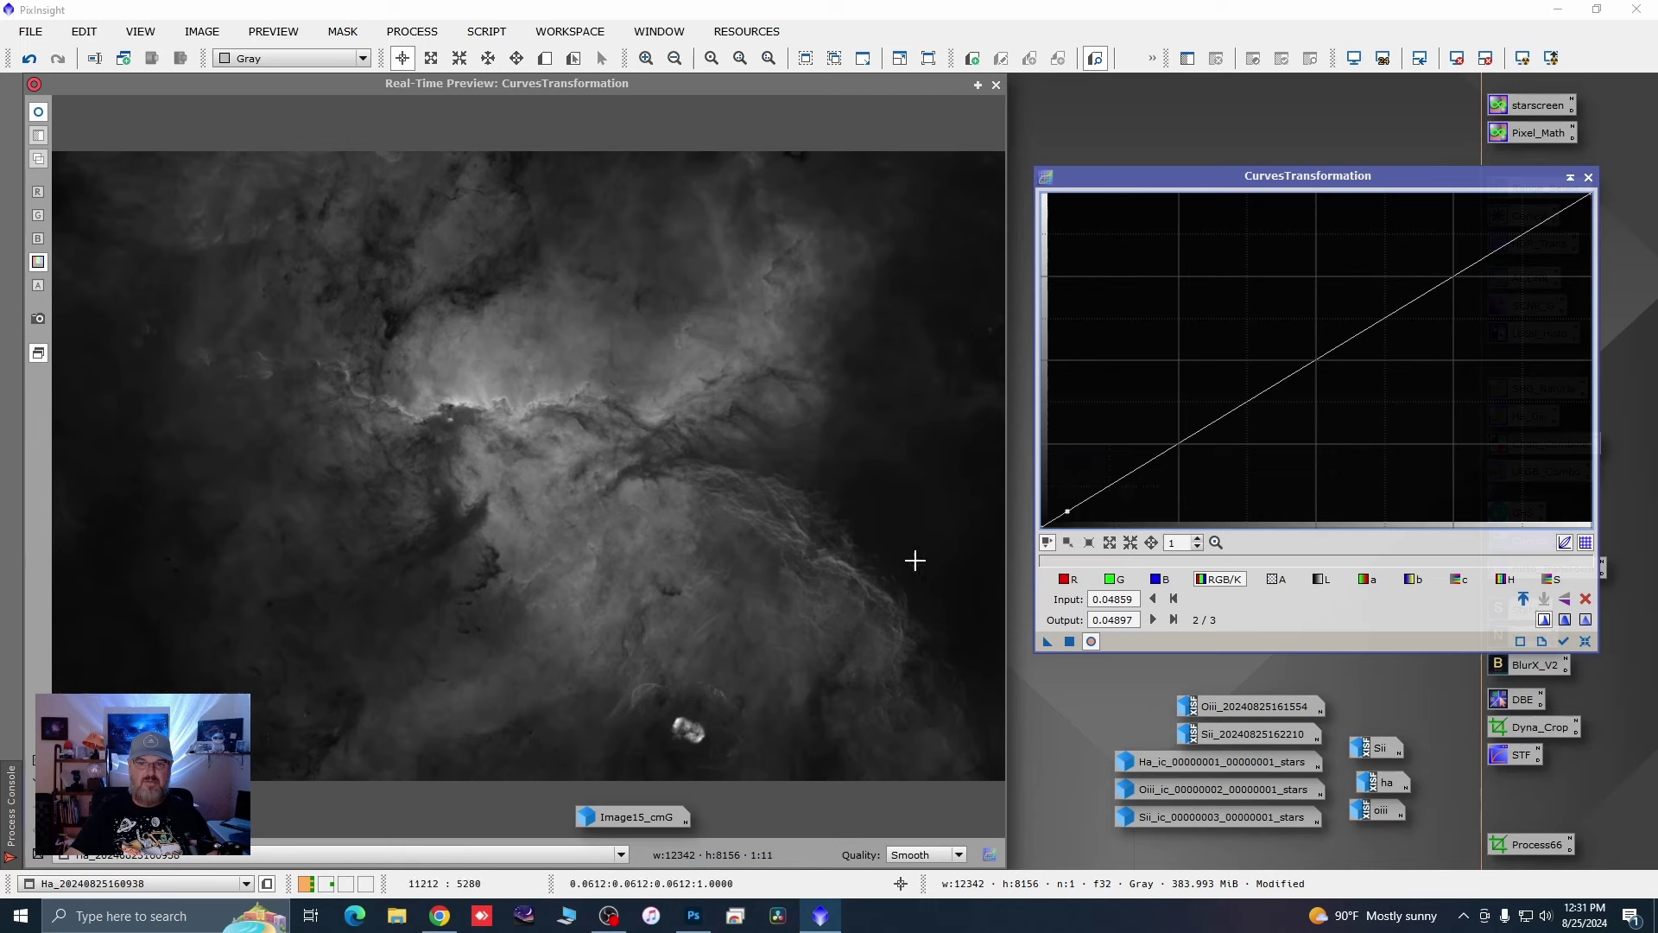
mouse_move(914, 558)
left_mouse_down()
mouse_move(848, 581)
mouse_move(788, 525)
left_mouse_up()
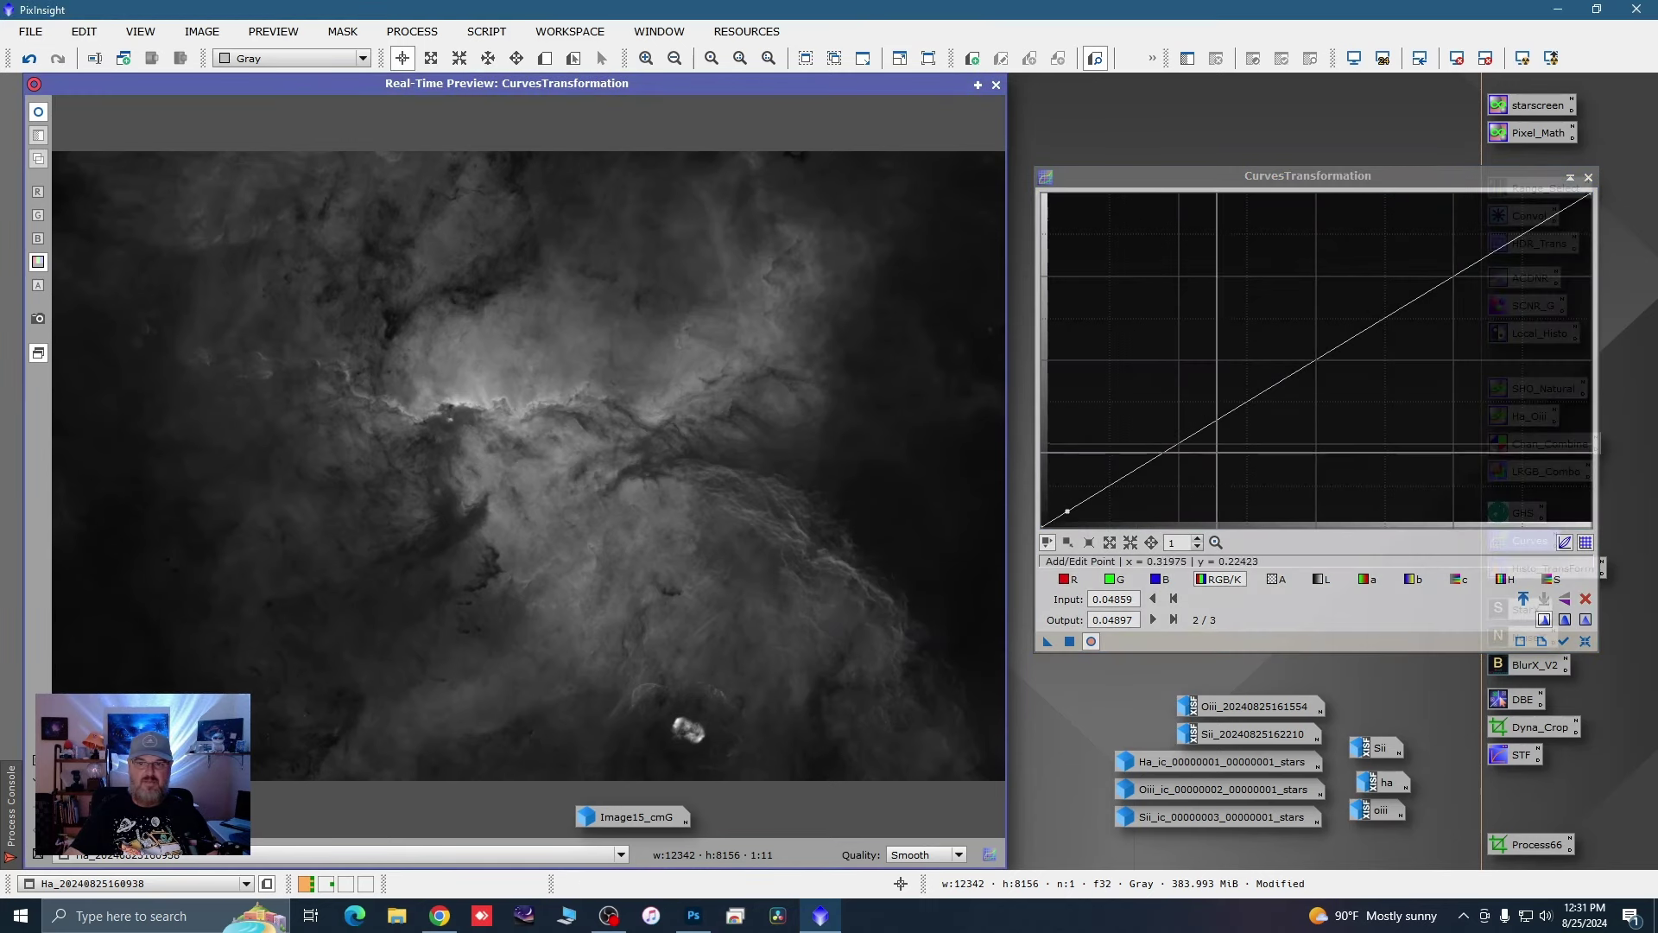
left_click_drag(1159, 453, 1159, 446)
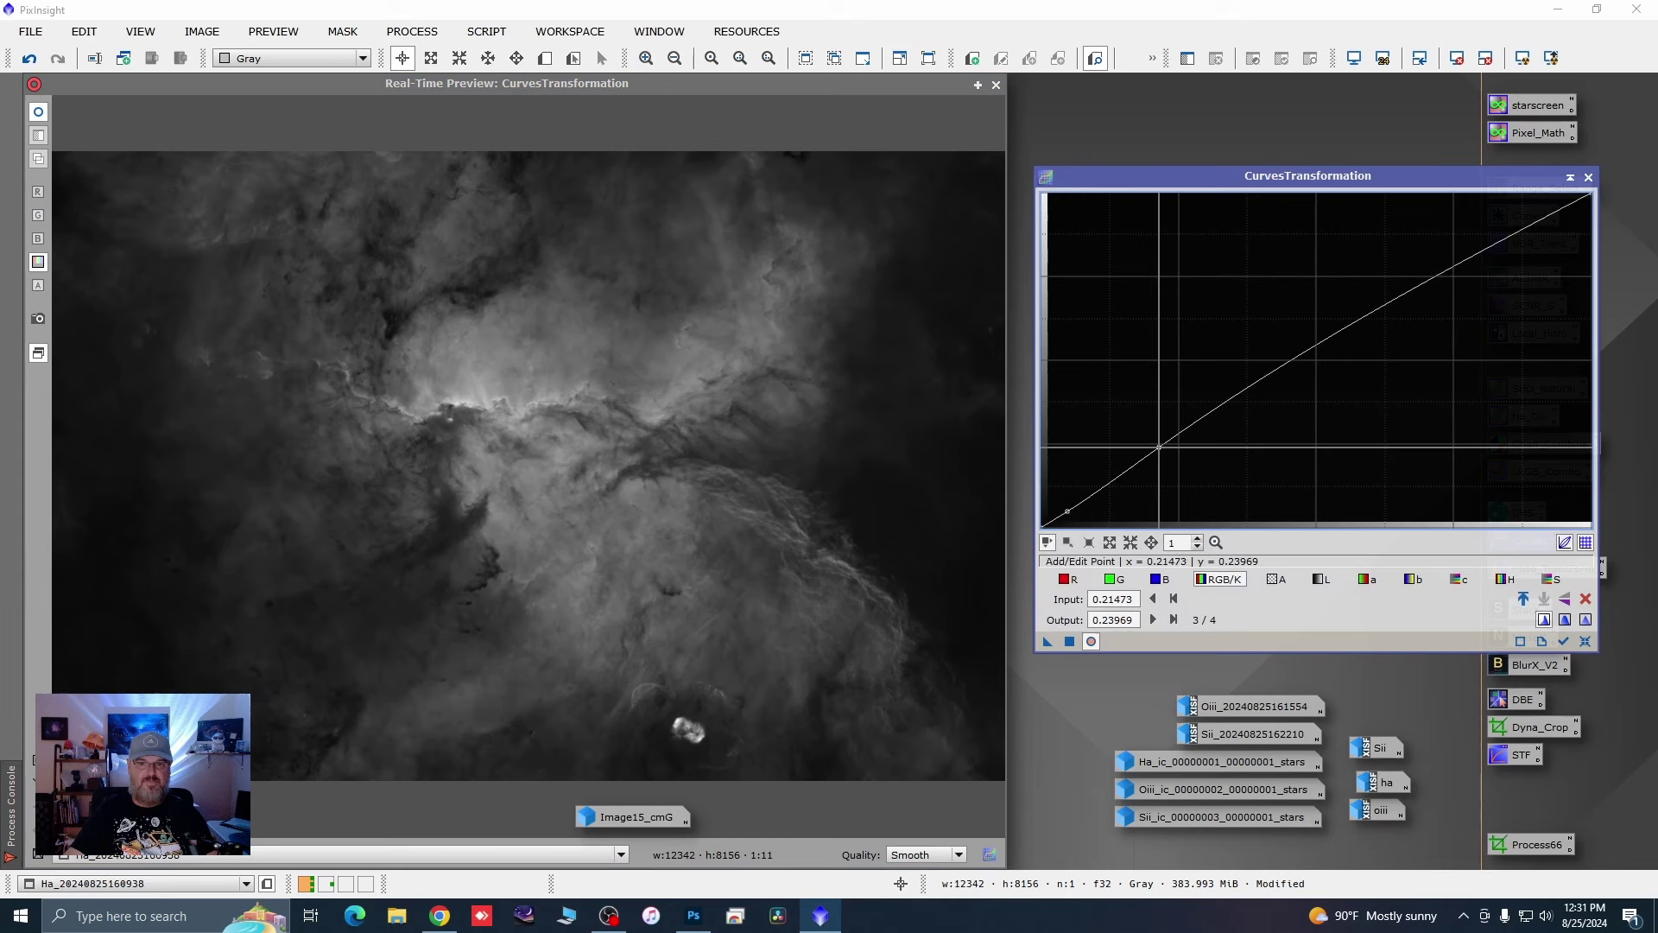
left_click(1067, 642)
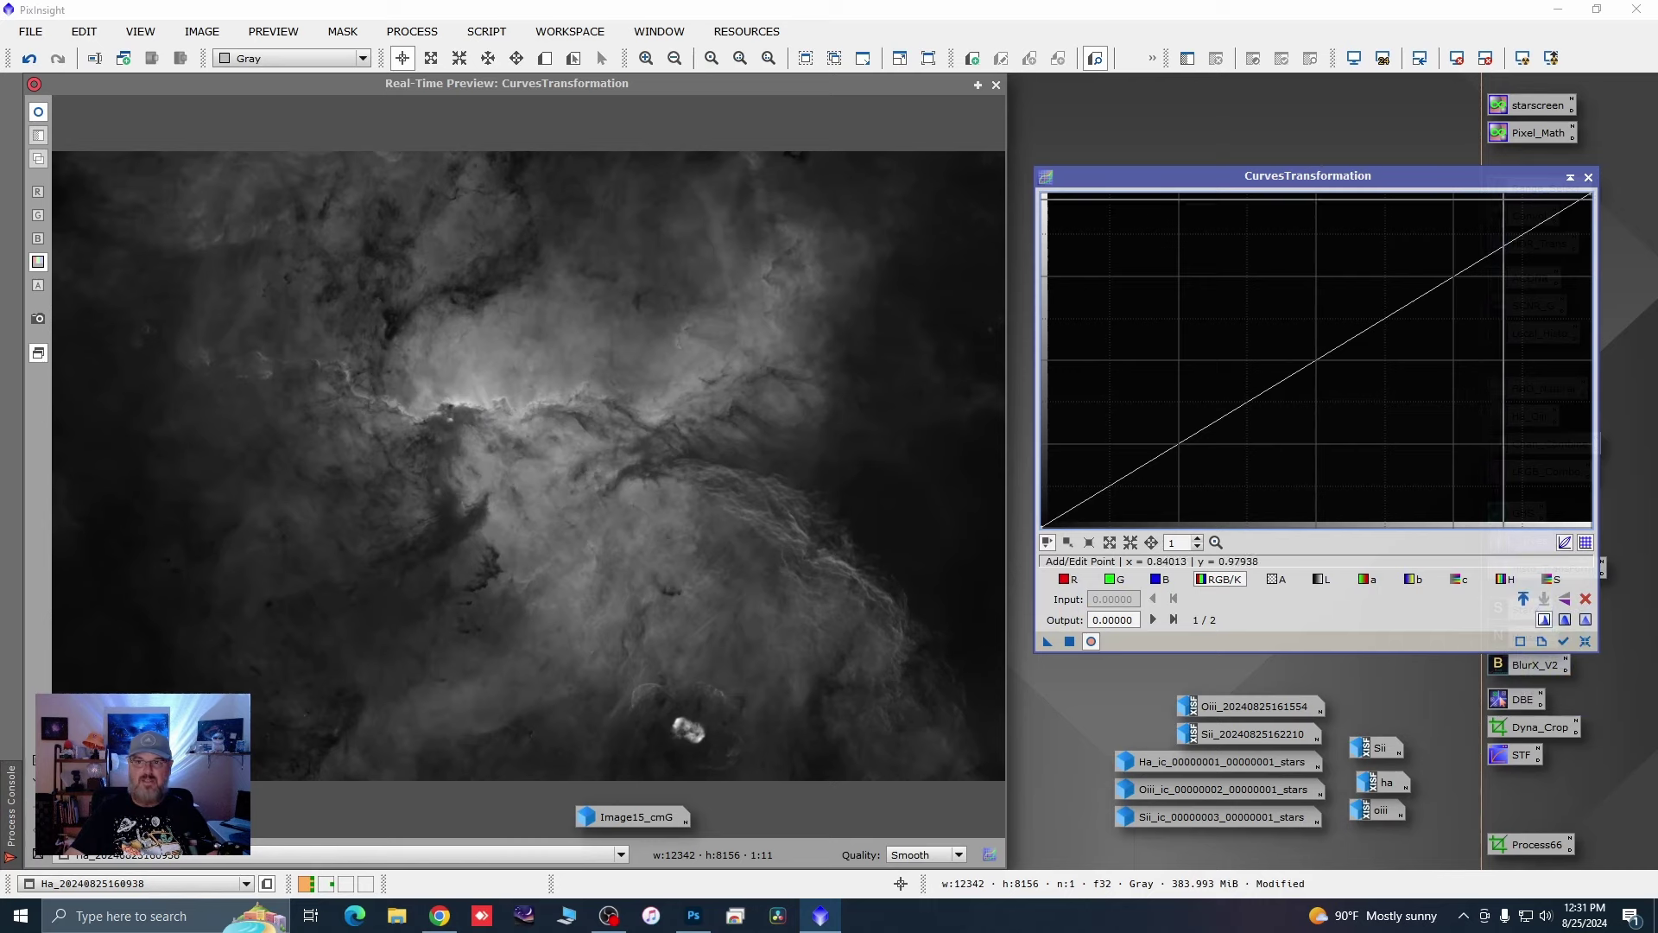
left_click(1588, 177)
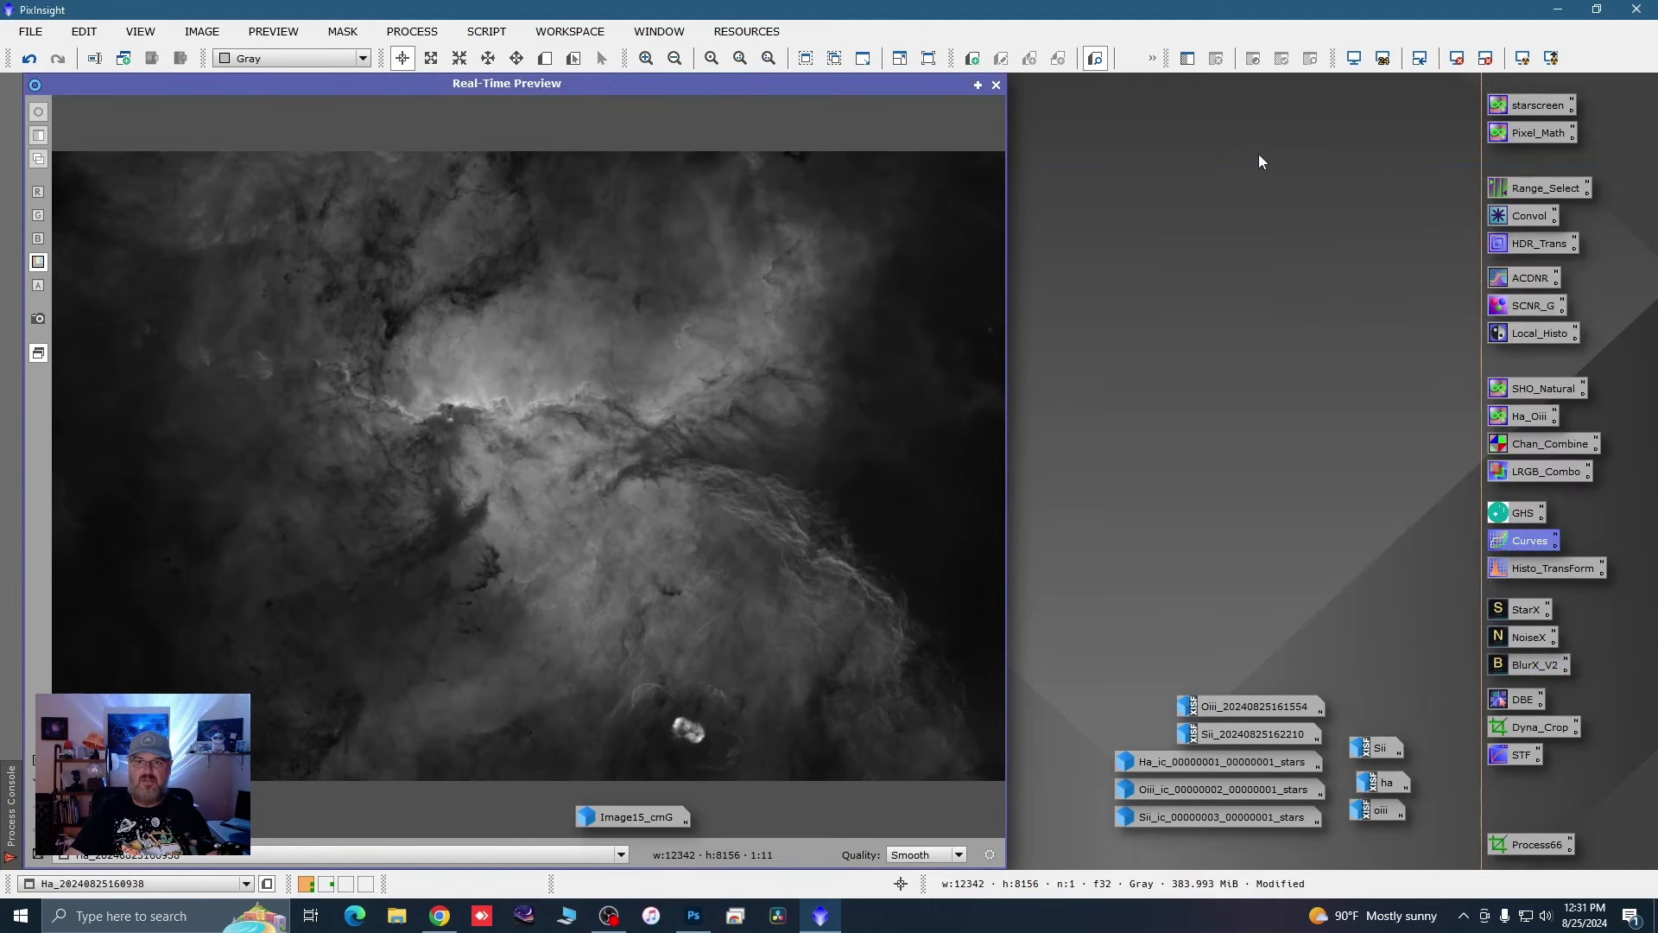
left_click(996, 85)
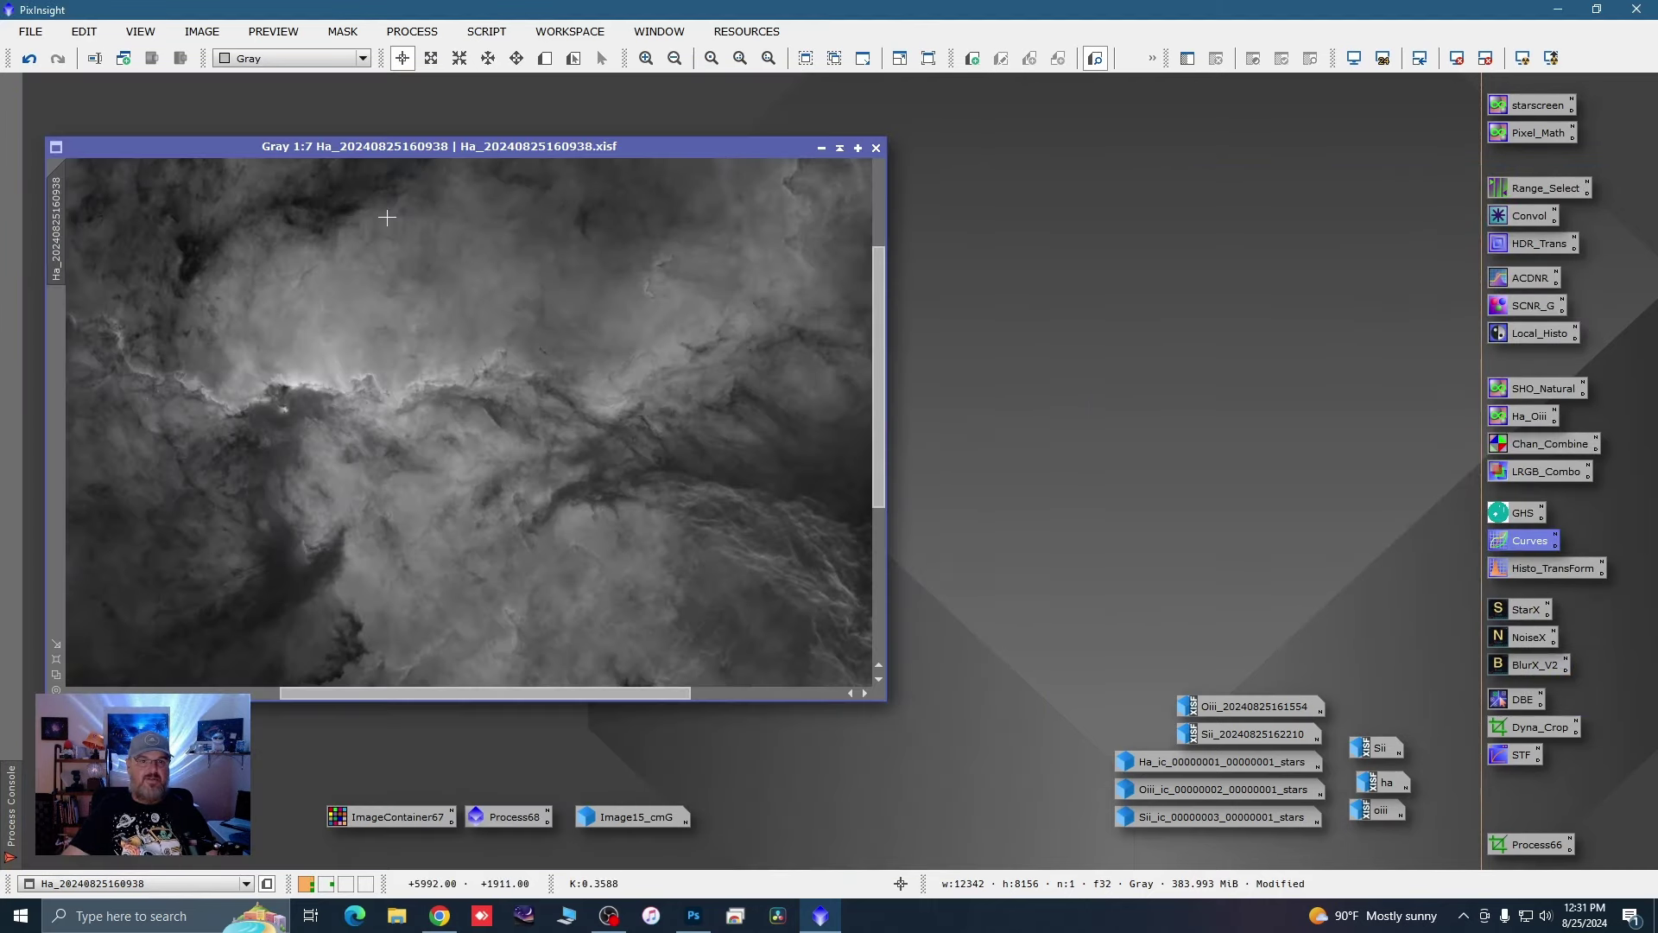
scroll(617, 350, "down", 5)
scroll(618, 350, "up", 1)
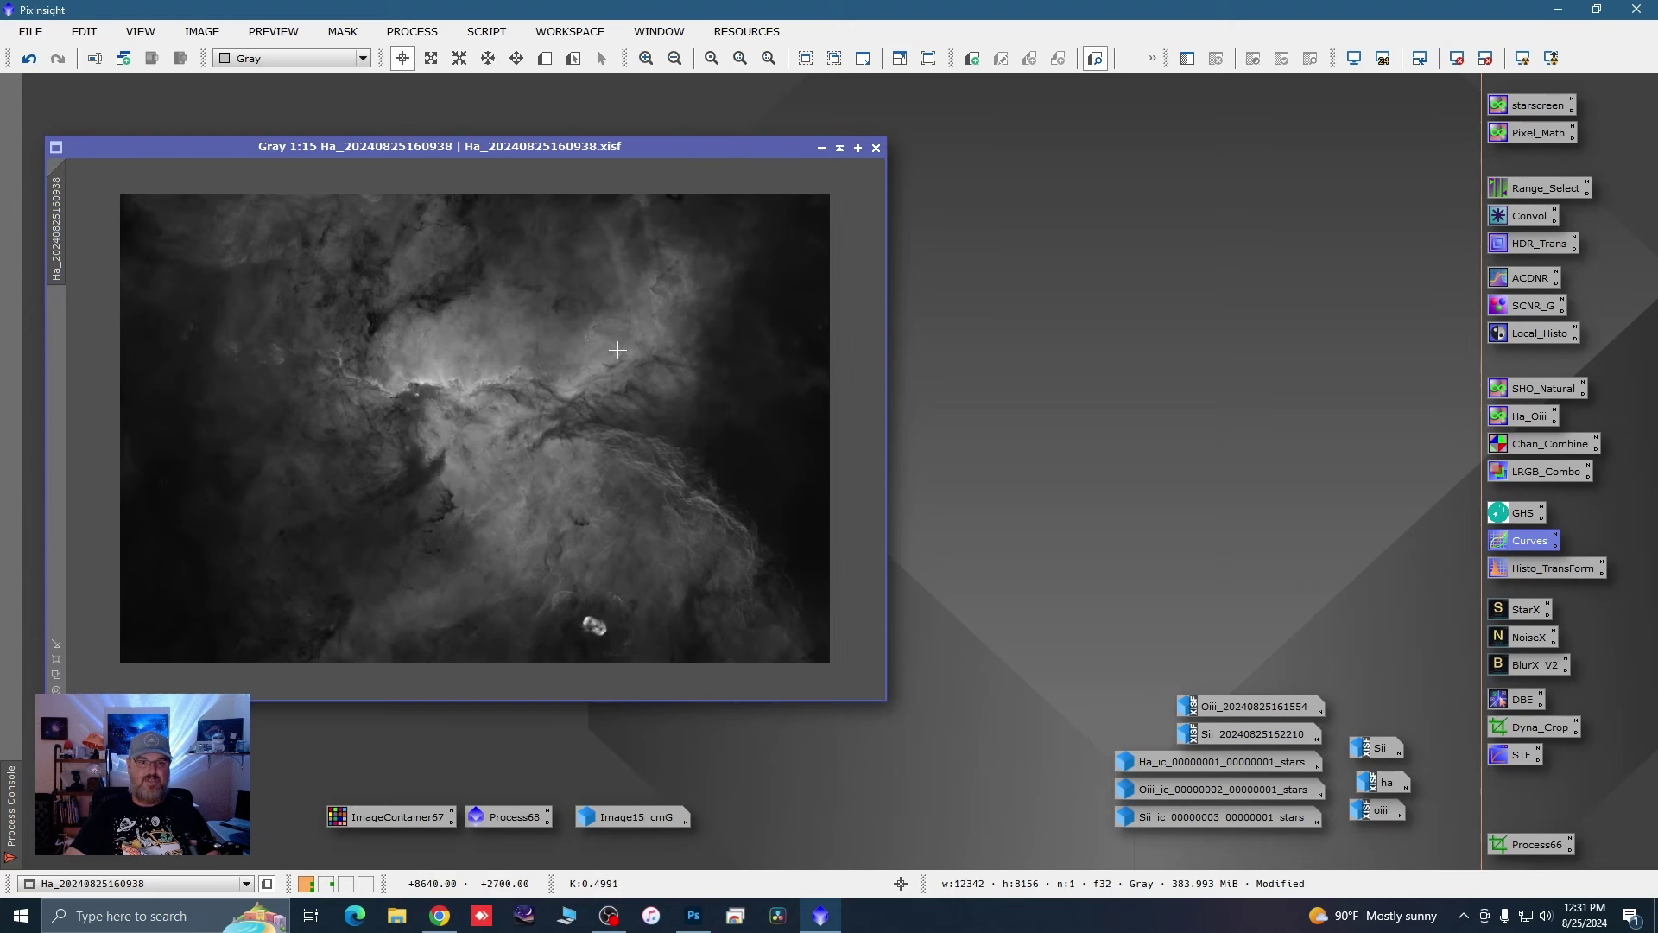
left_click(822, 148)
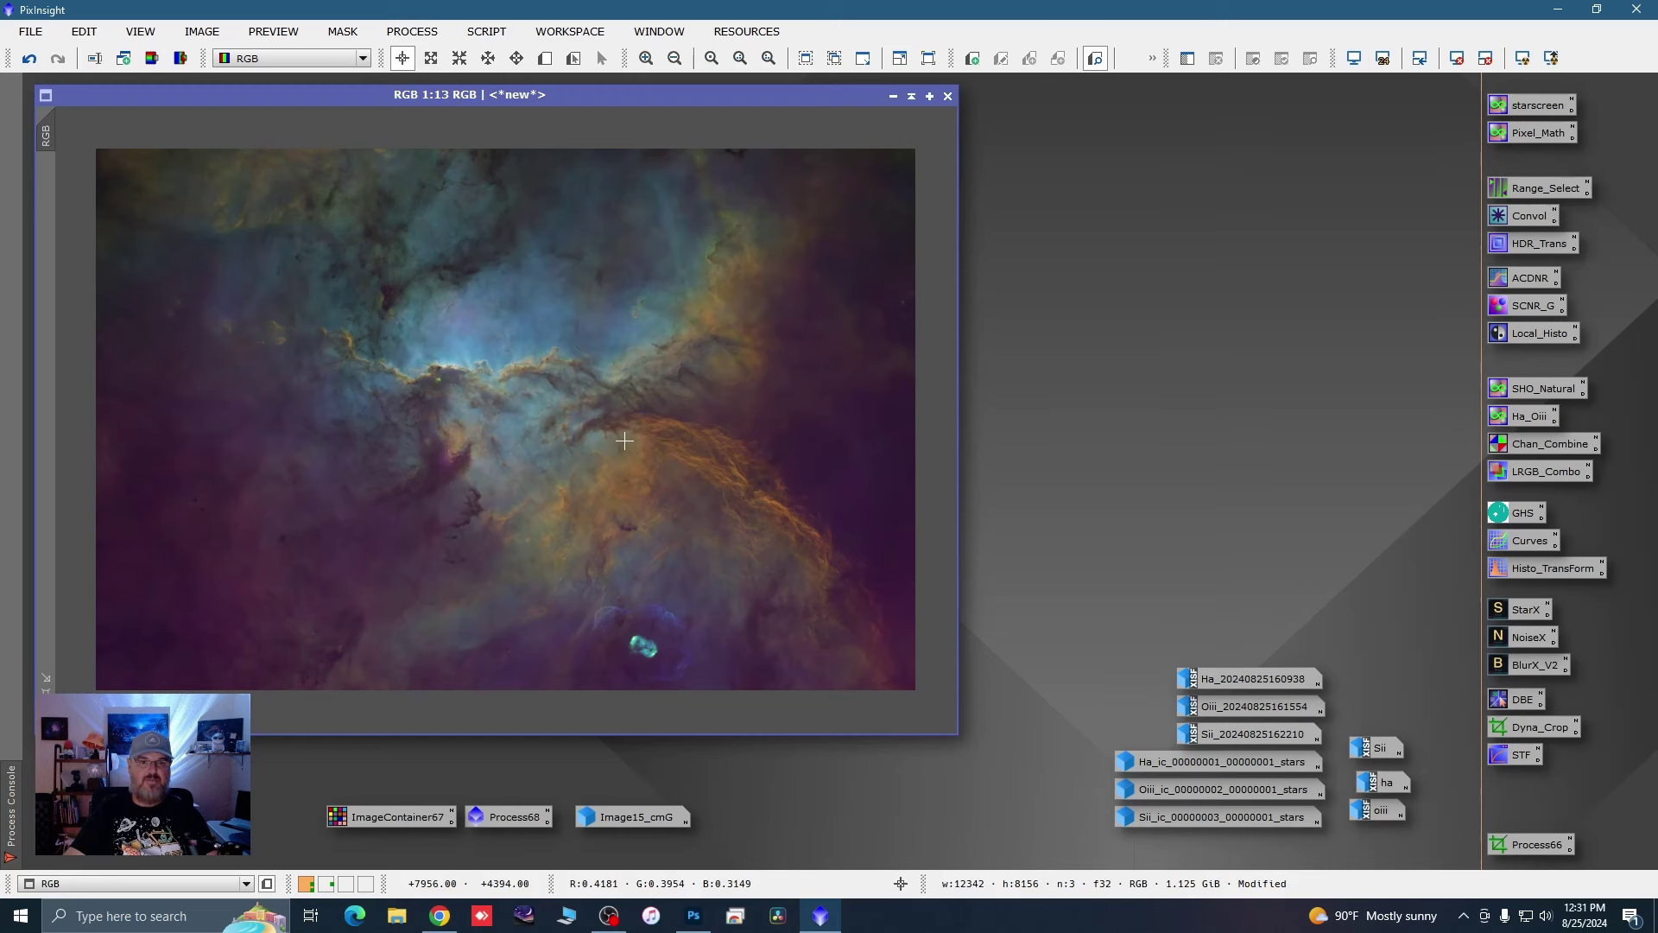
Step: Blur the RGB nebula image with Convolution at StdDev 28, then close Convolution and its preview
double_click(1505, 218)
left_click(1159, 449)
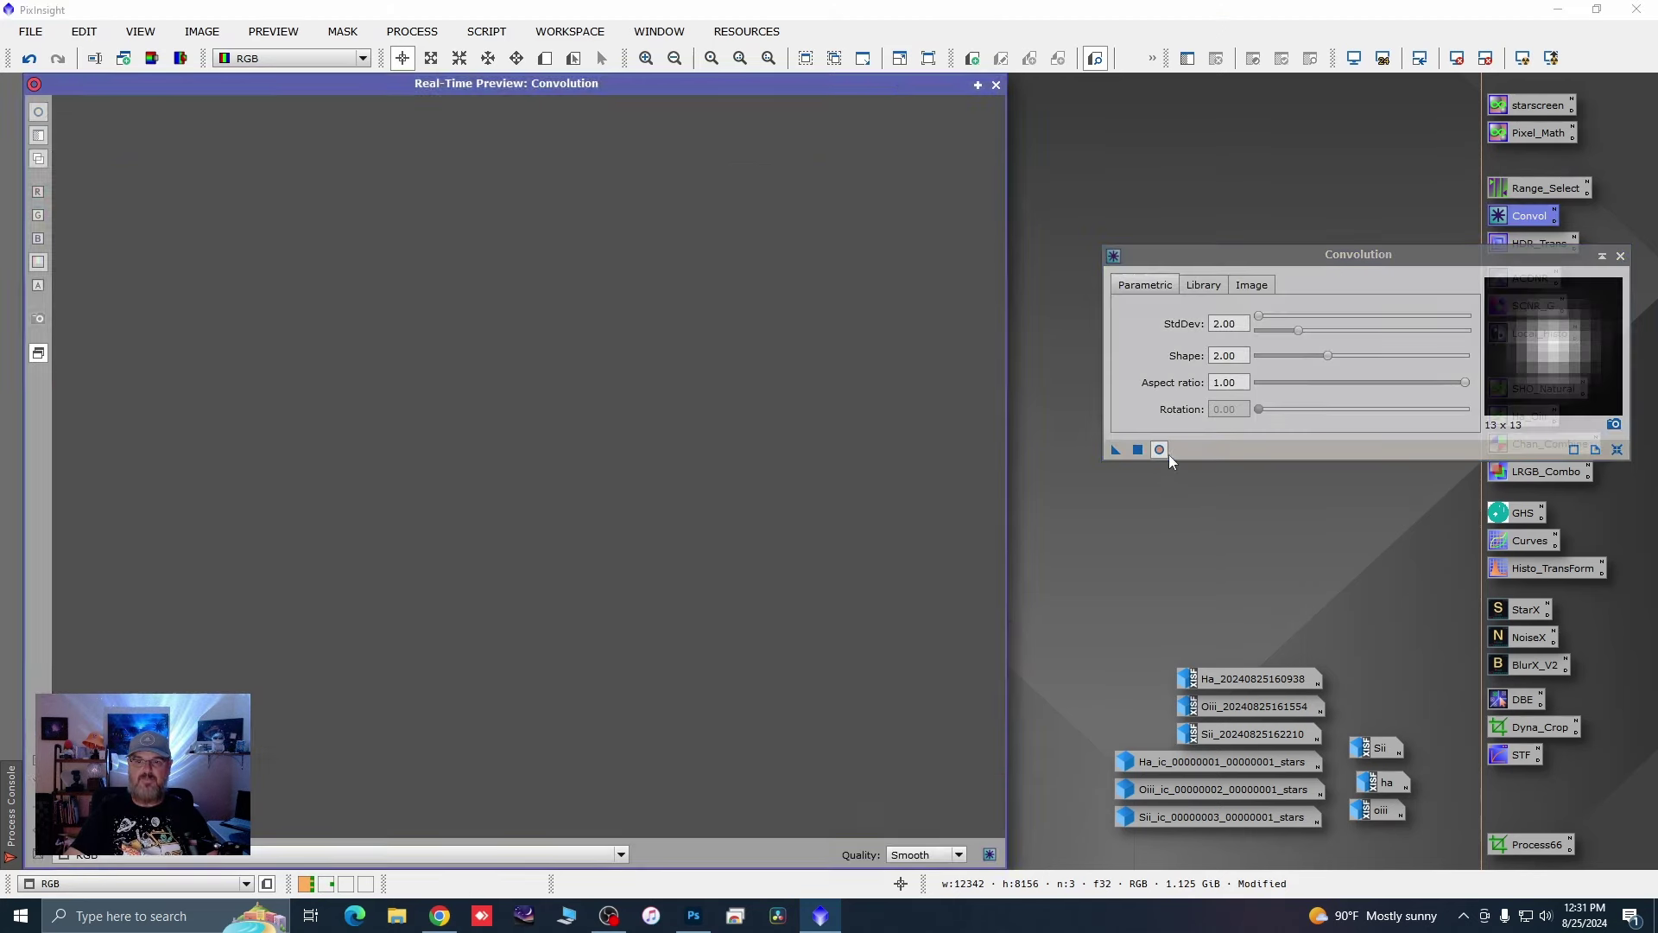
left_click_drag(1261, 318, 1276, 316)
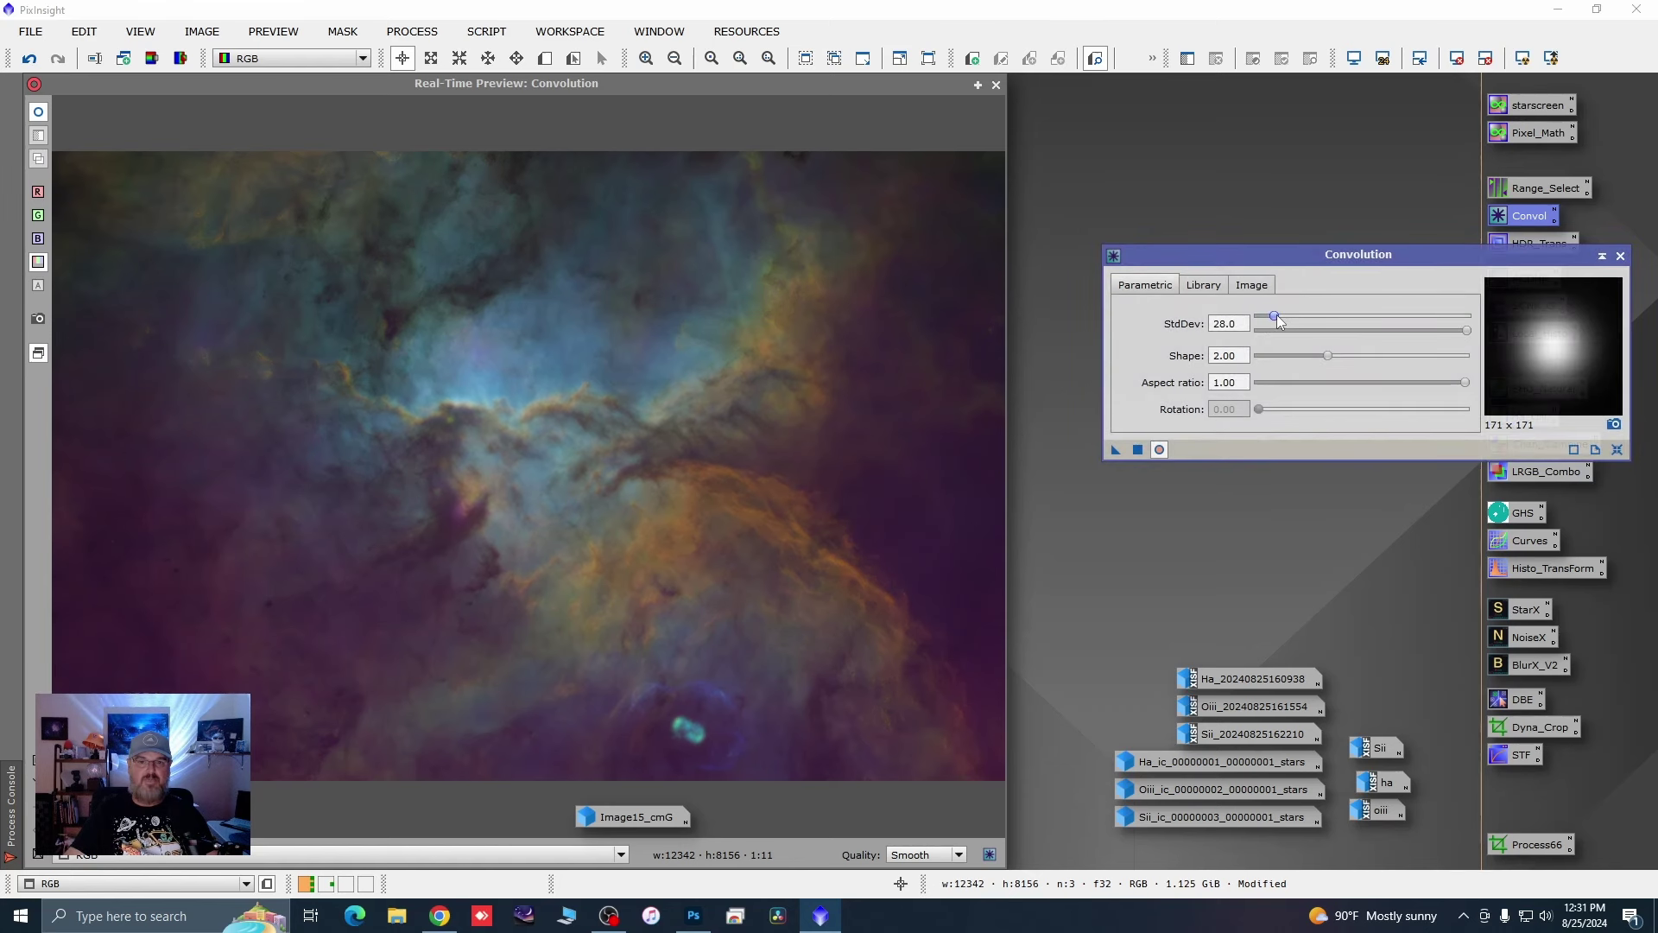
left_click(1140, 450)
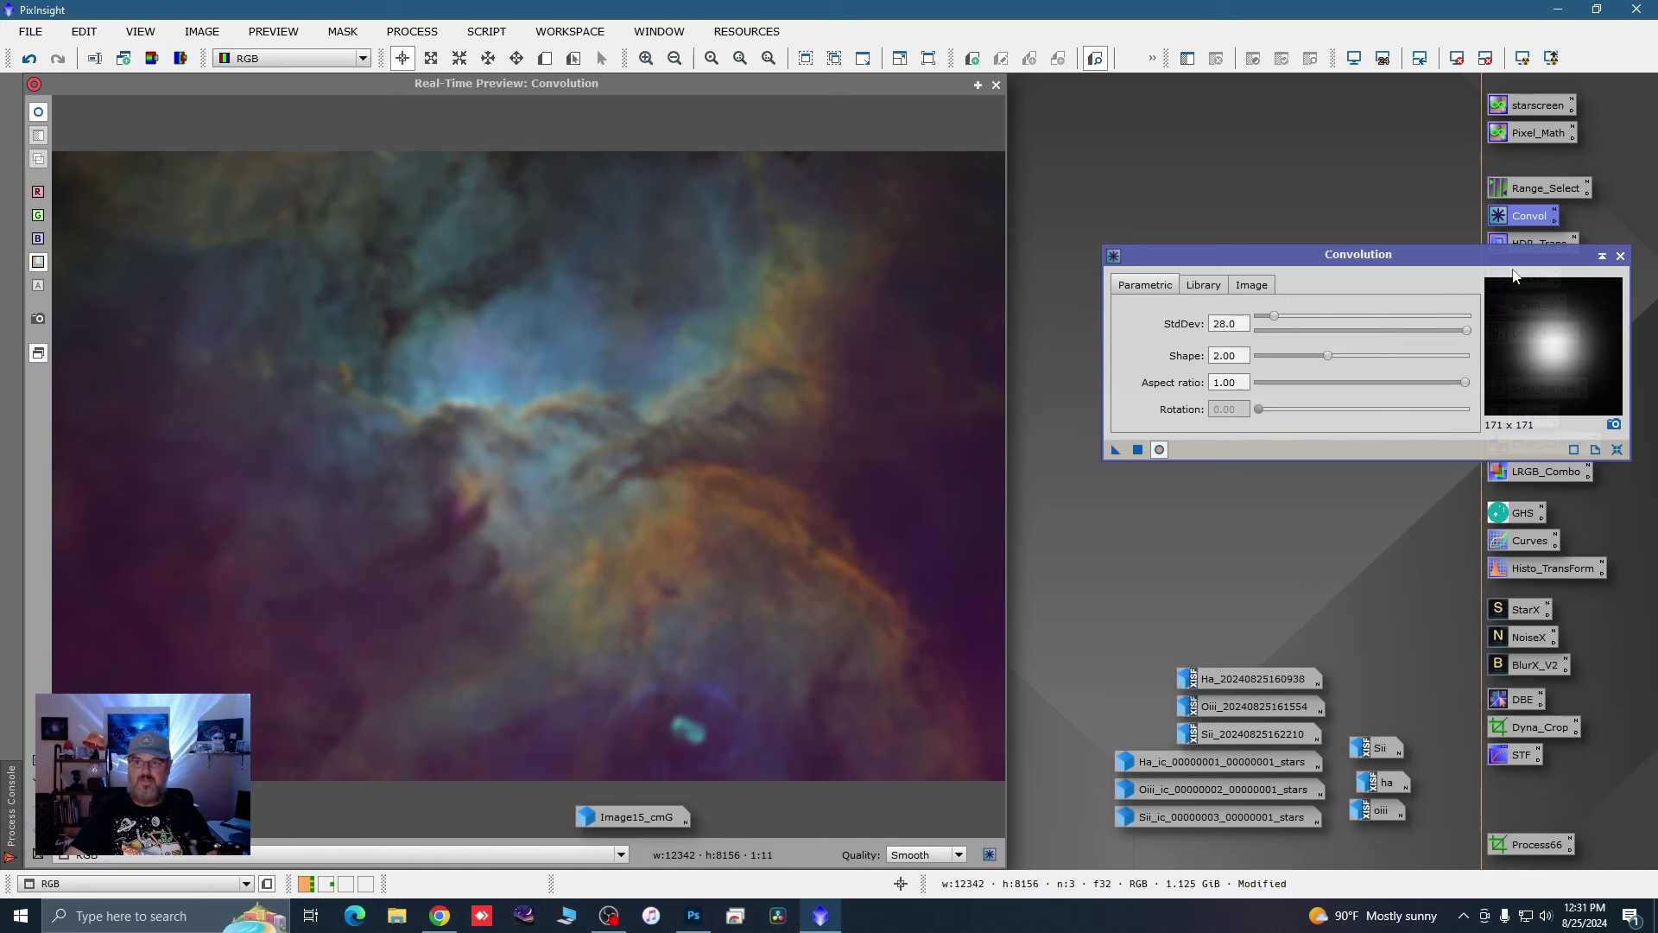
left_click(1621, 258)
left_click(996, 85)
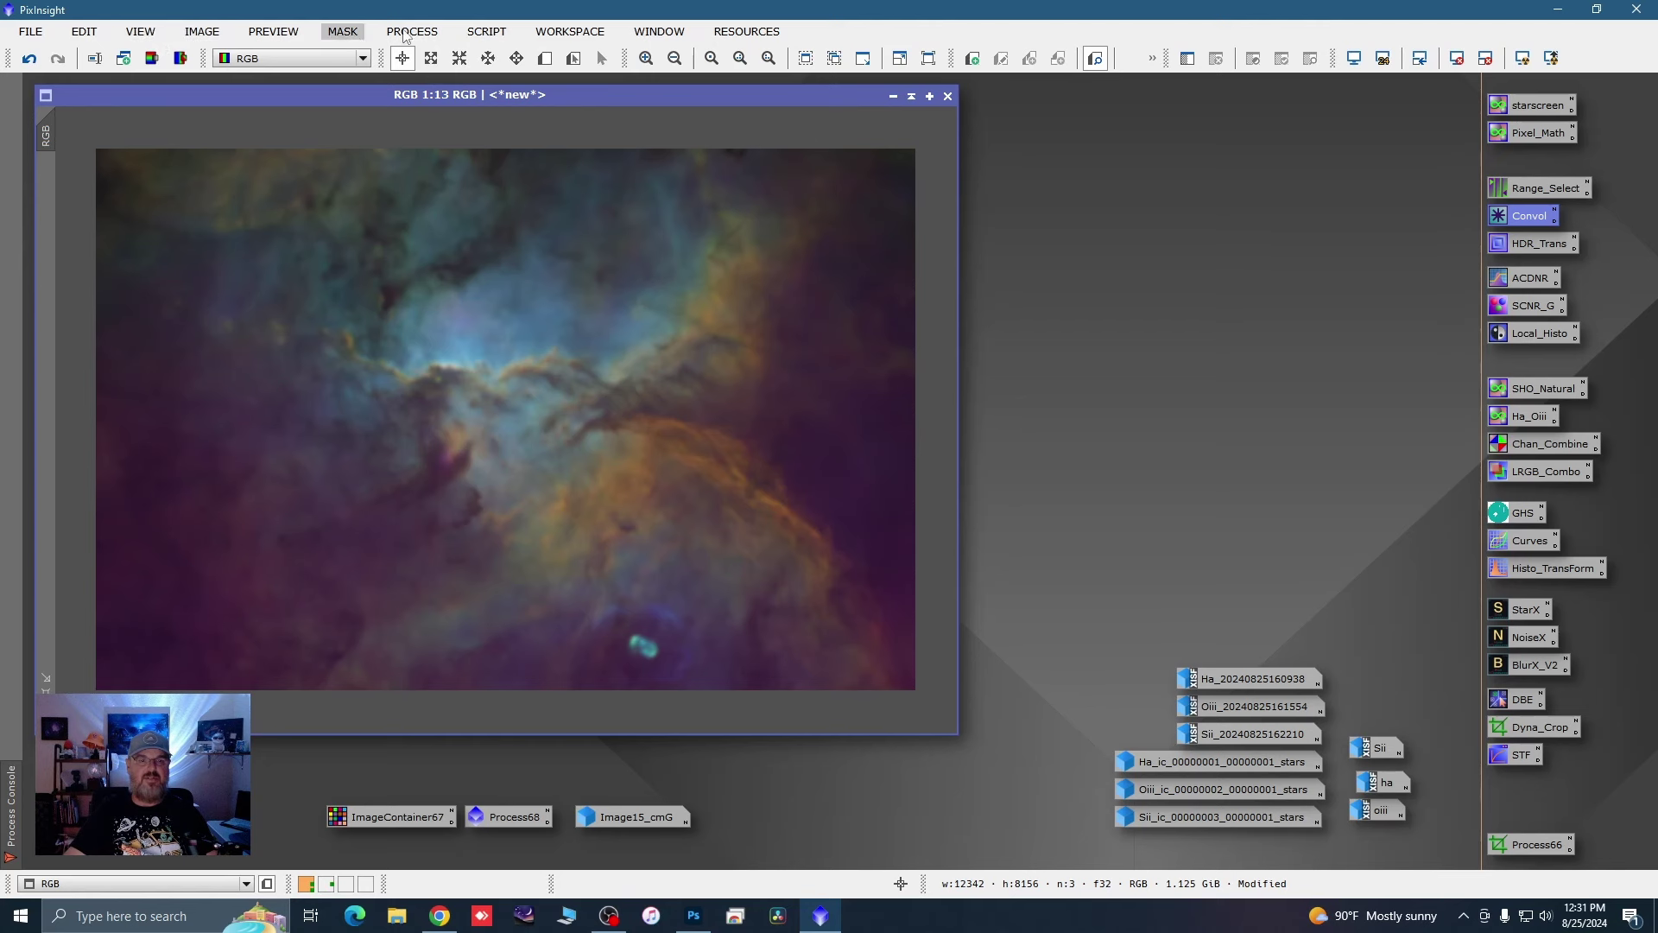
Step: Invert the blurred RGB image with IMAGE > Invert to get a pale negative
left_click(202, 32)
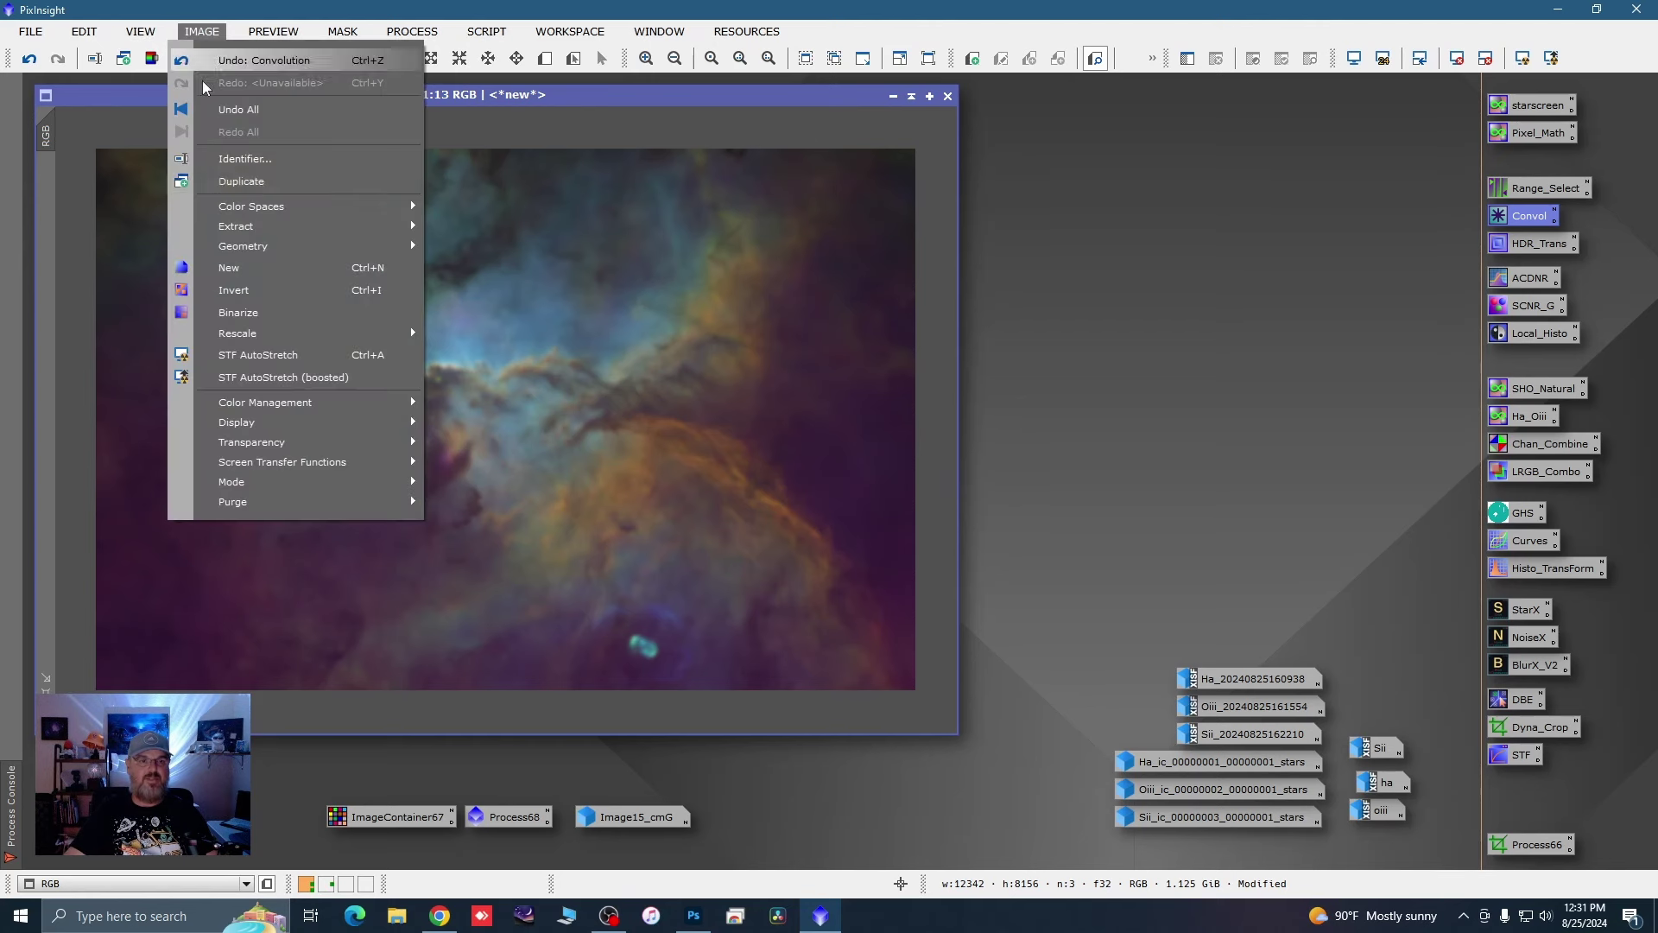
left_click(233, 290)
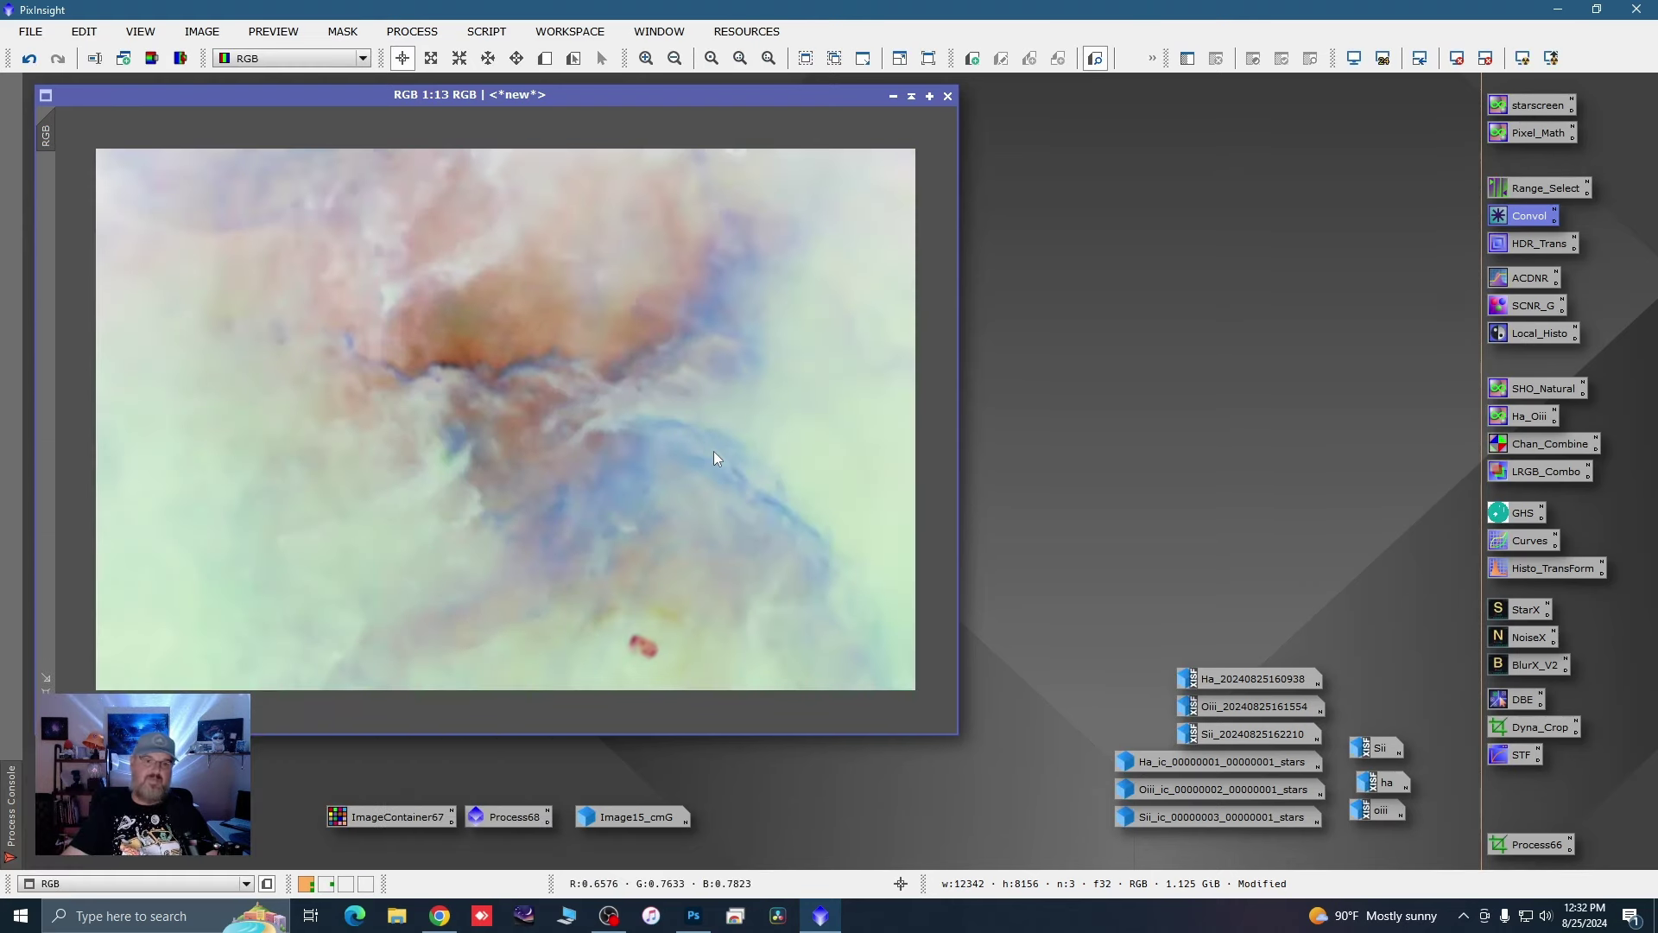
scroll(687, 429, "up", 4)
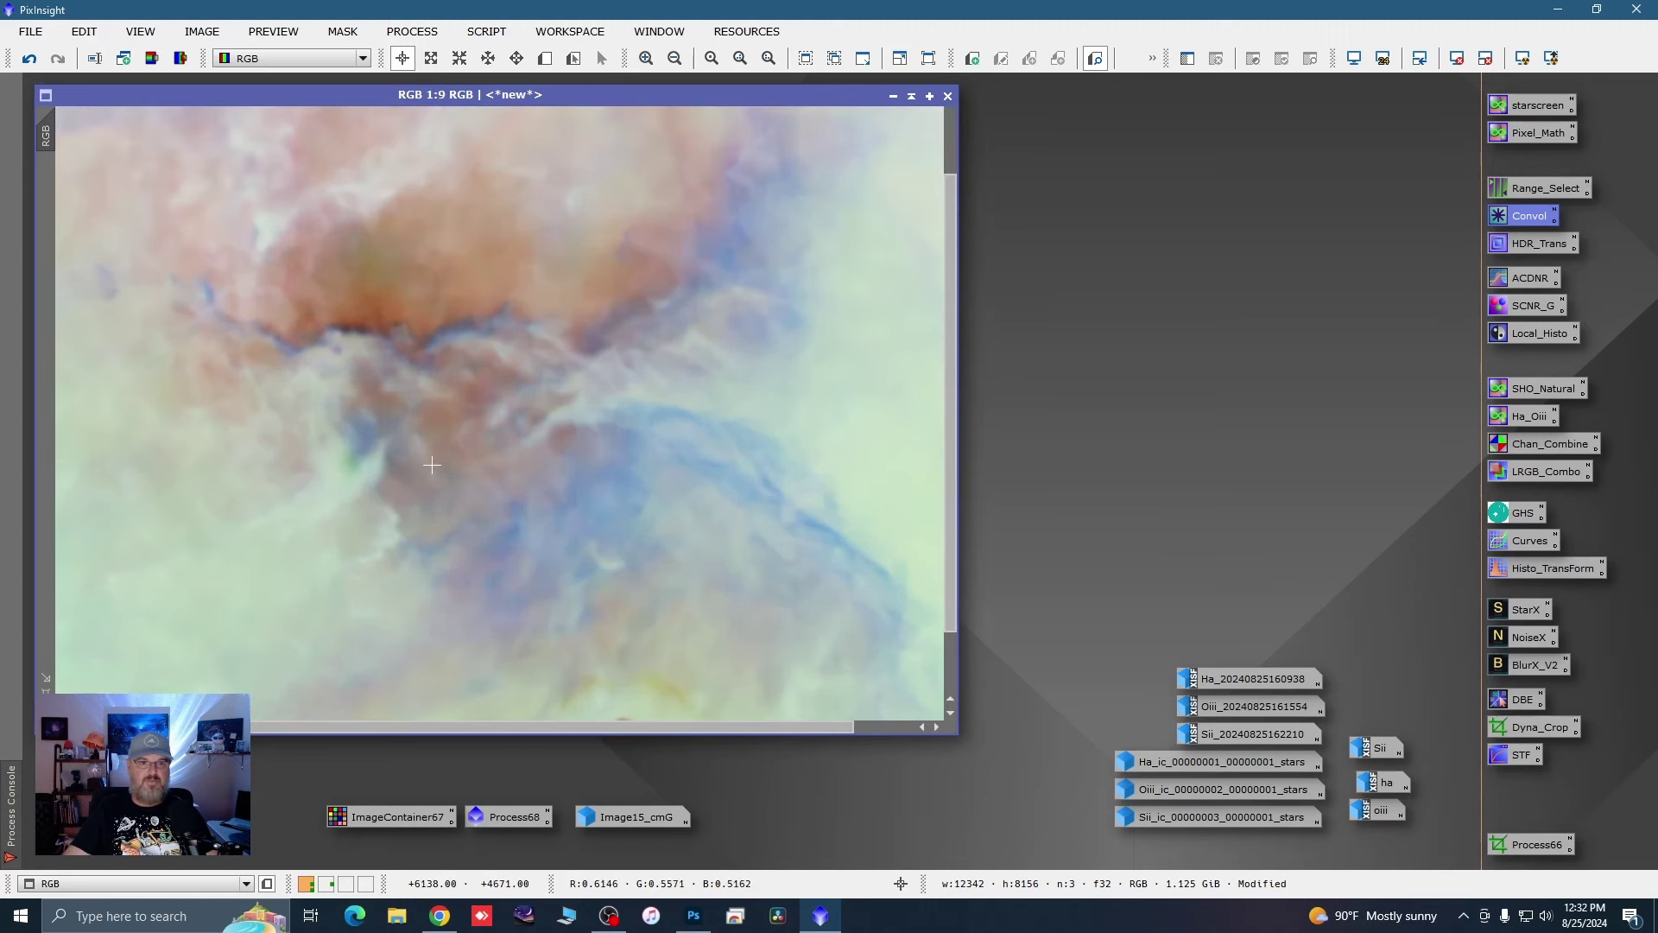
scroll(682, 449, "down", 4)
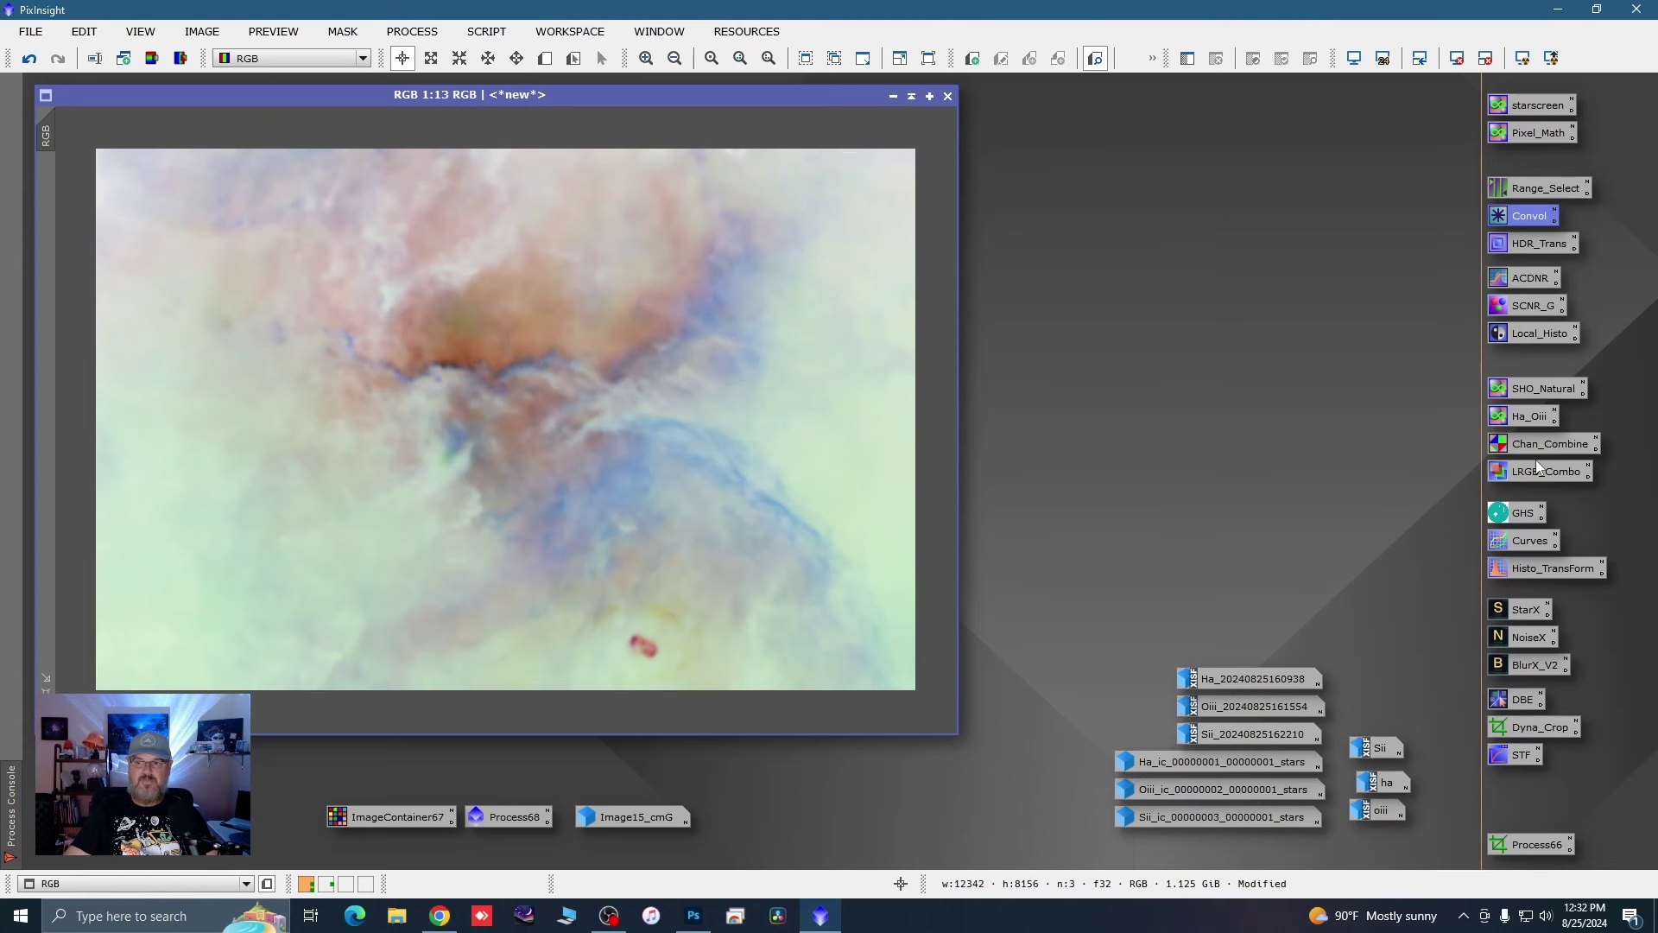
Step: Apply SCNR green removal at amount 0.76 to the inverted image
double_click(1527, 304)
left_click_drag(1361, 422, 1347, 421)
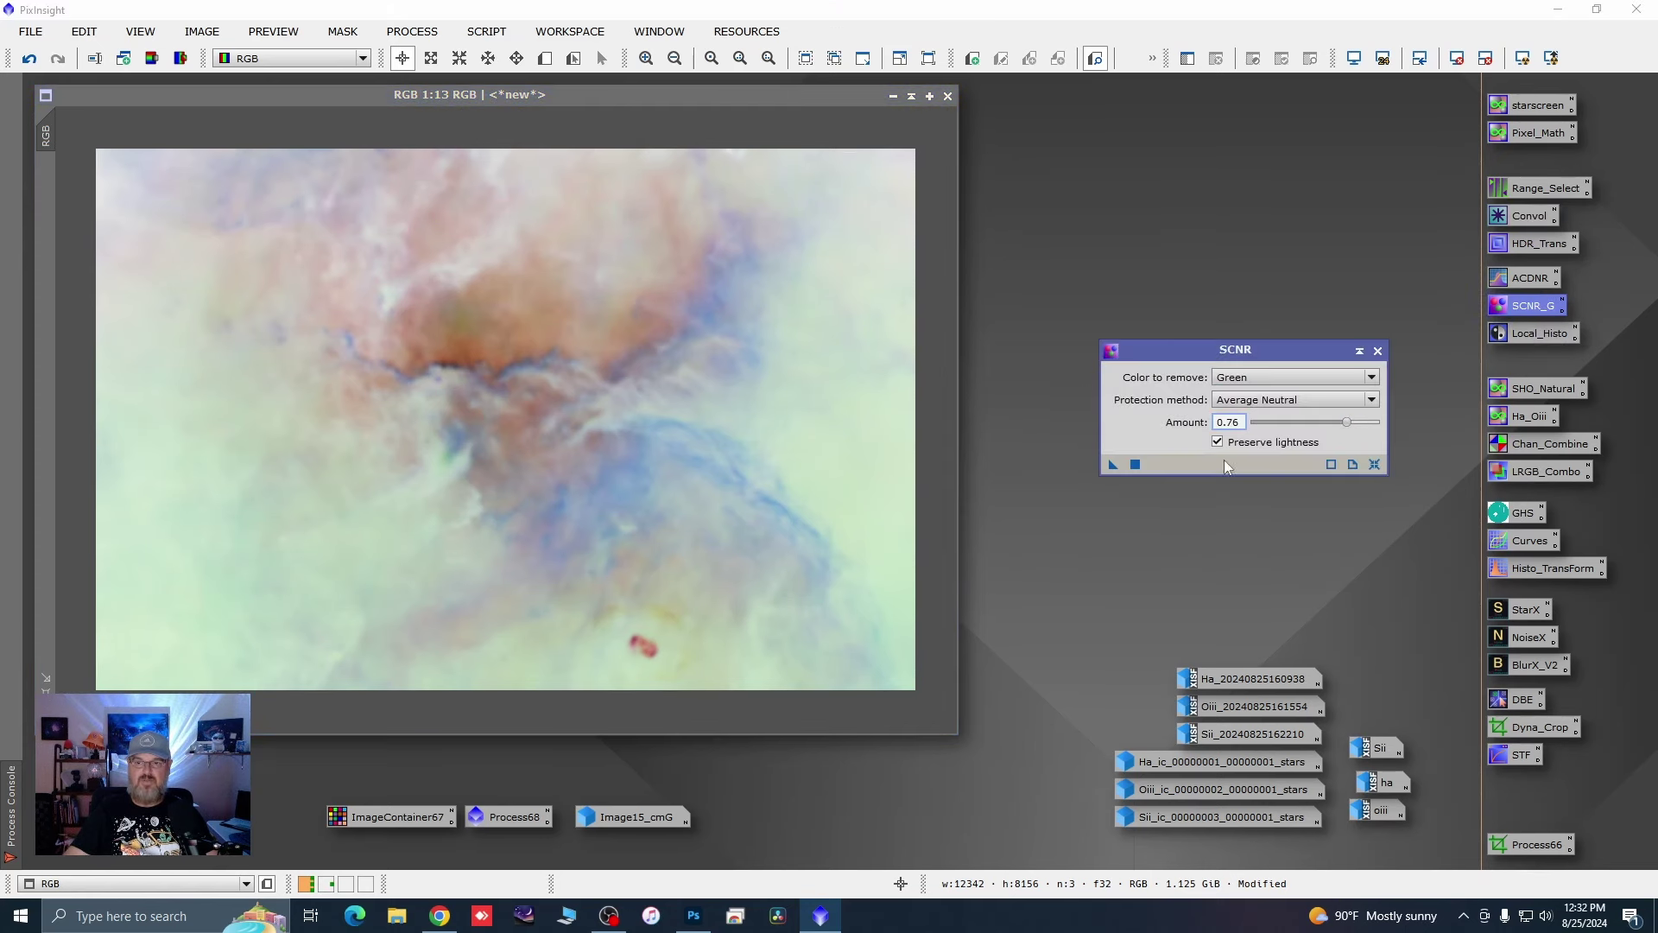
left_click_drag(1113, 465, 862, 485)
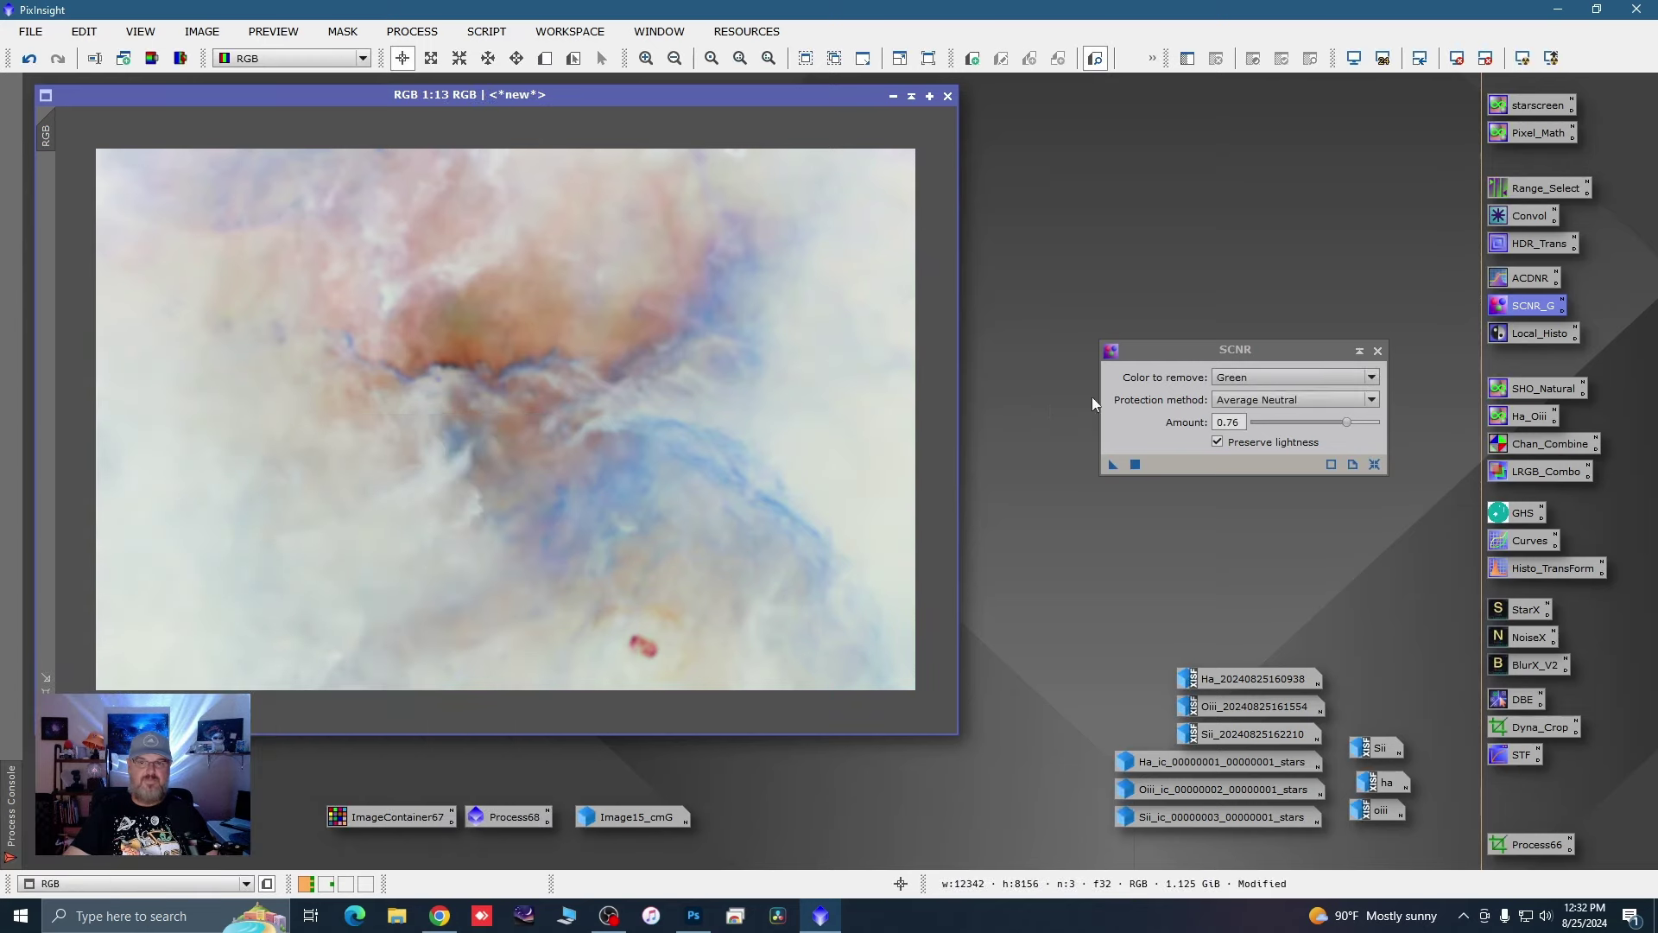
left_click(1377, 350)
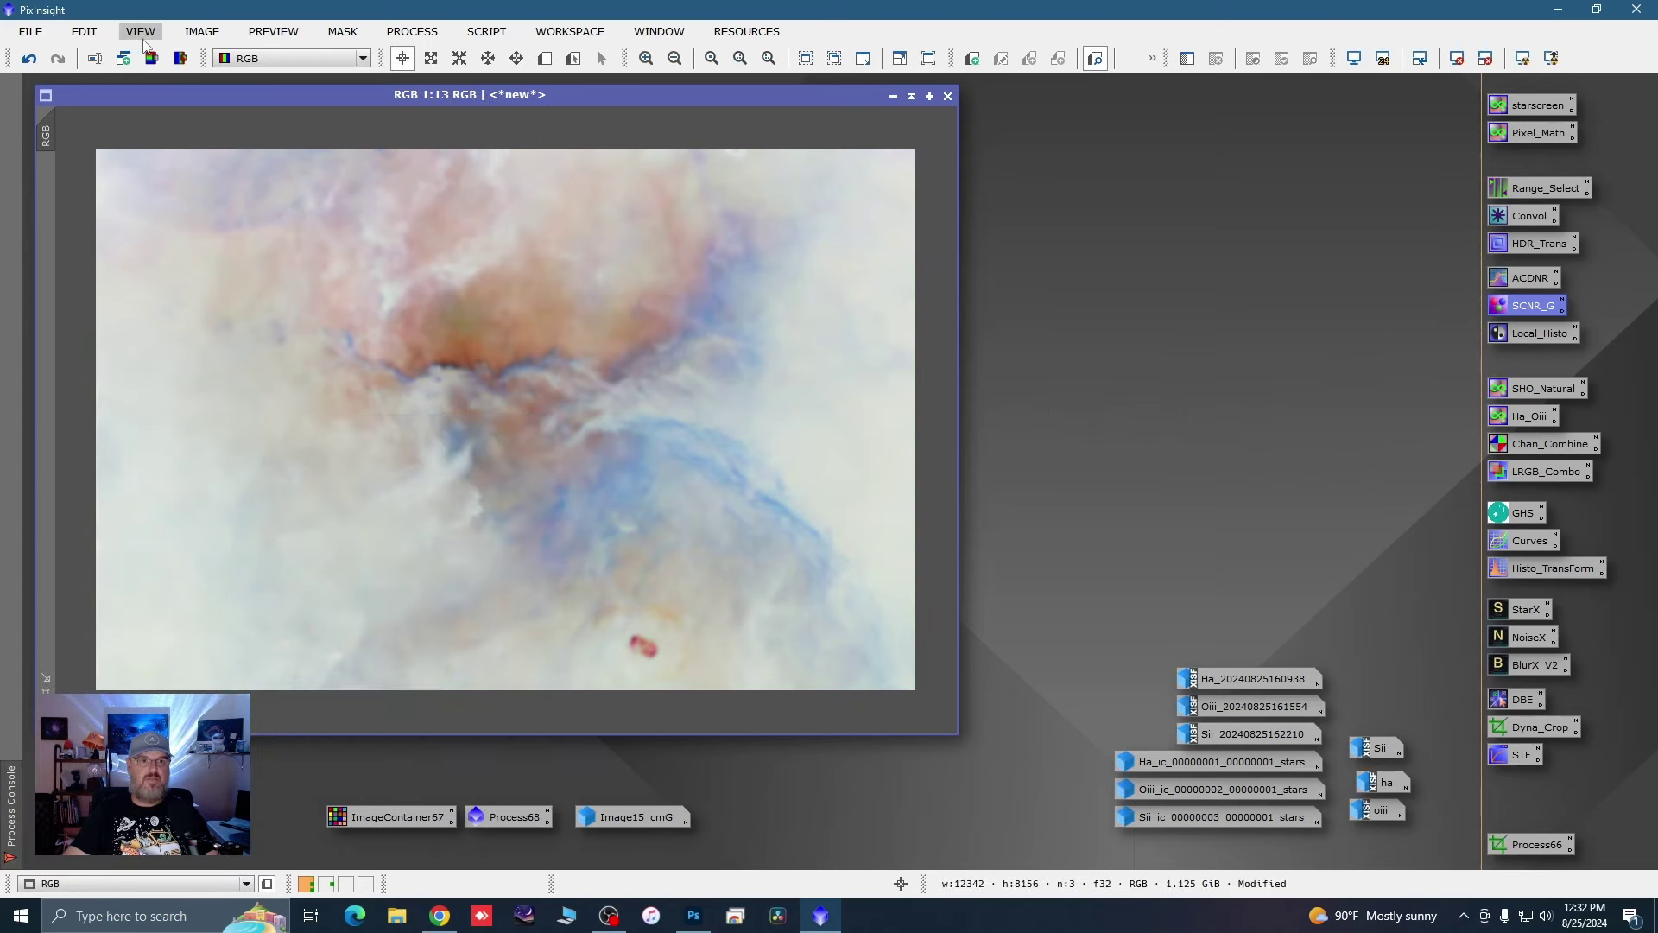
left_click(202, 31)
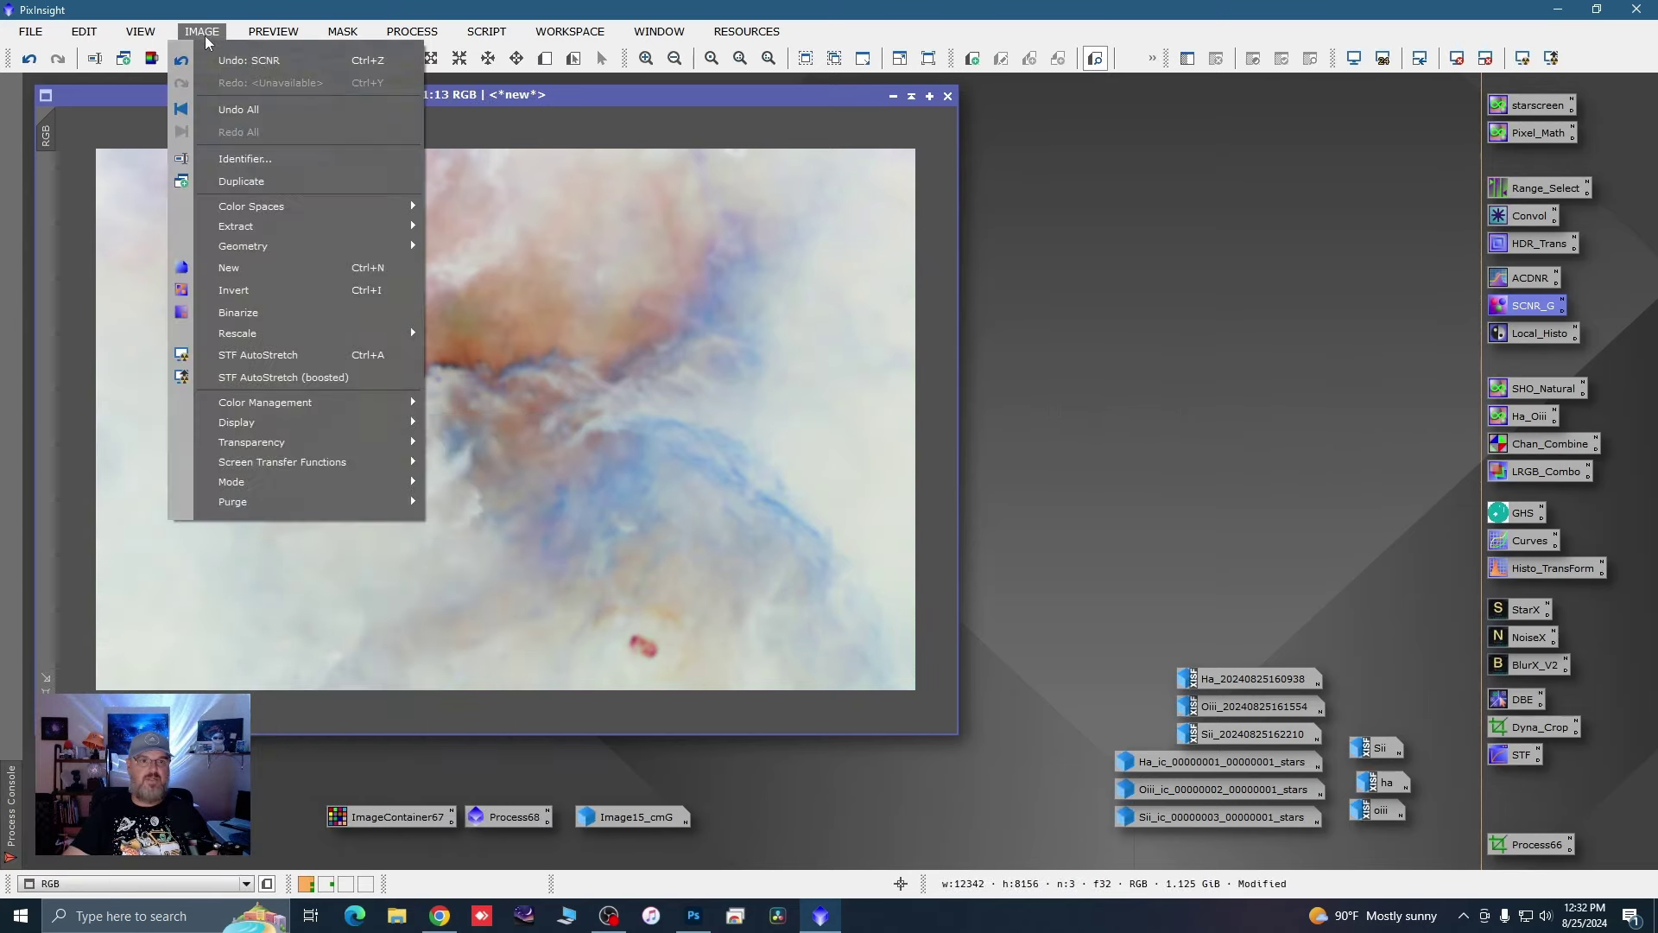
Step: Invert the image back to a positive
left_click(263, 286)
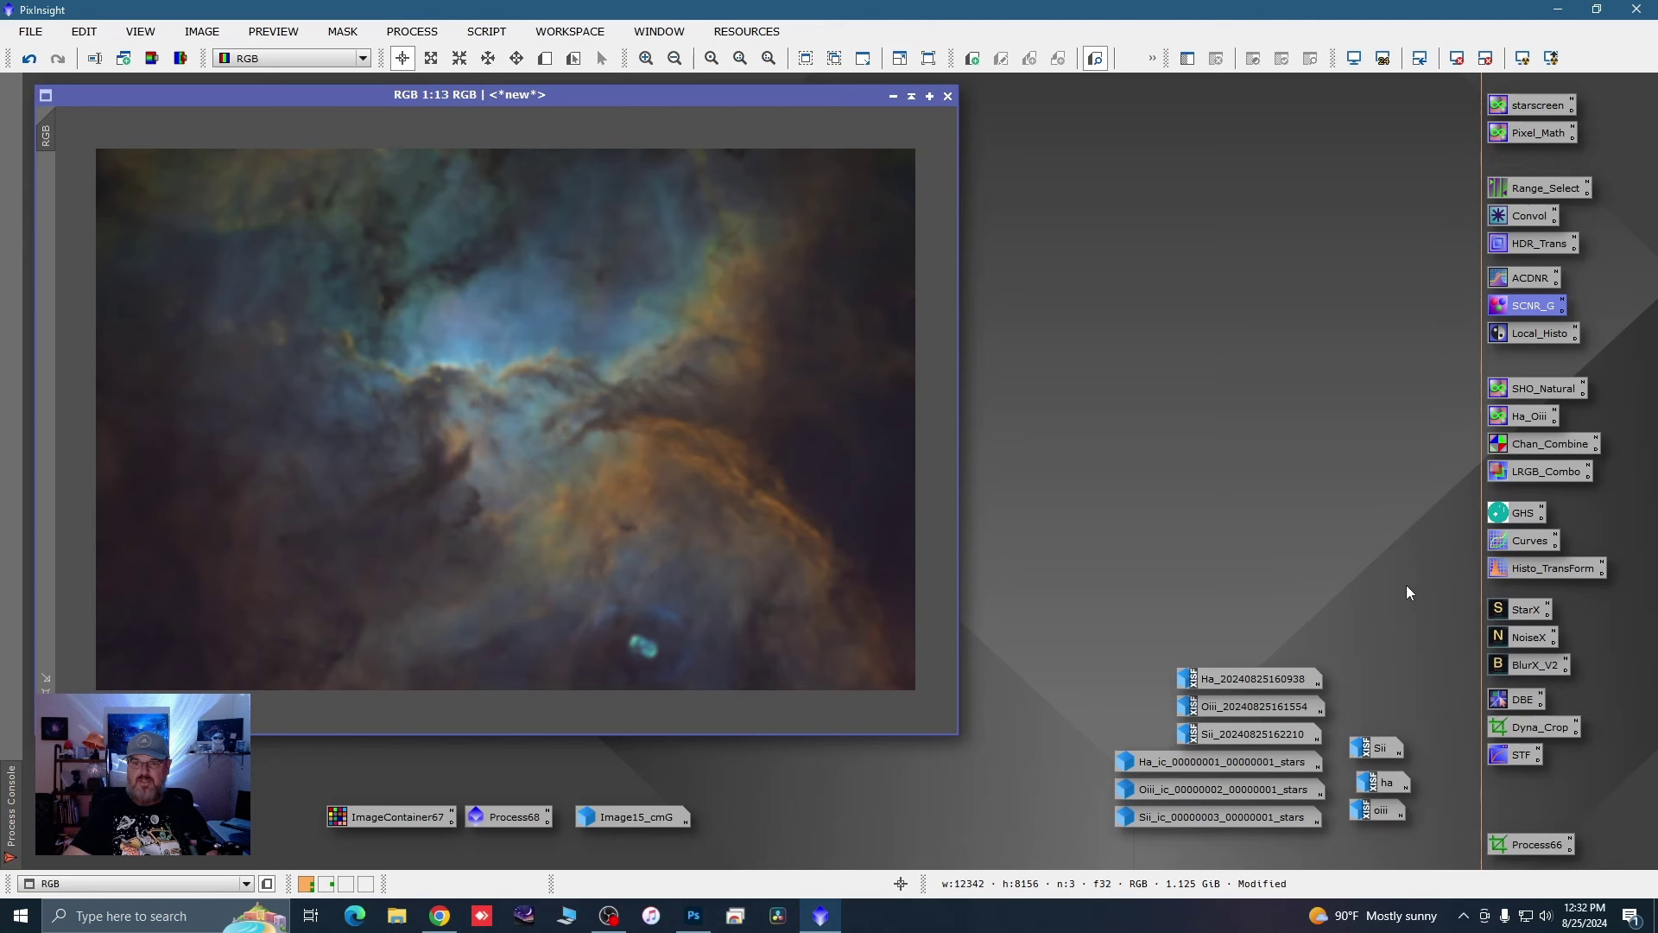
double_click(1522, 470)
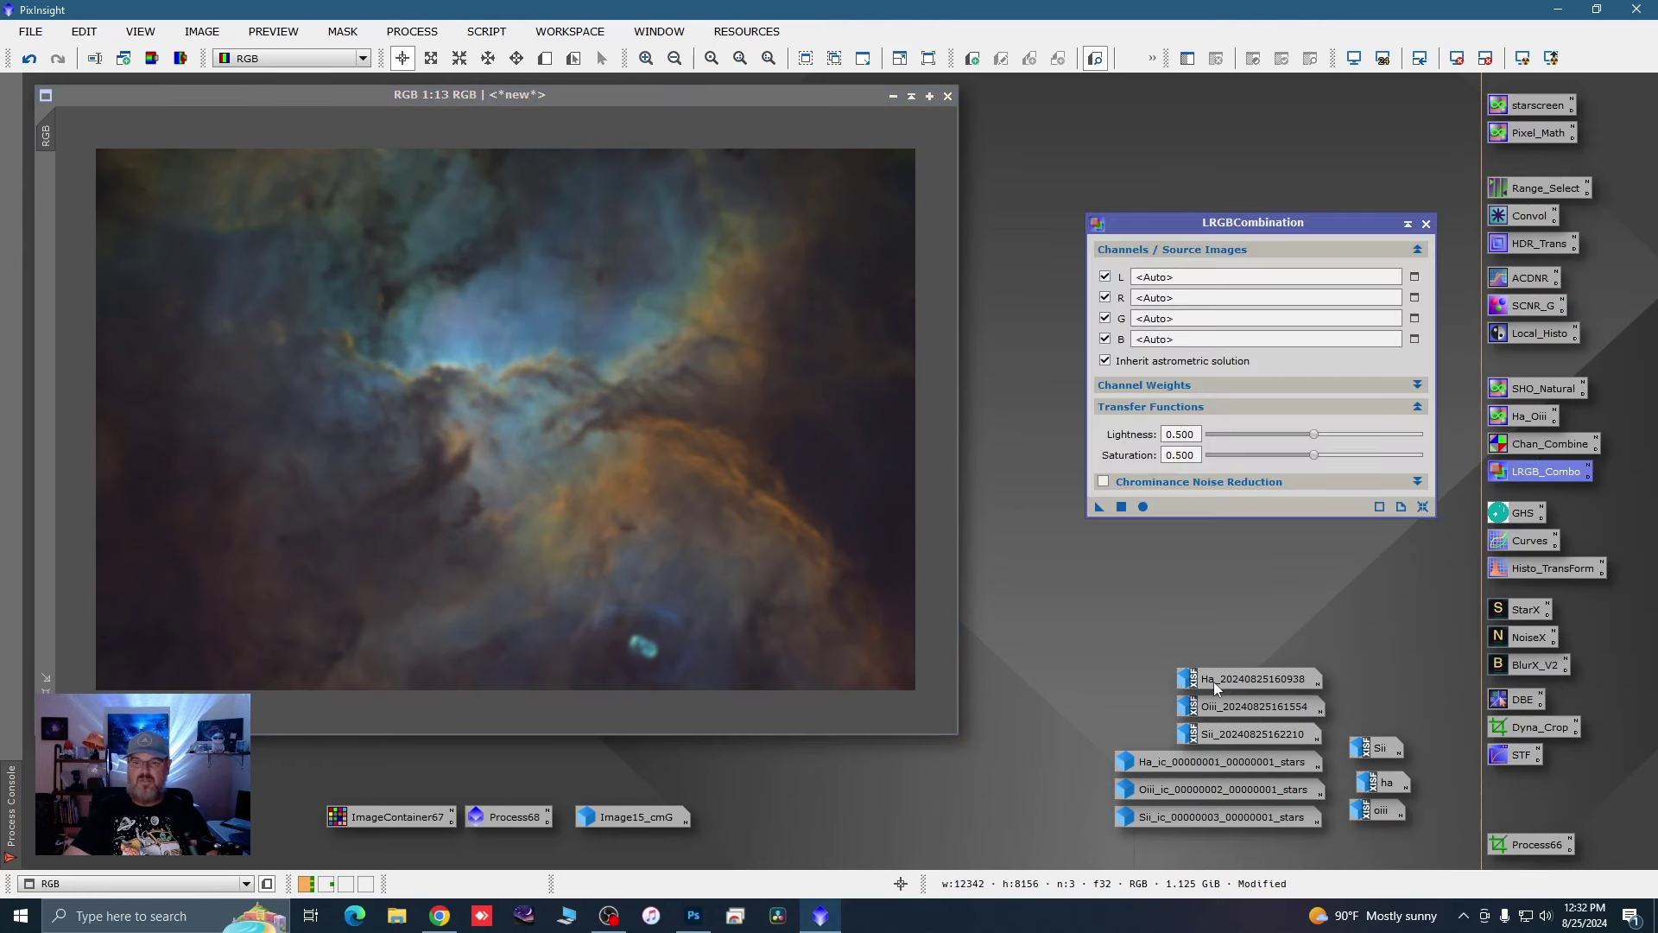
left_click_drag(1214, 682, 1213, 279)
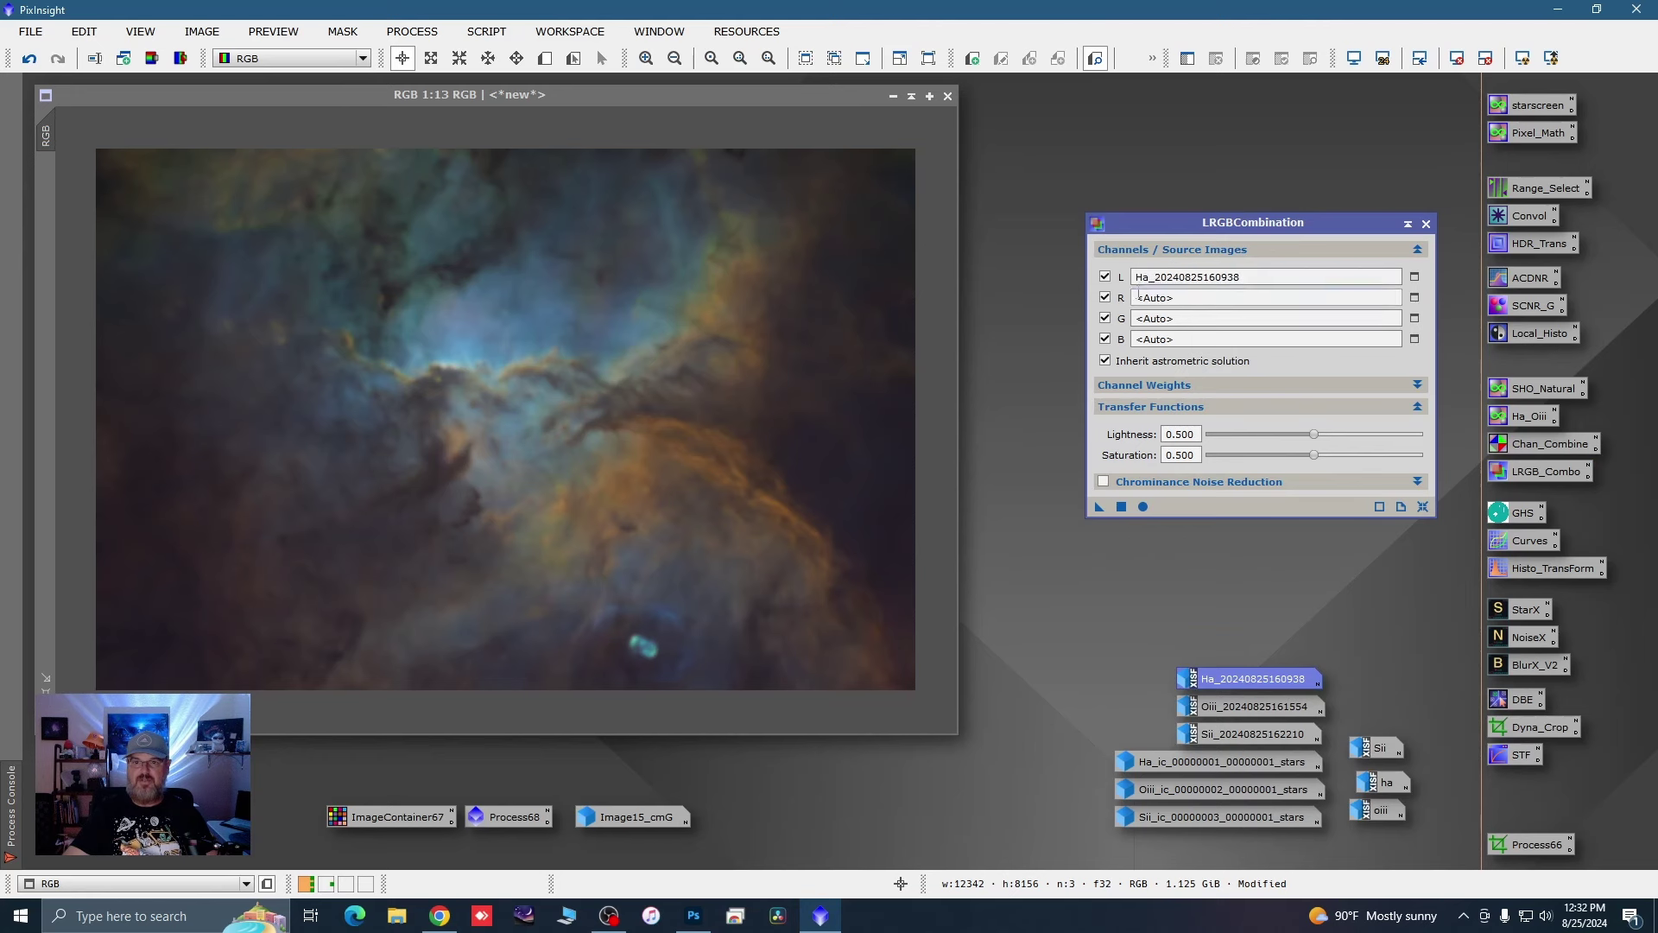
left_click(1105, 297)
left_click(1105, 318)
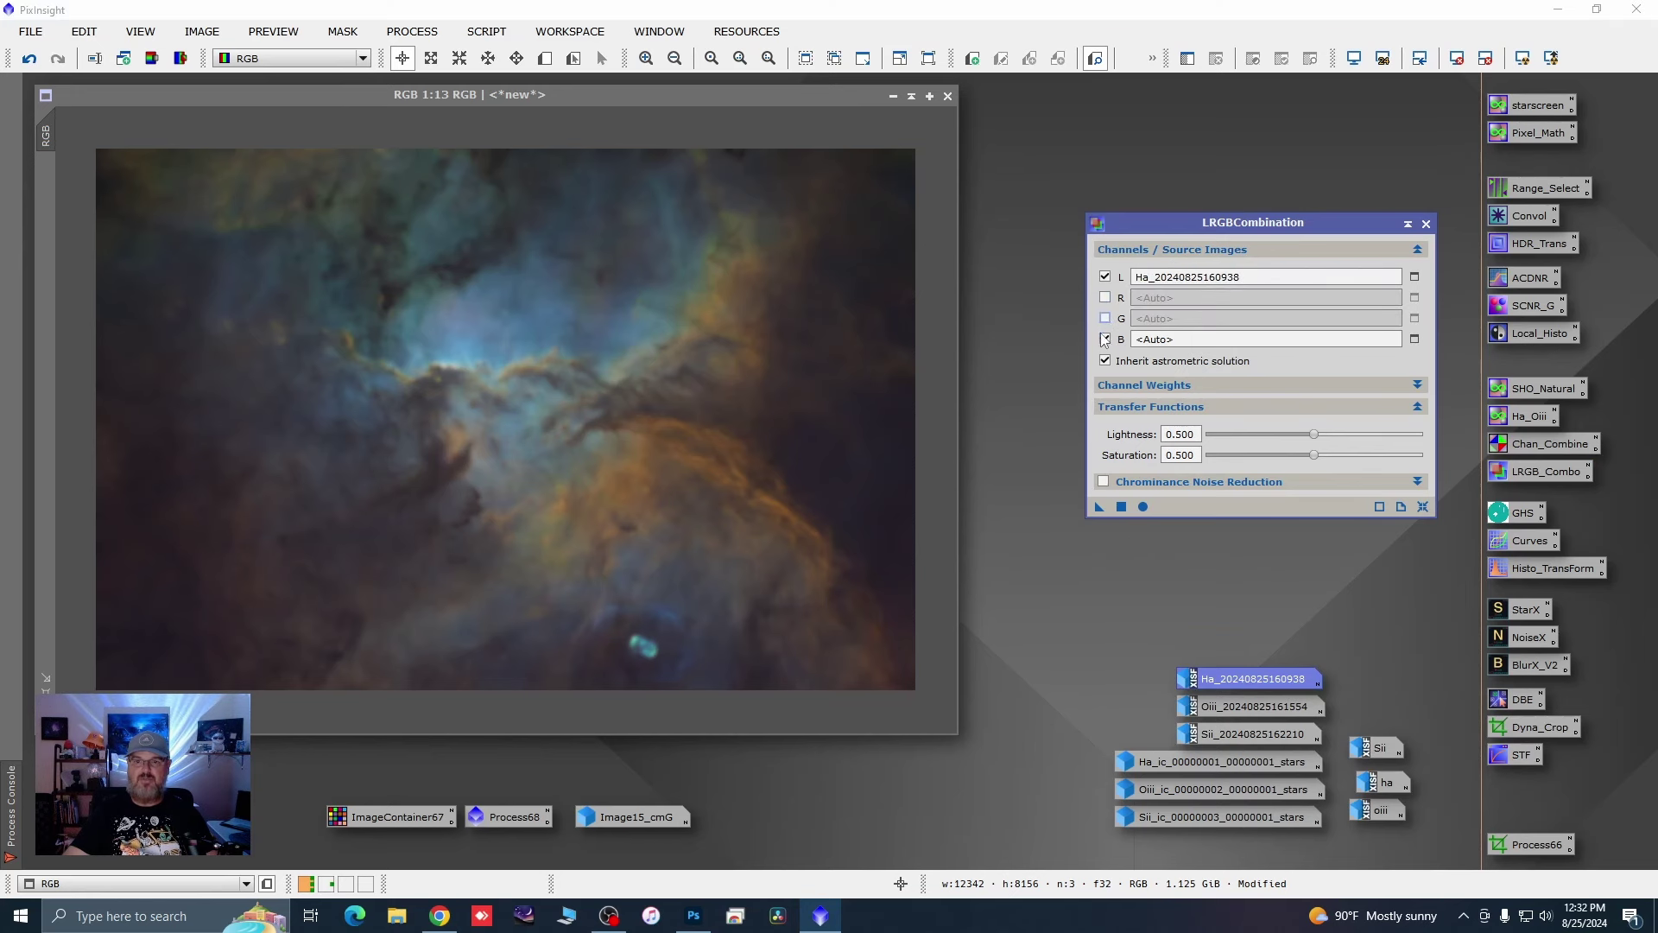
left_click(1105, 338)
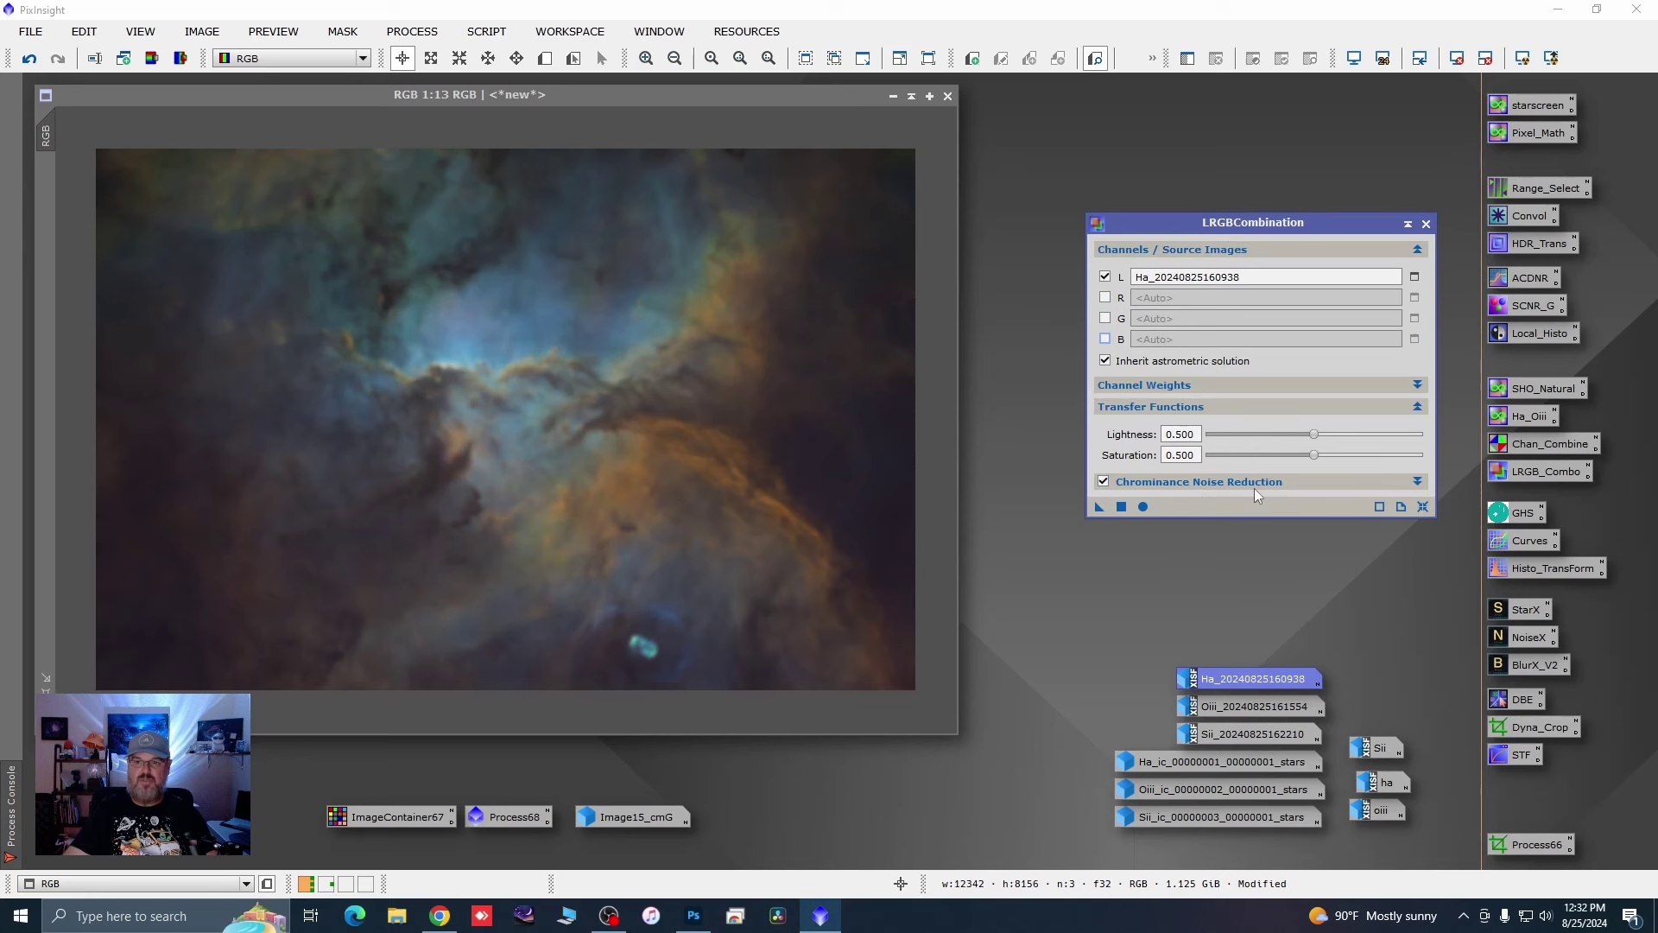
left_click_drag(1316, 456, 1307, 458)
left_click_drag(1099, 510, 777, 536)
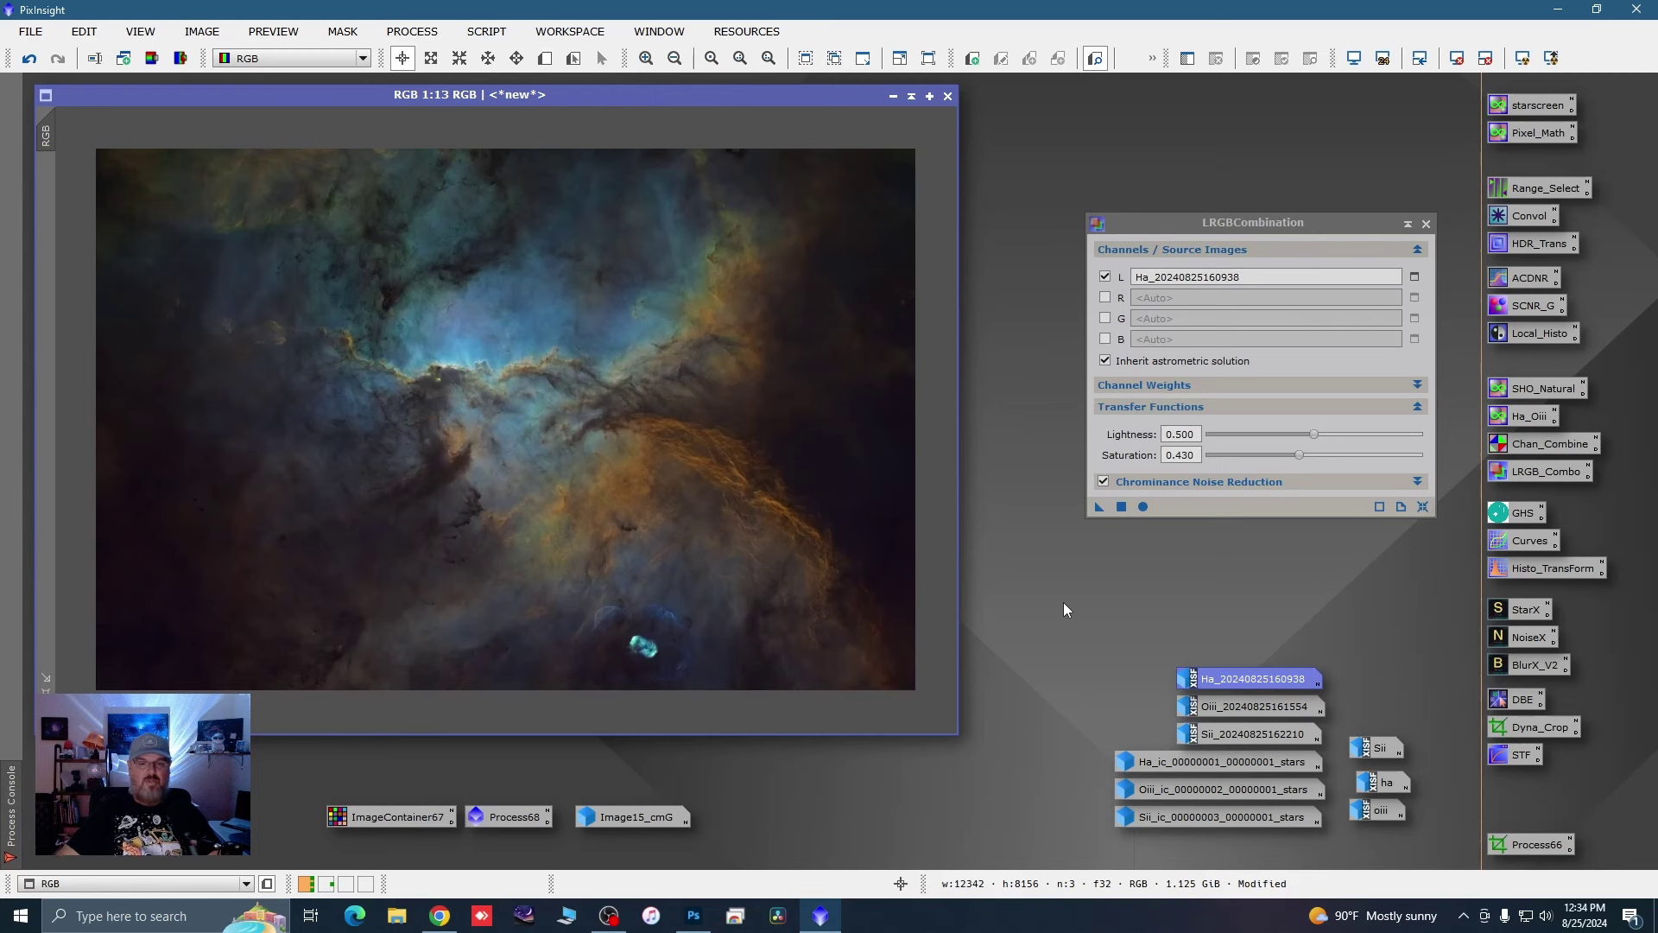
left_click(1425, 225)
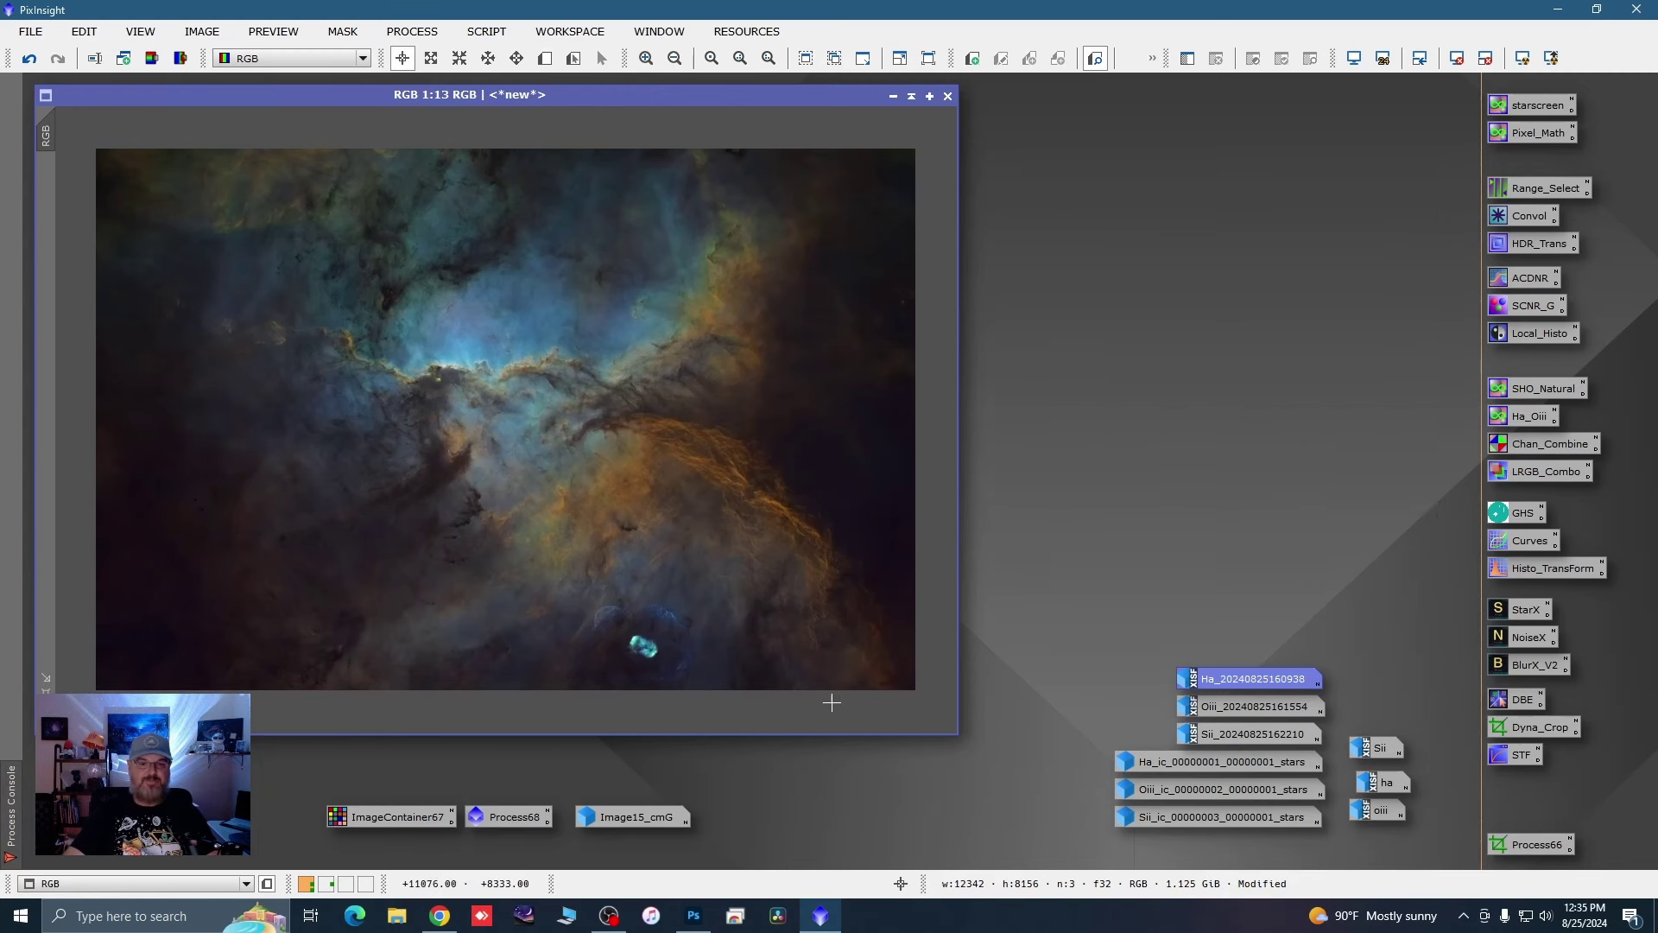
scroll(526, 370, "up", 9)
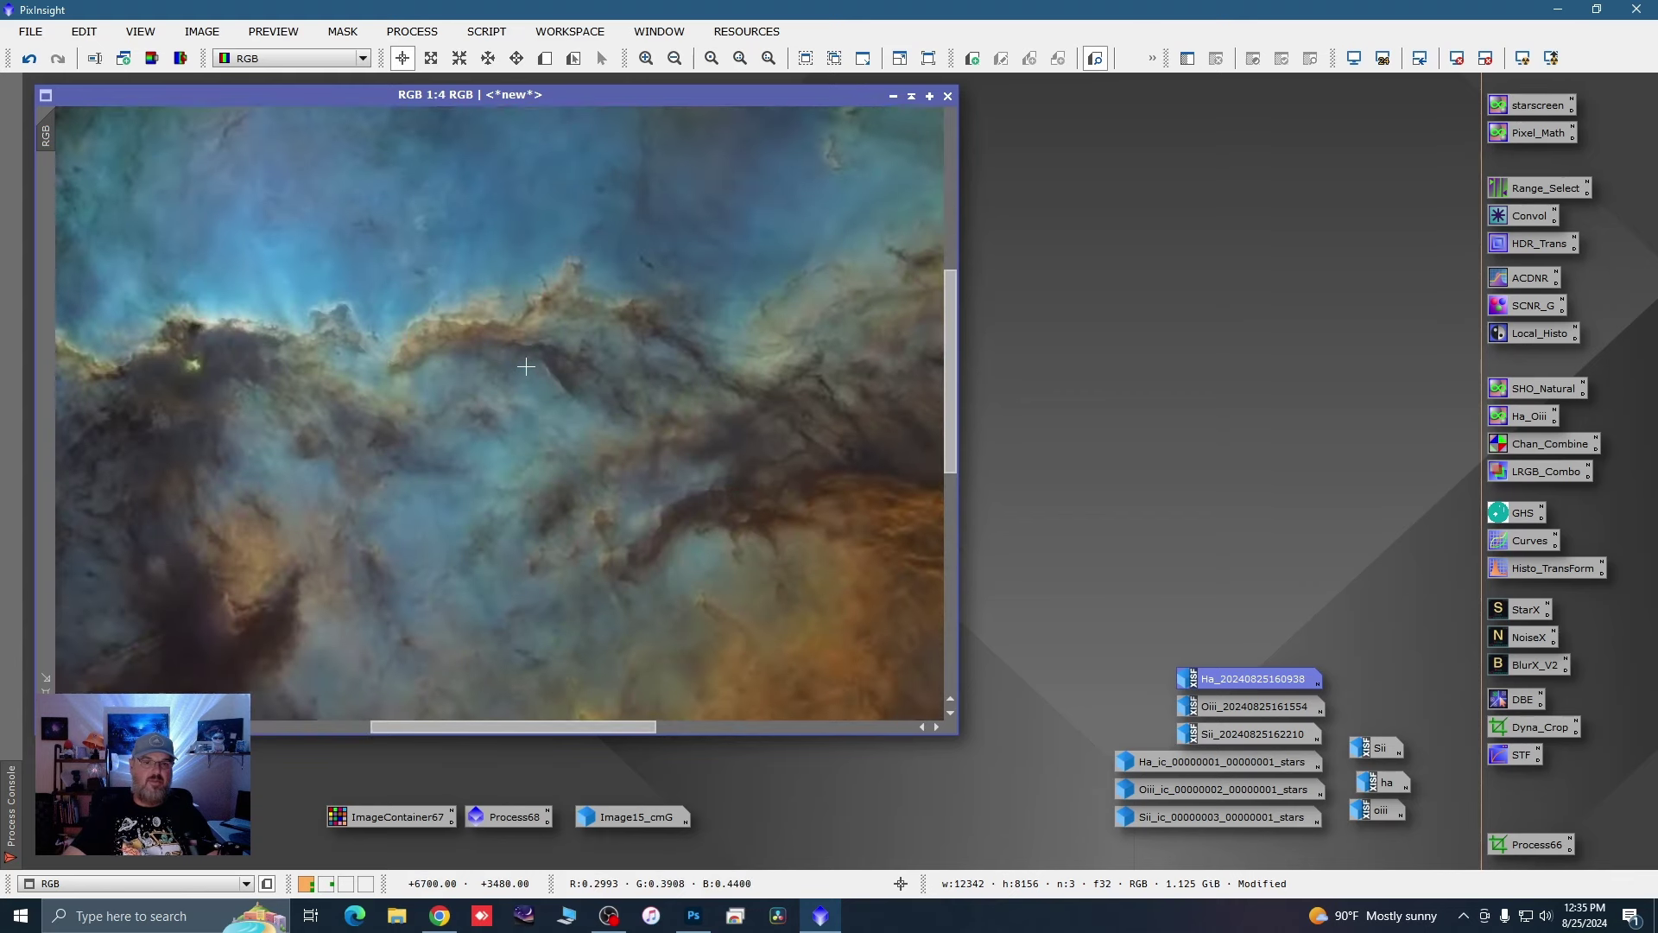
key("space")
left_click_drag(525, 366, 784, 371)
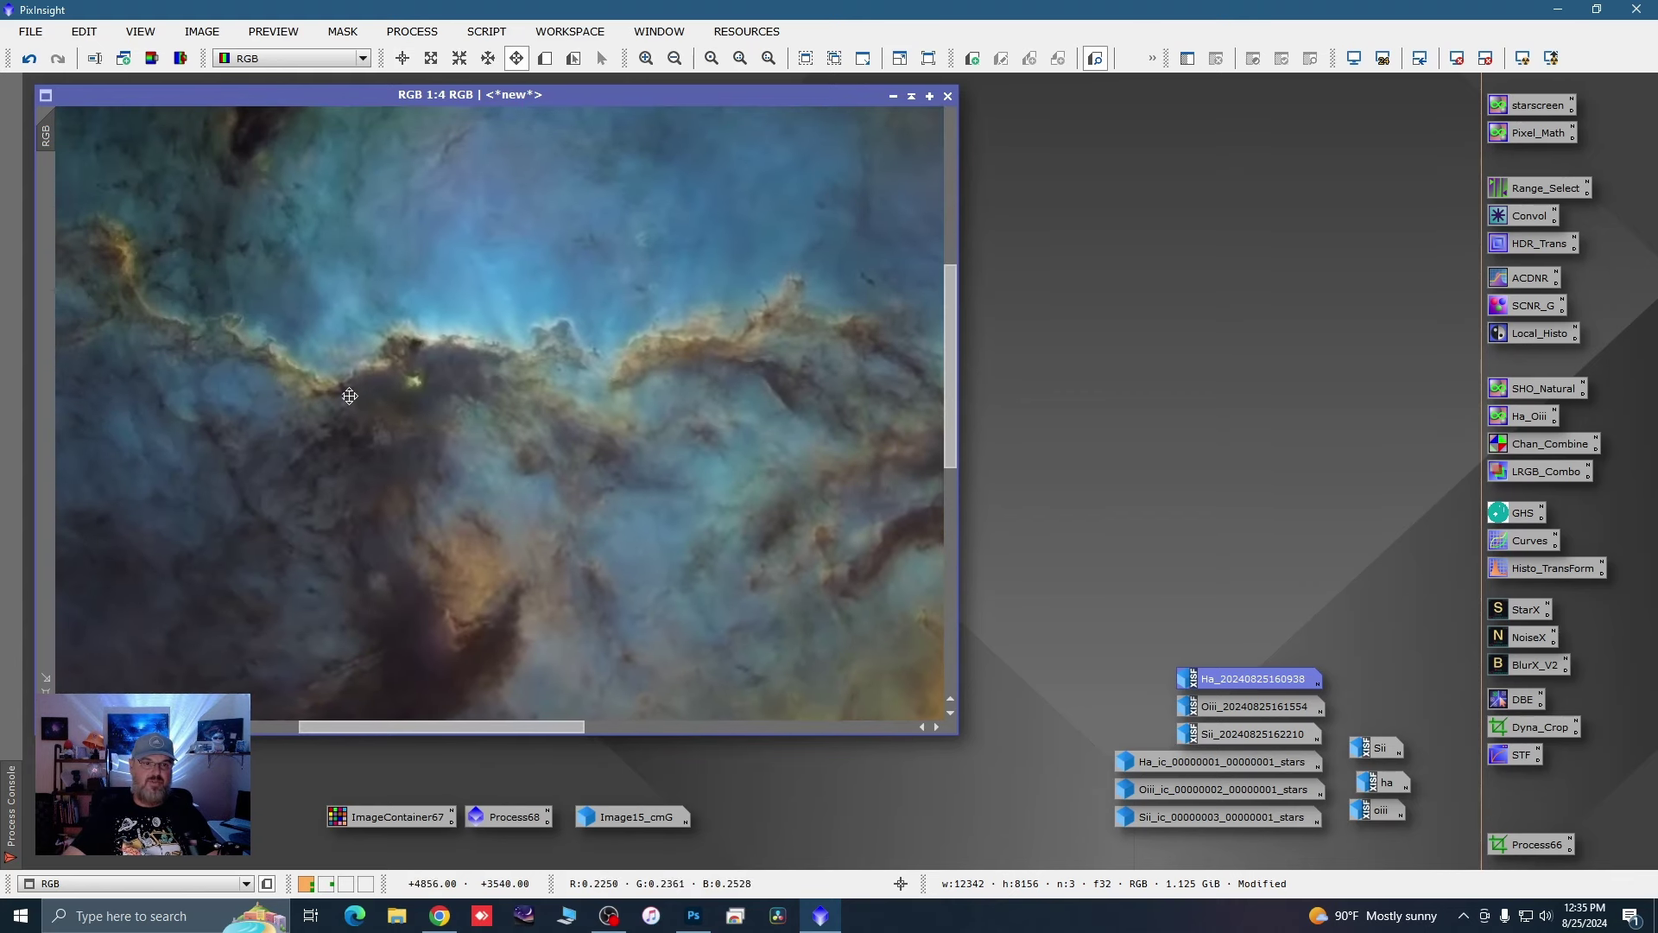
left_click_drag(375, 376, 566, 547)
scroll(529, 383, "down", 8)
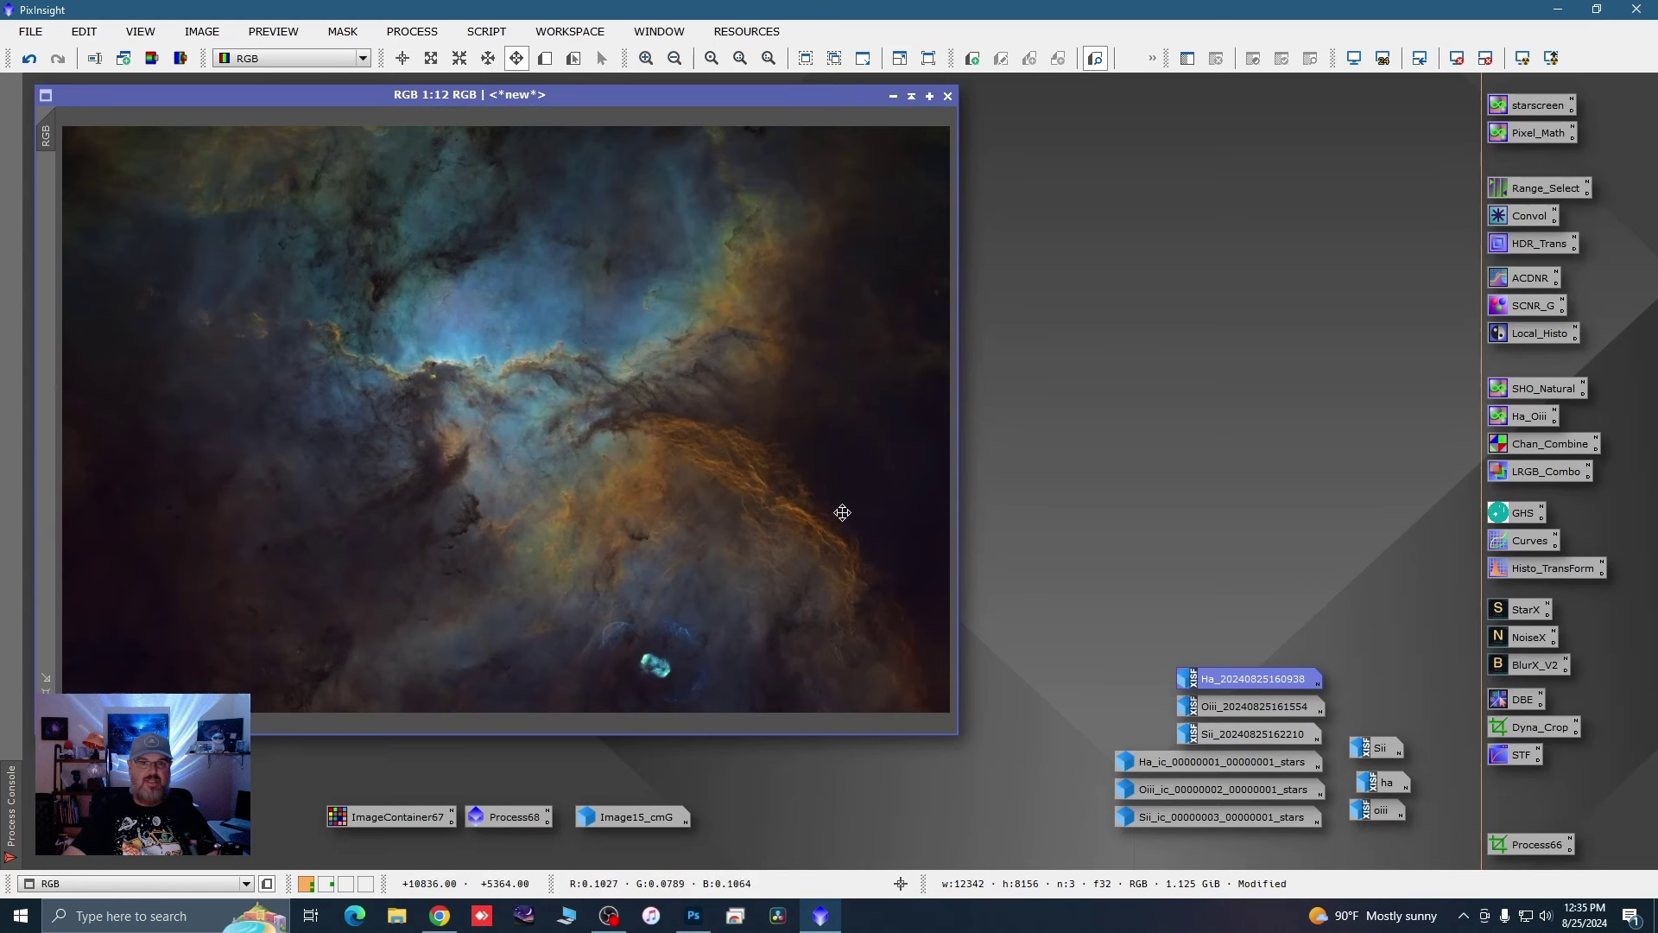
scroll(840, 510, "down", 1)
key("alt+r")
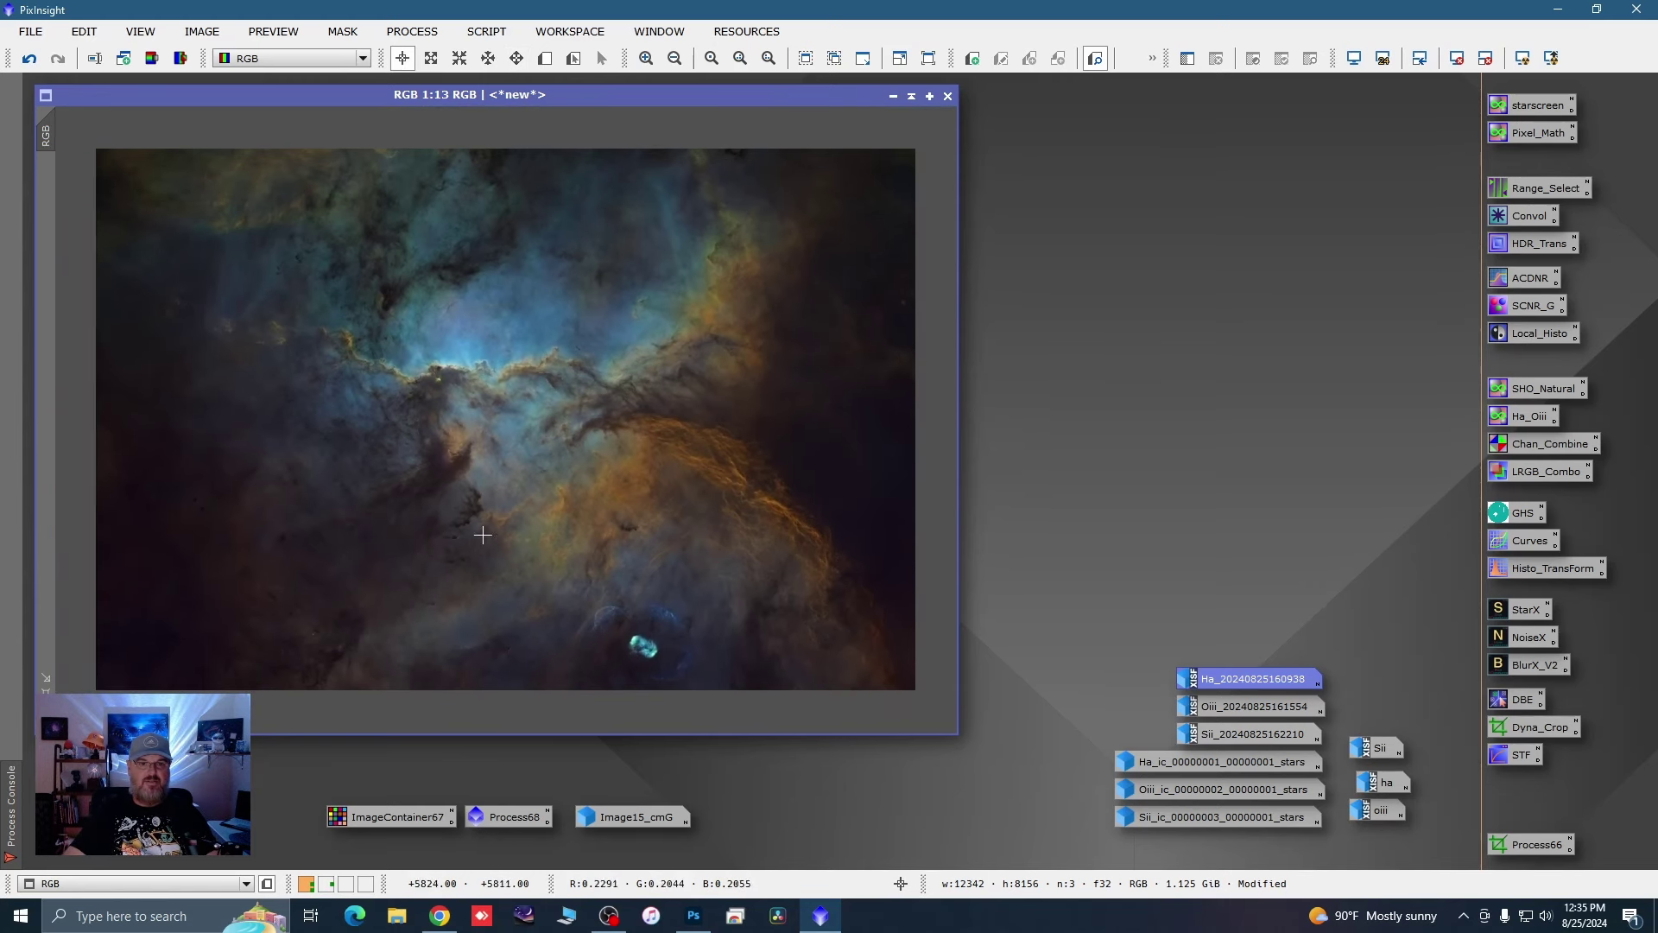
scroll(500, 372, "up", 6)
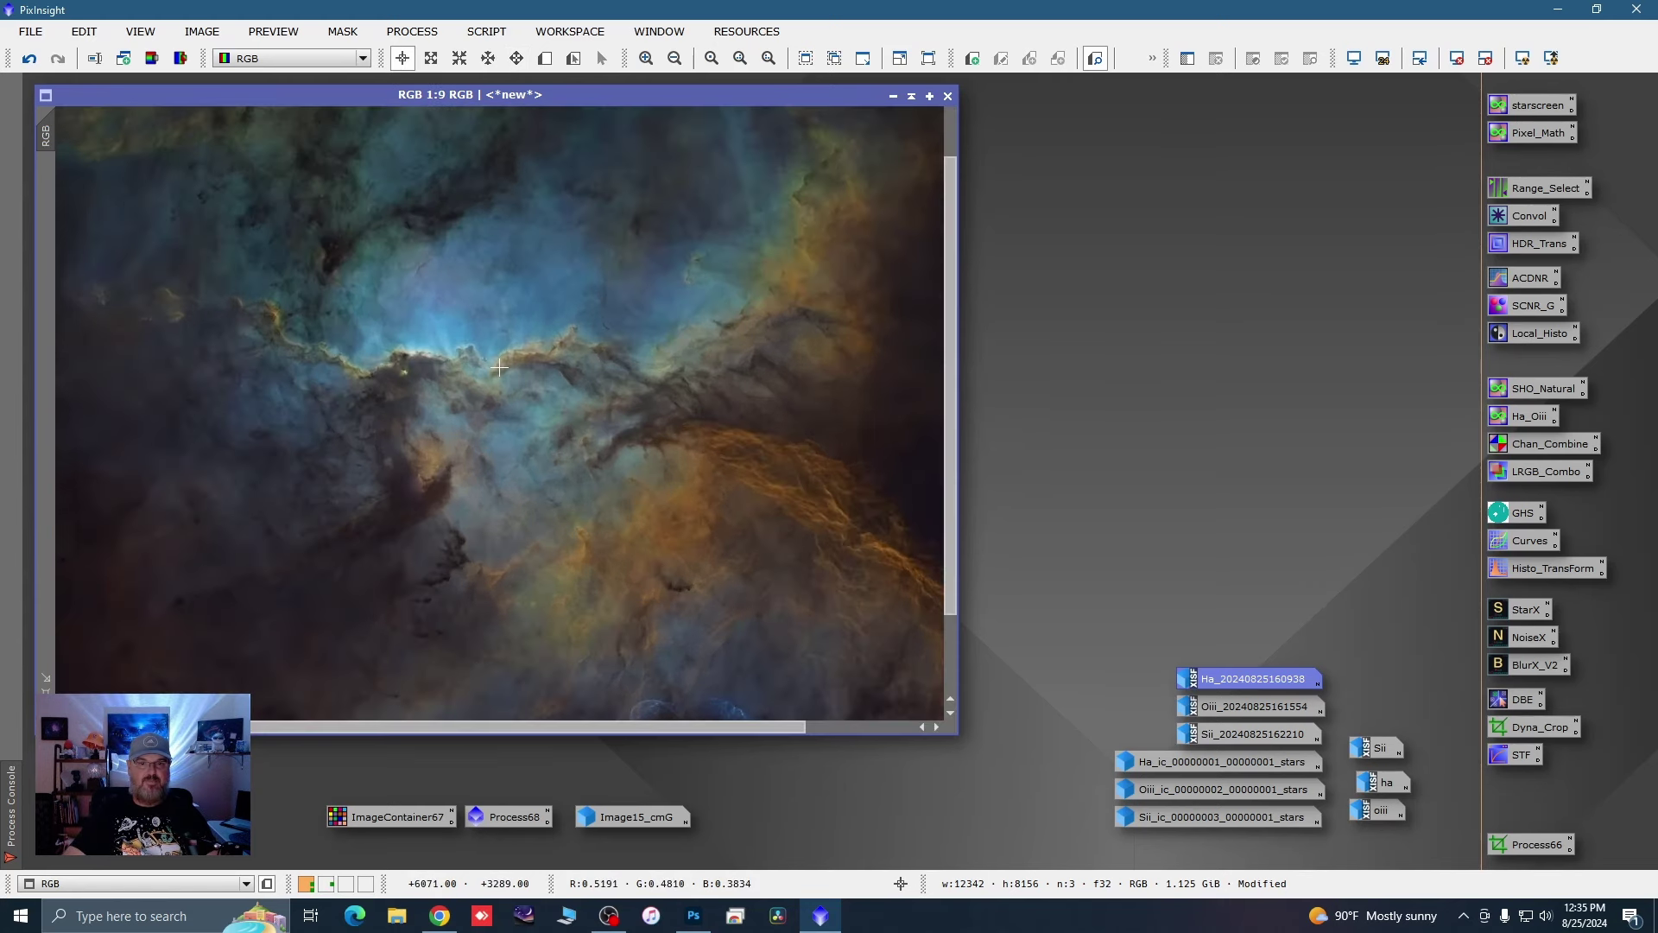
key("alt+p")
scroll(490, 305, "down", 1)
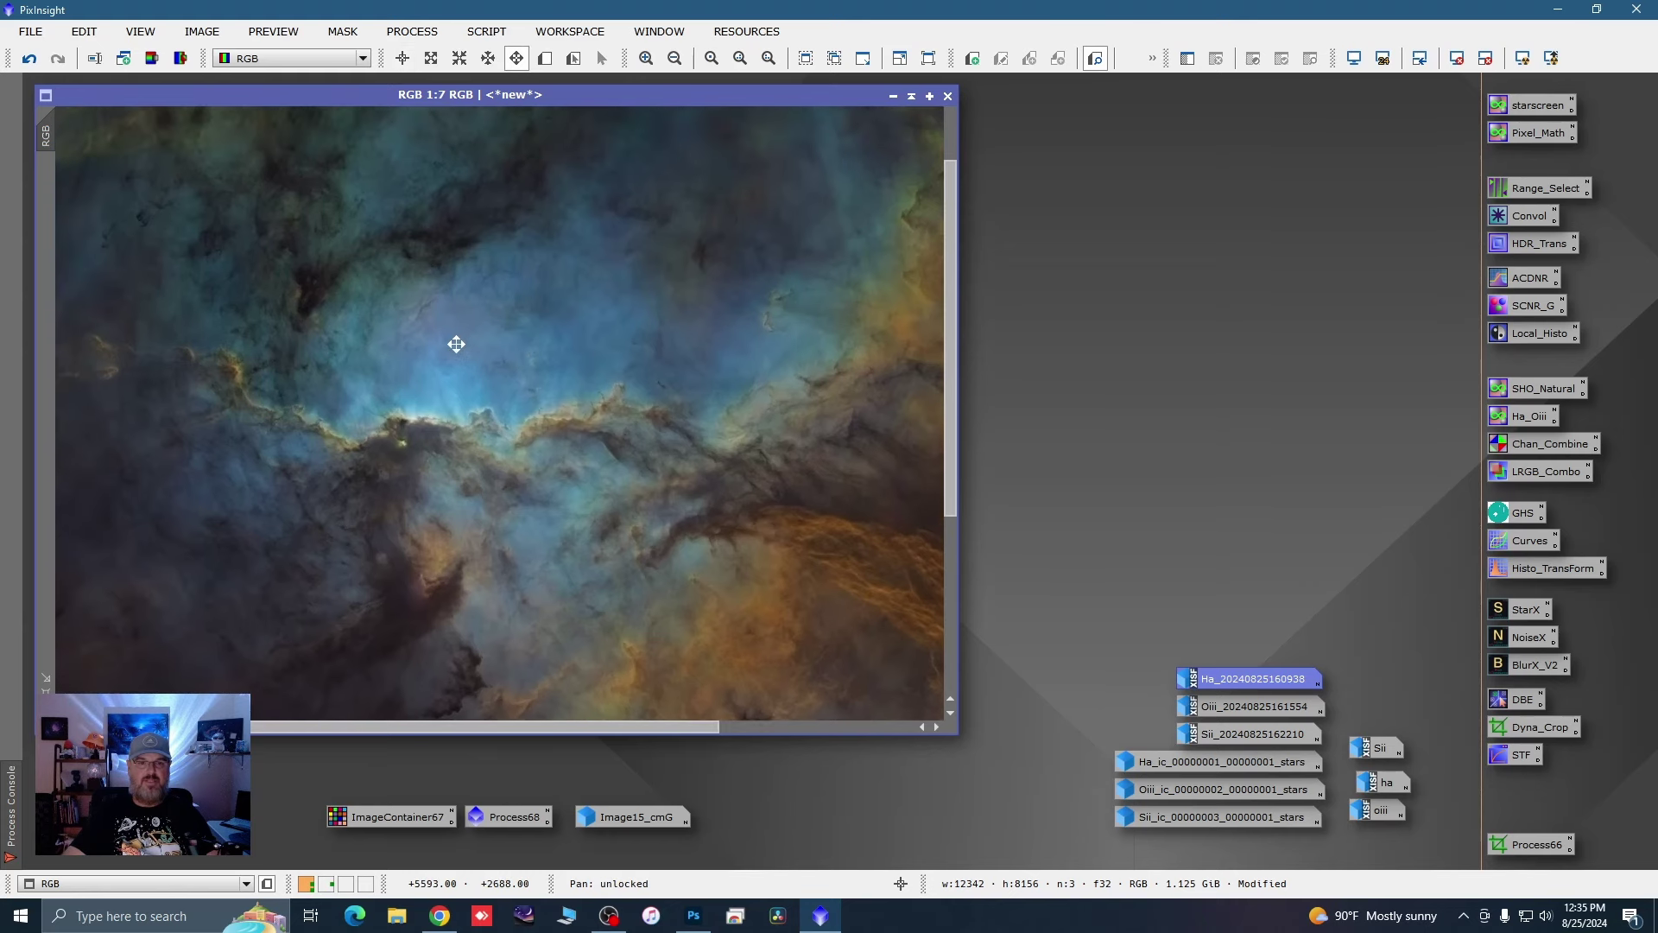
scroll(646, 373, "down", 1)
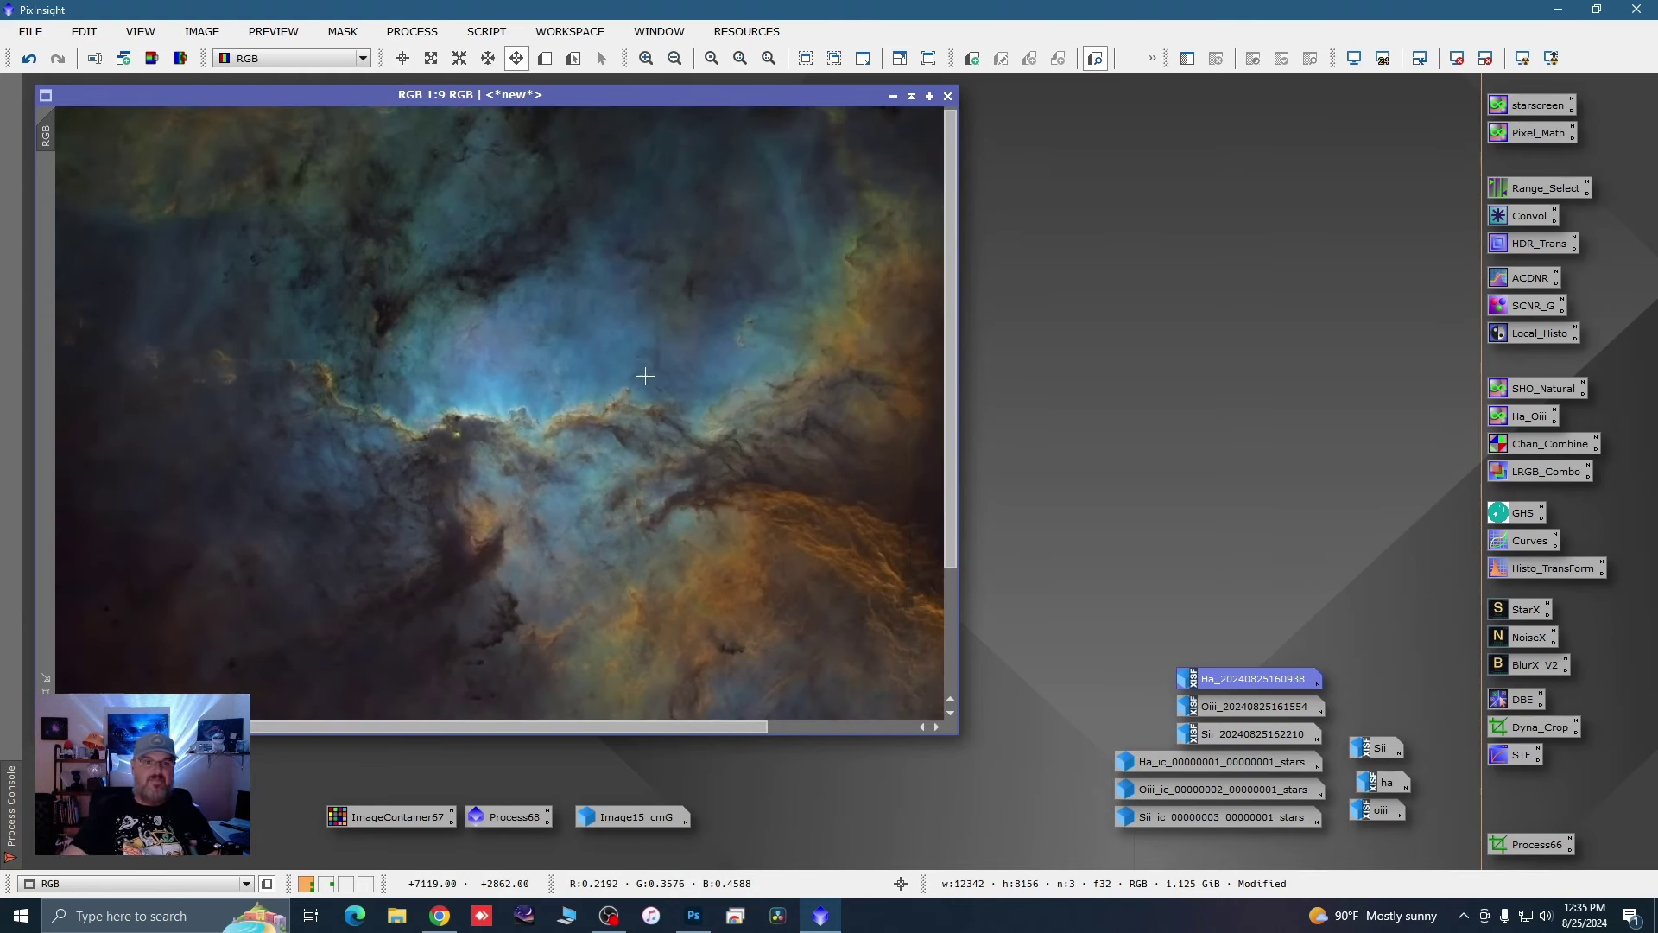
scroll(619, 311, "down", 1)
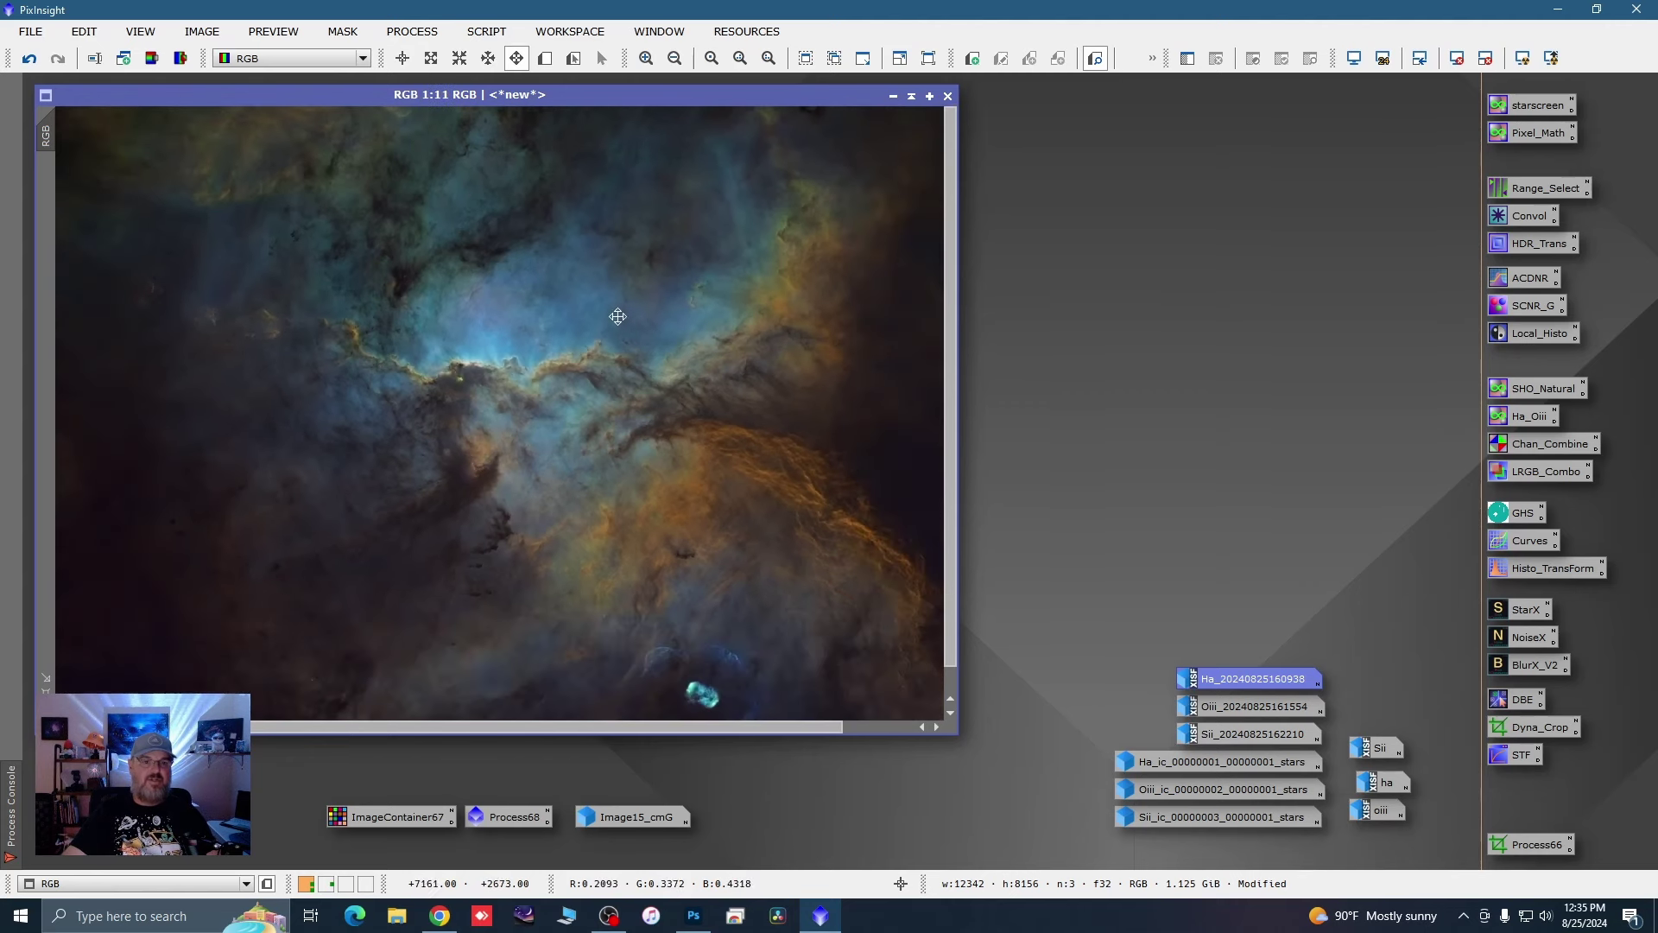
scroll(793, 431, "down", 2)
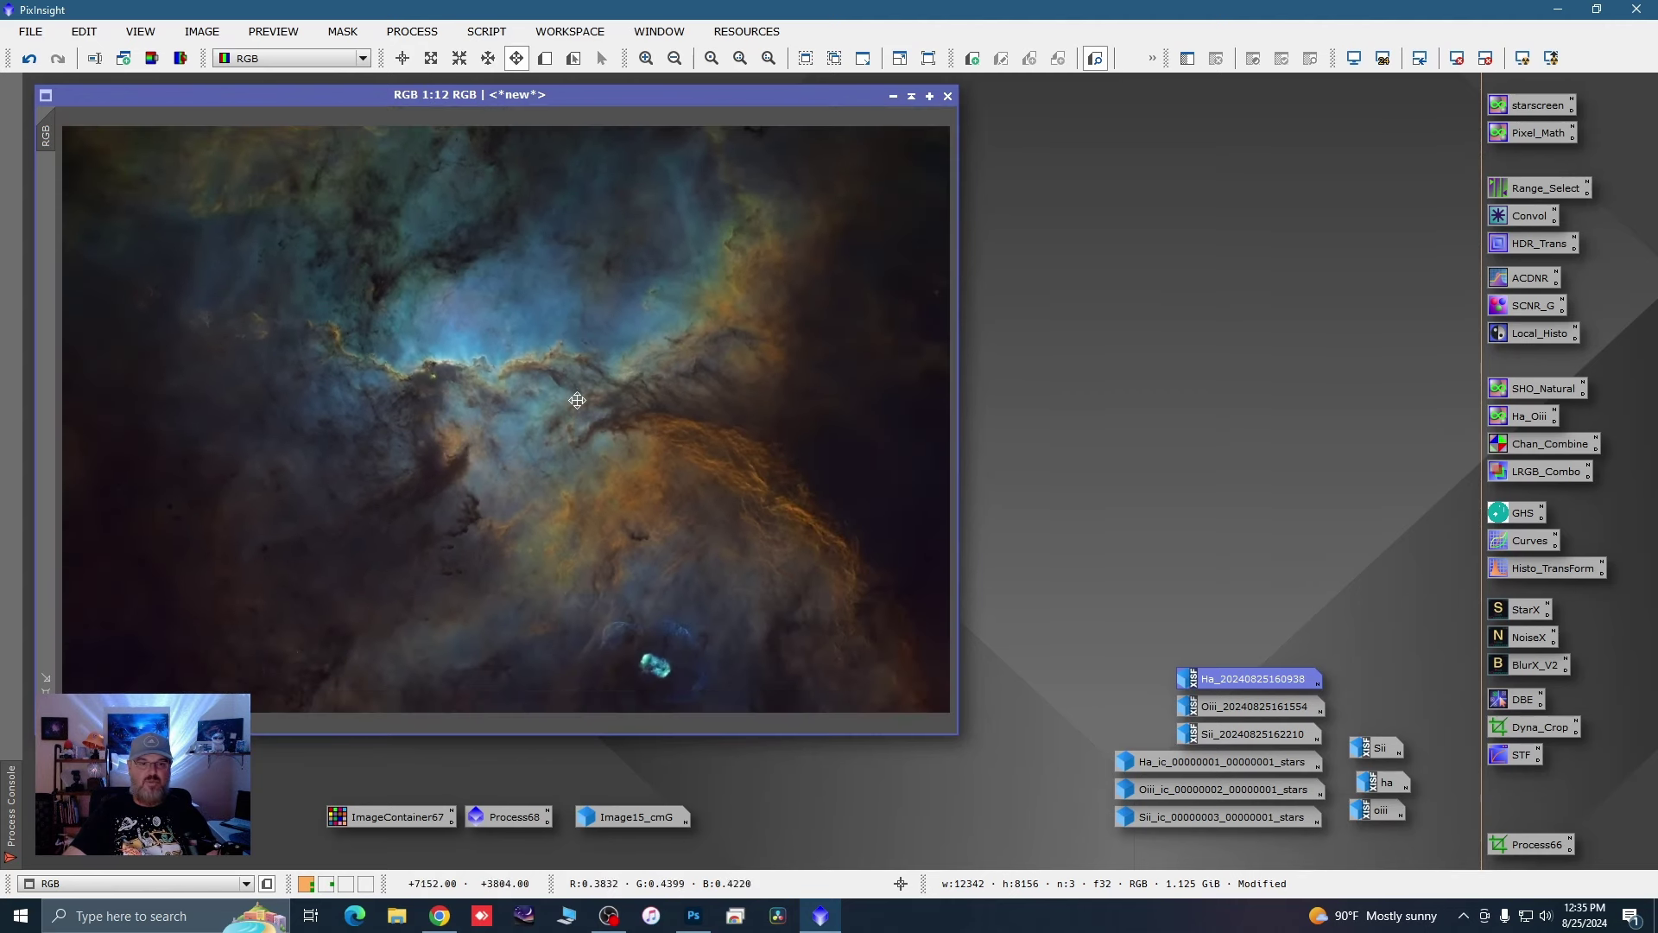
key("Escape")
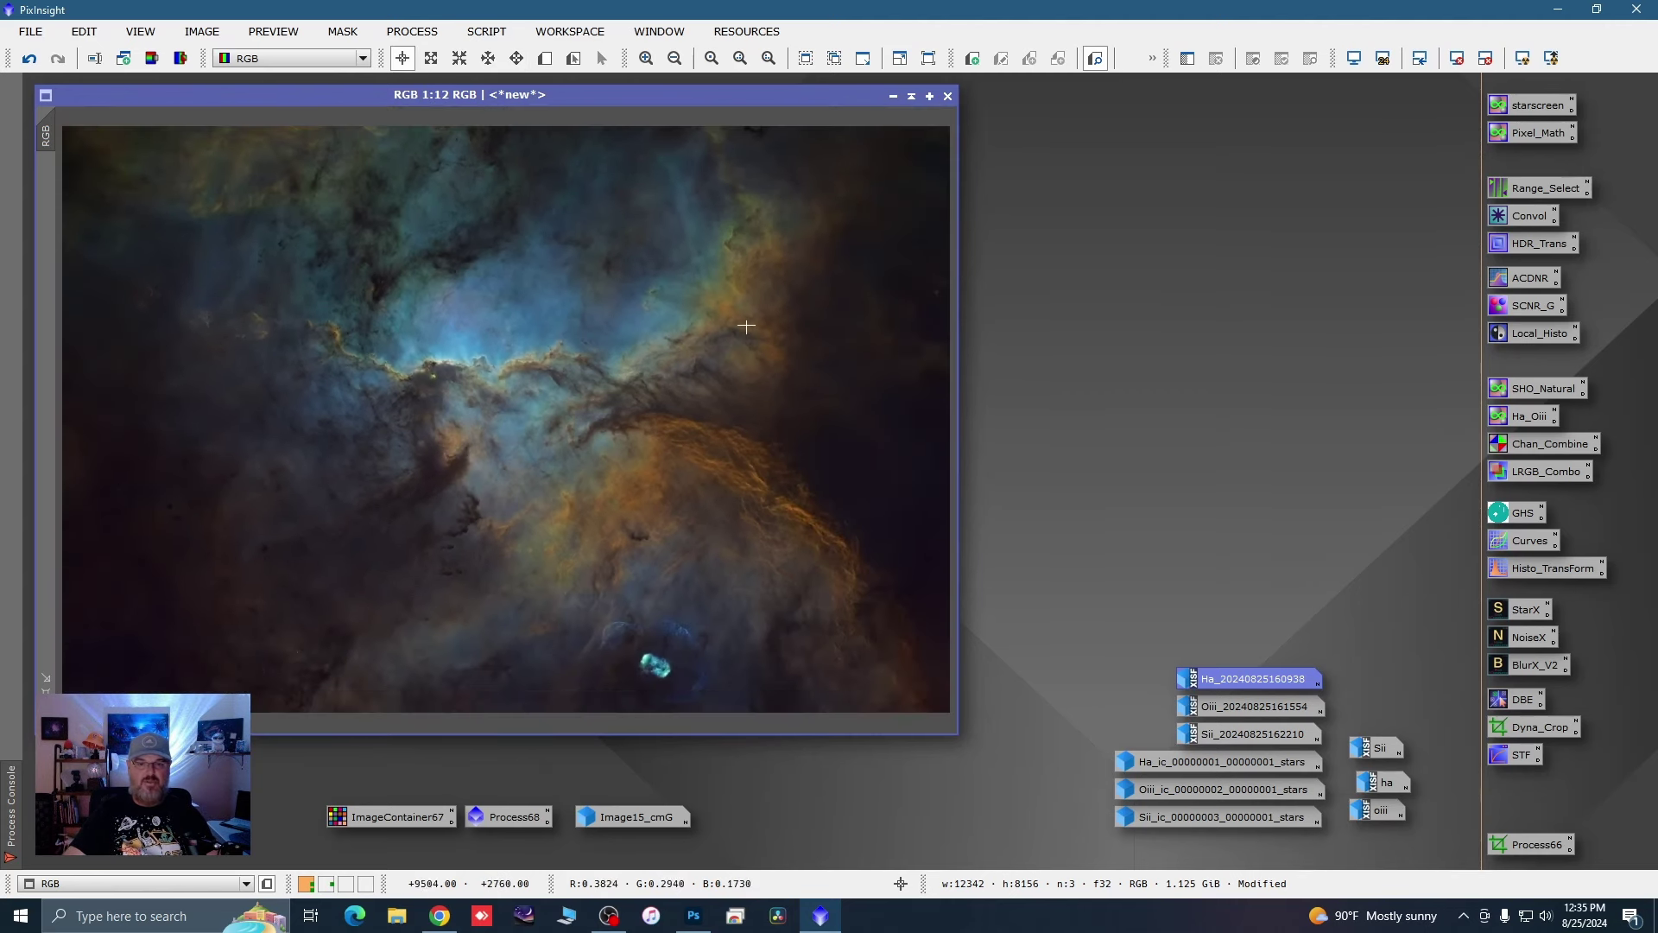
Step: Rename the combined colour image to 'starless' and iconize its window
double_click(48, 137)
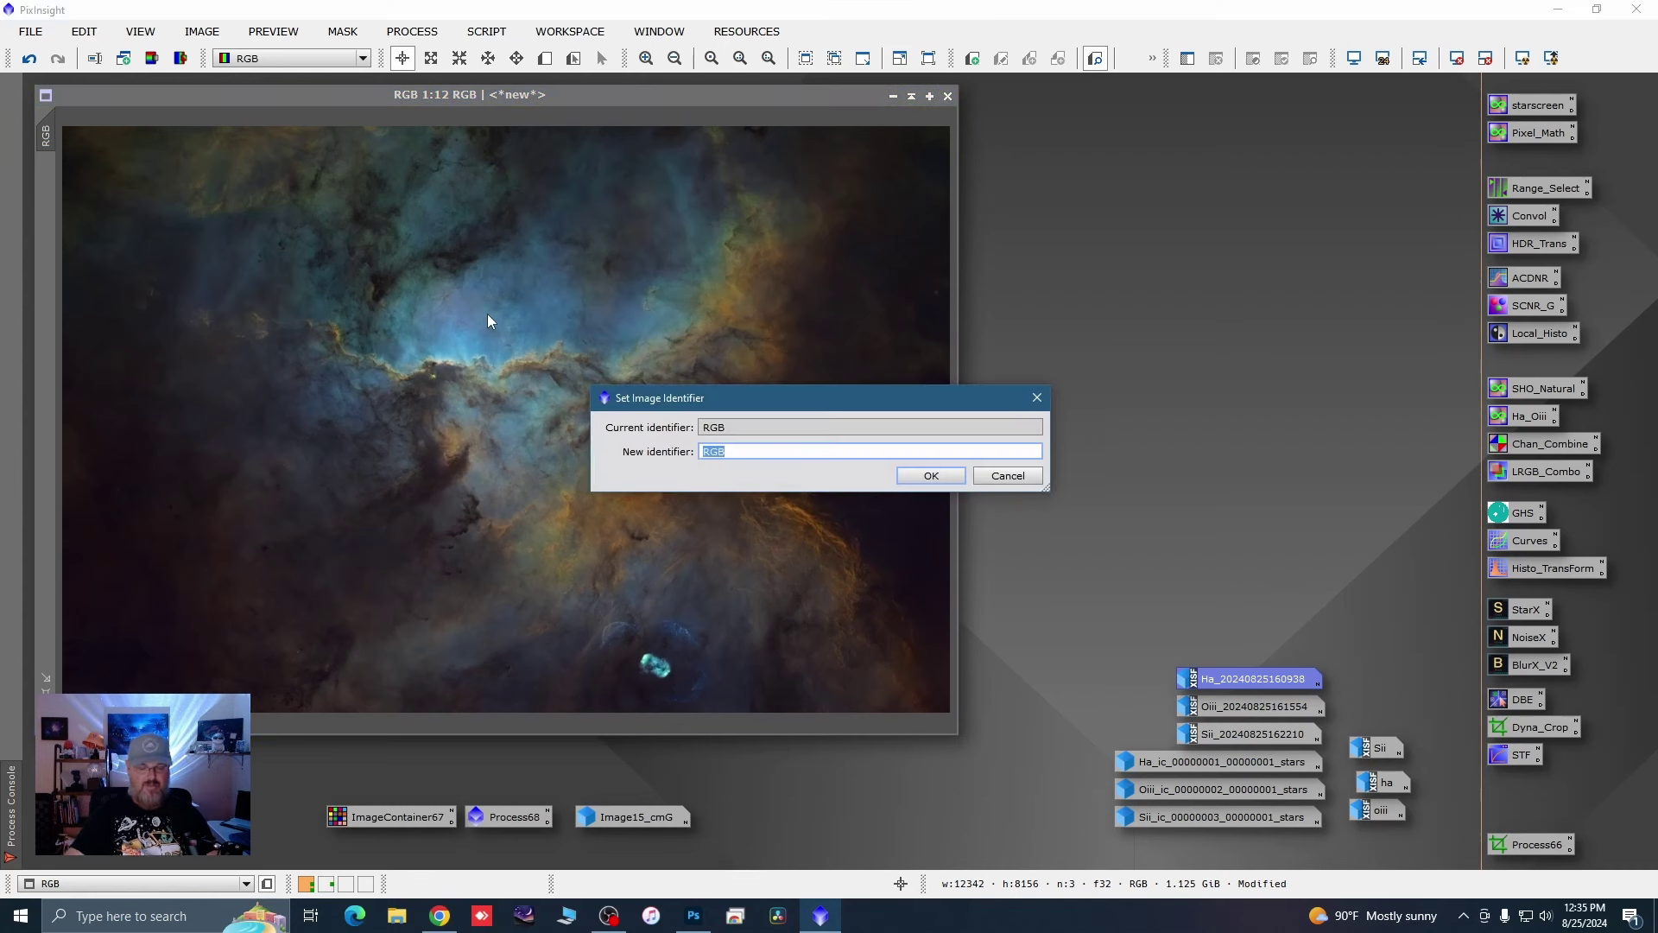
type("starles")
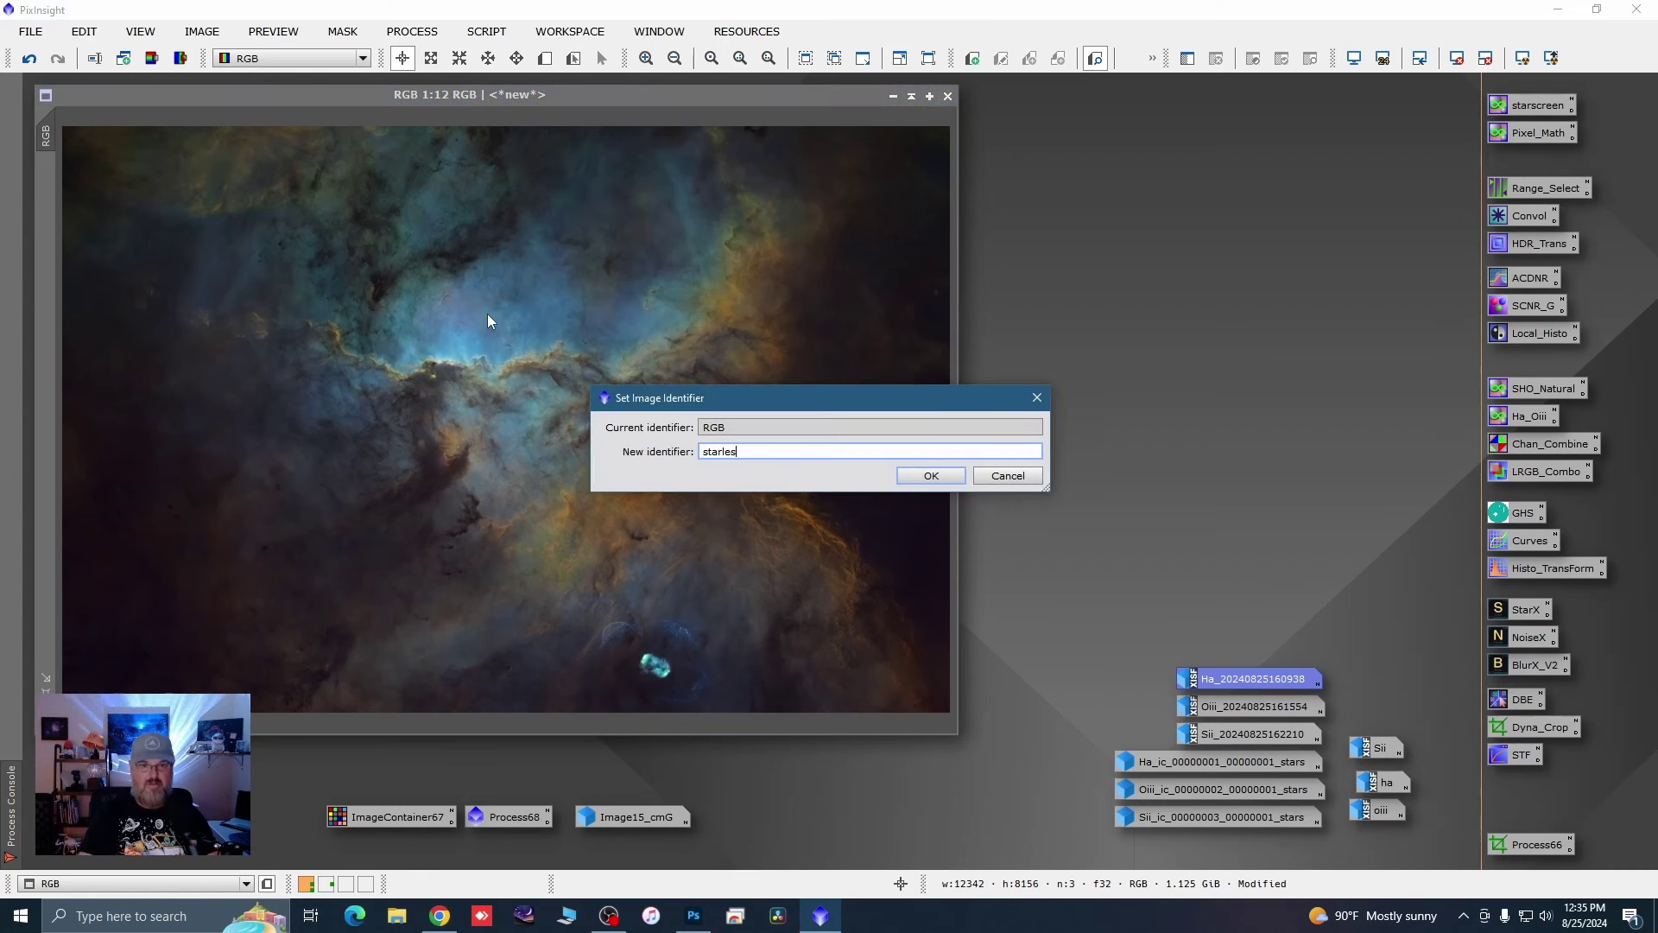
type("s")
left_click(931, 476)
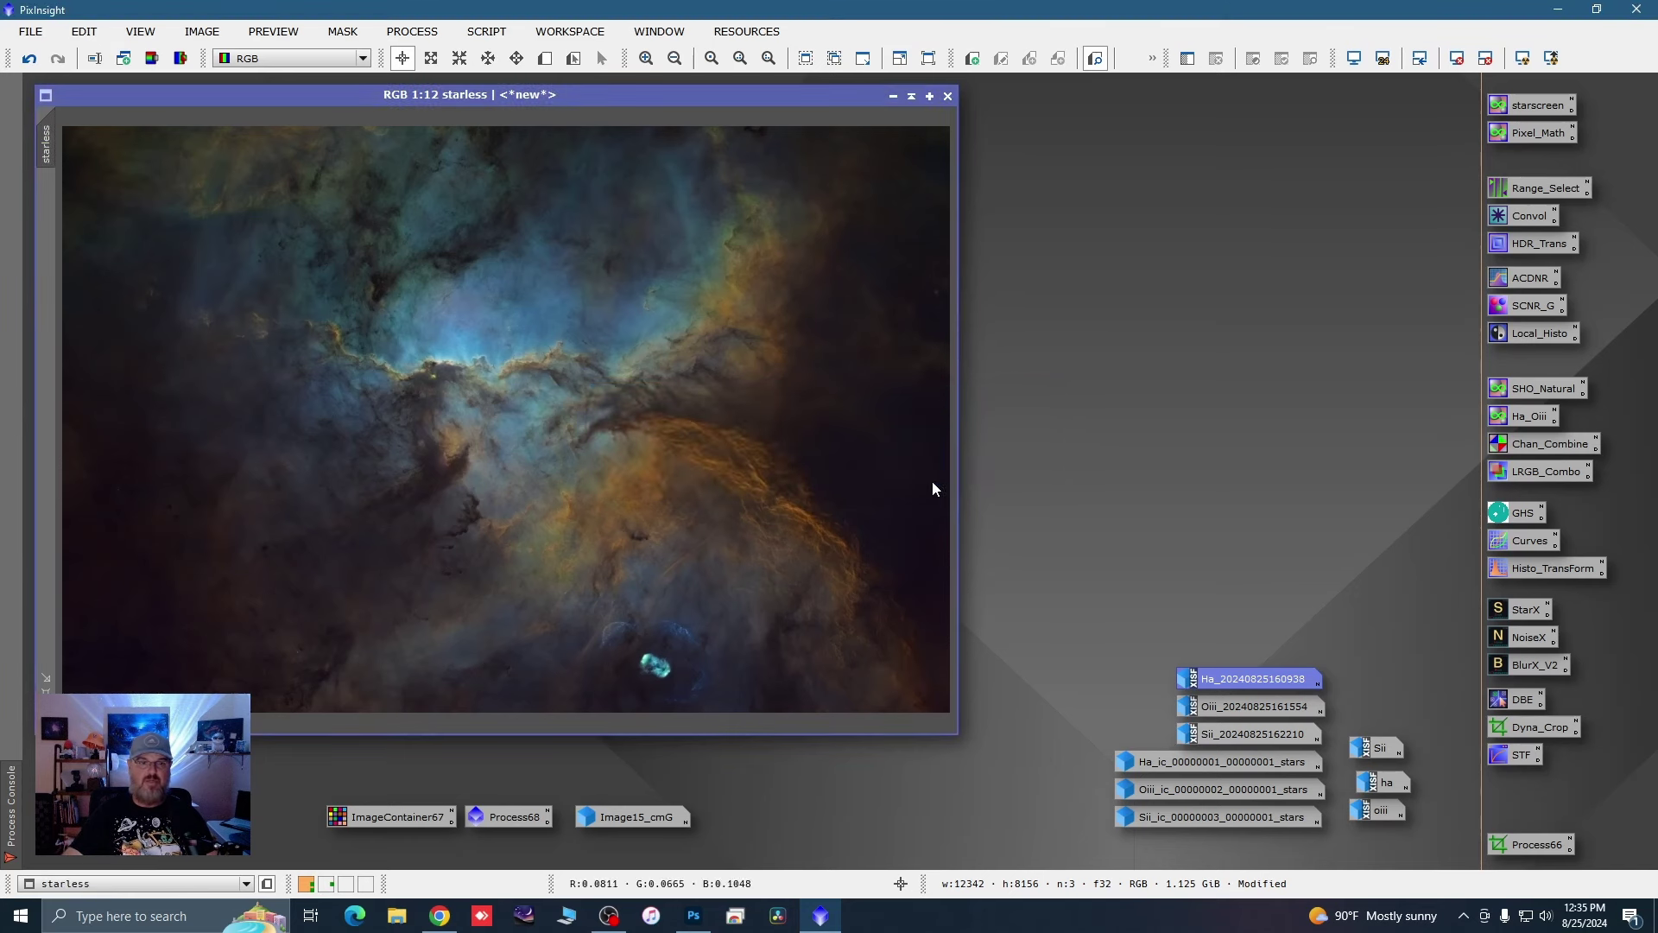
left_click(894, 97)
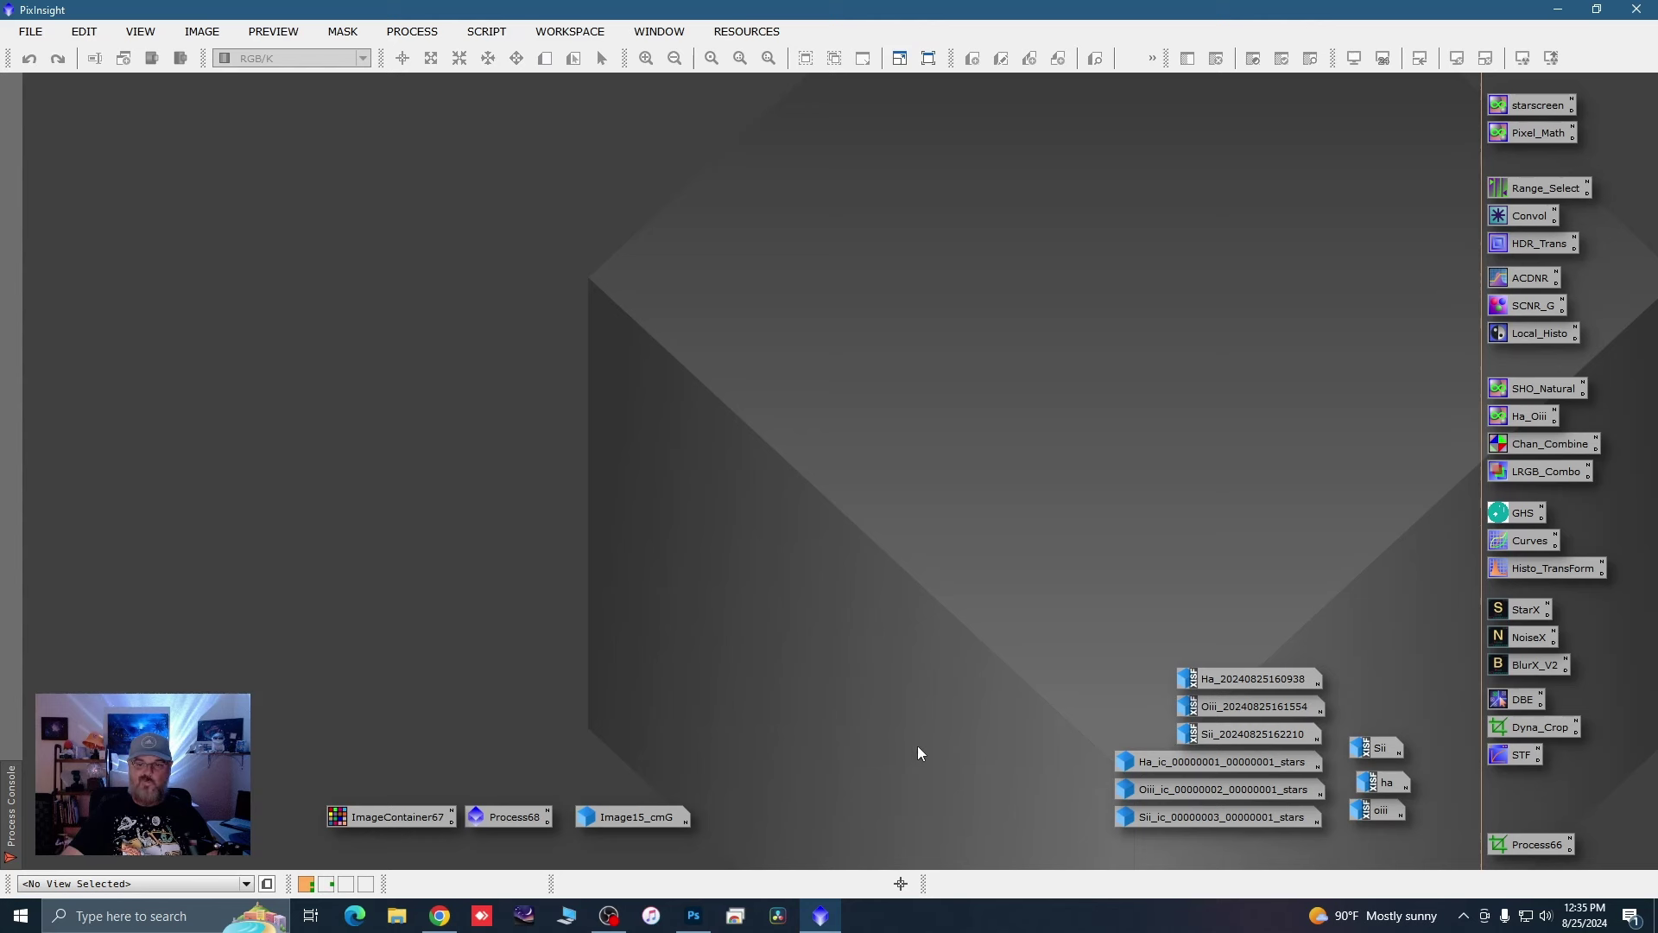
Step: Open the saved LRGB_Combo process icon to review it, then close it
double_click(1520, 473)
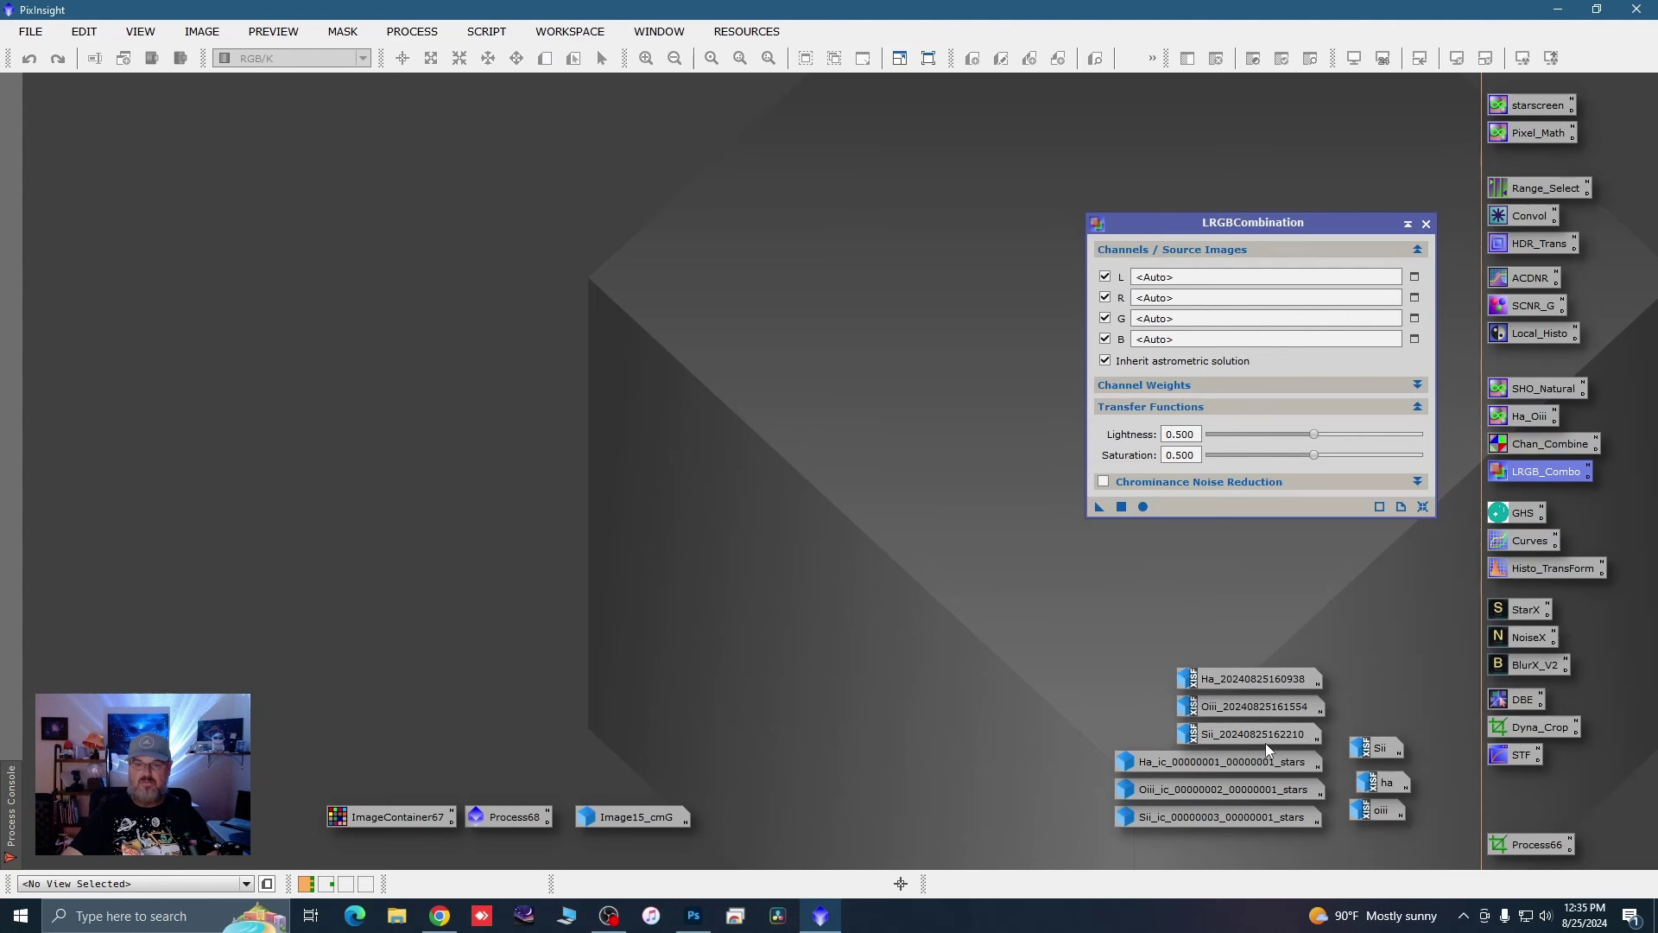
mouse_move(1266, 743)
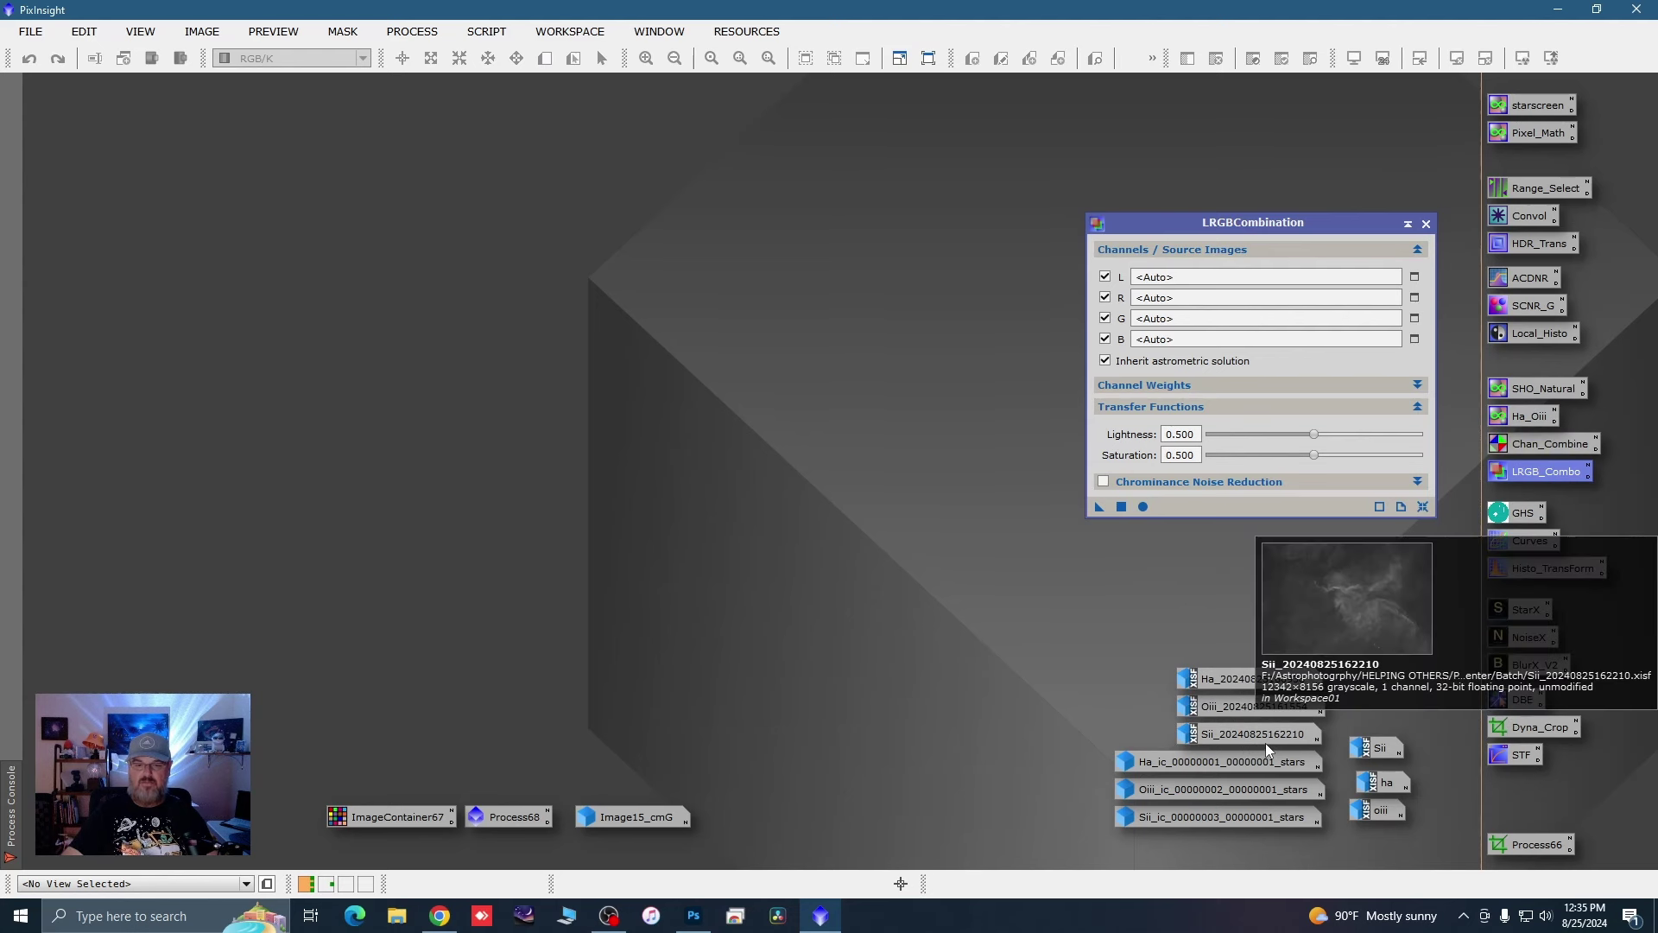
left_click(1427, 224)
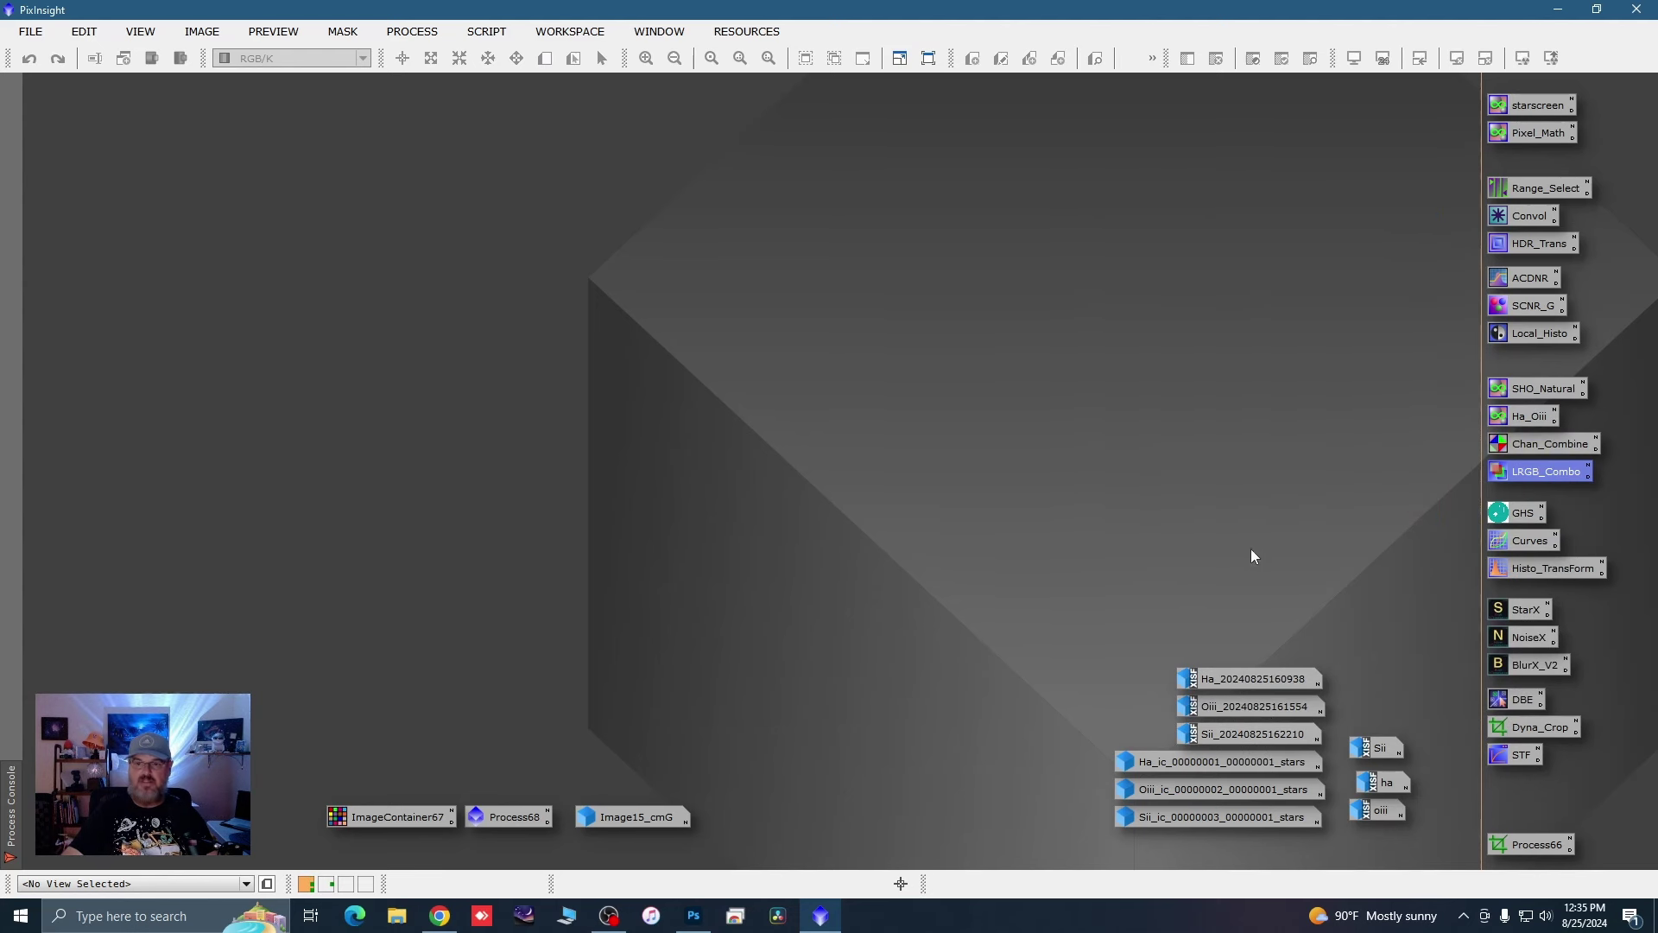
Step: Launch the ForaxxPaletteUtility script and choose the three-channel Sii, Ha, Oiii mode
left_click(486, 31)
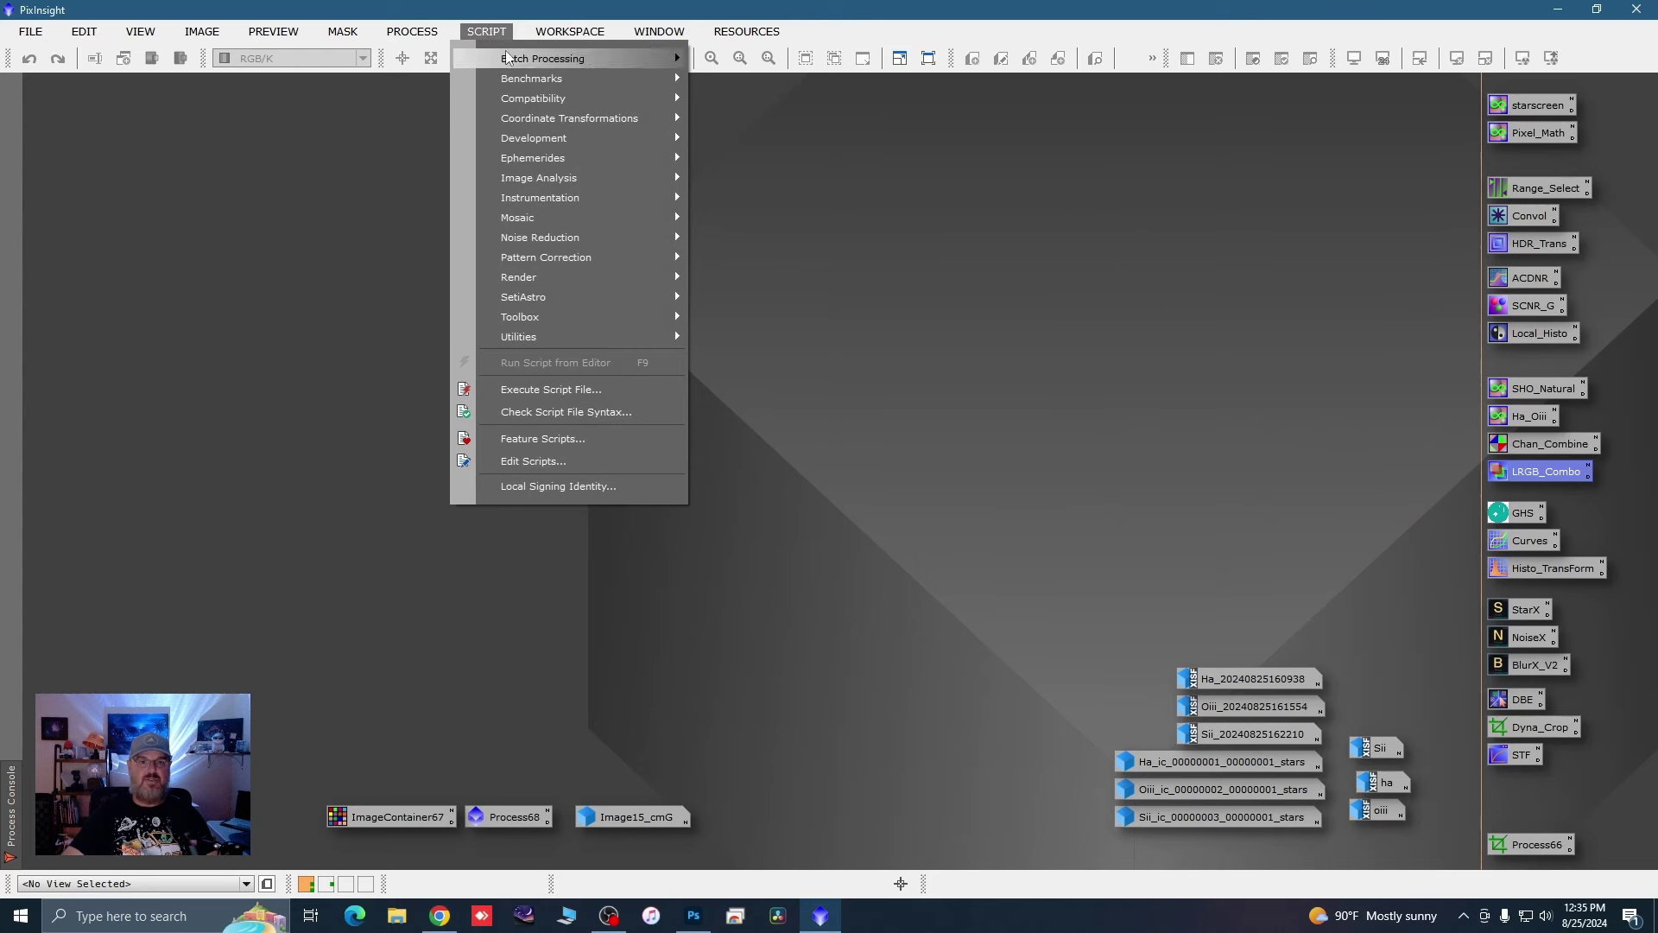
mouse_move(593, 336)
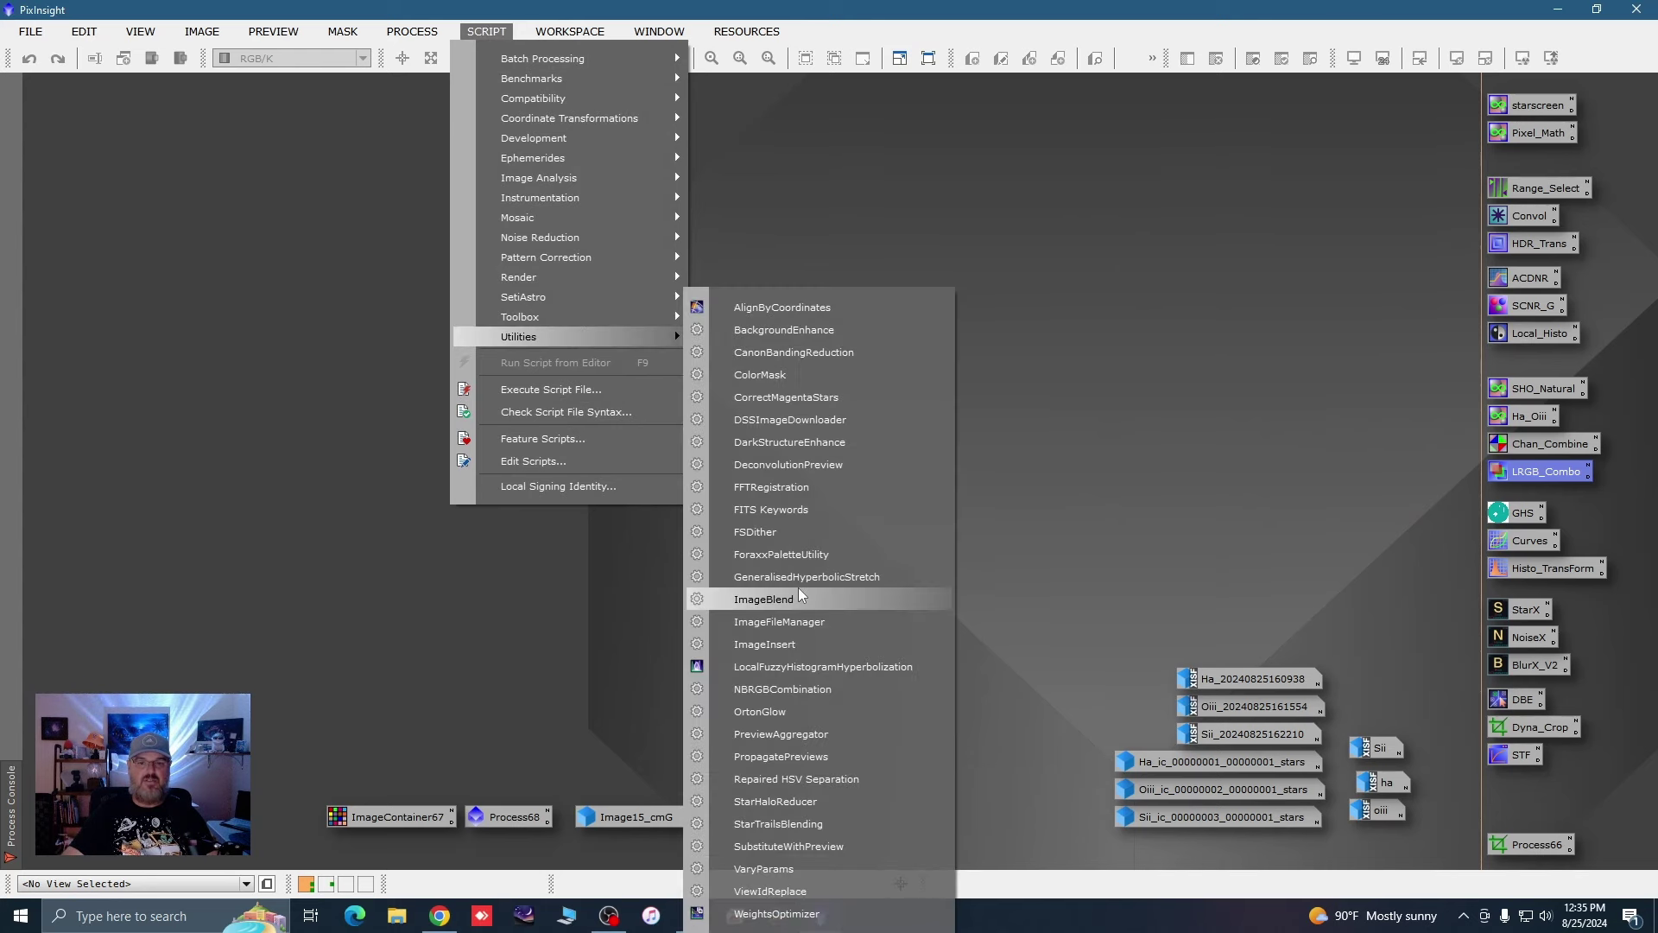
left_click(781, 554)
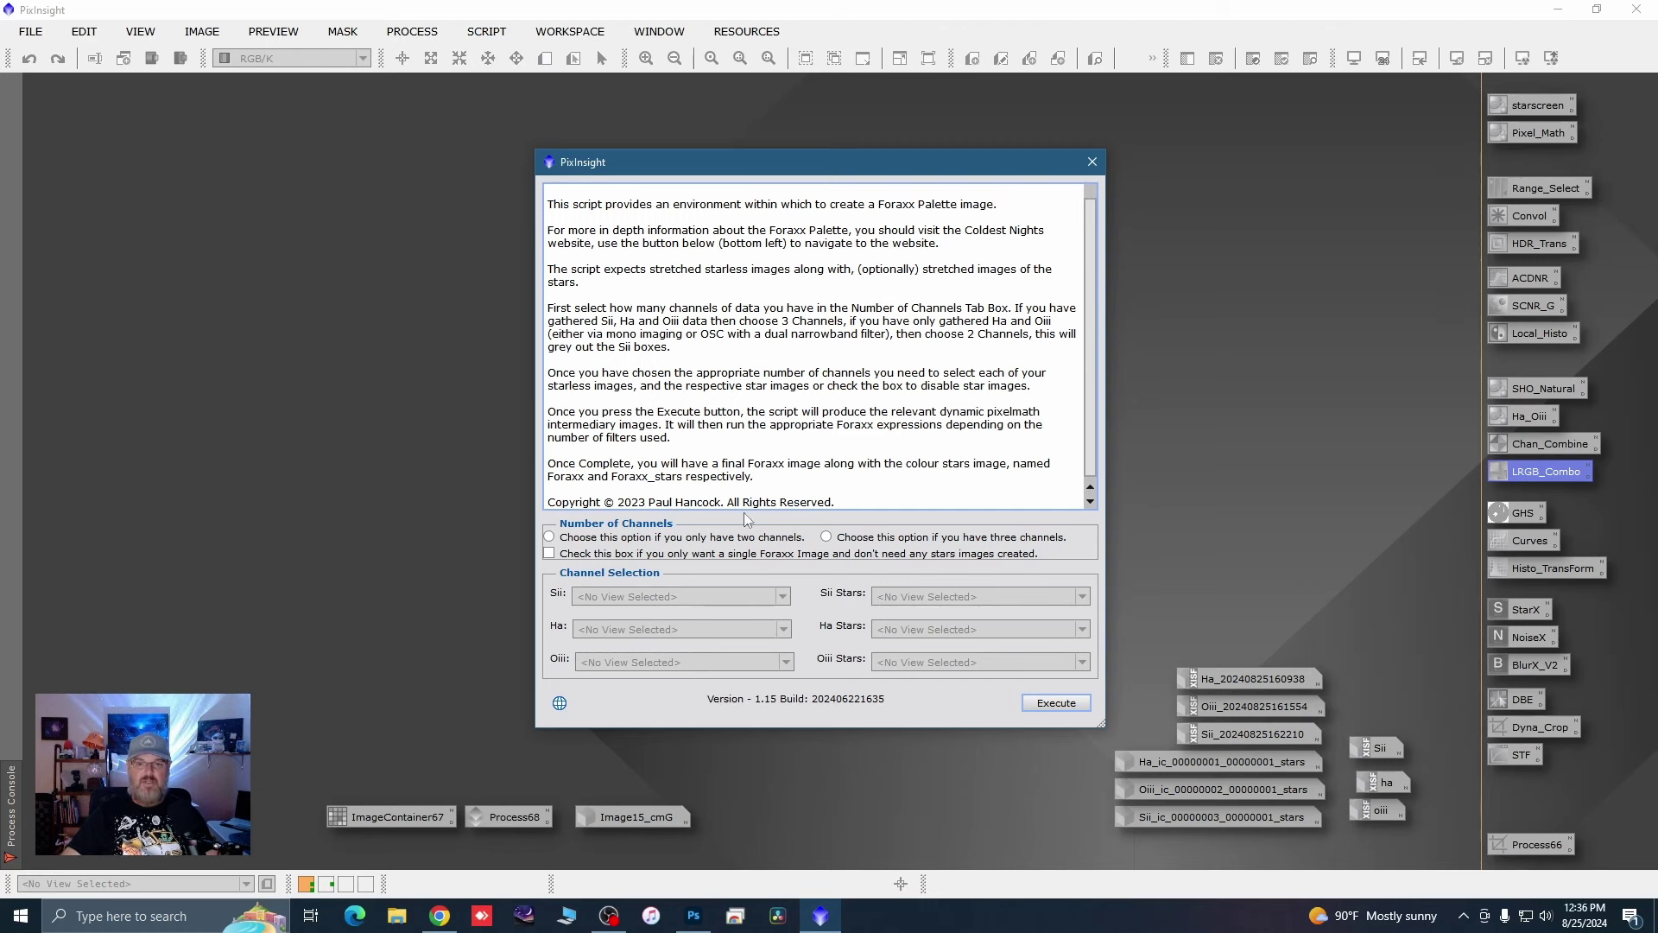
left_click(827, 537)
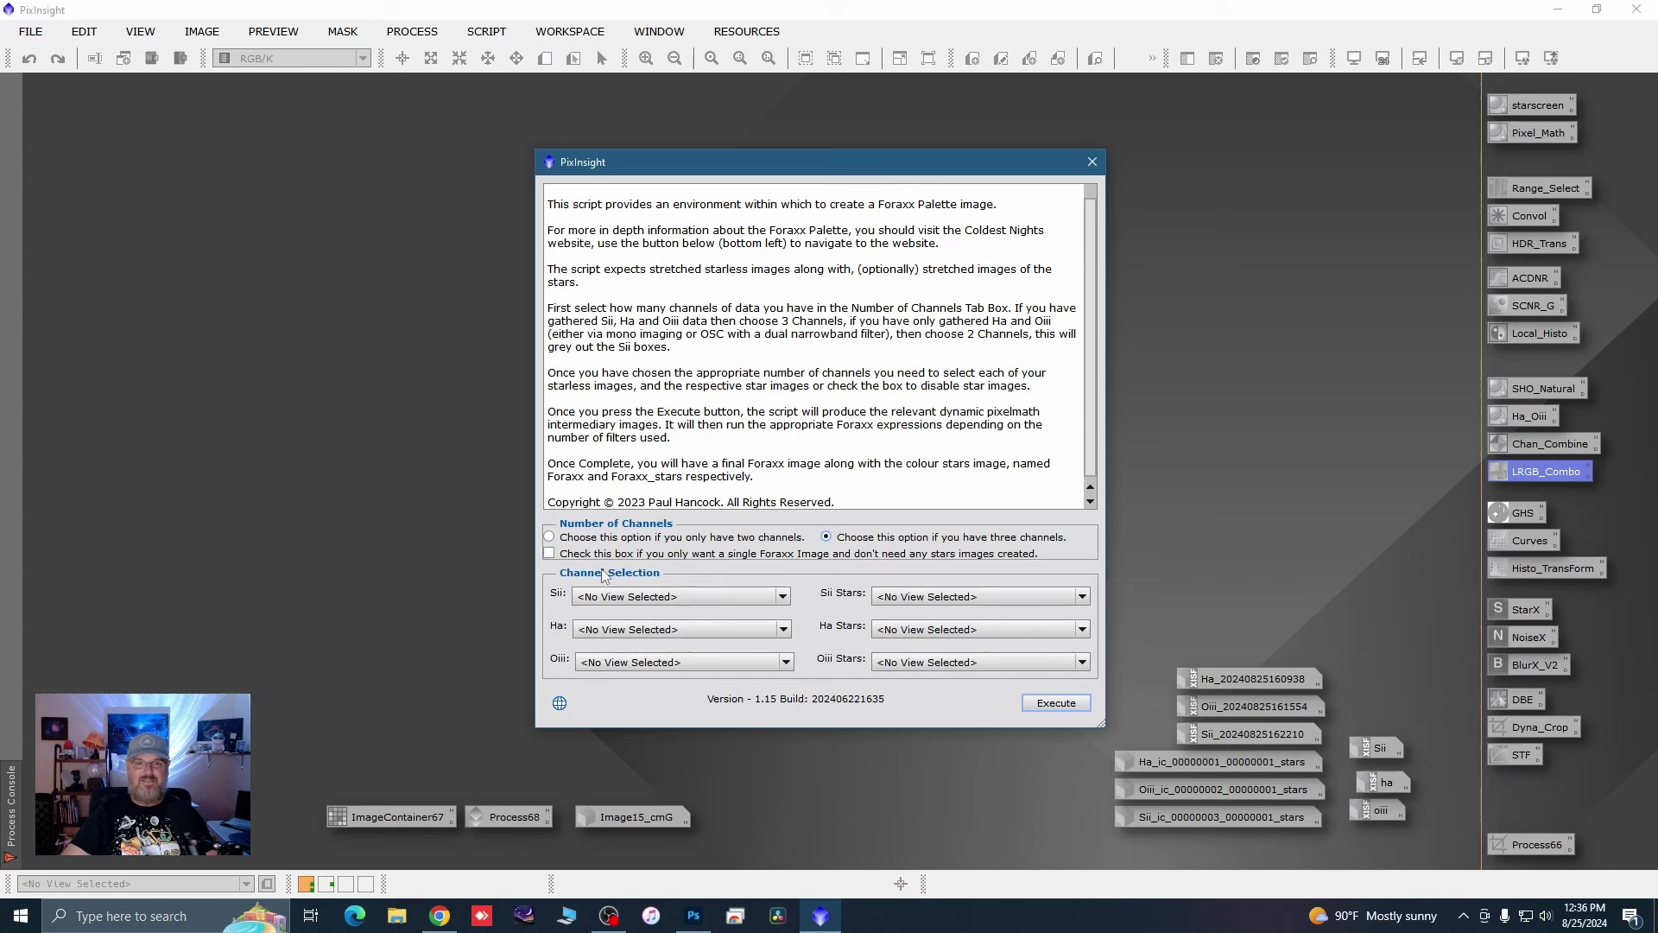
left_click(782, 597)
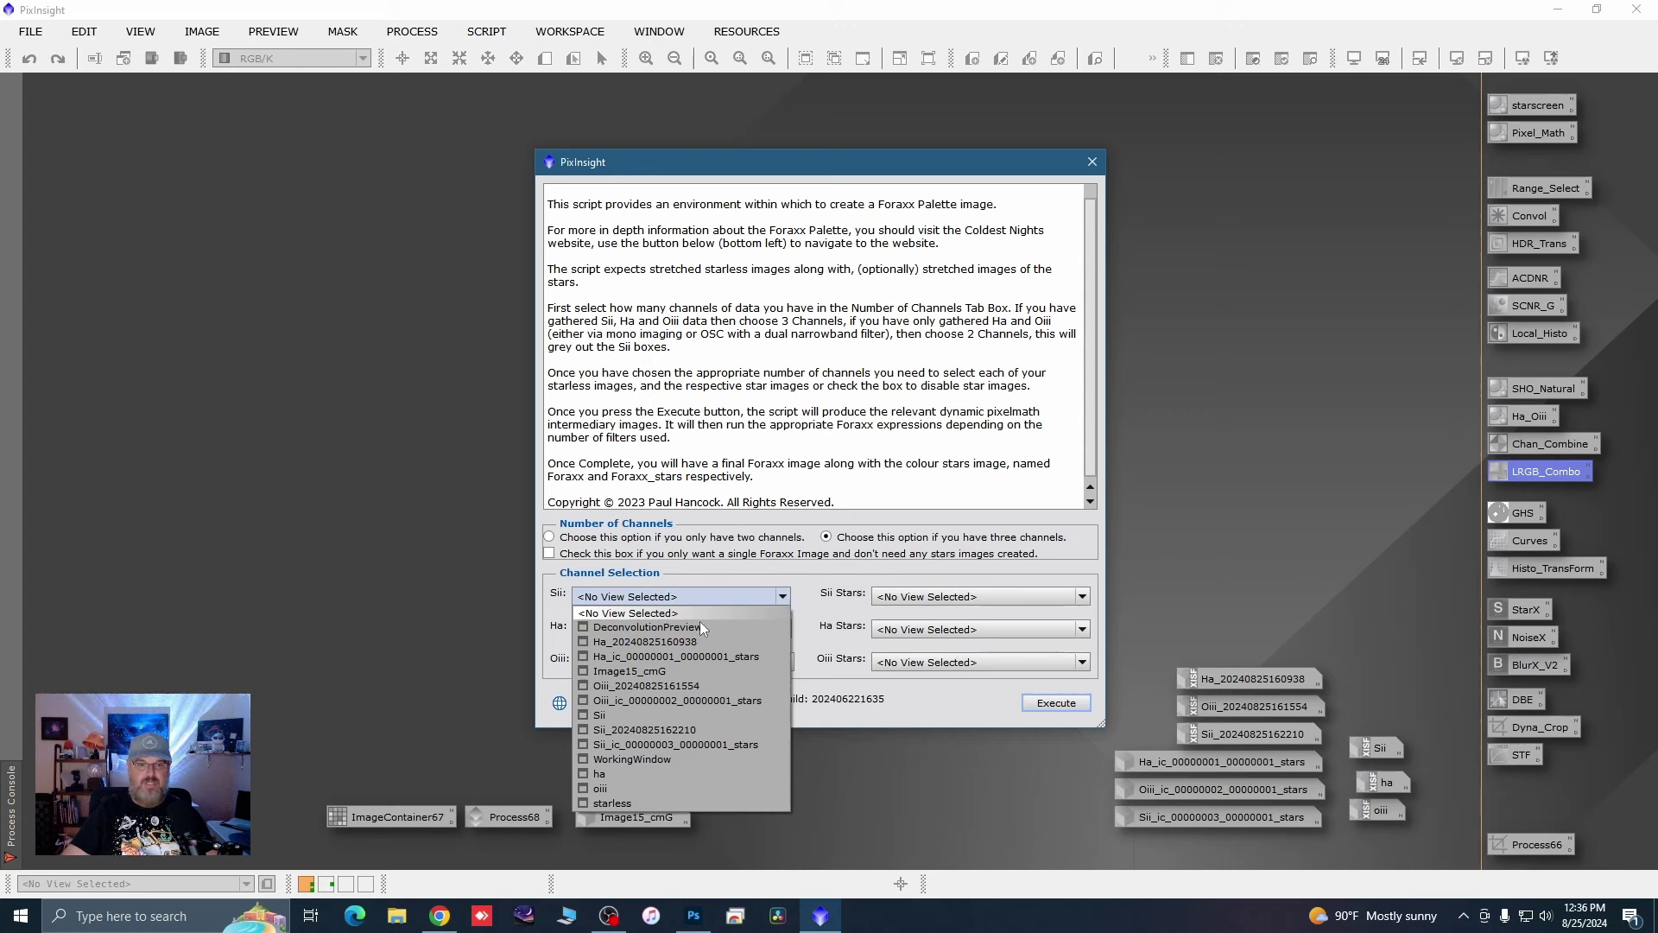
left_click(646, 729)
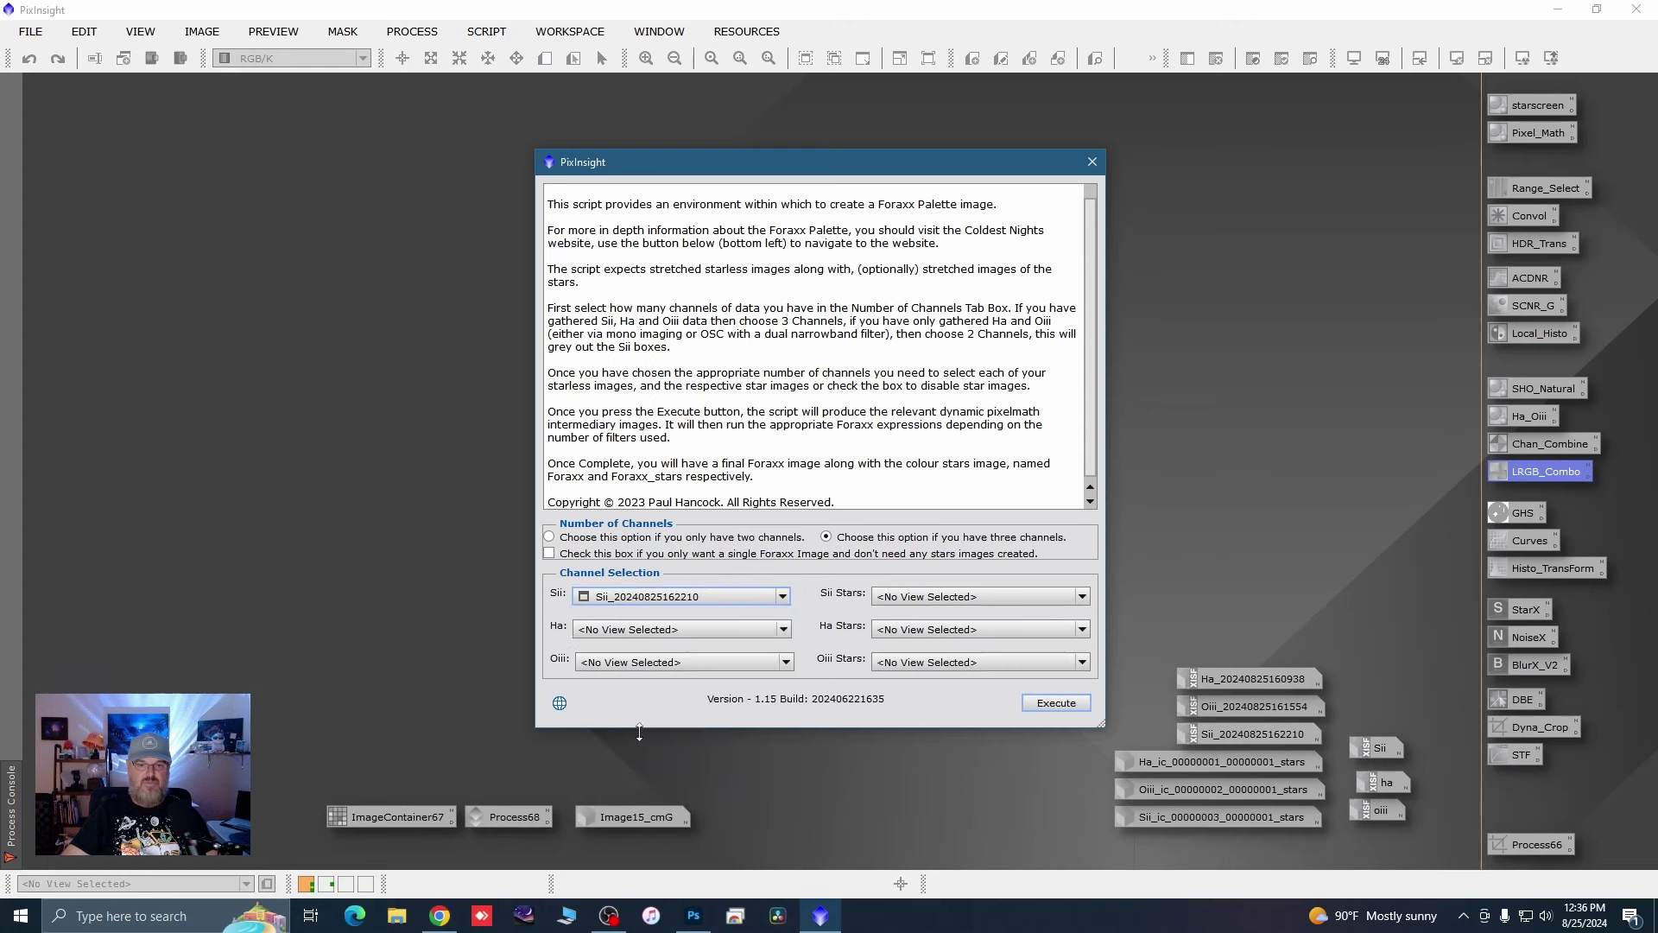
left_click(784, 631)
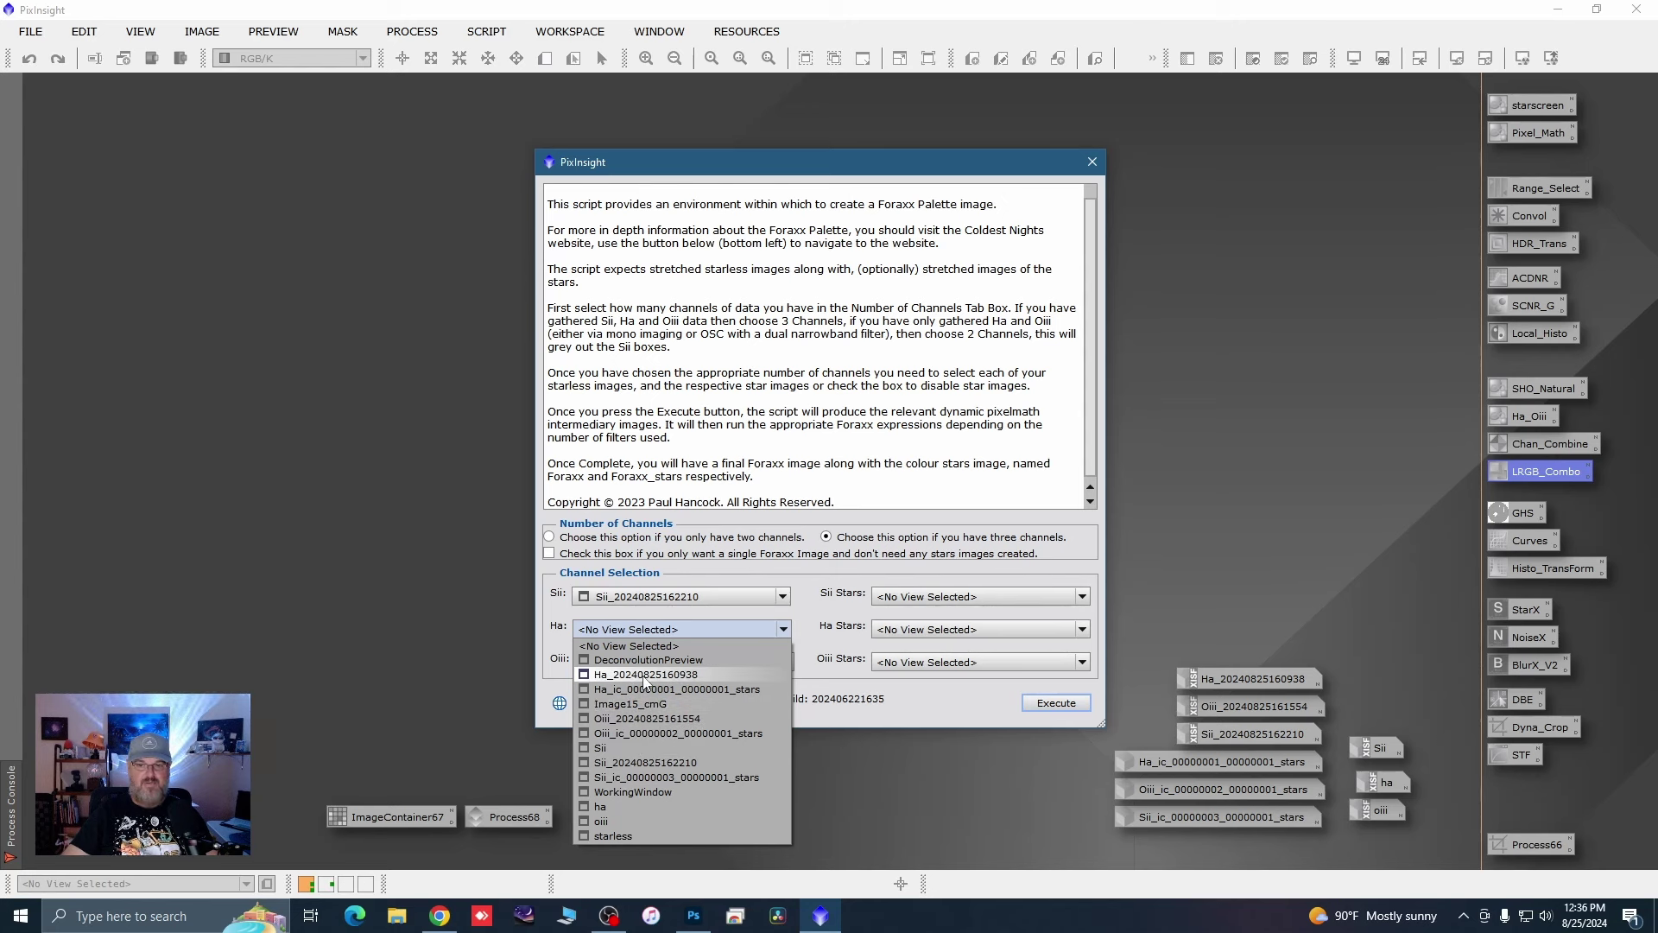
left_click(645, 678)
left_click(678, 661)
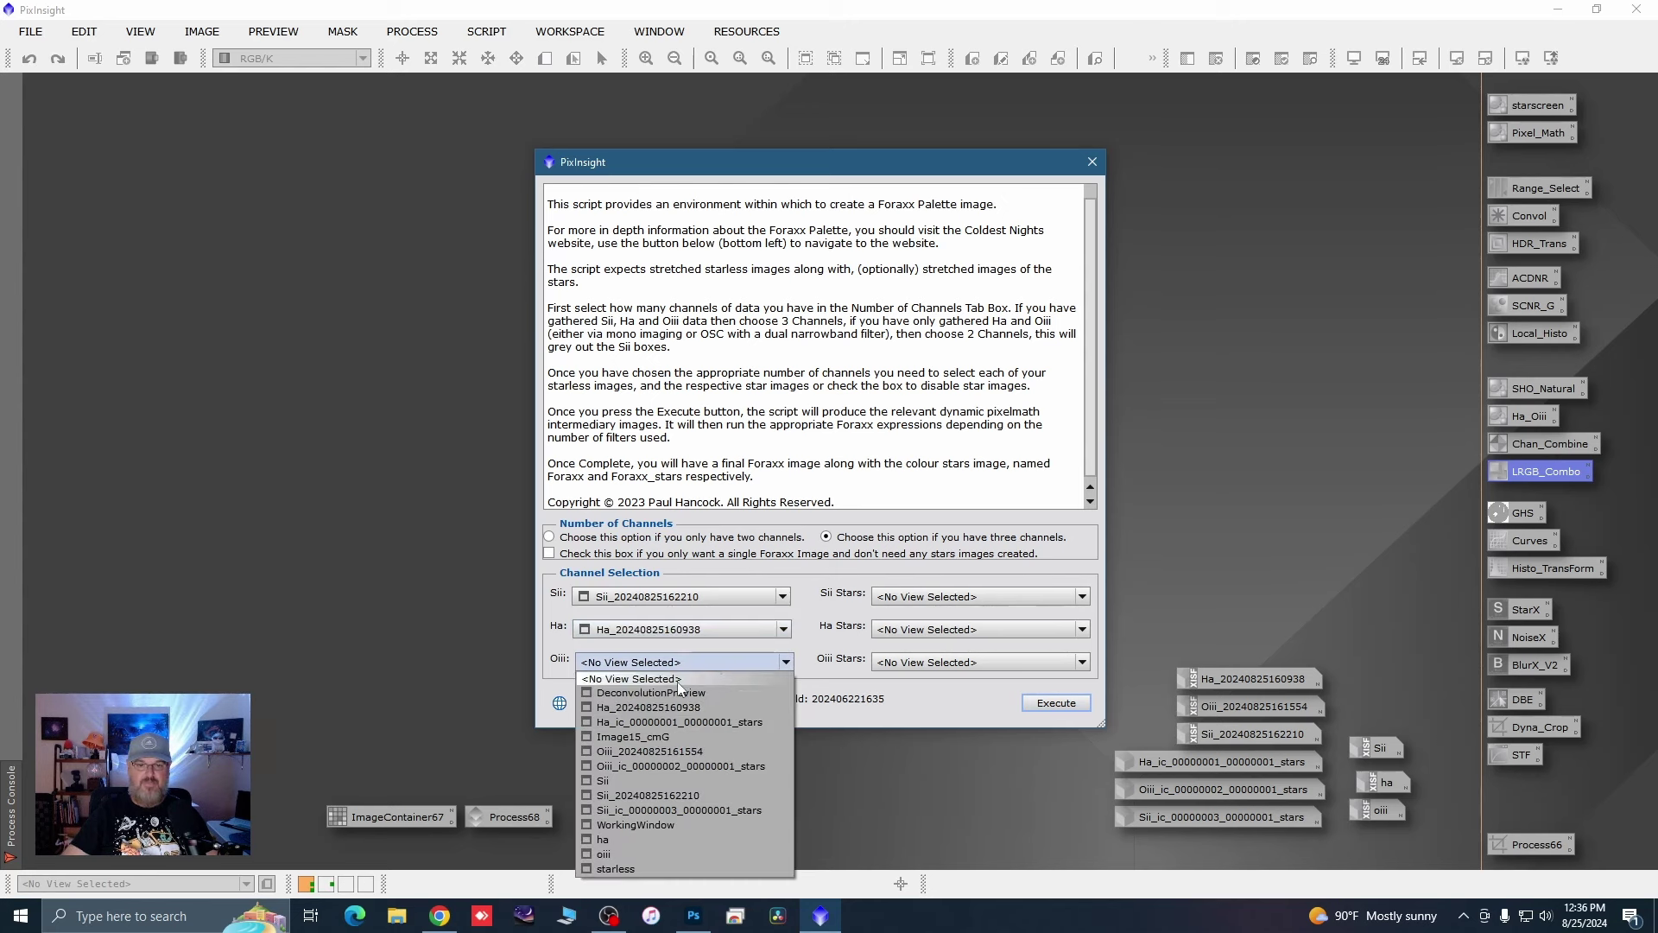
left_click(646, 751)
Step: Assign the Sii, Ha and Oiii _stars images and execute the Foraxx palette build
left_click(1082, 596)
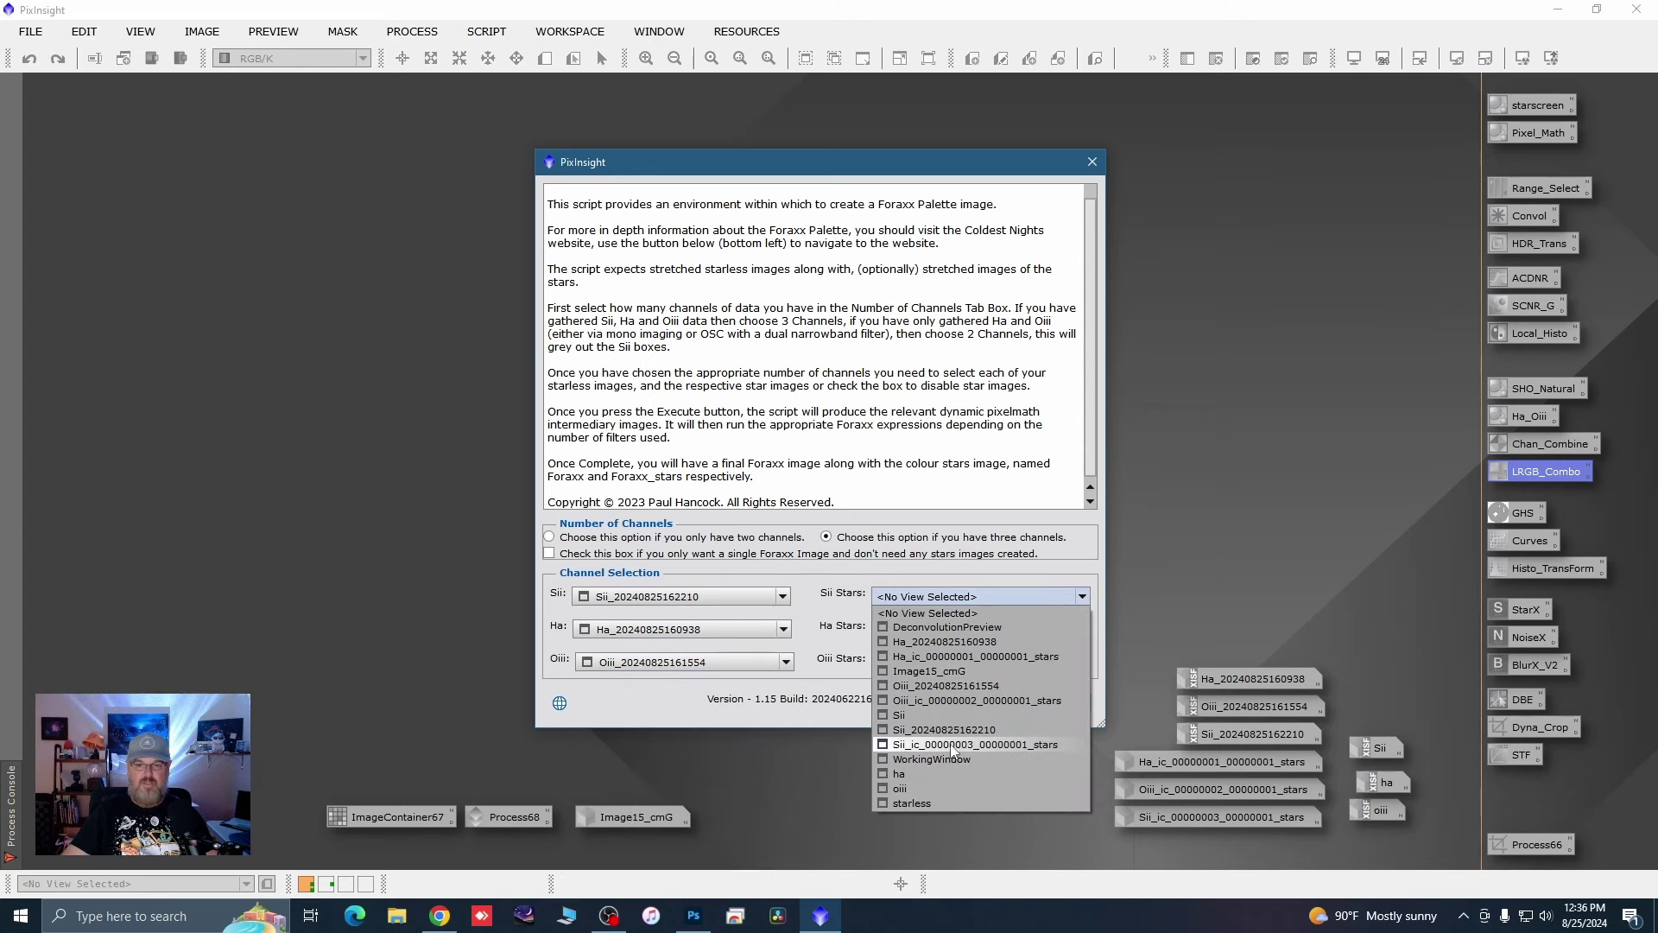
left_click(959, 745)
left_click(1083, 630)
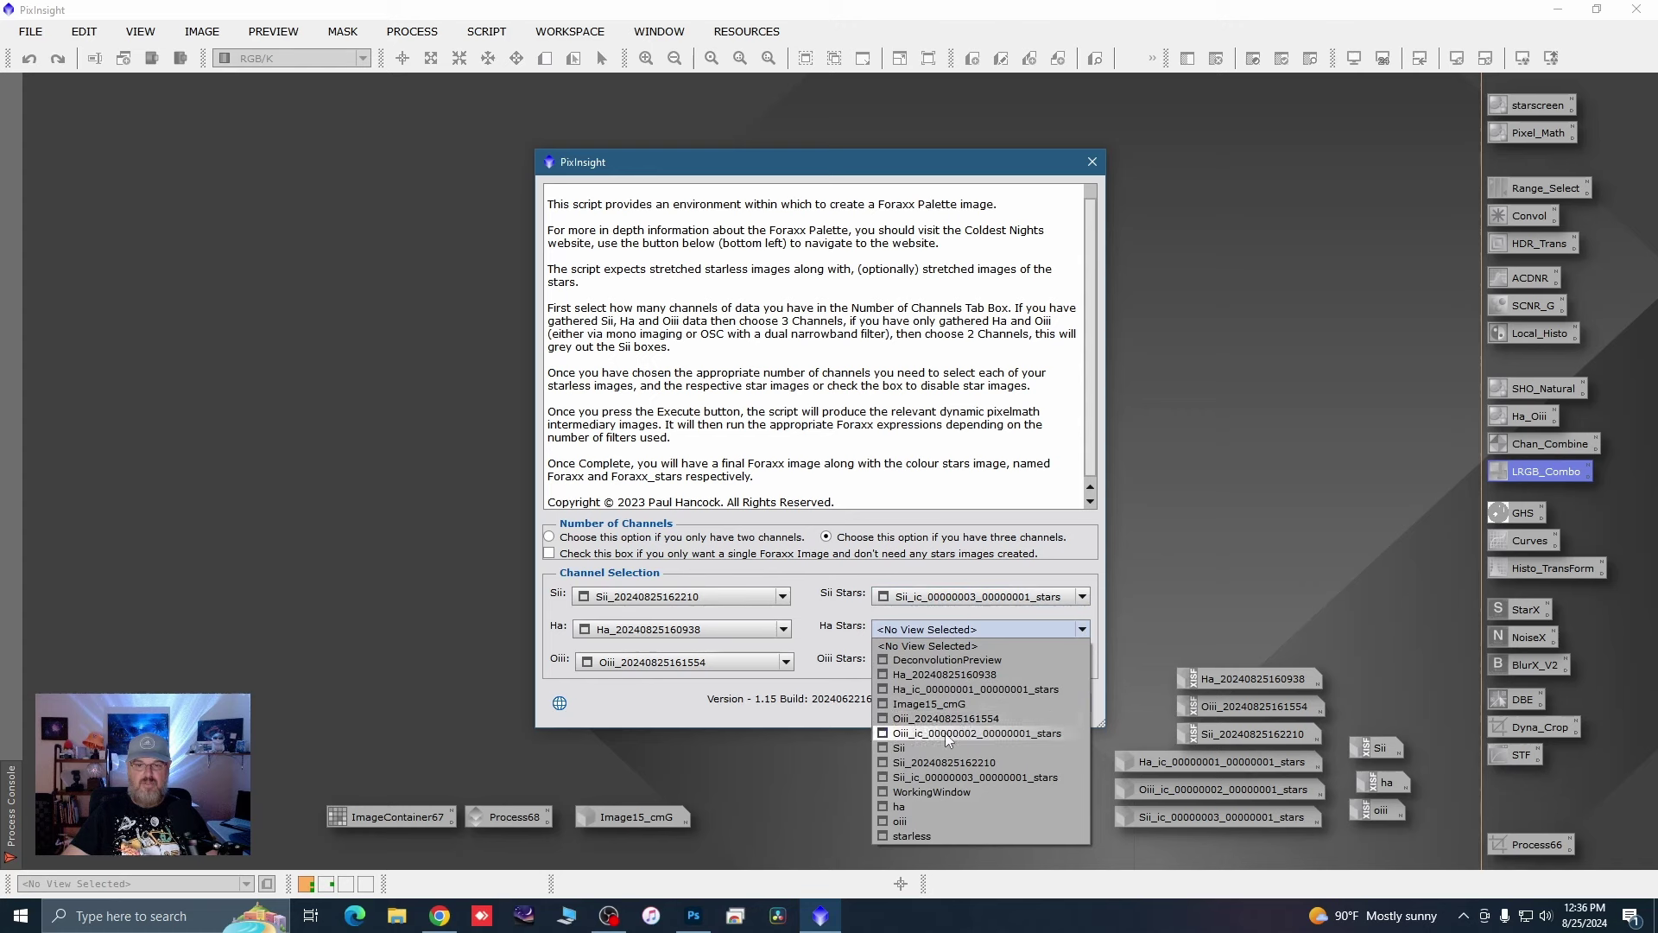
left_click(959, 690)
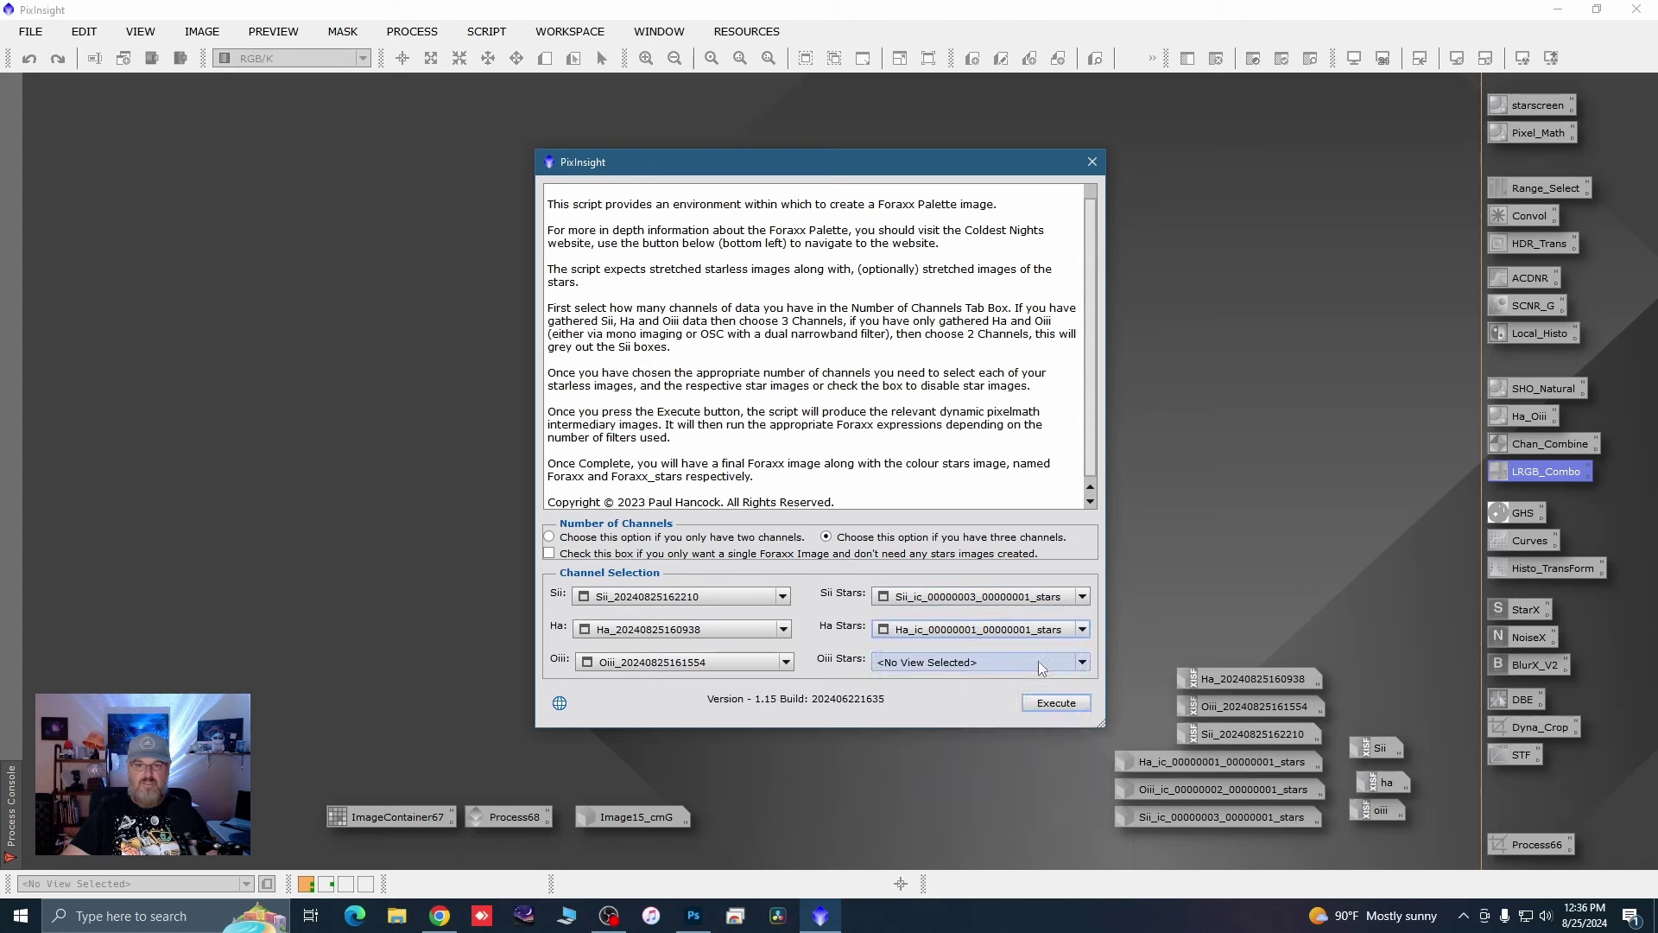
left_click(1081, 662)
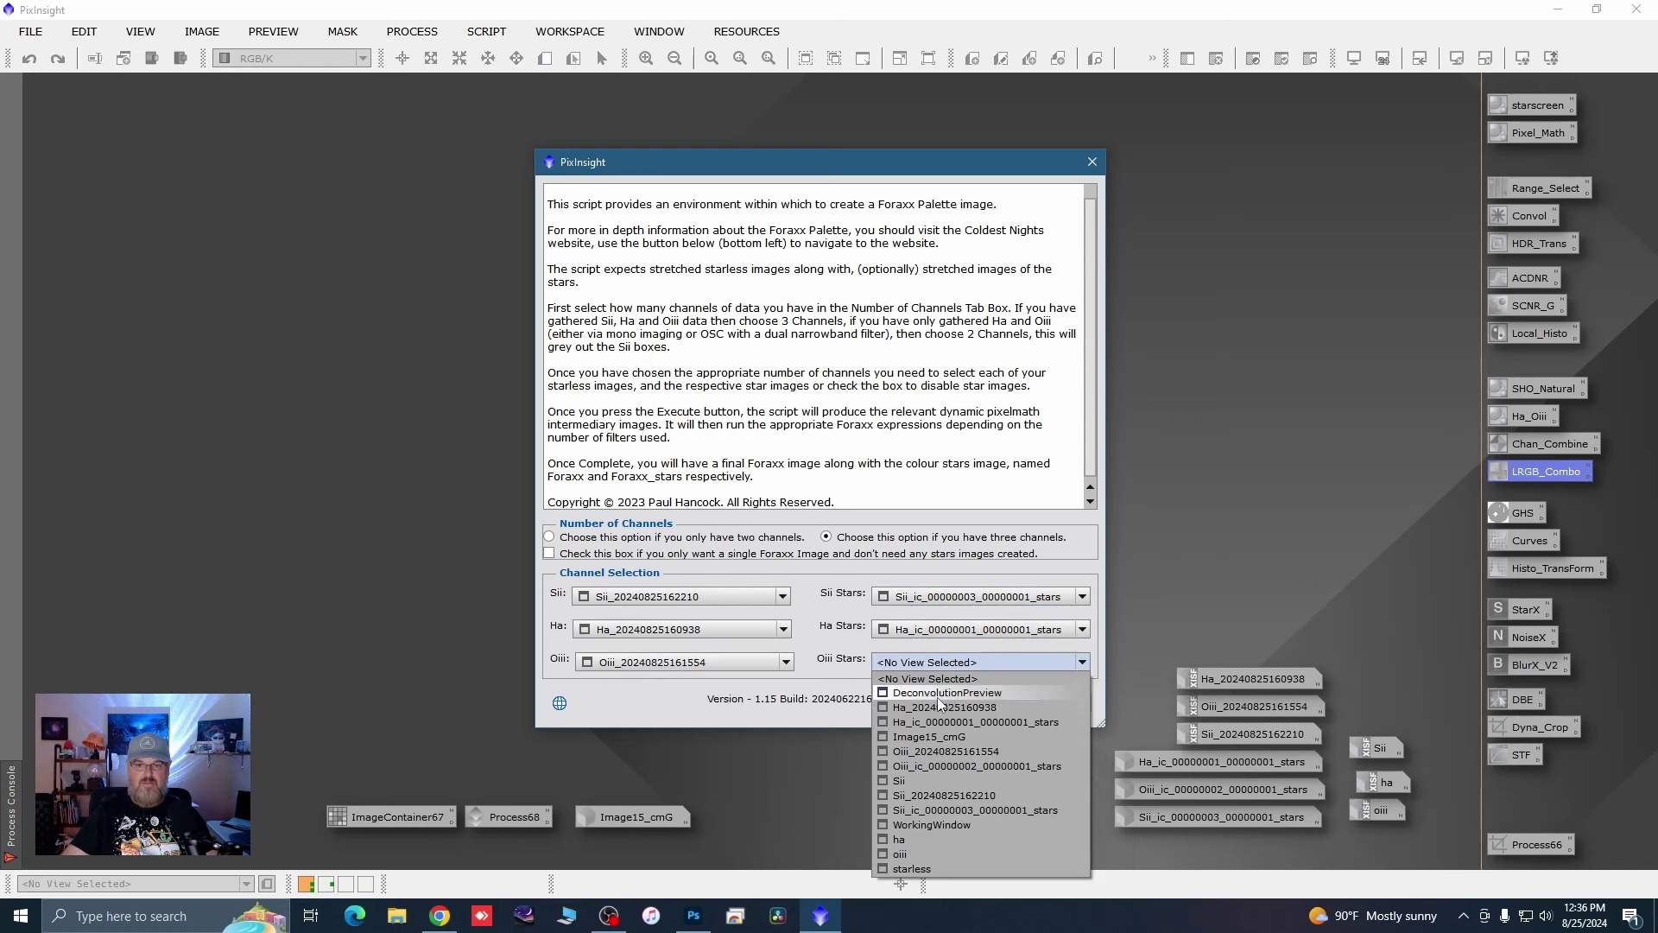
left_click(929, 766)
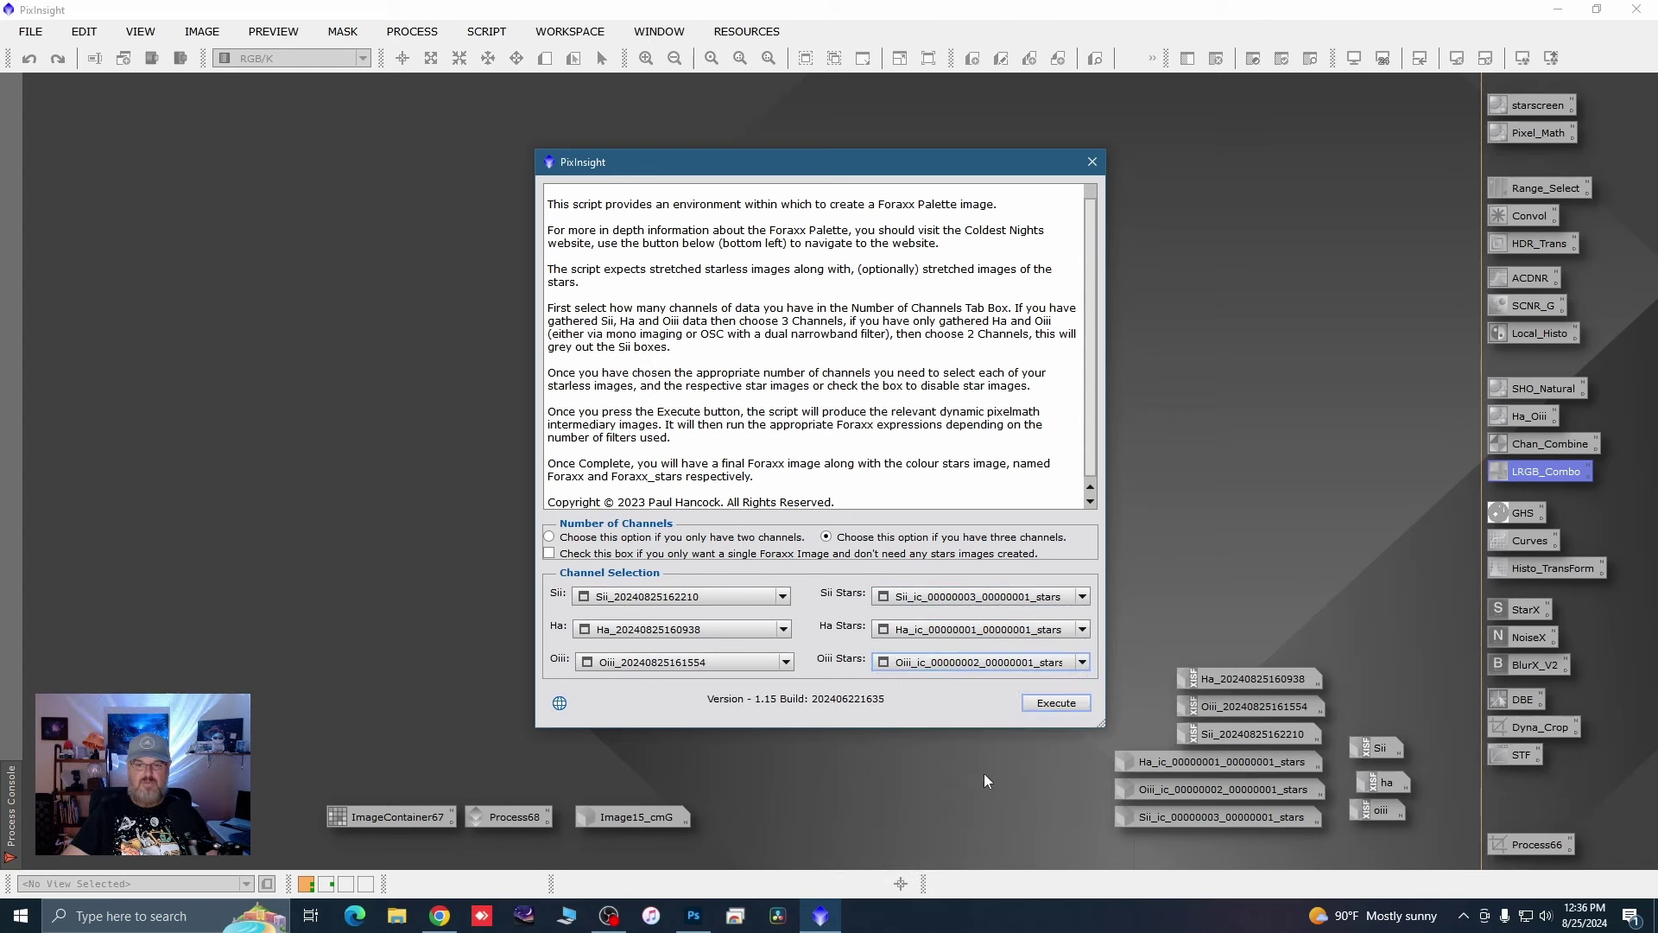
left_click(1049, 704)
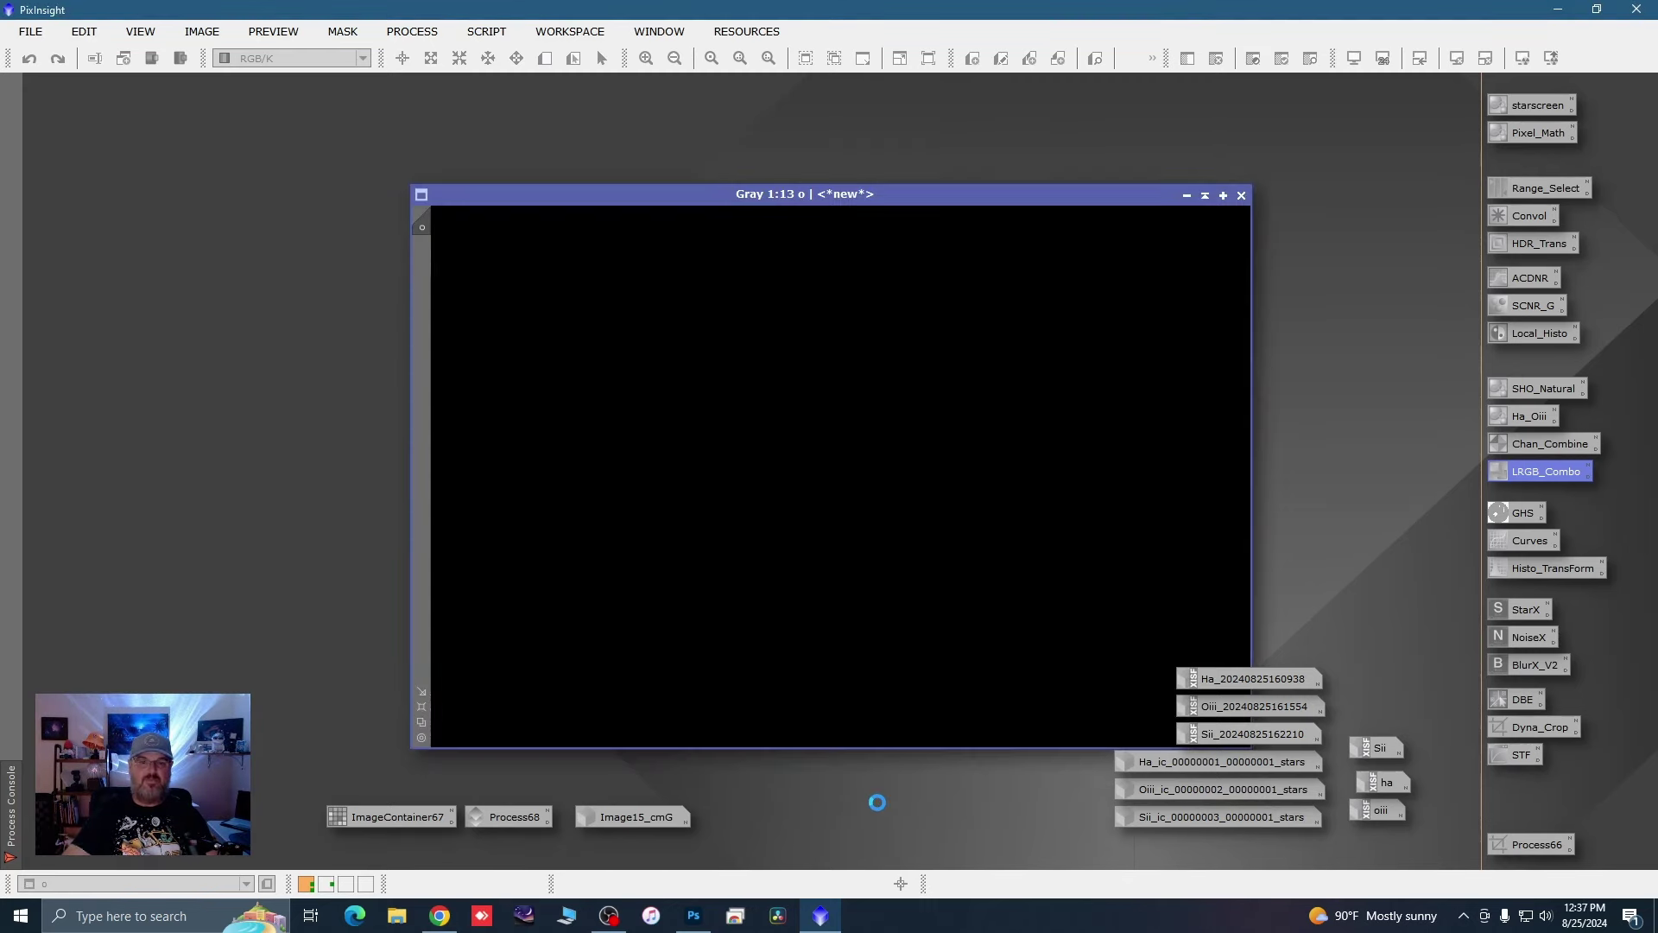
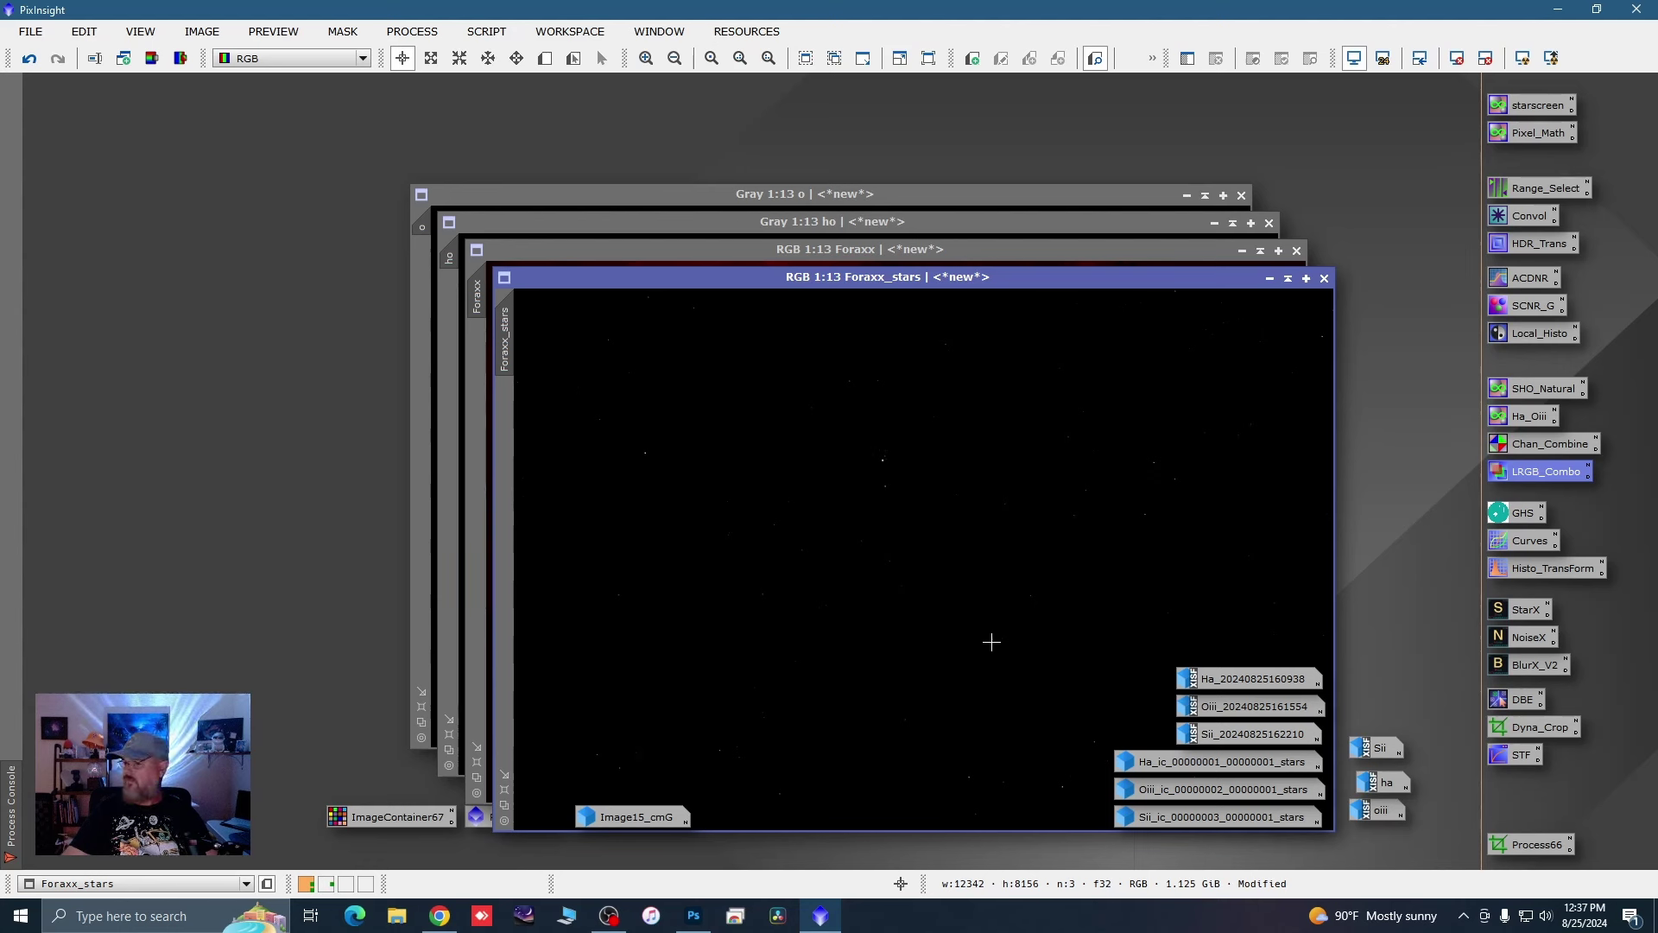
Step: Close Foraxx, ho and o without saving, then restore Foraxx_stars to the upper left
left_click(1270, 278)
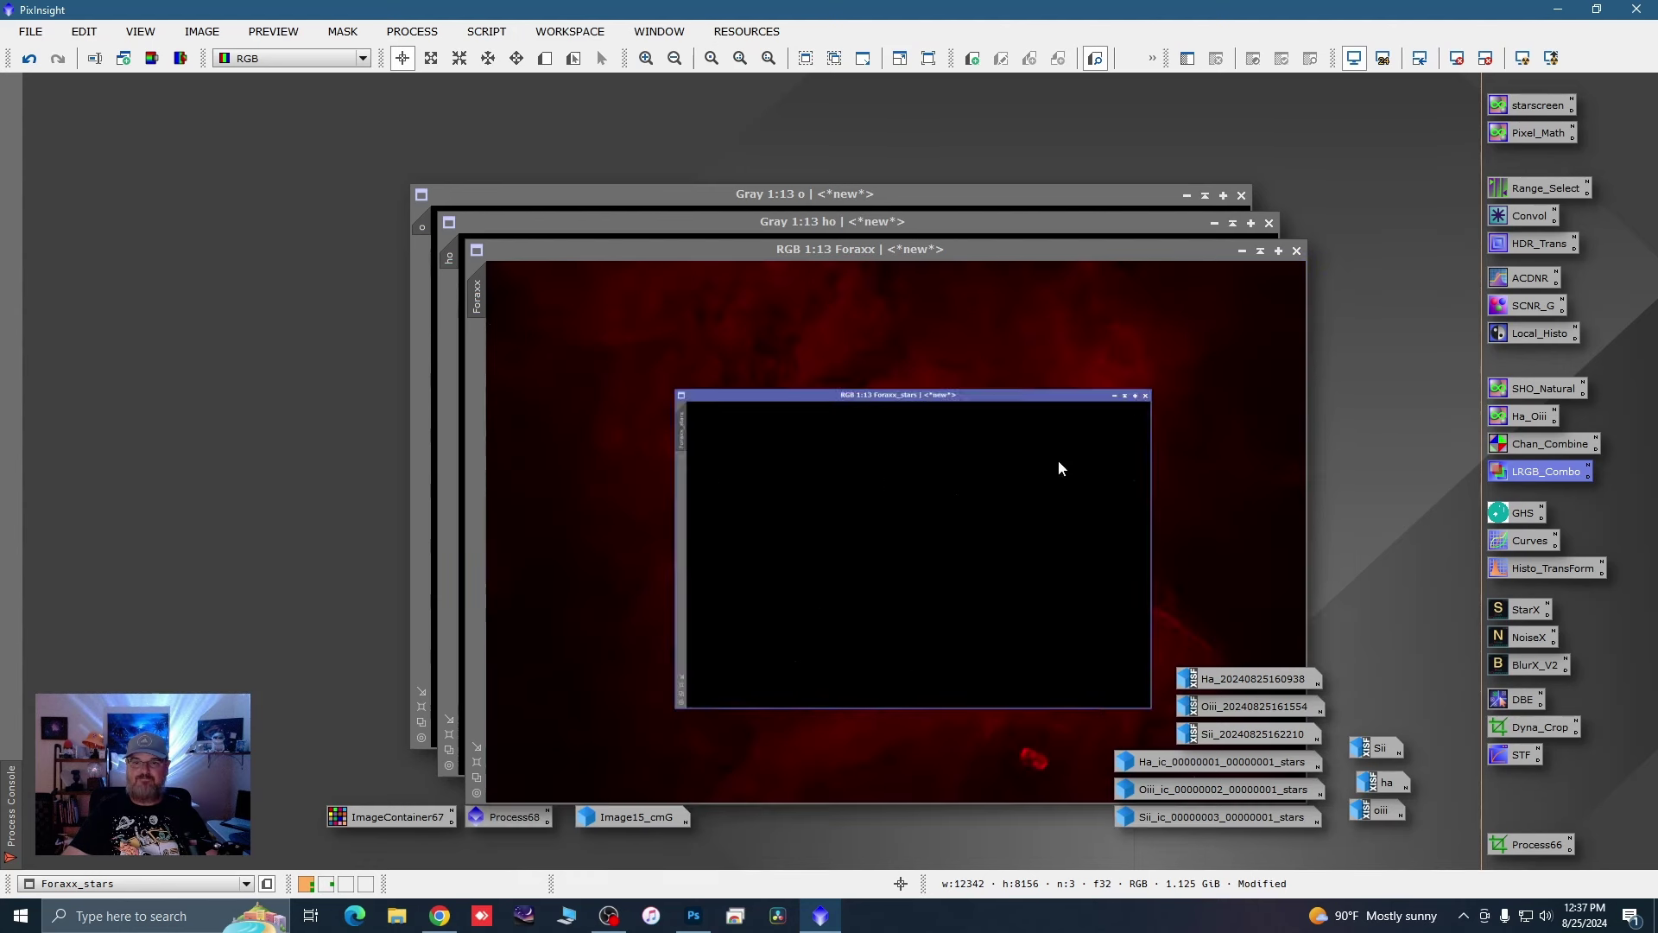
left_click_drag(1017, 831, 1022, 835)
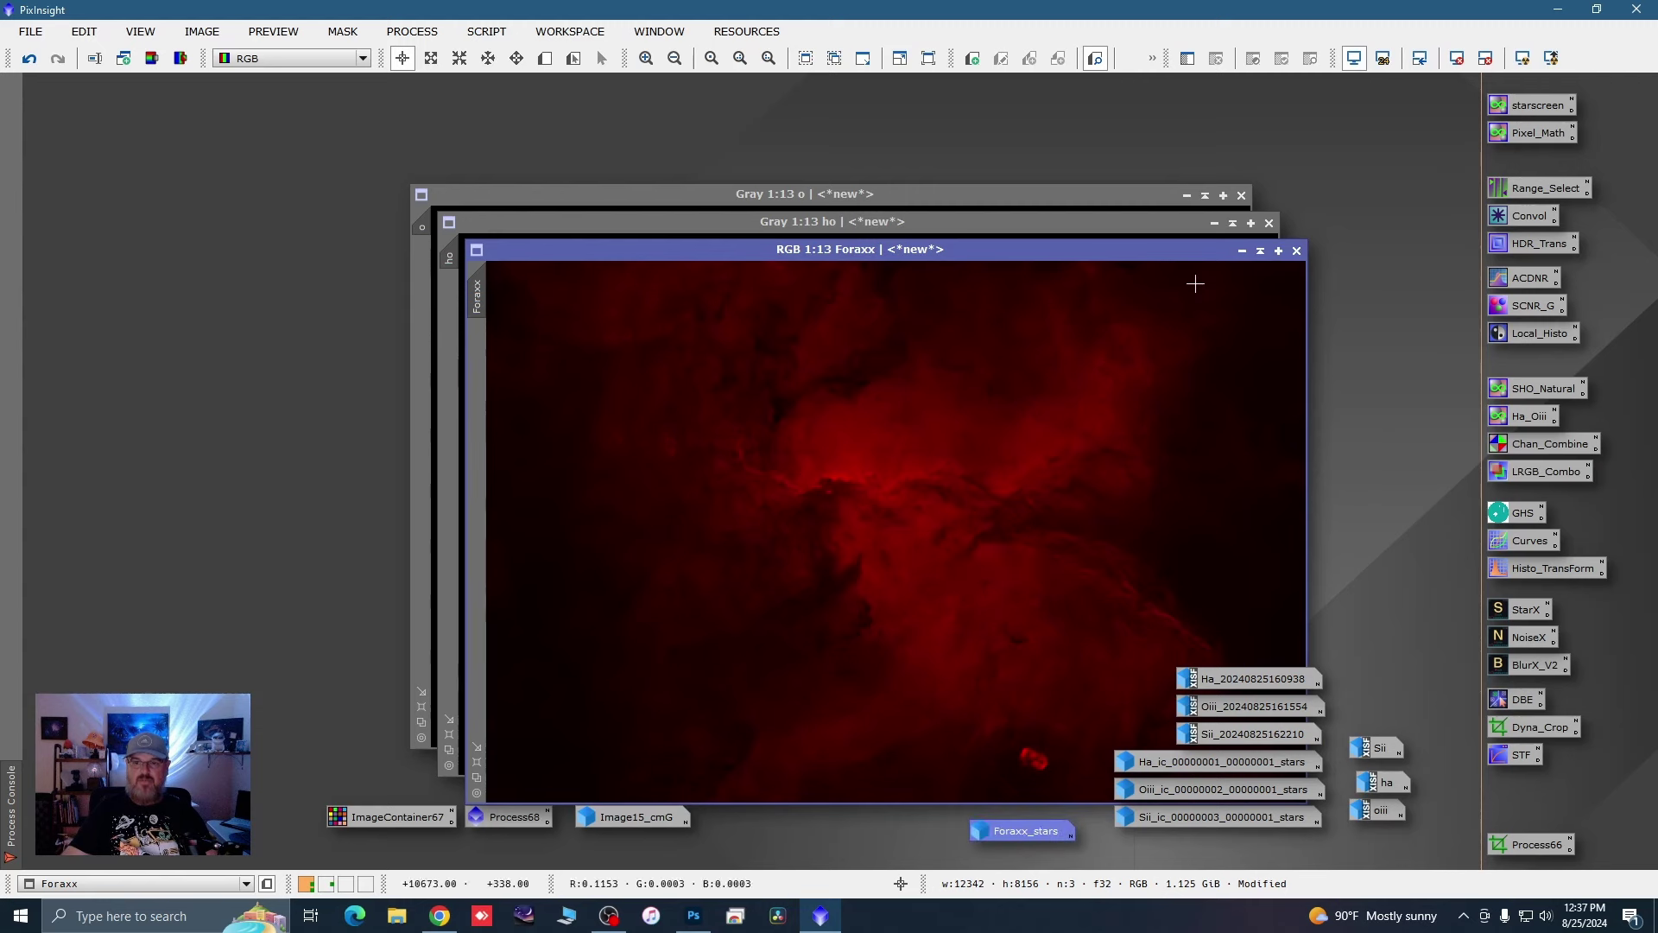
left_click(1297, 251)
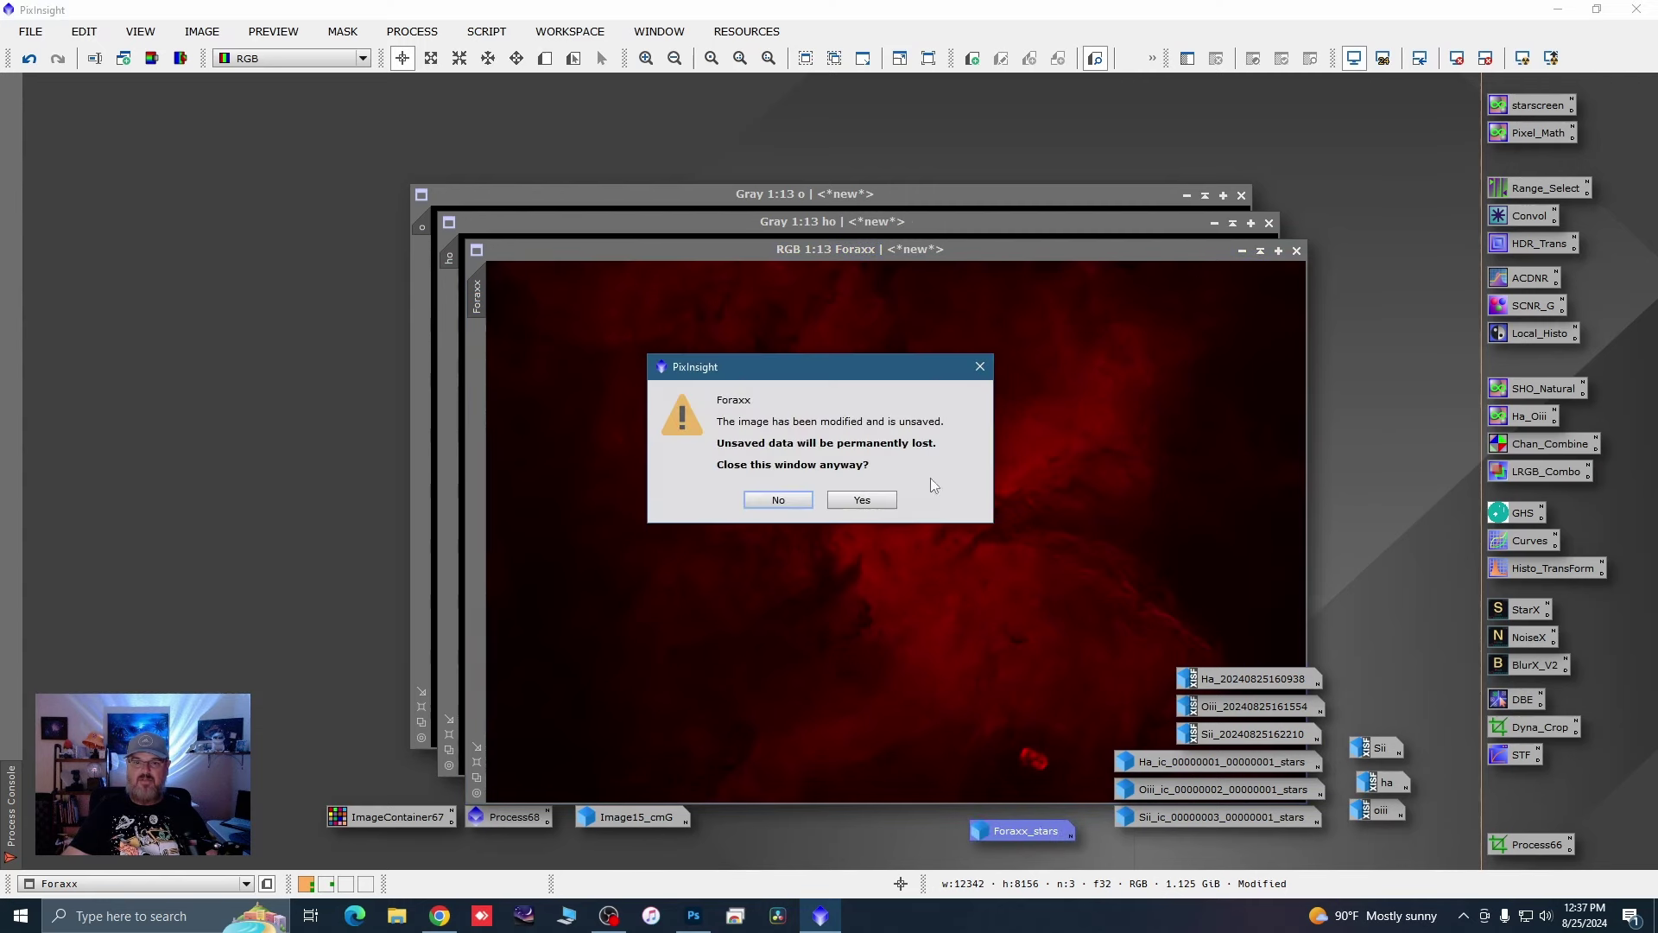
left_click(862, 499)
left_click(1270, 225)
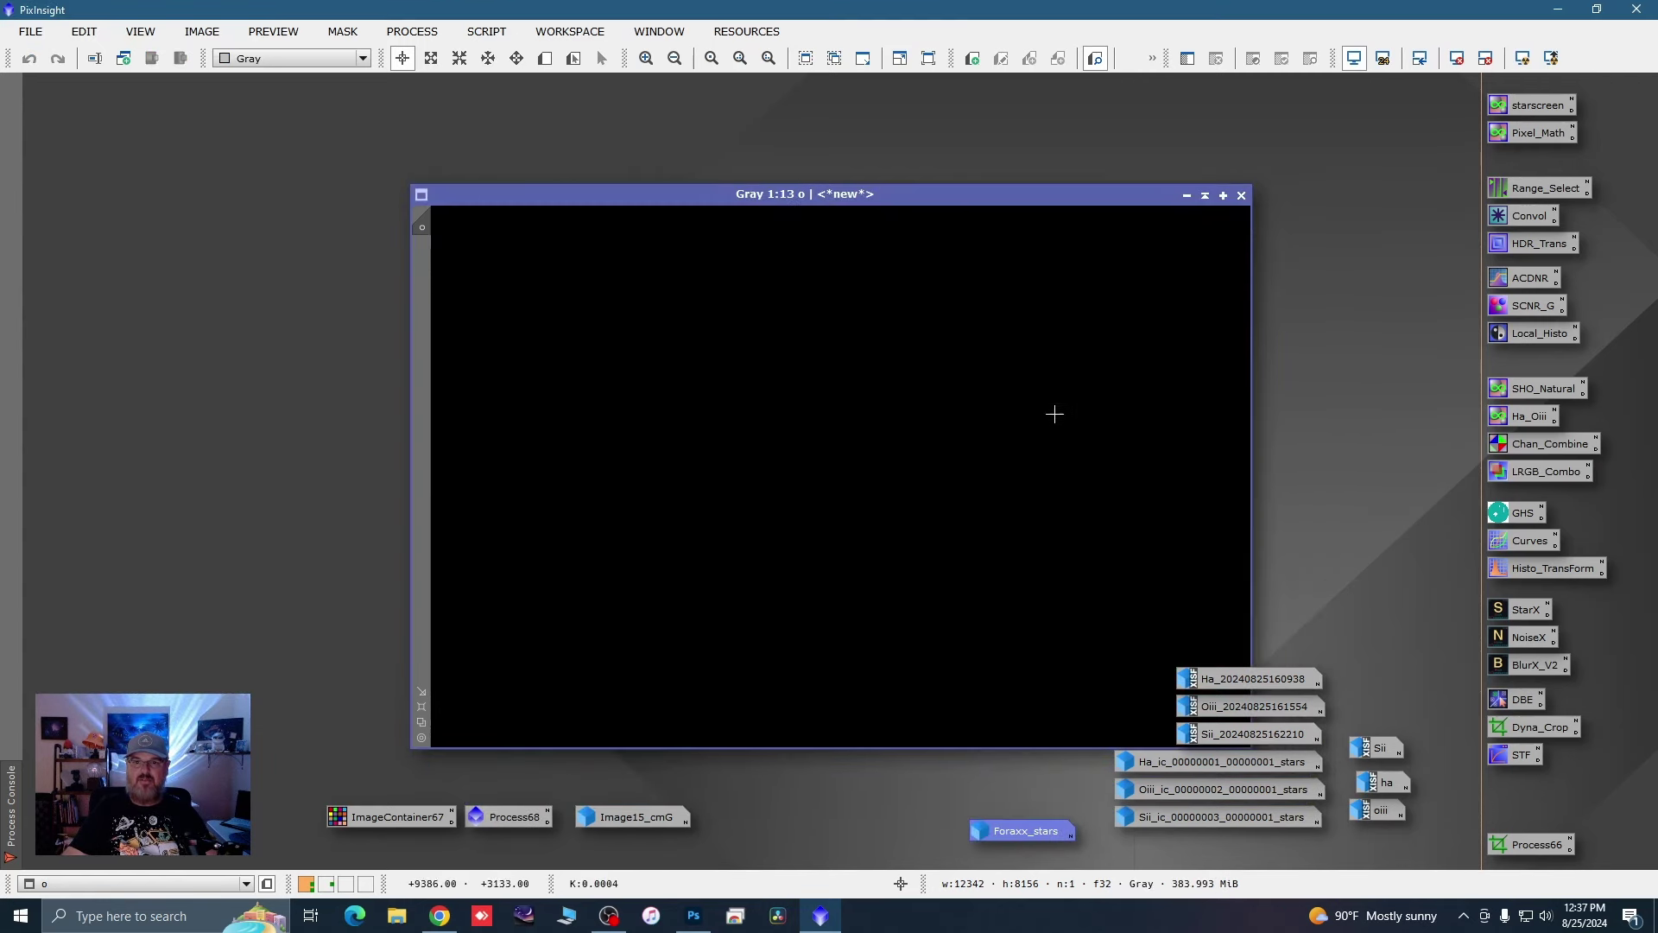
left_click(1242, 195)
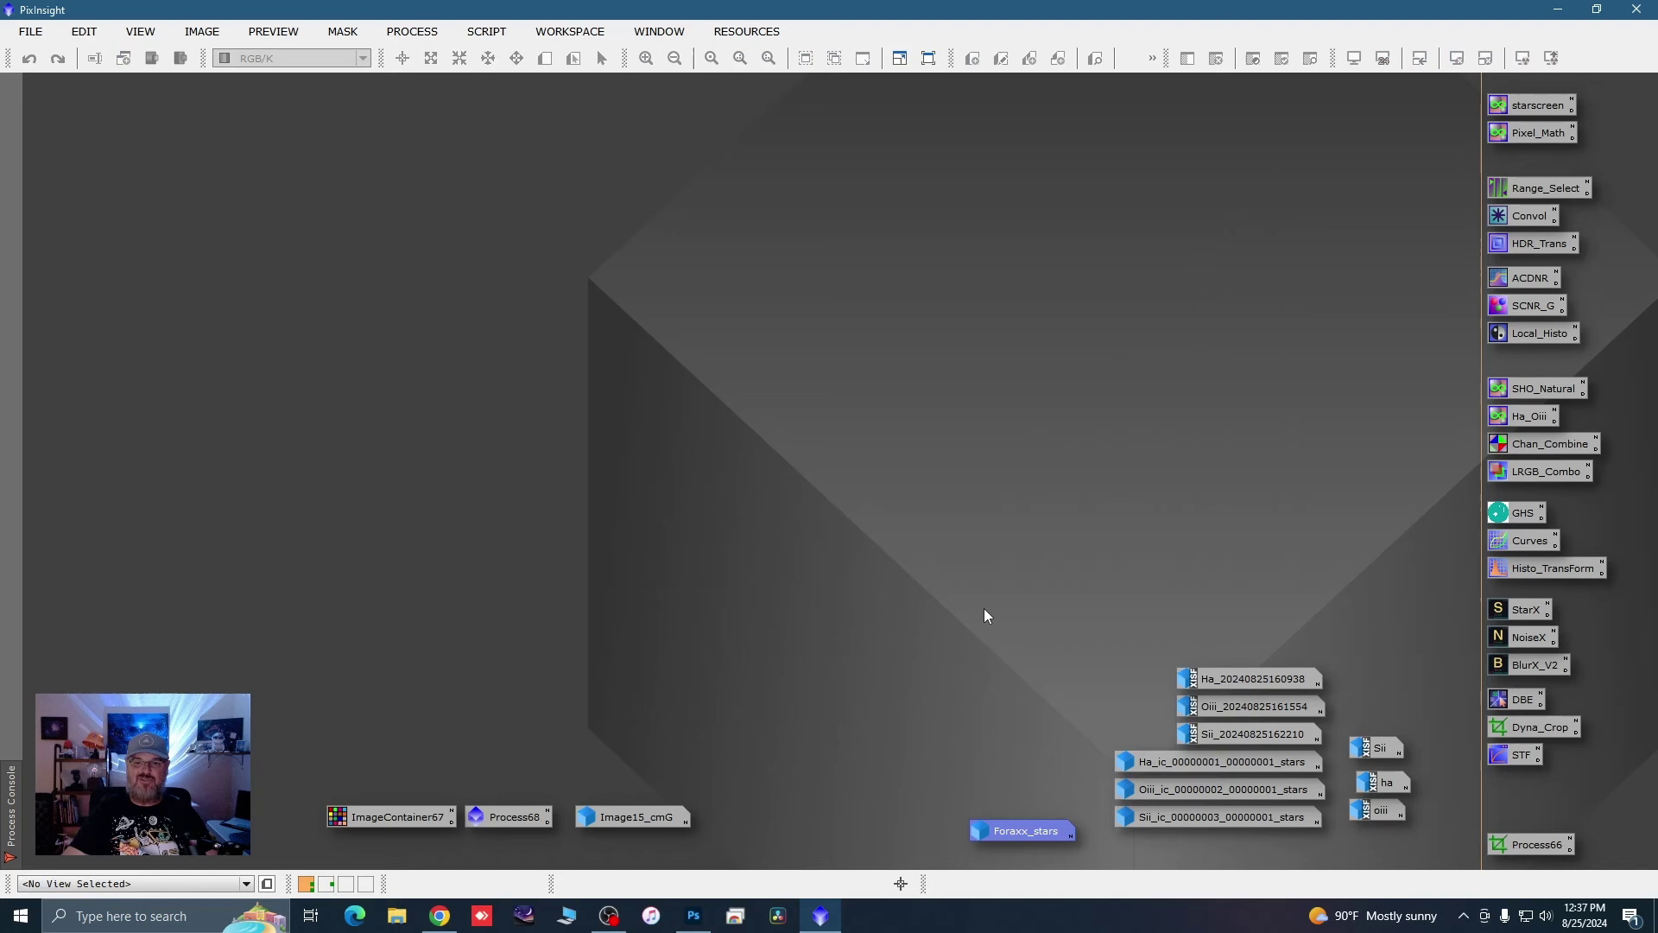
double_click(1012, 826)
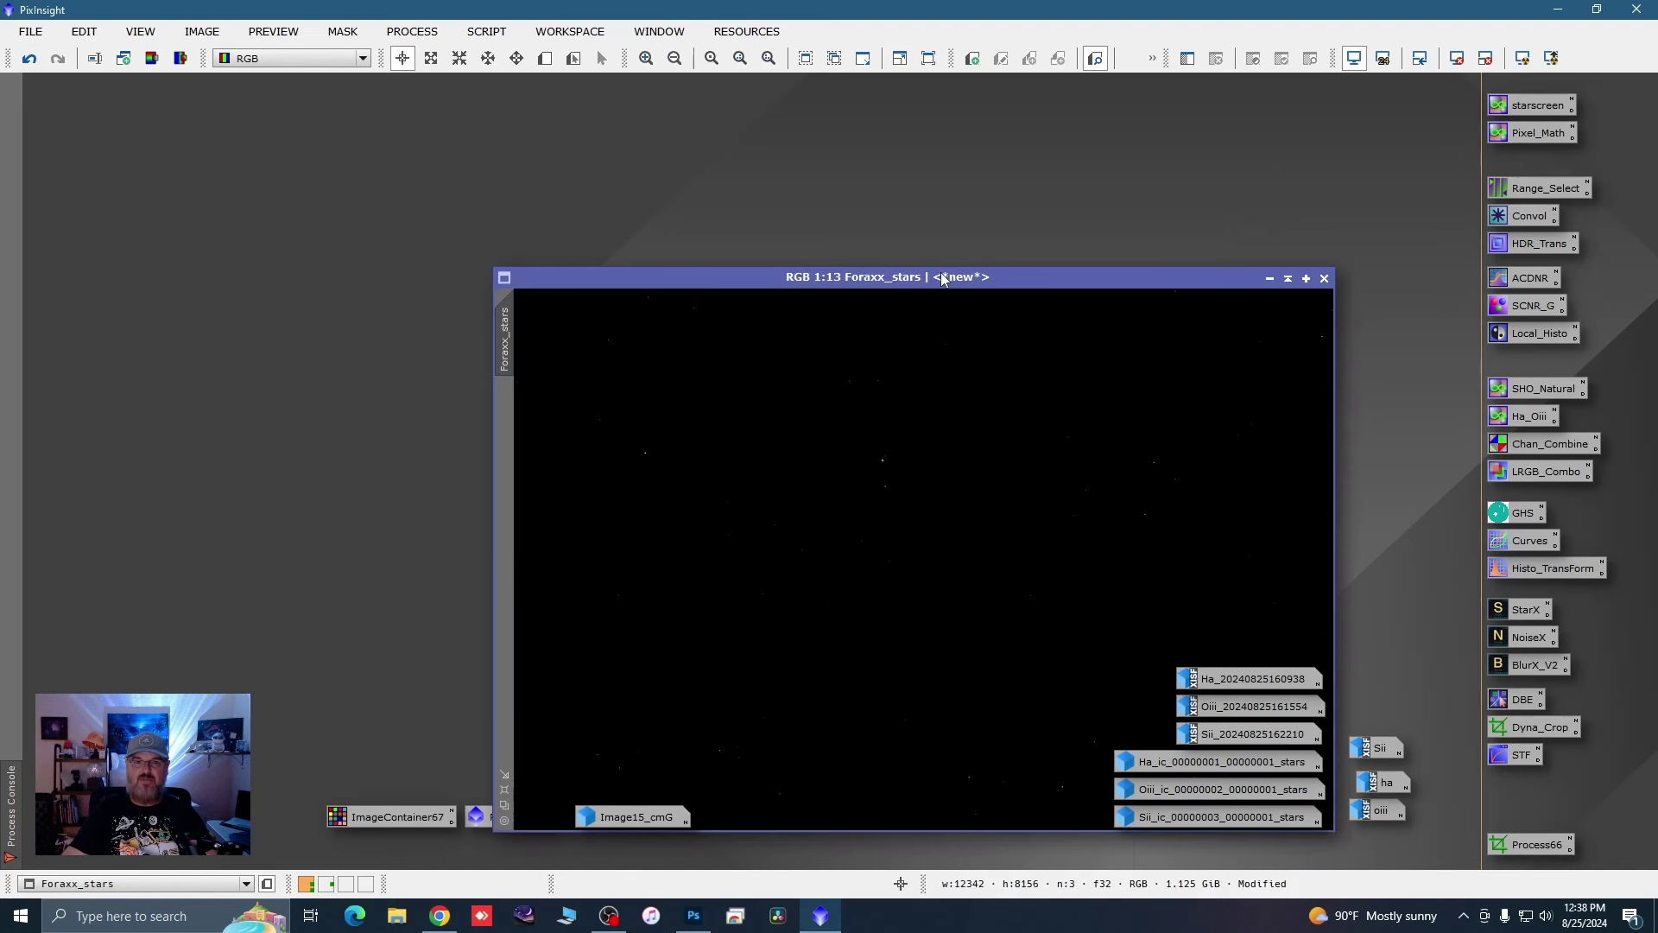
left_click_drag(943, 278, 505, 154)
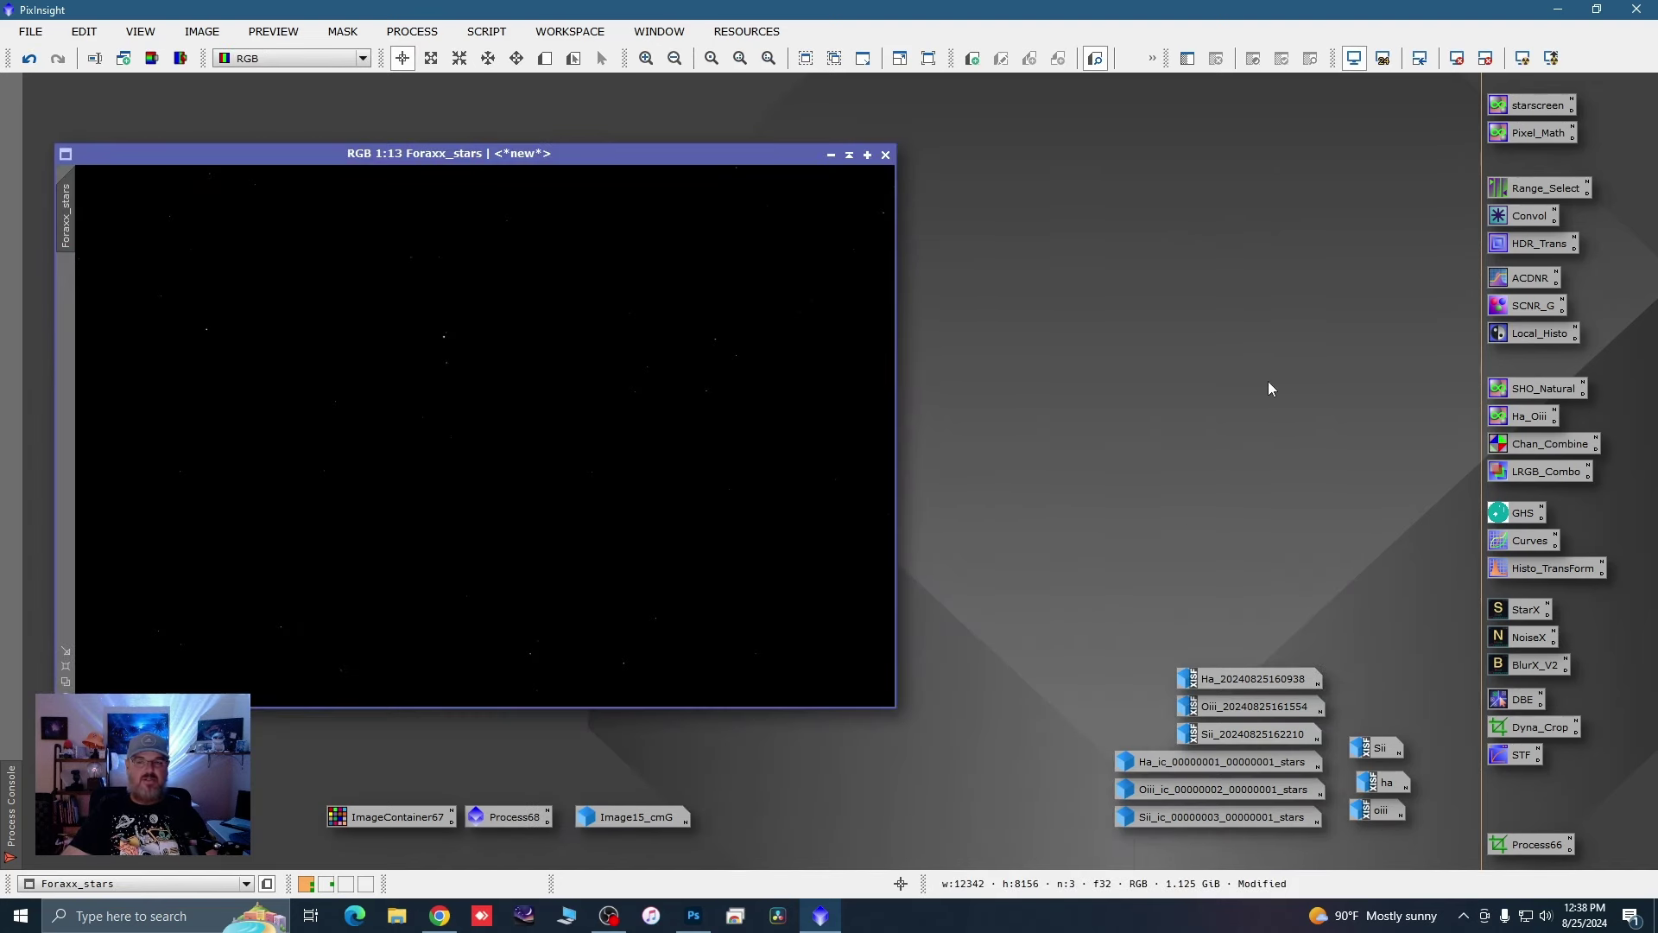
Step: Apply a Generalized Hyperbolic Stretch with stretch factor 3.48 to Foraxx_stars, checking it in live preview
left_click(1512, 515)
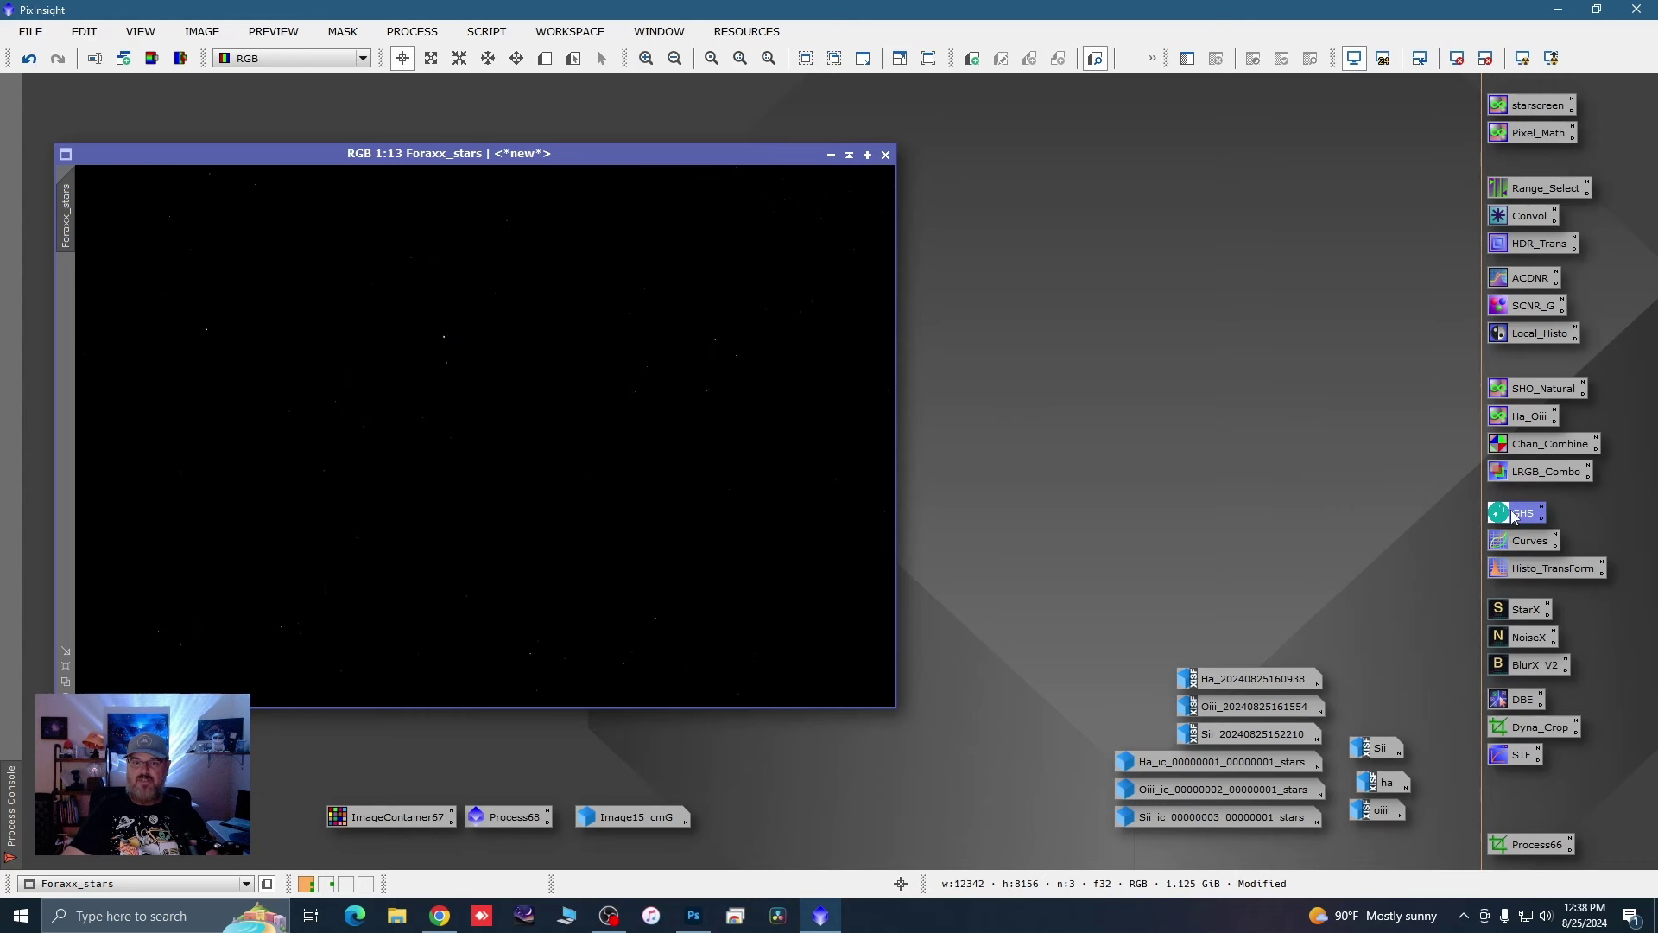
double_click(1512, 516)
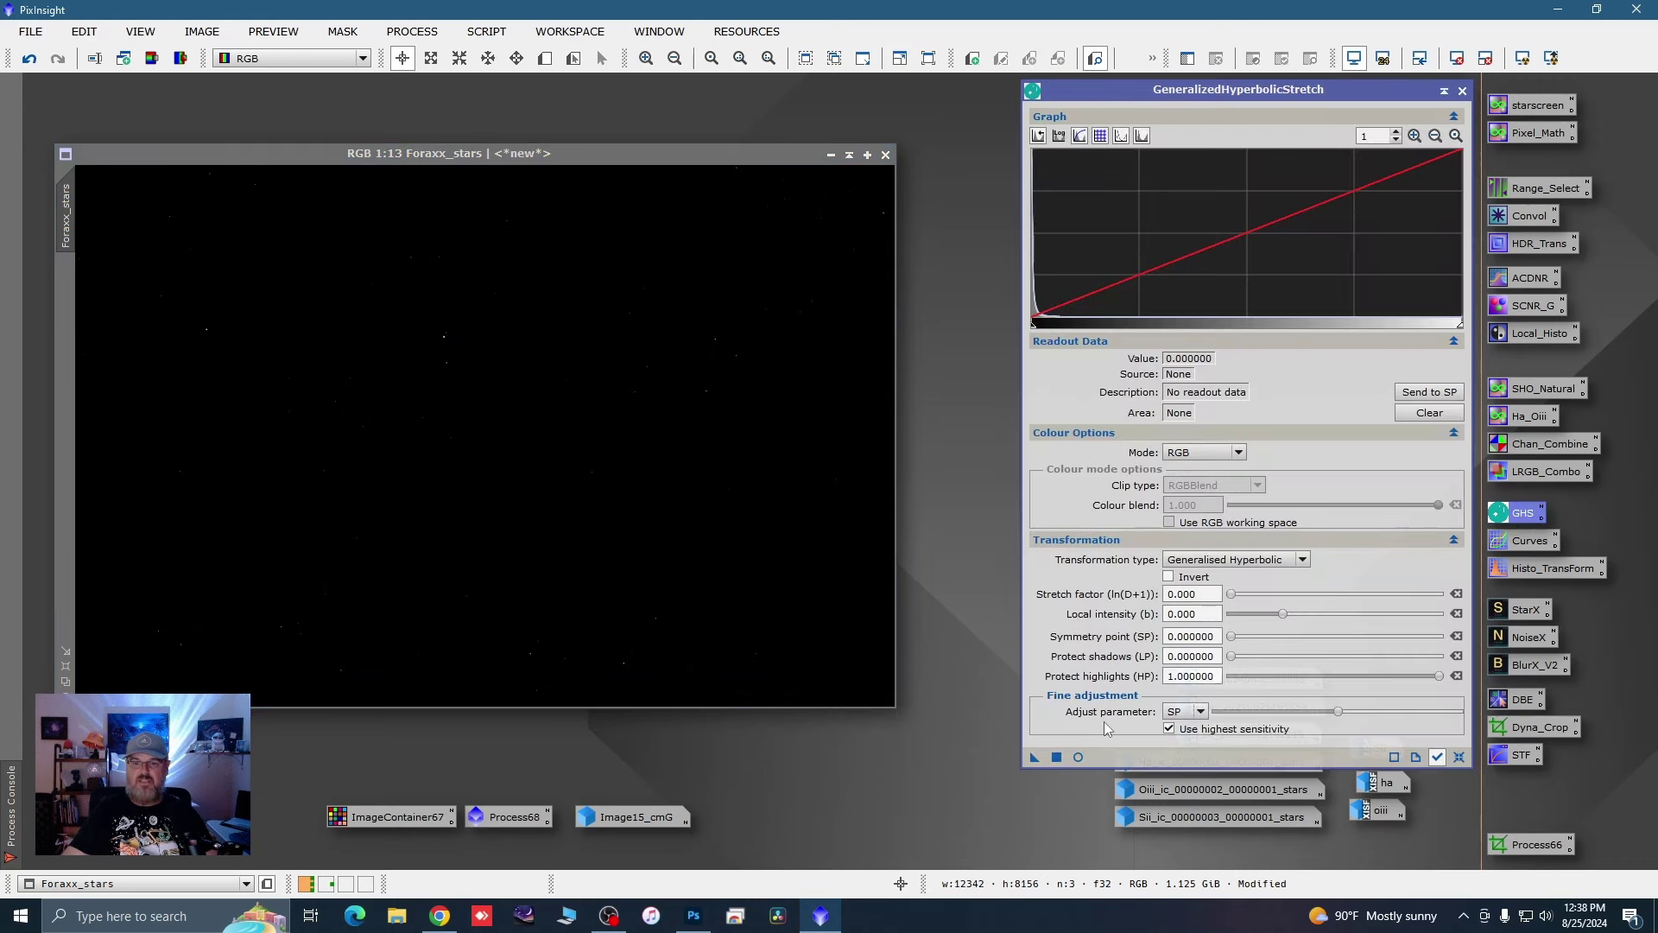
left_click(1079, 758)
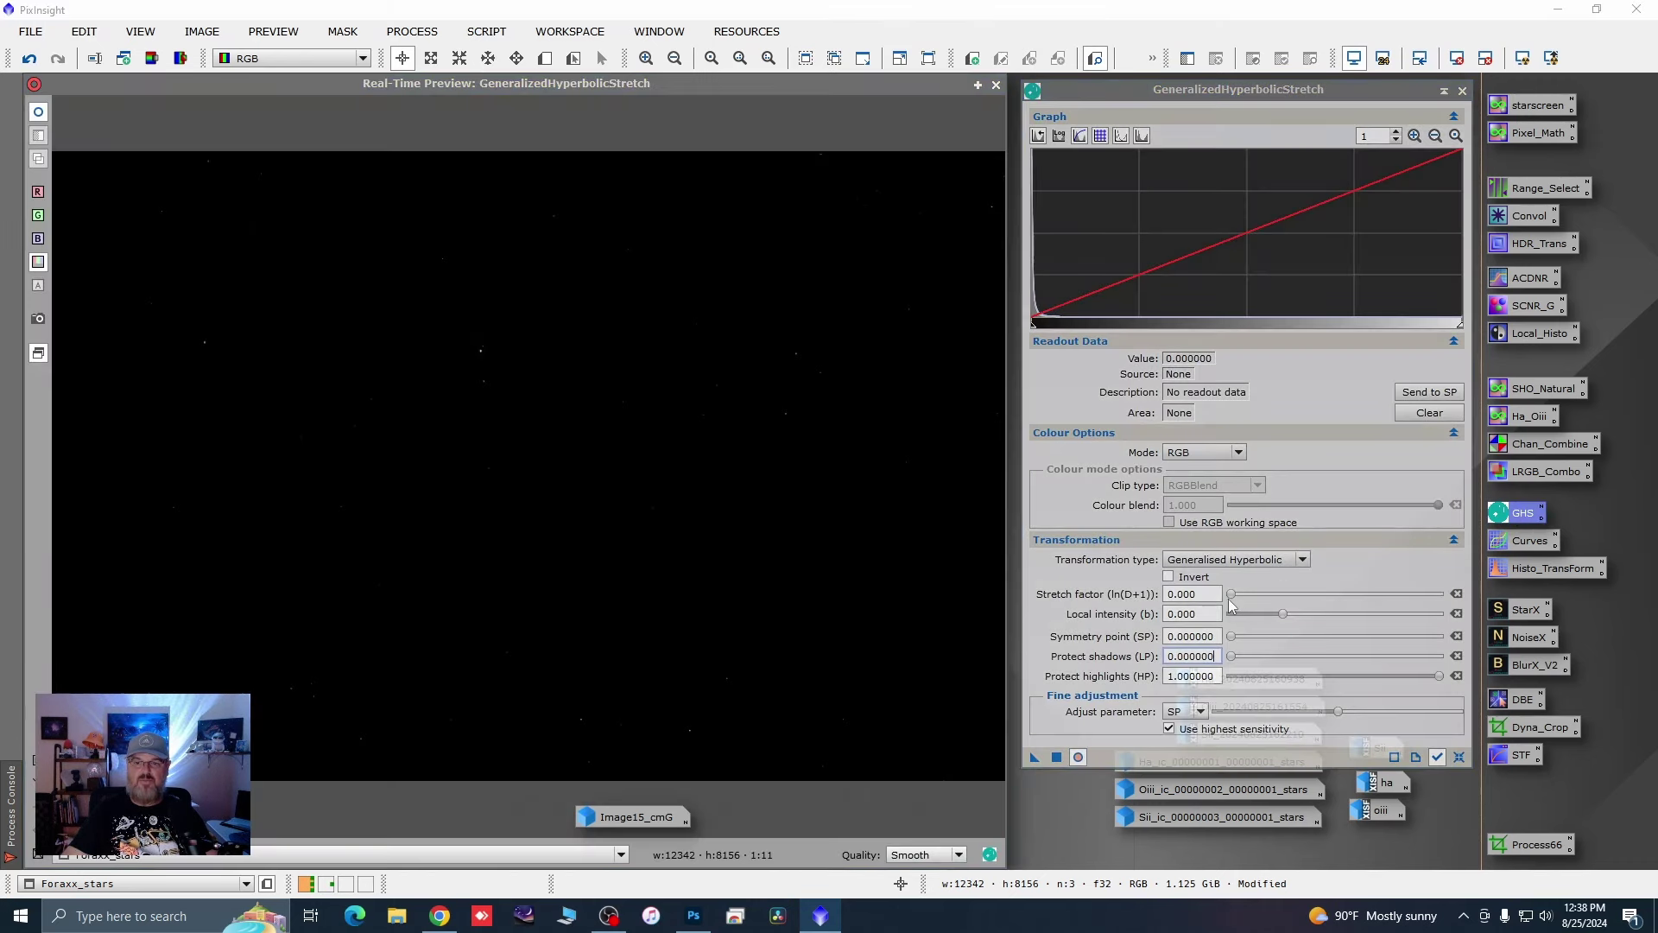
left_click_drag(1231, 604, 1270, 603)
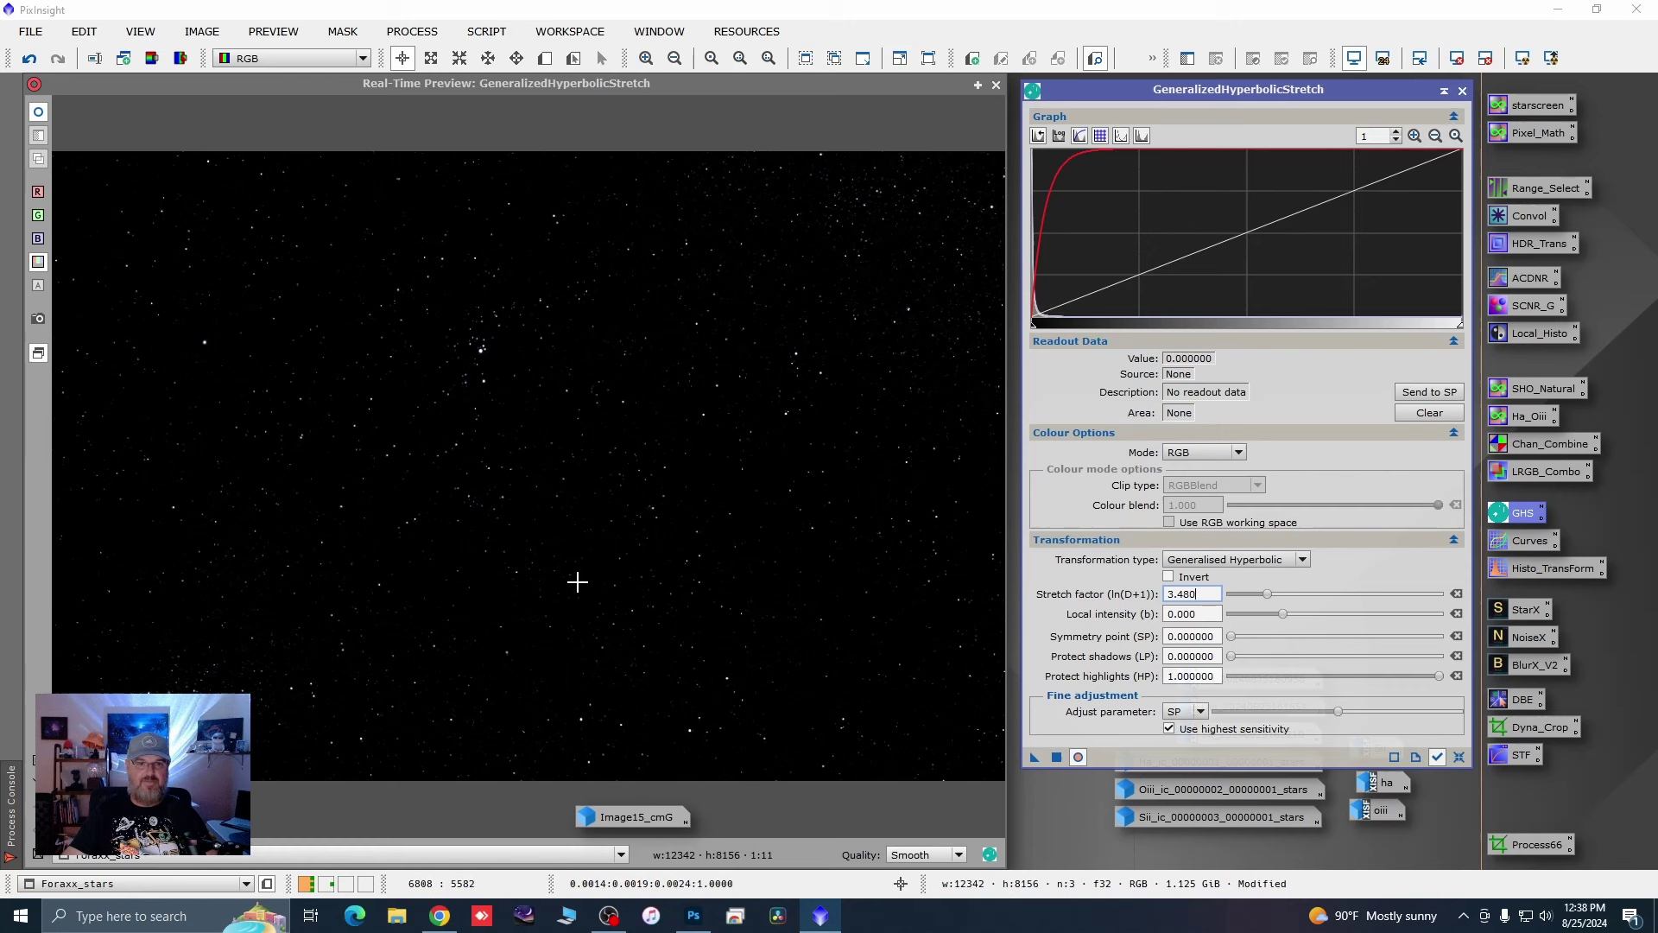
left_click(1055, 758)
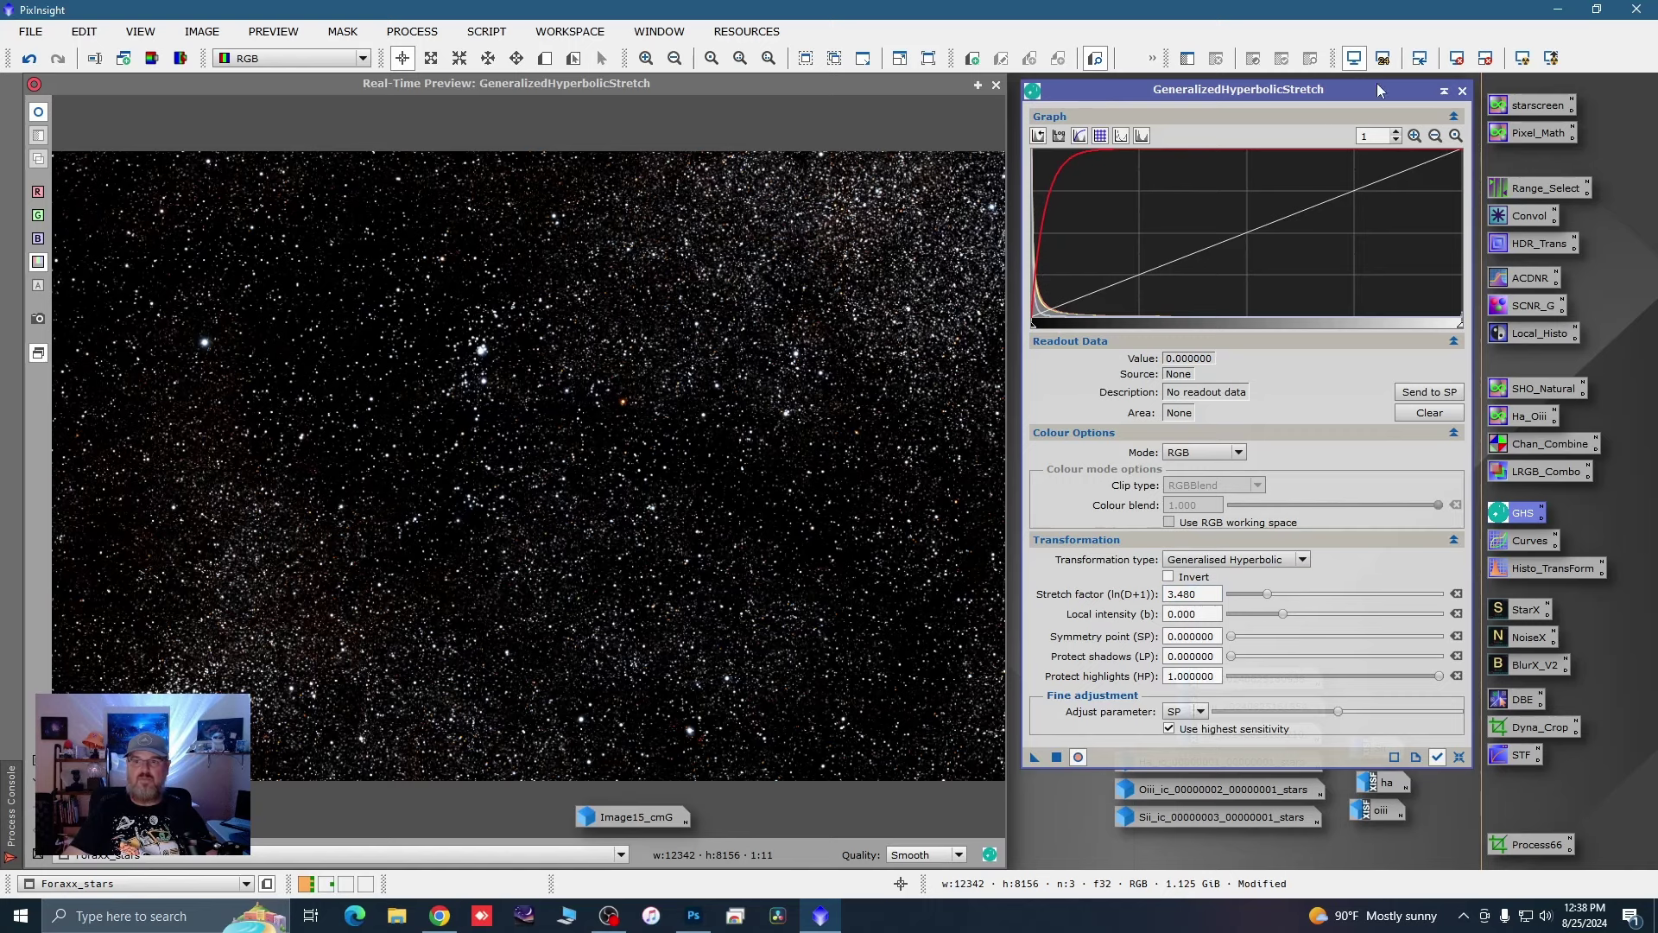
left_click(1462, 91)
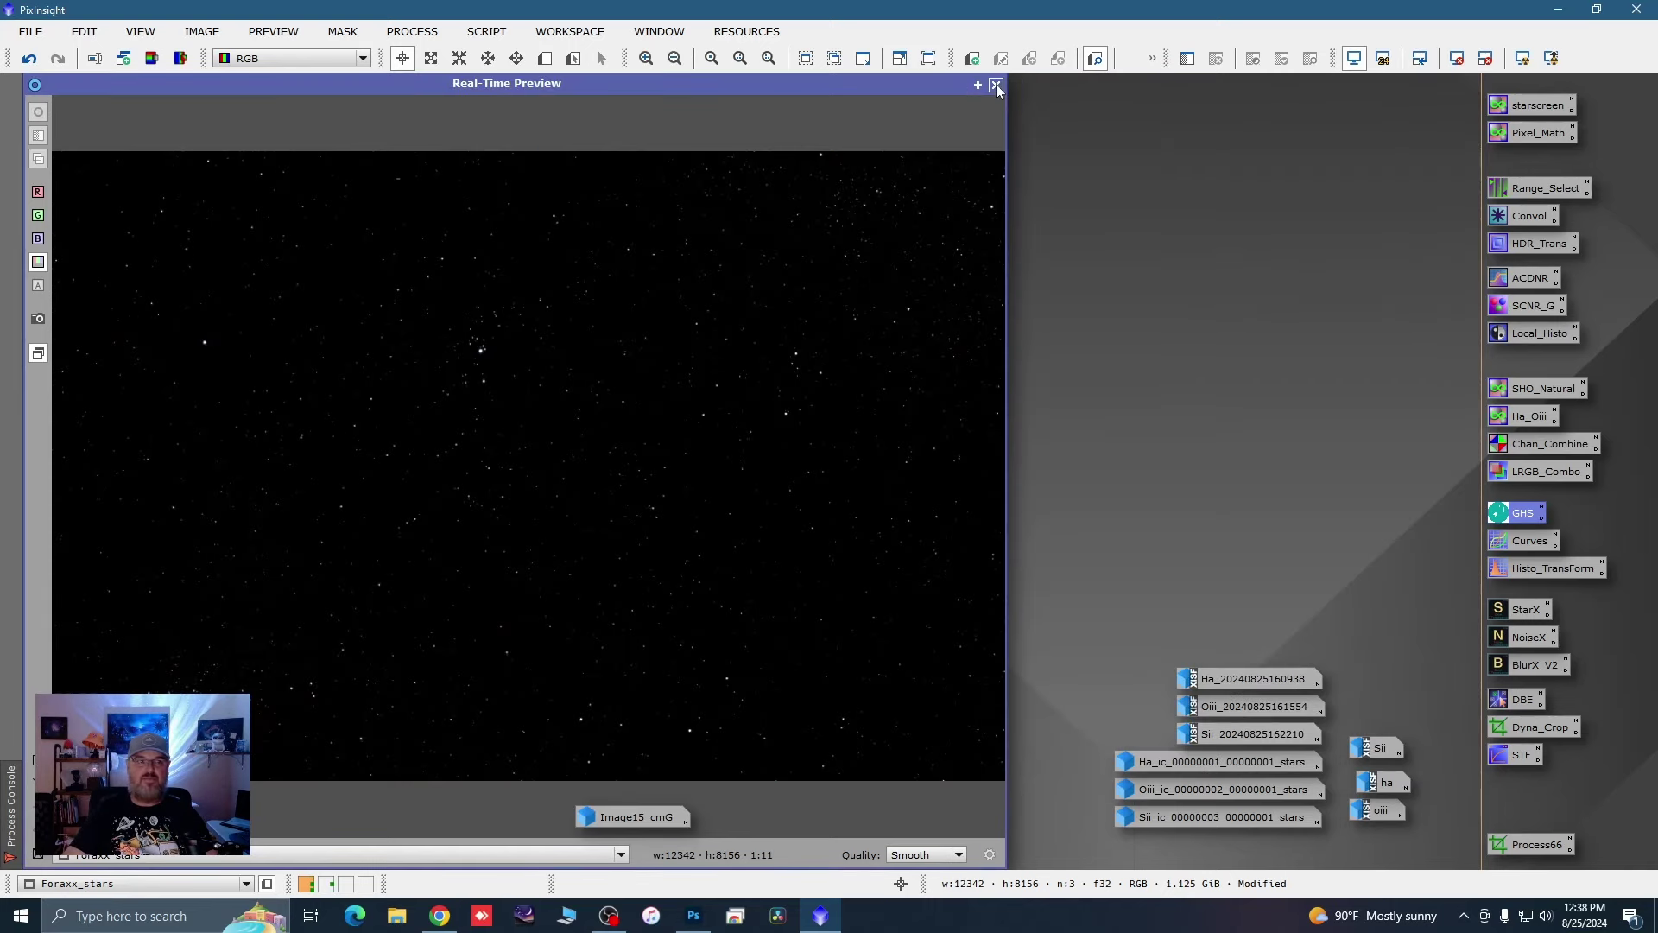
left_click(995, 86)
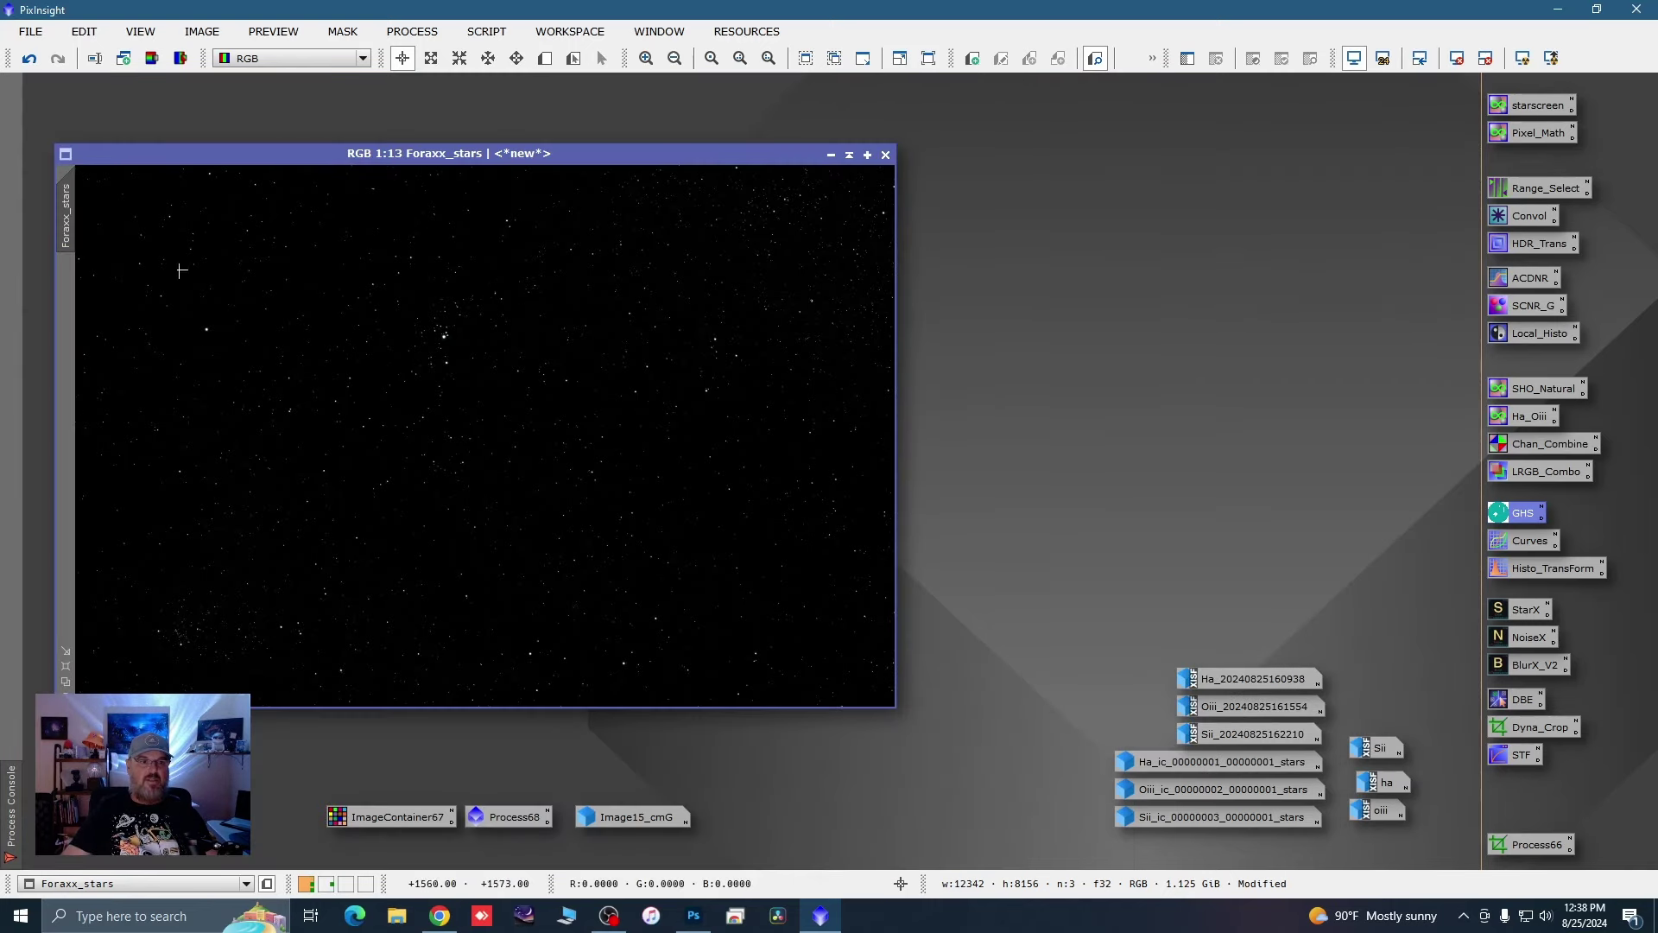
Step: Rename Foraxx_stars to 'stars' and minimize it to an icon set aside
double_click(66, 229)
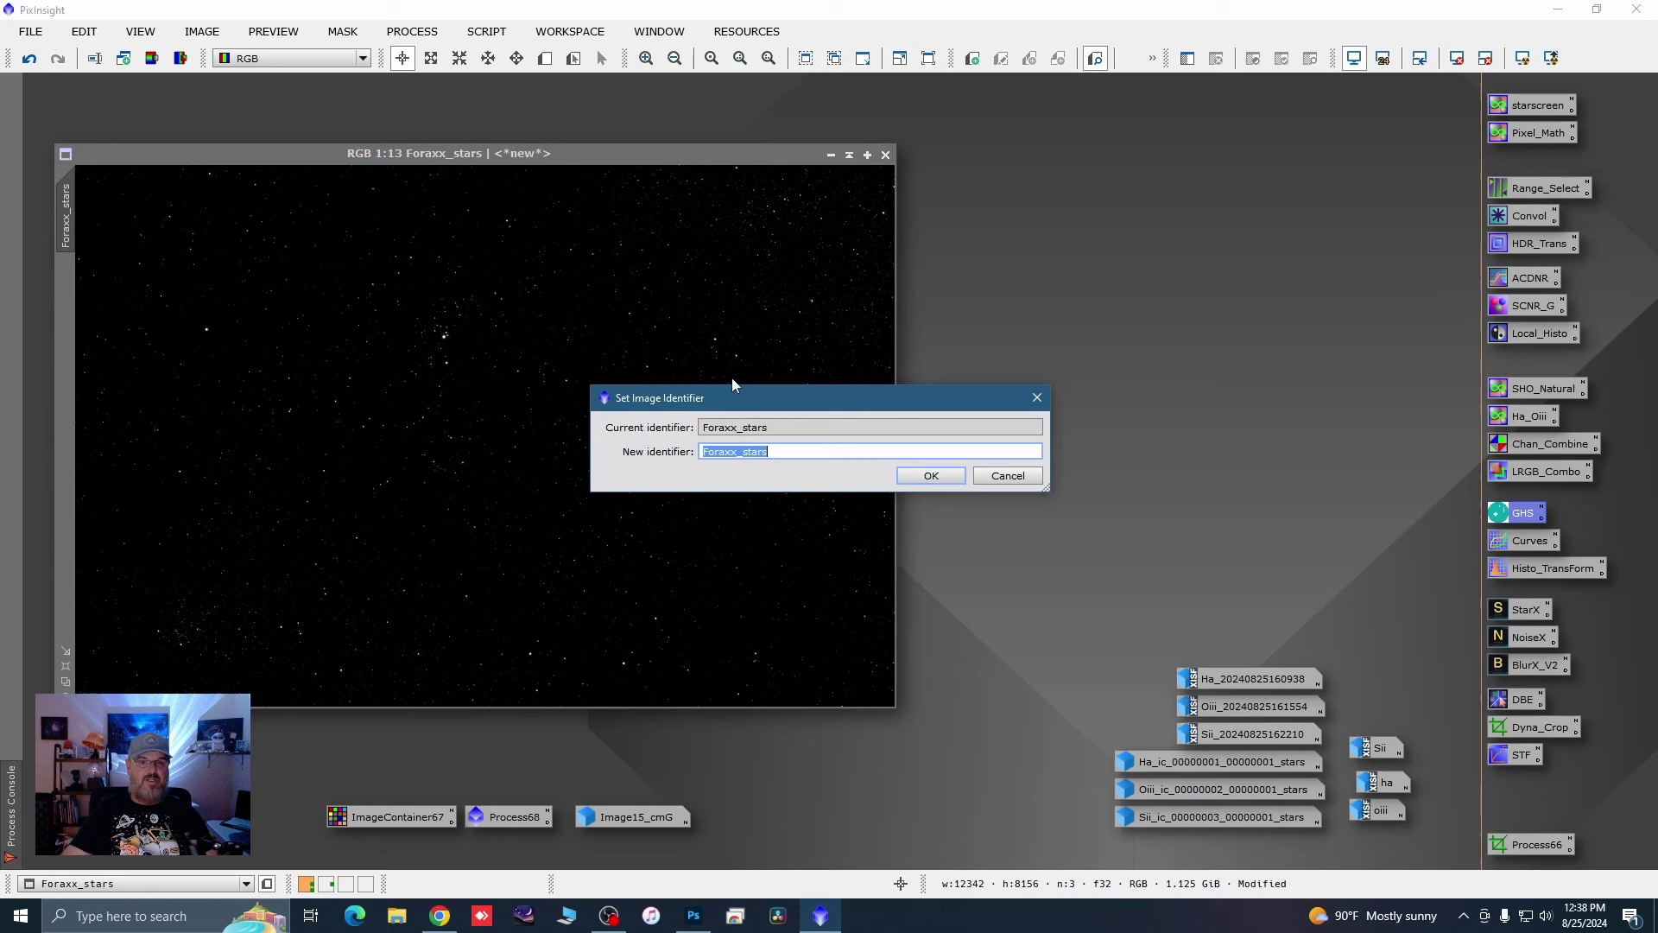
left_click(749, 454)
key("BackSpace")
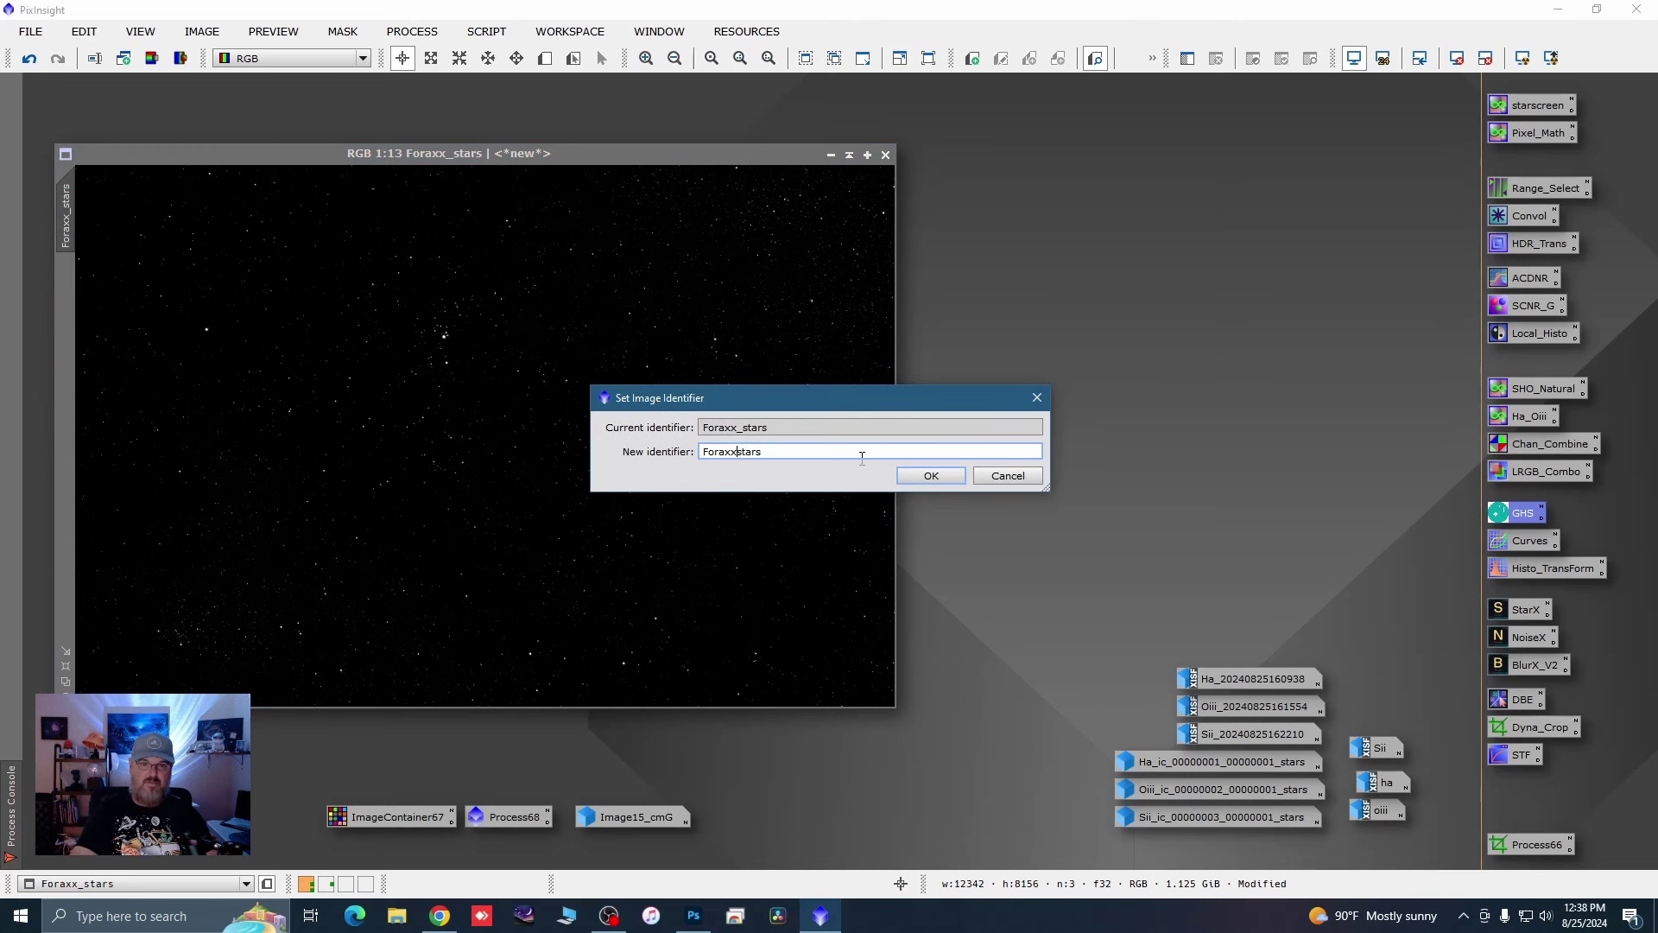
key("BackSpace")
key("BackSpace")
key("BackSpace")
key("BackSpace")
key("BackSpace")
key("BackSpace")
left_click(931, 475)
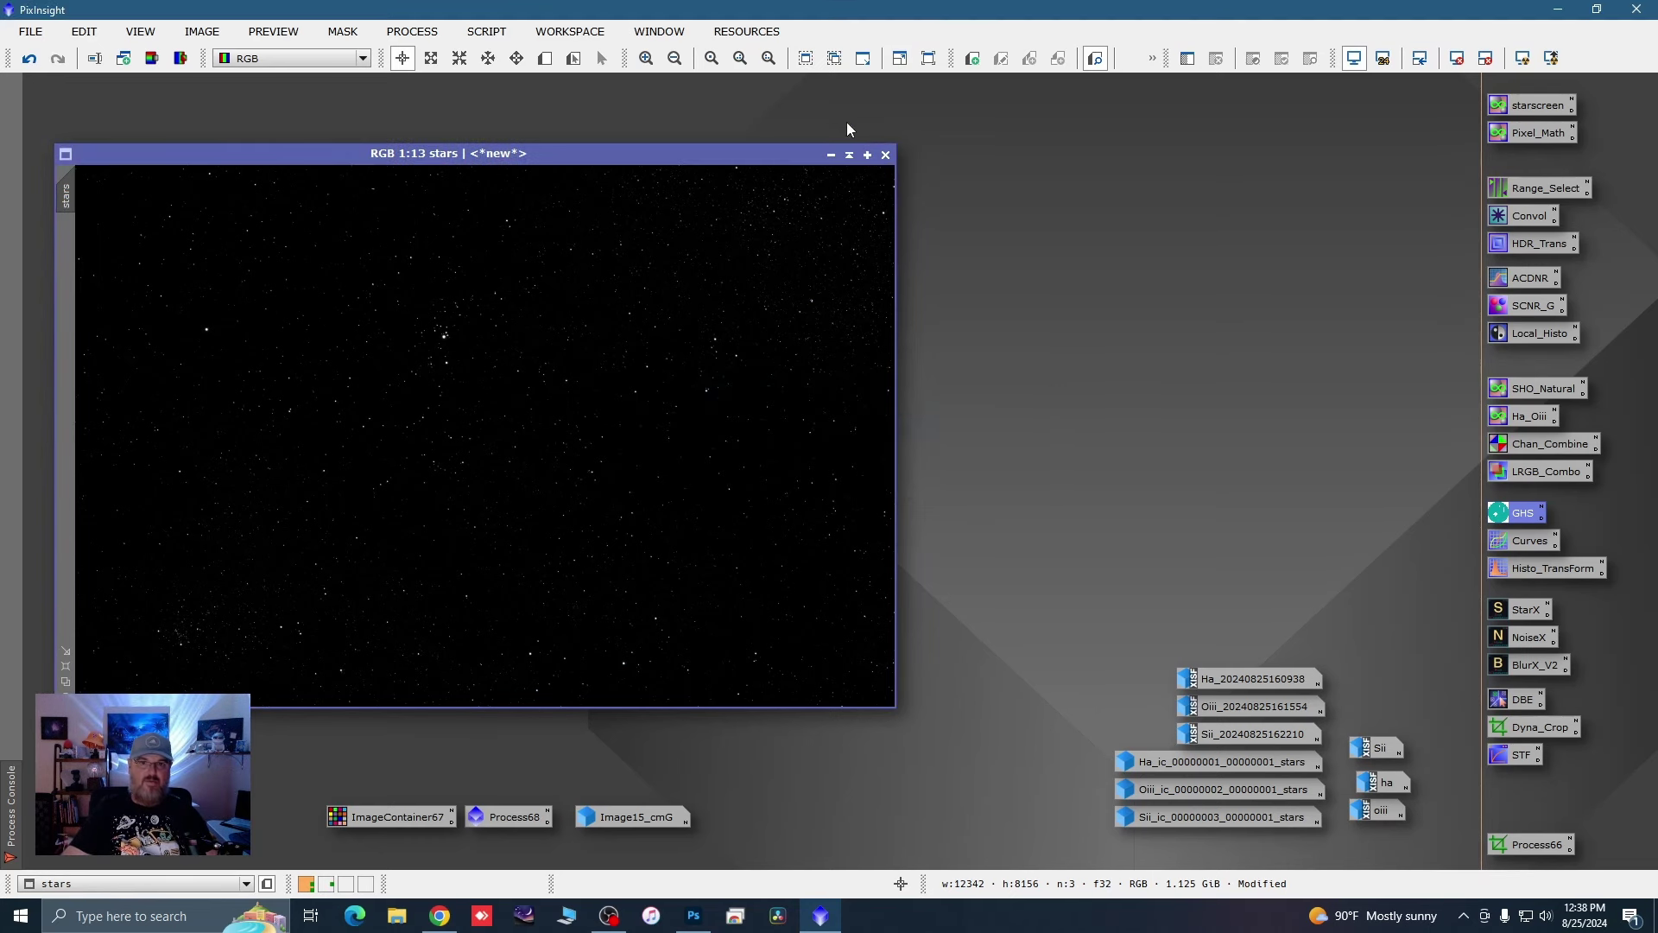
left_click(831, 155)
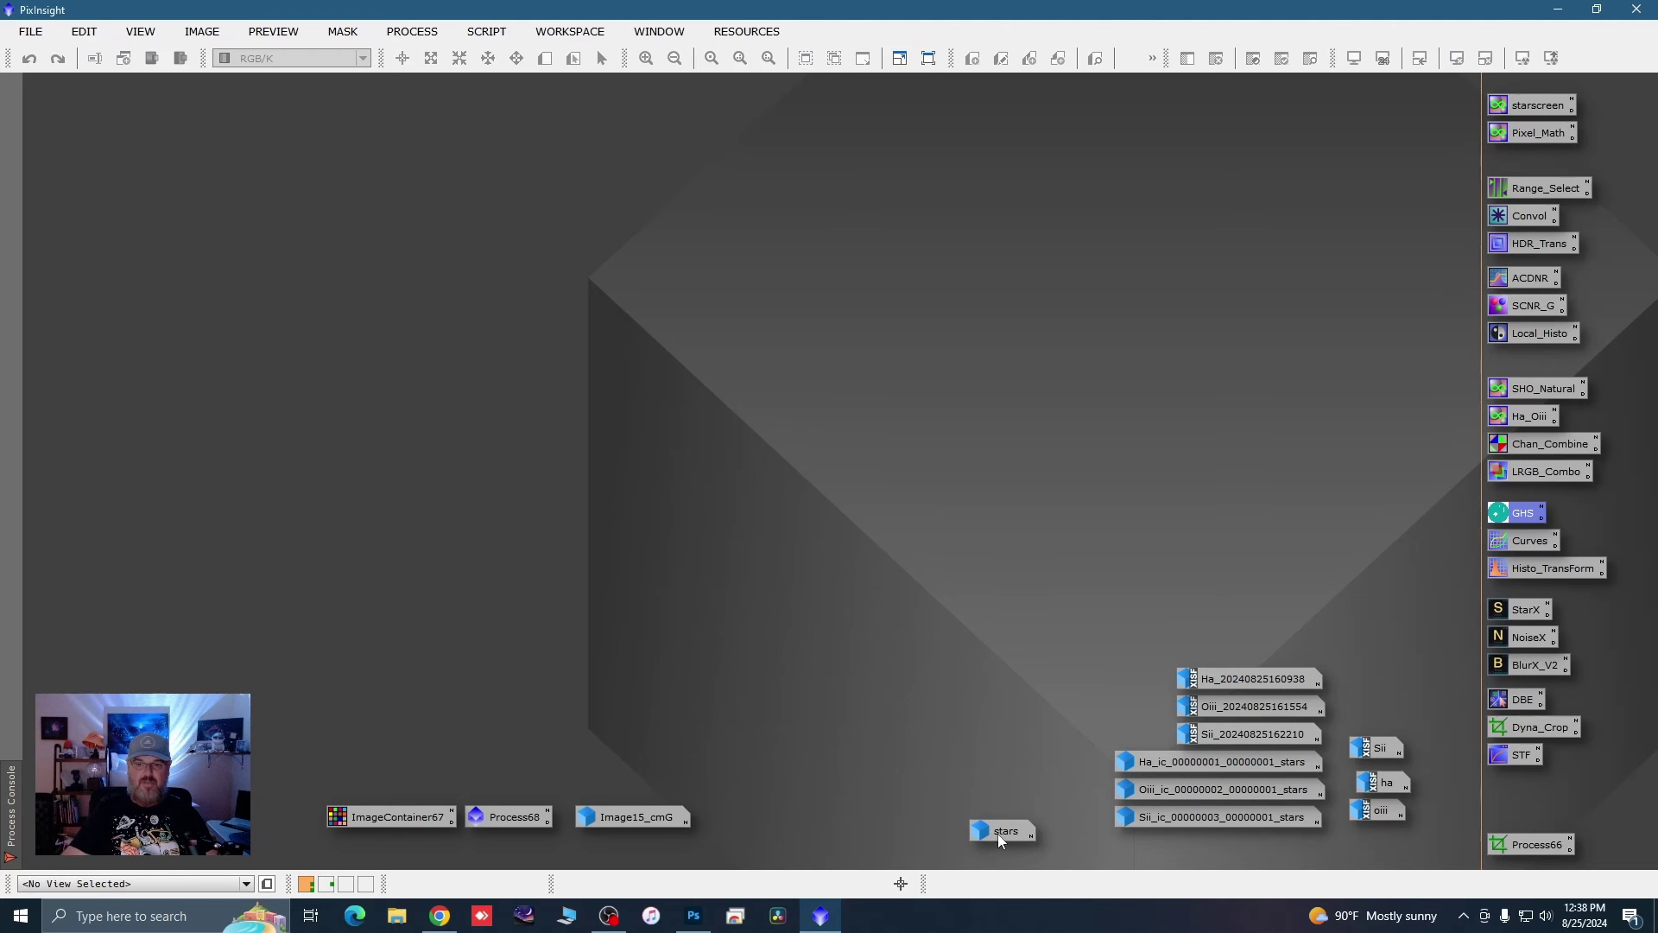
left_click_drag(997, 832, 1058, 820)
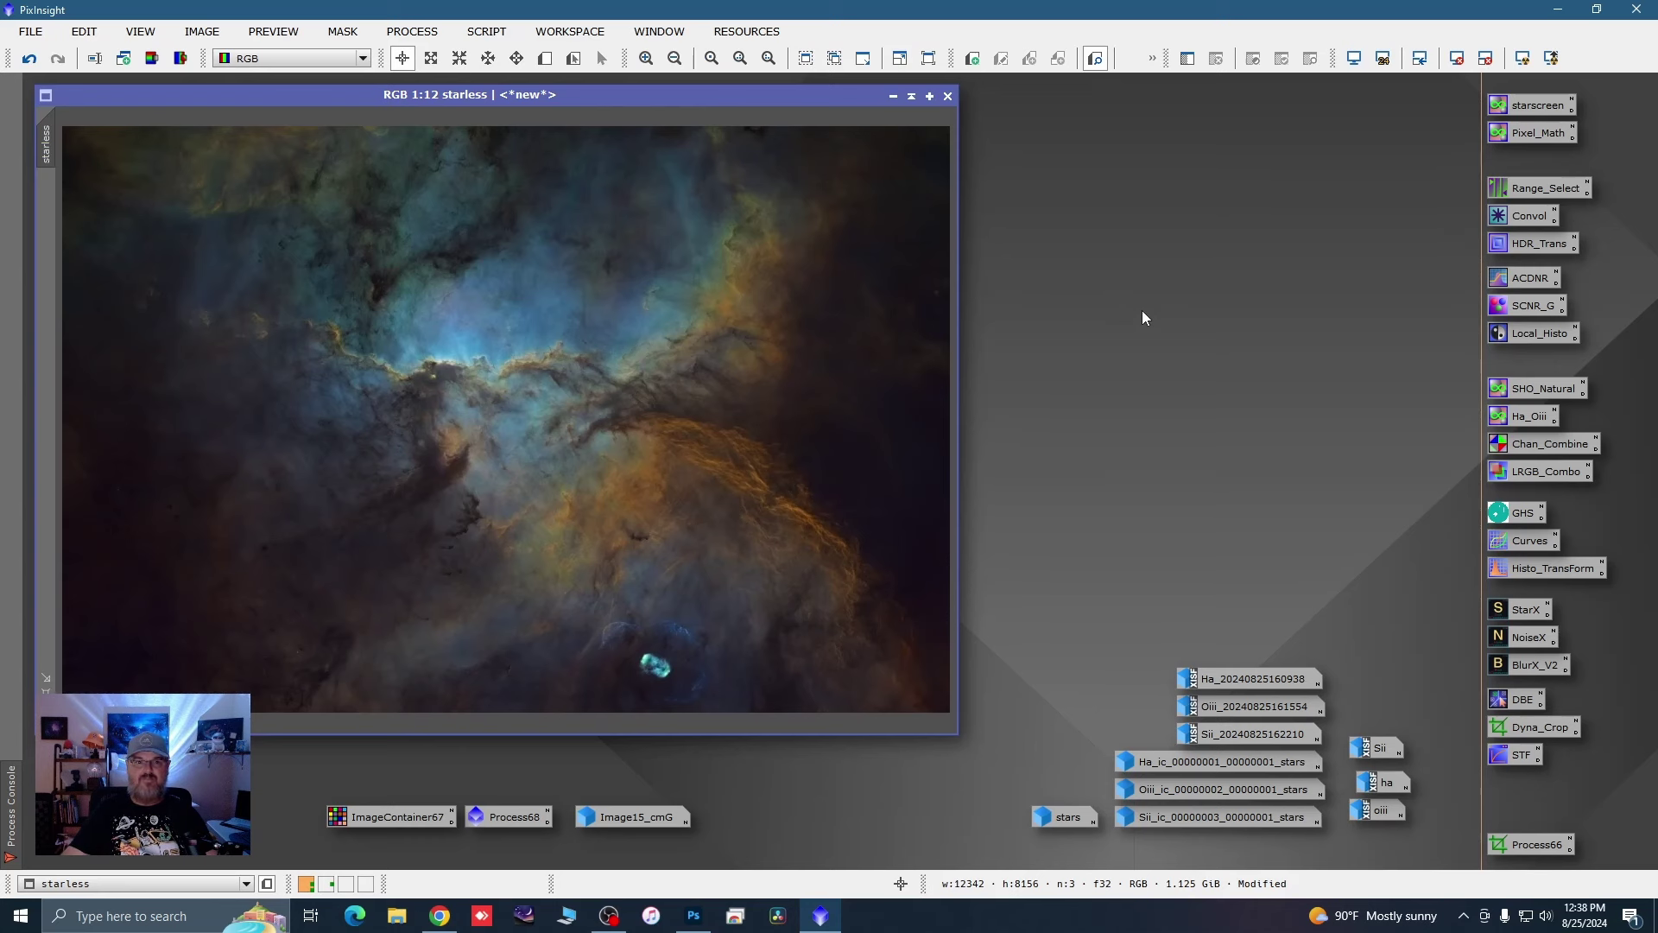
Step: In ACDNR, preview the lightness mask and set its midtones to 0.52
double_click(1525, 279)
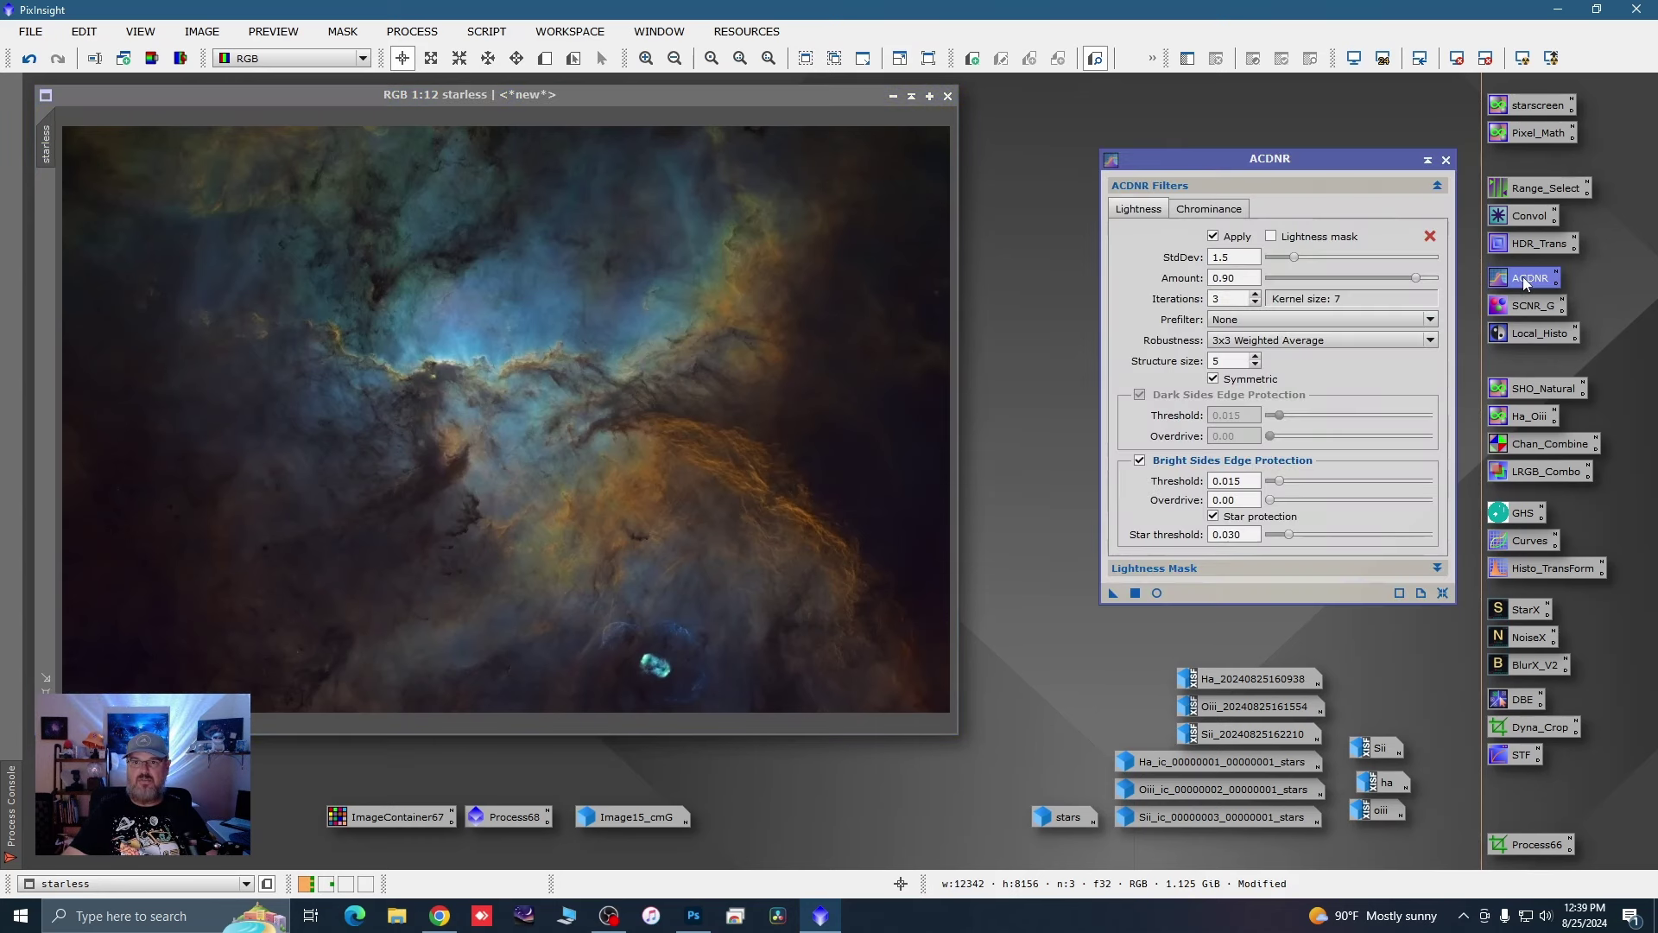
left_click(1318, 569)
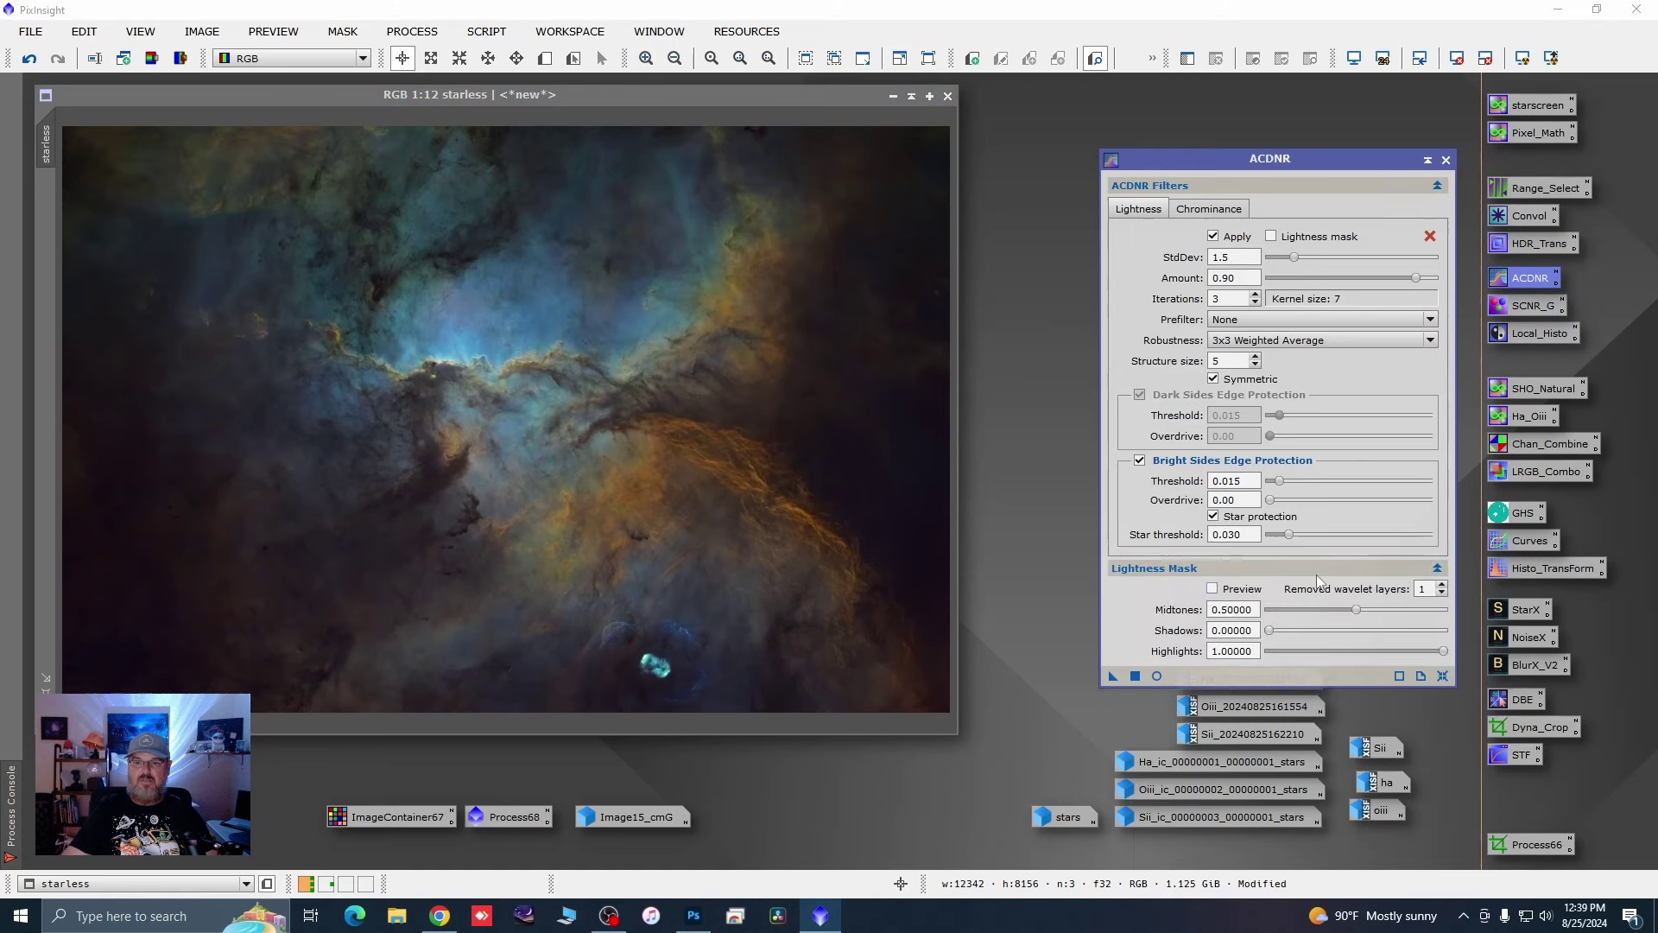
left_click(1213, 589)
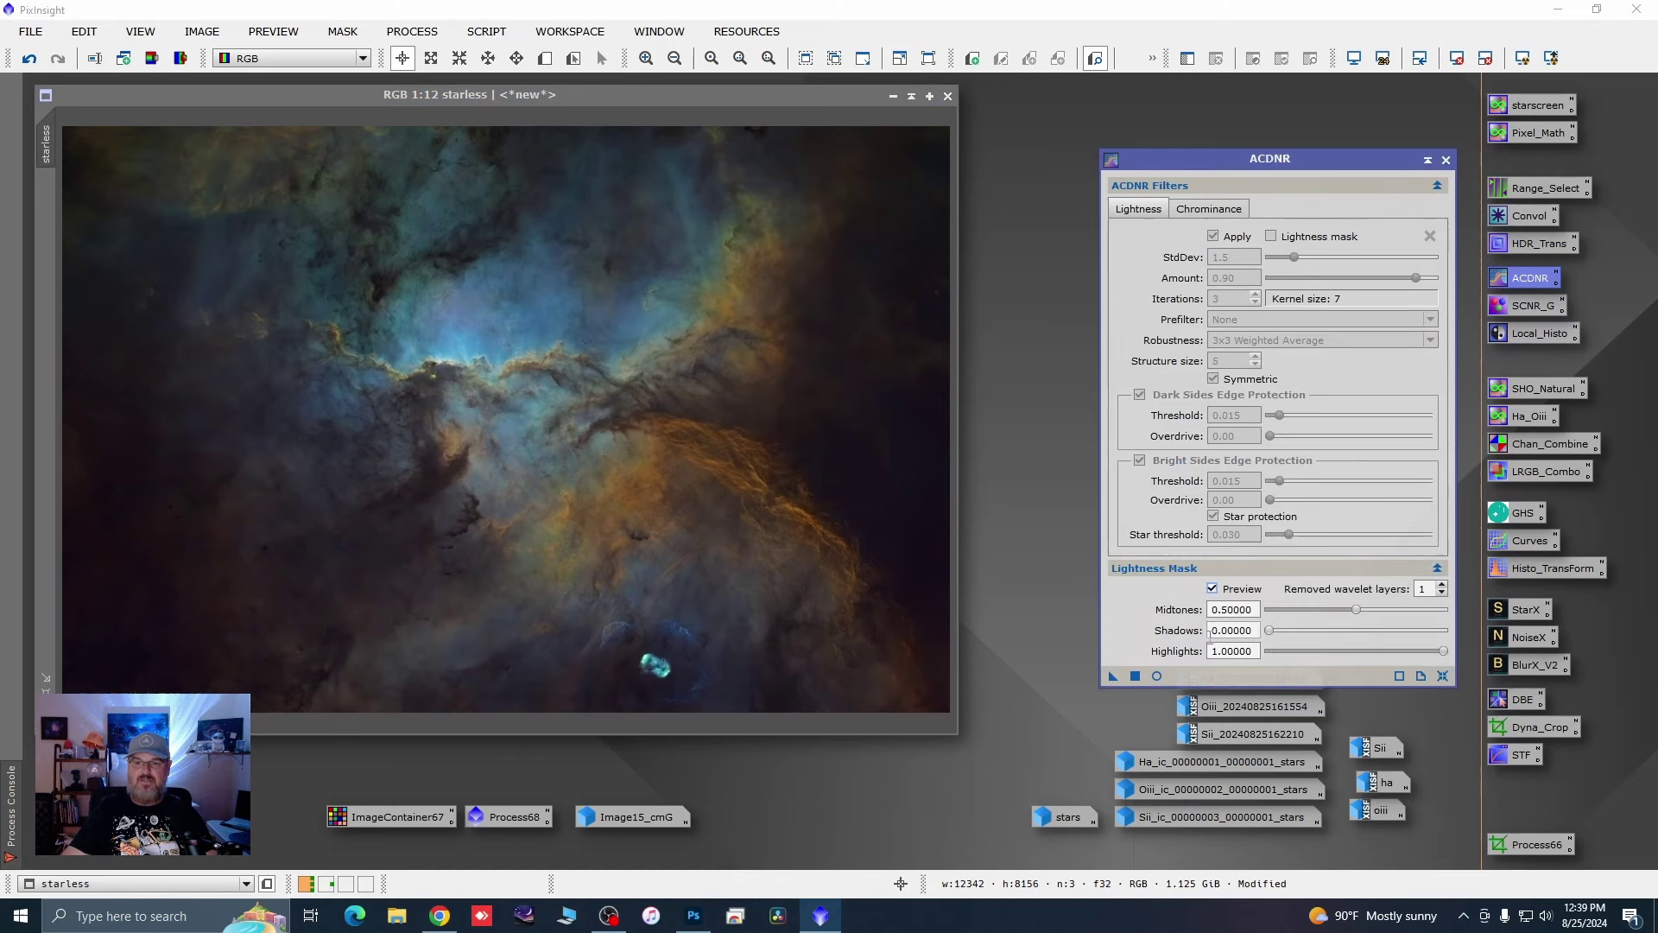
left_click(1157, 677)
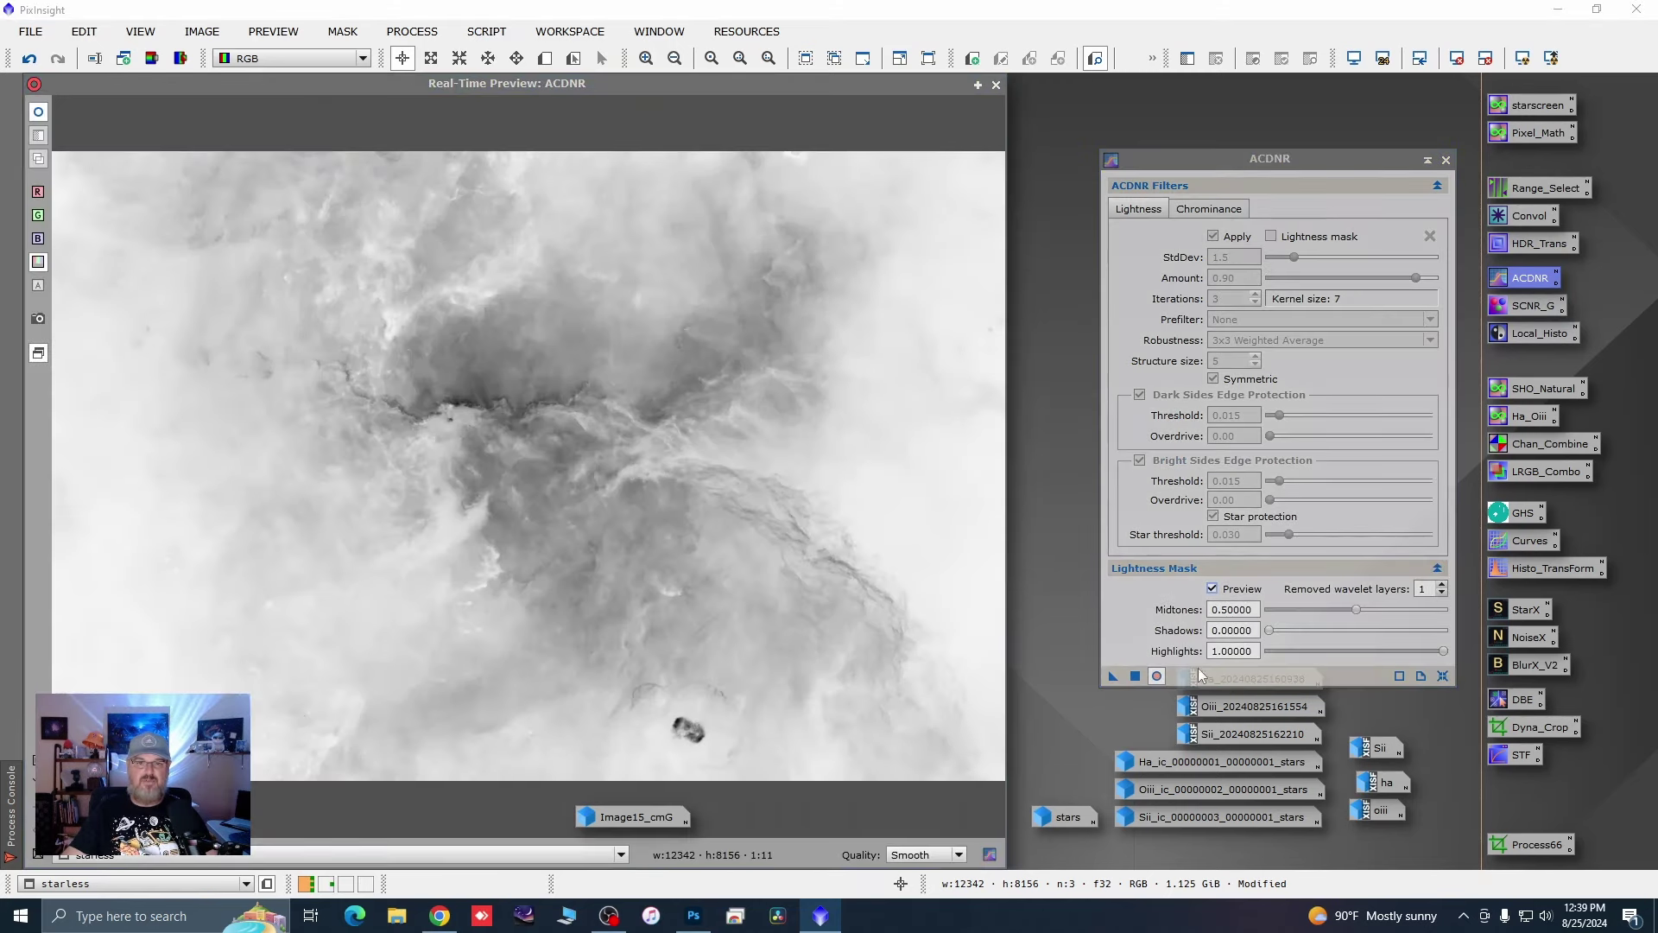
left_click_drag(1356, 606, 1364, 608)
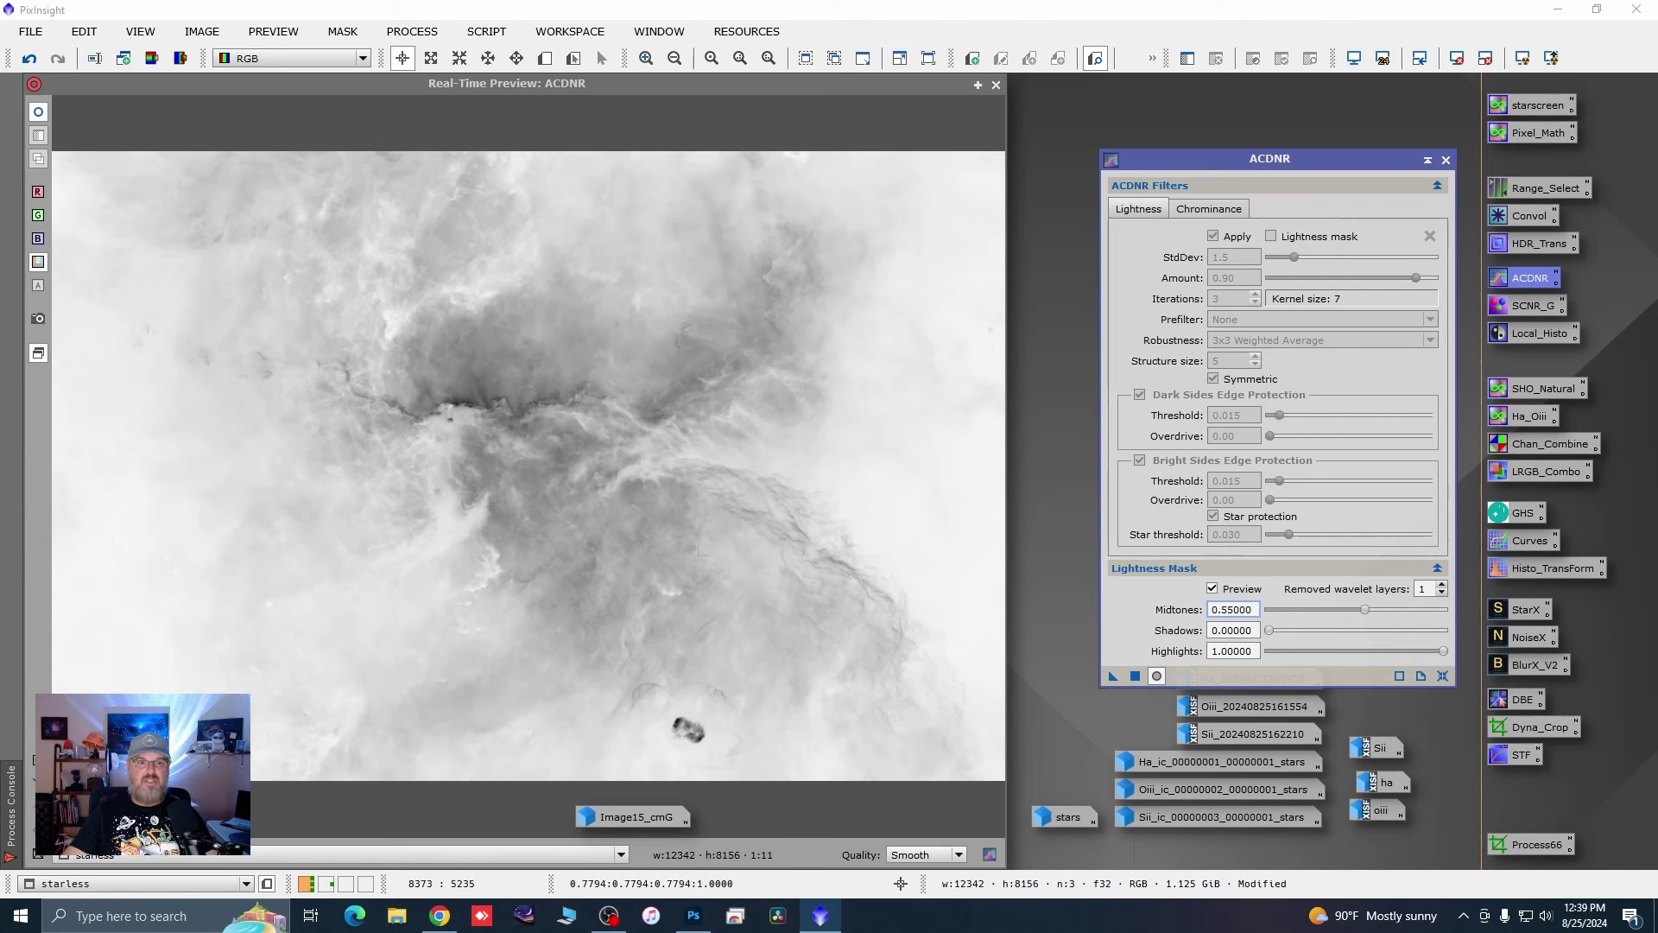
left_click_drag(1364, 610, 1311, 611)
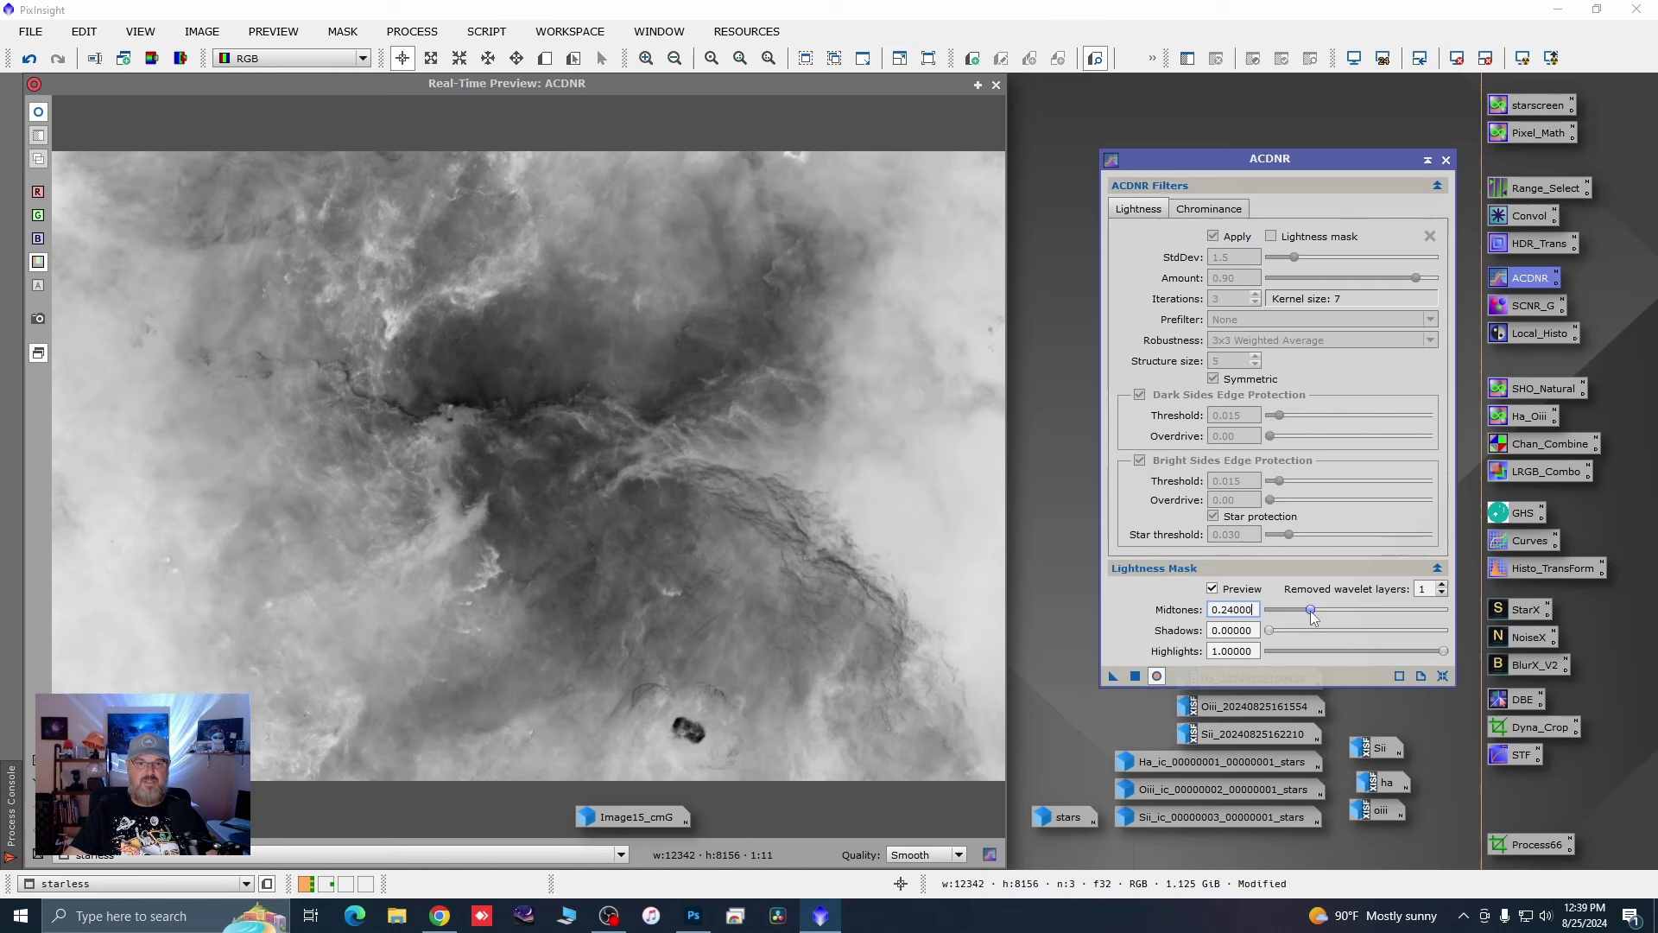
left_click_drag(1311, 611, 1360, 611)
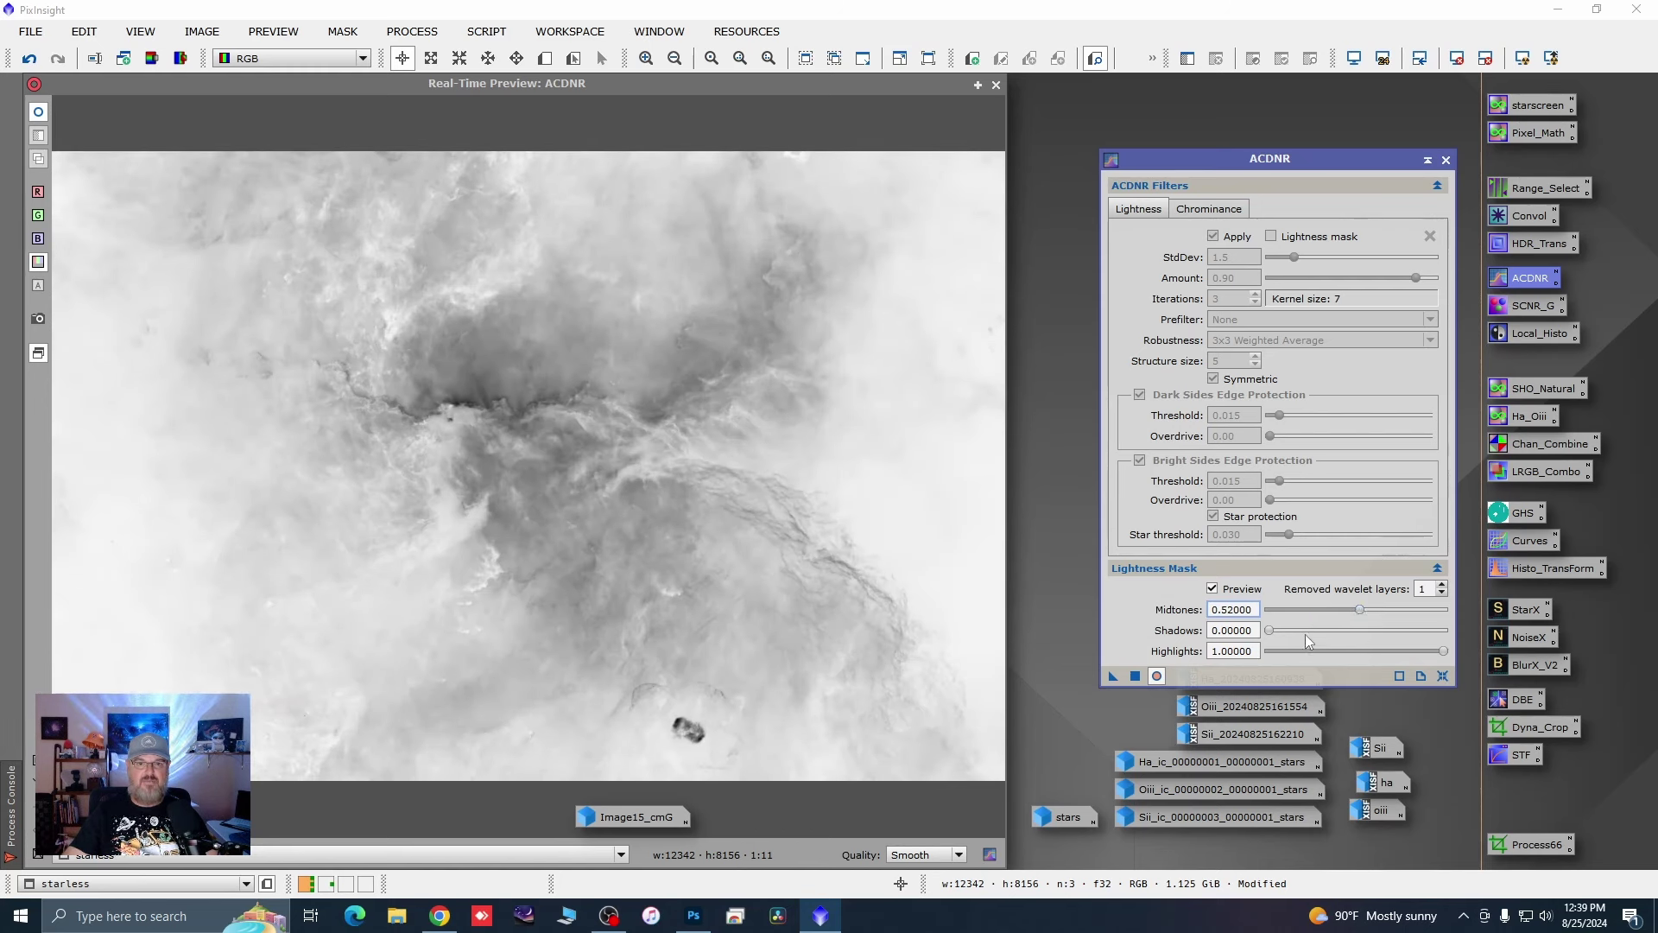
left_click(996, 85)
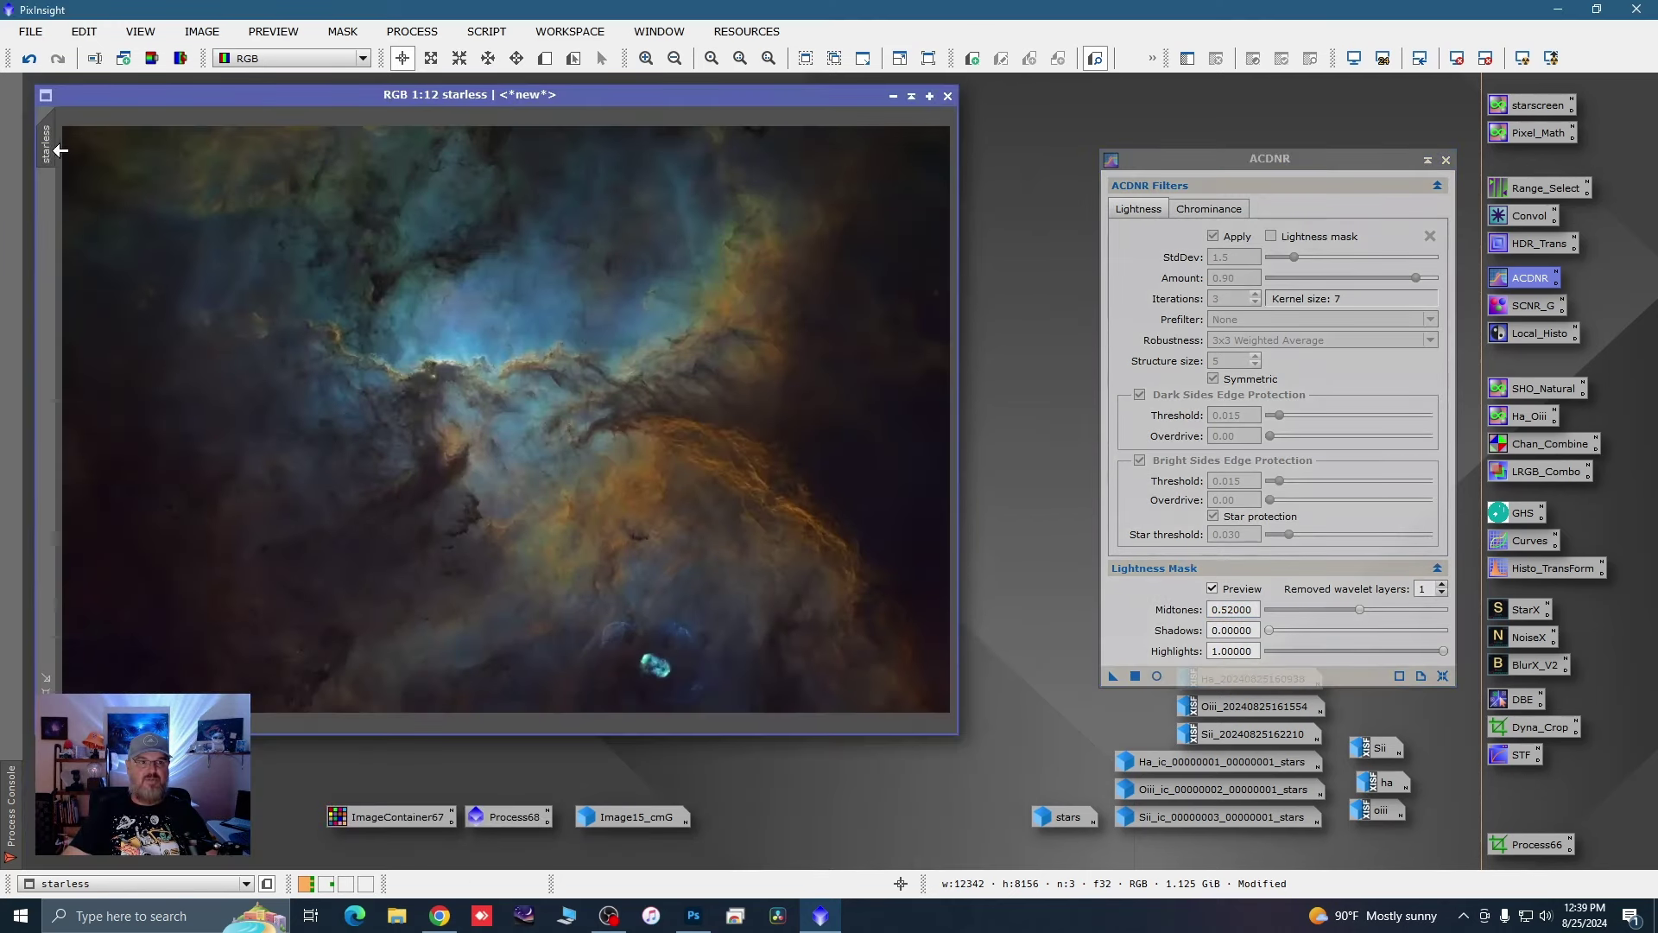
Step: Turn starless_clone into the lightness mask, apply it to starless, and iconize the clone
left_click_drag(45, 142, 131, 170)
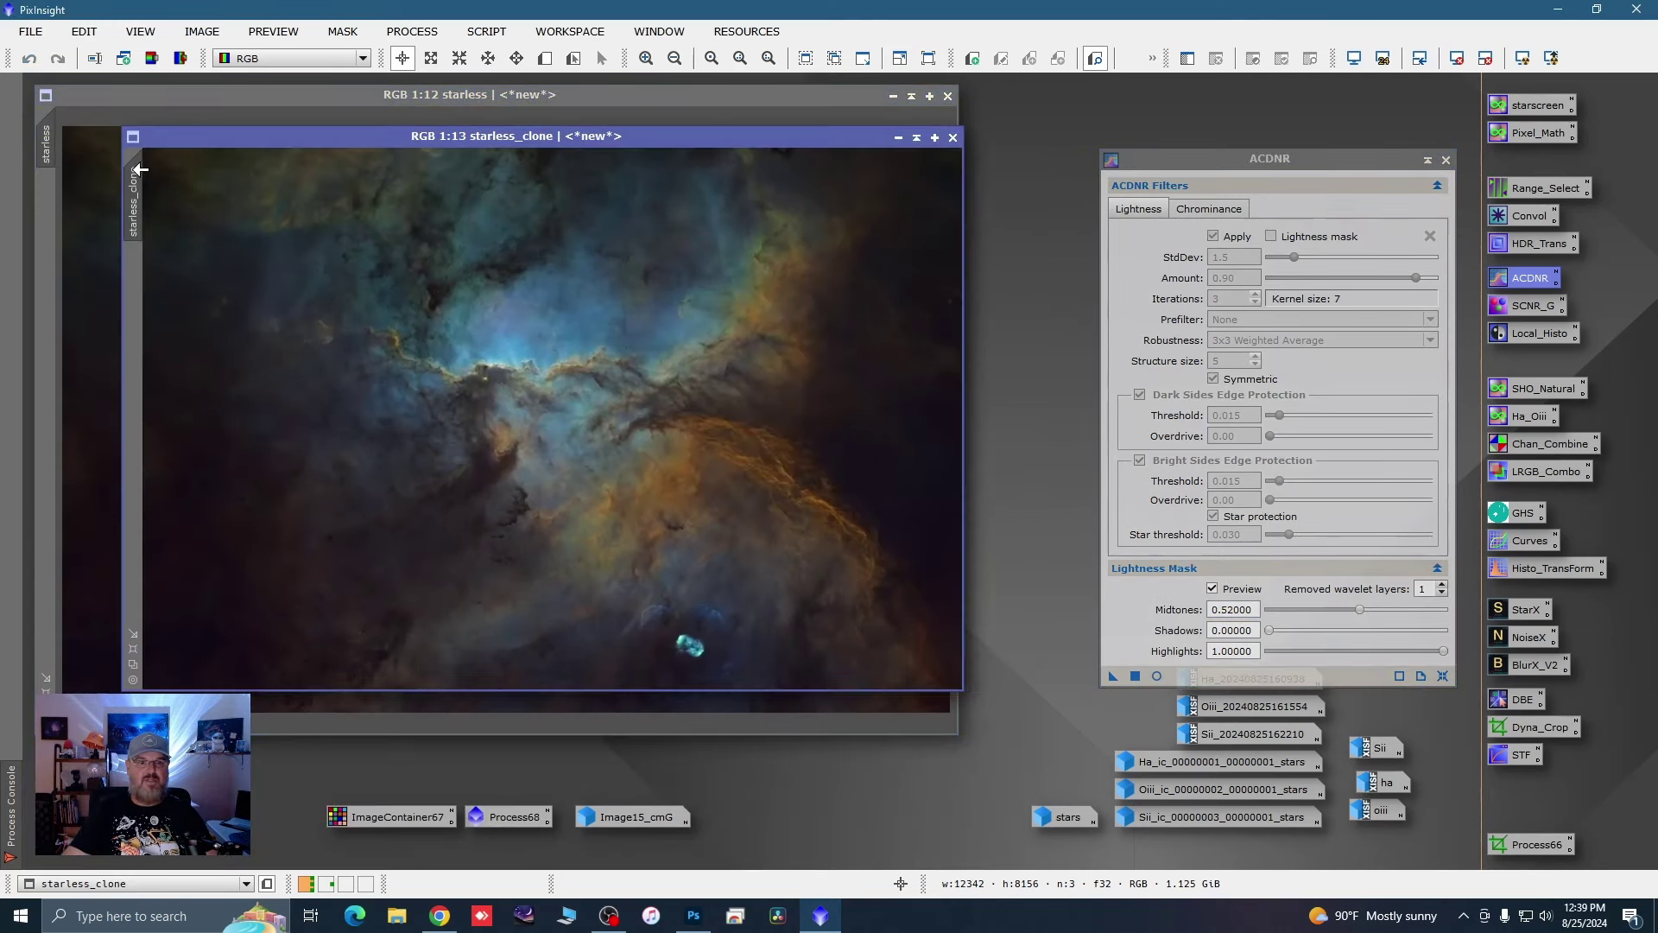
left_click(1111, 676)
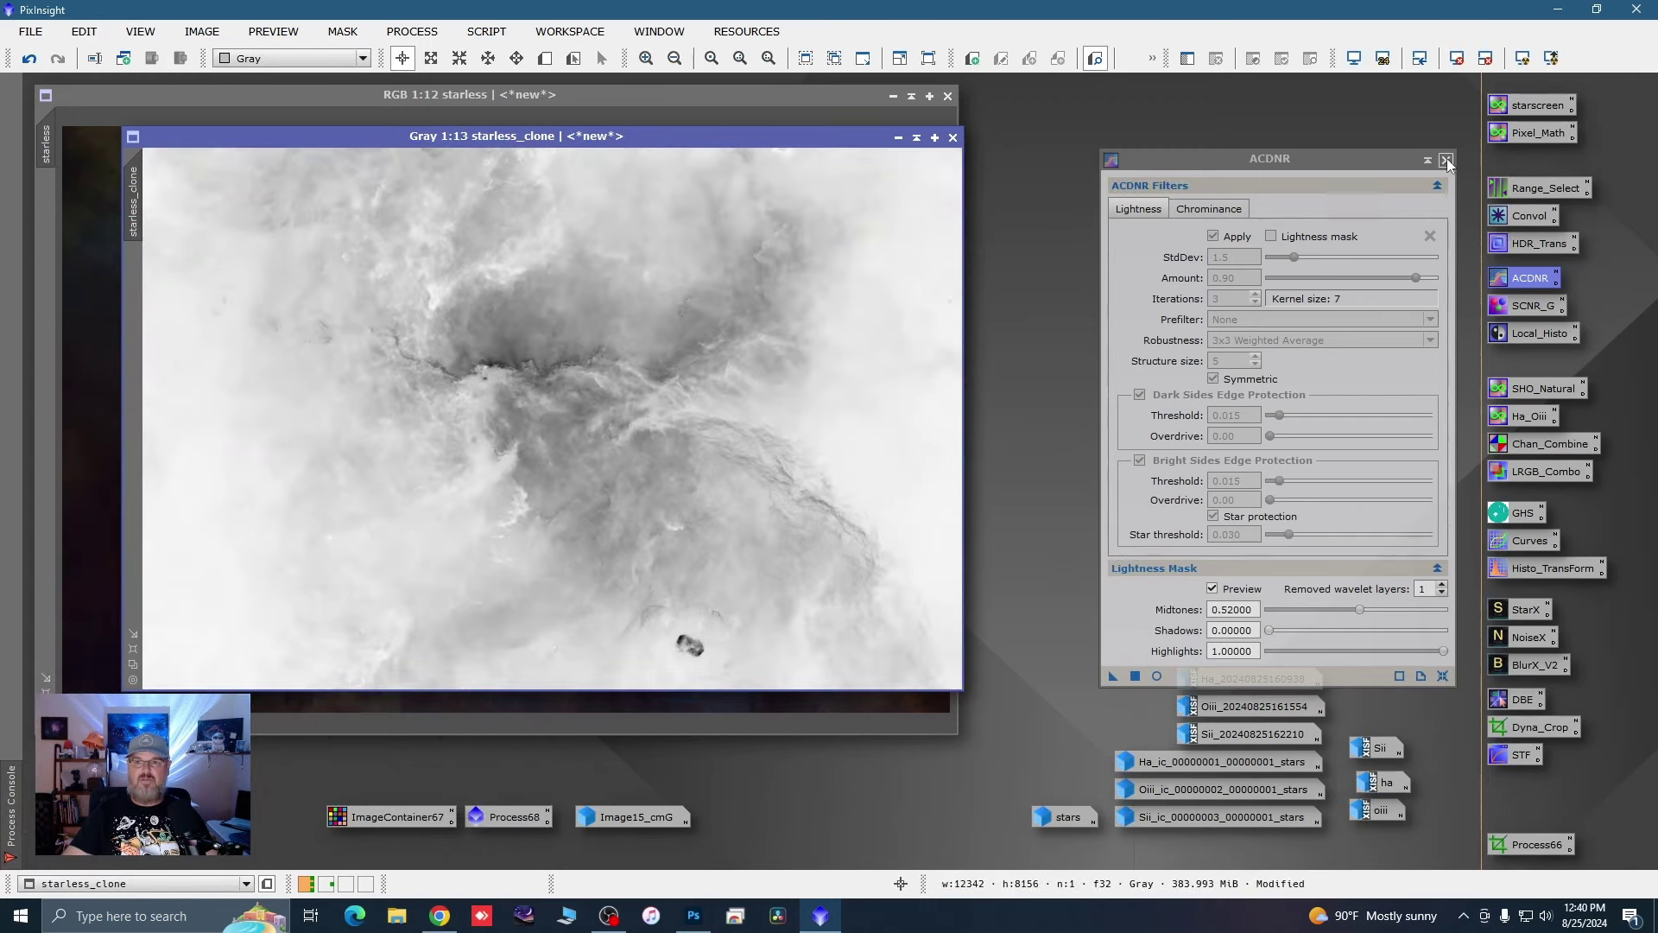
left_click(1447, 160)
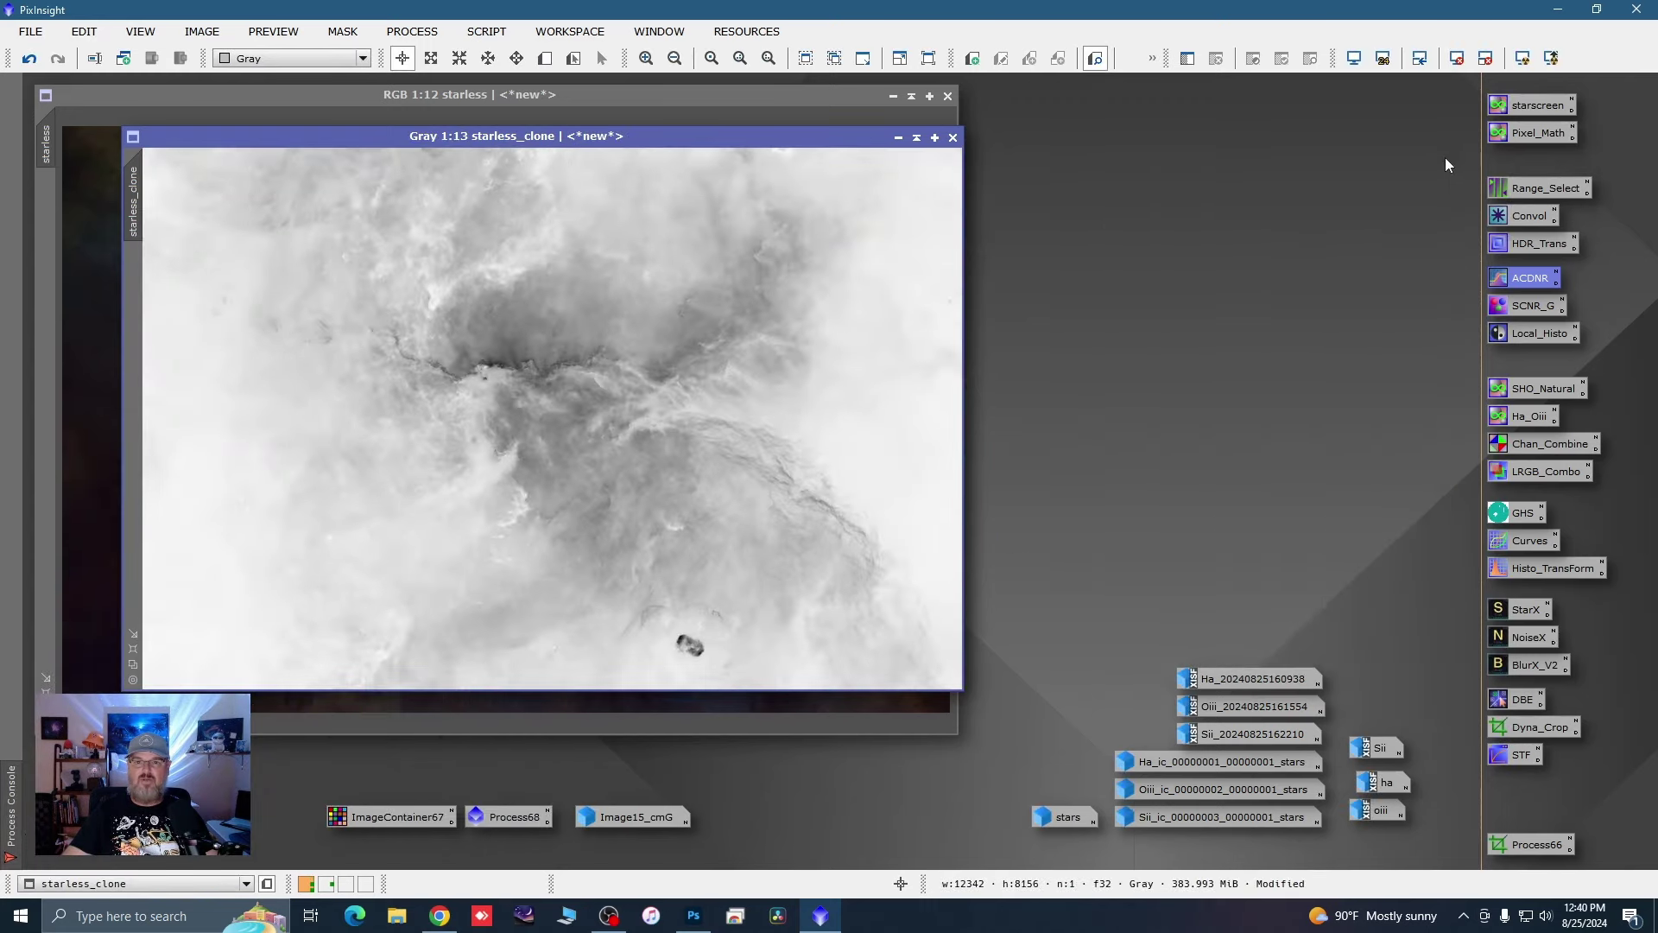
left_click_drag(142, 190, 55, 218)
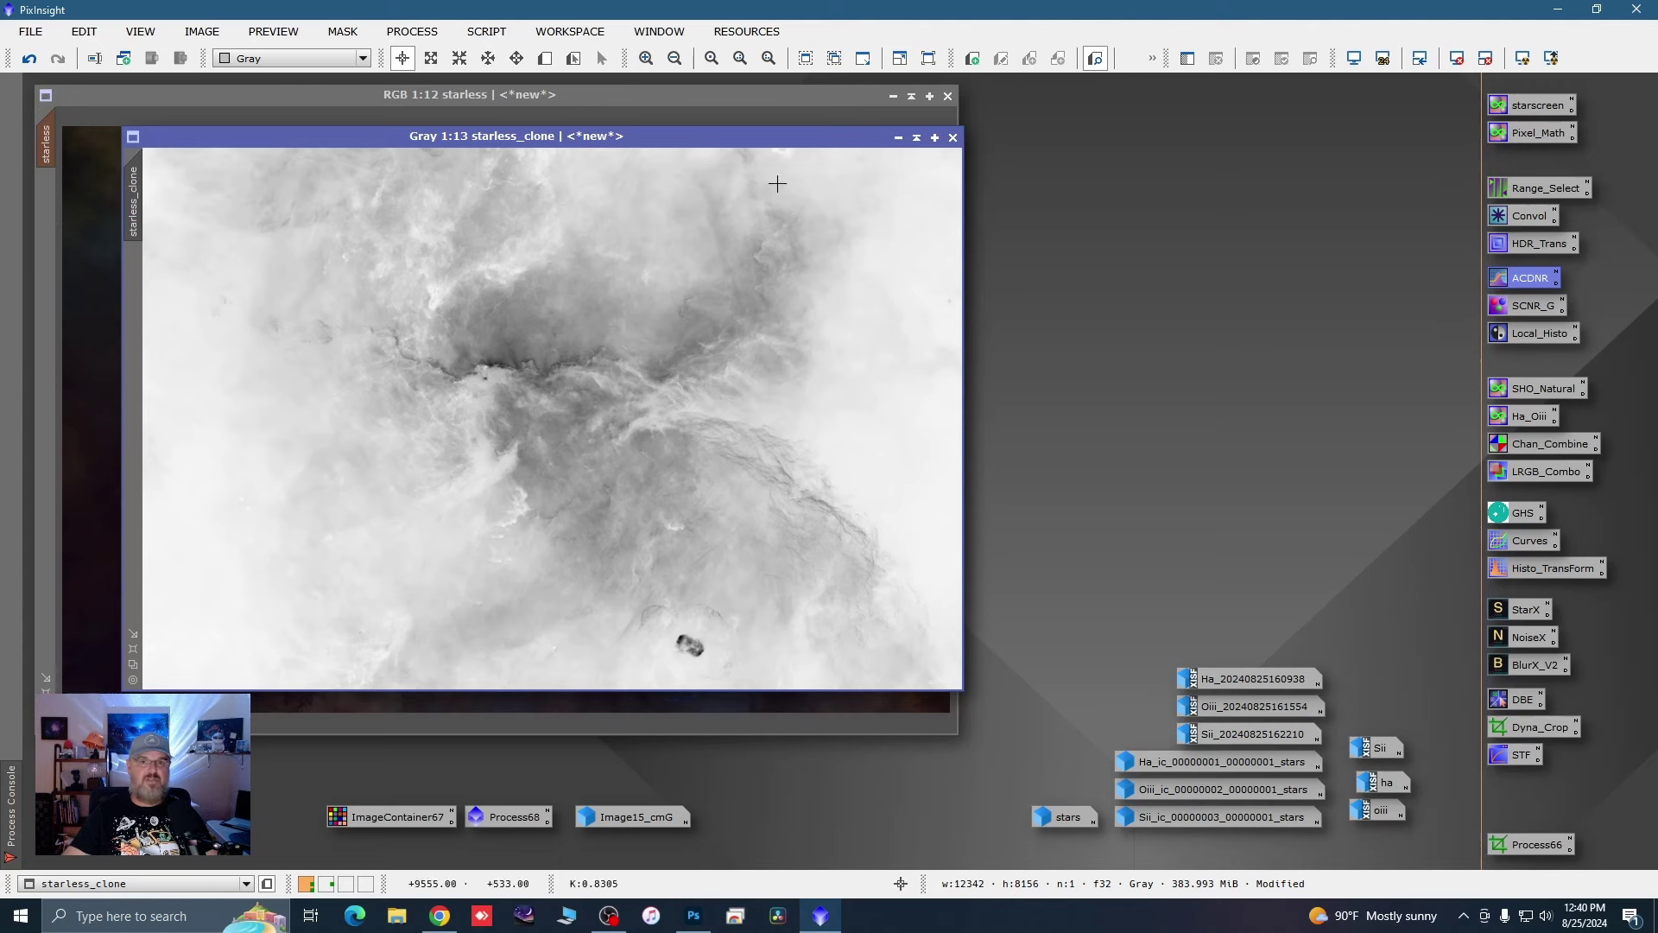
left_click(898, 137)
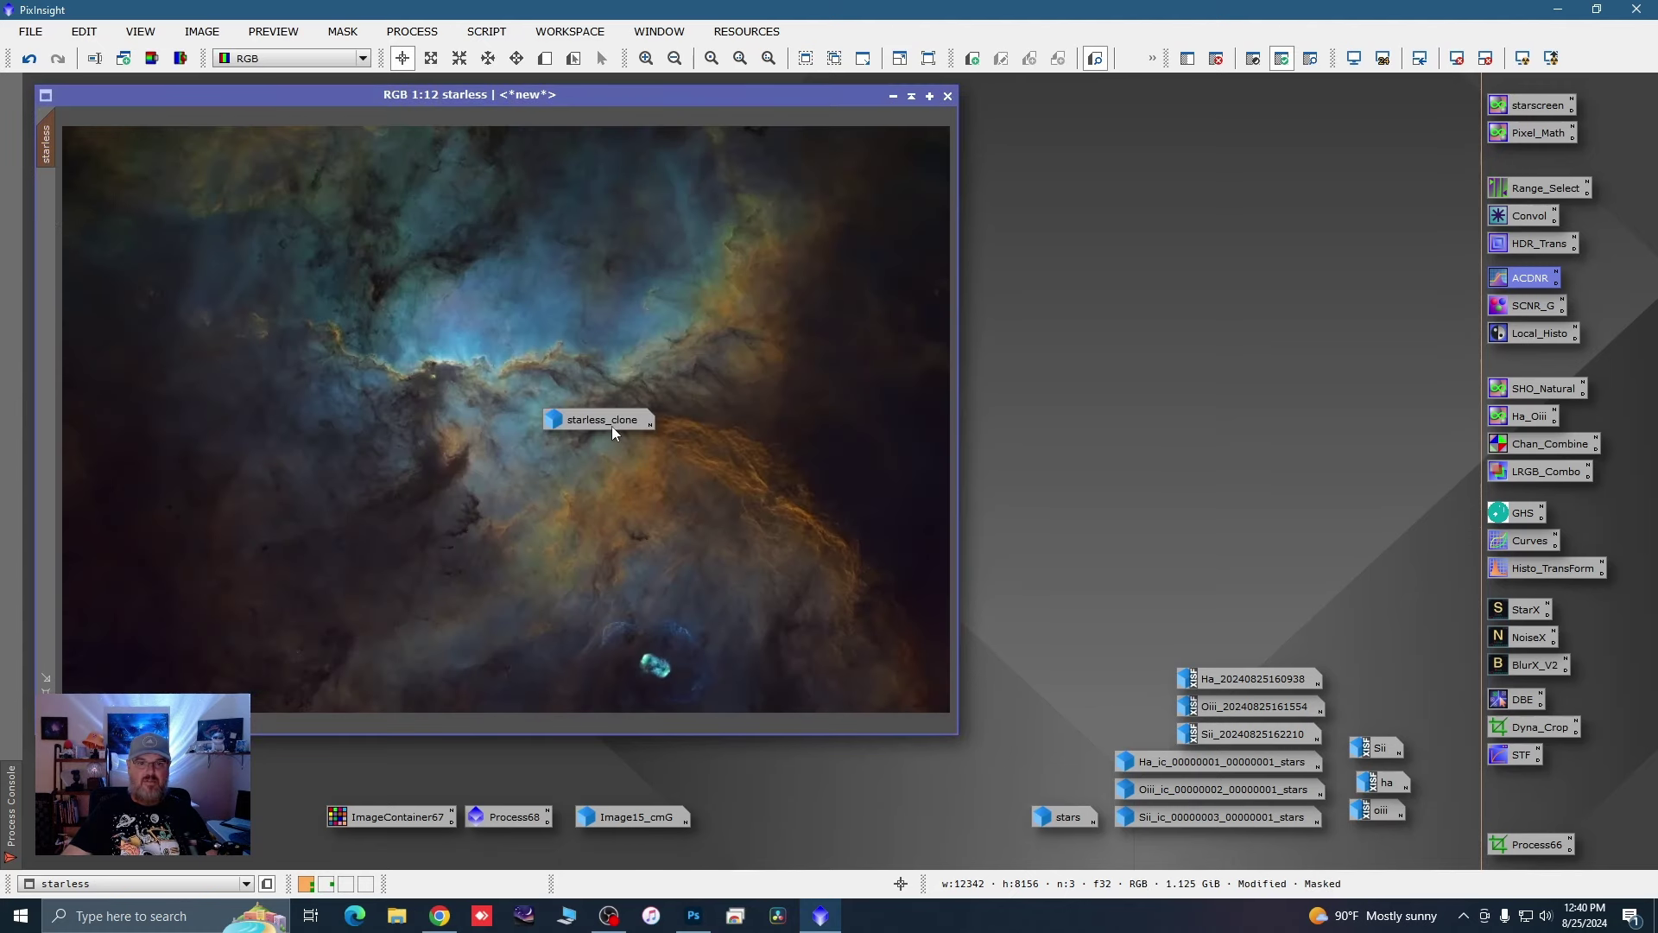
left_click_drag(611, 427, 349, 687)
left_click_drag(277, 811, 277, 815)
right_click(506, 639)
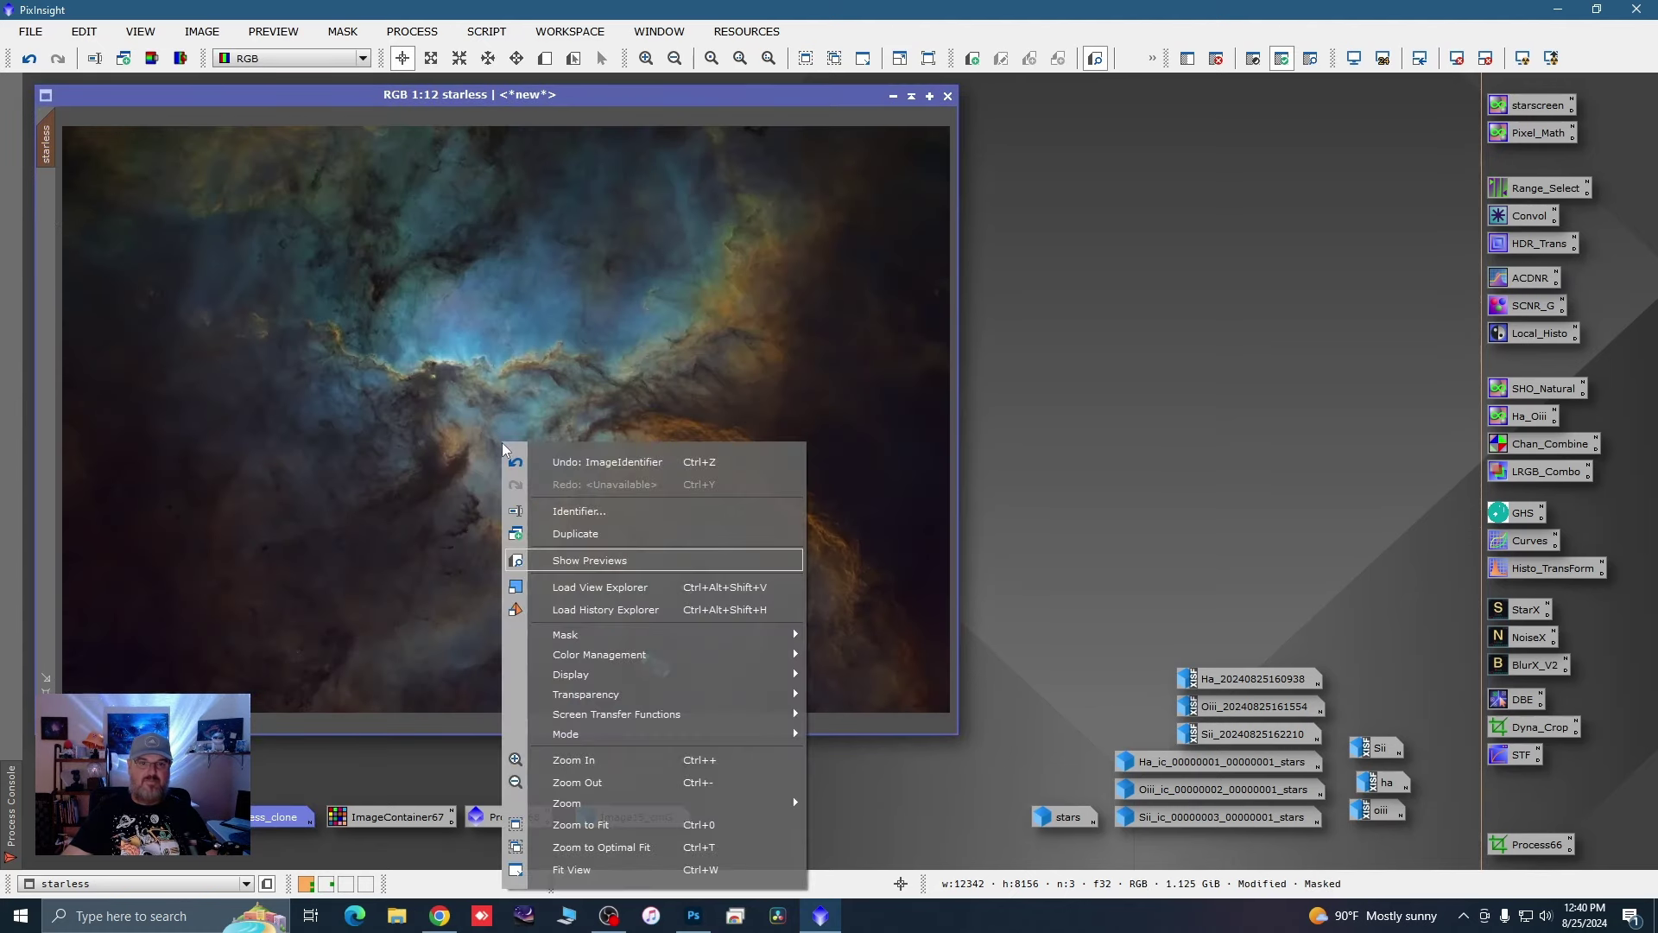
mouse_move(761, 639)
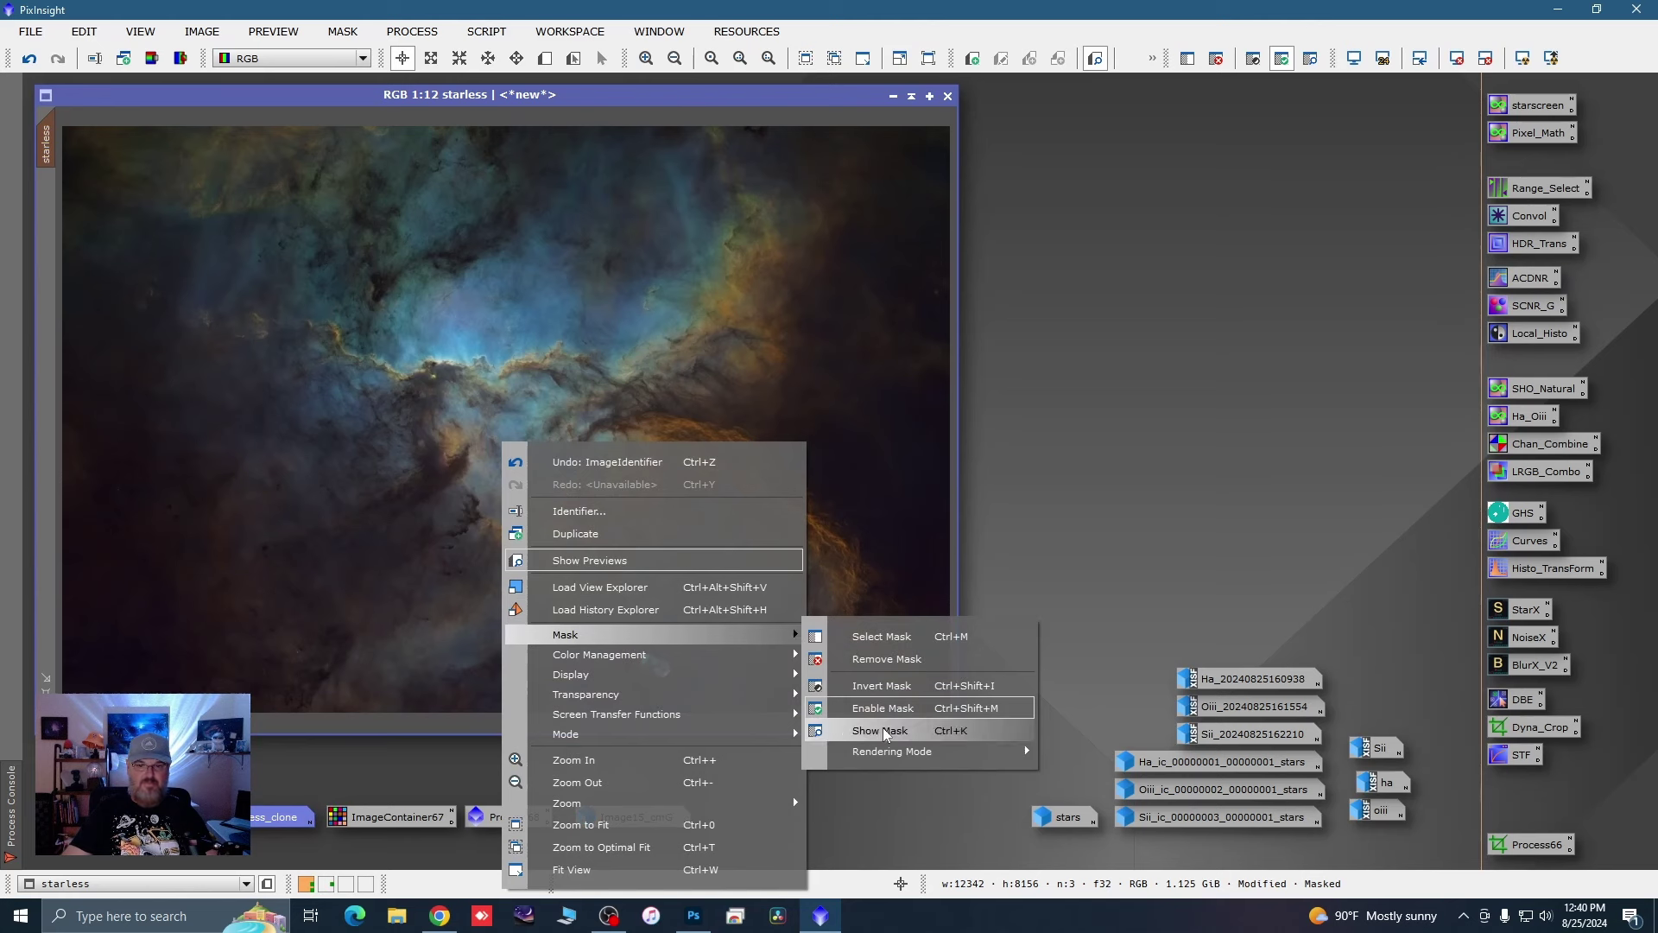
left_click(850, 731)
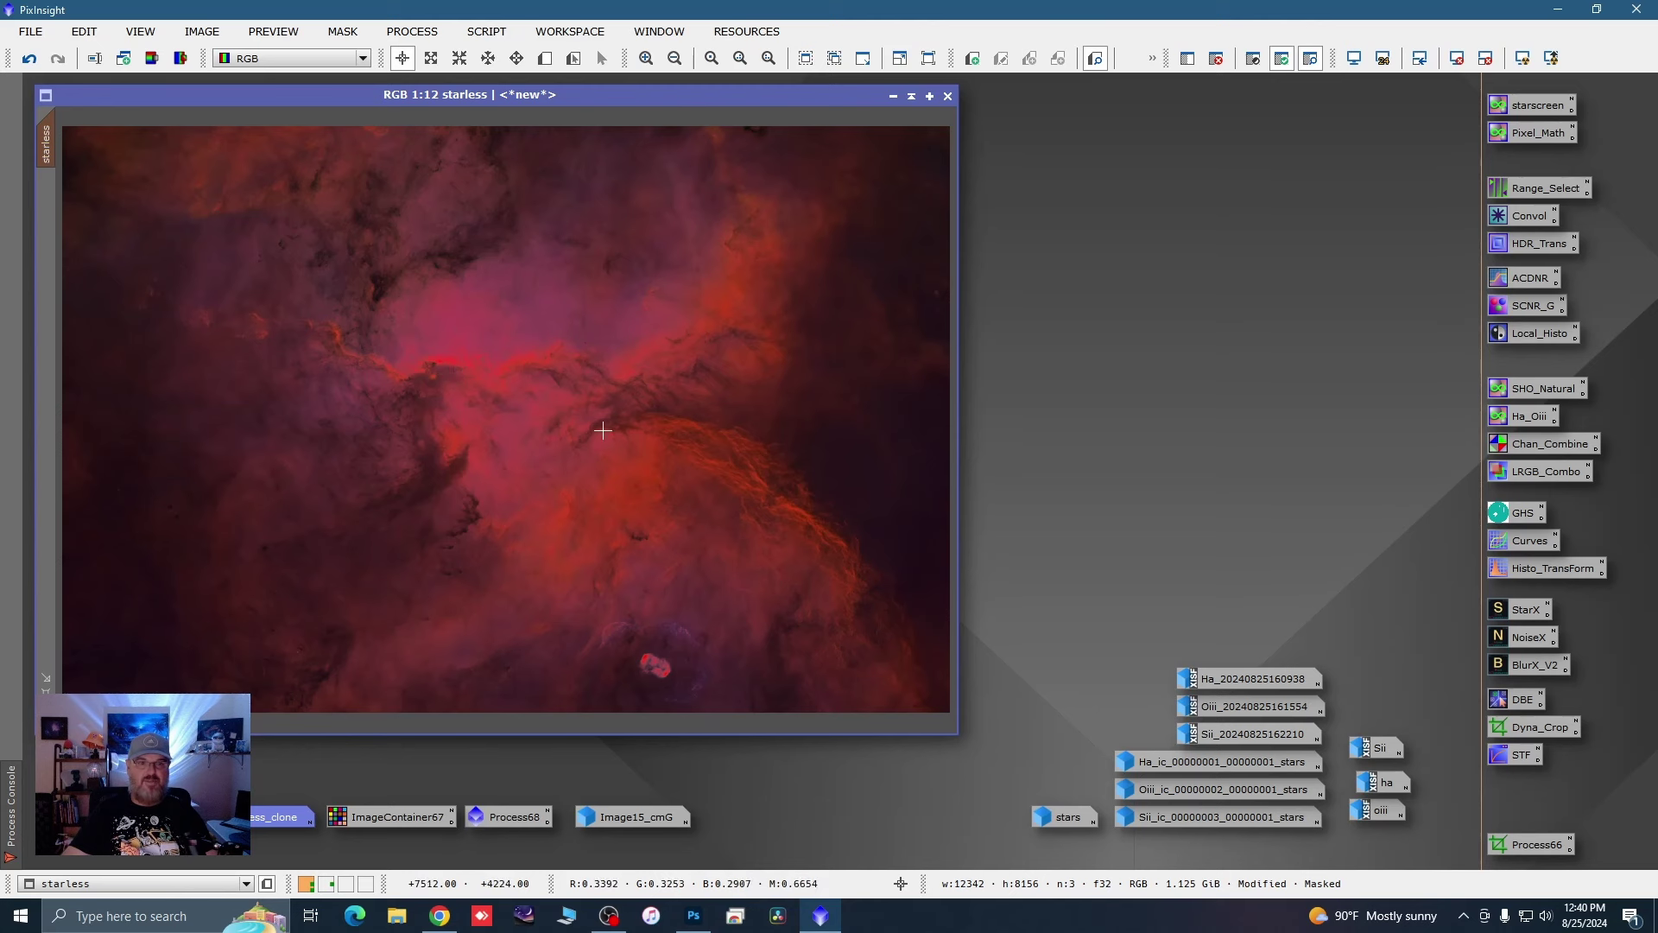
right_click(554, 420)
mouse_move(735, 606)
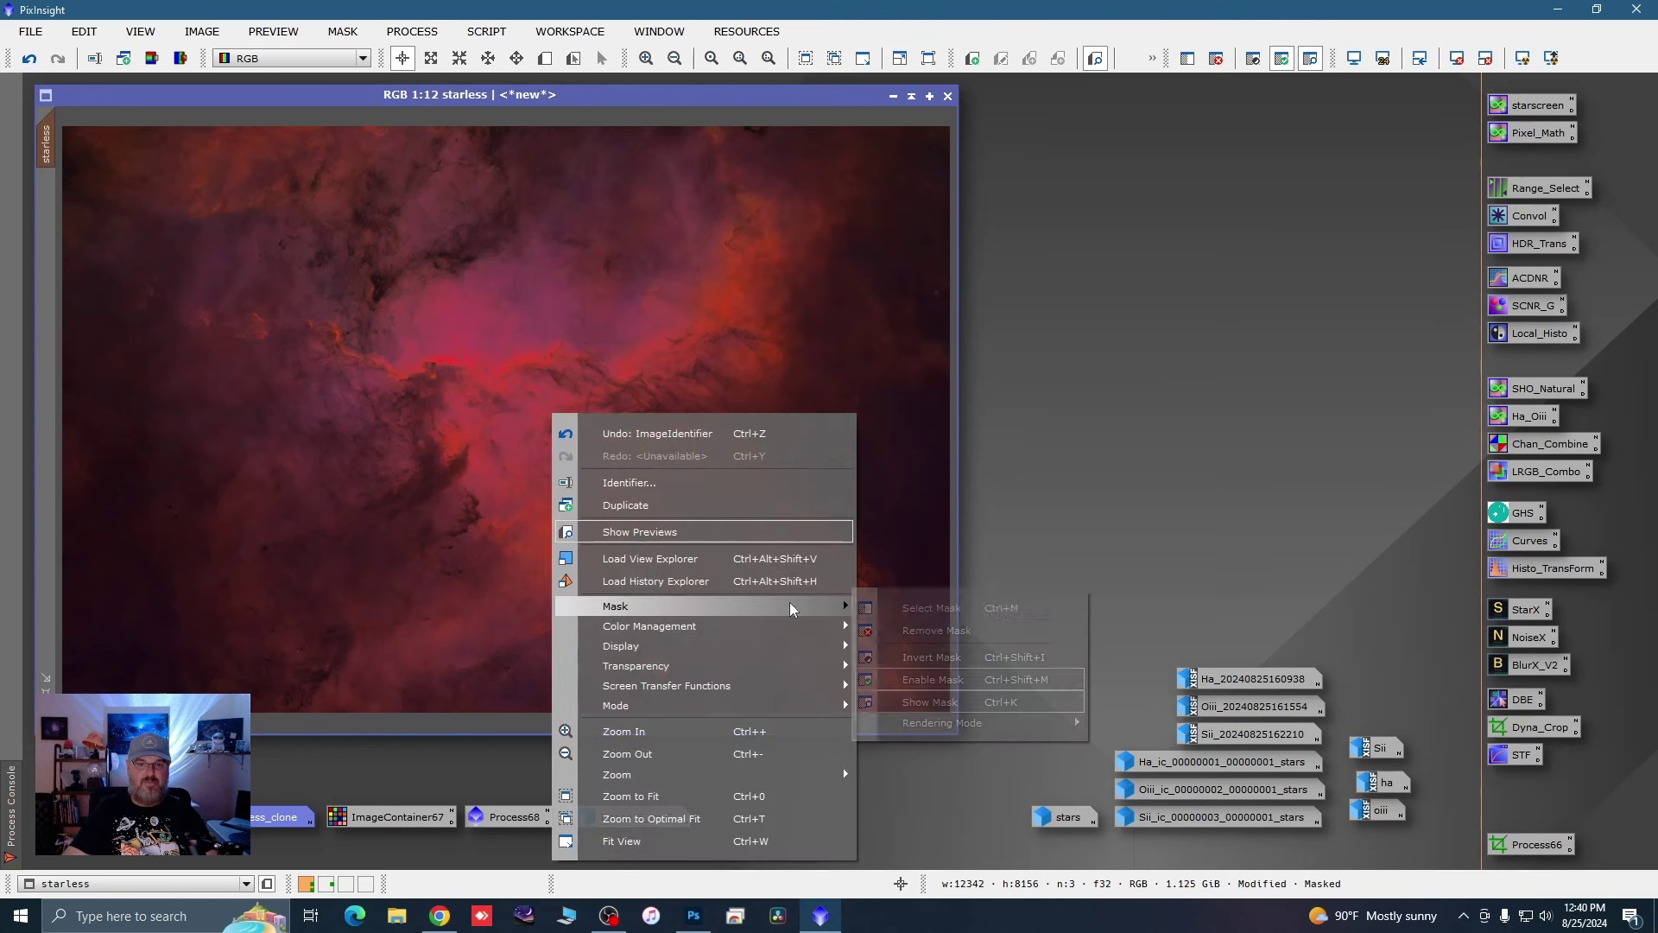
left_click(926, 701)
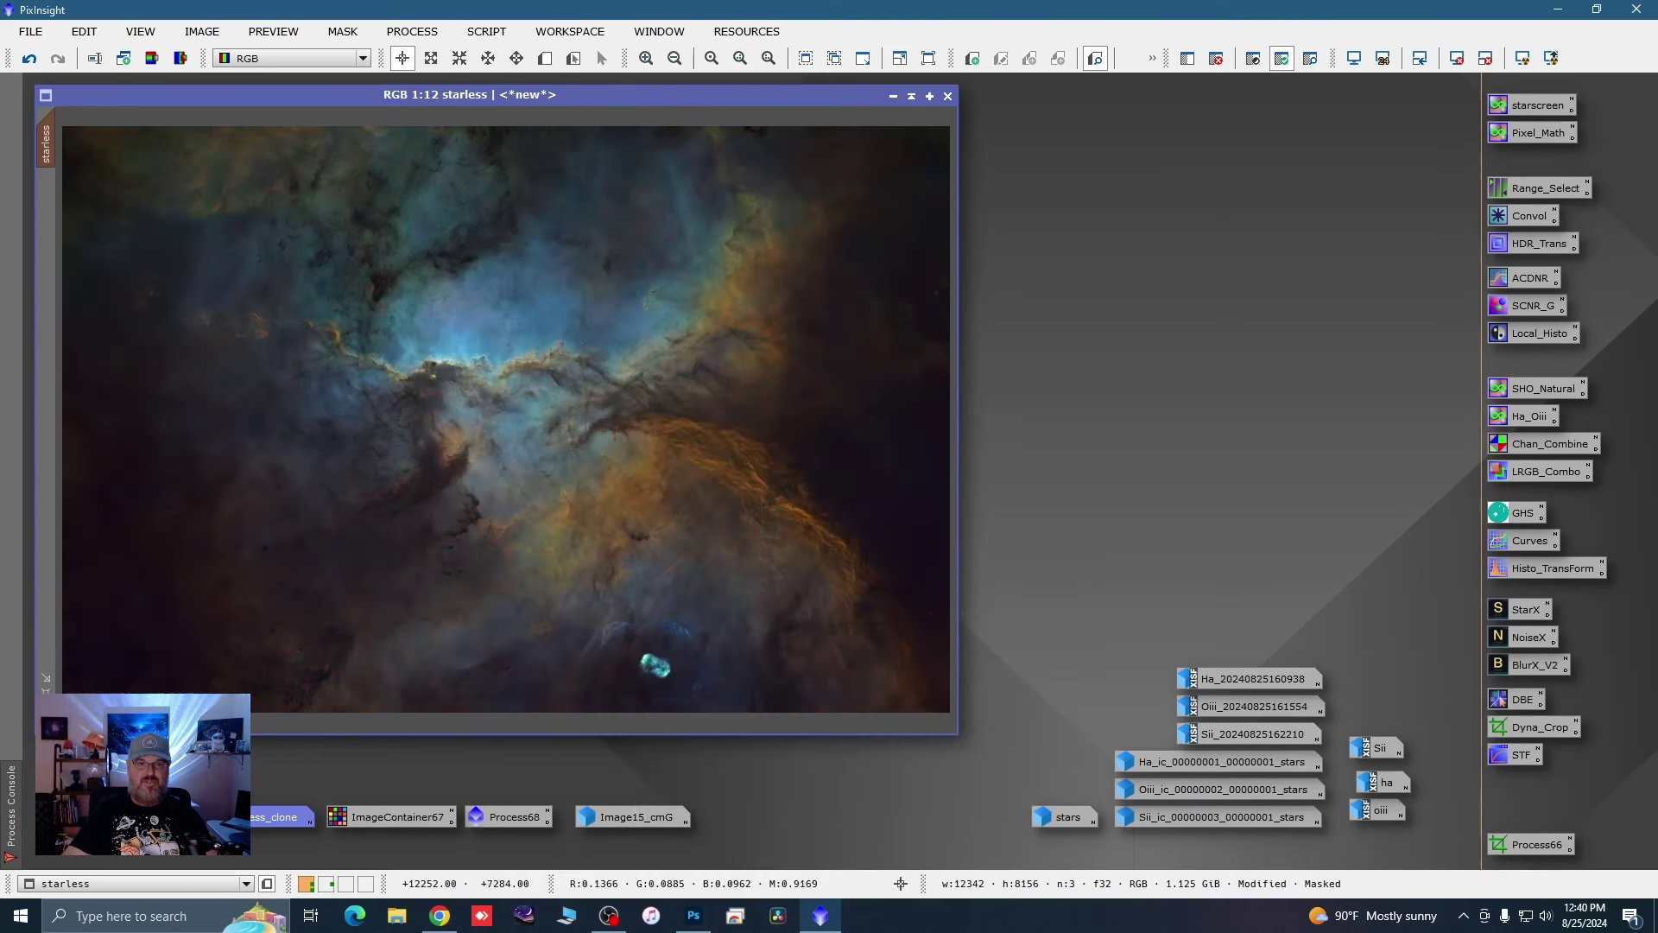
Step: Run the saved starscreen PixelMath expression on the starless image
double_click(1526, 107)
left_click_drag(1120, 429, 1415, 318)
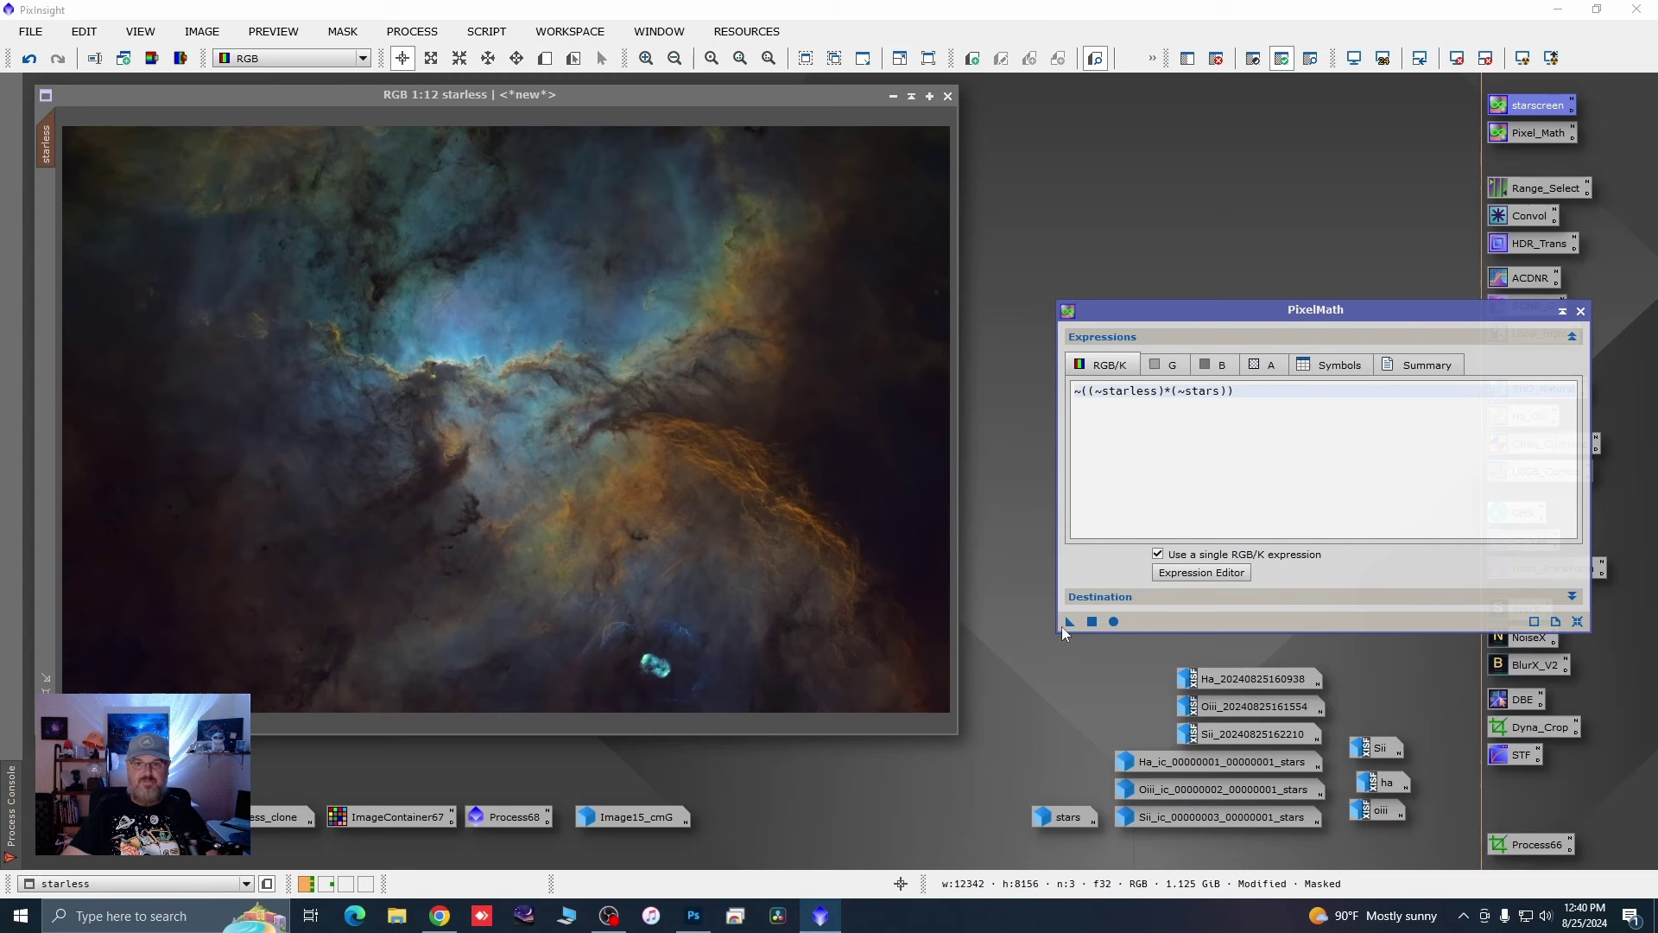
left_click_drag(1065, 620, 884, 592)
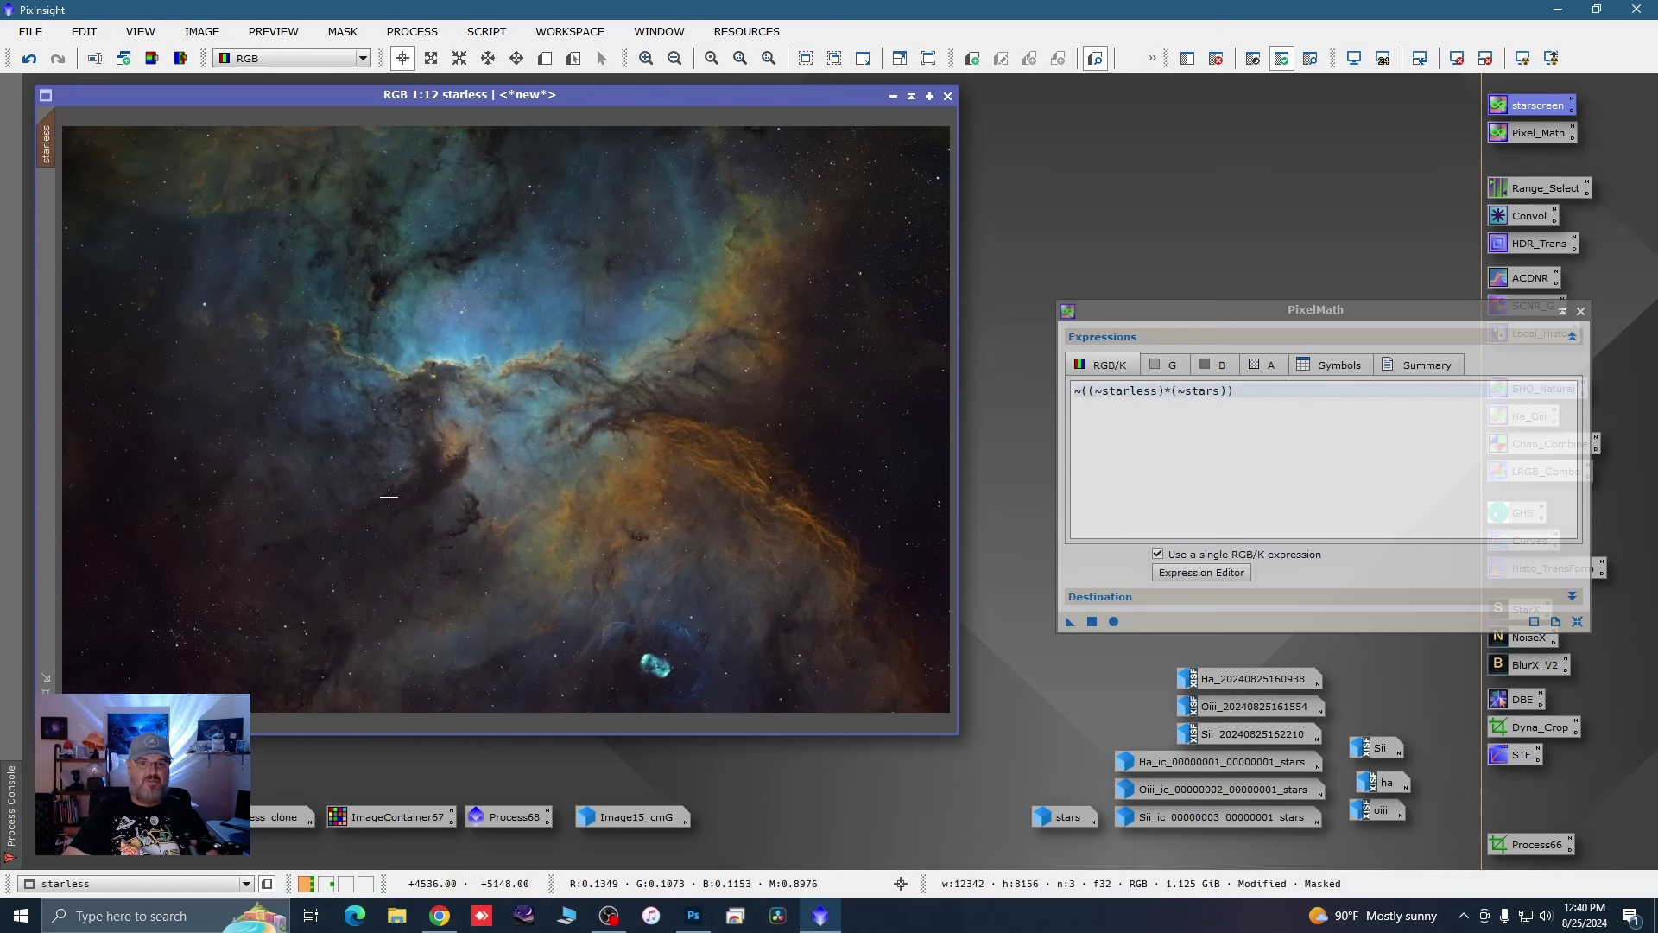
Step: Remove the mask from the starless image and close PixelMath
right_click(598, 385)
mouse_move(829, 578)
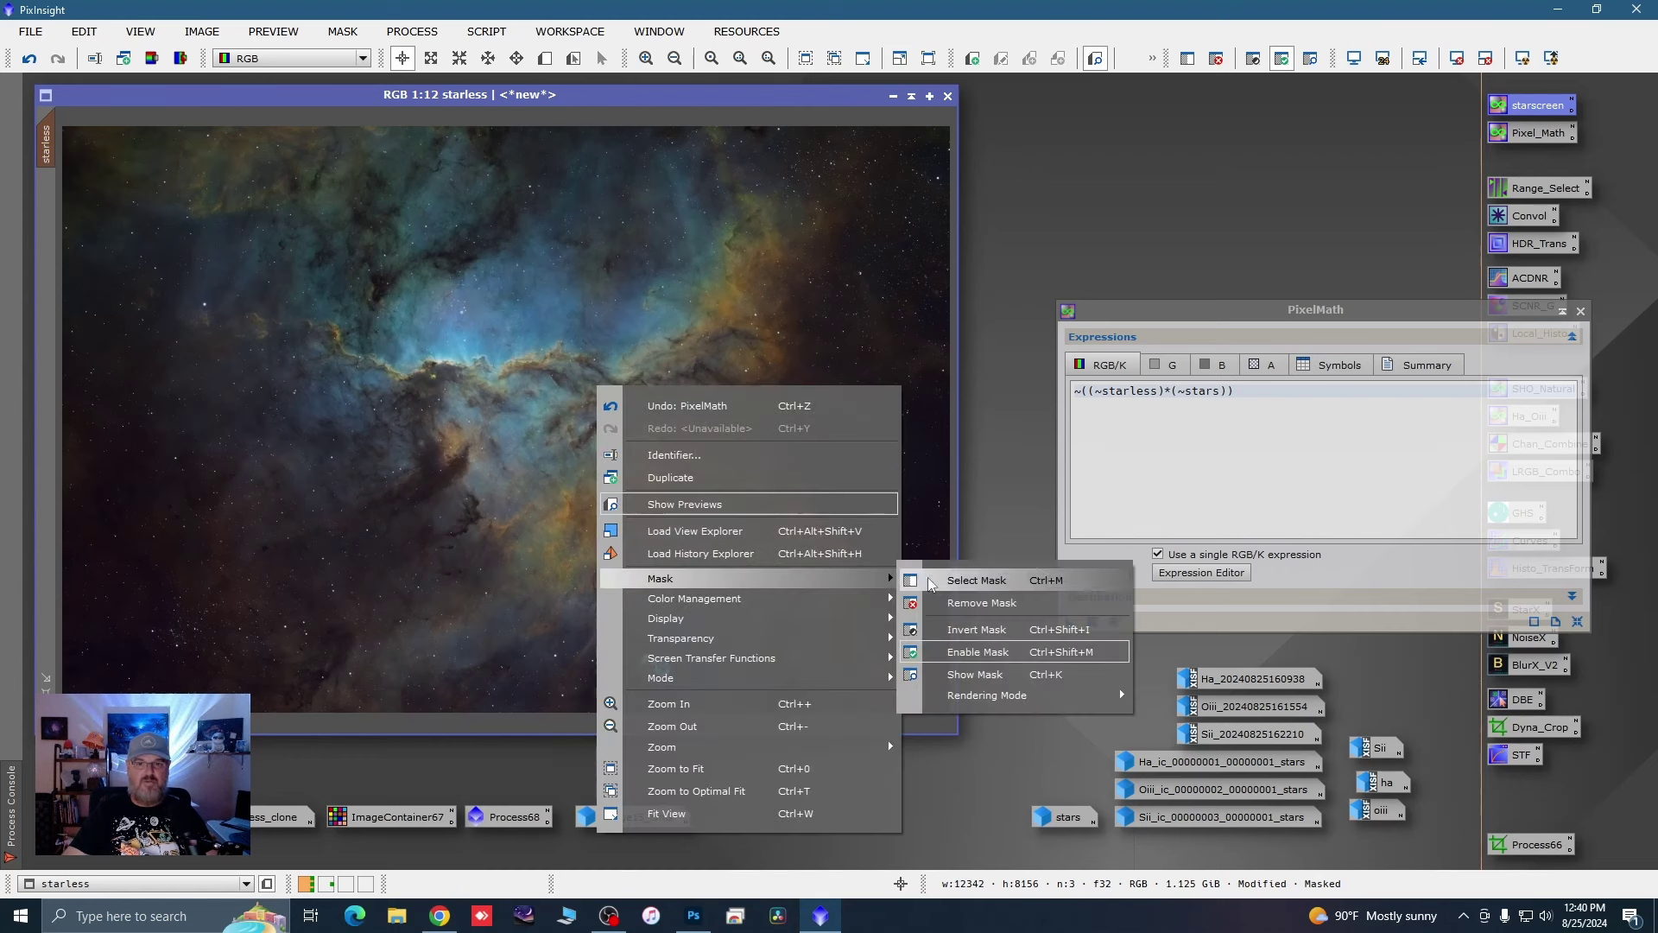
left_click(963, 607)
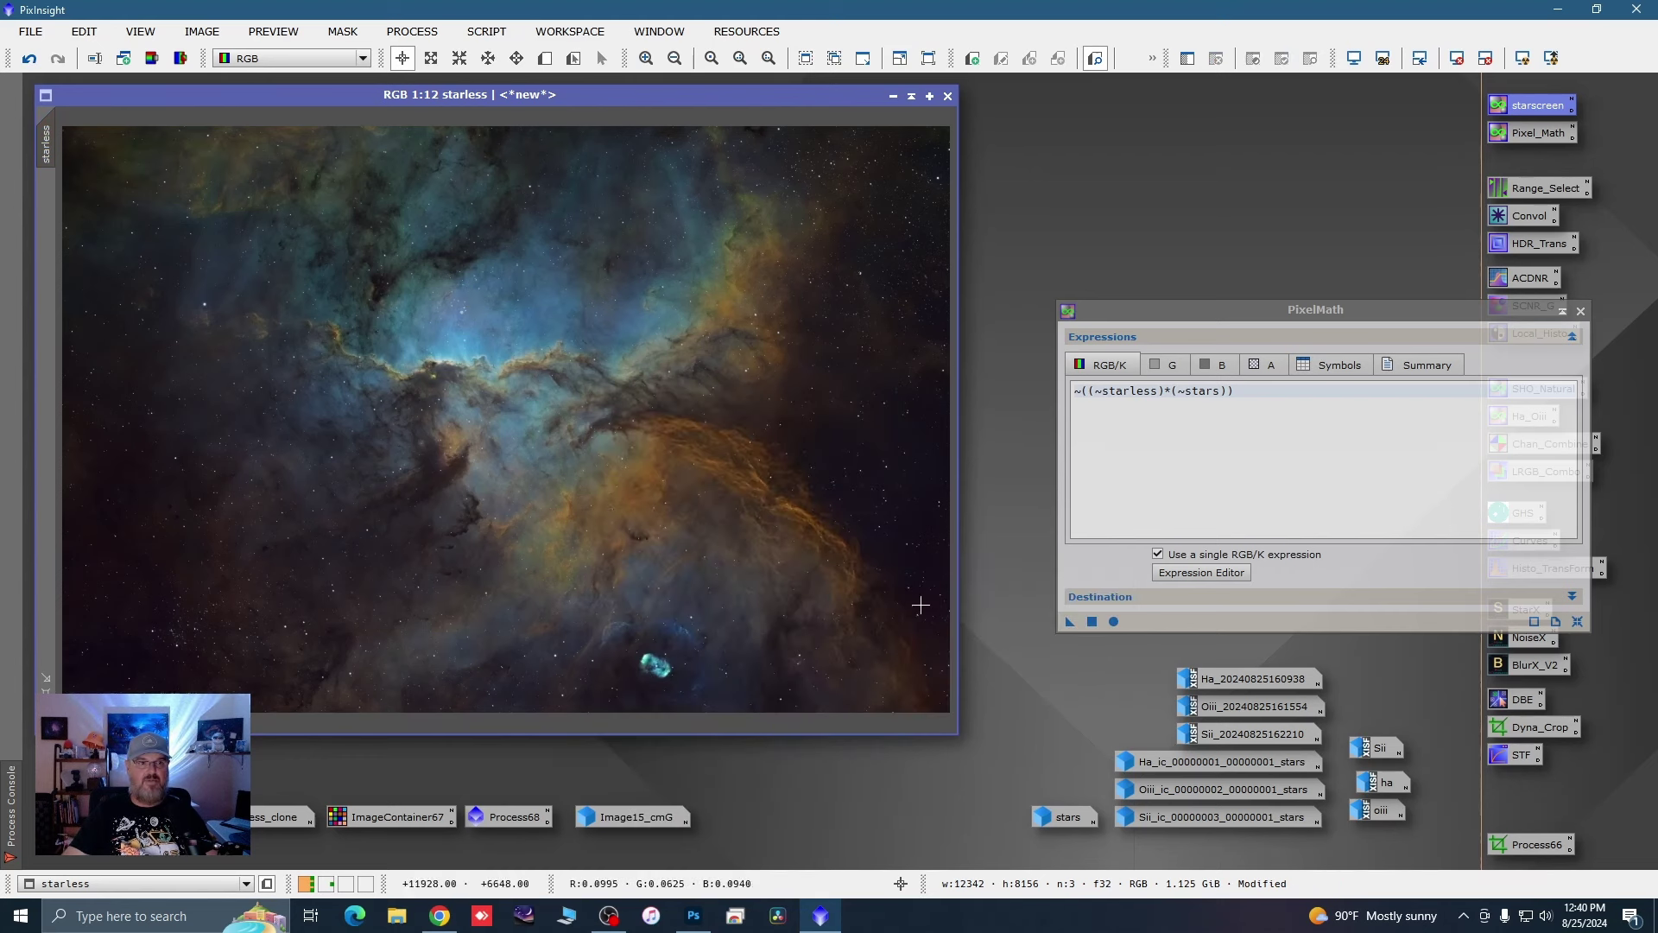
left_click(1580, 312)
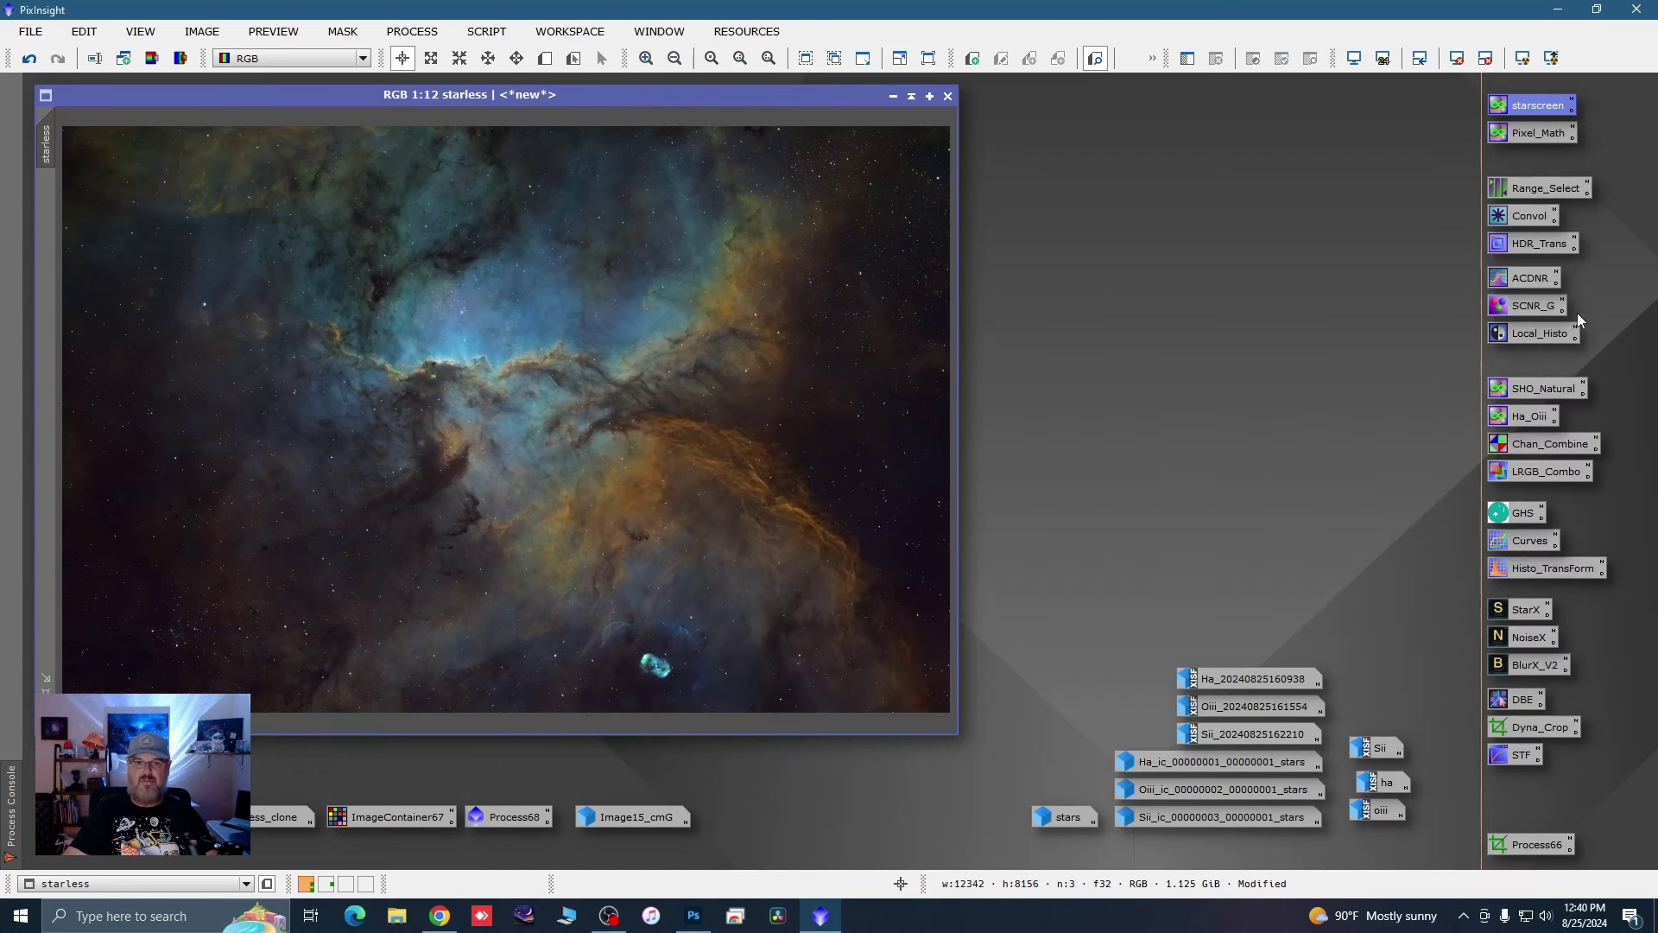
Step: Minimize the starless image and restore the stars image from its icon
left_click(895, 95)
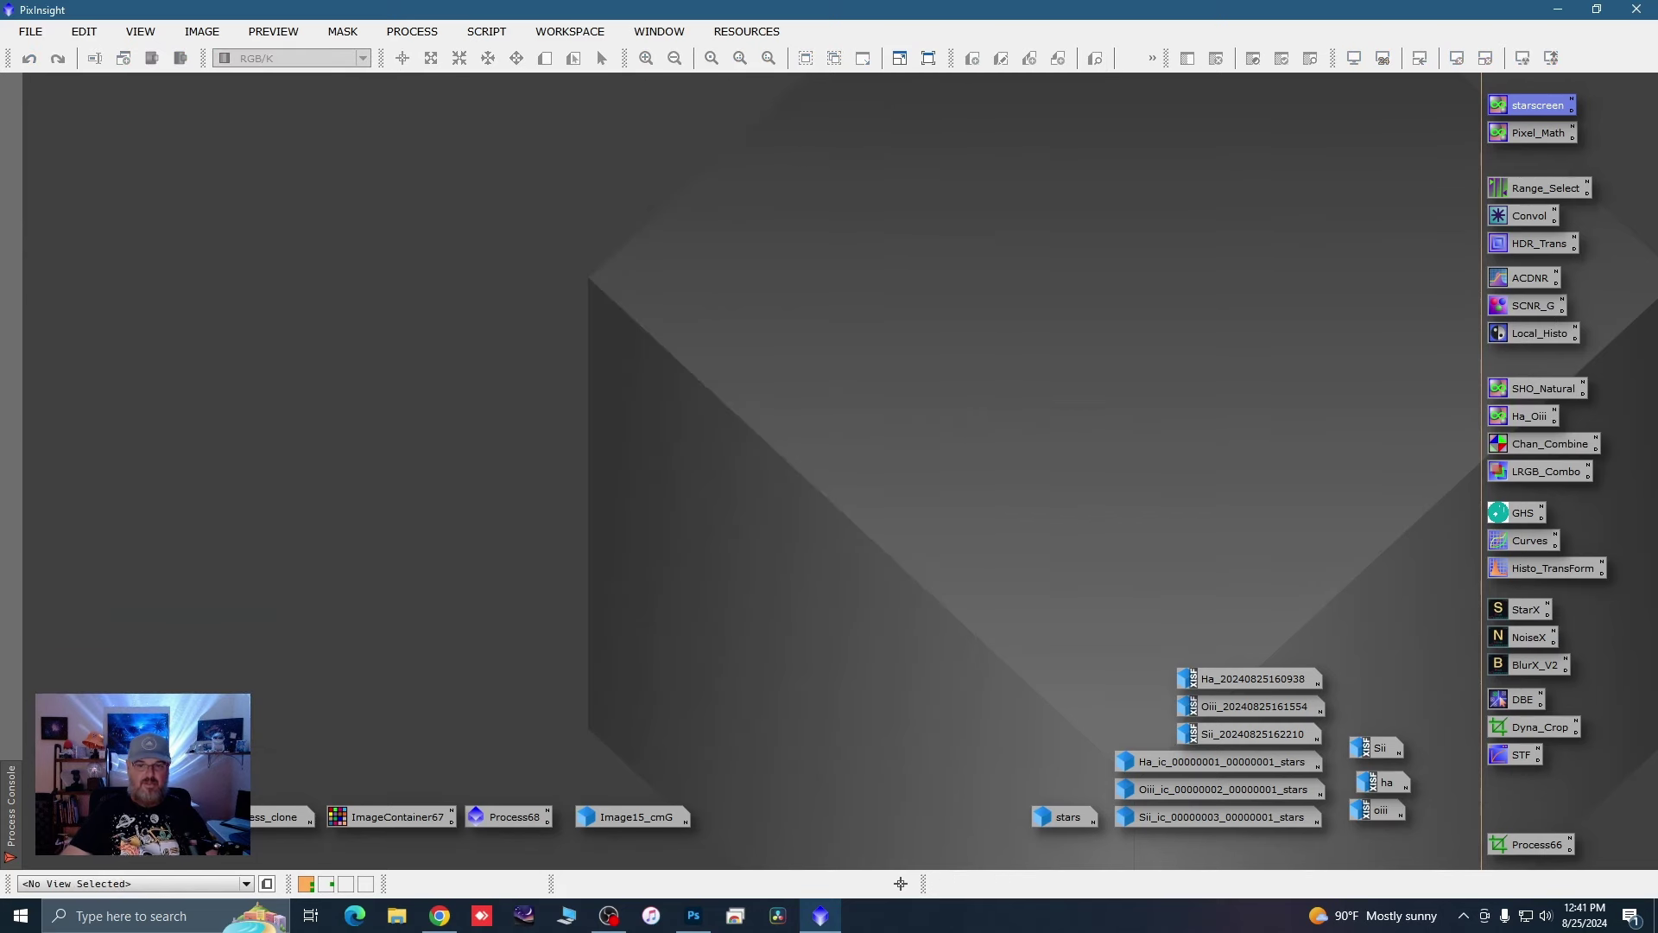
double_click(1049, 820)
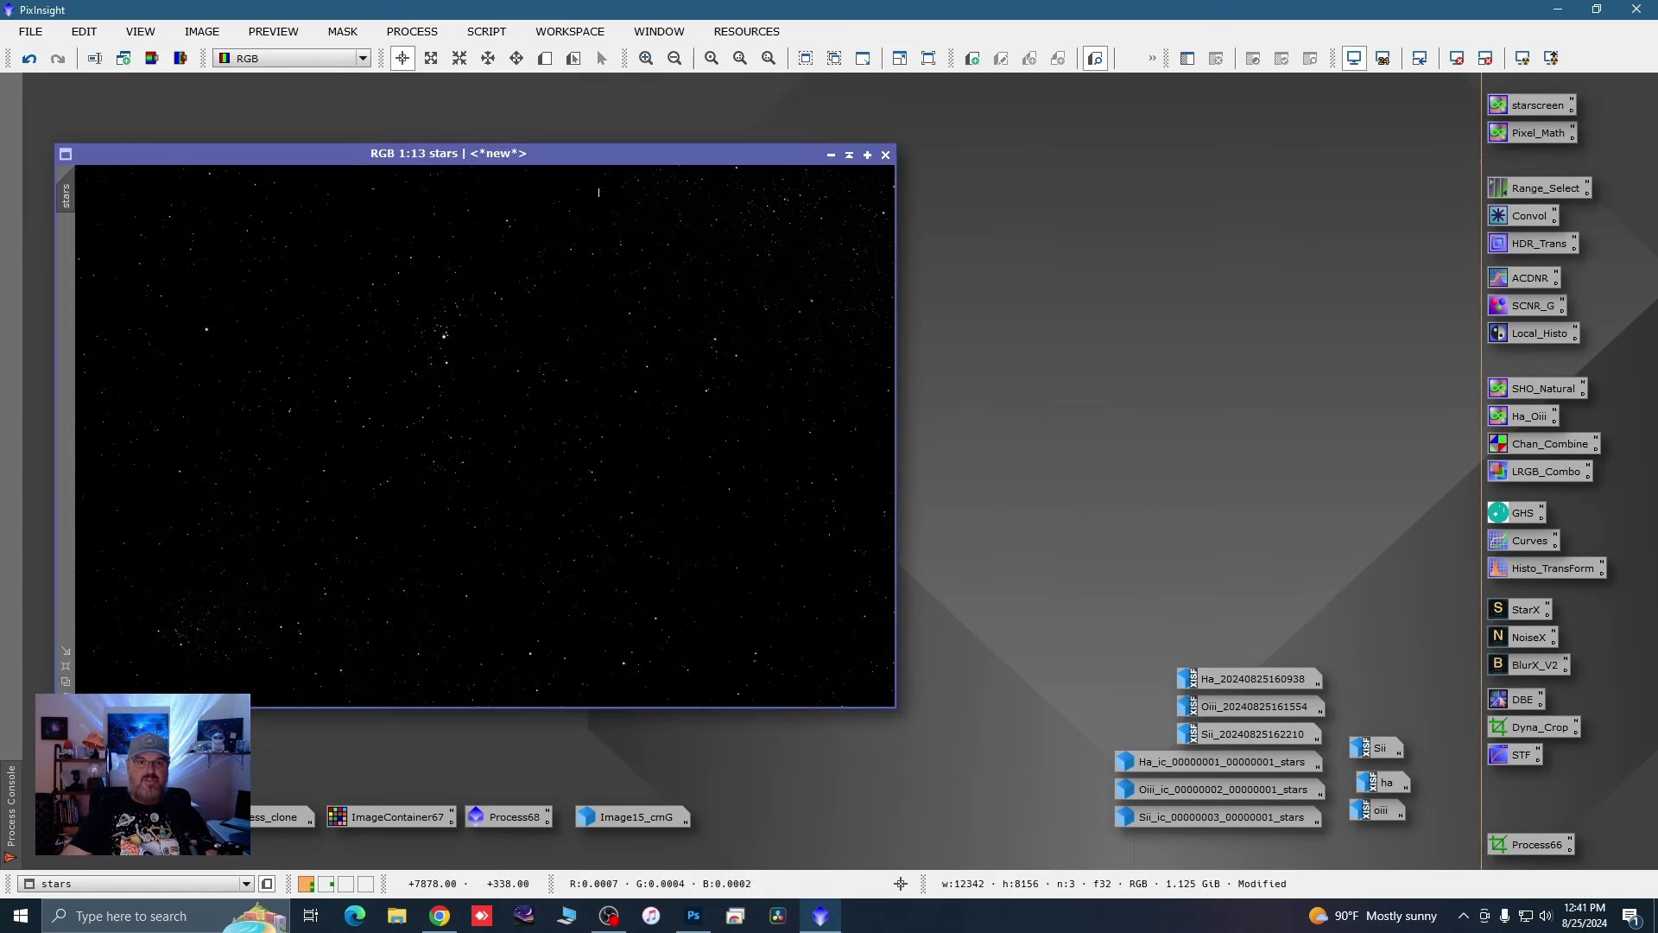
left_click_drag(579, 154, 563, 149)
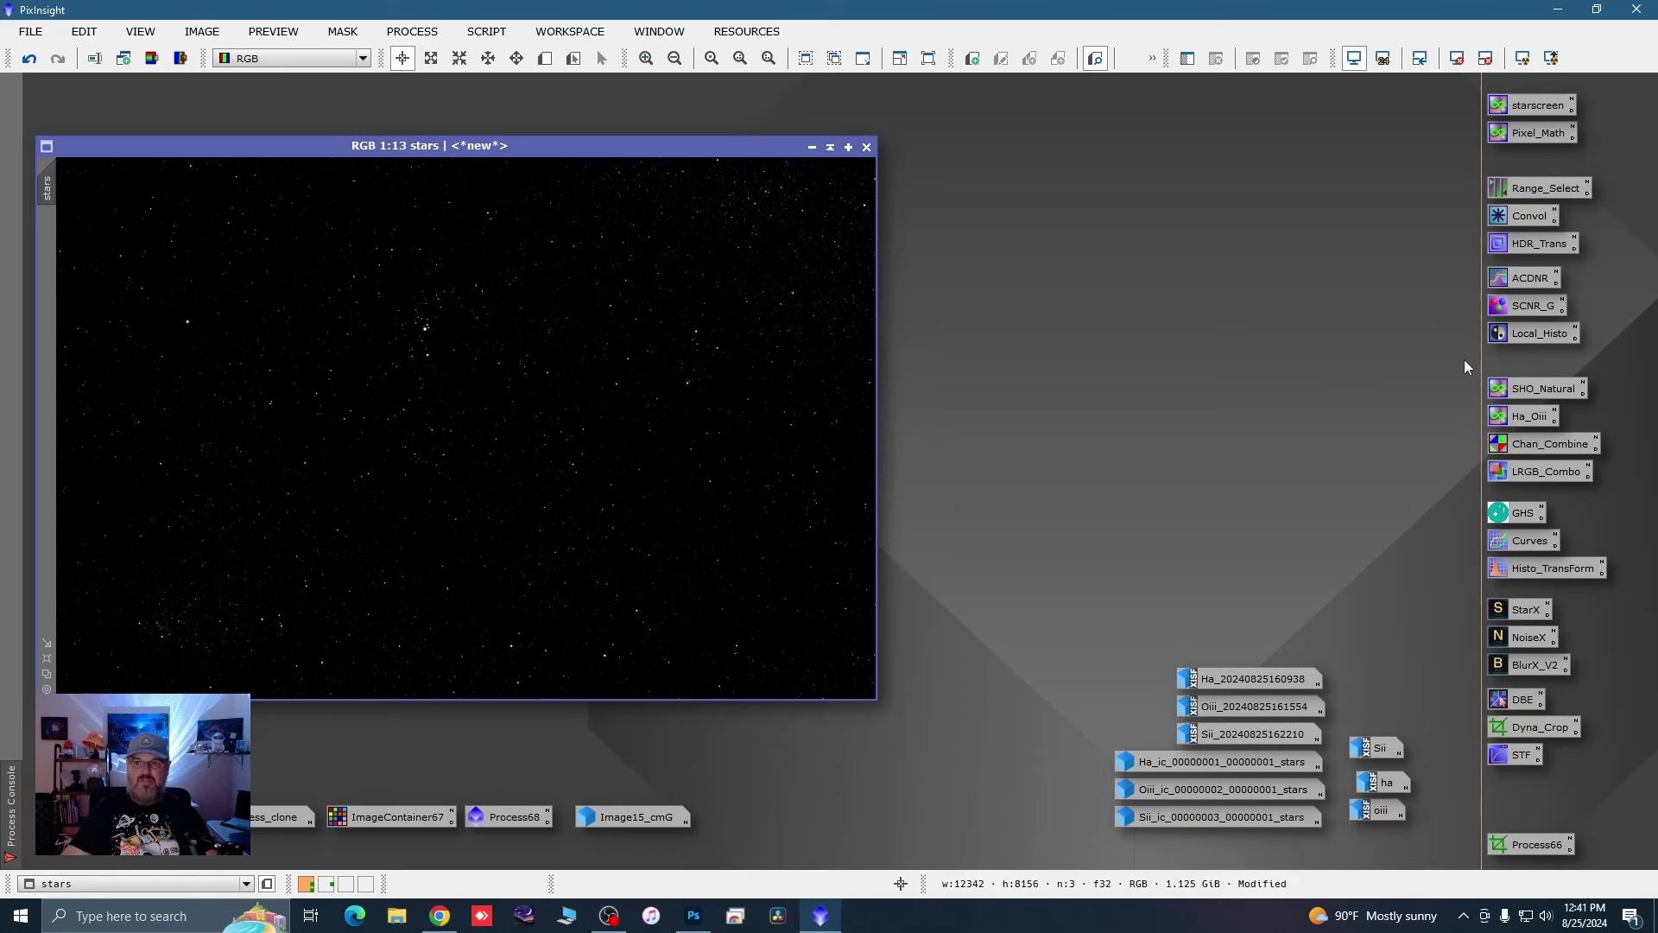
left_click(1512, 516)
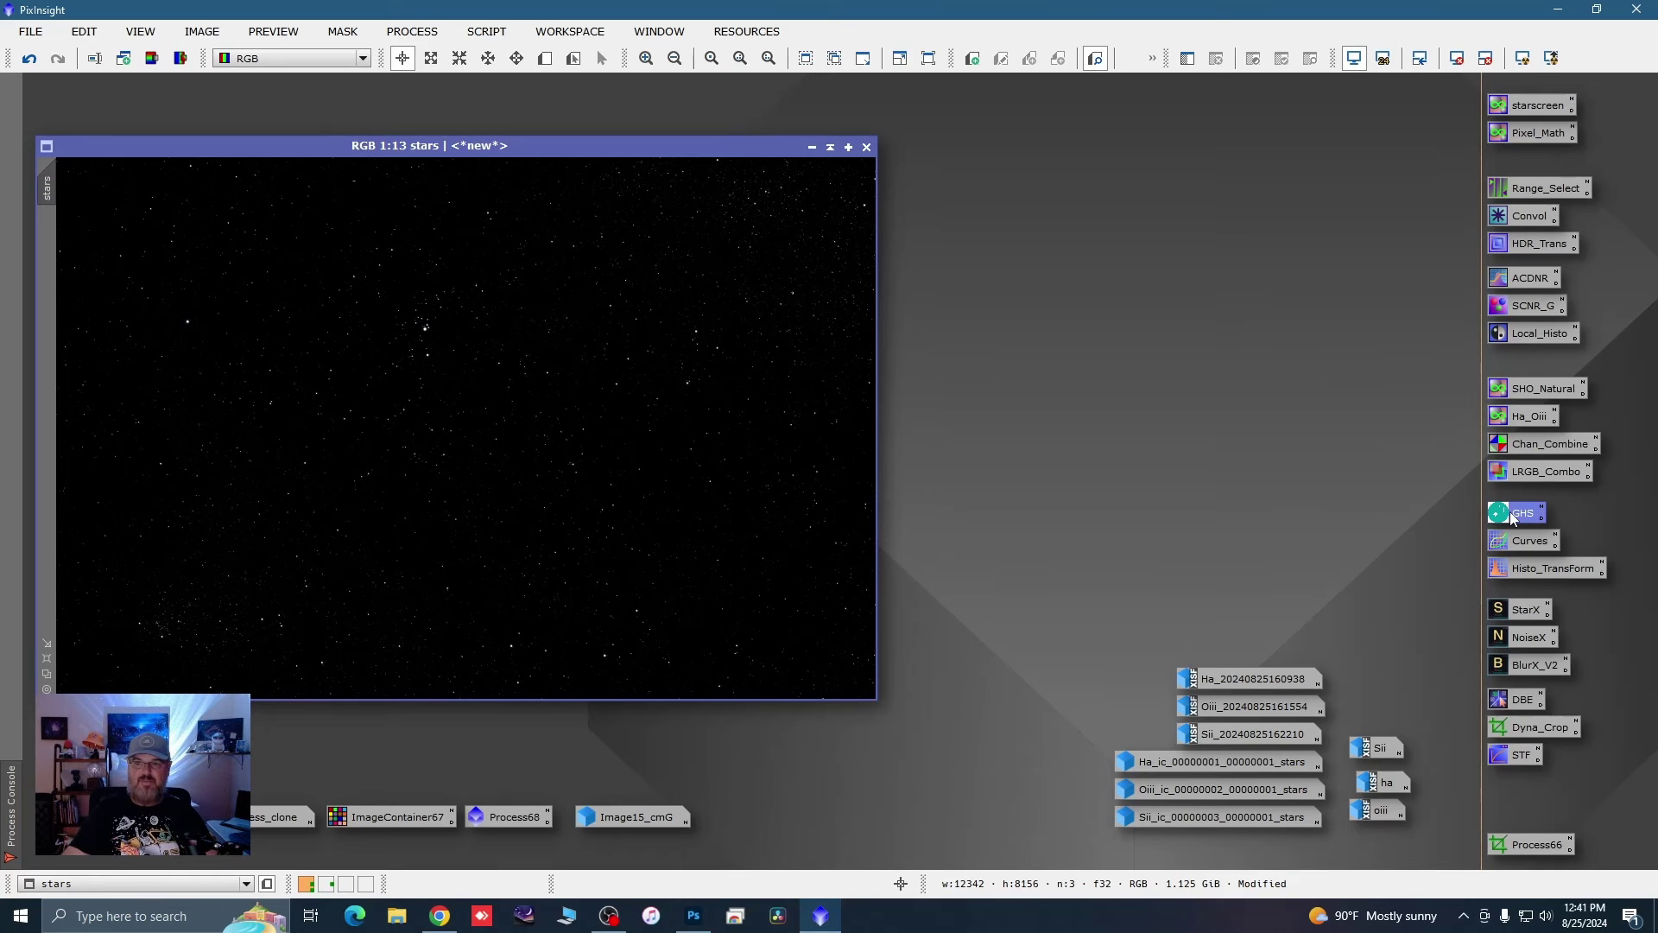
Step: Brighten the stars image with a GHS stretch factor of about 1.98
double_click(1512, 515)
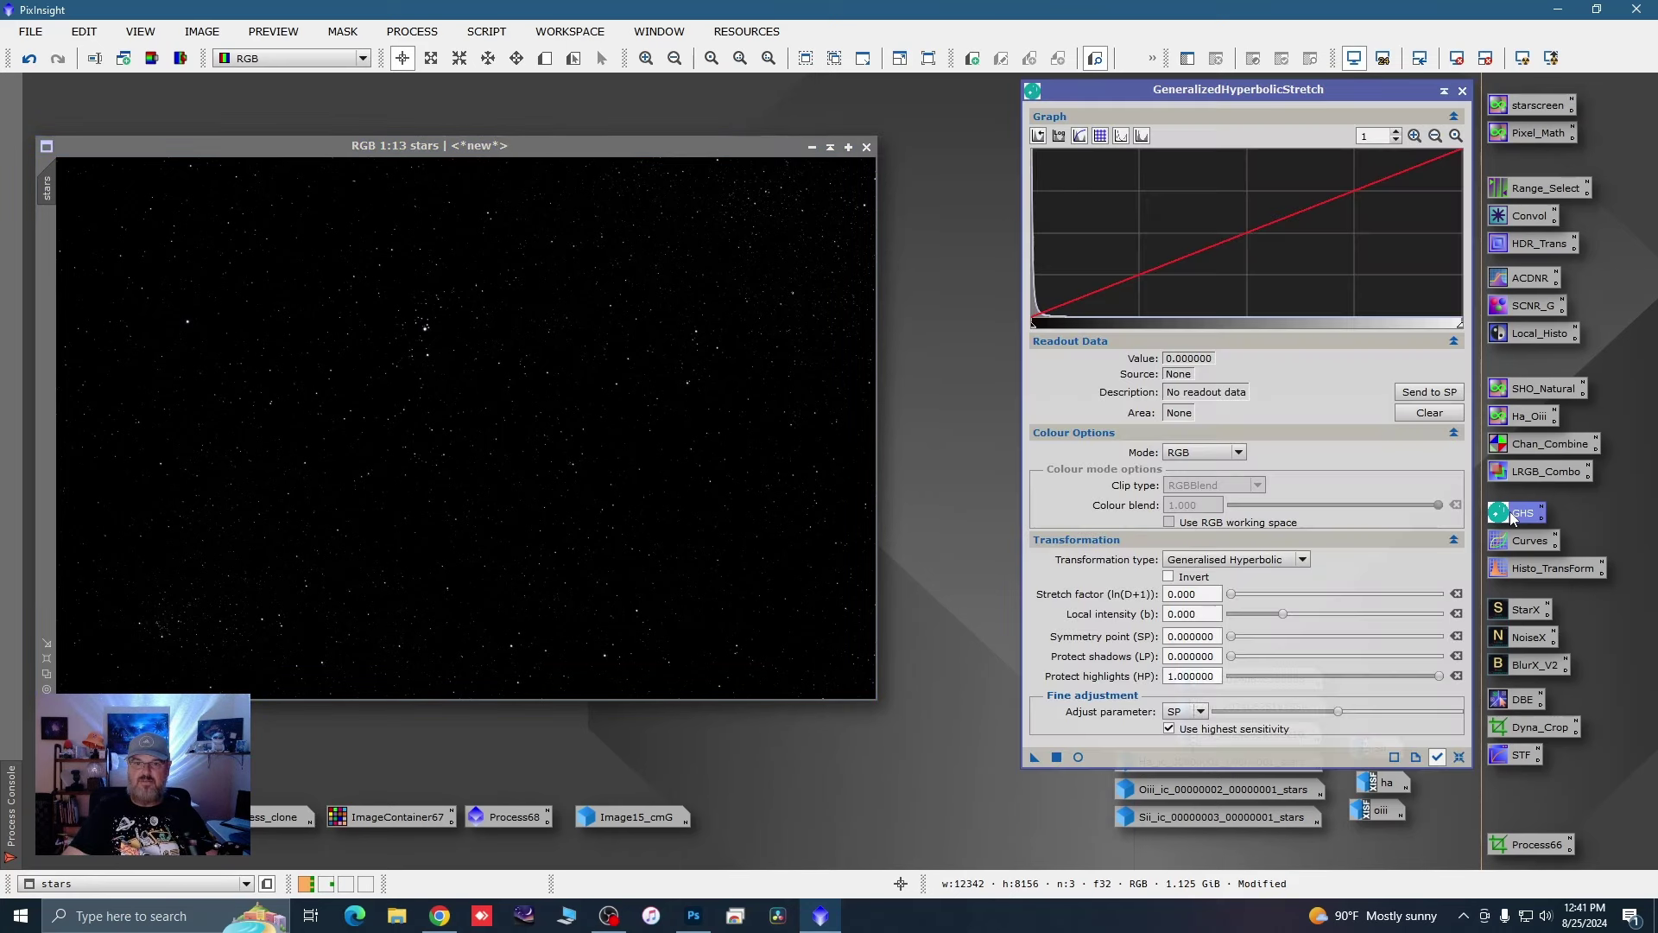
left_click(1079, 757)
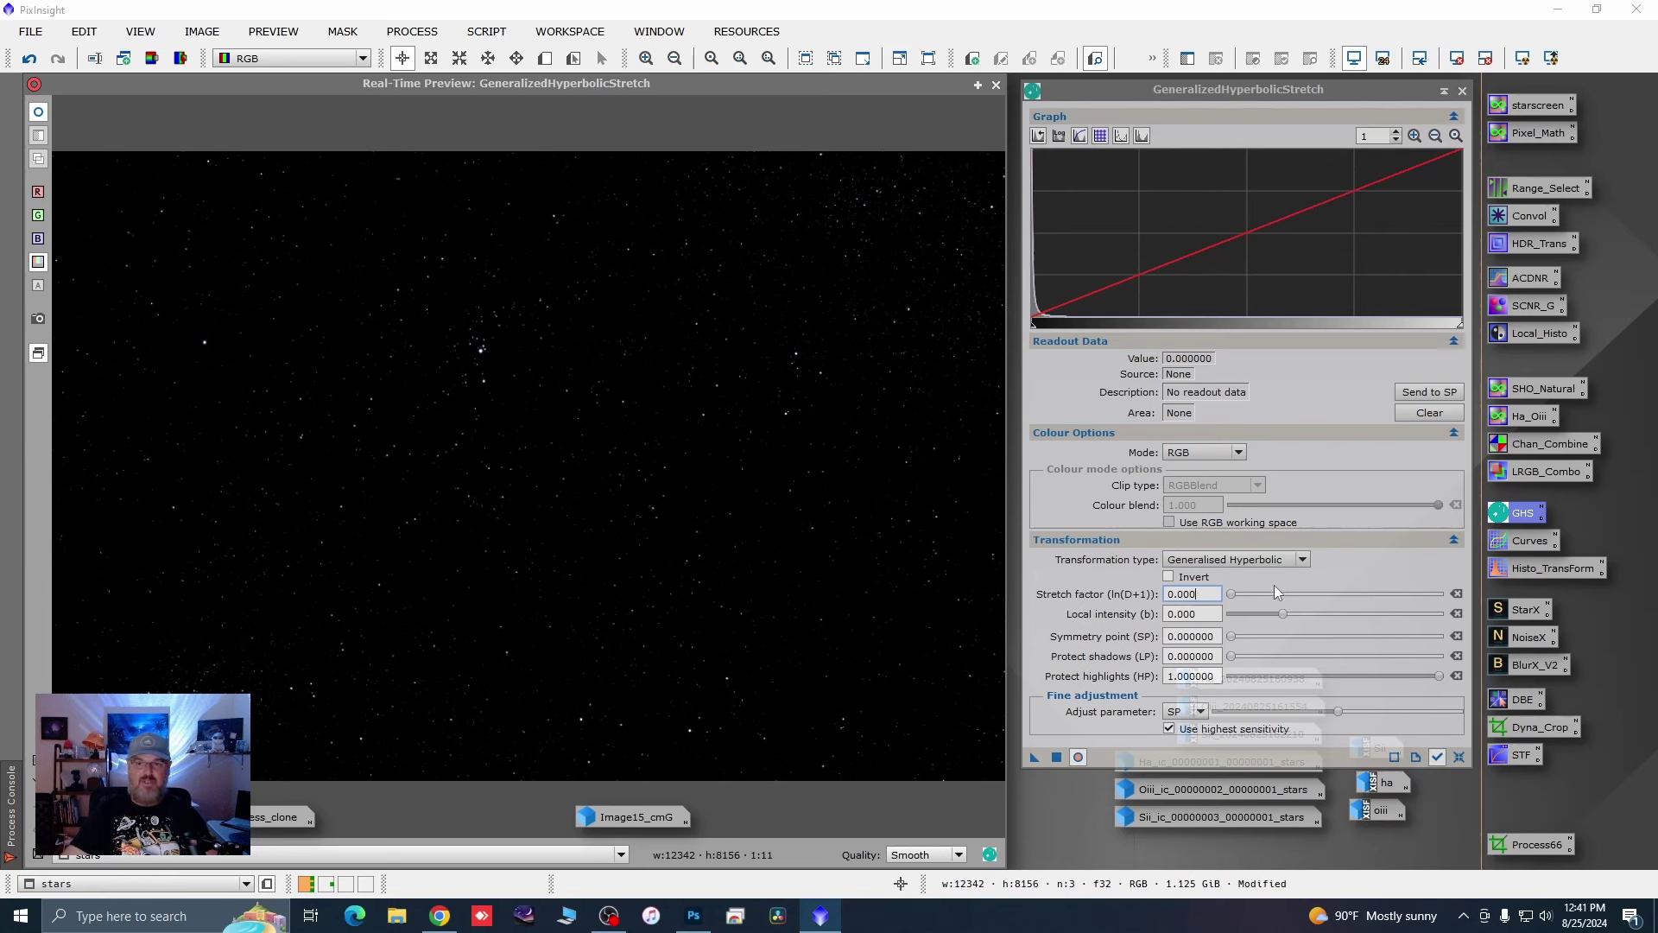
left_click_drag(1235, 600, 1257, 600)
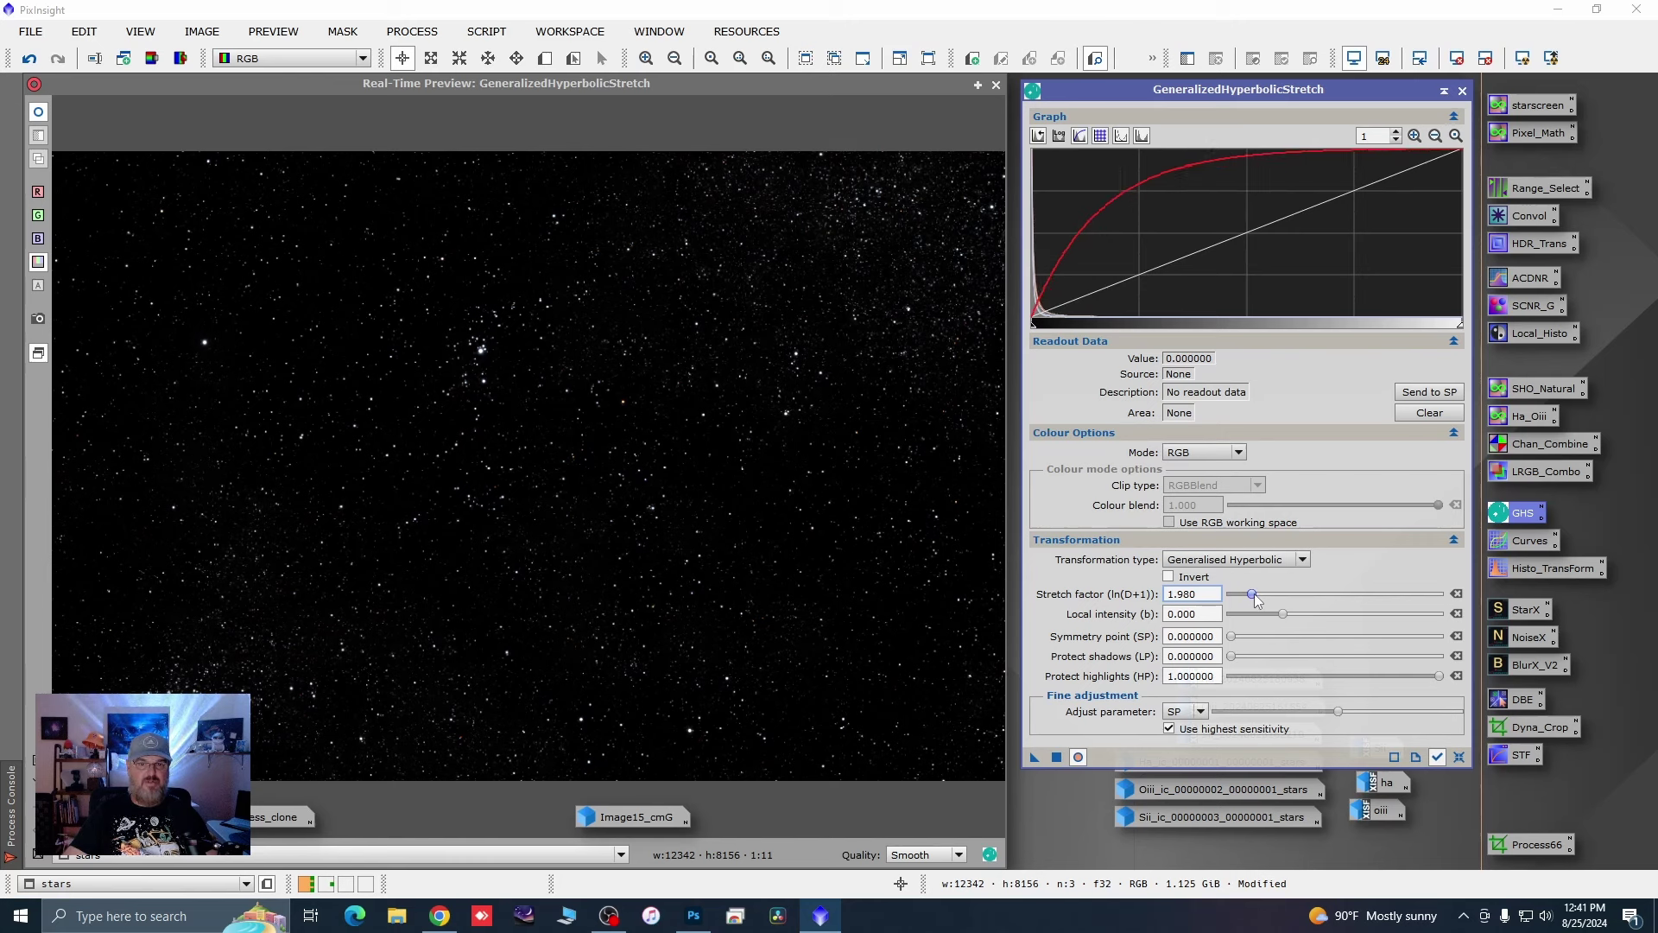
left_click(1056, 757)
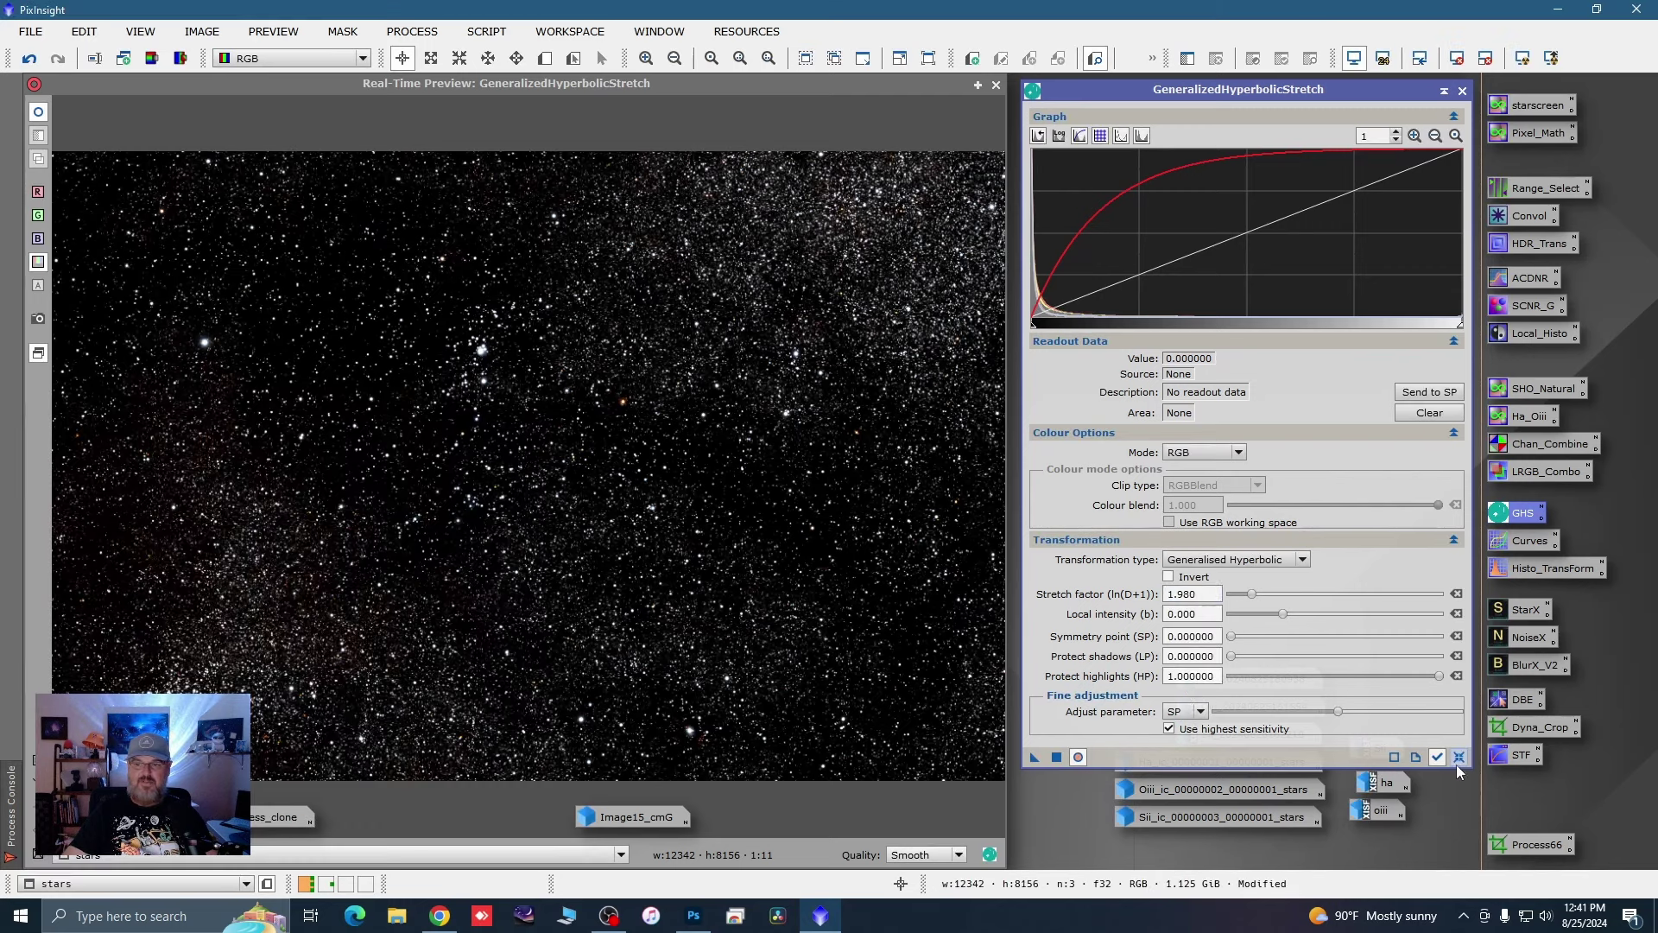
Step: Boost star colour with a Saturation-mode GHS stretch of 1.080, then close the tool
left_click(1459, 758)
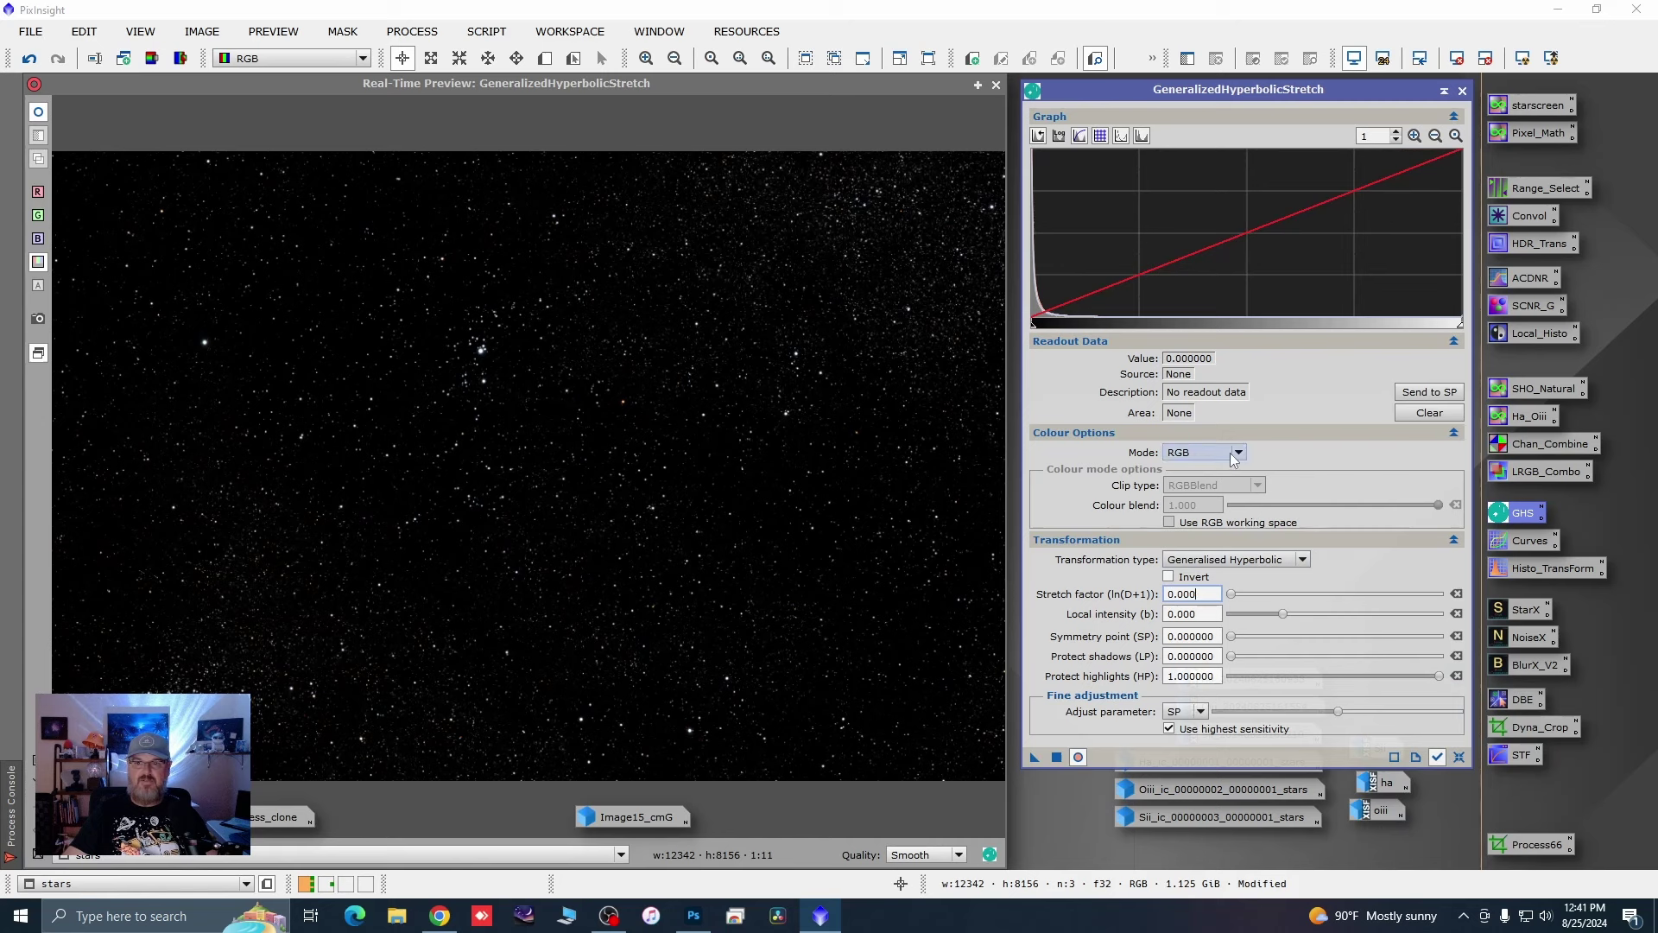
left_click(1237, 455)
key("Escape")
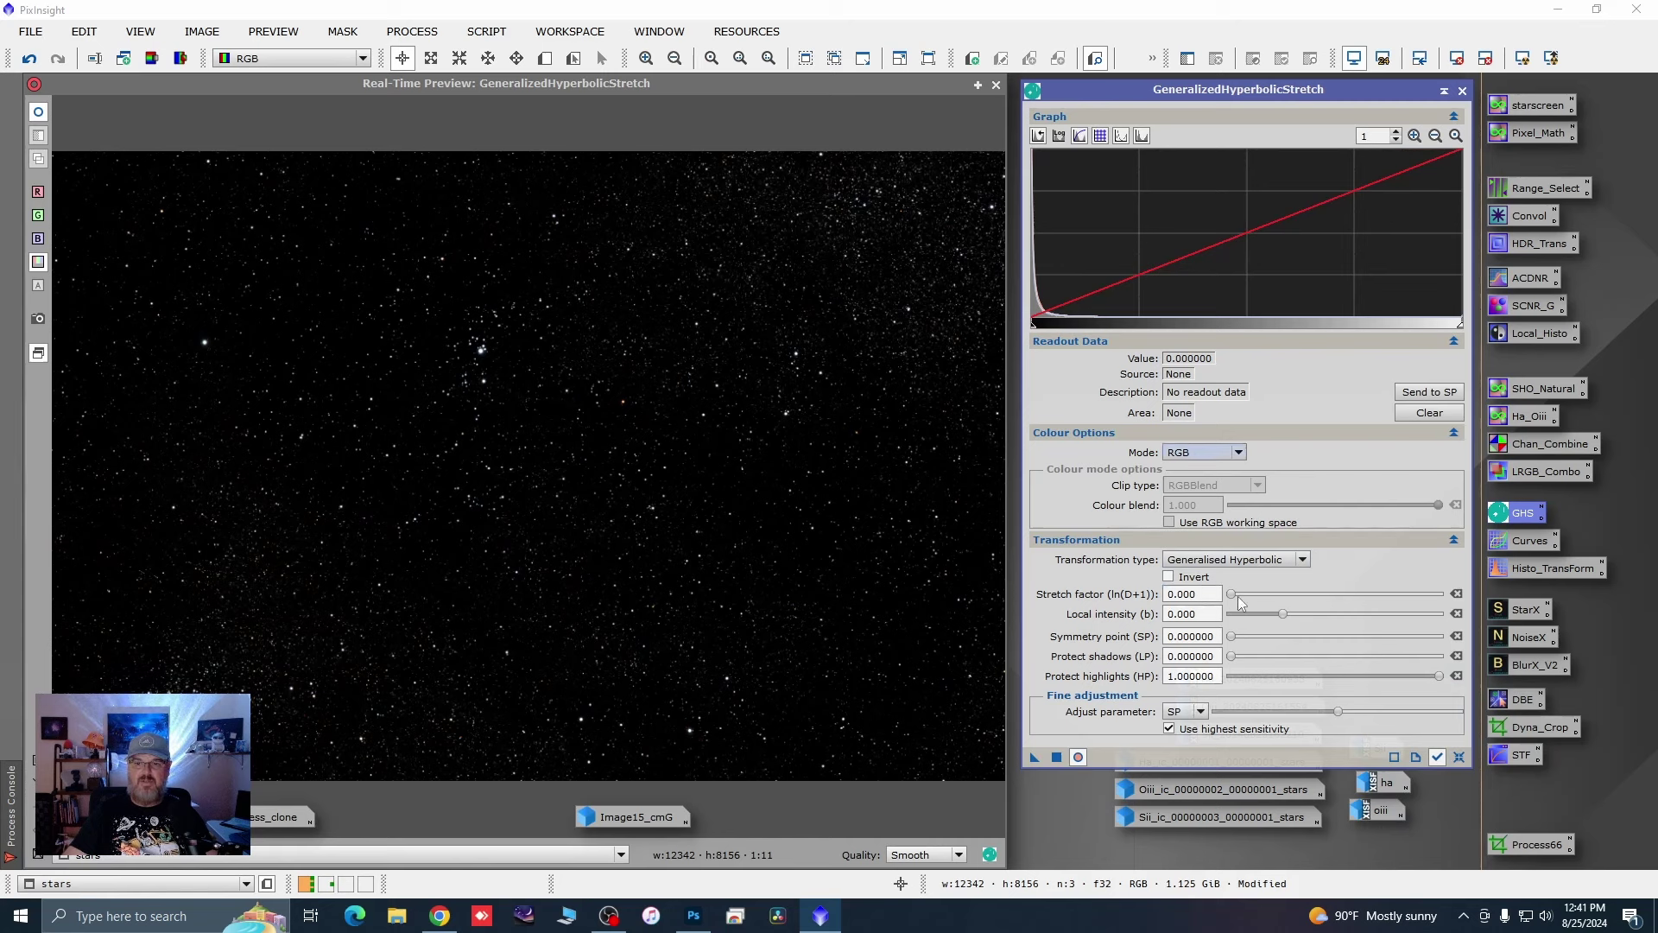
left_click_drag(1233, 594, 1246, 592)
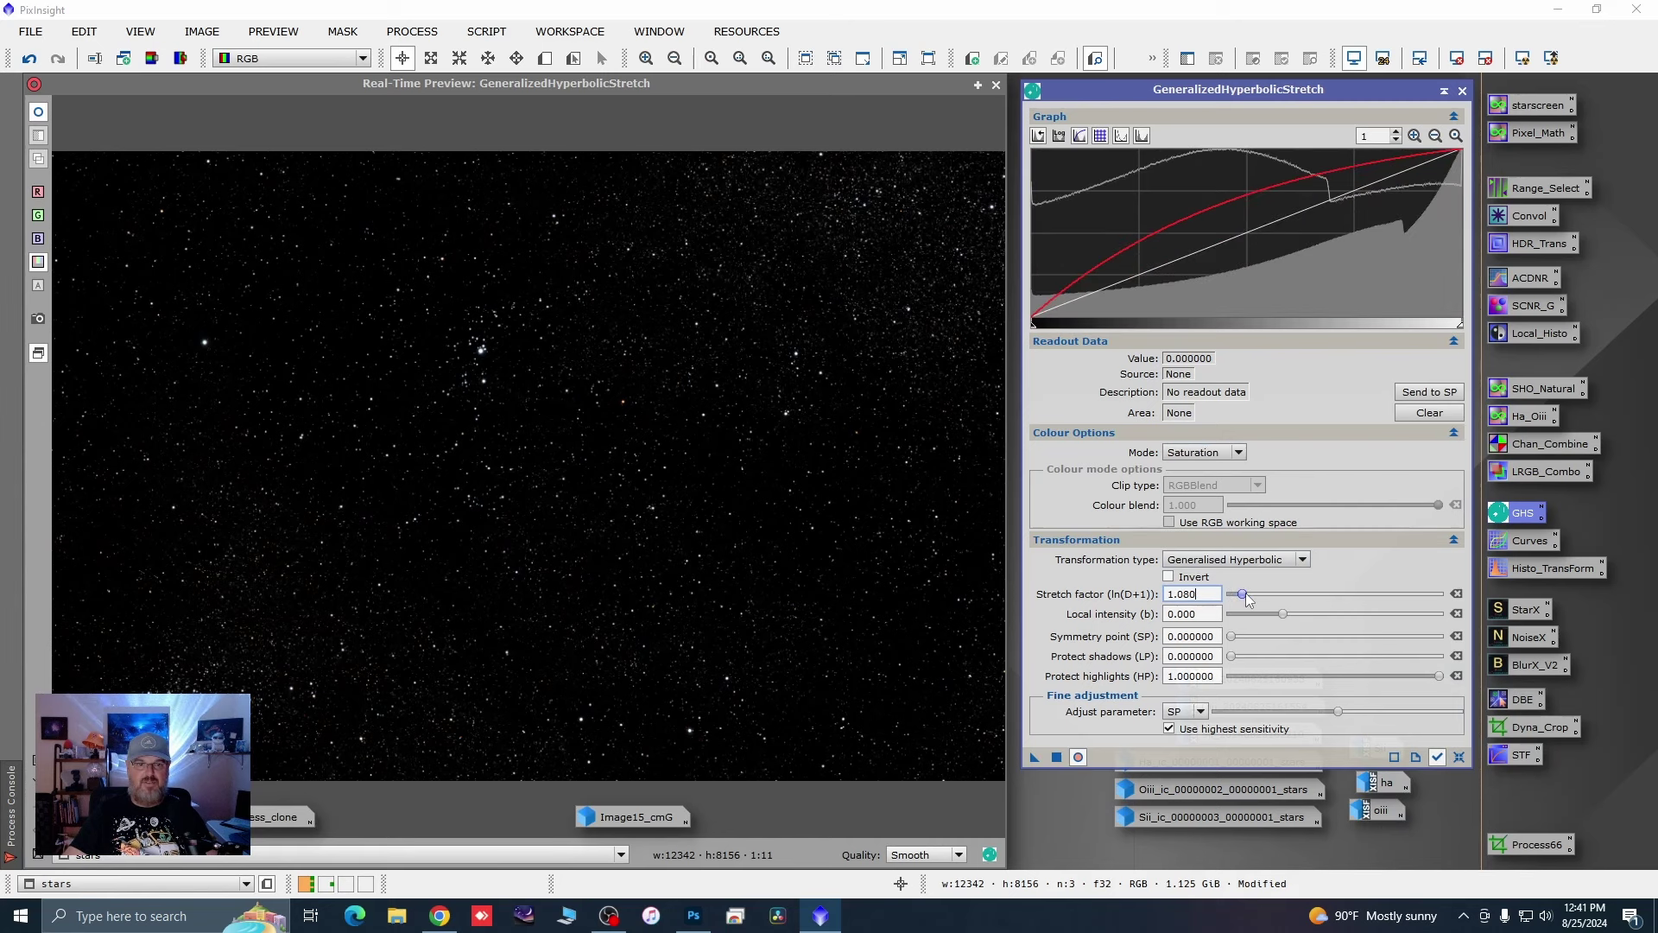
left_click(1057, 757)
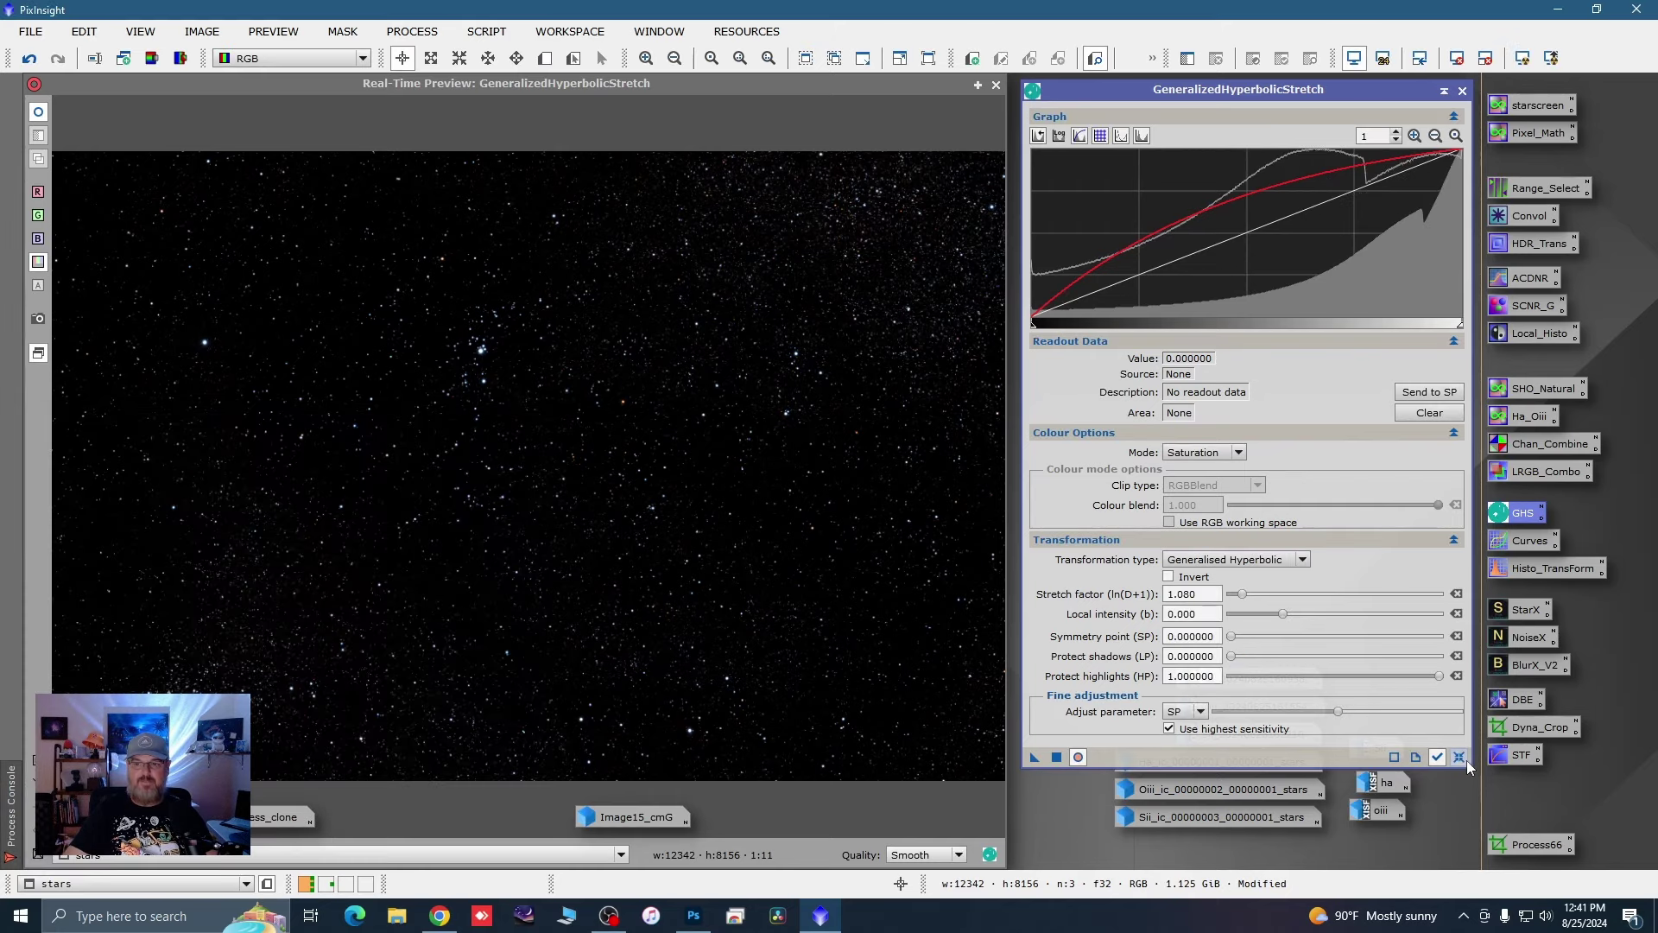
left_click(1461, 758)
left_click(1462, 90)
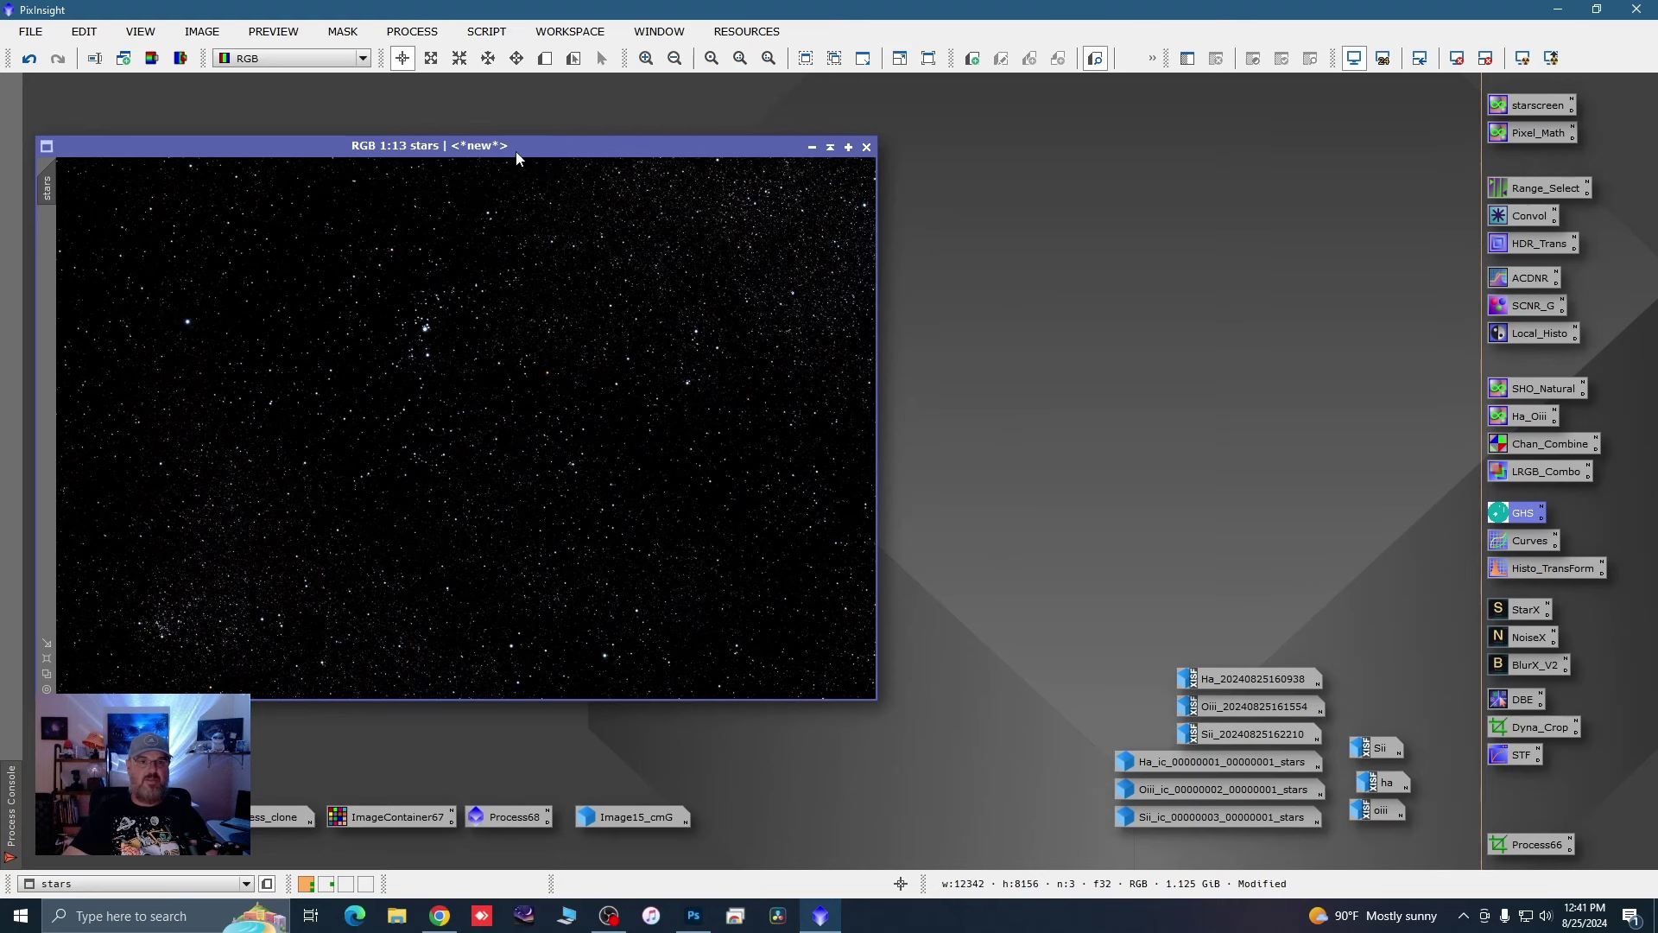
Step: Create a range mask of the stars with lower limit 0.05 and increased smoothness
left_click_drag(518, 146, 521, 139)
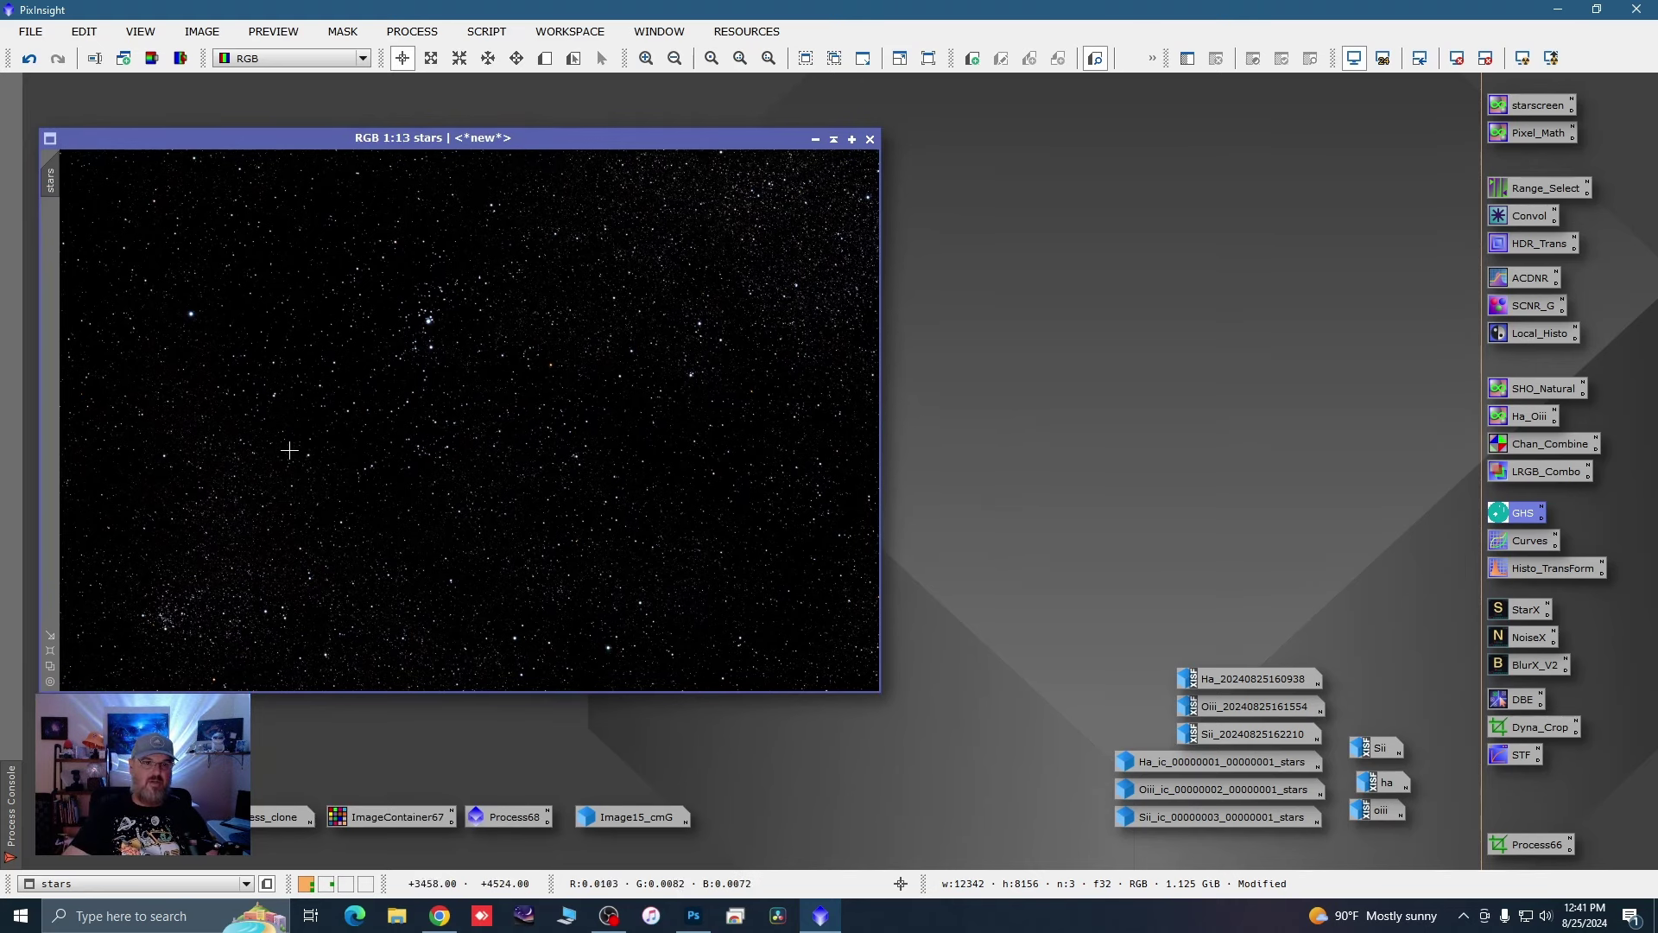
double_click(1520, 187)
left_click(1146, 429)
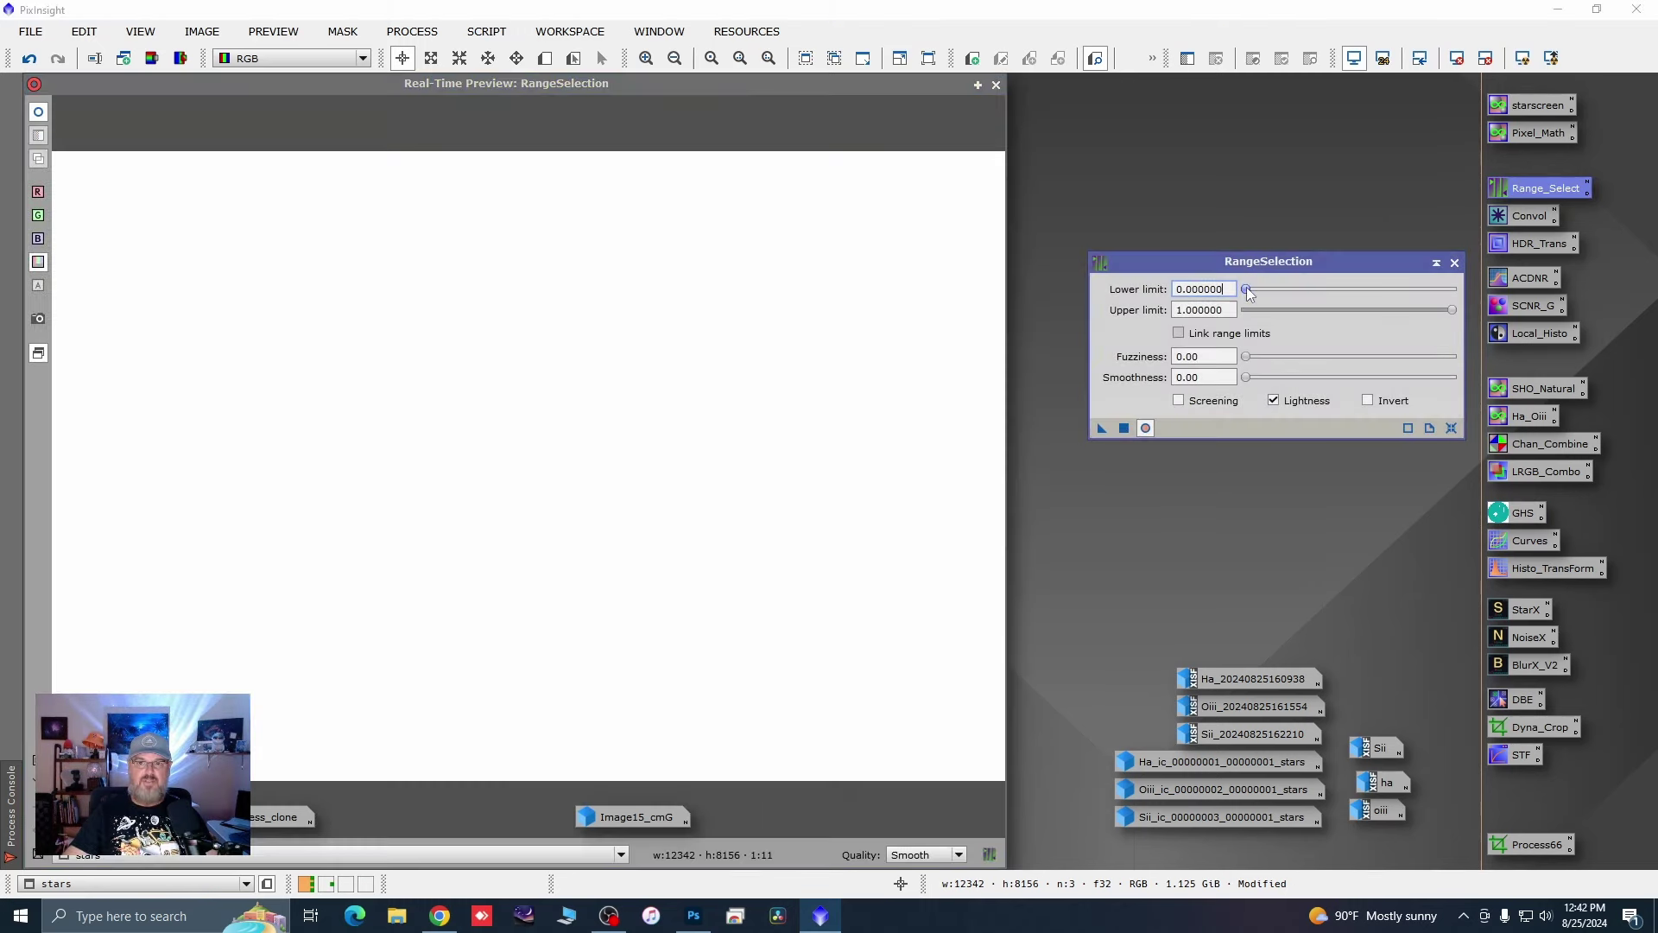
left_click_drag(1247, 288, 1254, 289)
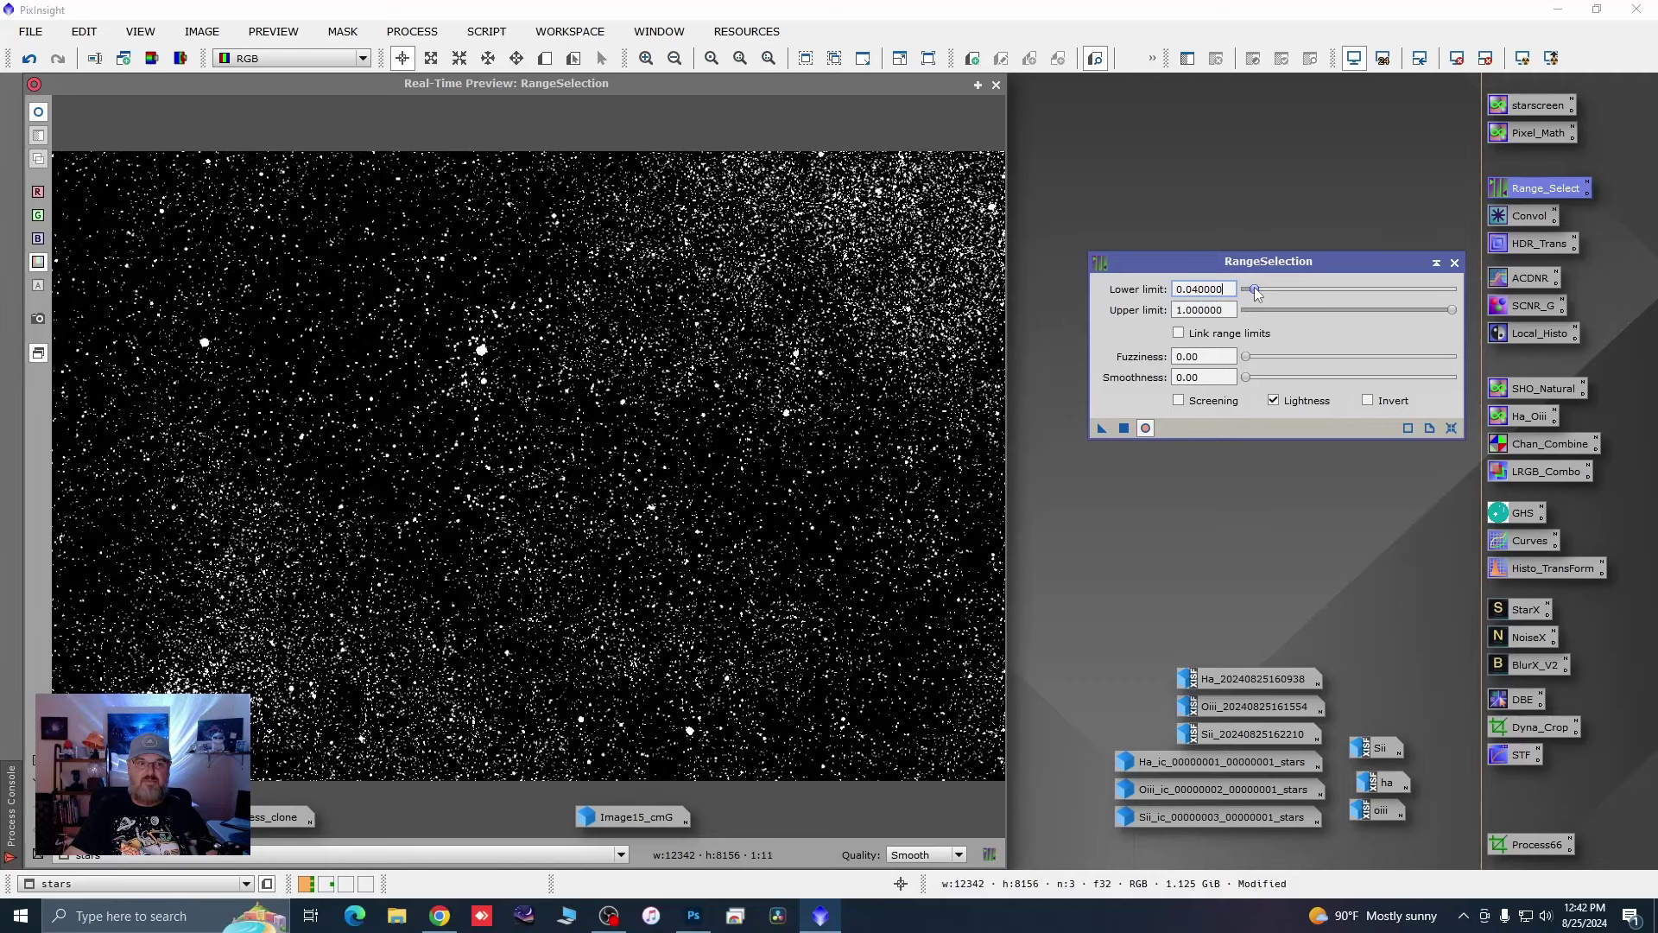
left_click_drag(1256, 289, 1257, 289)
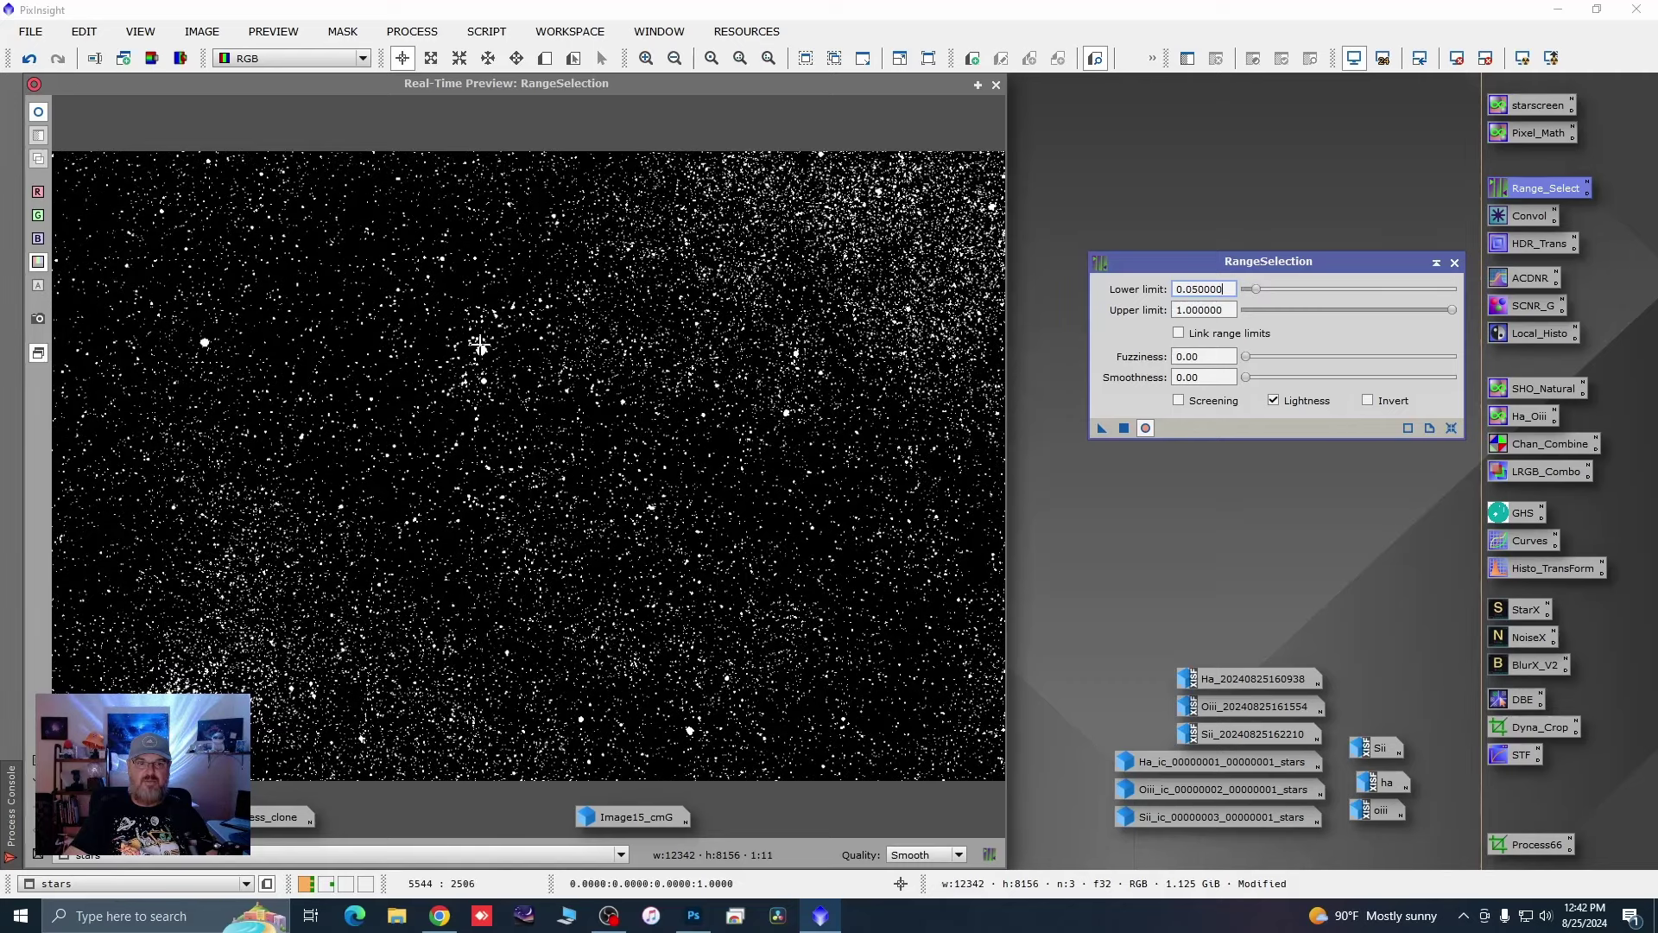
left_click_drag(1245, 377, 1310, 384)
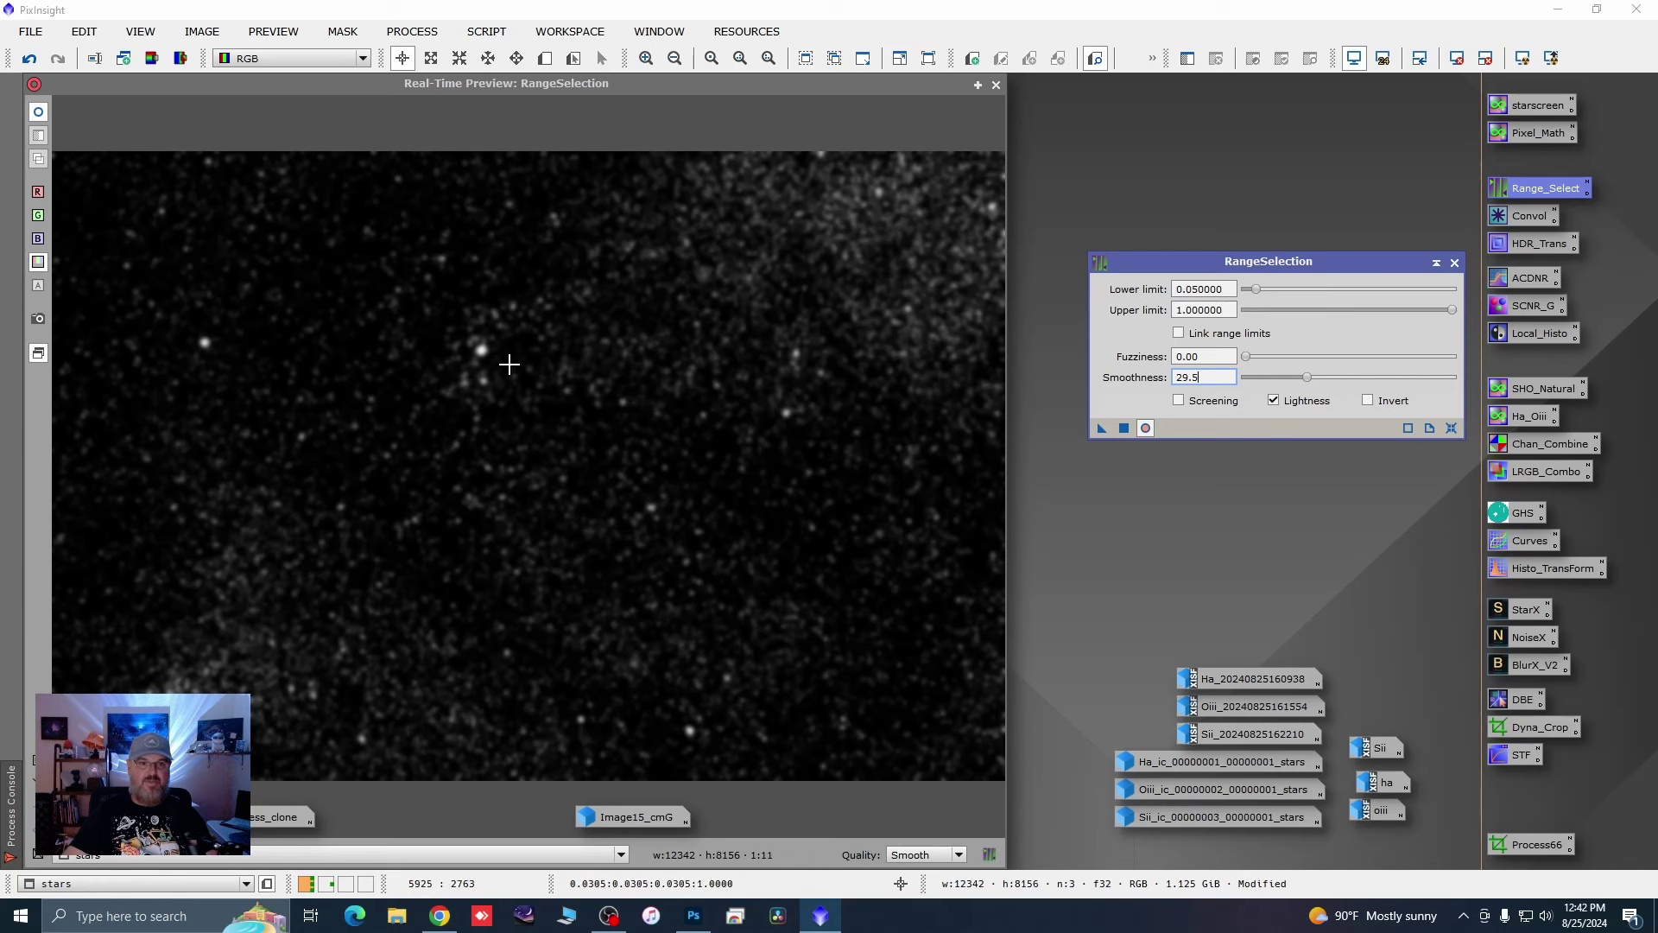
left_click(1122, 427)
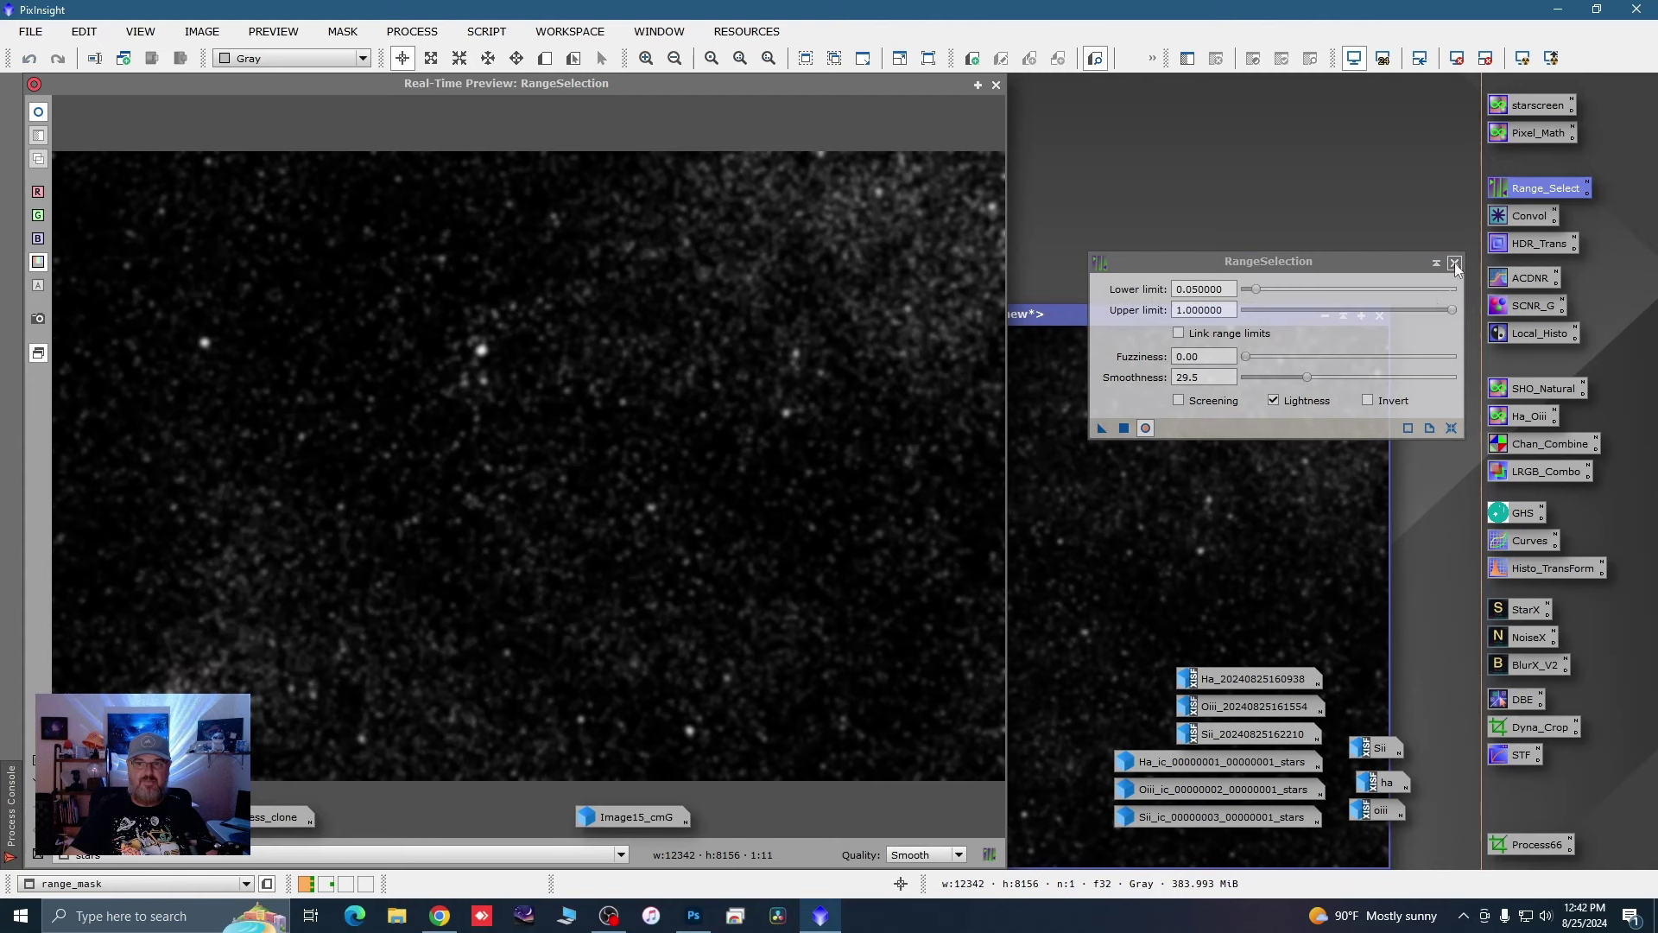
left_click(1454, 263)
Step: Apply range_mask to the restored starless image, iconizing both stars and range_mask
left_click(996, 85)
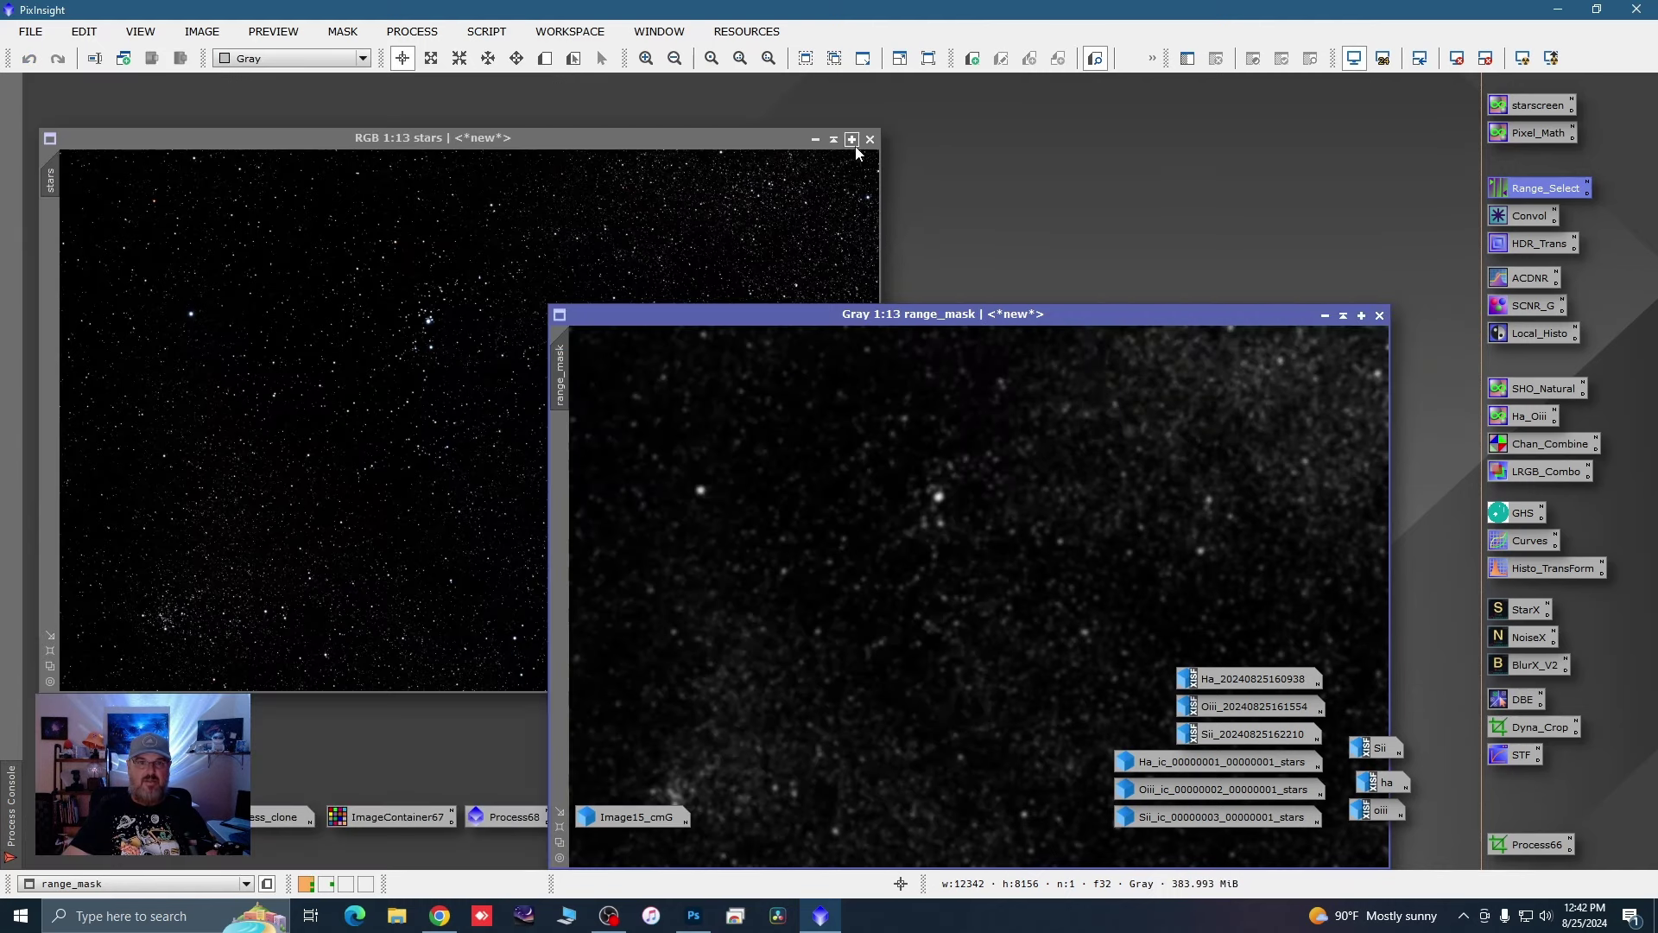
left_click(815, 137)
left_click_drag(931, 316, 1133, 117)
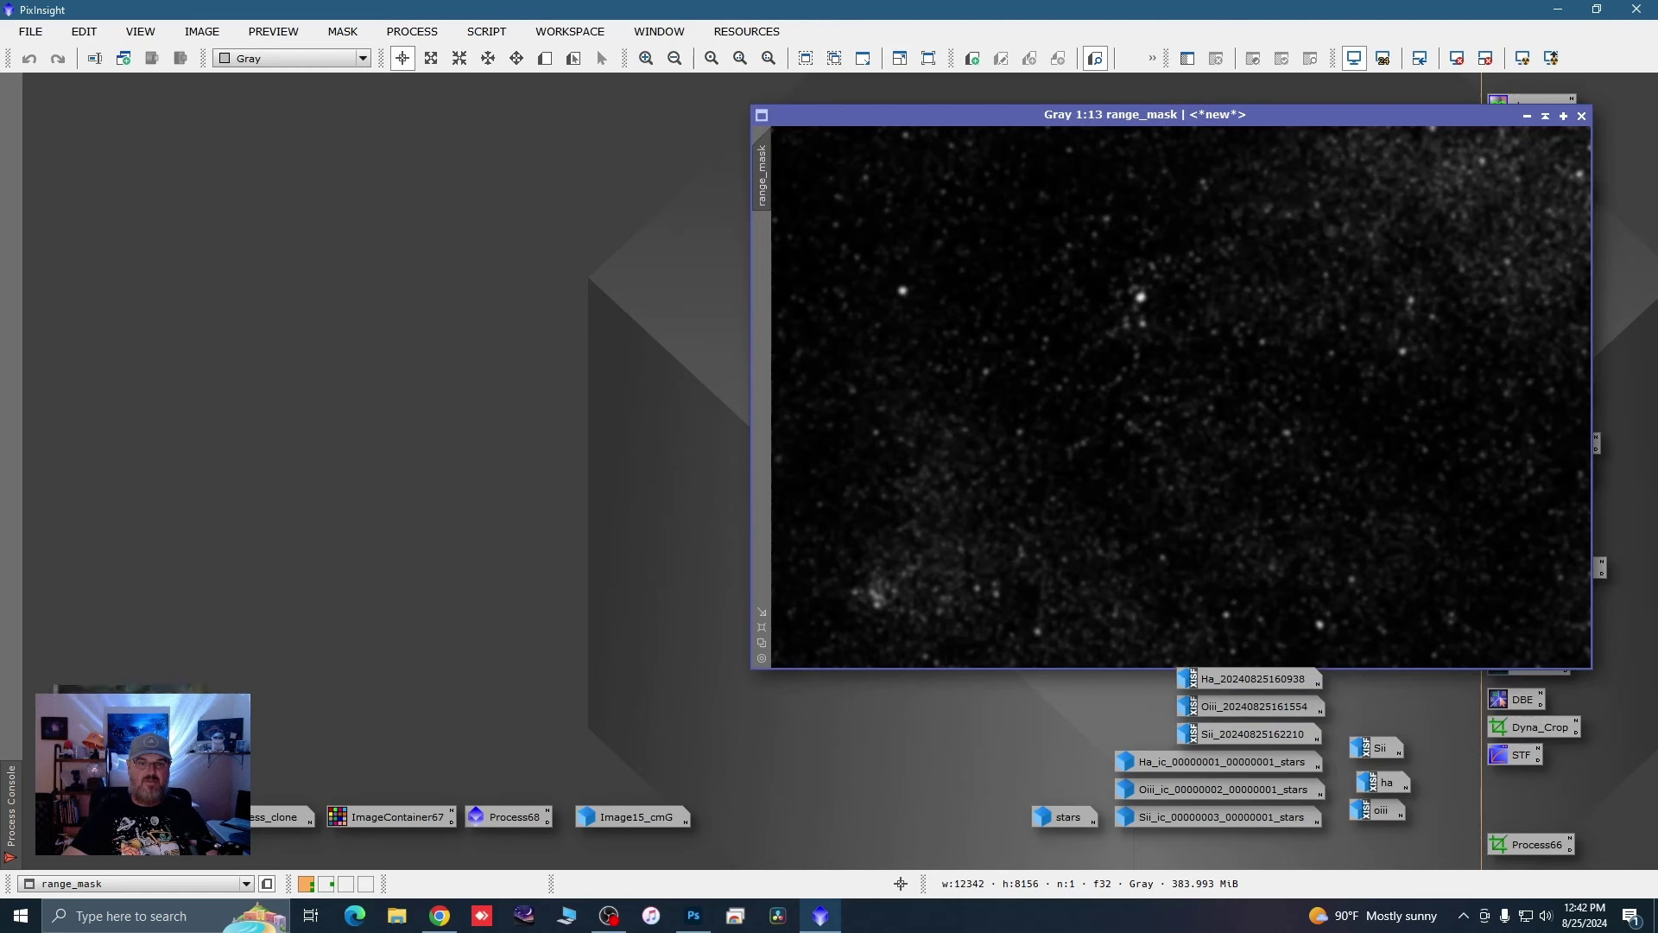
double_click(199, 816)
left_click(1069, 123)
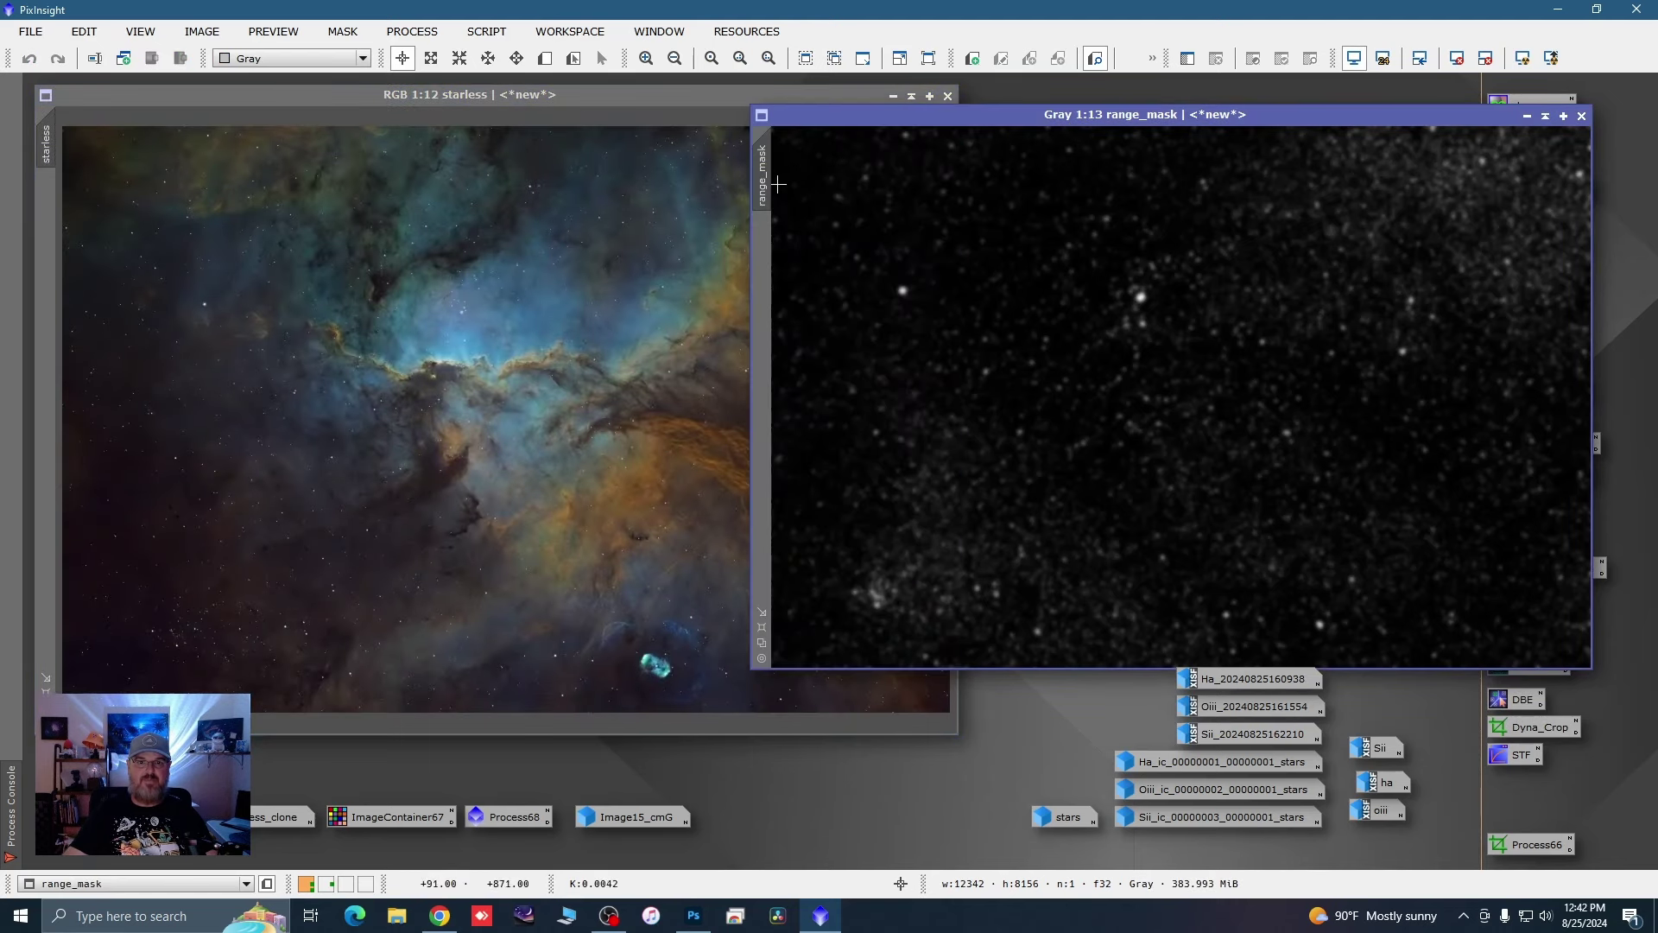
left_click_drag(762, 177, 45, 173)
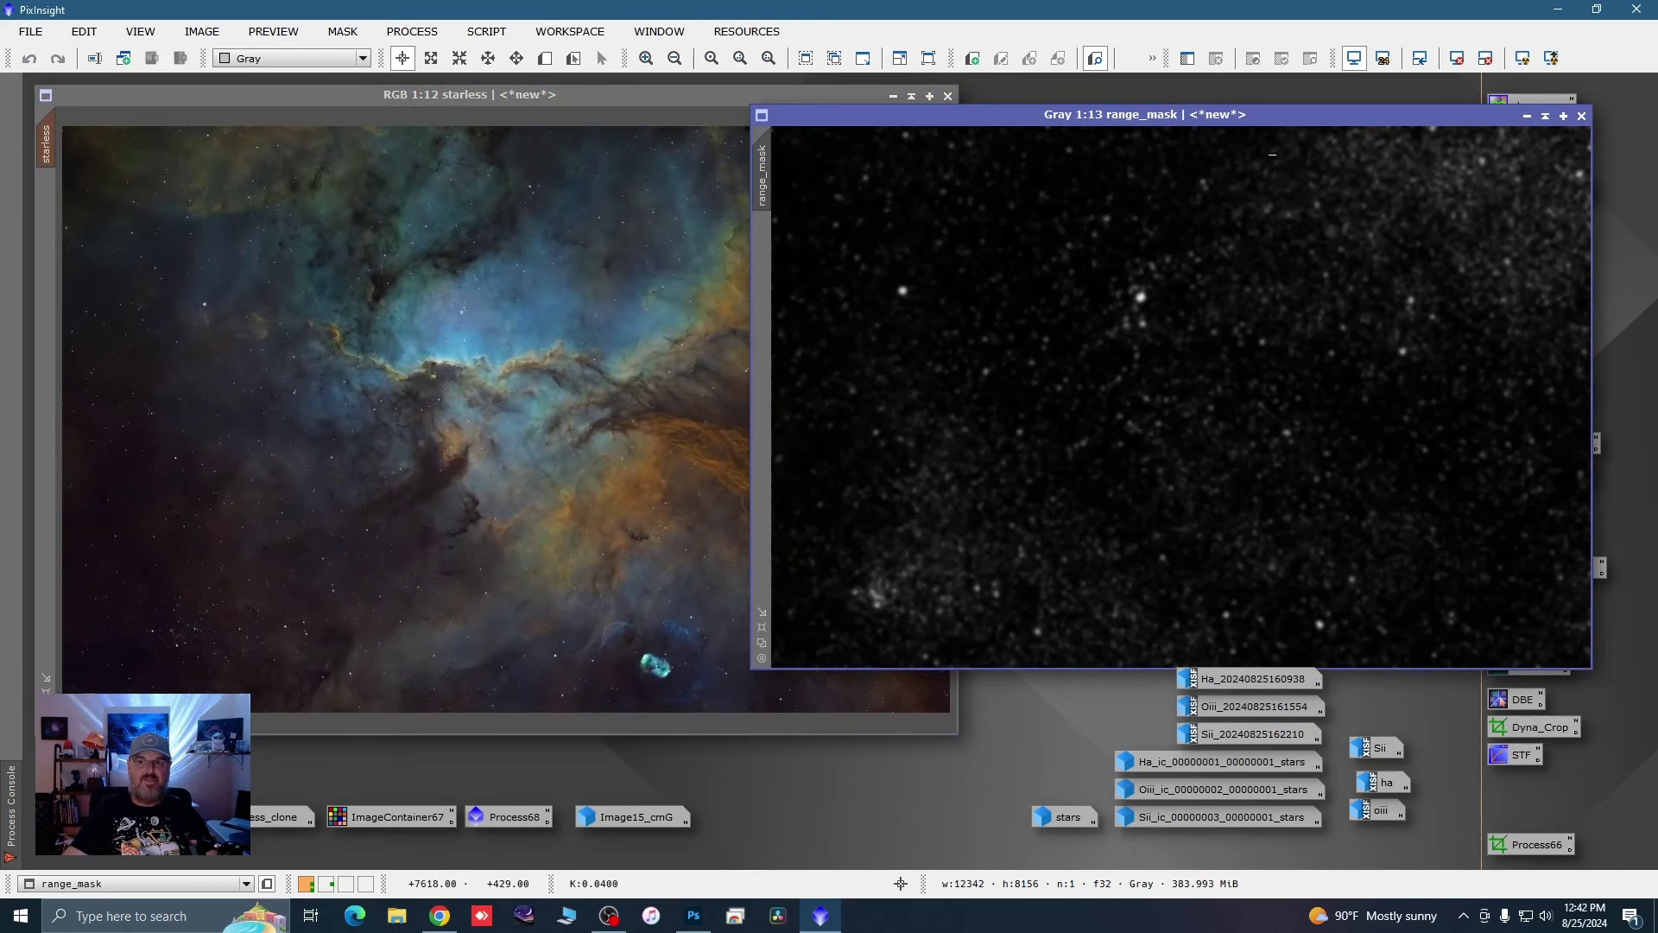
left_click(1525, 117)
left_click_drag(1222, 401, 973, 827)
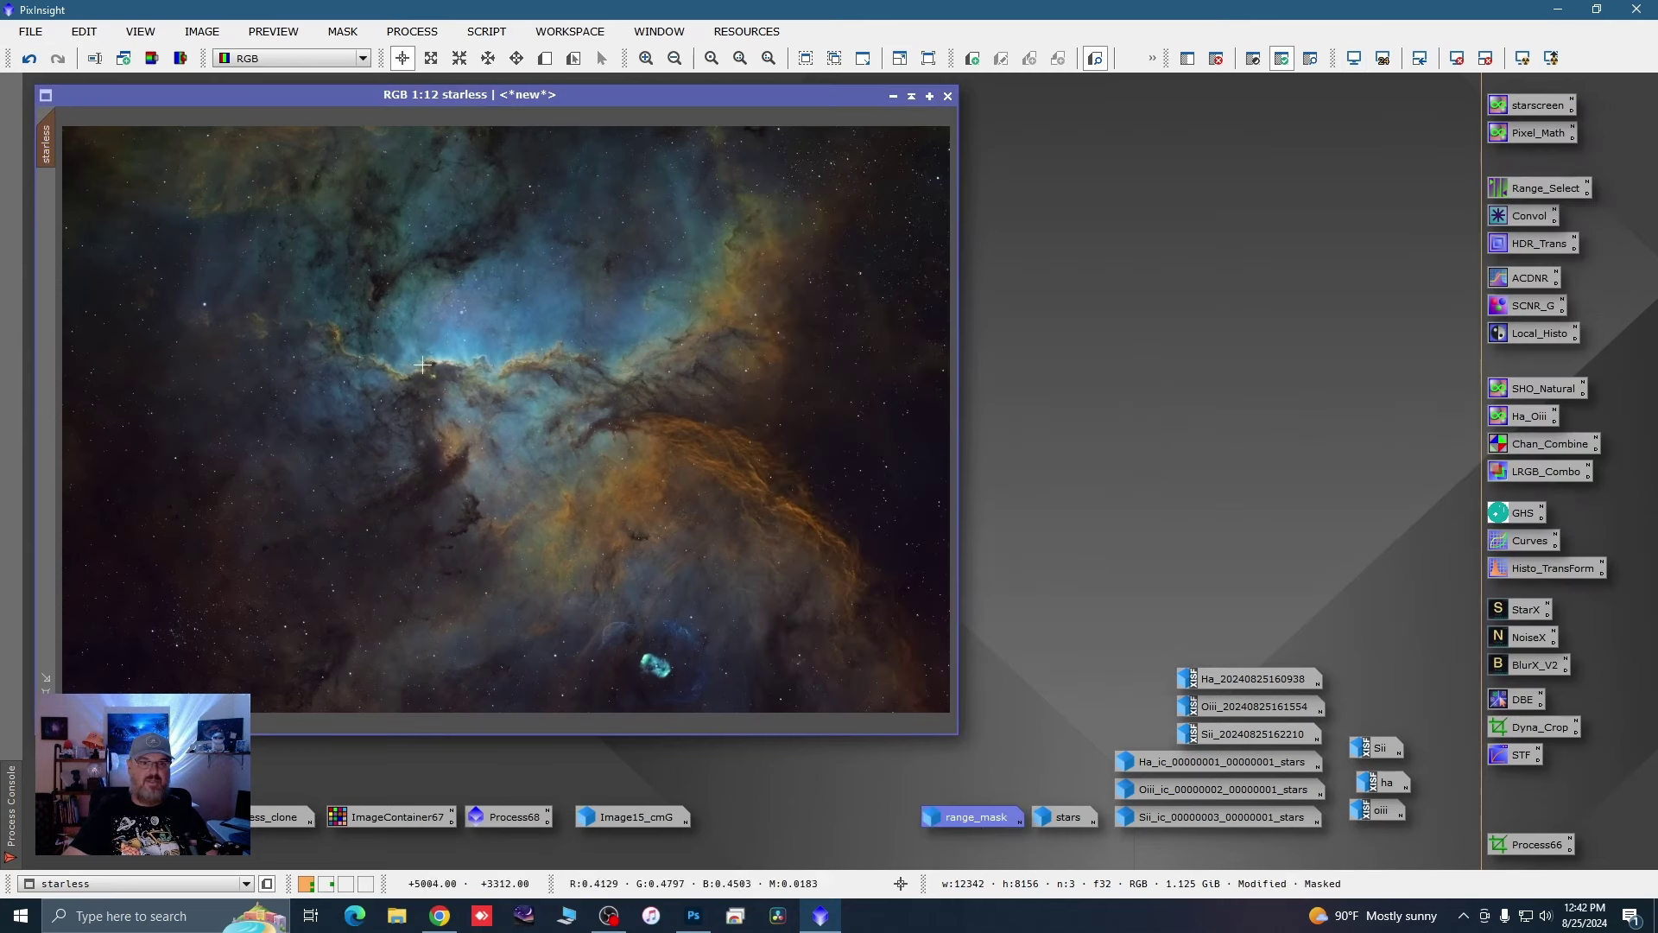
Step: Apply the starscreen expression ~((~starless)*(~stars)) to starless, comparing before/after with undo and redo
double_click(1525, 105)
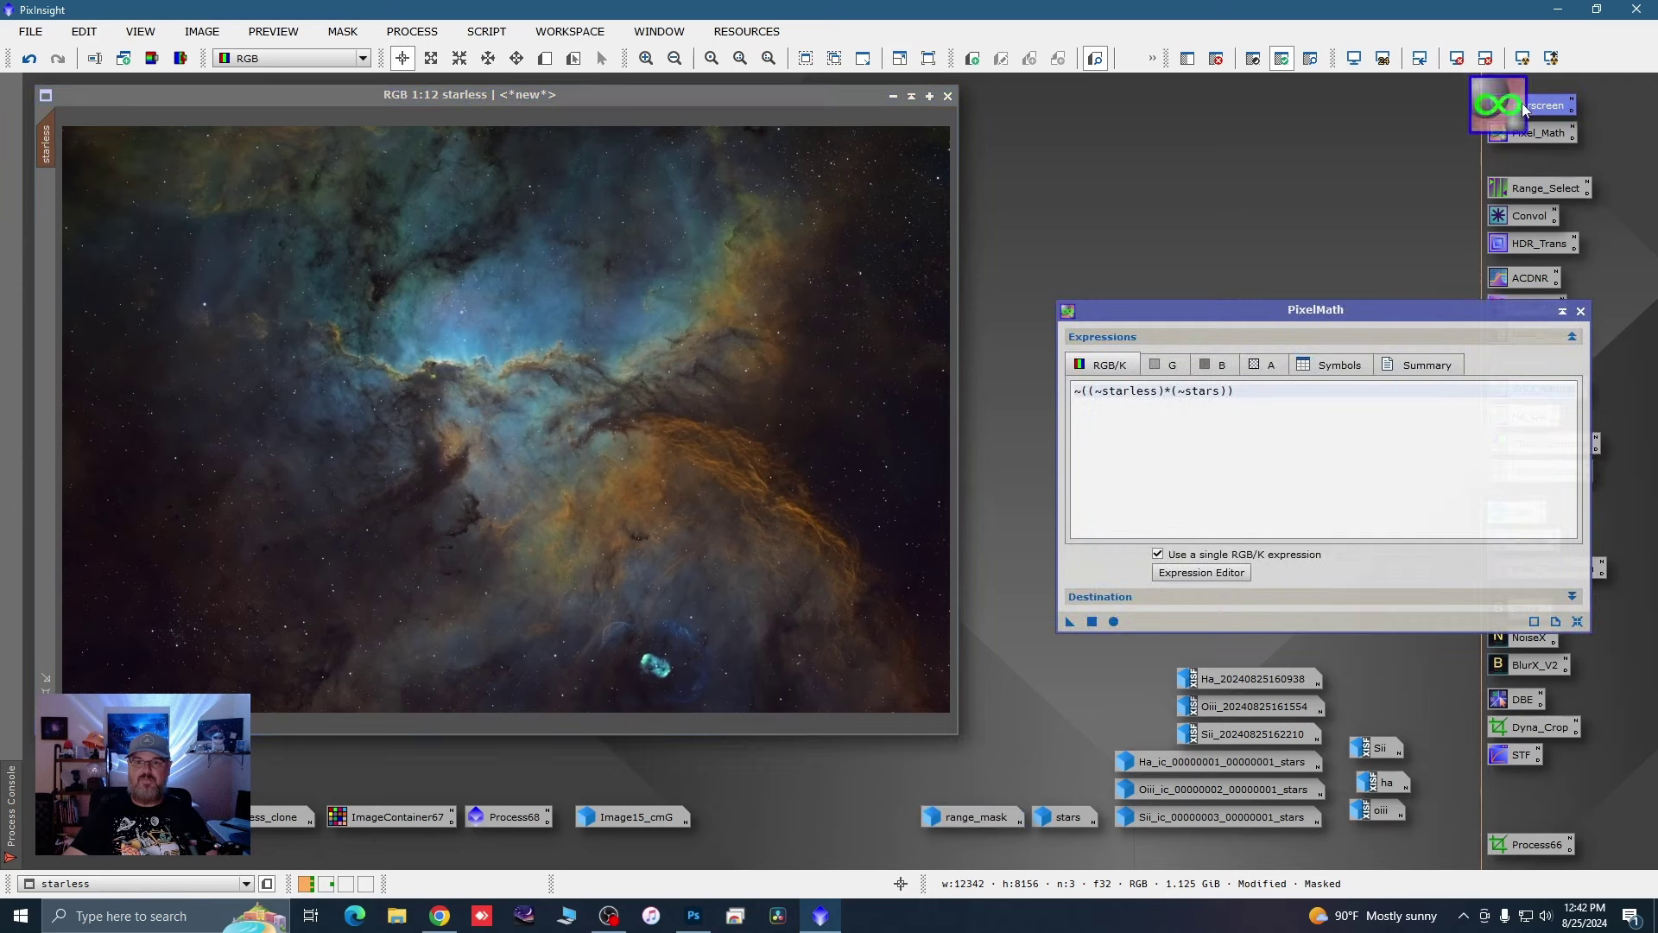
left_click(1070, 622)
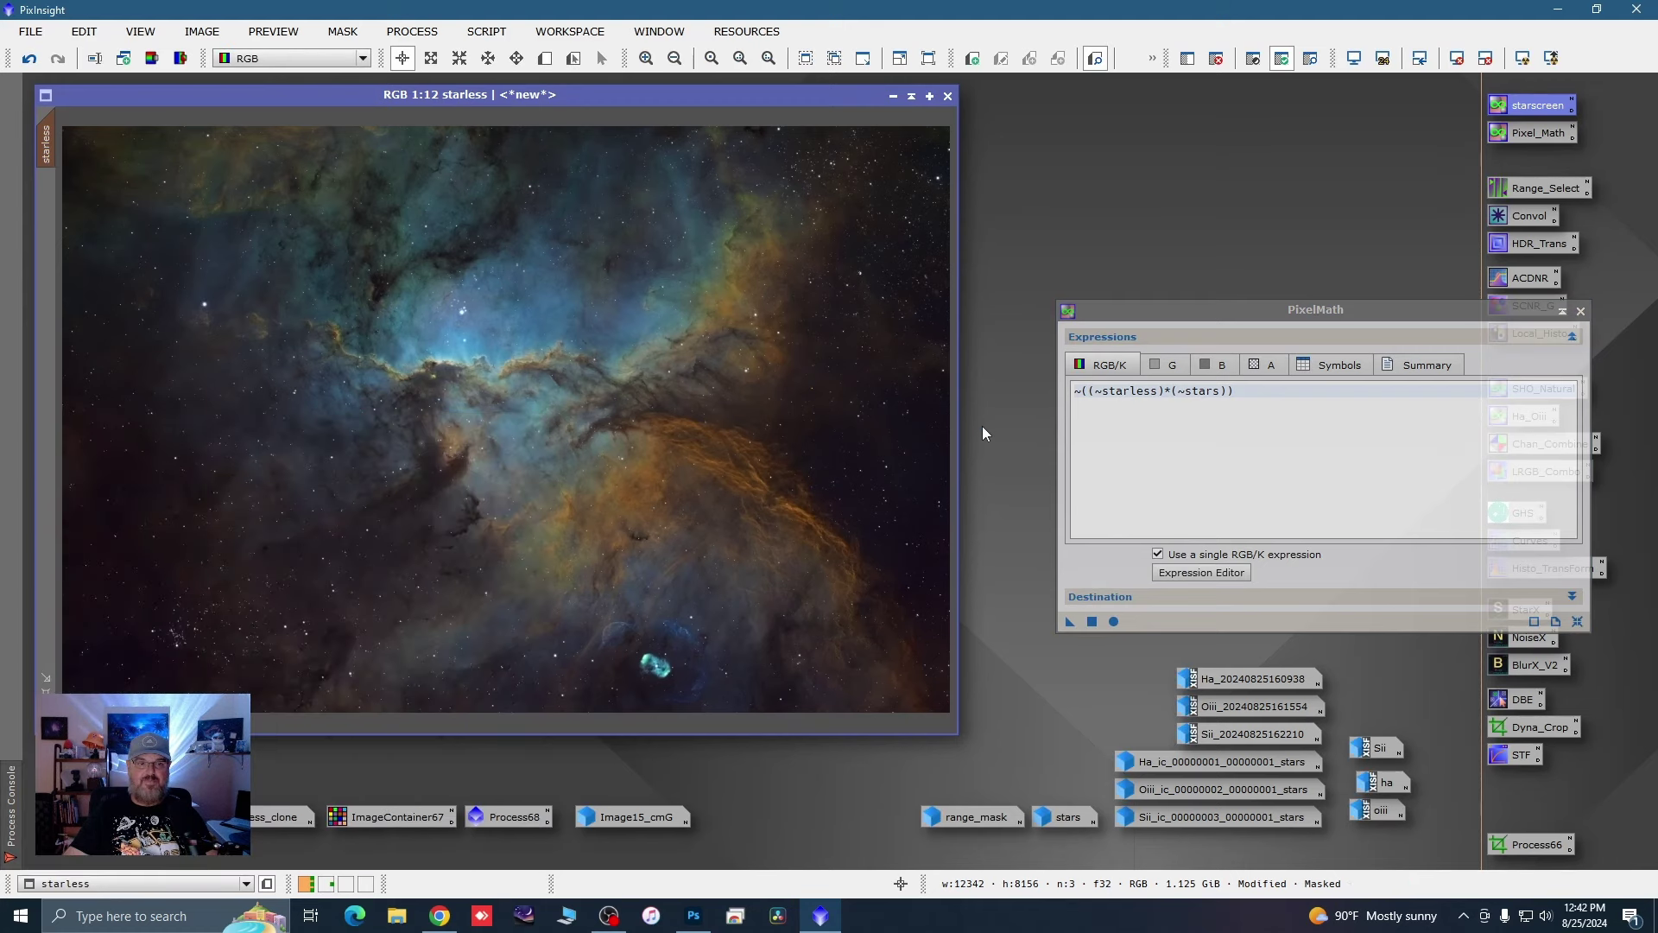
left_click(29, 59)
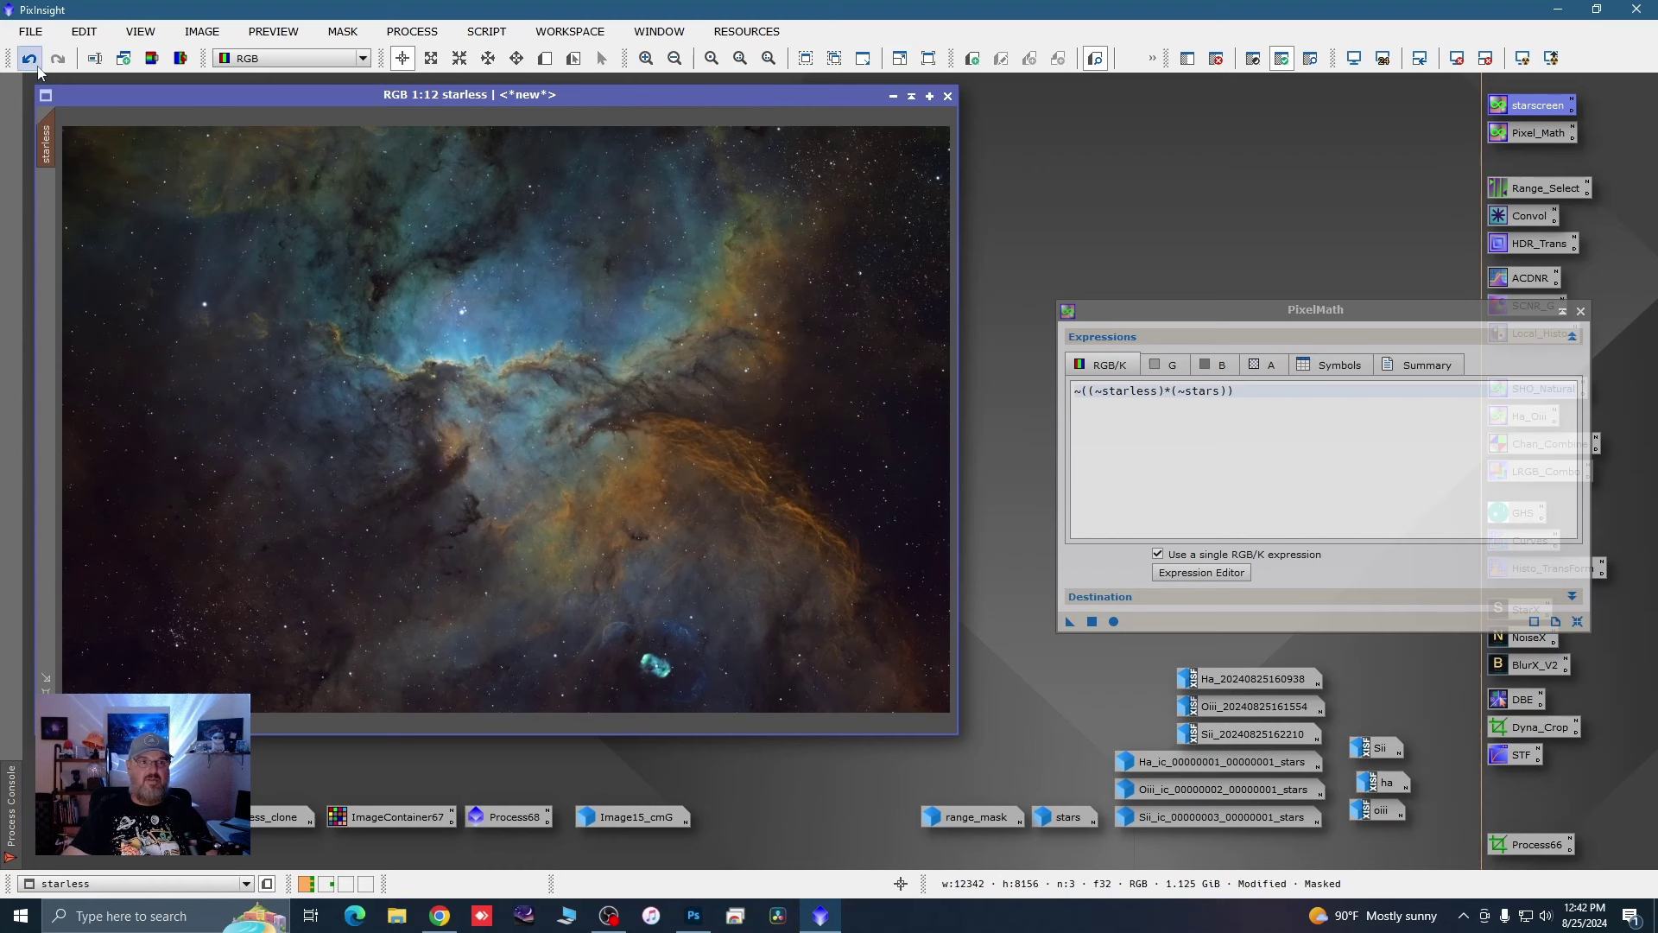
left_click(30, 58)
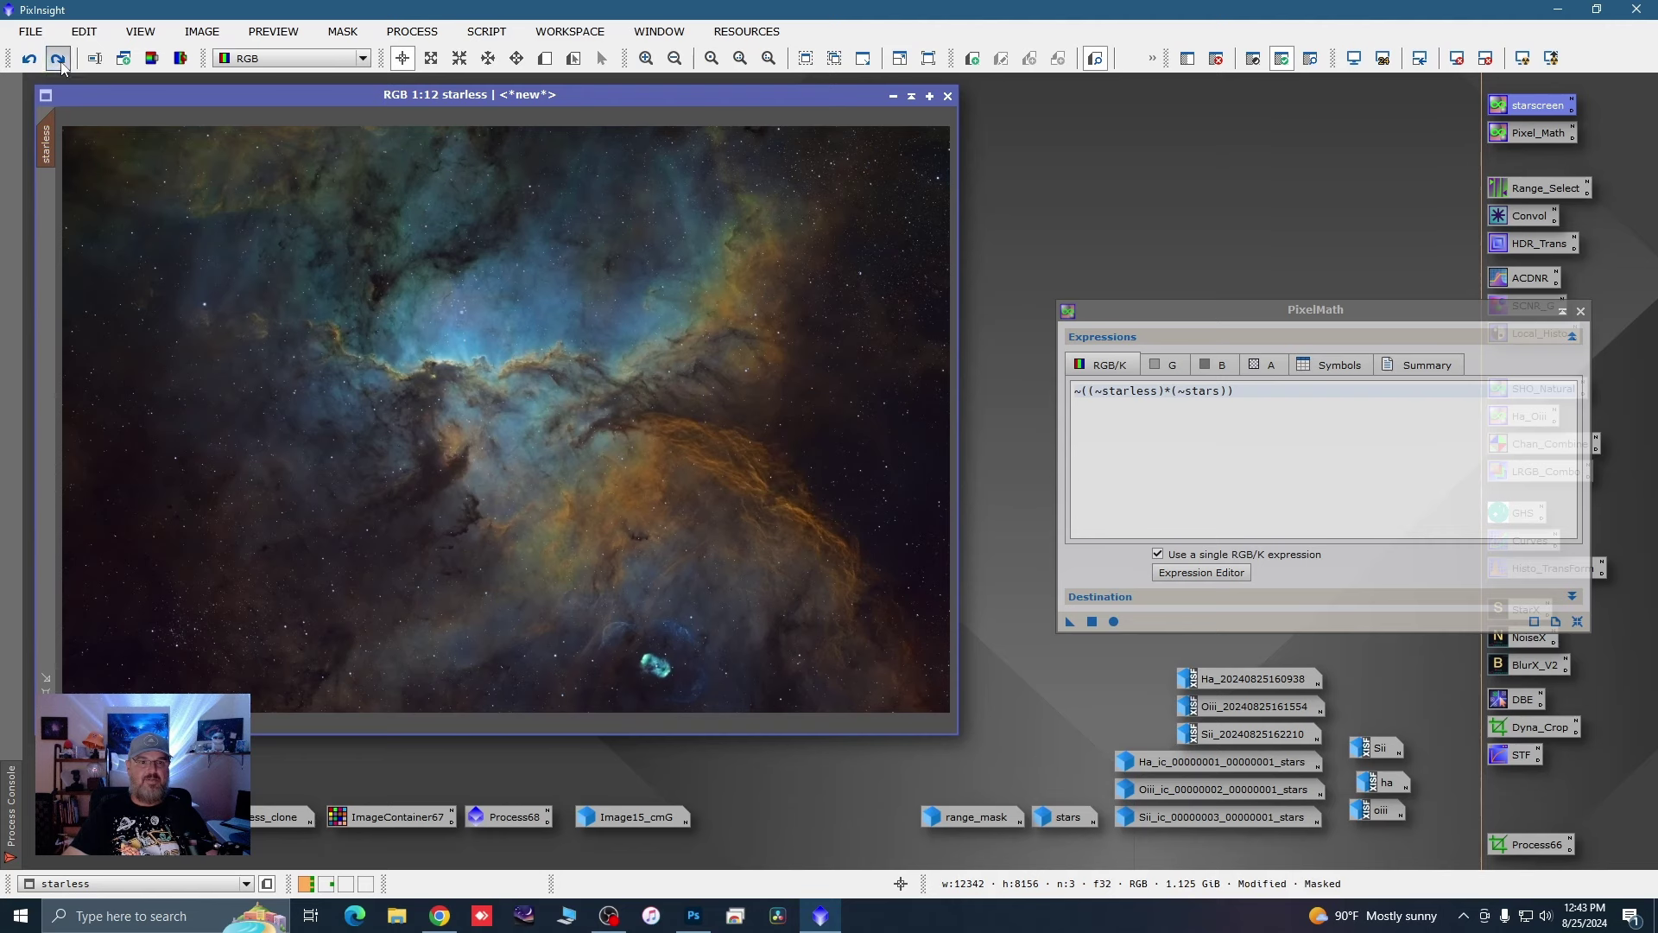
scroll(155, 237, "up", 6)
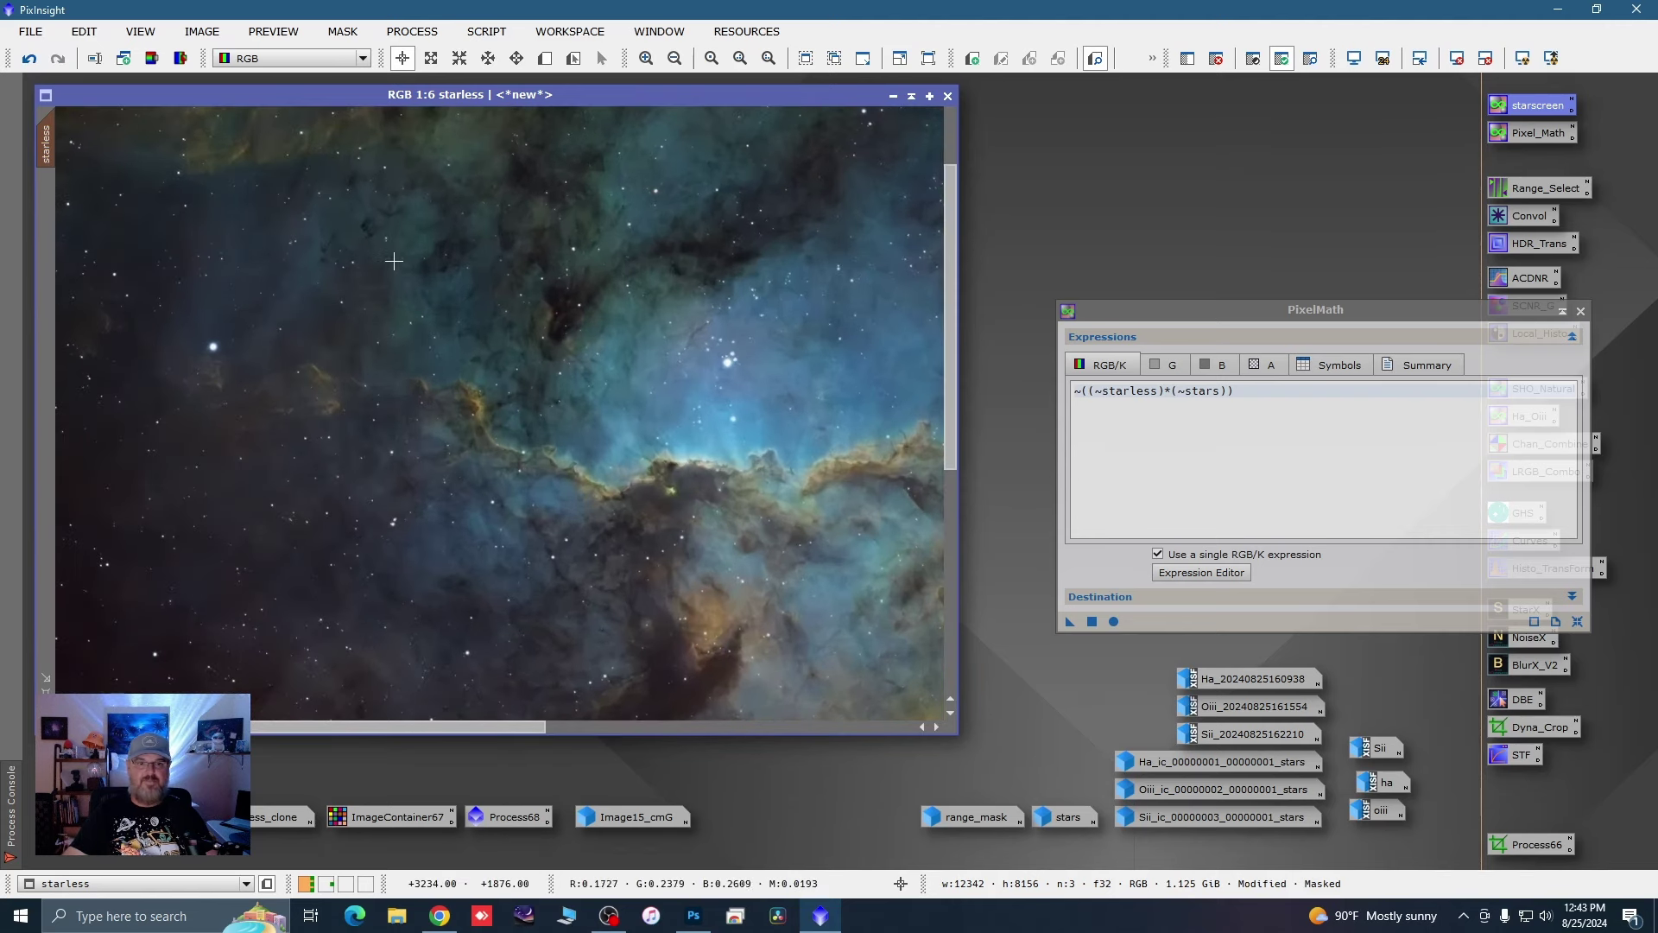
scroll(168, 285, "up", 1)
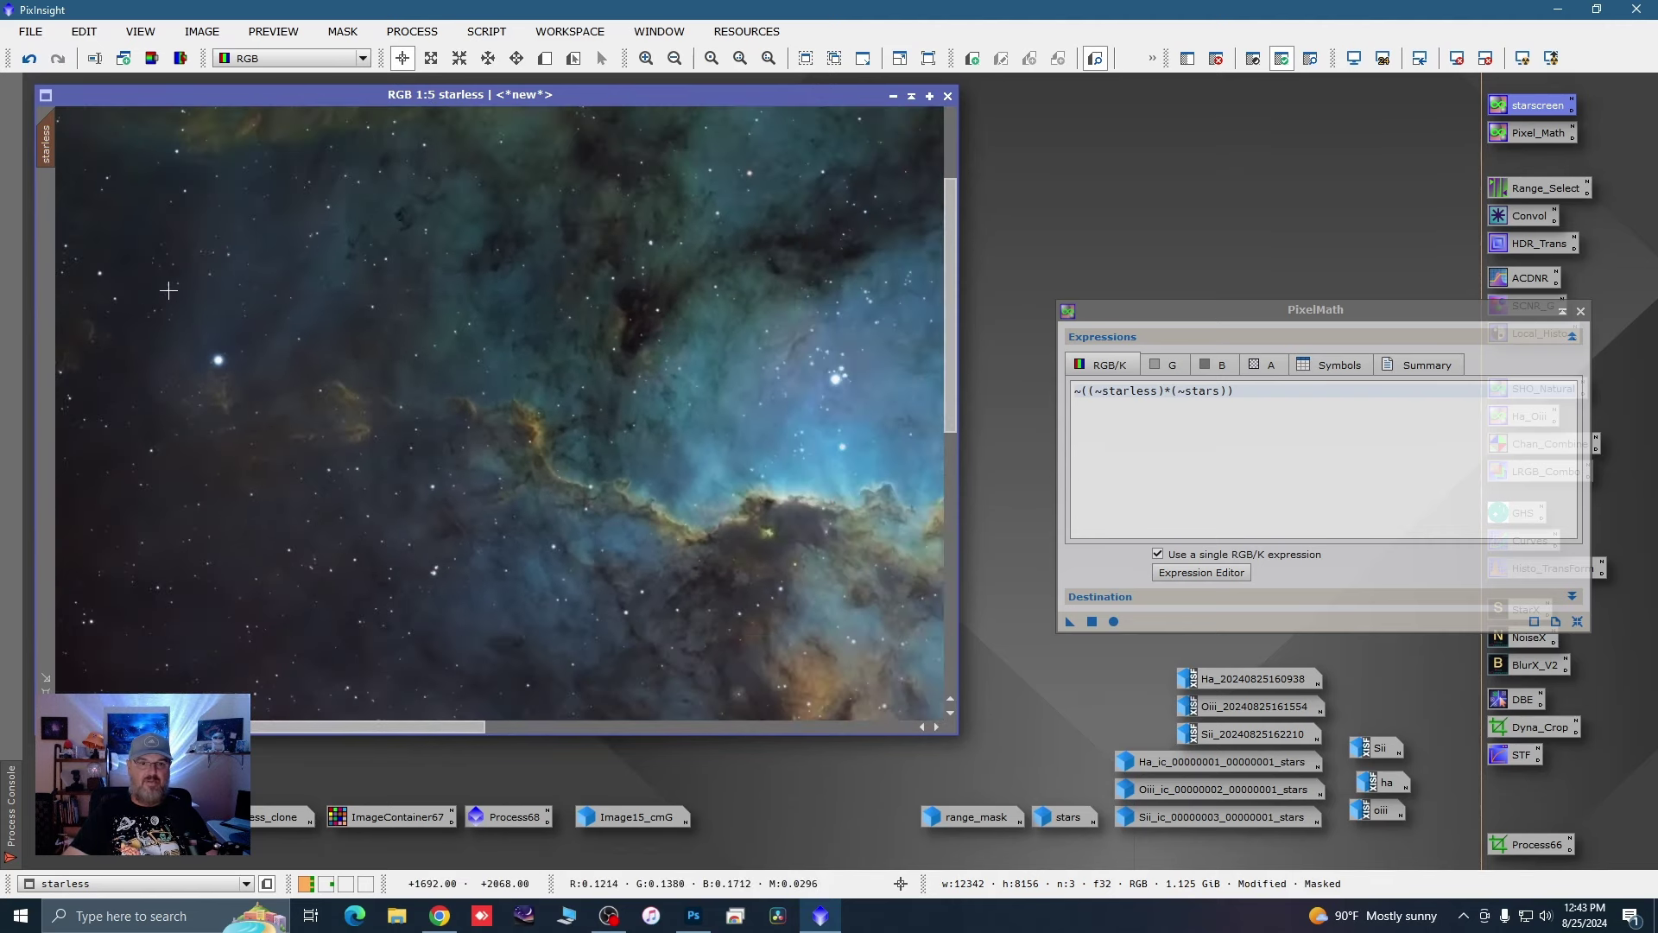
left_click(31, 61)
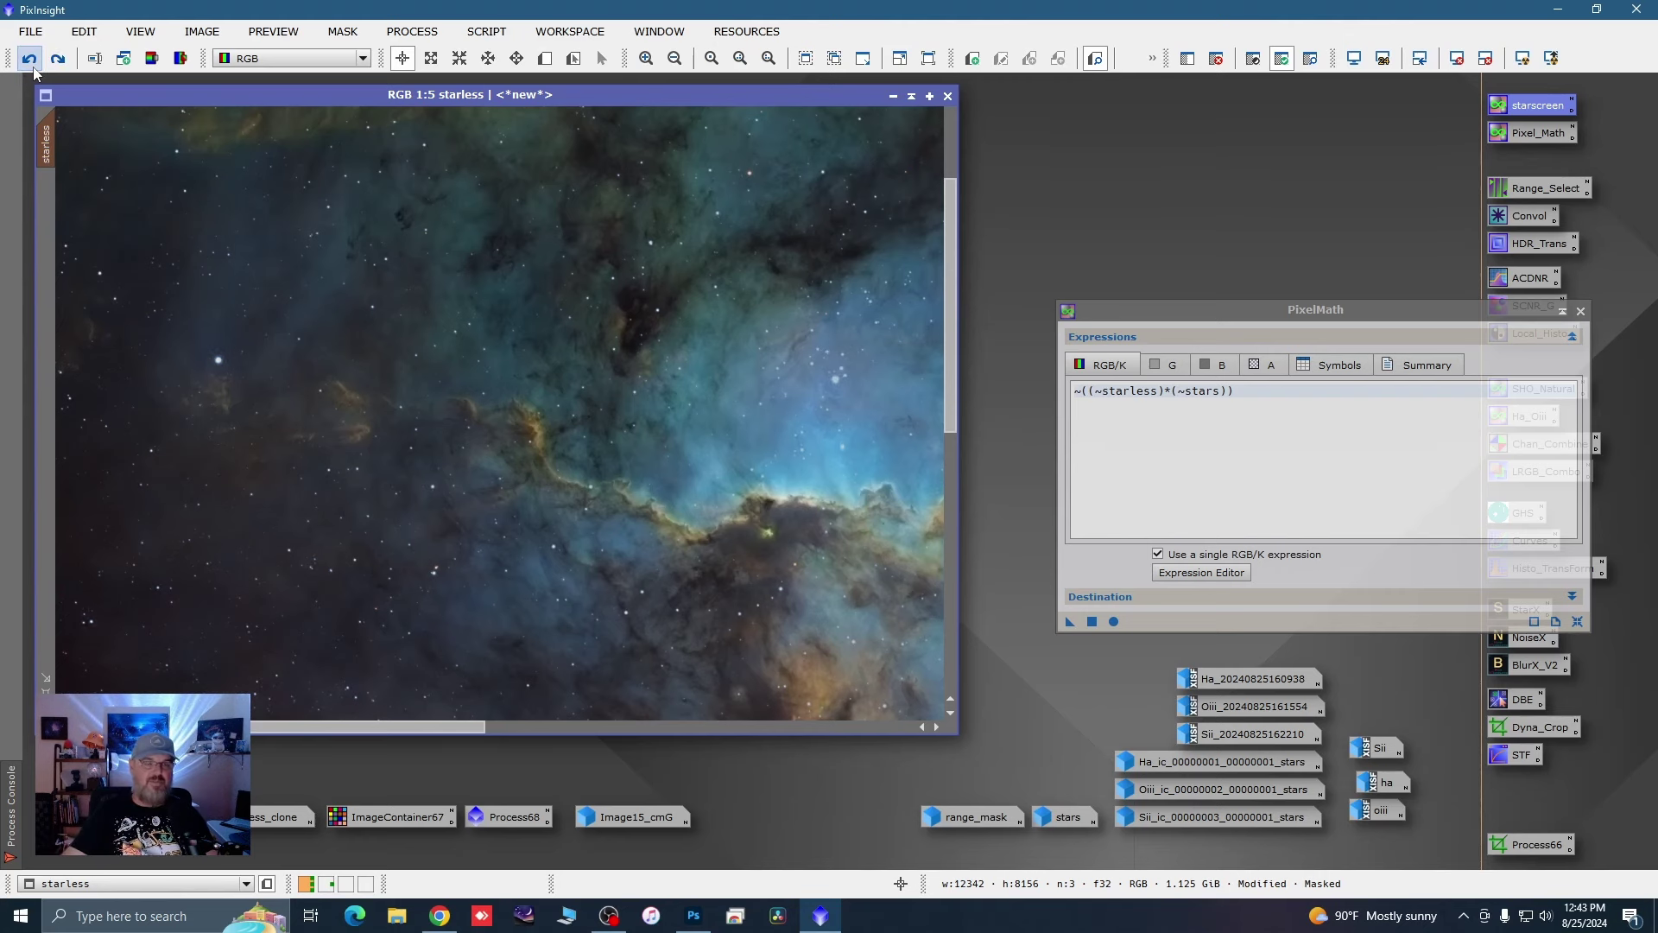
left_click(58, 59)
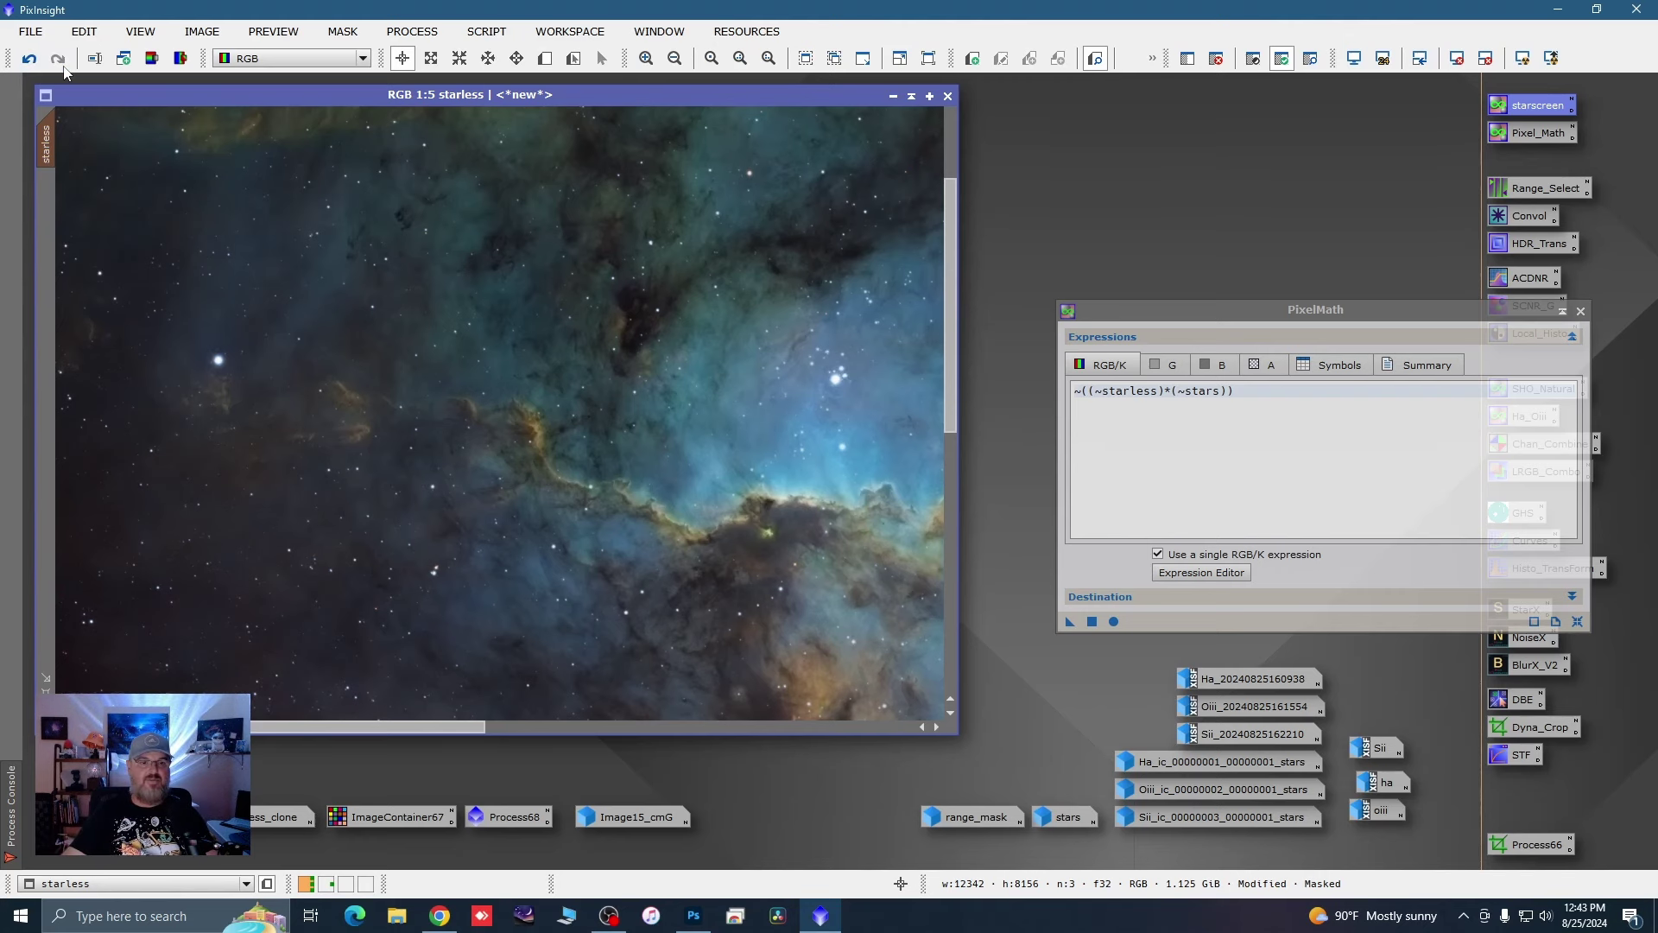
scroll(501, 435, "down", 8)
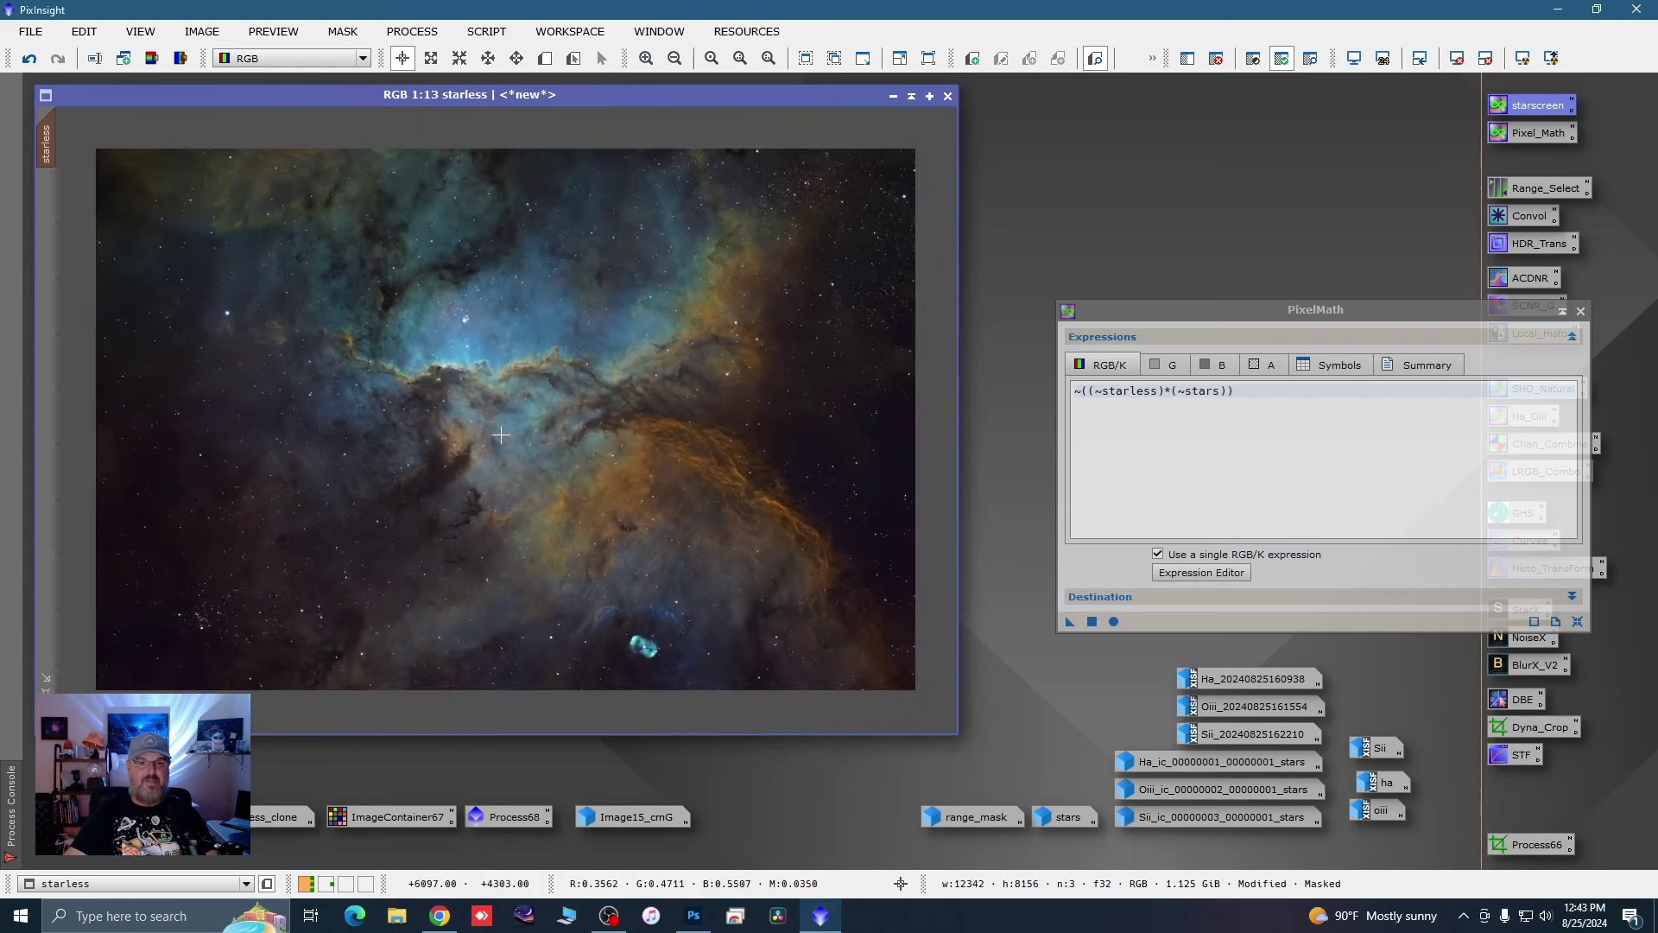
left_click(1581, 310)
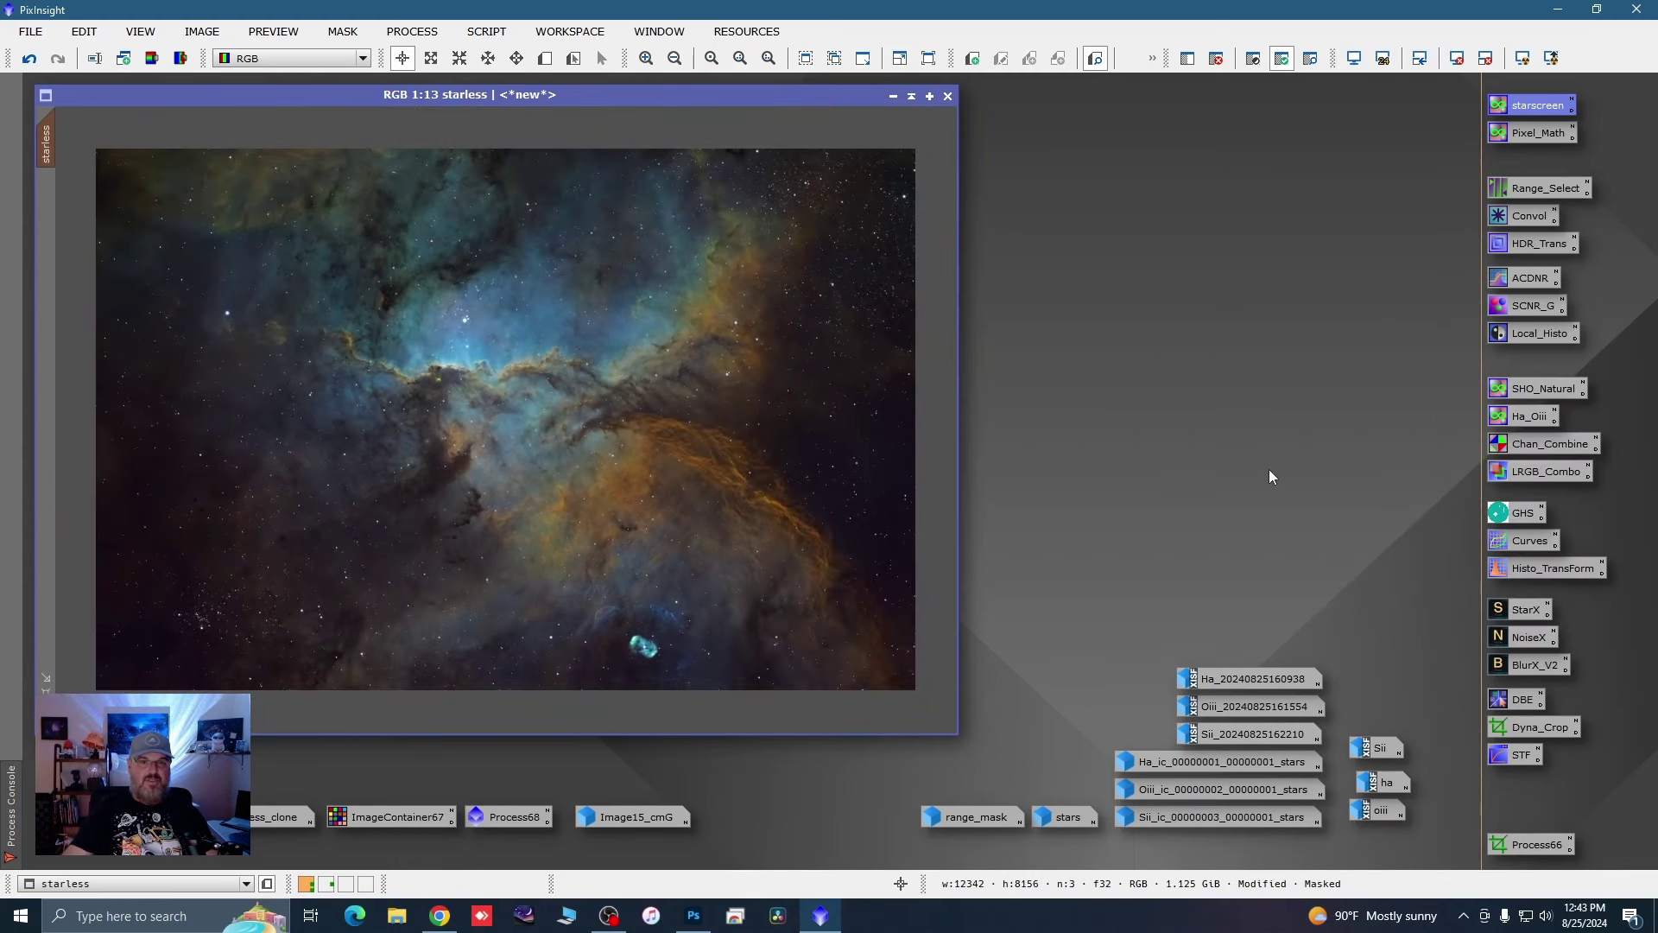
Step: Remove the mask from the nebula image
right_click(630, 439)
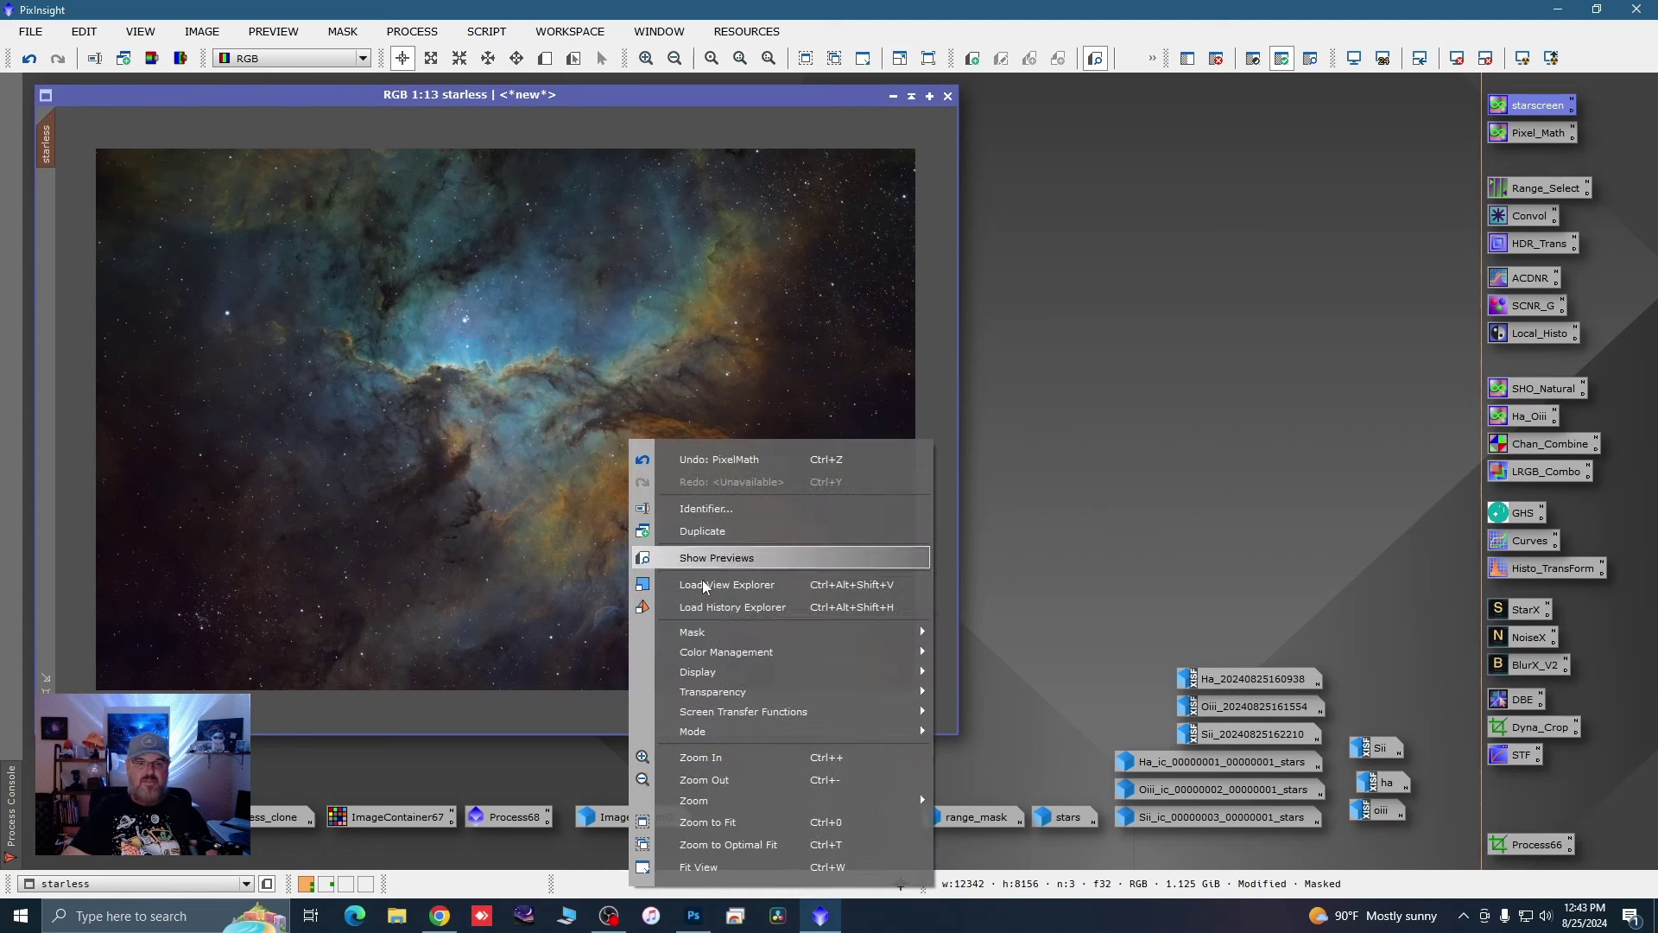
mouse_move(785, 634)
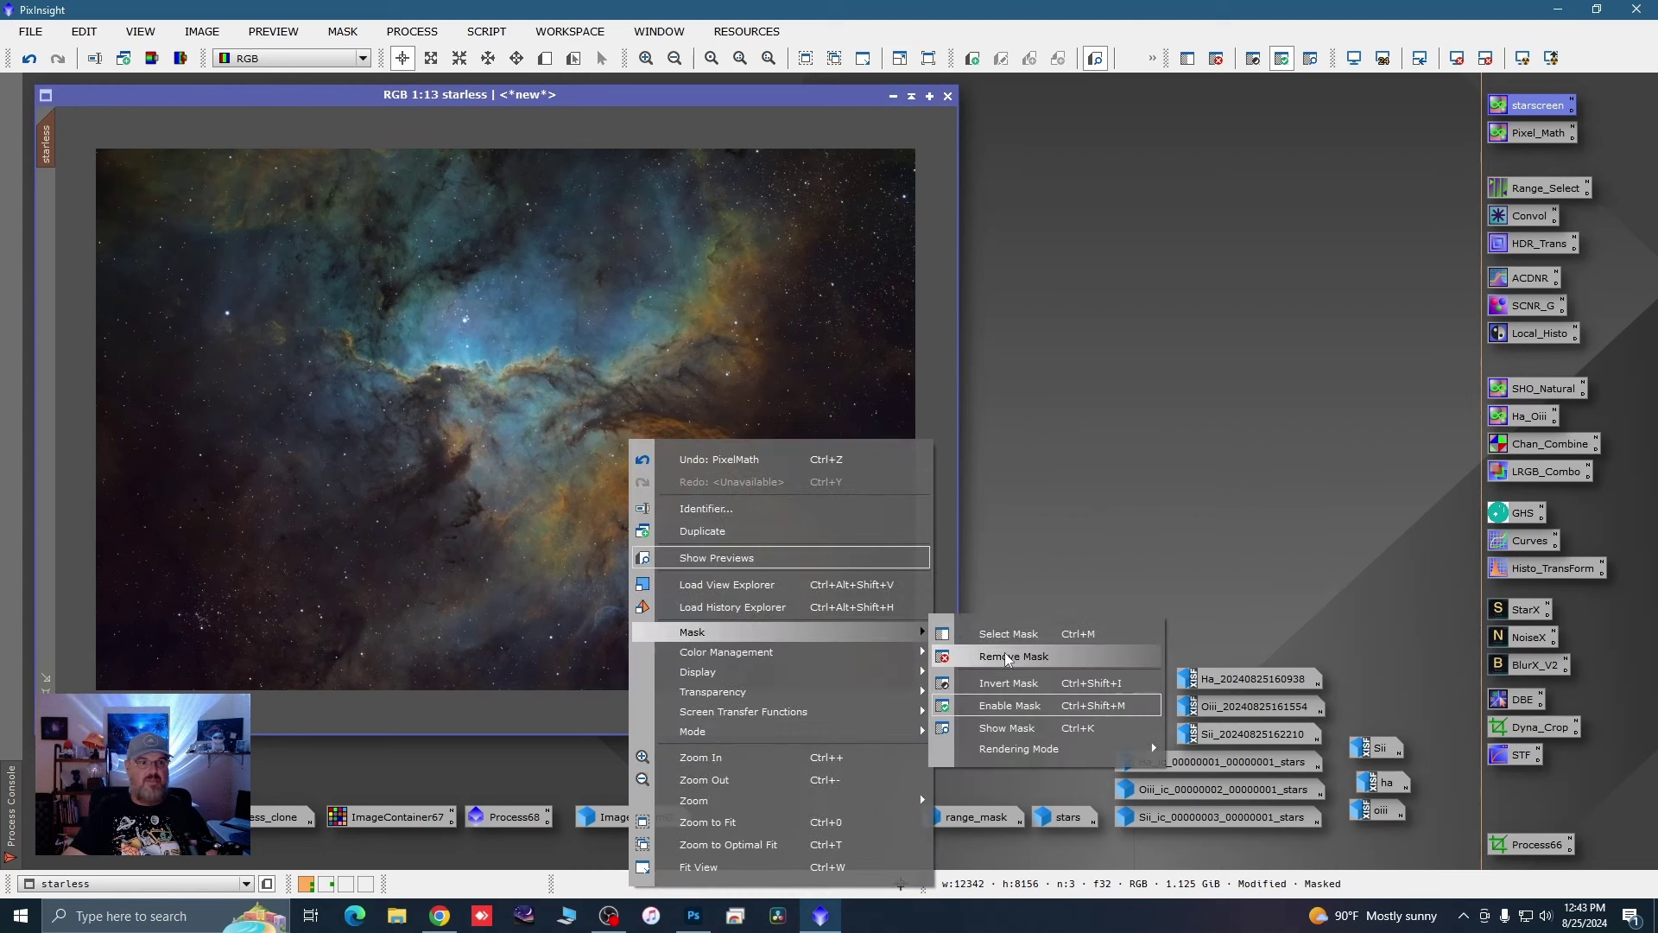
left_click(1007, 656)
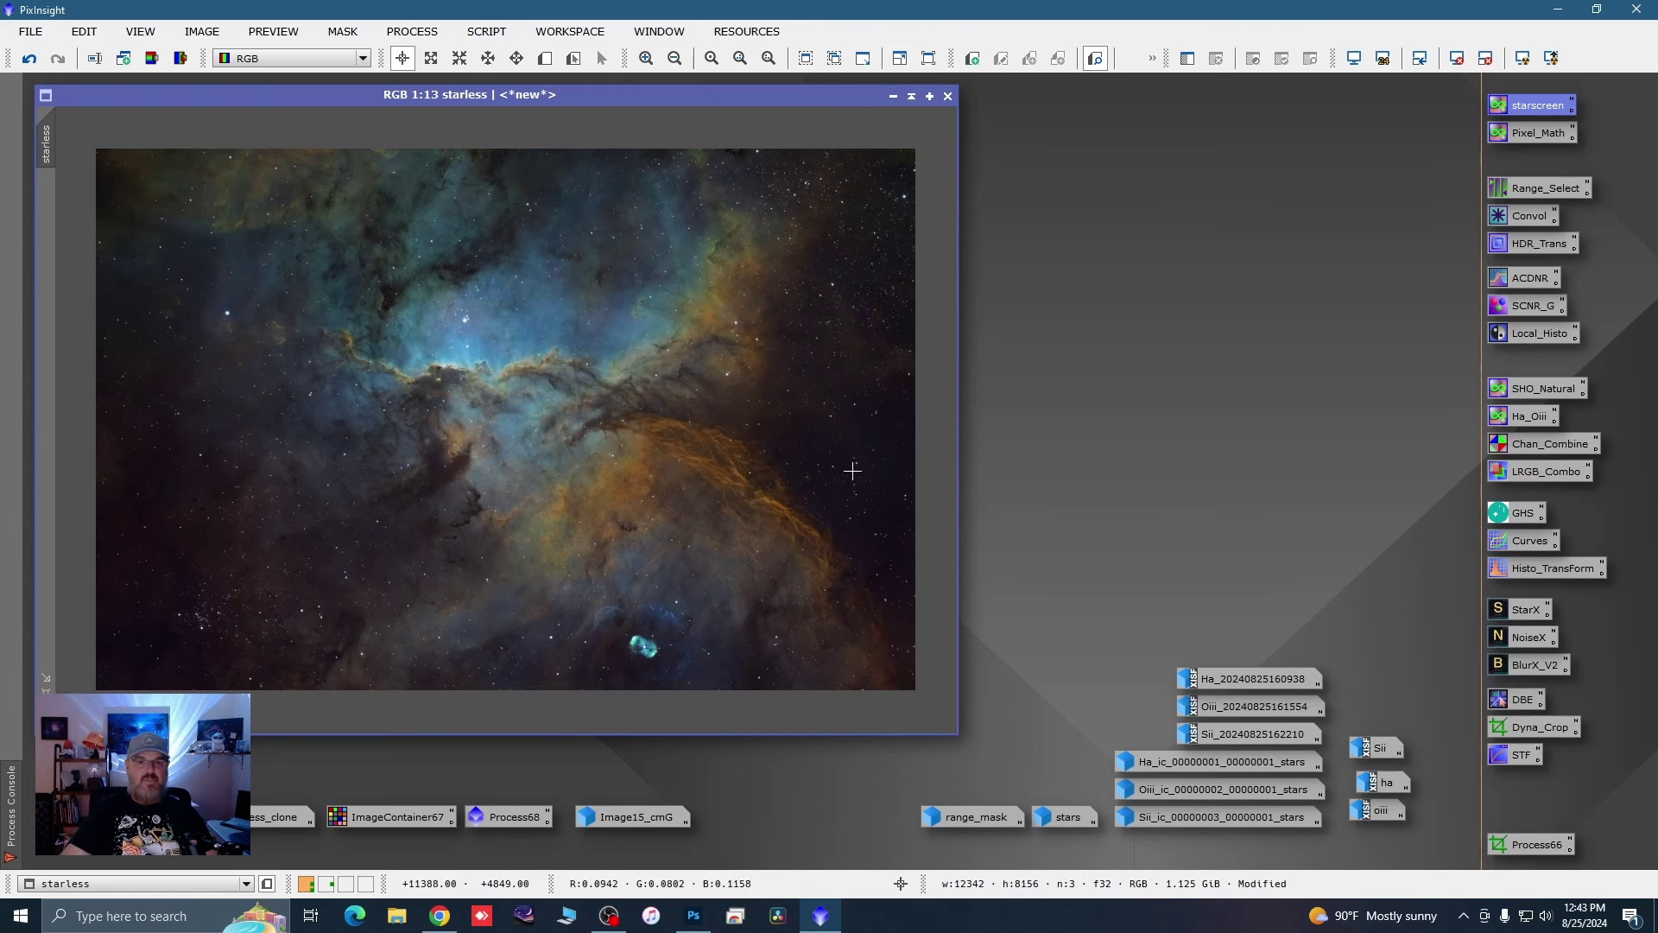
Step: Create Preview01 around the bright cluster and ridge and view it zoomed out
left_click(545, 58)
left_click_drag(201, 286, 557, 435)
left_click(50, 209)
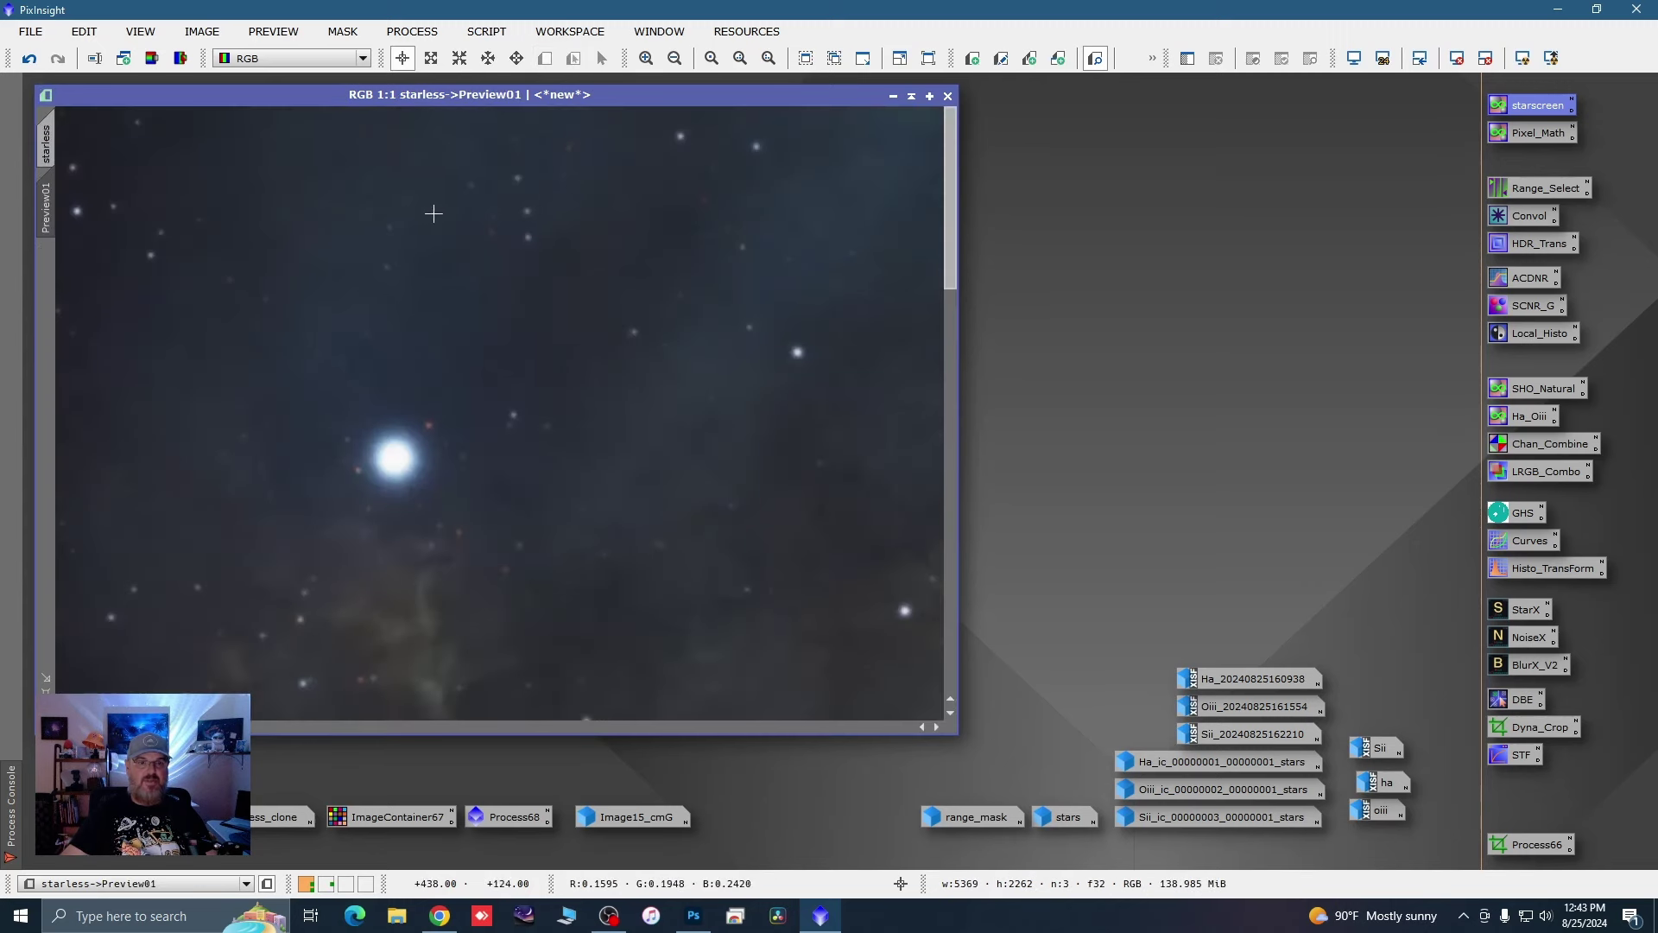
scroll(509, 453, "down", 1)
scroll(575, 463, "down", 1)
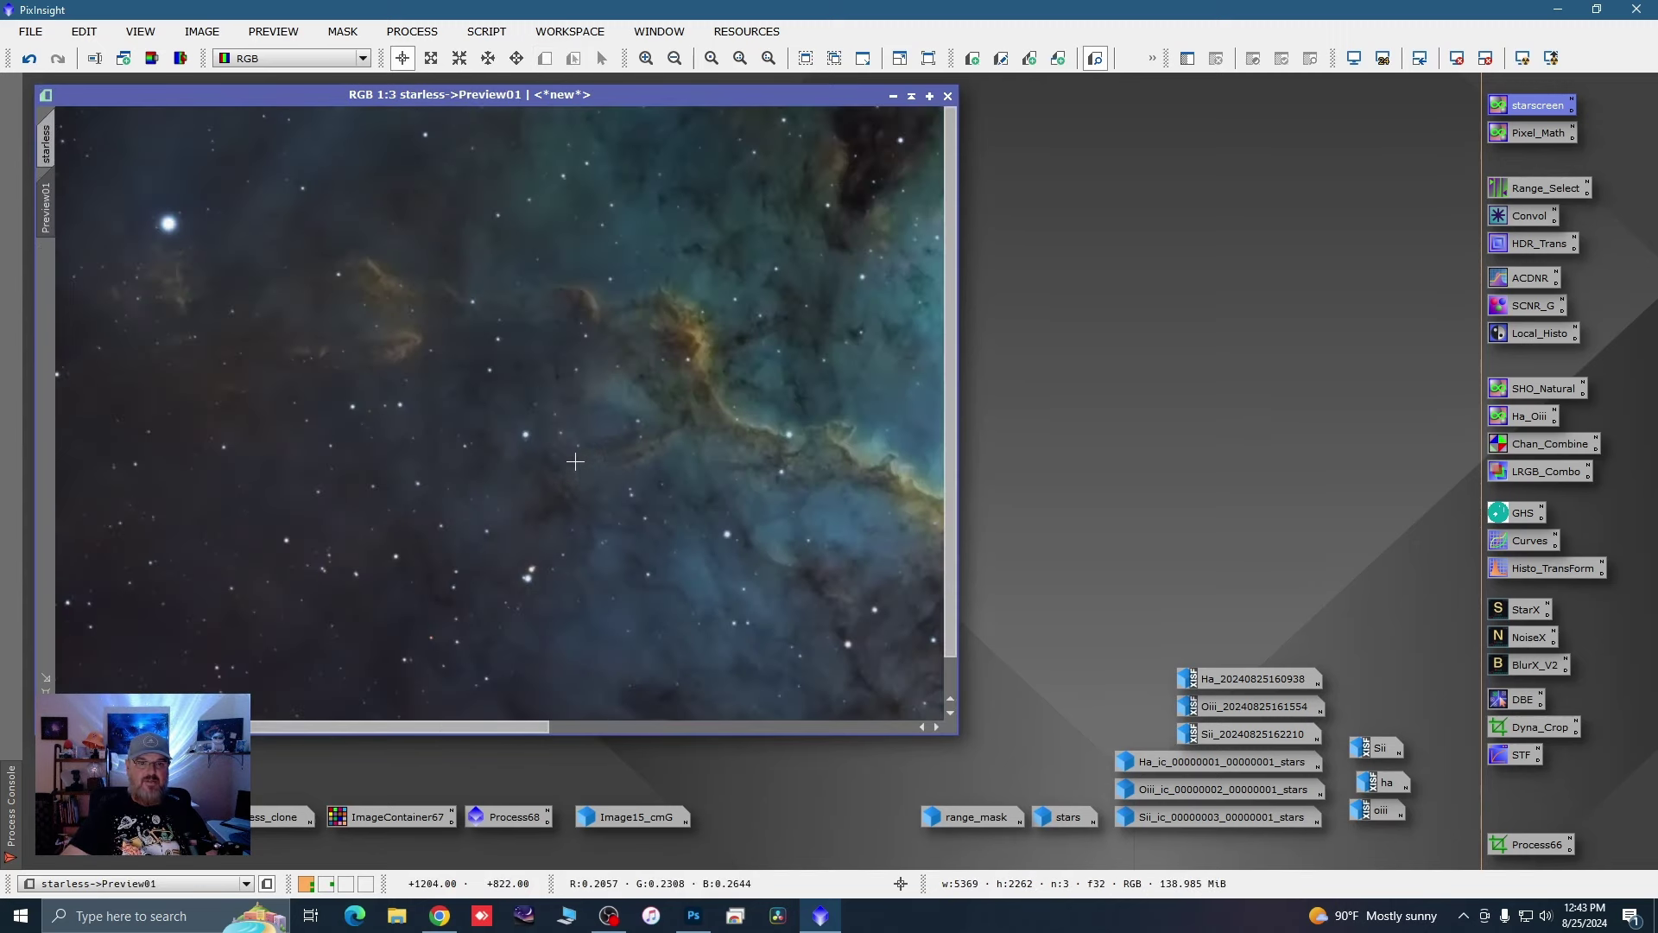
scroll(272, 471, "up", 1)
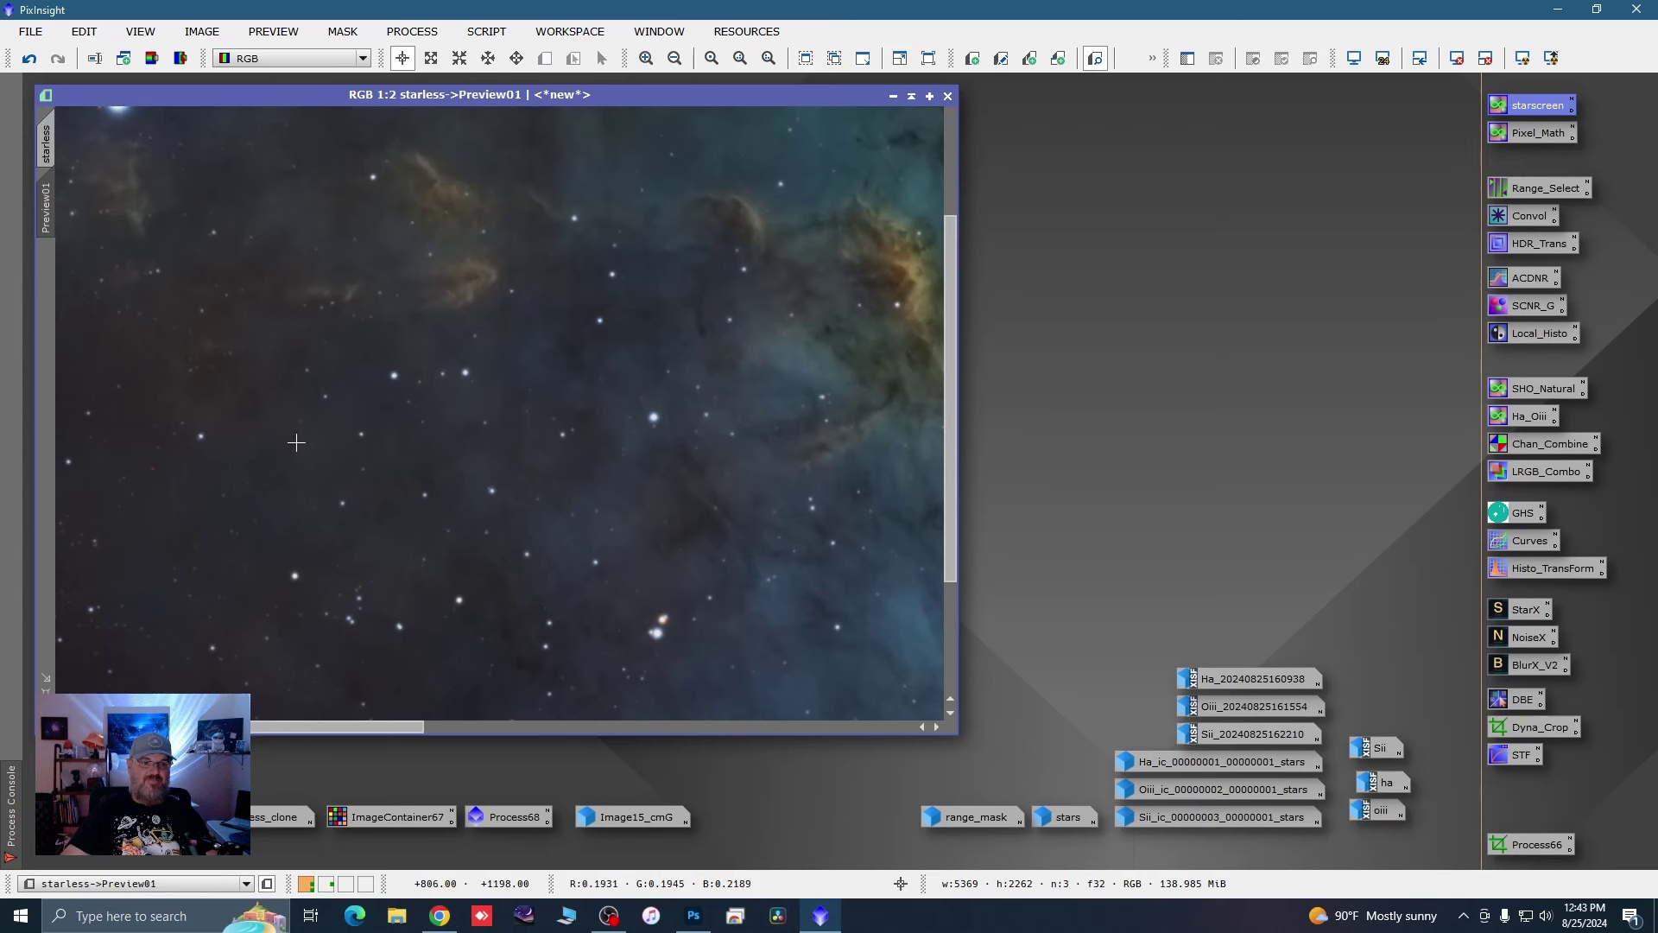
scroll(561, 448, "down", 3)
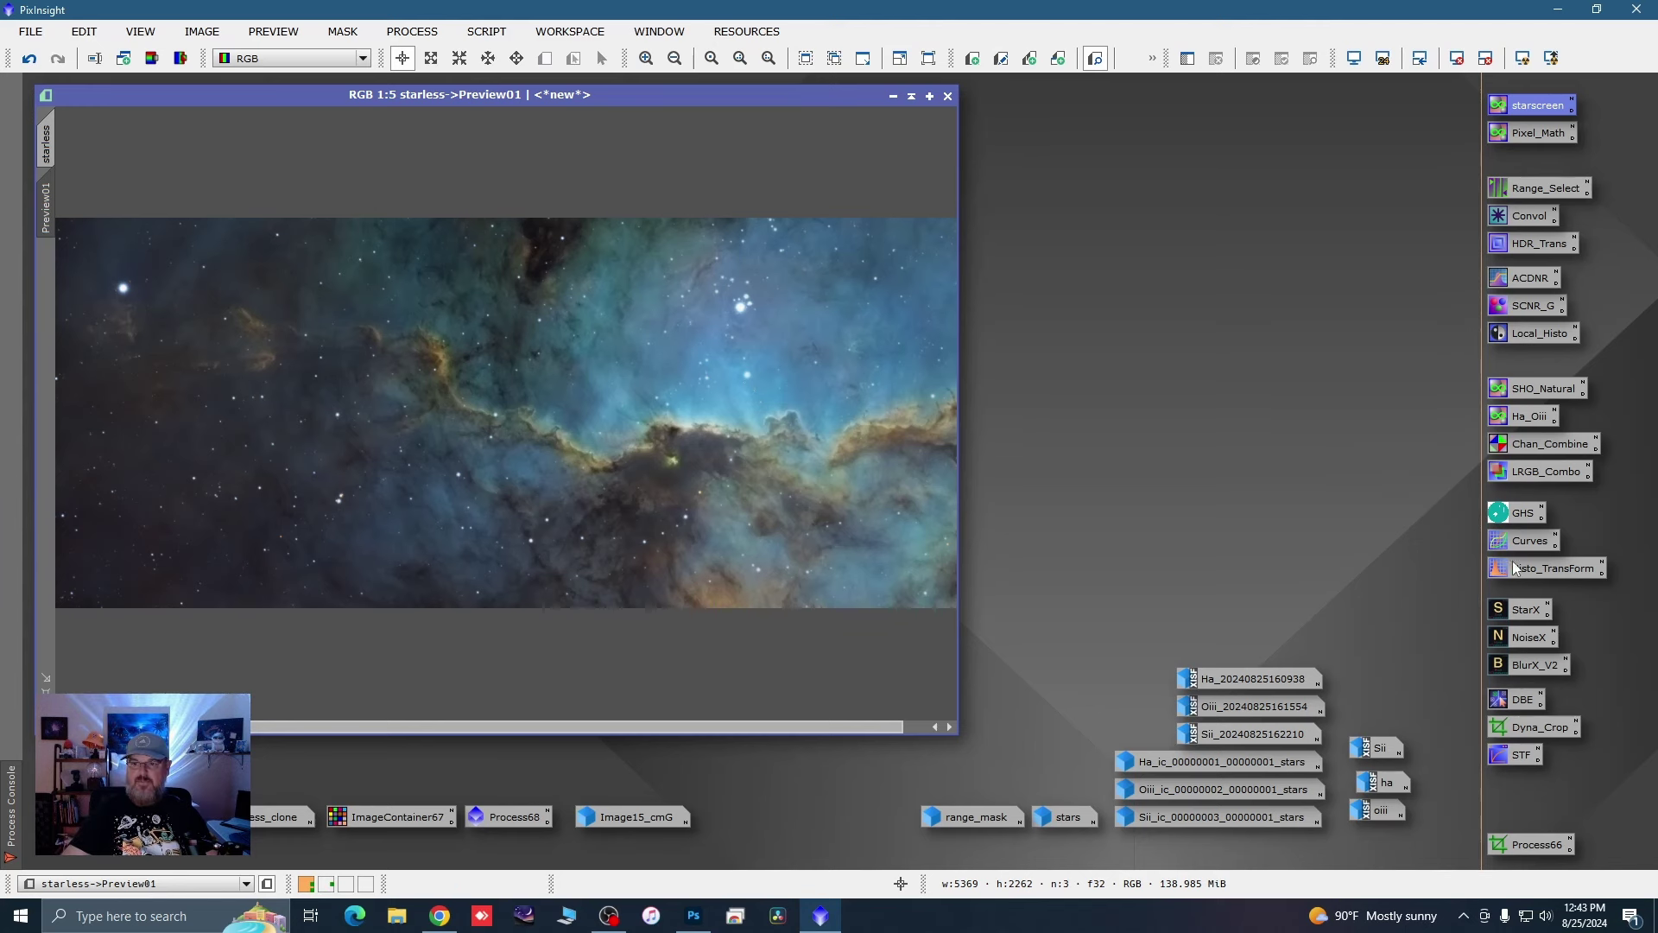
Step: Run BlurXTerminator on Preview01 with defaults and Sharpen Stars about 0.37, comparing before and after
double_click(1513, 664)
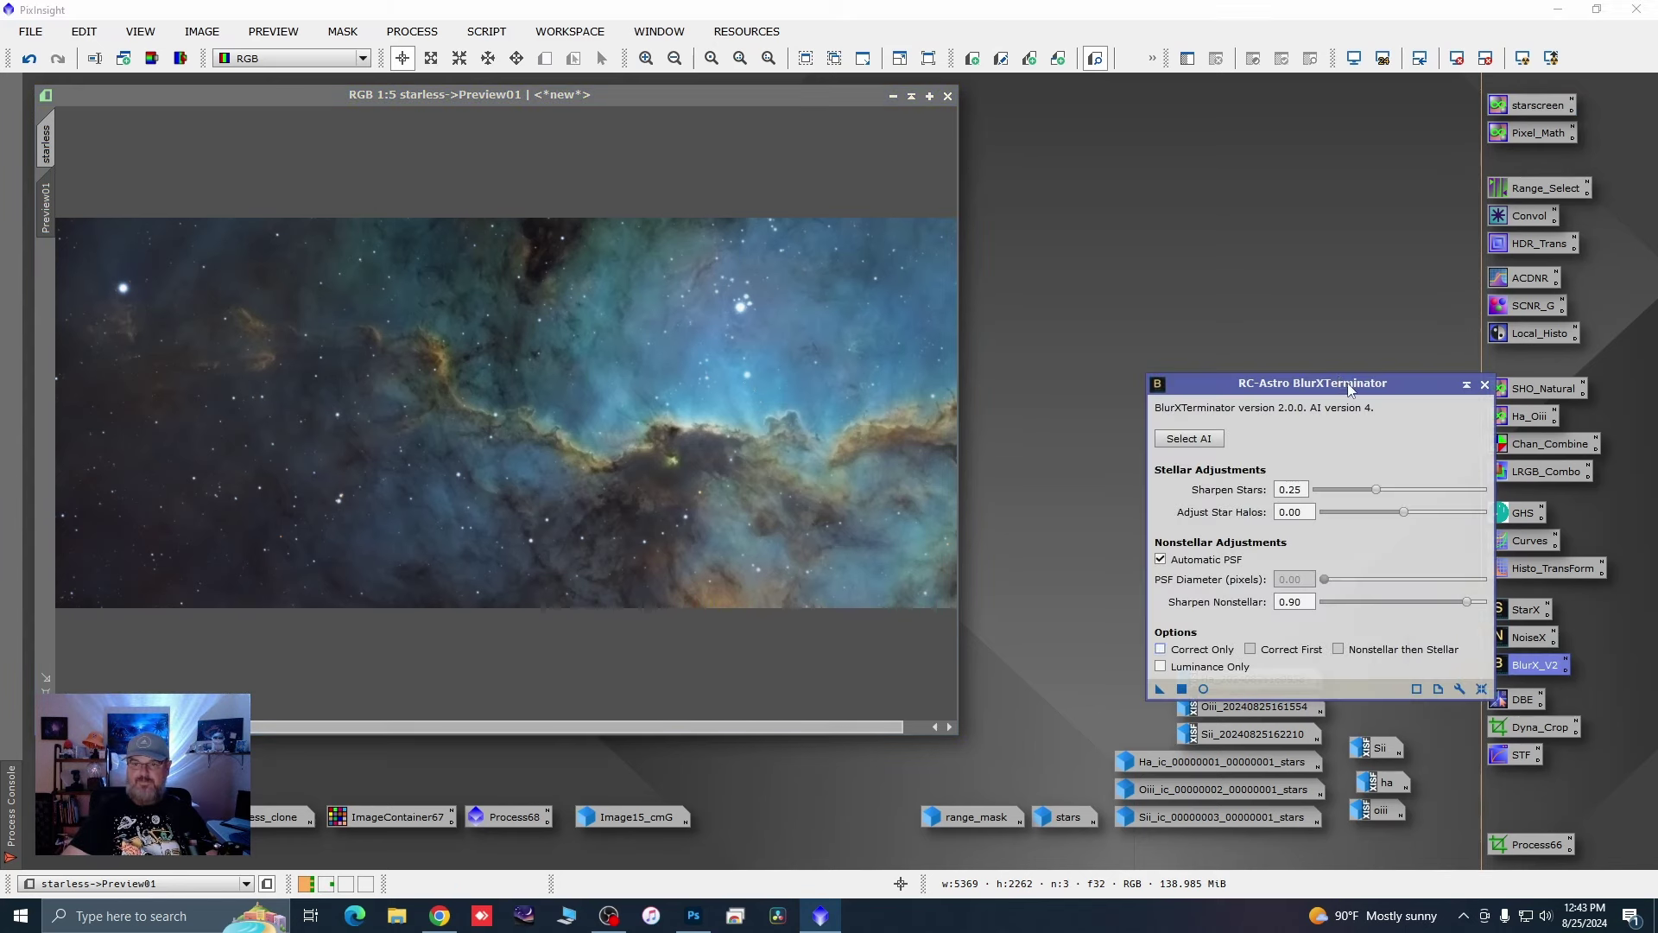
left_click_drag(1347, 382, 1347, 289)
left_click(1466, 591)
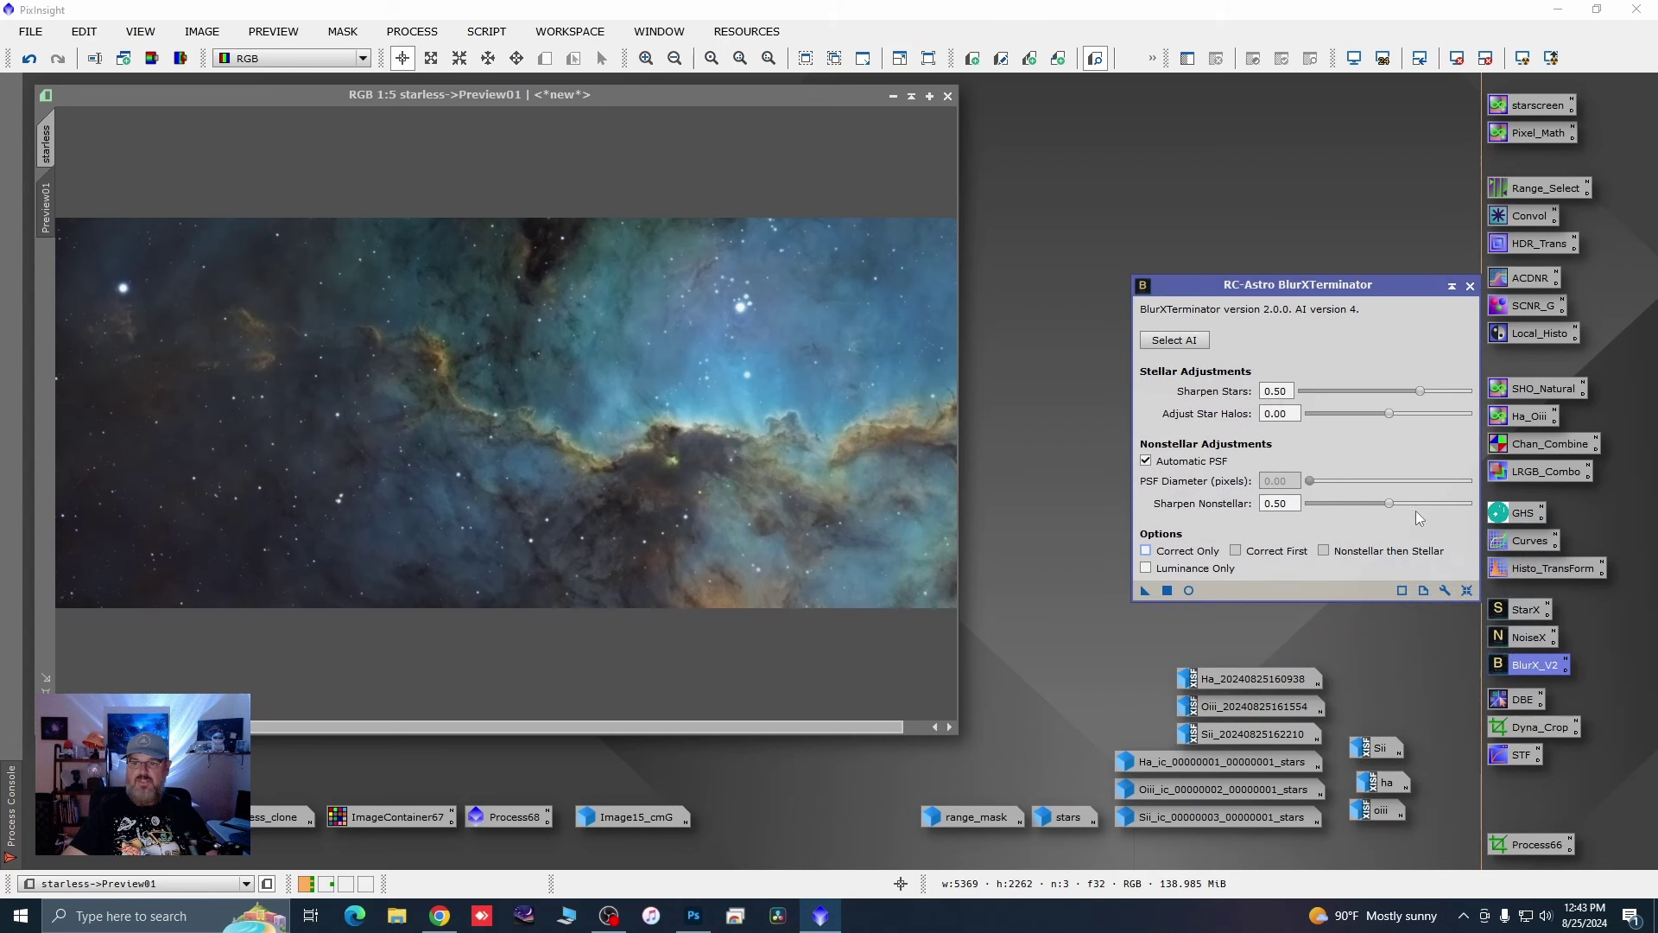
mouse_move(1420, 395)
left_mouse_down()
mouse_move(1395, 396)
mouse_move(1414, 413)
left_mouse_up()
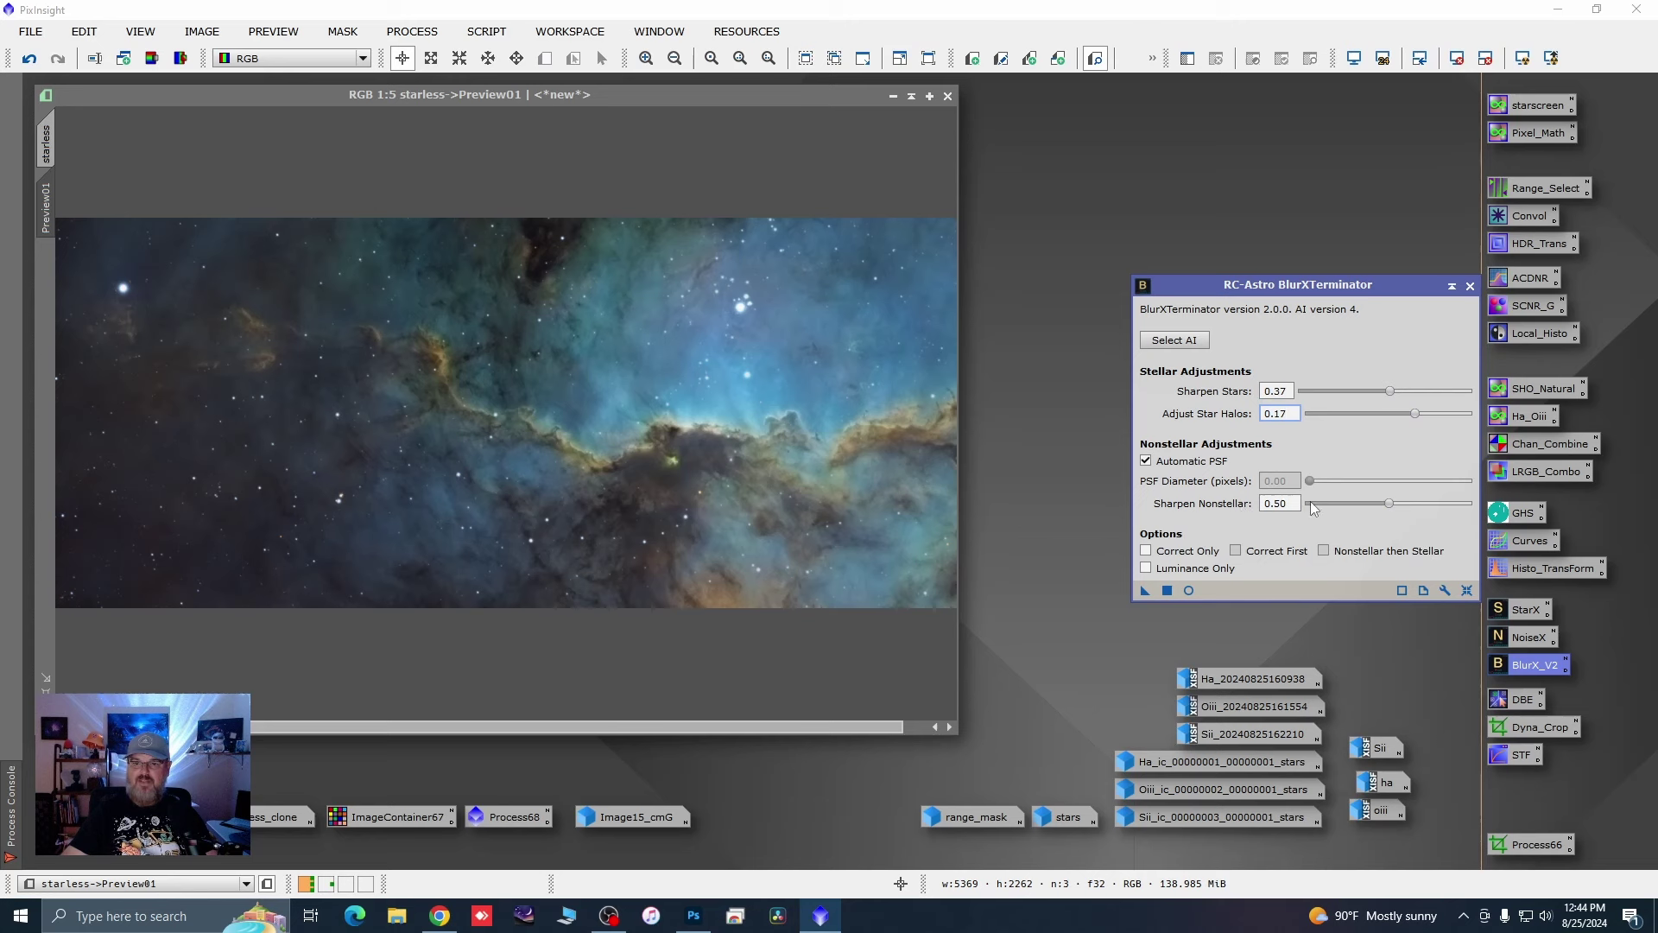
left_click(1144, 591)
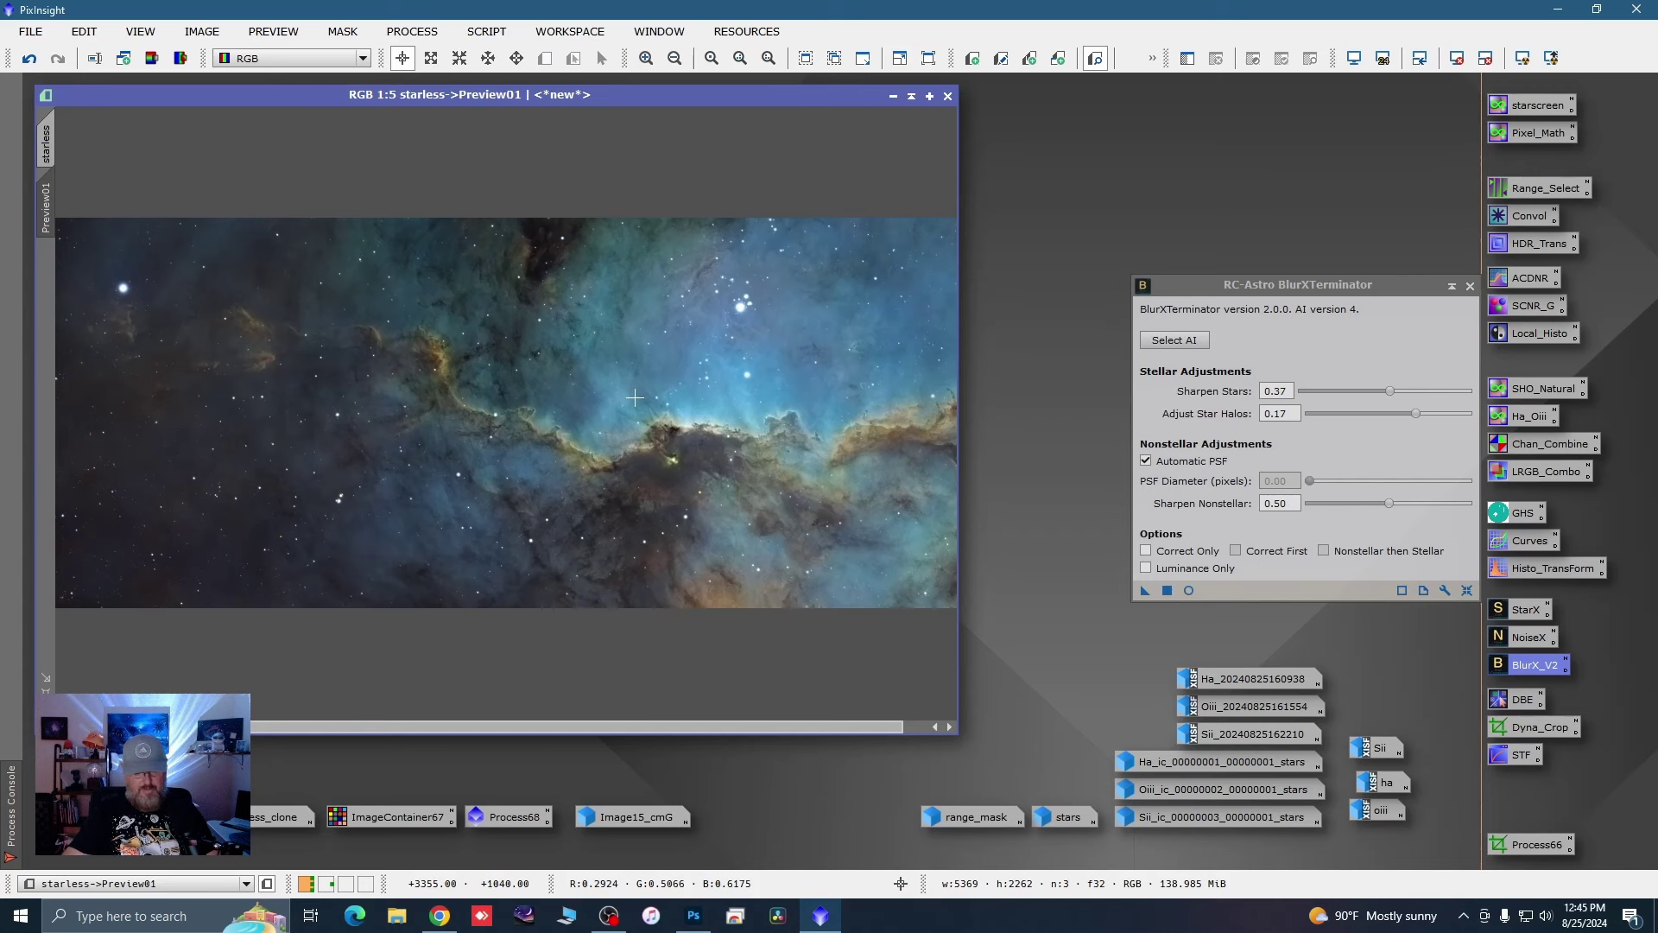
scroll(634, 397, "up", 2)
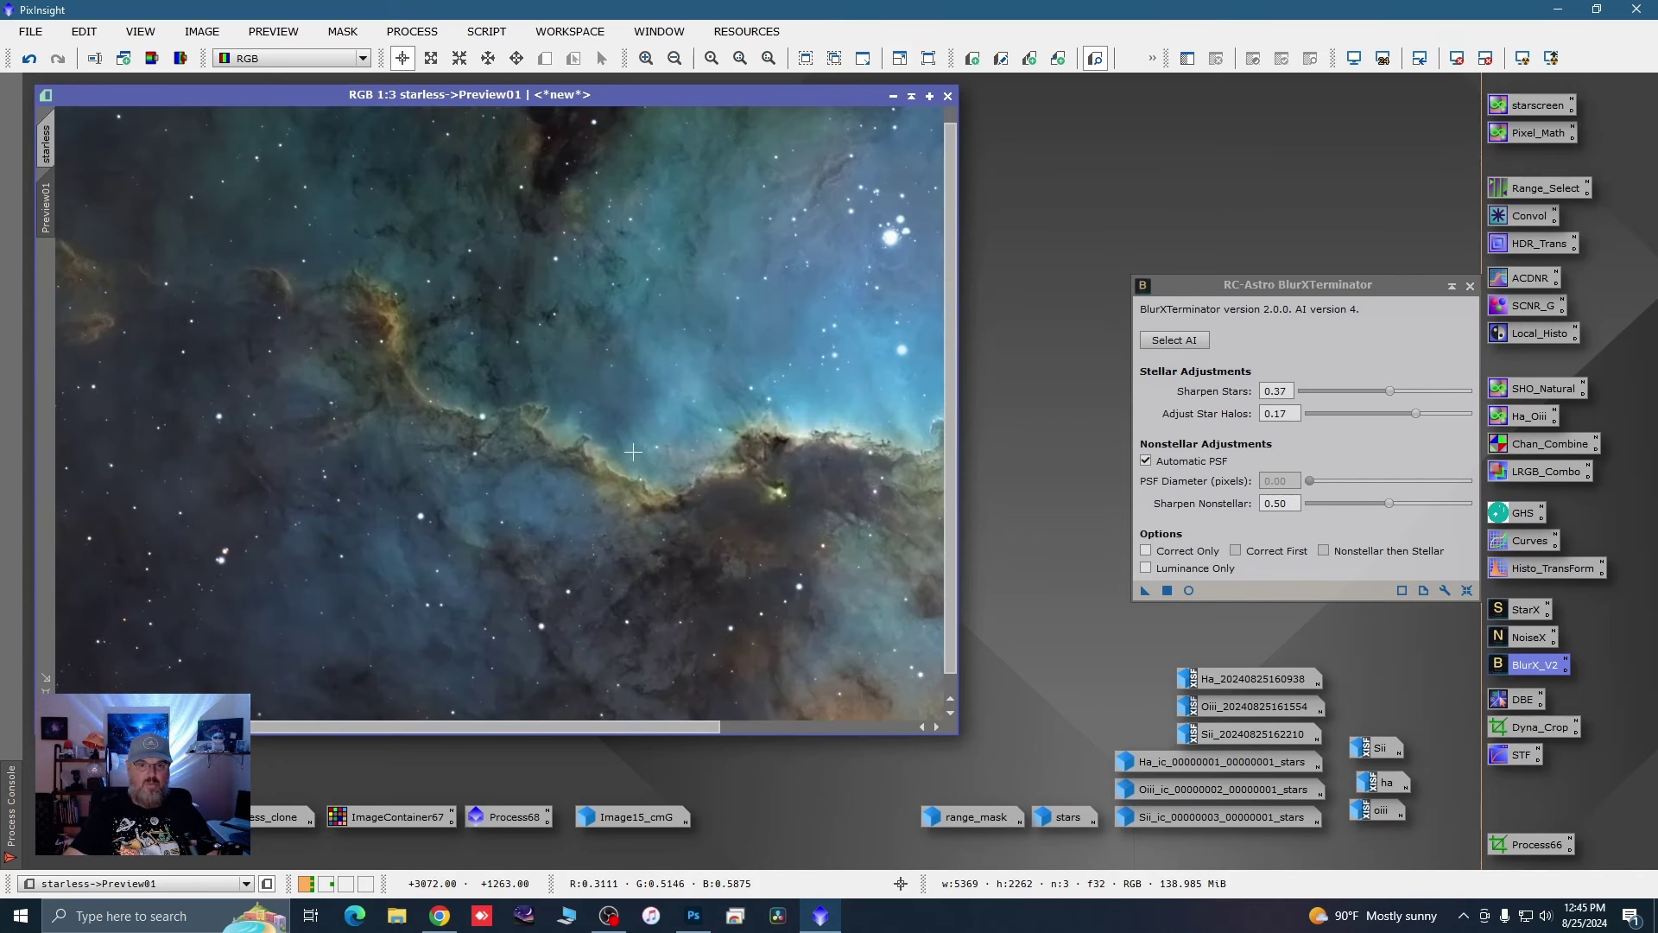
key("ctrl+shift+z")
key("ctrl+shift+z")
key("ctrl+shift+z")
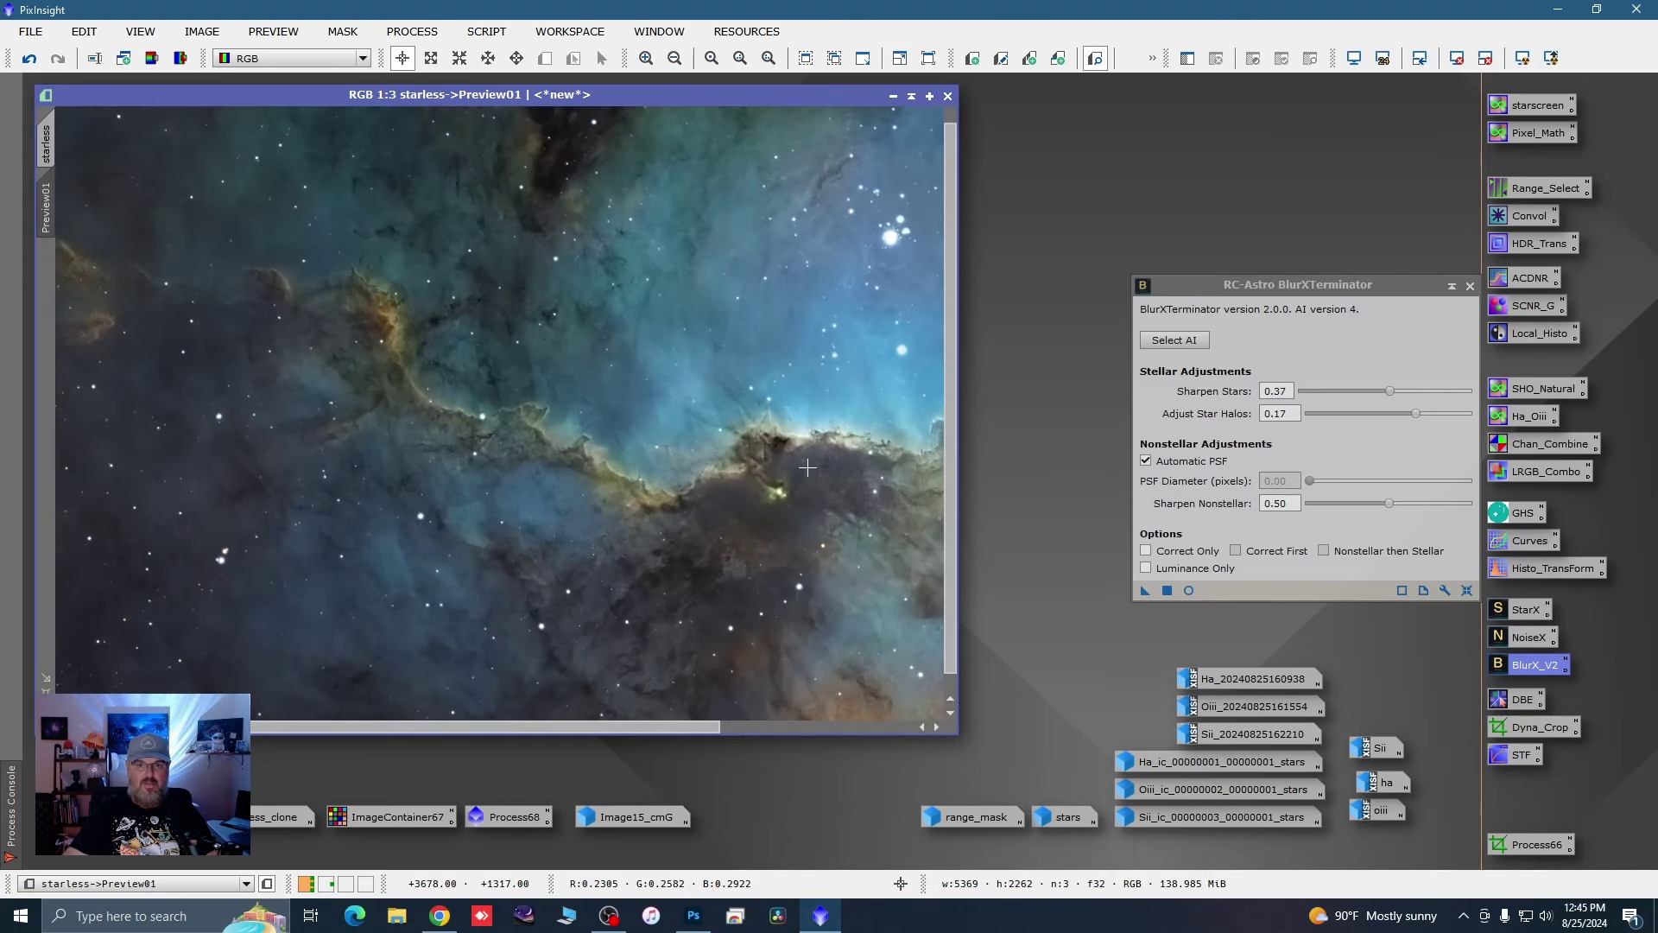
left_click_drag(623, 727, 826, 719)
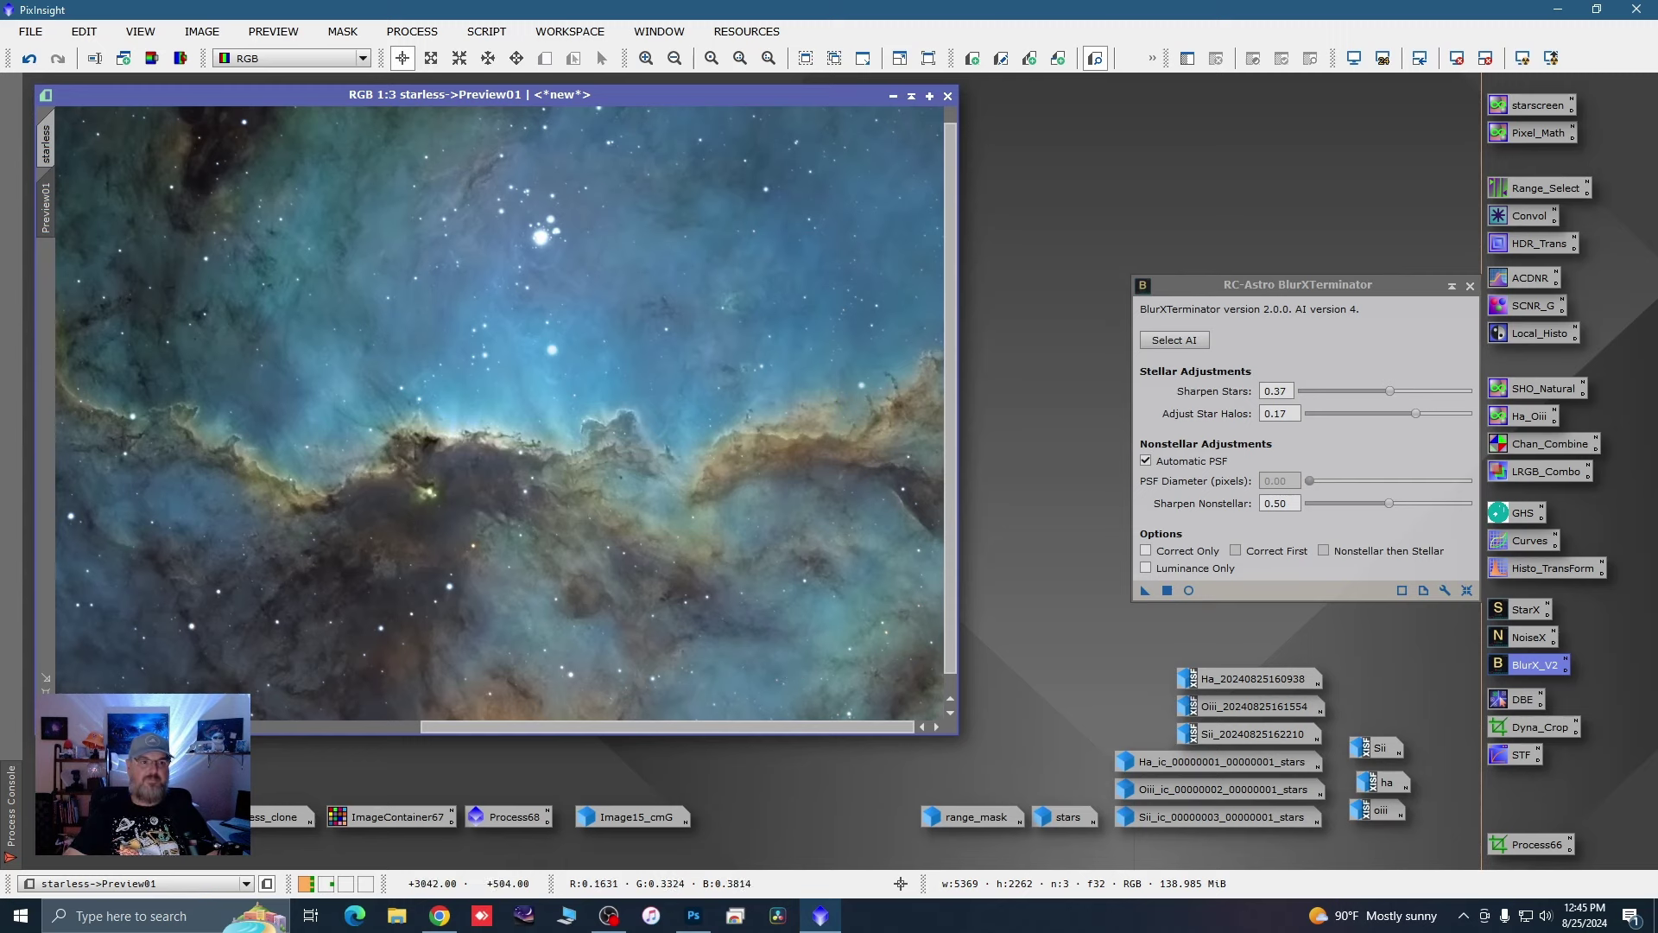
Step: Apply BlurXTerminator (stars 0.37, halos 0.17, nonstellar 0.50) to the full starless image, then show Preview01 again
left_click(46, 143)
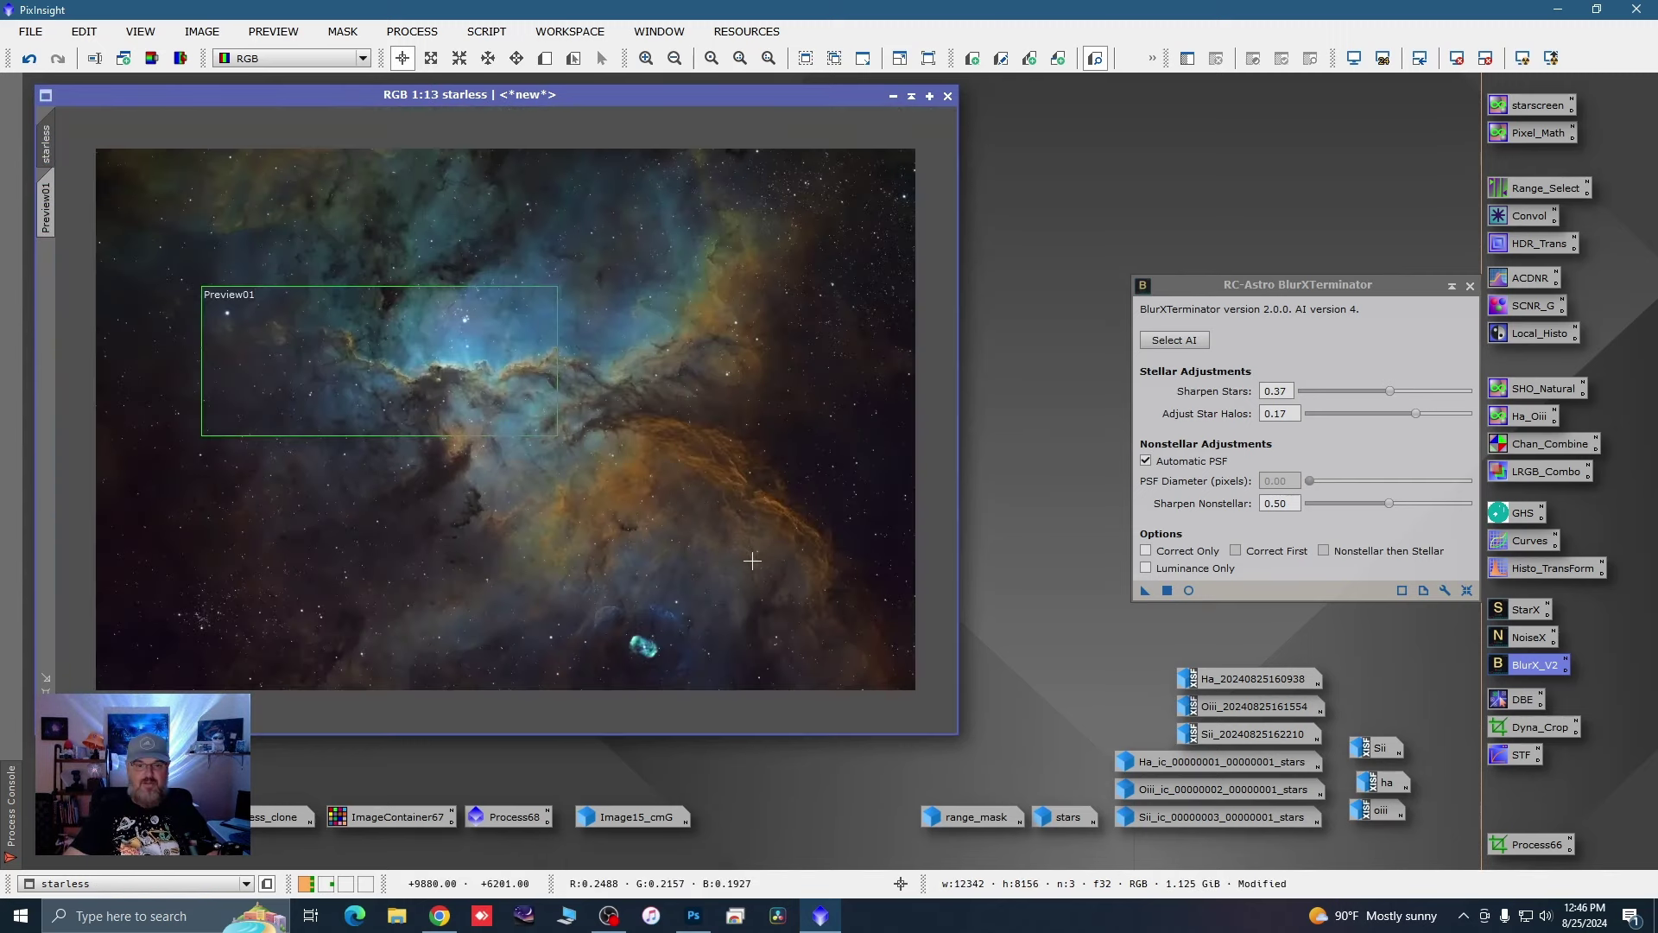
left_click_drag(1141, 591, 877, 543)
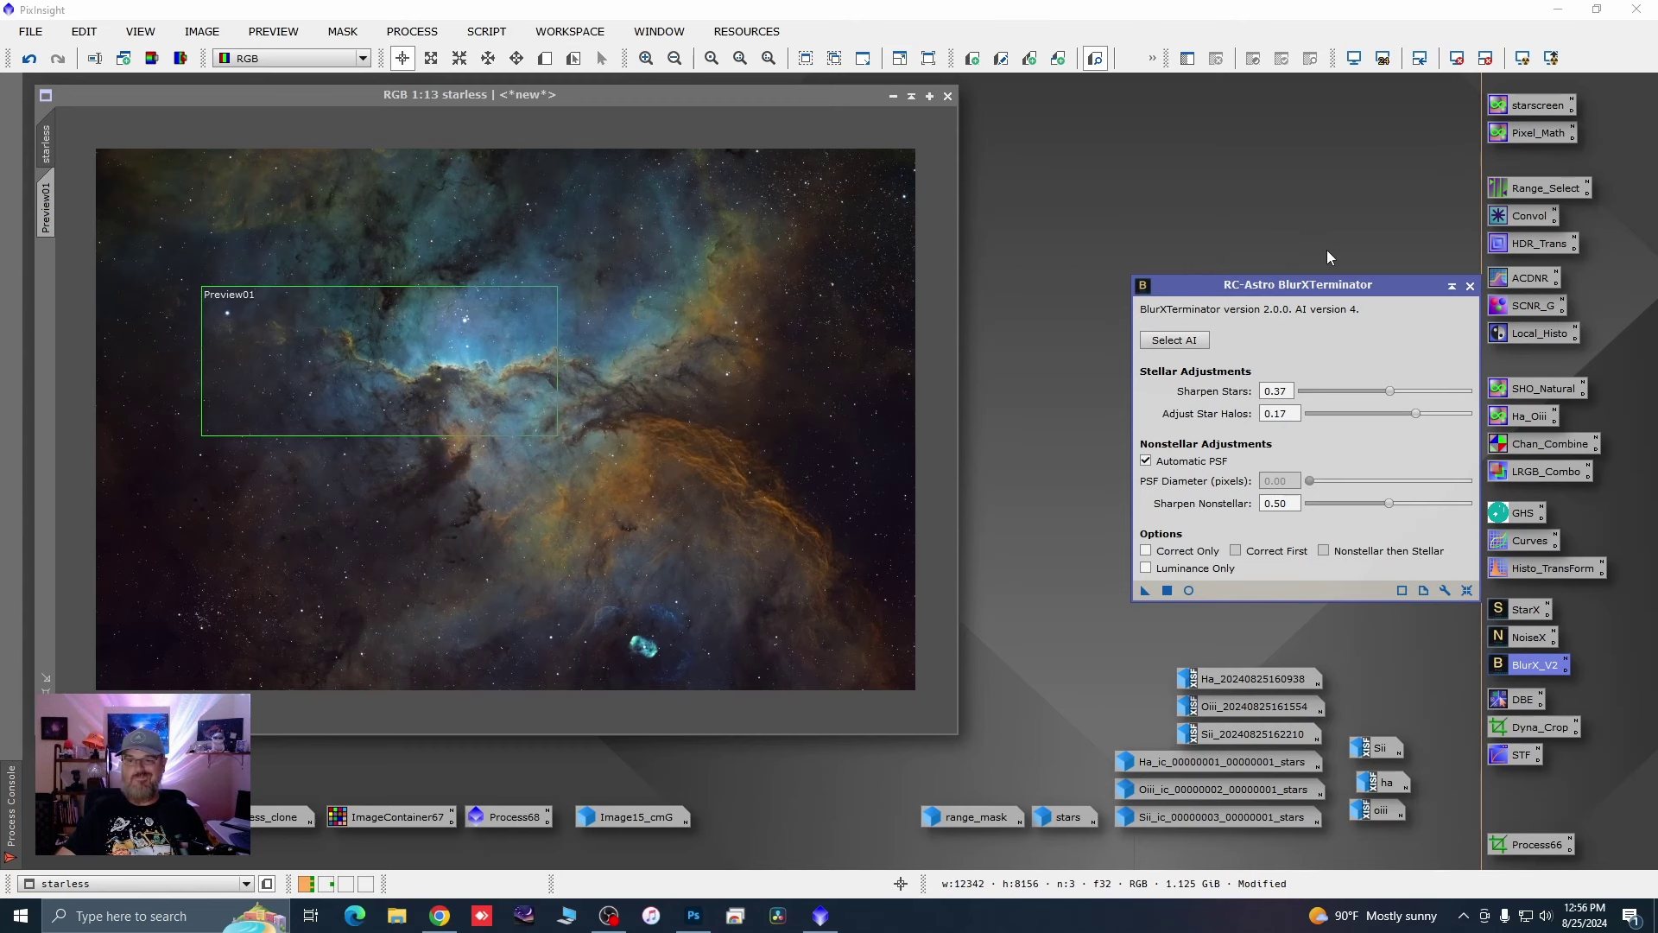
left_click(1470, 285)
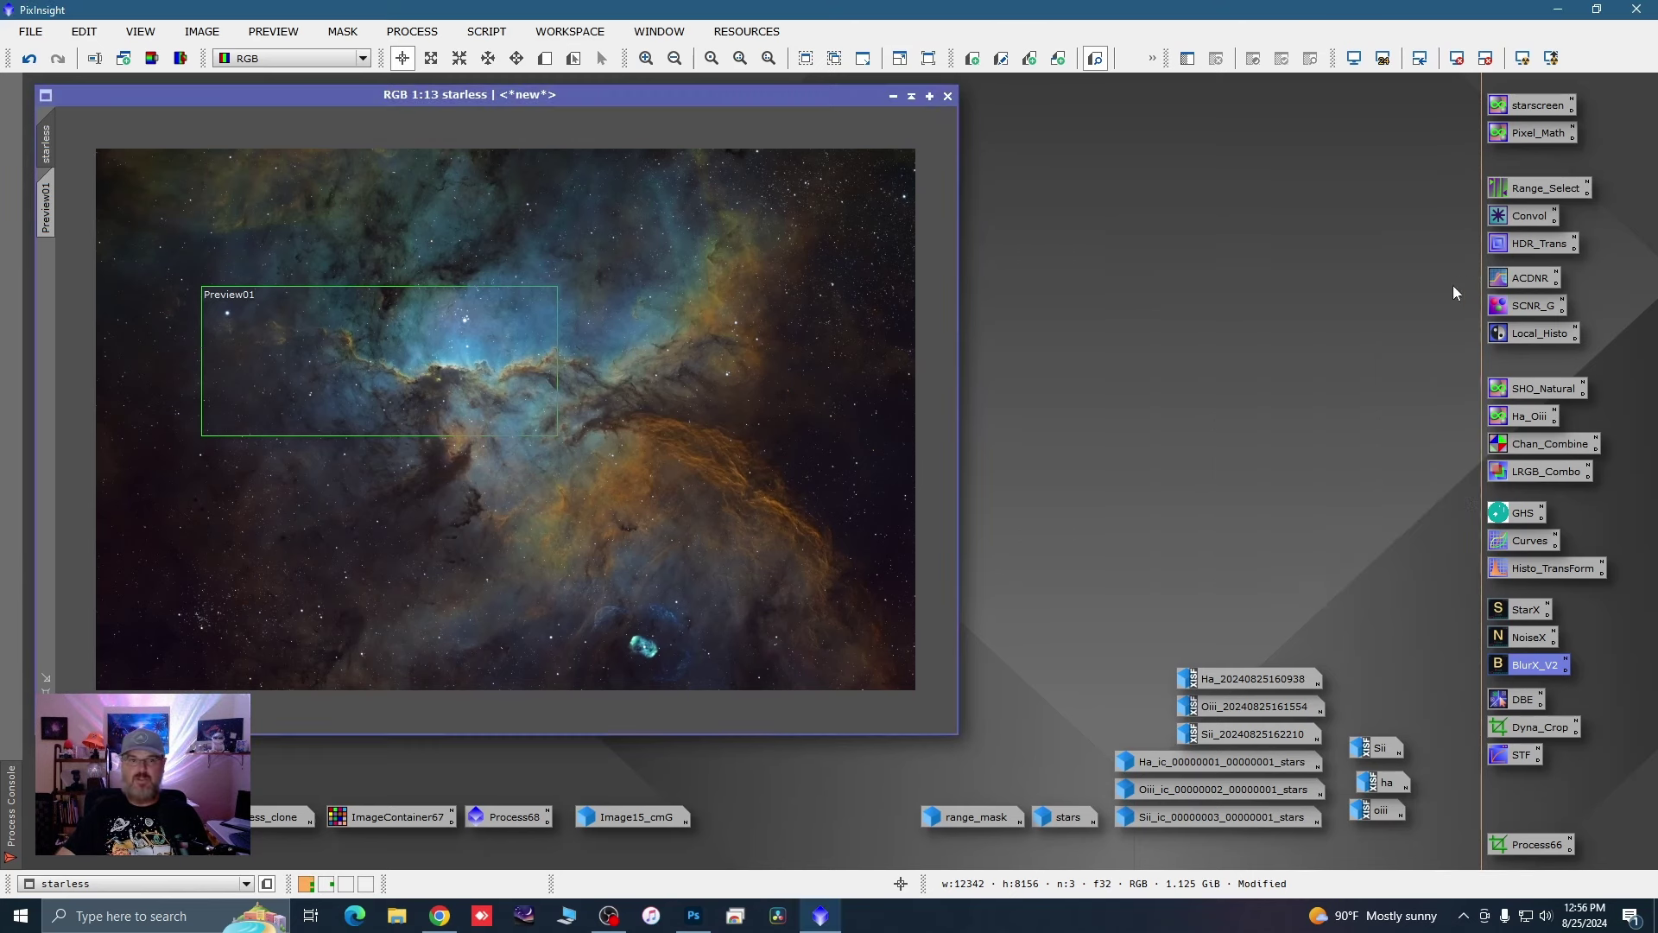
left_click(45, 208)
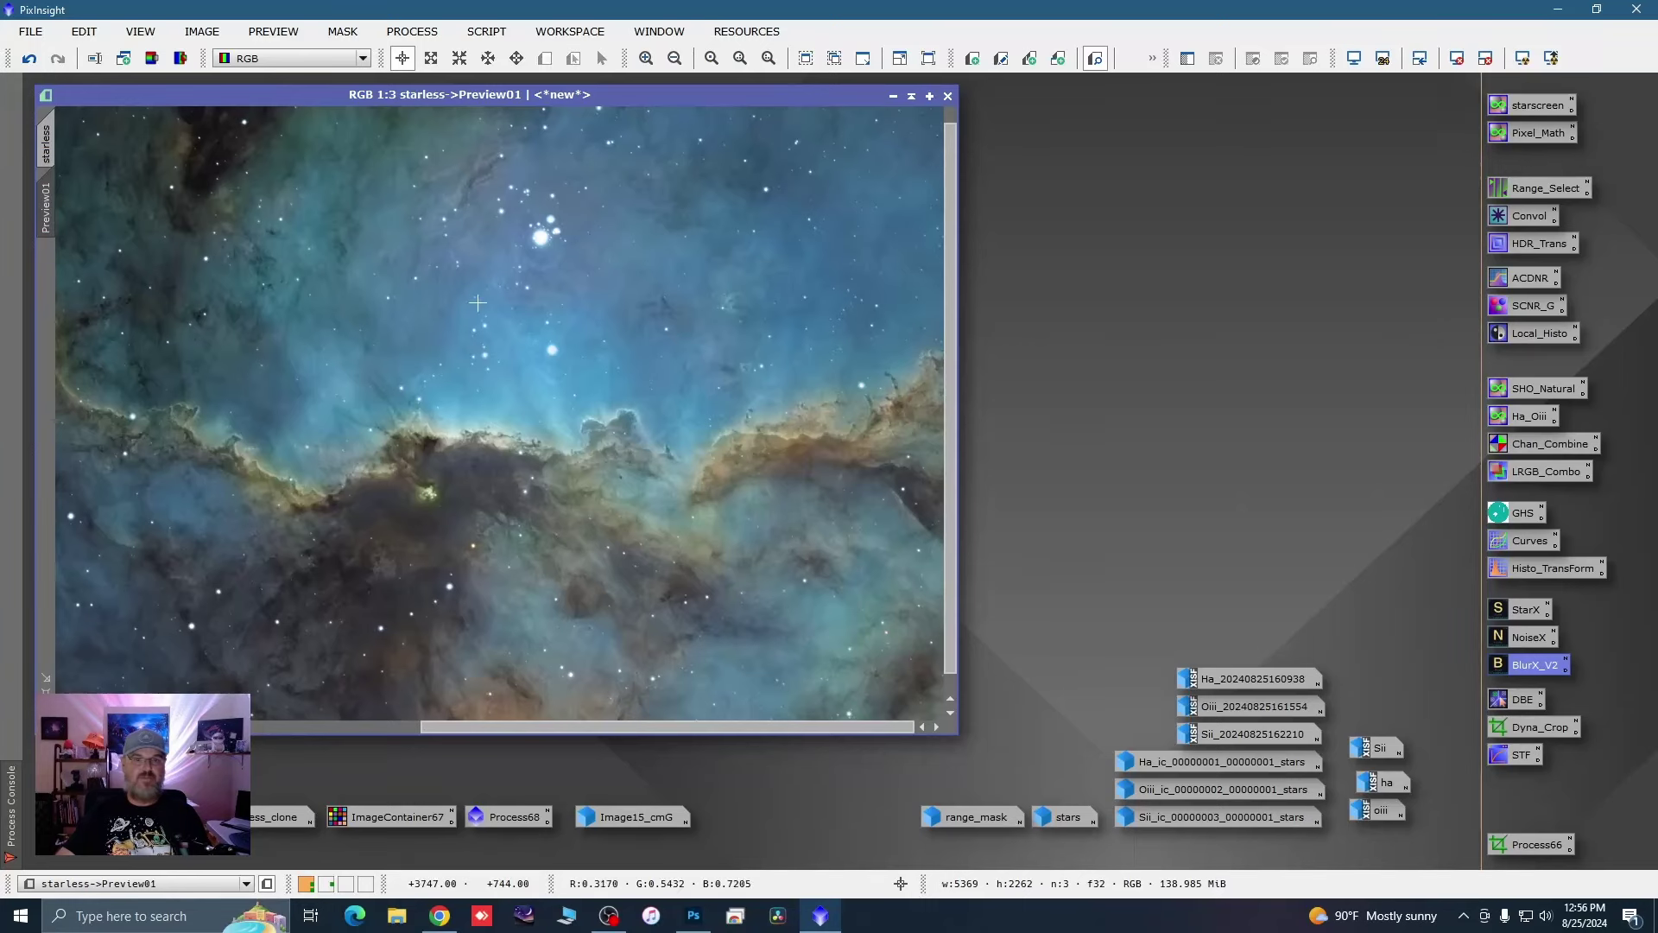
left_click_drag(552, 331, 693, 350)
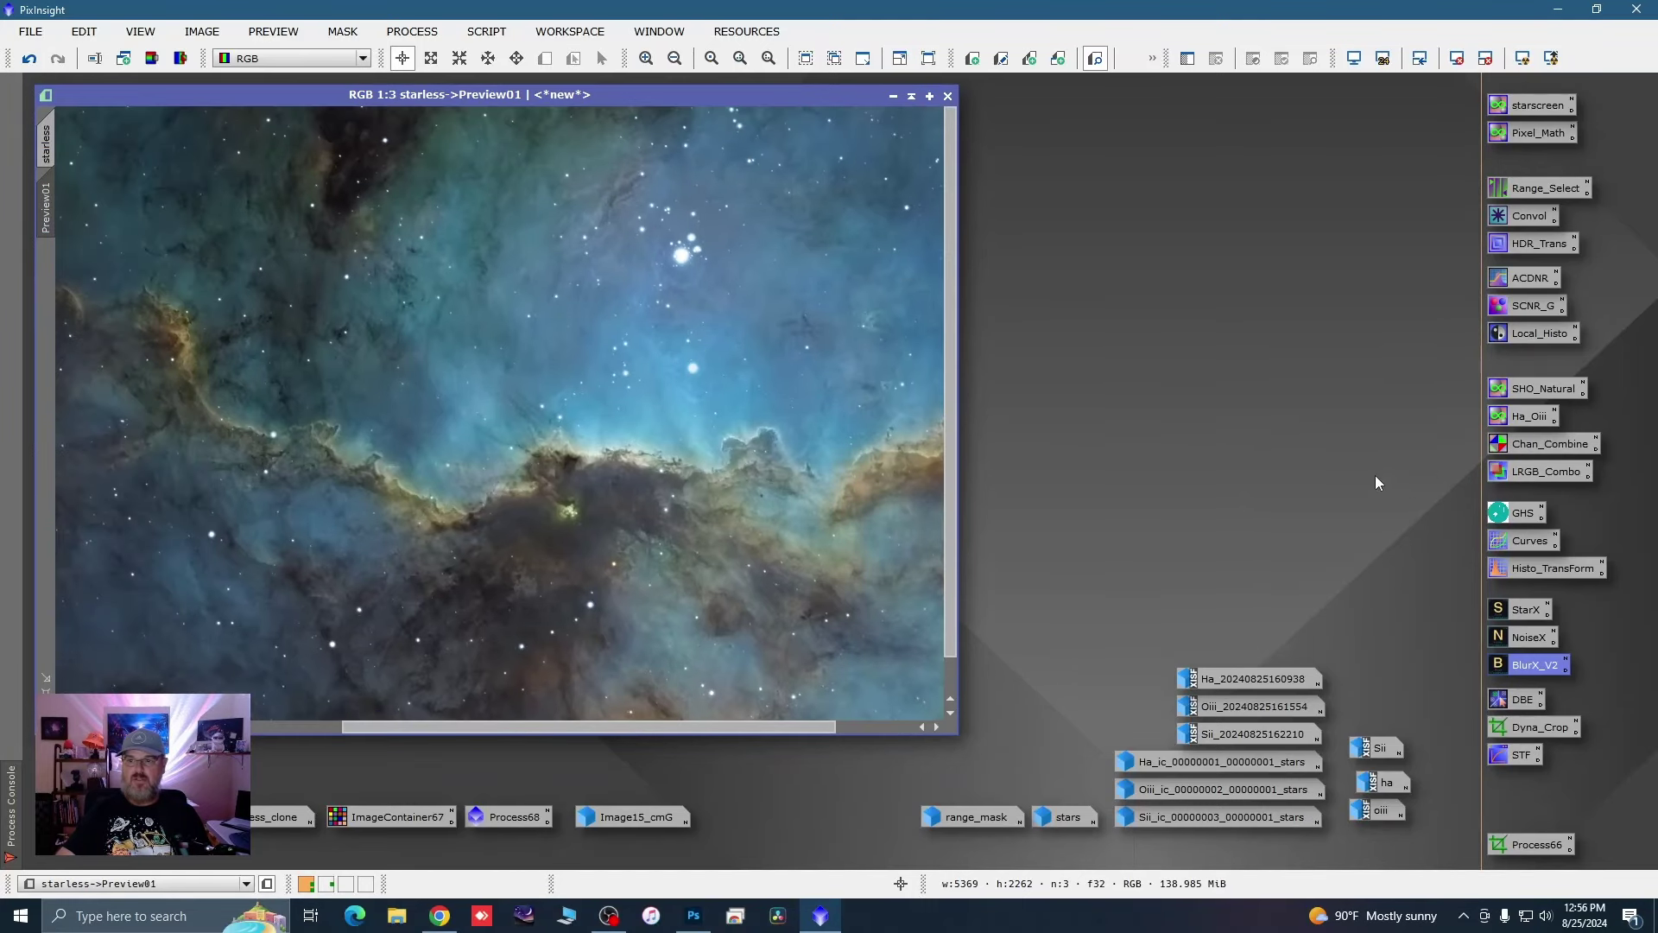
Step: Run NoiseXTerminator on Preview01 with Detail raised to 0.24 and inspect the result zoomed in
double_click(1527, 636)
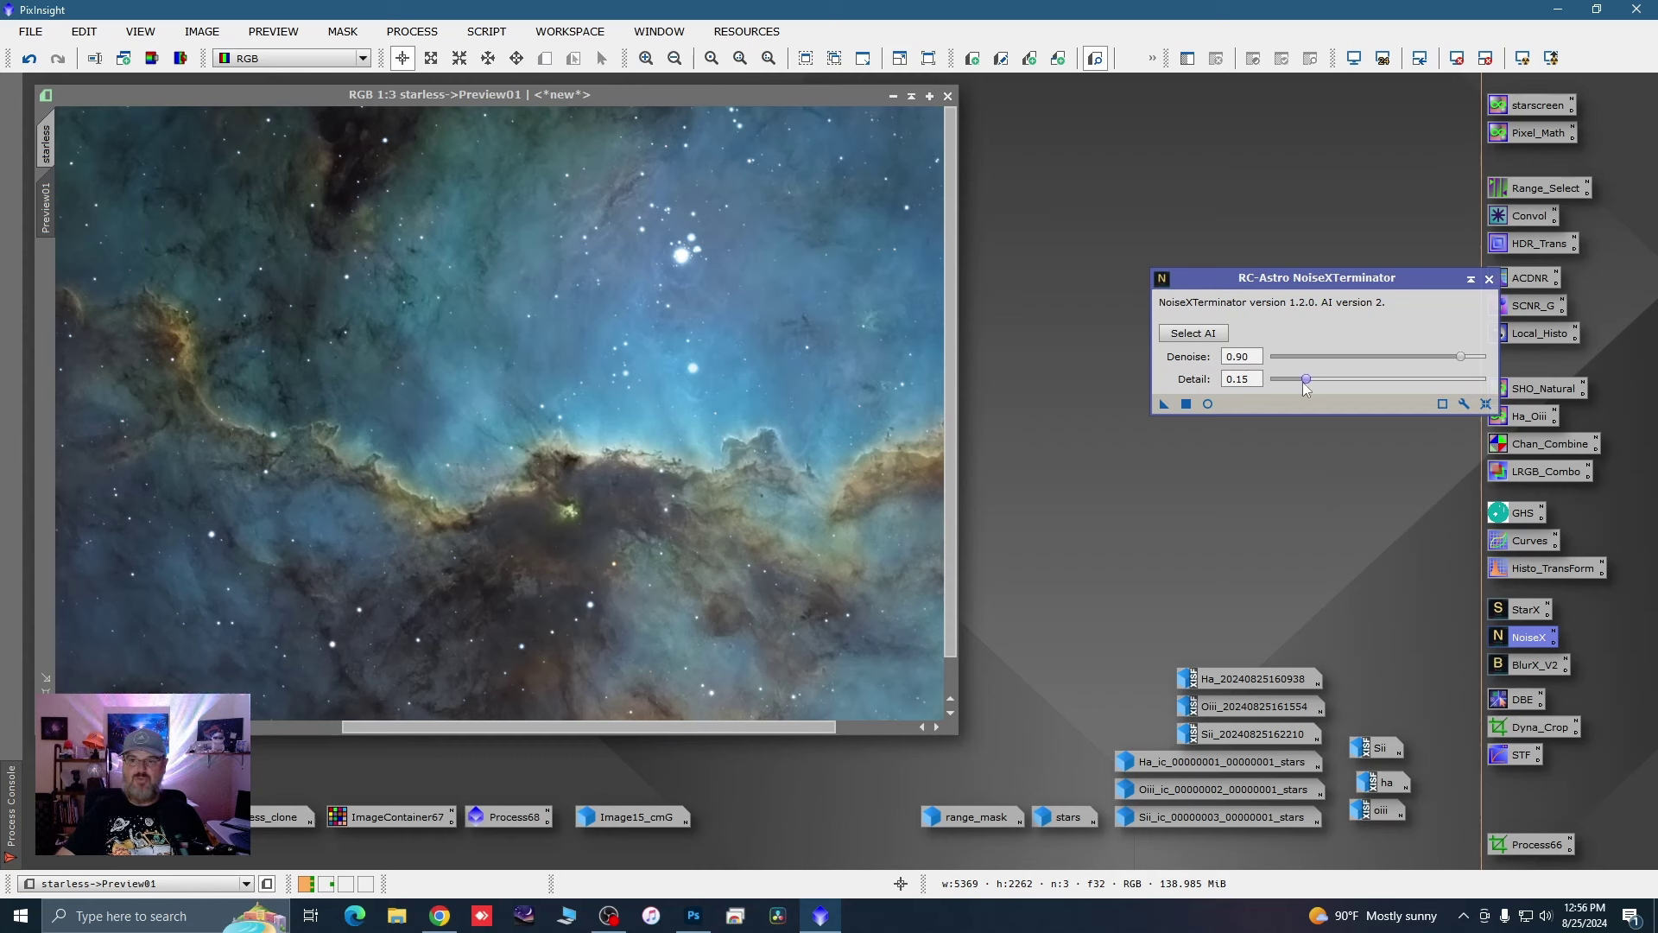
left_click_drag(1305, 380, 1323, 377)
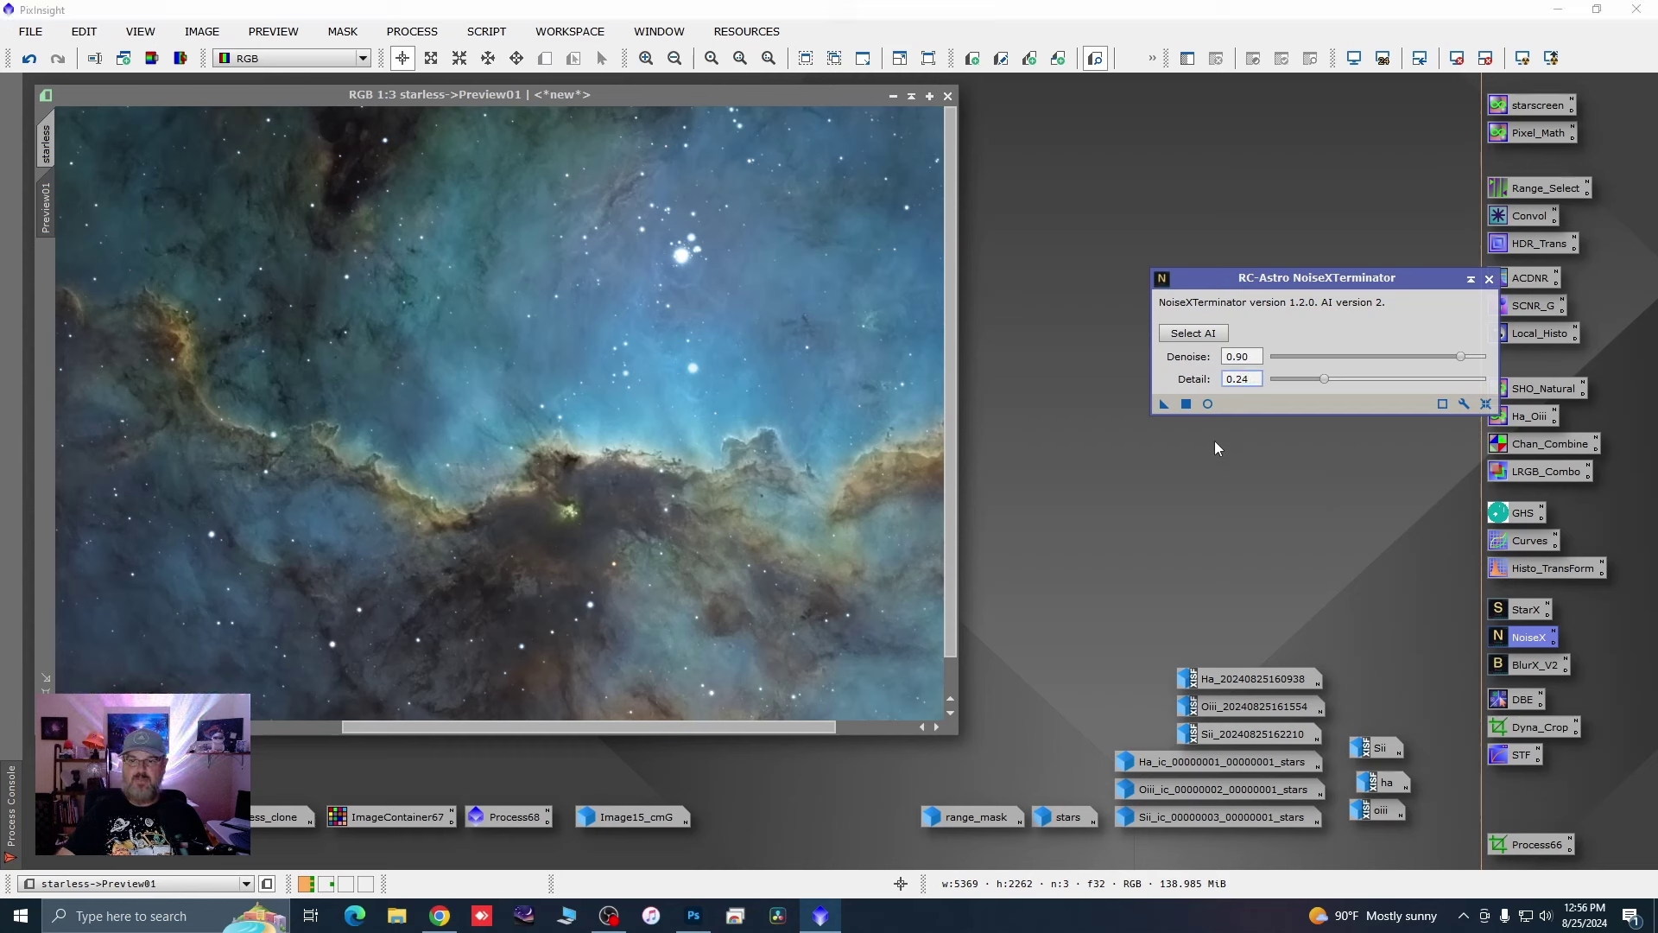
left_click(1163, 404)
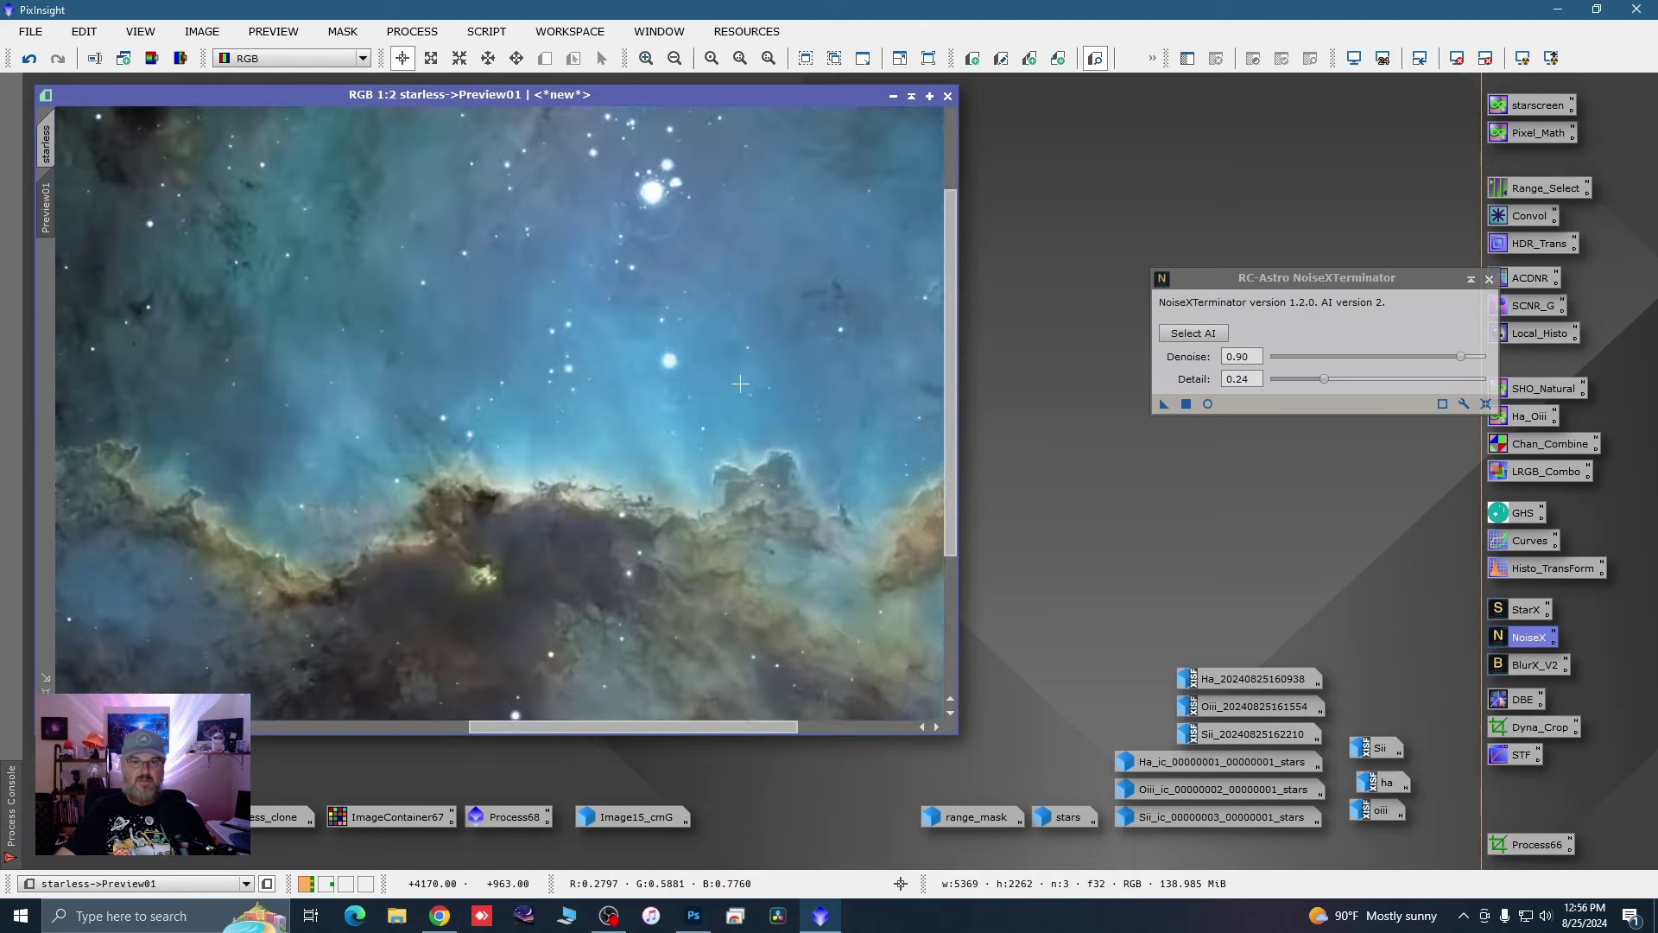
scroll(740, 384, "up", 1)
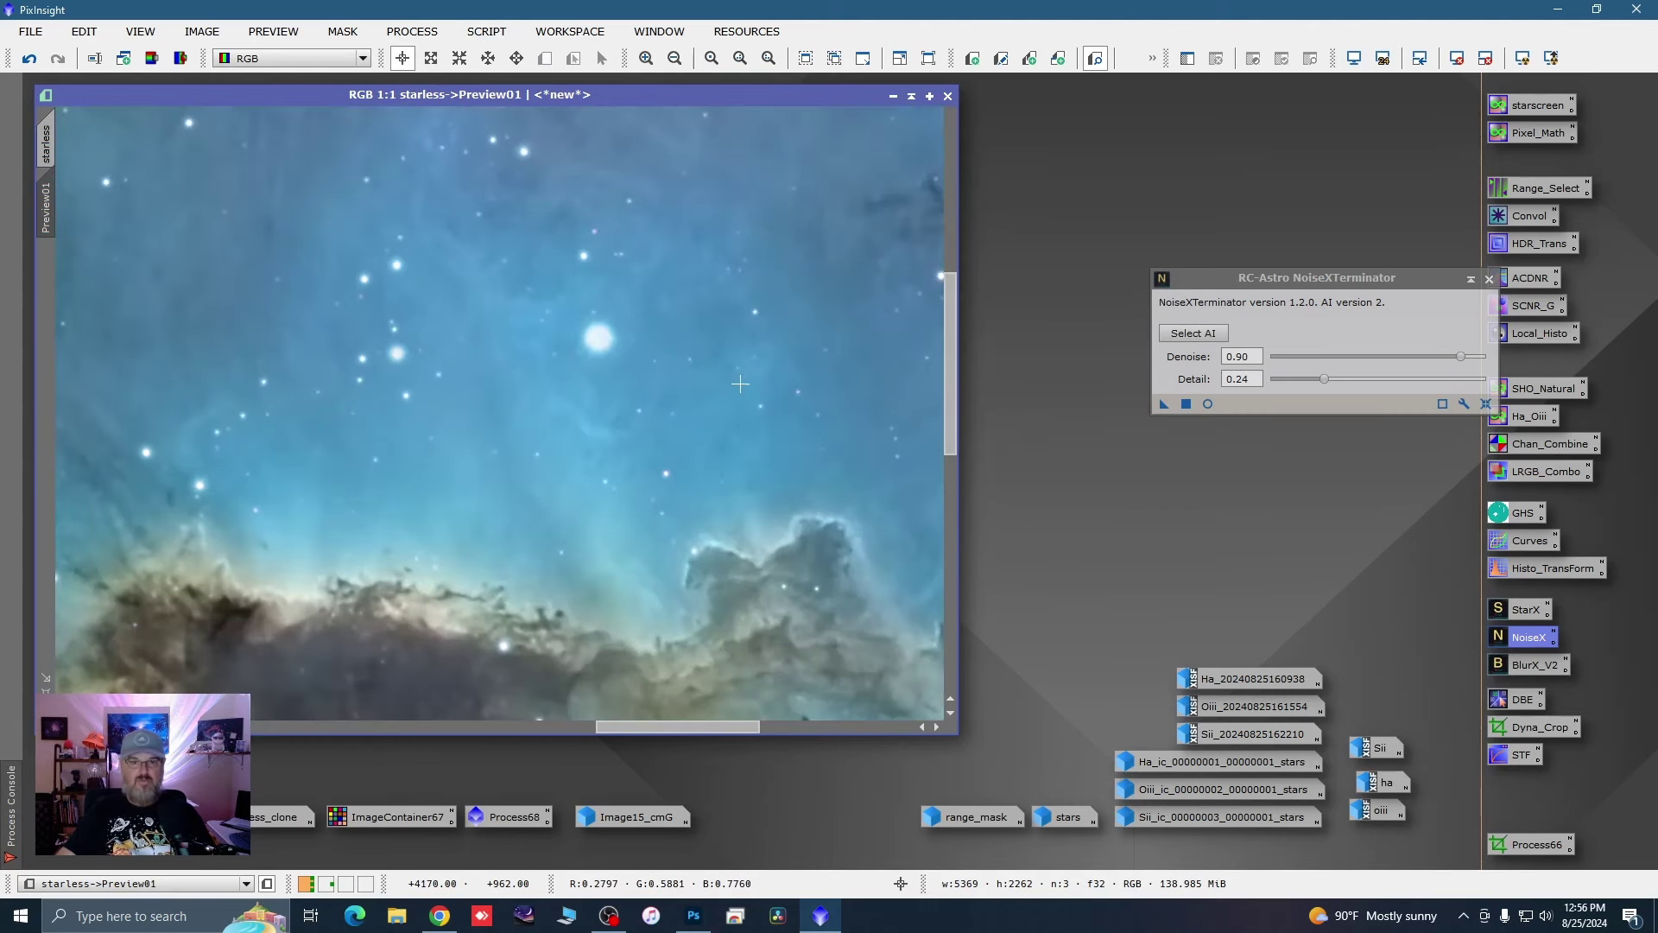
scroll(740, 384, "up", 2)
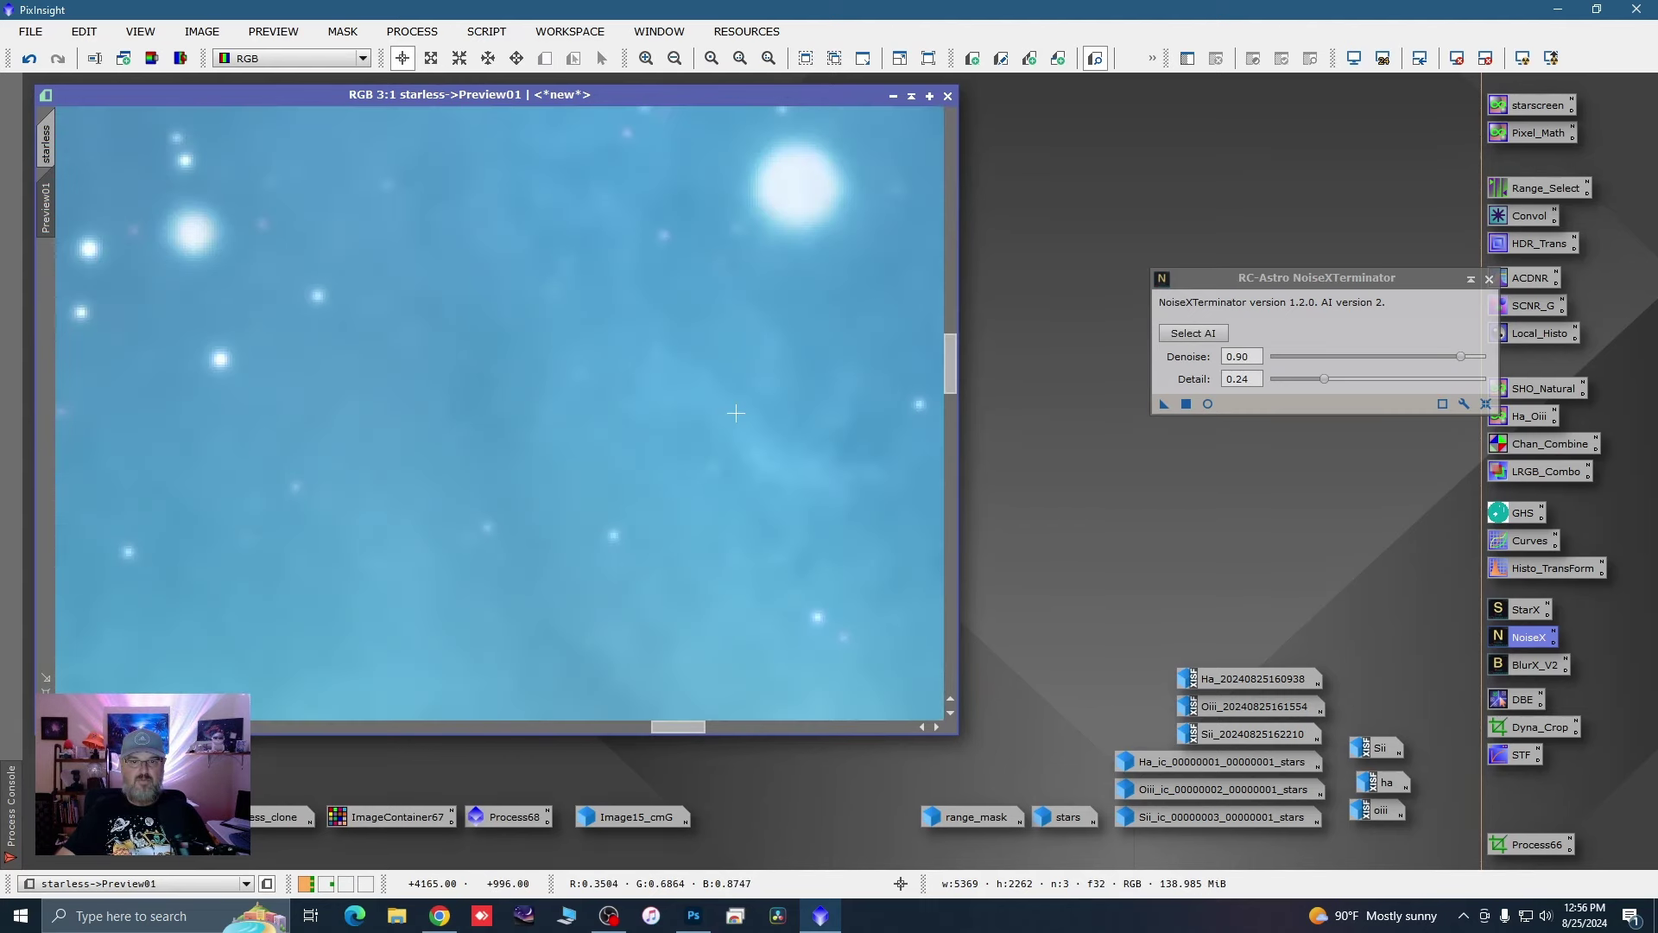
scroll(736, 415, "down", 1)
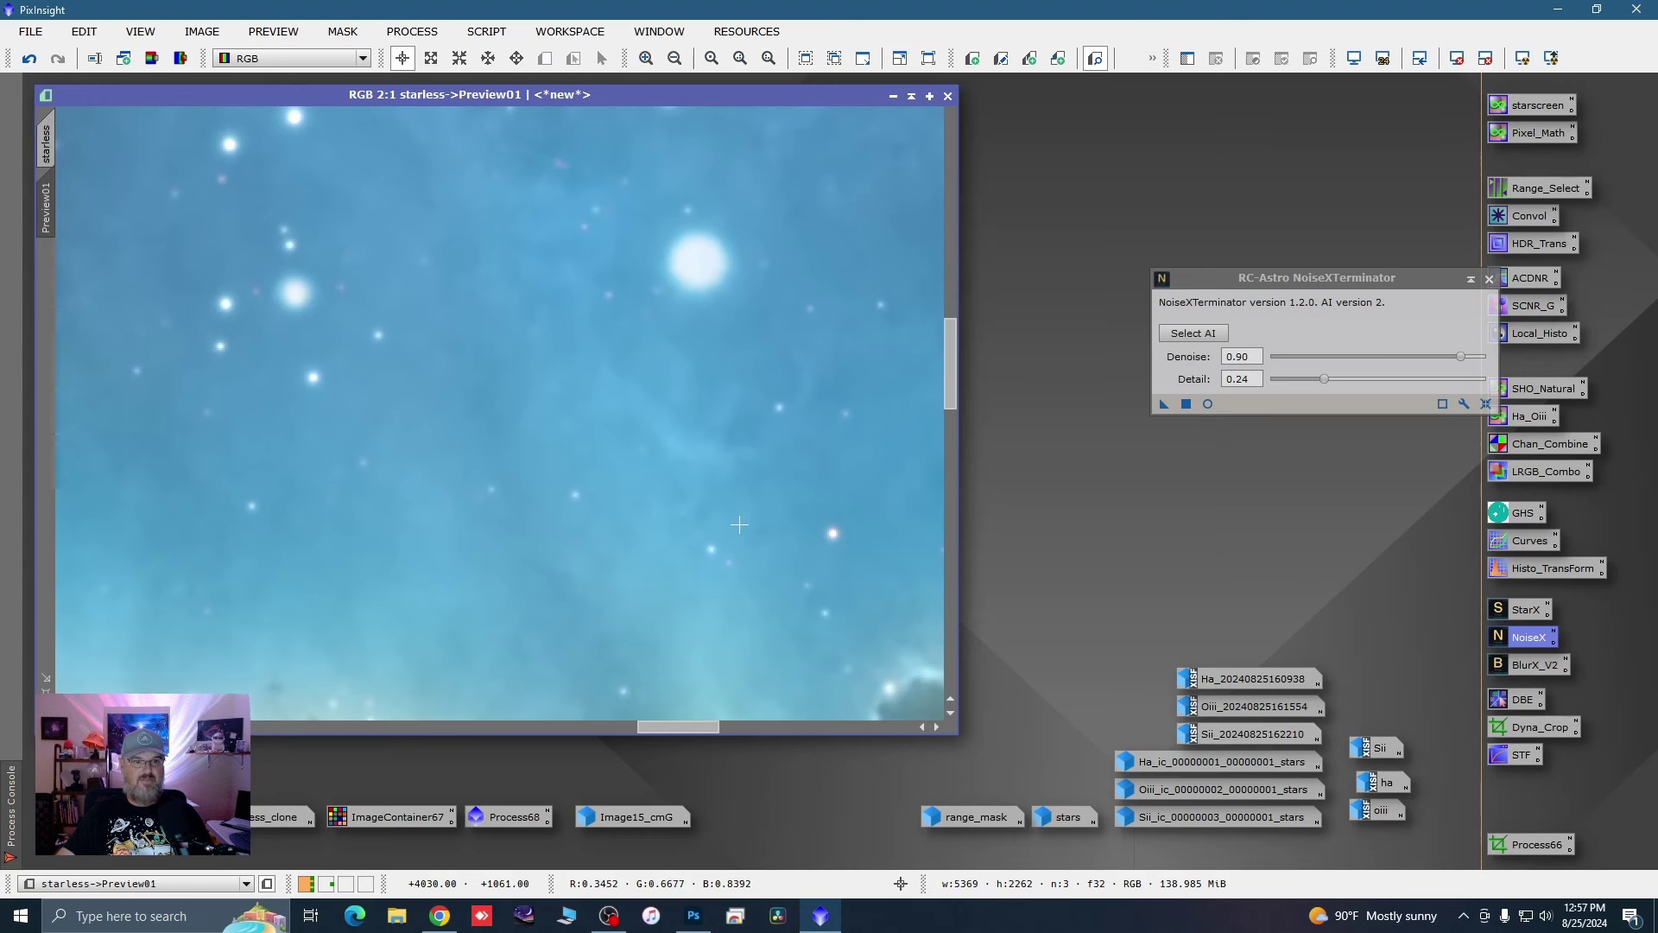
Step: Apply NoiseXTerminator (denoise 0.90, detail 0.24) to the full starless image and close the tool
key("ctrl+Page_Up")
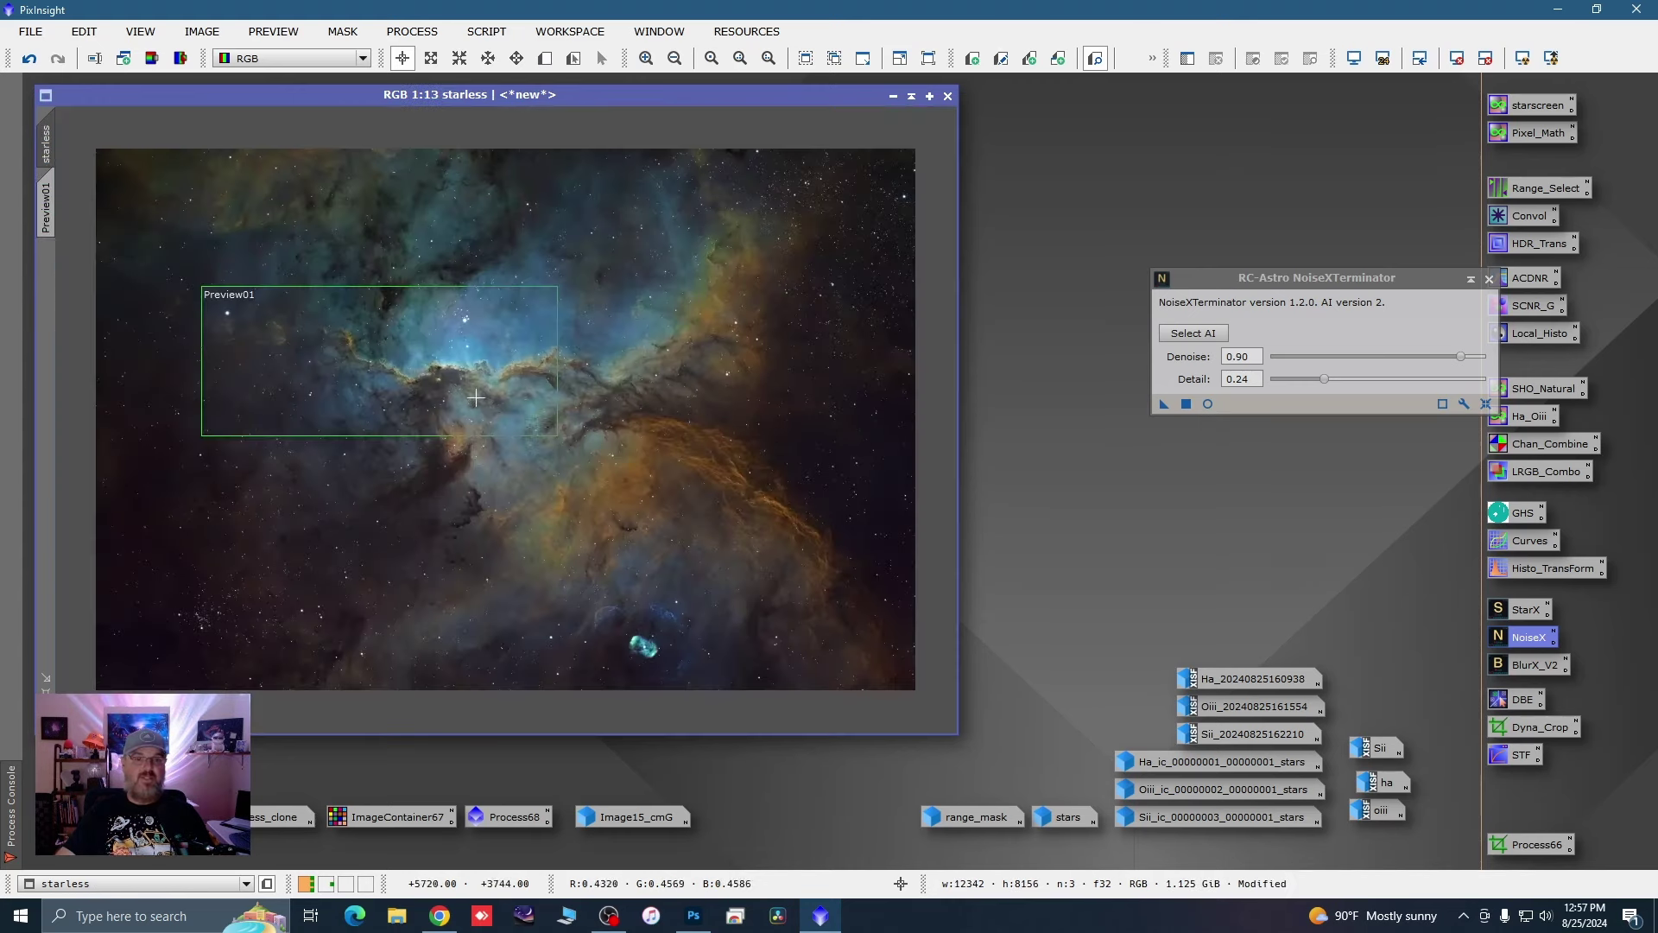
scroll(579, 553, "up", 10)
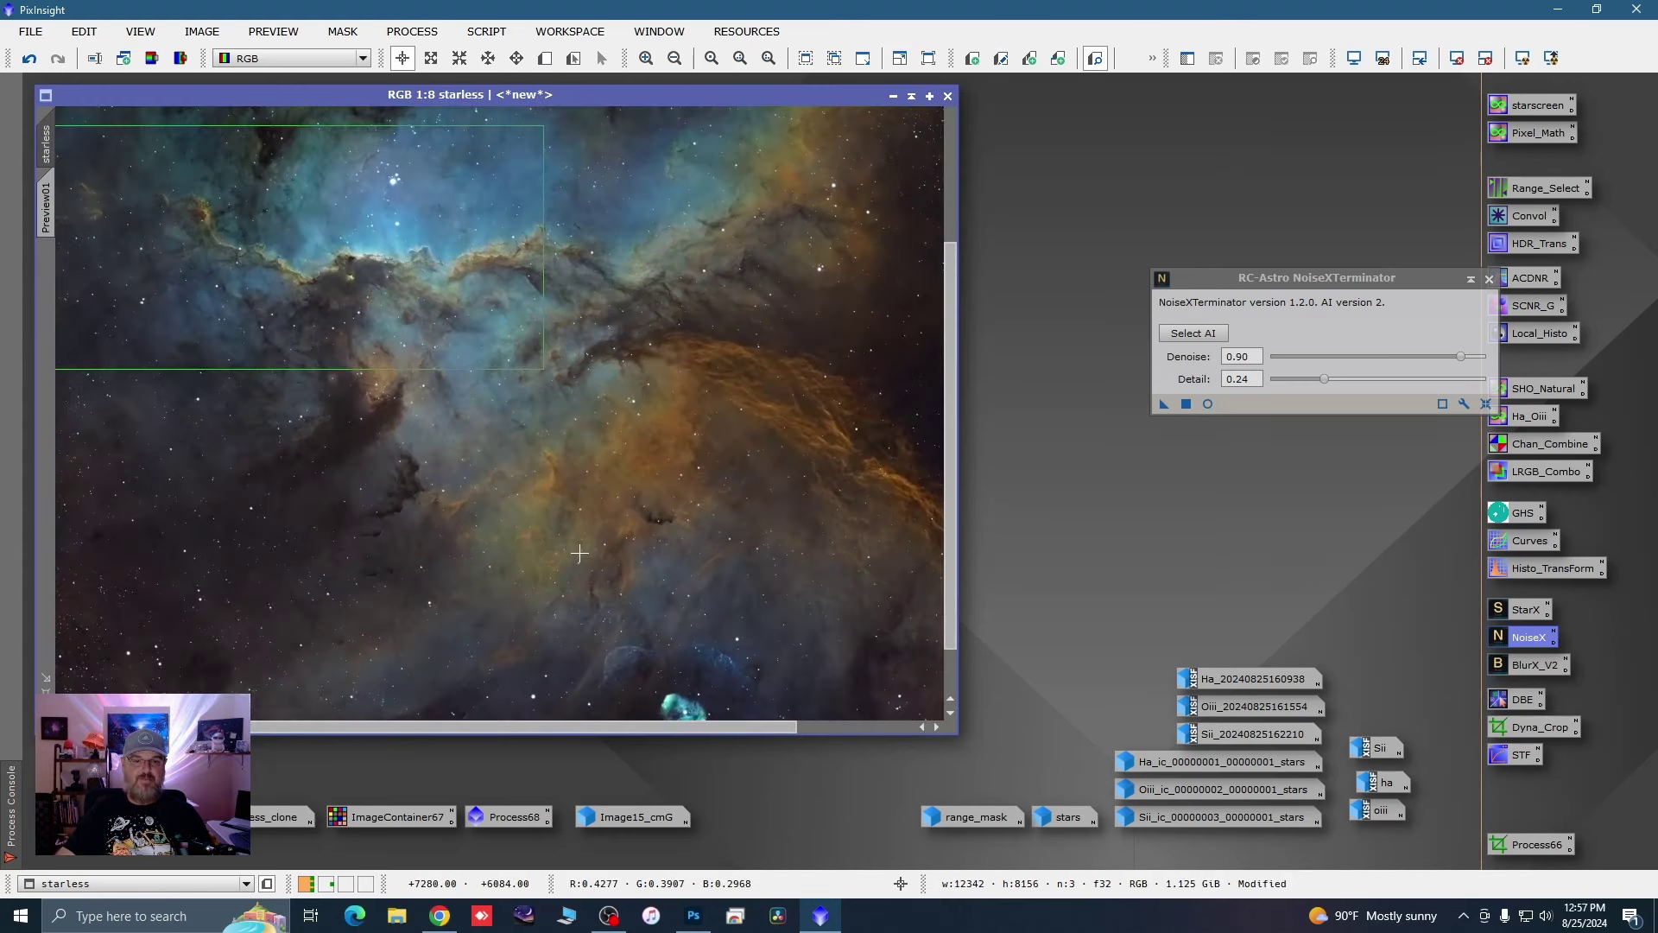
scroll(579, 553, "down", 6)
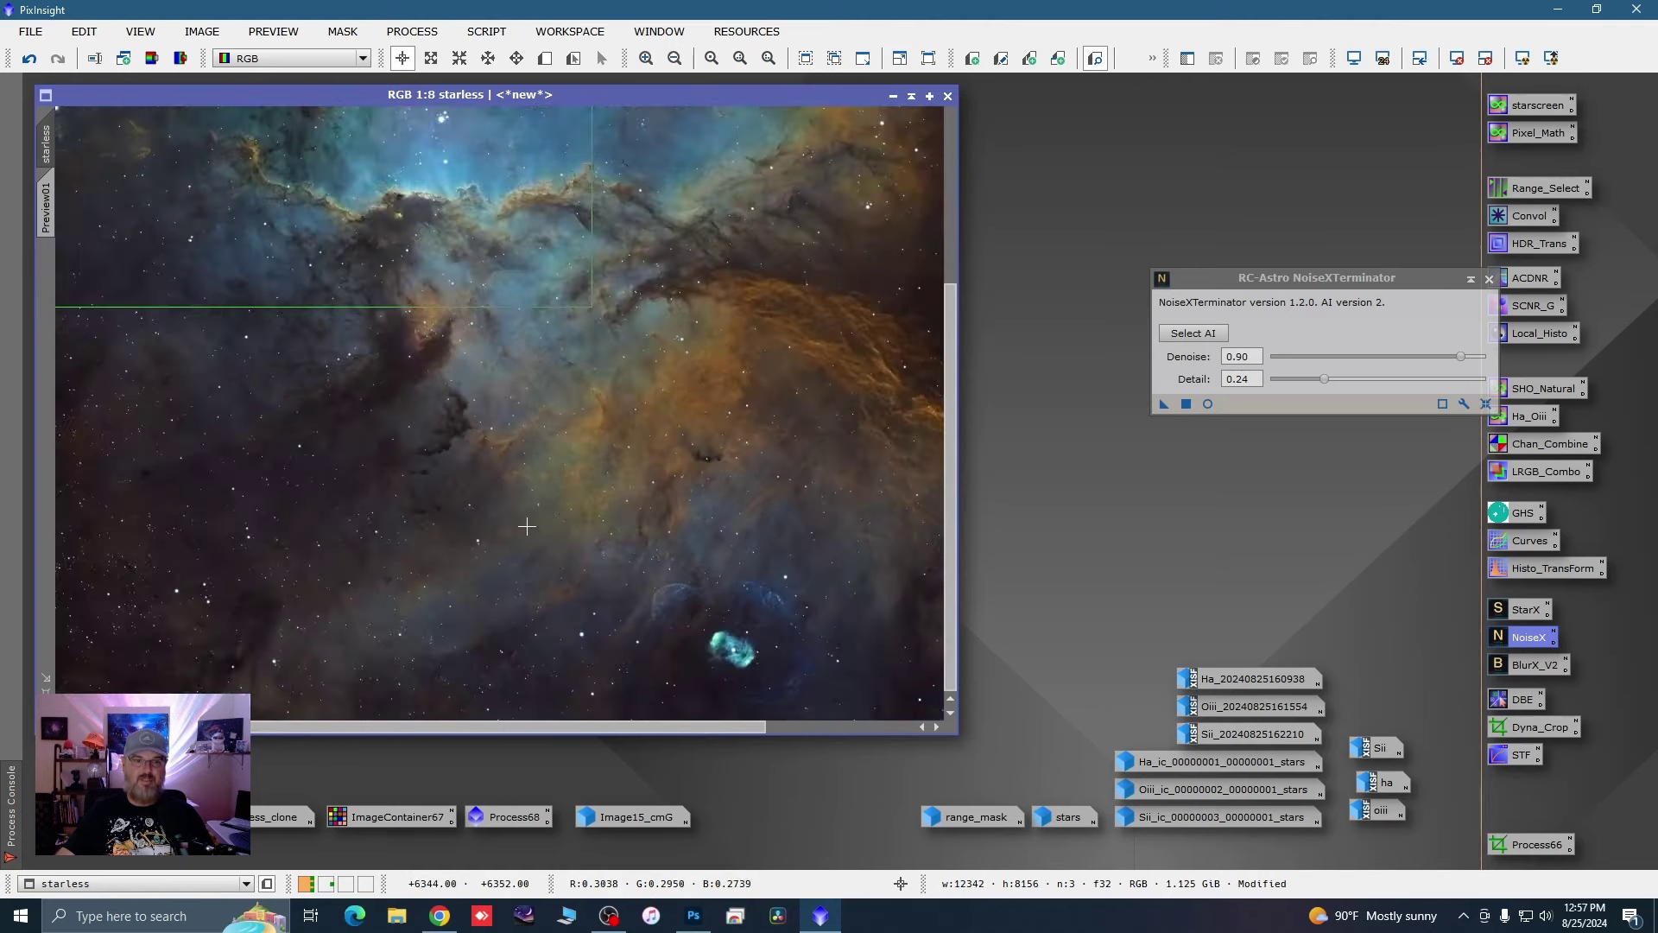
scroll(517, 531, "down", 1)
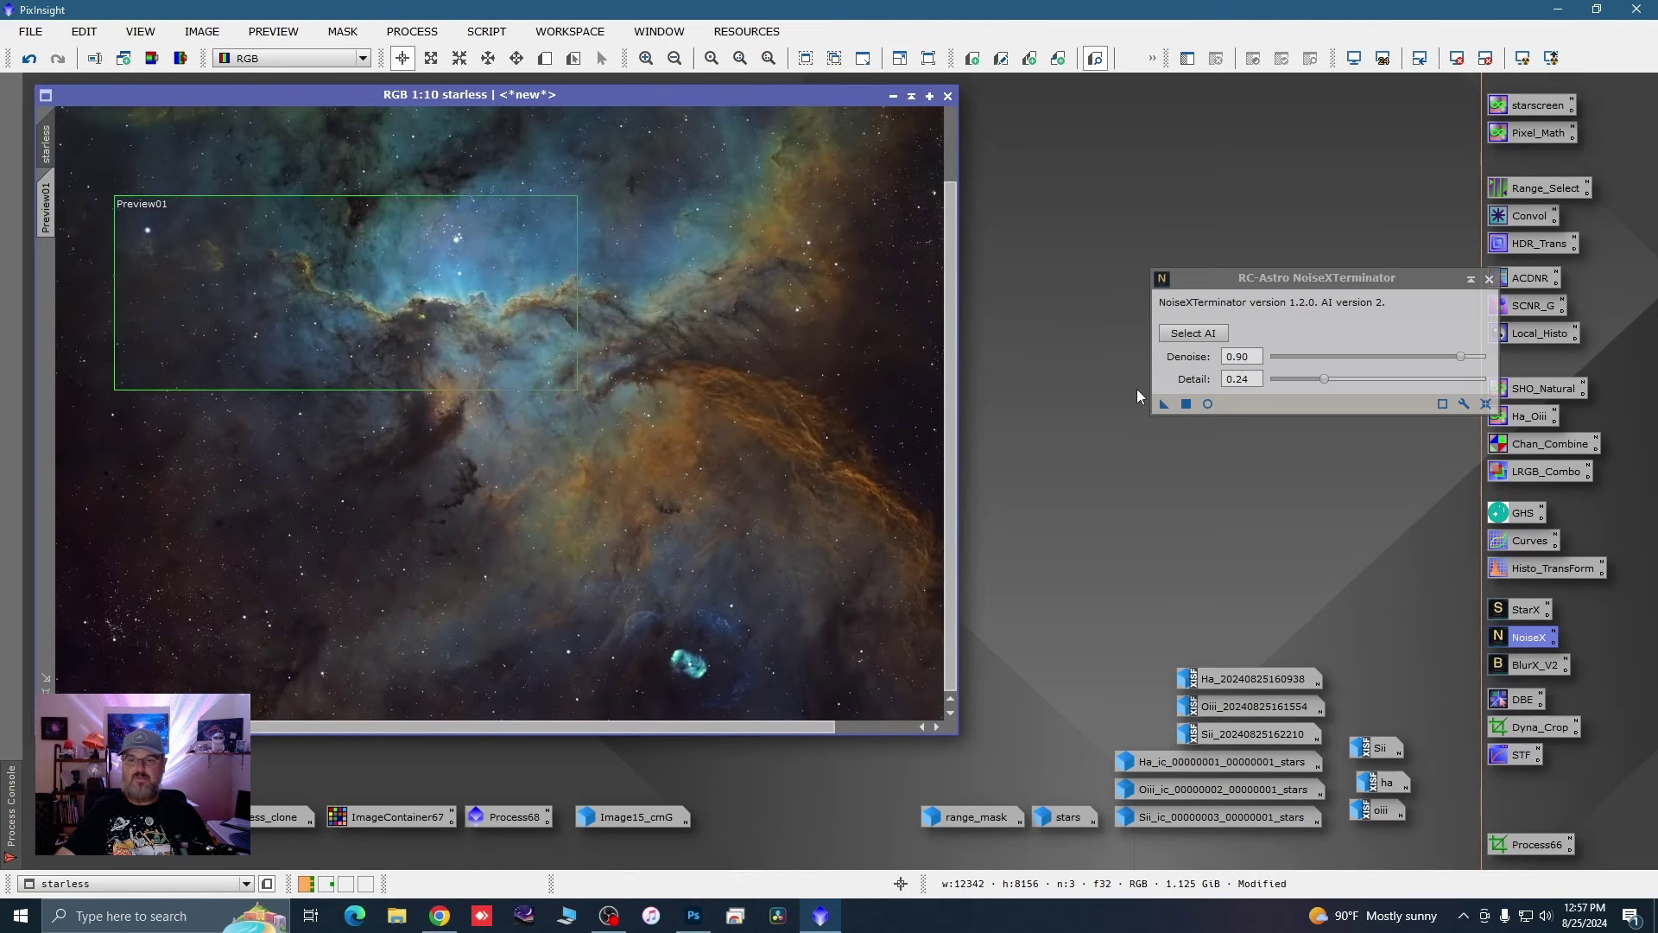
left_click_drag(1164, 403, 943, 416)
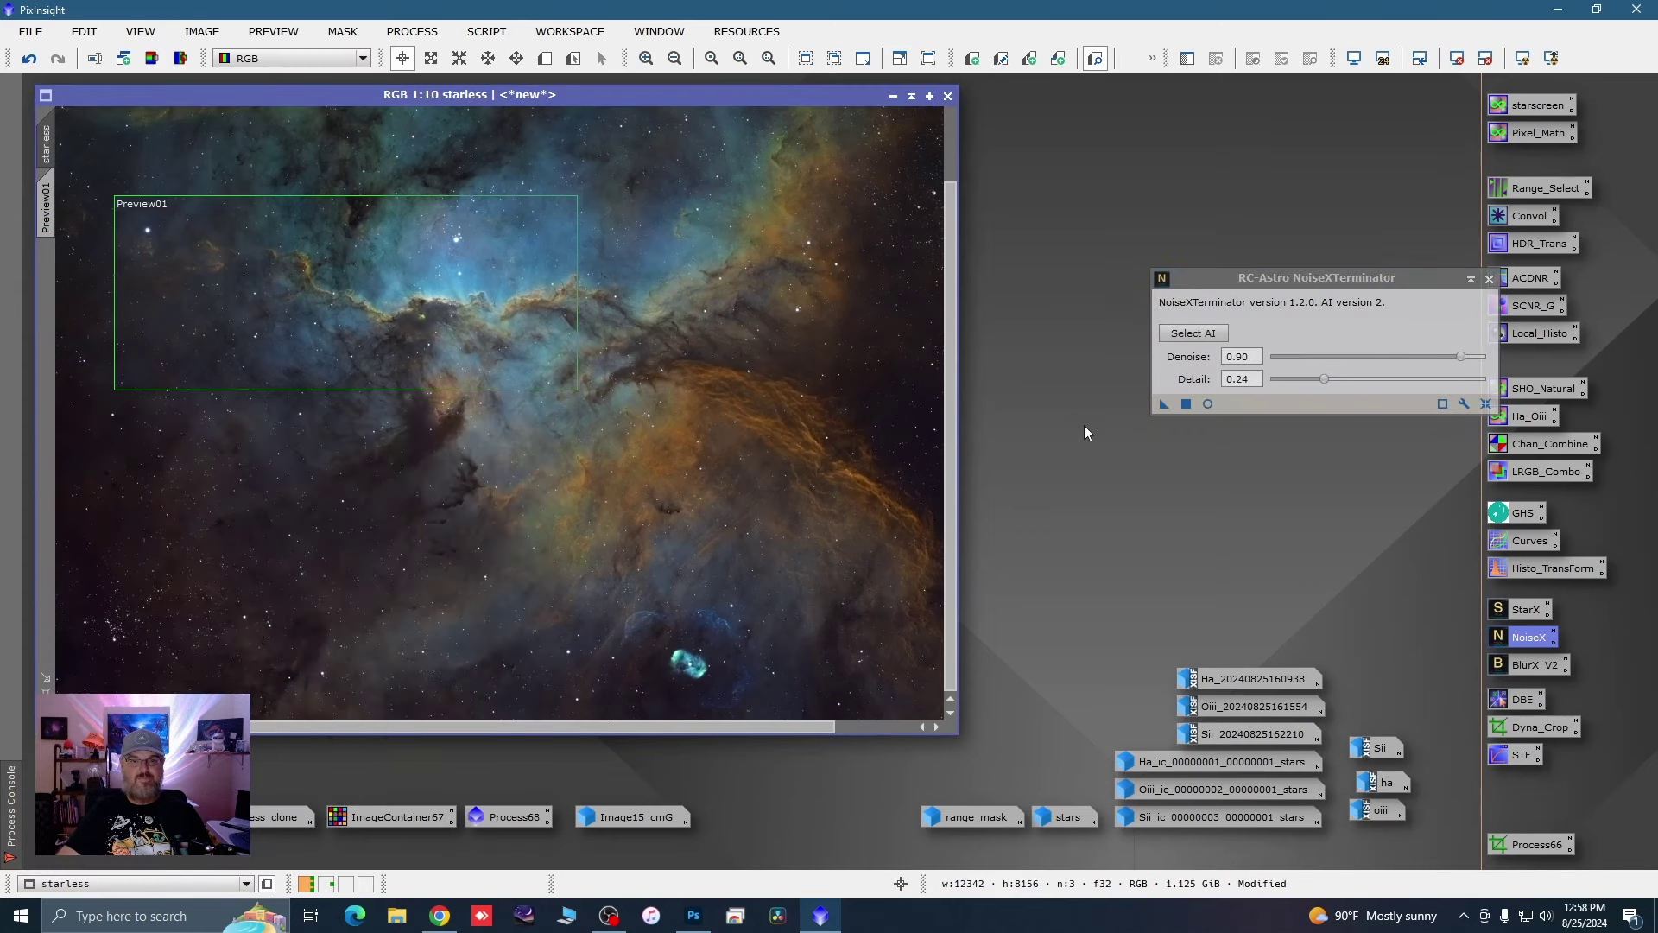
left_click(1489, 278)
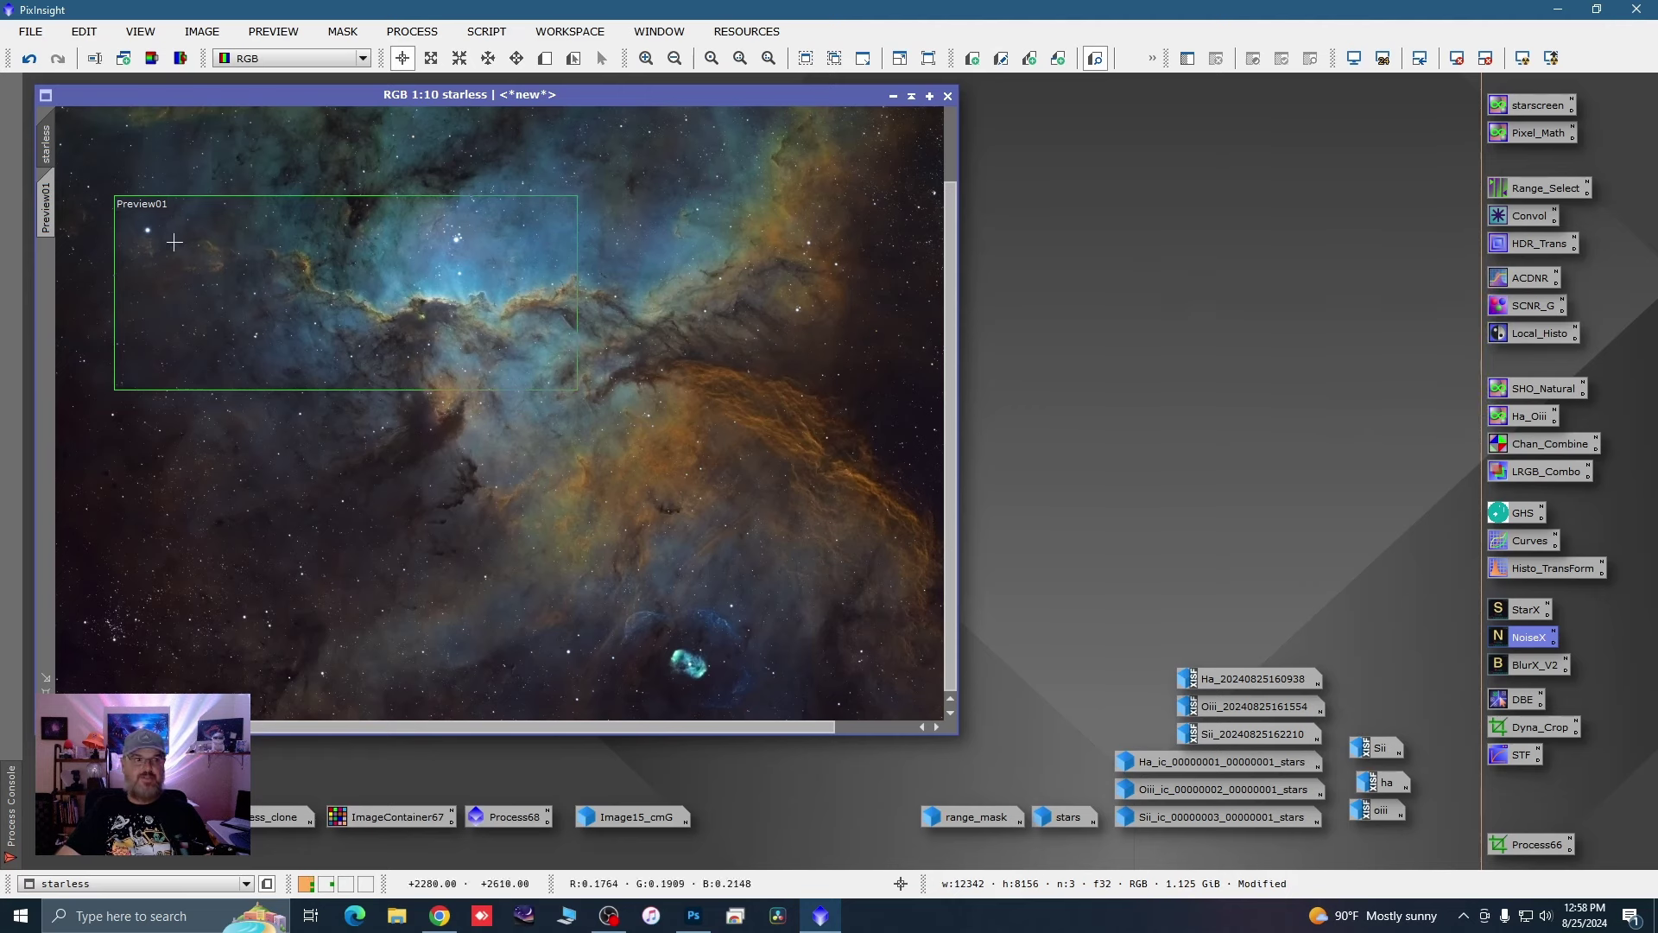
Step: Delete the Preview01 region from the starless image
right_click(40, 214)
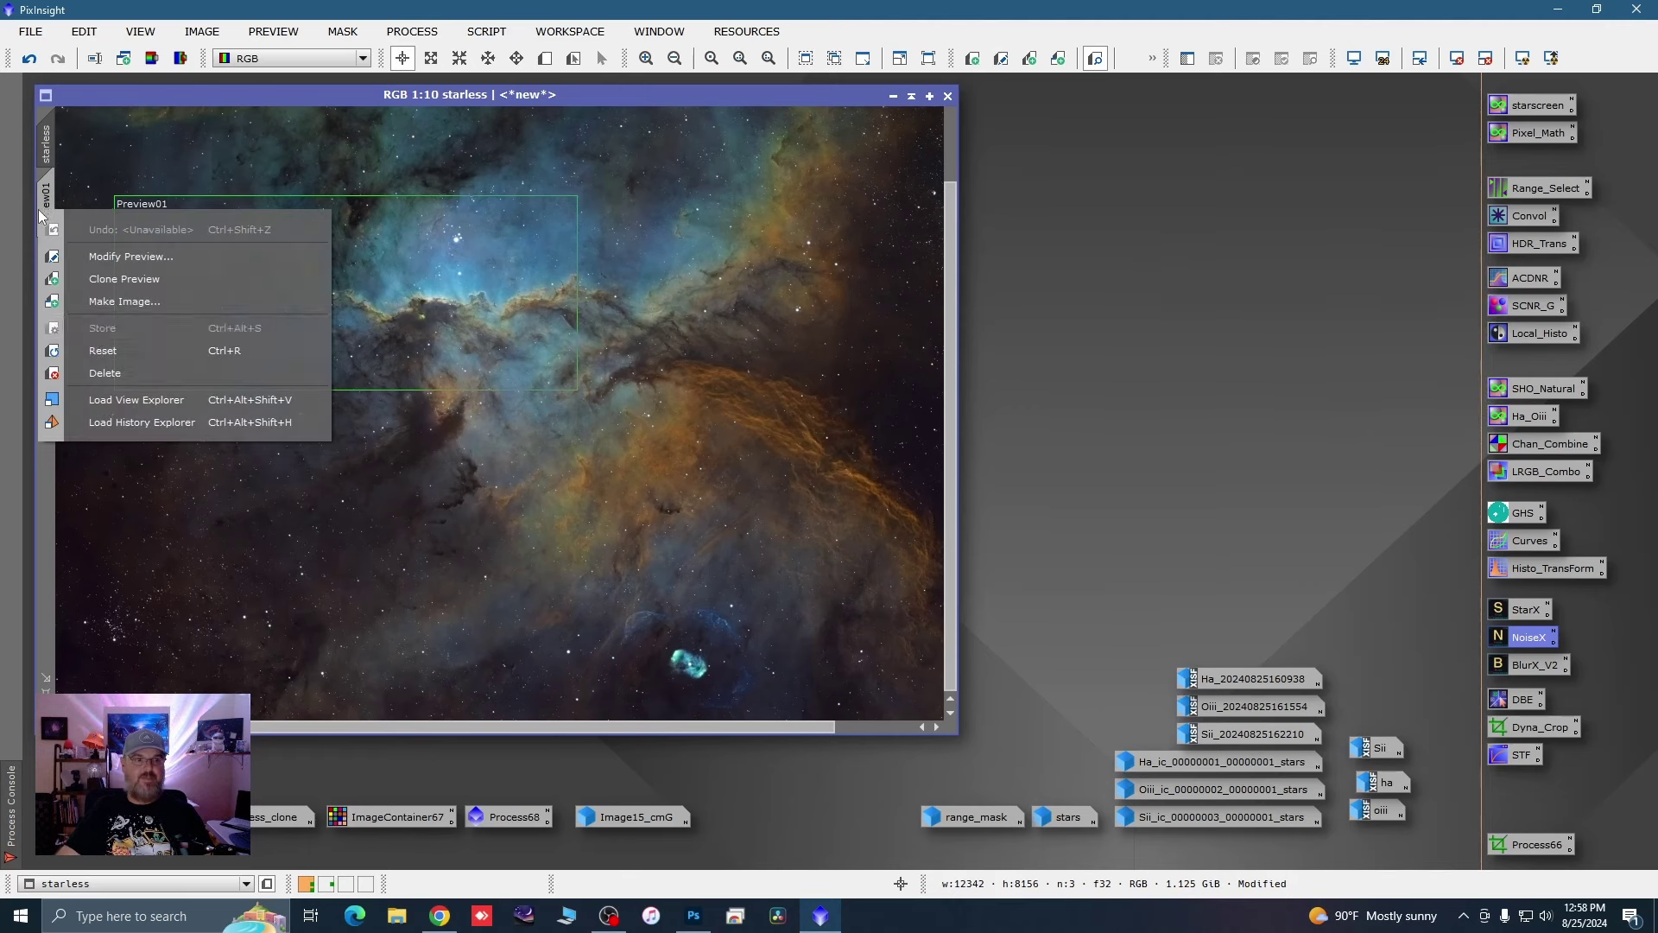
left_click(103, 372)
scroll(715, 379, "down", 1)
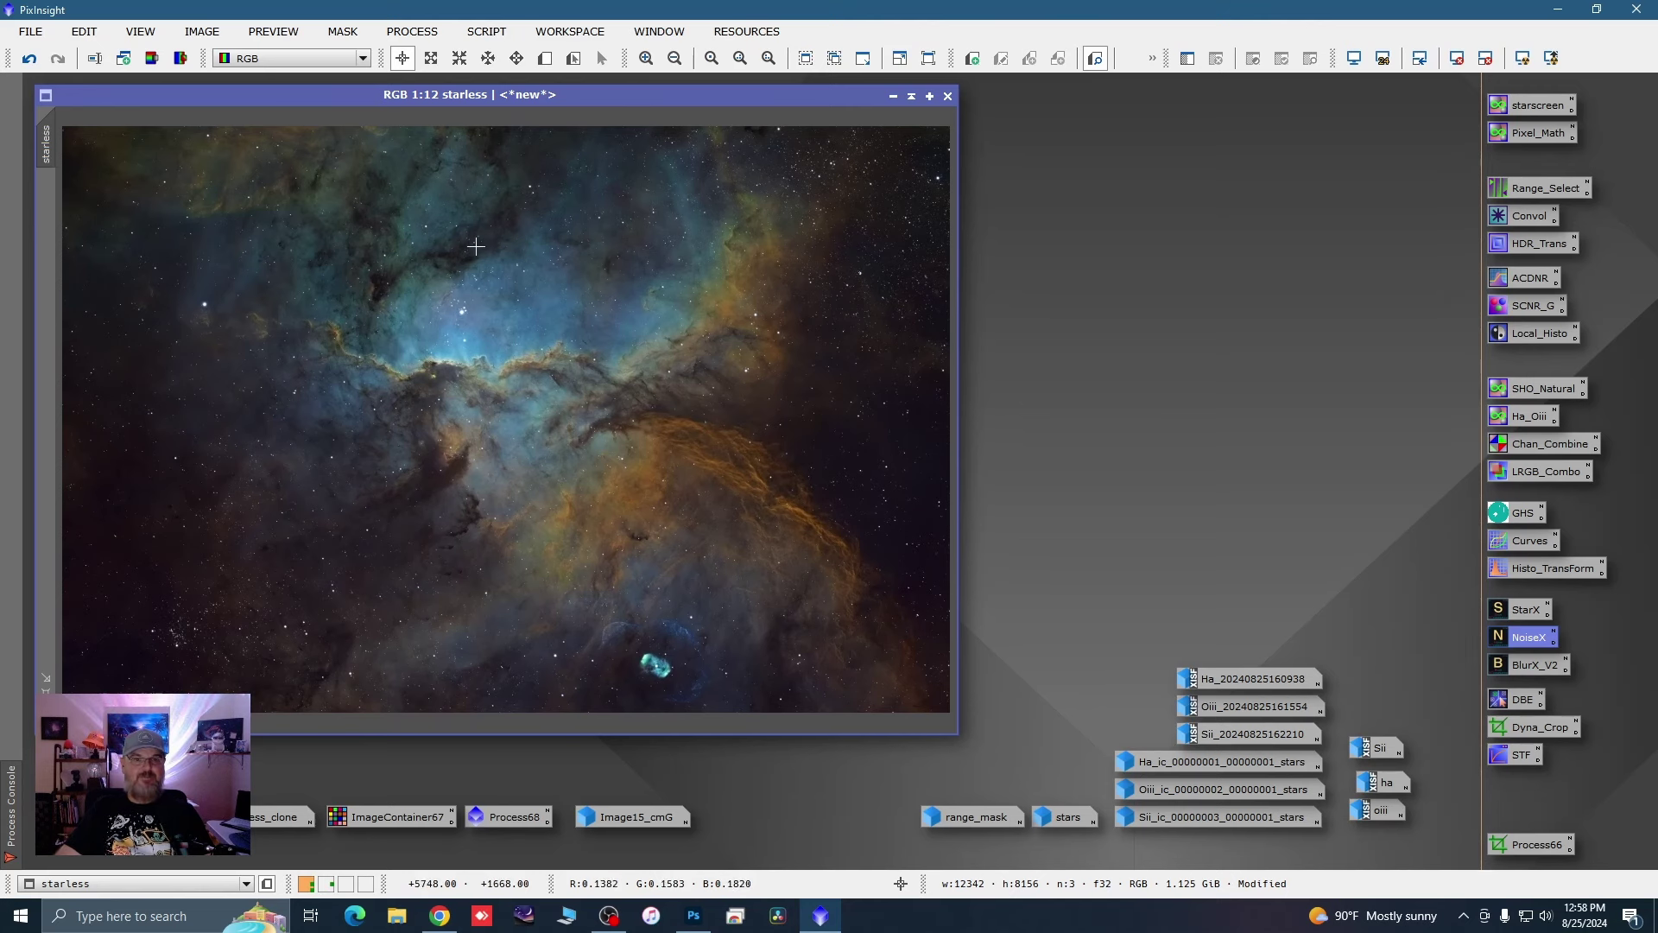
Step: Duplicate the starless image, name the copy pix_orton, and minimize it to an icon
left_click_drag(54, 151, 380, 299)
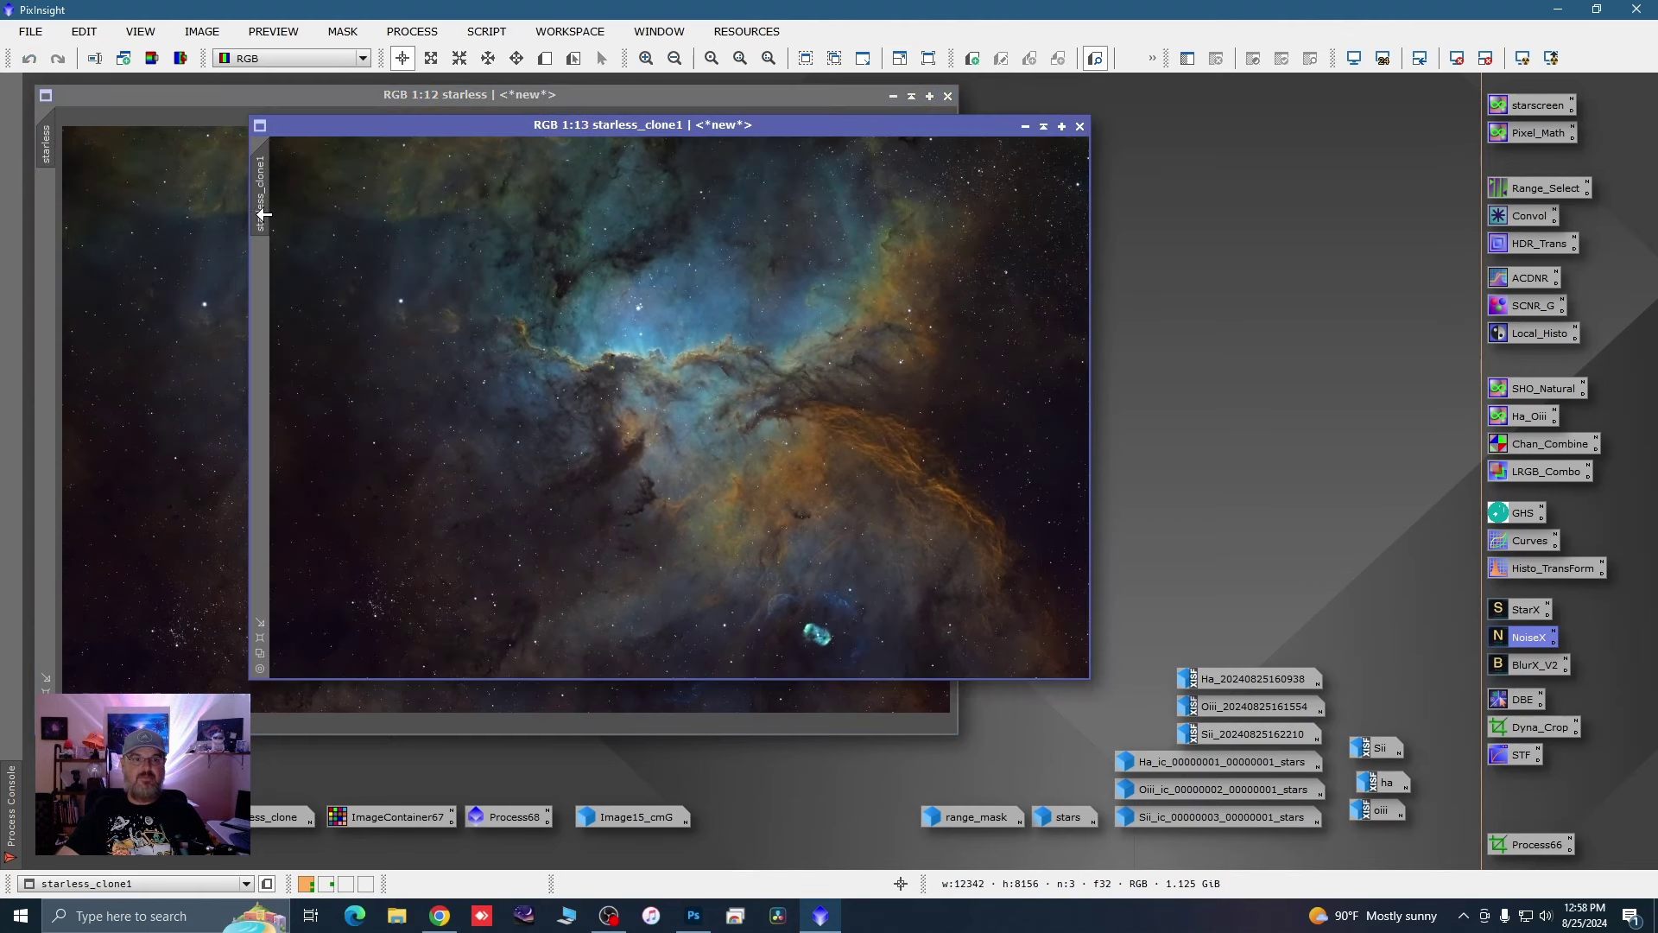
double_click(259, 215)
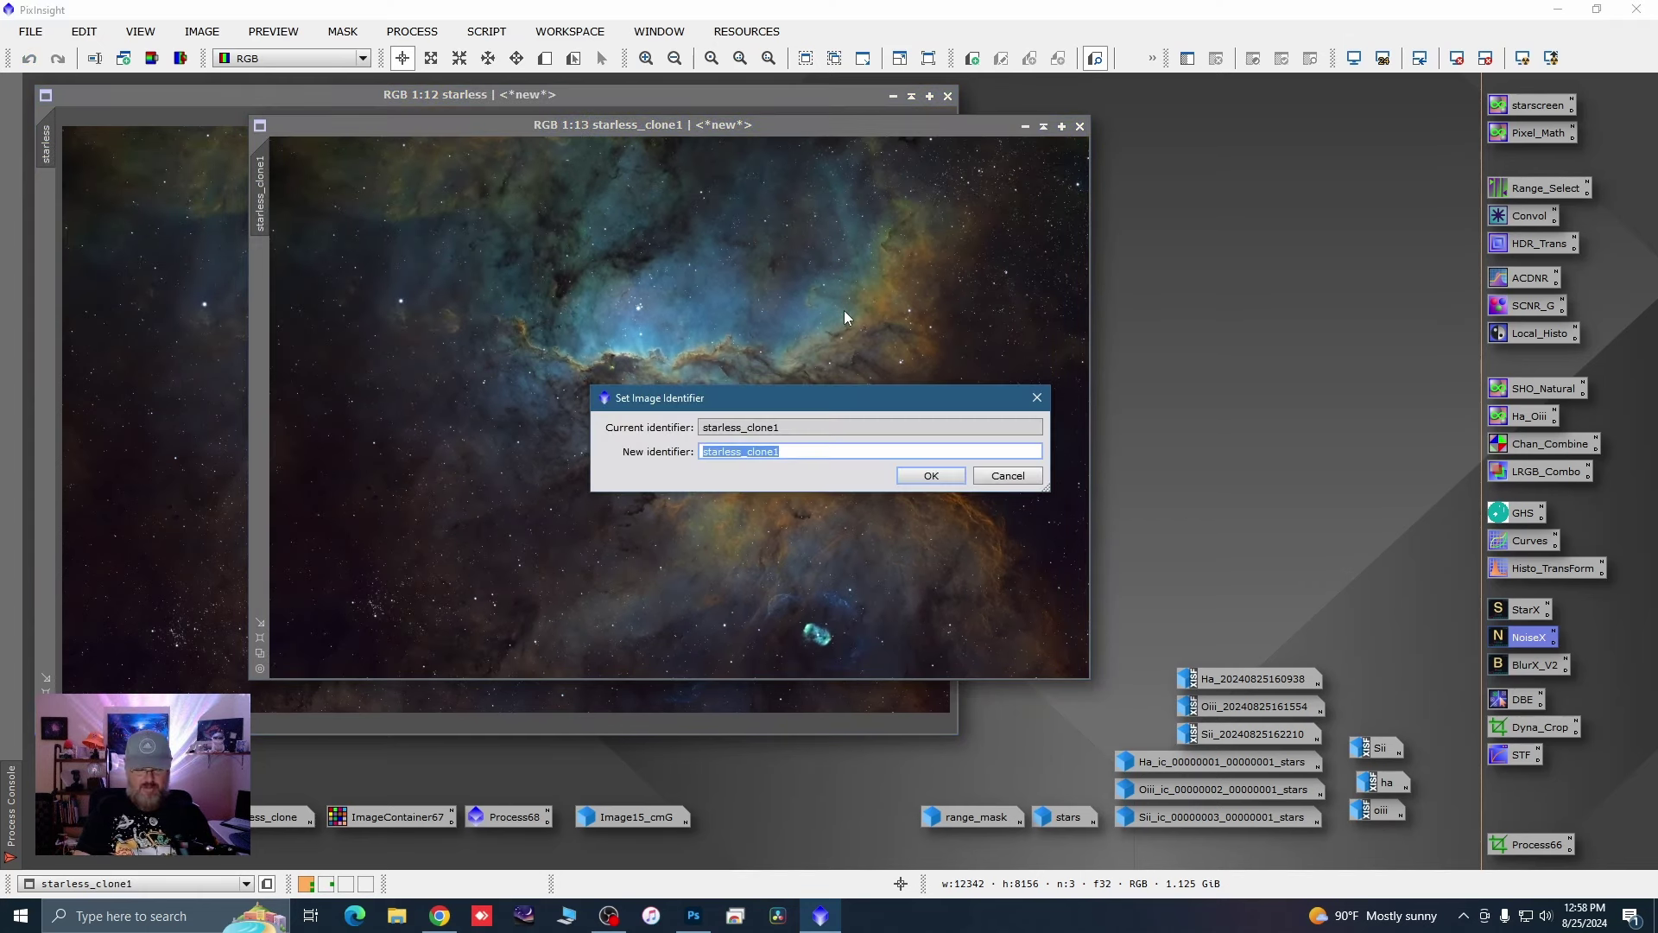
type("p")
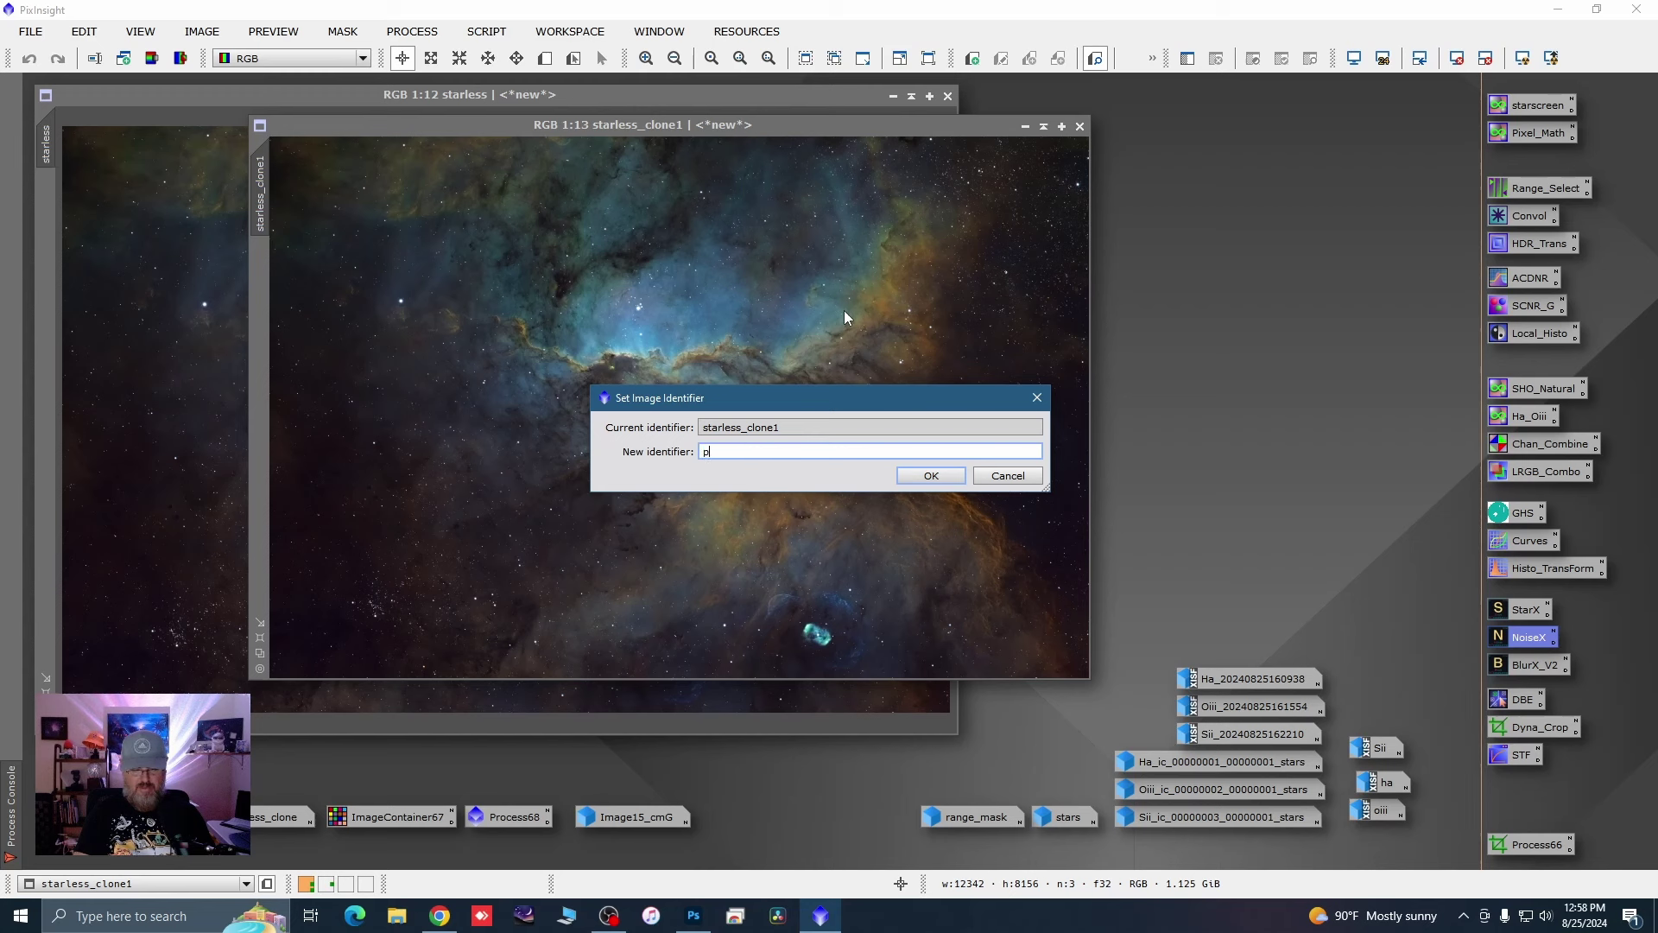
type("ix_")
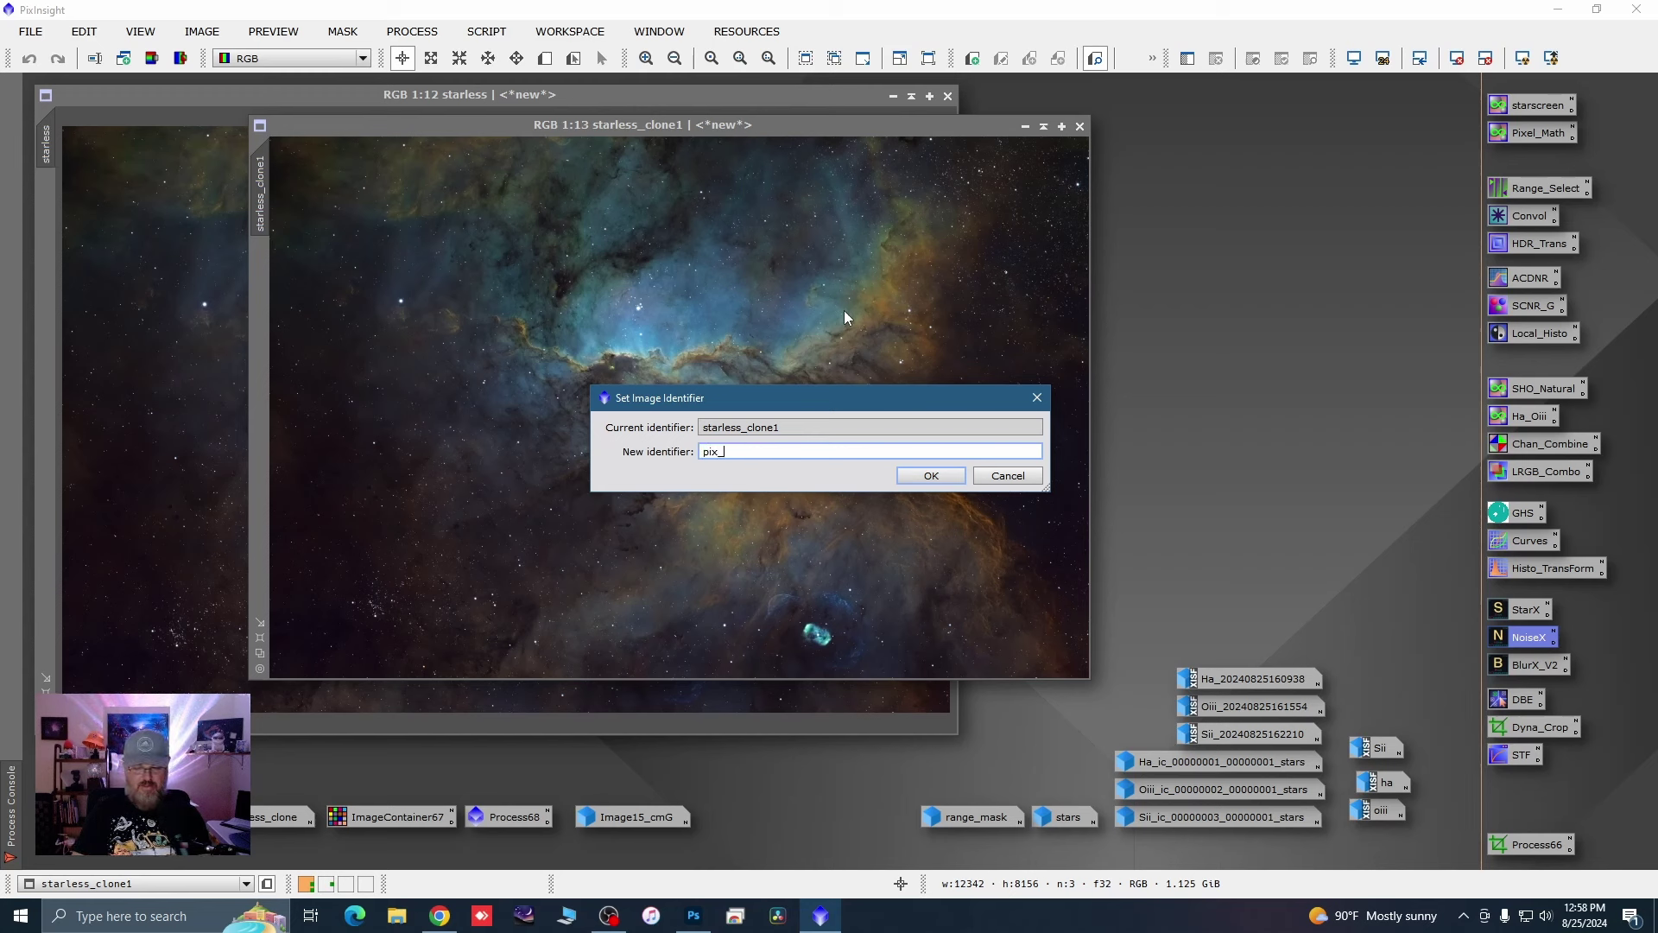
type("orton")
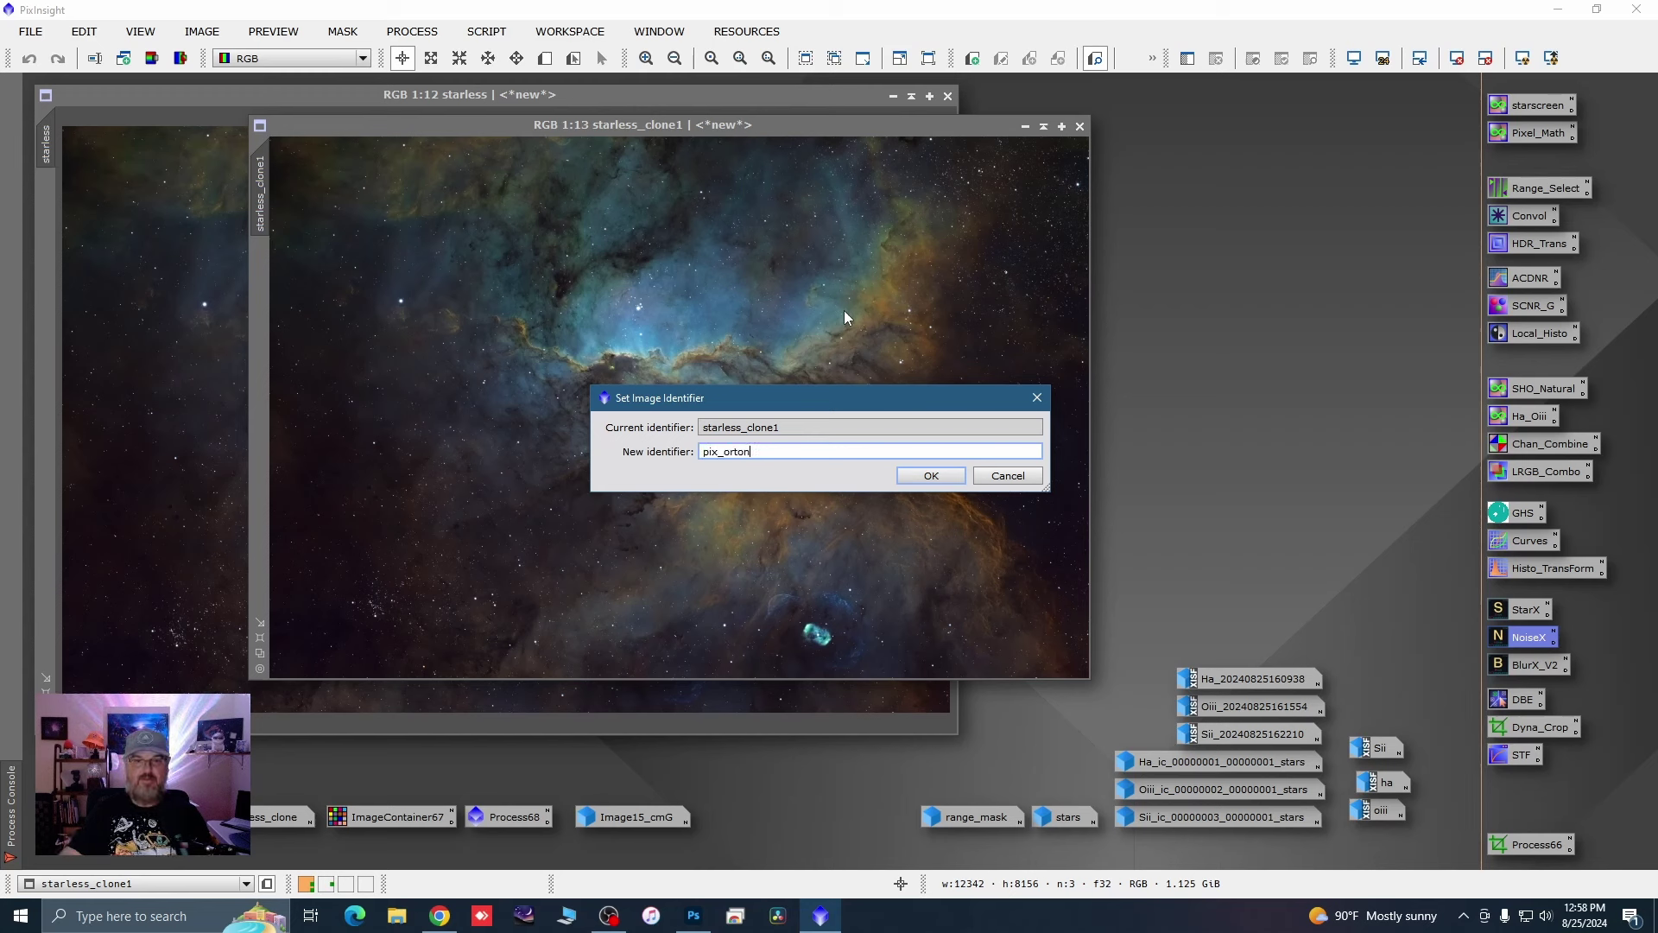
left_click(931, 475)
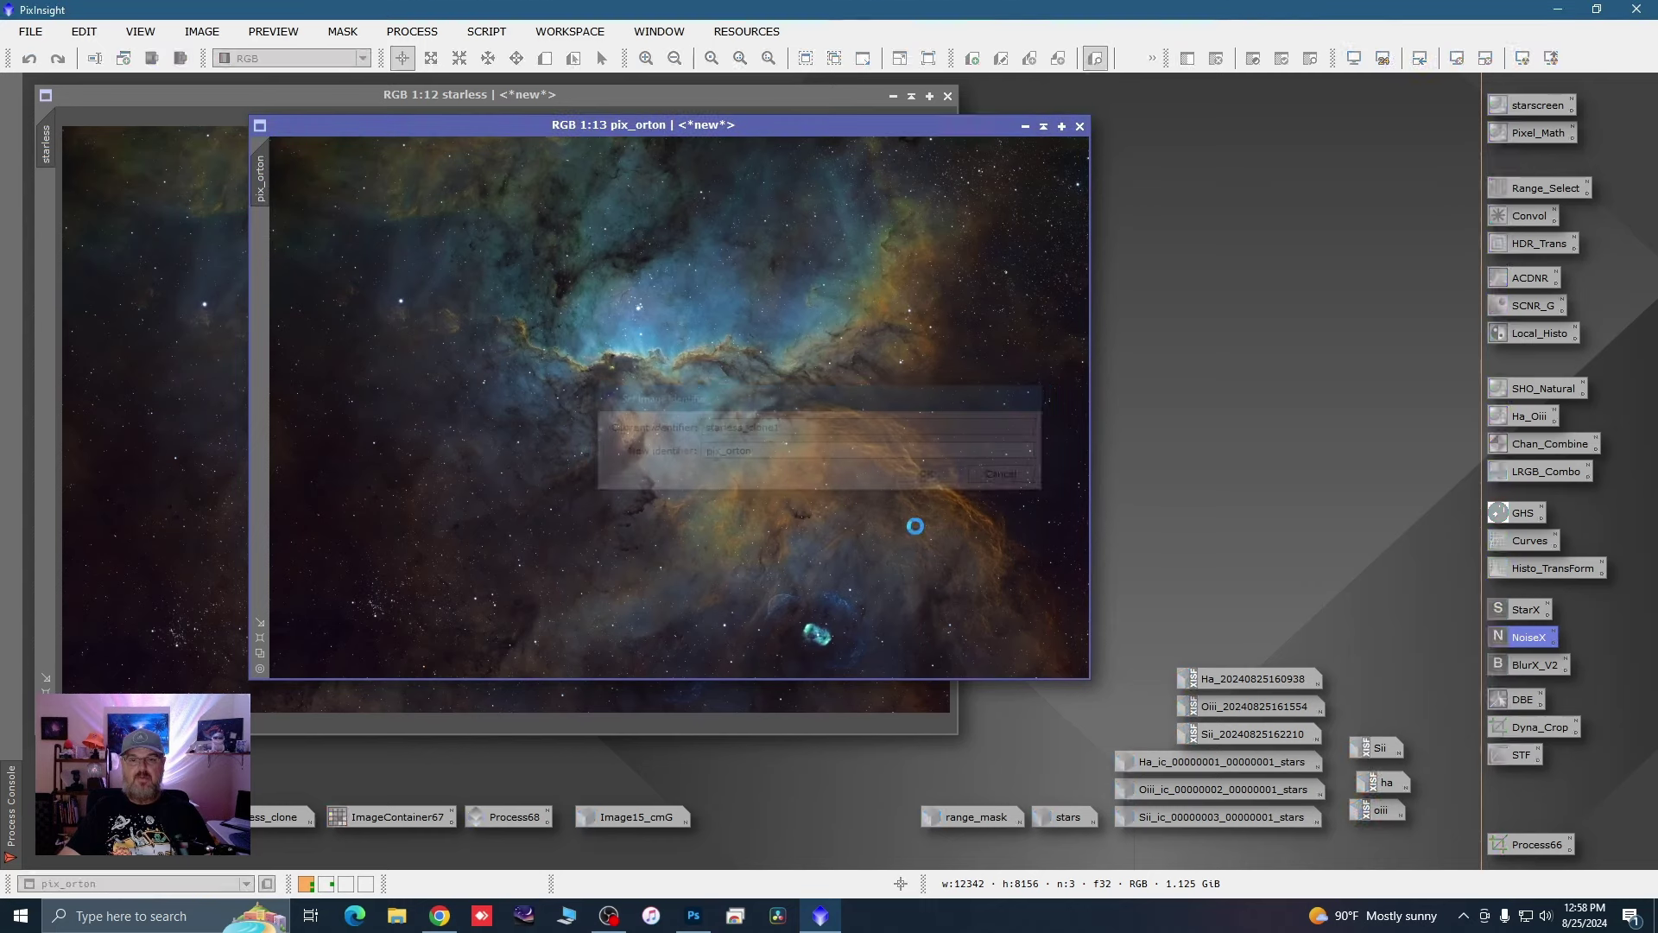
left_click(1026, 127)
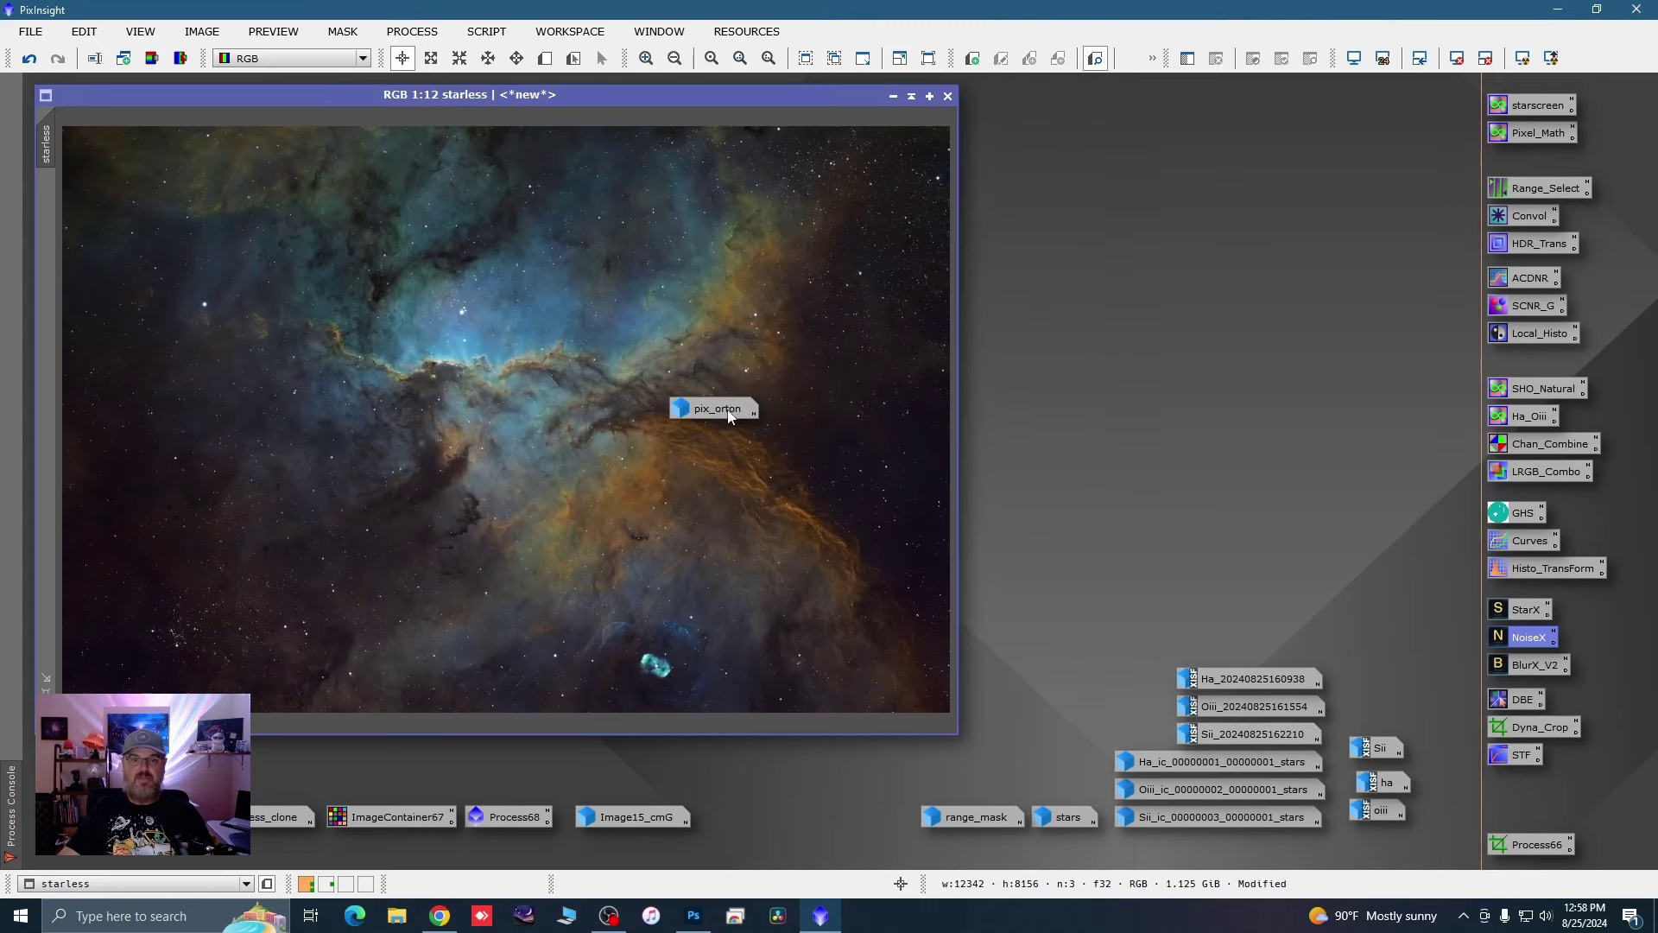
left_click_drag(732, 412, 1261, 635)
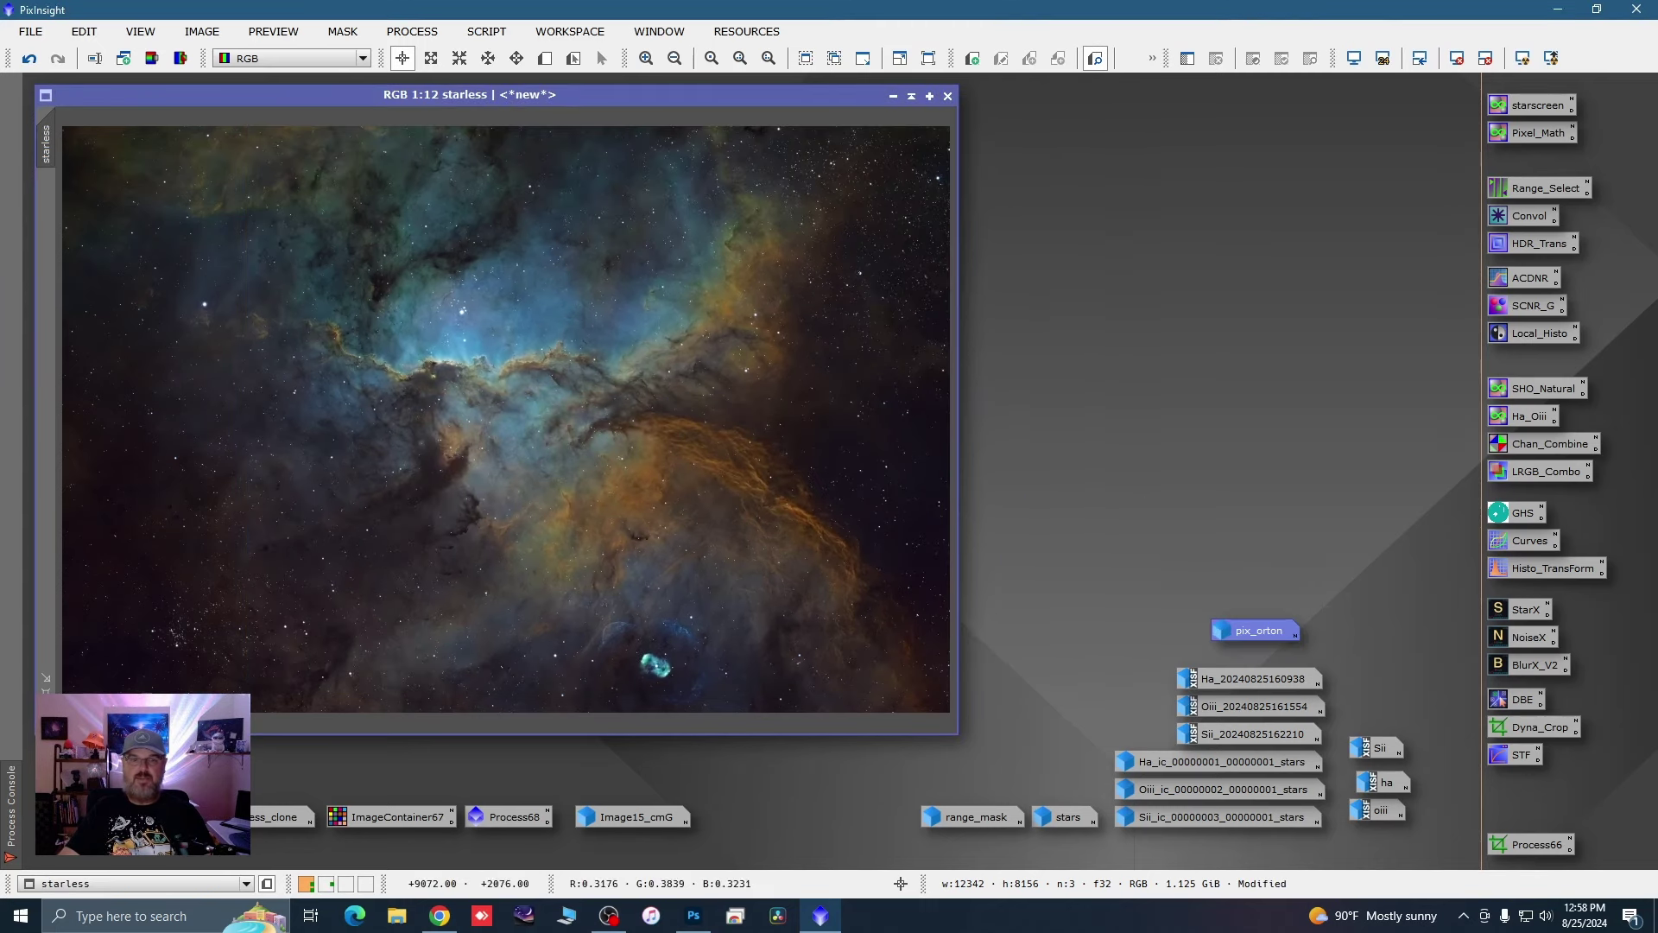
Step: Rename the starless image to ps_orton
double_click(47, 143)
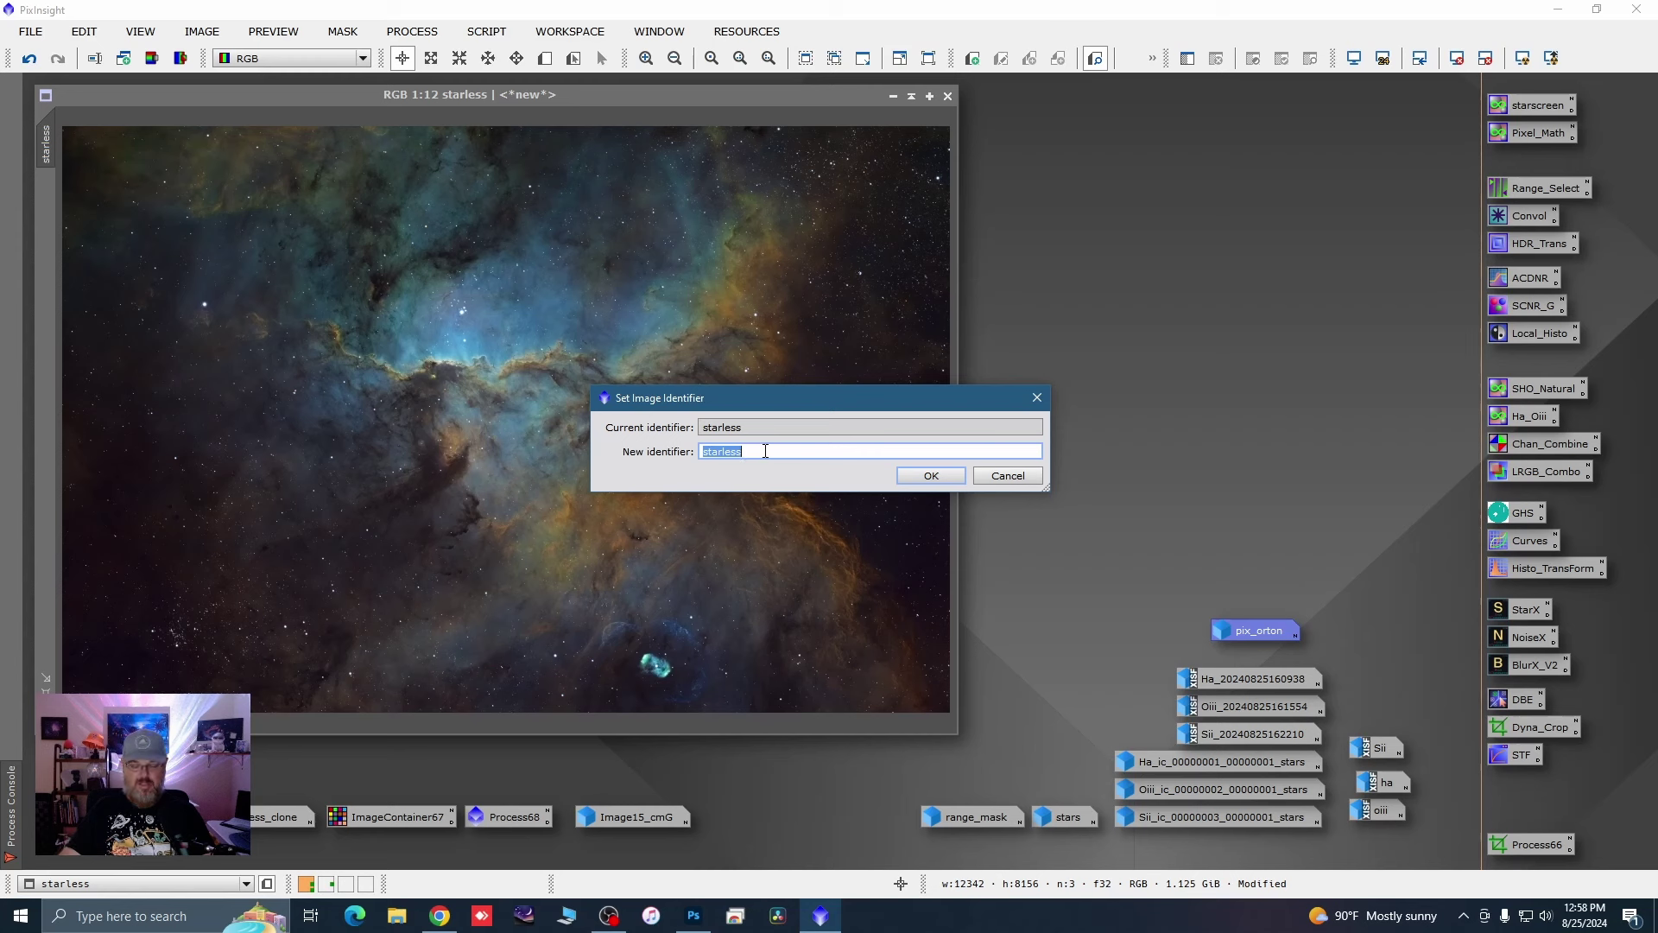
type("ps_or")
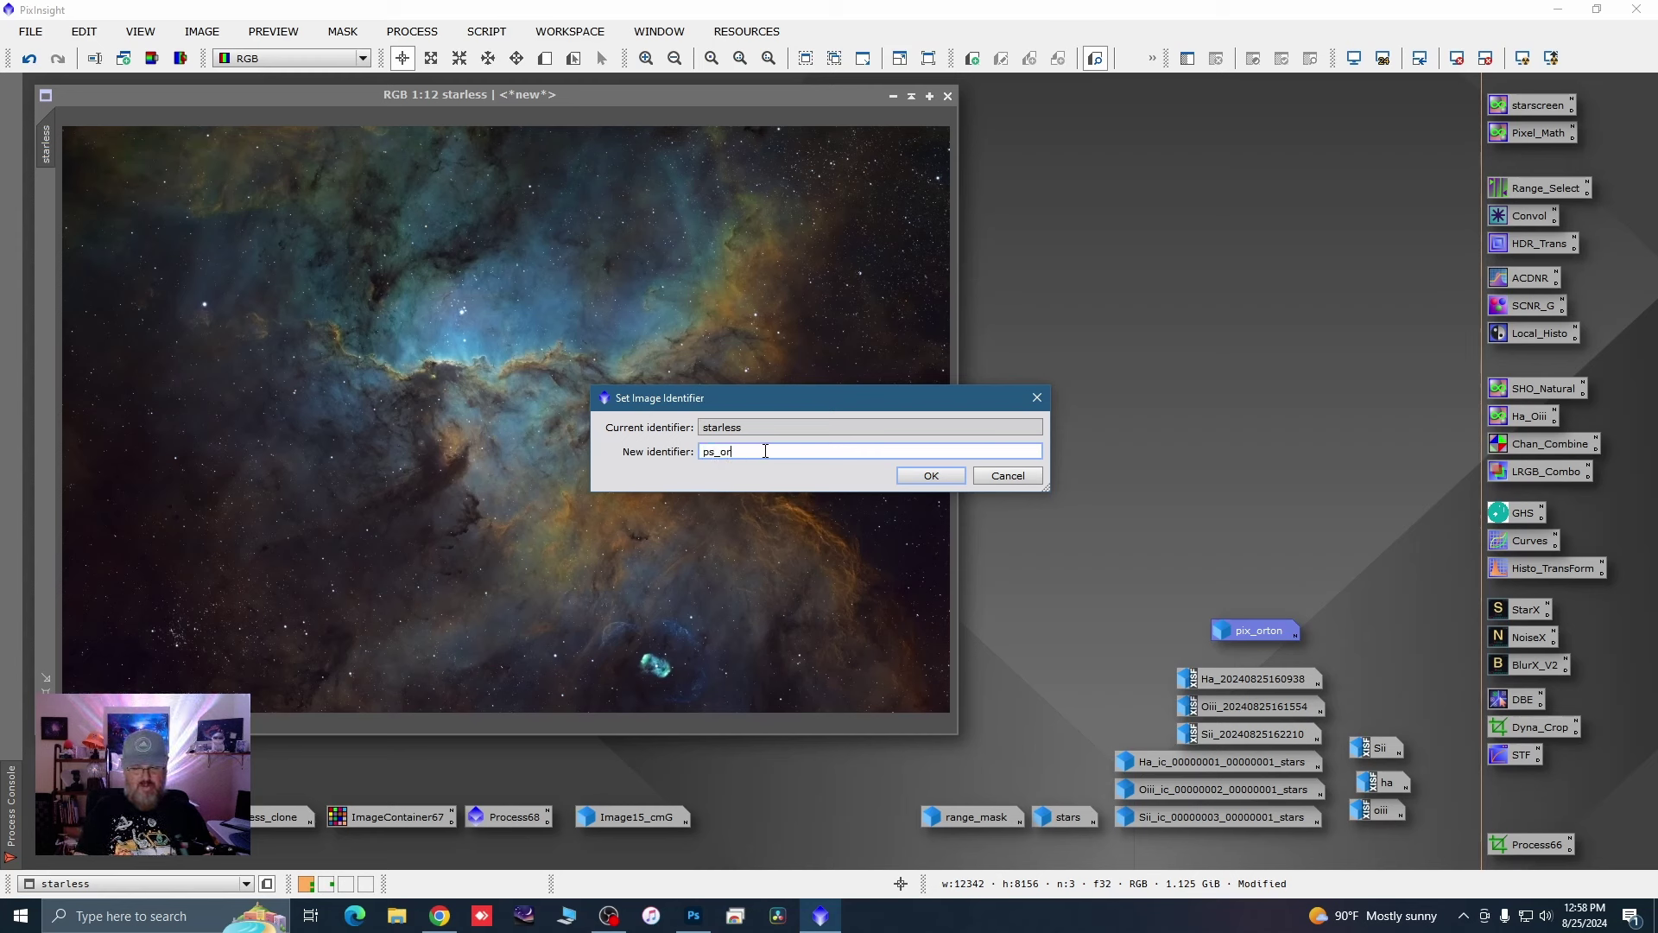
type("ton")
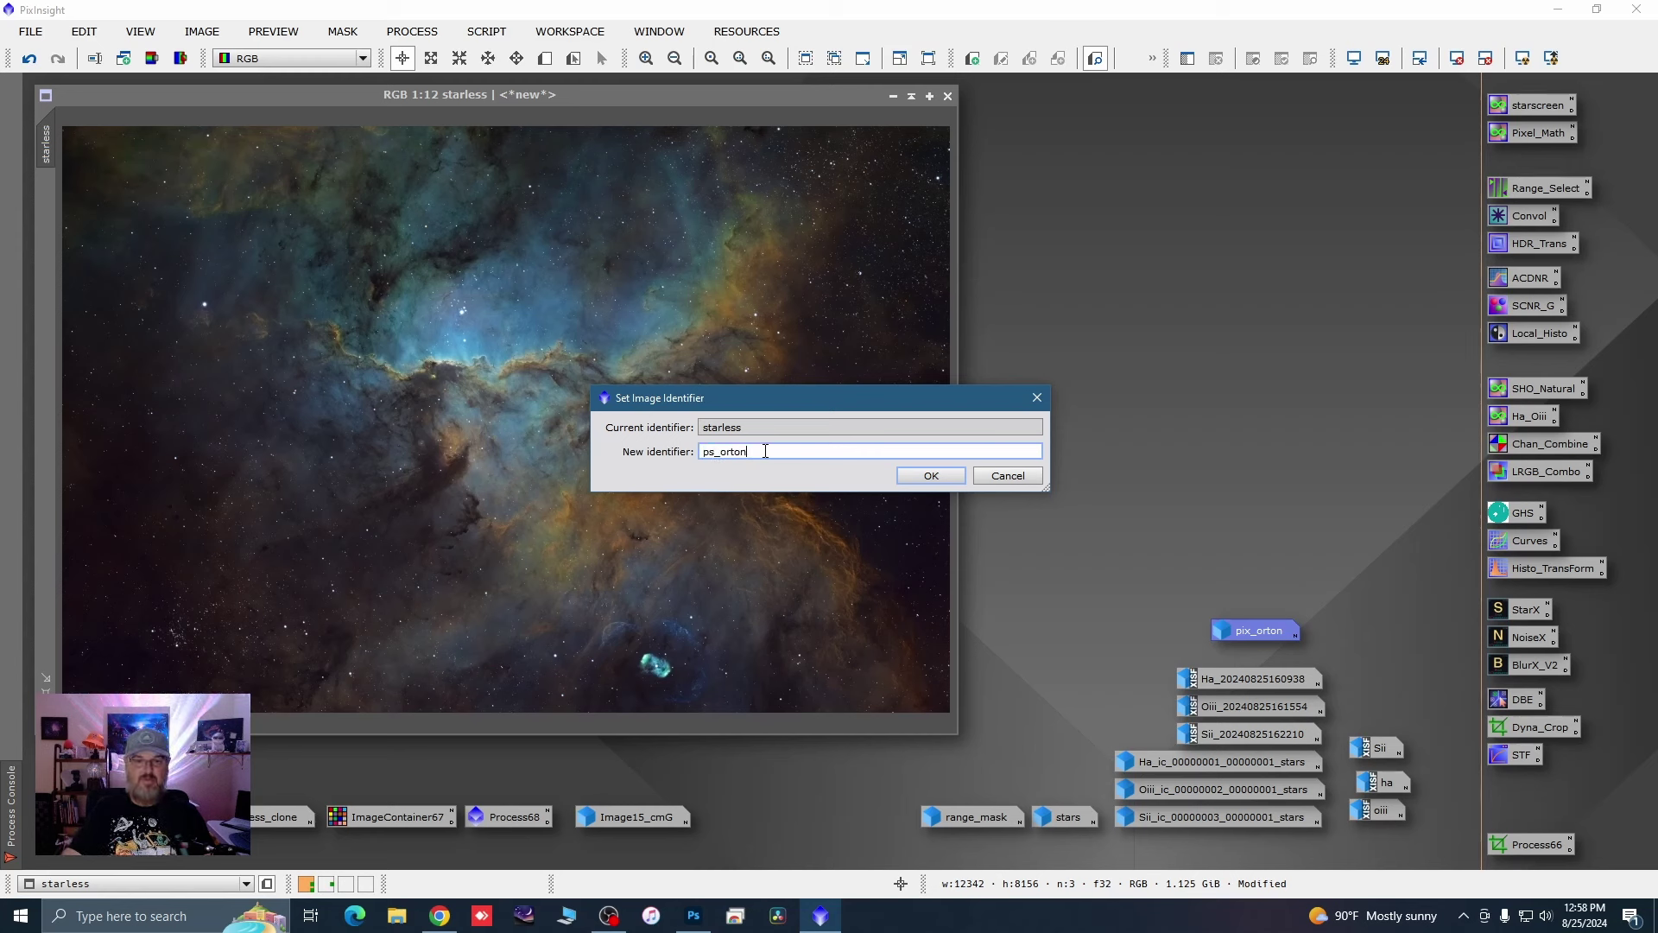
left_click(916, 475)
Step: Save ps_orton as a 16-bit unsigned integer TIFF in the project folder one level above INT
left_click(30, 31)
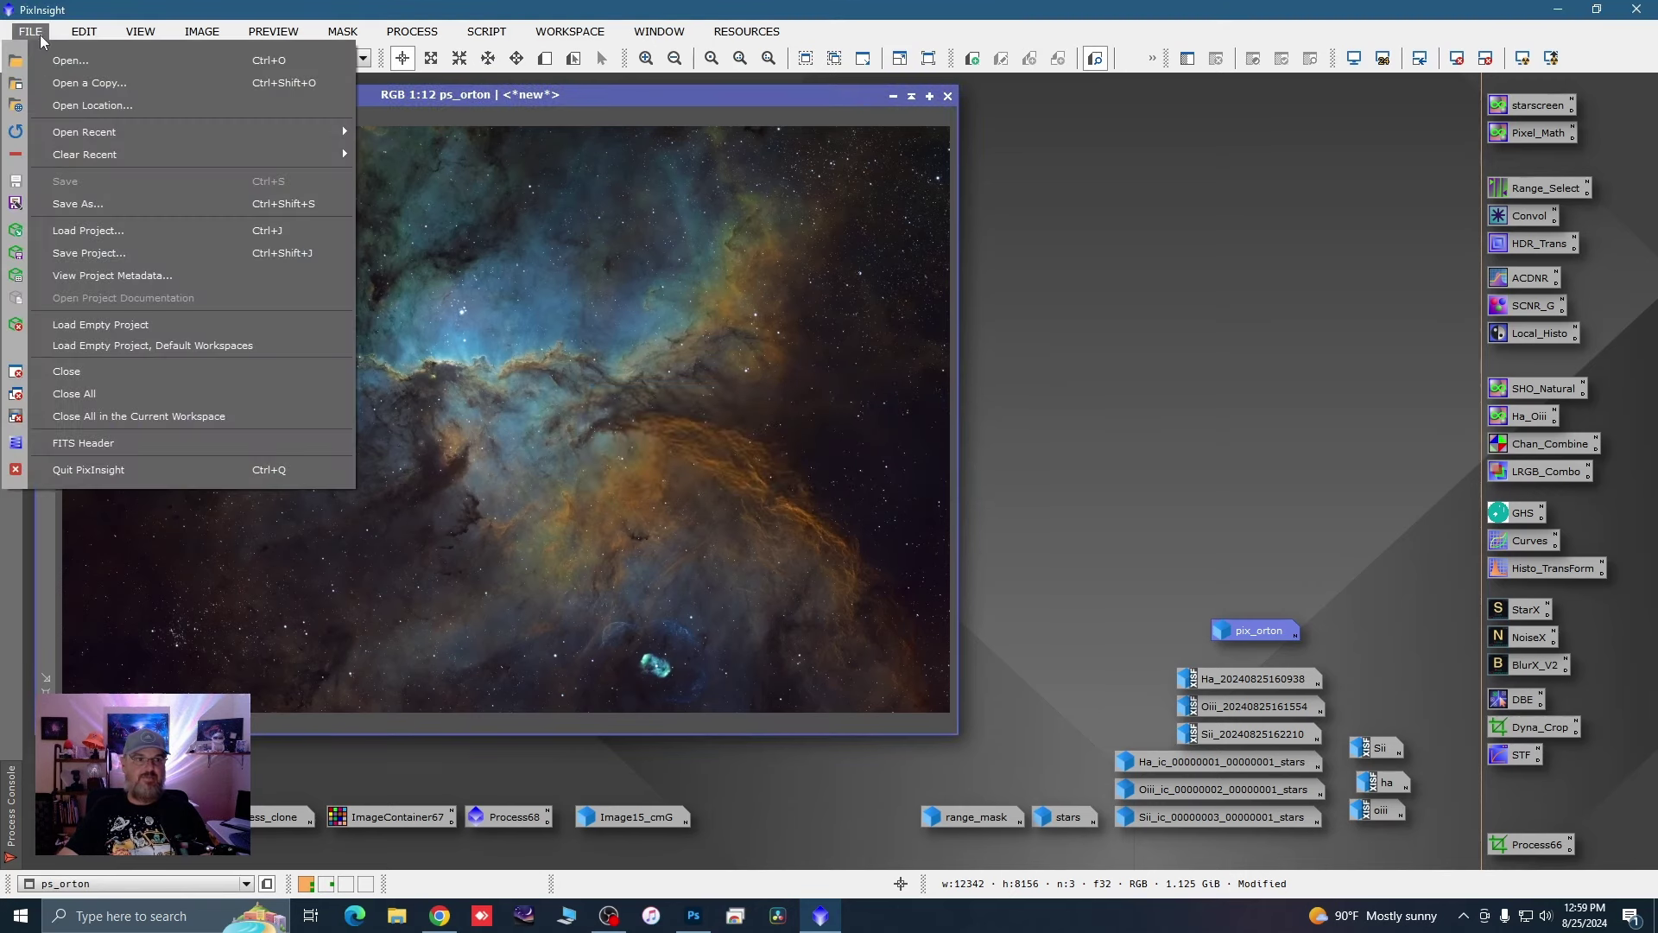
left_click(78, 204)
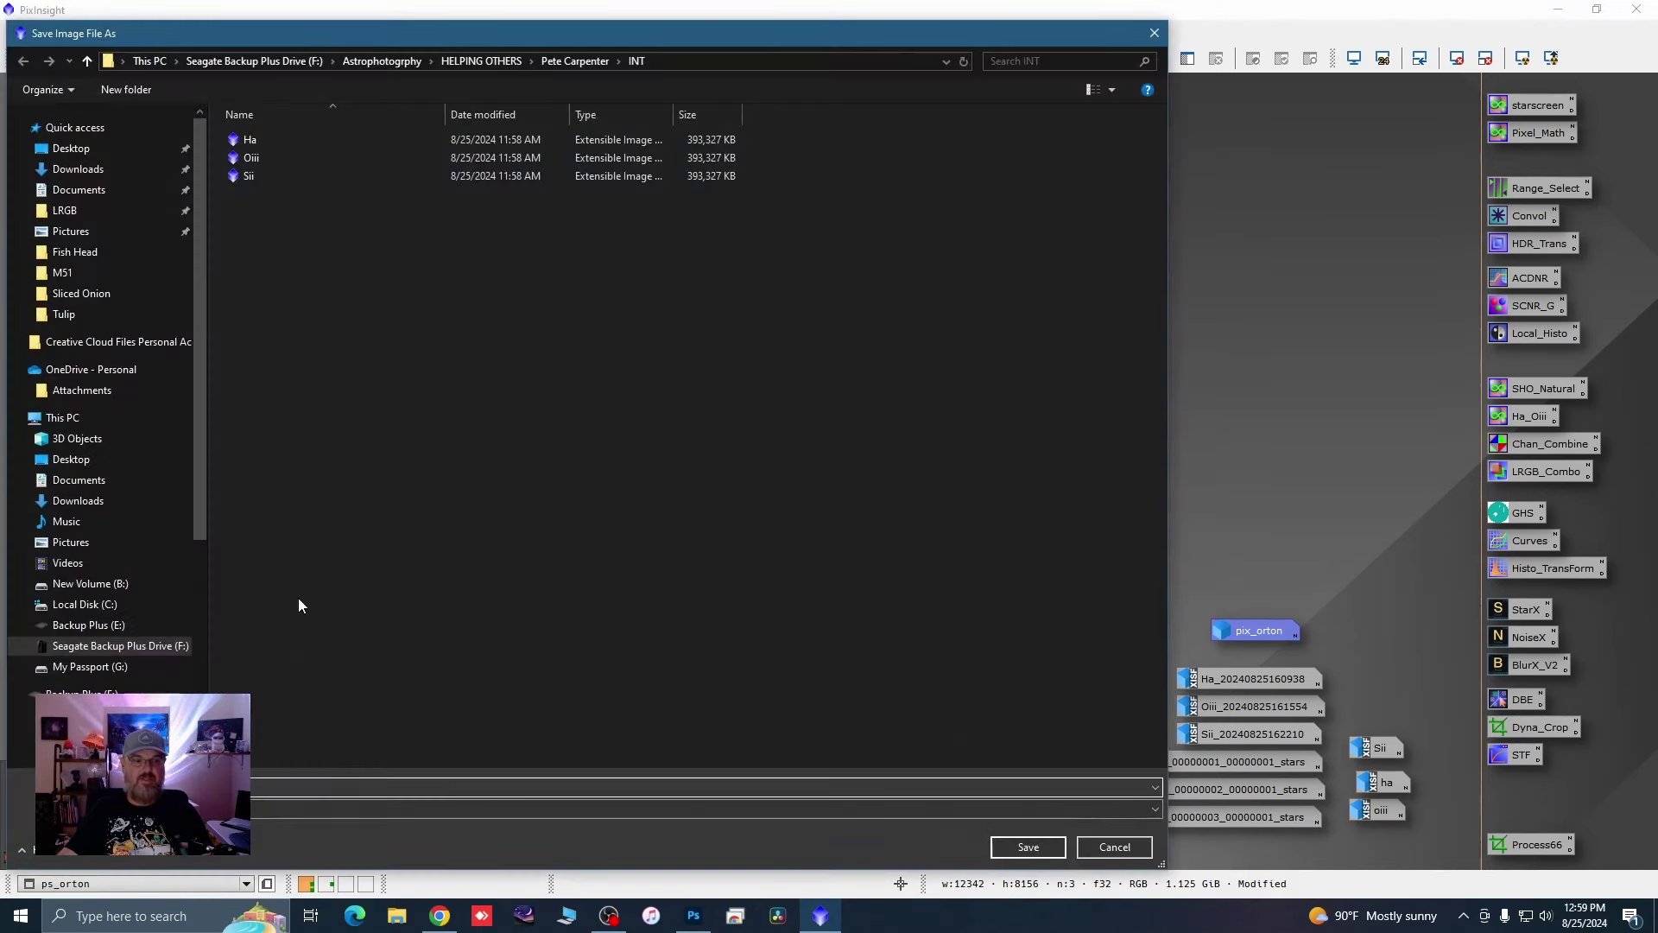
left_click(1153, 809)
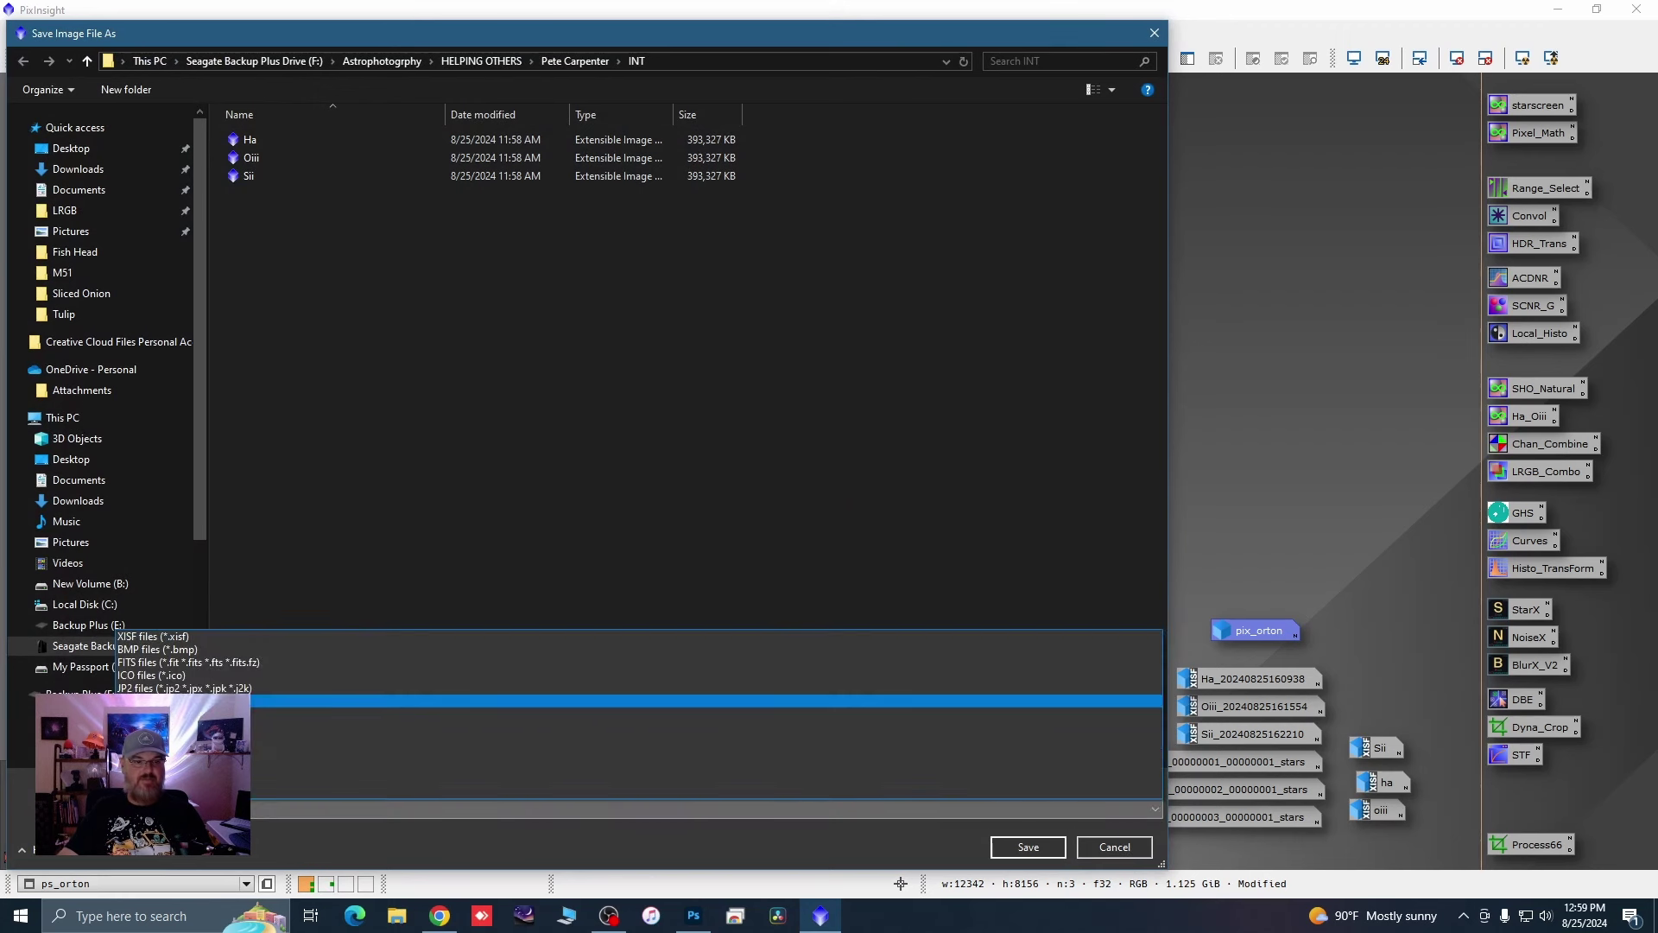
left_click(691, 752)
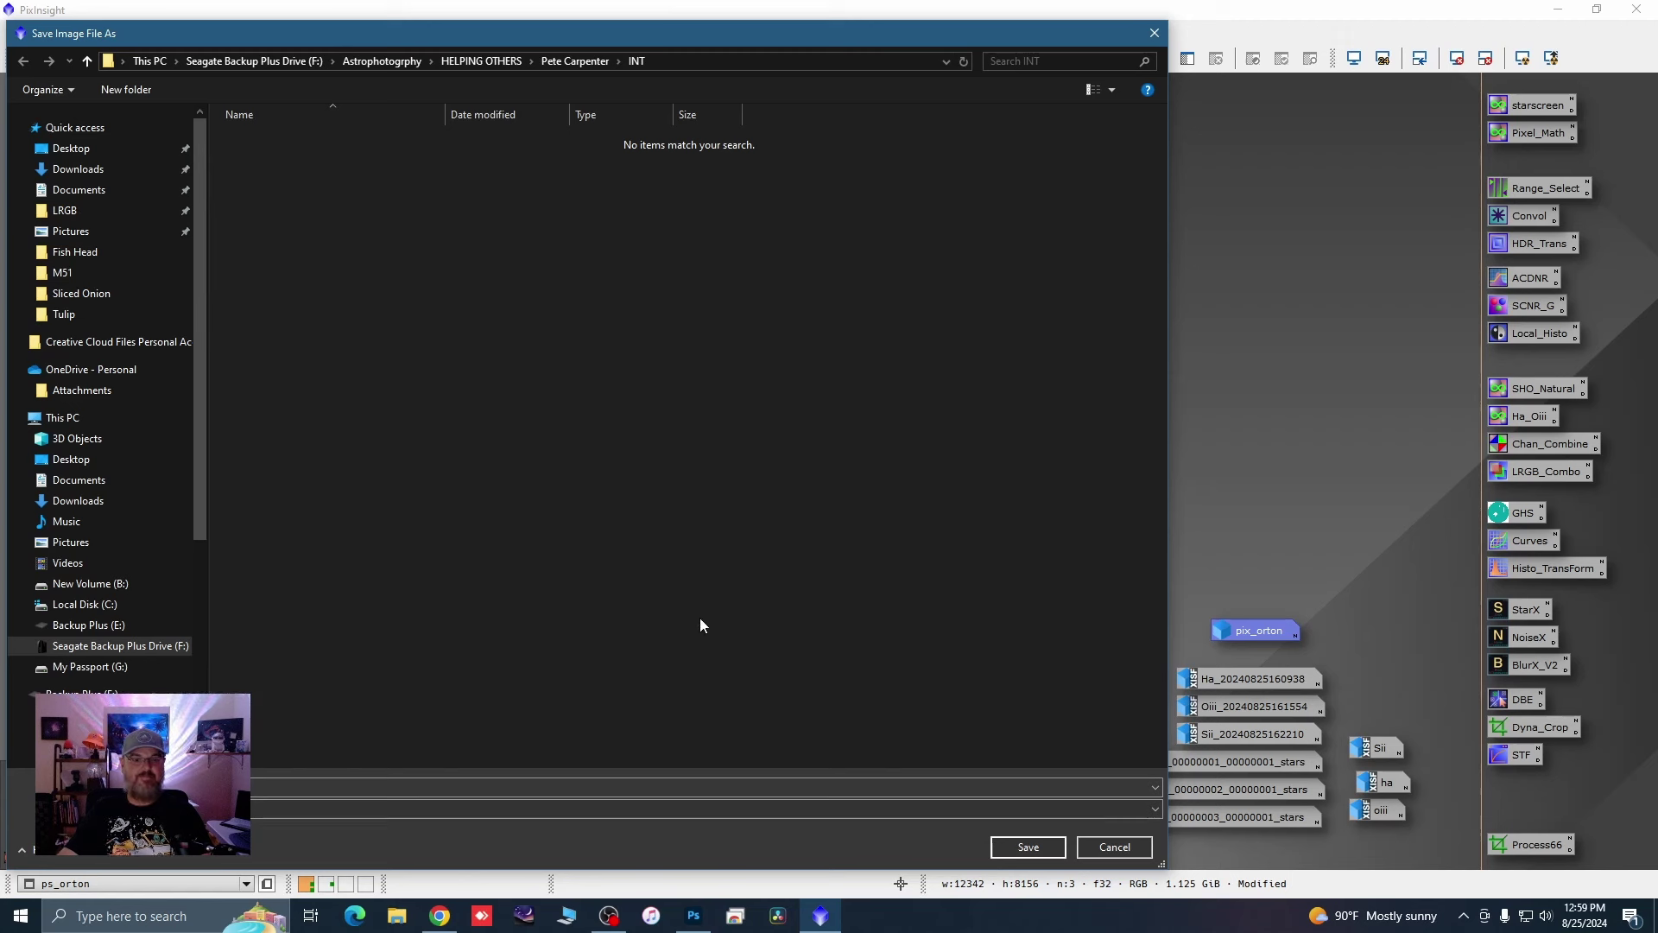
left_click(572, 62)
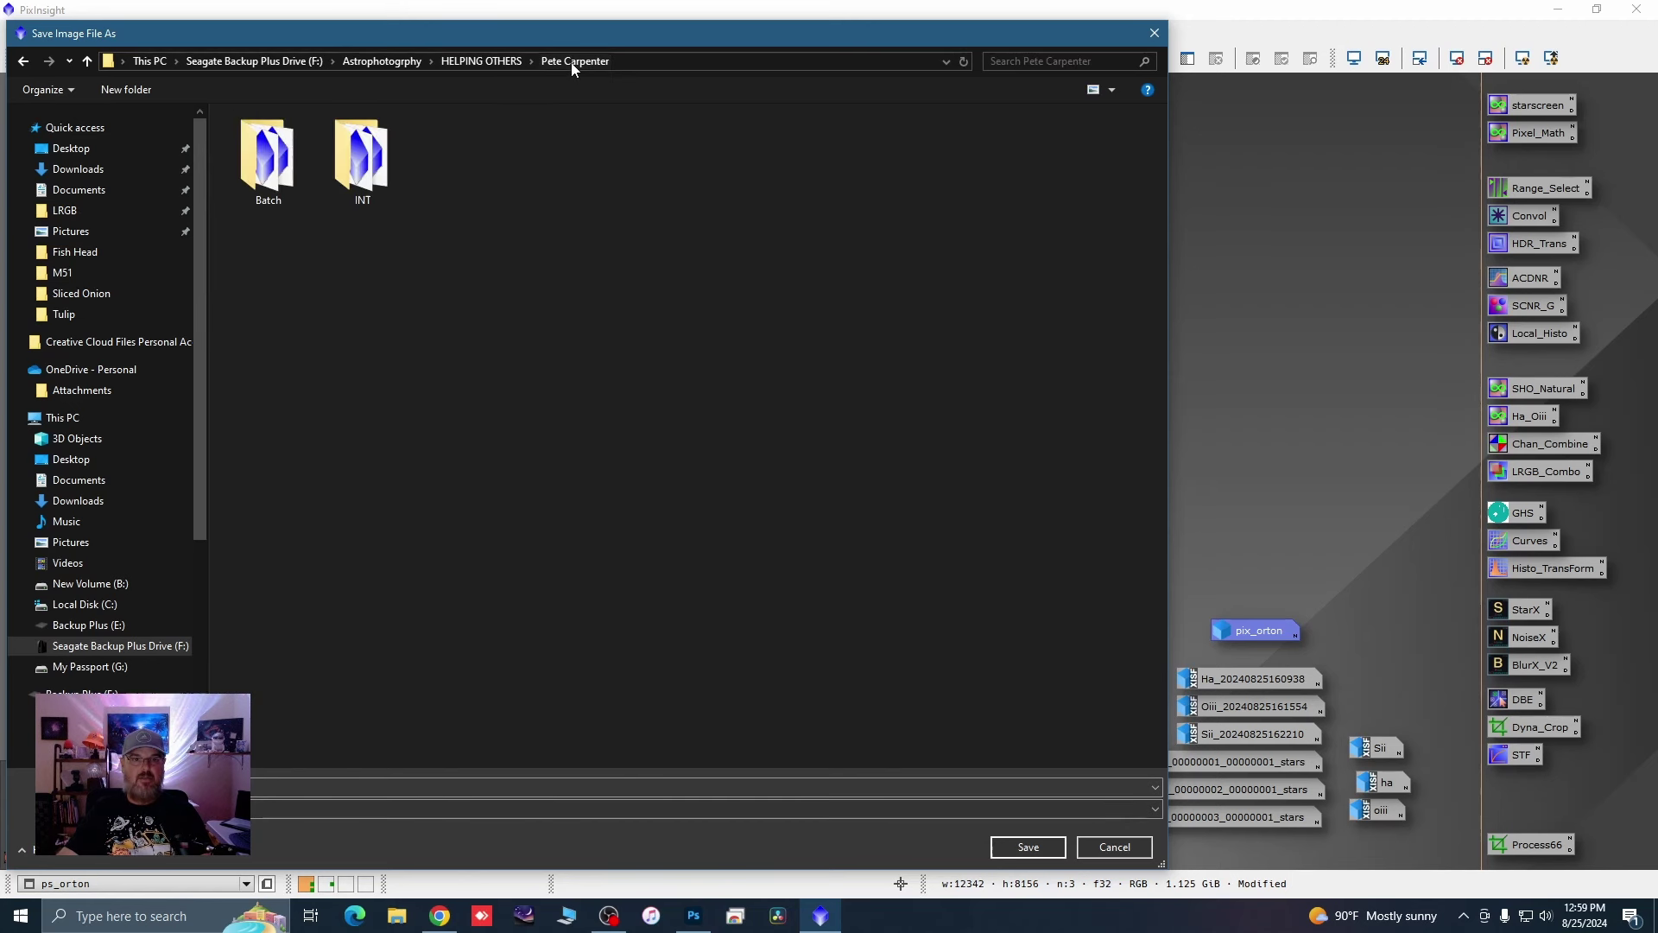
left_click(1038, 850)
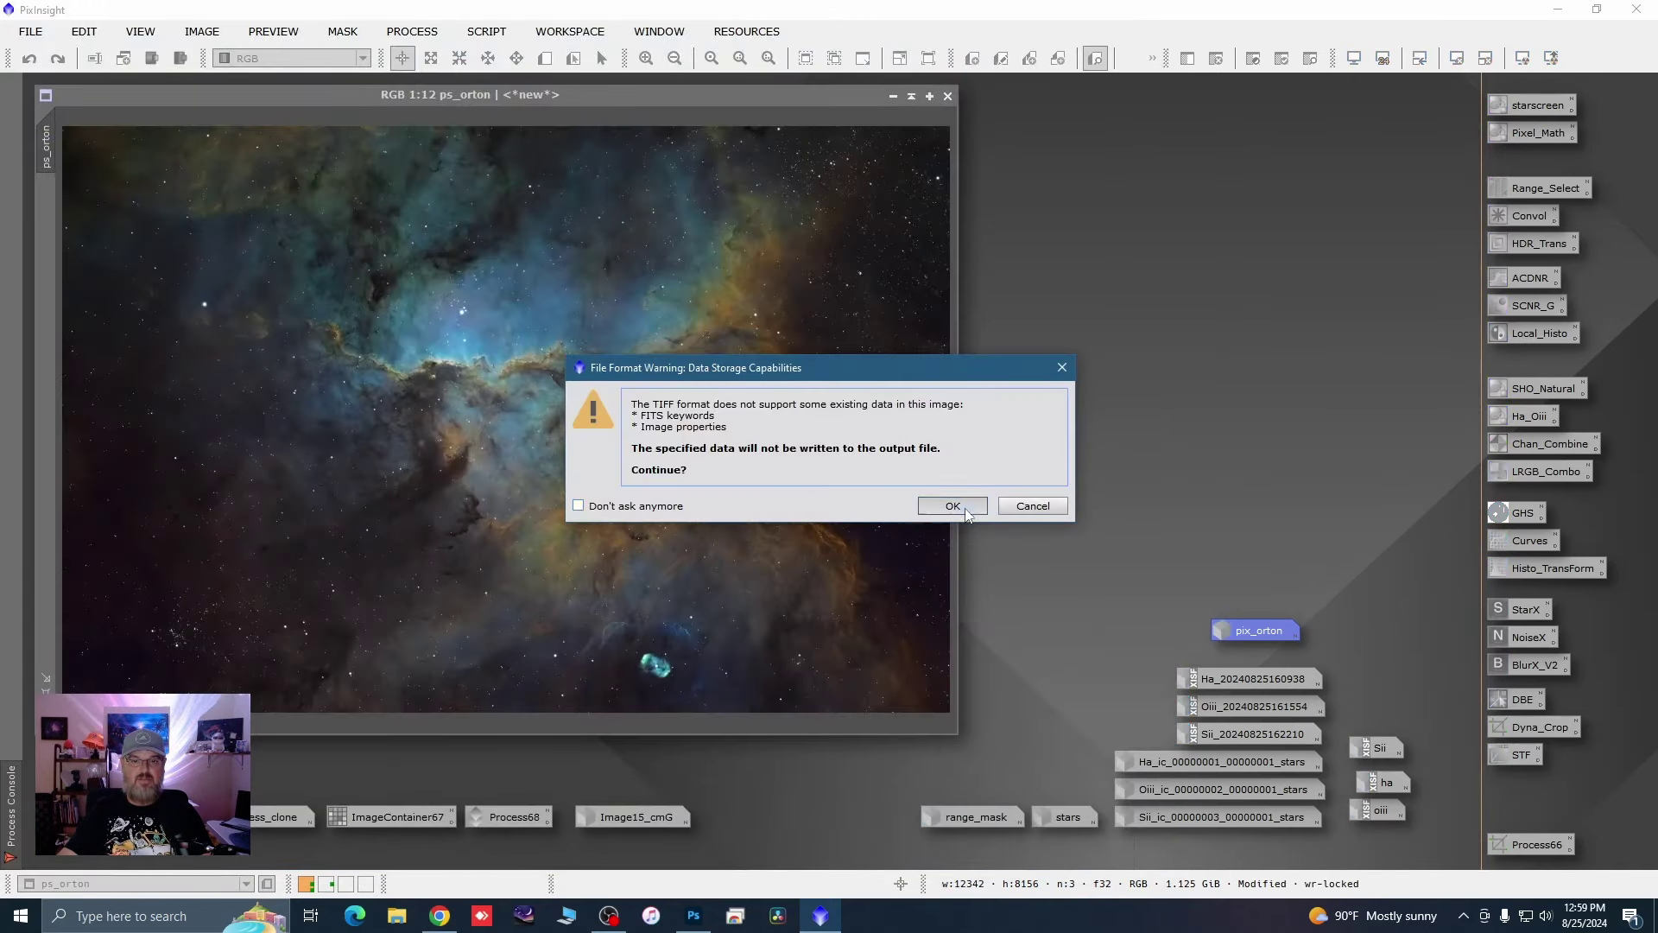
left_click(952, 505)
left_click(650, 191)
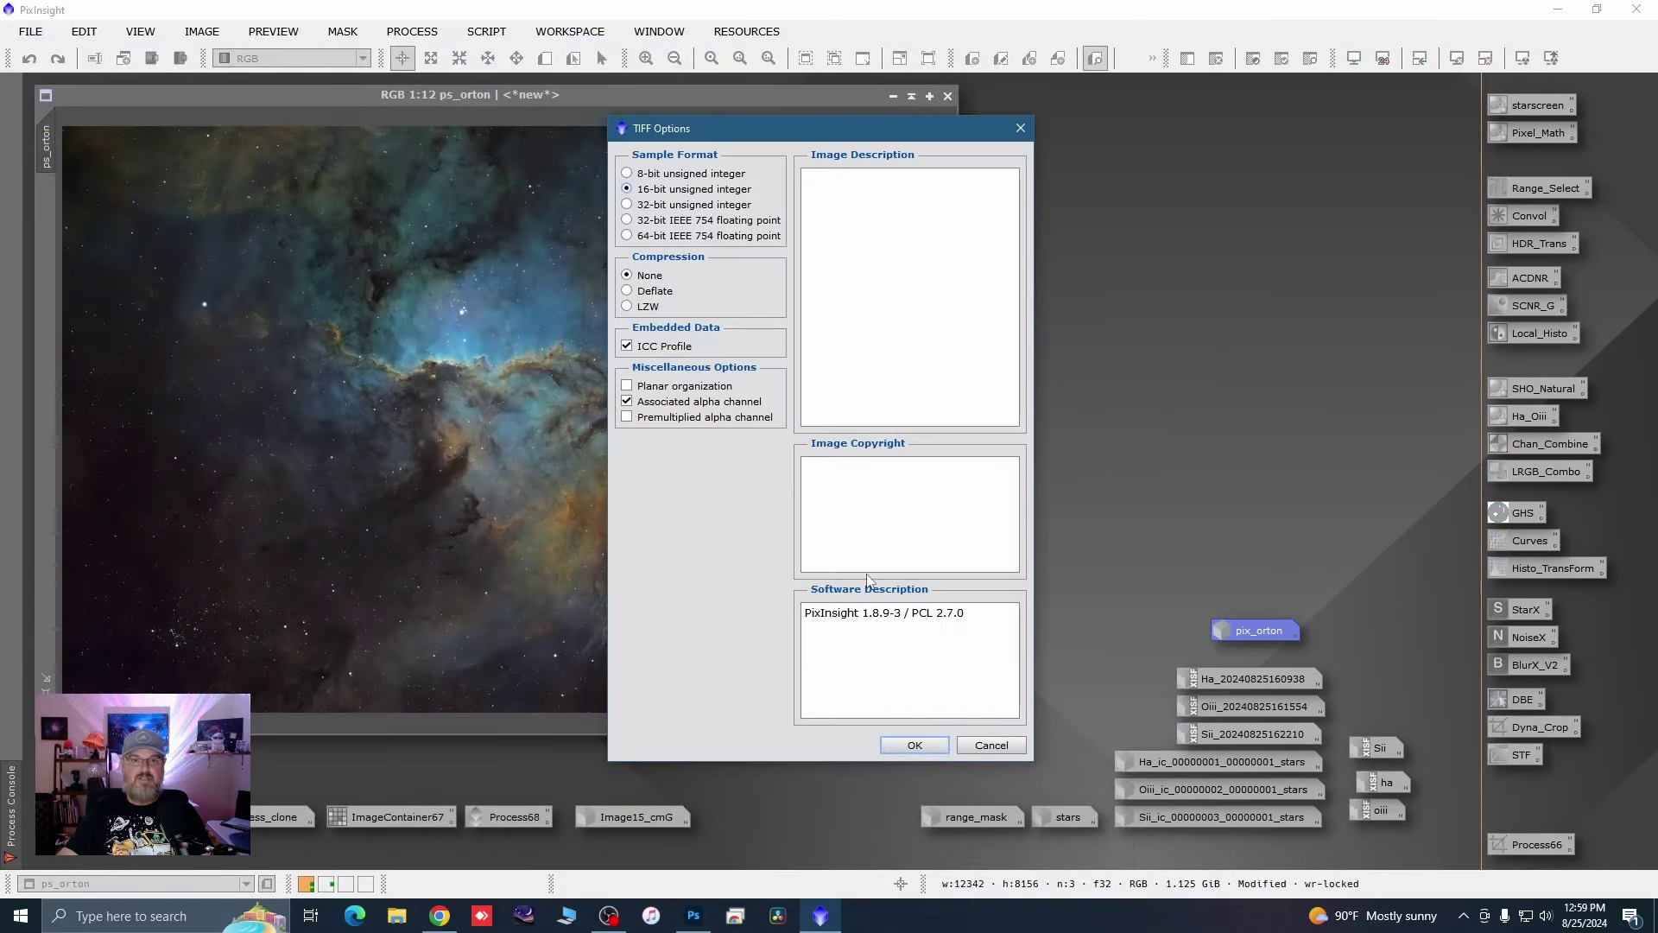
left_click(913, 744)
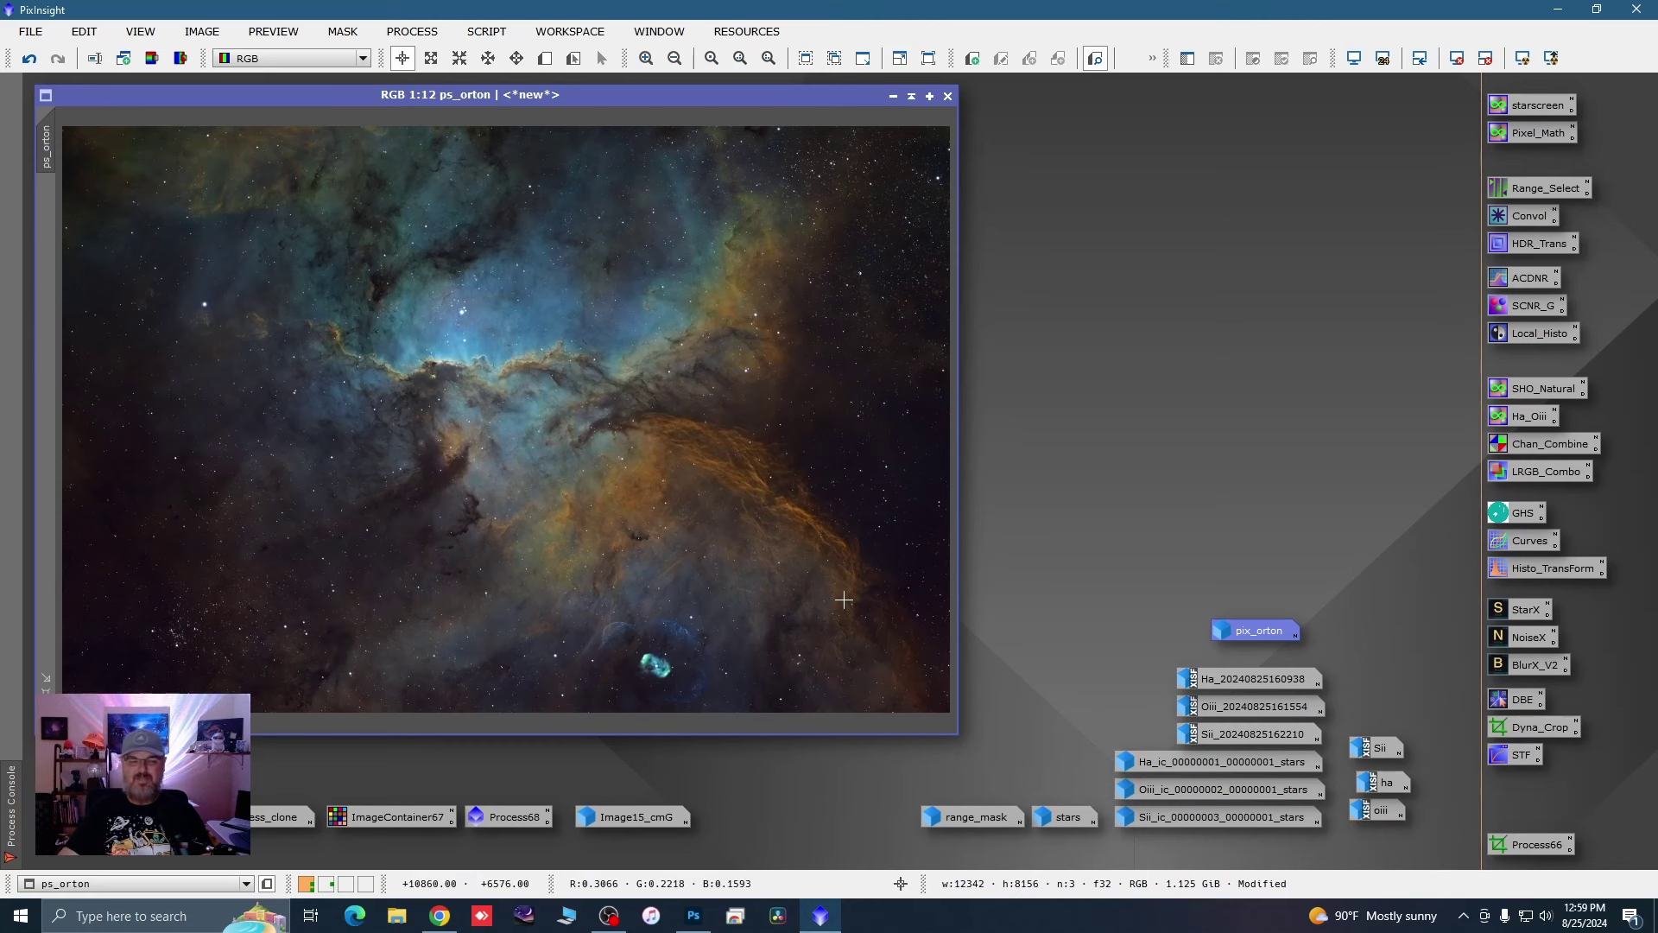
Step: In Photoshop, replace starless_clone.tif with ps_orton.tif from the project folder on drive F:, duplicating its Background
left_click(694, 915)
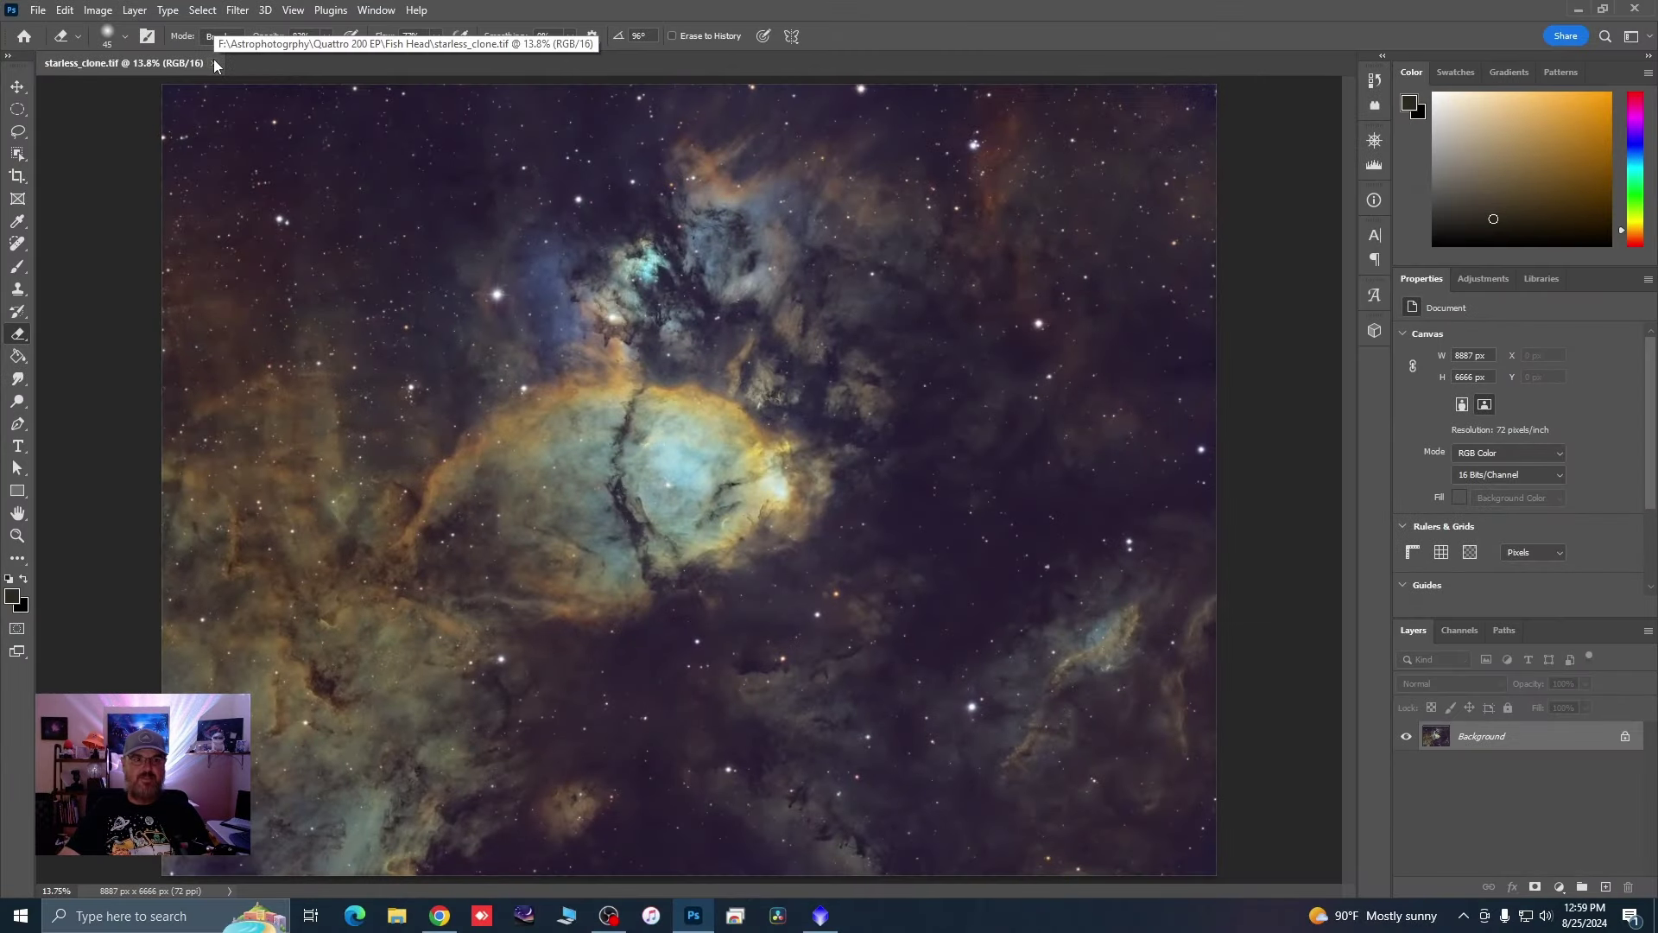
left_click(213, 61)
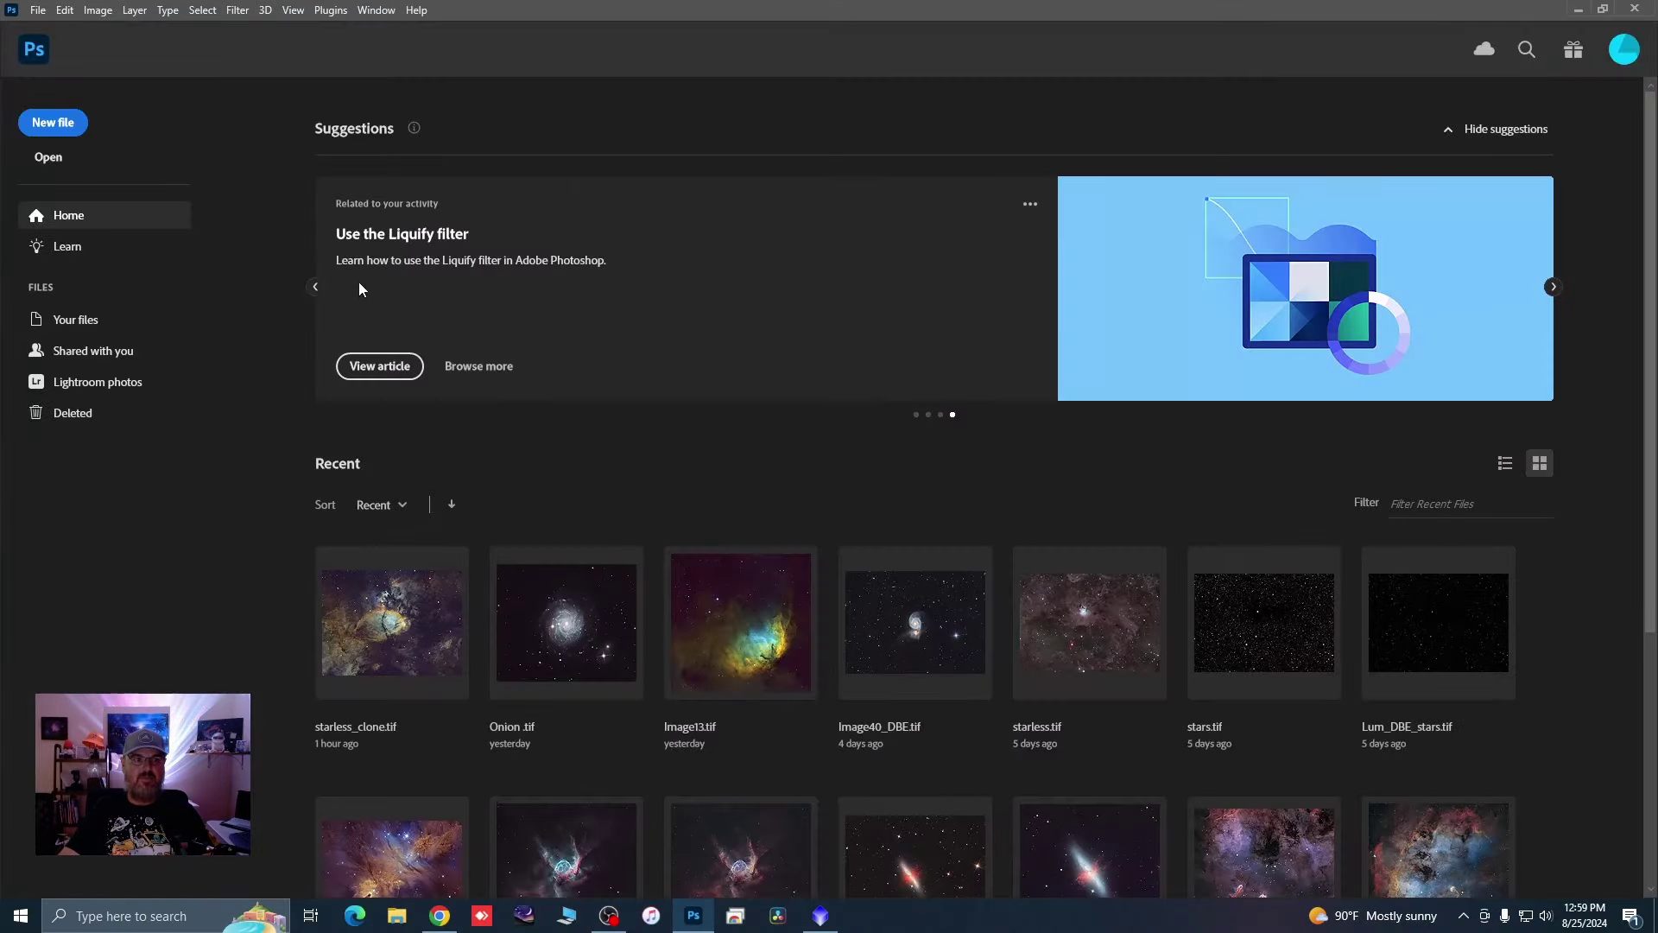
left_click(52, 162)
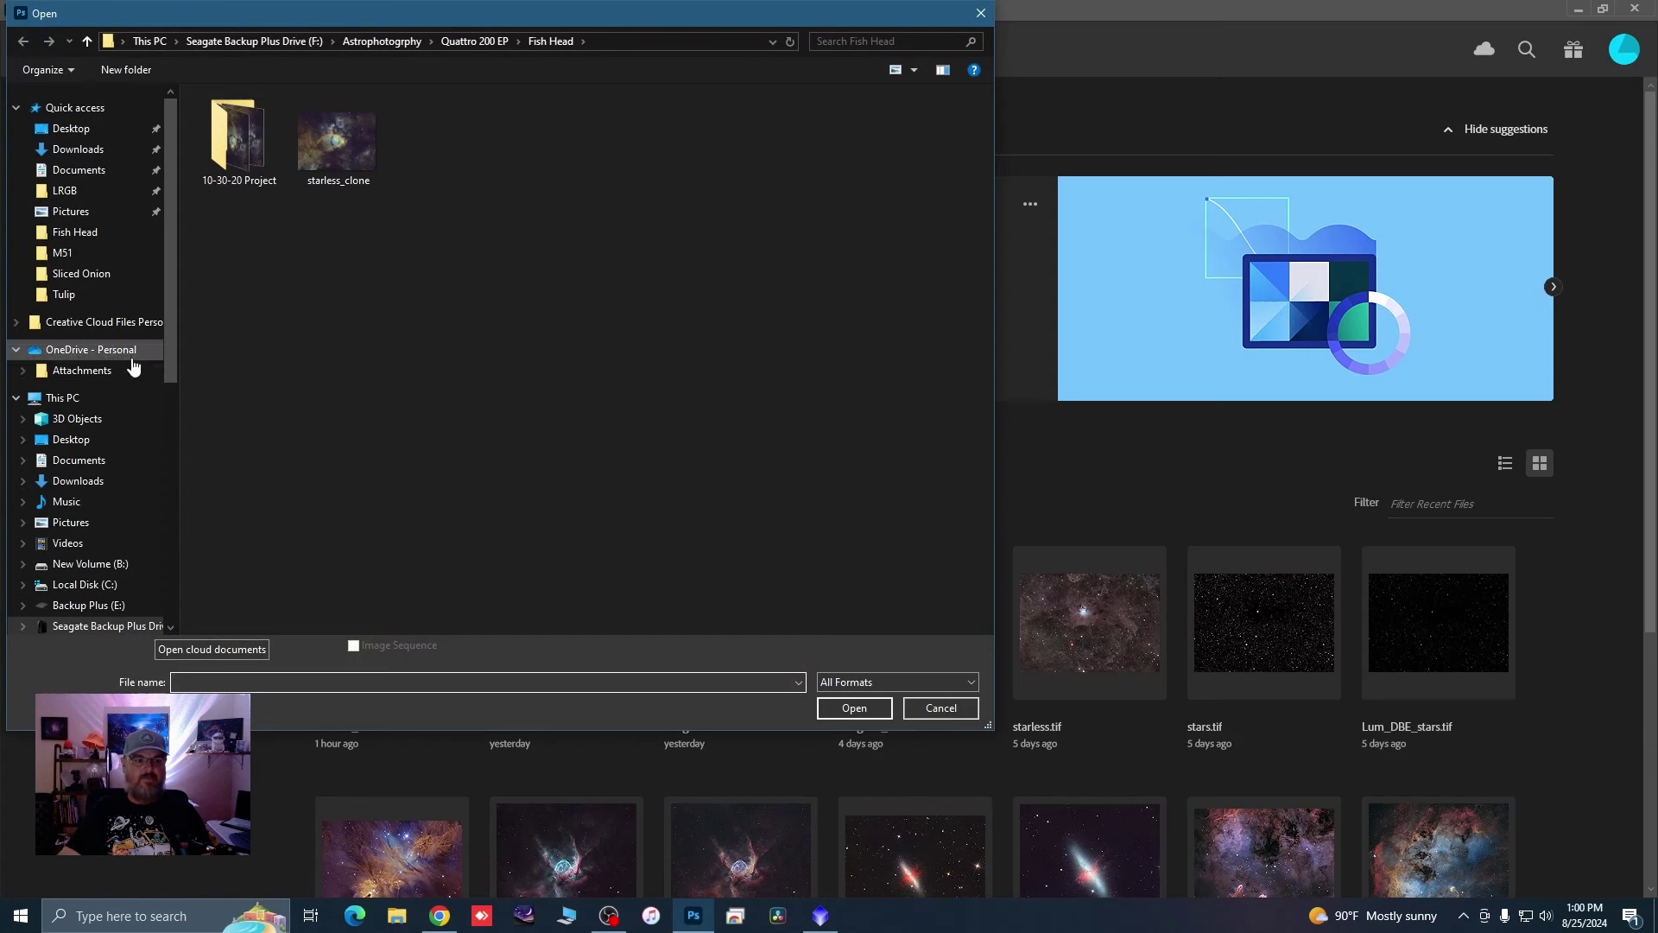
scroll(93, 567, "down", 1)
left_click(97, 570)
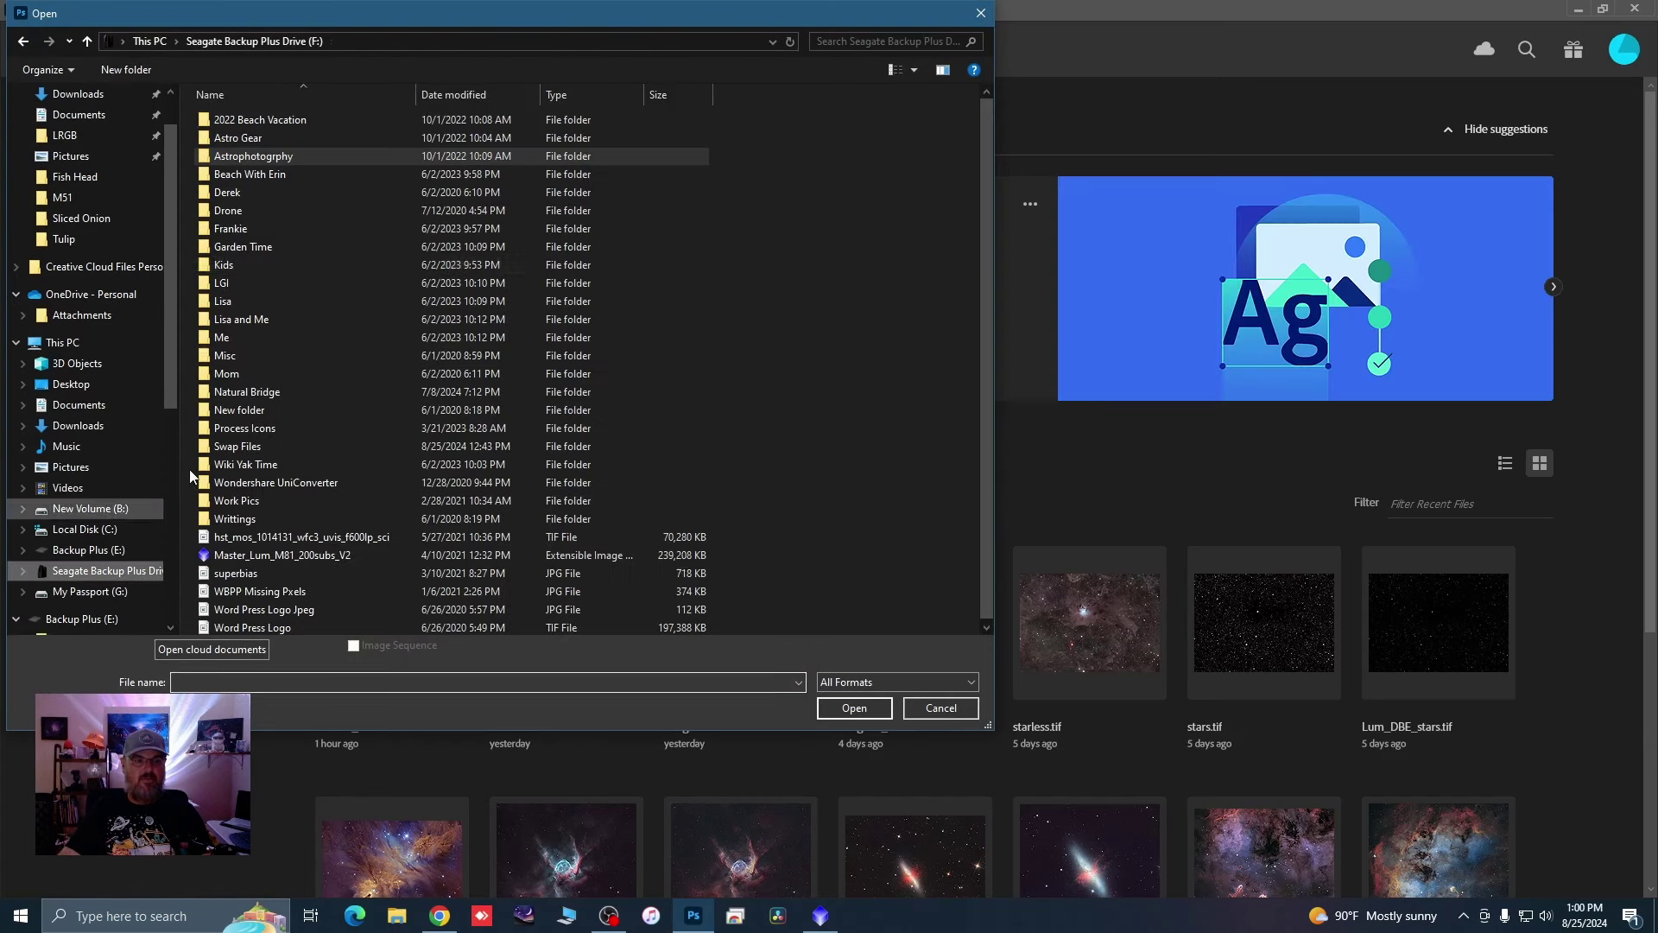
double_click(258, 160)
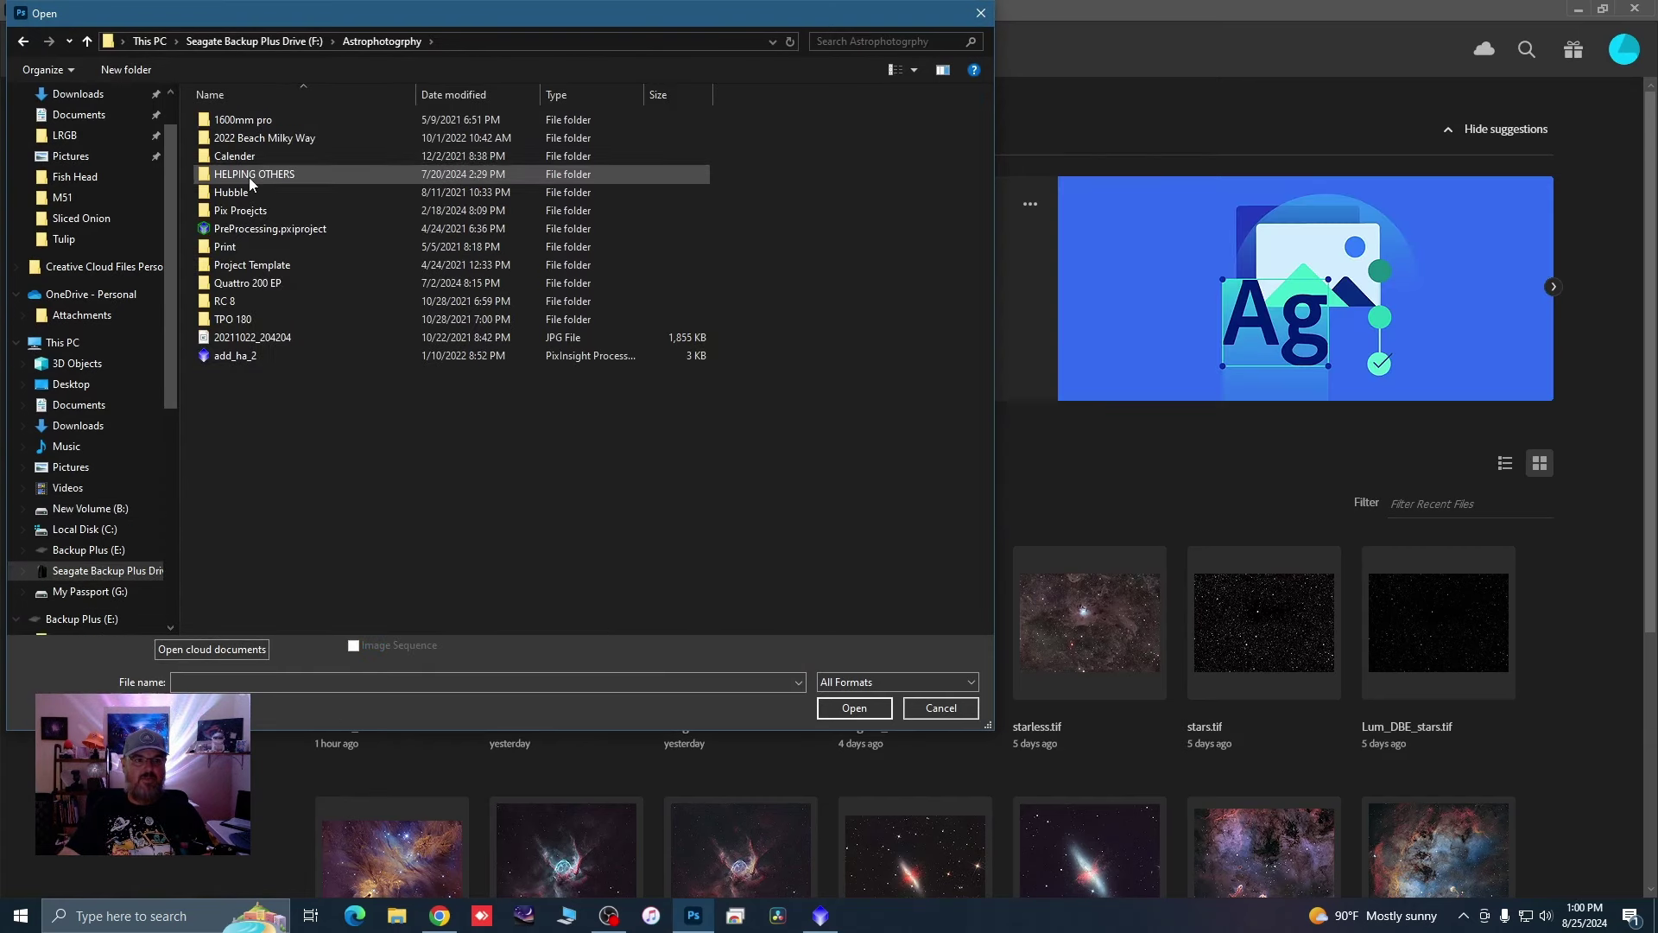
double_click(249, 178)
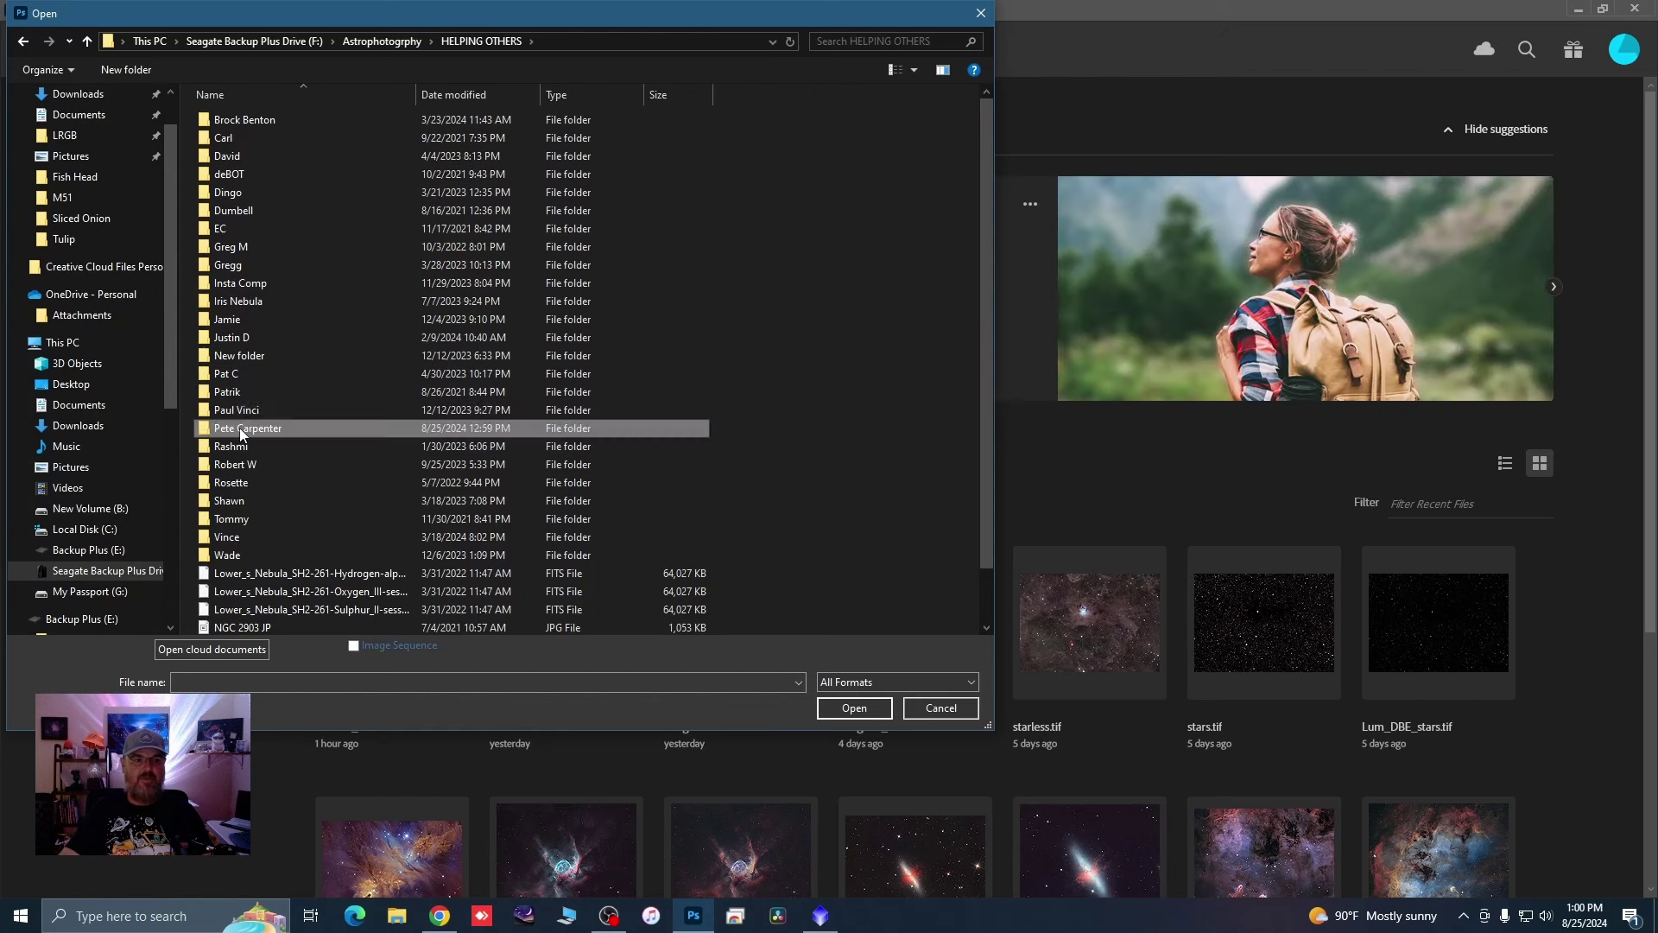
double_click(242, 427)
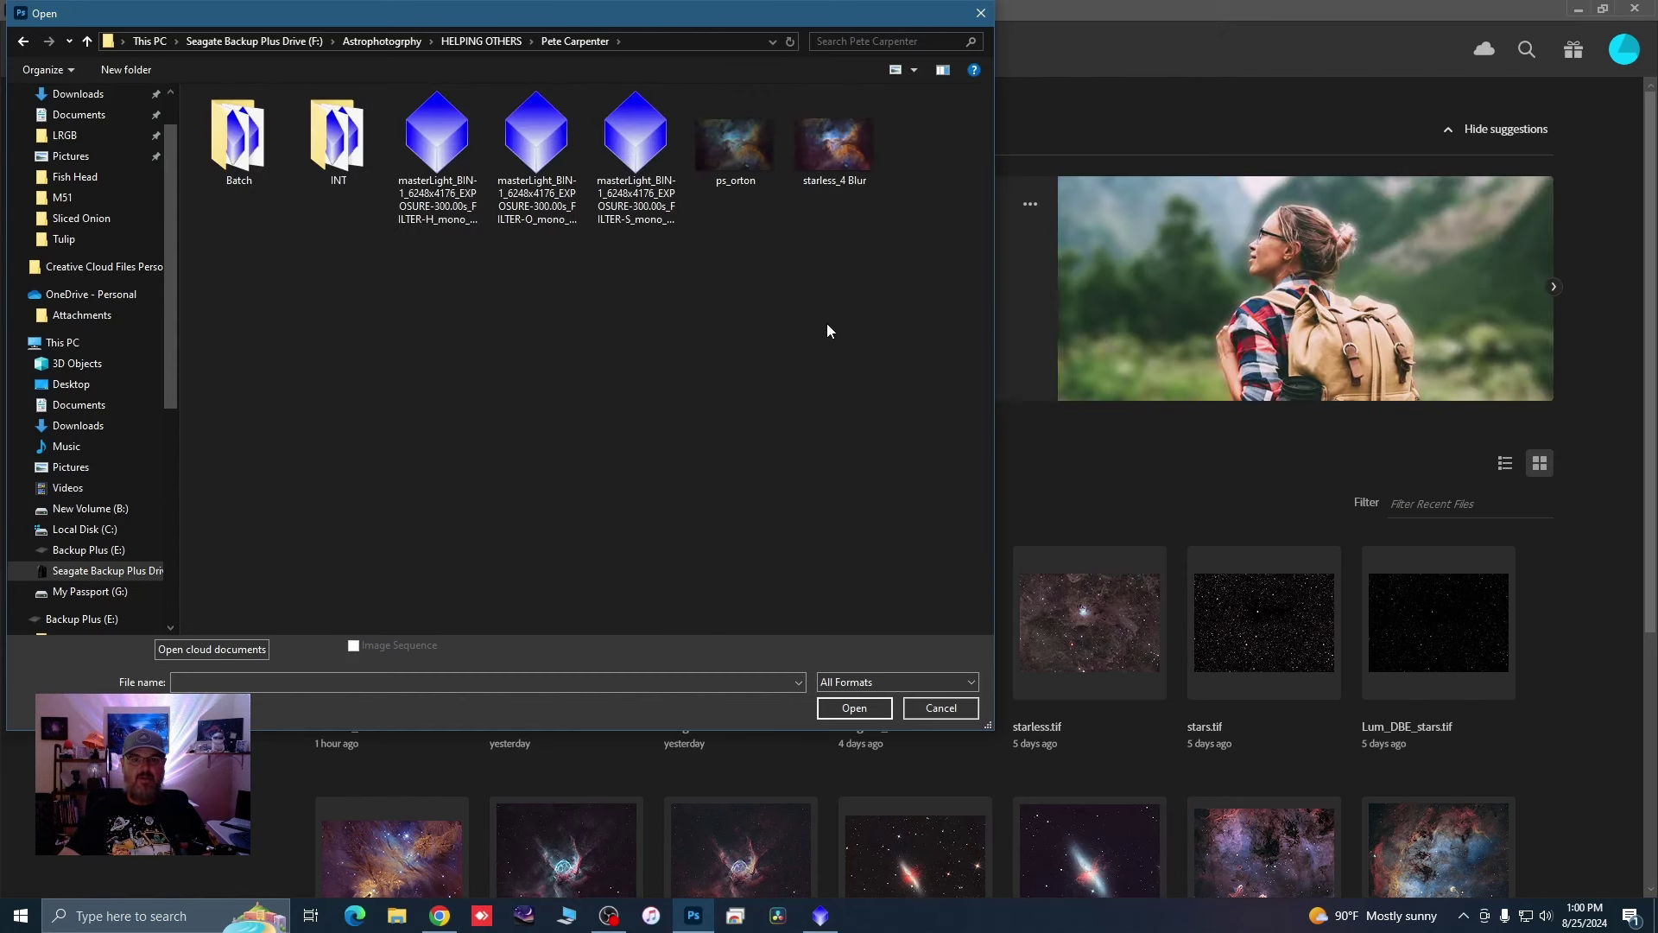
left_click(748, 176)
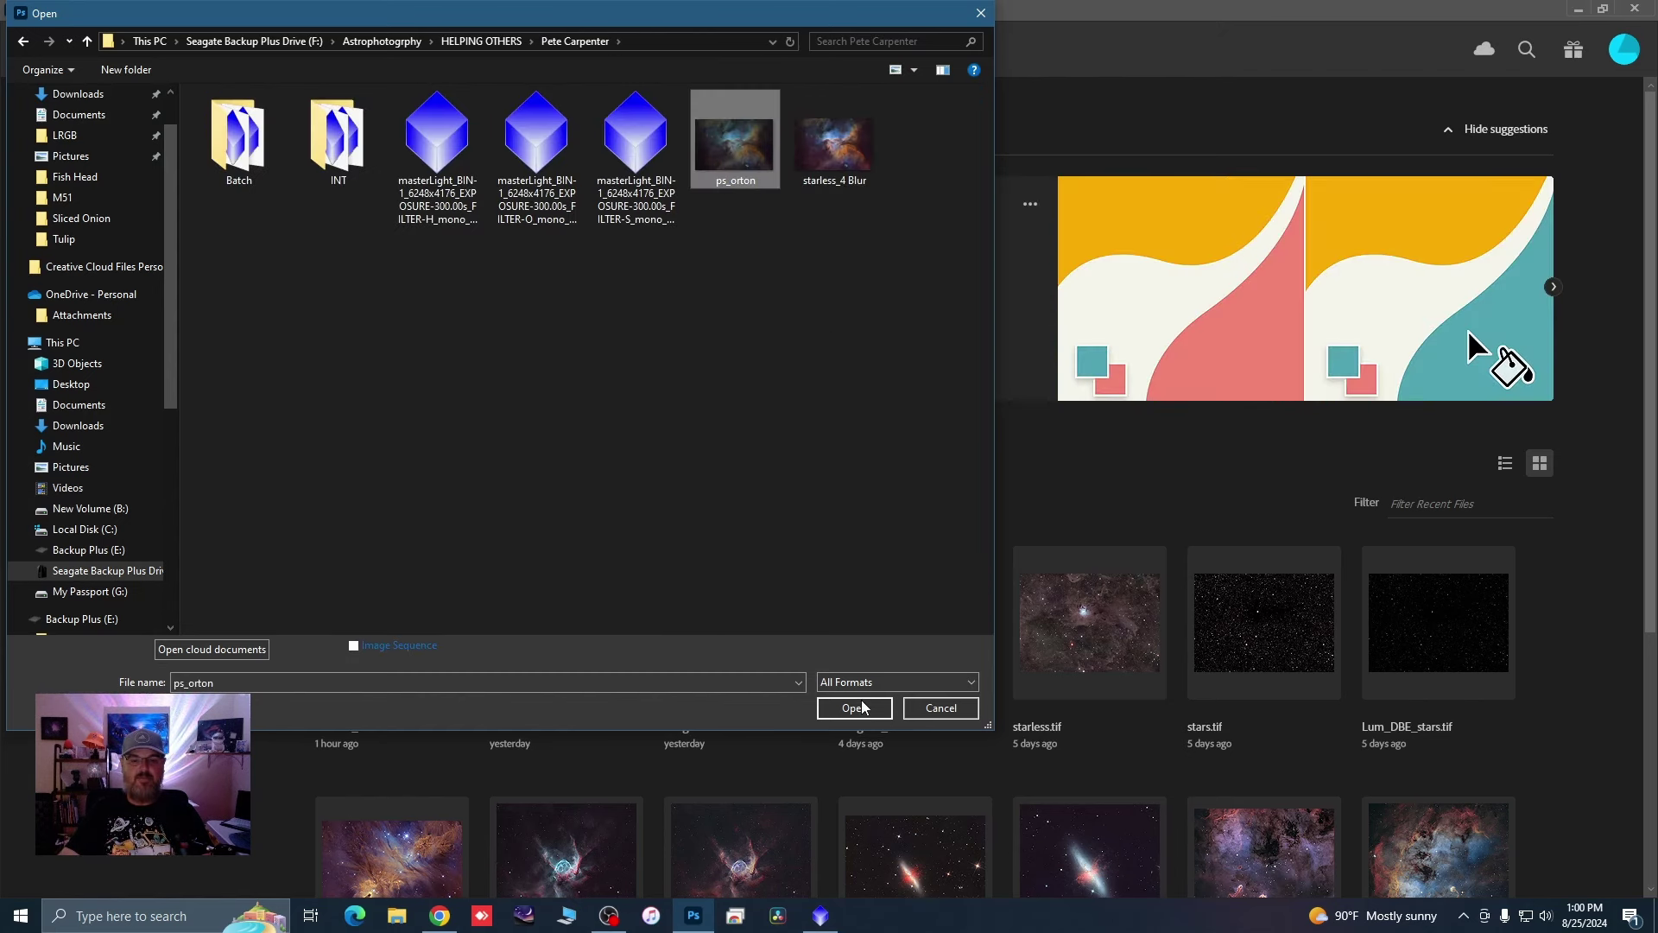
key("Return")
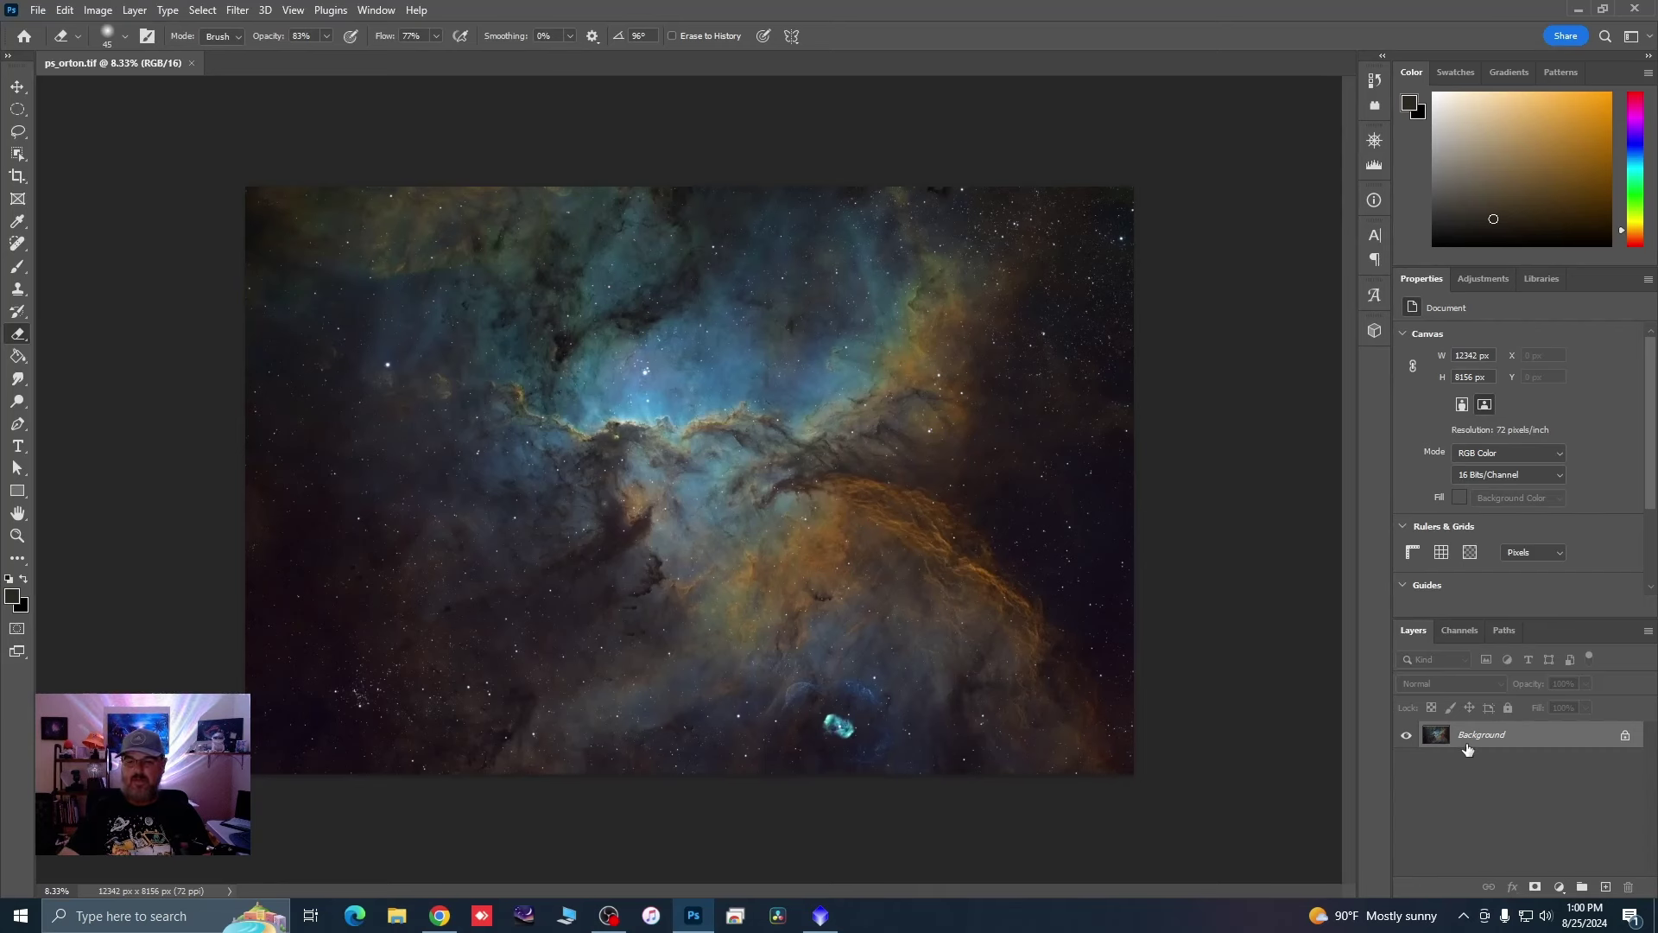
left_click_drag(1472, 741, 1607, 880)
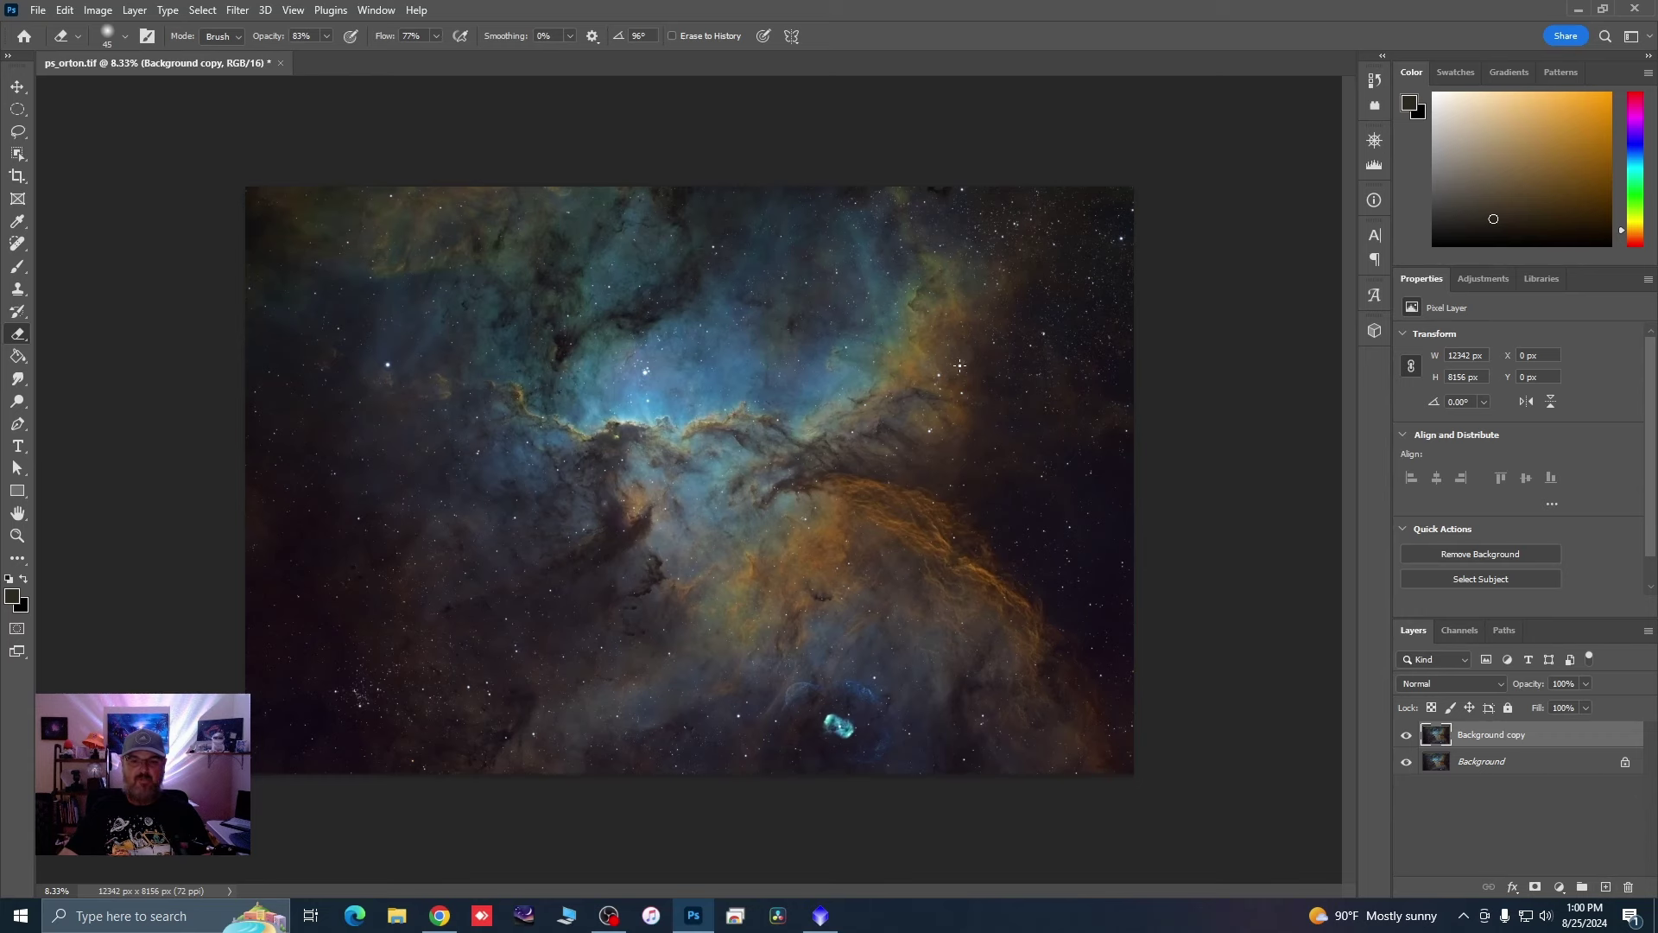
Step: Zoom in and back out on the ps_orton nebula with its new Background copy layer
scroll(733, 380, "up", 3)
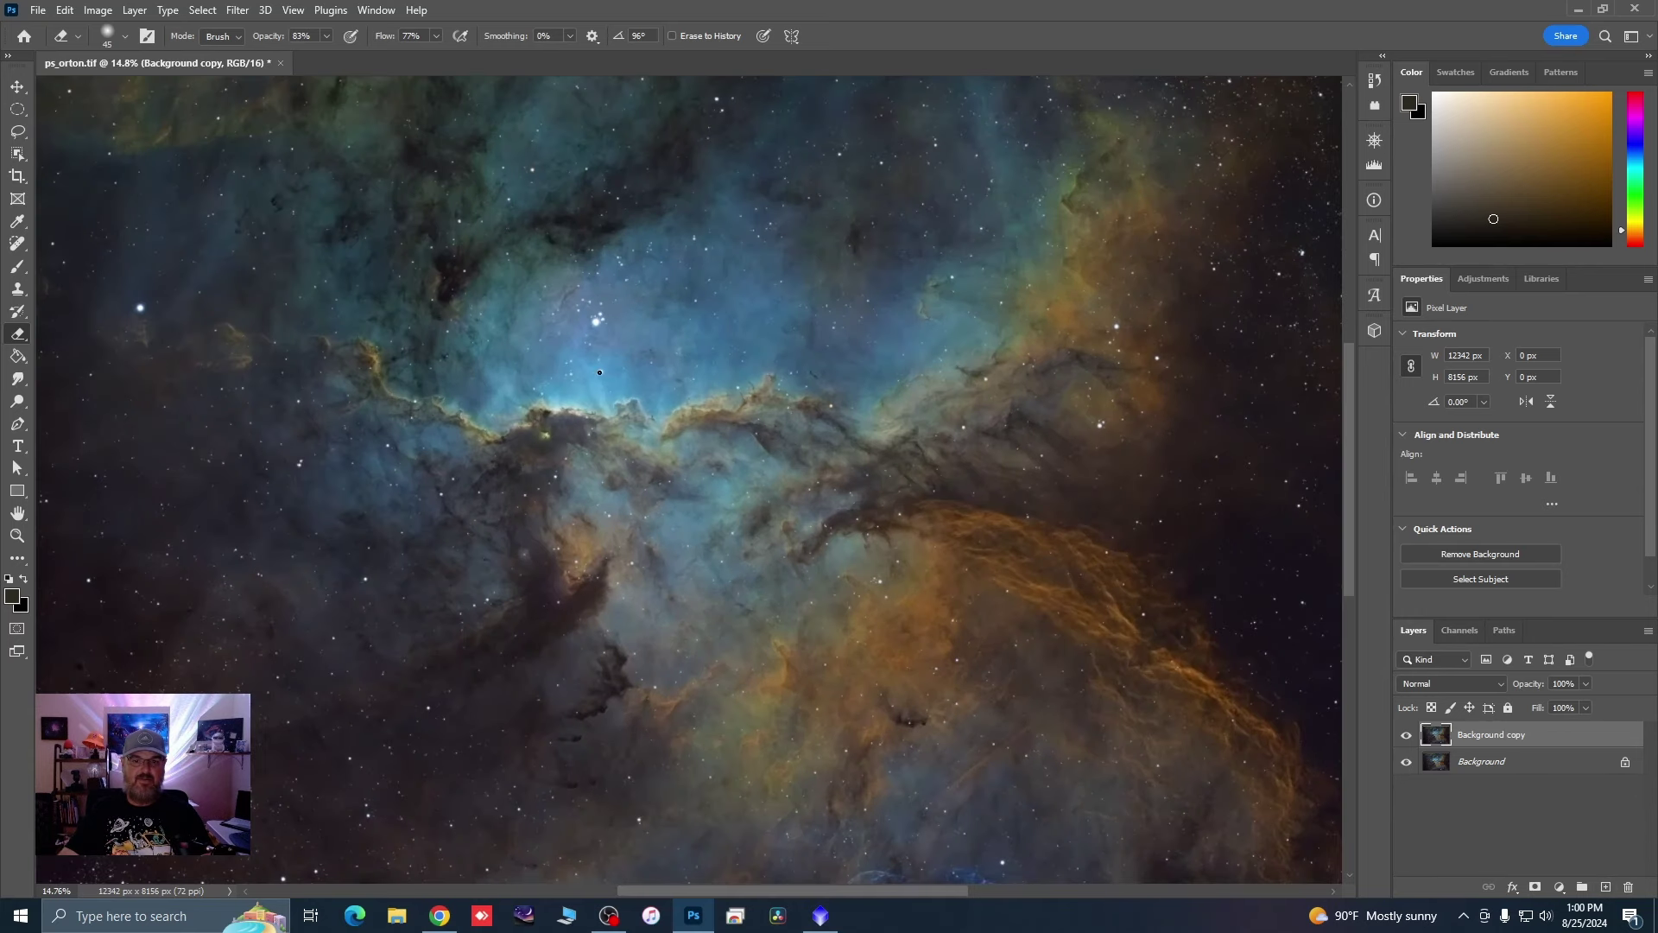
scroll(710, 427, "down", 3)
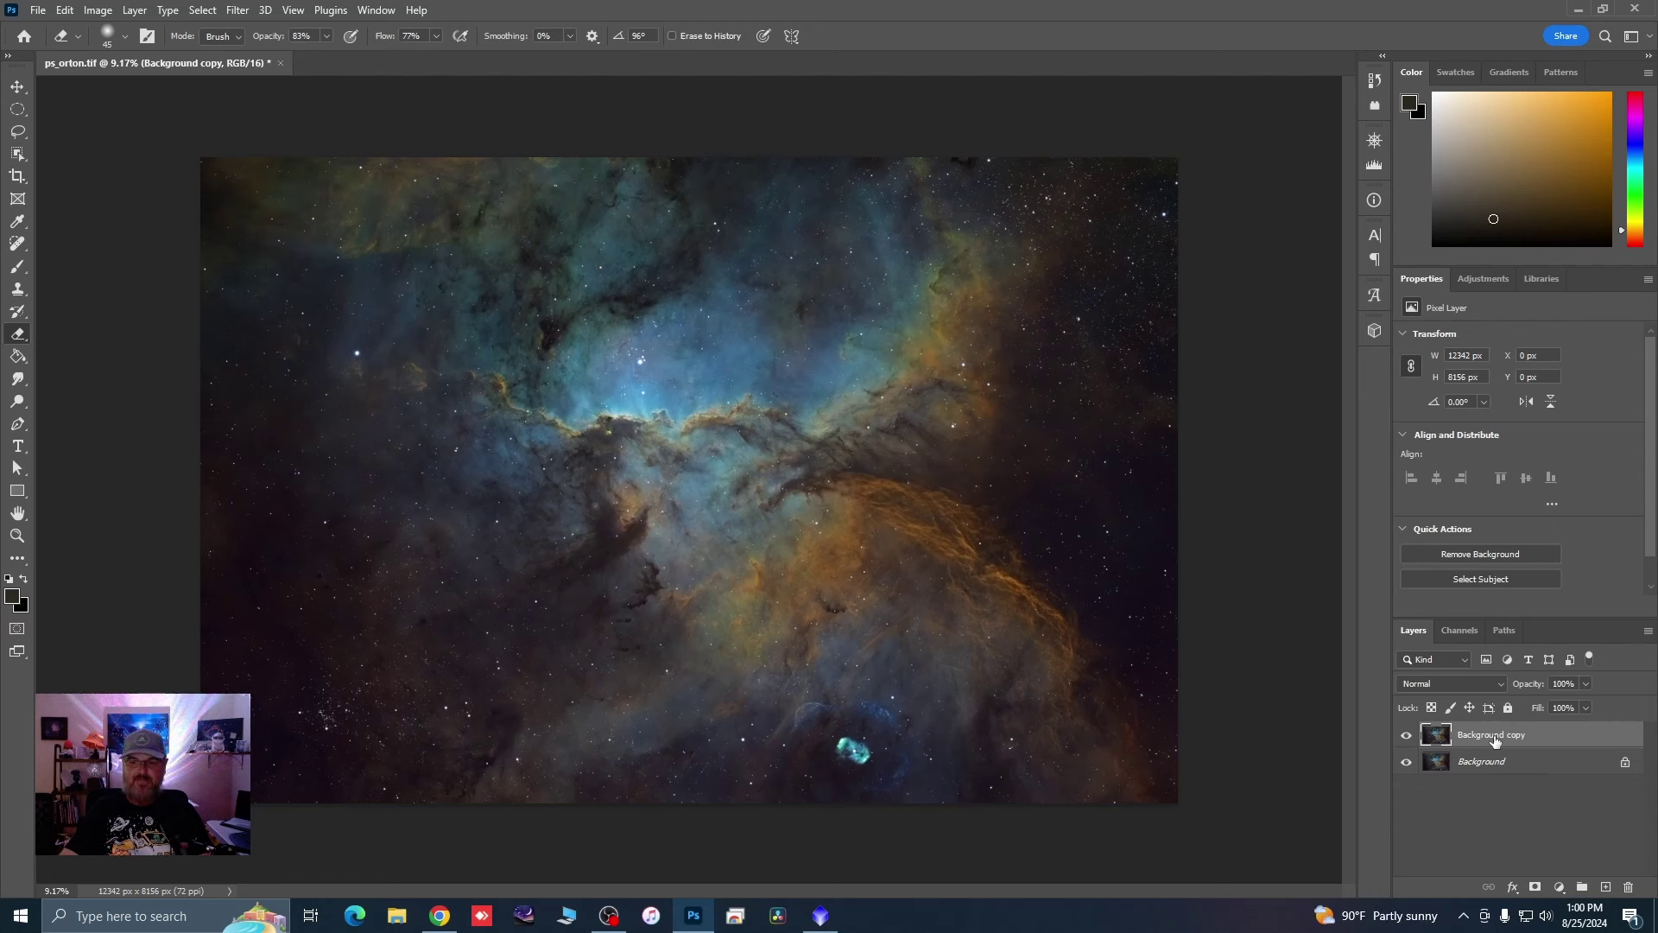
Step: Blur the Background copy layer with a 20.8-pixel Gaussian Blur, previewing with and without it
left_click(238, 15)
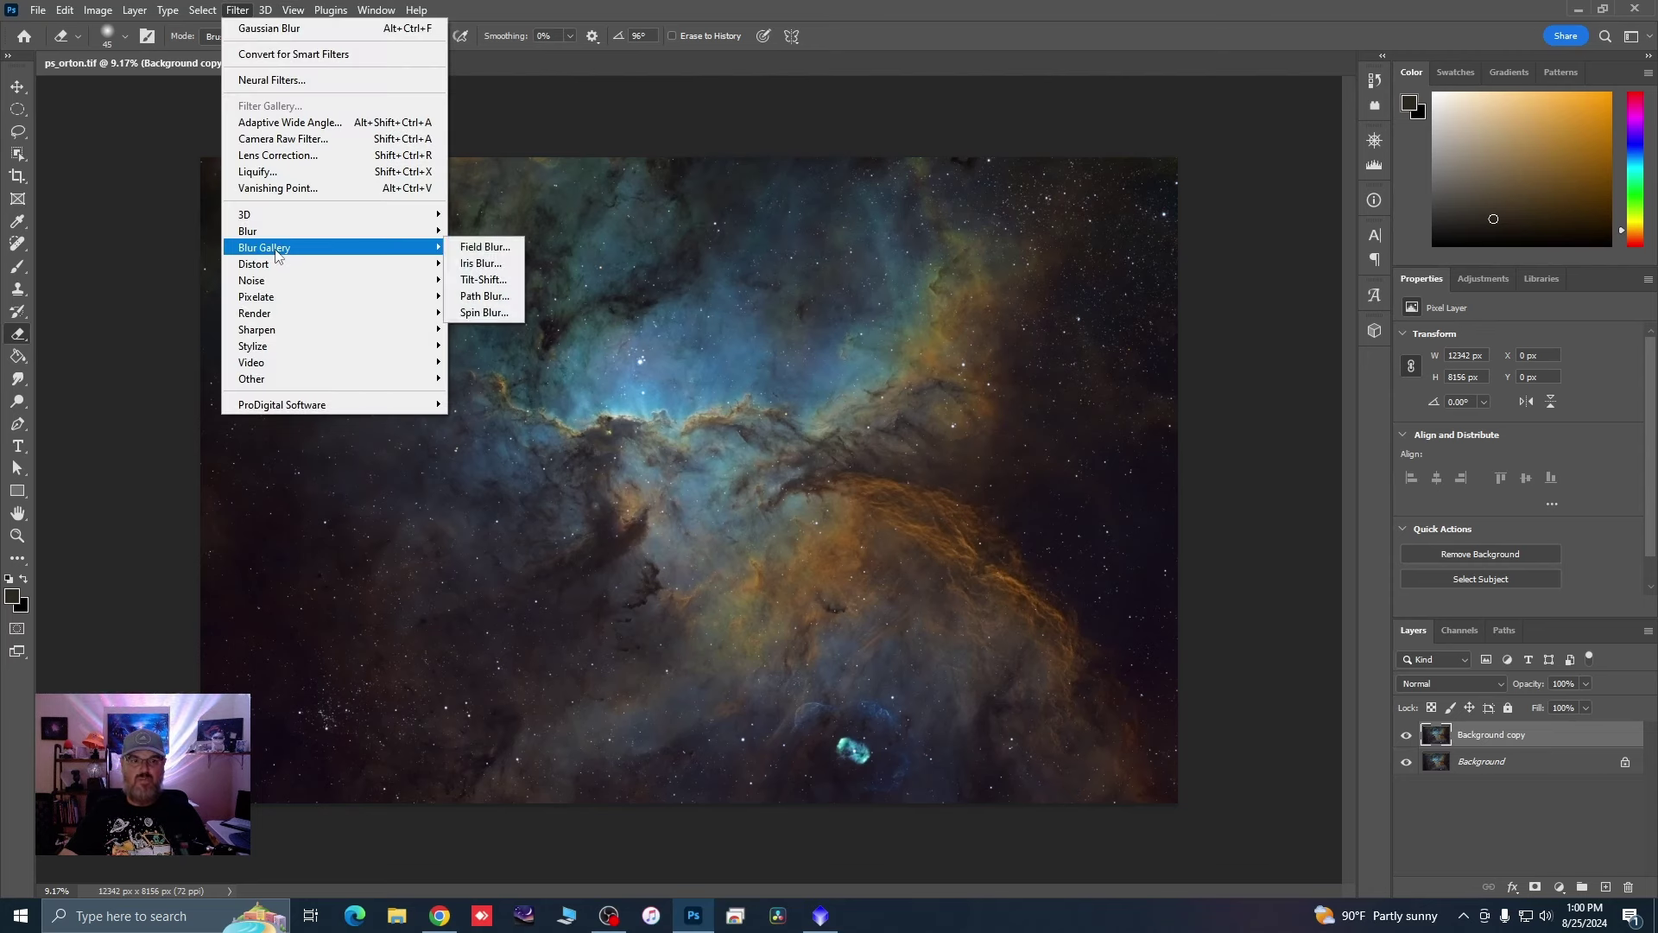
mouse_move(276, 233)
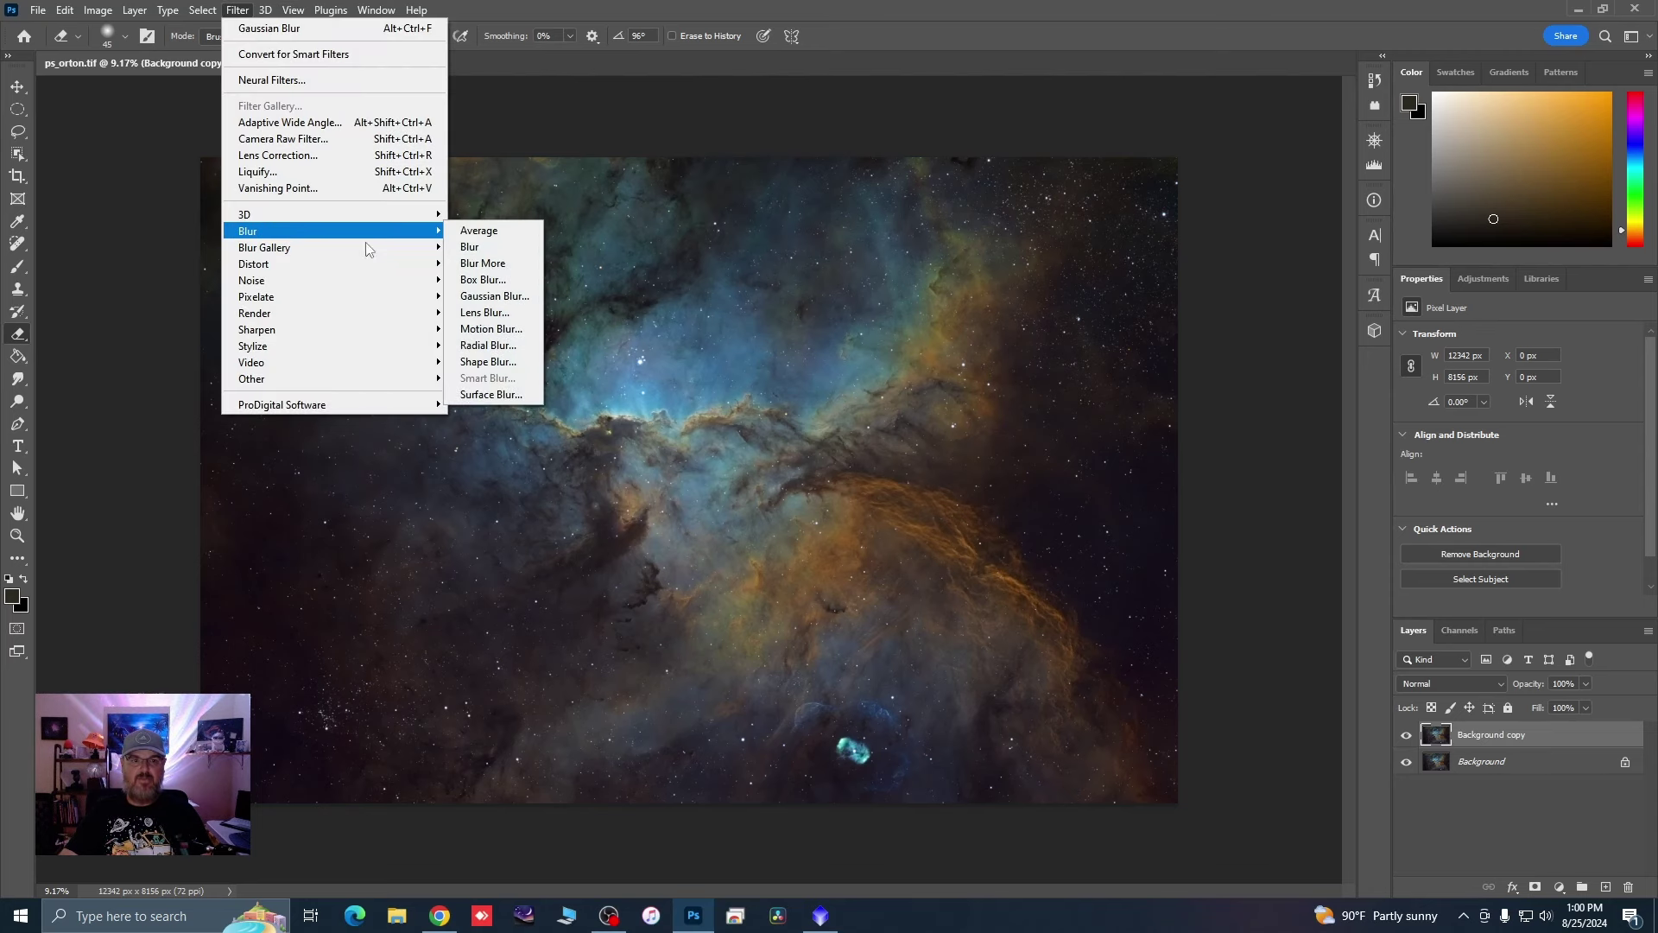
left_click(485, 296)
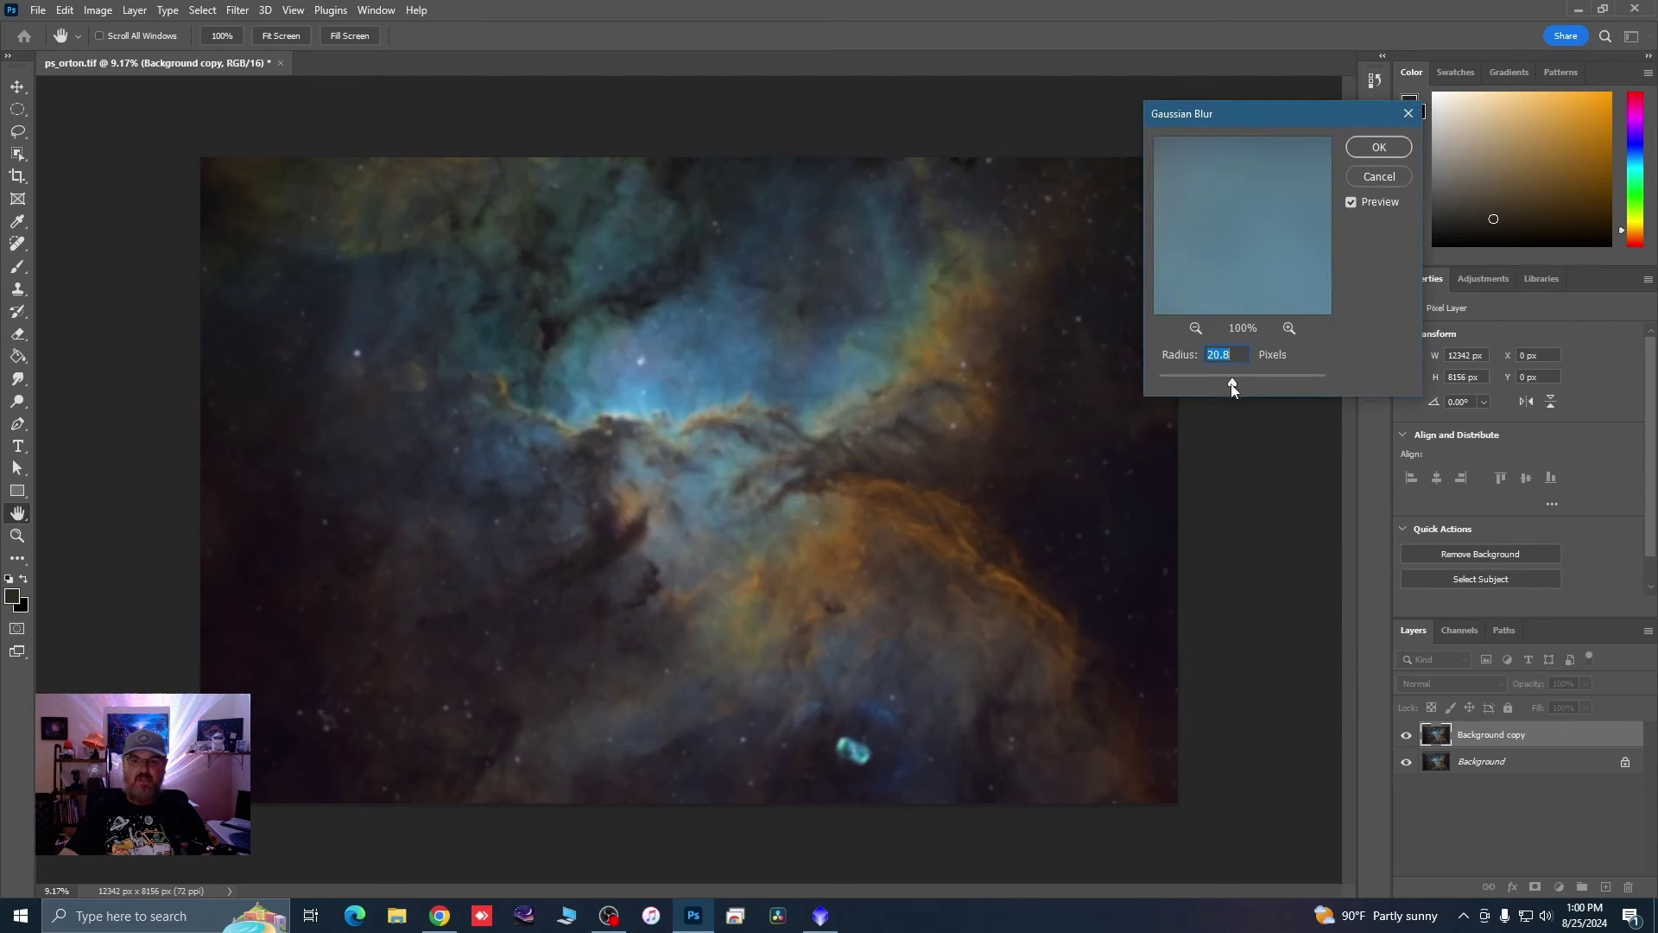
left_click_drag(1230, 384, 1214, 388)
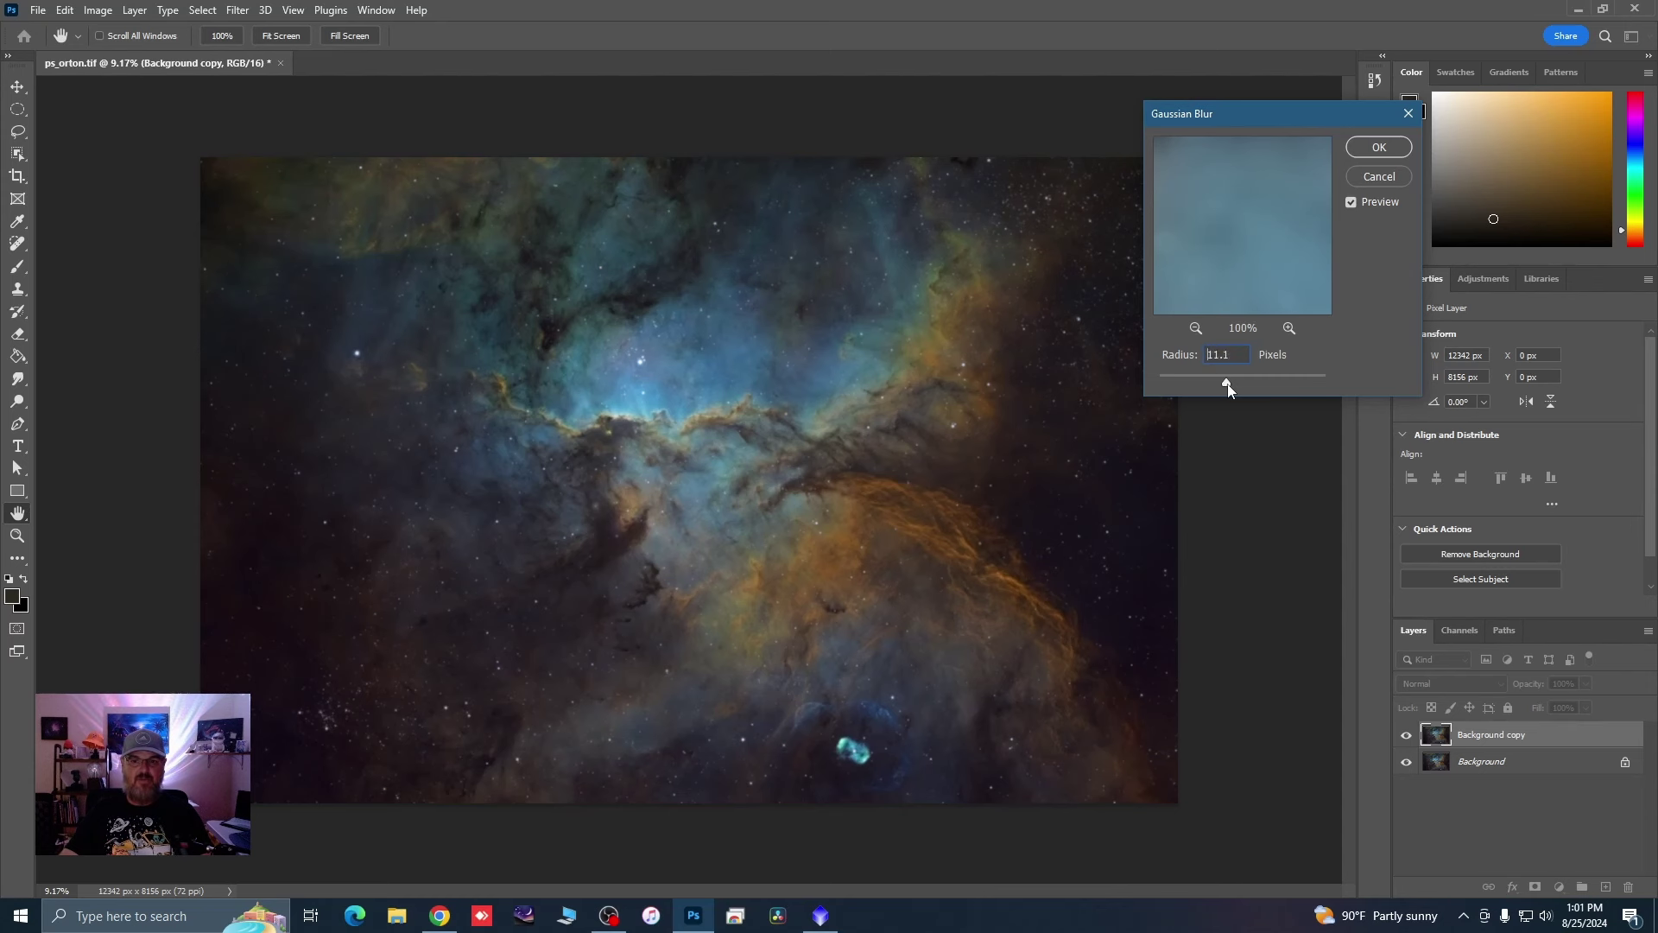
left_click_drag(1226, 384, 1237, 385)
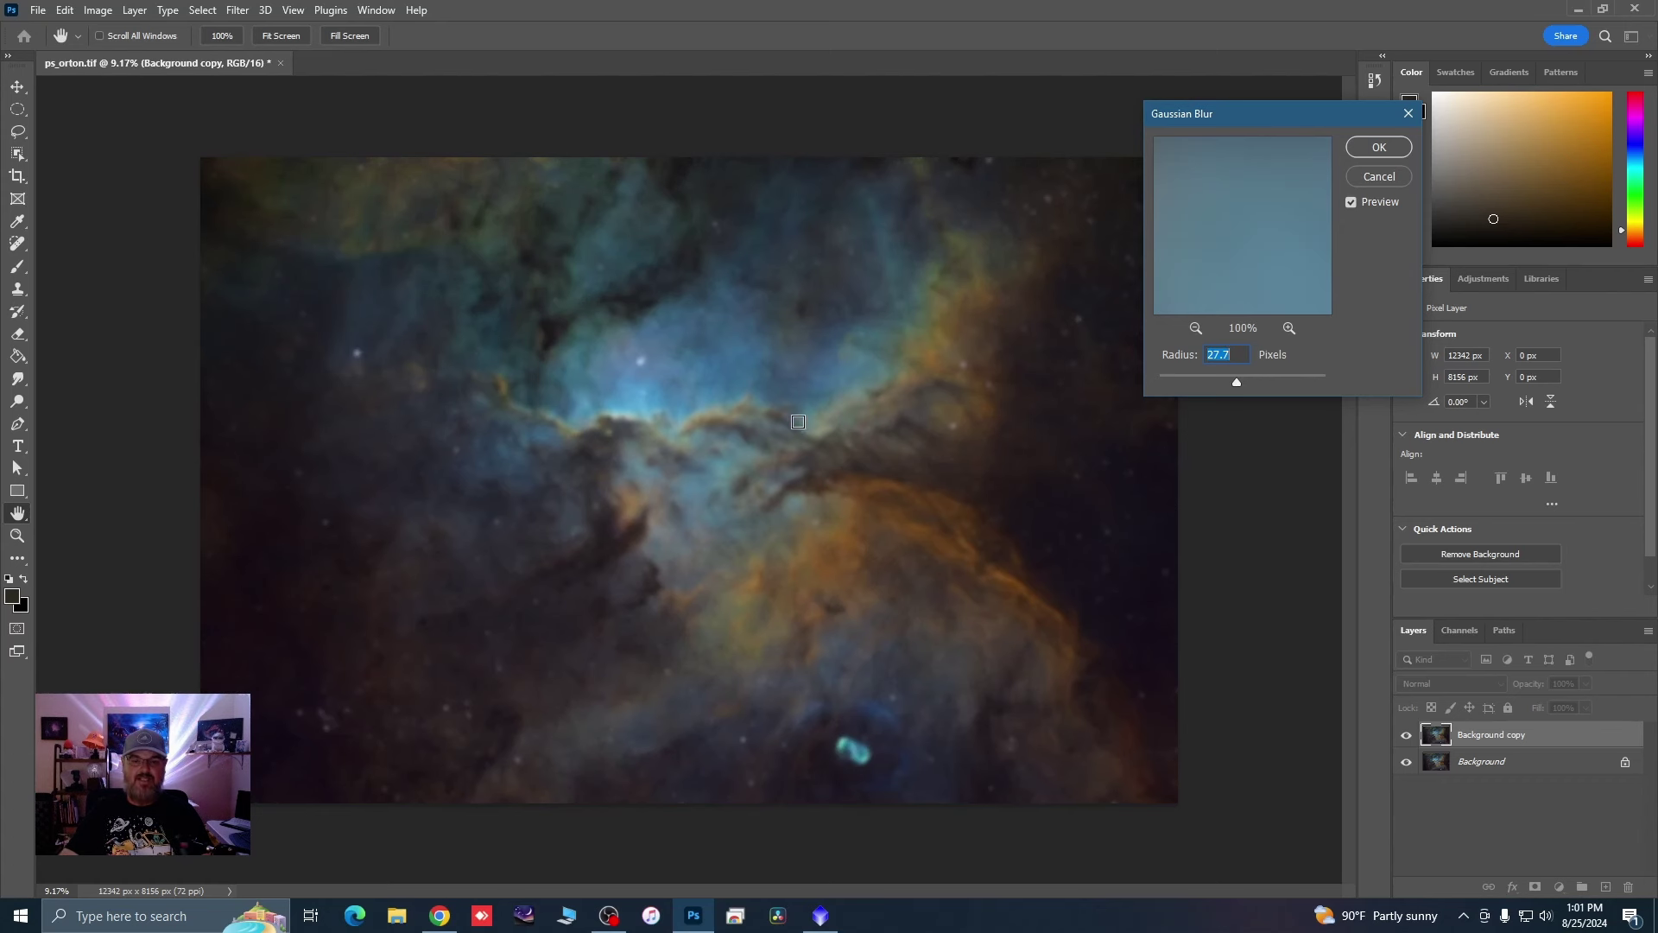
mouse_move(1243, 386)
left_mouse_down()
mouse_move(1309, 386)
mouse_move(1176, 385)
mouse_move(1233, 389)
left_mouse_up()
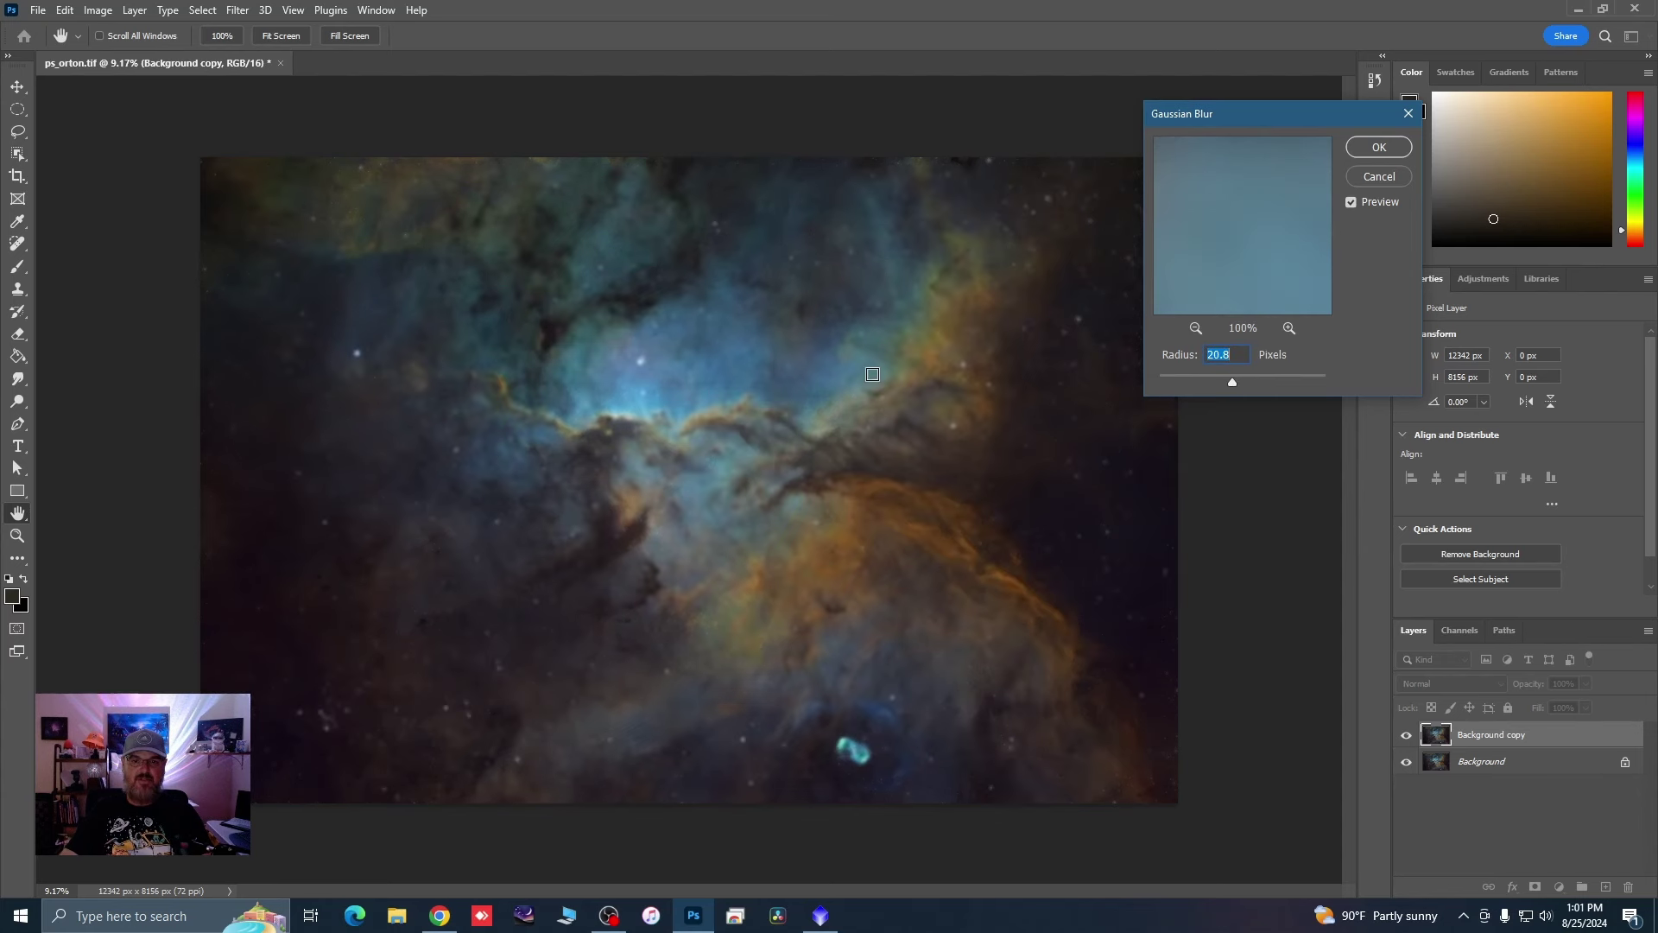
left_click(1350, 203)
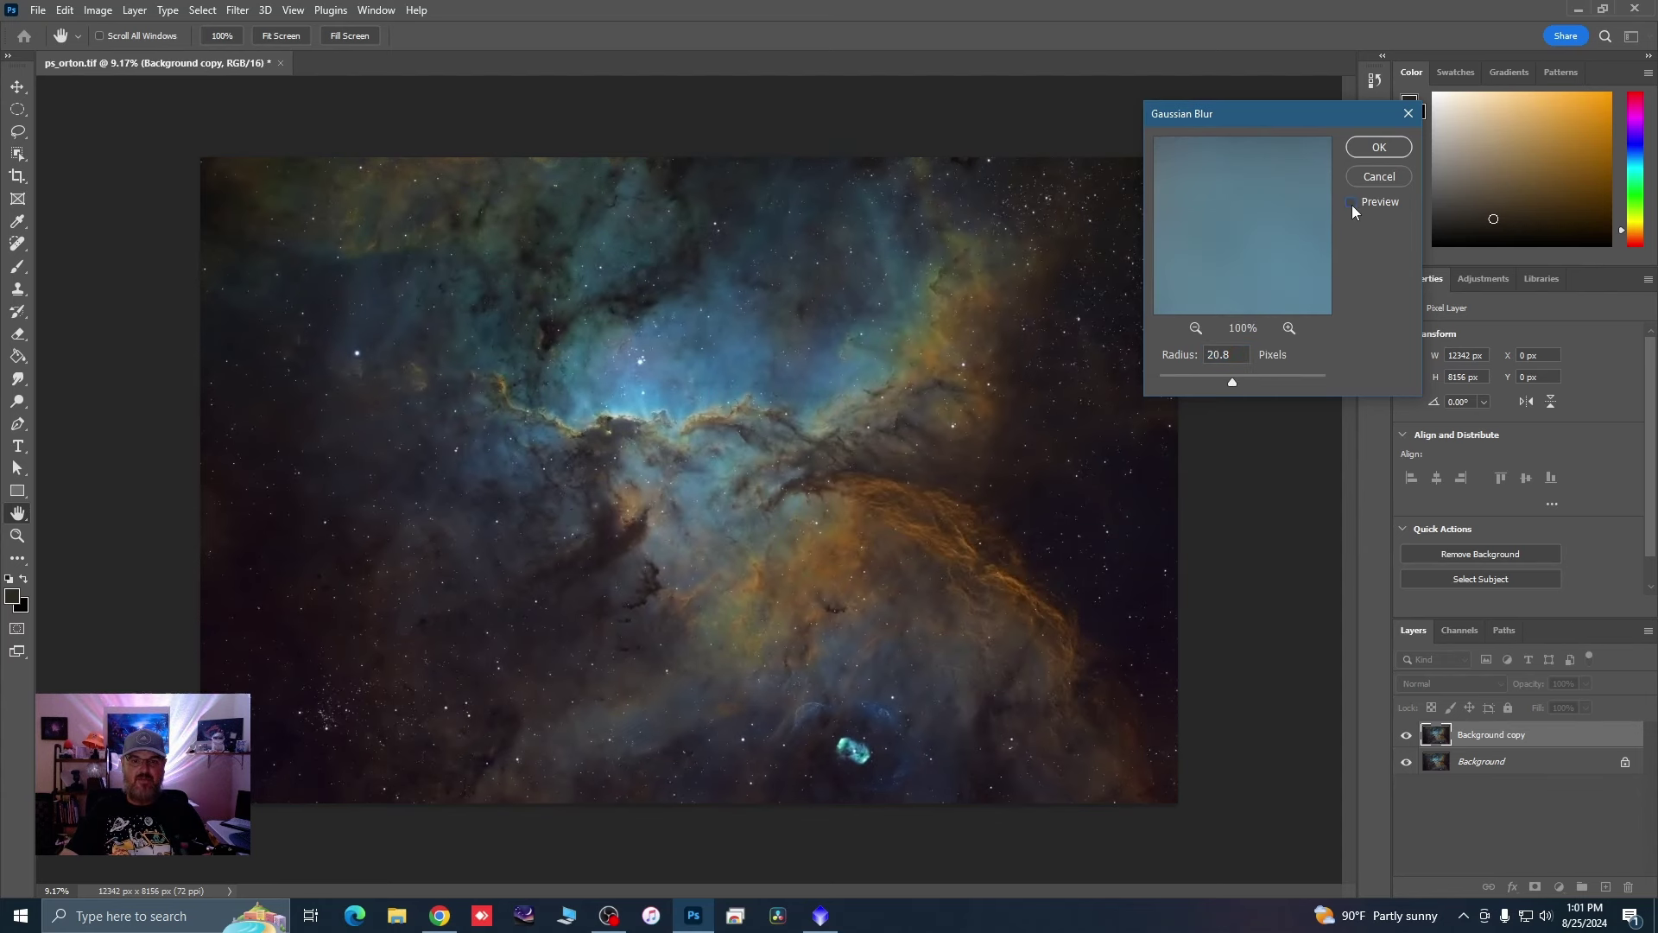
left_click(1350, 203)
left_click(1351, 203)
left_click(1351, 203)
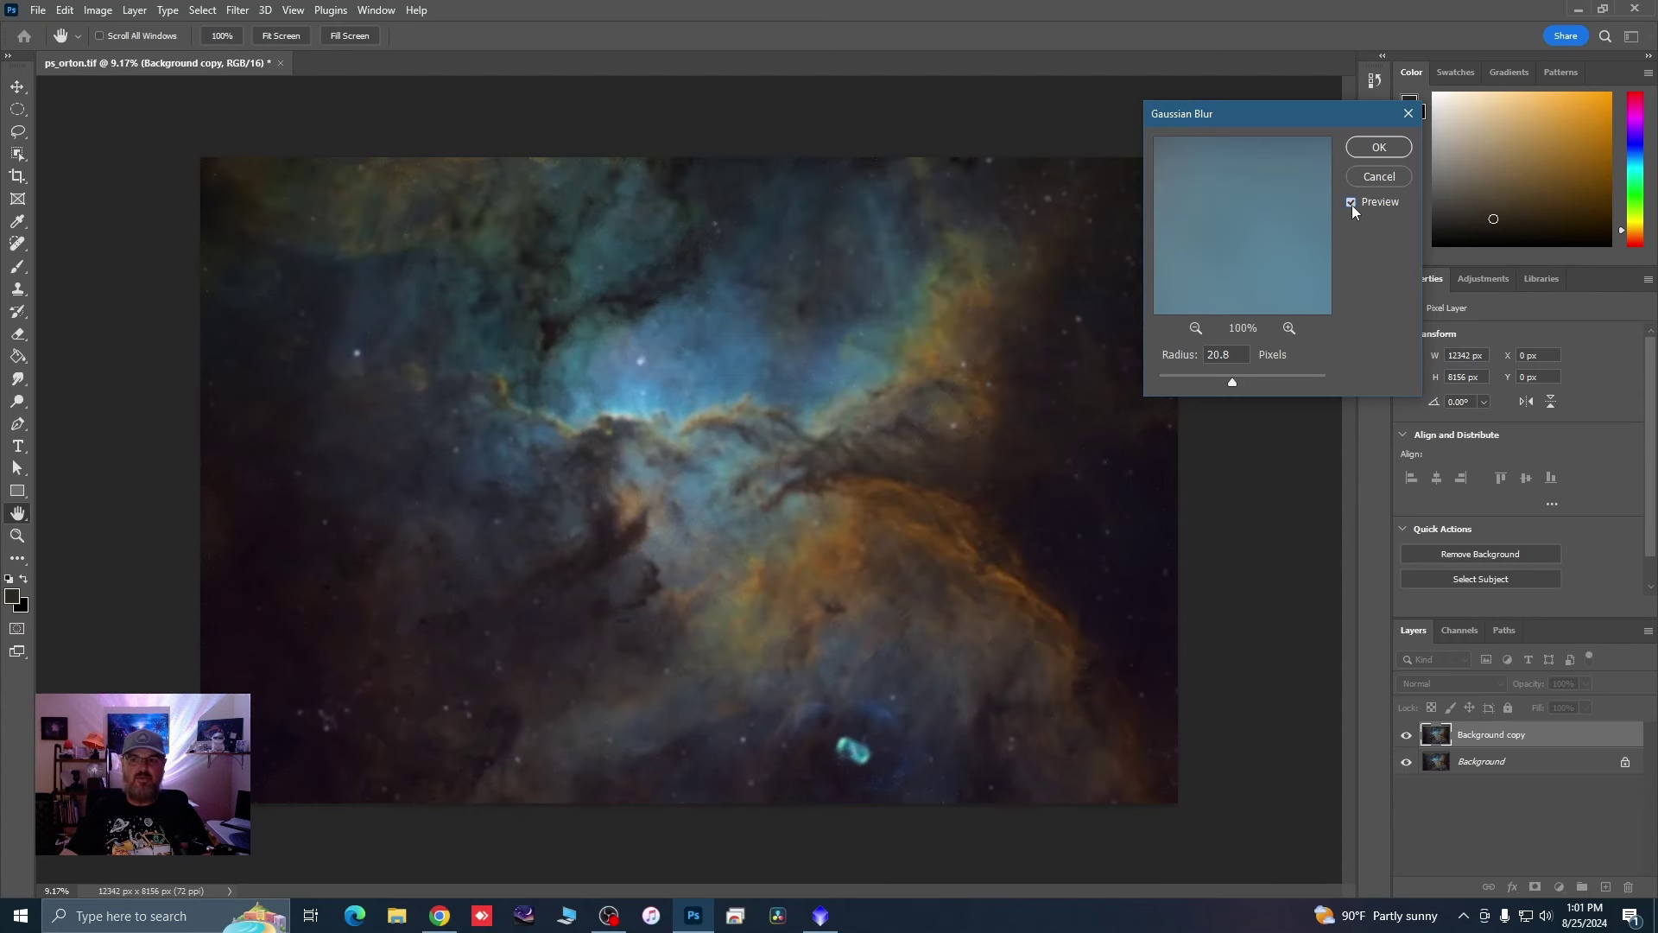
left_click(1379, 148)
key("e")
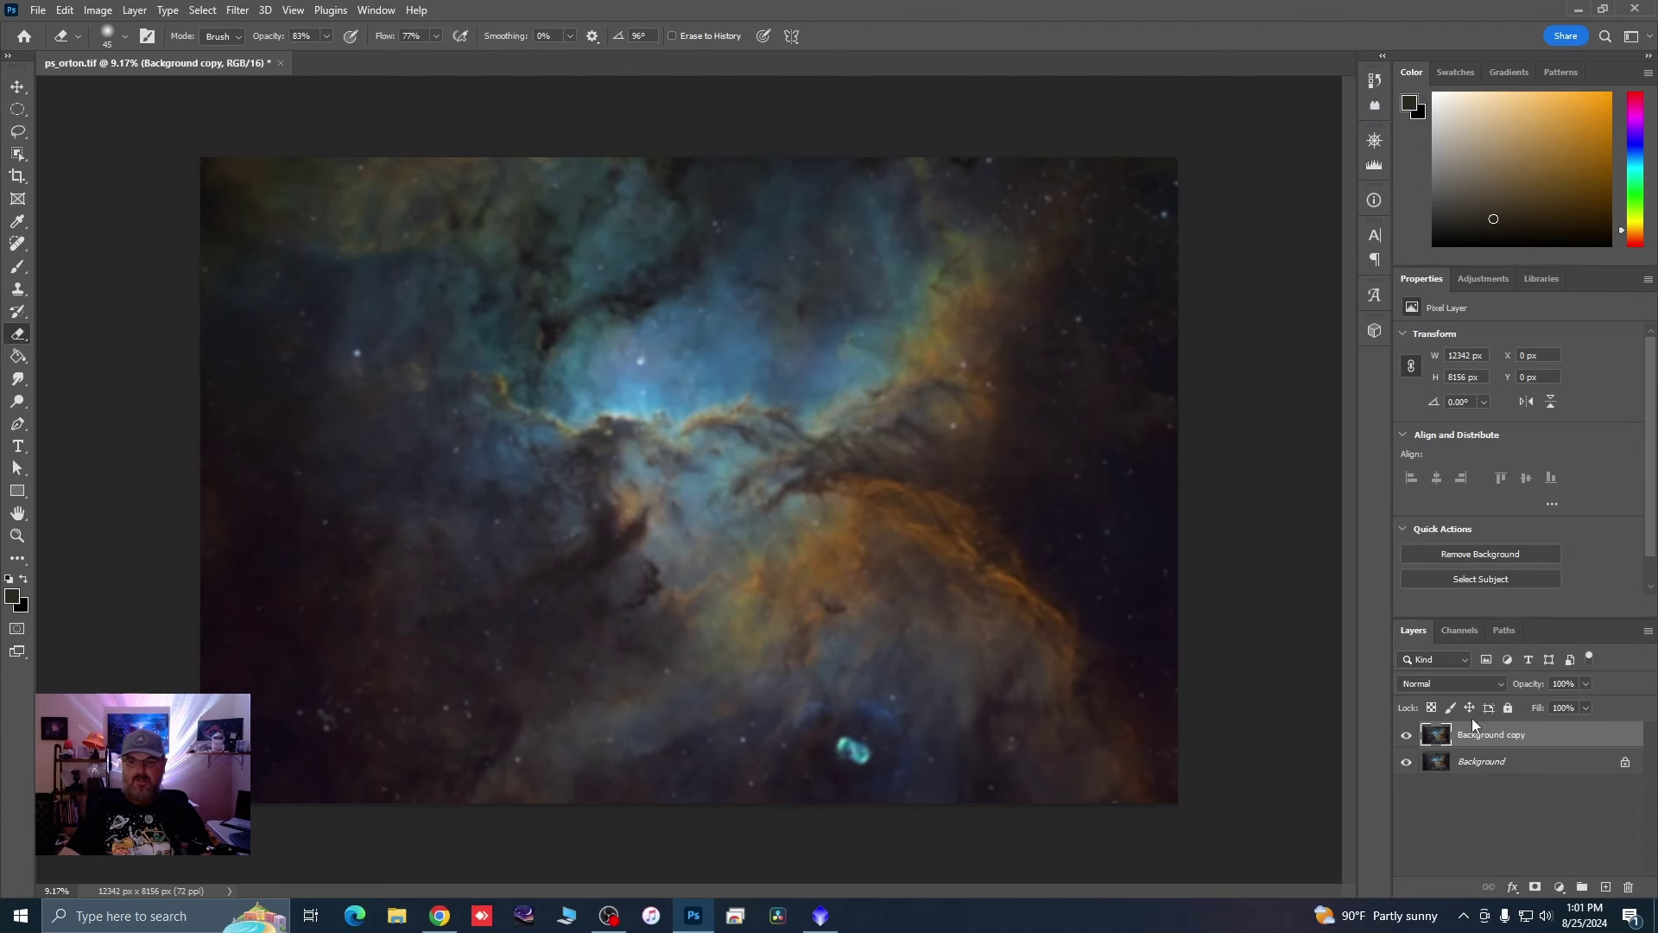
Step: Blend the blurred copy in Screen mode, Apply Image onto itself with Multiply, and set opacity to 43%
left_click(1501, 684)
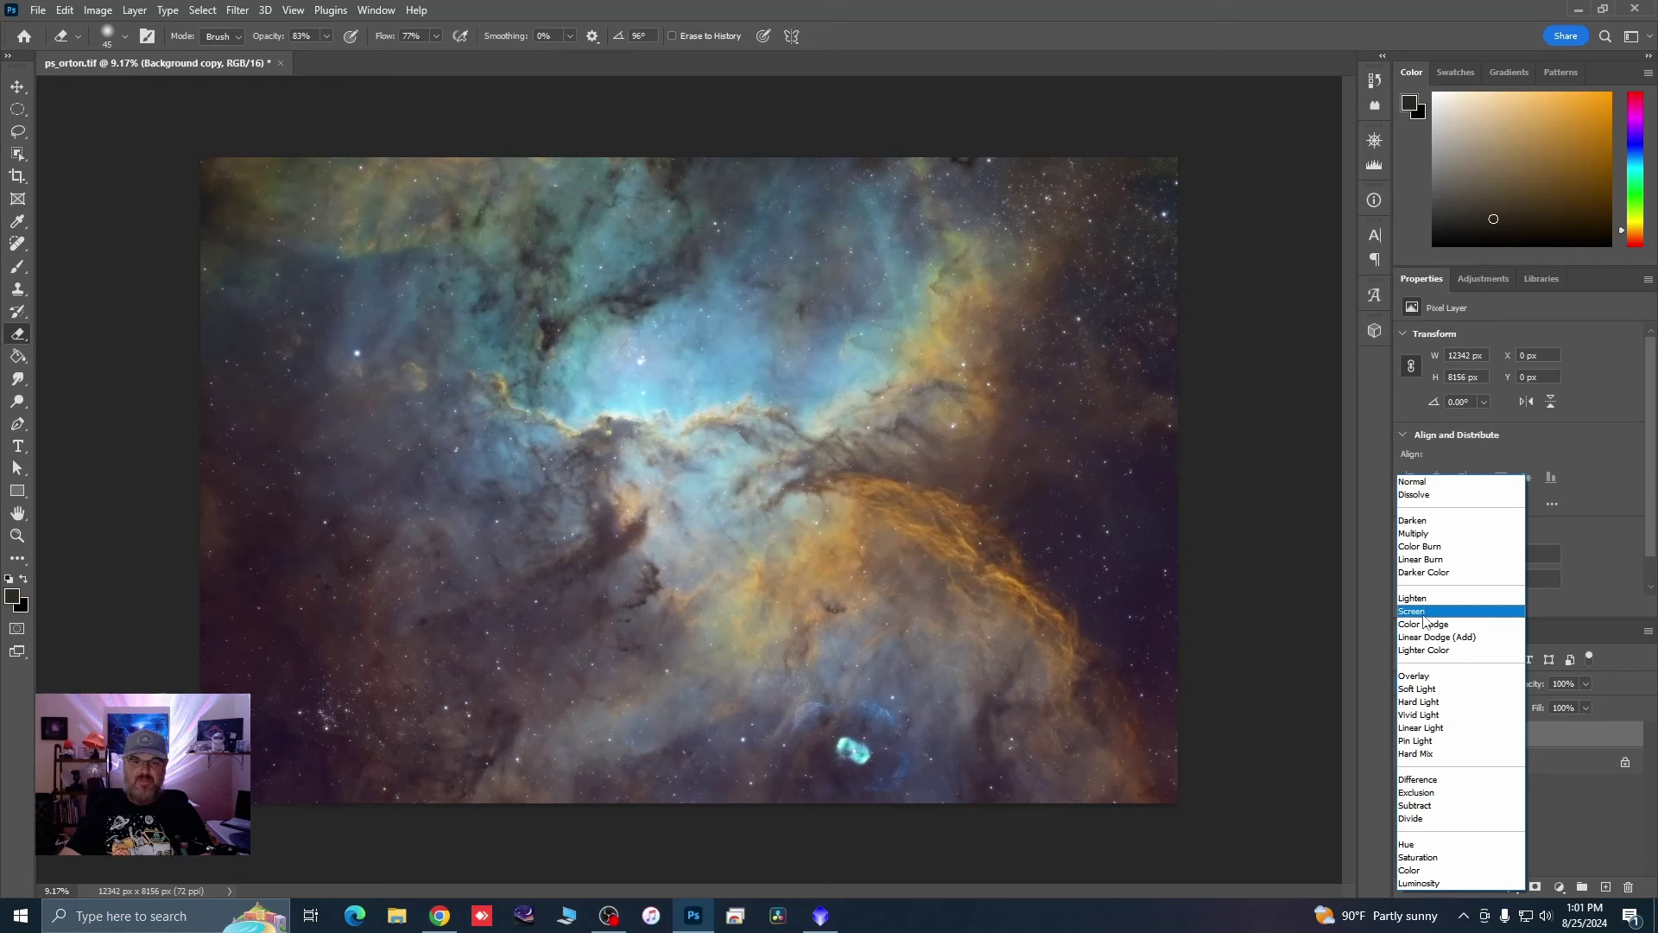
left_click(1424, 613)
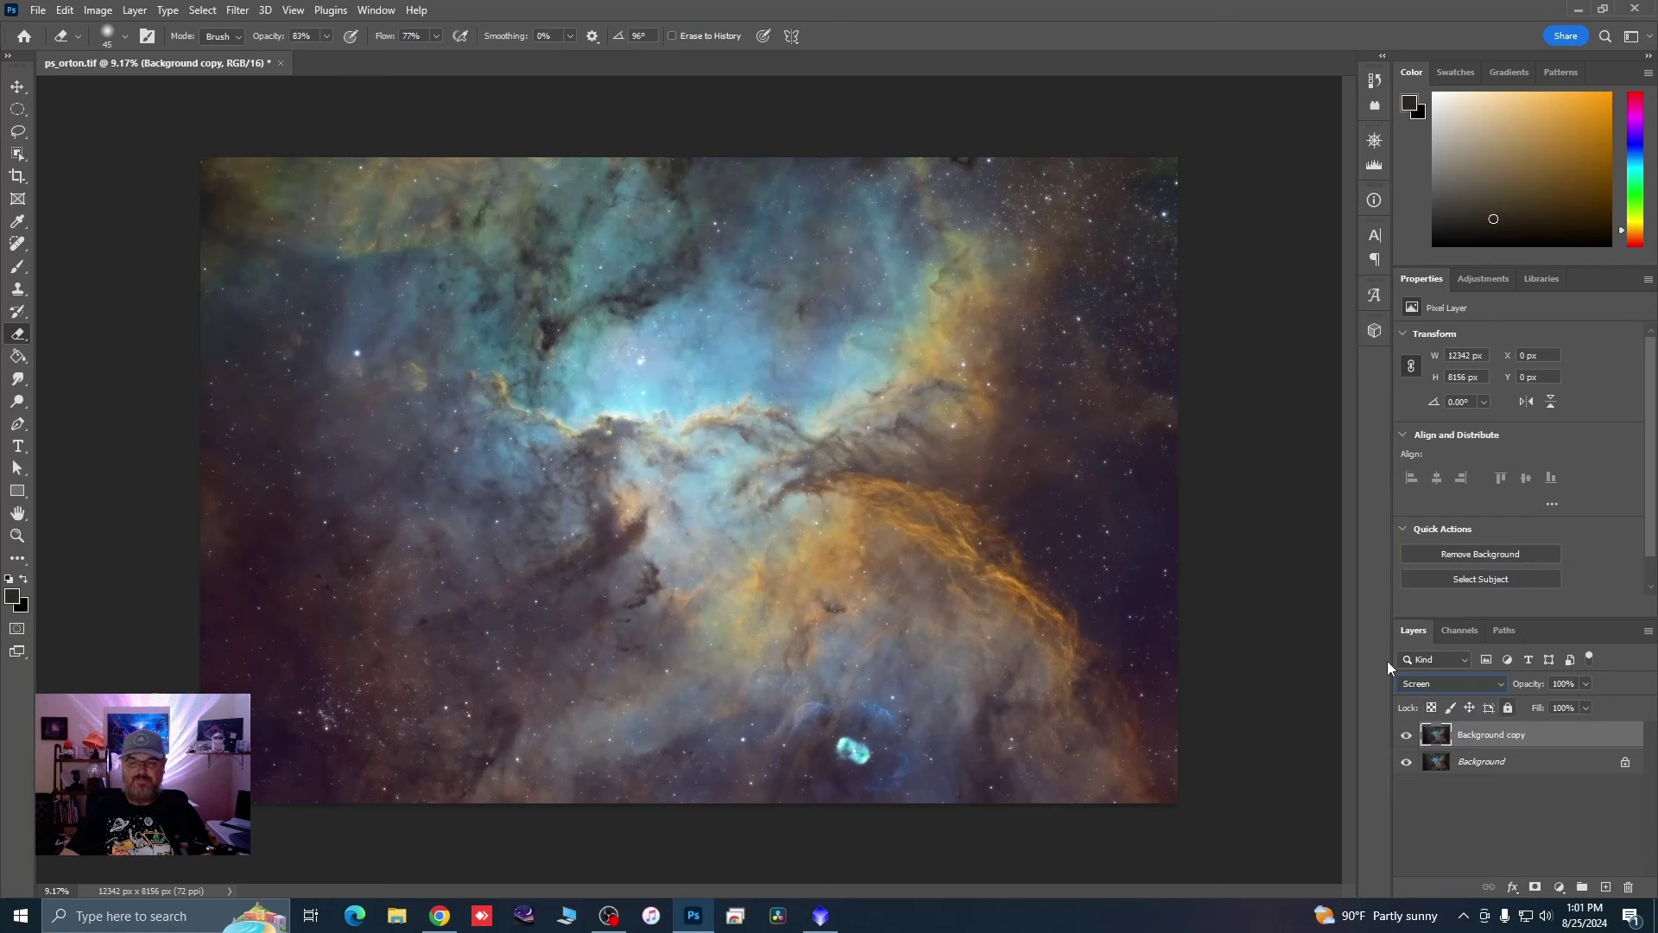
left_click(104, 16)
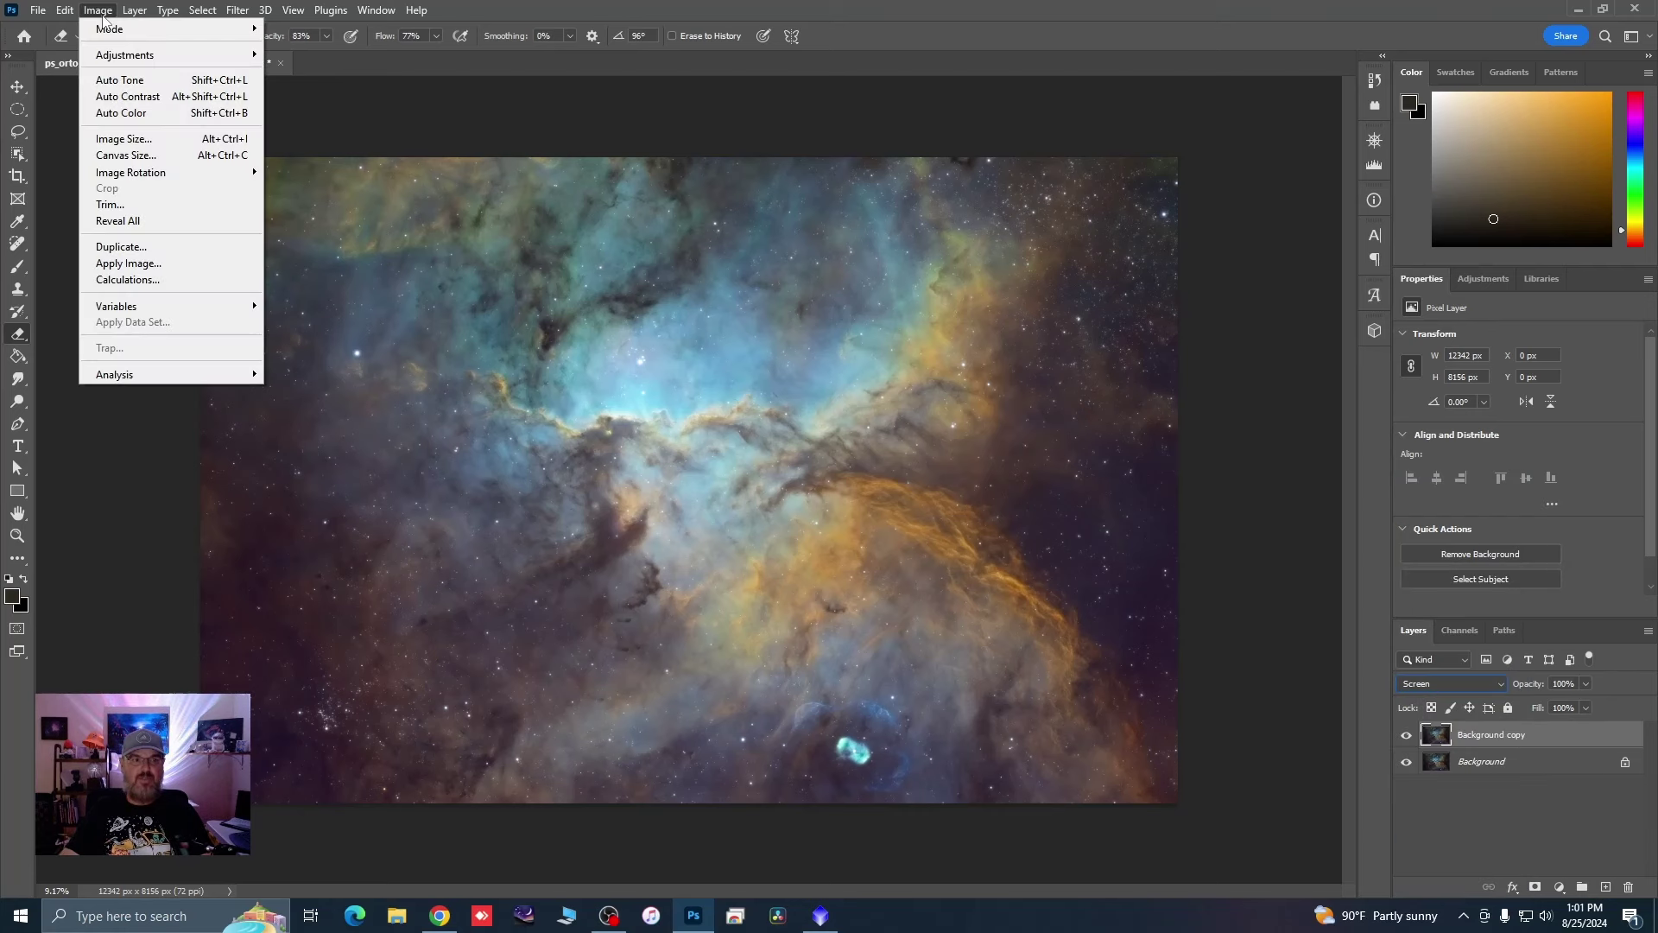
left_click(147, 267)
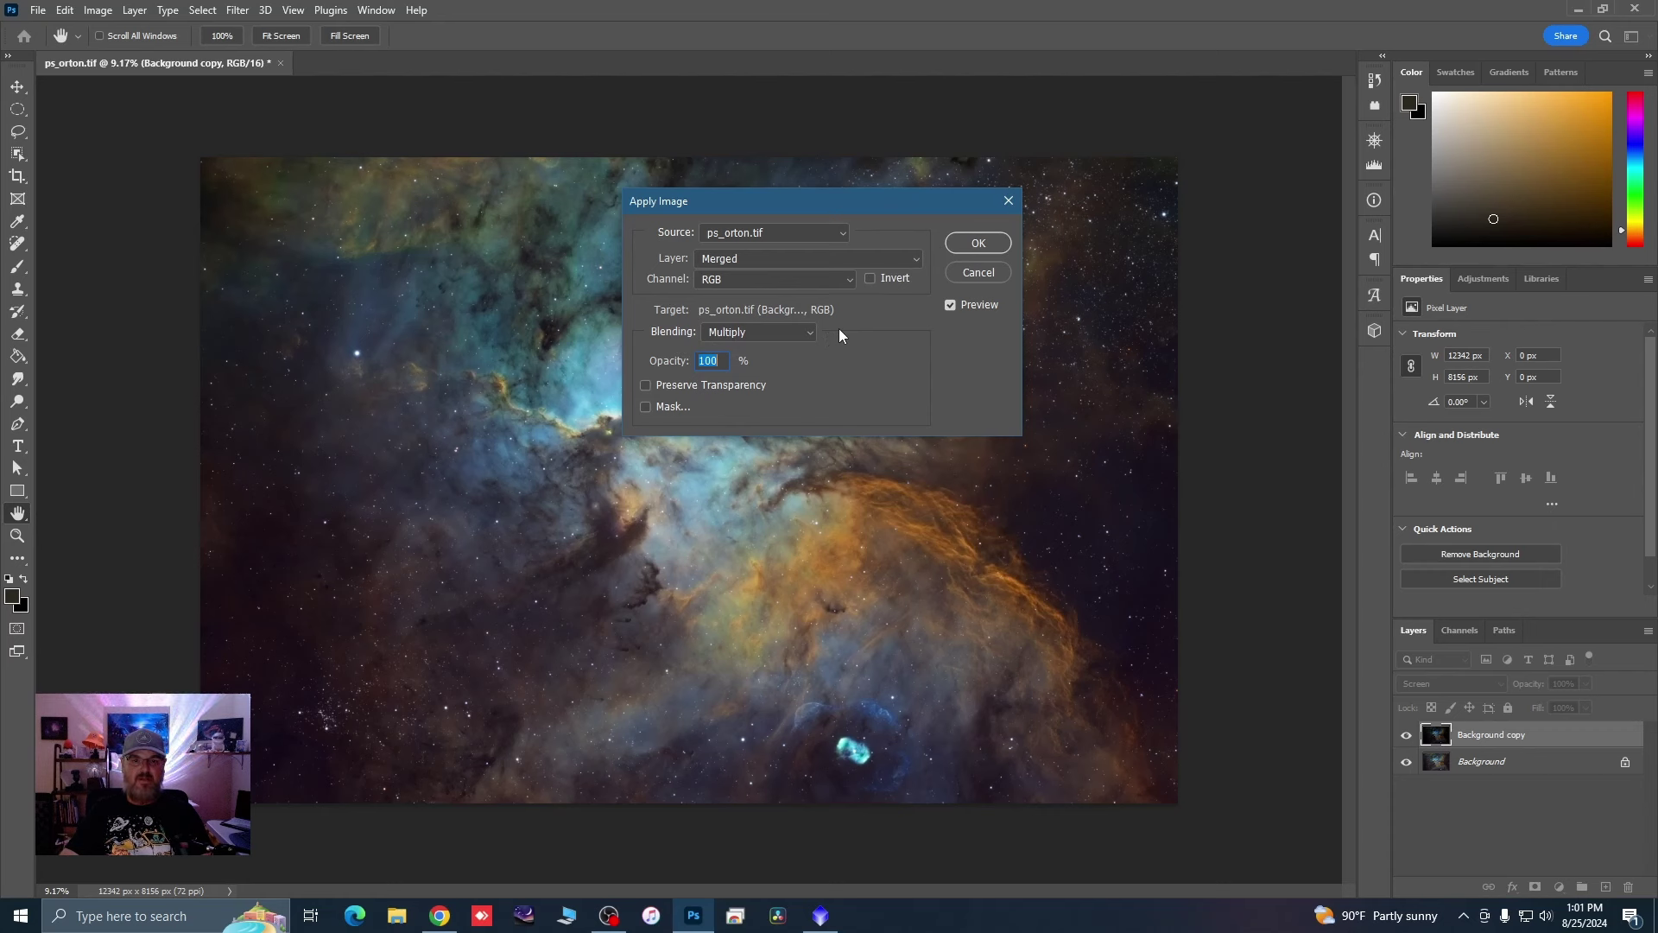
left_click(977, 242)
key("e")
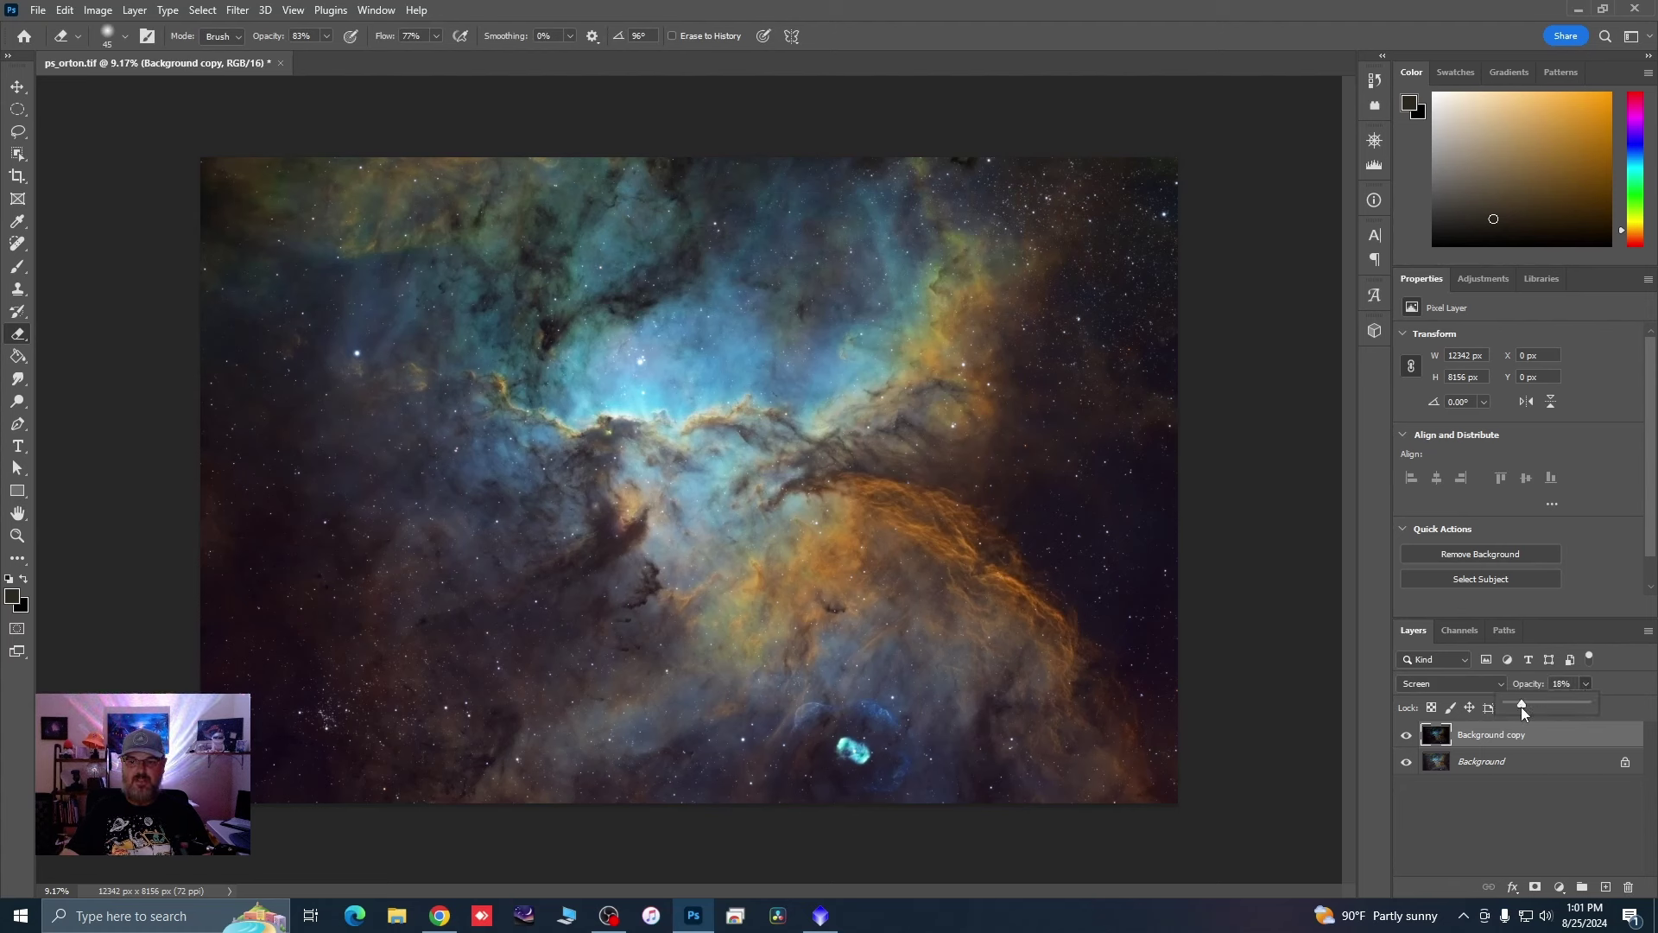
left_click_drag(1521, 707, 1512, 707)
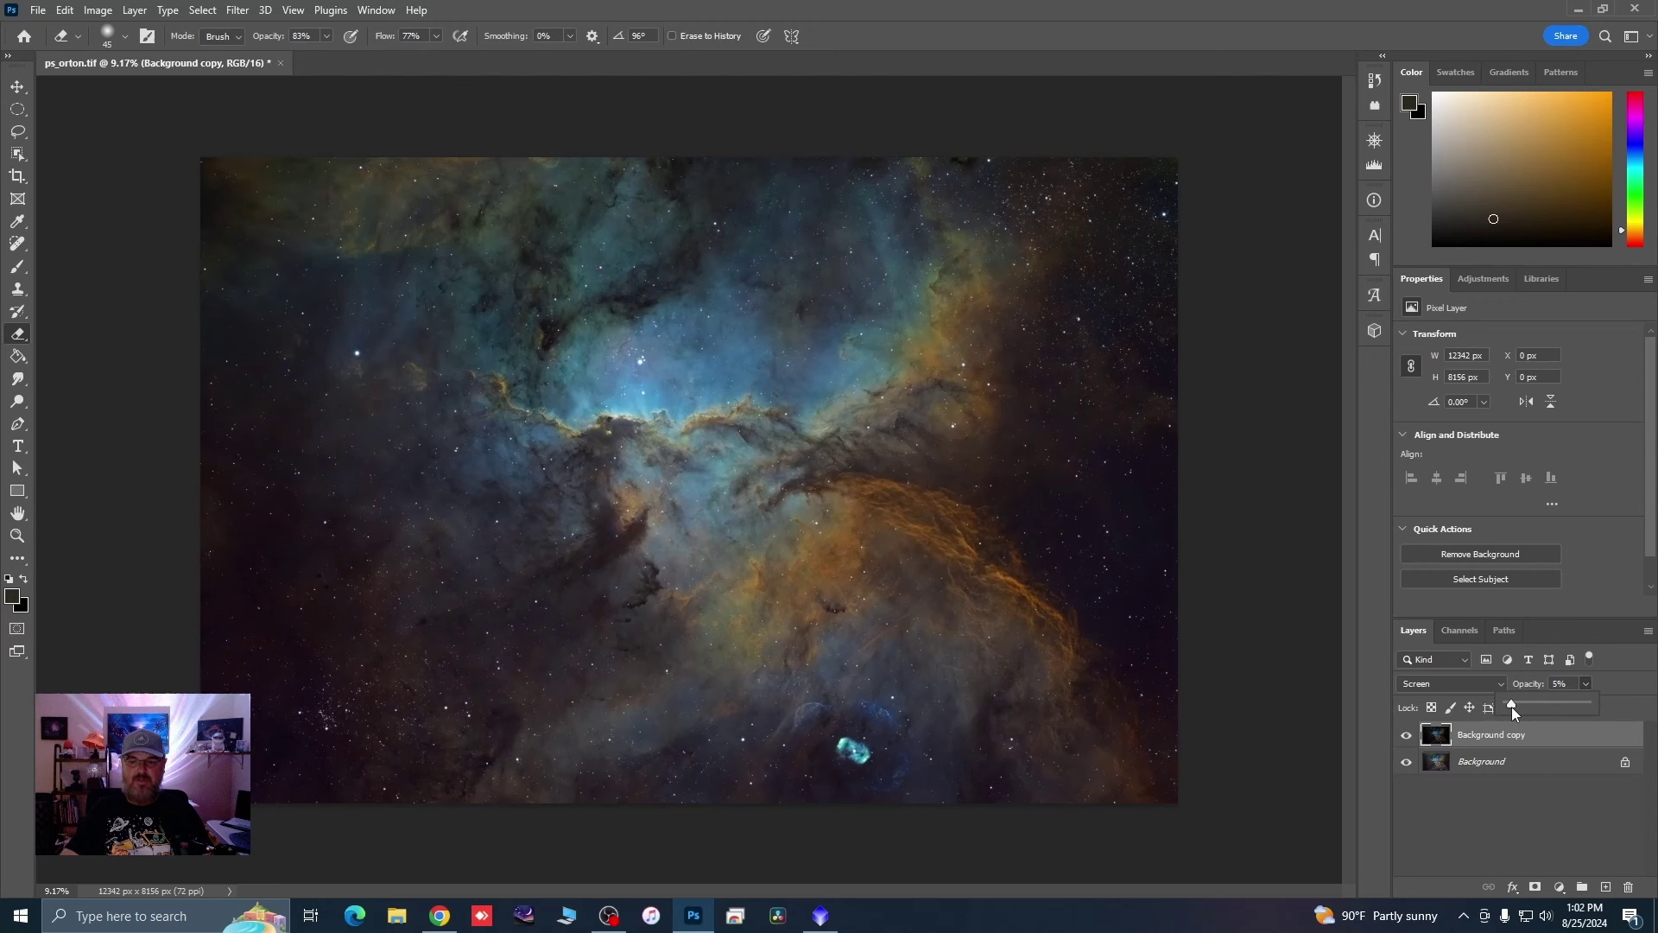
left_click_drag(1511, 706, 1538, 707)
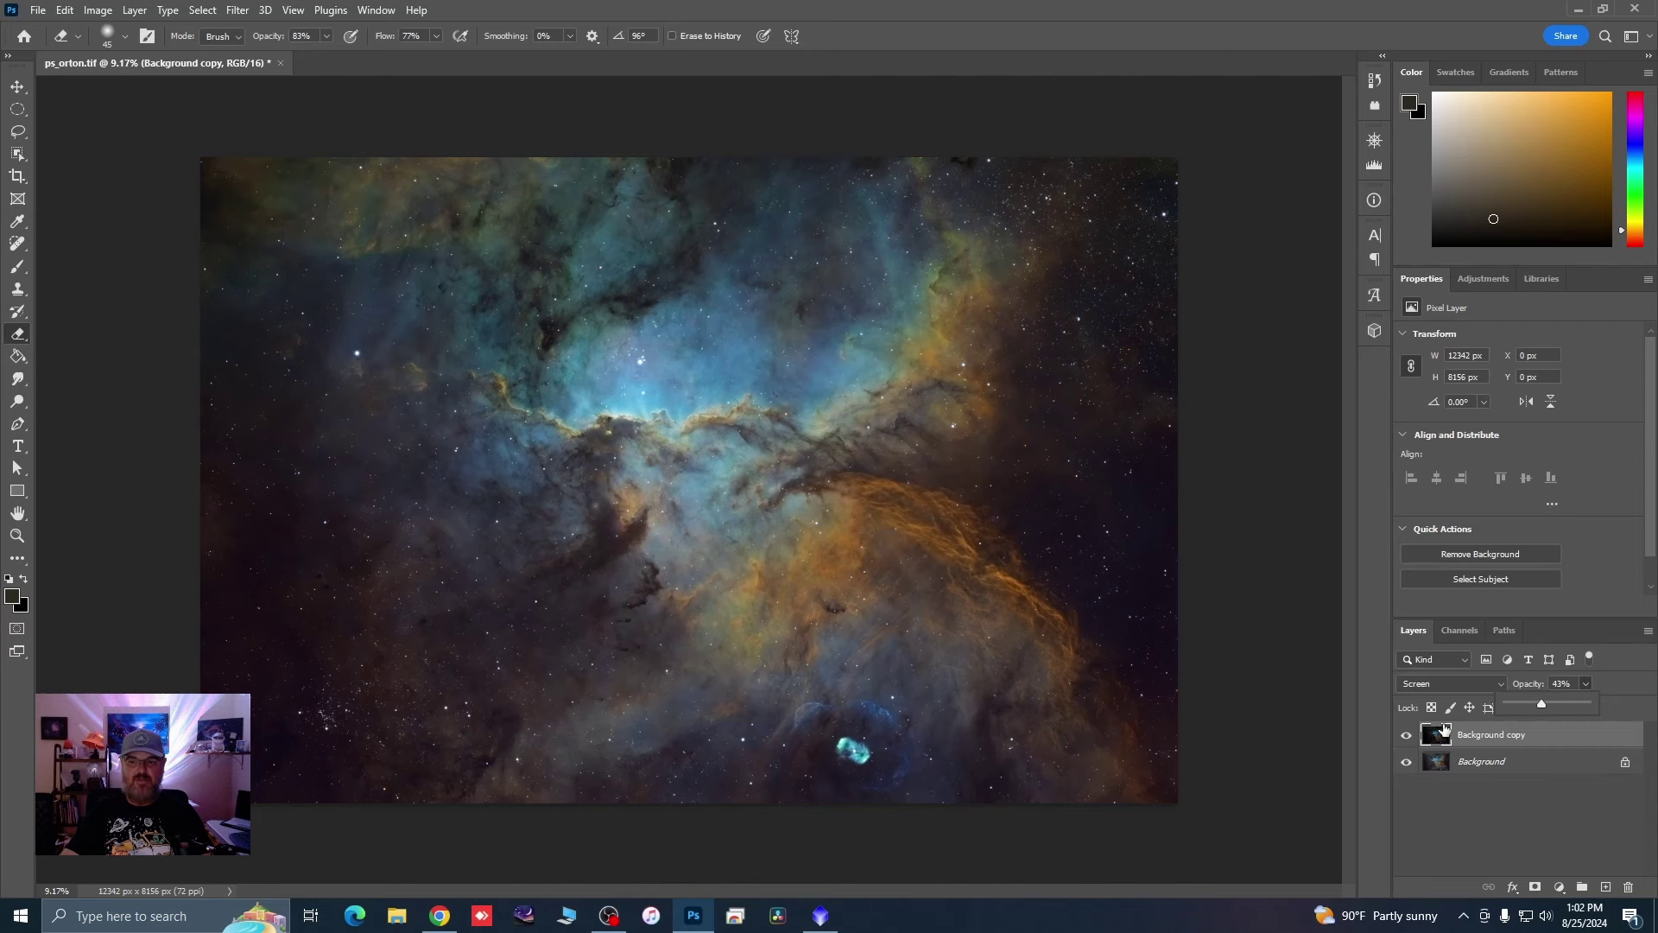
Step: Compare the glow layer against the original nebula at several zoom levels, including the central ridge
left_click(1406, 735)
left_click(1406, 735)
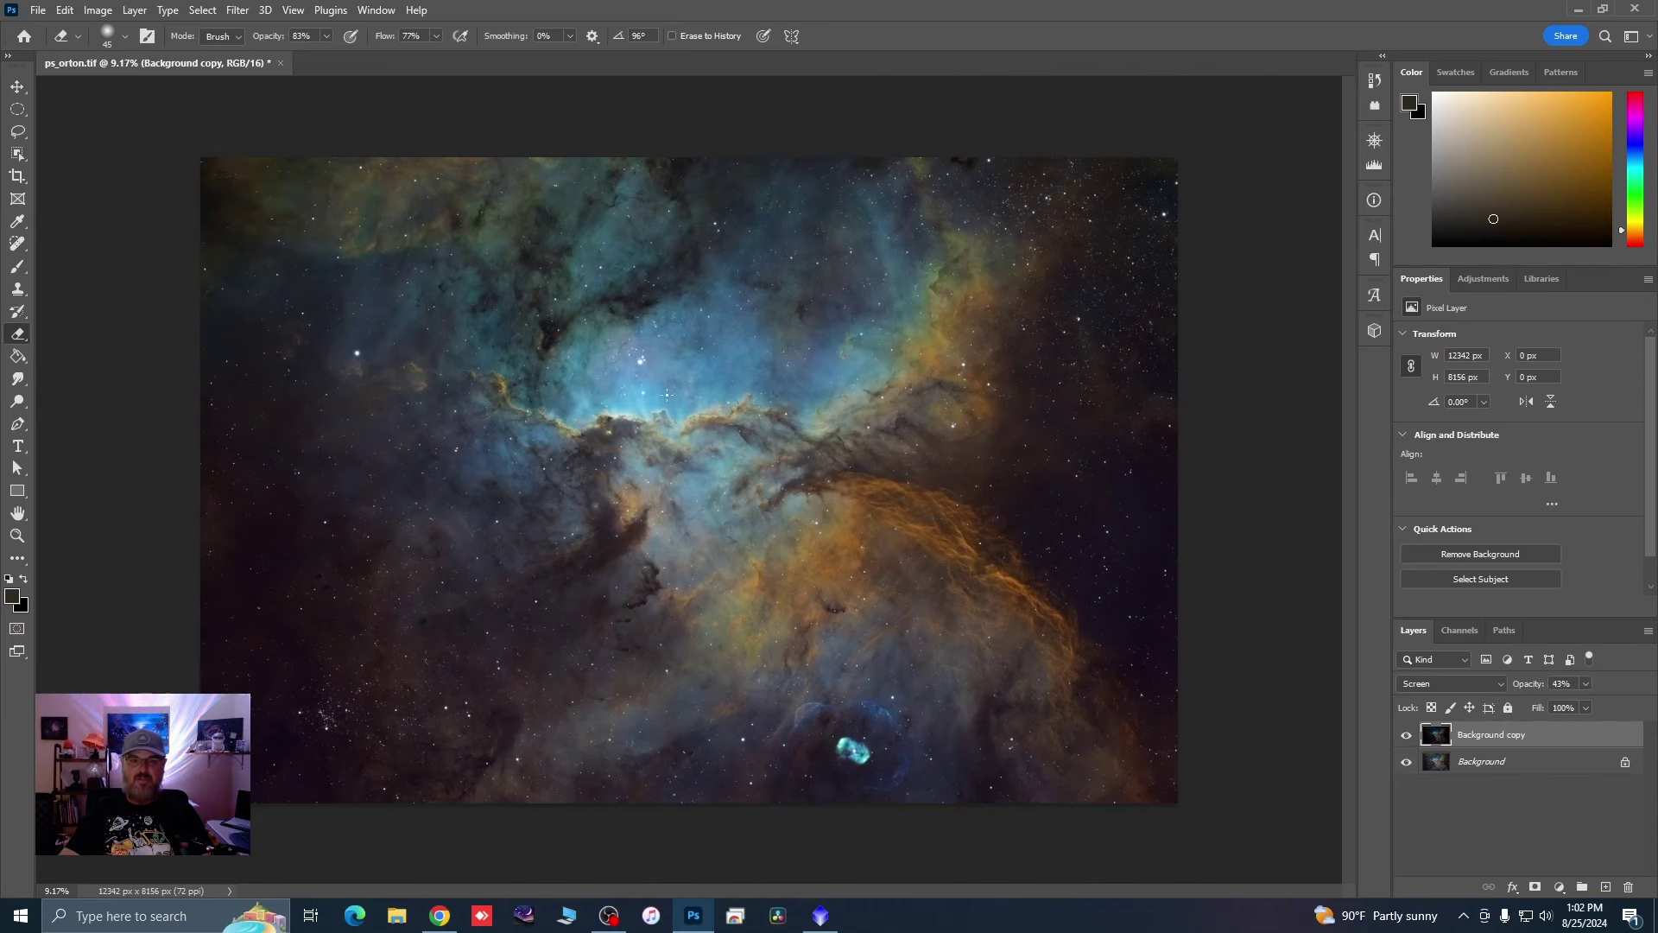
scroll(713, 403, "up", 5)
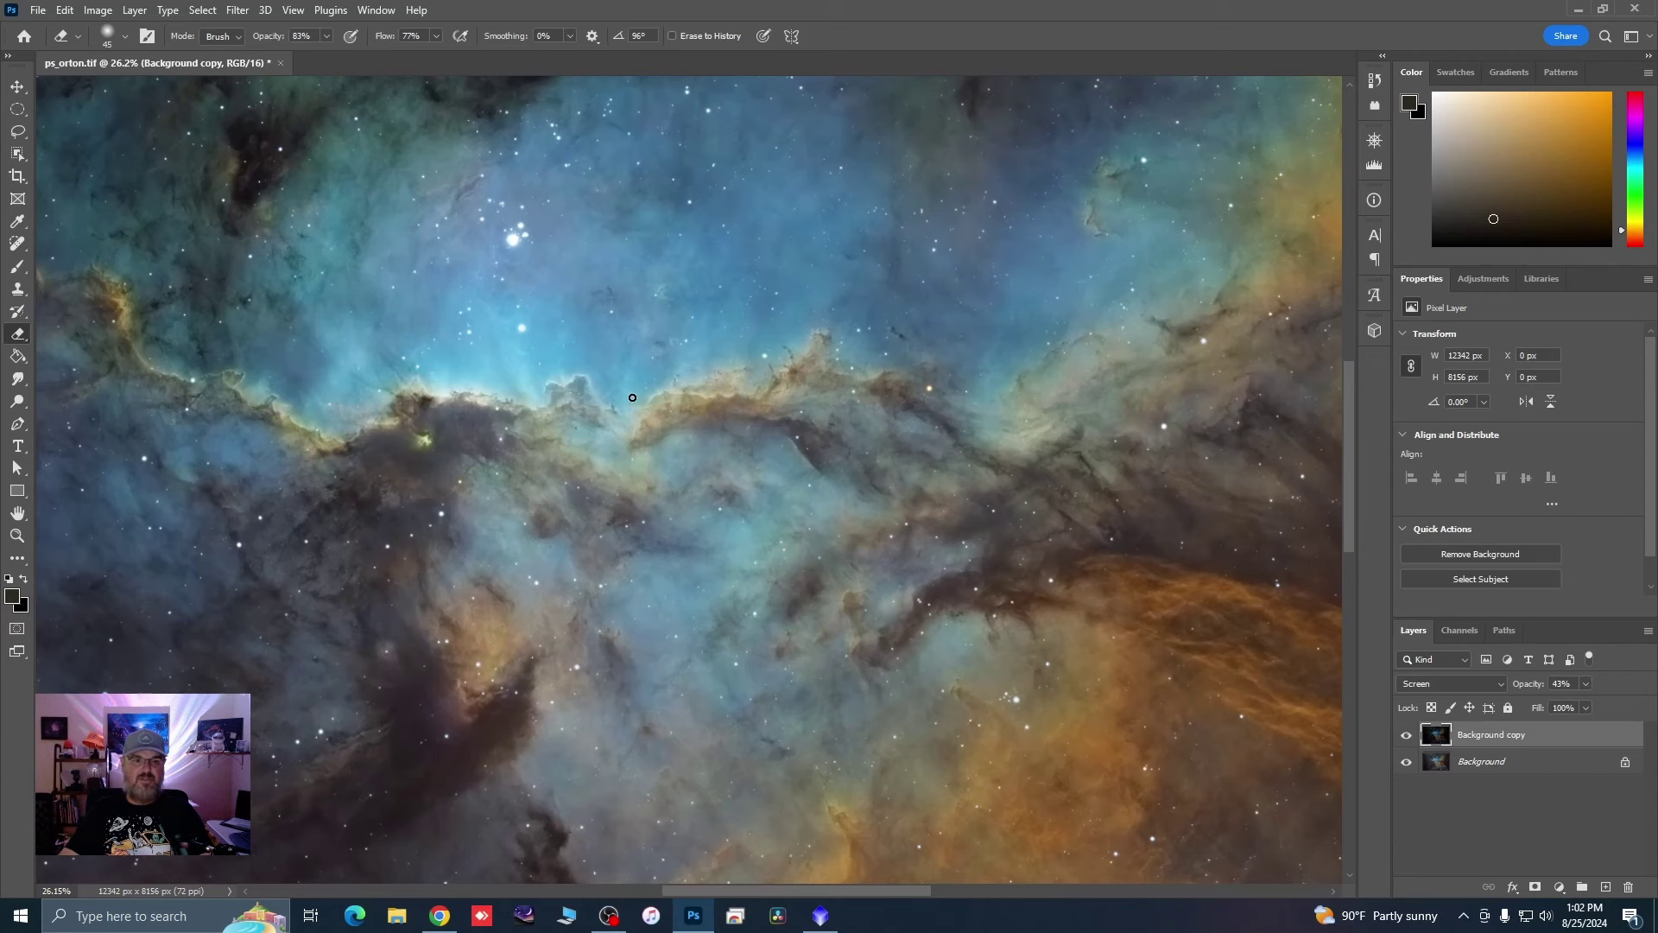
left_click_drag(534, 404, 607, 453)
scroll(819, 444, "up", 2)
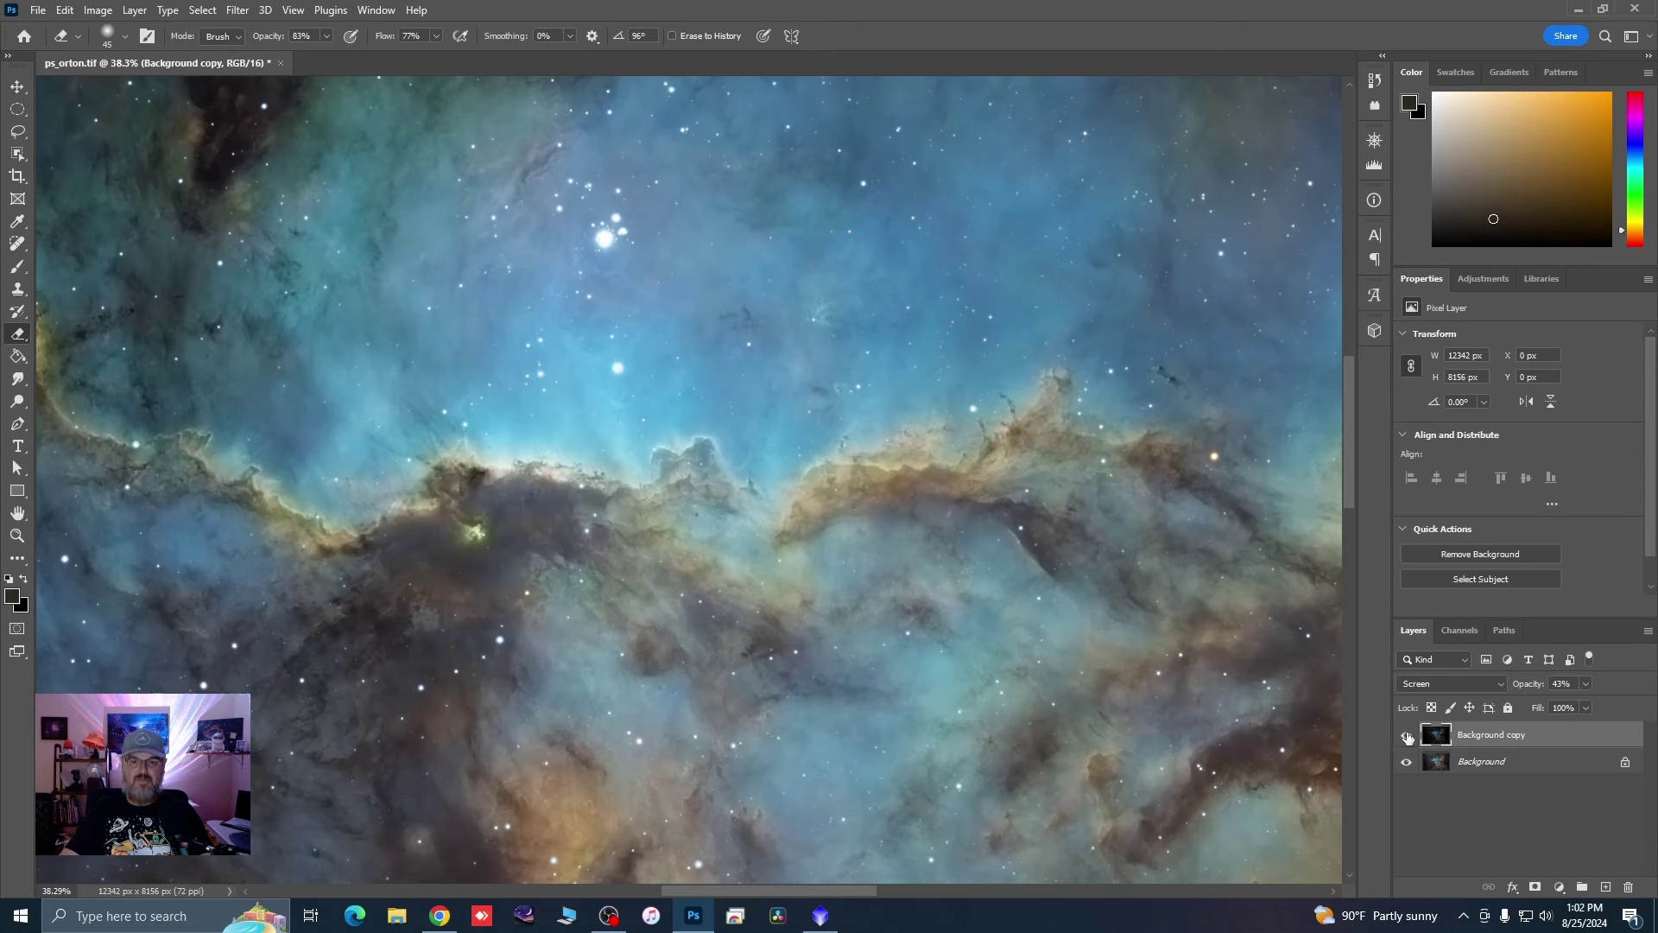
left_click(1407, 736)
left_click(1407, 737)
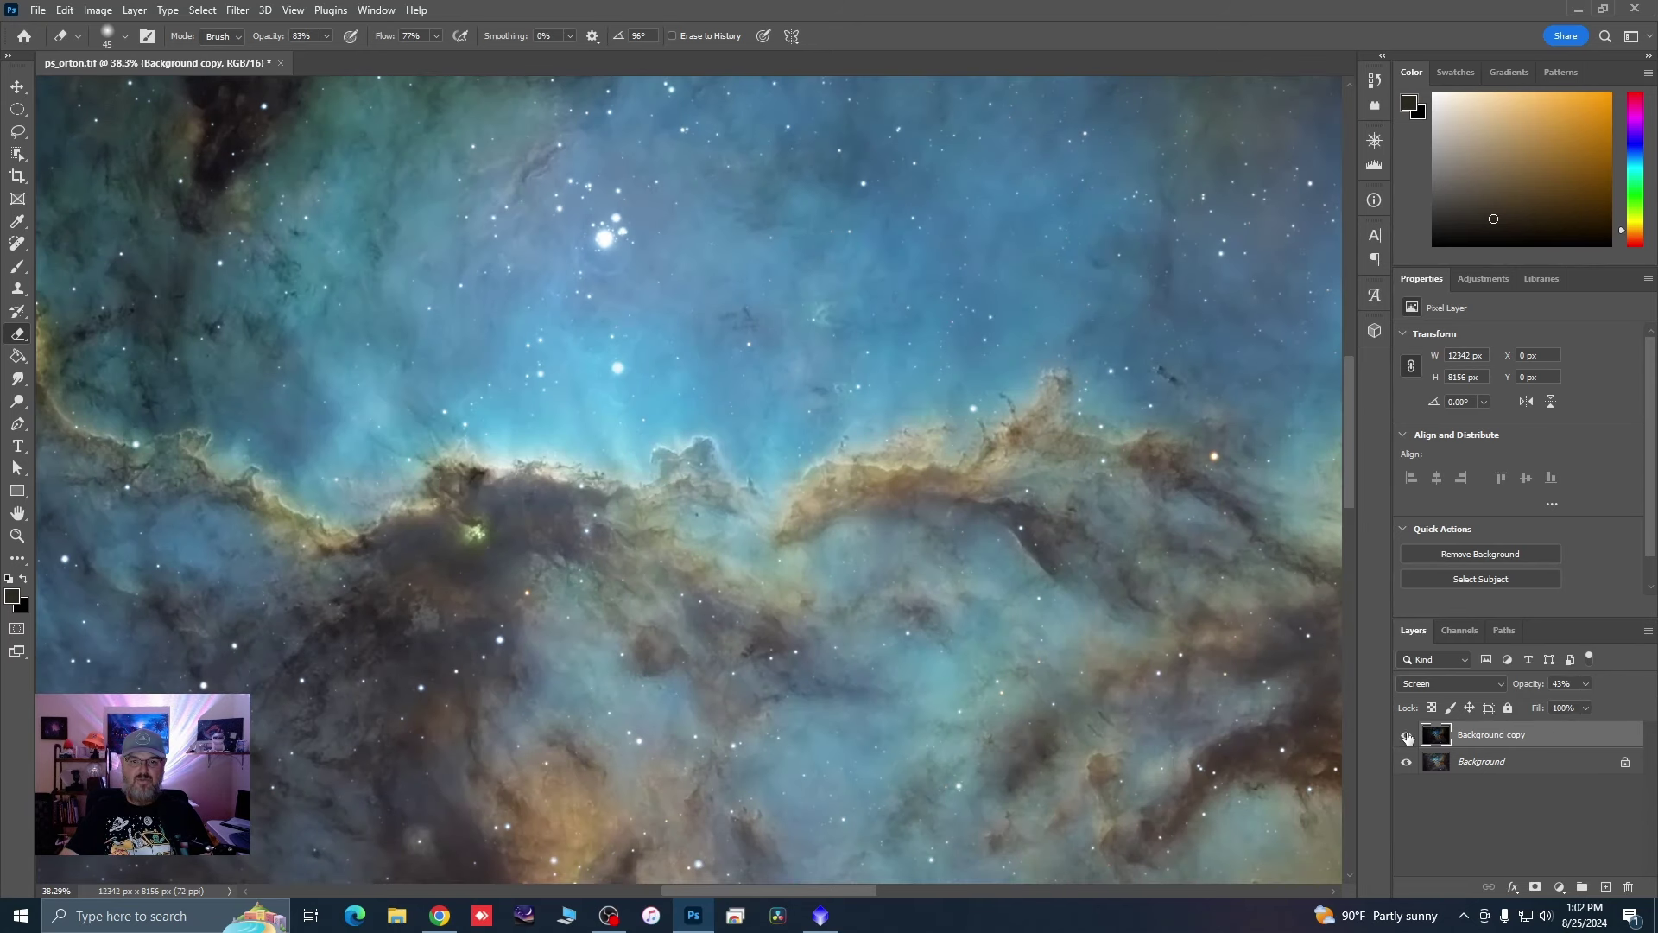
left_click(1407, 736)
left_click(1407, 737)
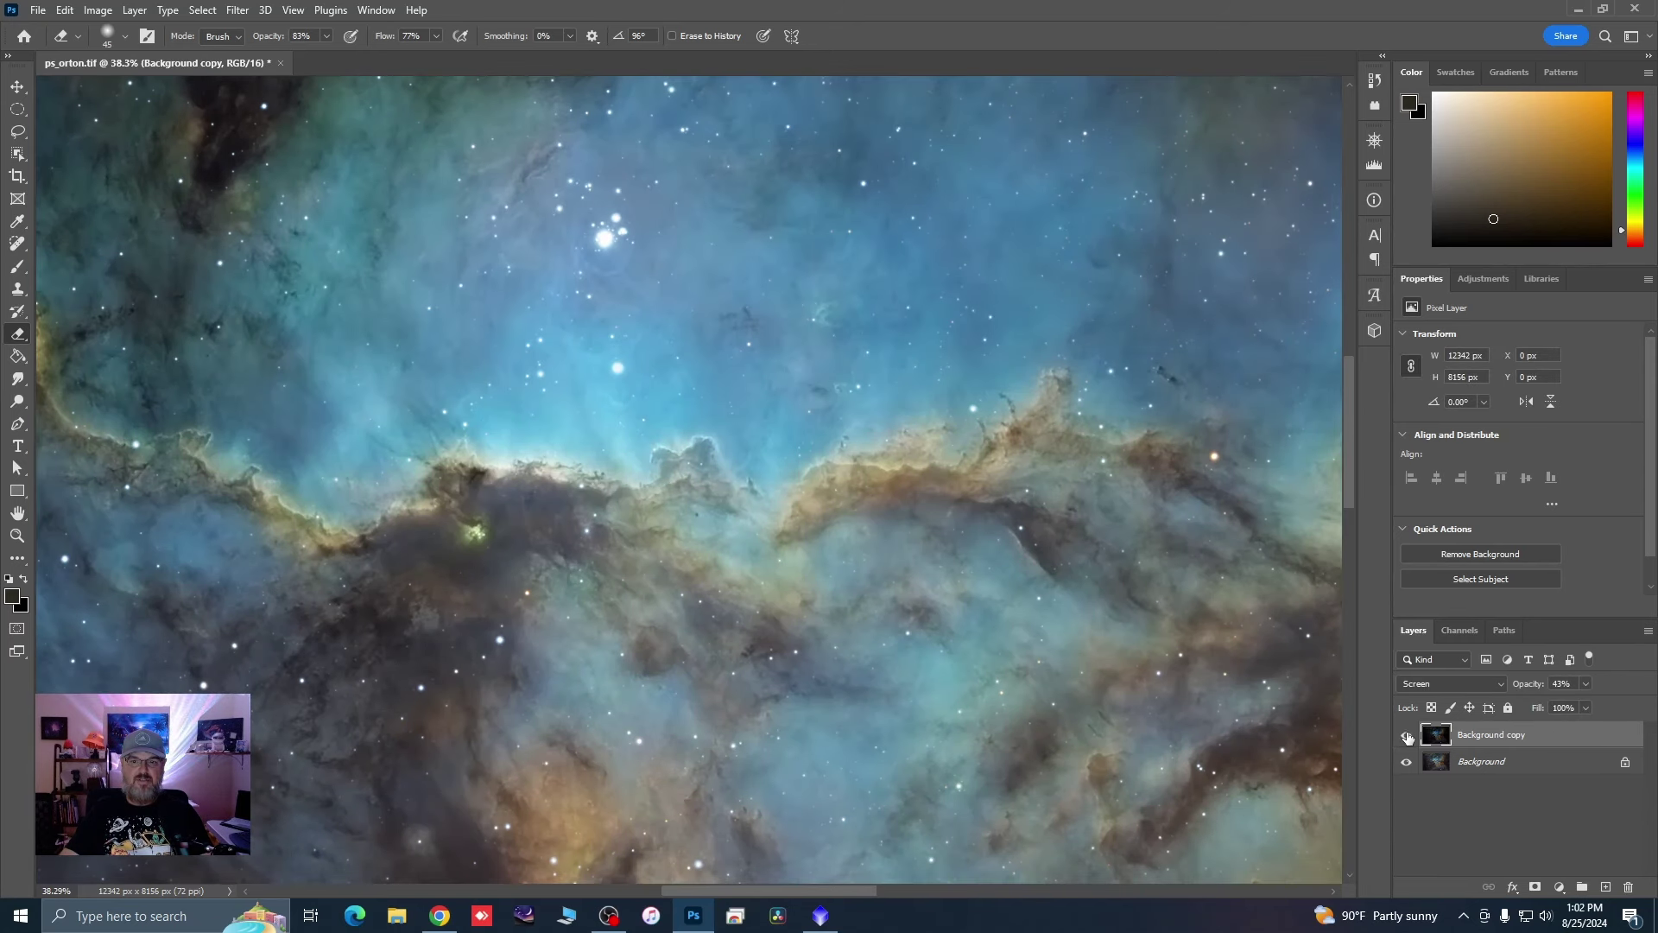
left_click(1408, 737)
left_click(1408, 736)
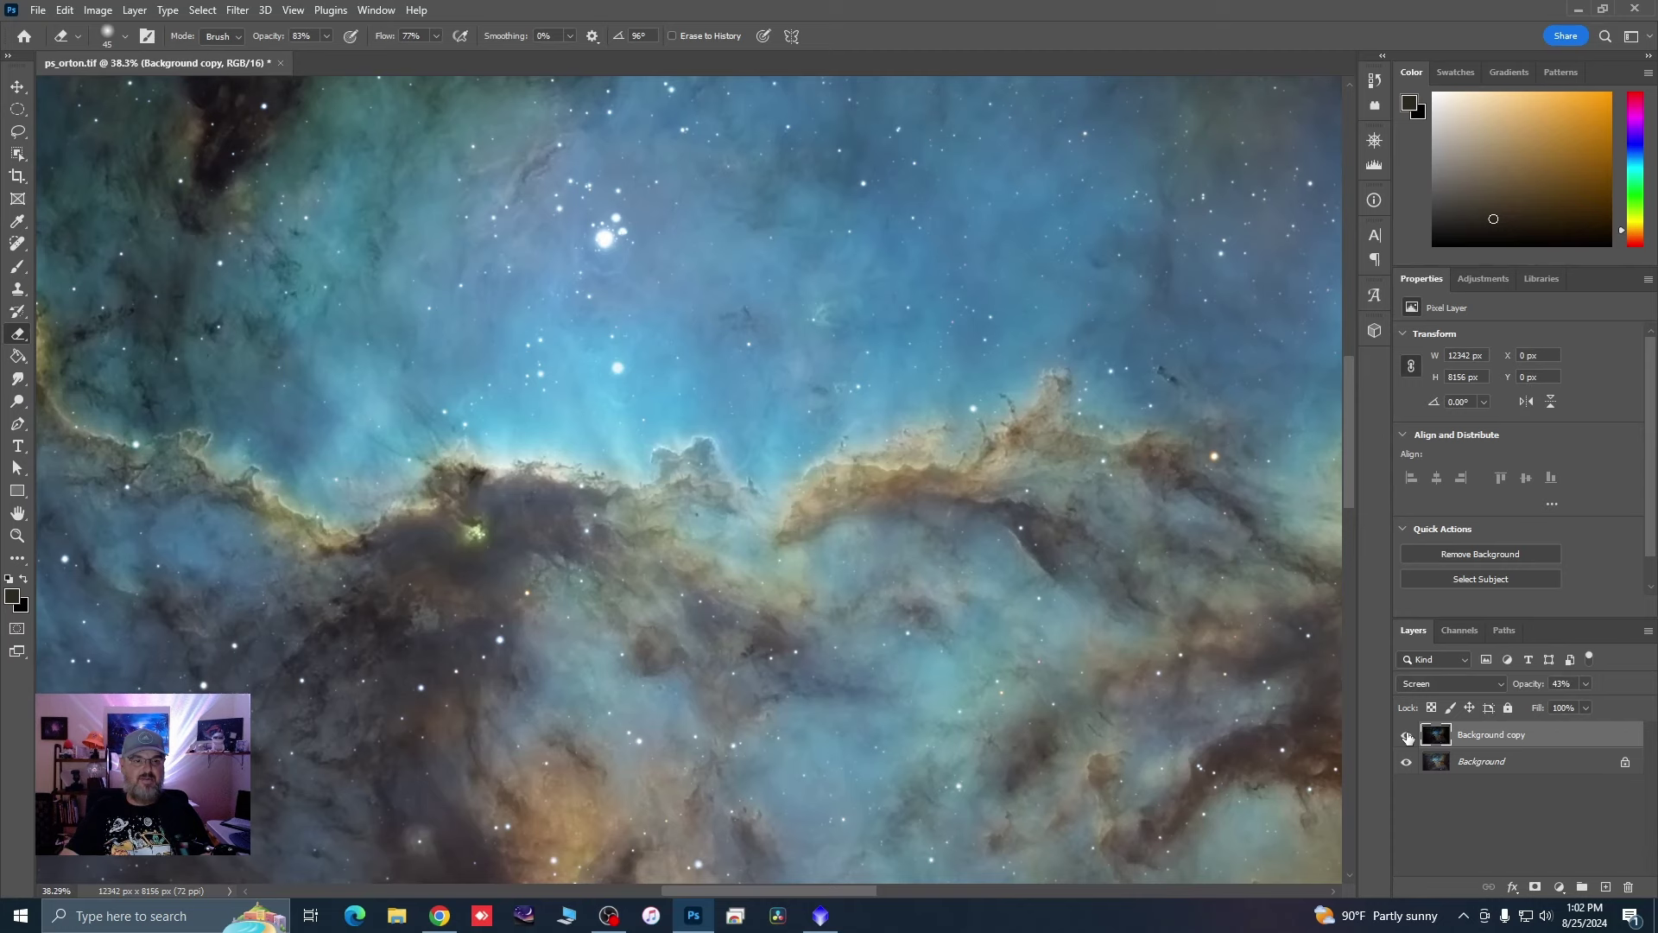
left_click(1407, 736)
left_click(1408, 737)
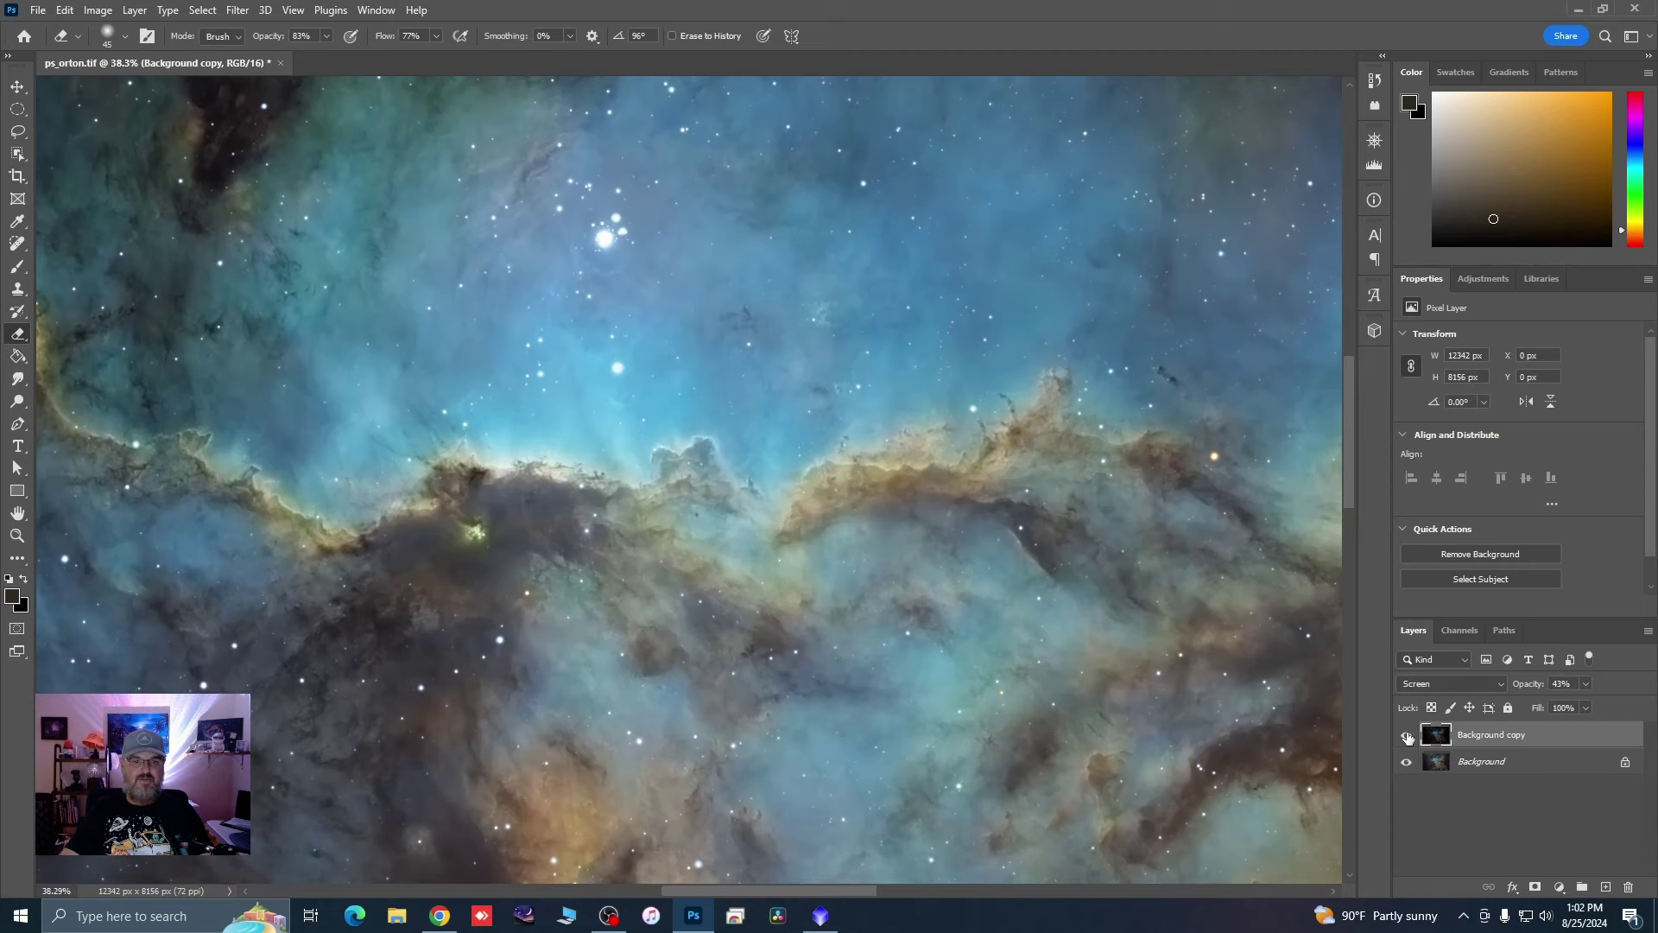
scroll(1000, 386, "up", 3)
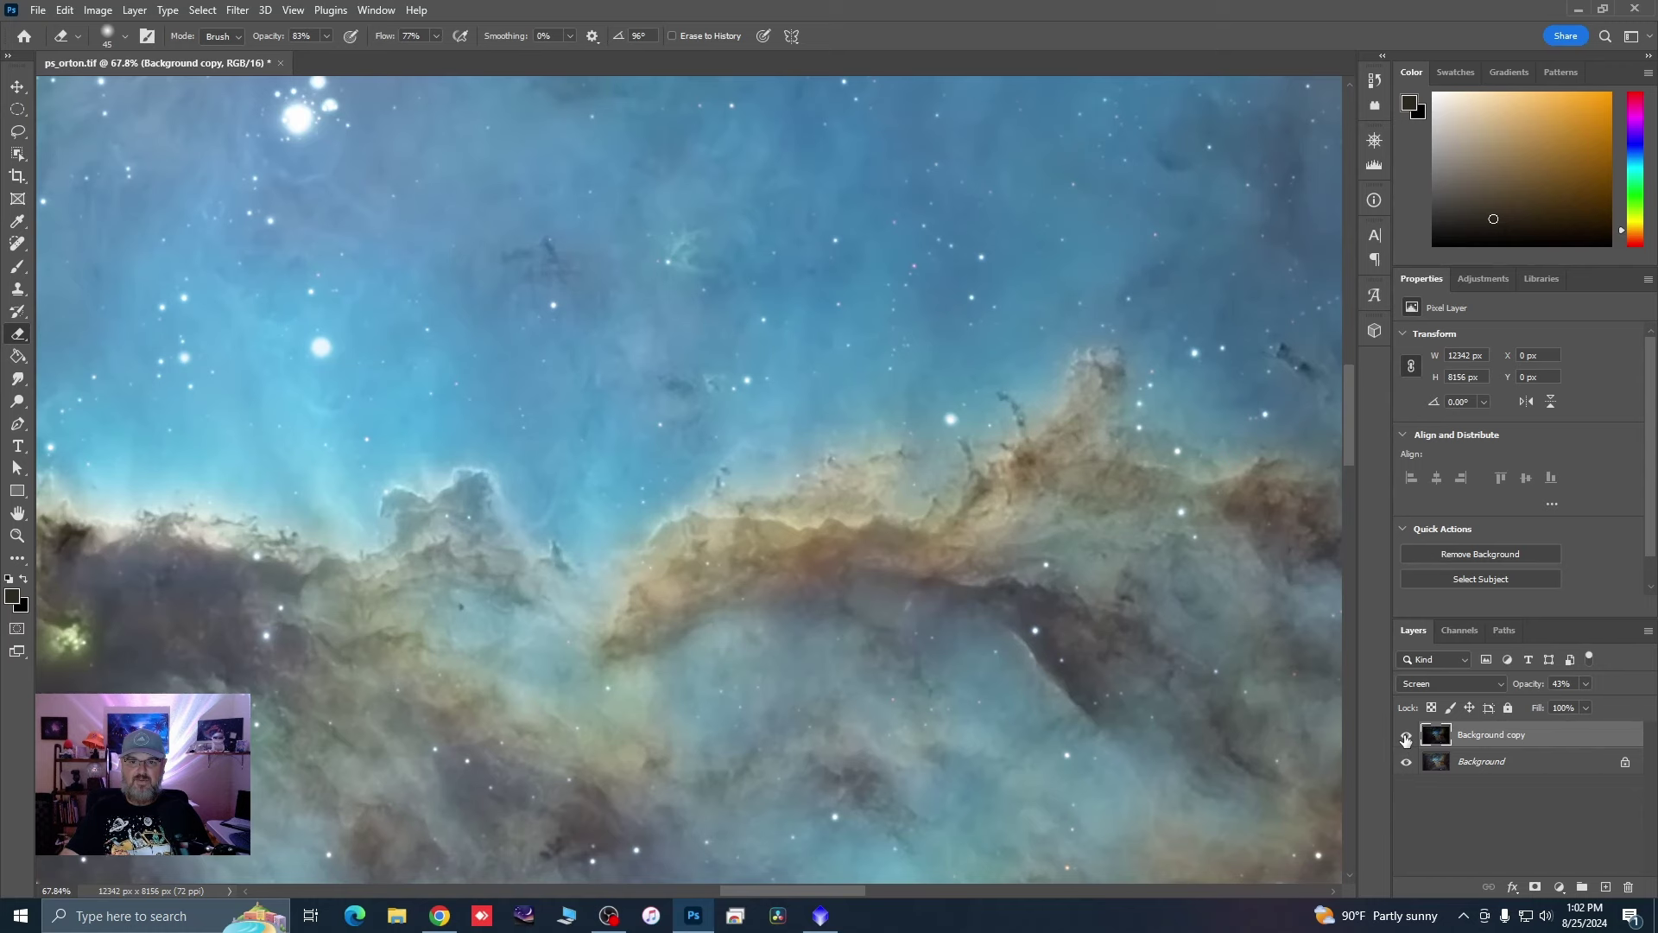
left_click(1406, 737)
left_click(1406, 737)
left_click(1406, 736)
left_click(1405, 737)
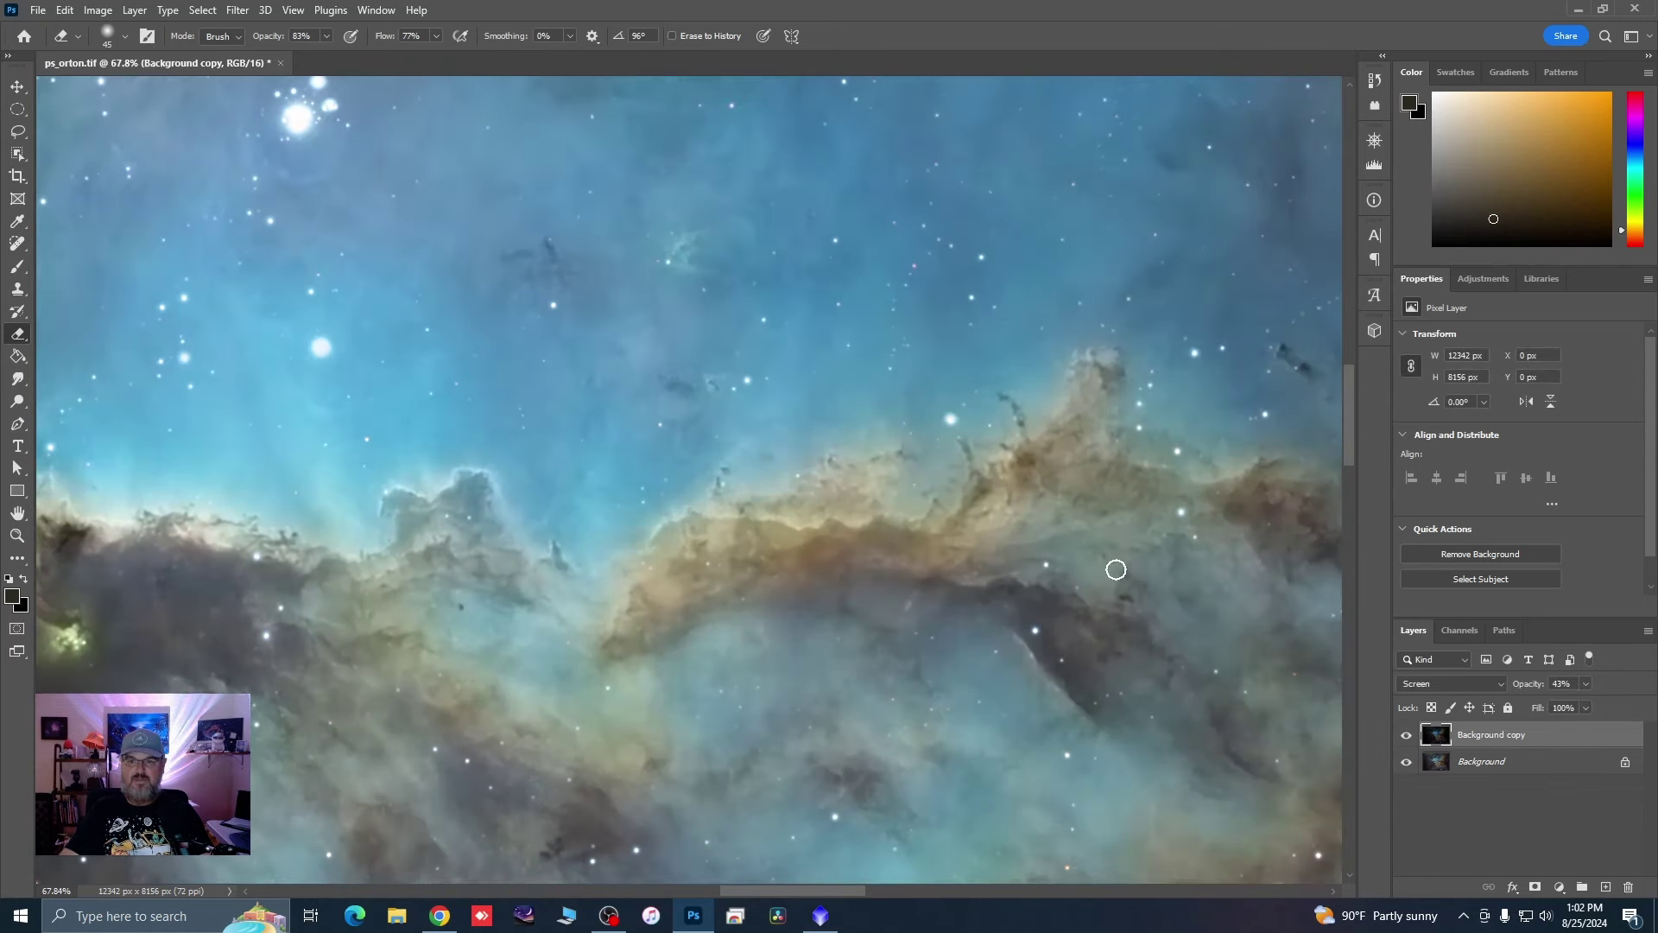
scroll(1116, 569, "down", 10)
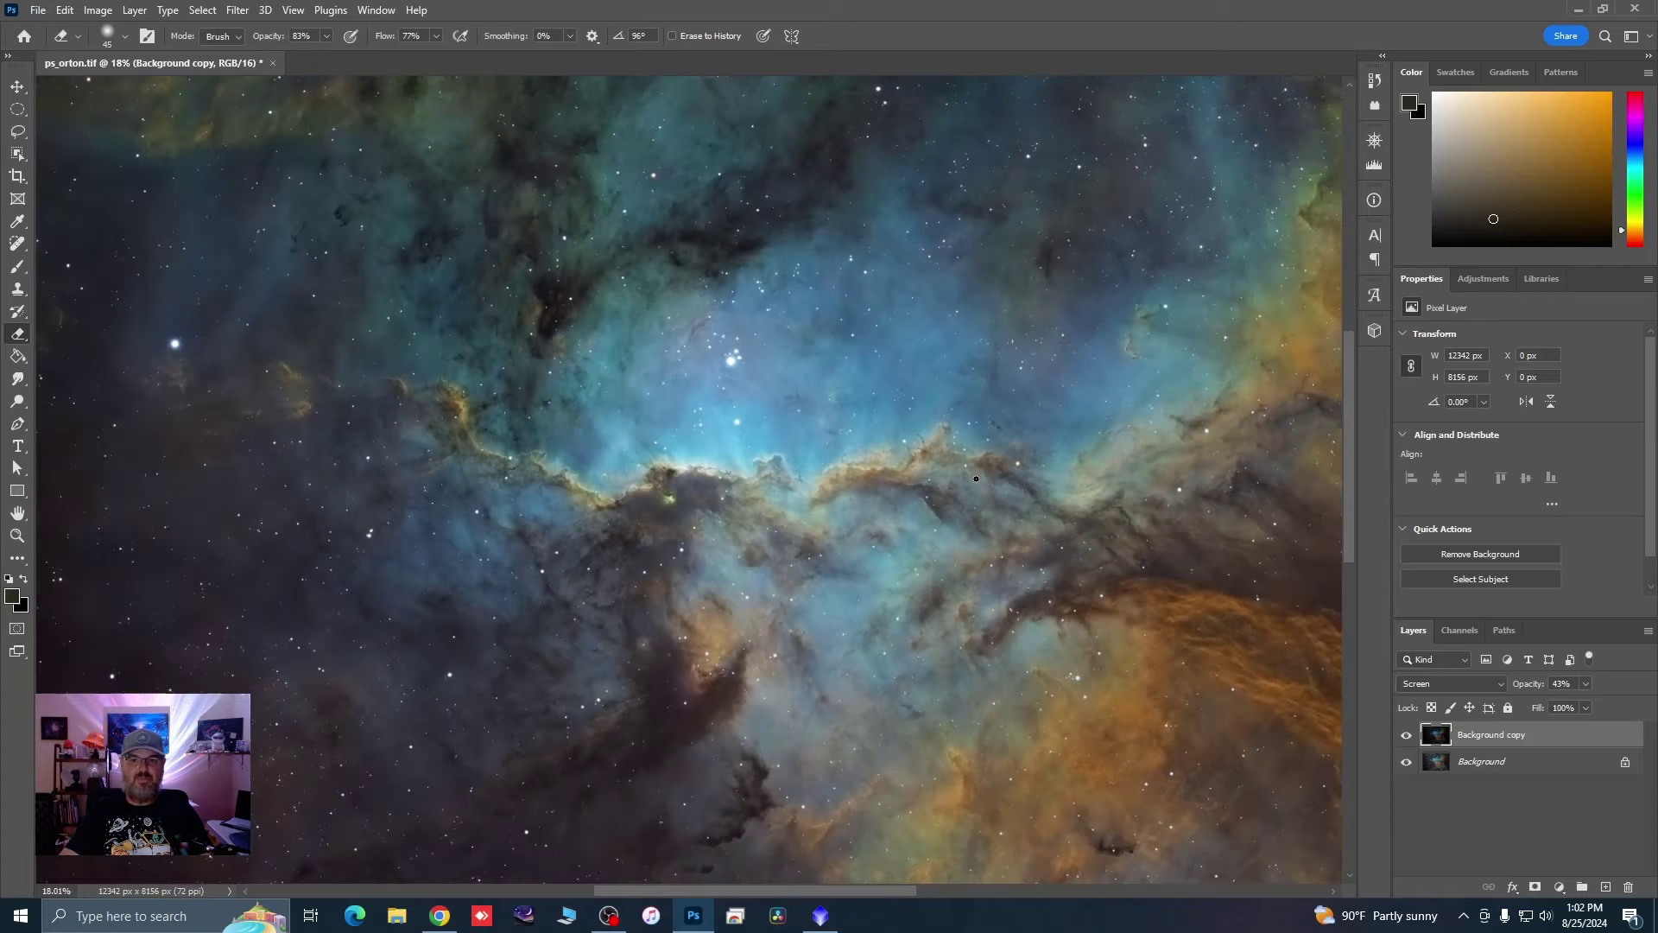
scroll(734, 434, "down", 2)
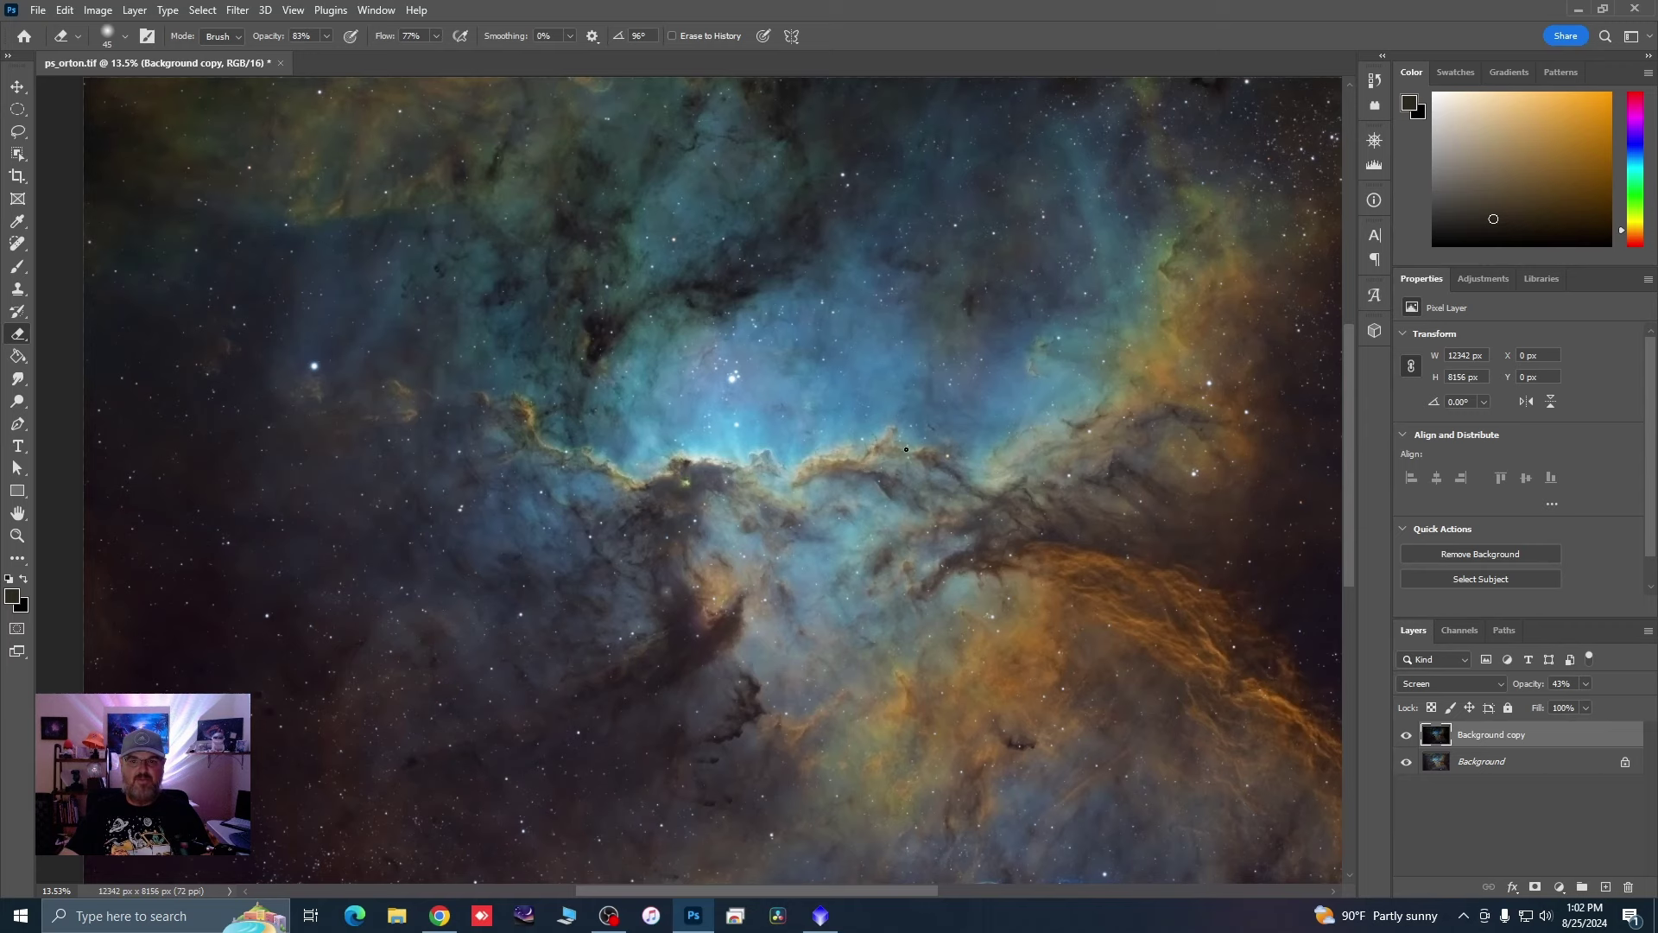
scroll(880, 434, "up", 5)
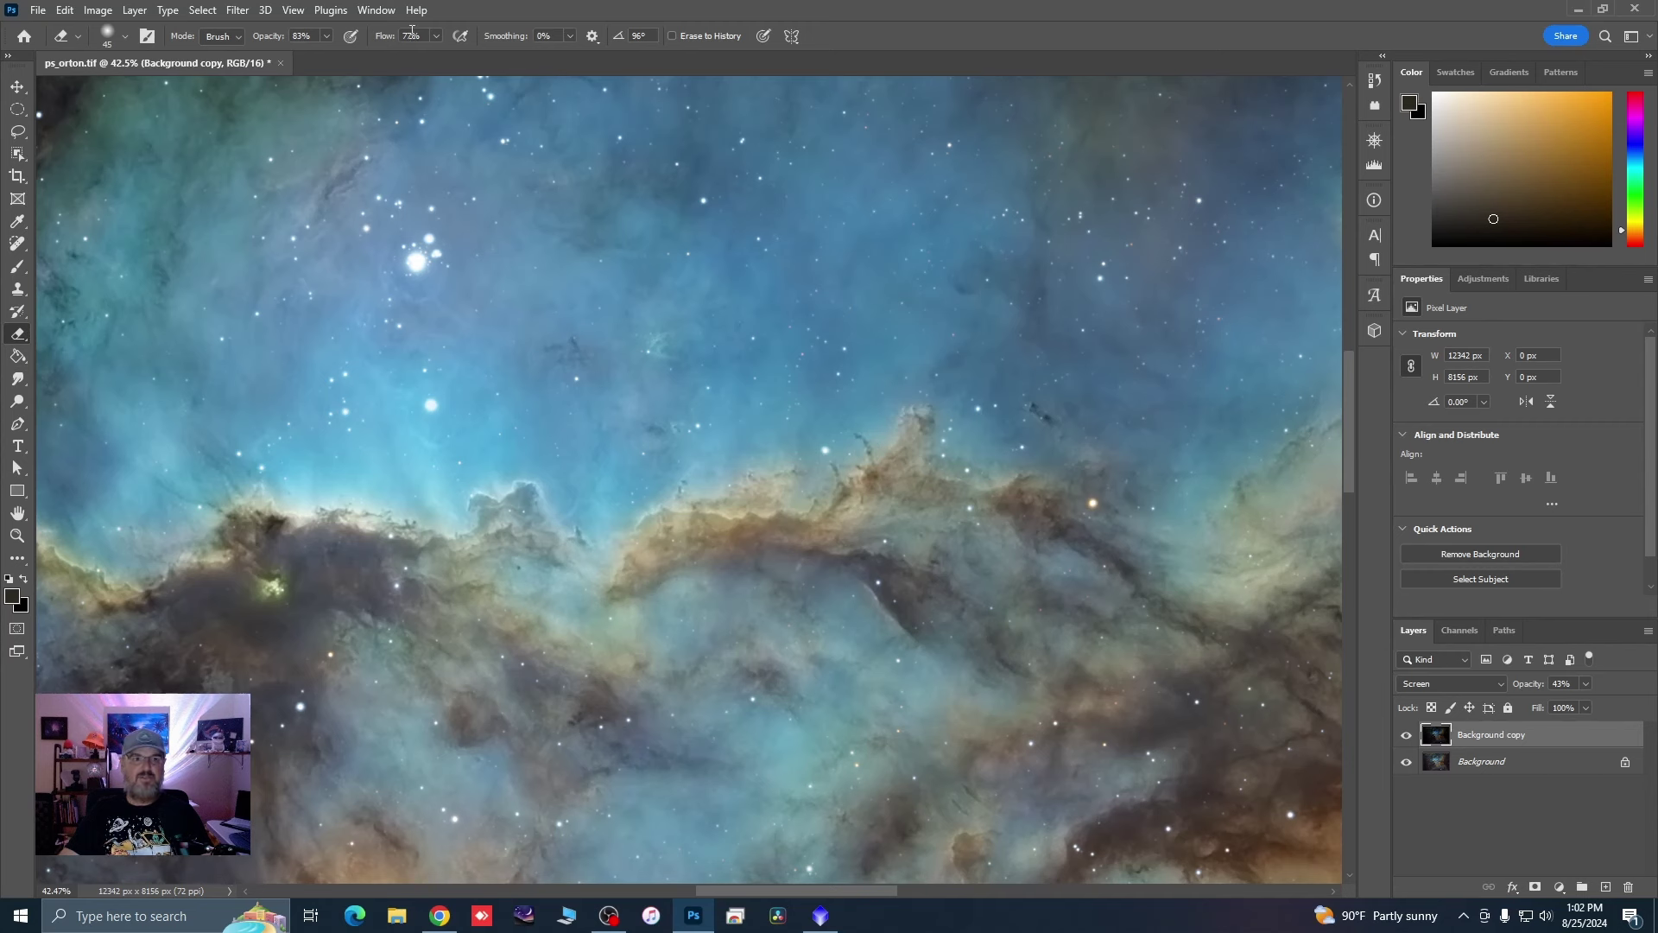
Step: Lower the Eraser opacity from 83% to 72% and recheck the glow against the original
left_click(326, 36)
left_click_drag(329, 54, 318, 55)
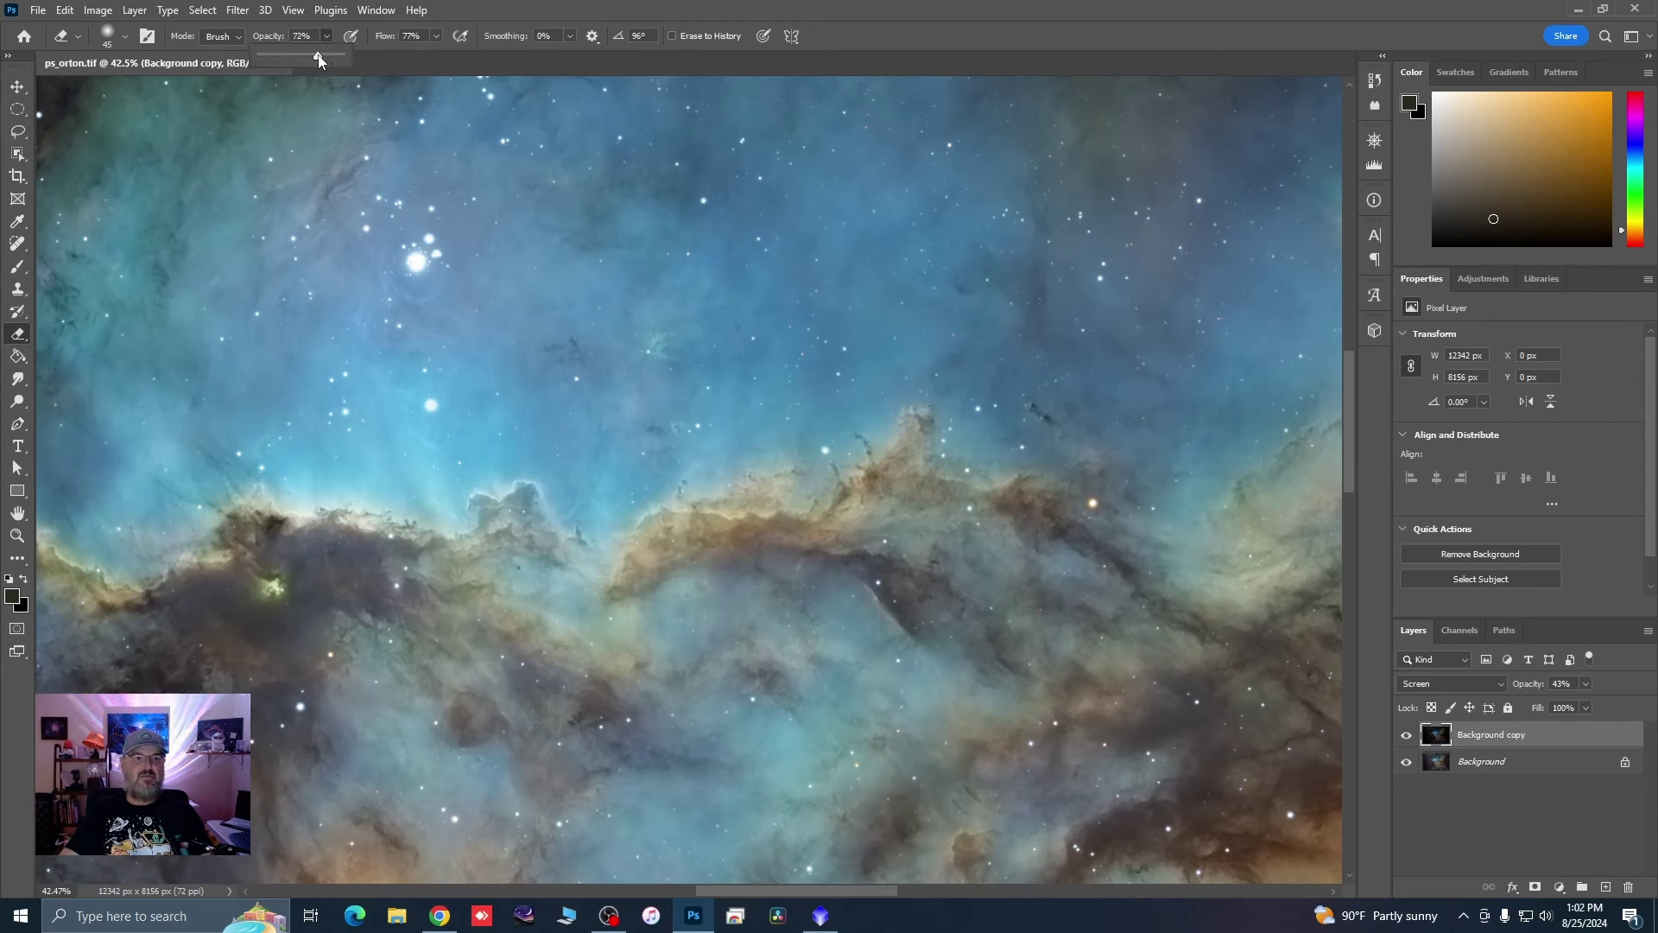
left_click(1404, 738)
left_click(1405, 739)
left_click(1405, 740)
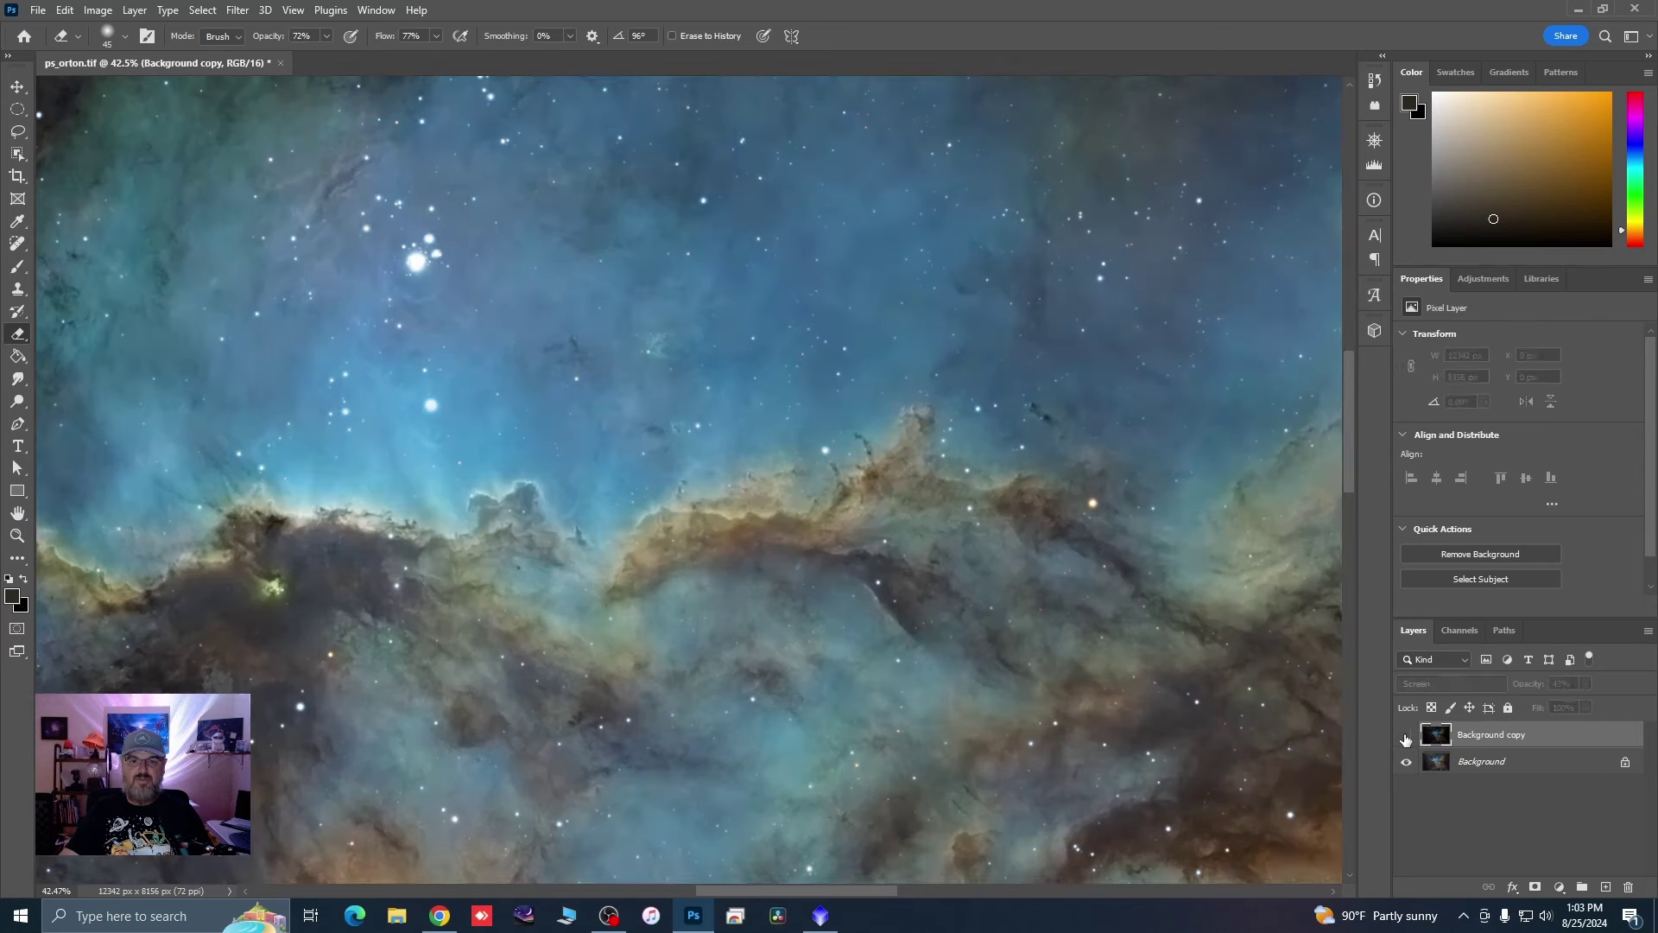
left_click(1405, 739)
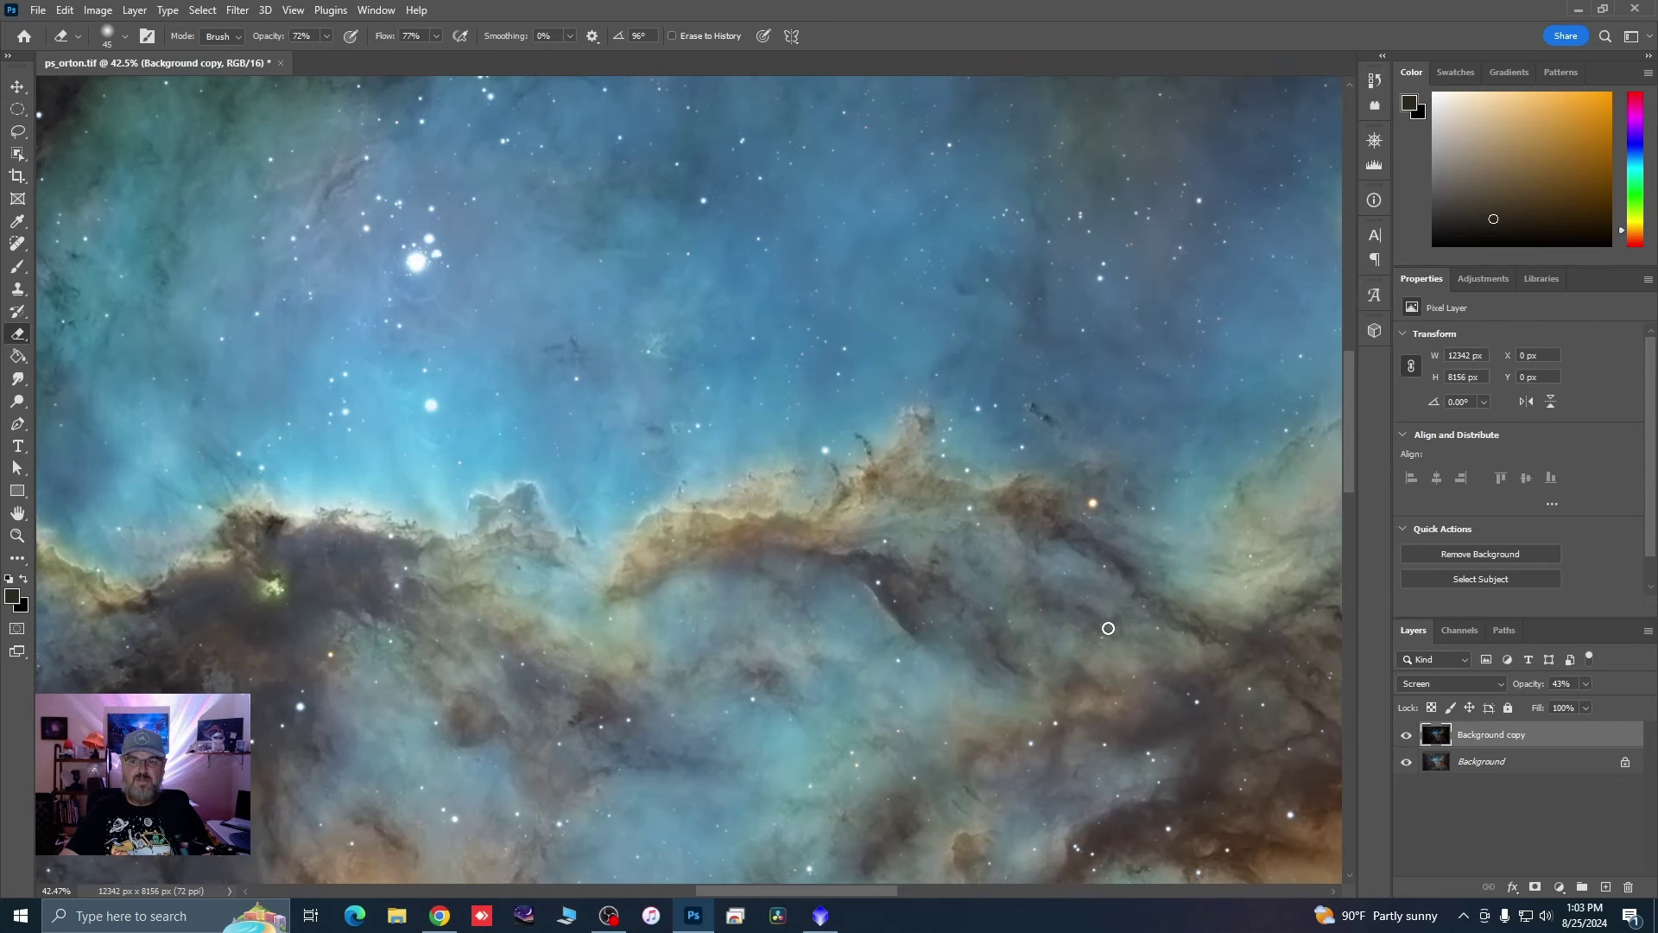
scroll(598, 480, "down", 5)
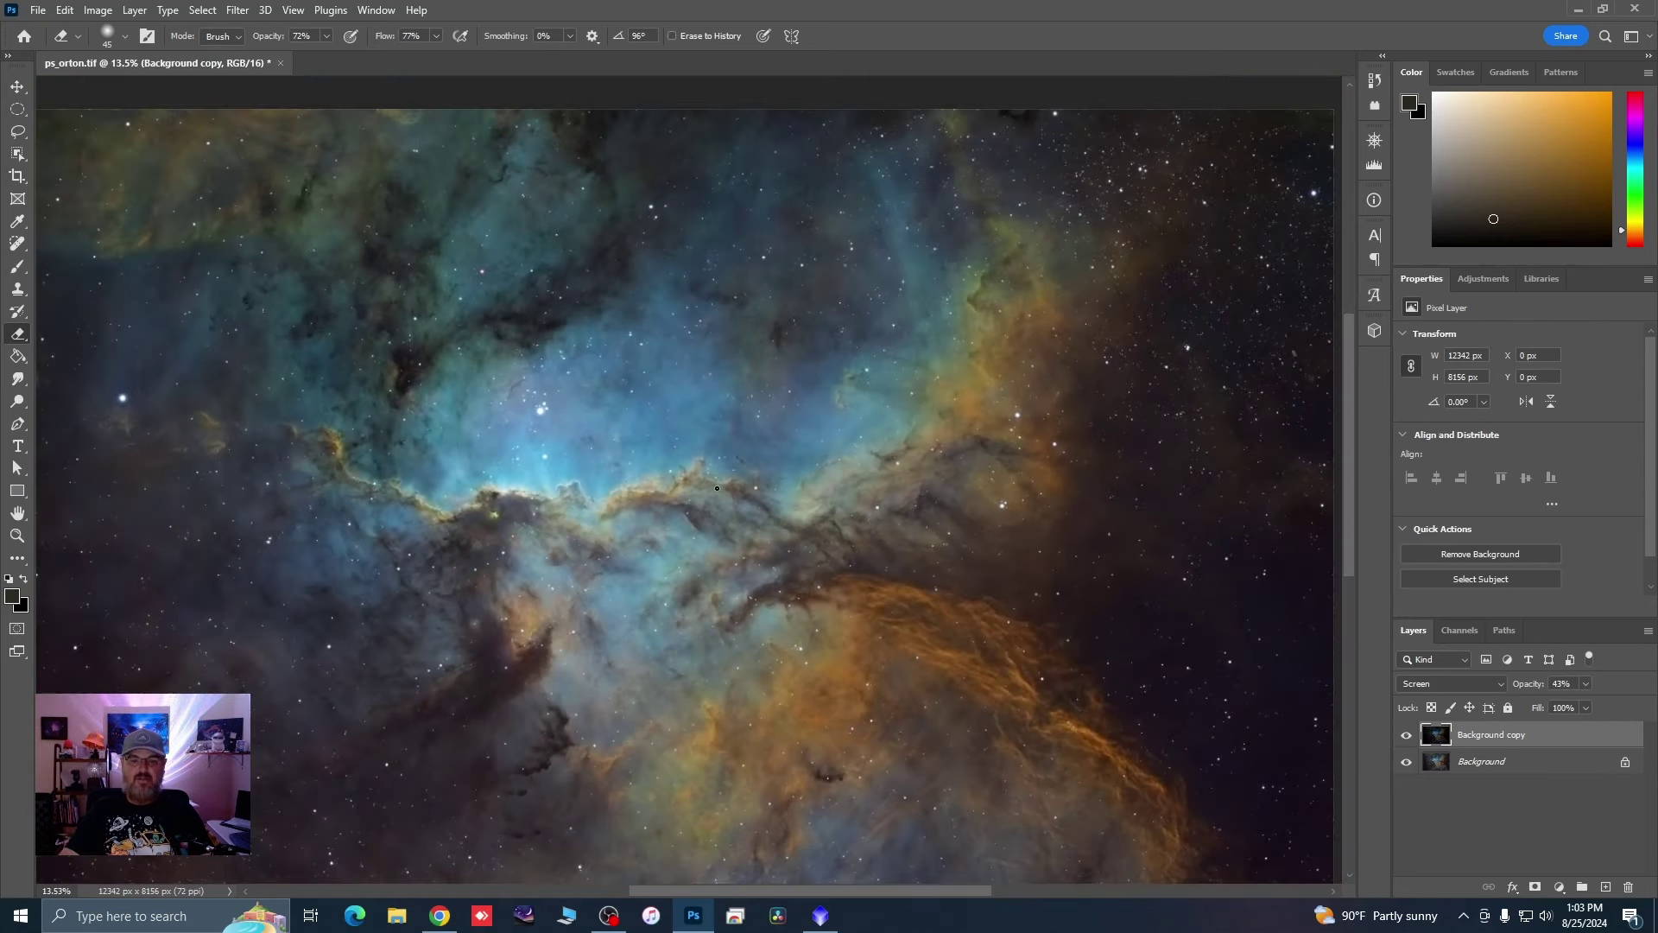
scroll(1067, 496, "down", 1)
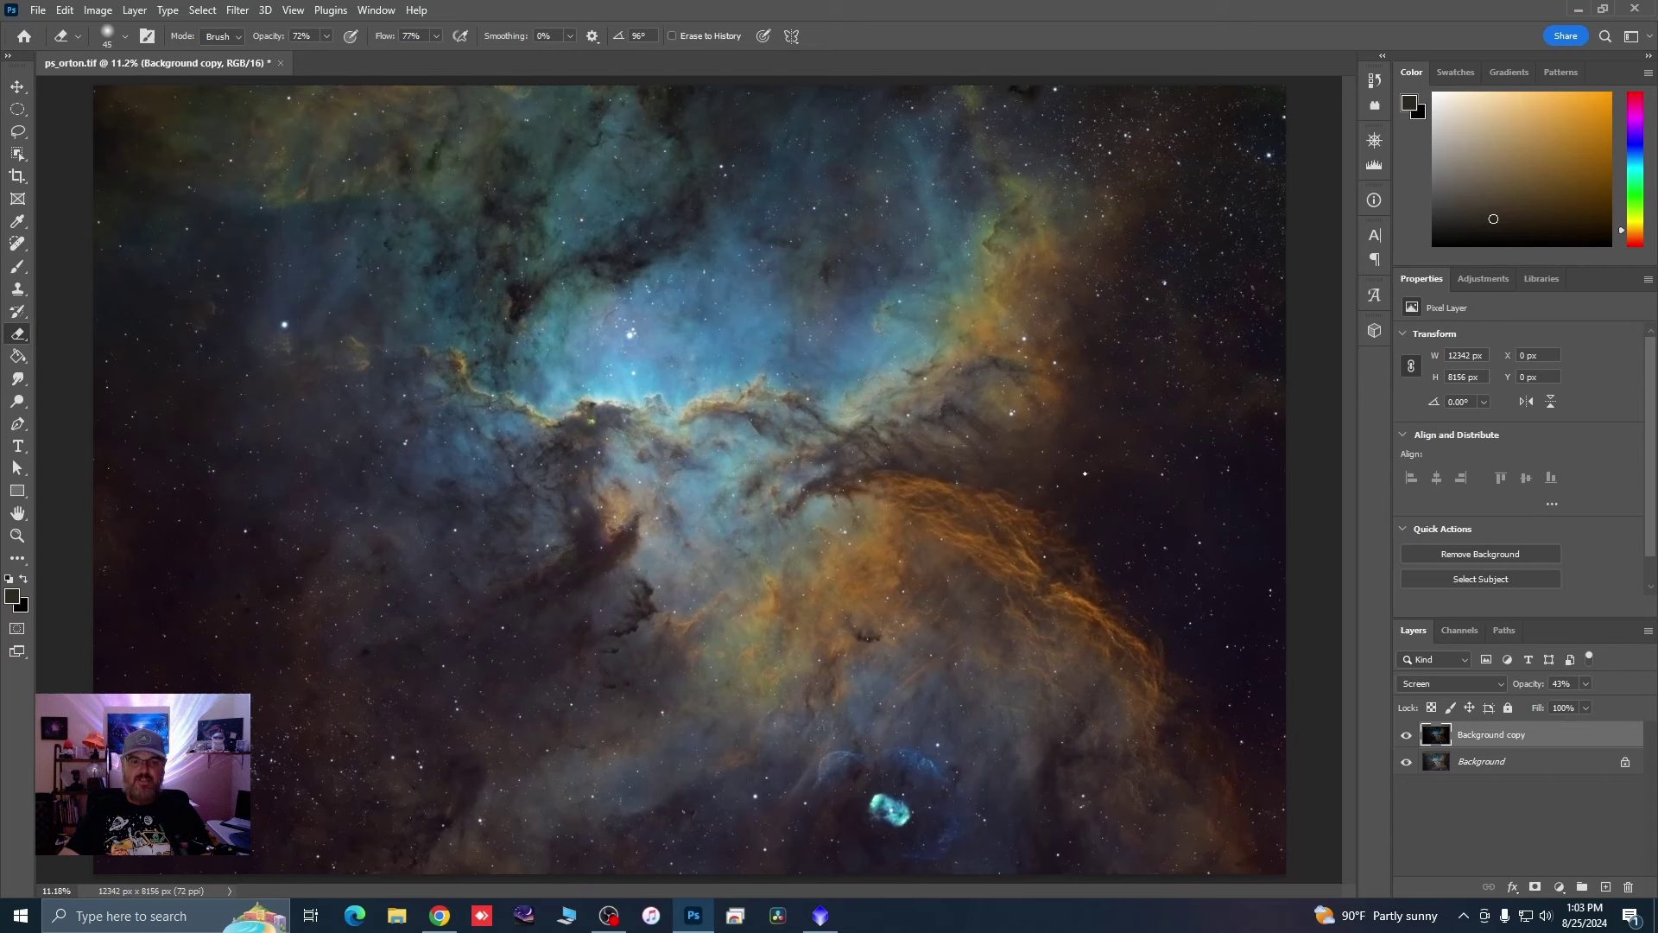
Step: Merge Background copy down into Background, save ps_orton.tif, and minimize Photoshop
right_click(1518, 737)
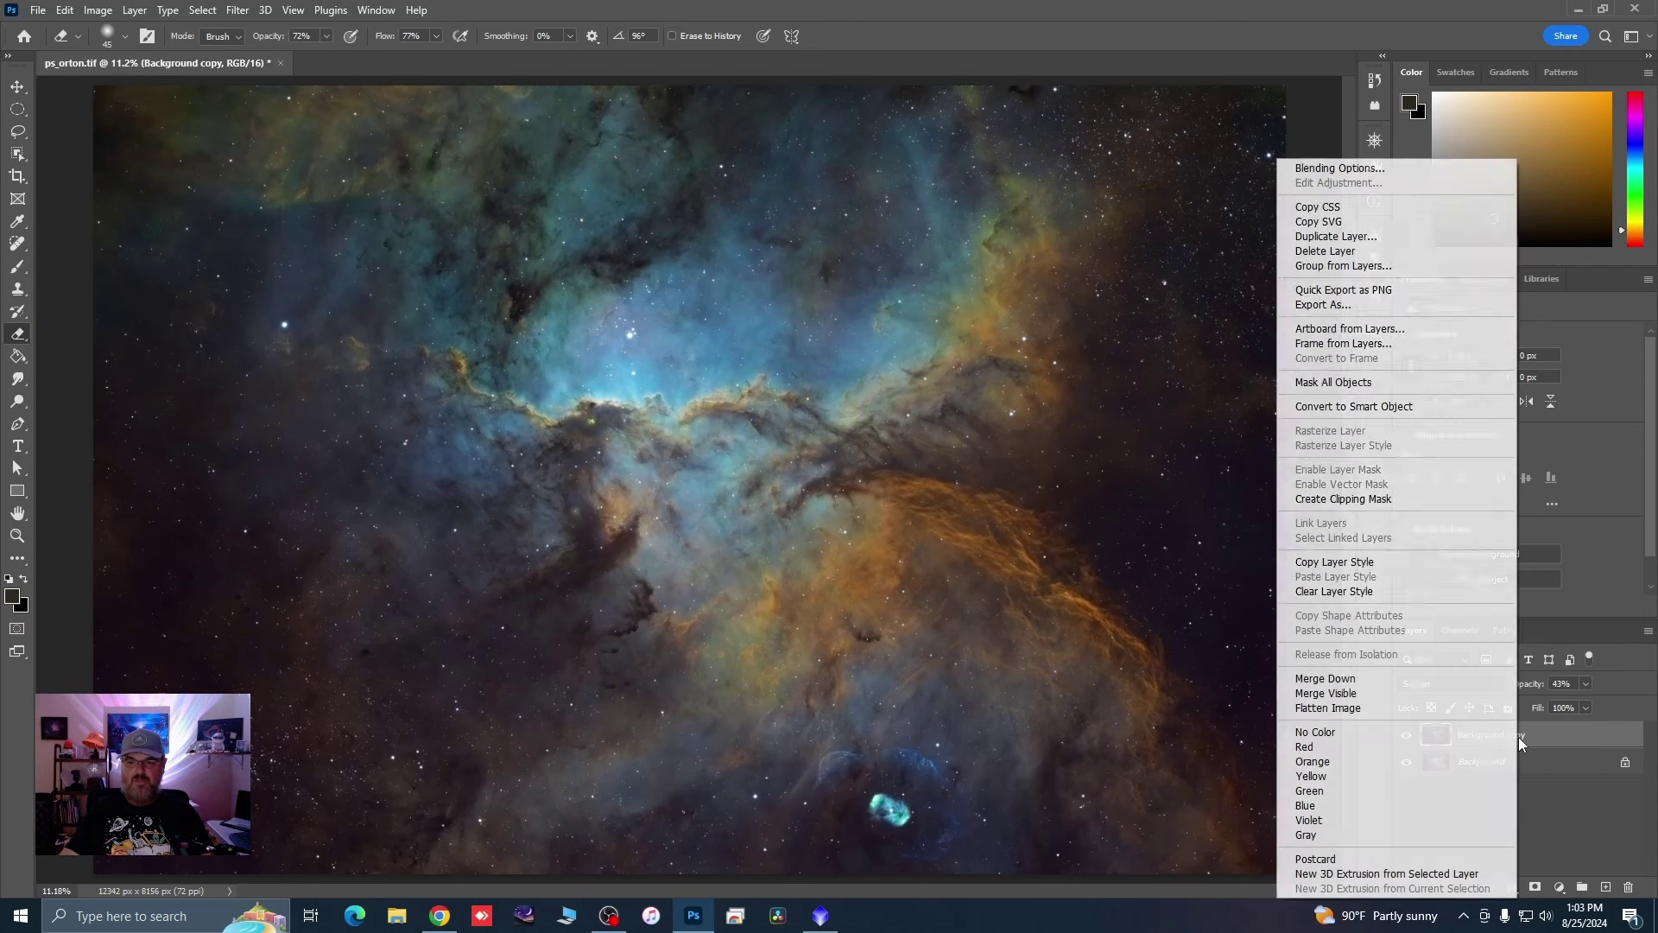
left_click(1347, 679)
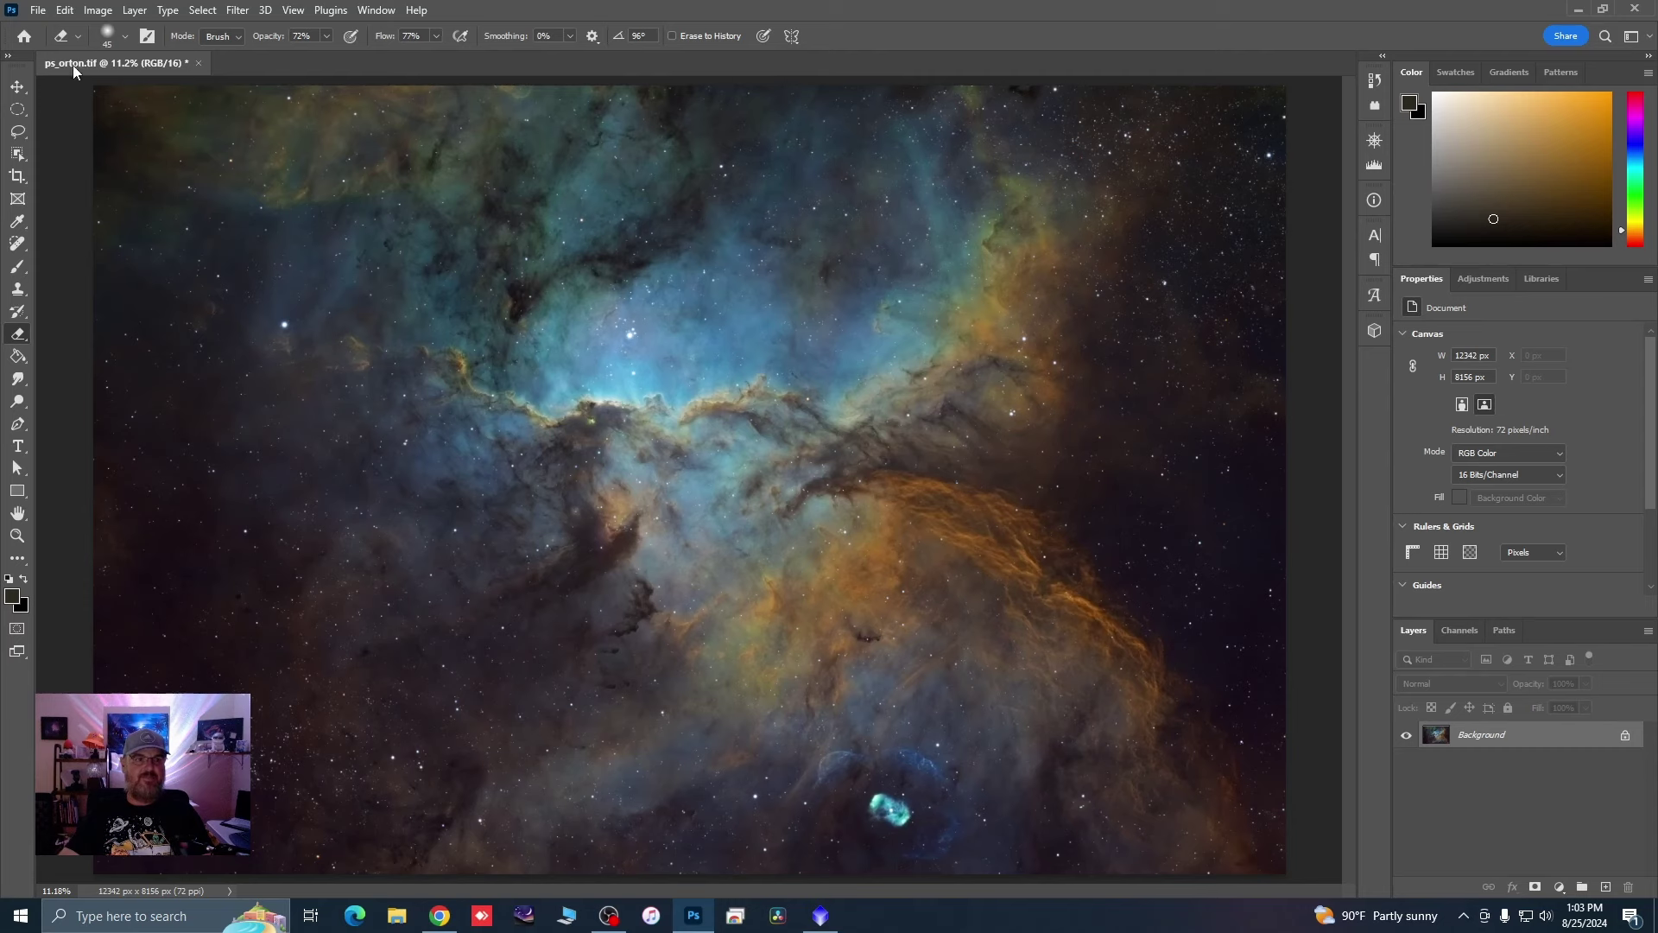
left_click(38, 10)
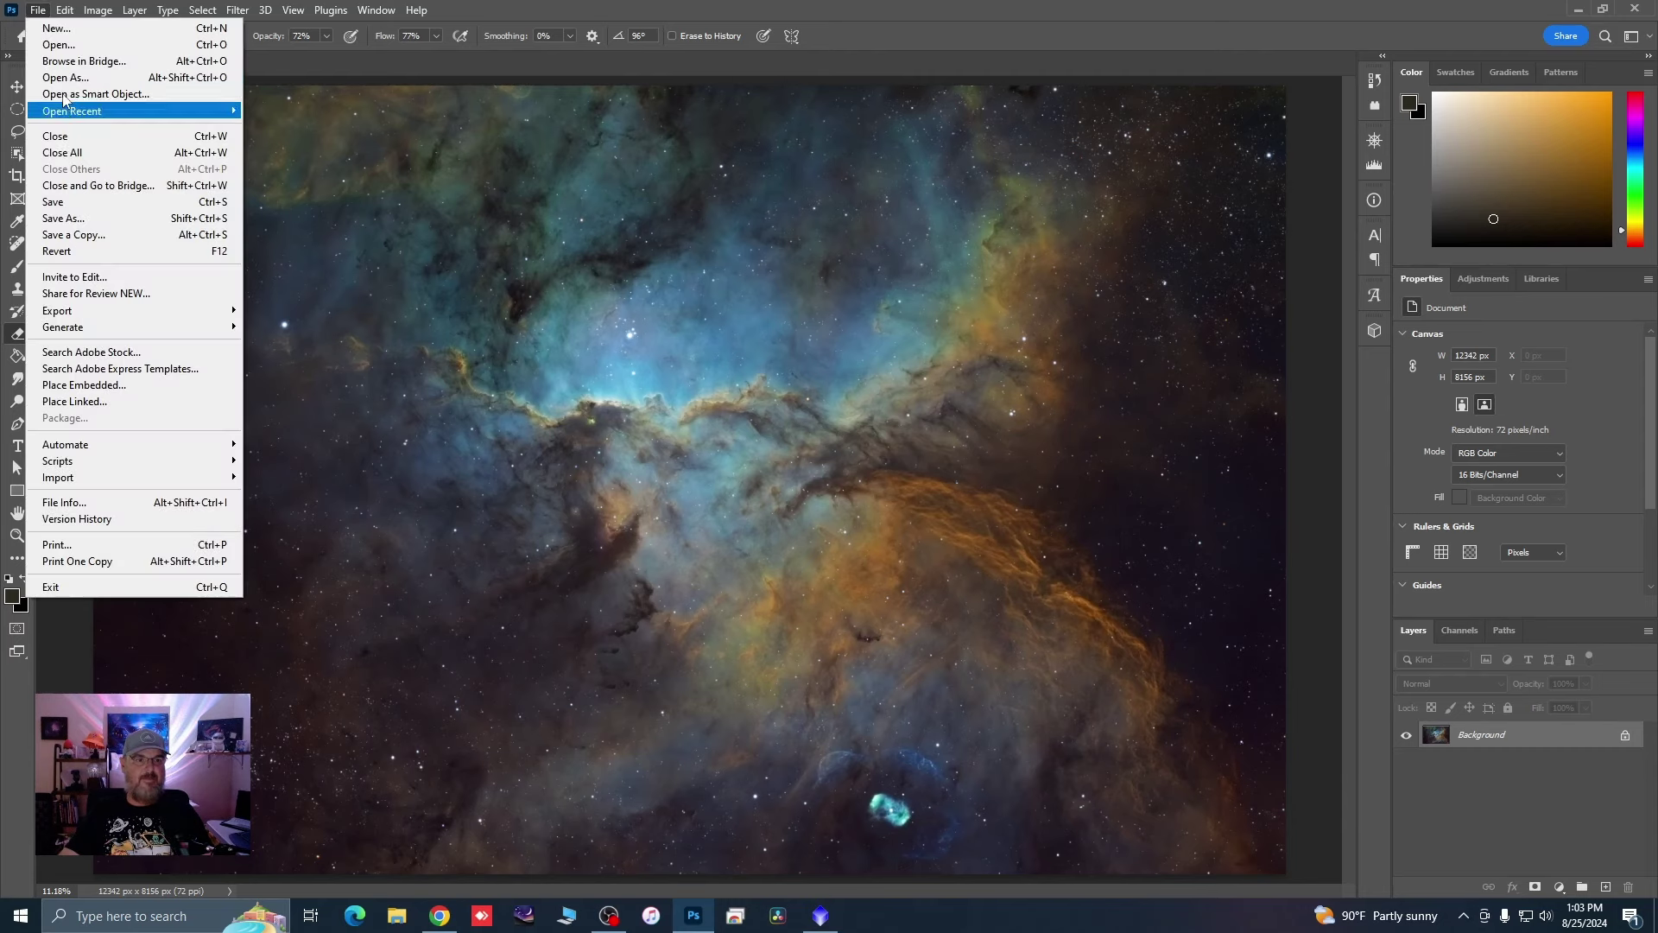
left_click(65, 201)
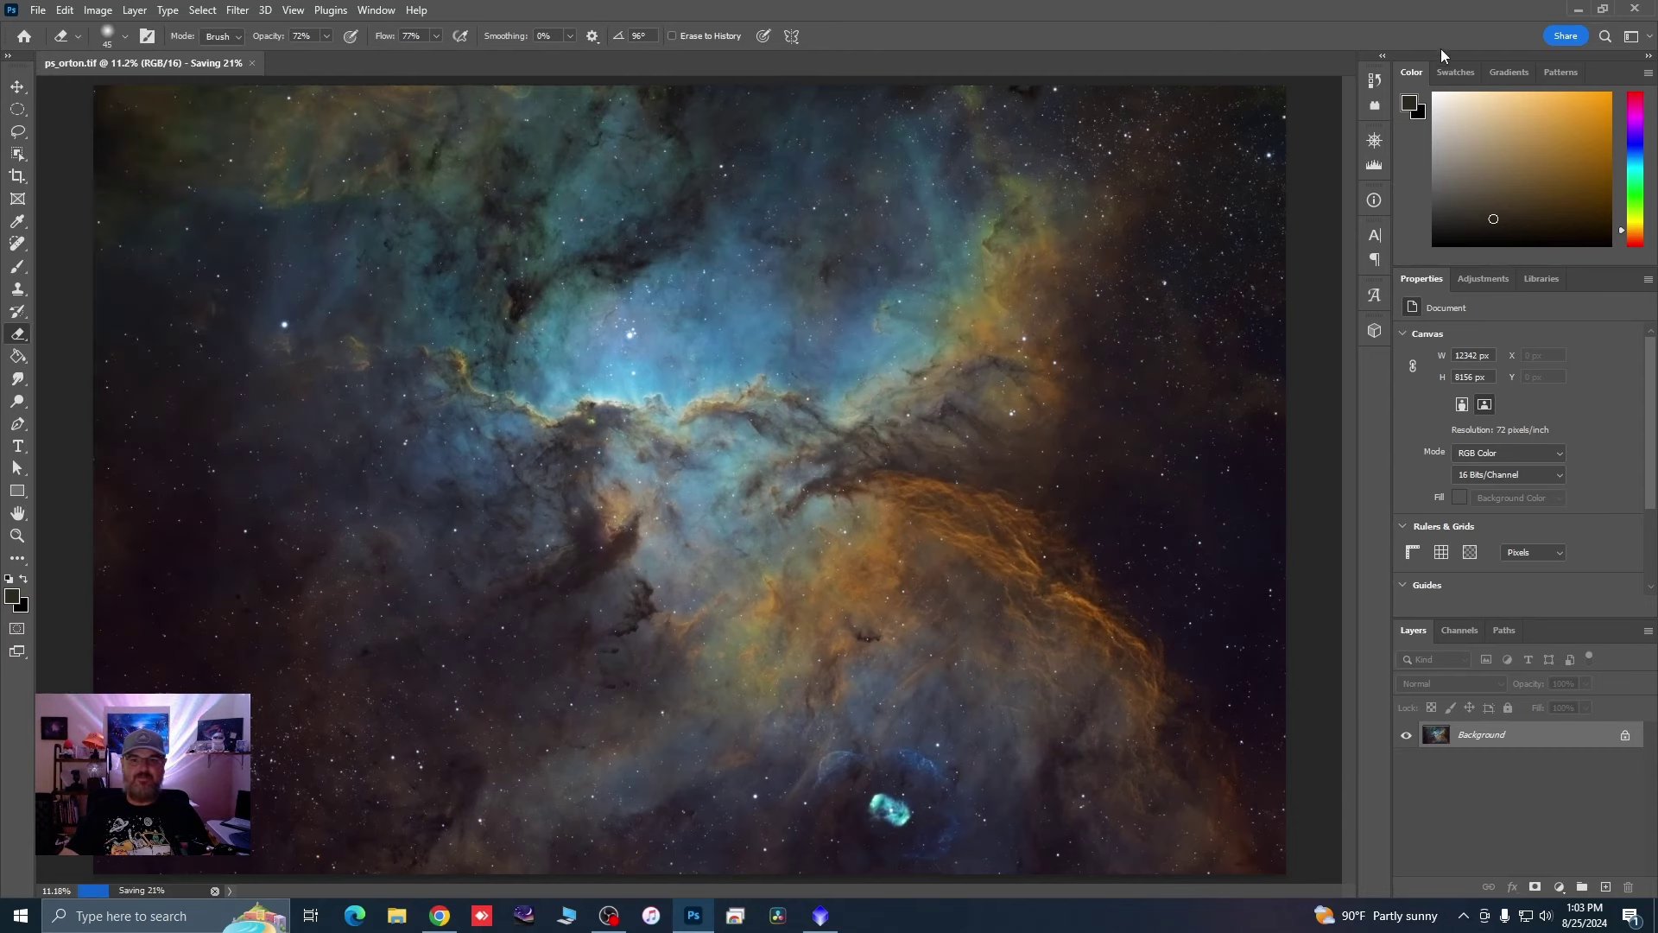
left_click(1578, 9)
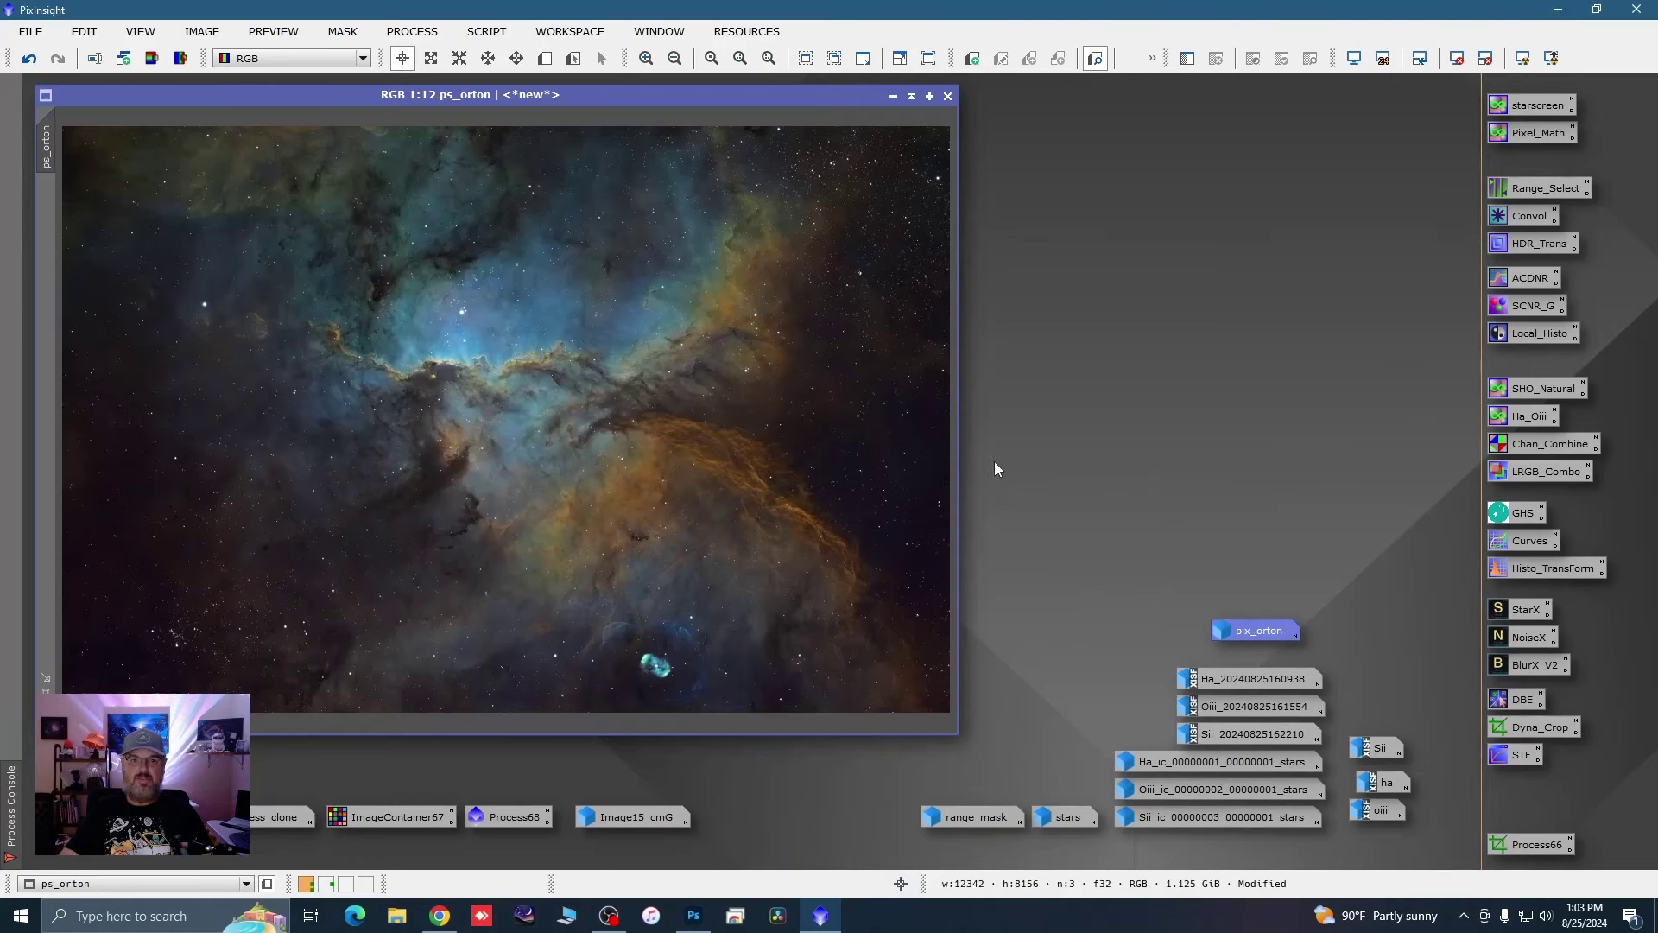
Step: Open ps_orton.tif from the parent folder as ps_orton1 and place it beside ps_orton
left_click(32, 37)
left_click(69, 57)
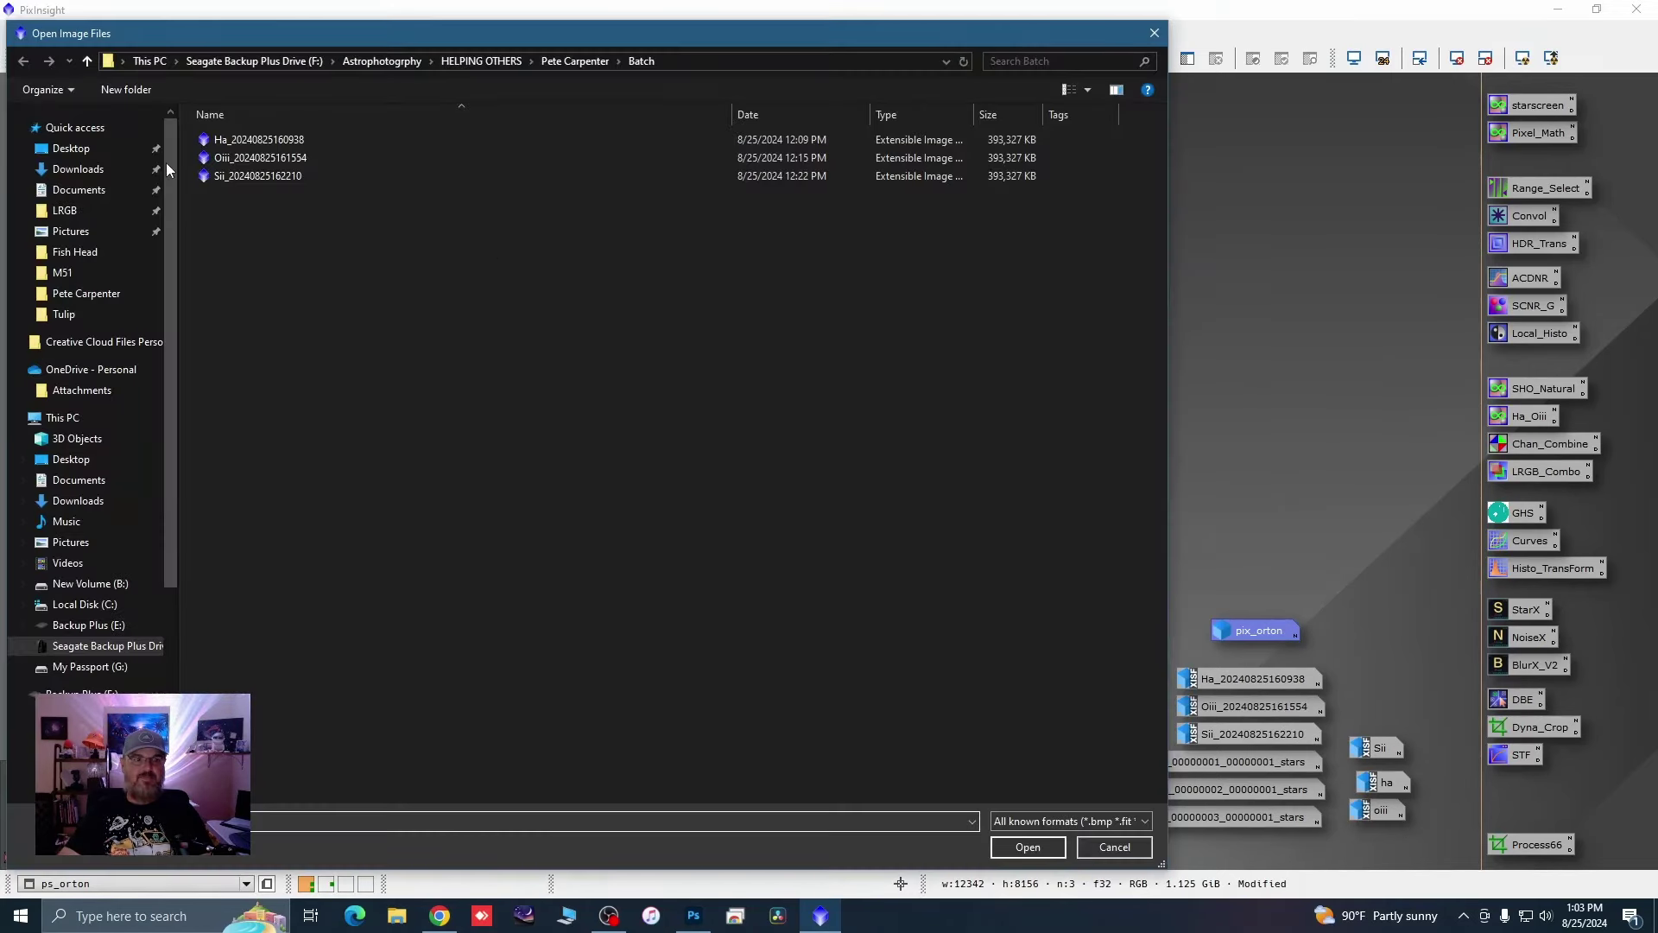
left_click(87, 60)
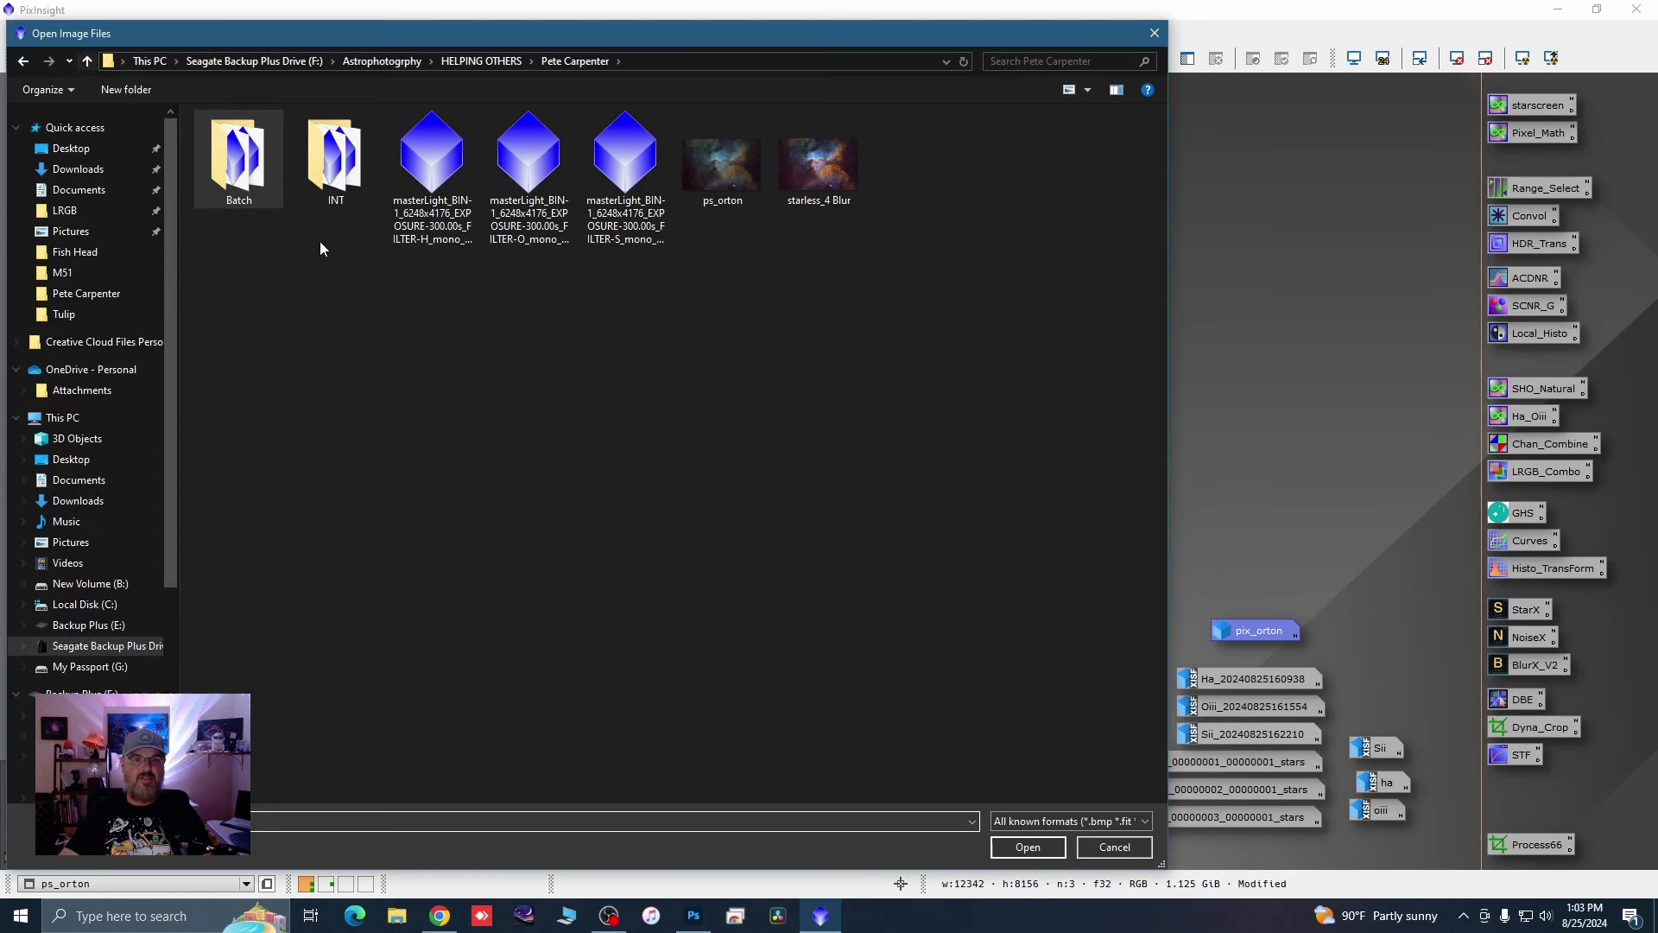
left_click(719, 177)
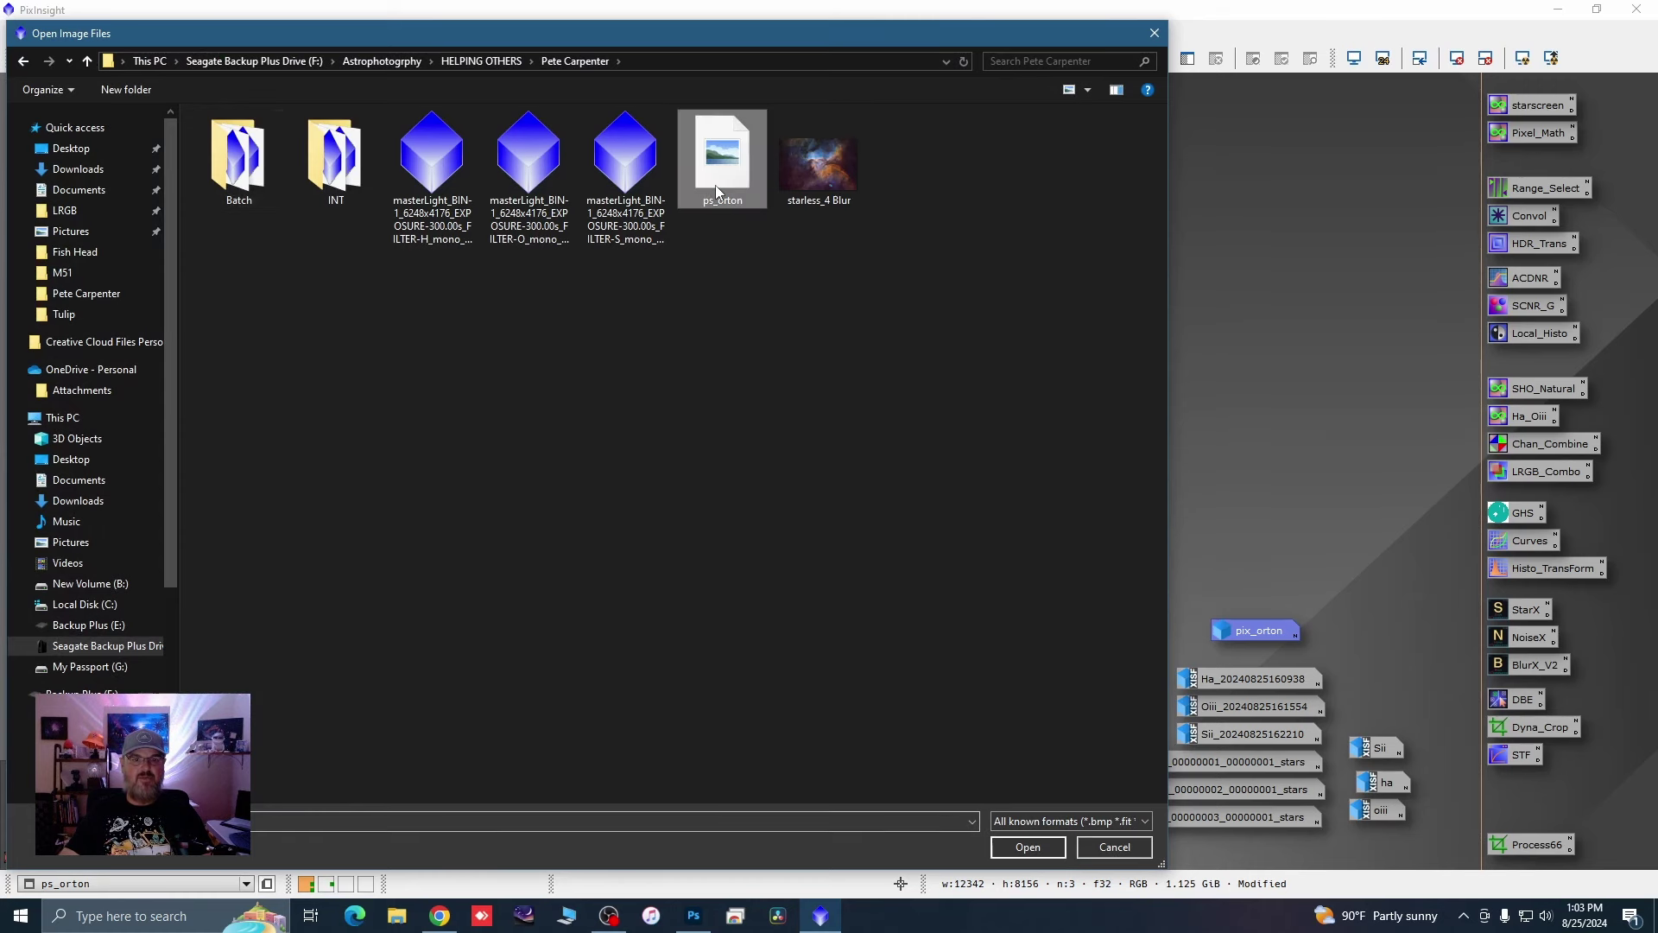
left_click(1026, 846)
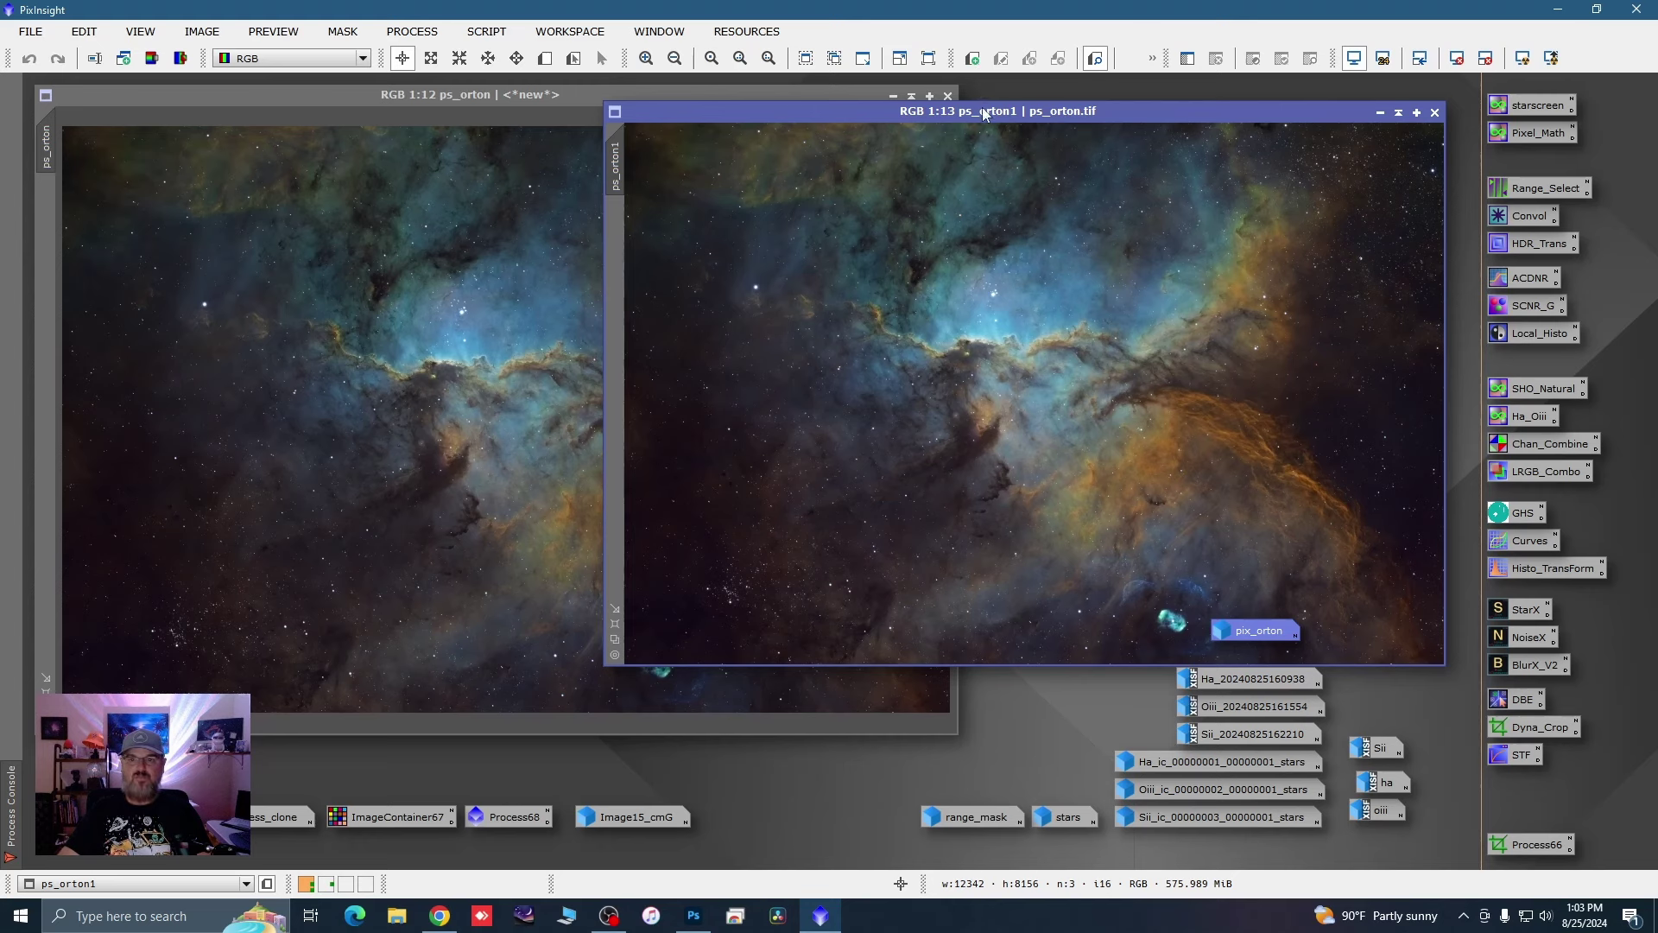
left_click_drag(982, 110, 1158, 93)
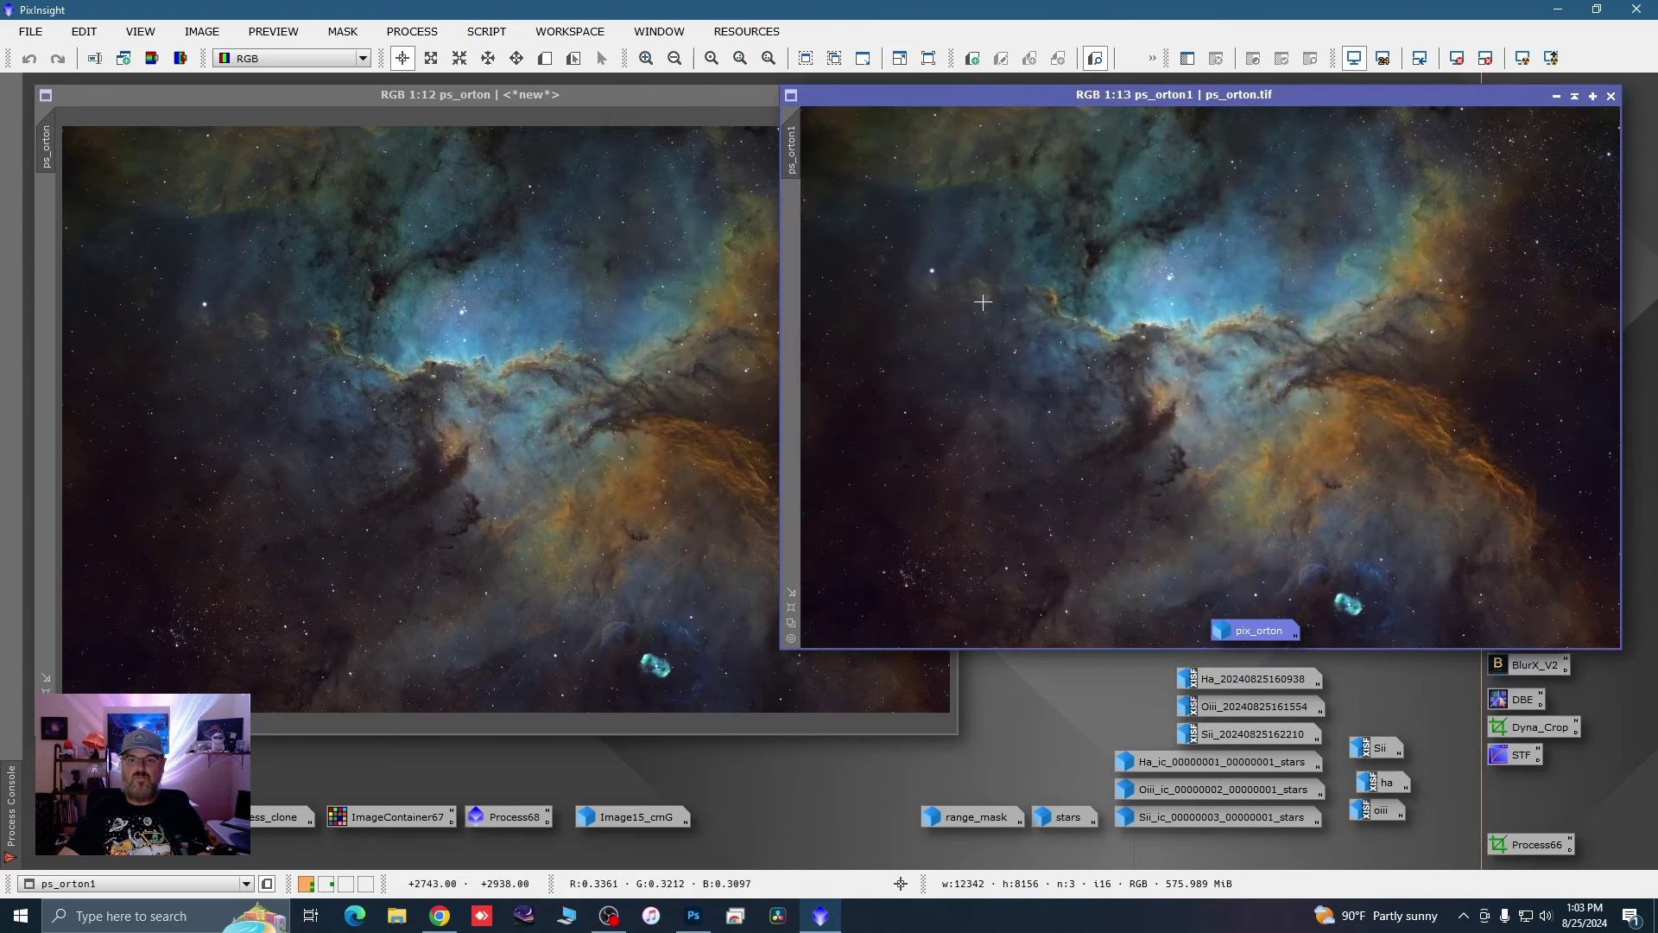
left_click(587, 95)
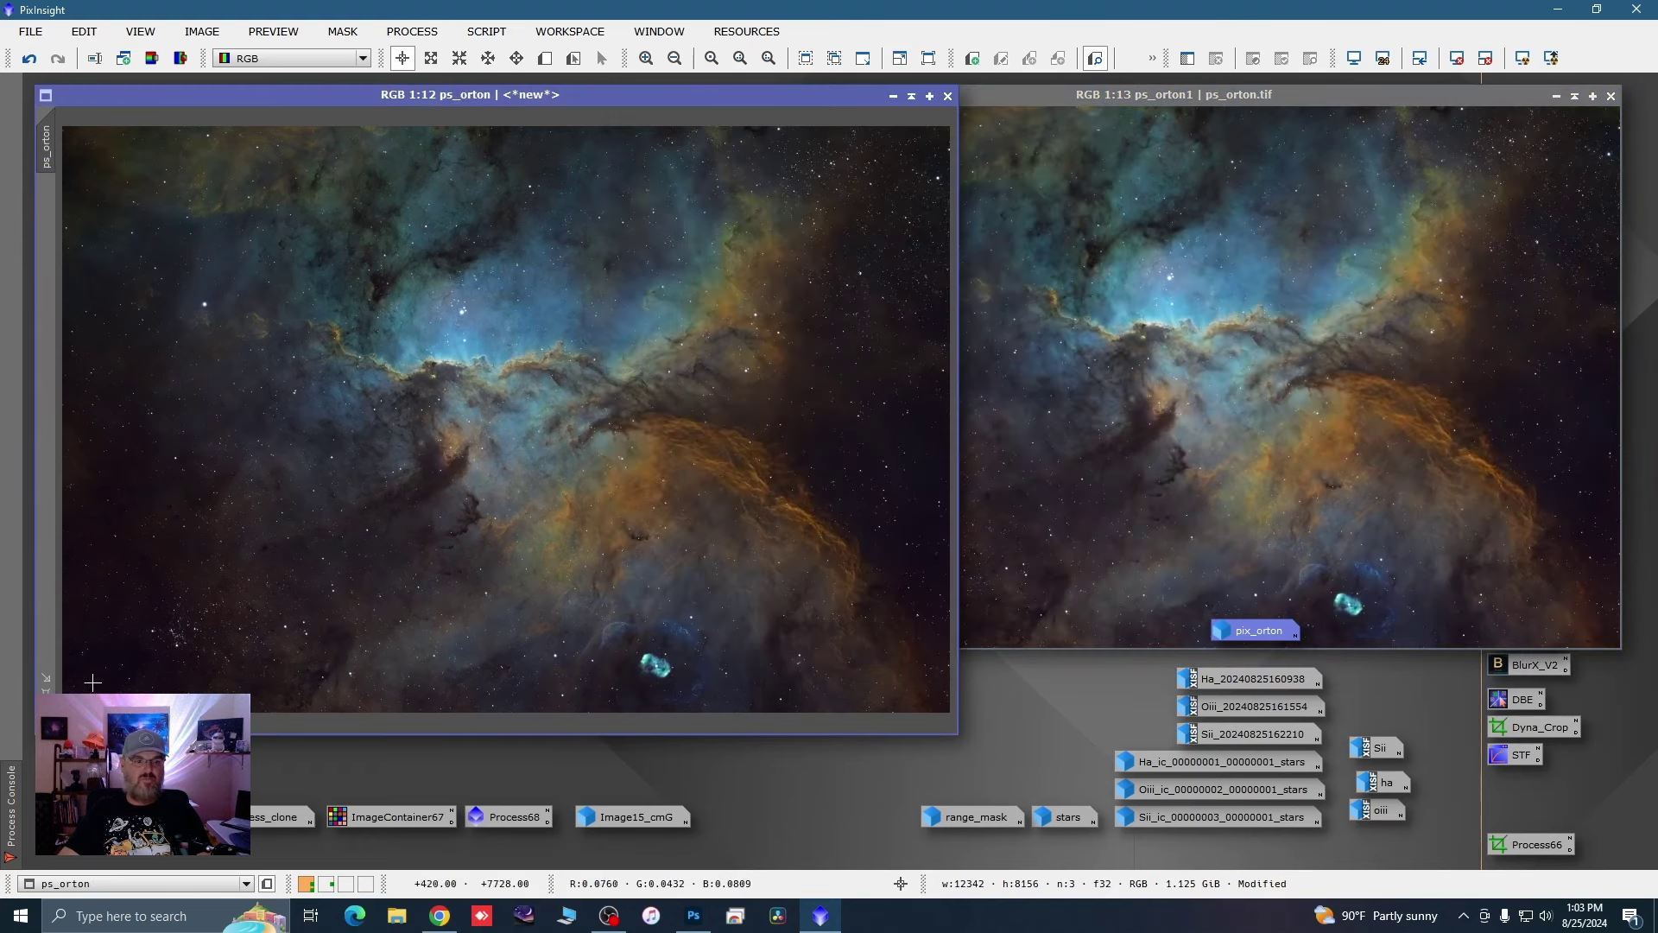
Step: Zoom ps_orton to 1:5, match ps_orton1's zoom and framing to it, then iconize ps_orton
scroll(553, 484, "down", 1)
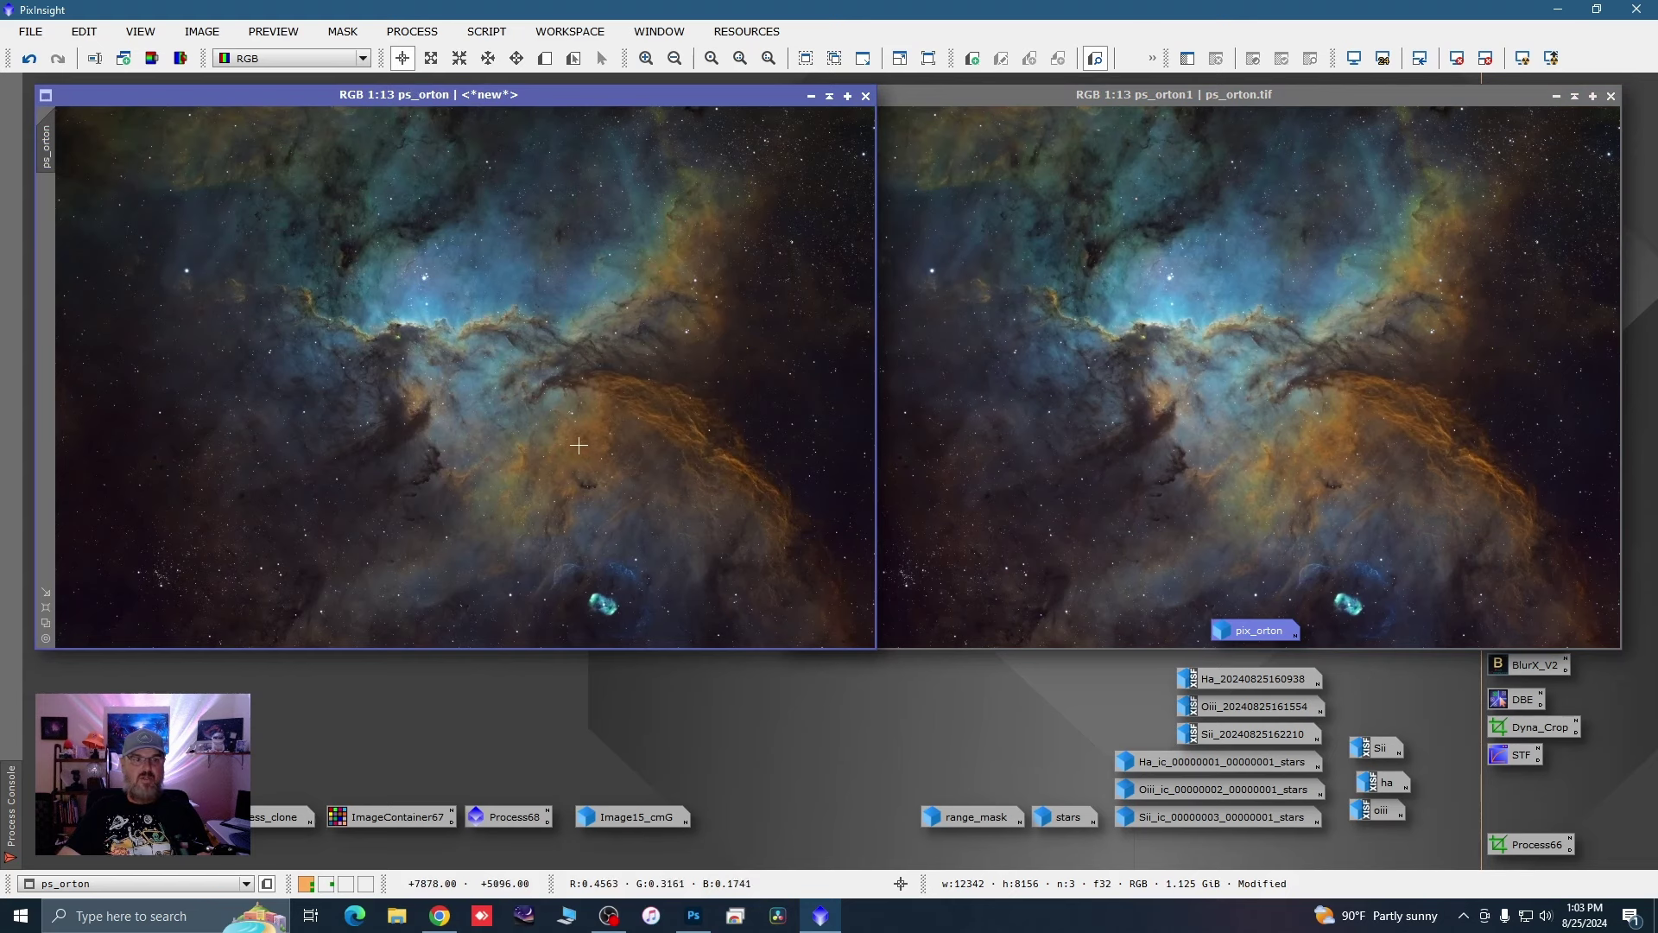
scroll(434, 315, "up", 5)
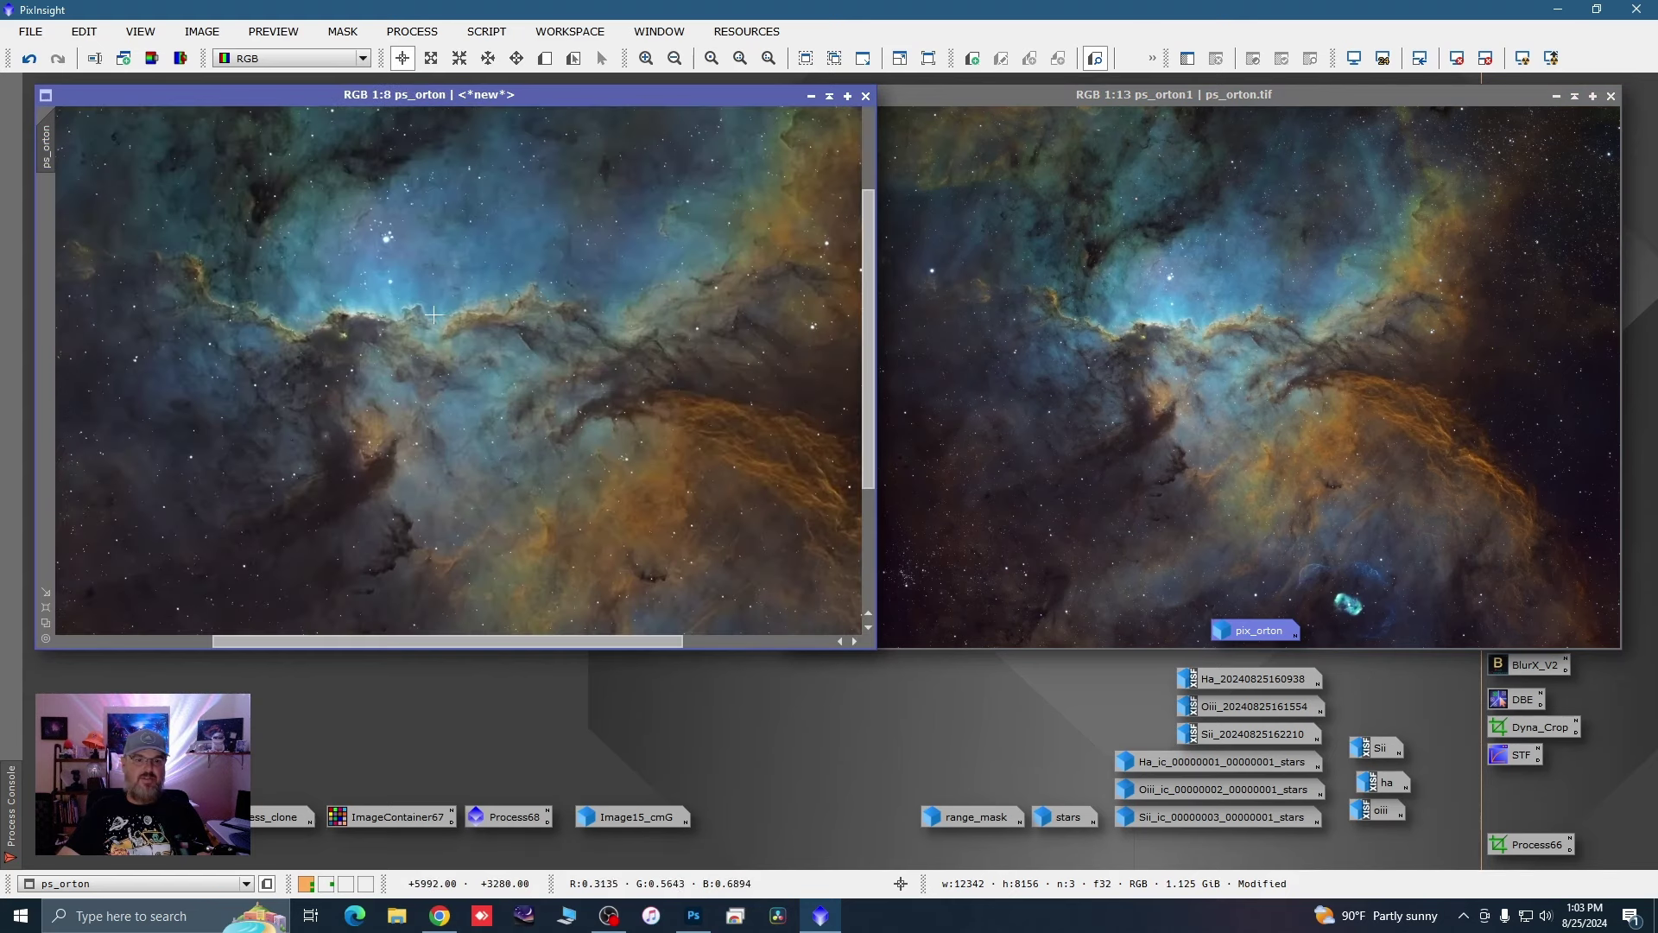
scroll(434, 315, "up", 2)
scroll(433, 316, "up", 1)
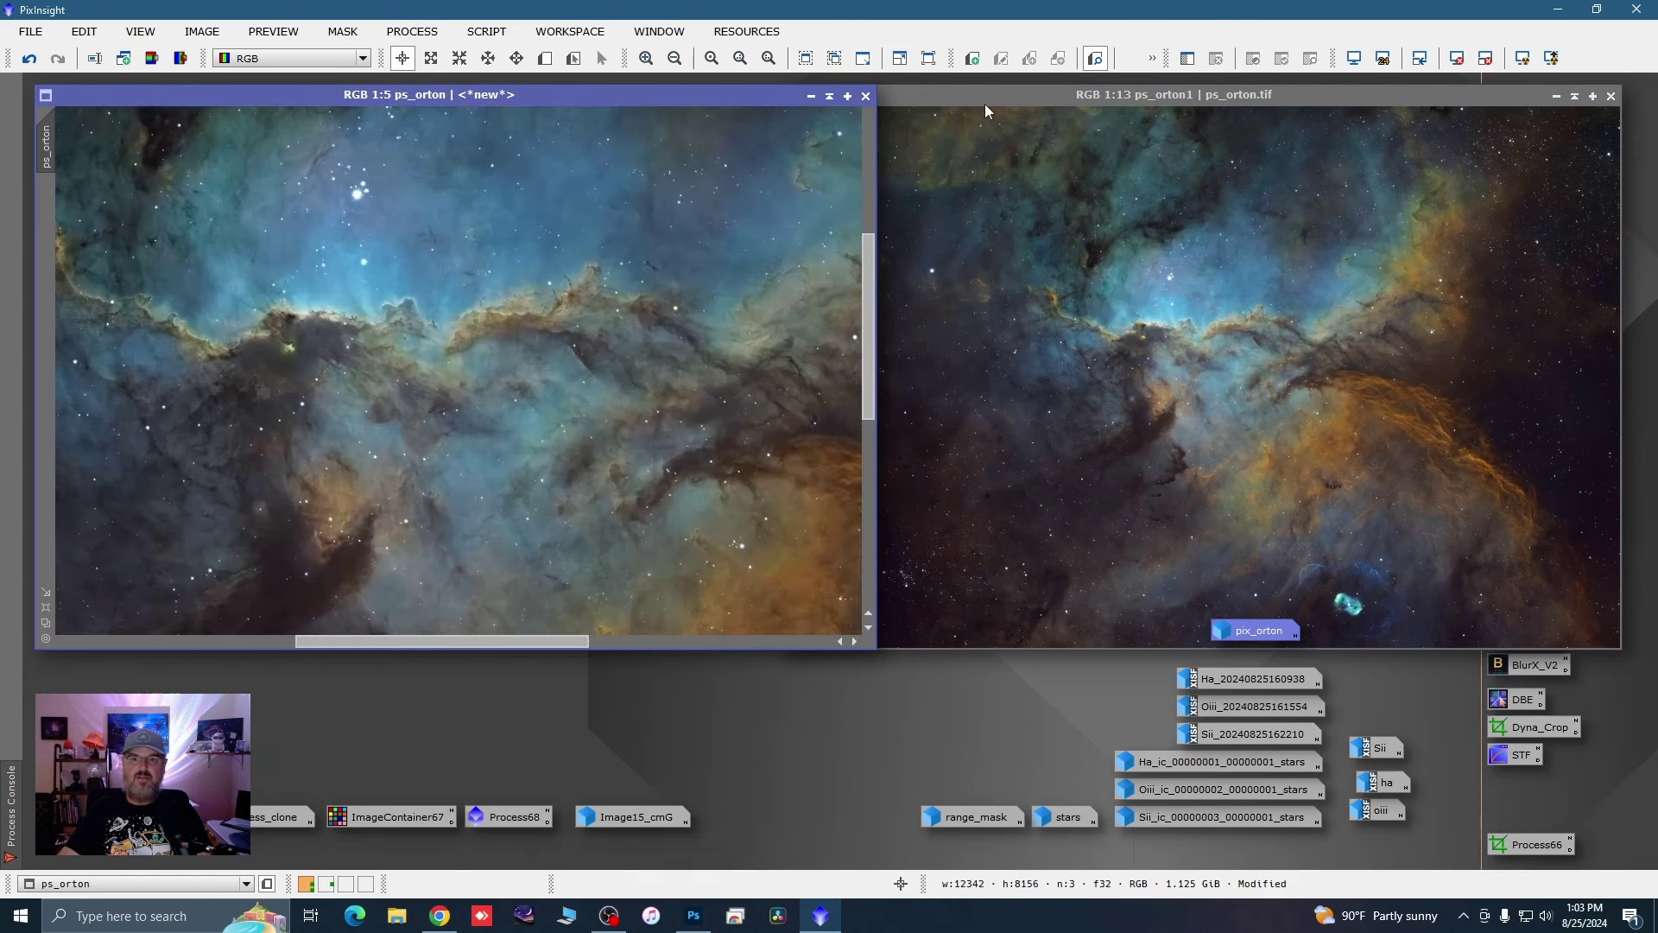
left_click_drag(985, 96, 1078, 101)
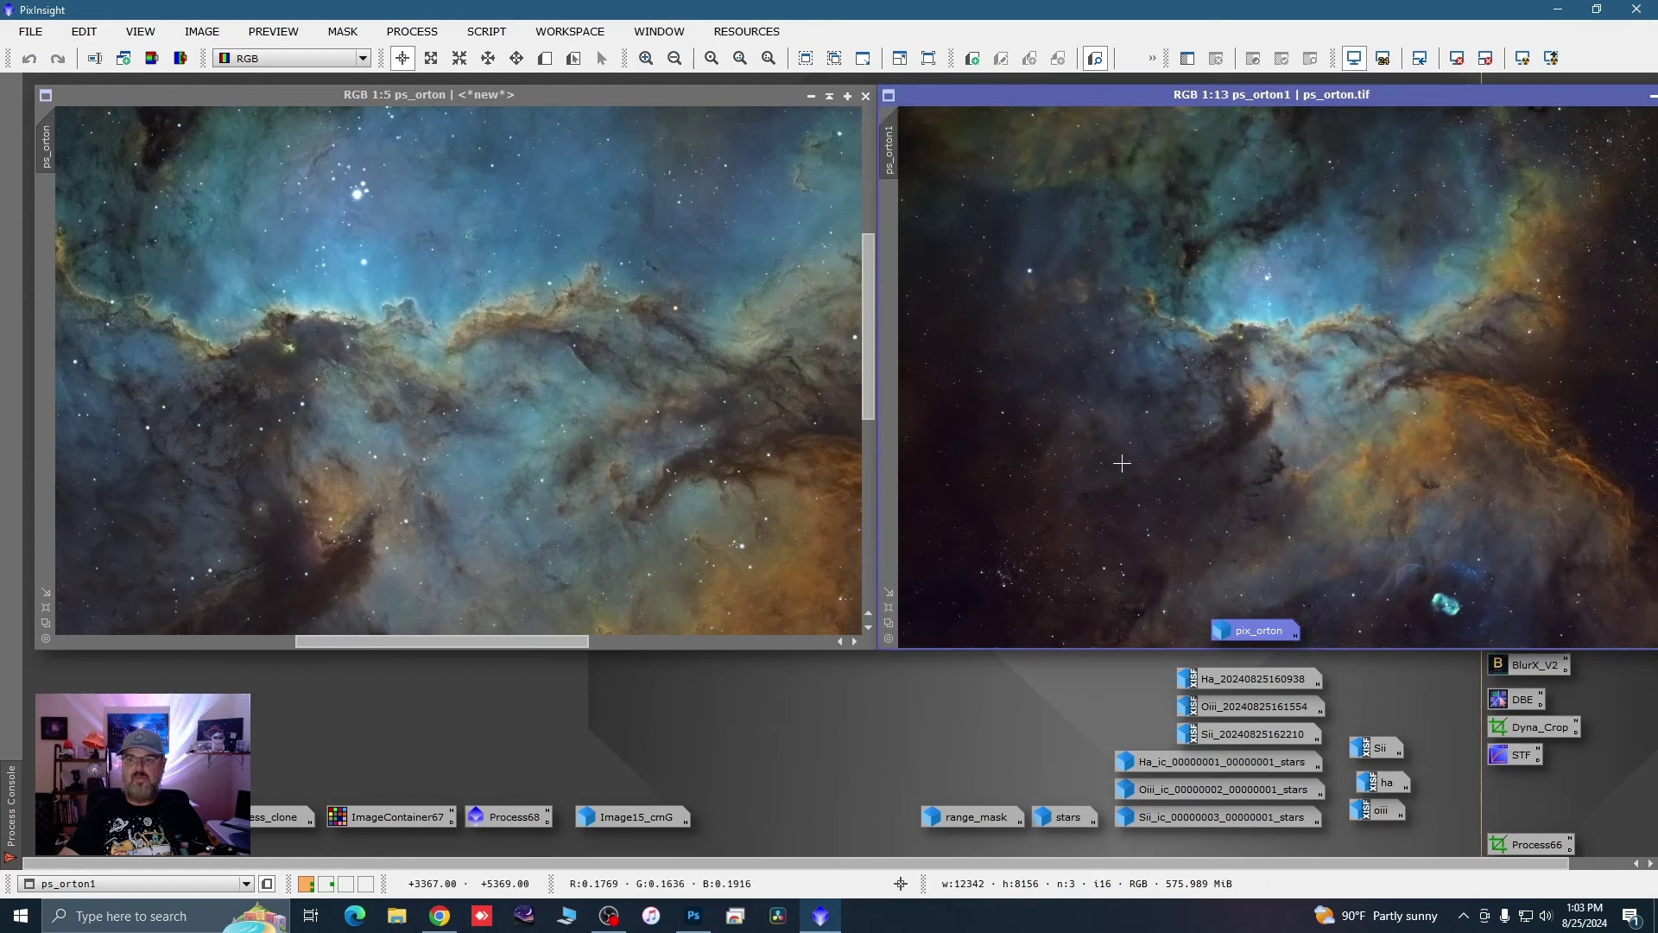
left_click_drag(60, 139, 898, 146)
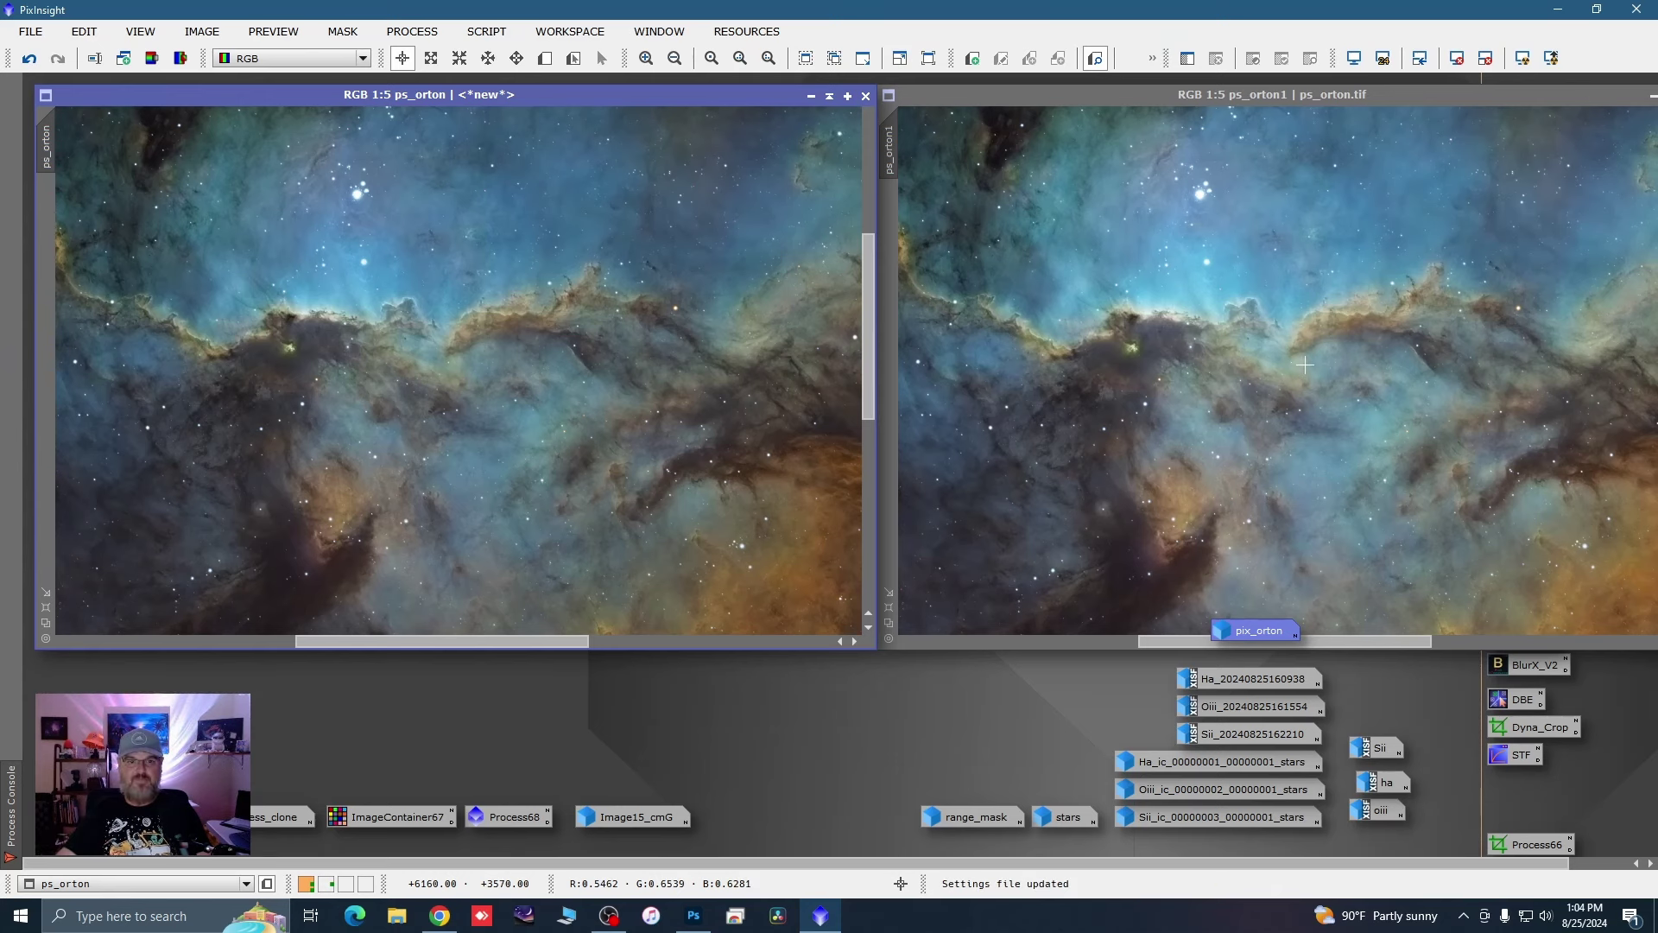
scroll(530, 347, "down", 4)
scroll(530, 347, "up", 3)
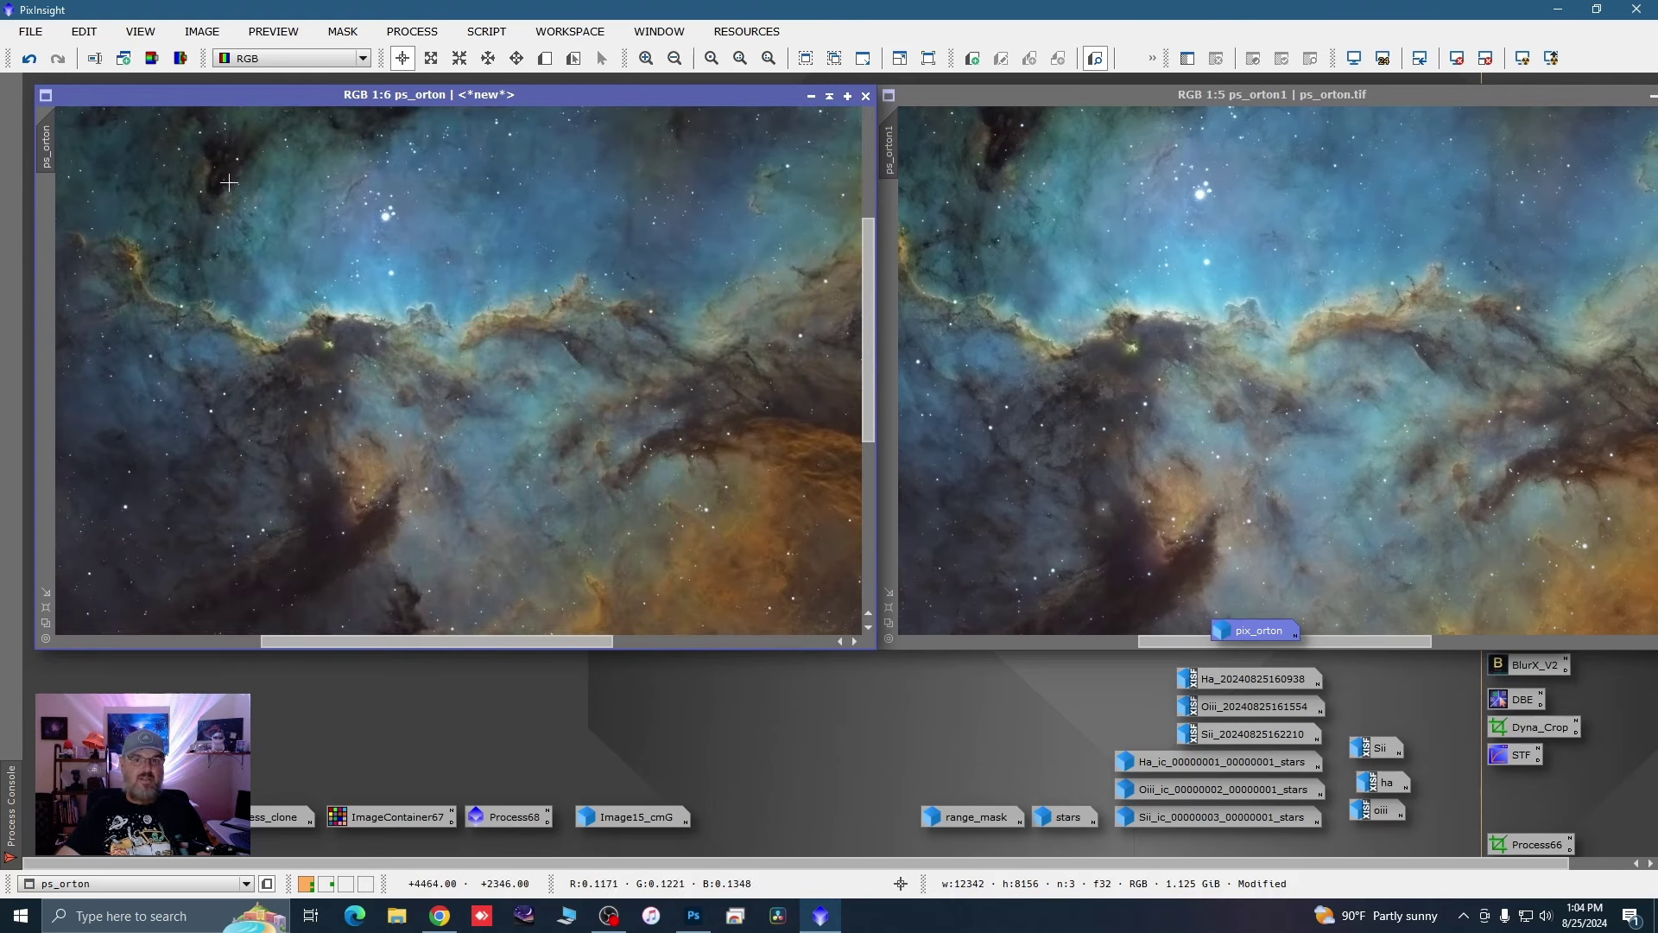
left_click(811, 95)
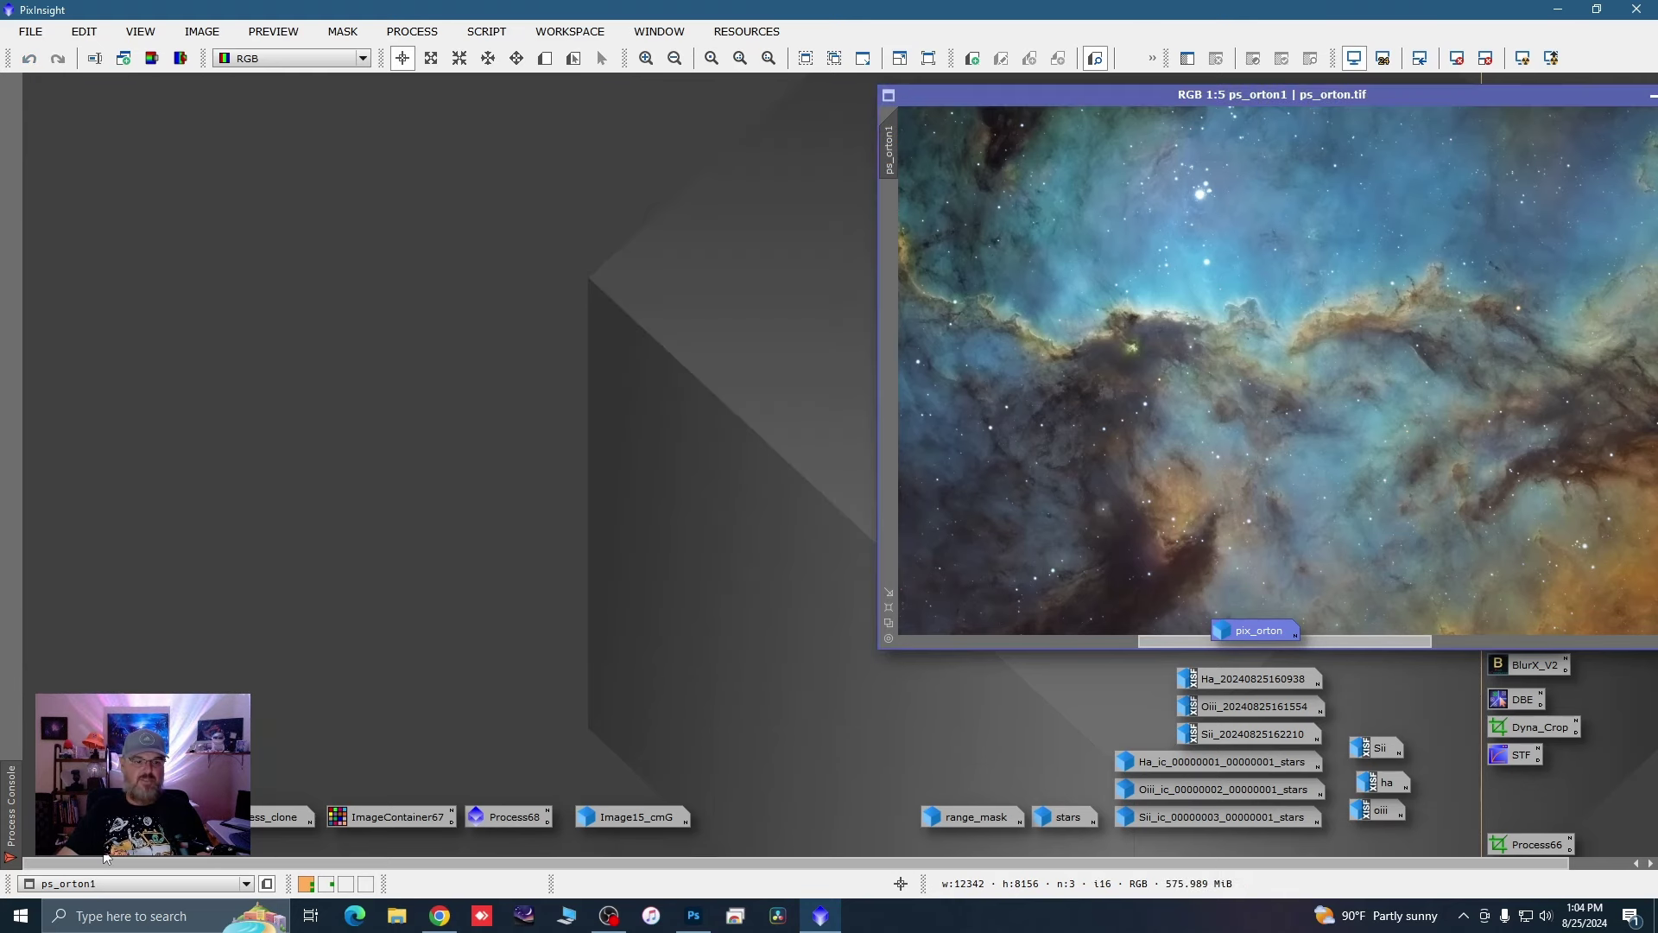
Step: Minimize ps_orton1 to an icon and park it at the bottom-left of the workspace
left_click_drag(164, 850, 227, 853)
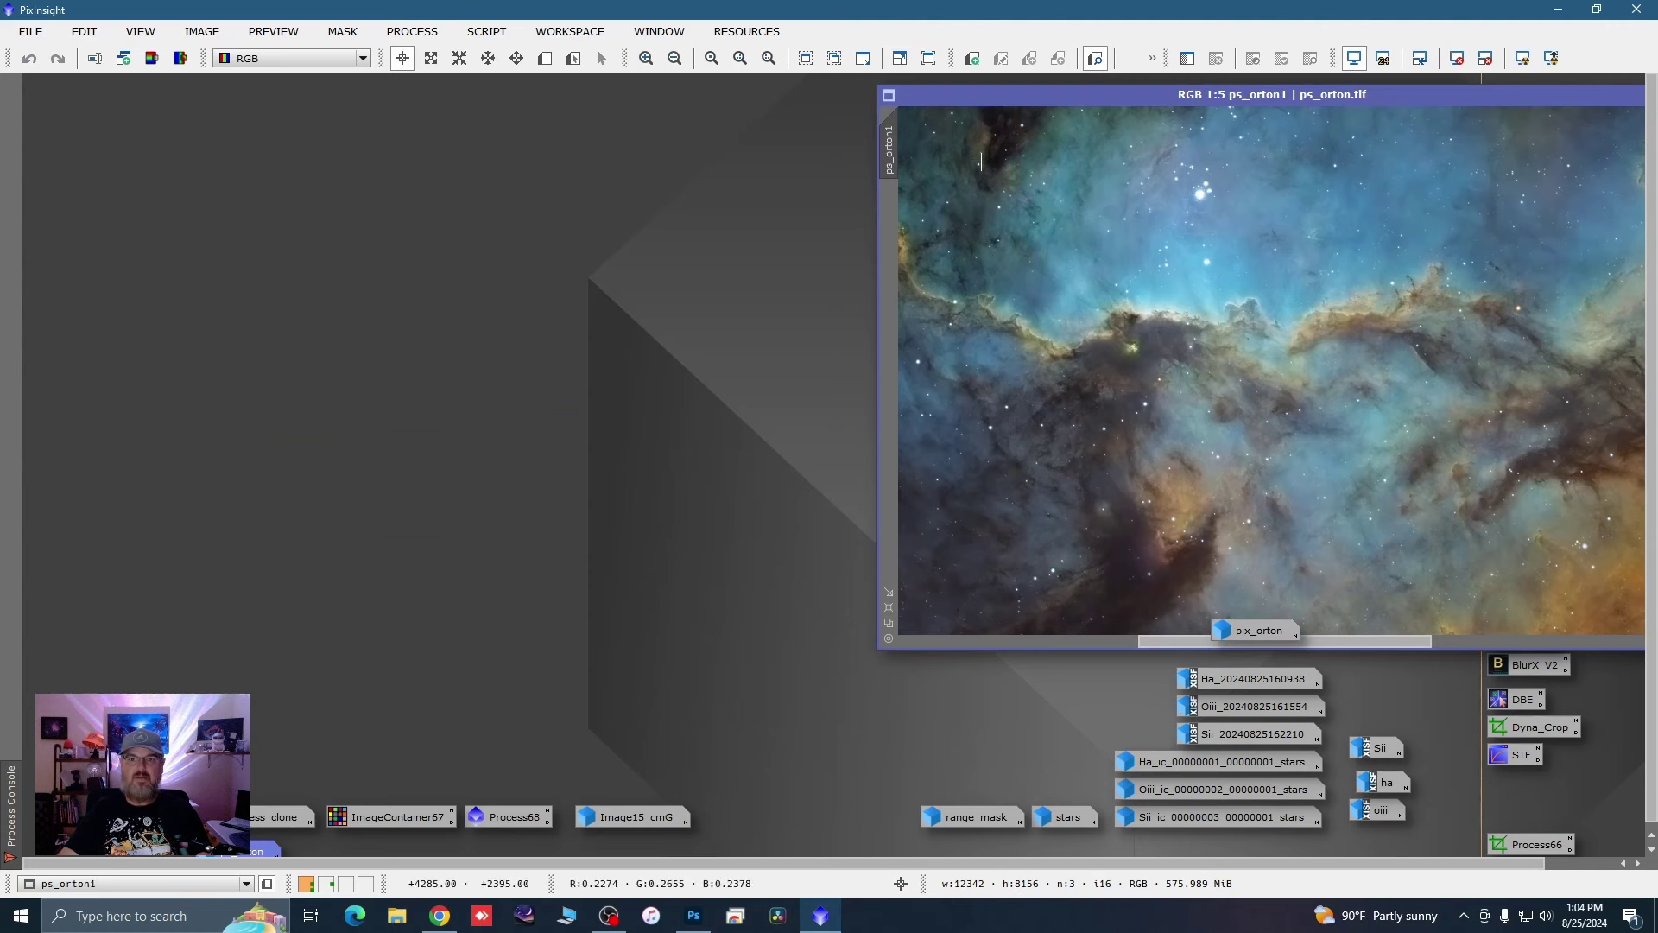
left_click_drag(1038, 95, 182, 132)
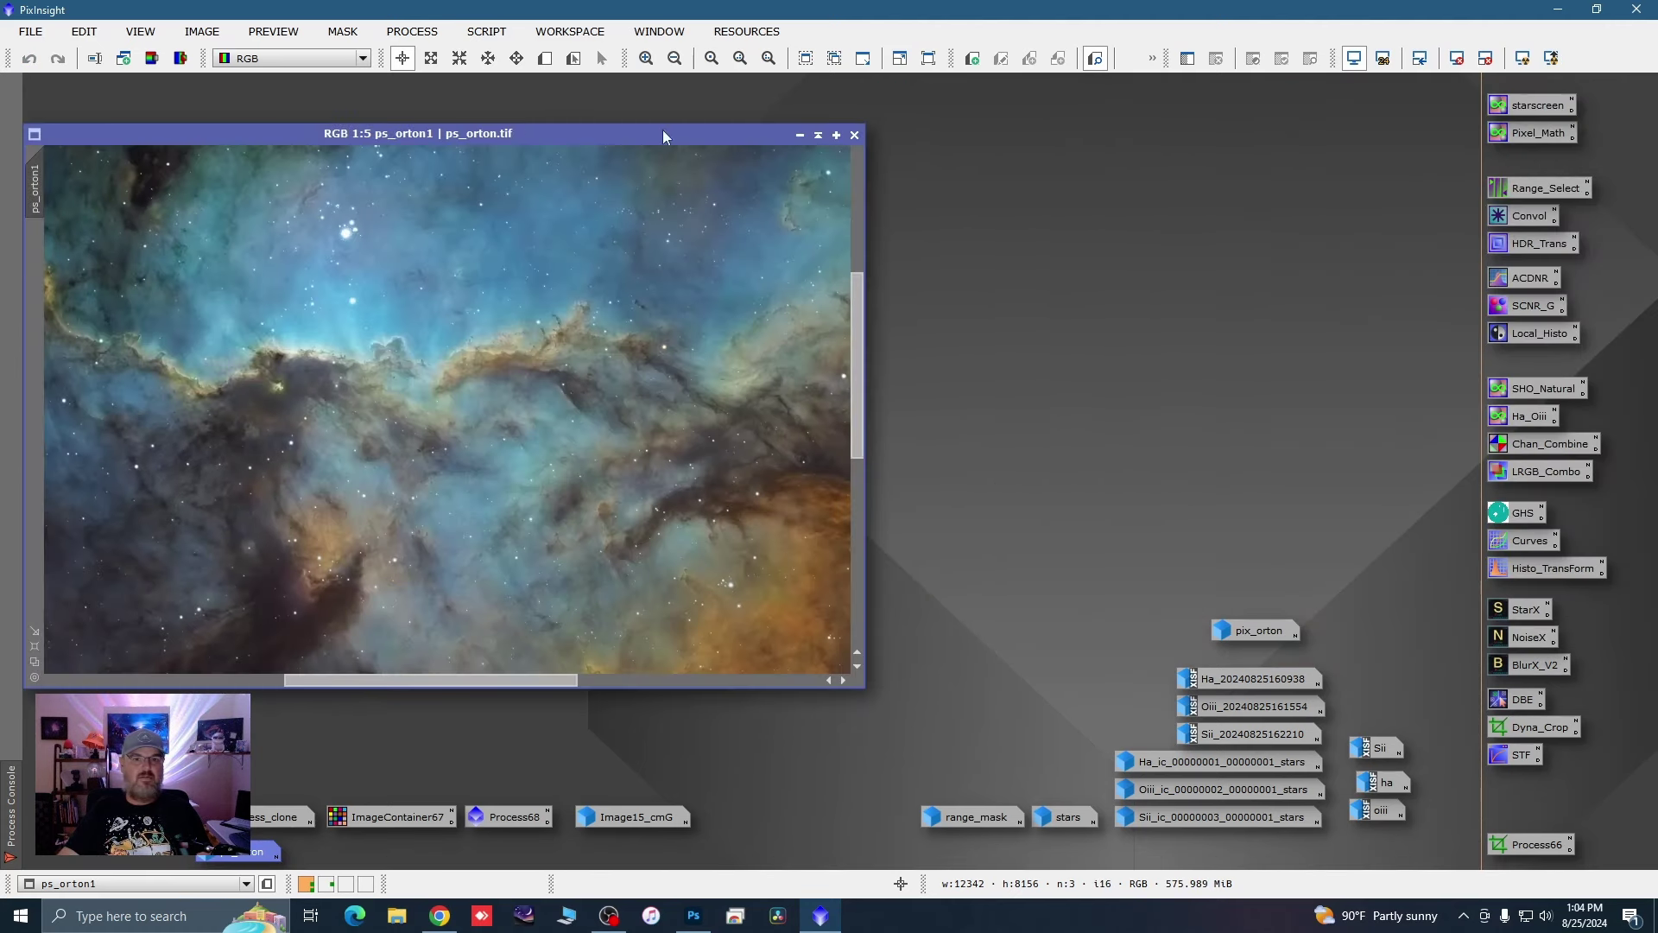
left_click(800, 134)
left_click_drag(489, 423, 106, 683)
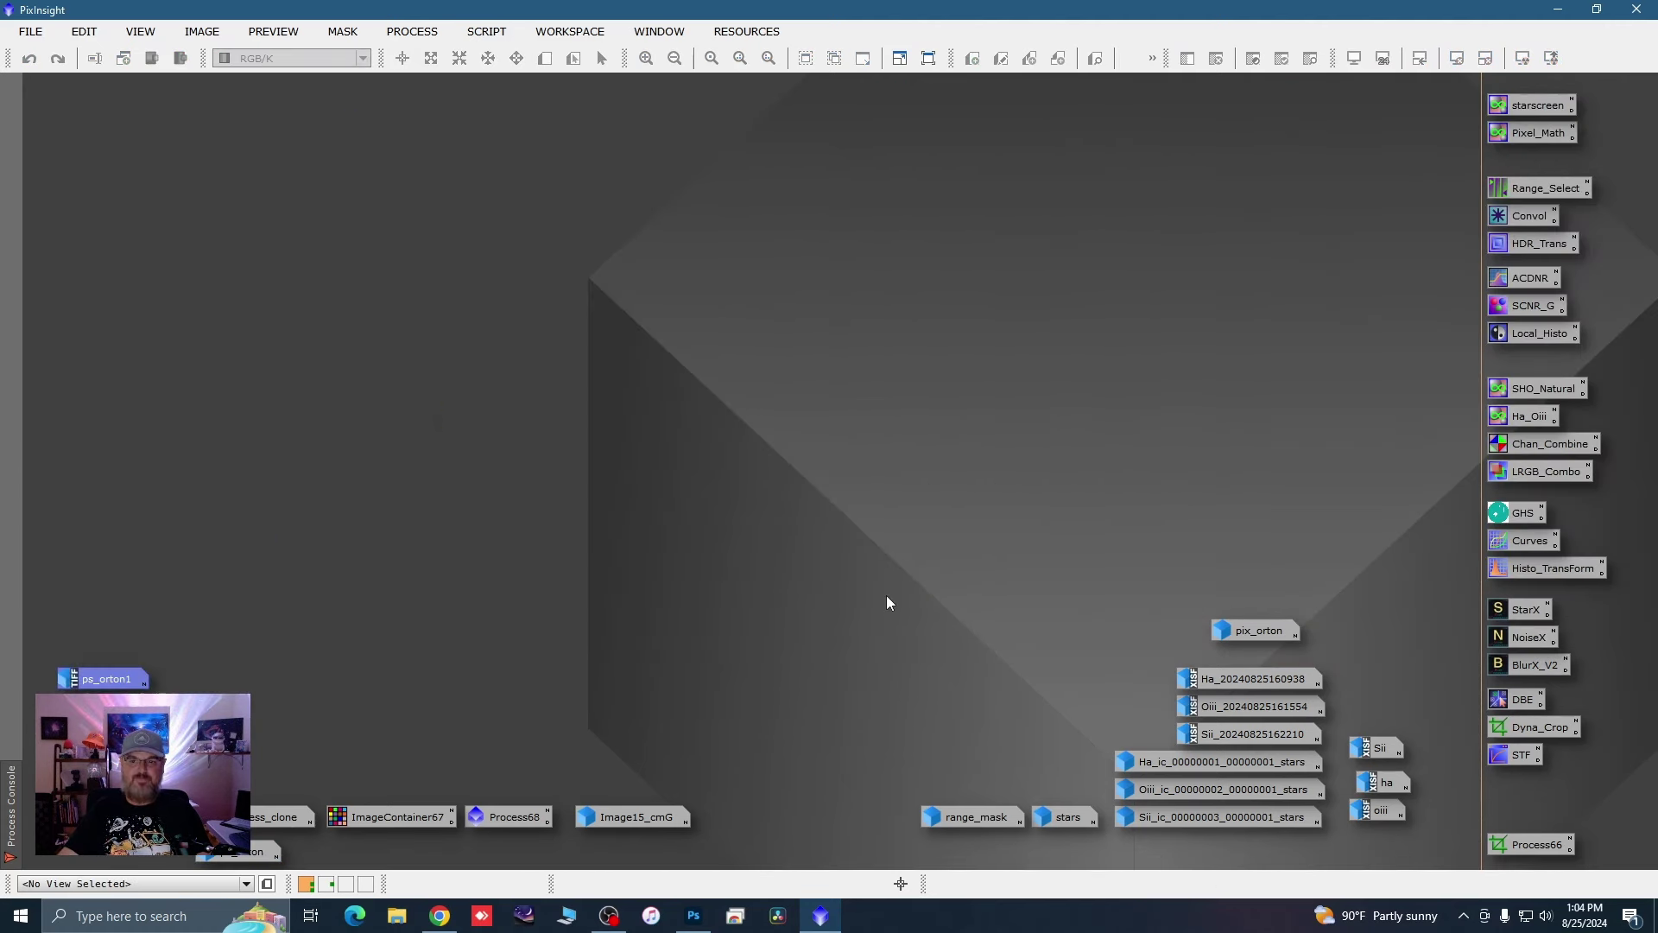
Step: Restore the pix_orton image from its icon and bring up the Script > Utilities list
double_click(1251, 630)
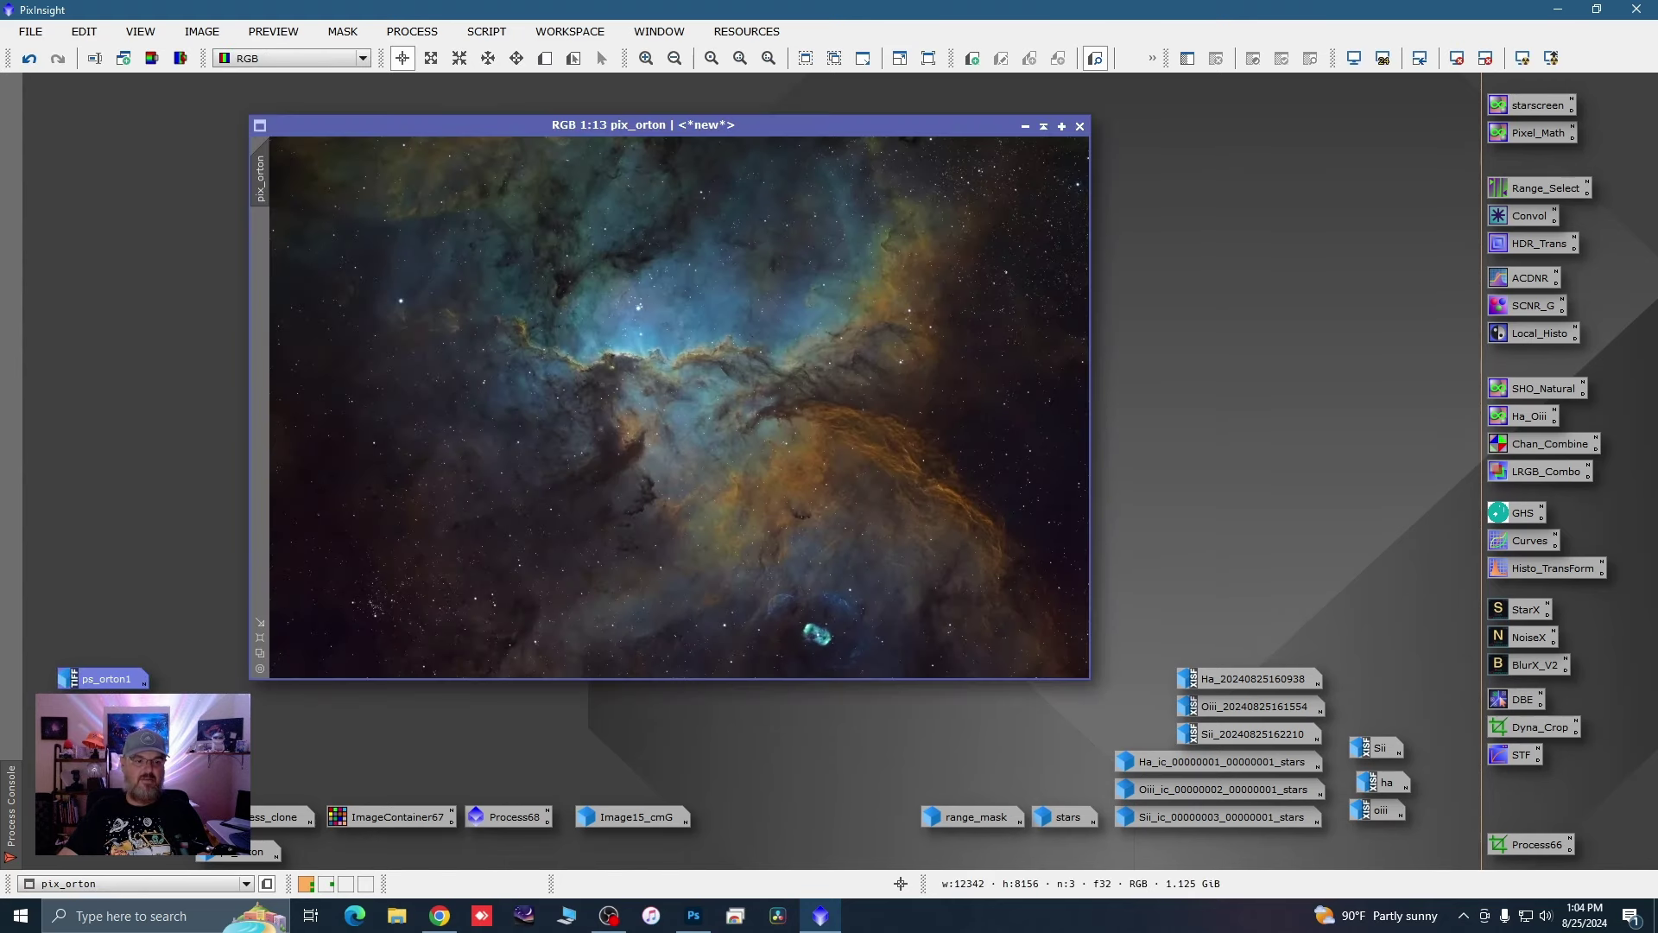
left_click_drag(553, 127, 356, 123)
left_click(488, 33)
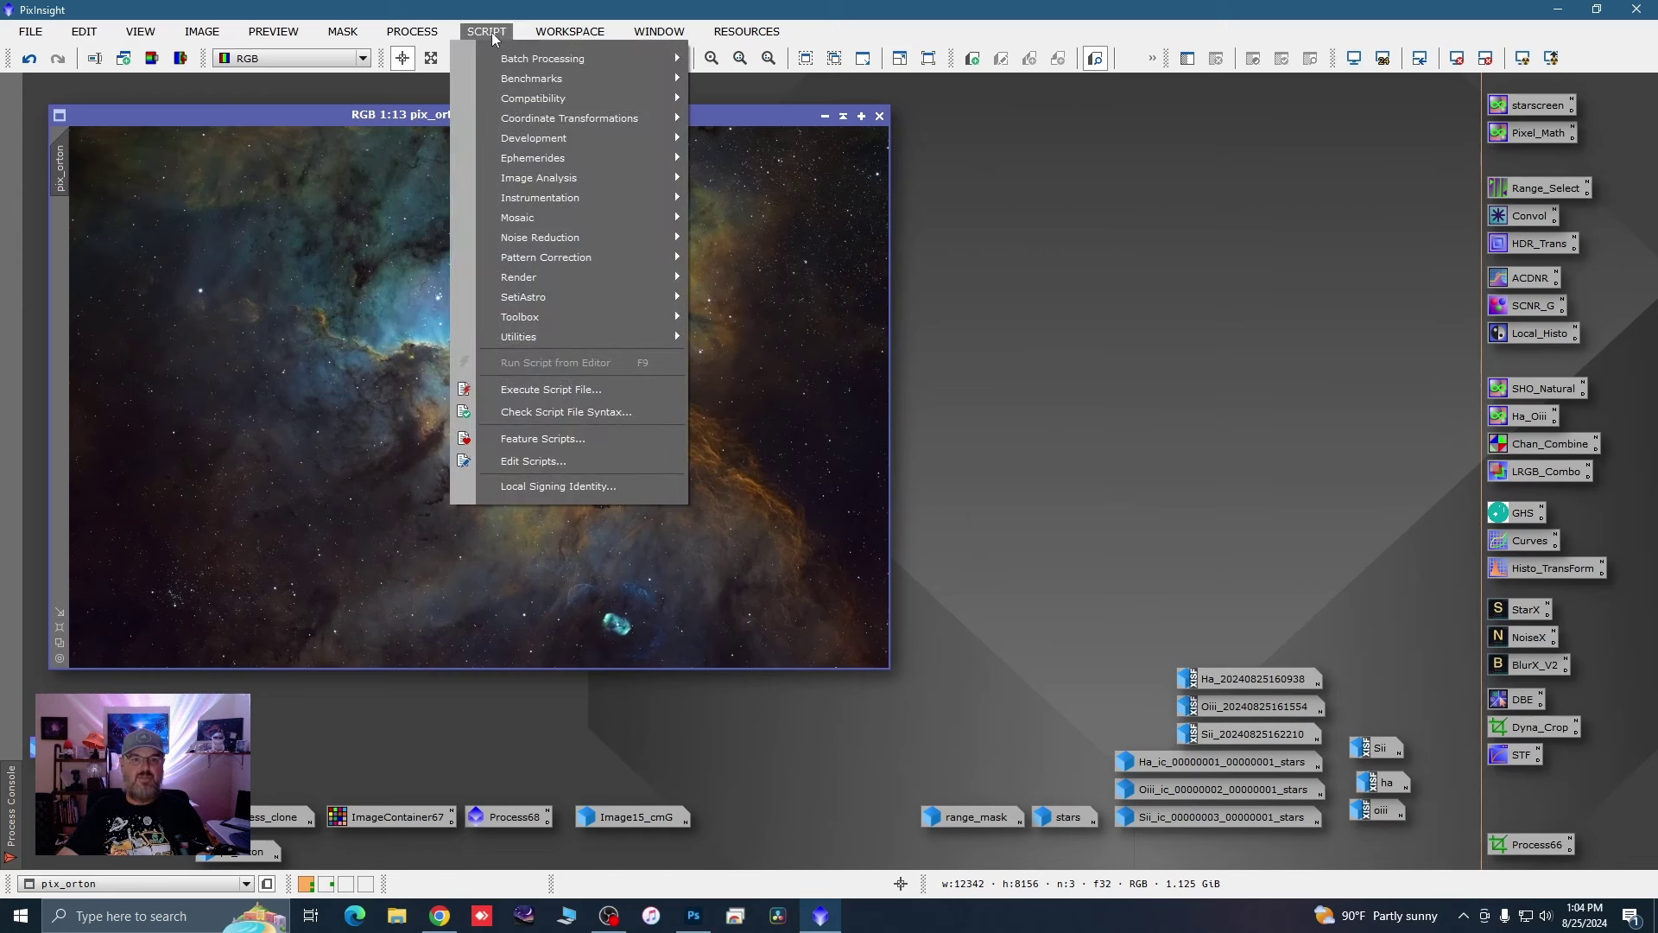
mouse_move(583, 336)
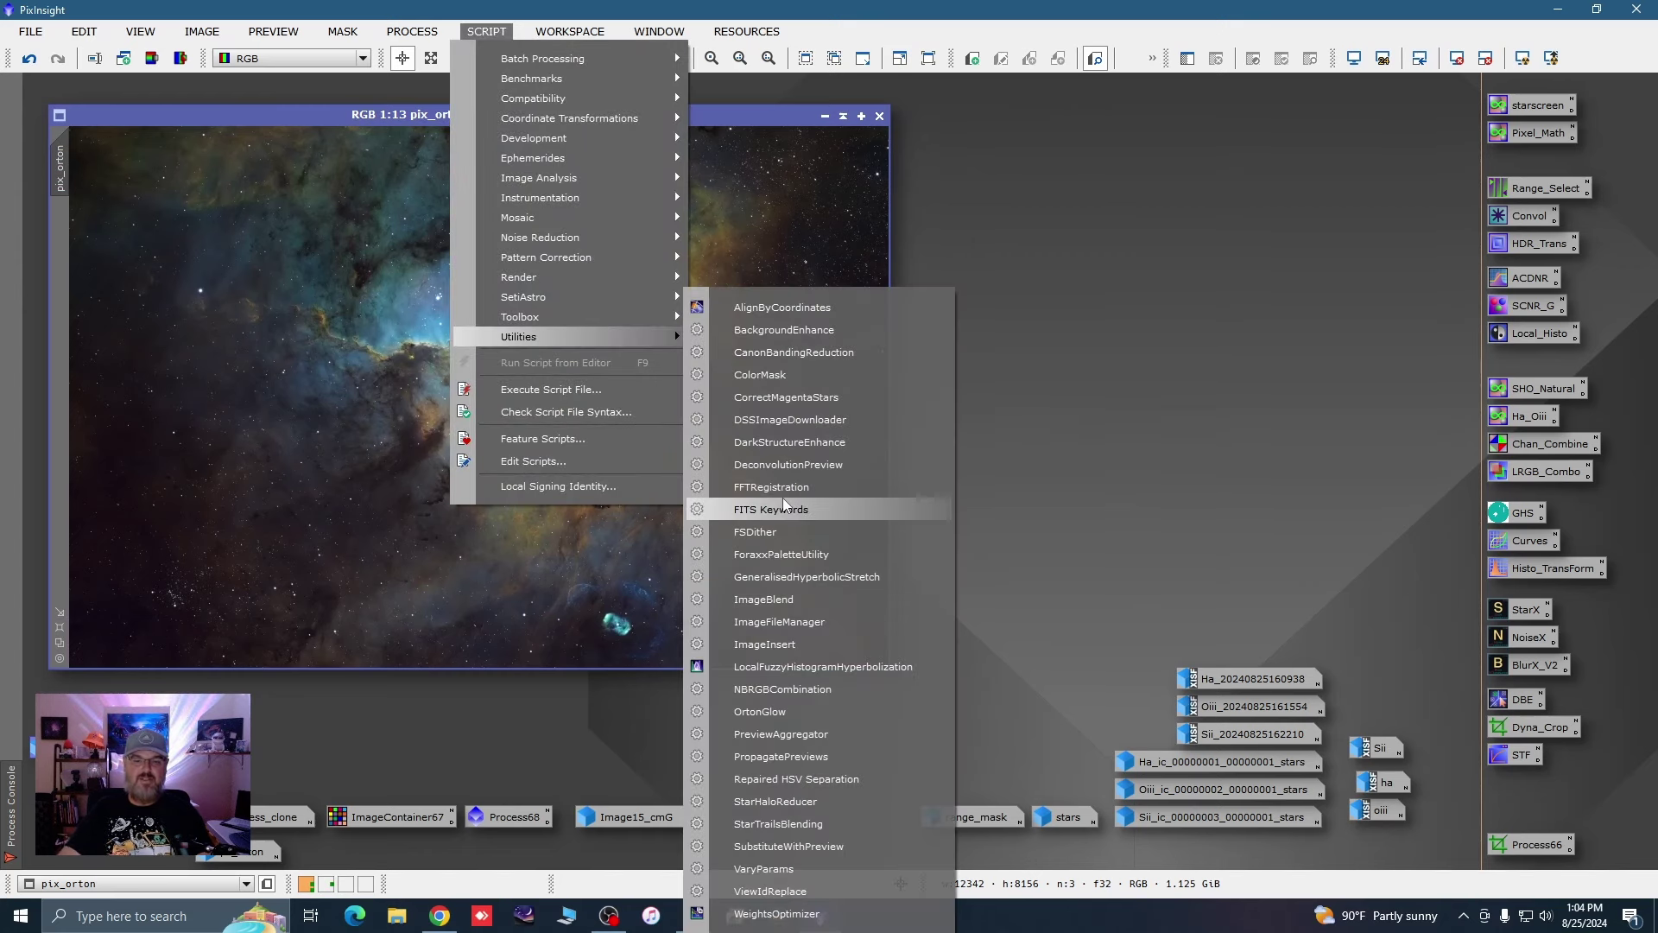
Step: Start the OrtonGlow script with pix_orton as base image and a 25.0 blurred duplicate
left_click(778, 713)
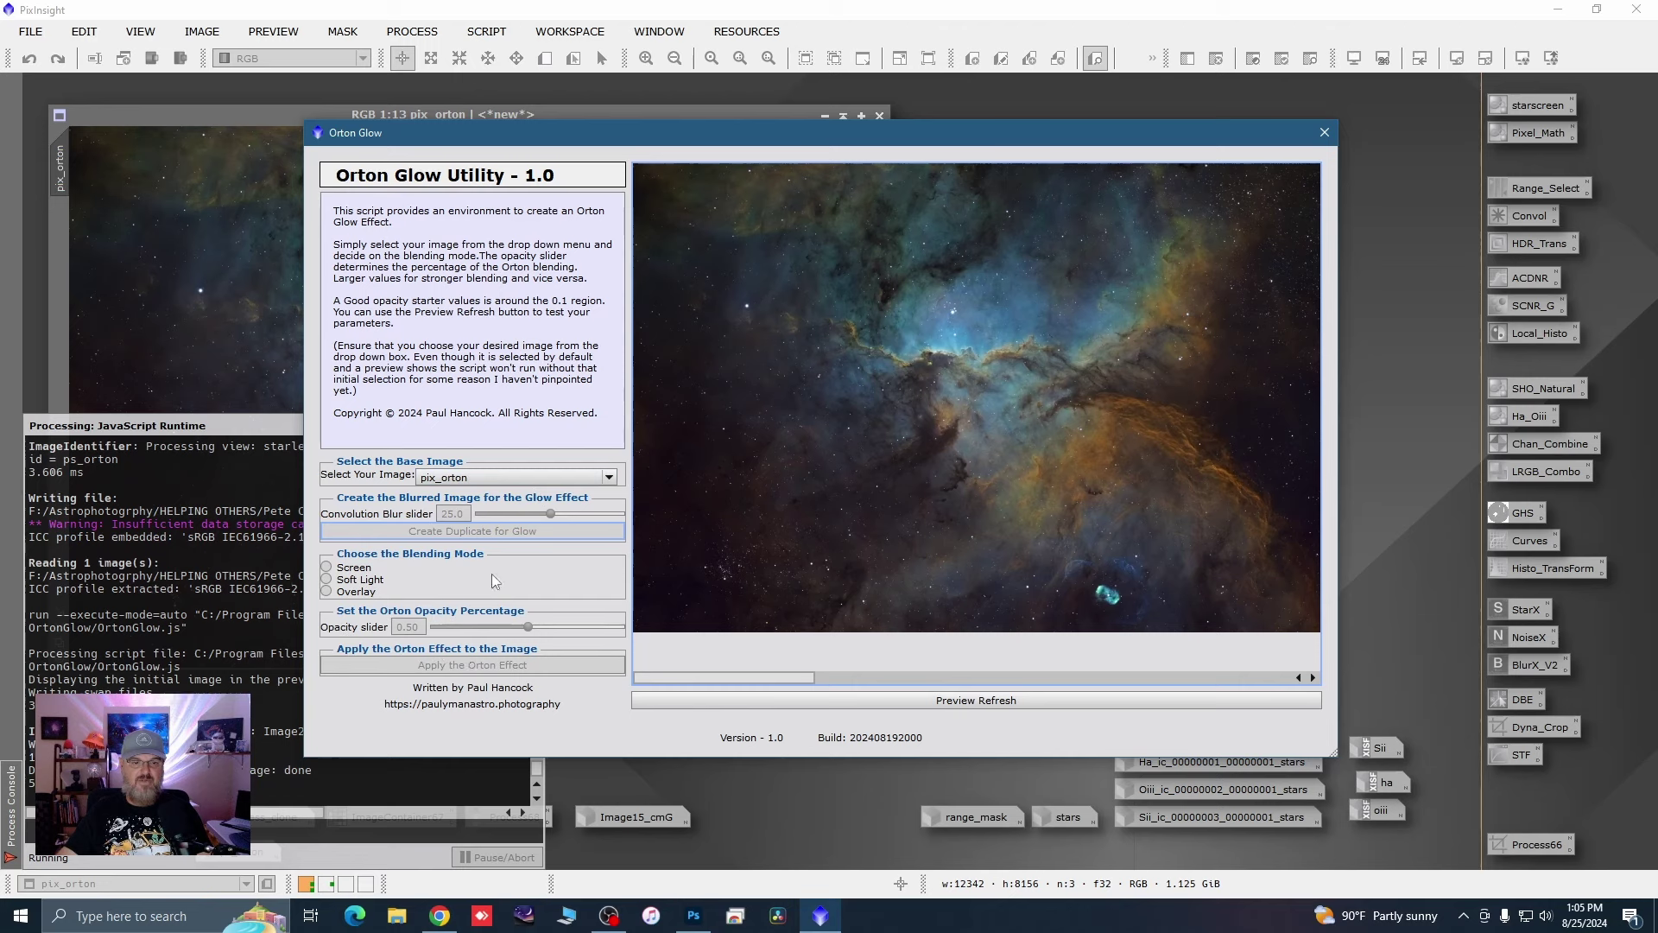
left_click(610, 479)
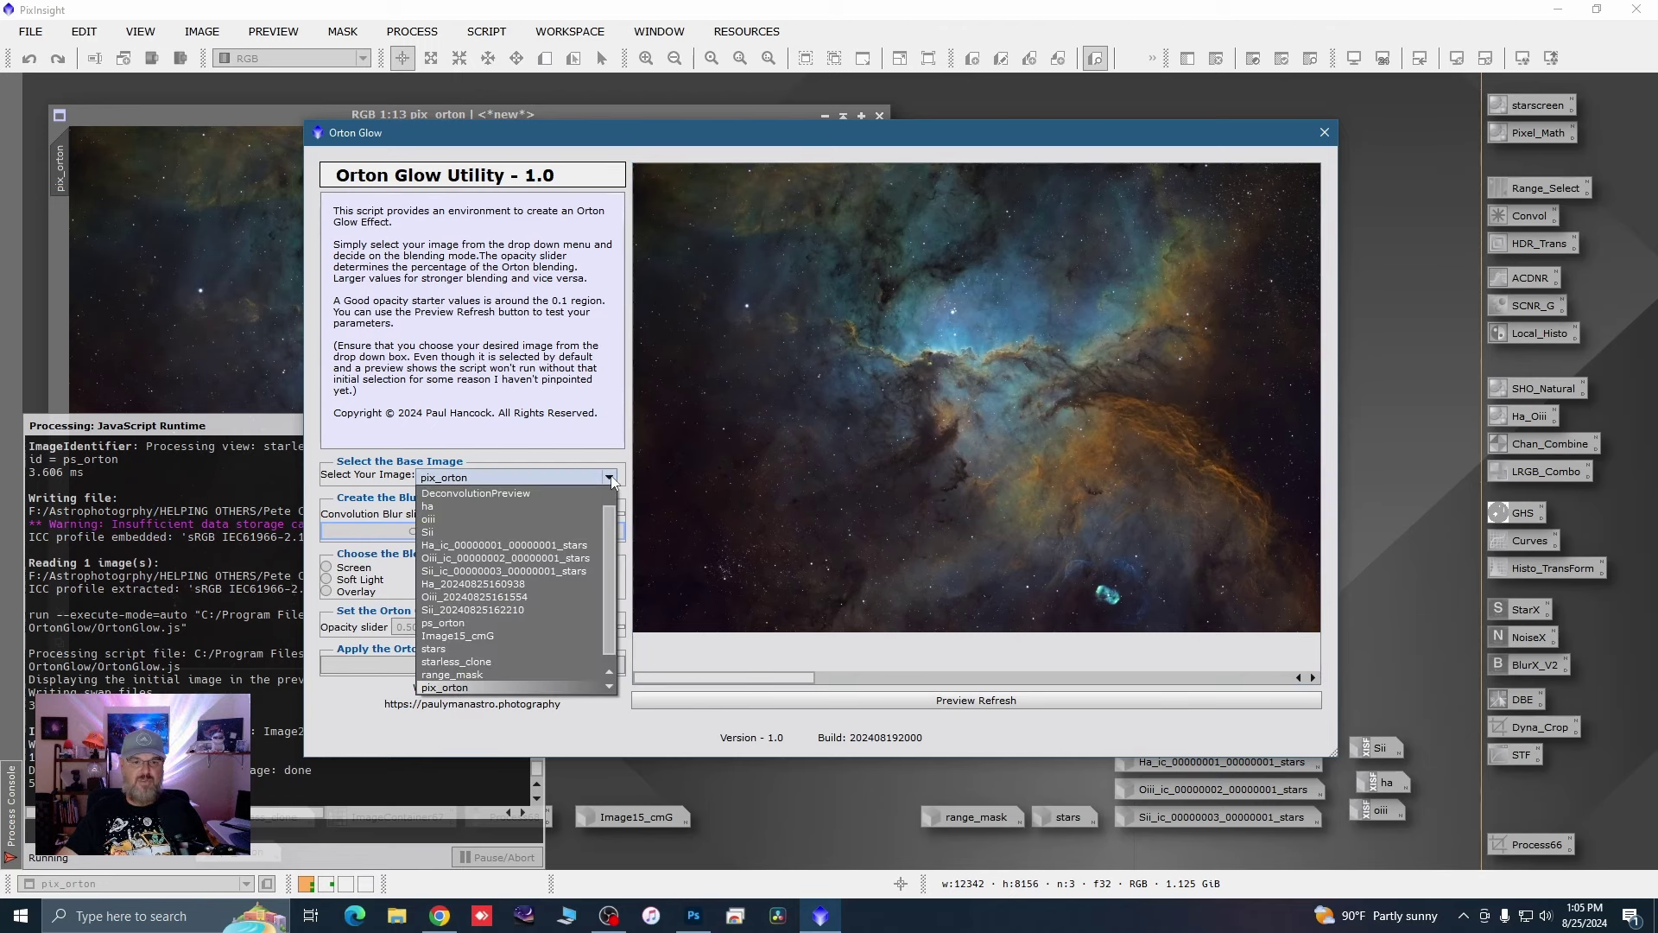
left_click(456, 688)
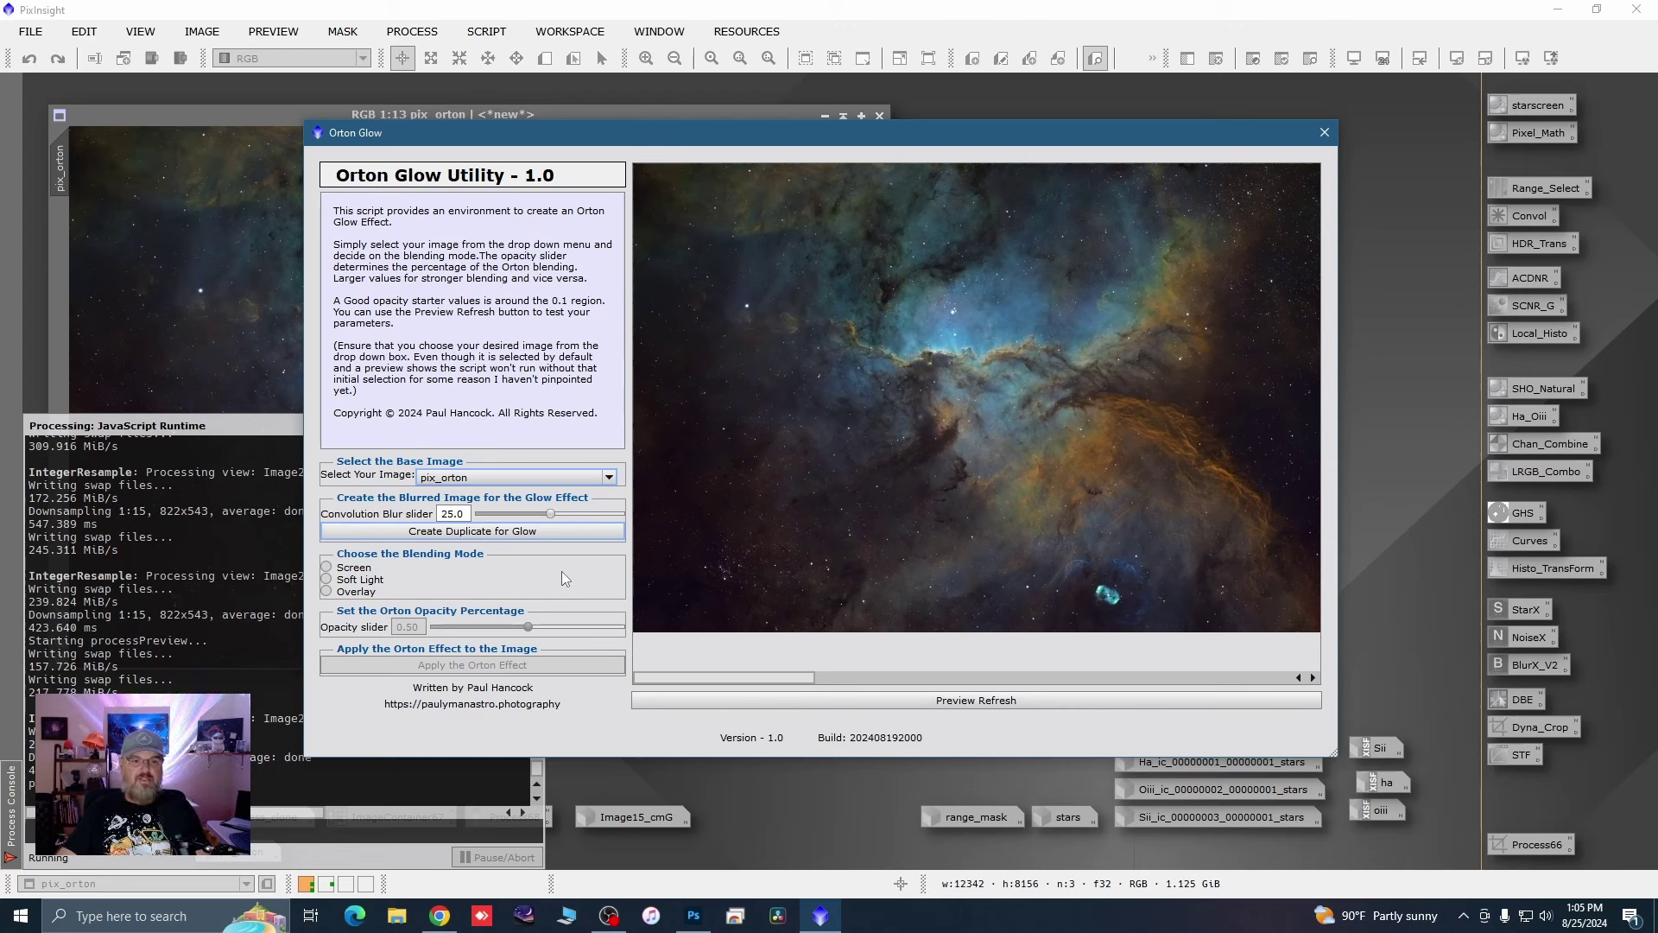
left_click(524, 528)
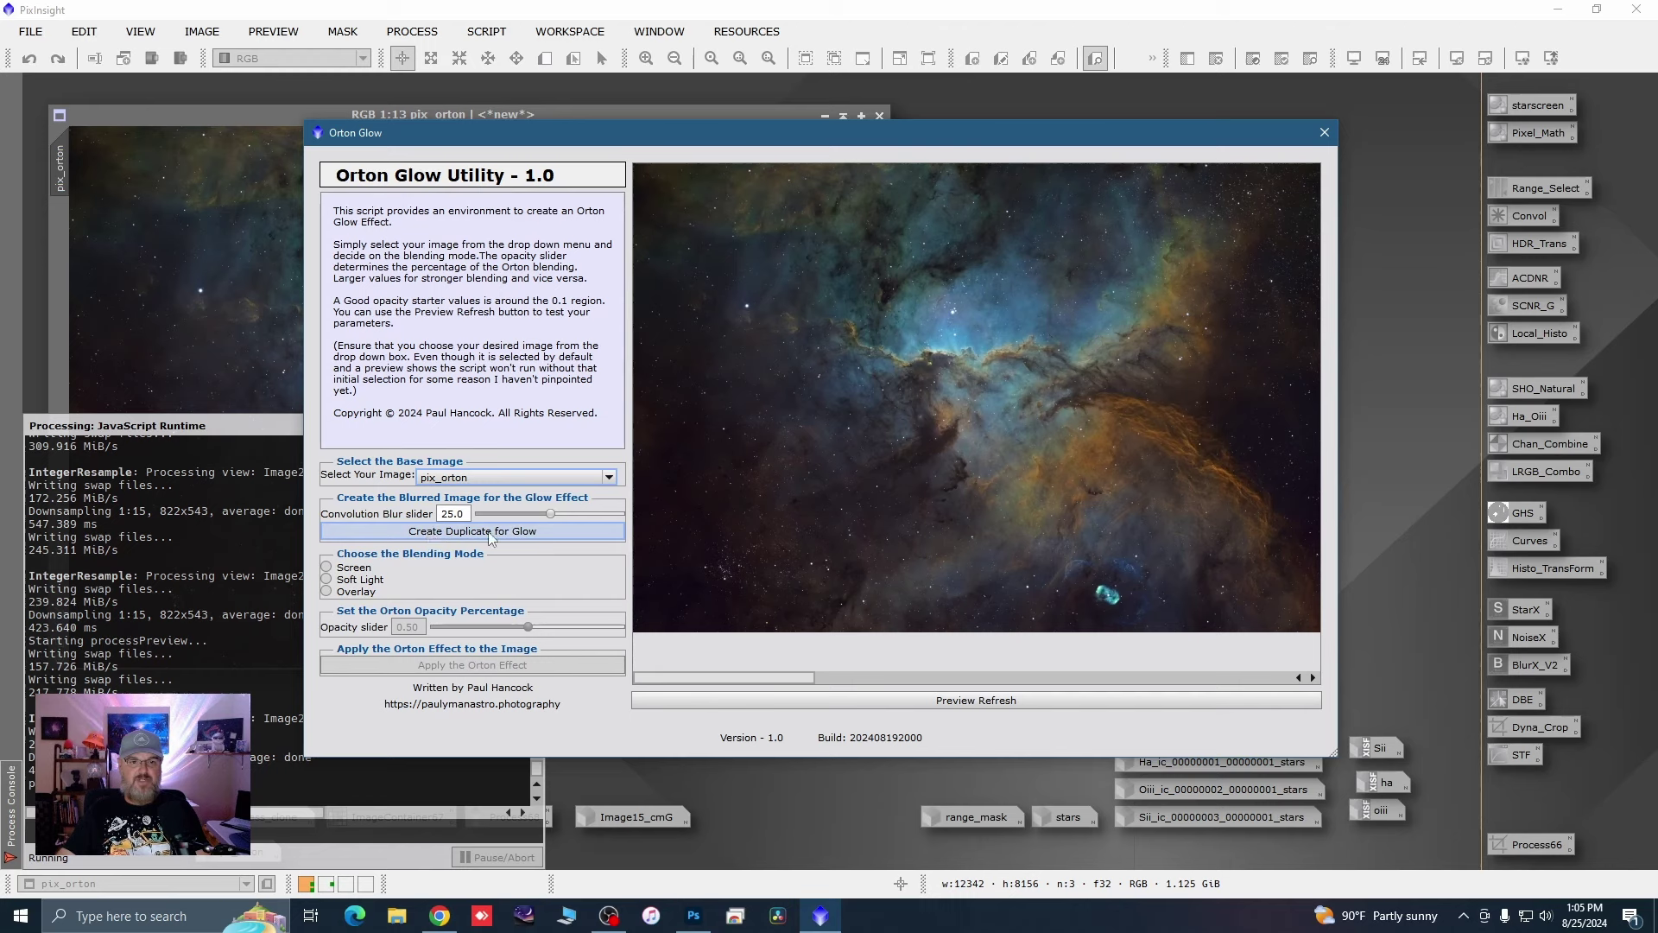
Step: Blend the blurred pix_orton_glow copy in Screen mode at 0.43 opacity and apply the Orton effect
left_click(526, 534)
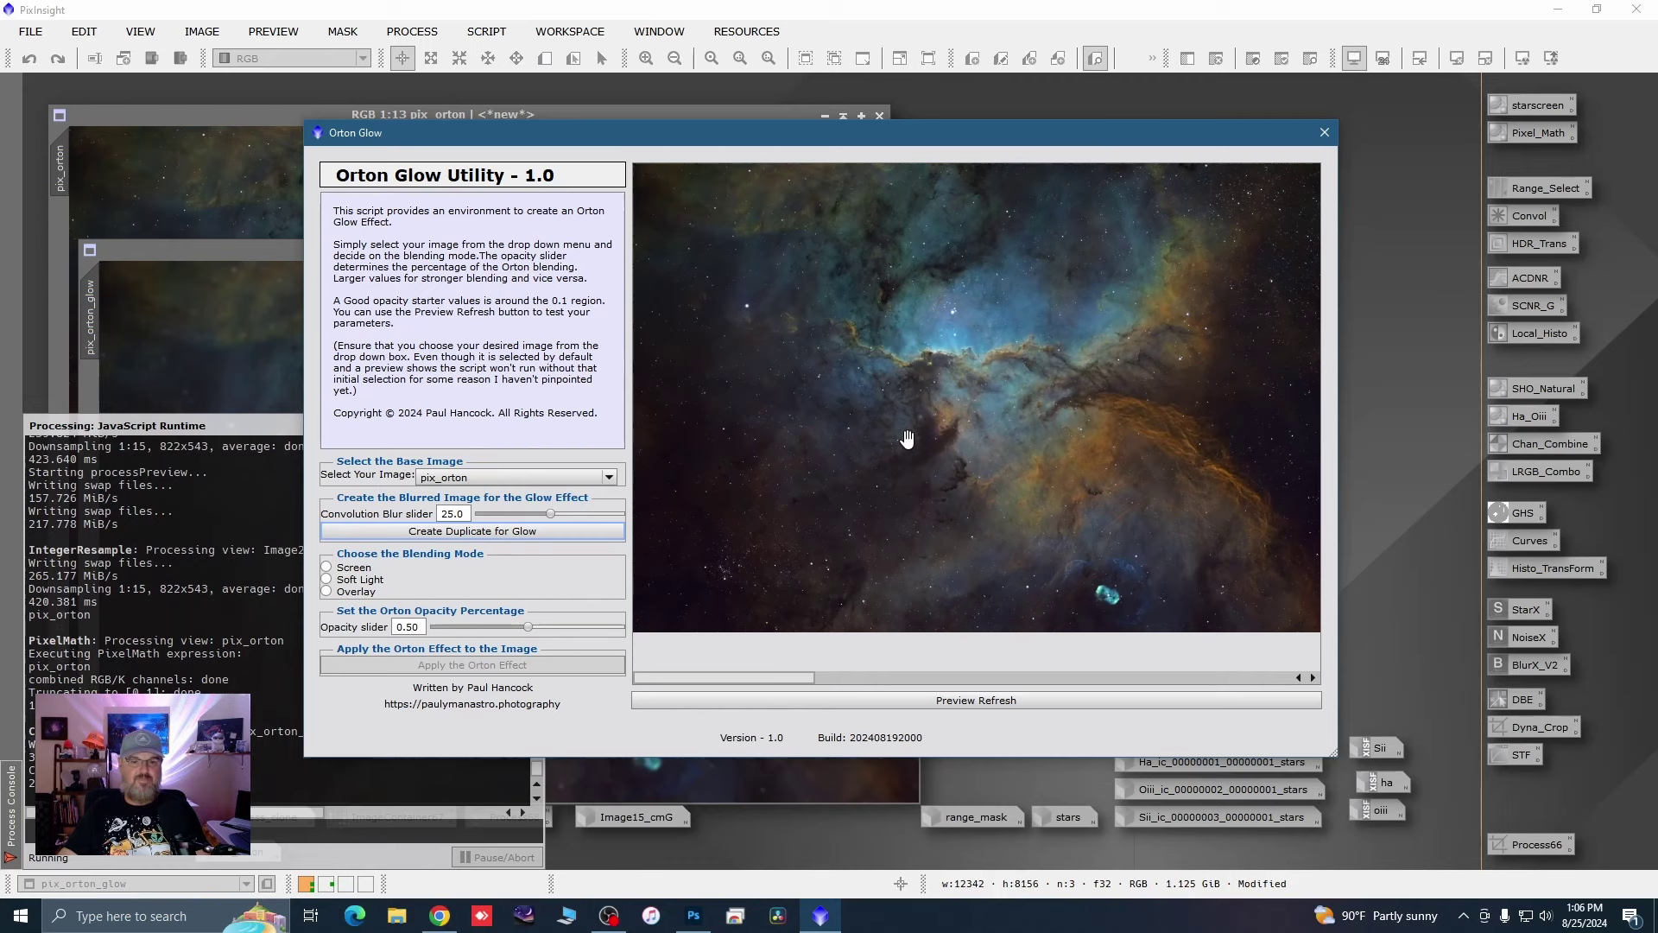
left_click_drag(764, 128, 858, 145)
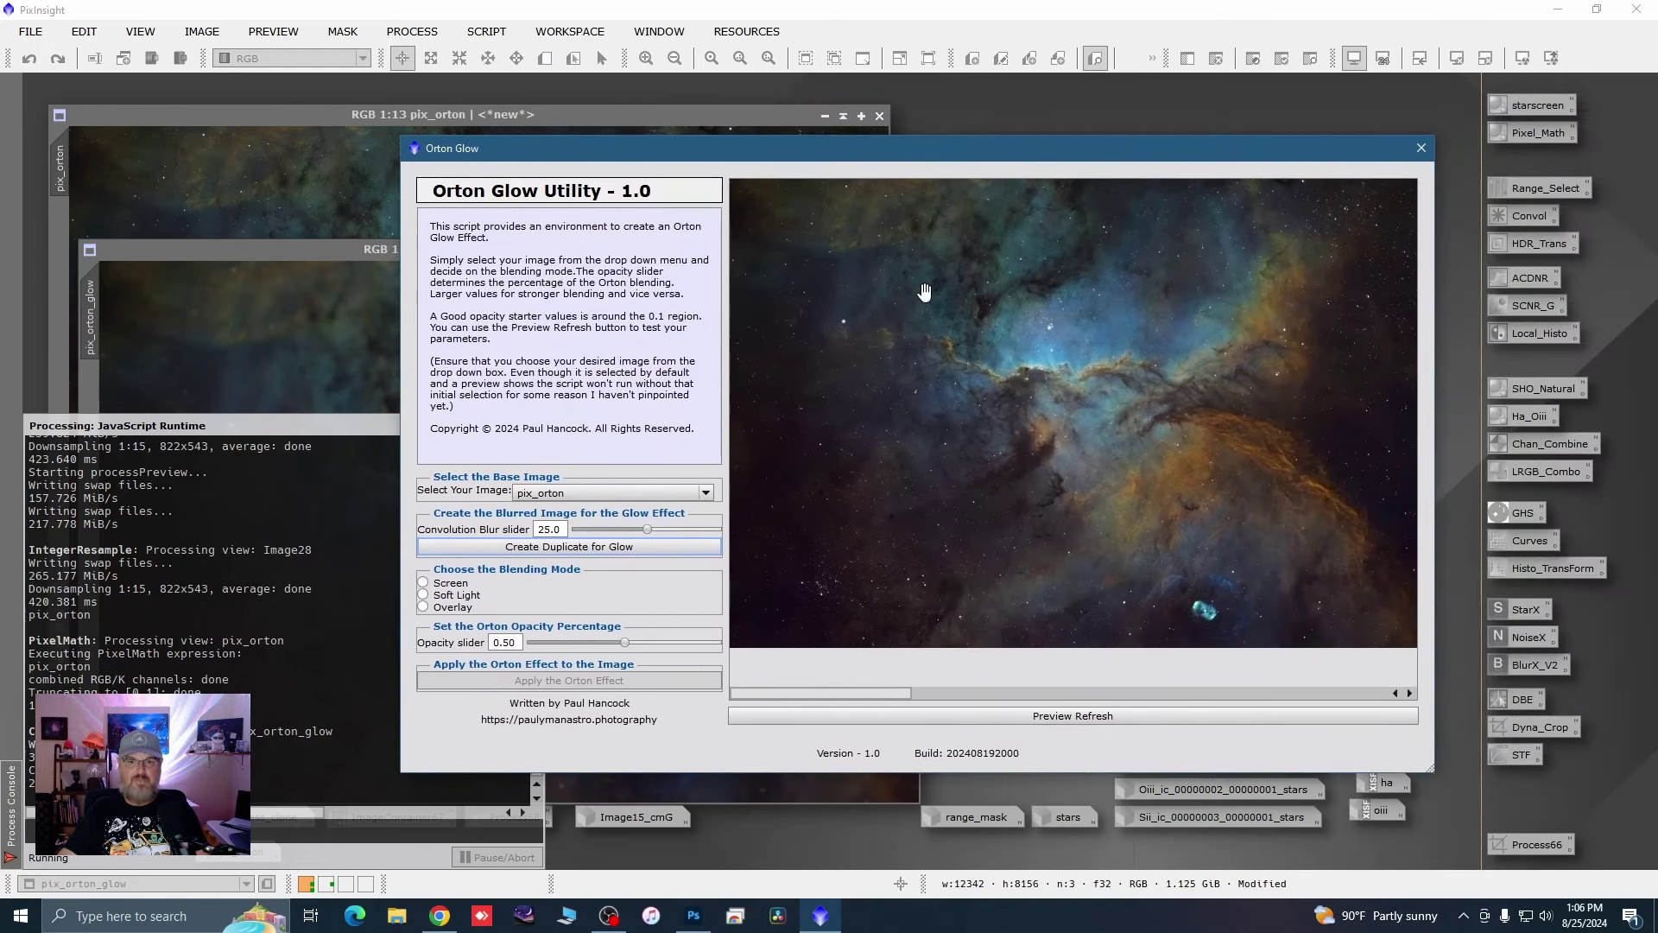
left_click(423, 583)
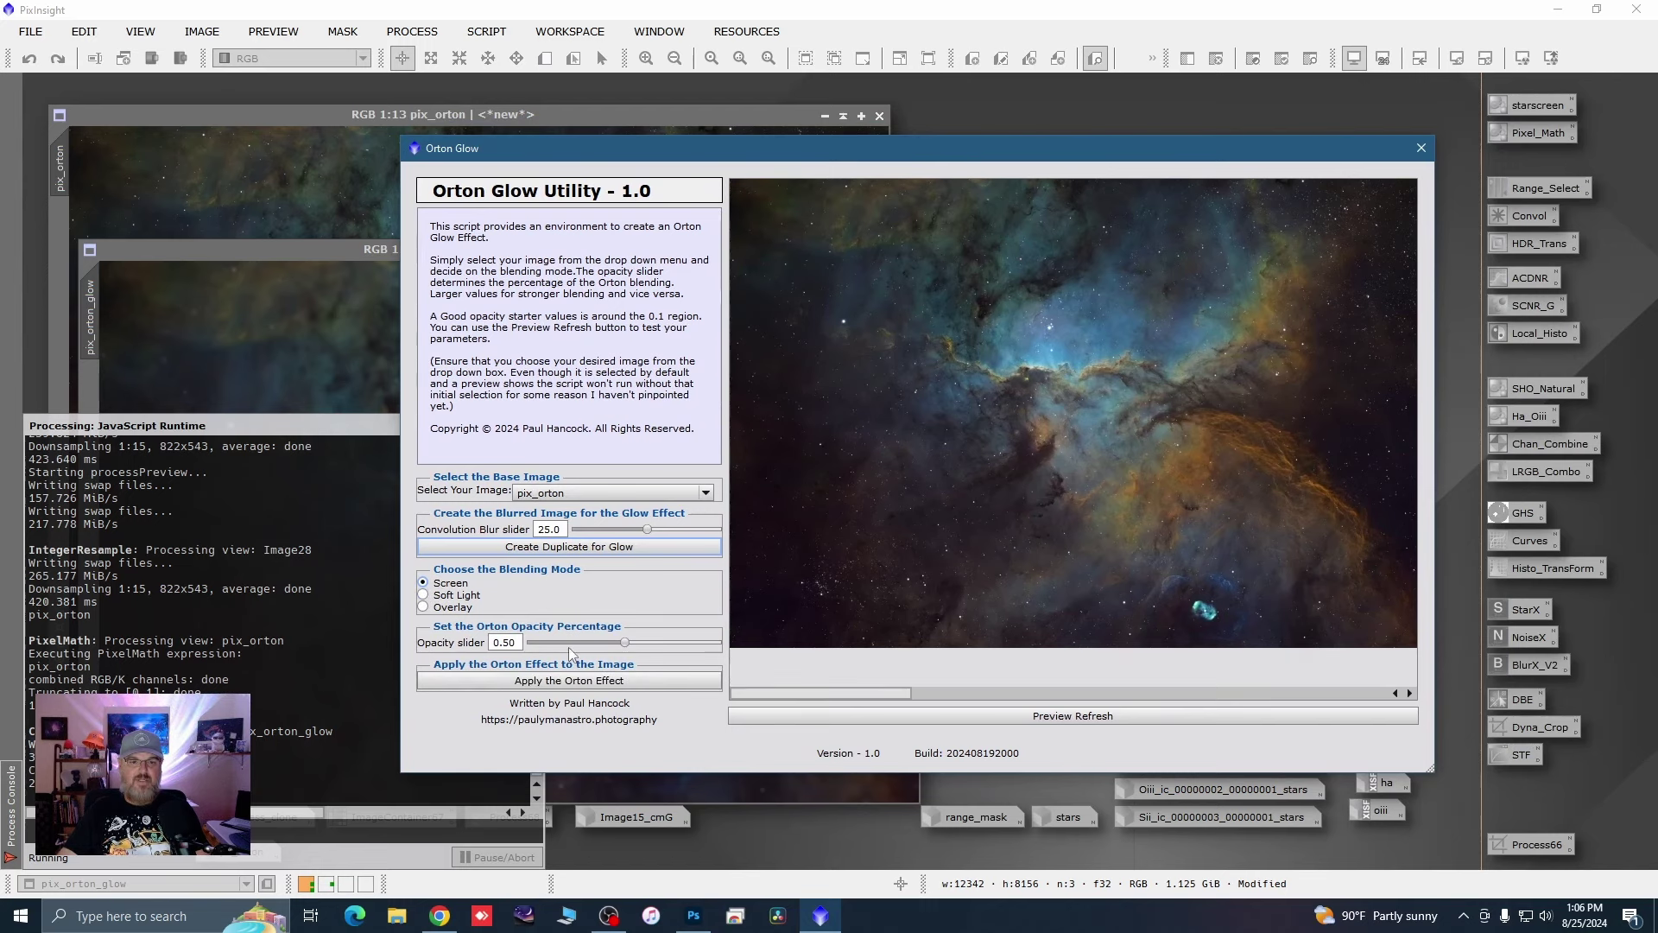
left_click_drag(627, 646, 614, 654)
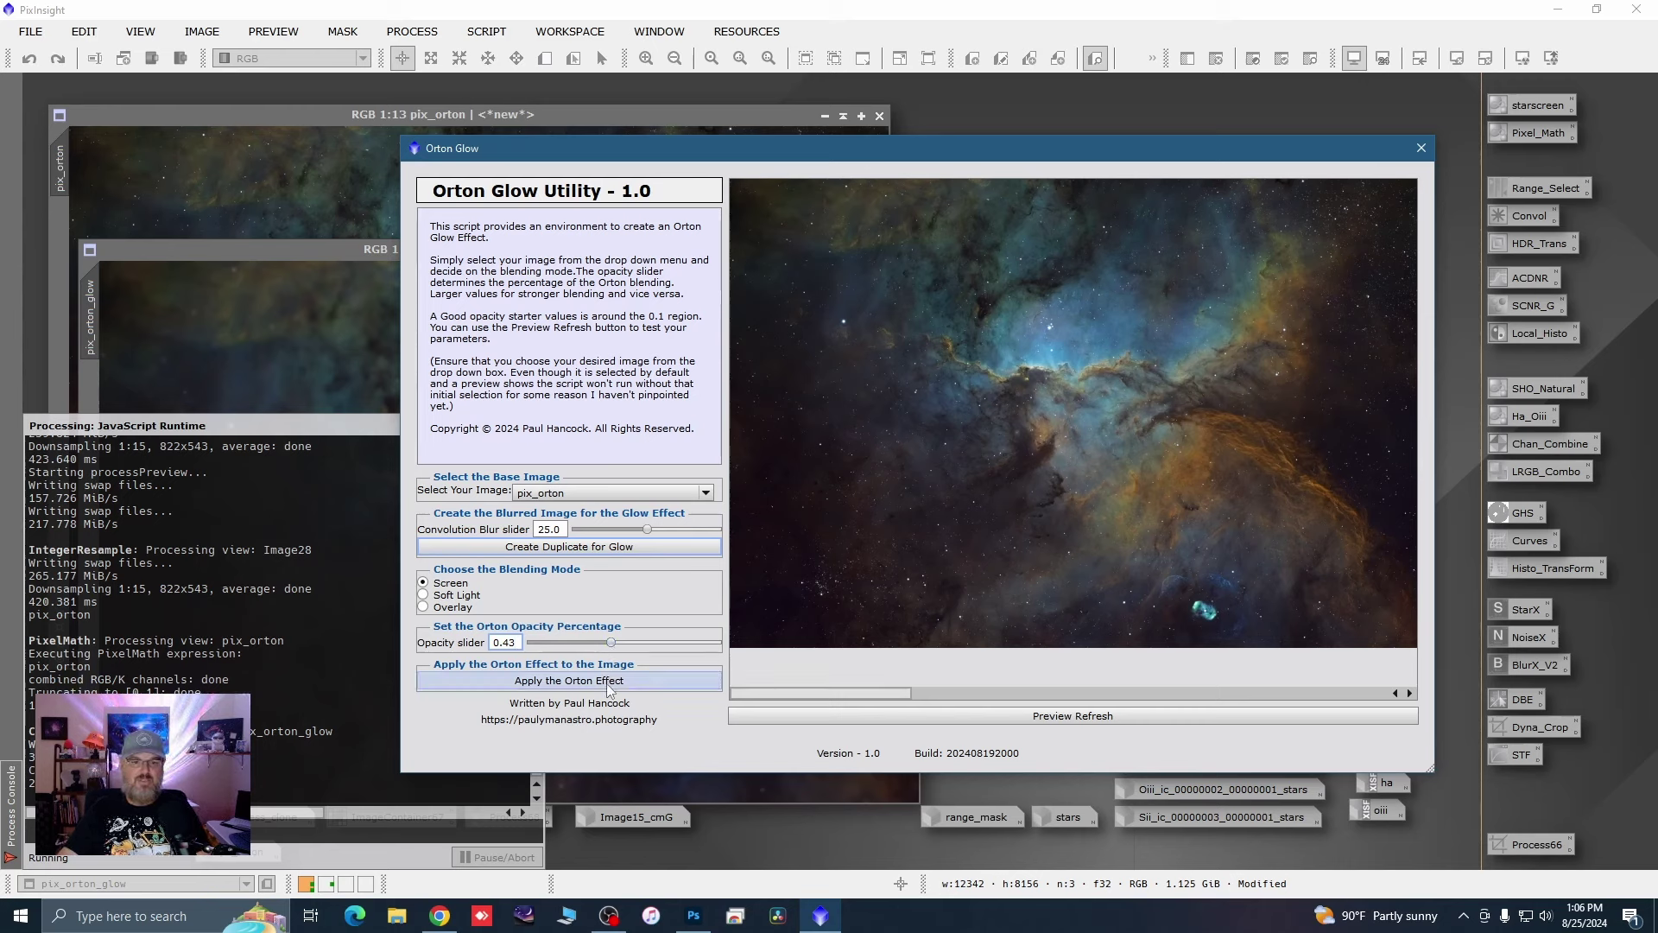
left_click(610, 684)
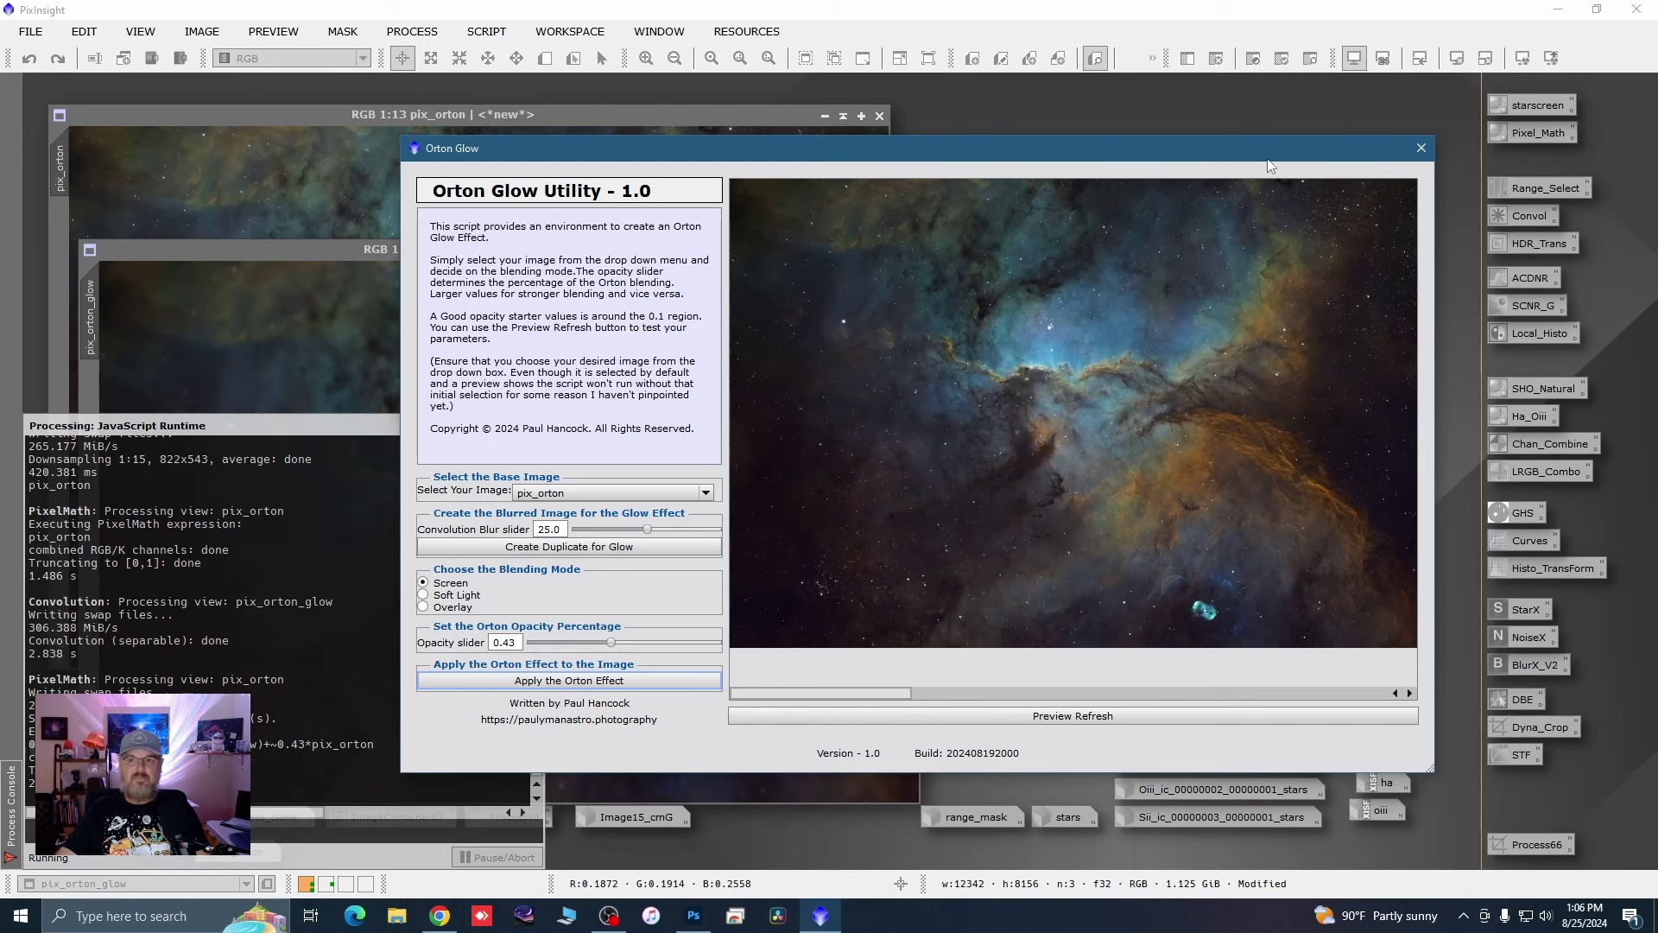
left_click_drag(1277, 148, 1262, 158)
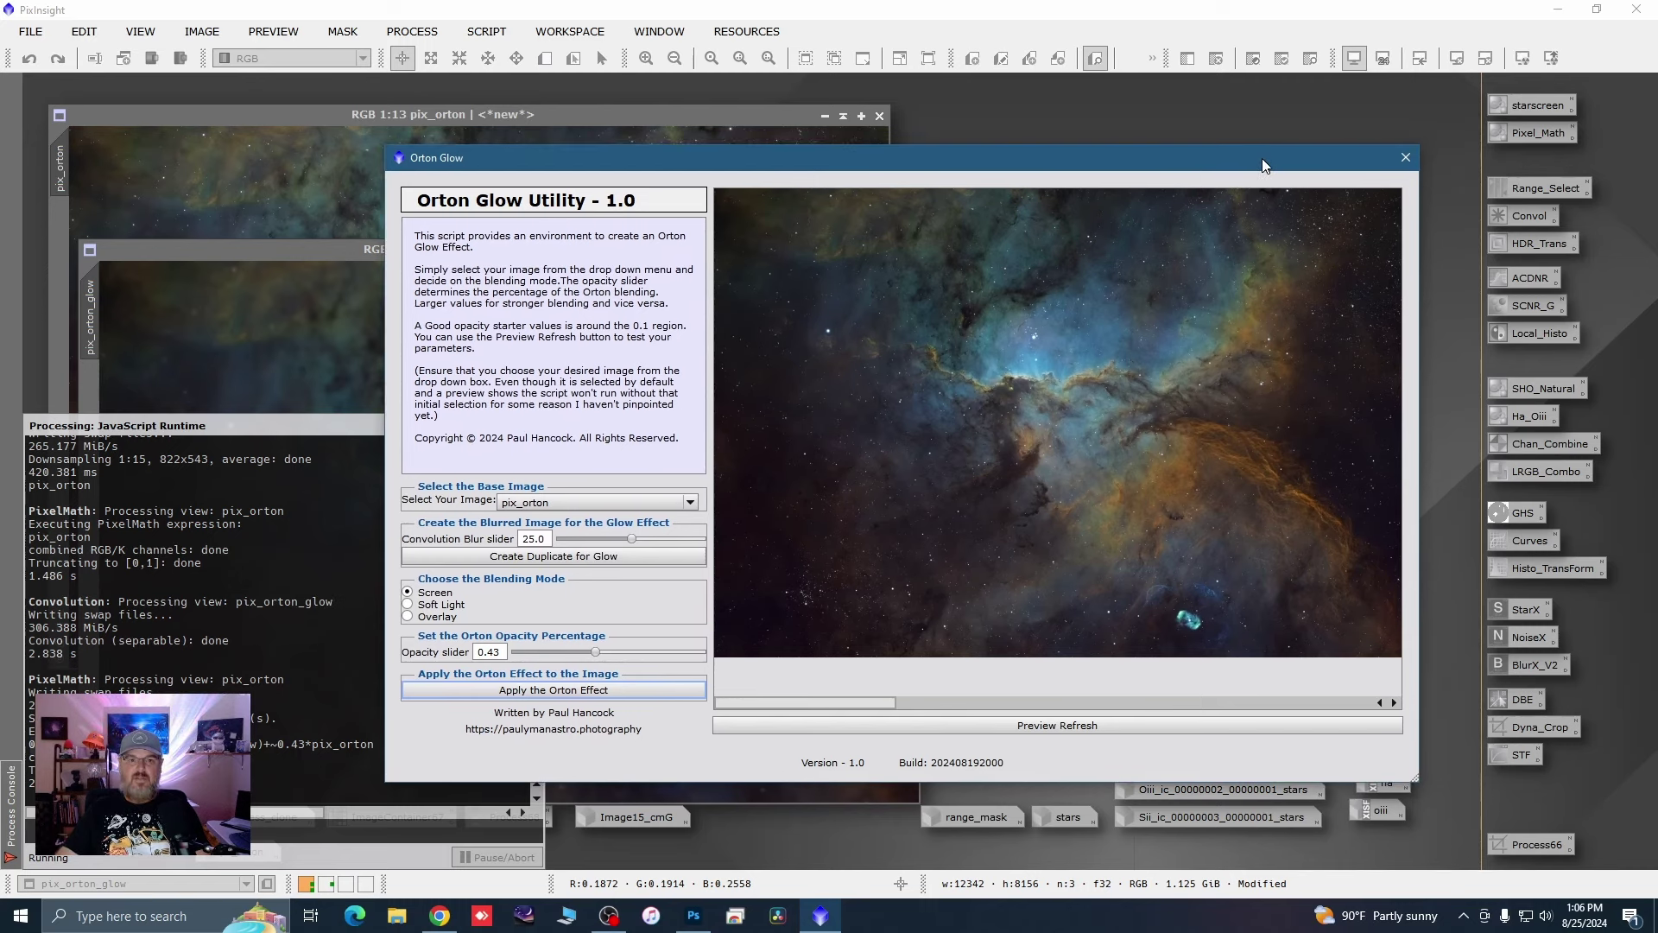
Step: Close the Orton Glow utility and discard the unsaved pix_orton_glow duplicate
left_click(1404, 160)
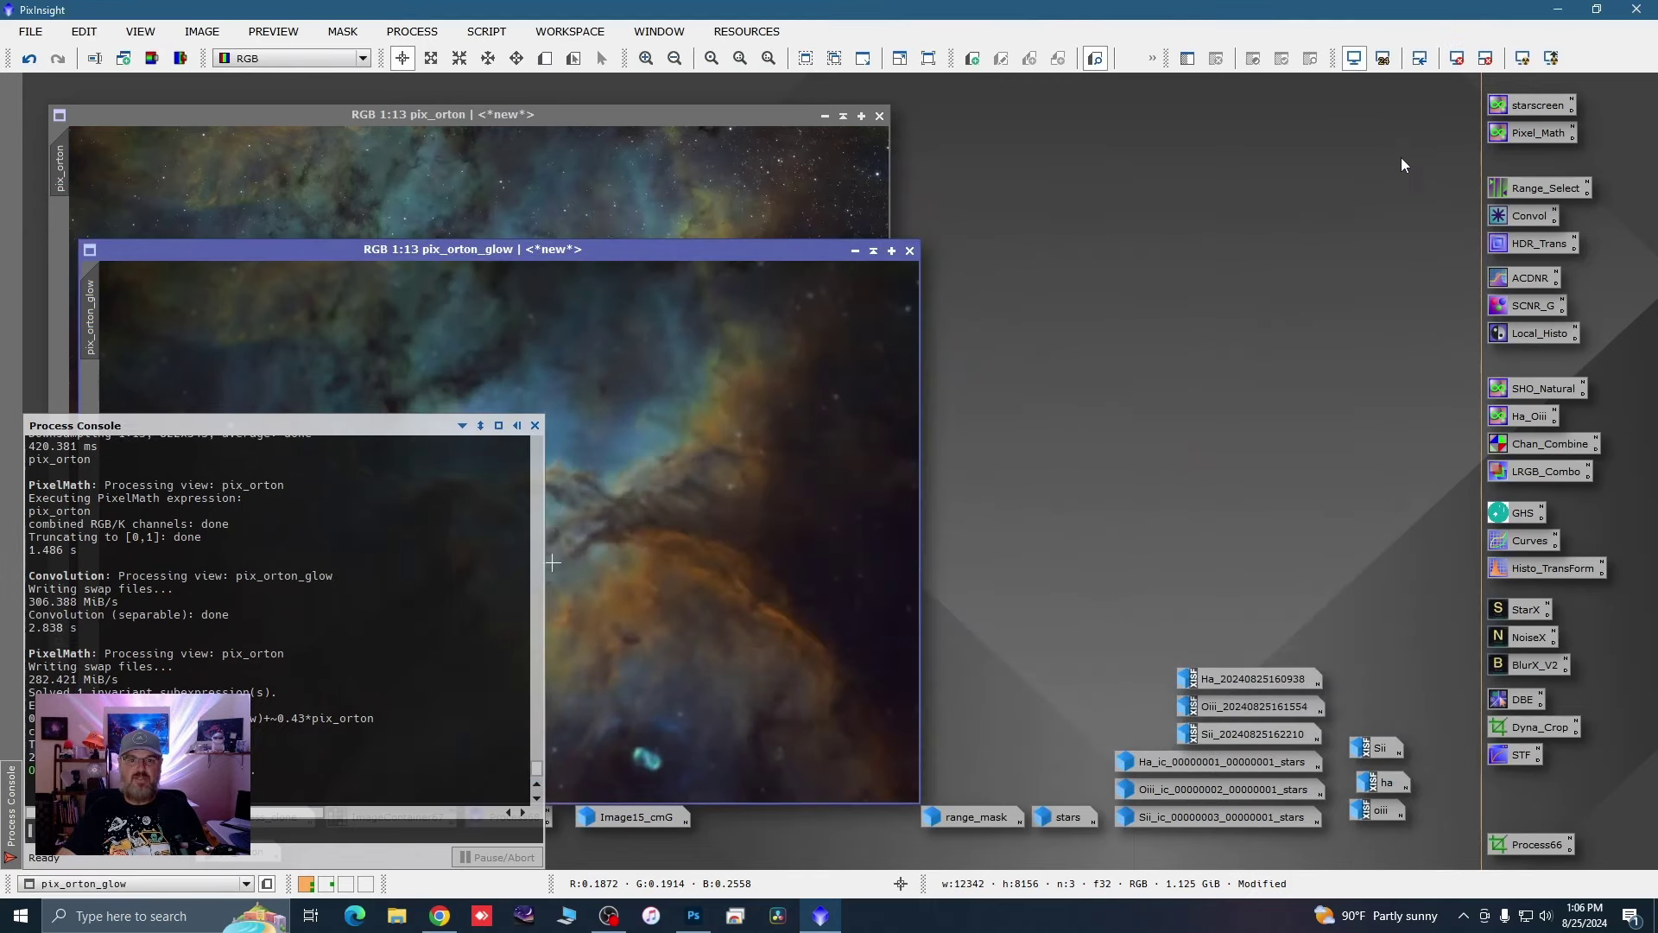
left_click(910, 251)
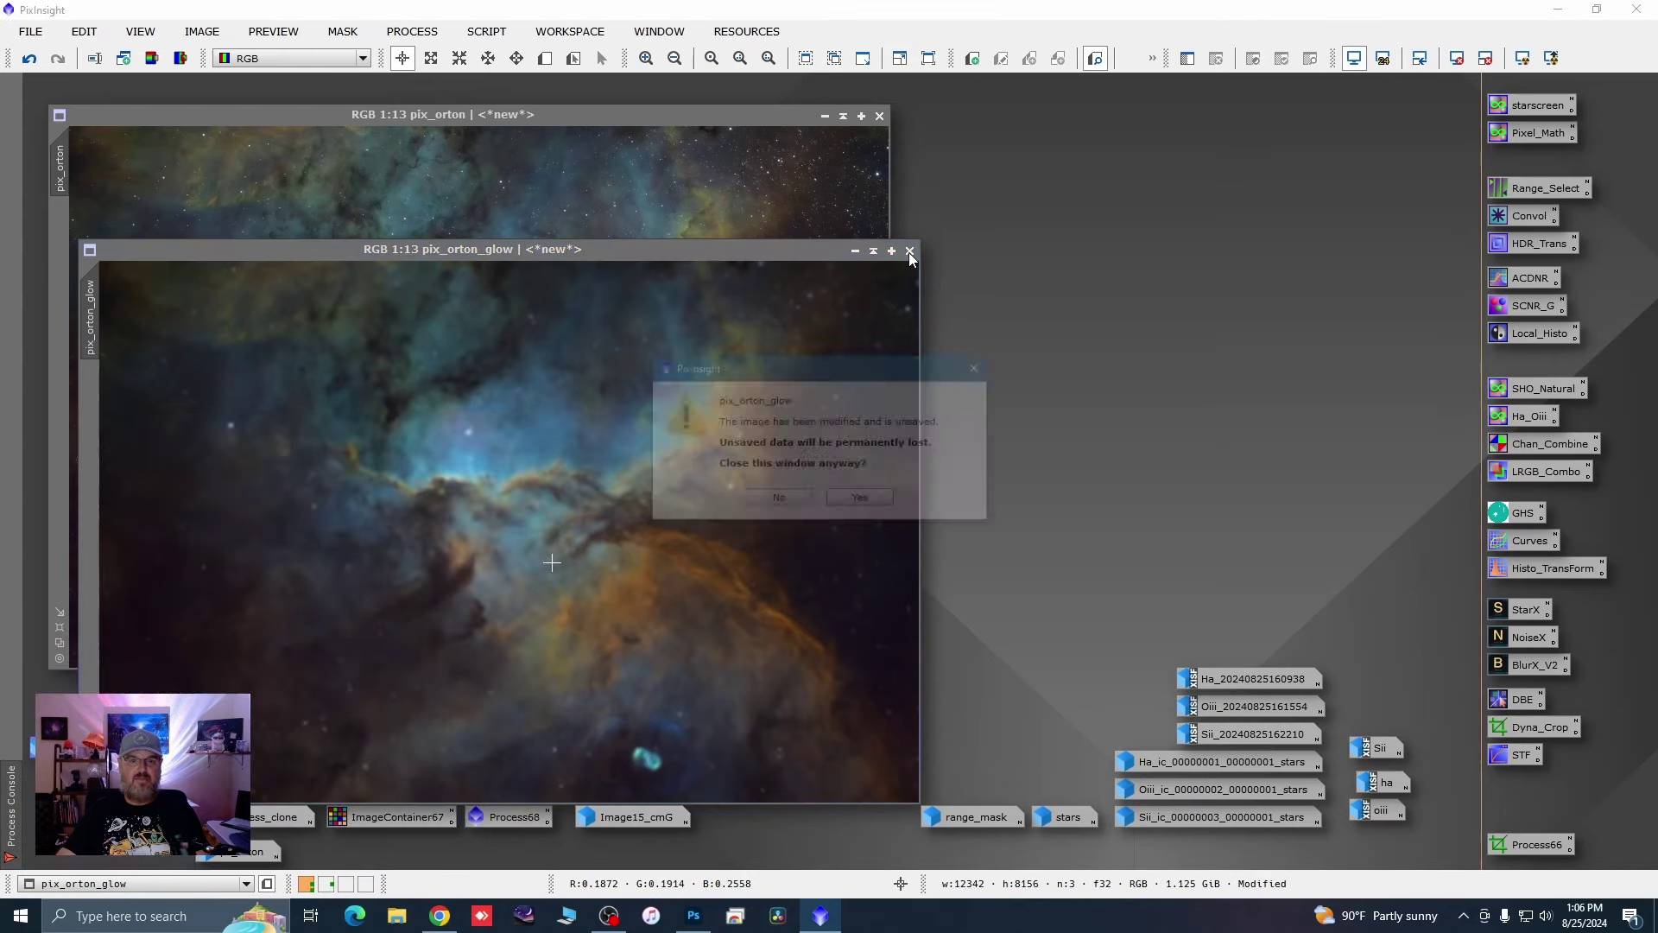
left_click(871, 498)
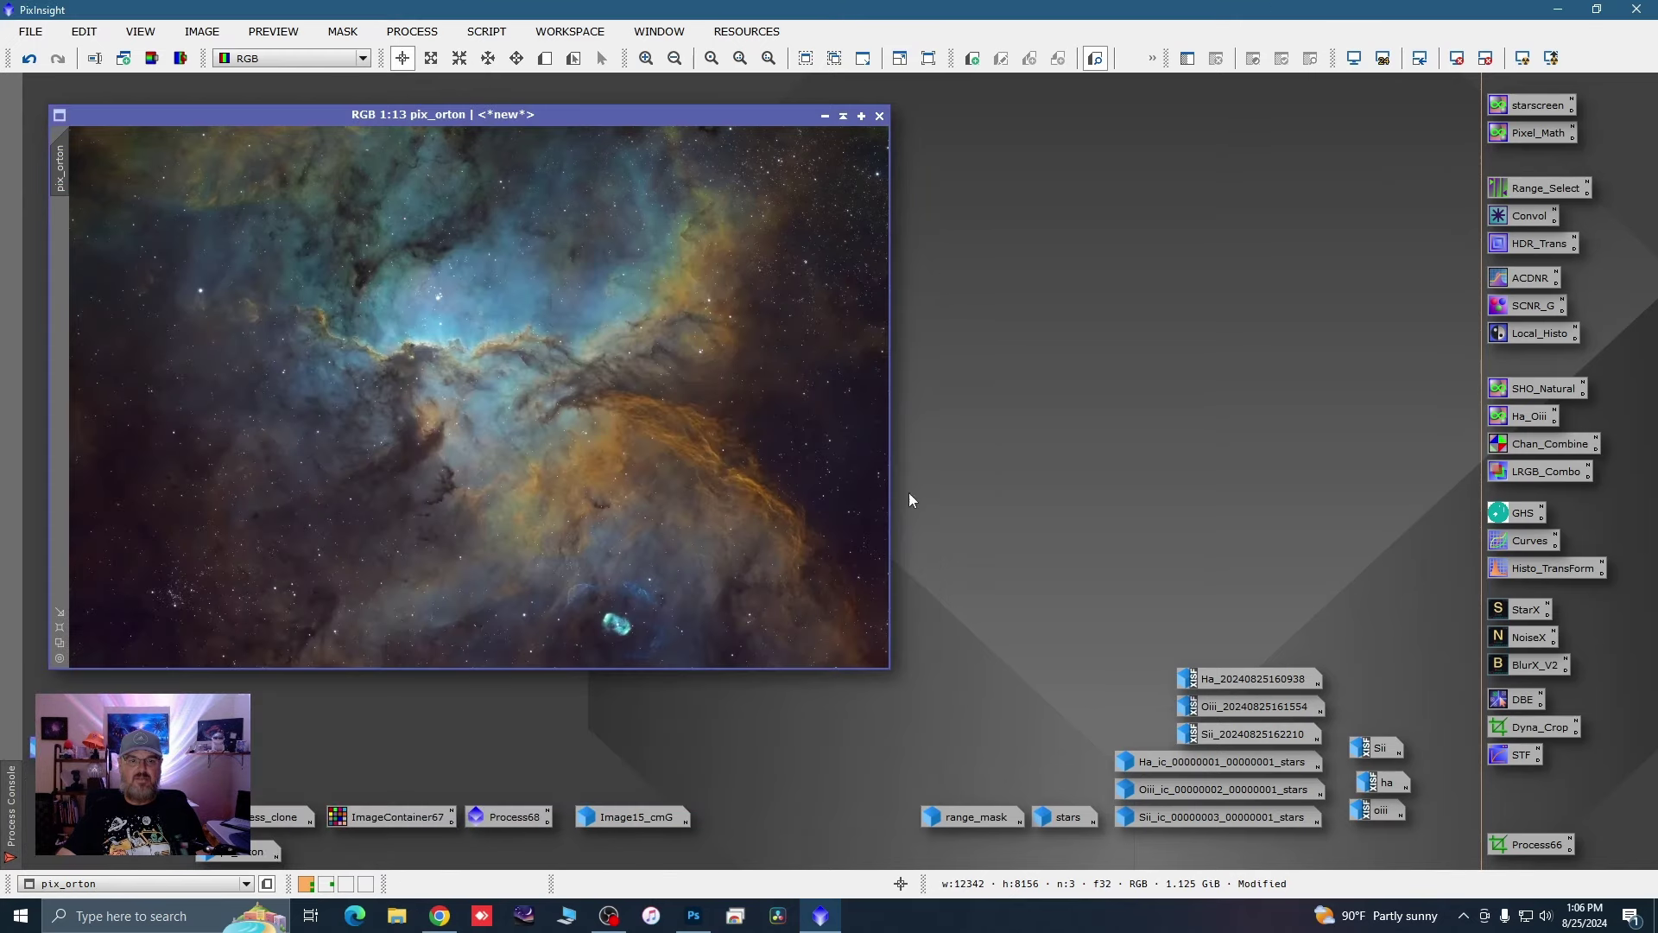
Step: Tile ps_orton1 and pix_orton side by side and match pix_orton's zoom and framing to ps_orton1
left_click_drag(588, 117, 1354, 80)
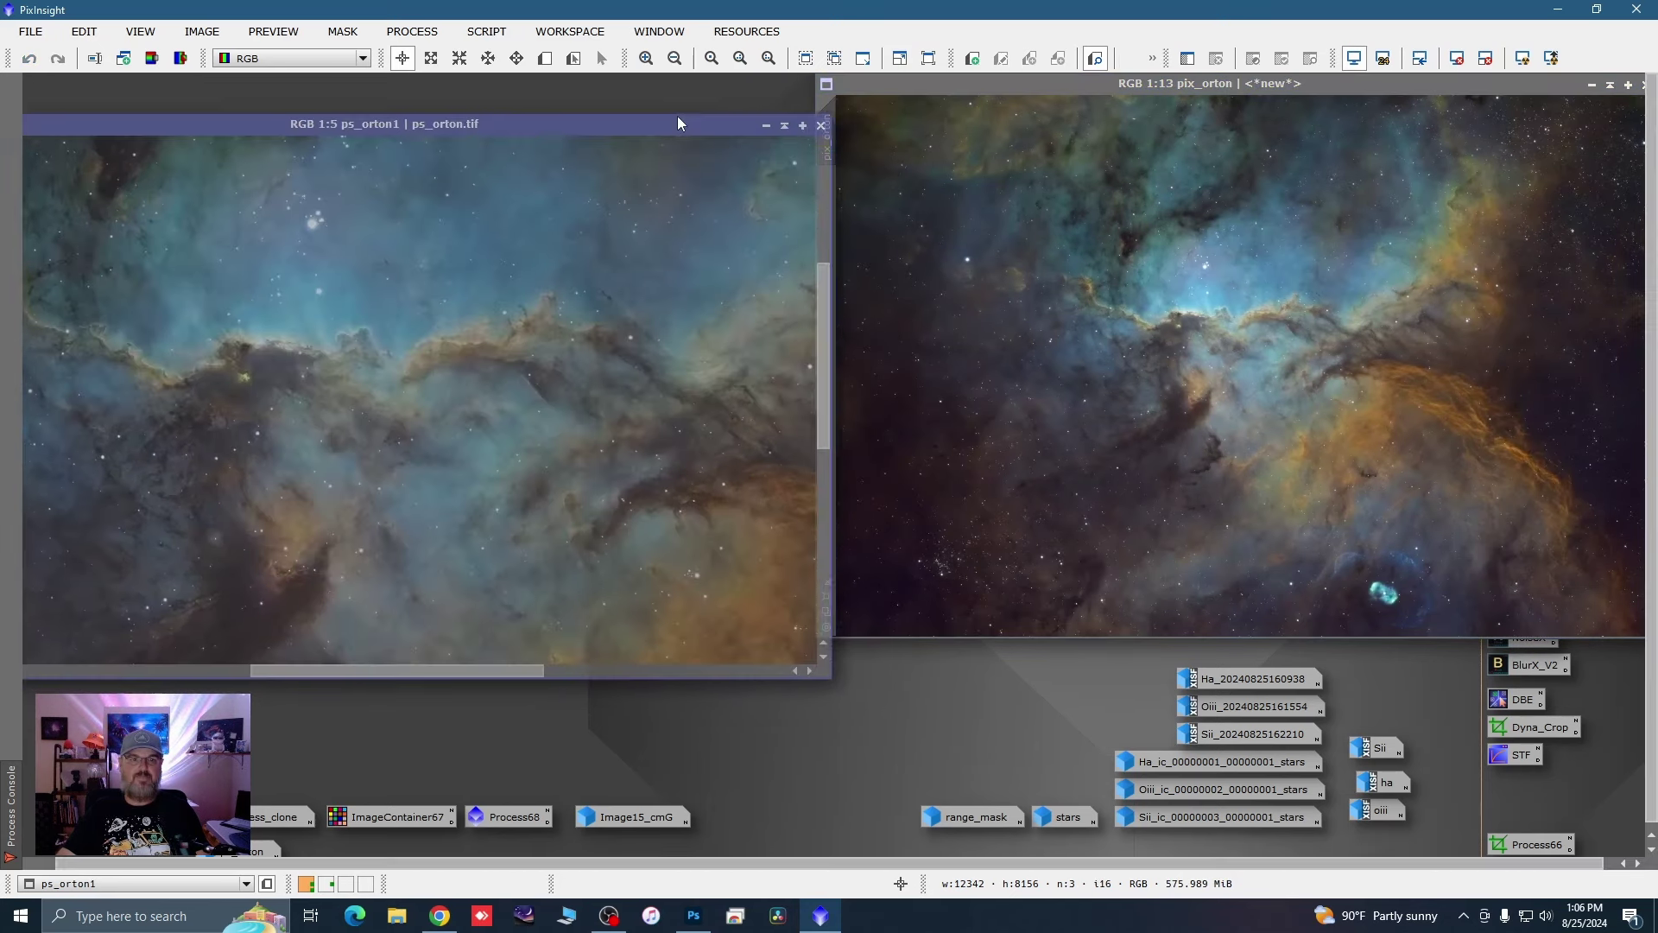
left_click_drag(677, 121, 662, 76)
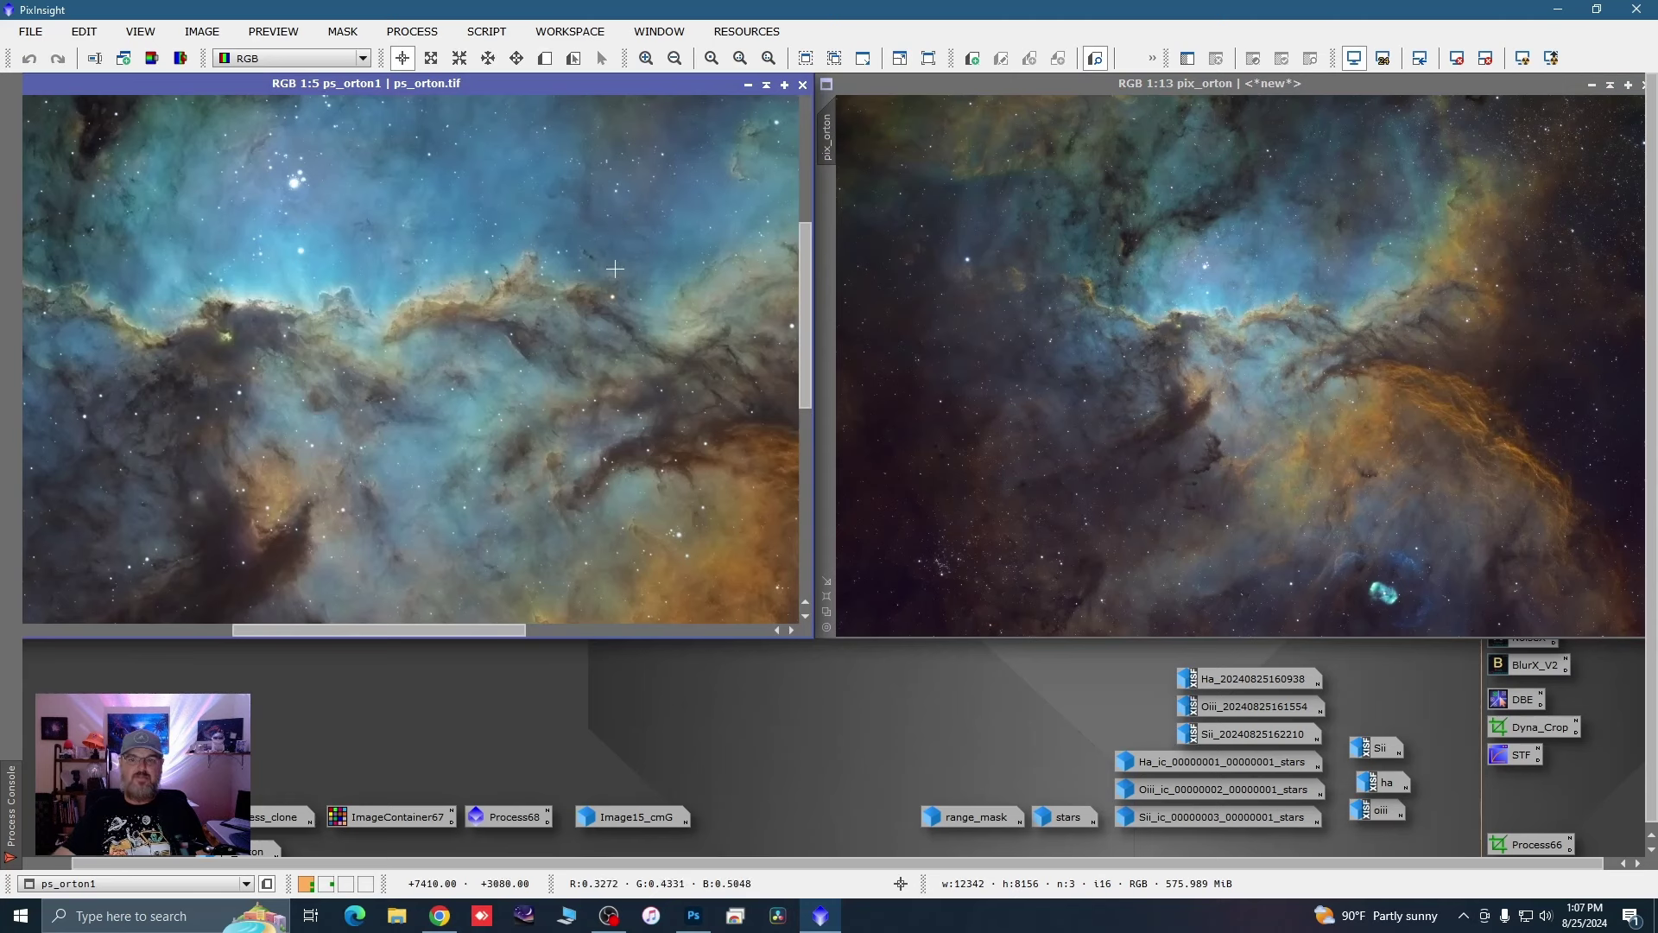
left_click_drag(969, 85, 1000, 80)
left_click_drag(658, 89, 698, 90)
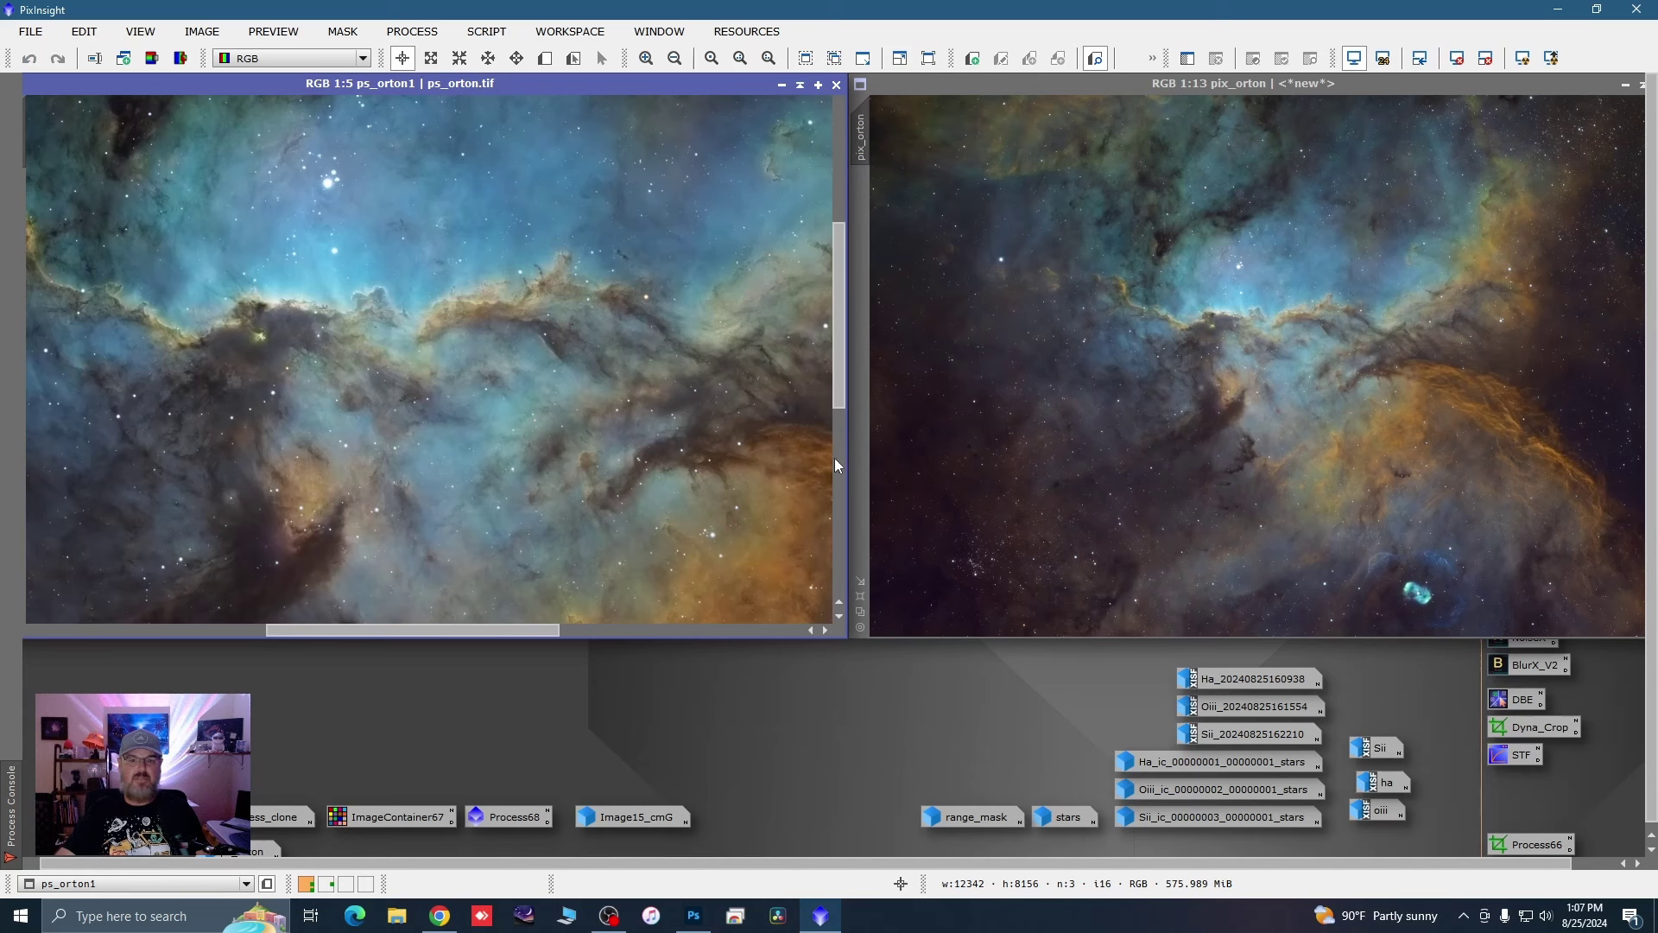
left_click_drag(845, 451, 810, 453)
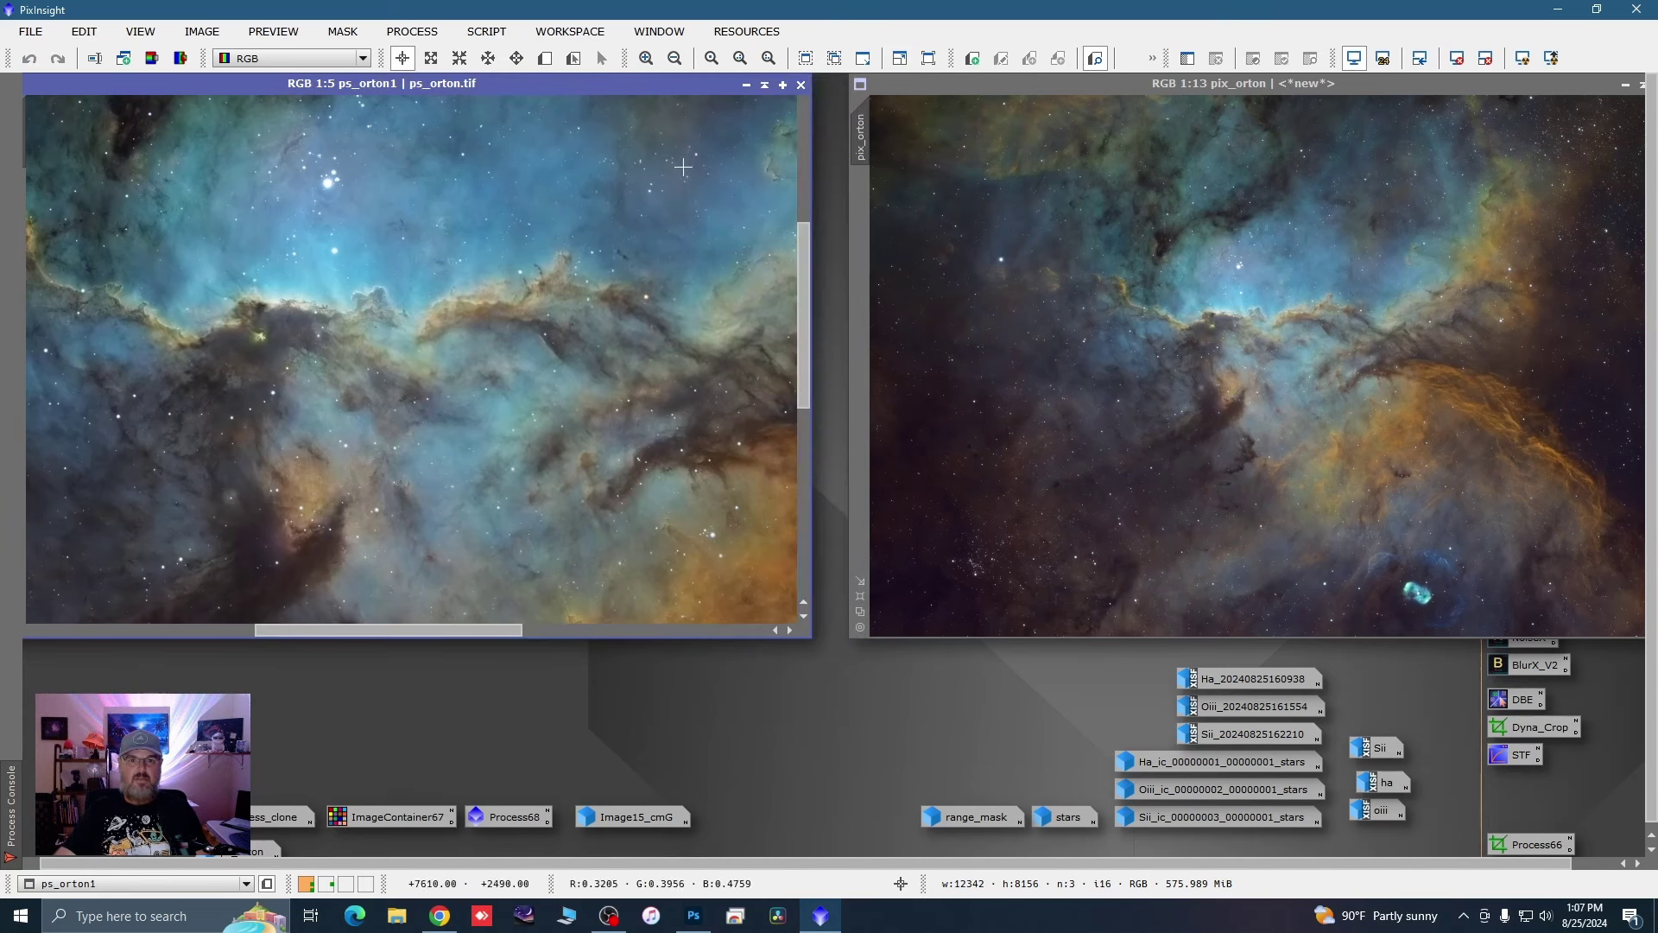
left_click_drag(656, 85, 691, 90)
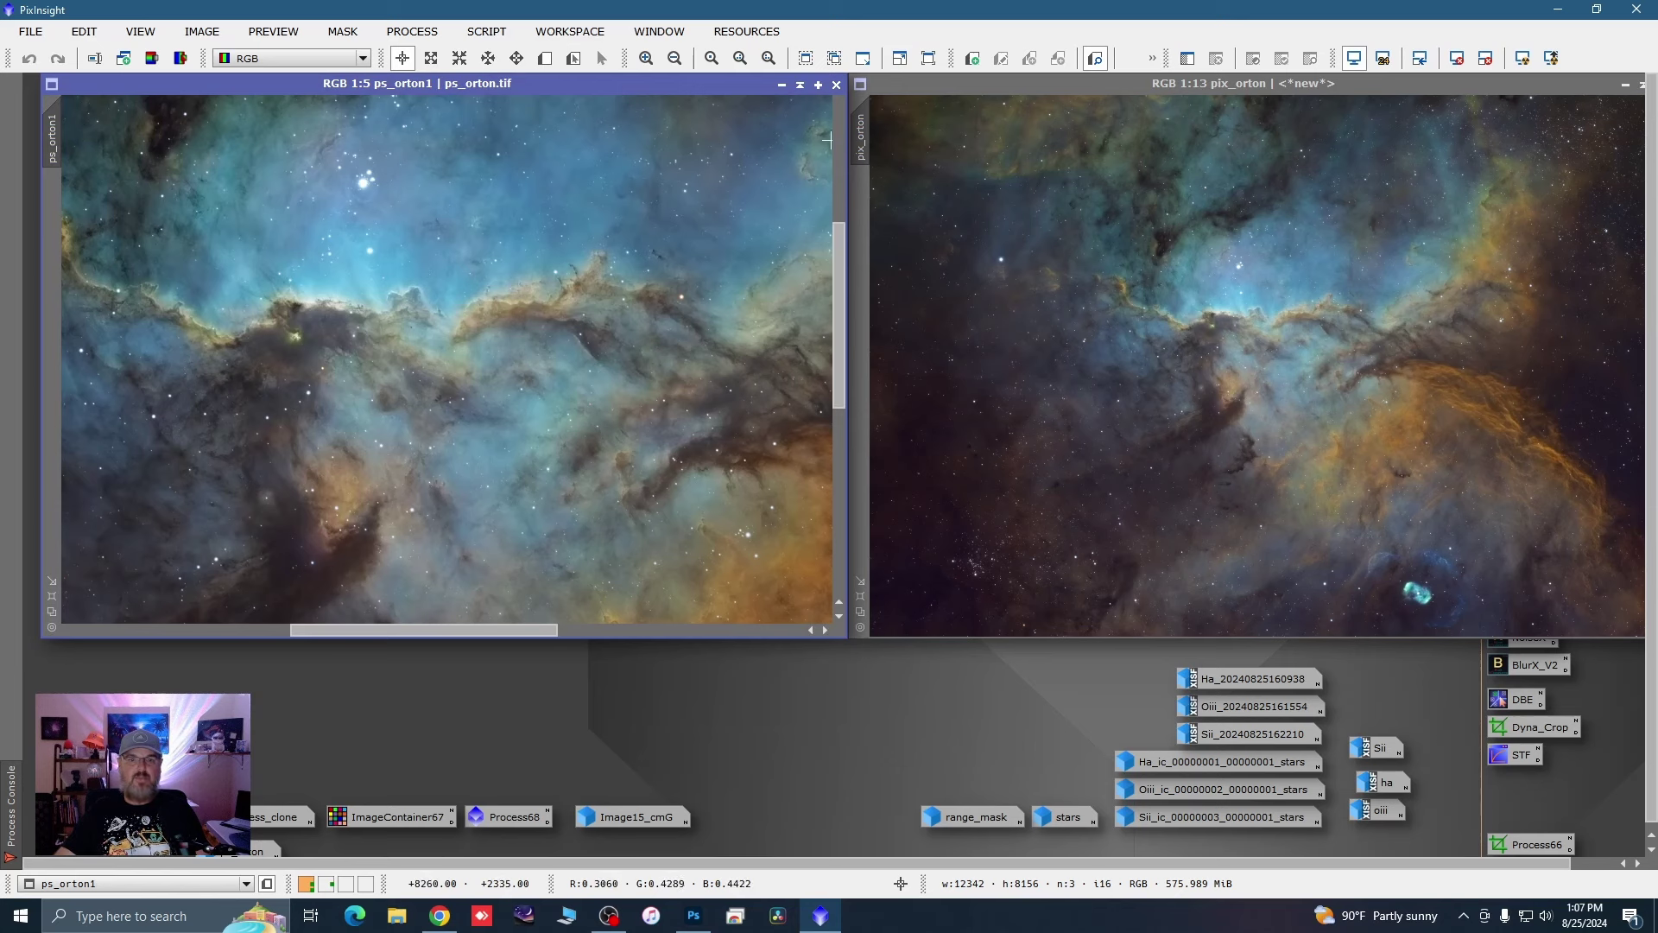
left_click_drag(53, 139, 857, 143)
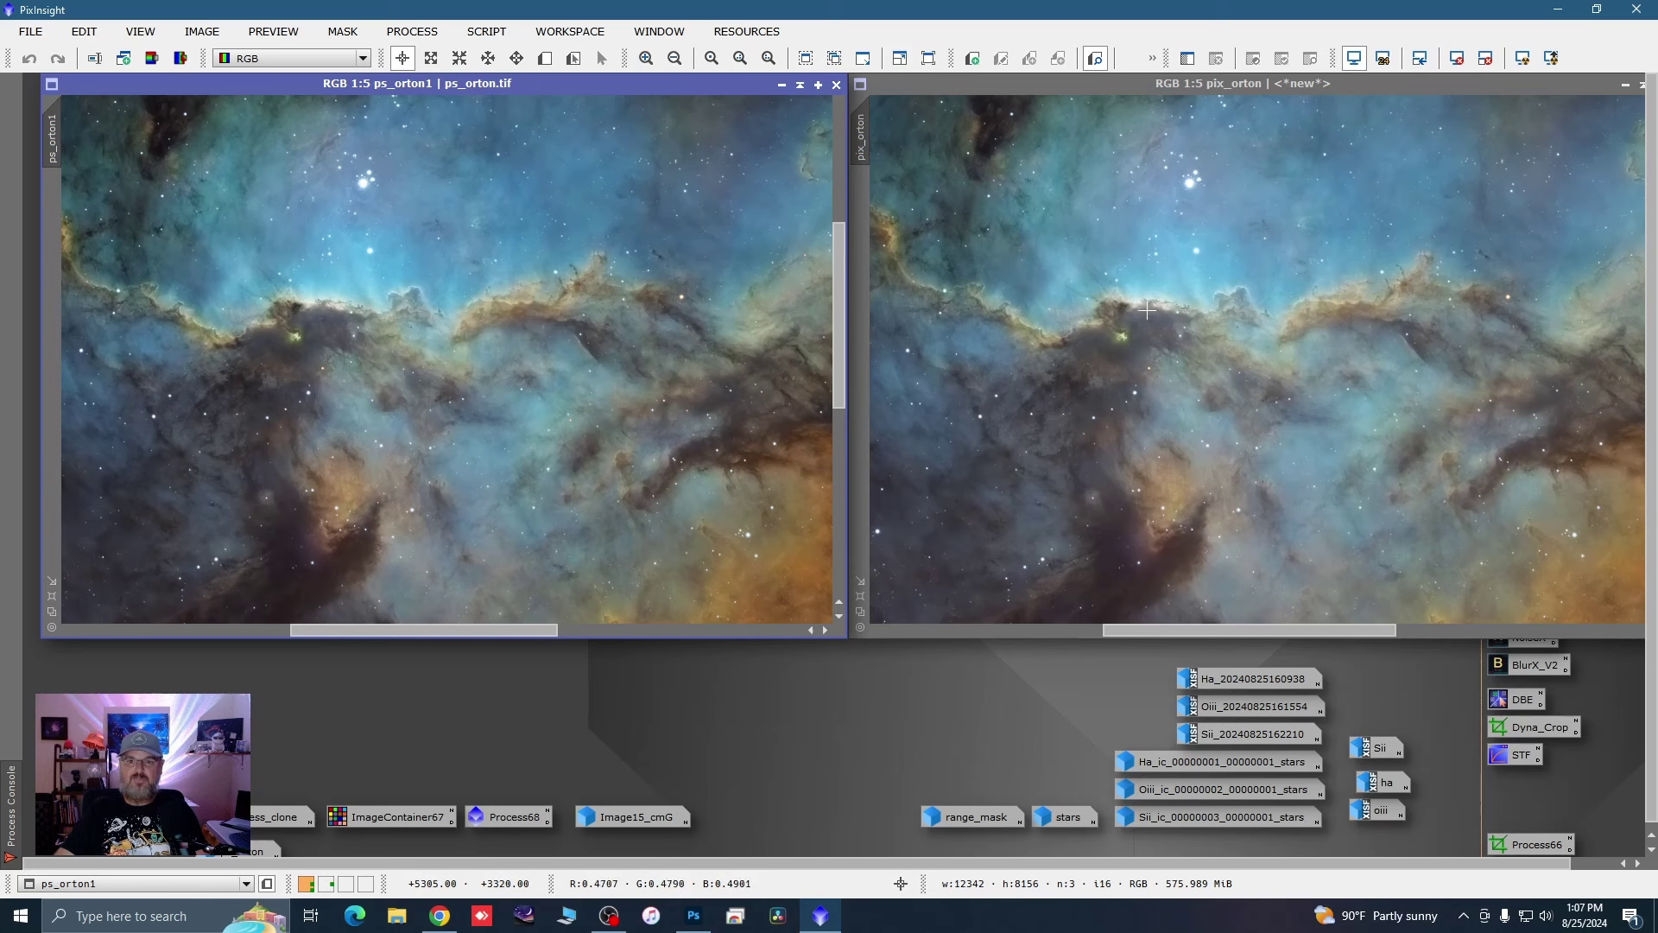
scroll(1323, 289, "up", 3)
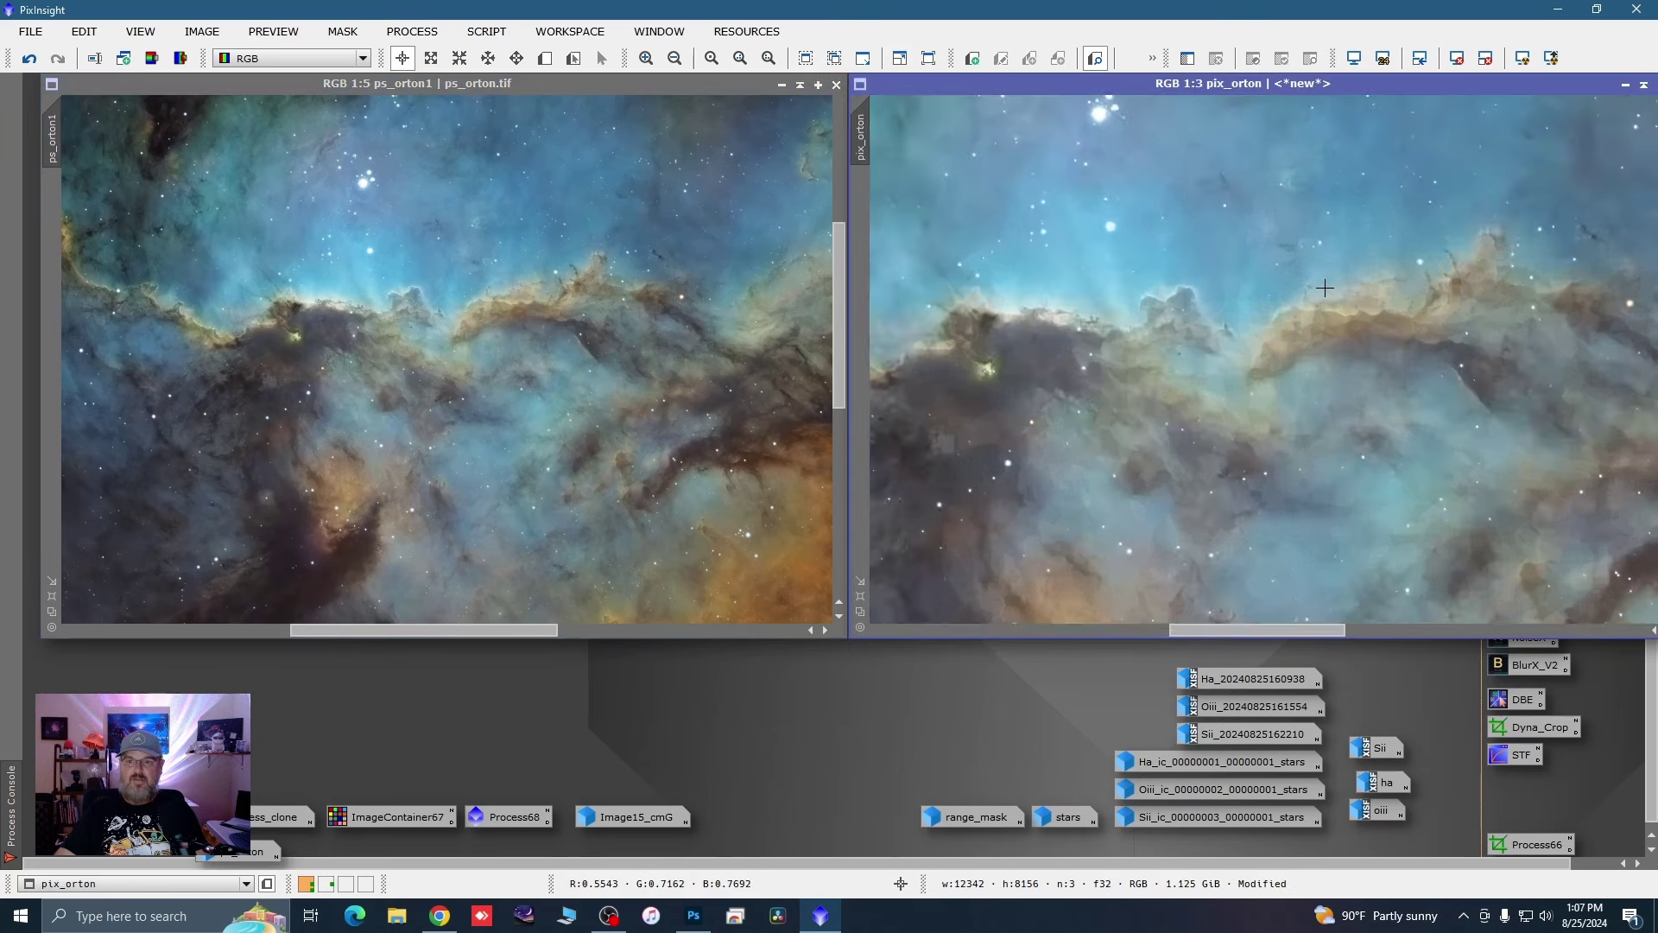
scroll(1011, 307, "up", 1)
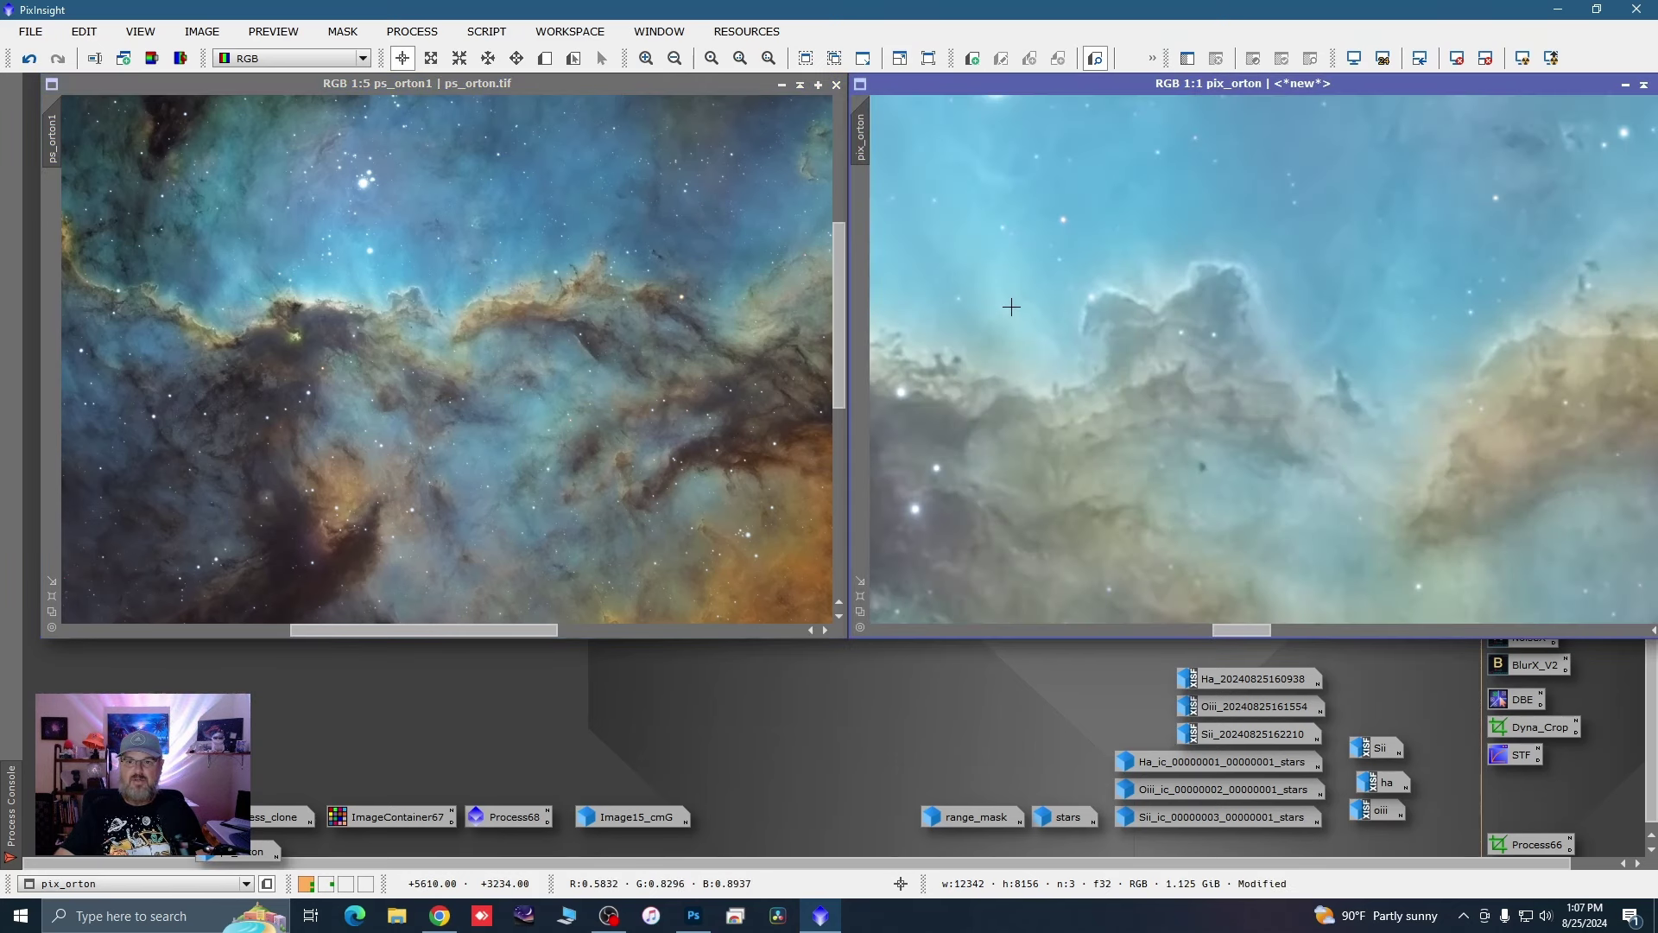
left_click_drag(863, 128, 49, 134)
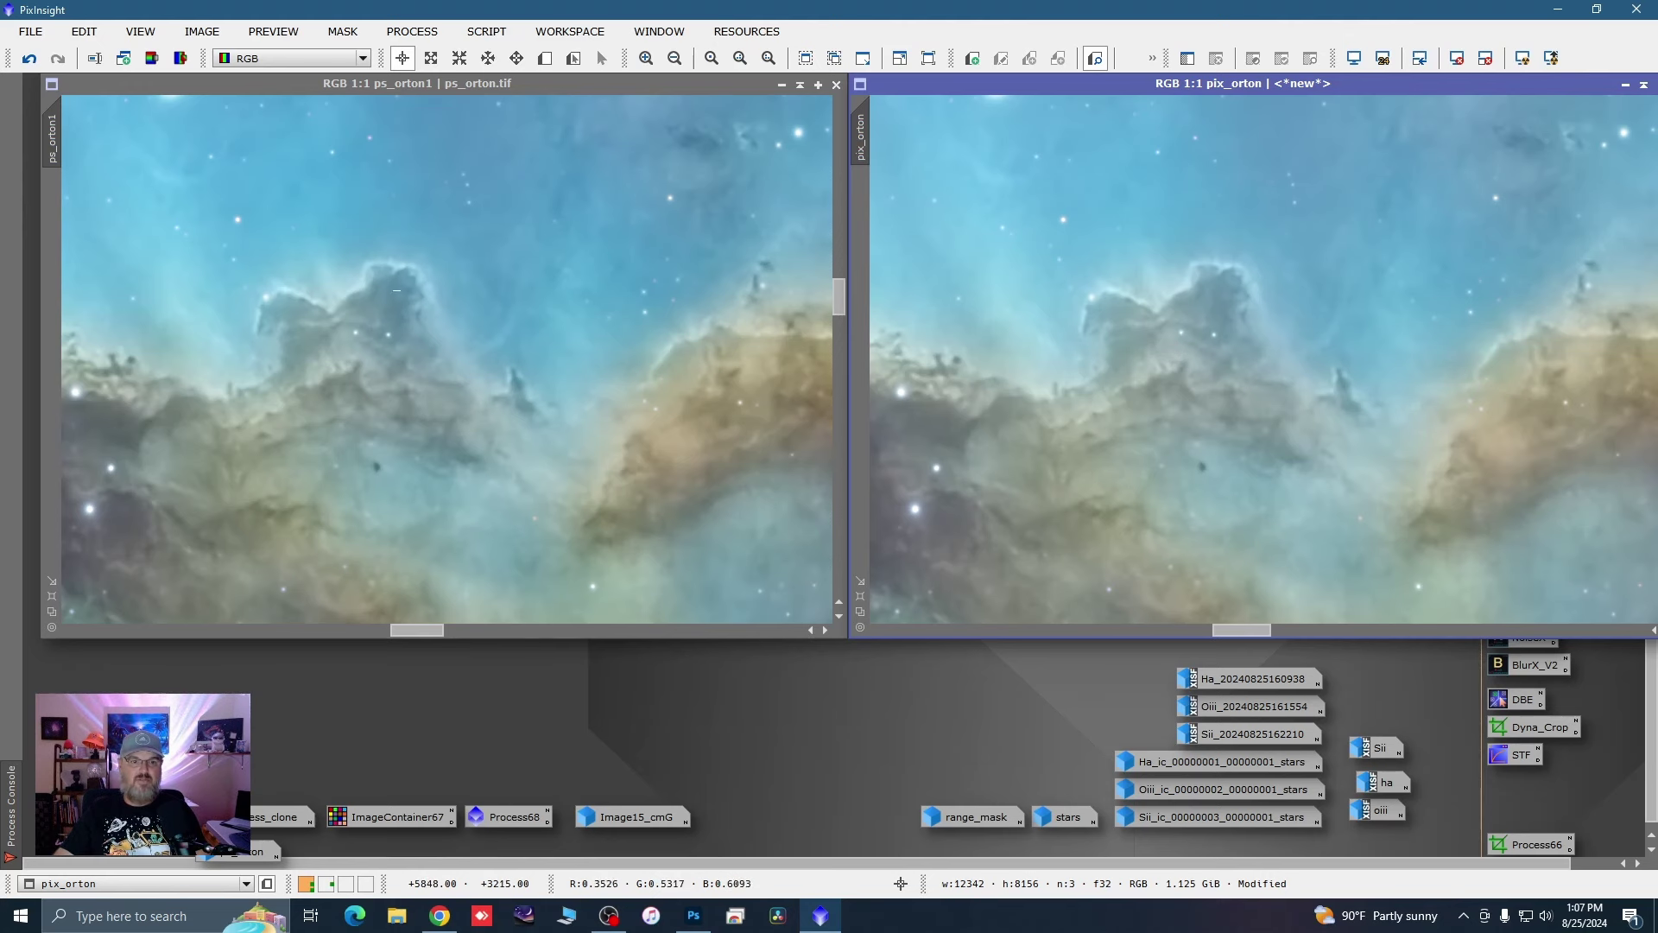
scroll(398, 339, "down", 9)
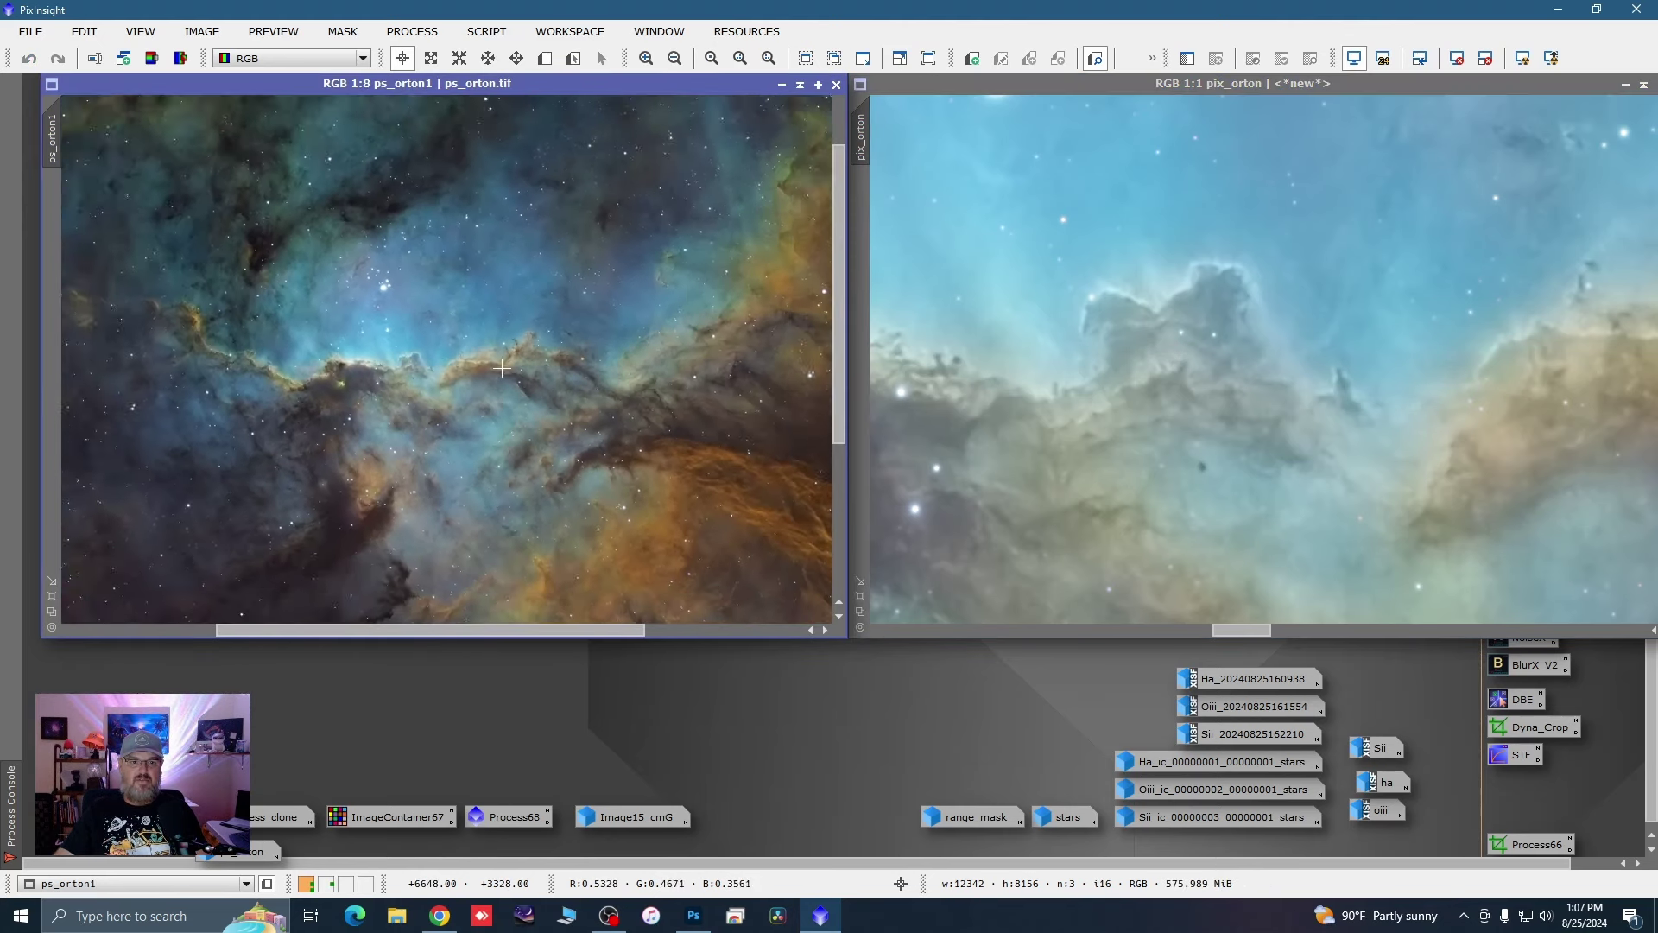
scroll(1249, 365, "down", 6)
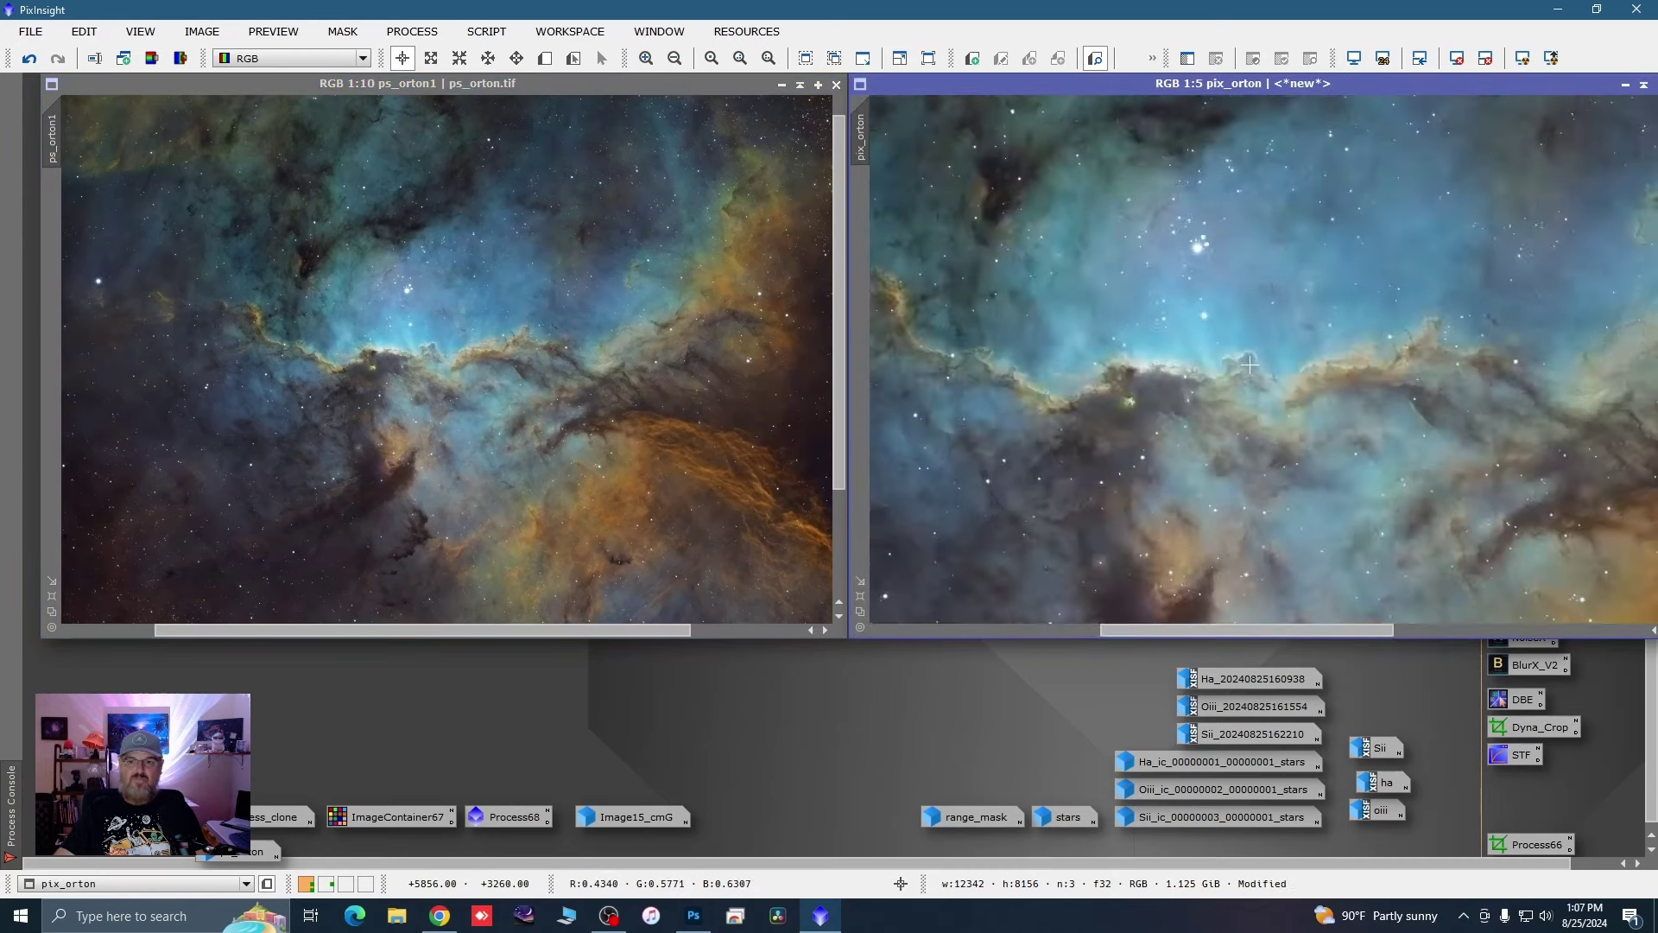
scroll(1248, 366, "down", 5)
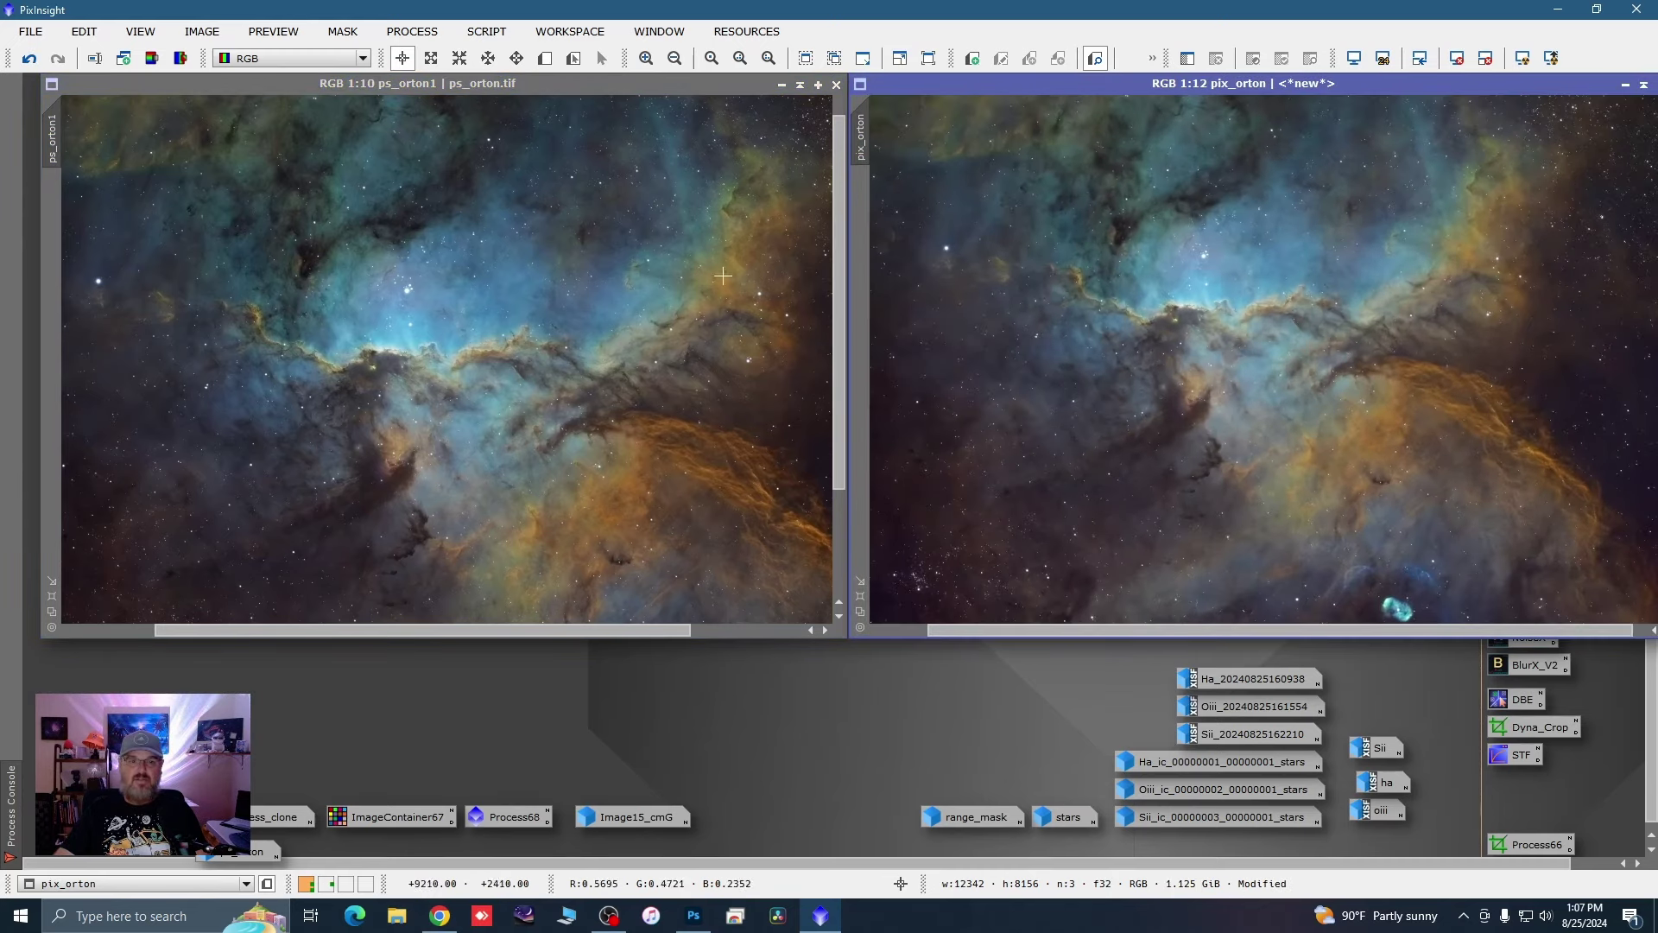
scroll(587, 336, "down", 3)
scroll(587, 336, "down", 1)
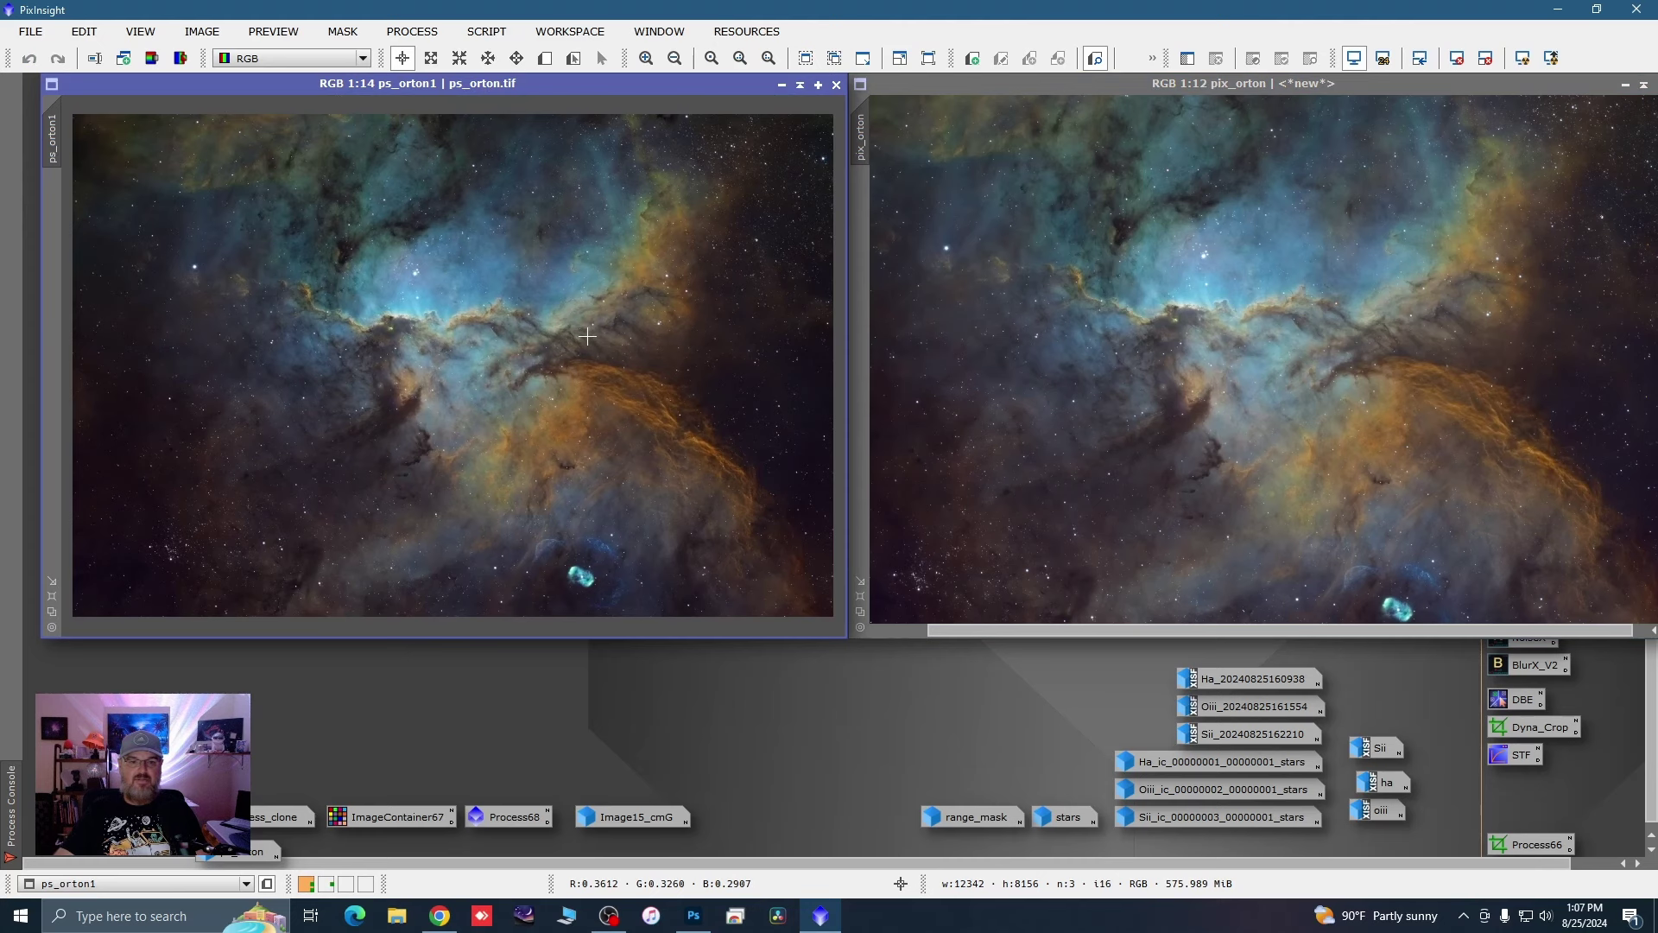
scroll(587, 336, "up", 1)
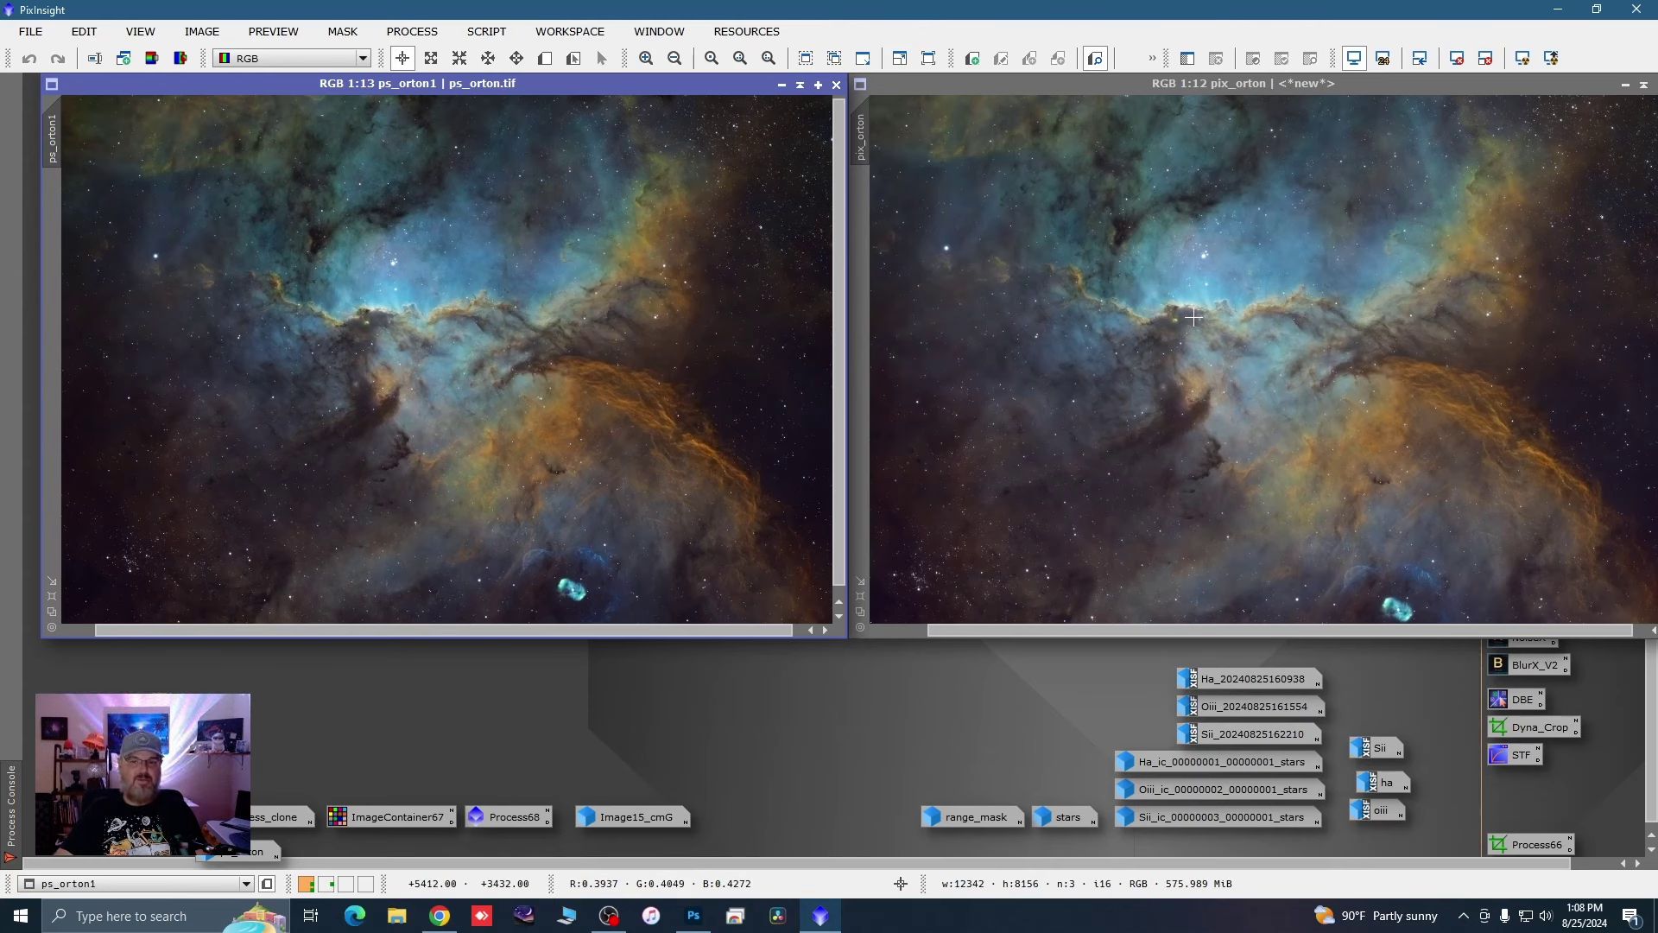
Step: Undock pix_orton into its own floating window
left_click(1002, 87)
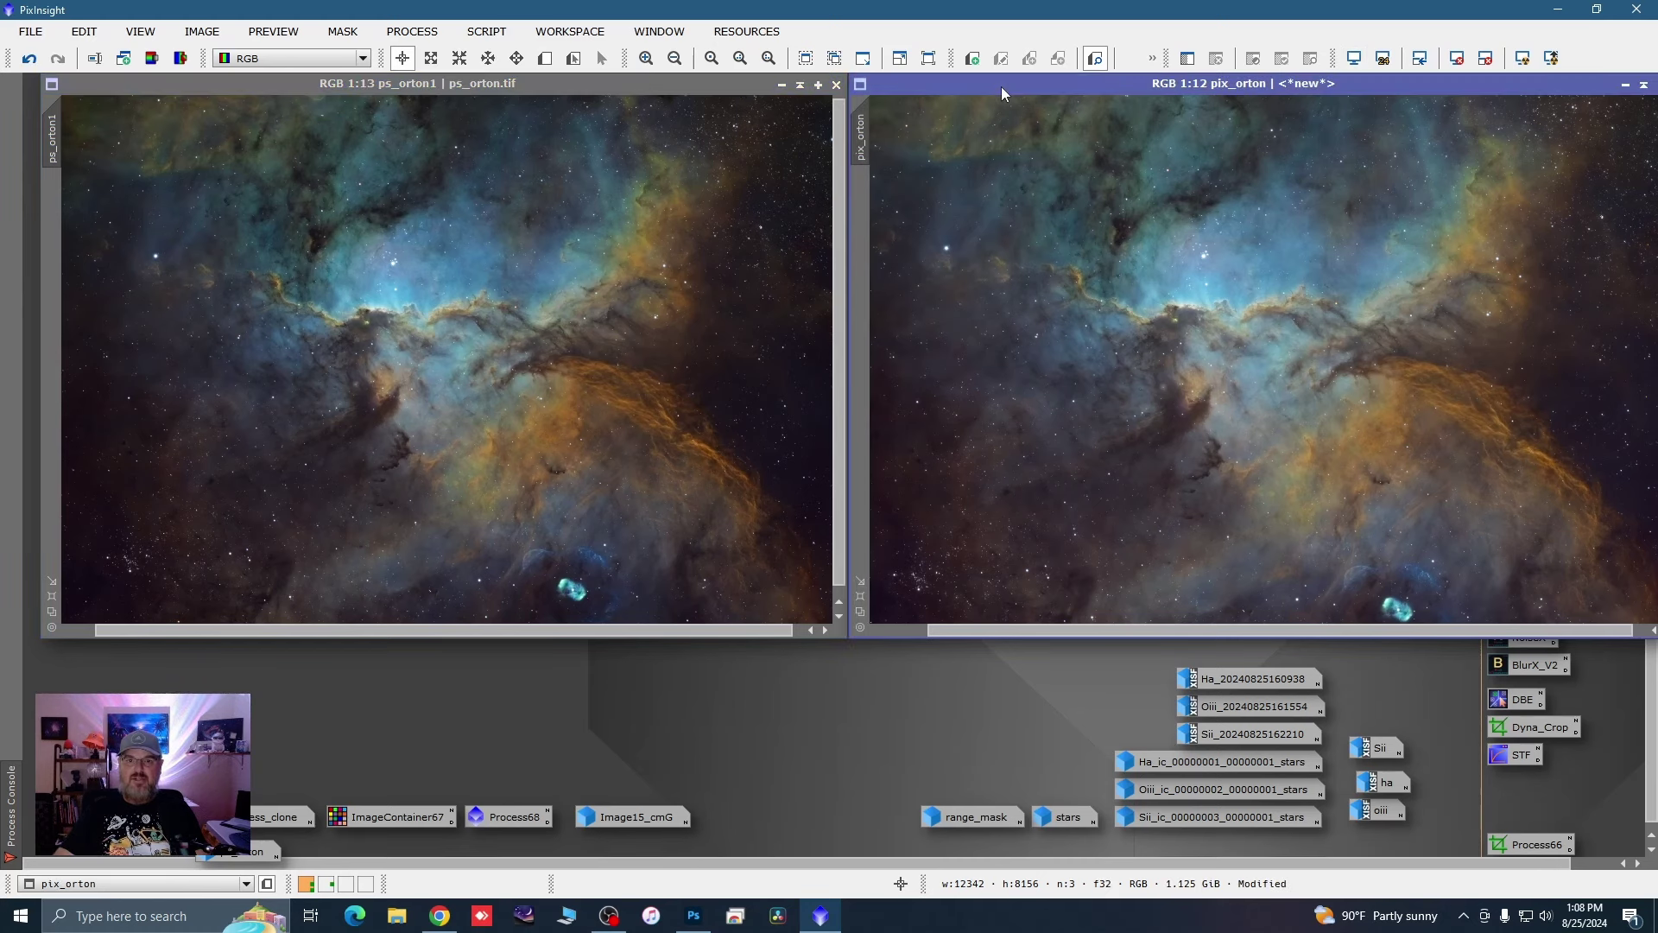
left_click_drag(1002, 86, 598, 128)
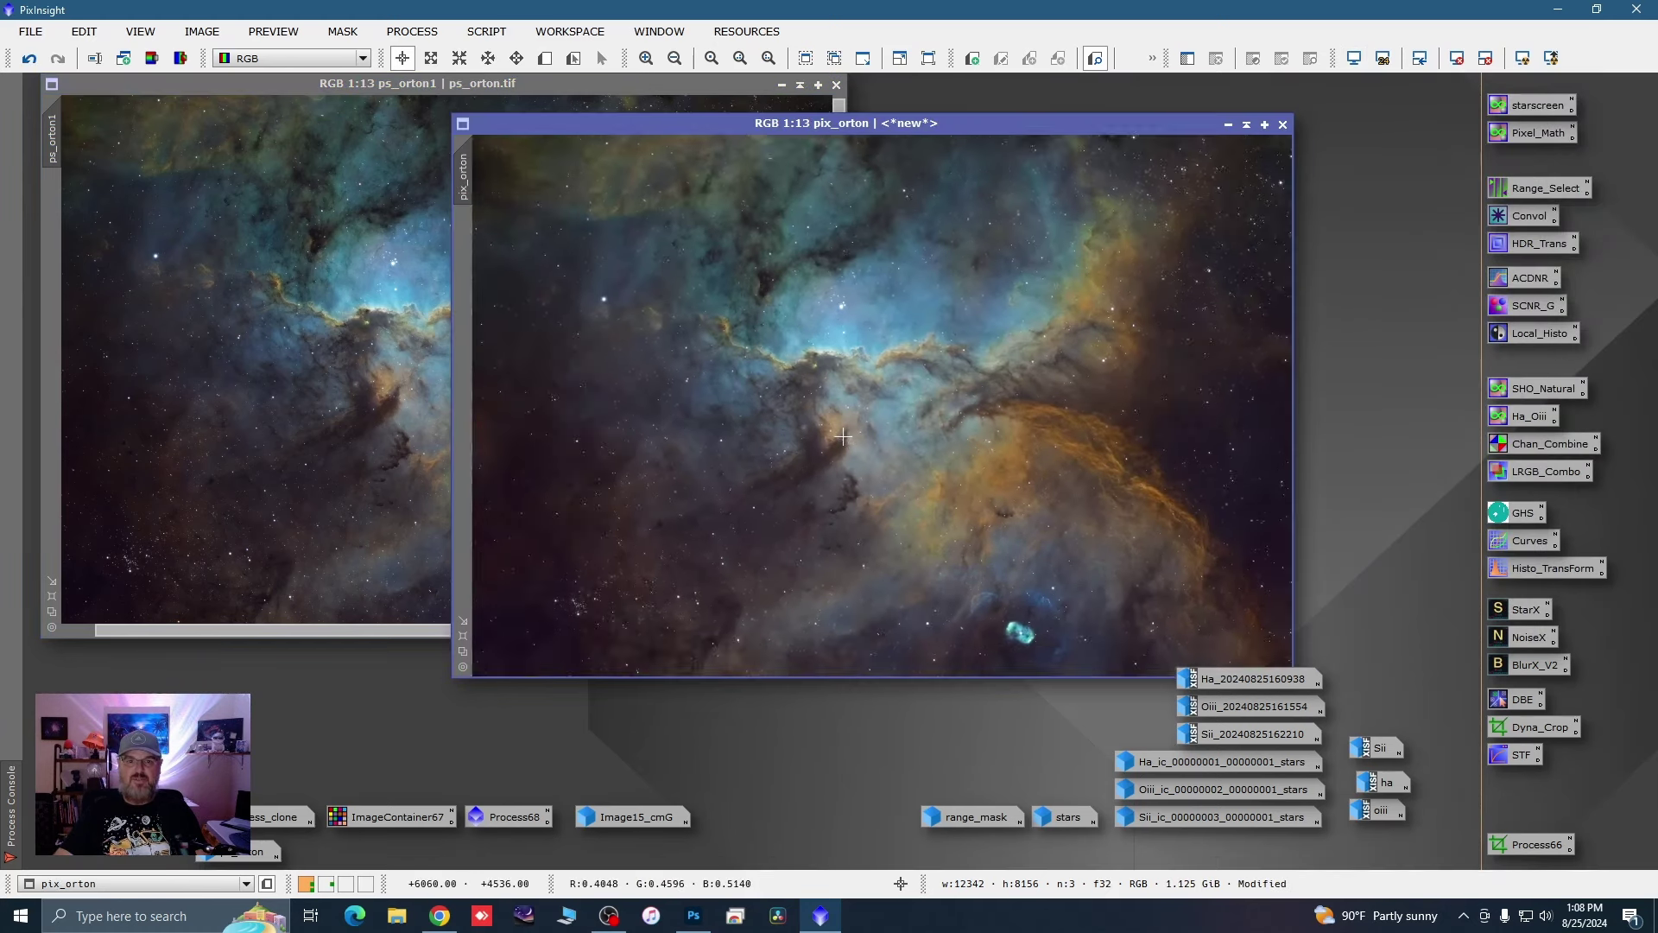
scroll(892, 421, "down", 1)
scroll(892, 420, "up", 1)
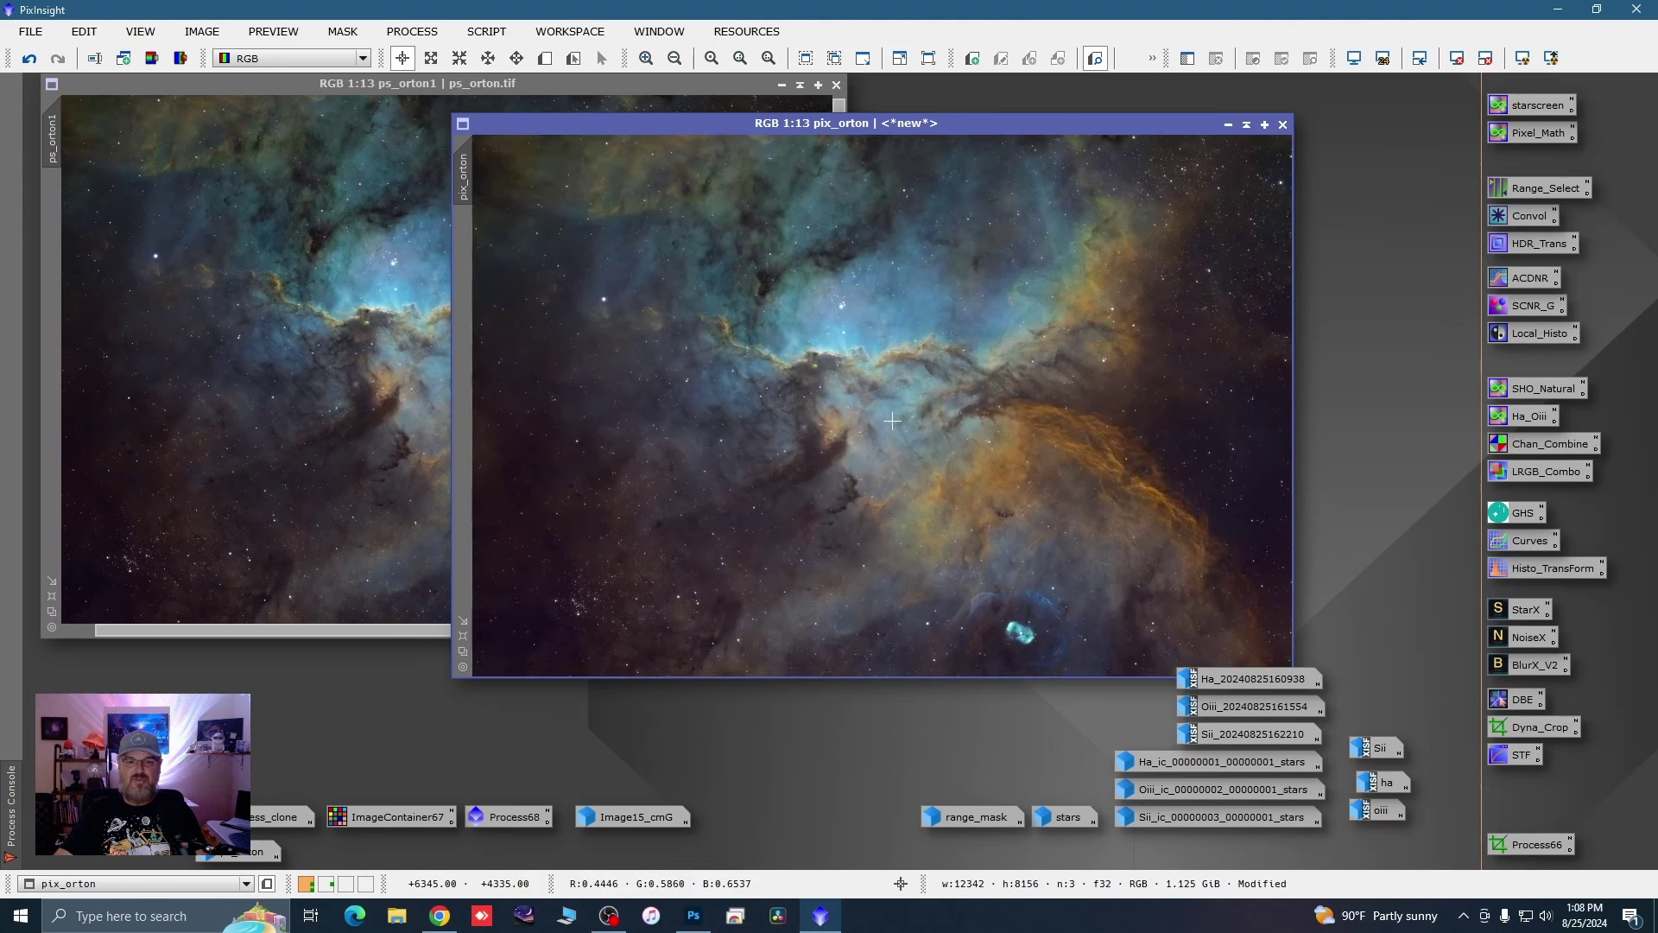
Step: Run DarkStructureEnhance on pix_orton with Amount lowered to about 0.21
left_click(487, 33)
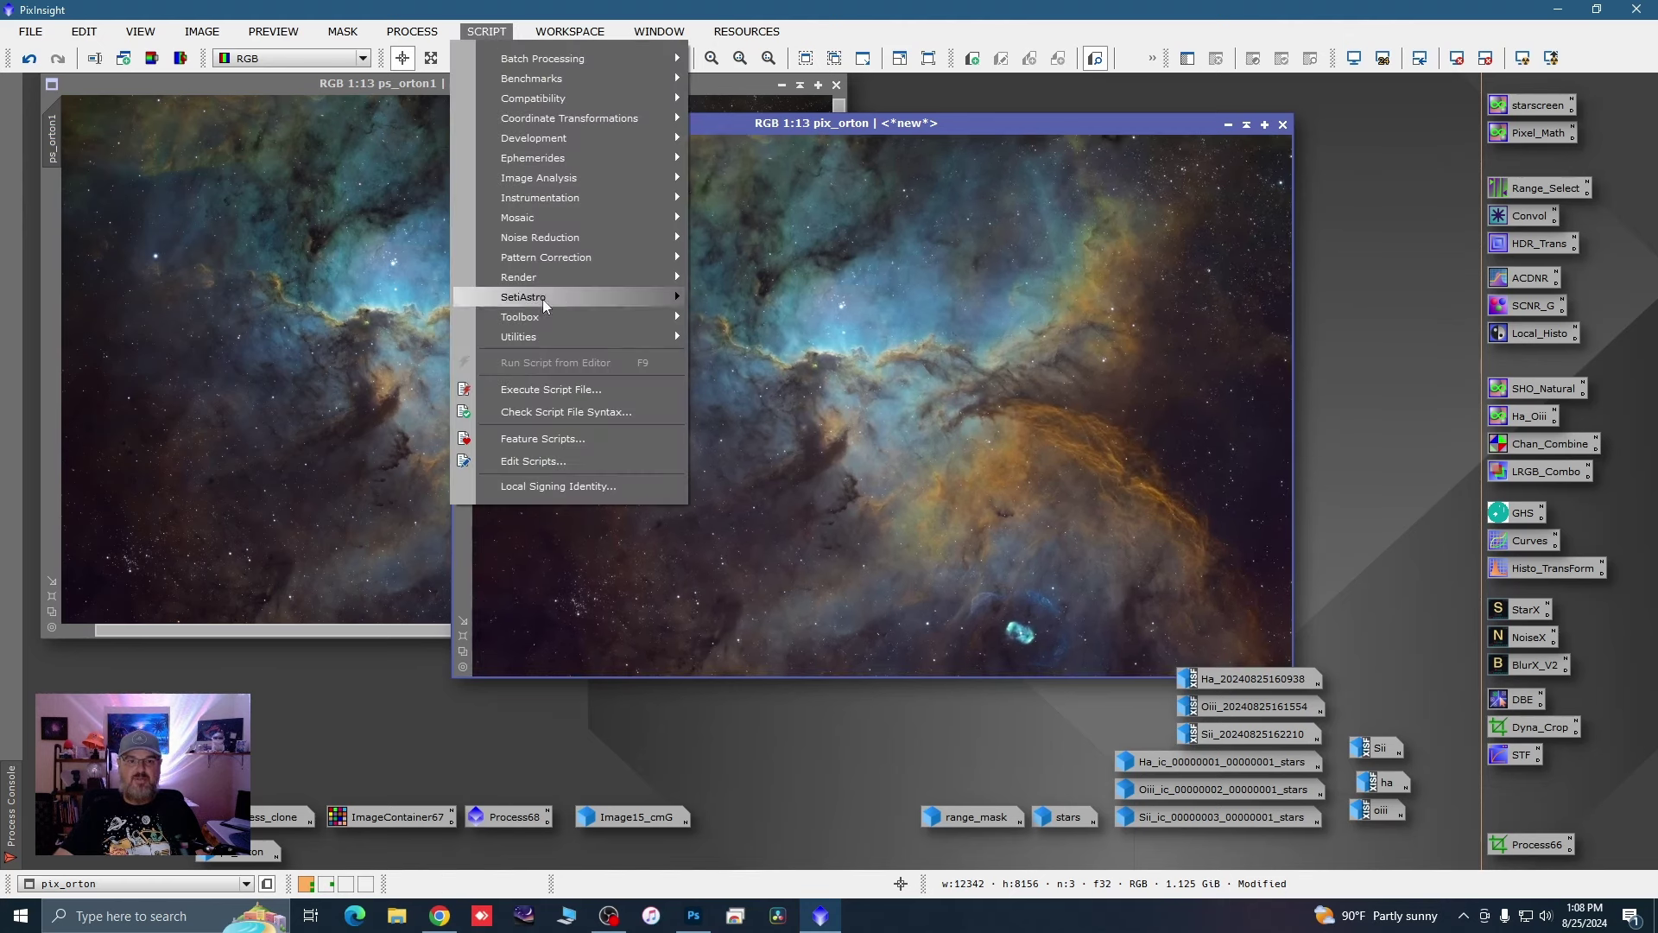
mouse_move(674, 336)
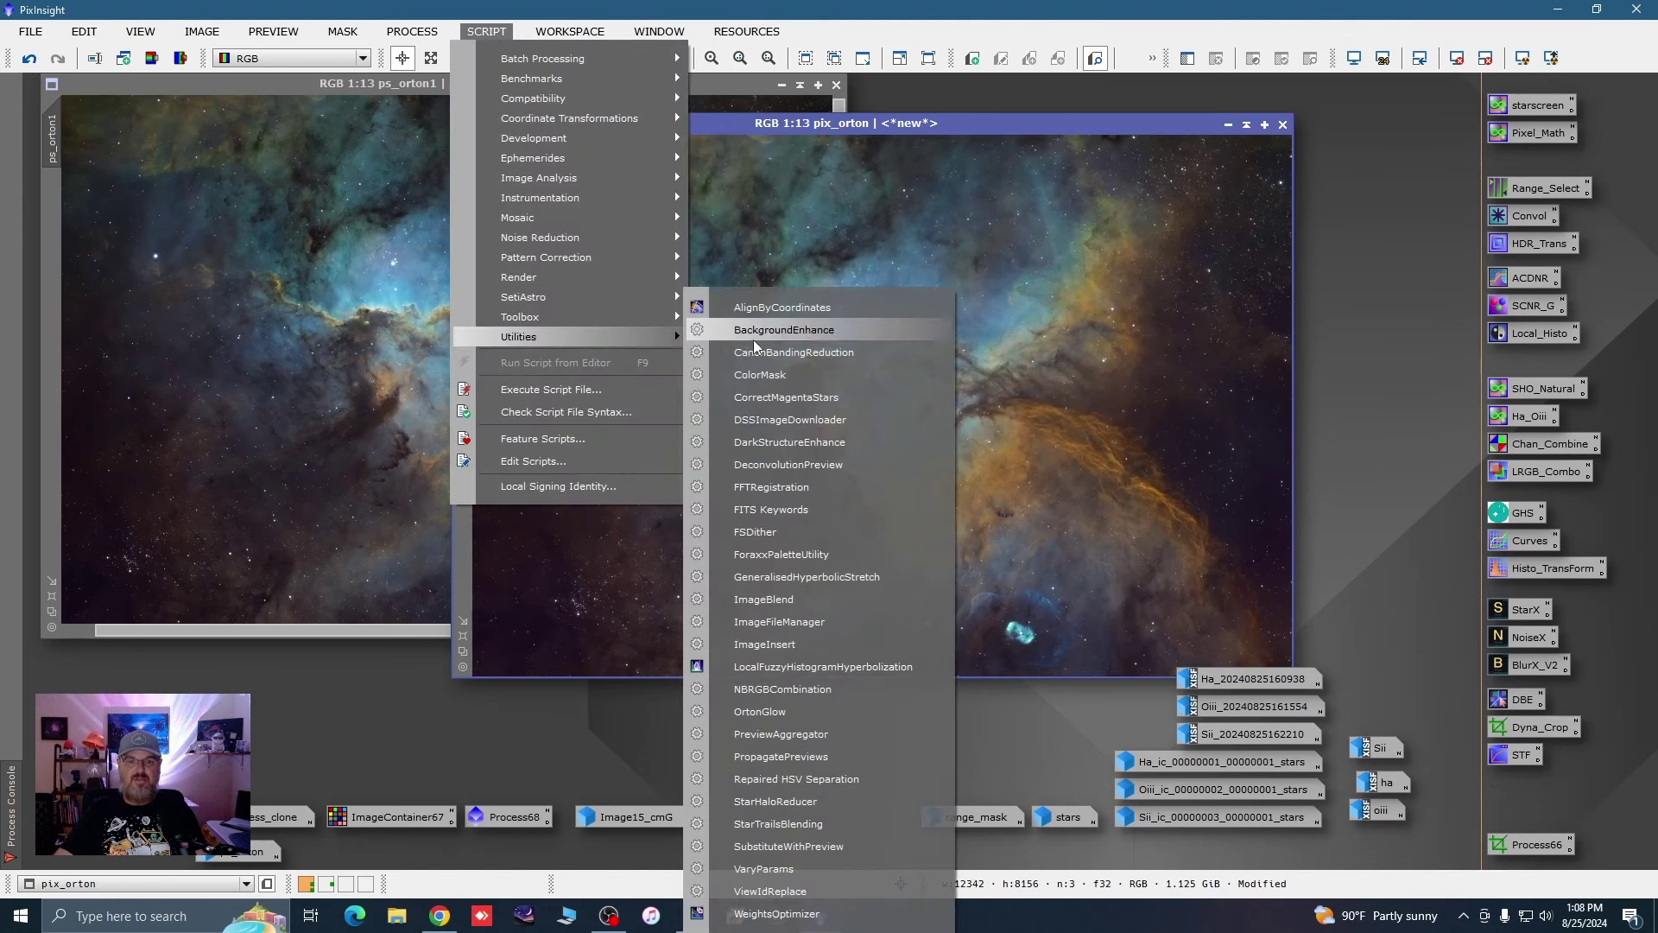
left_click(778, 443)
left_click_drag(873, 537, 832, 538)
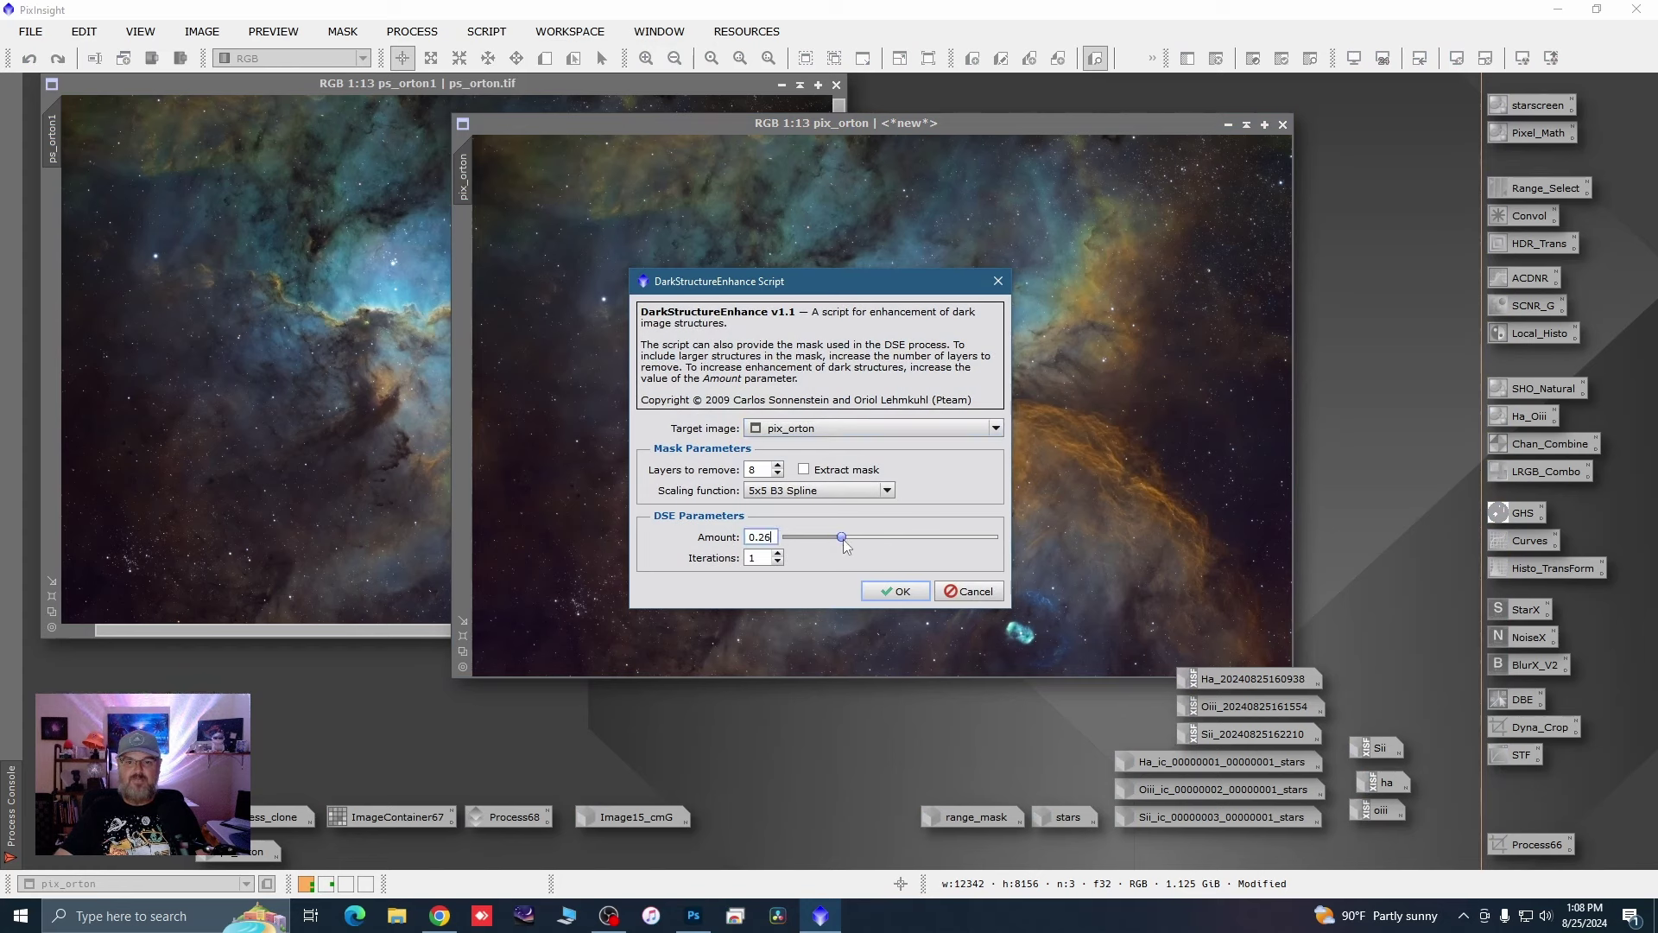
left_click(896, 591)
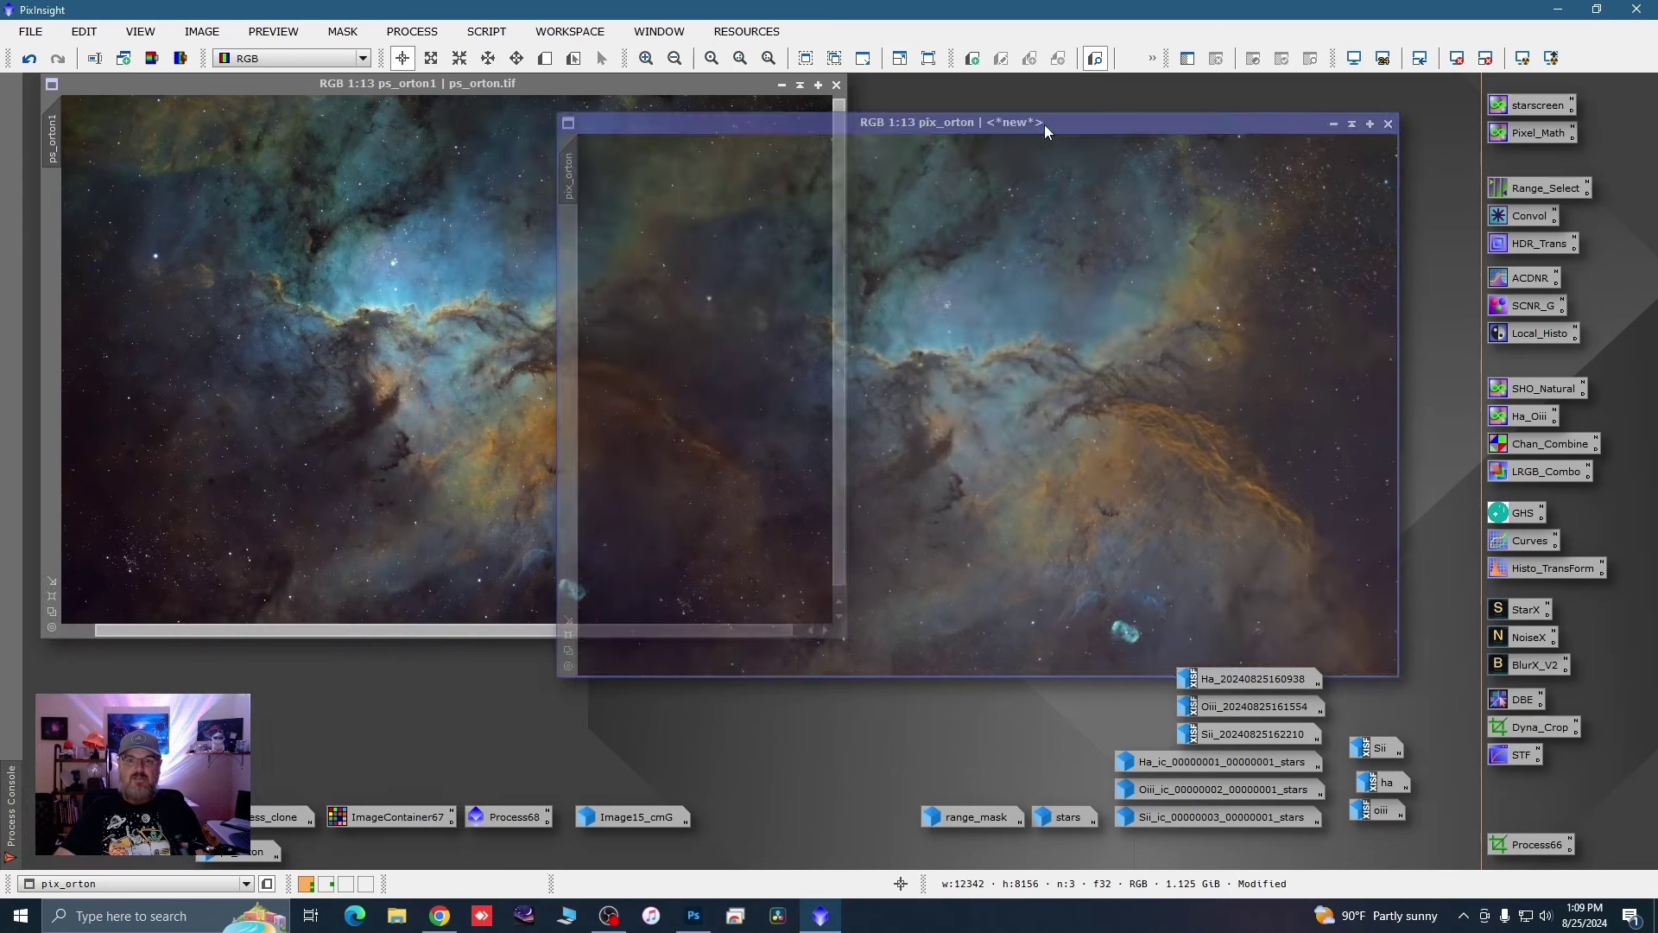
scroll(1035, 410, "up", 4)
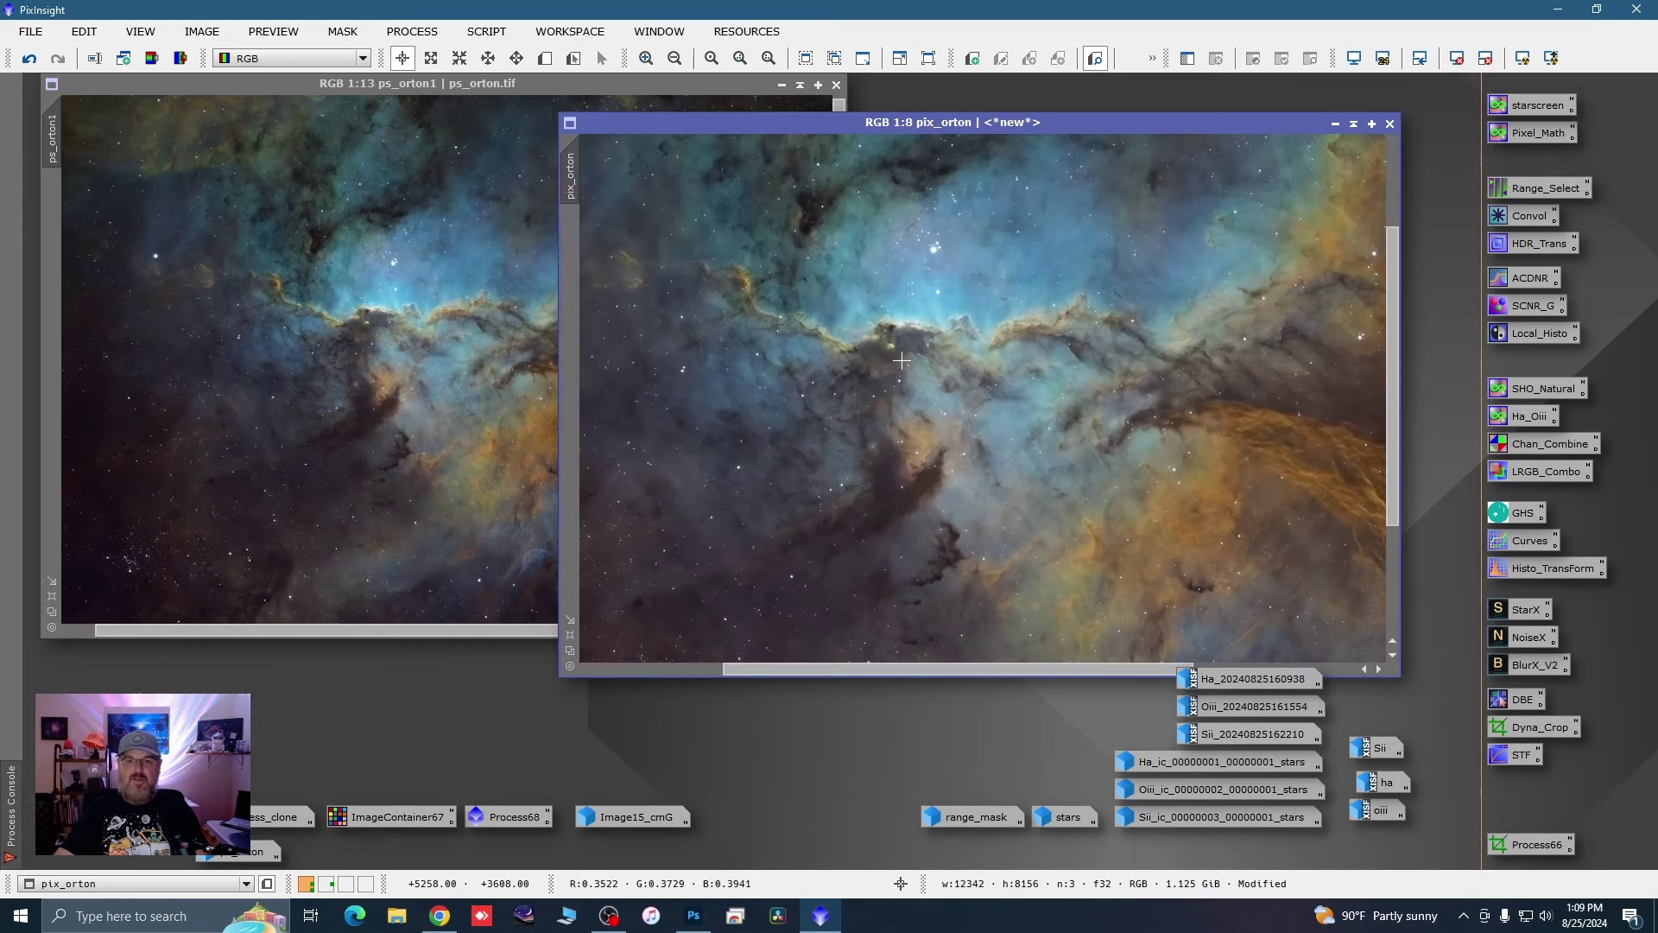
left_click(30, 59)
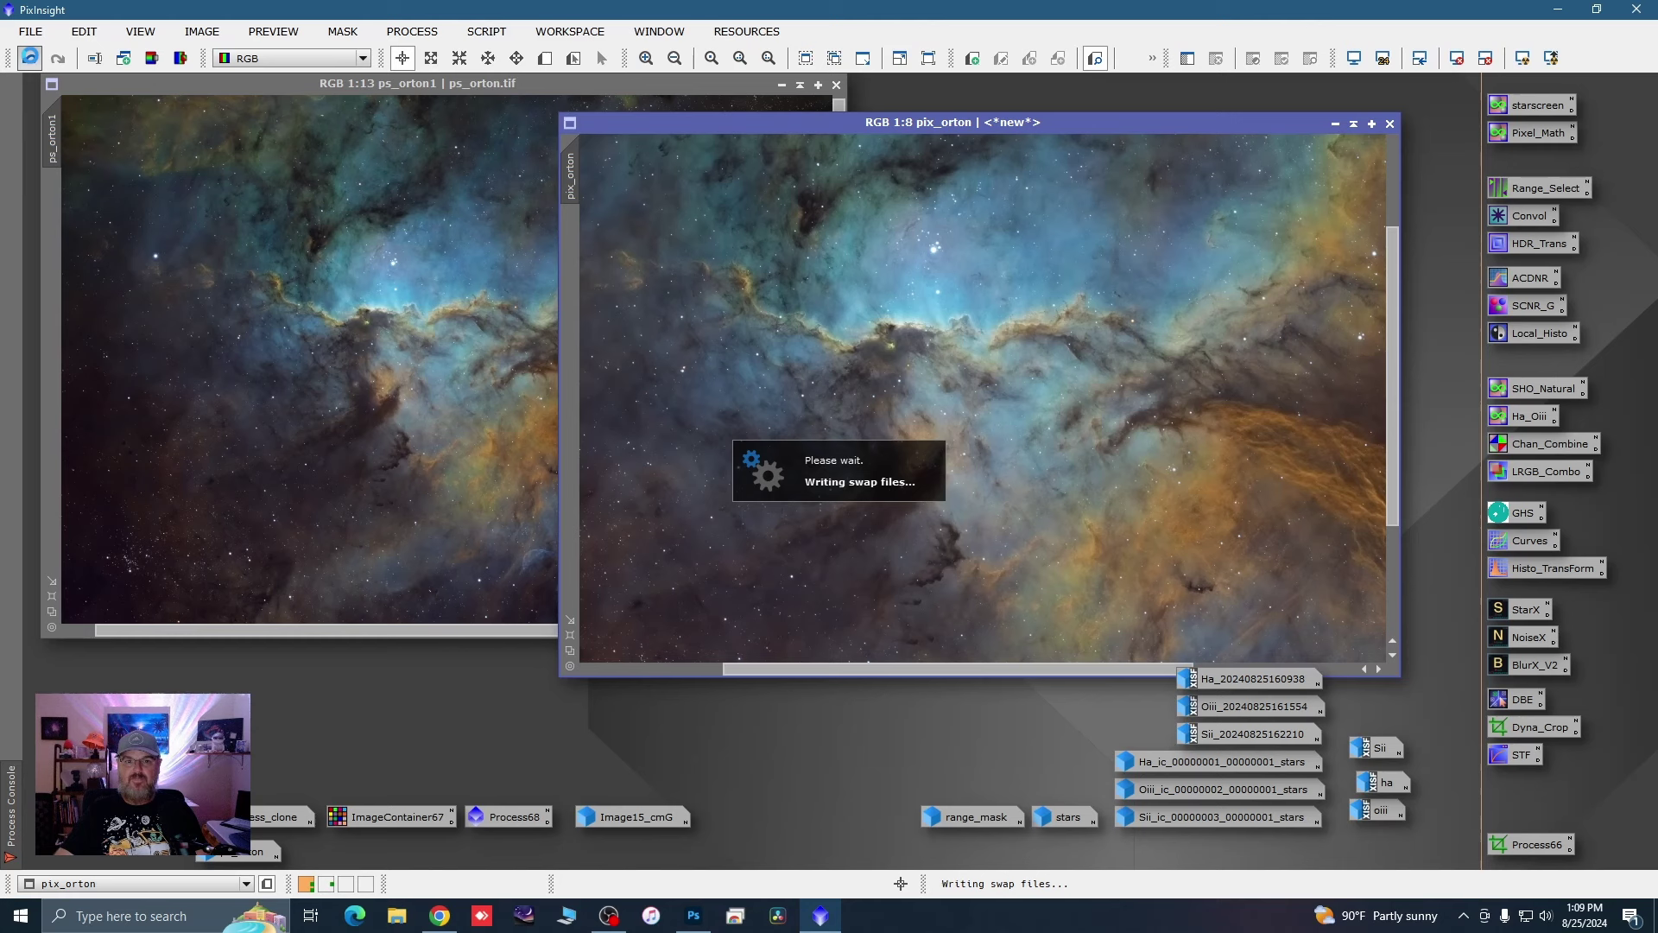
left_click(52, 60)
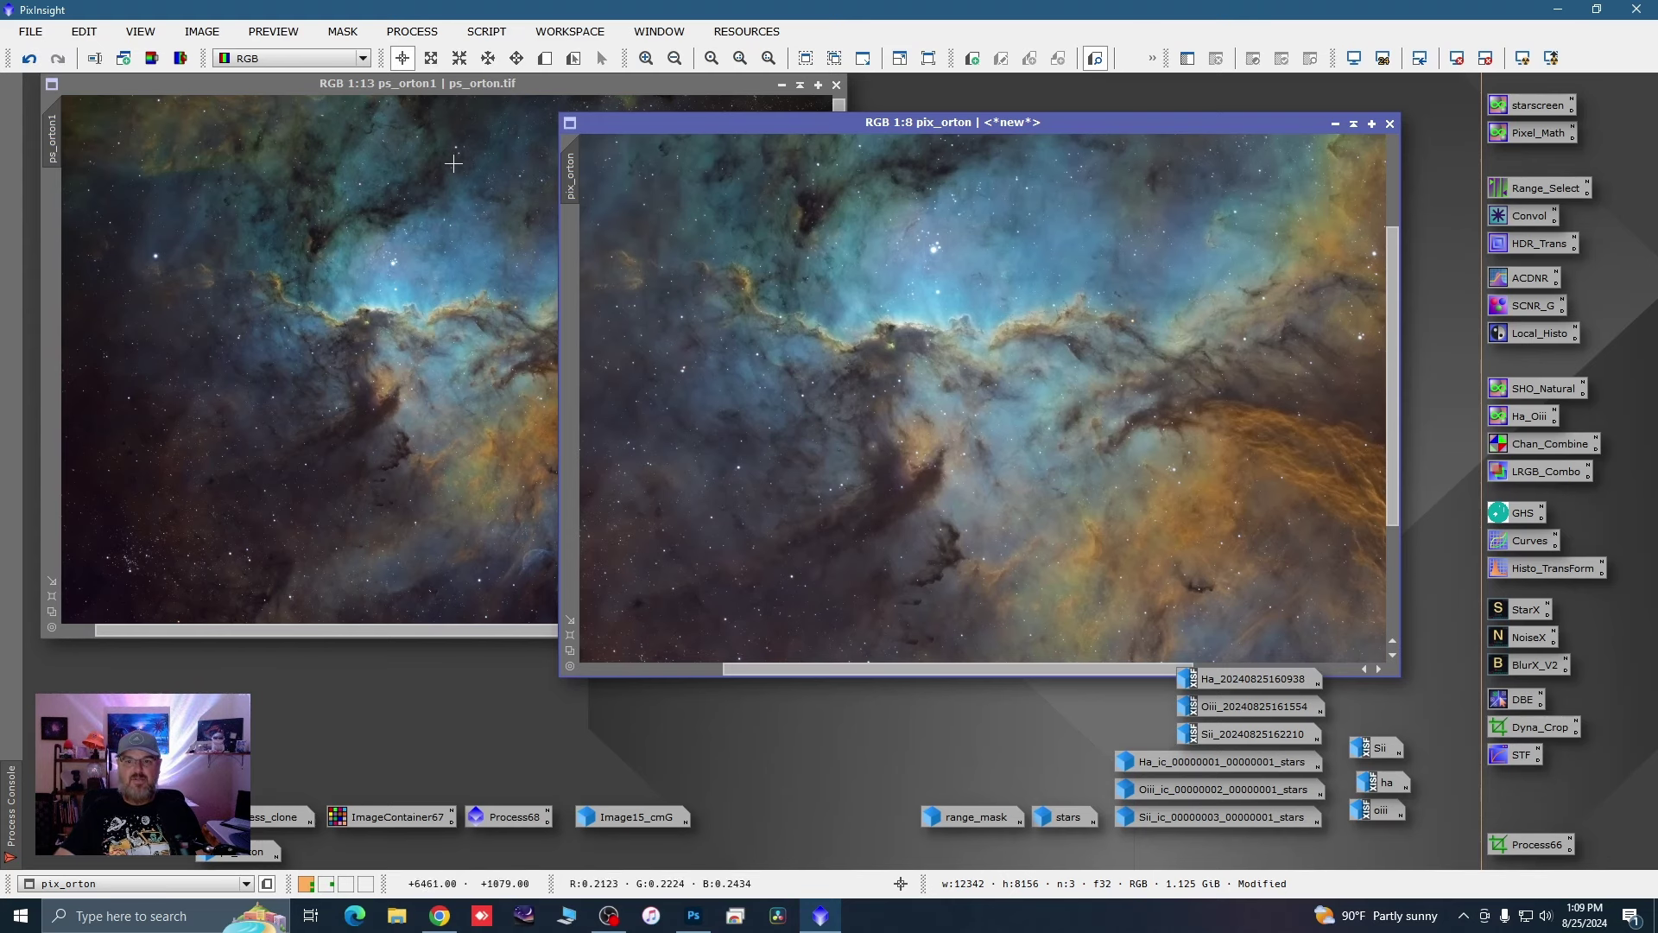
scroll(808, 254, "up", 3)
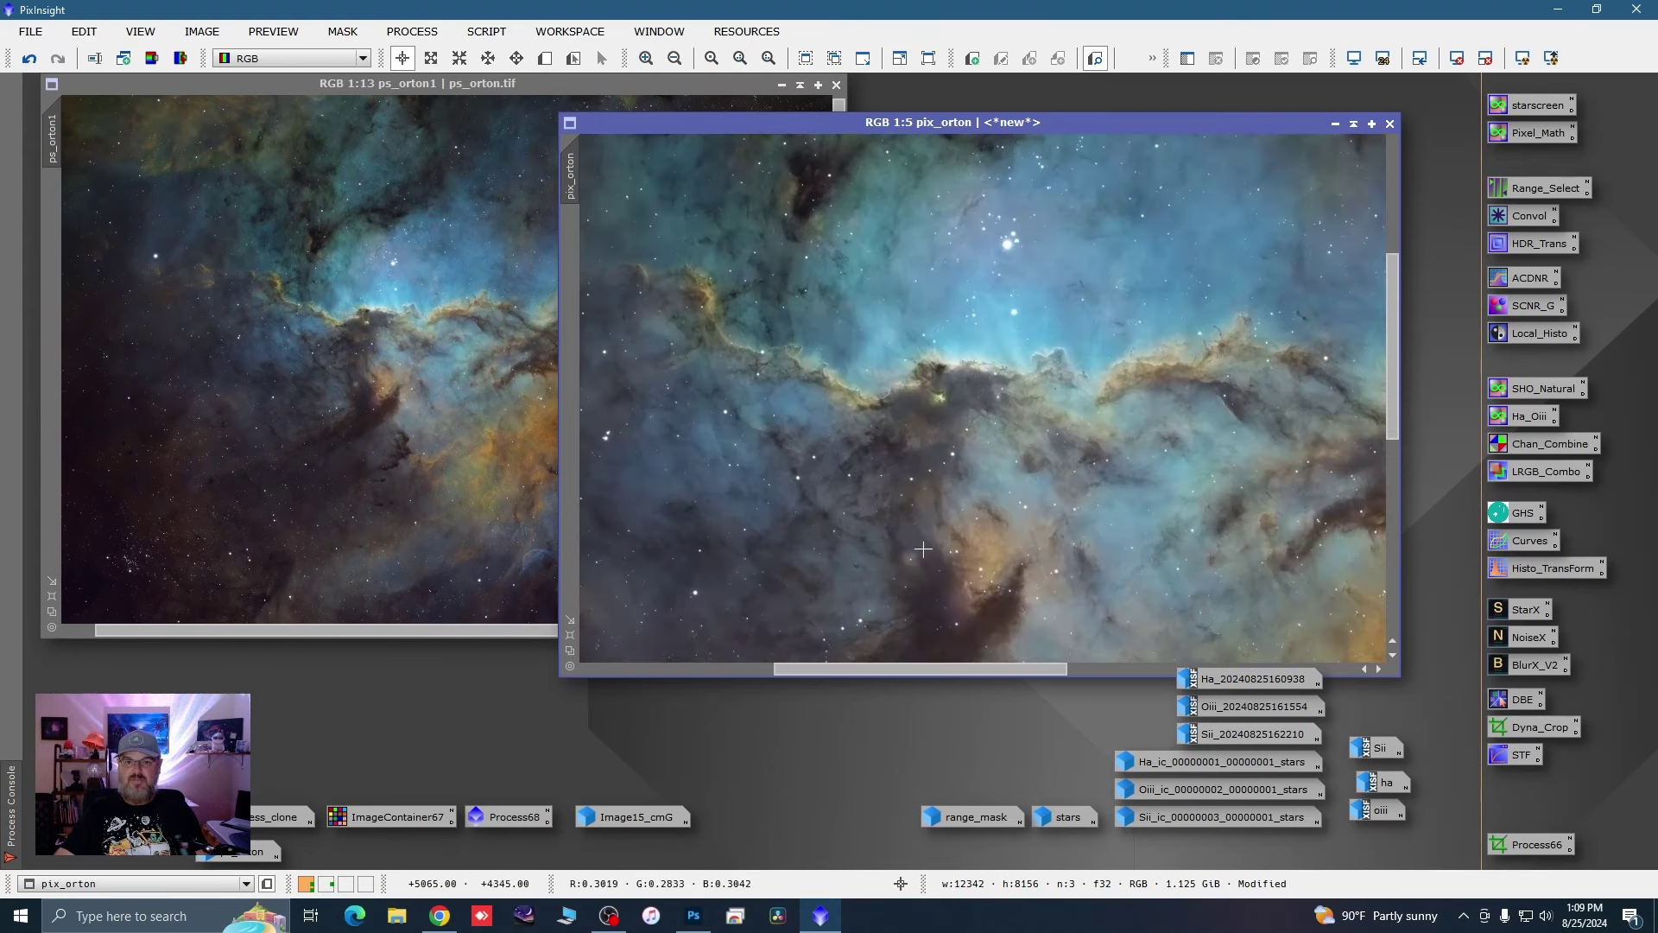
scroll(791, 469, "down", 1)
scroll(1168, 454, "up", 2)
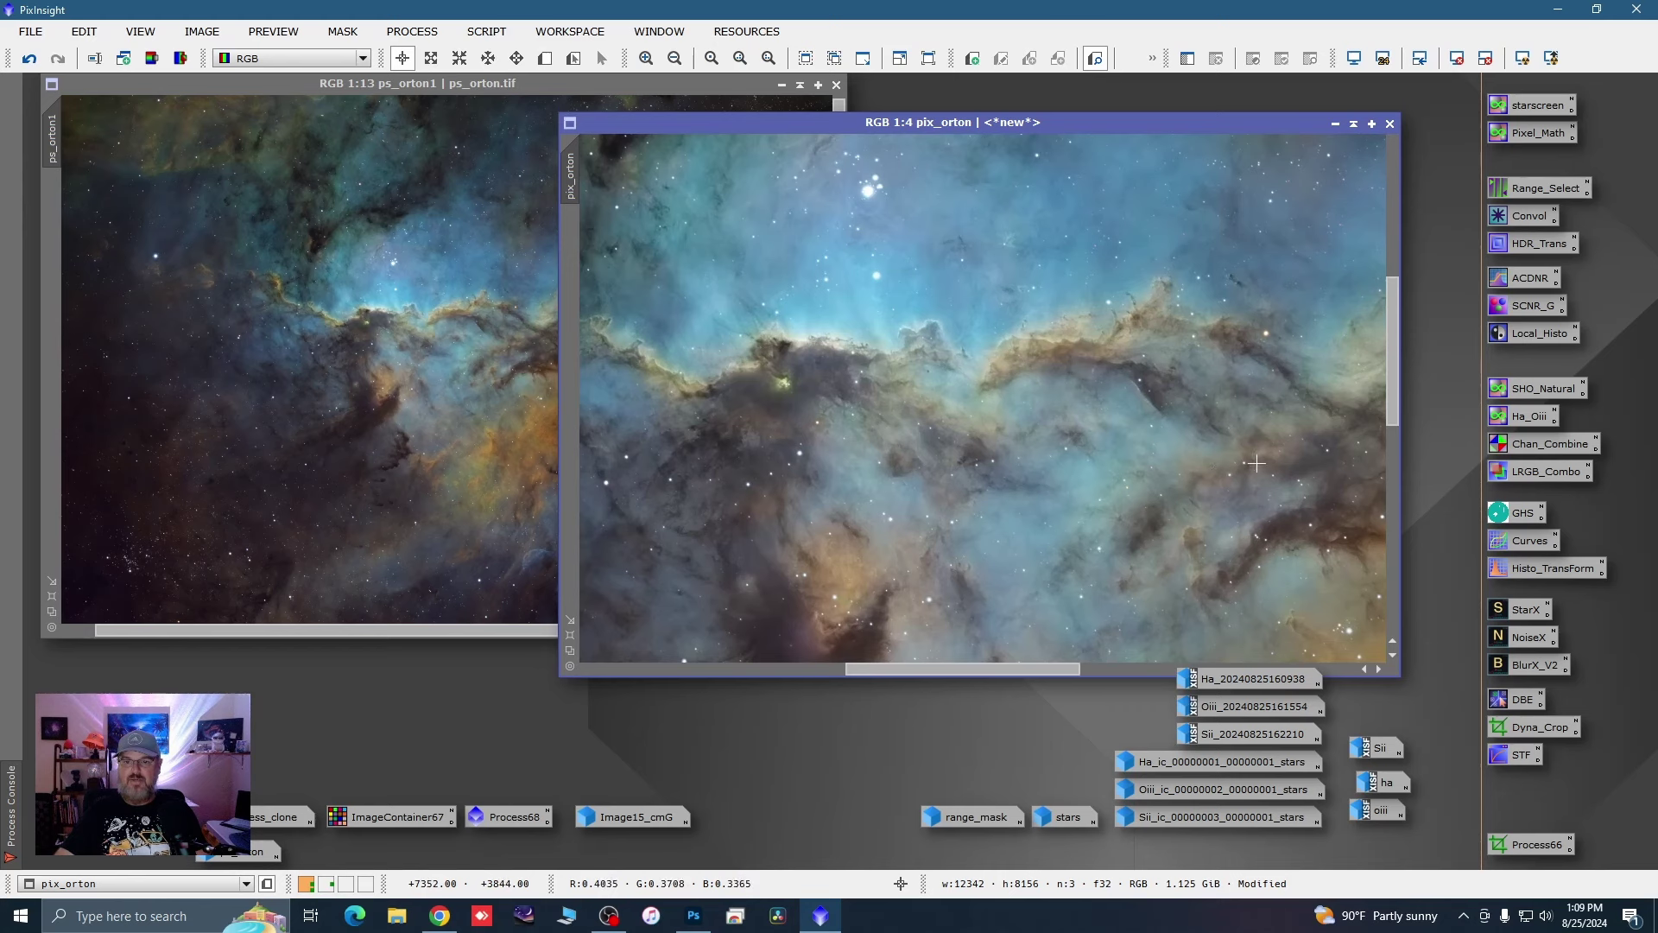
scroll(1016, 355, "down", 7)
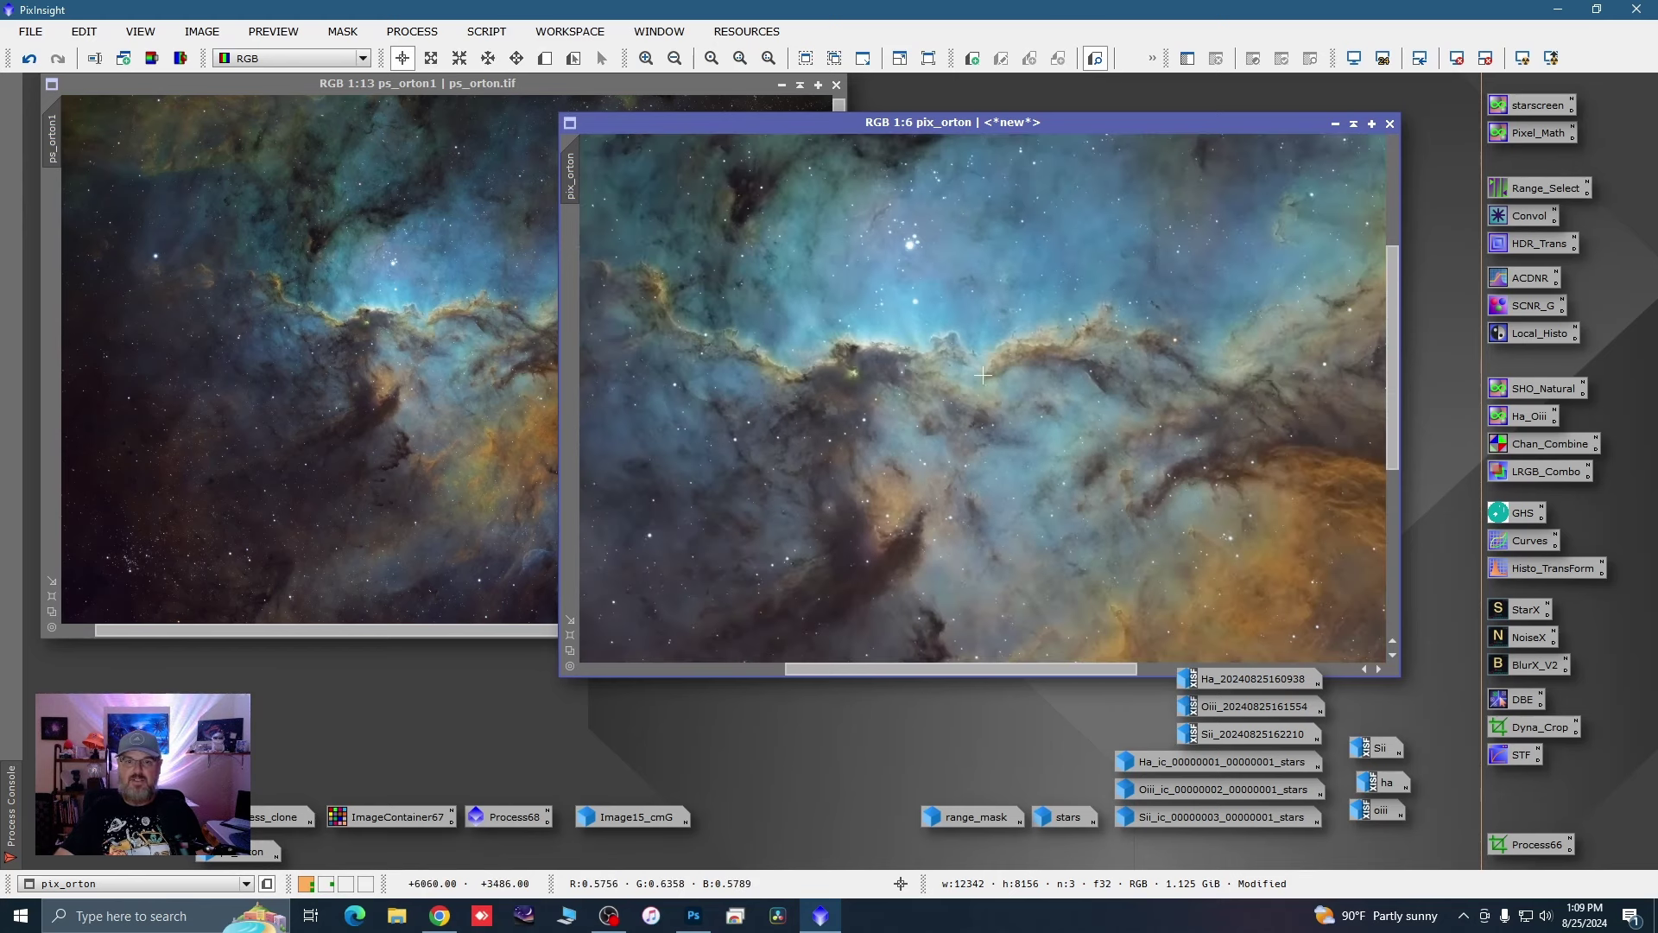
scroll(1106, 379, "down", 2)
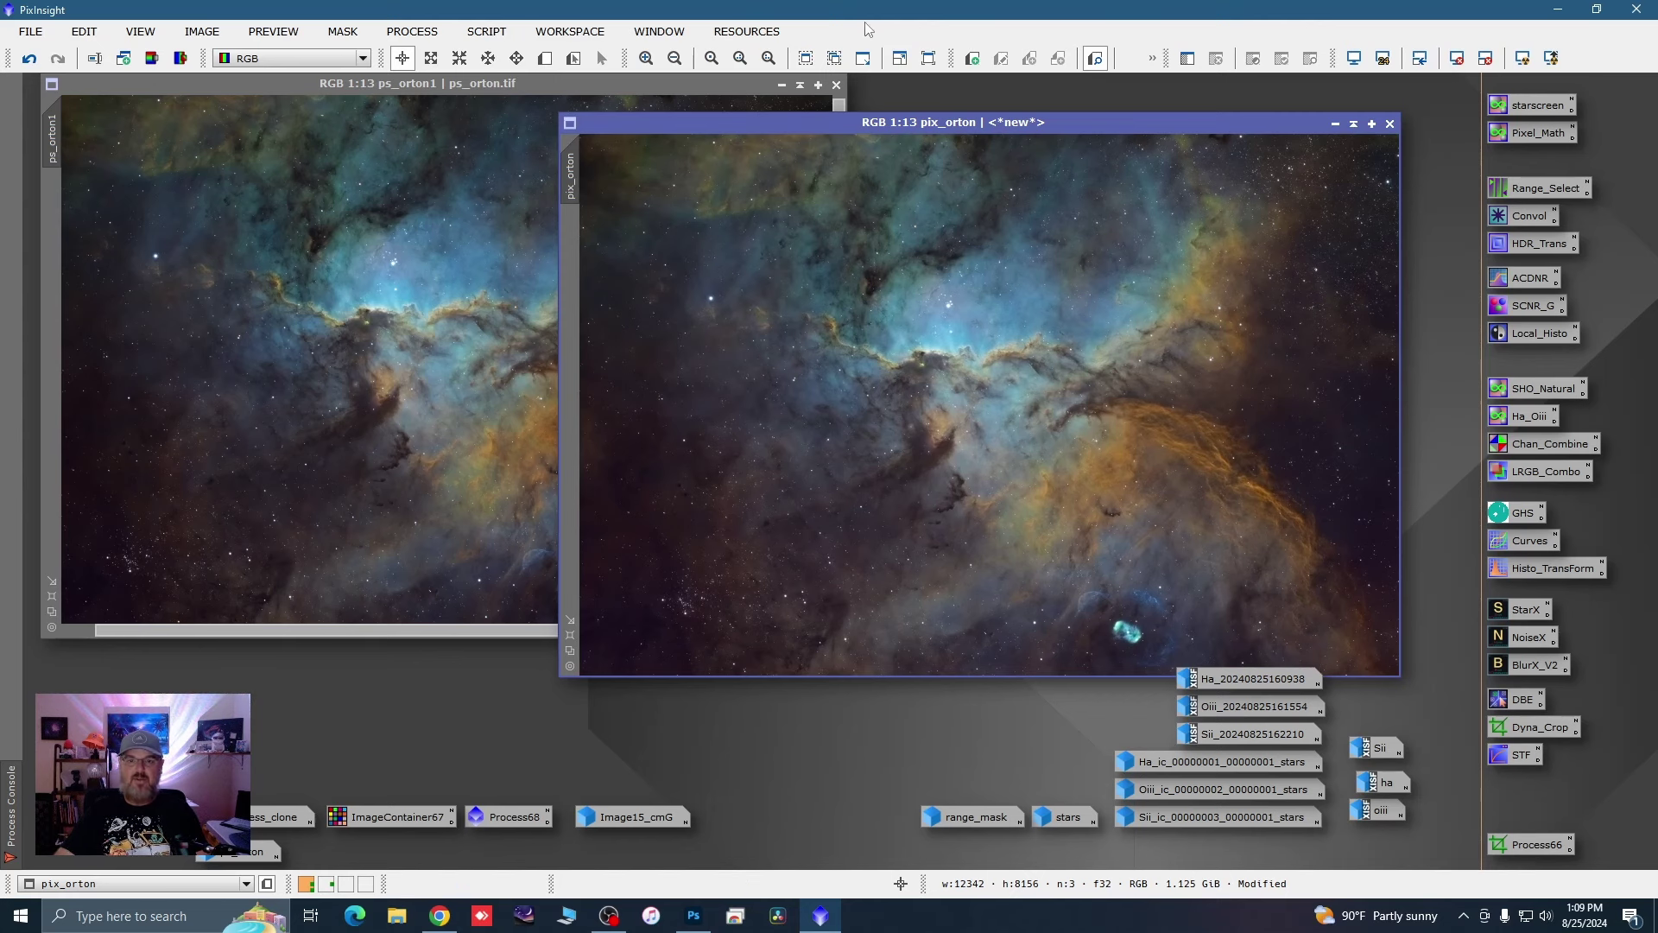
left_click(606, 101)
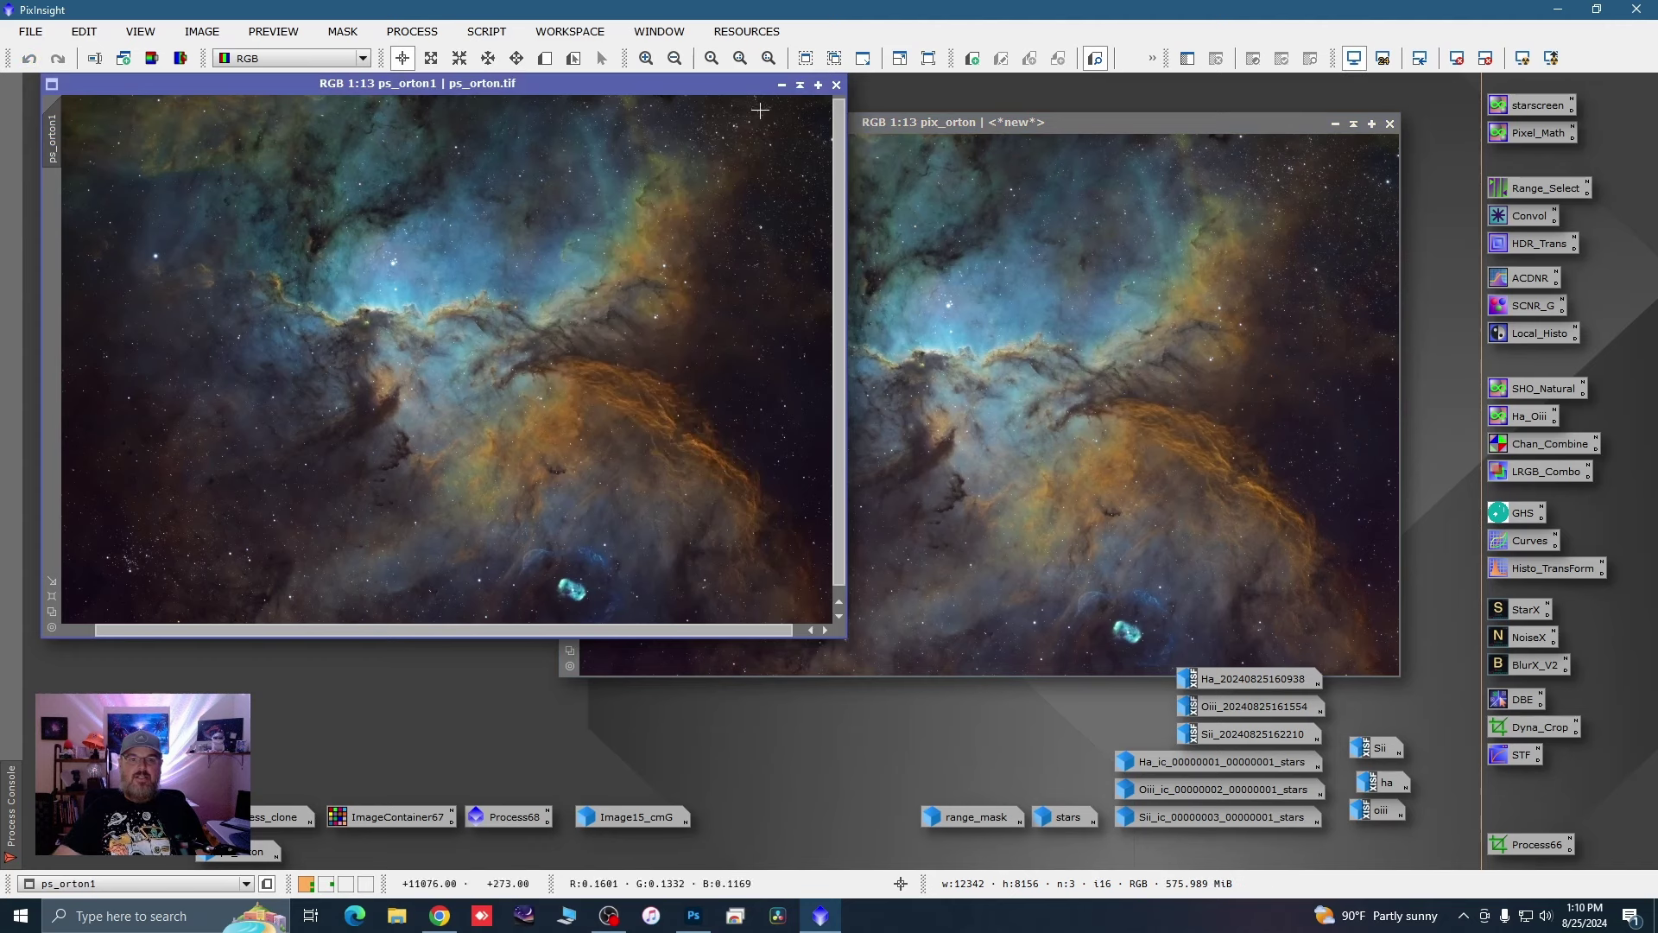
left_click(782, 85)
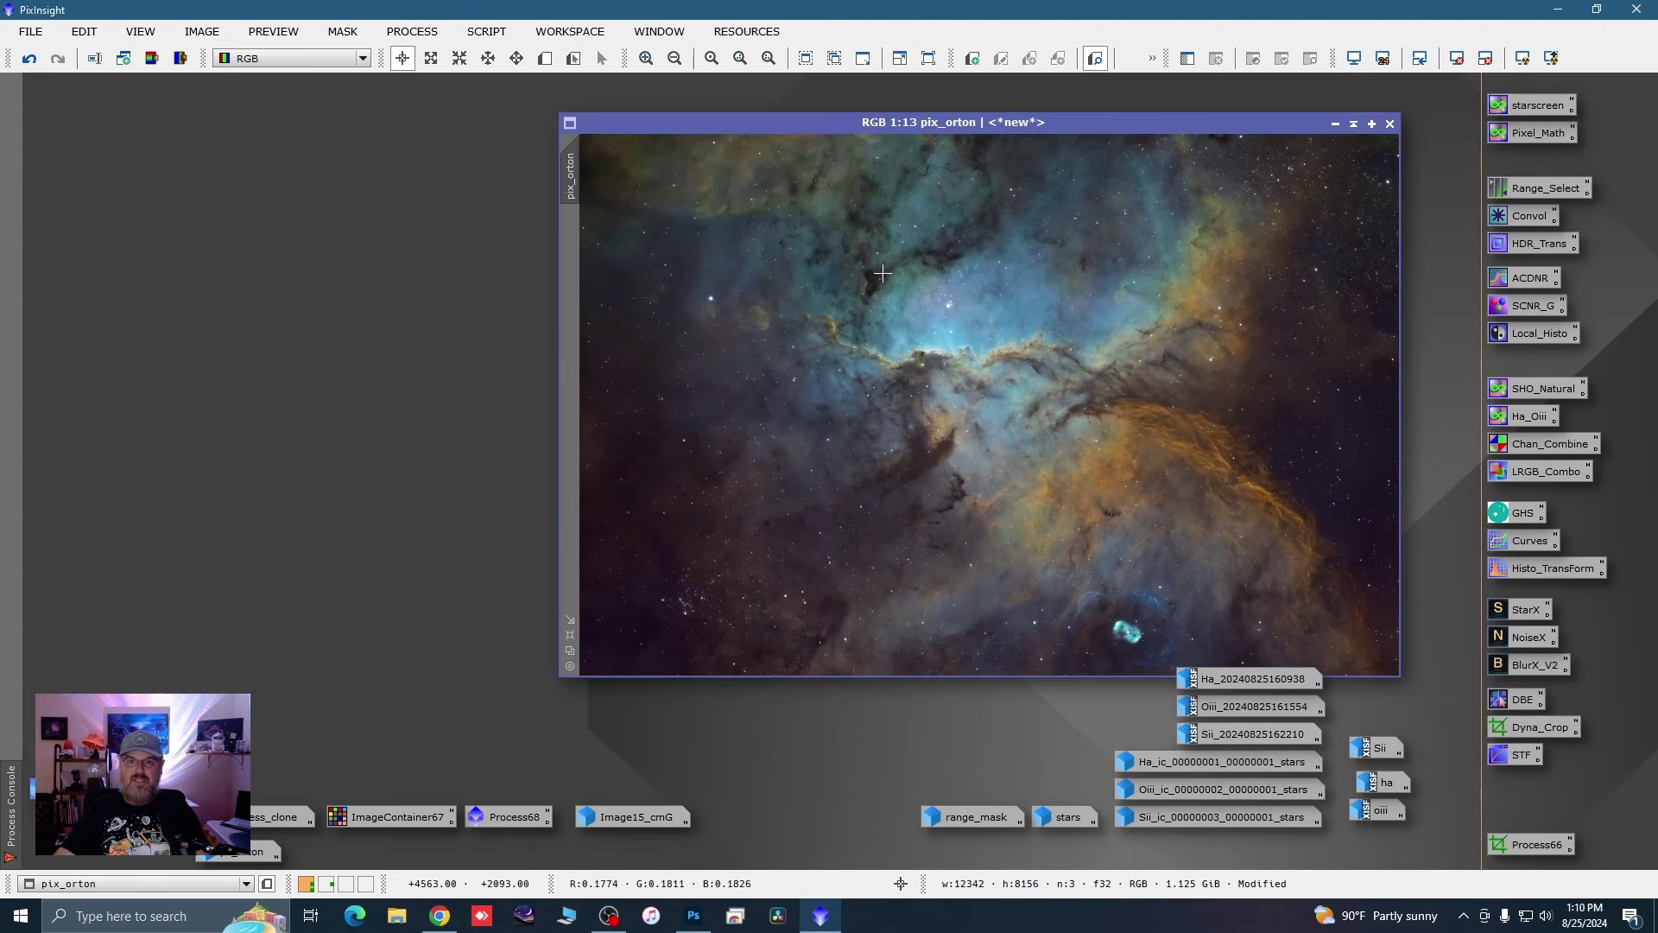
left_click_drag(975, 125, 654, 87)
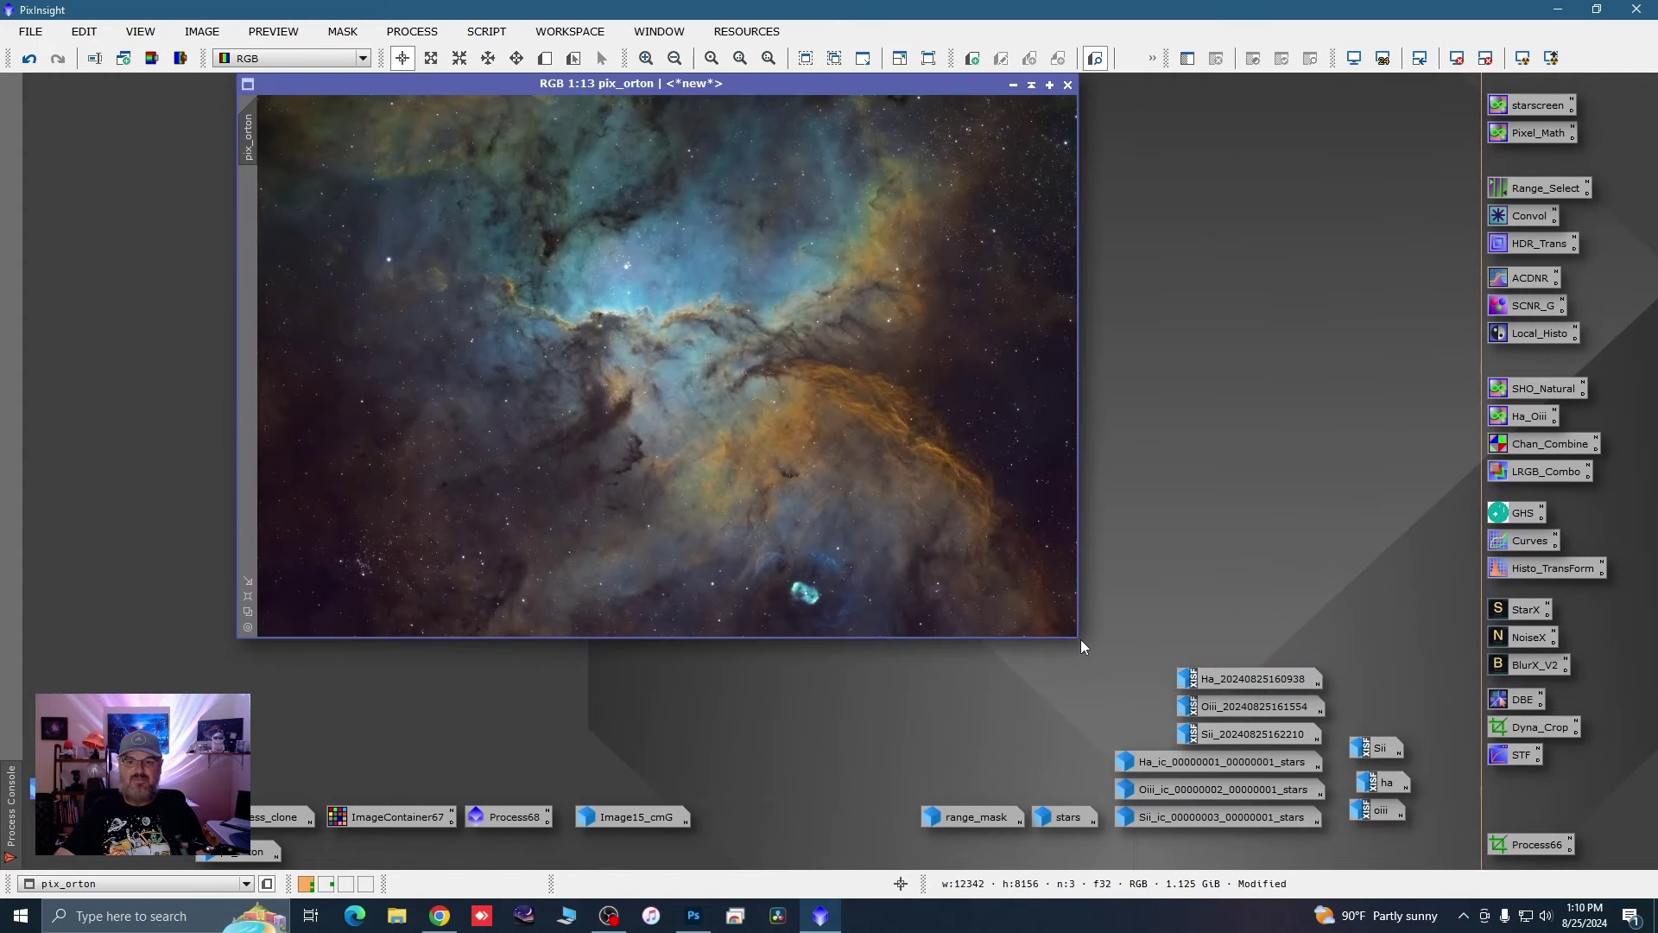
left_click_drag(1081, 639, 1147, 714)
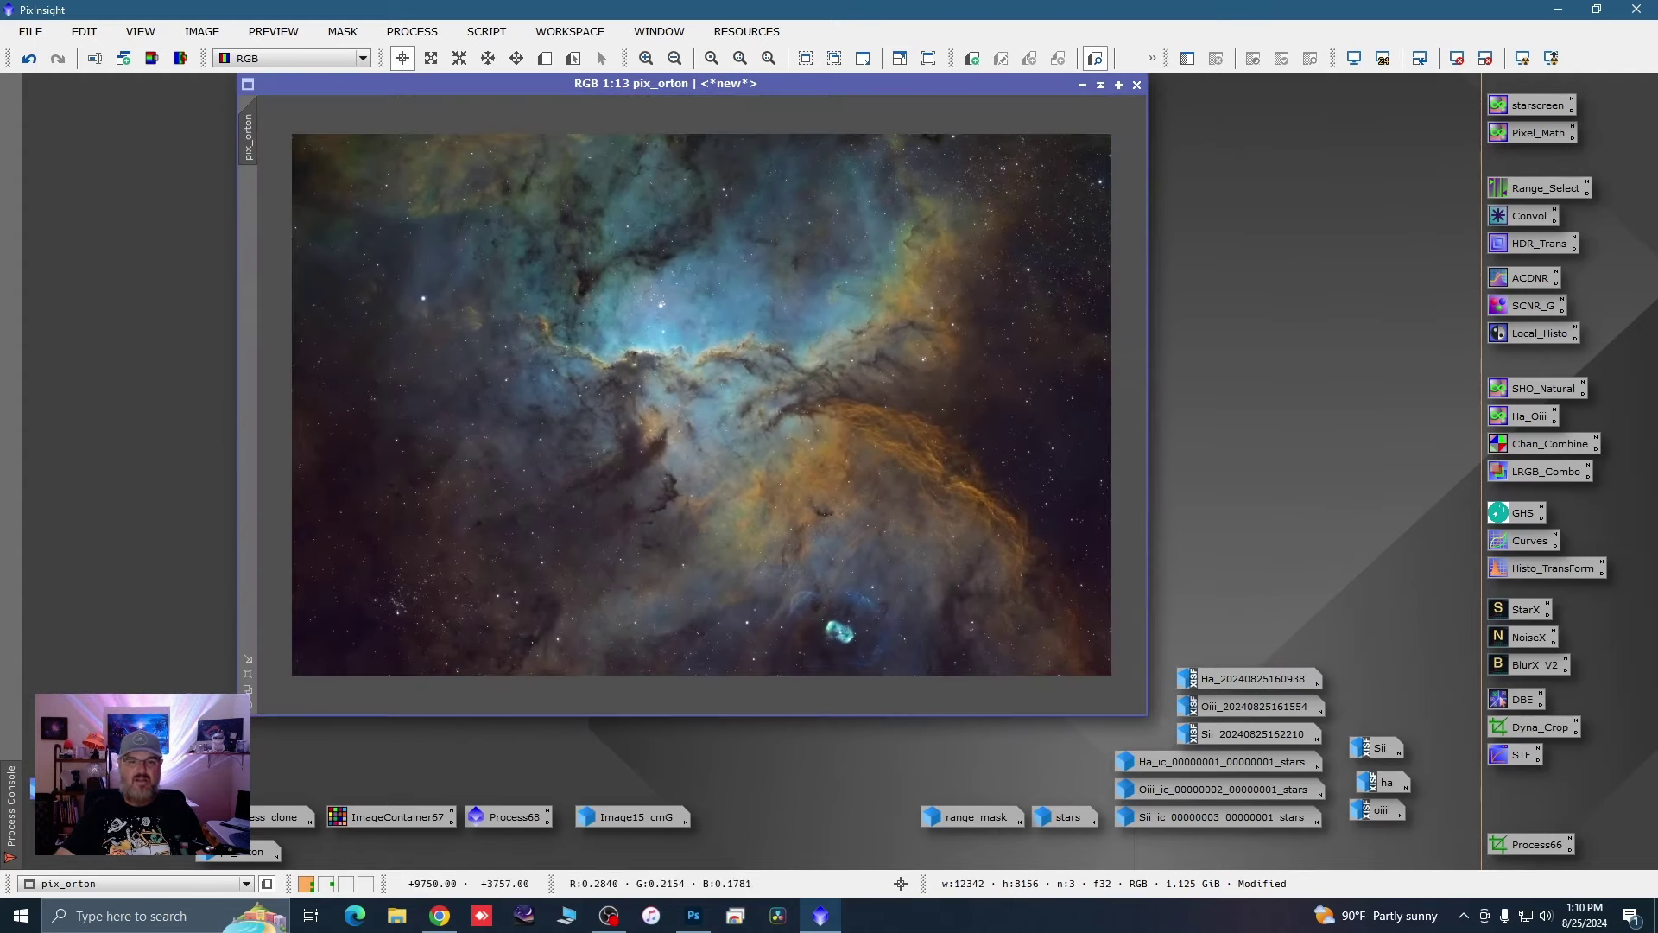
scroll(788, 354, "up", 2)
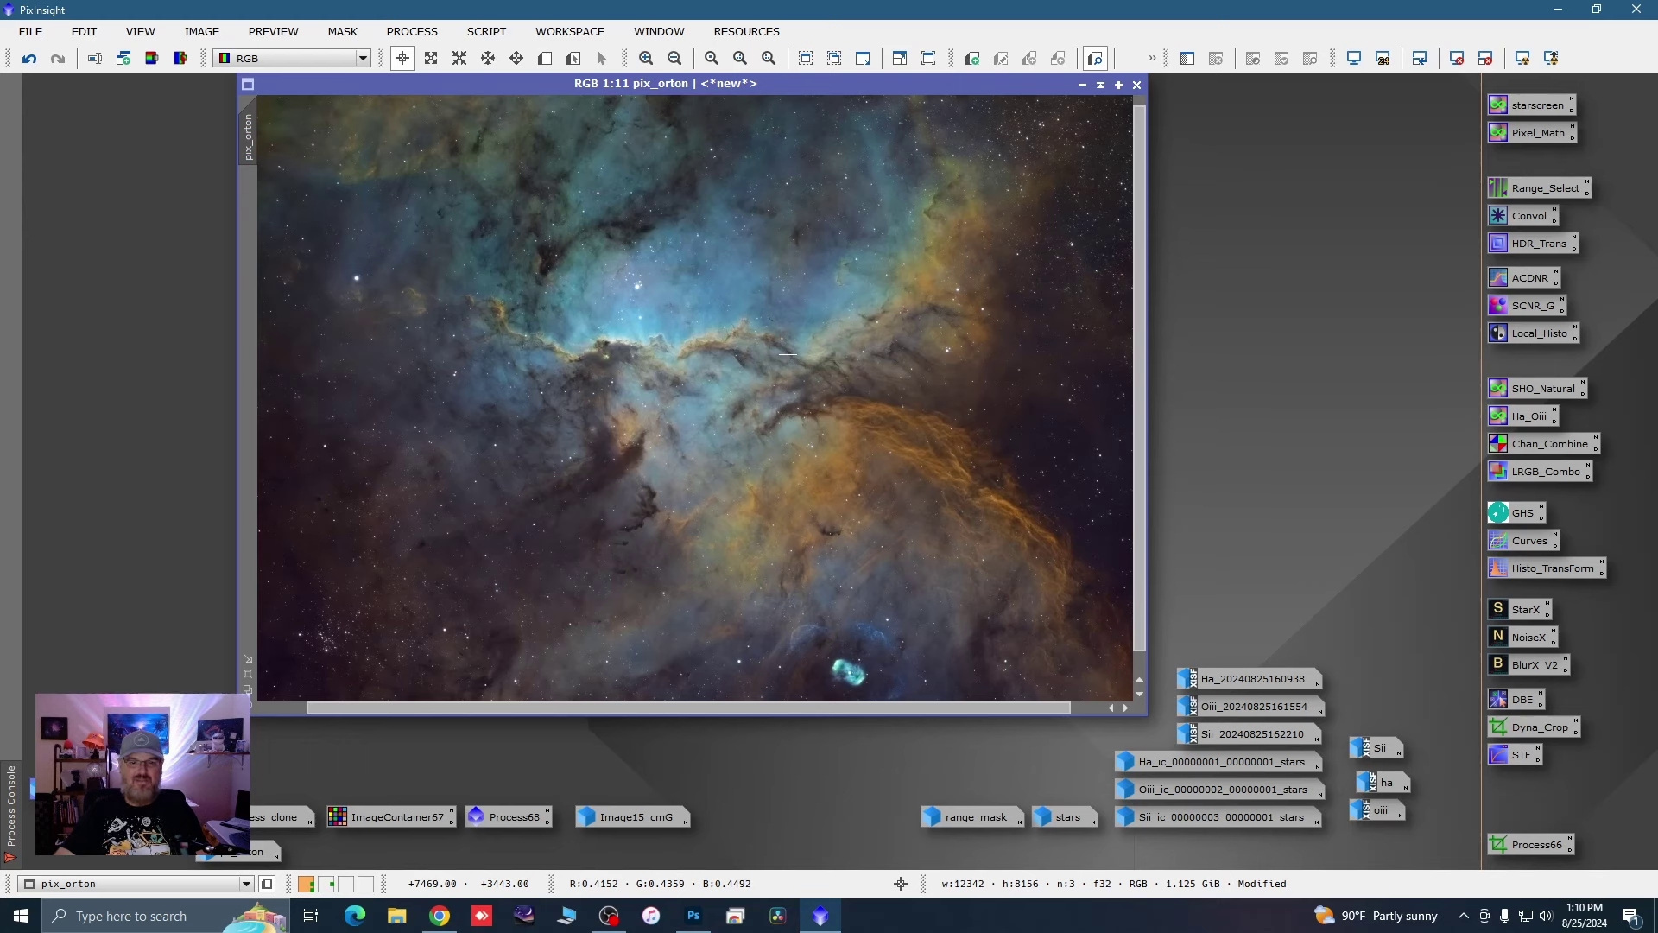
scroll(787, 354, "down", 1)
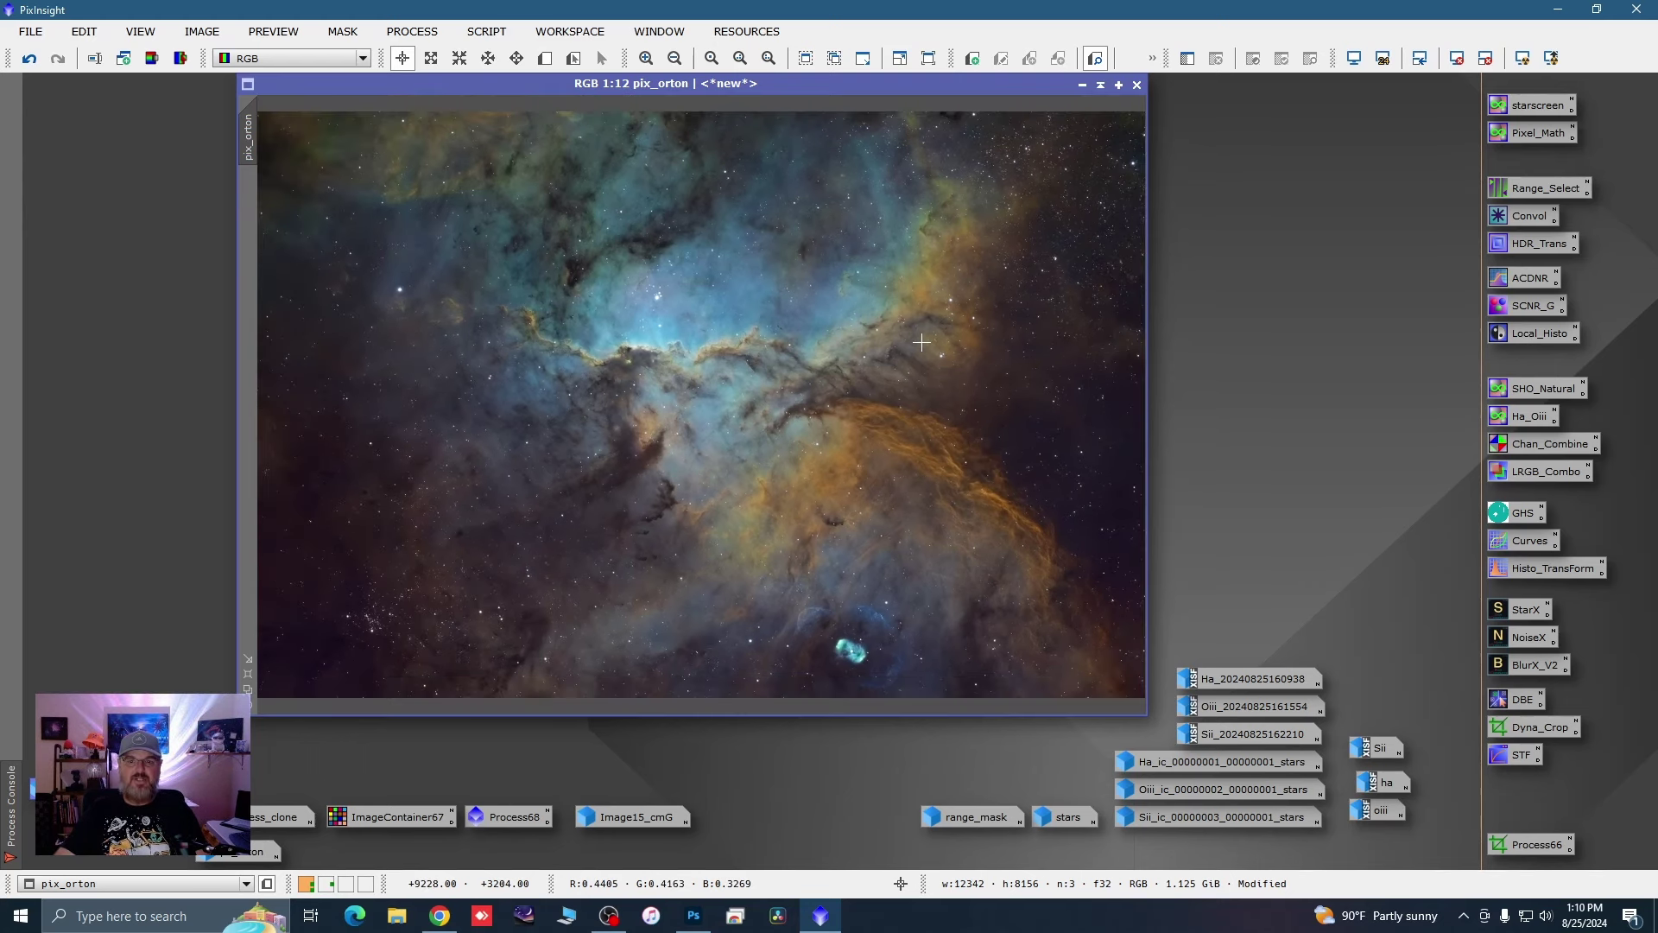
scroll(921, 343, "up", 5)
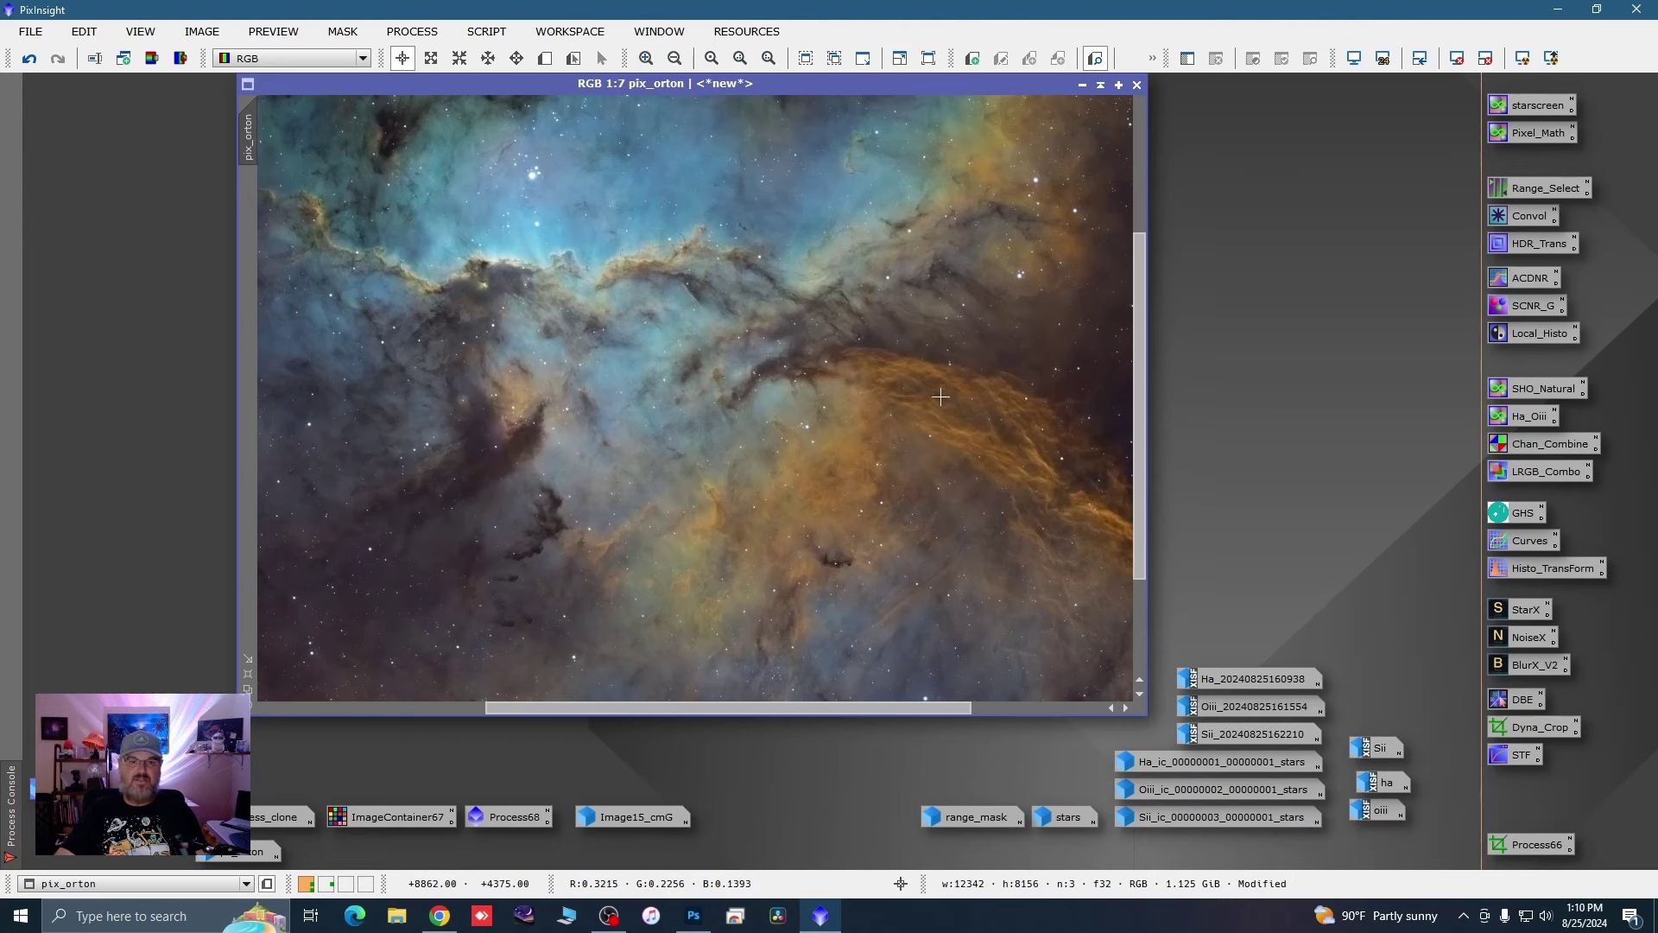
scroll(941, 396, "down", 1)
scroll(666, 326, "up", 1)
scroll(681, 327, "down", 1)
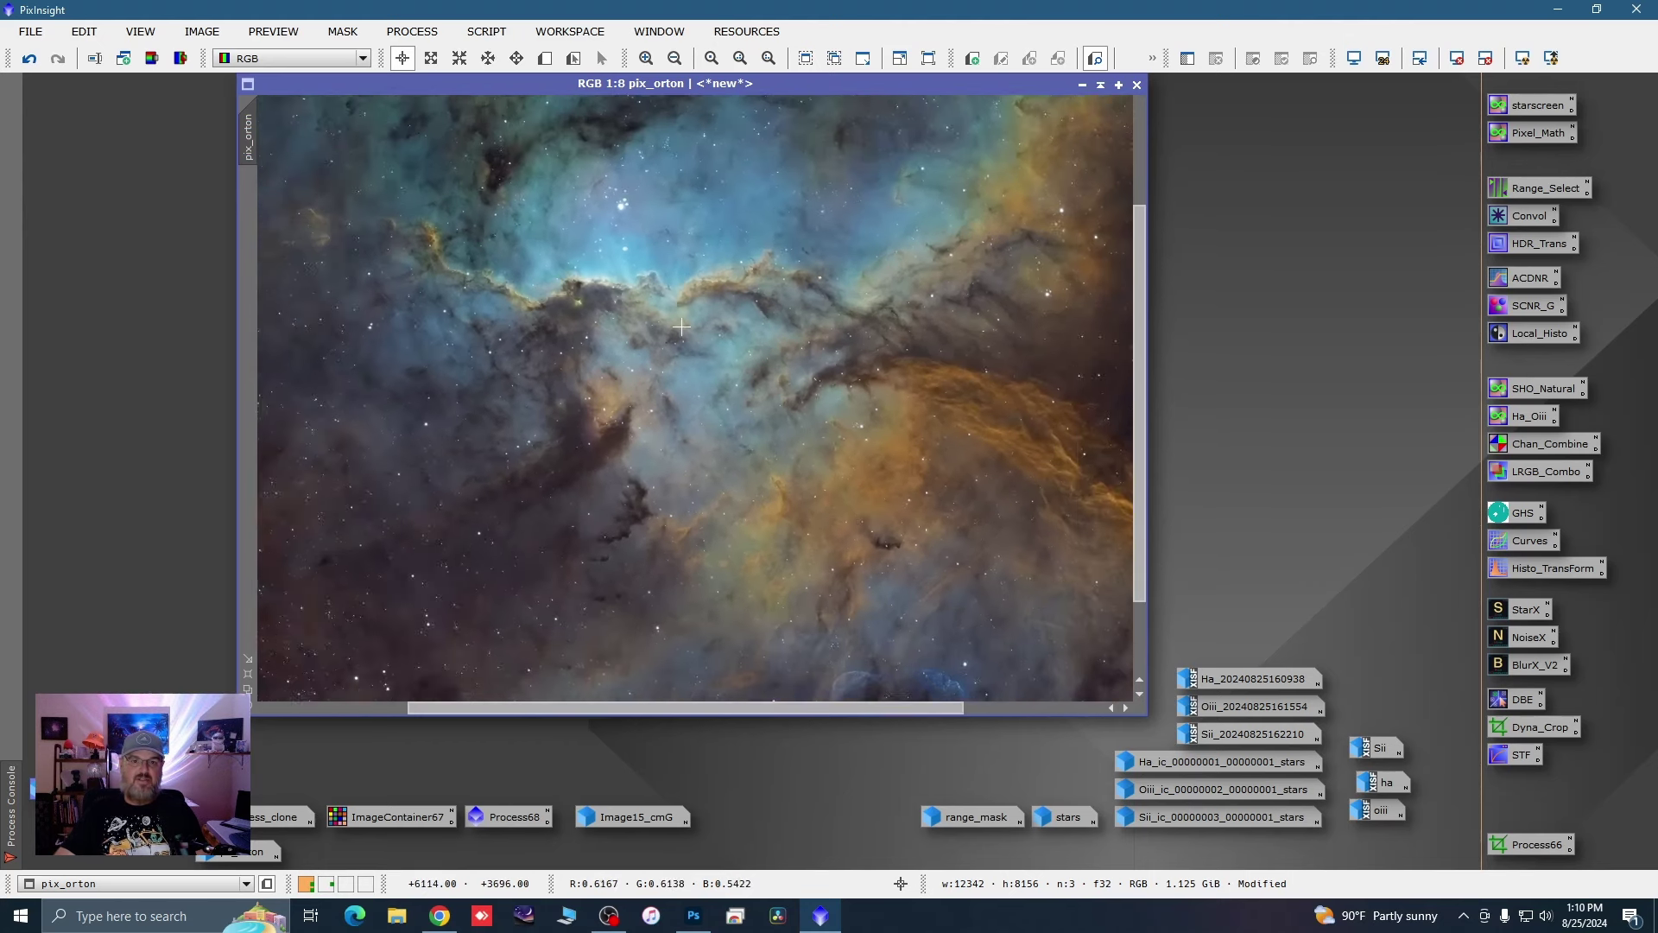
scroll(682, 327, "down", 4)
scroll(769, 336, "down", 1)
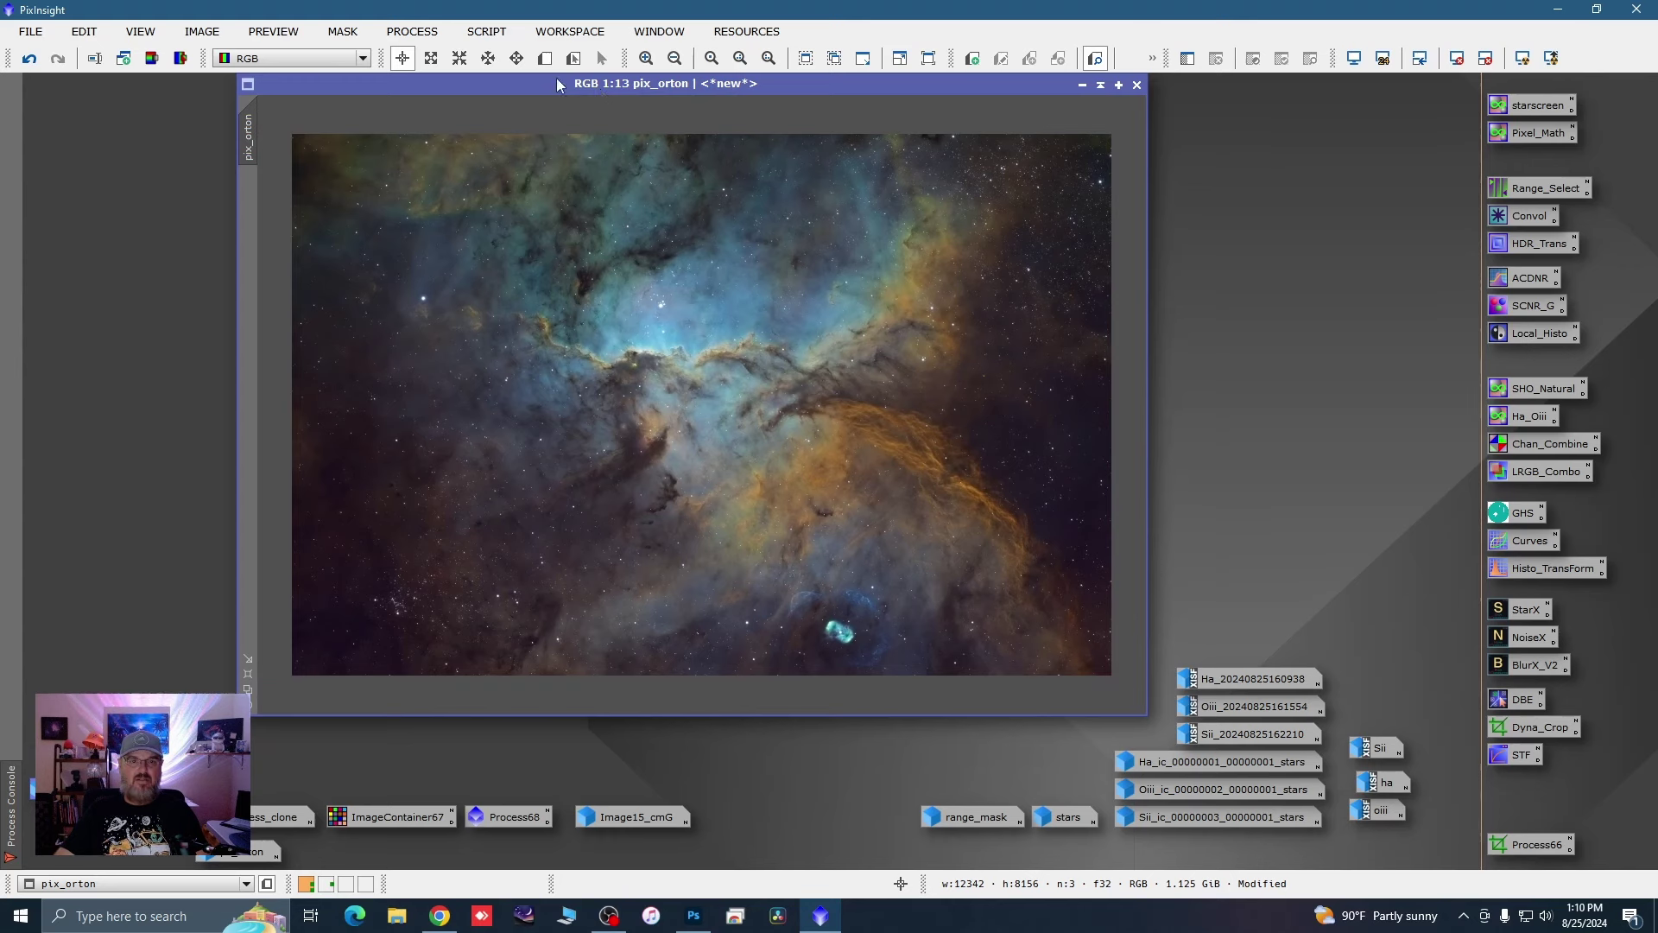
left_click_drag(543, 89, 459, 104)
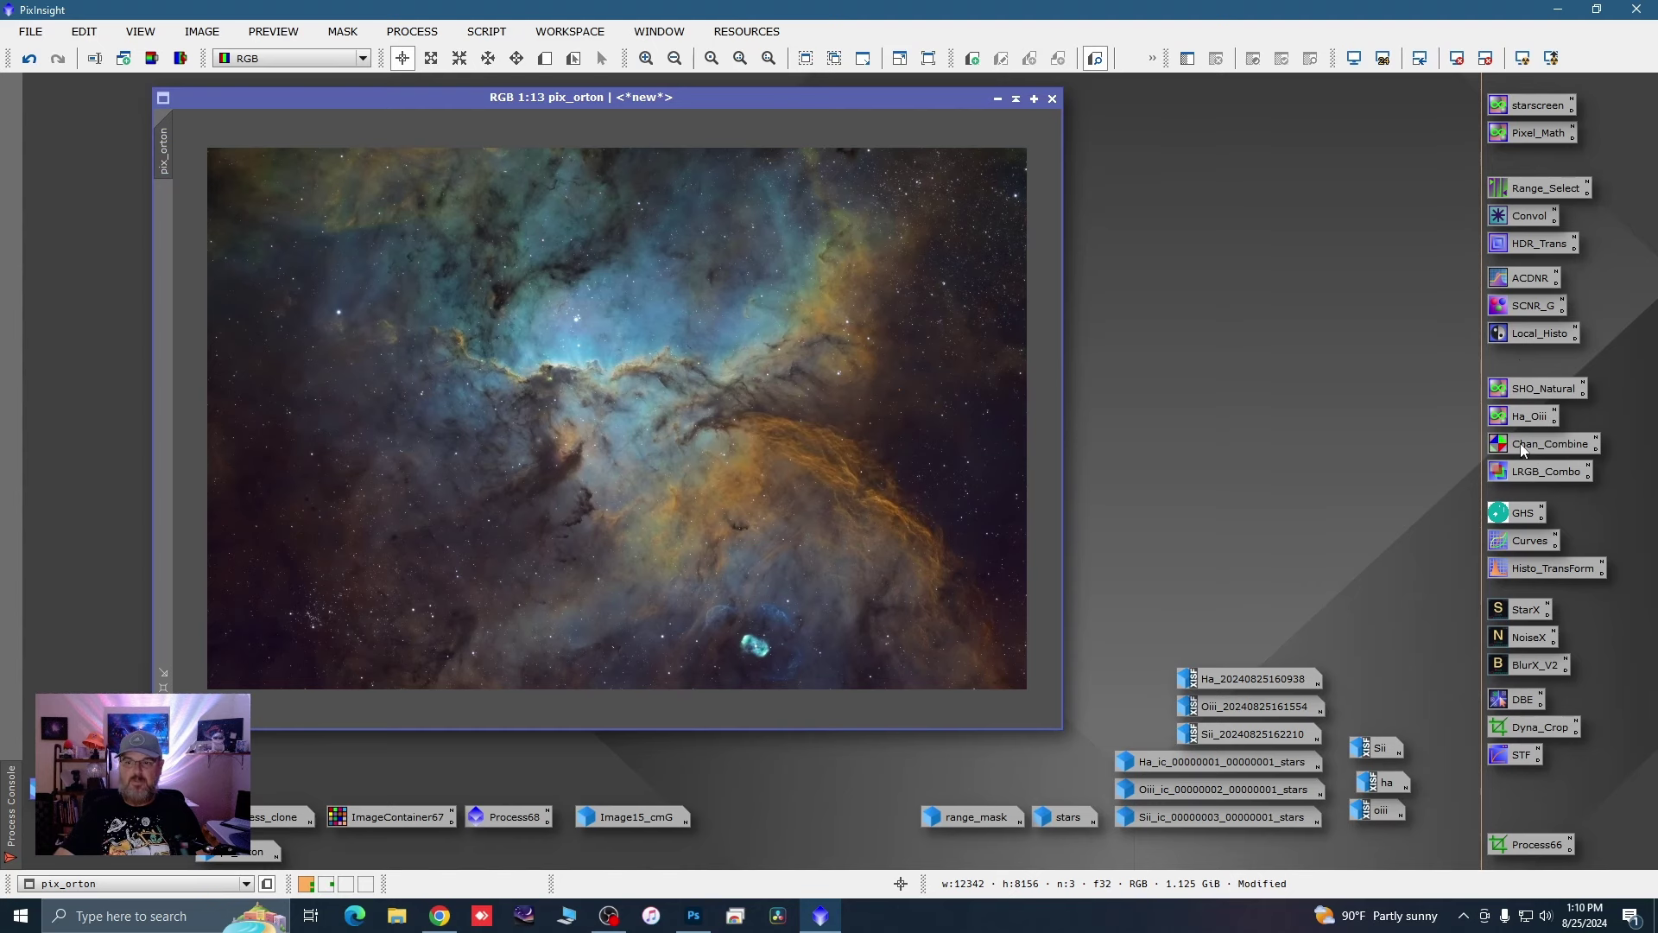
Step: Shape a lightness contrast curve in CurvesTransformation with real-time preview, lifting 0.17085 to 0.21134
double_click(1524, 543)
left_click(1092, 642)
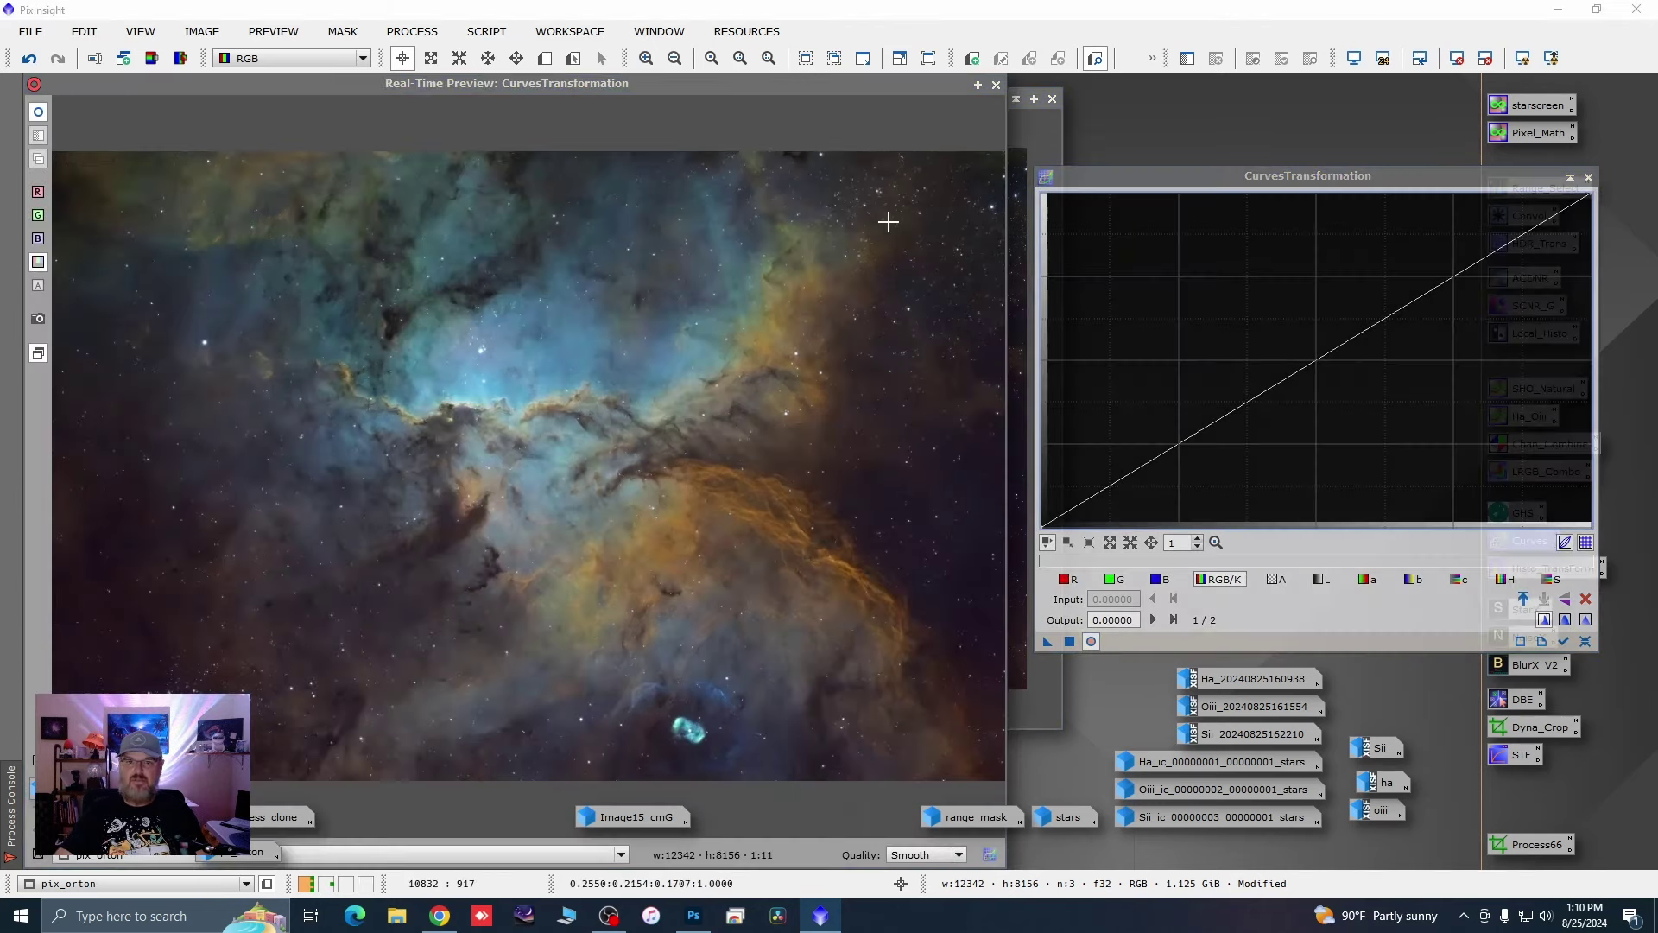
left_click(1319, 579)
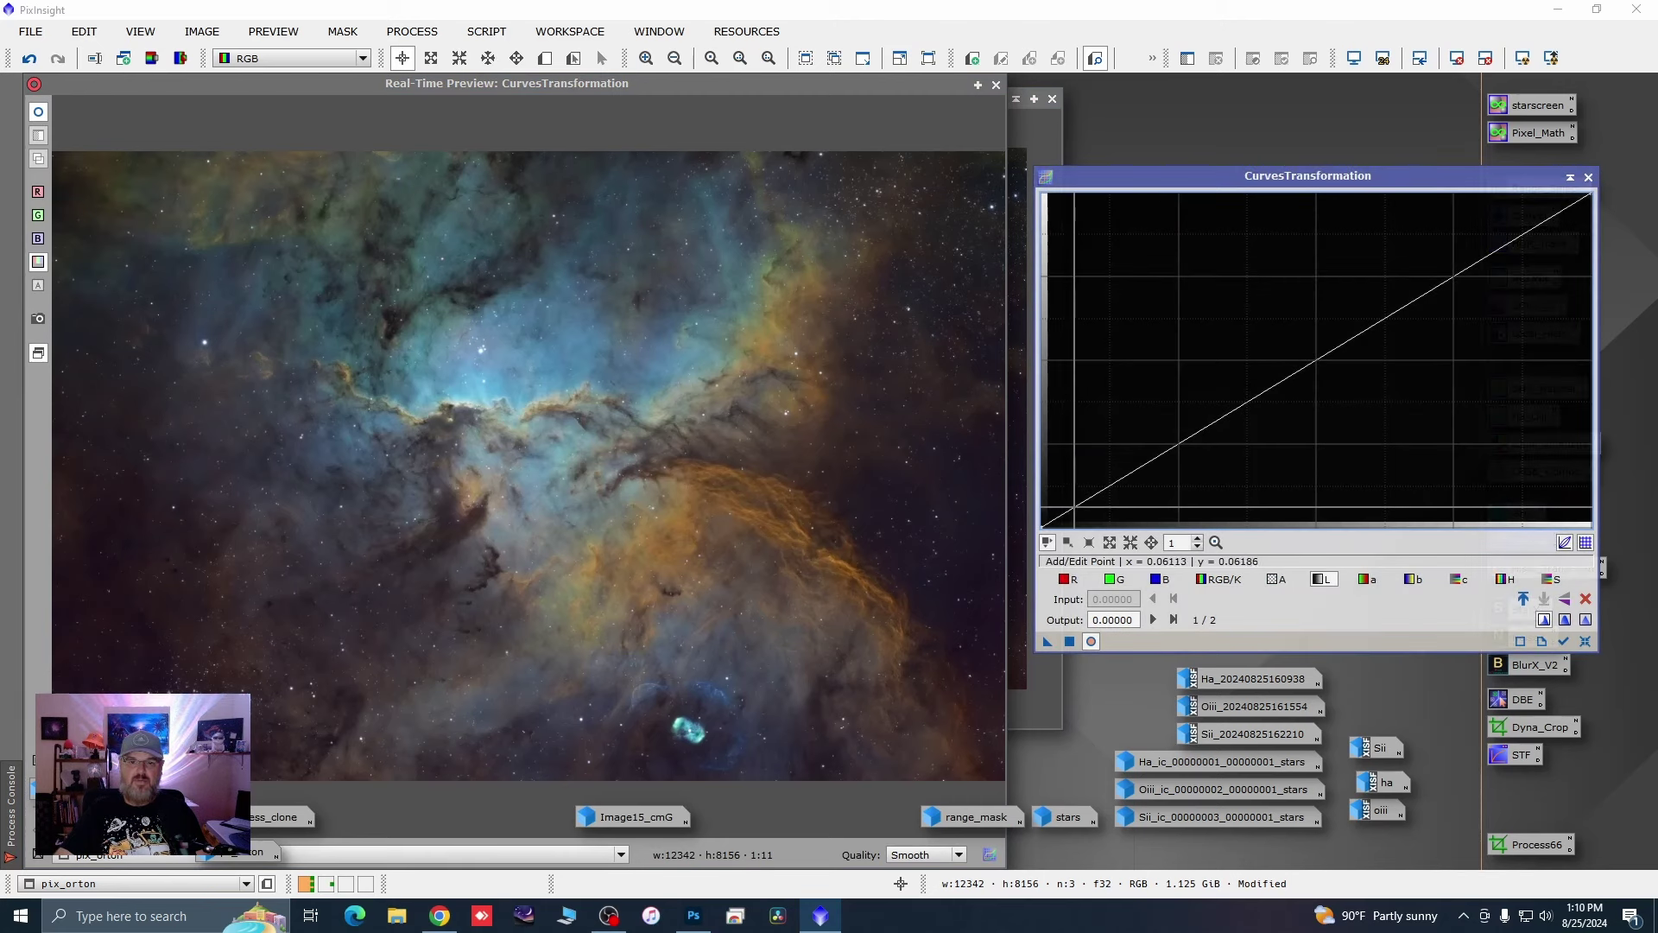
left_click(1074, 508)
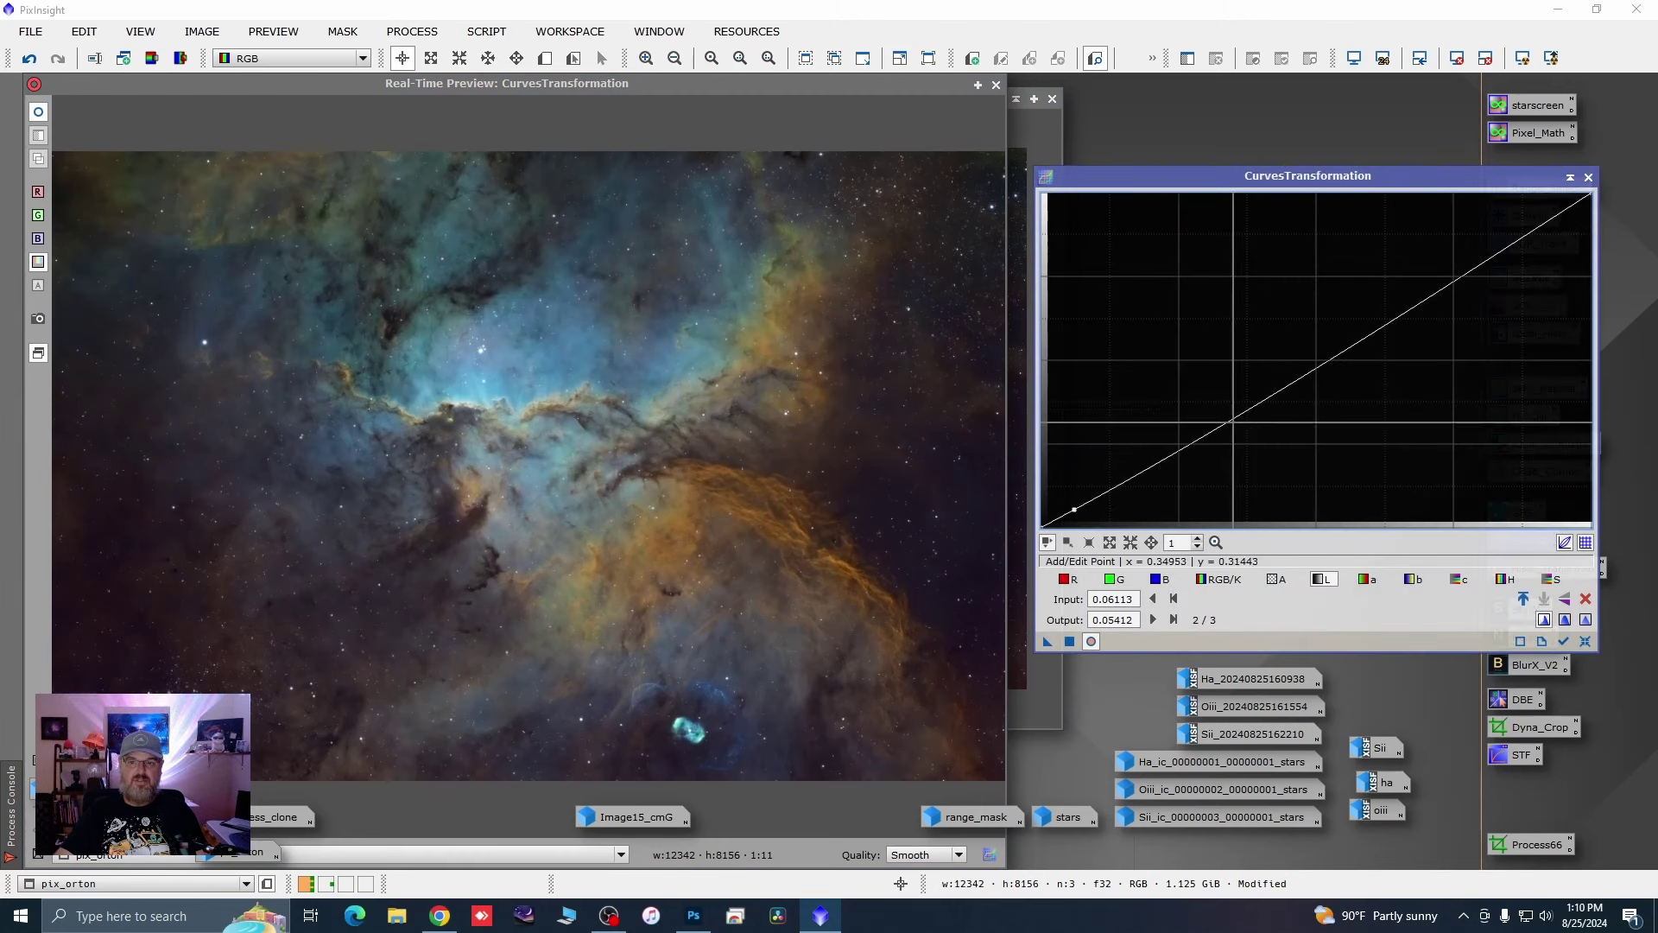
left_click(1250, 403)
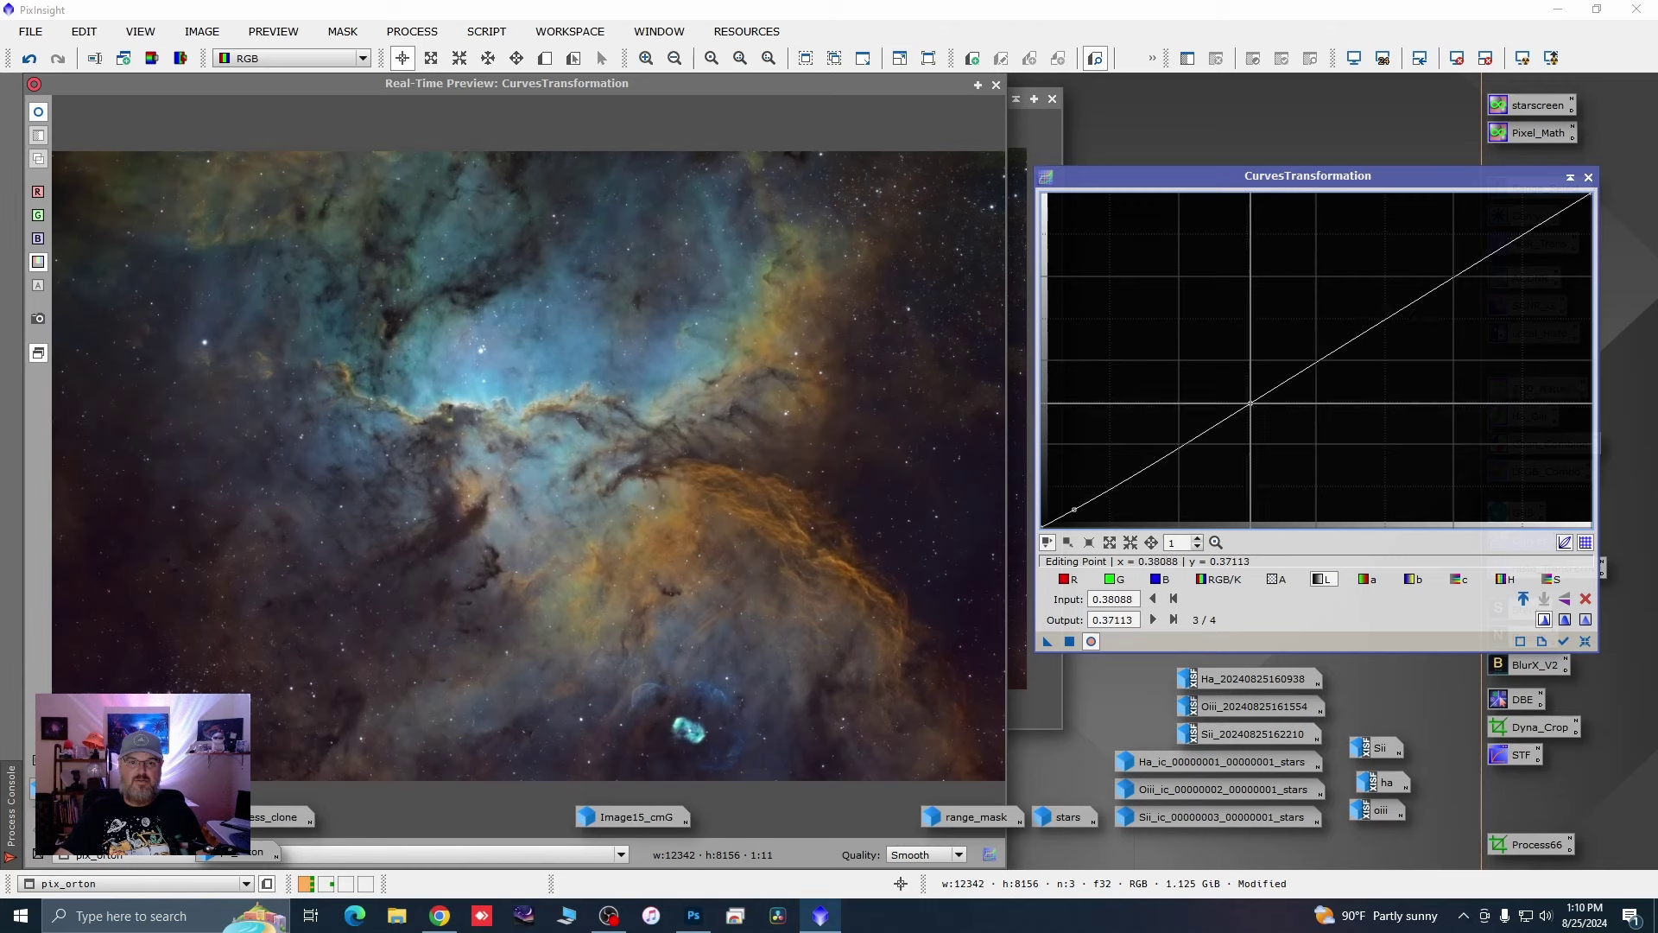
left_click_drag(1249, 402, 1255, 407)
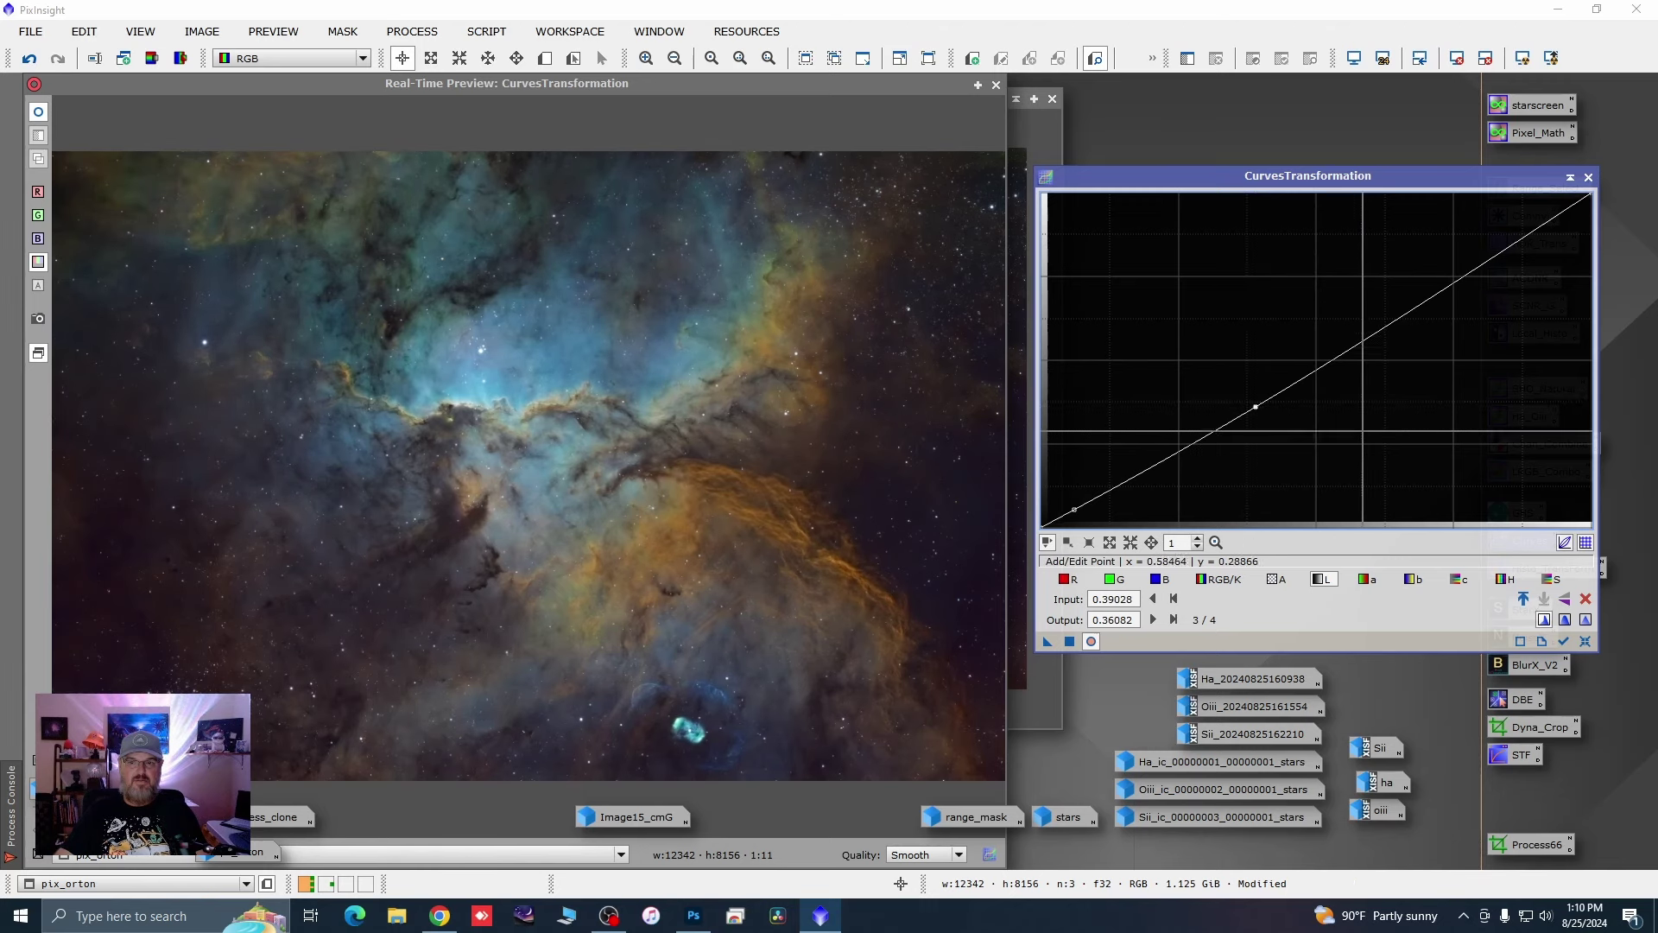
left_click_drag(1417, 304, 1419, 302)
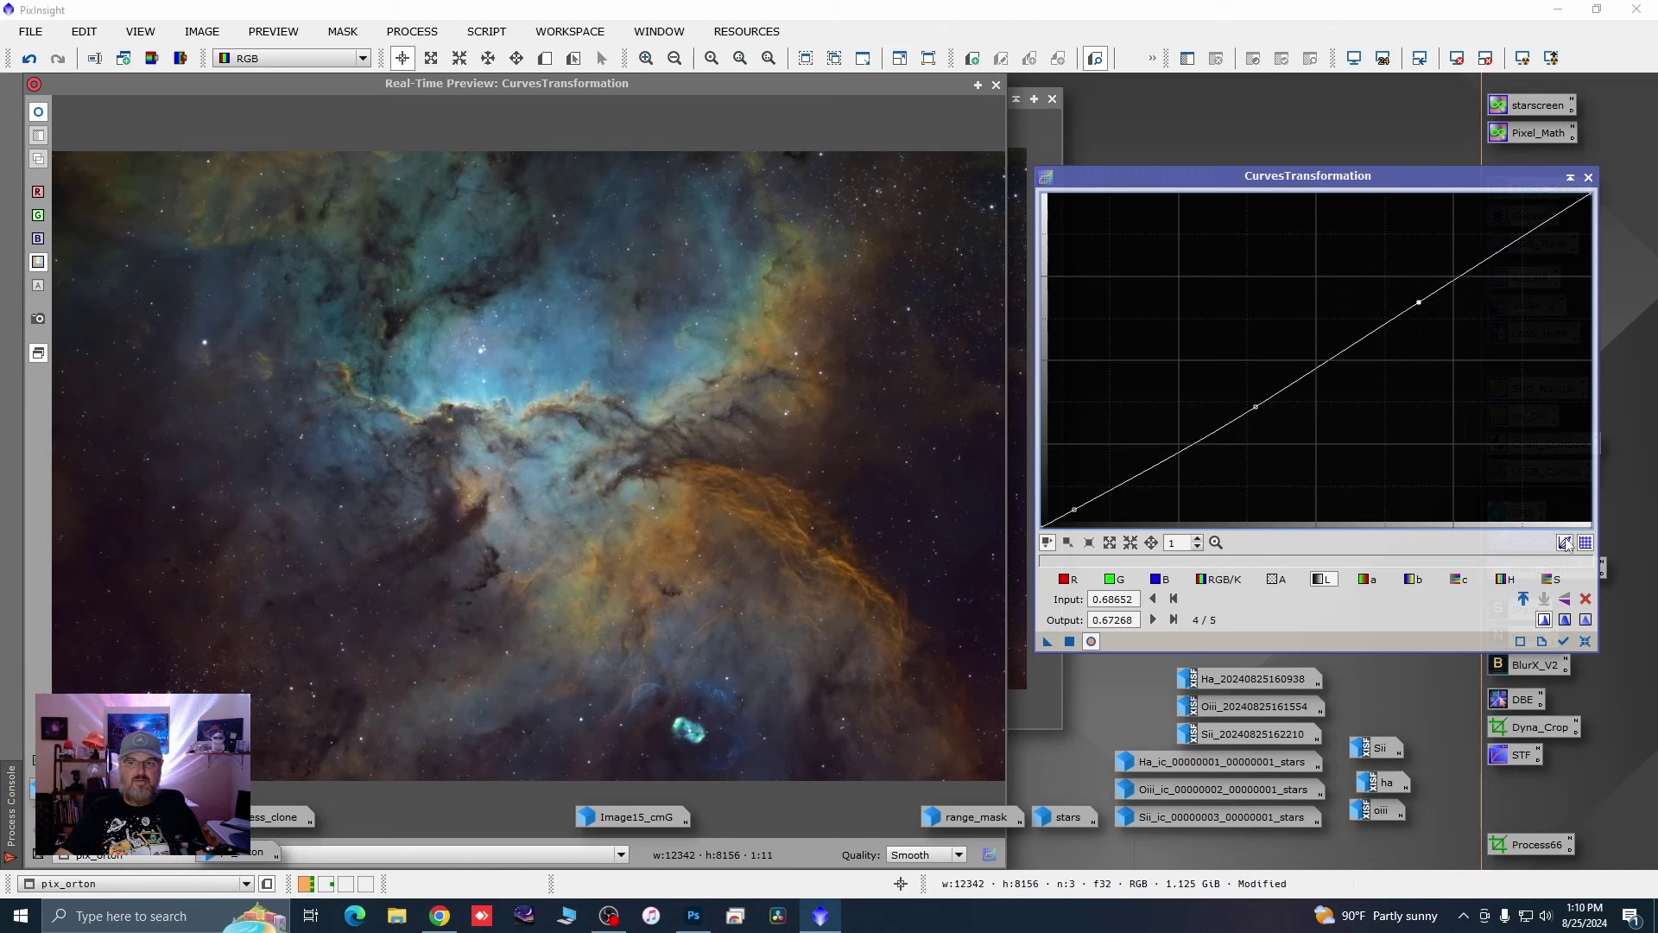
Step: Raise the saturation curve, apply the curves to pix_orton, then reset and close the tool and preview
left_click(1527, 579)
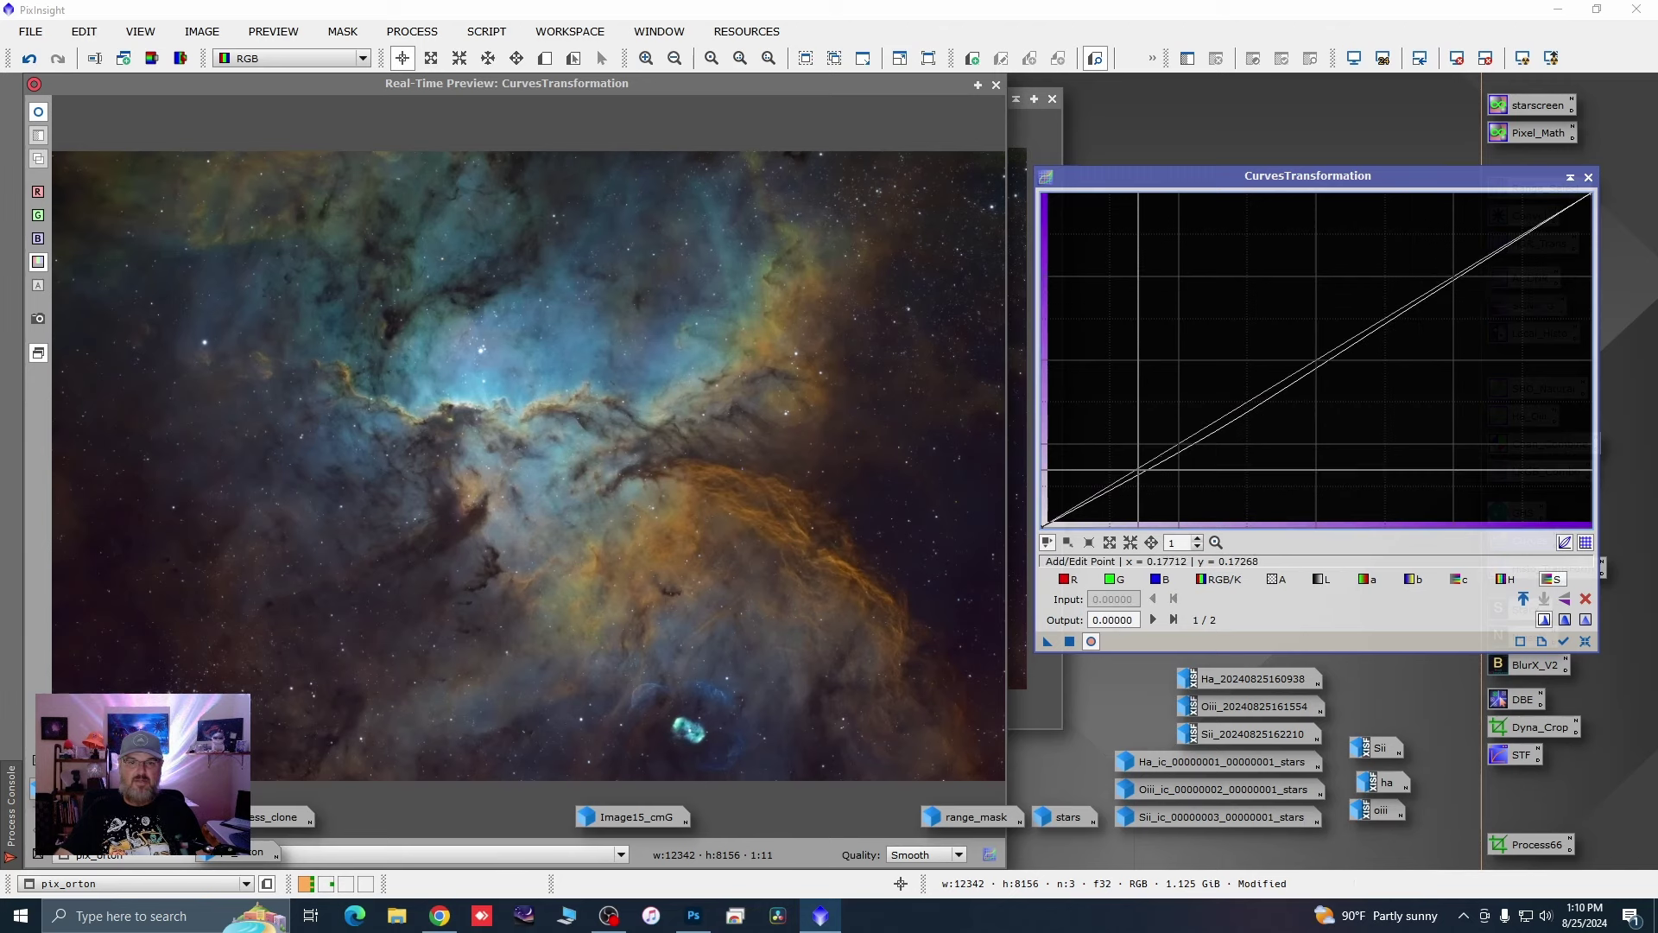
left_click(1135, 456)
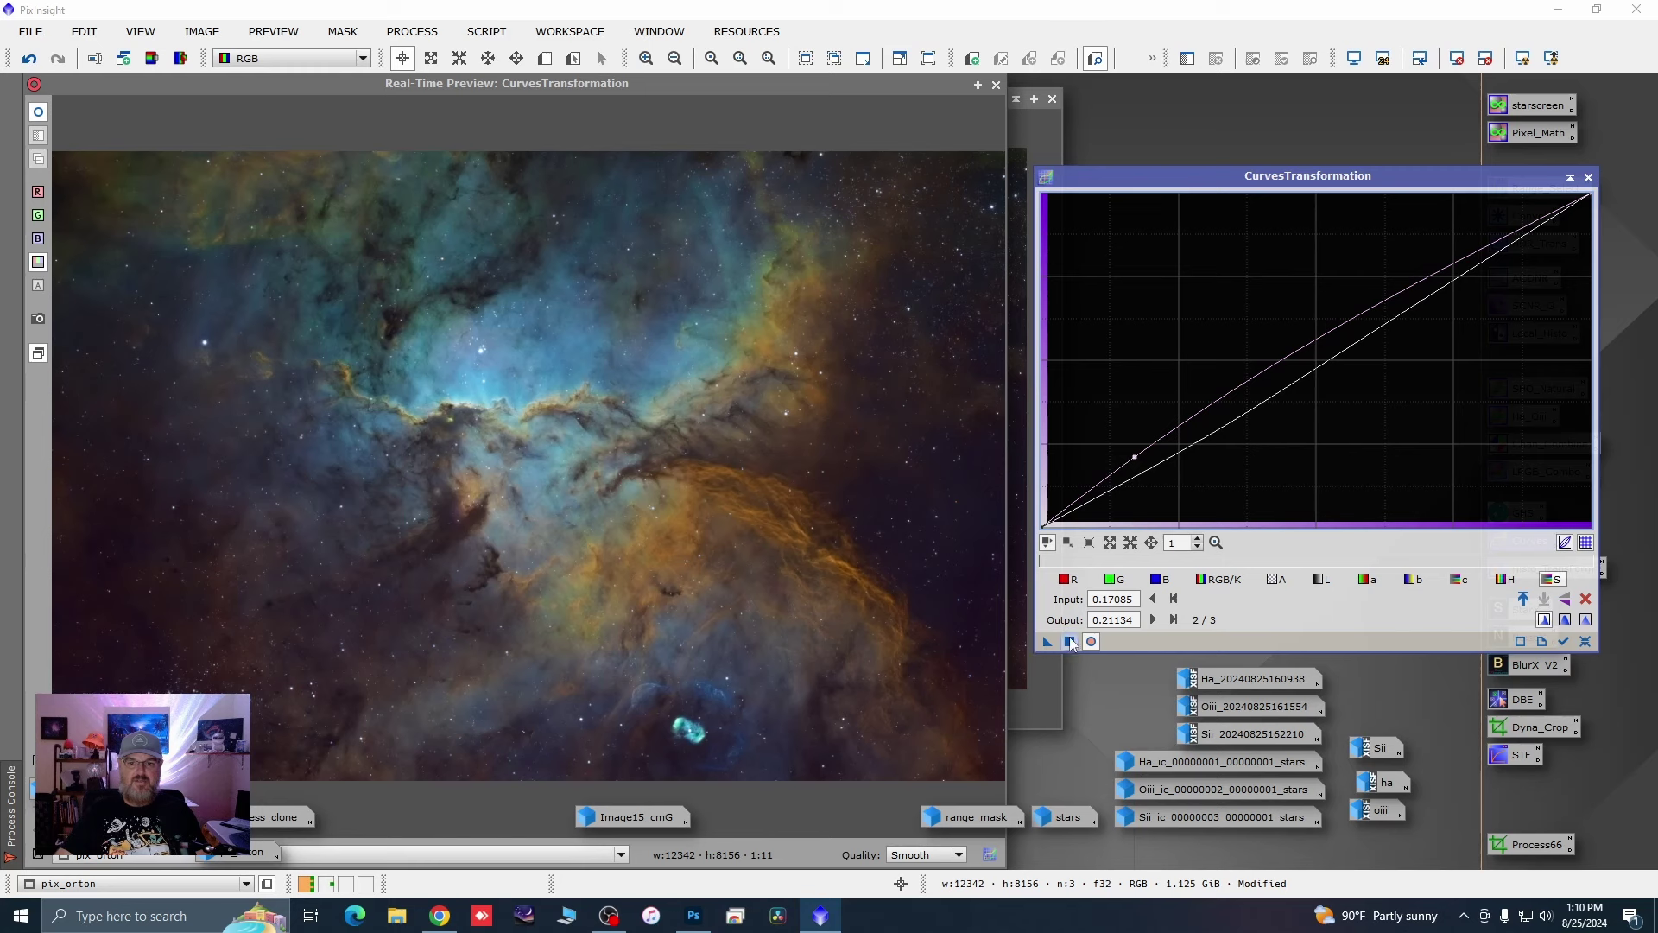
left_click(1069, 641)
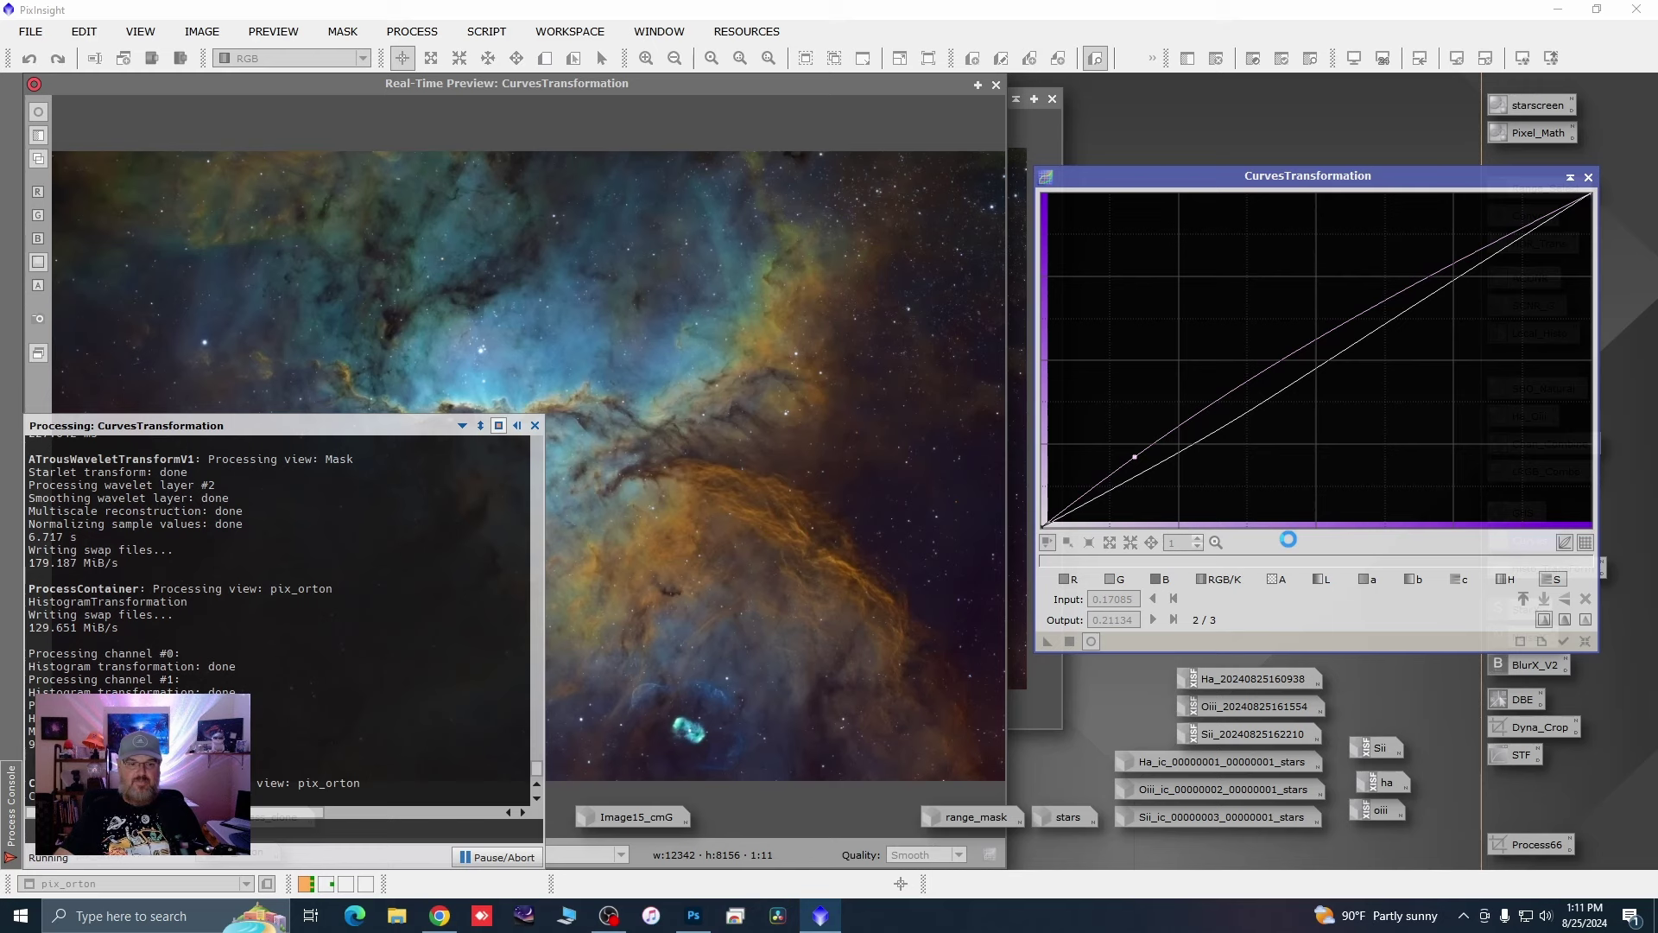
left_click(1586, 641)
left_click(1588, 177)
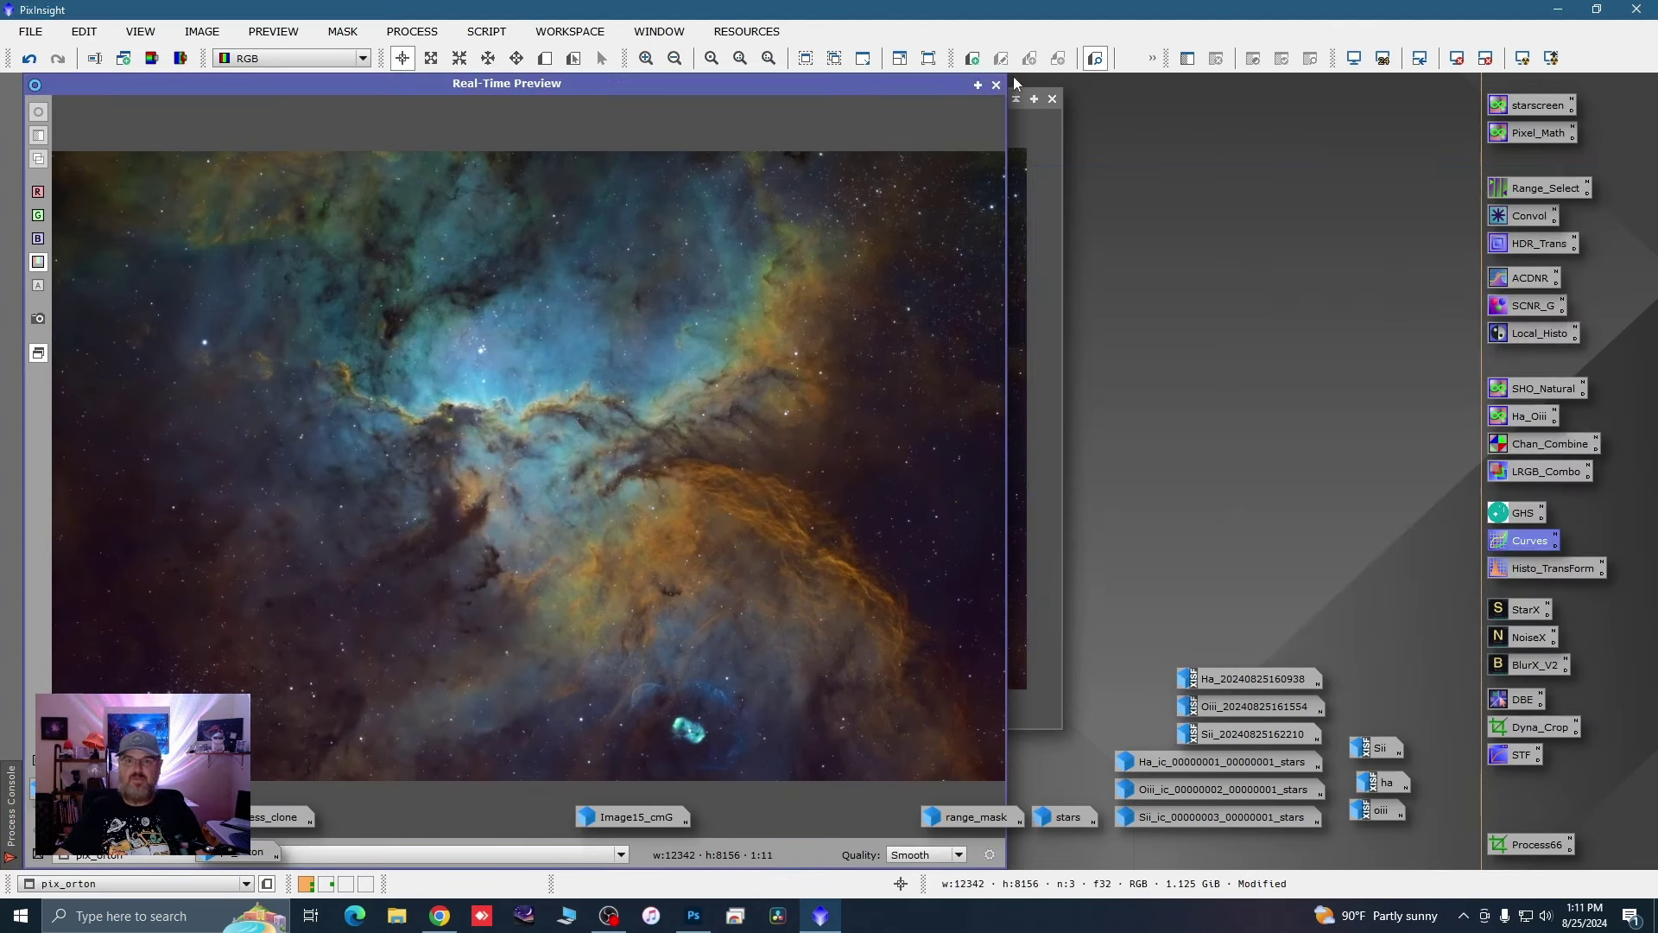
left_click(995, 84)
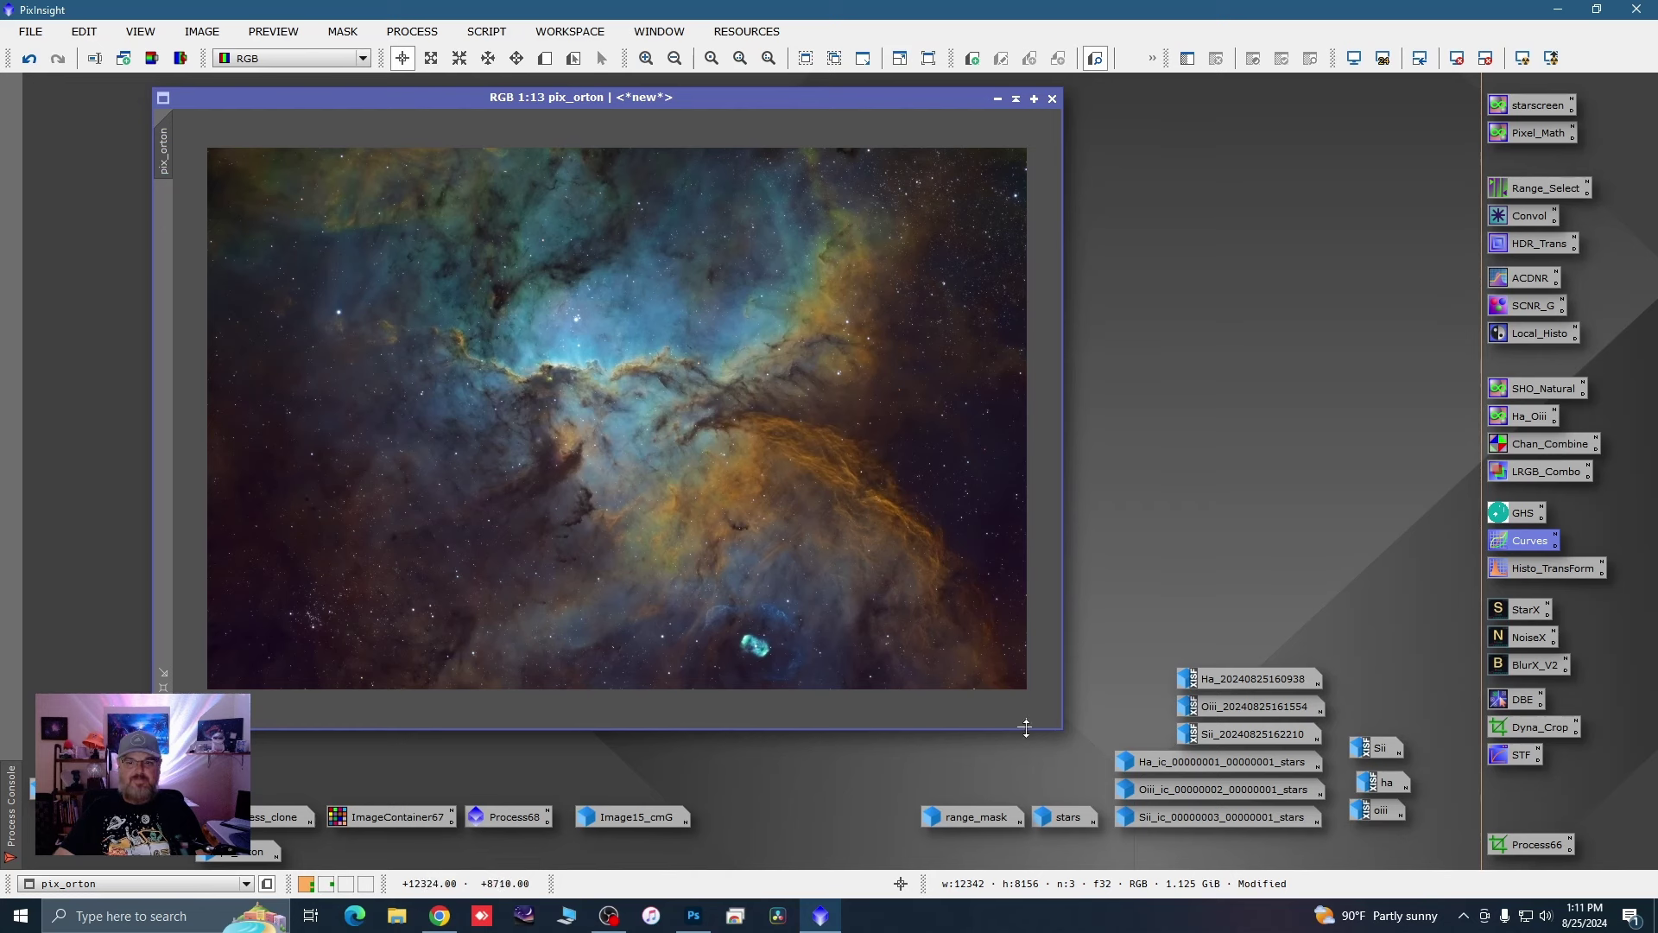
Step: Enlarge the pix_orton window from its lower-right corner and nudge it slightly left
left_click_drag(1068, 730, 1163, 683)
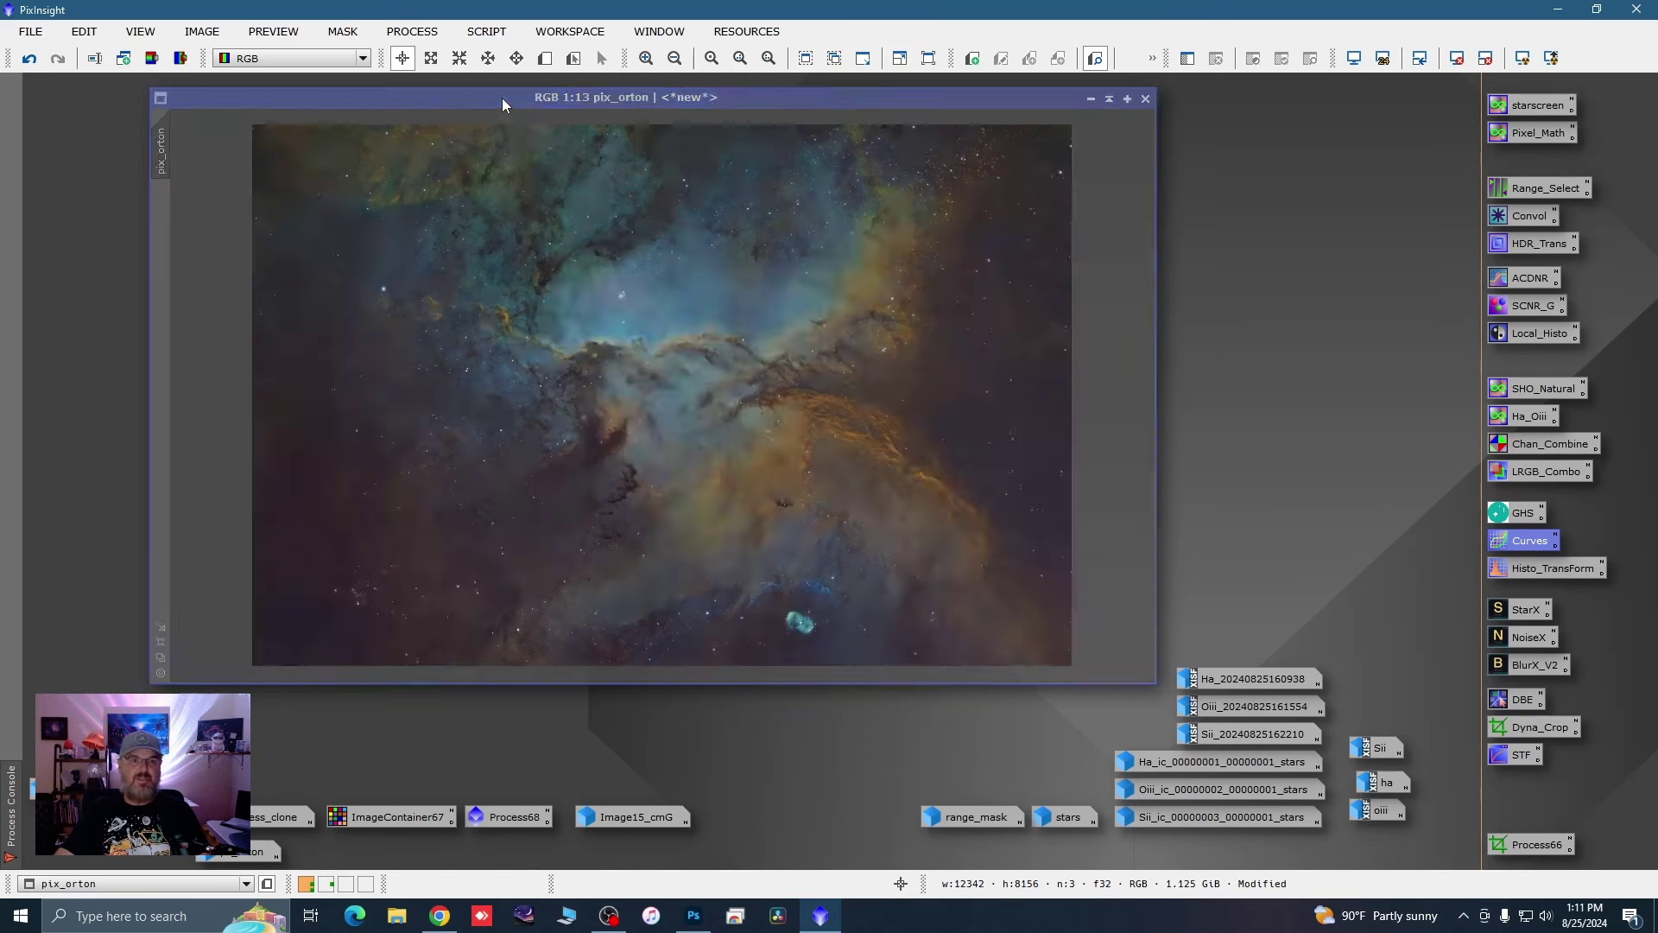
left_click_drag(501, 97, 478, 92)
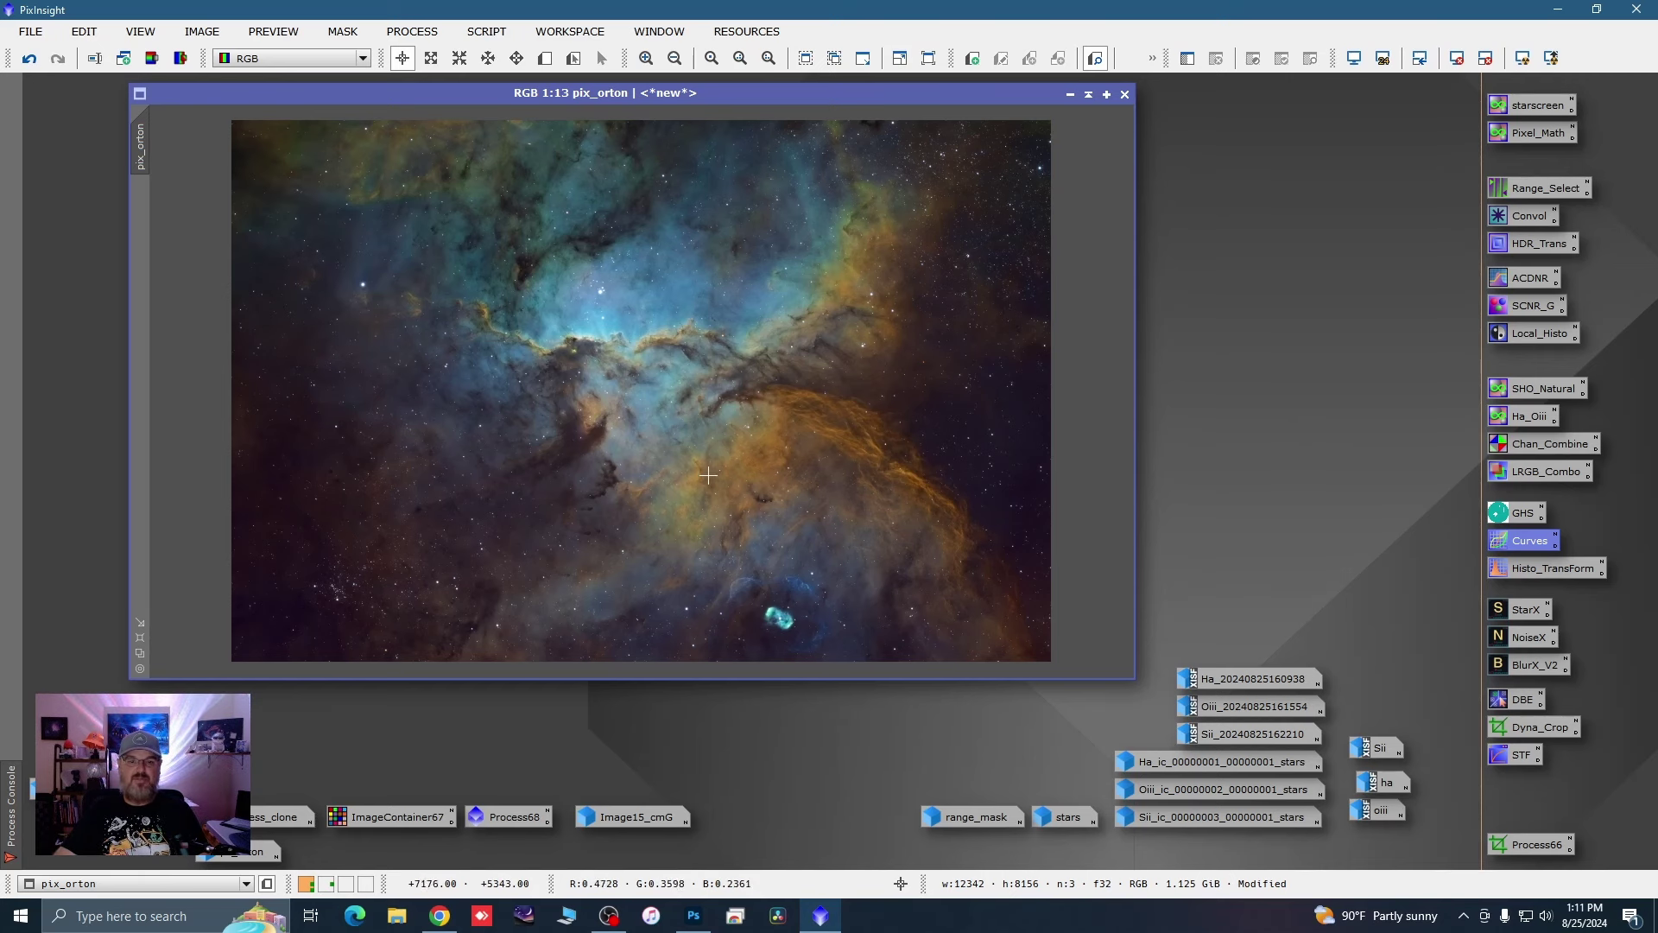
scroll(604, 405, "up", 2)
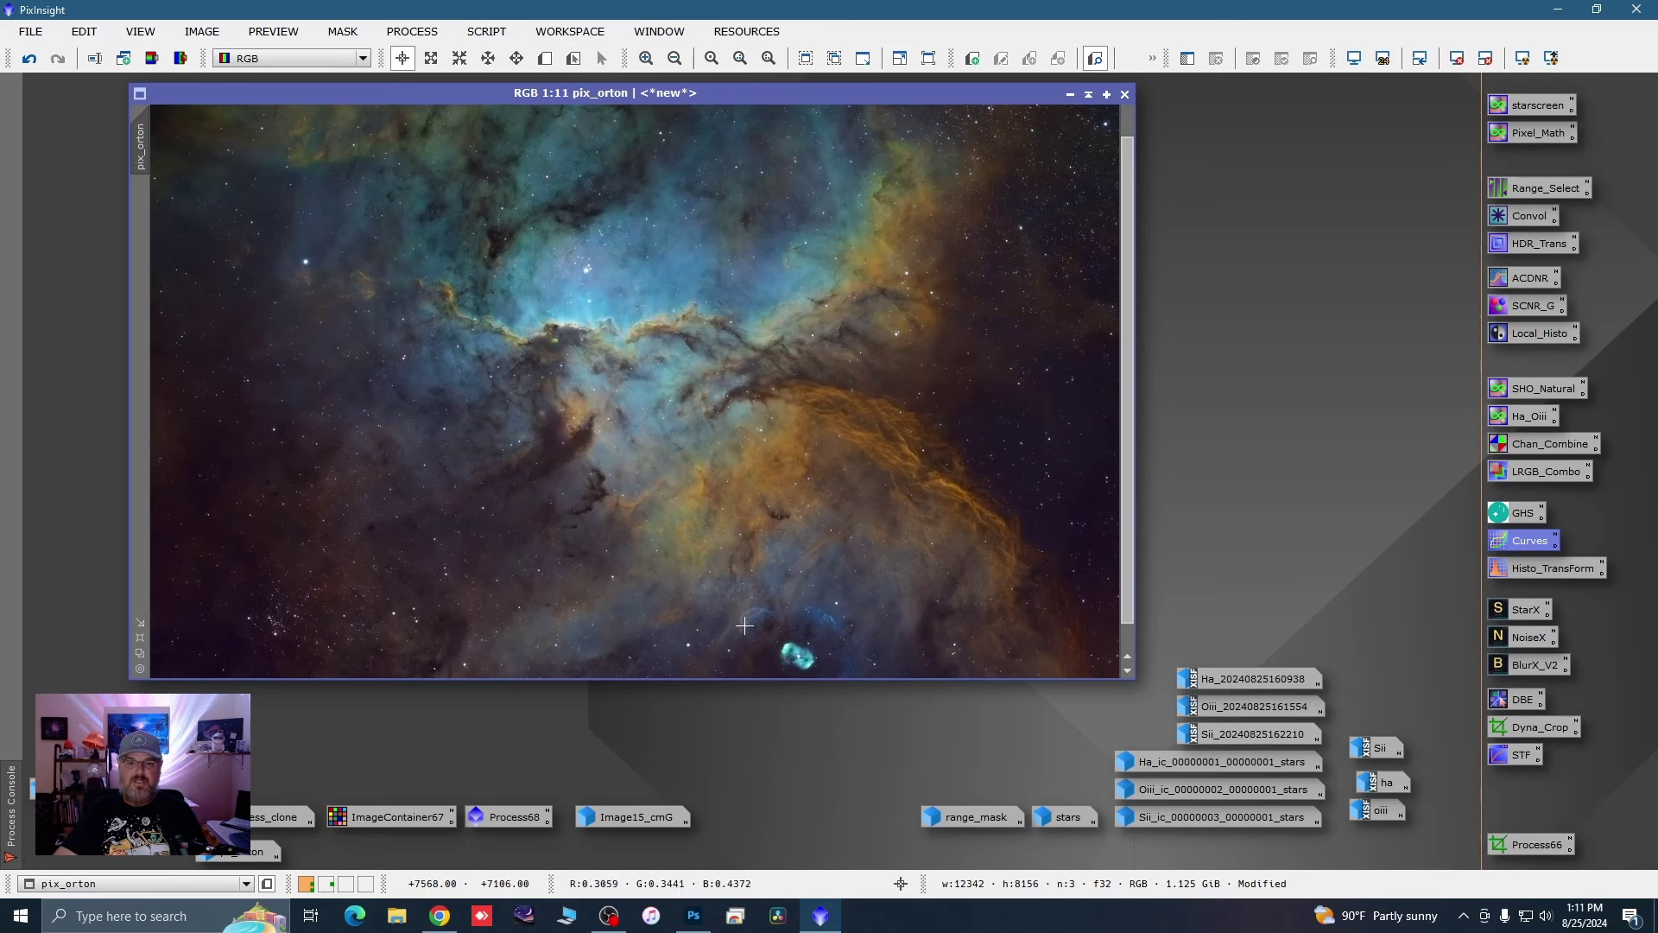
scroll(760, 615, "up", 3)
scroll(818, 622, "up", 3)
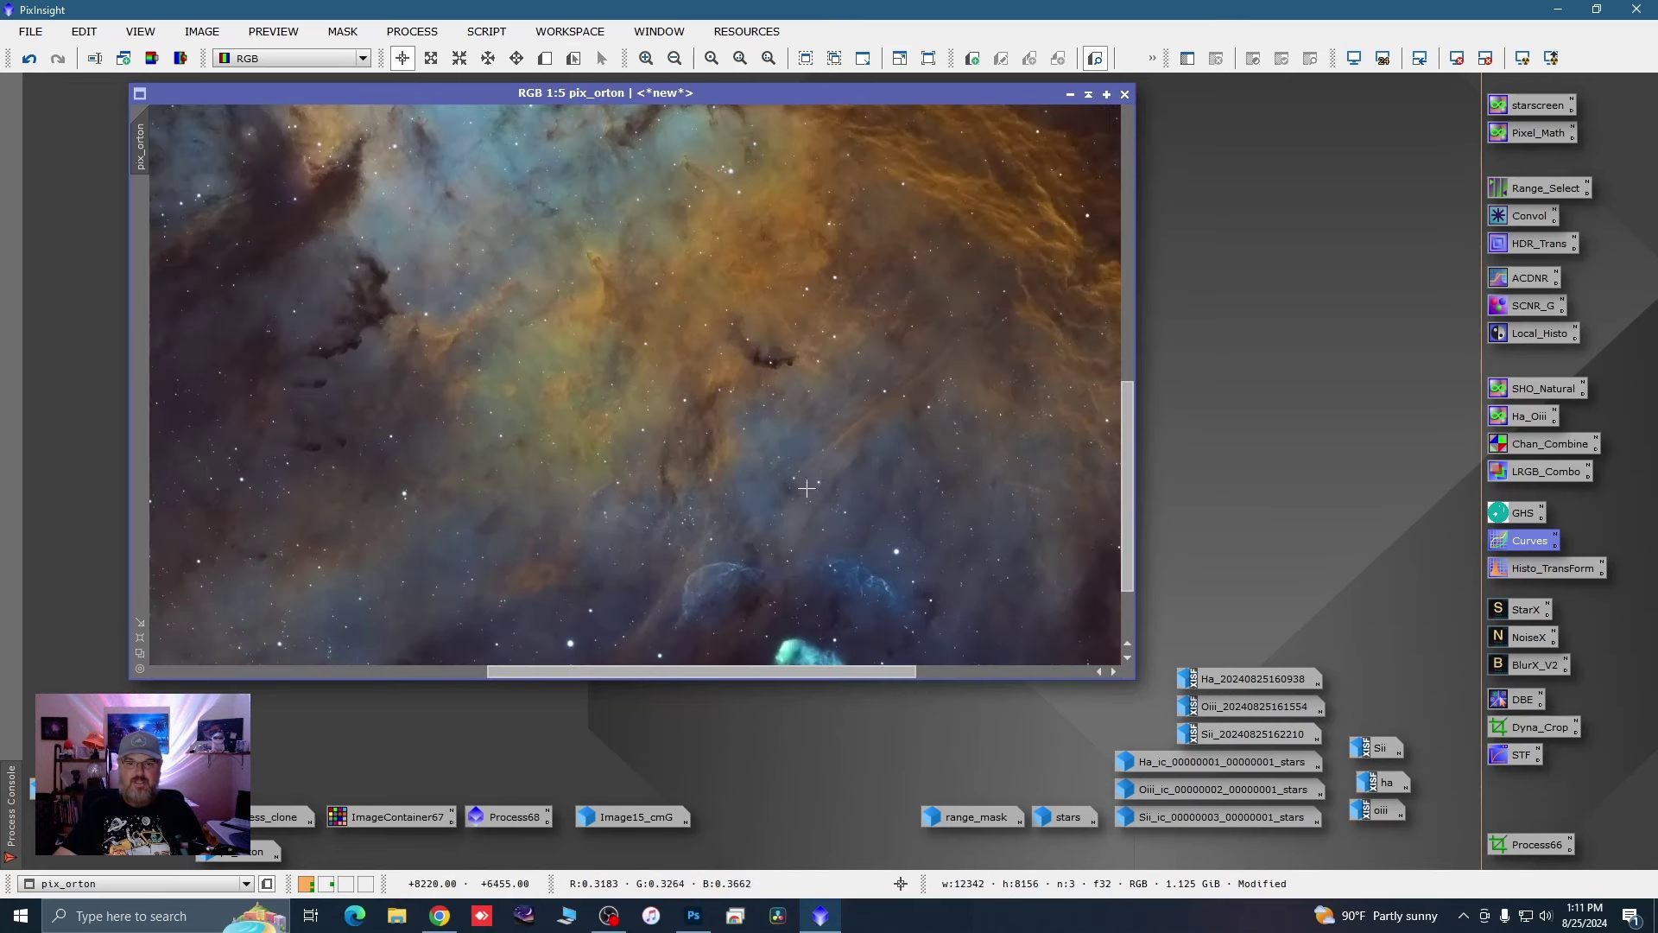
scroll(818, 622, "up", 1)
scroll(821, 547, "up", 1)
left_click_drag(1126, 529, 1126, 567)
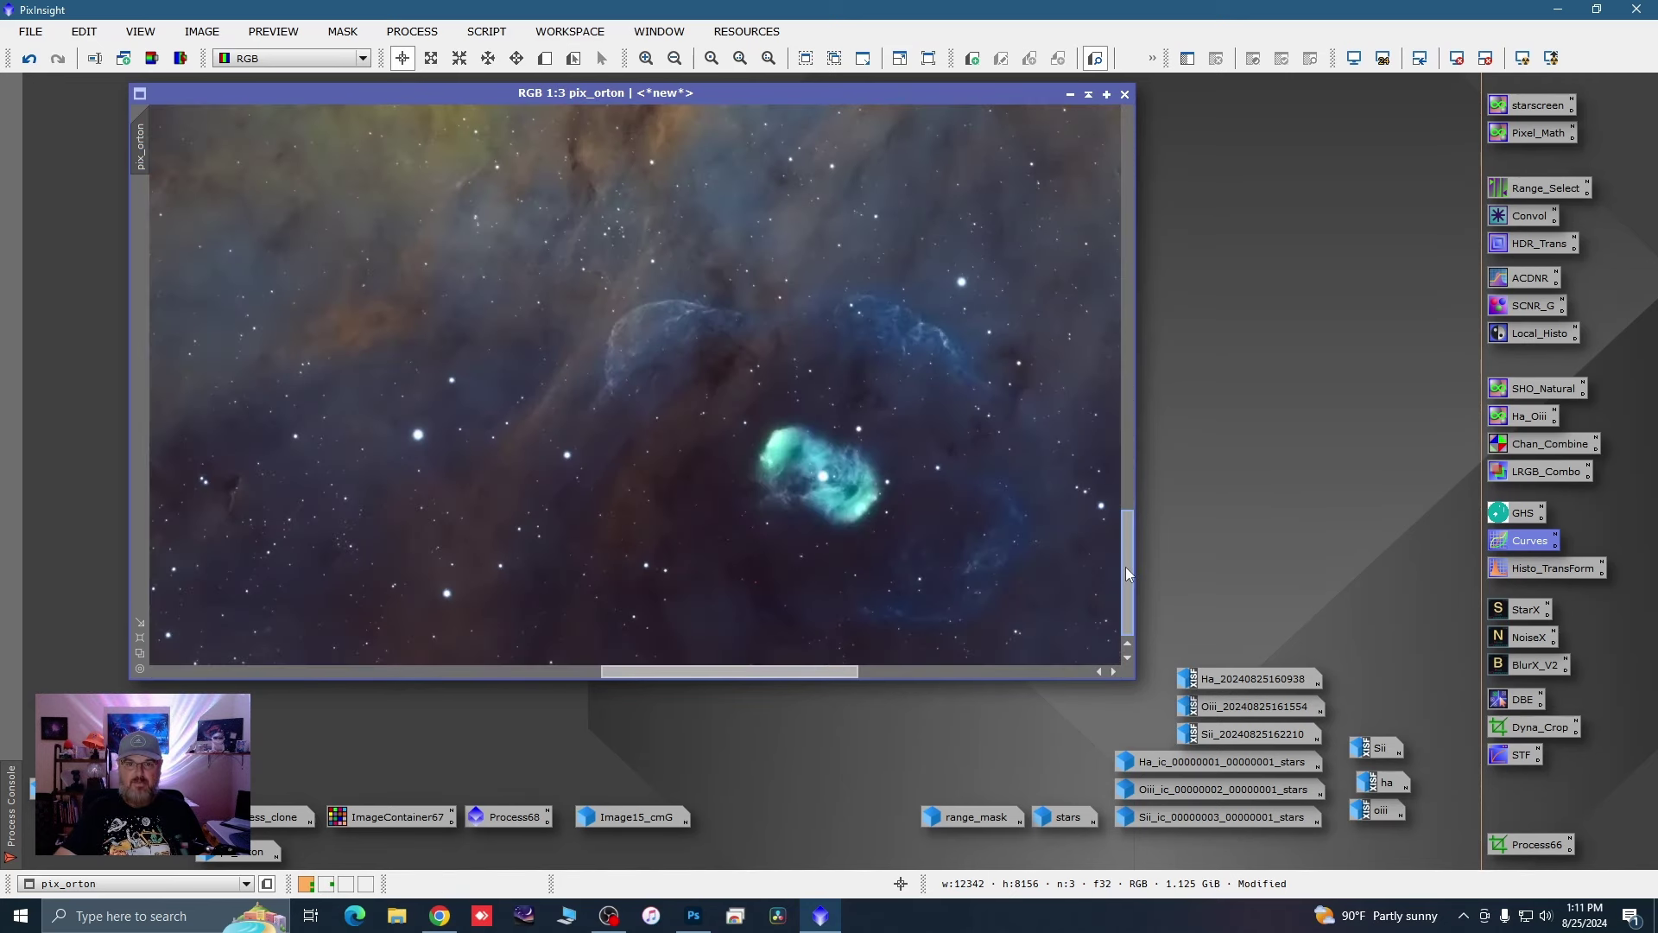
scroll(889, 522, "up", 2)
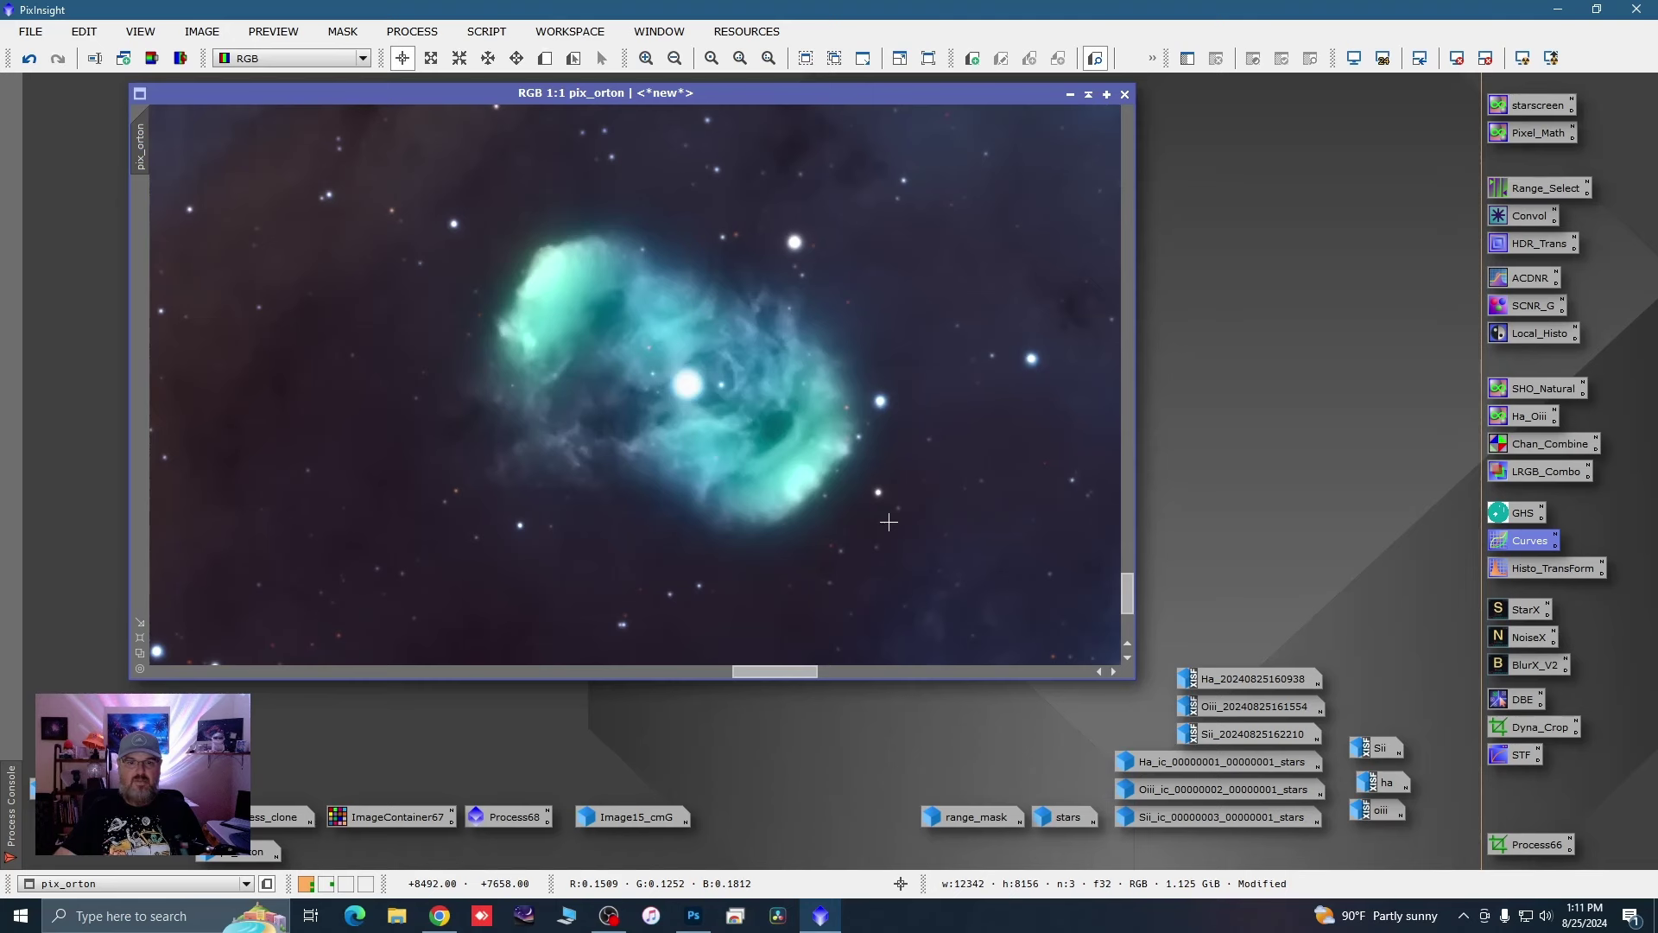
scroll(833, 398, "down", 2)
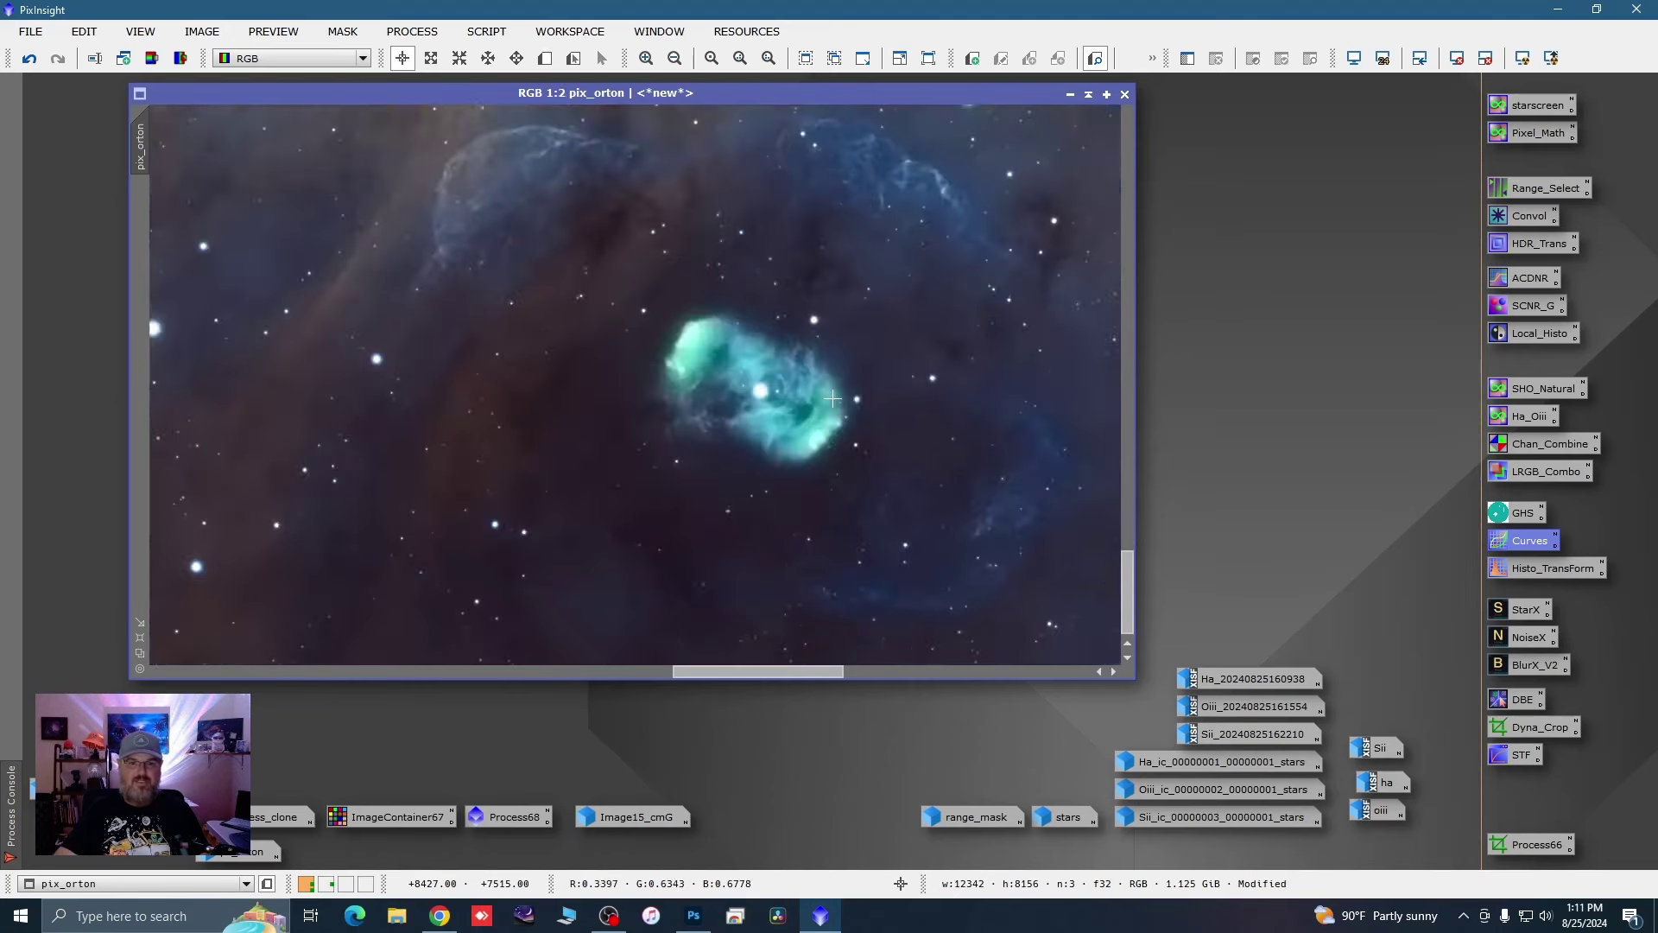
scroll(629, 284, "down", 9)
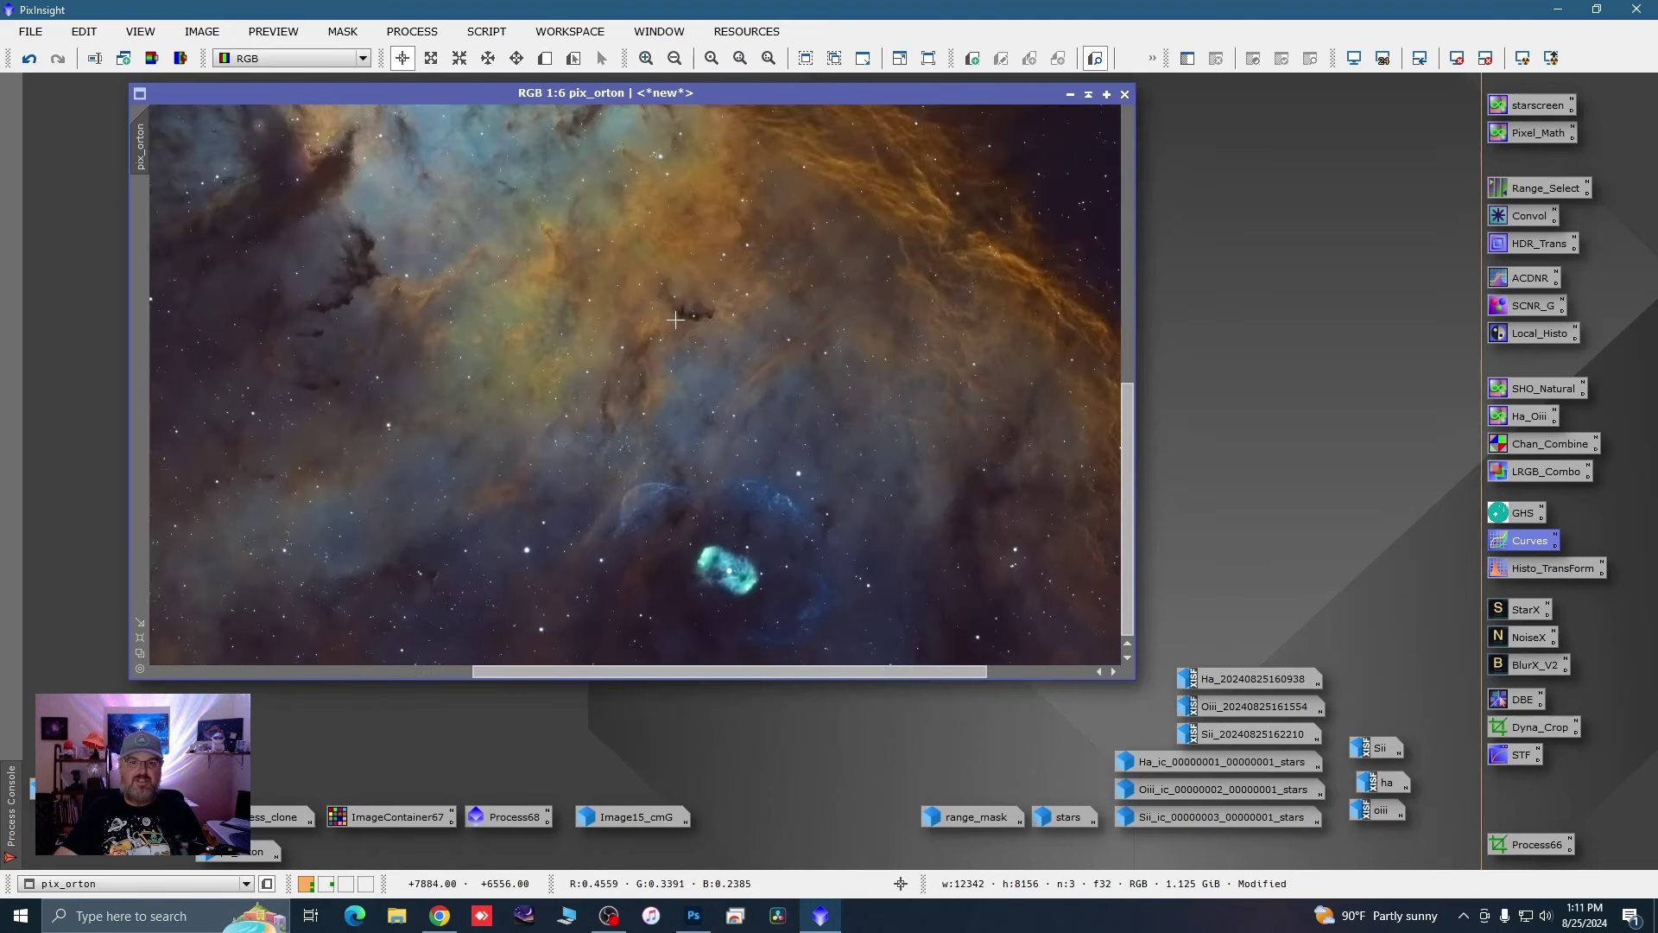
scroll(663, 378, "down", 1)
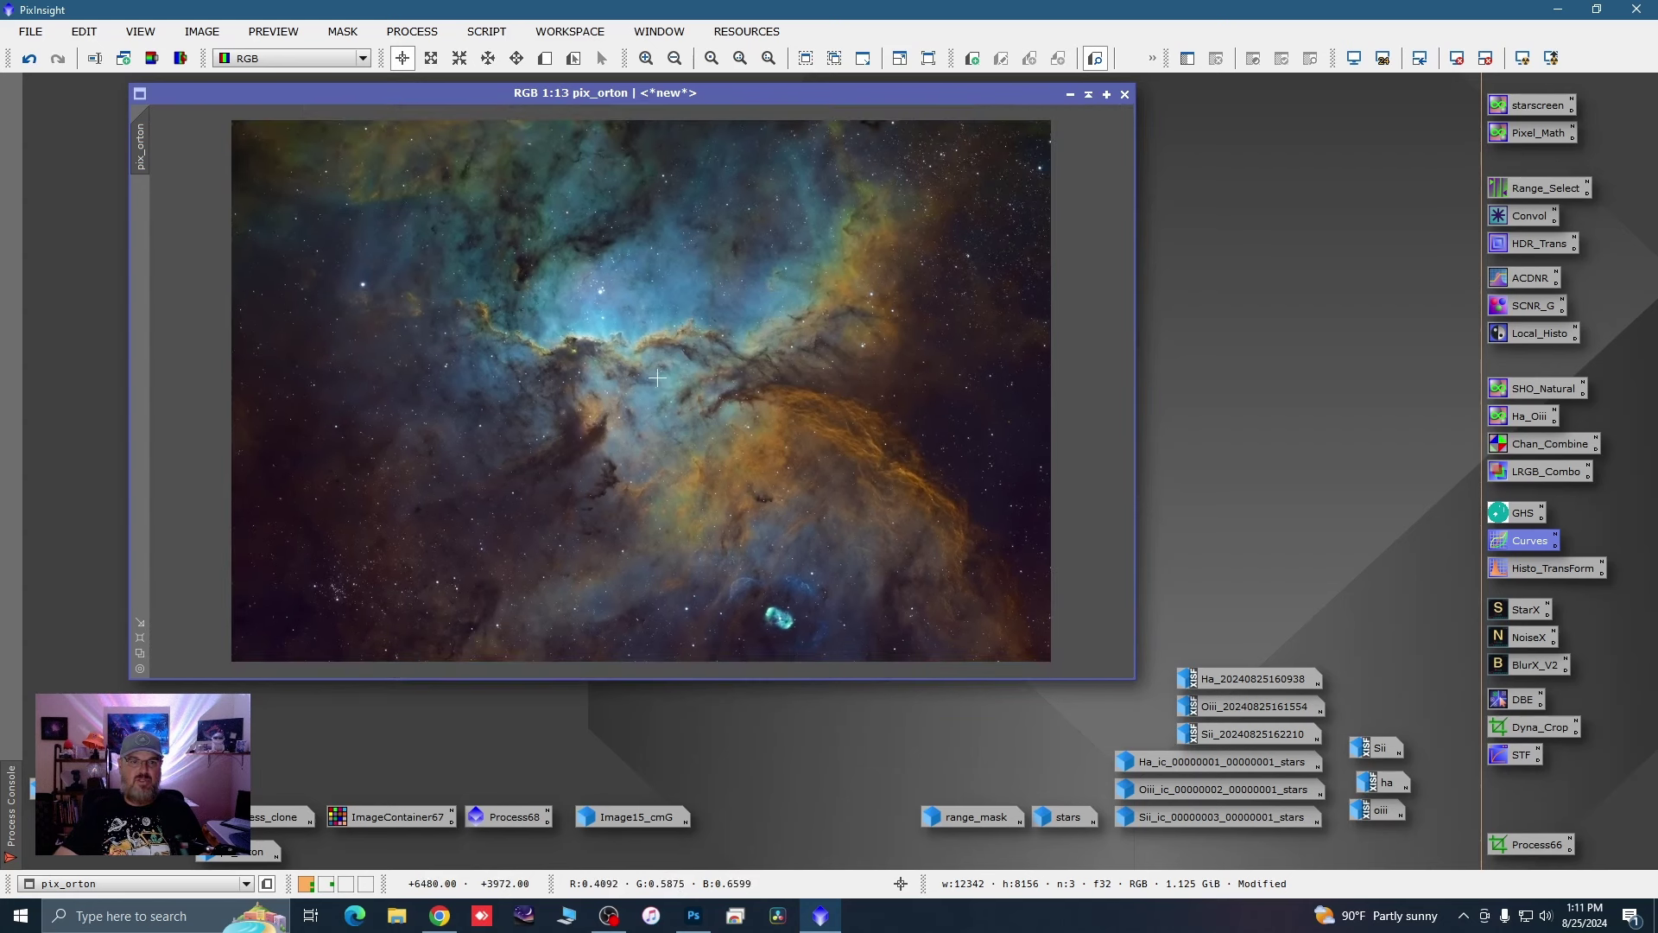
scroll(655, 378, "up", 1)
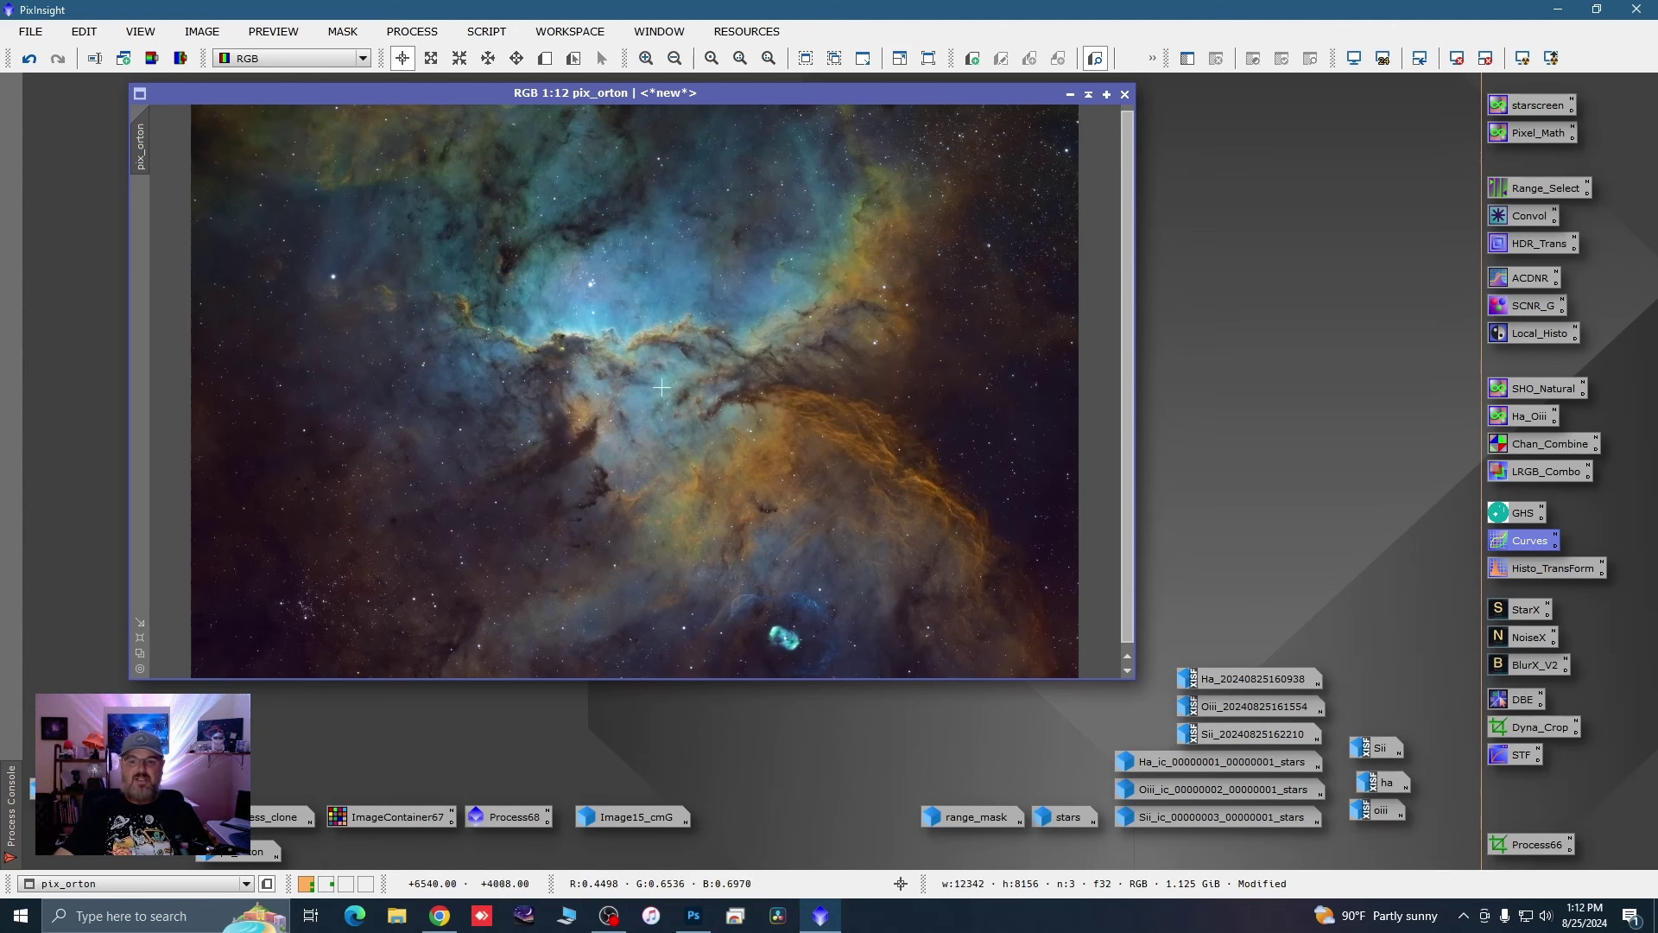
scroll(738, 295, "down", 1)
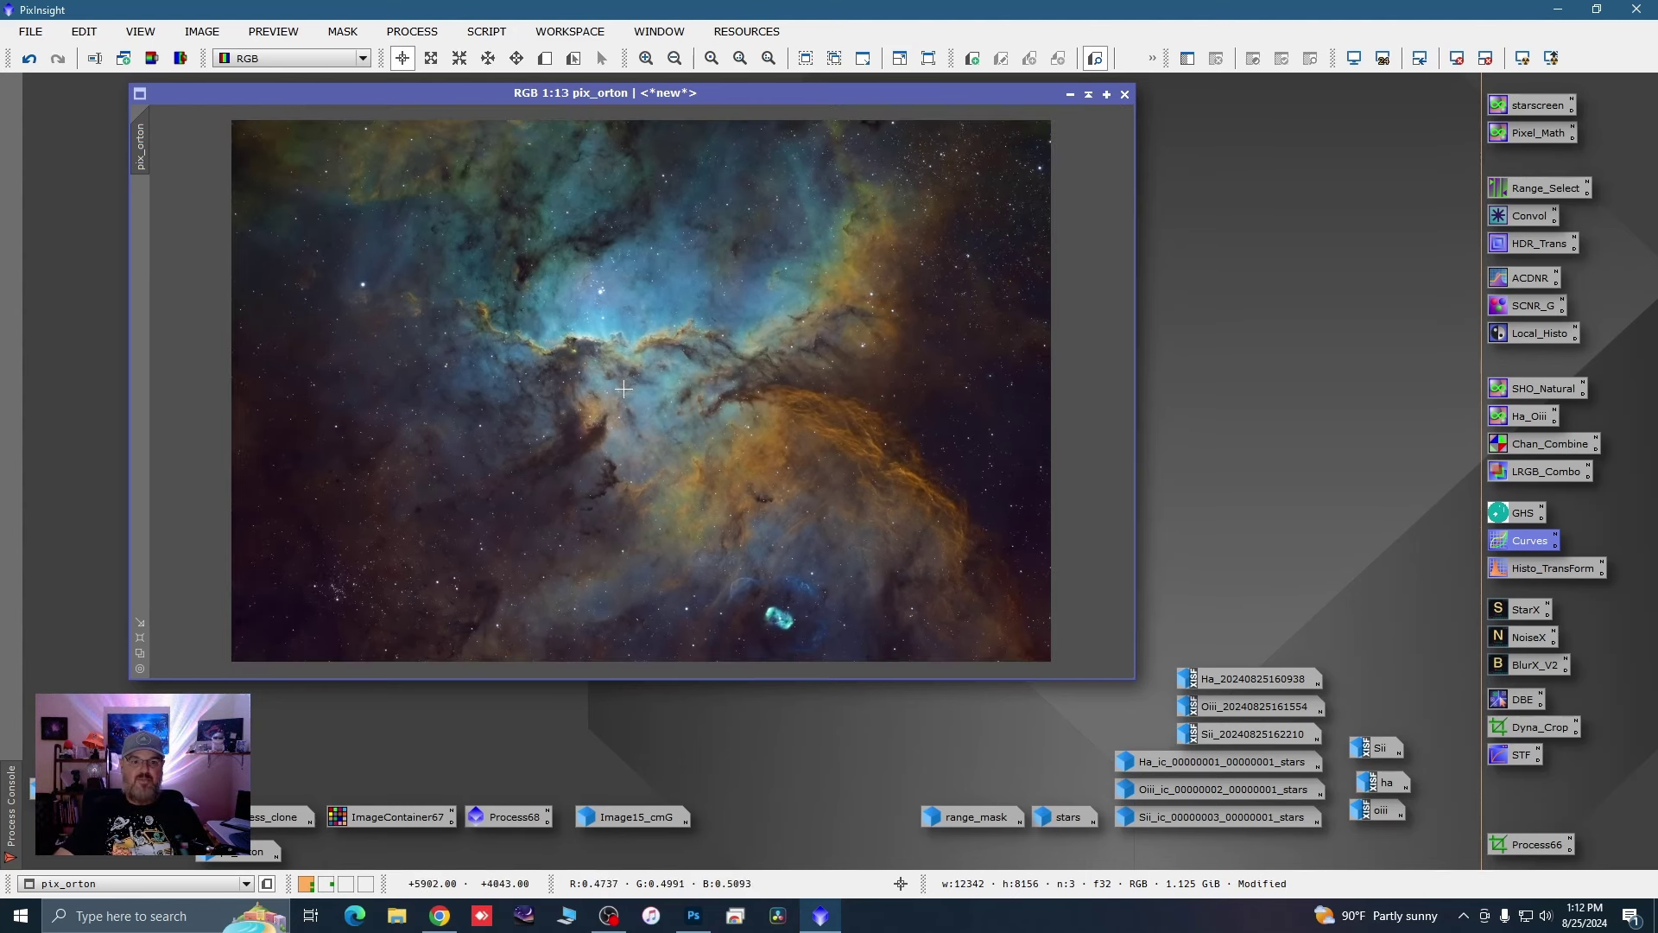